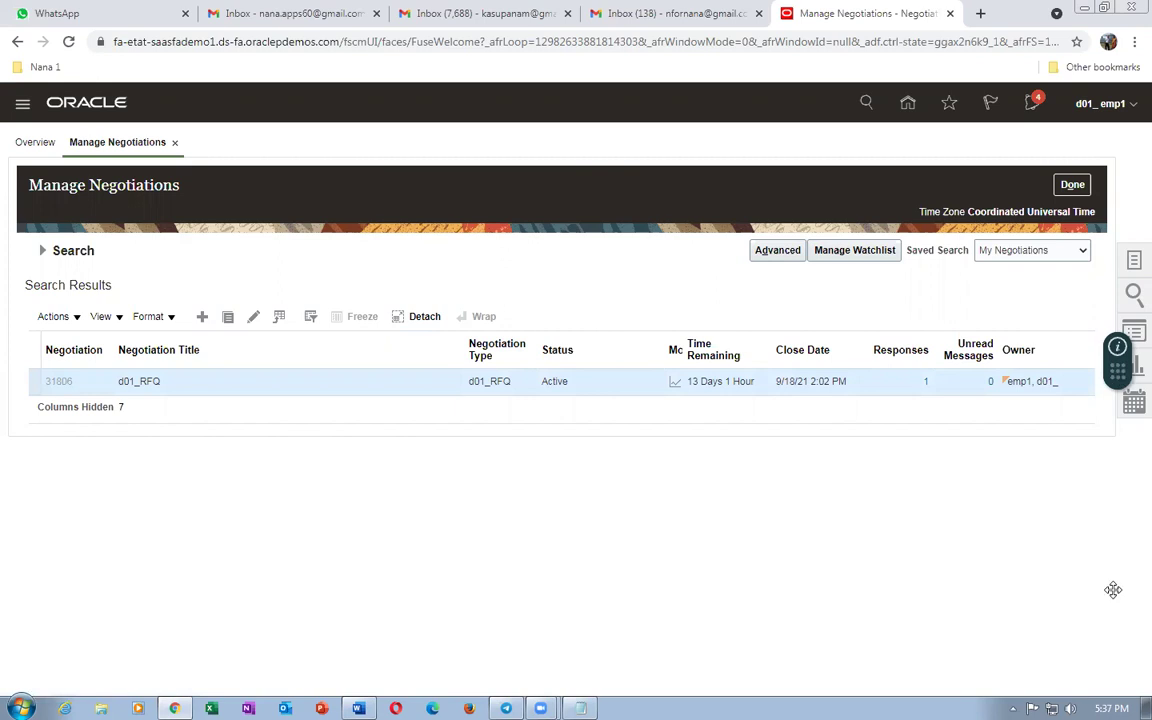
# Move the help widget aside and open Monitor Negotiation for RFQ 31806 from Actions > Monitor
pyautogui.moveTo(1095, 594); pyautogui.dragTo(1104, 701)
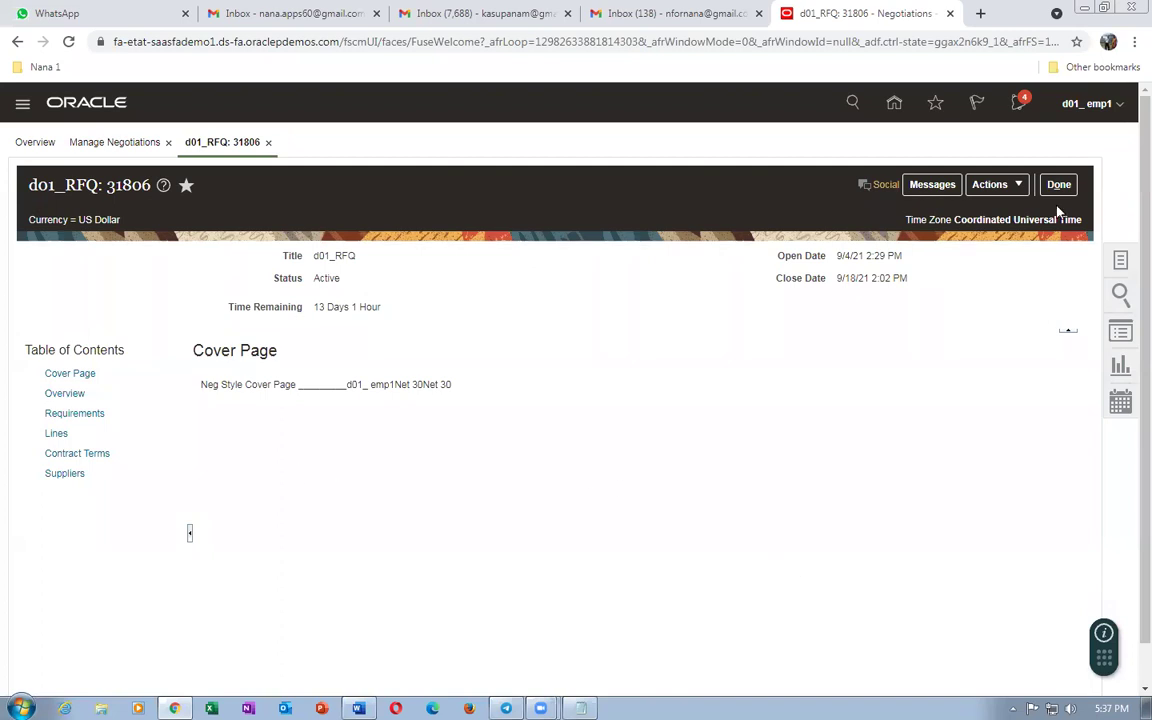
pyautogui.click(990, 184)
pyautogui.moveTo(1000, 238)
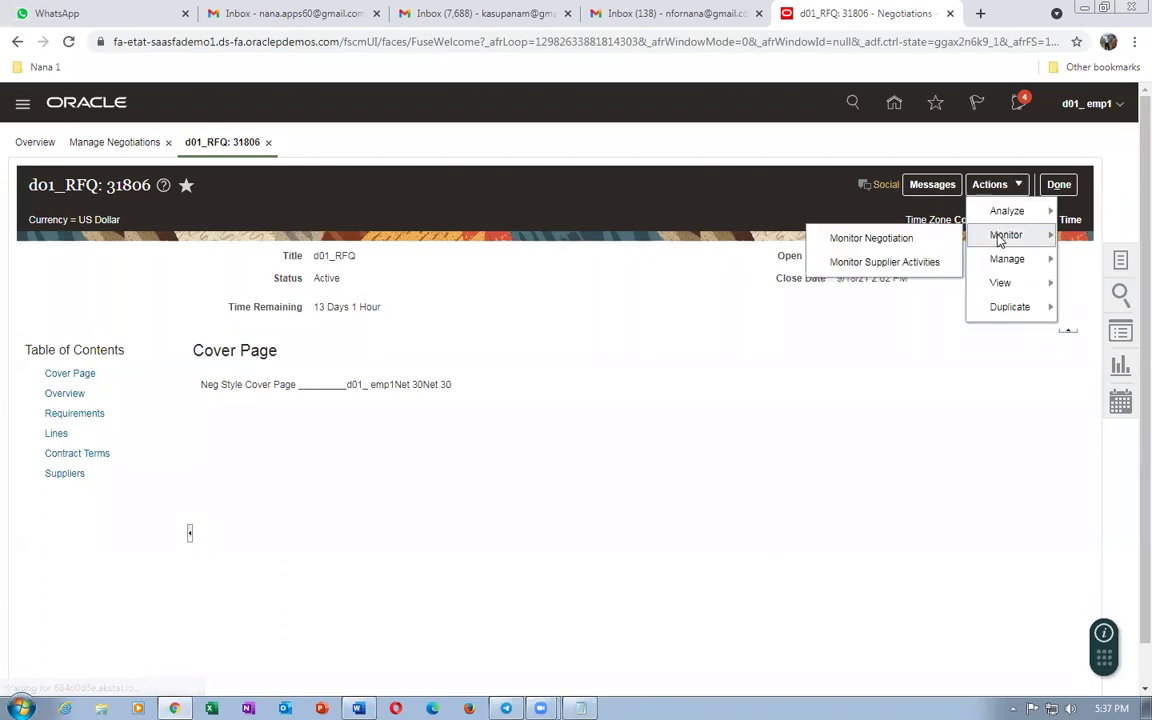
pyautogui.click(858, 240)
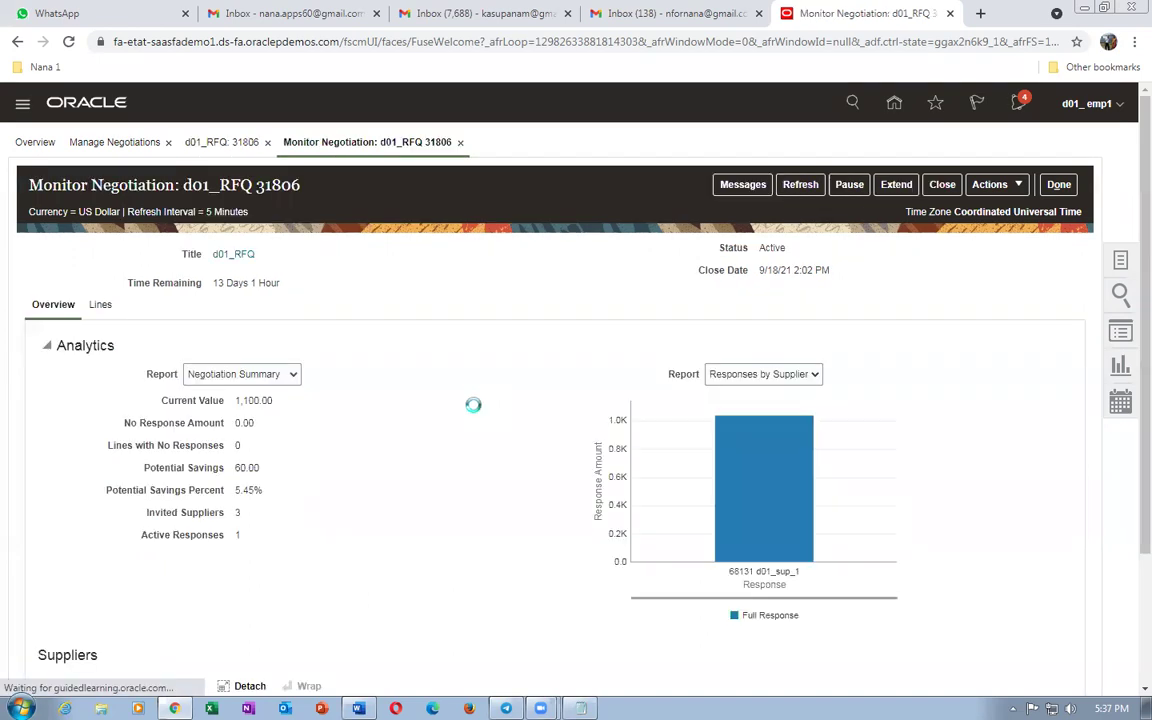
# Scroll to the Suppliers section and switch the right report to Savings by Supplier
pyautogui.scroll(-3, 473, 405)
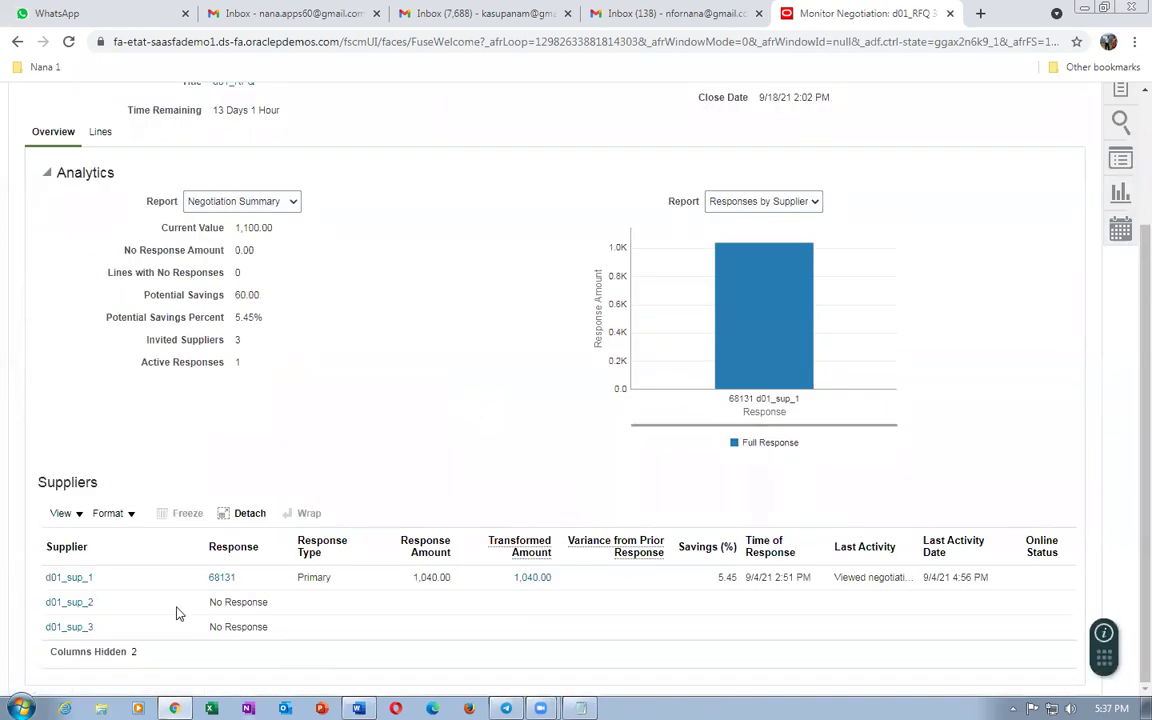
pyautogui.click(220, 580)
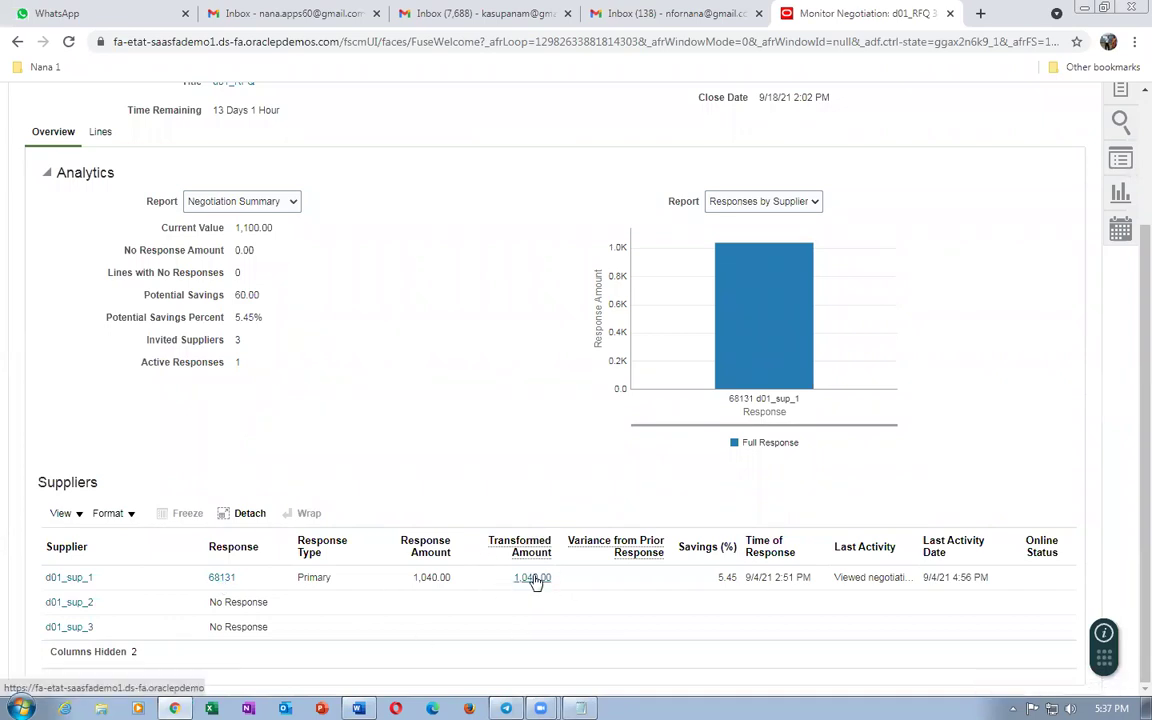
pyautogui.click(764, 204)
pyautogui.click(752, 244)
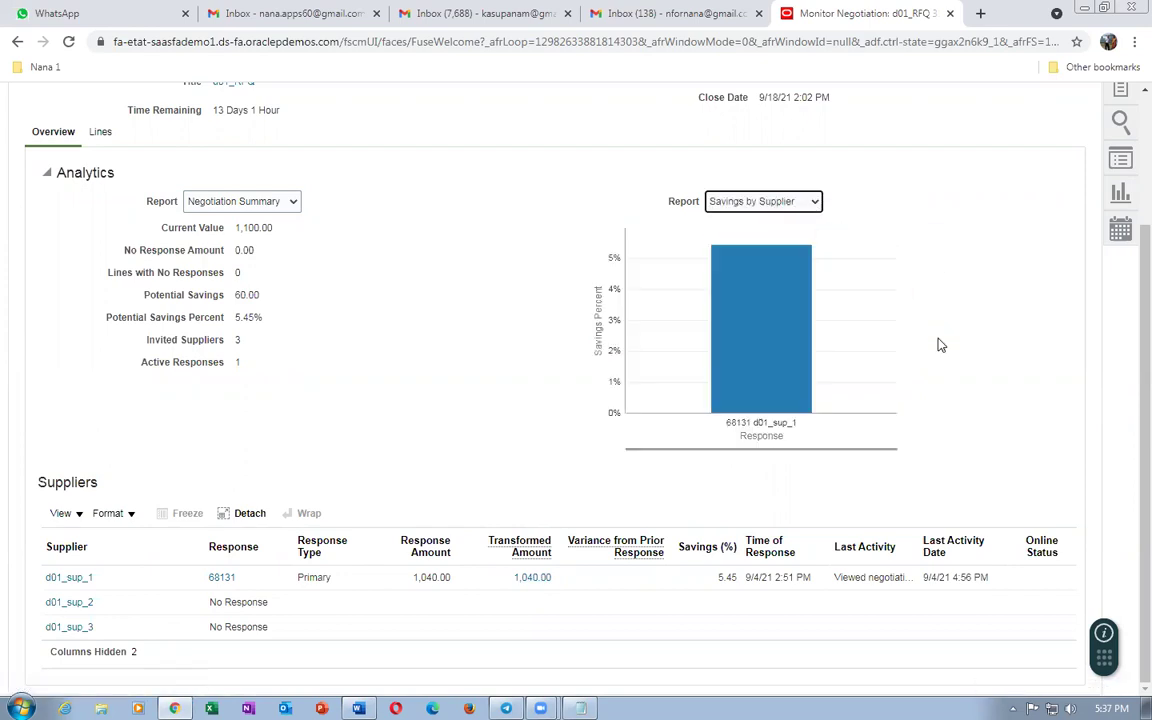
# Switch that report to Negotiation Summary and highlight the 5.45% potential savings value
pyautogui.moveTo(789, 366)
pyautogui.click(746, 205)
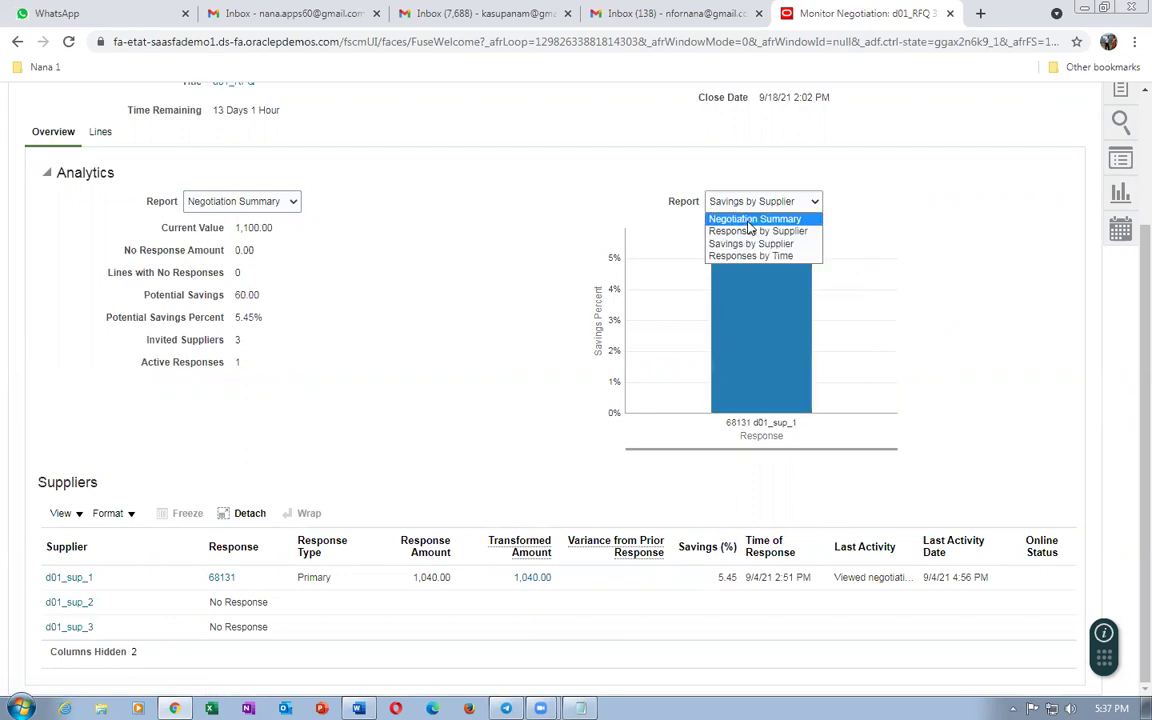
pyautogui.click(754, 218)
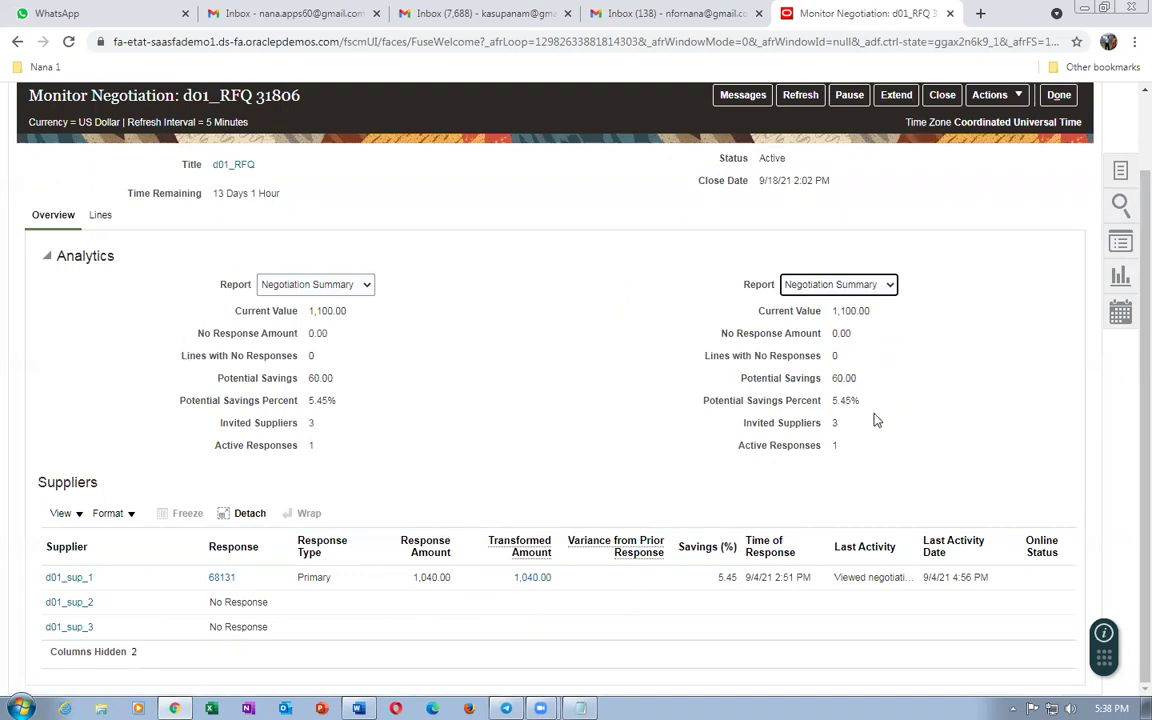
pyautogui.moveTo(832, 400); pyautogui.dragTo(862, 400)
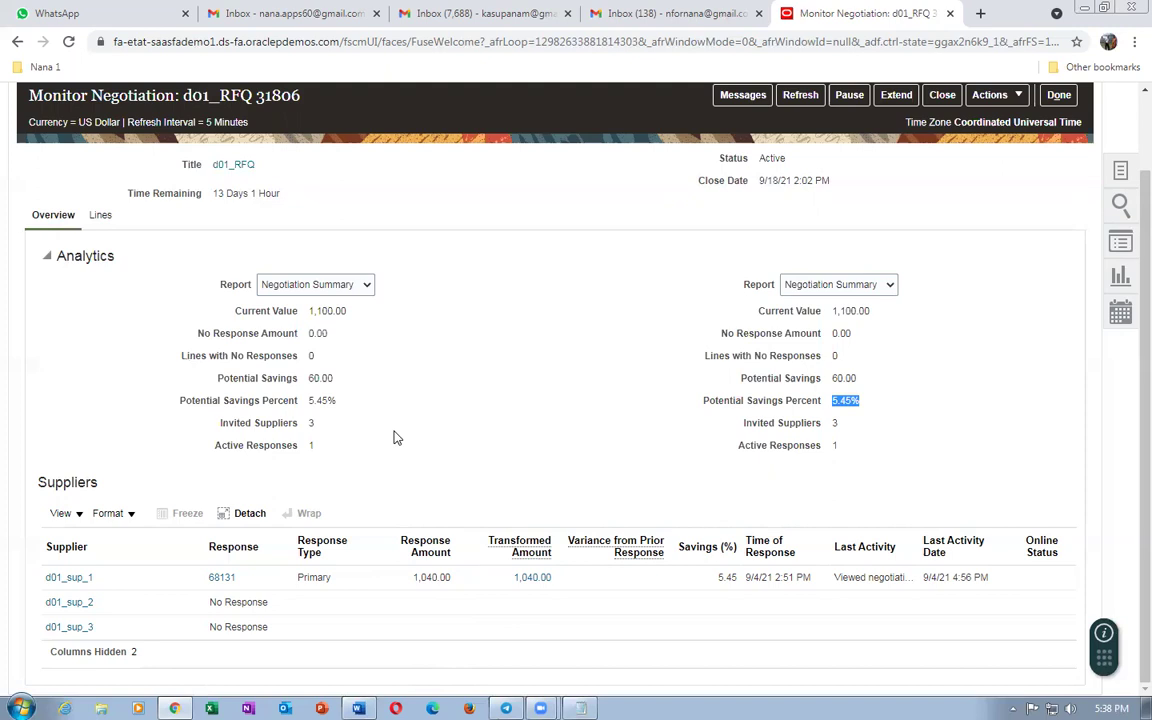
# Open response 68131, review its reference number and note to buyer, then view its Financial Section answers
pyautogui.click(215, 580)
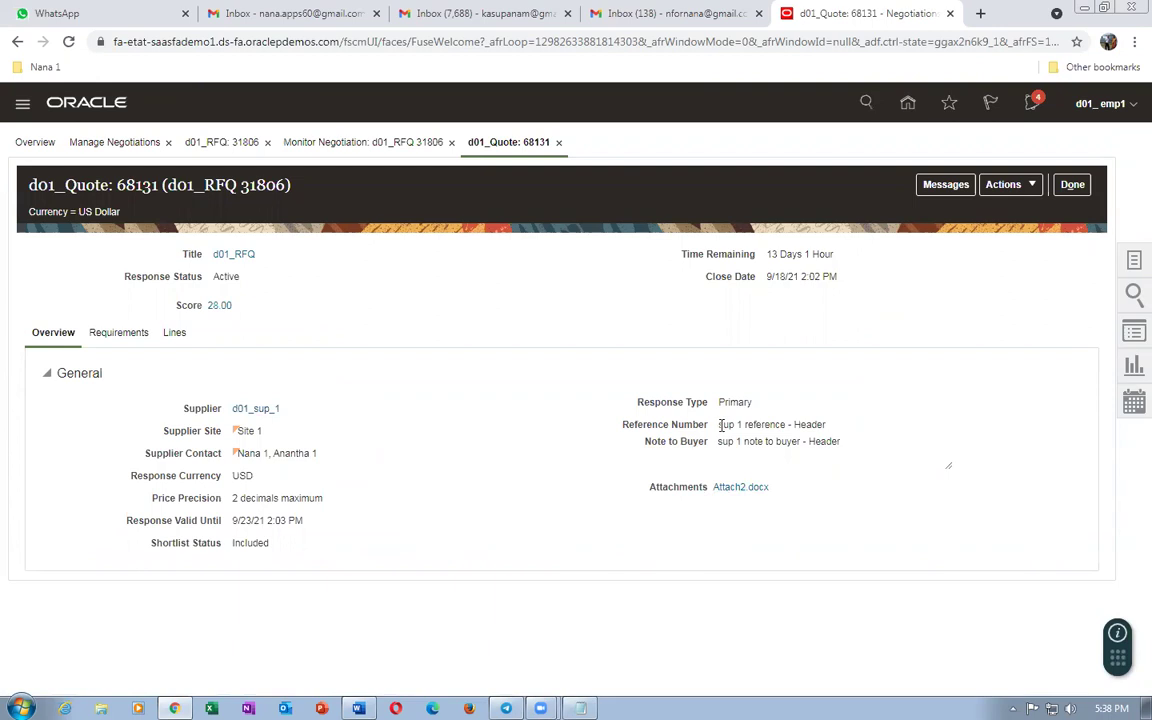
pyautogui.moveTo(721, 425); pyautogui.dragTo(828, 429)
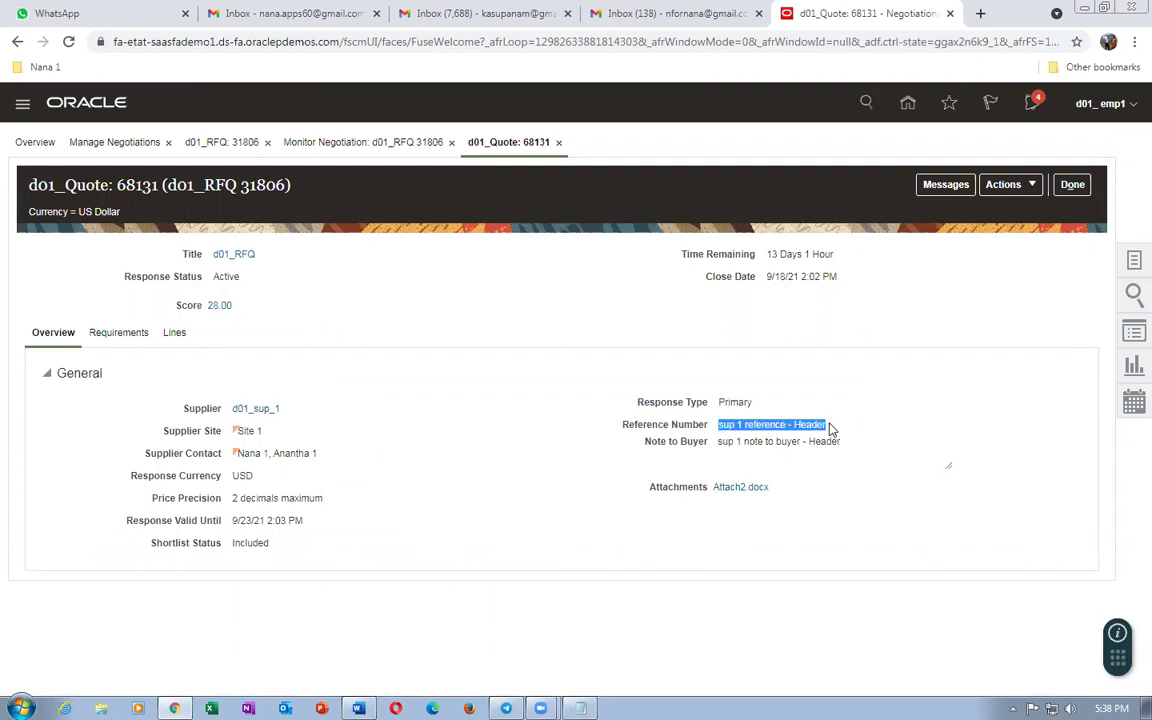
pyautogui.click(716, 441)
pyautogui.moveTo(717, 441); pyautogui.dragTo(859, 452)
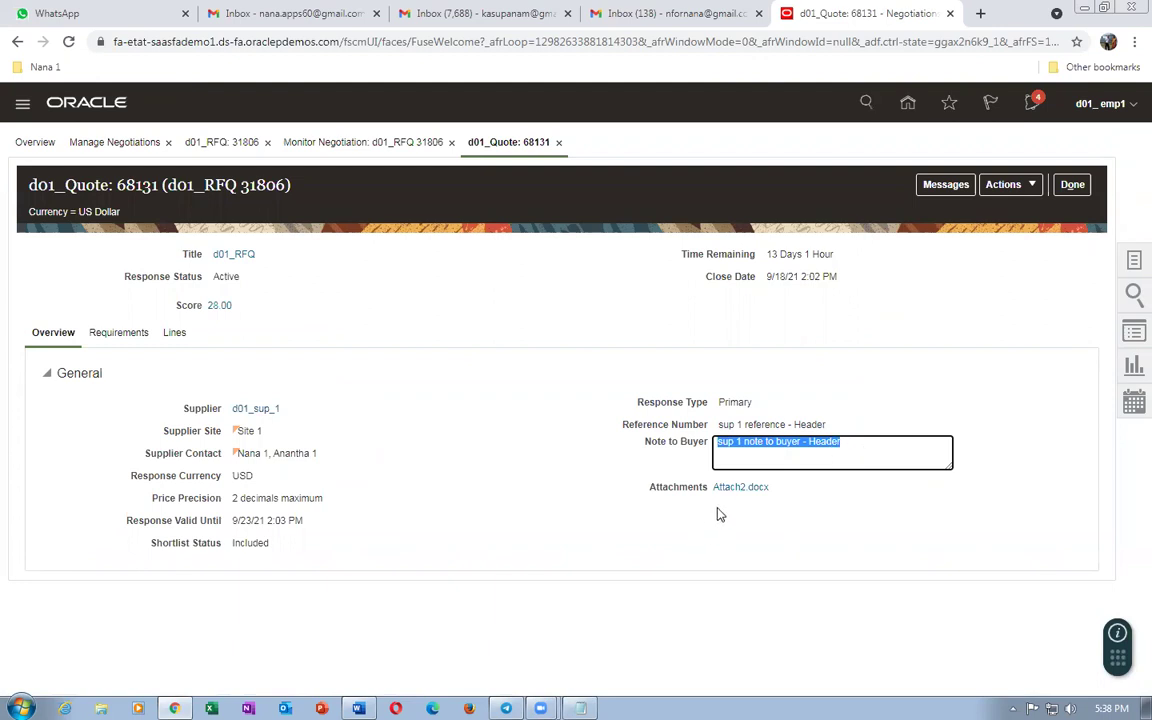
pyautogui.click(118, 334)
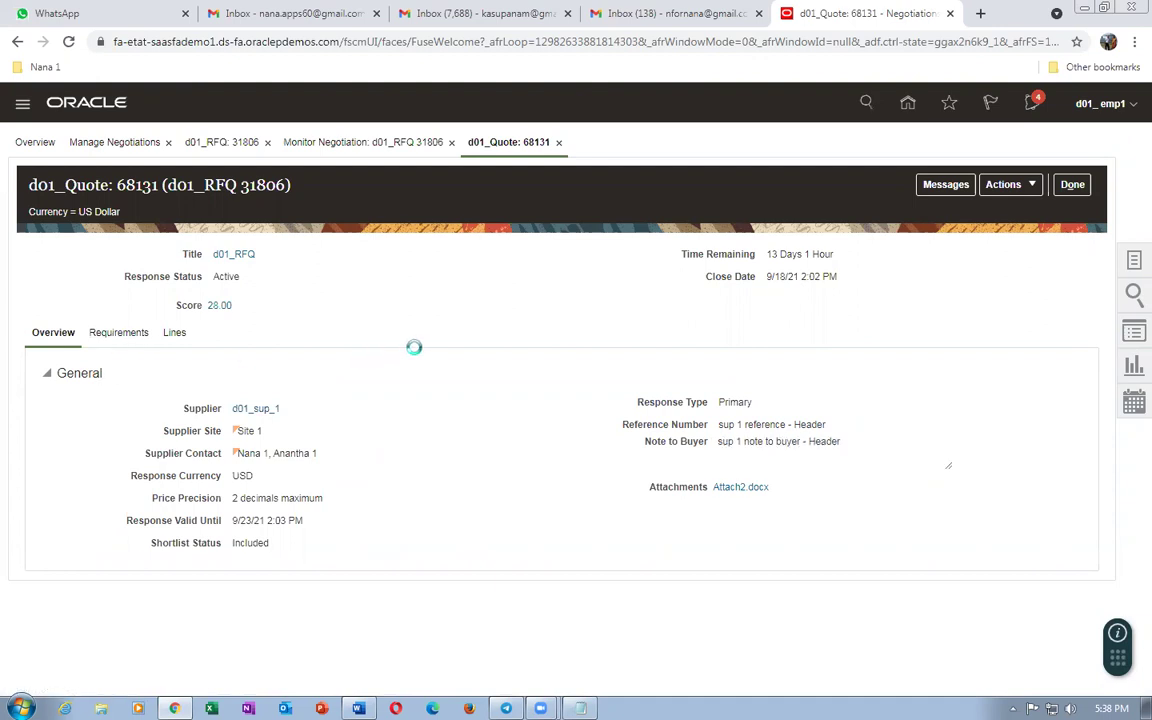
pyautogui.scroll(-1, 406, 360)
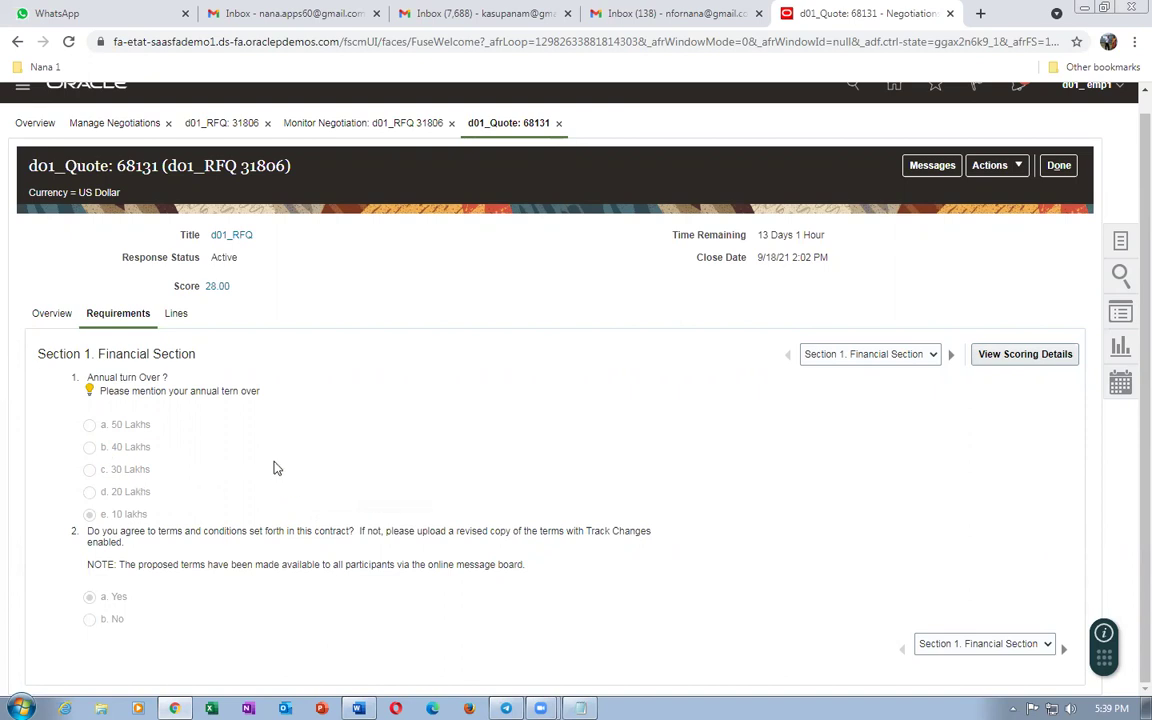
# Show response 68131's priced lines and read the note attached to line 1
pyautogui.click(178, 313)
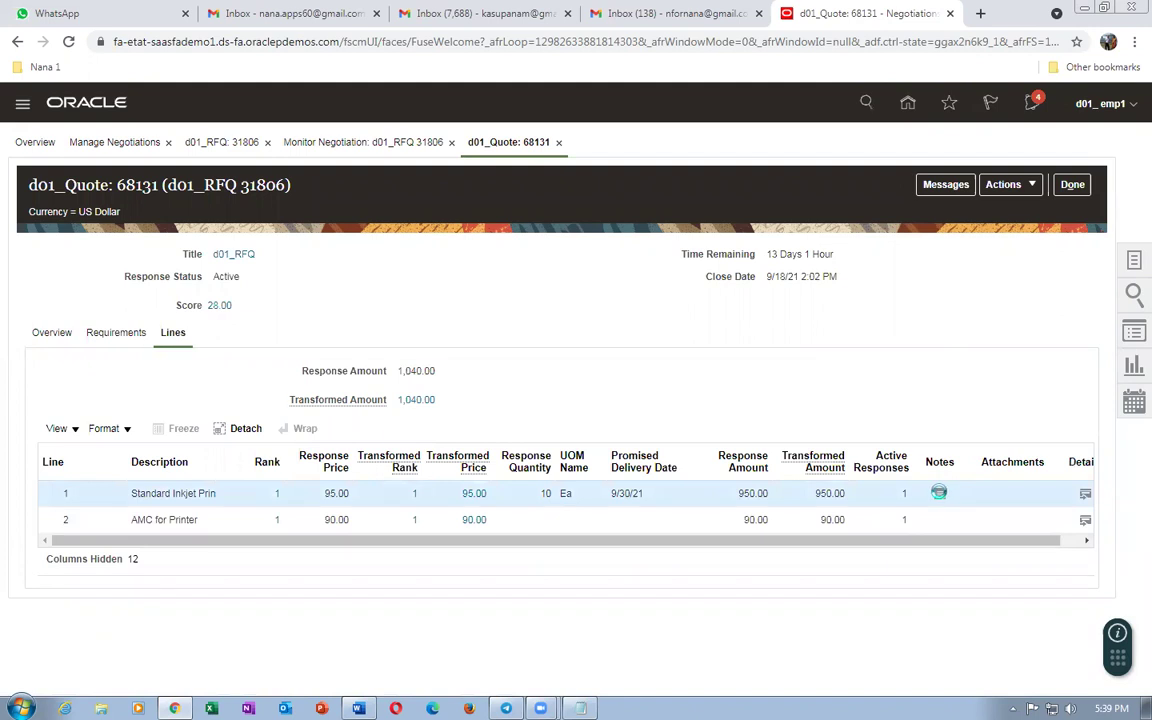
pyautogui.click(941, 495)
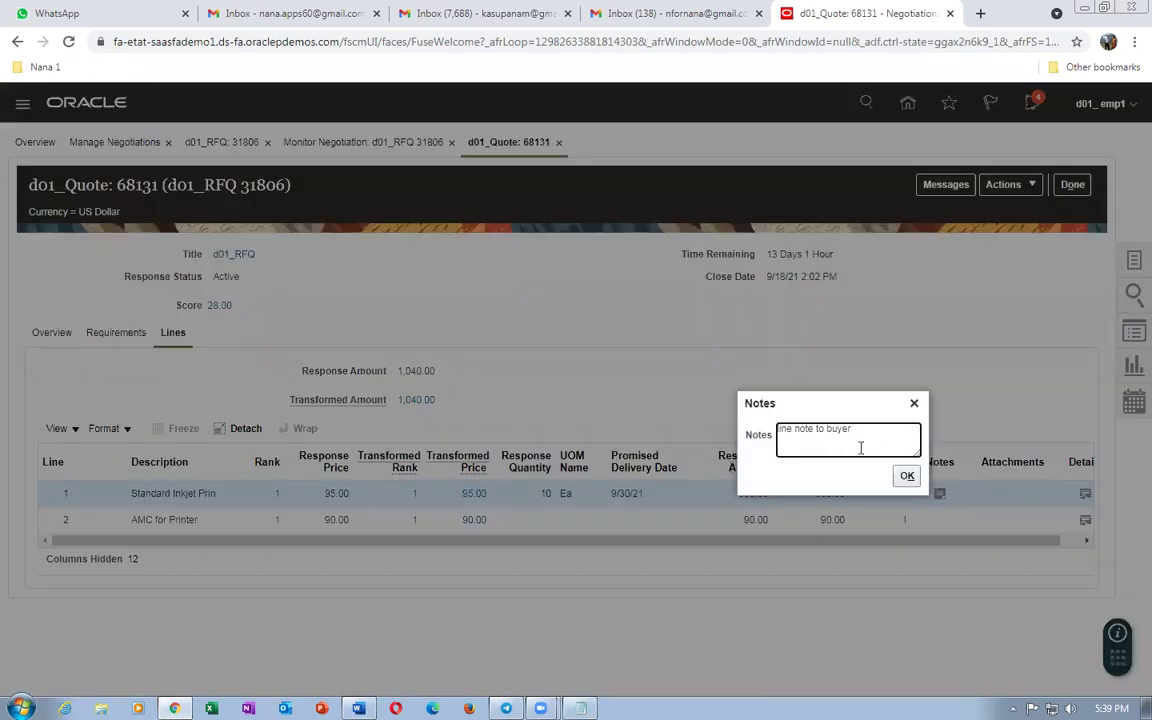
pyautogui.click(906, 476)
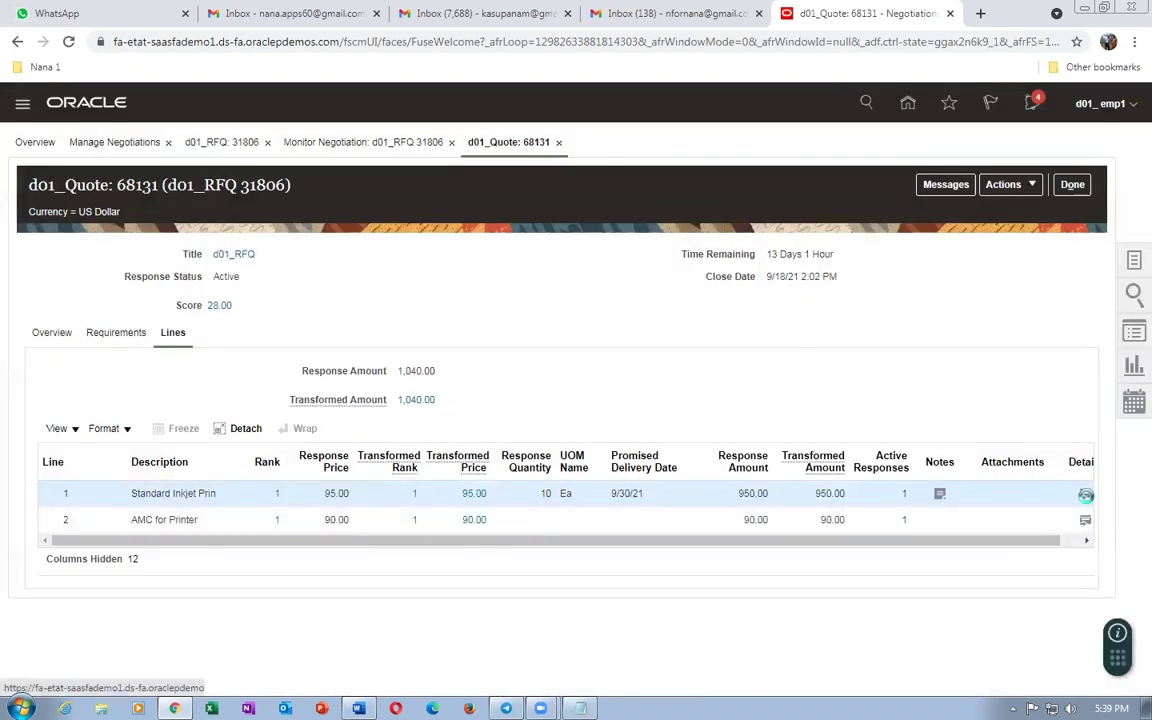
# Review the full details of line 1, the Standard Inkjet Printer, and return to the response
pyautogui.click(1085, 495)
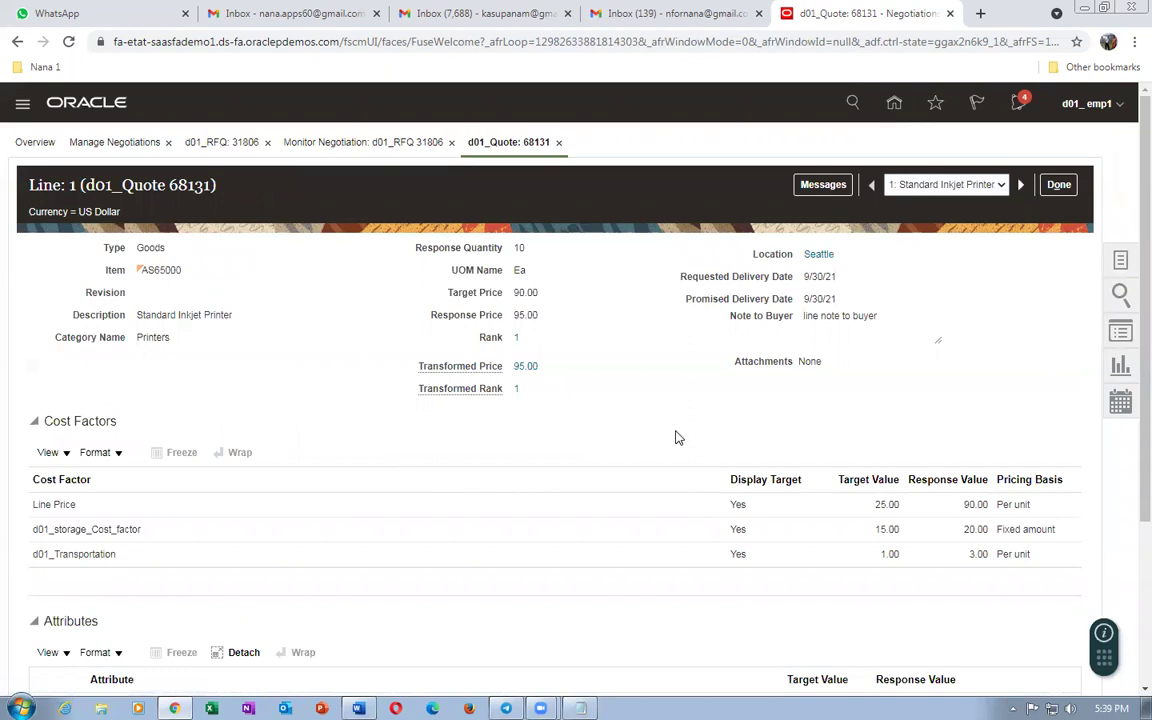
pyautogui.scroll(-2, 675, 437)
pyautogui.scroll(-1, 676, 437)
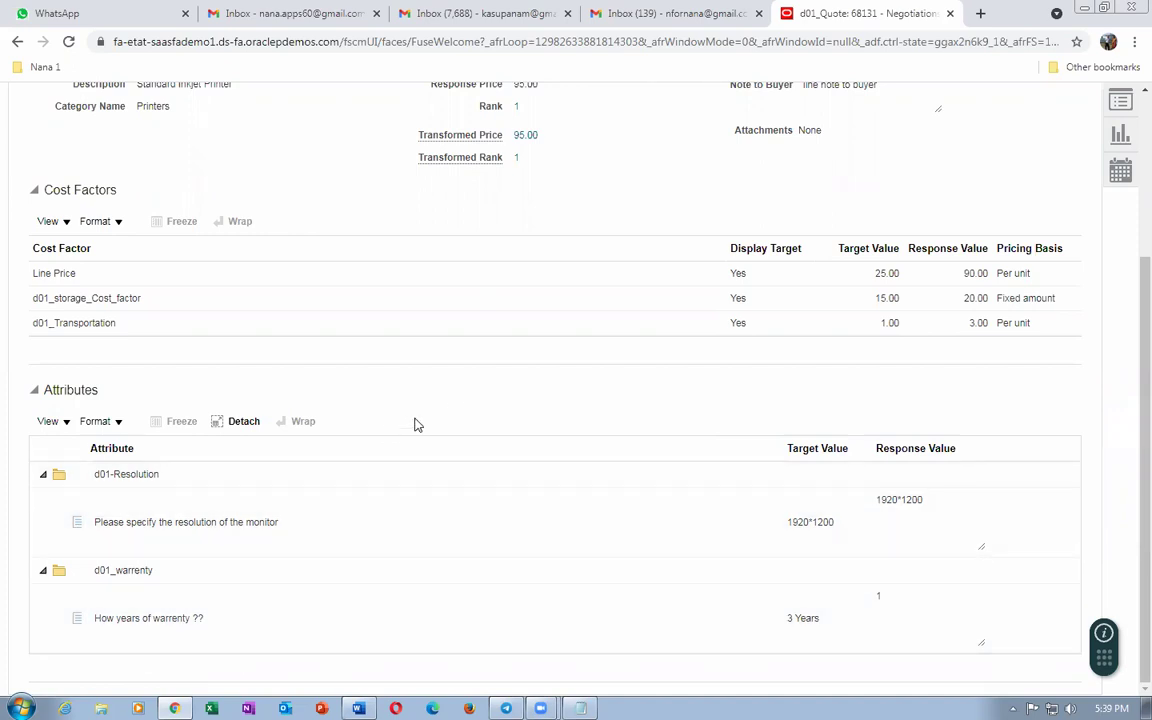
pyautogui.scroll(3, 450, 408)
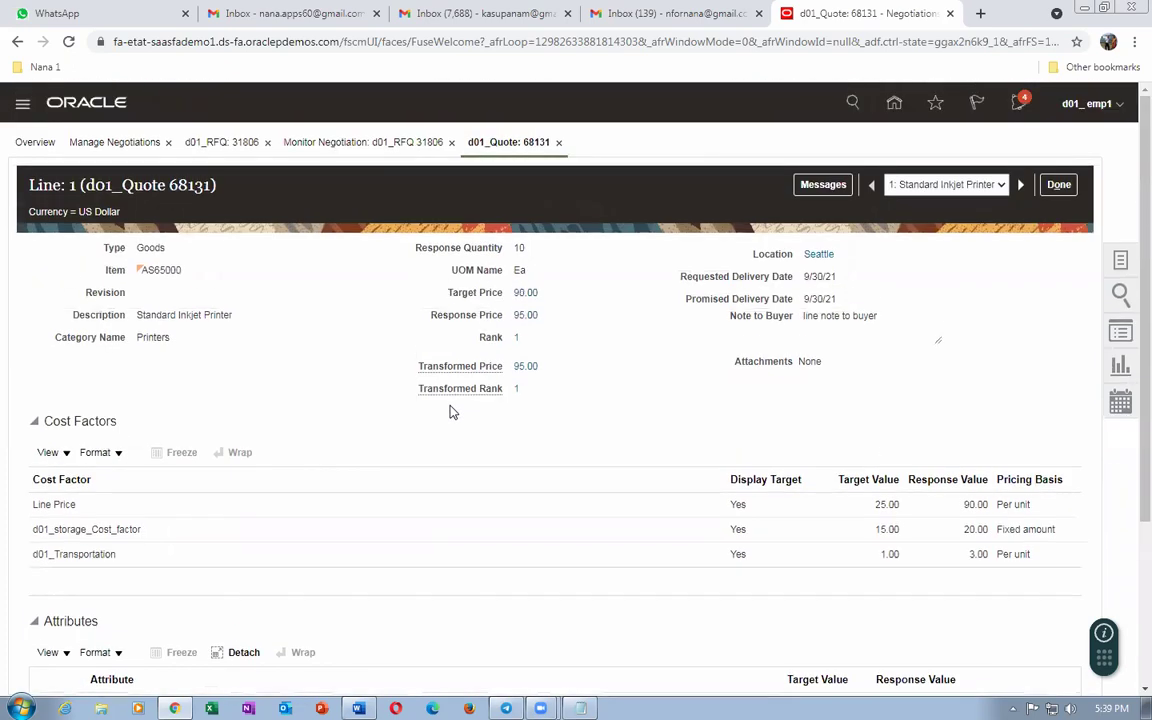
pyautogui.click(1058, 184)
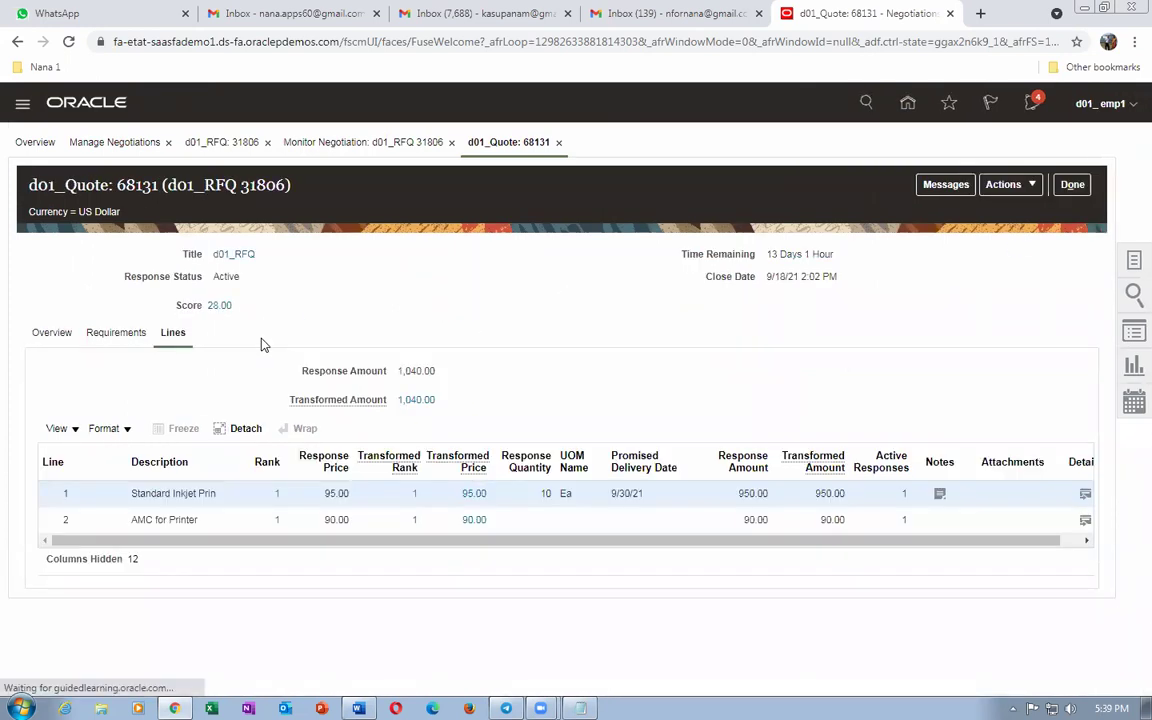
# Return to Monitor Negotiation and select the site's base URL through .com in the address bar
pyautogui.click(1072, 185)
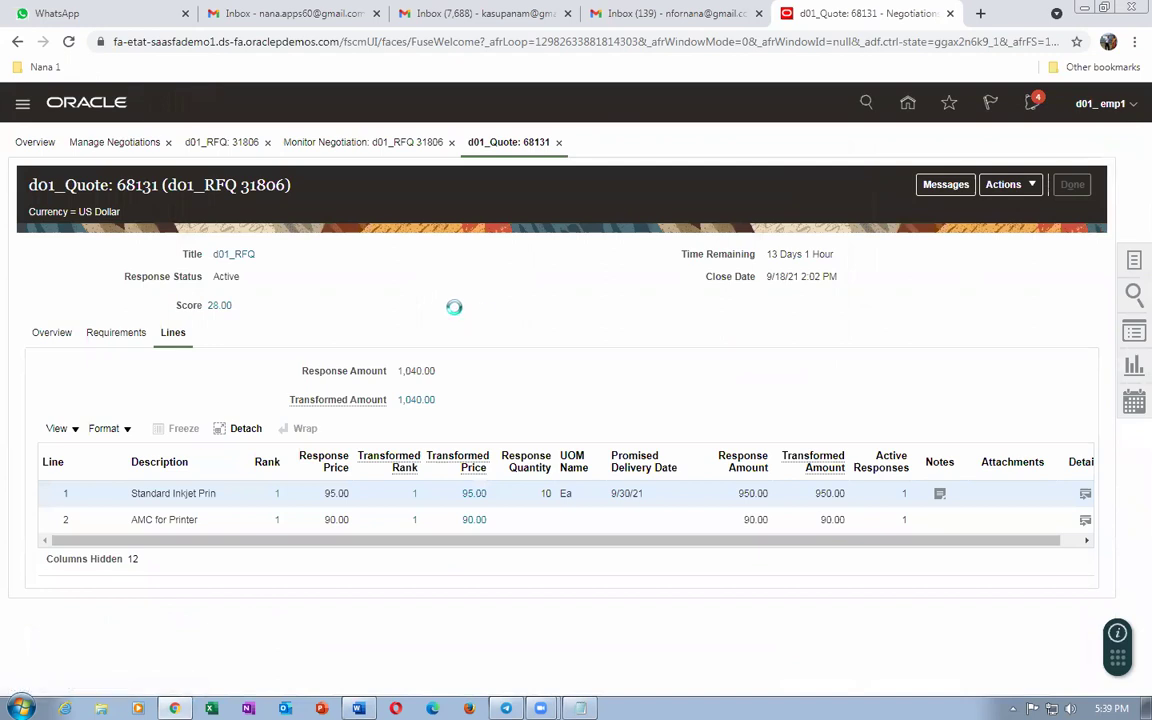
pyautogui.scroll(-1, 468, 352)
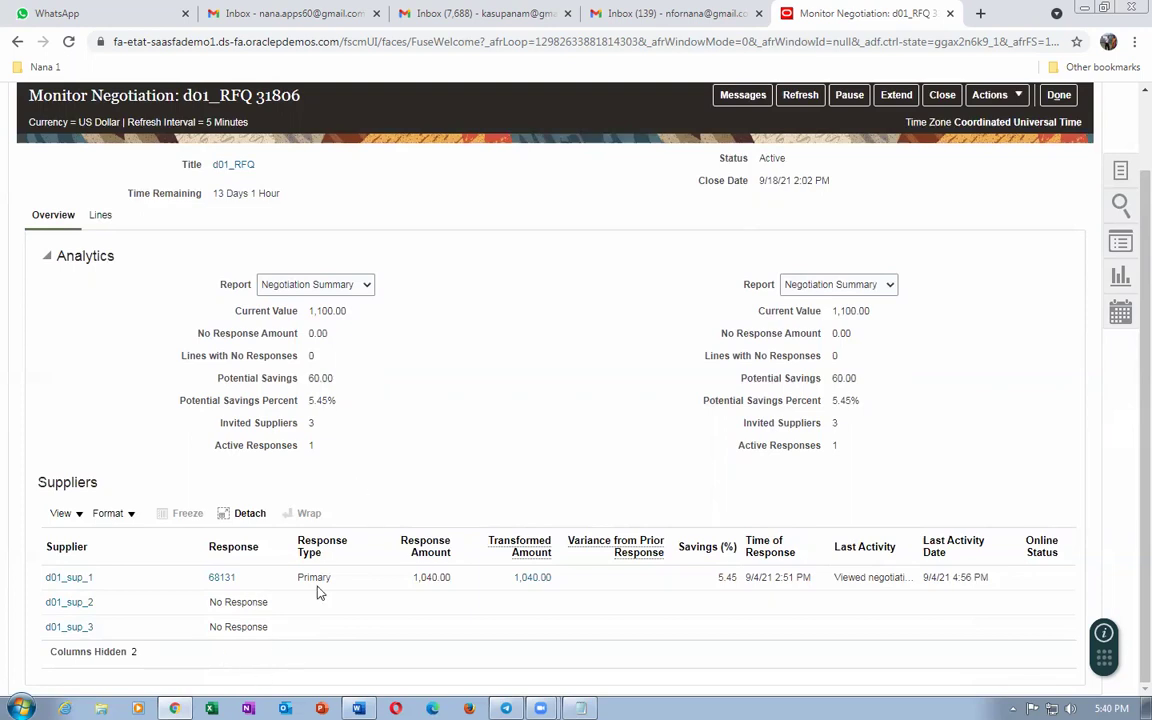
pyautogui.click(323, 43)
pyautogui.click(323, 43)
pyautogui.hotkey('shift', 'Right')
pyautogui.hotkey('shift', 'Right')
pyautogui.hotkey('shift', 'Right')
pyautogui.hotkey('shift', 'Right')
pyautogui.hotkey('shift', 'Right')
pyautogui.hotkey('shift', 'Right')
pyautogui.hotkey('shift', 'Right')
pyautogui.hotkey('shift', 'Right')
pyautogui.hotkey('shift', 'Right')
pyautogui.hotkey('shift', 'Right')
pyautogui.hotkey('shift', 'Right')
pyautogui.hotkey('shift', 'Right')
pyautogui.hotkey('shift', 'Right')
pyautogui.hotkey('shift', 'Right')
pyautogui.hotkey('shift', 'Right')
pyautogui.hotkey('shift', 'Right')
pyautogui.hotkey('shift', 'Right')
pyautogui.hotkey('shift', 'Right')
pyautogui.hotkey('shift', 'Right')
pyautogui.hotkey('shift', 'Right')
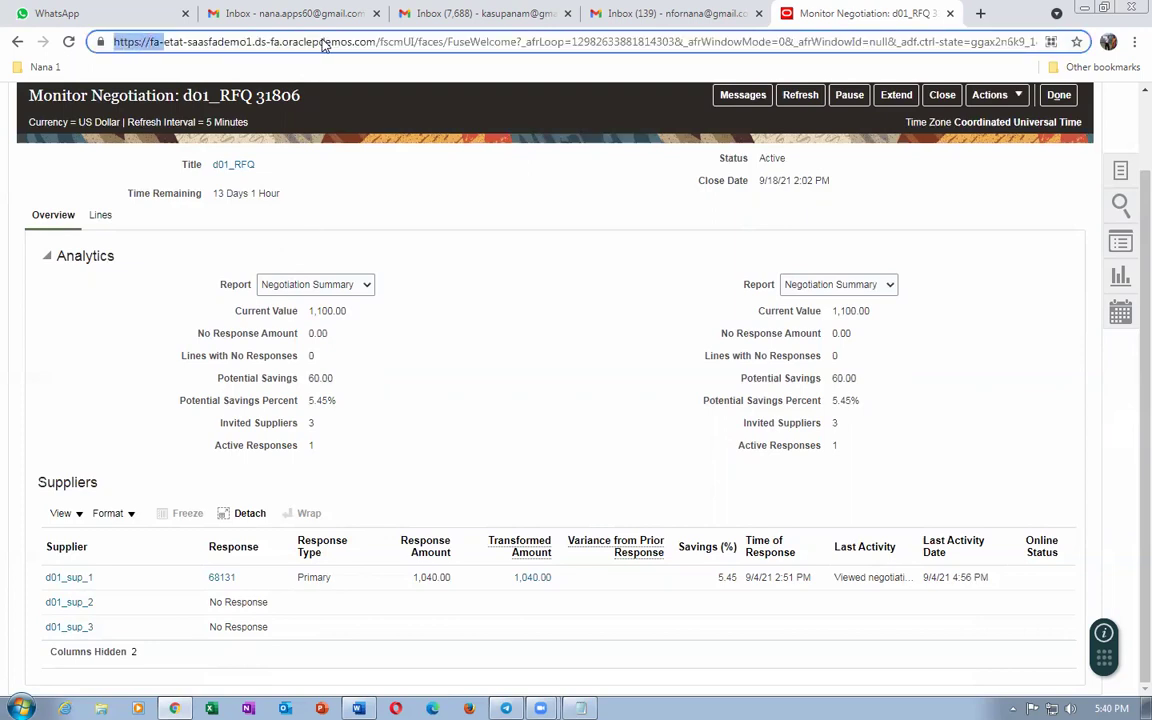
pyautogui.hotkey('shift', 'Right')
pyautogui.hotkey('shift', 'Right')
pyautogui.hotkey('shift', 'Right')
pyautogui.hotkey('shift', 'Right')
pyautogui.hotkey('ctrl', 'c')
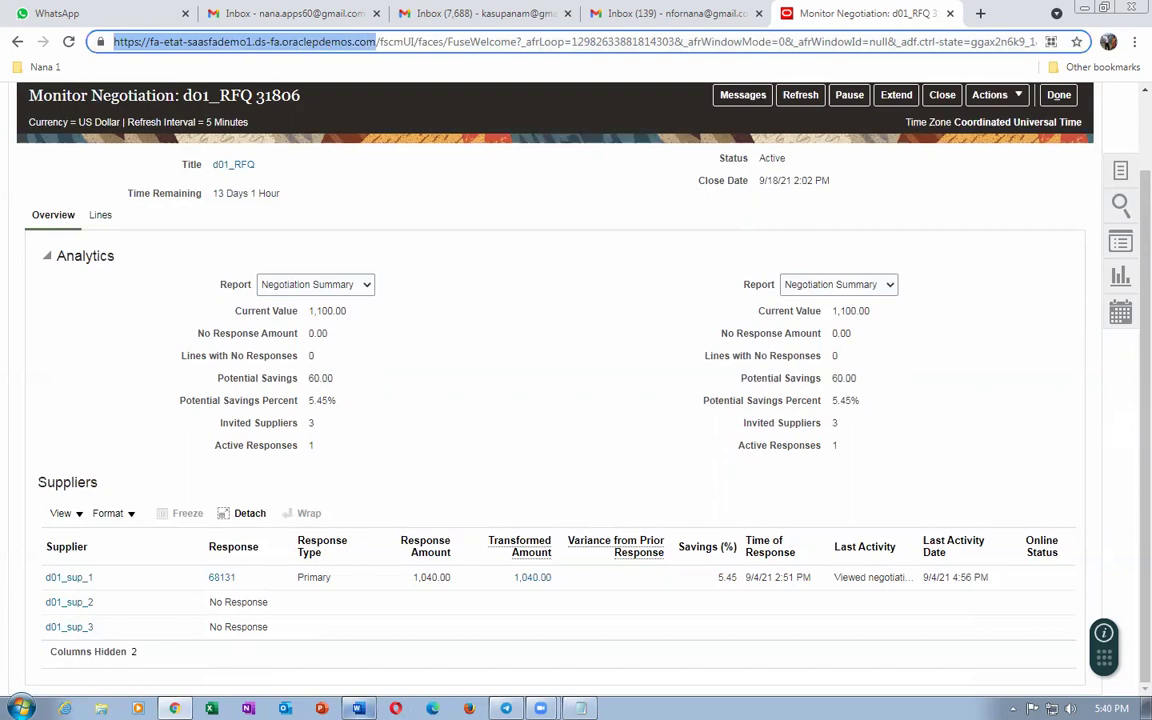
# Paste the Oracle site address into the second browser and load it
pyautogui.click(352, 419)
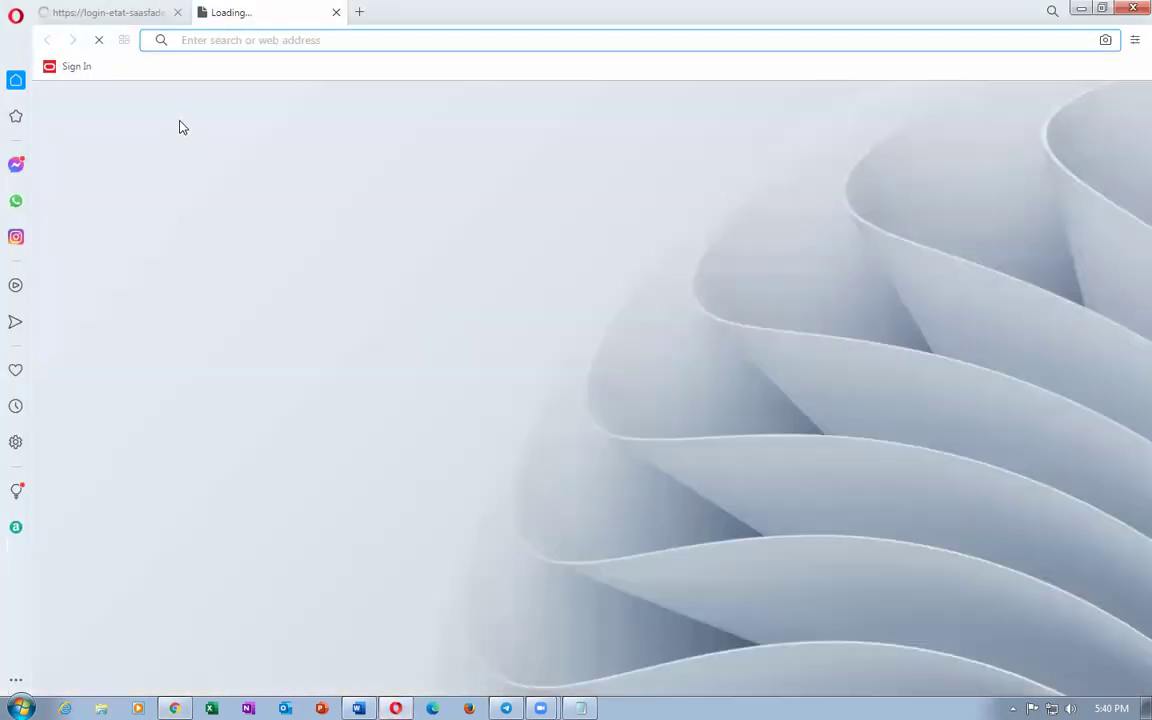
pyautogui.hotkey('ctrl', 'v')
pyautogui.press('Return')
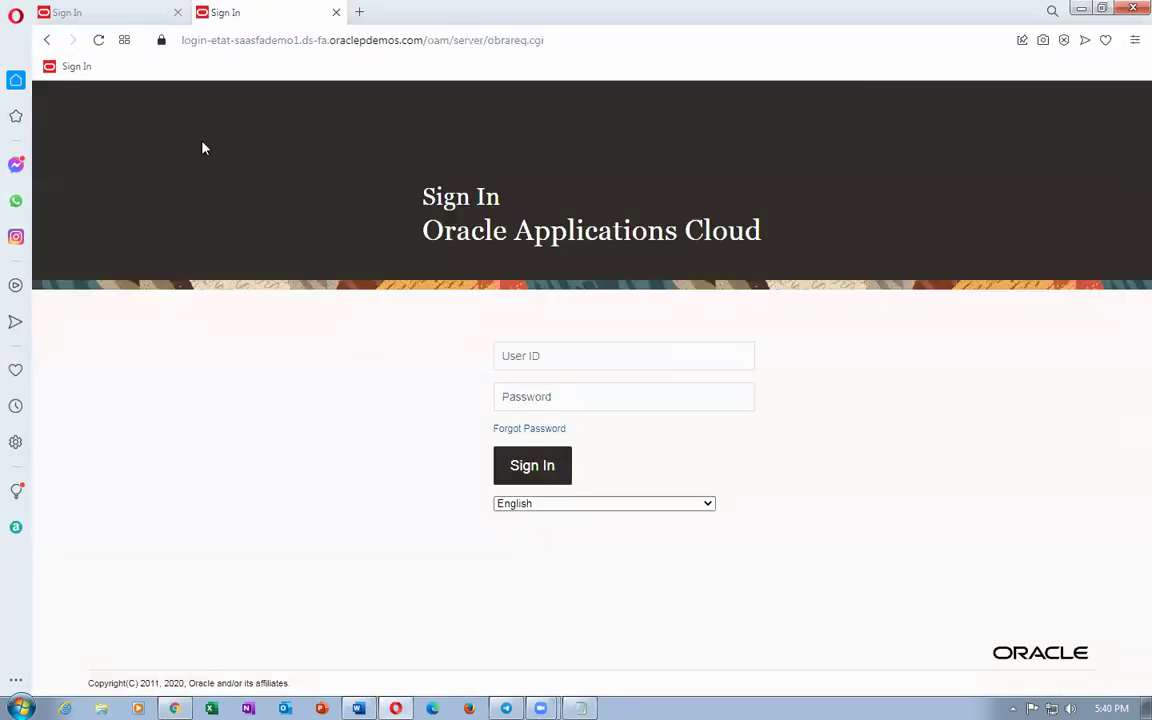
# Sign in with the supplier contact's user ID and account password
pyautogui.write('a2.n2')
pyautogui.press('Tab')
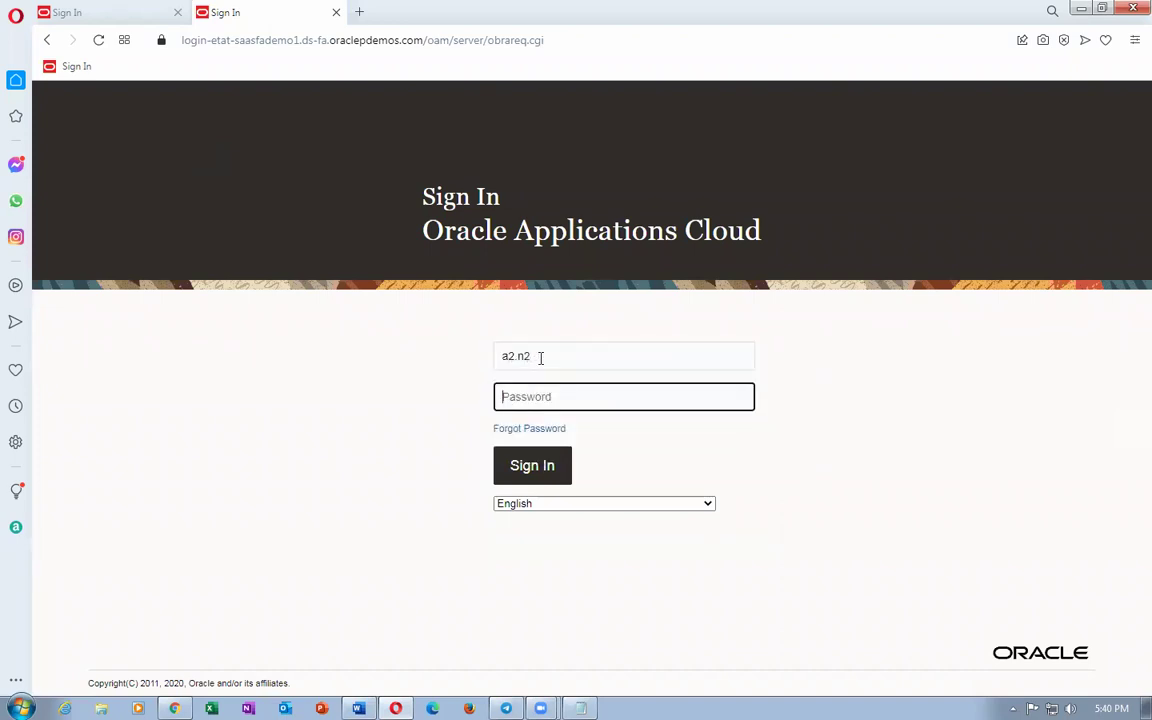
pyautogui.hotkey('ctrl', 'v')
pyautogui.write('•')
pyautogui.press('Return')
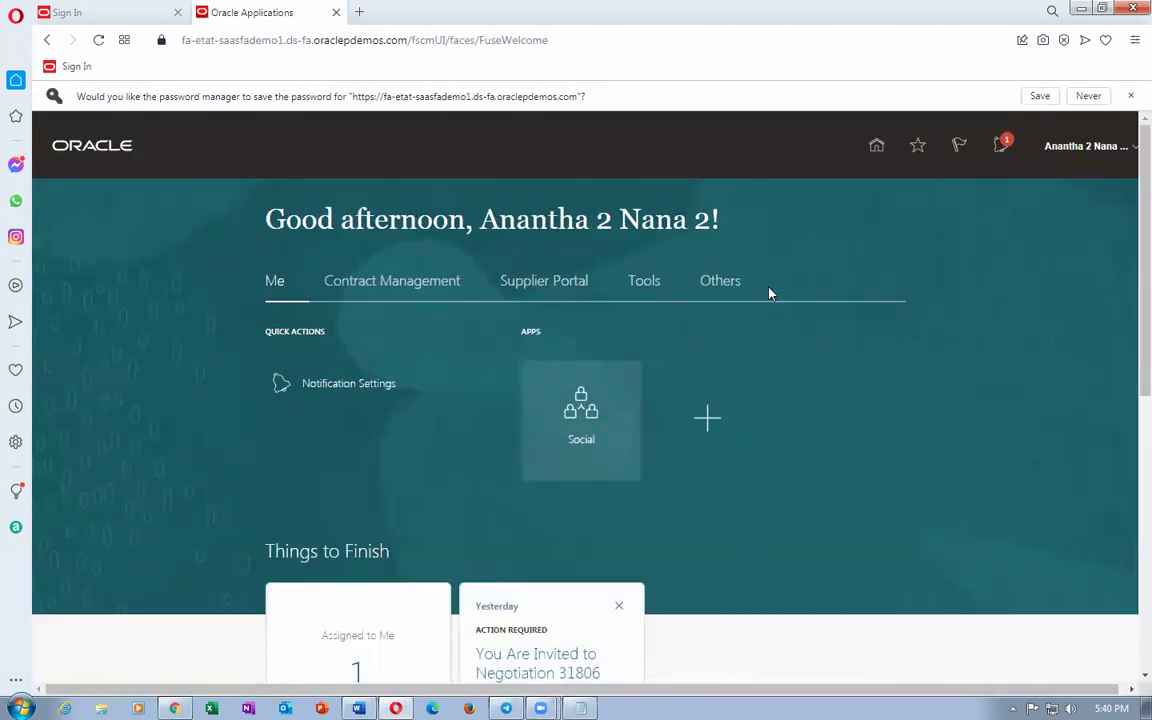
# Open the 'You Are Invited to Negotiation 31806' notification from the Notifications bell
pyautogui.click(986, 146)
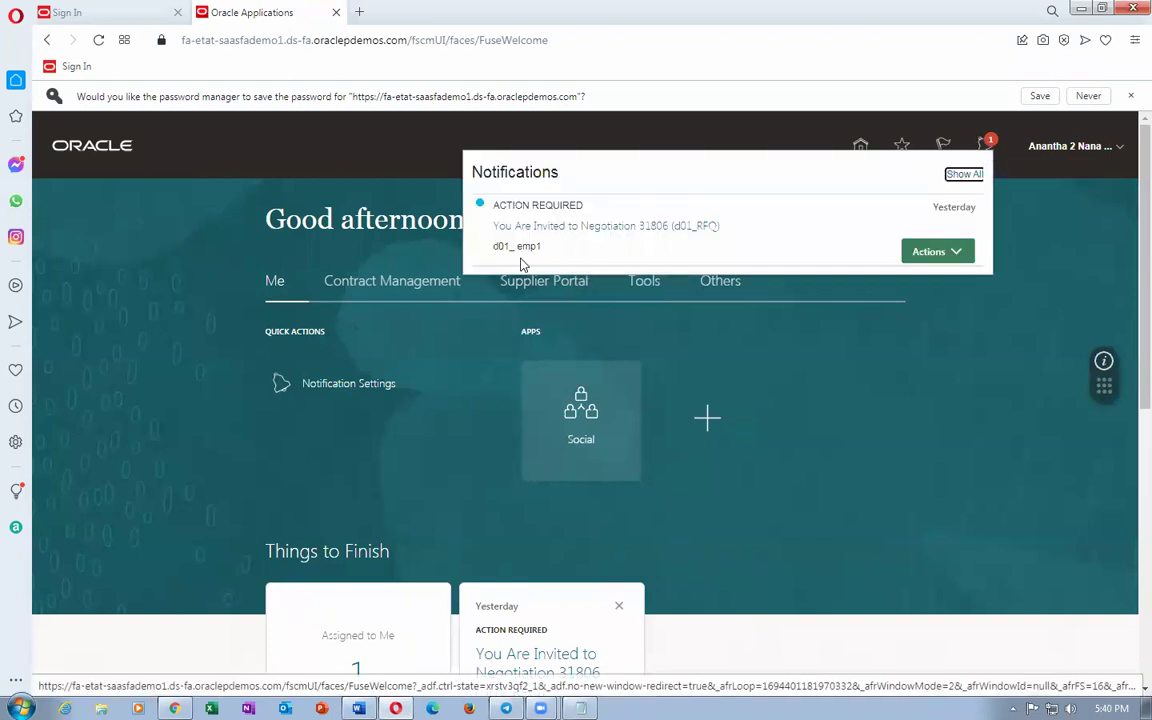
pyautogui.click(587, 228)
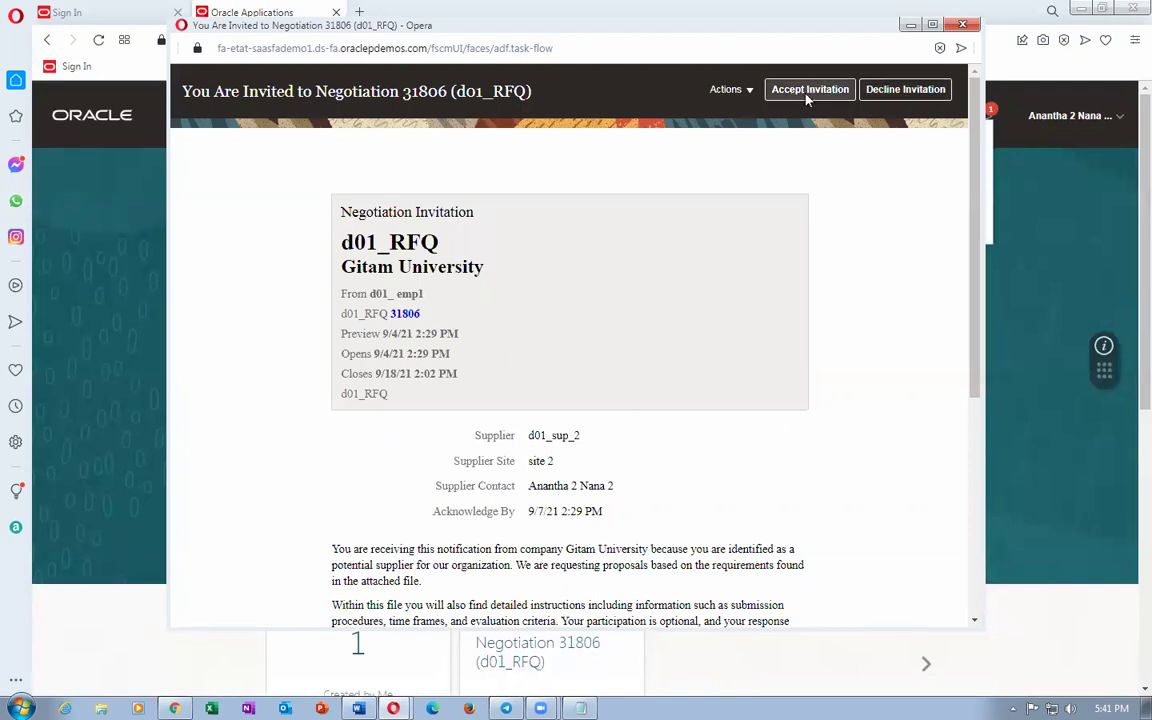
# Scroll through the Negotiation 31806 invitation to review its details
pyautogui.scroll(-3, 800, 208)
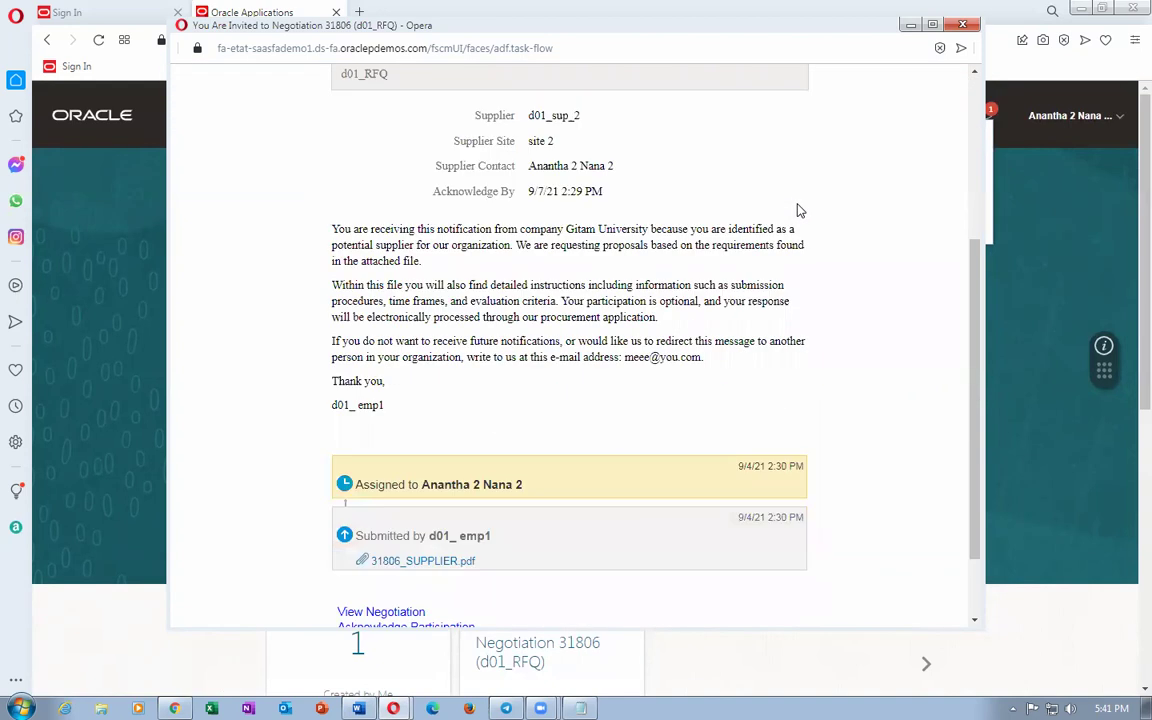
pyautogui.scroll(-1, 800, 208)
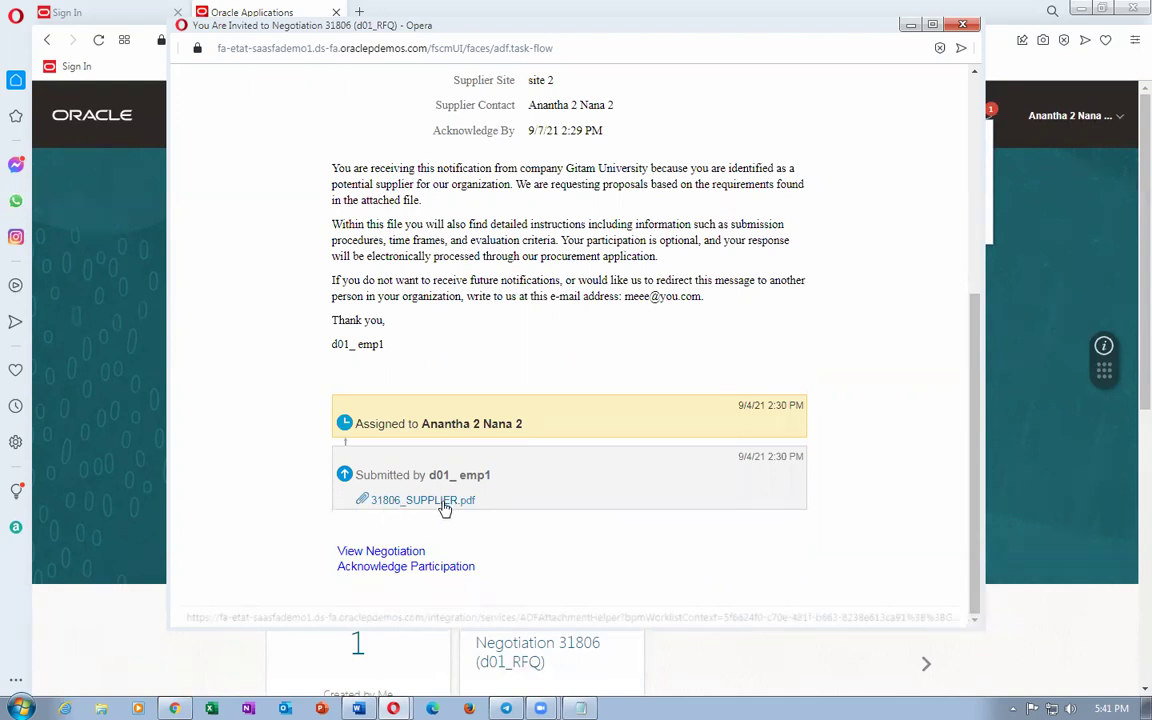
pyautogui.scroll(4, 506, 491)
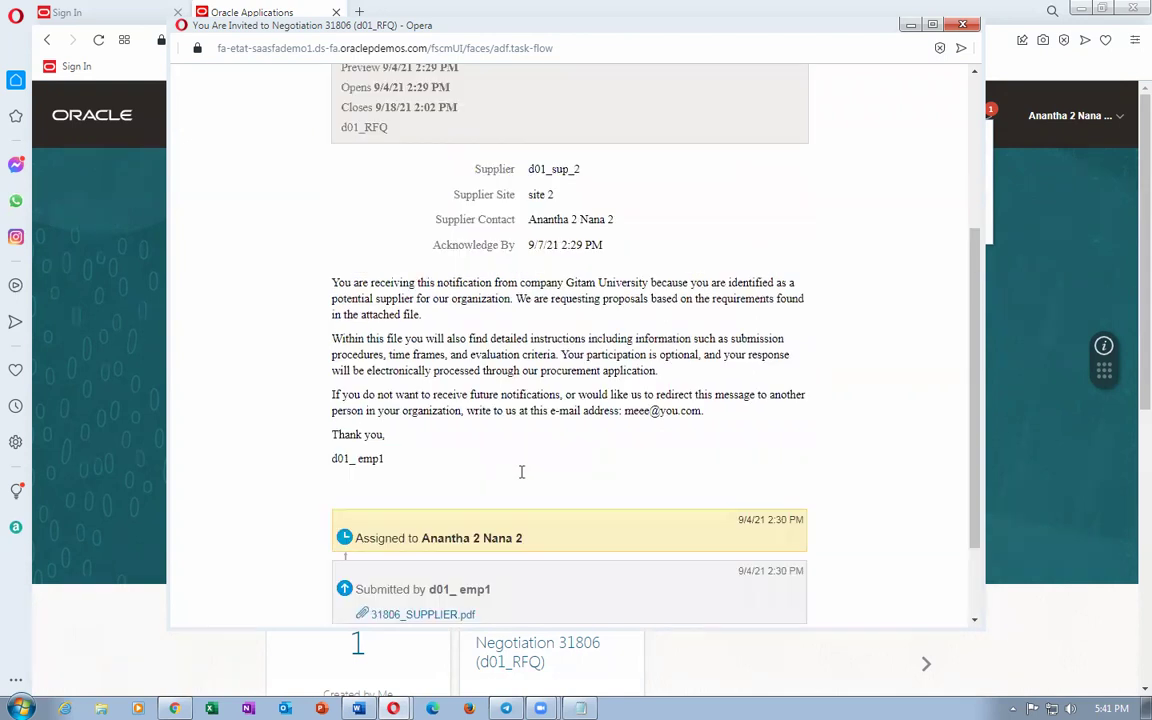
pyautogui.scroll(-3, 527, 478)
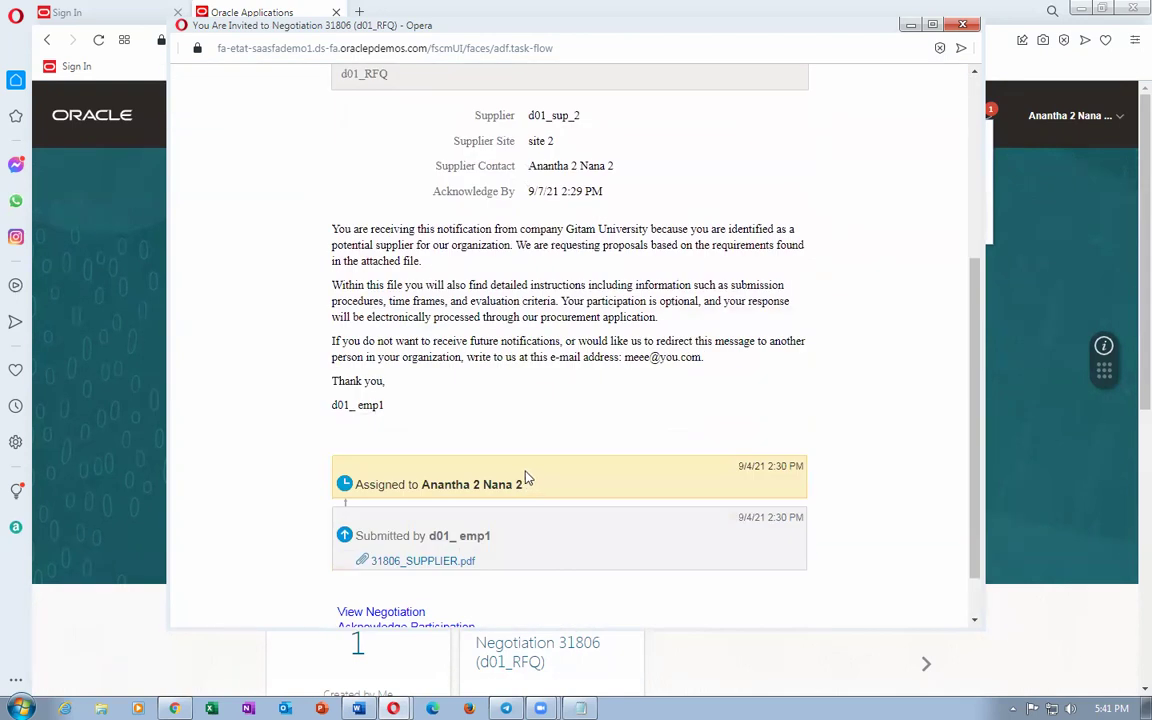
pyautogui.scroll(3, 524, 480)
pyautogui.scroll(1, 527, 478)
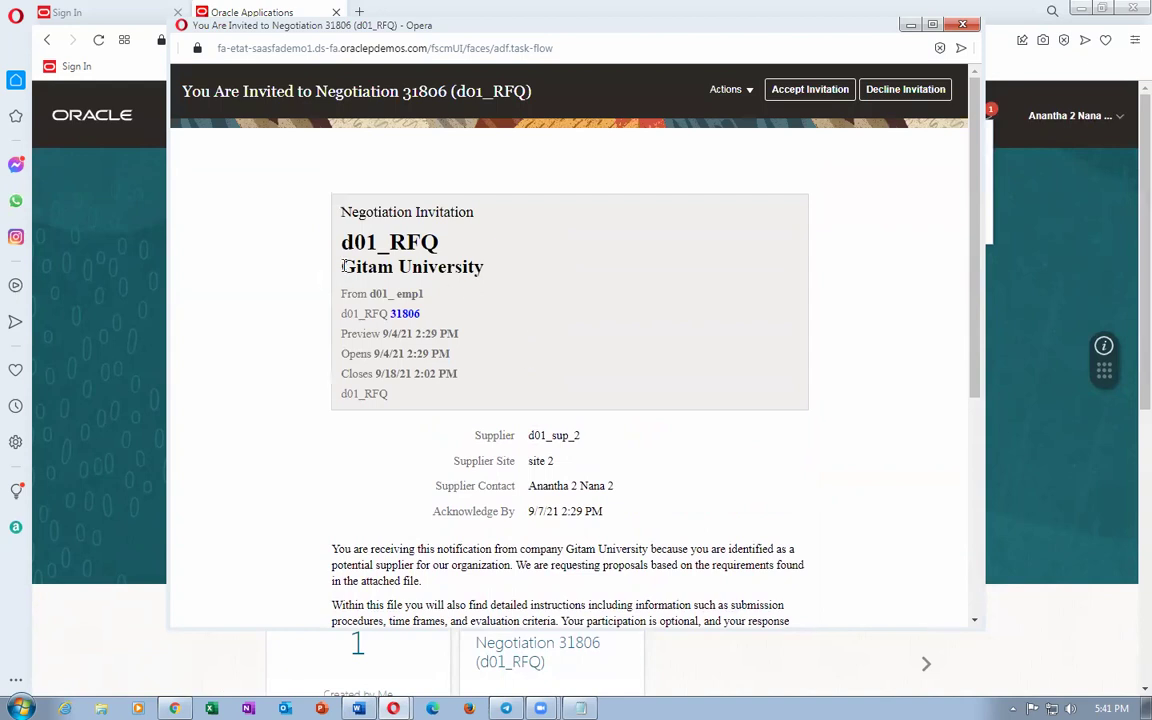
# Check the Gitam University company name, then begin accepting the invitation
pyautogui.moveTo(340, 266); pyautogui.dragTo(486, 268)
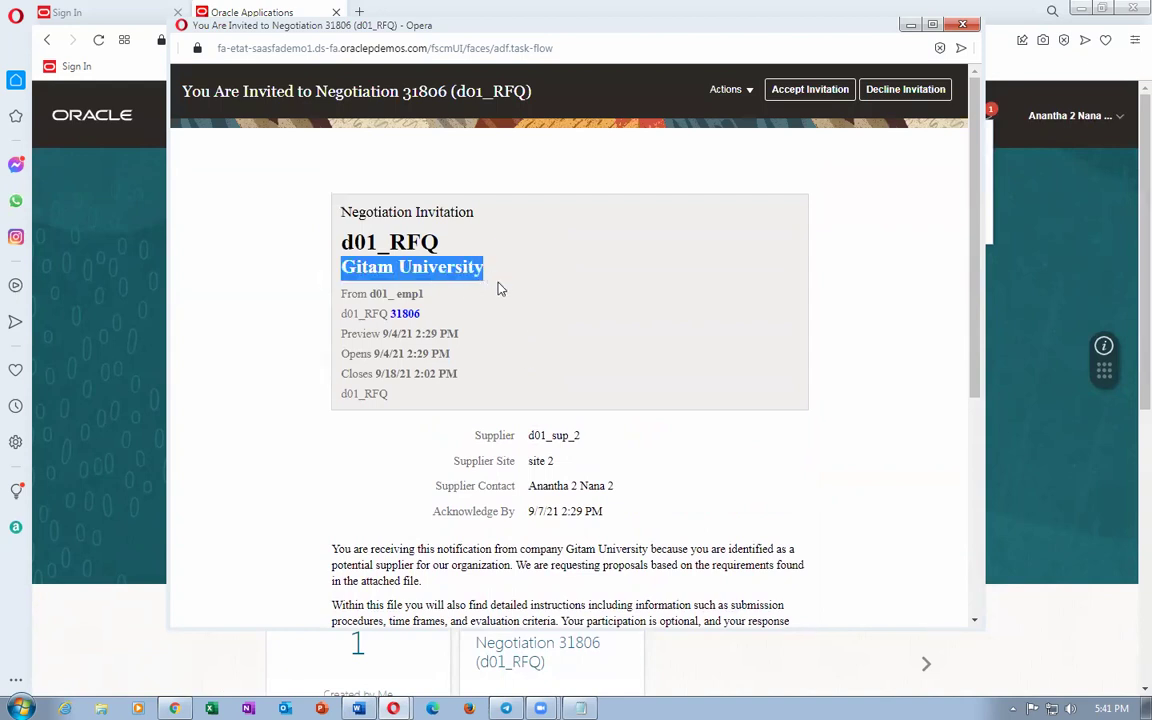
pyautogui.click(507, 371)
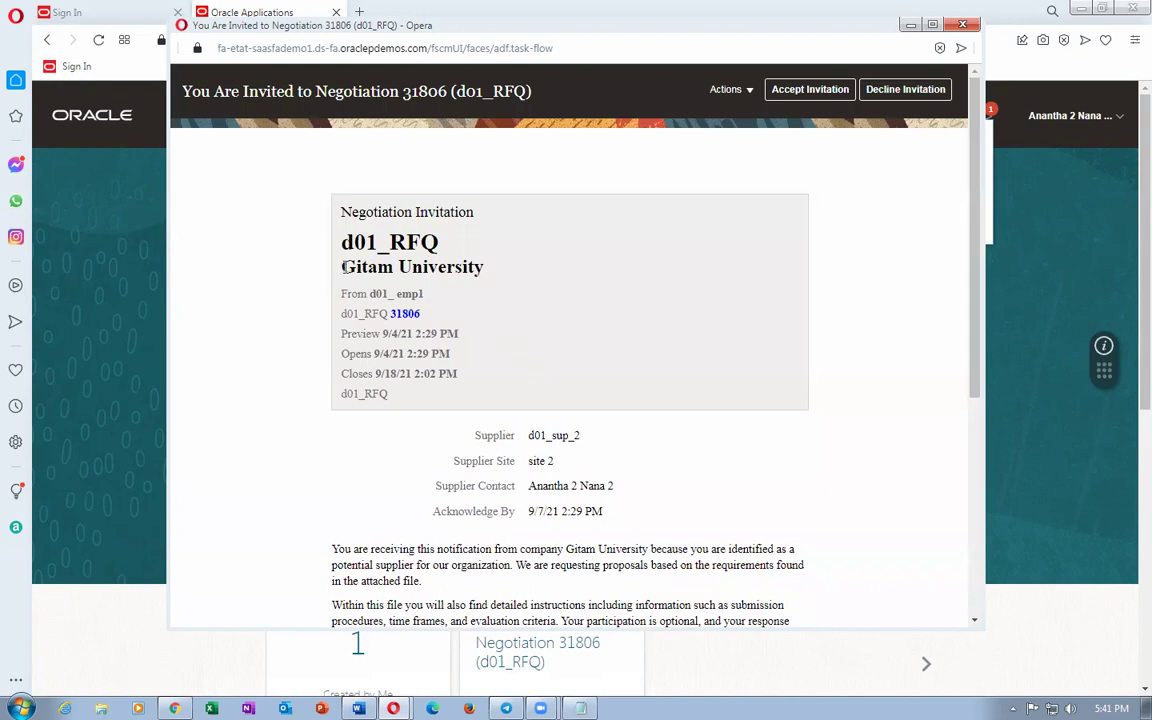
pyautogui.moveTo(345, 266); pyautogui.dragTo(486, 267)
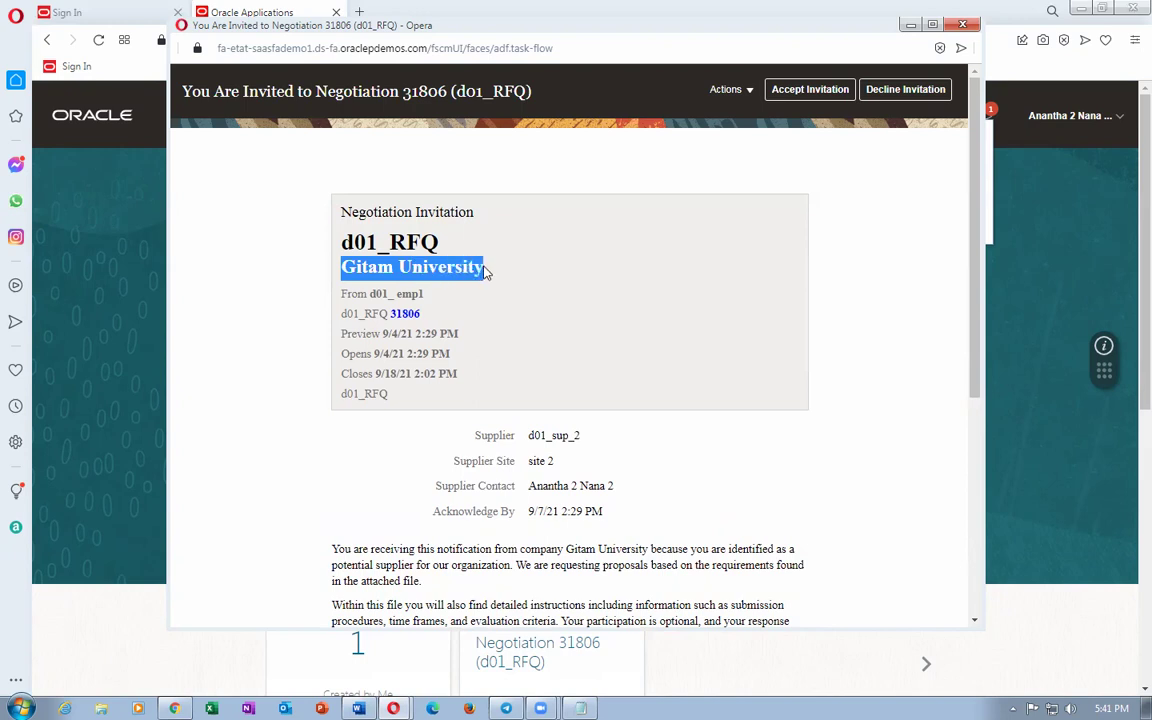
pyautogui.click(504, 317)
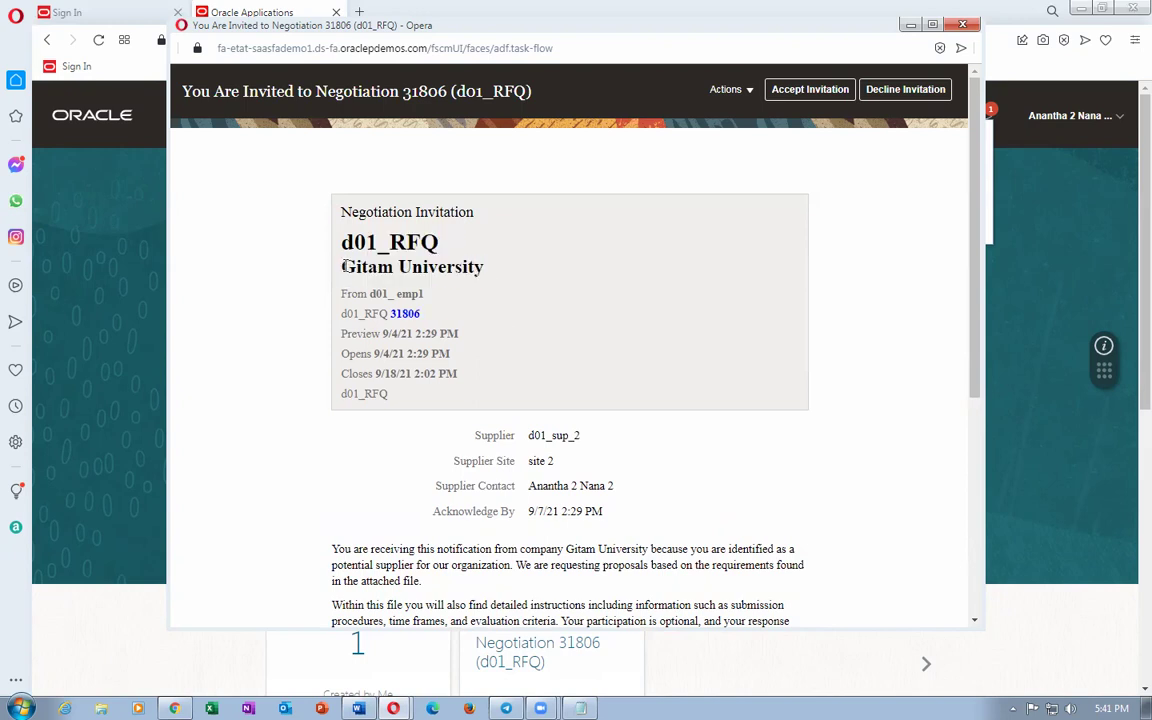
pyautogui.moveTo(343, 265); pyautogui.dragTo(486, 267)
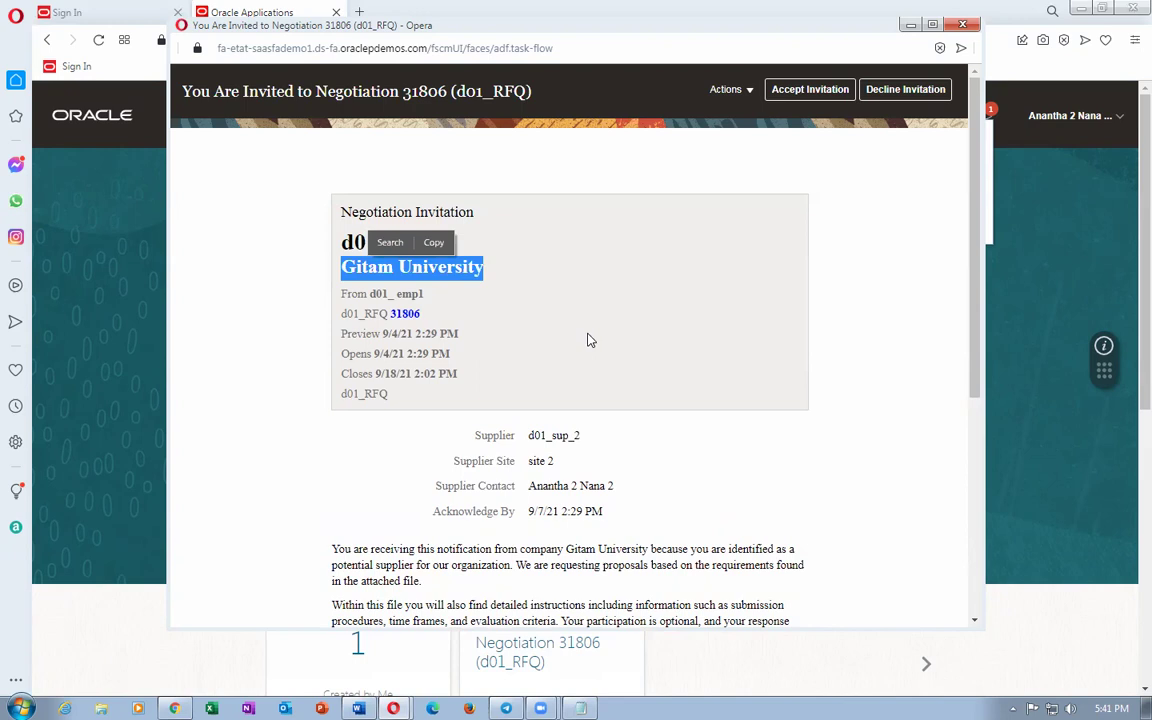
pyautogui.click(548, 360)
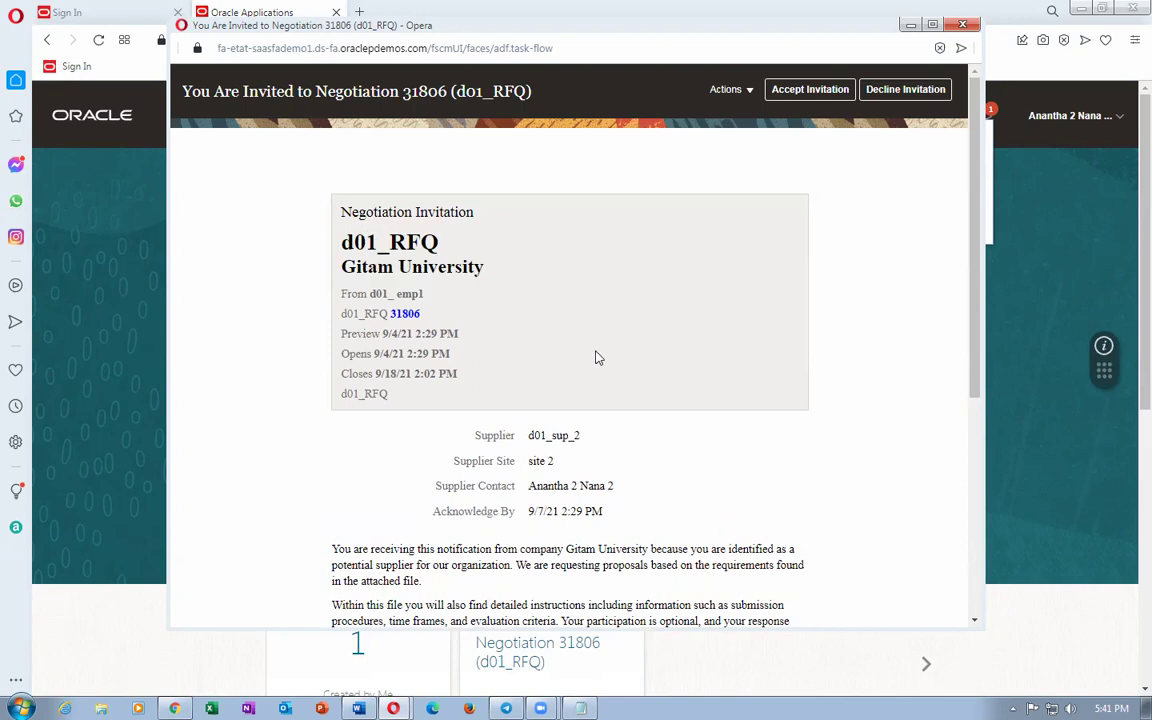
pyautogui.scroll(-2, 594, 358)
pyautogui.scroll(-1, 596, 359)
pyautogui.scroll(3, 597, 360)
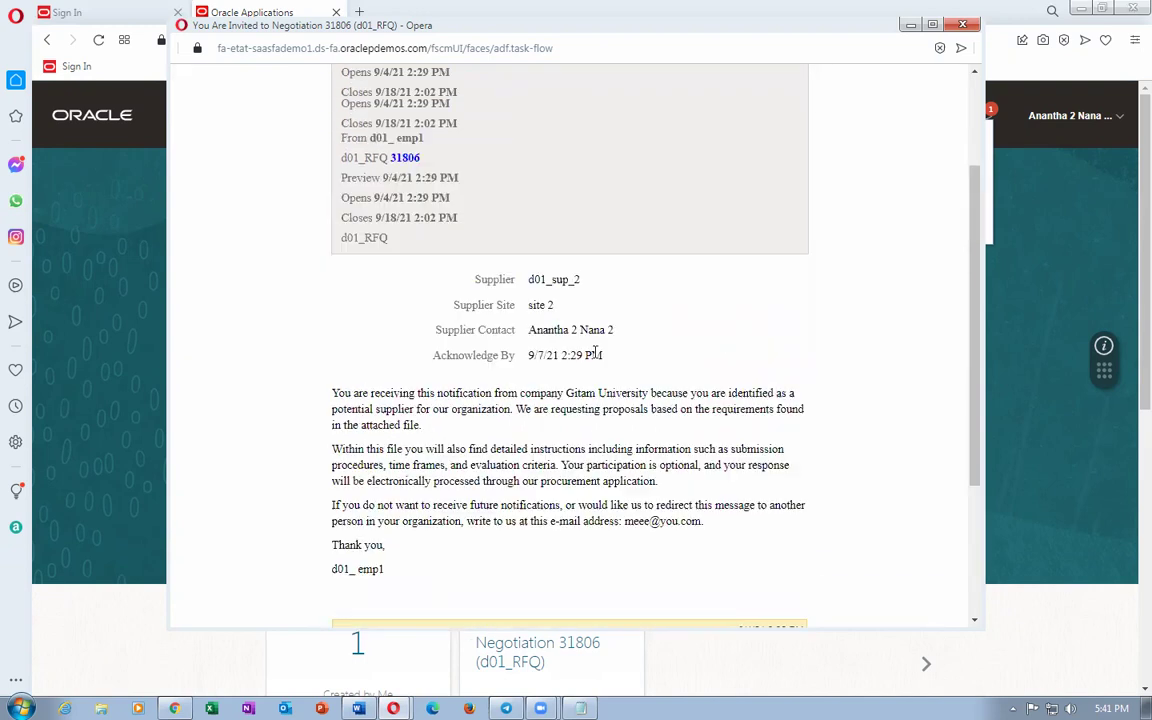
pyautogui.click(808, 90)
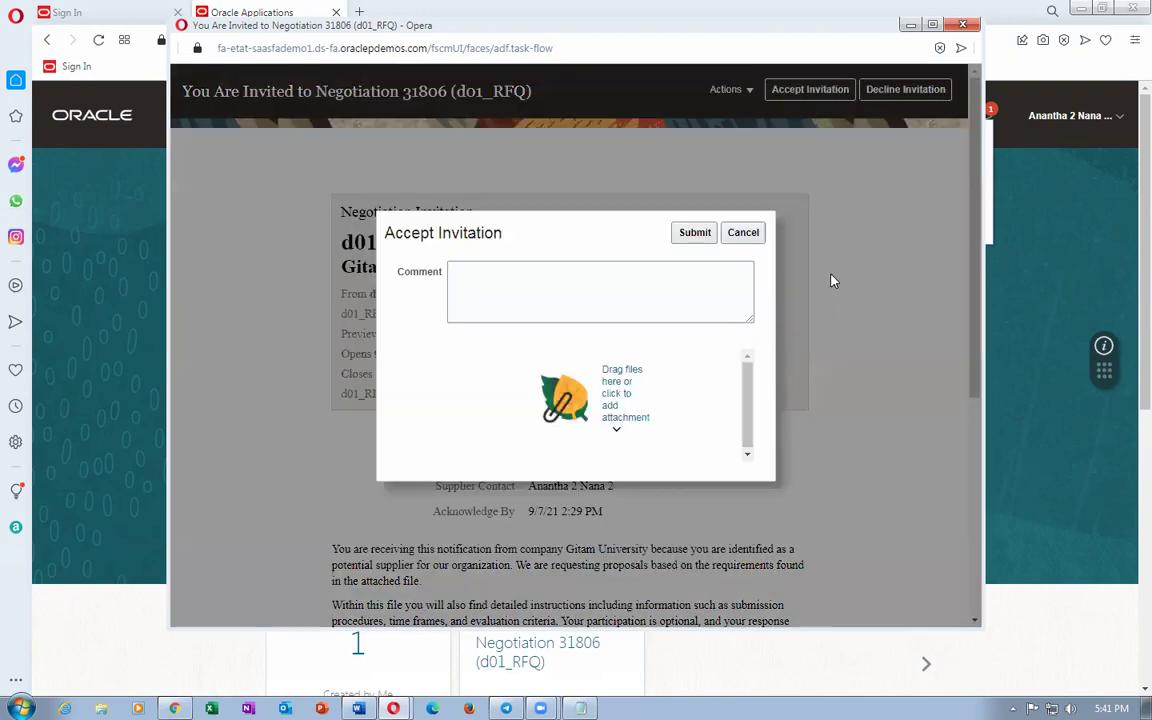
# Accept the invitation with the comment 'sup 2 we will participate'
pyautogui.click(513, 307)
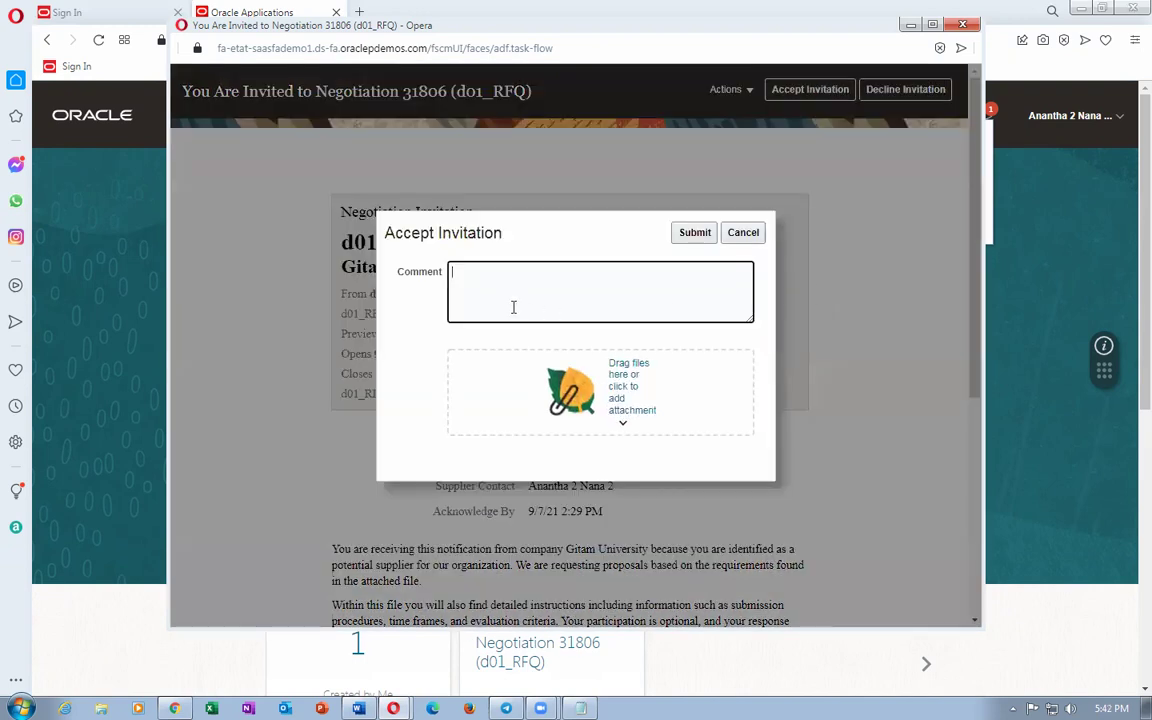
pyautogui.write('we wi')
pyautogui.write('sup 2')
pyautogui.click(692, 233)
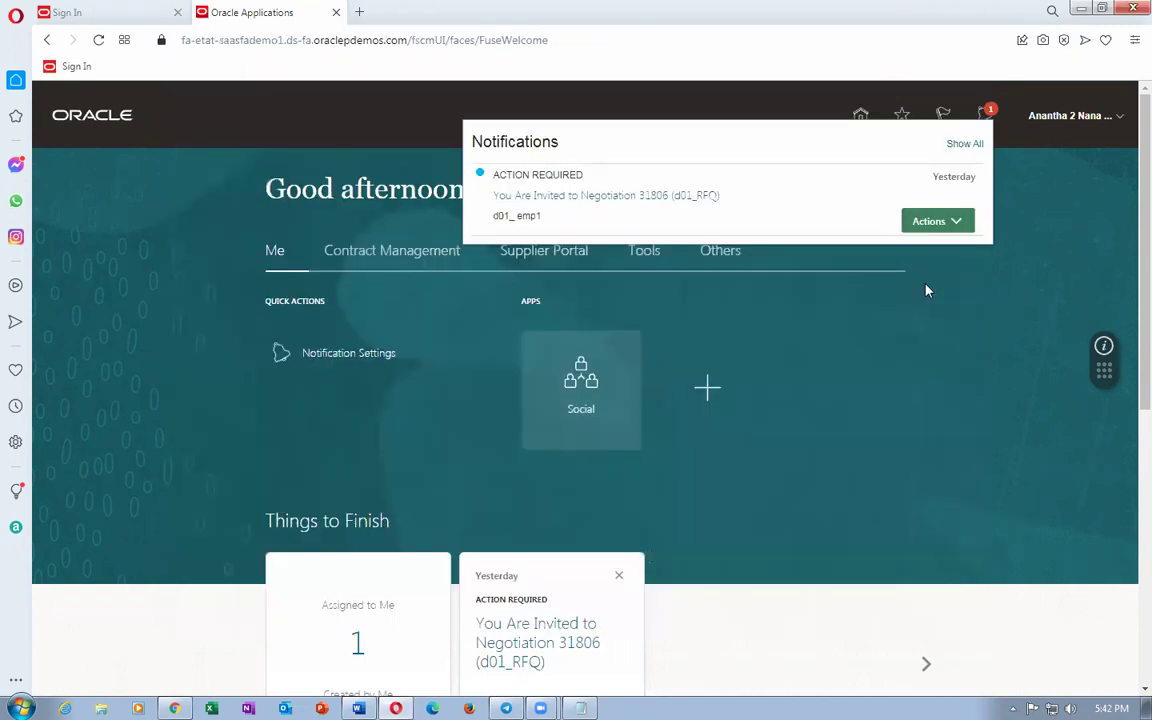
pyautogui.click(1054, 255)
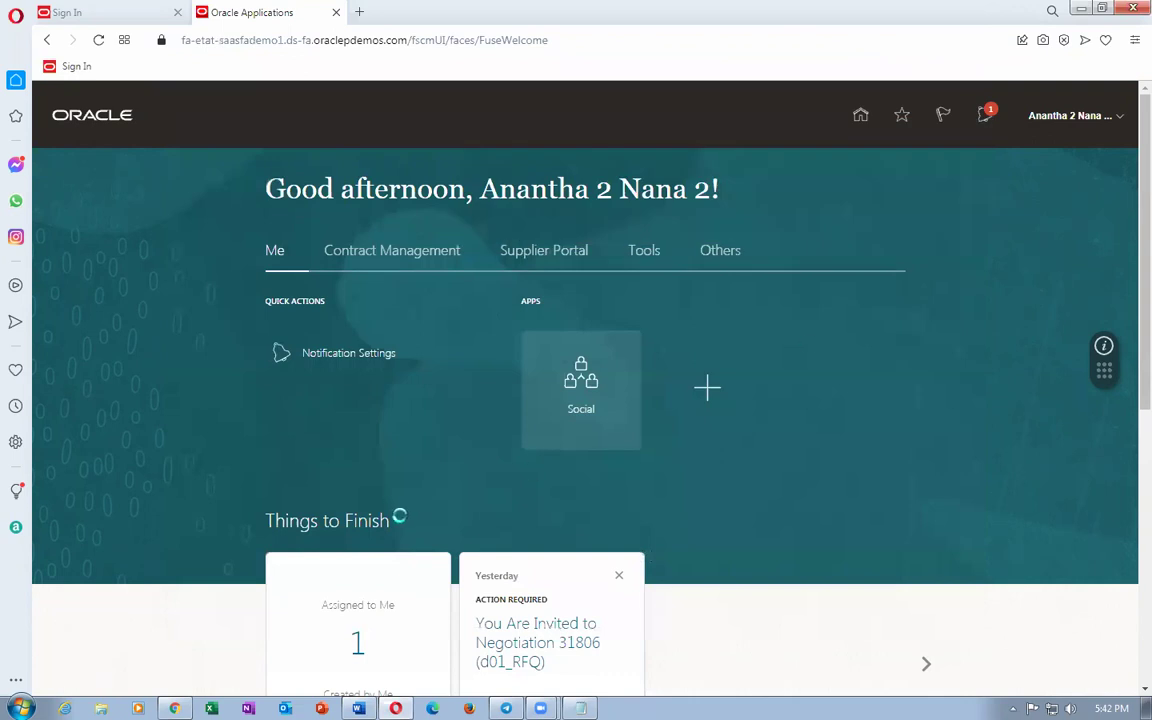
pyautogui.hotkey('alt', 'Tab')
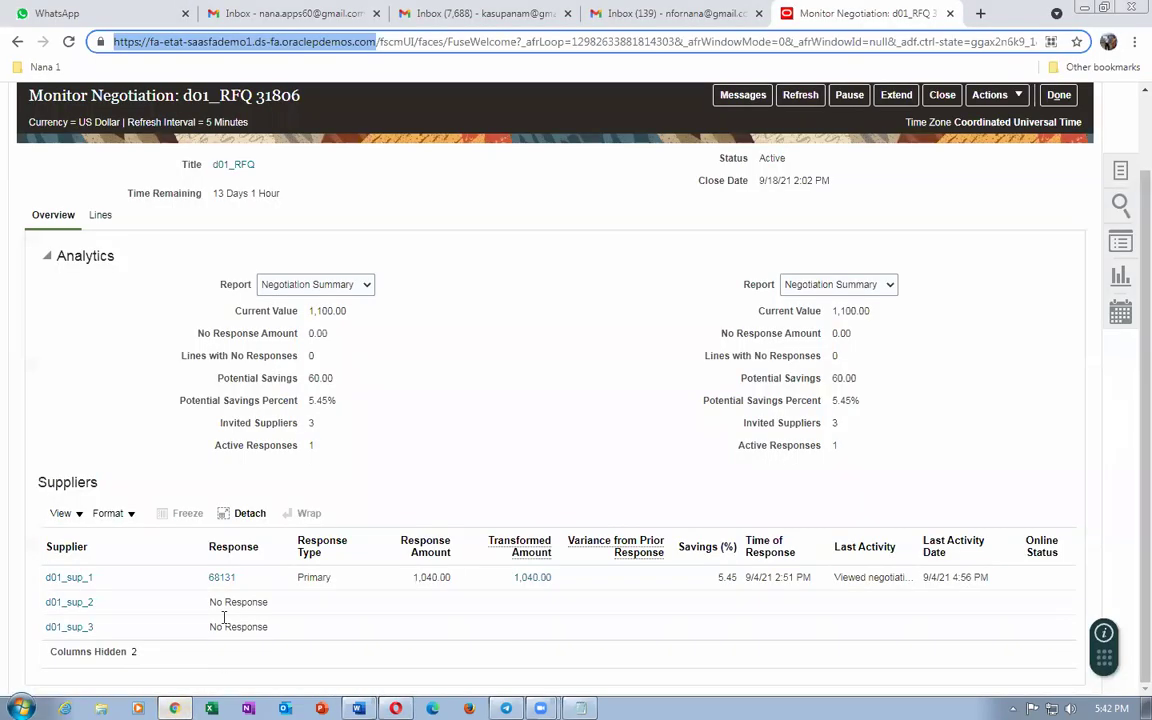
pyautogui.click(1059, 95)
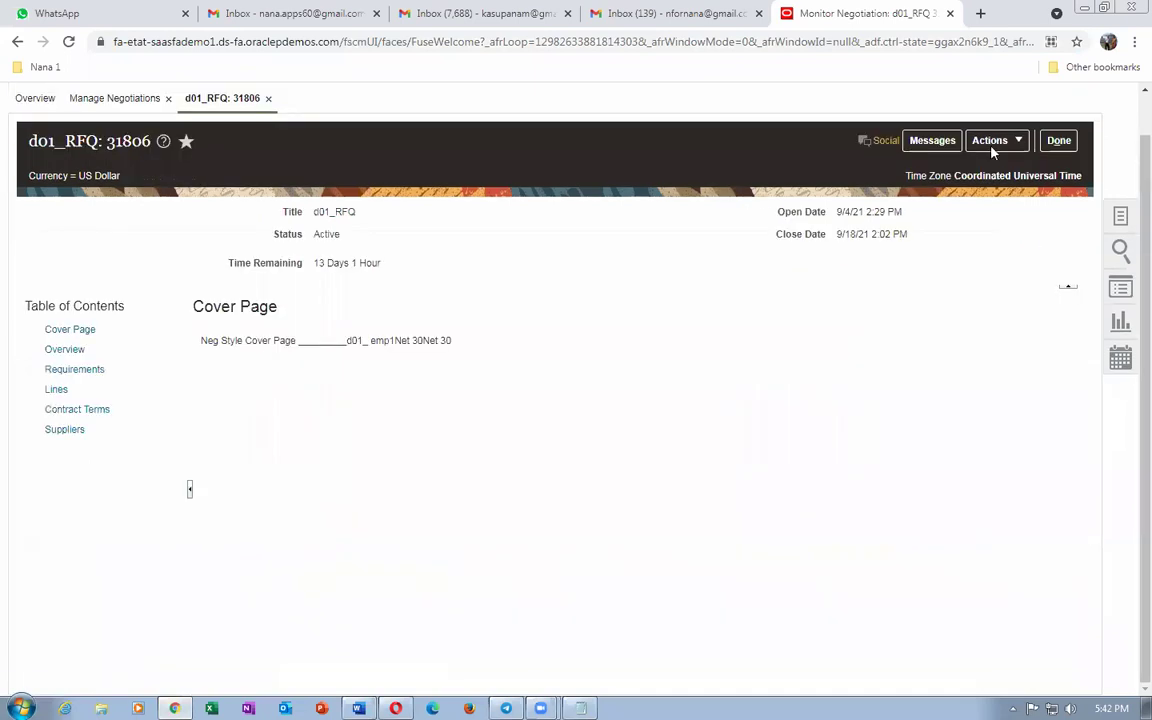
pyautogui.click(990, 140)
pyautogui.moveTo(1020, 191)
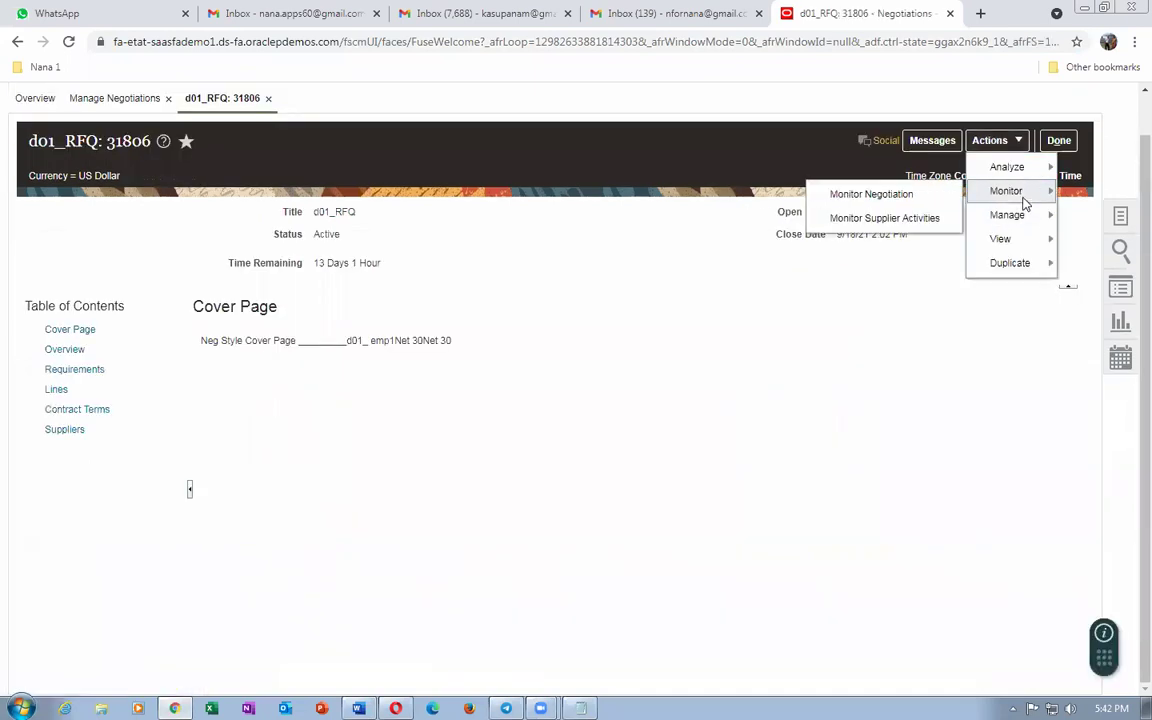
pyautogui.click(864, 194)
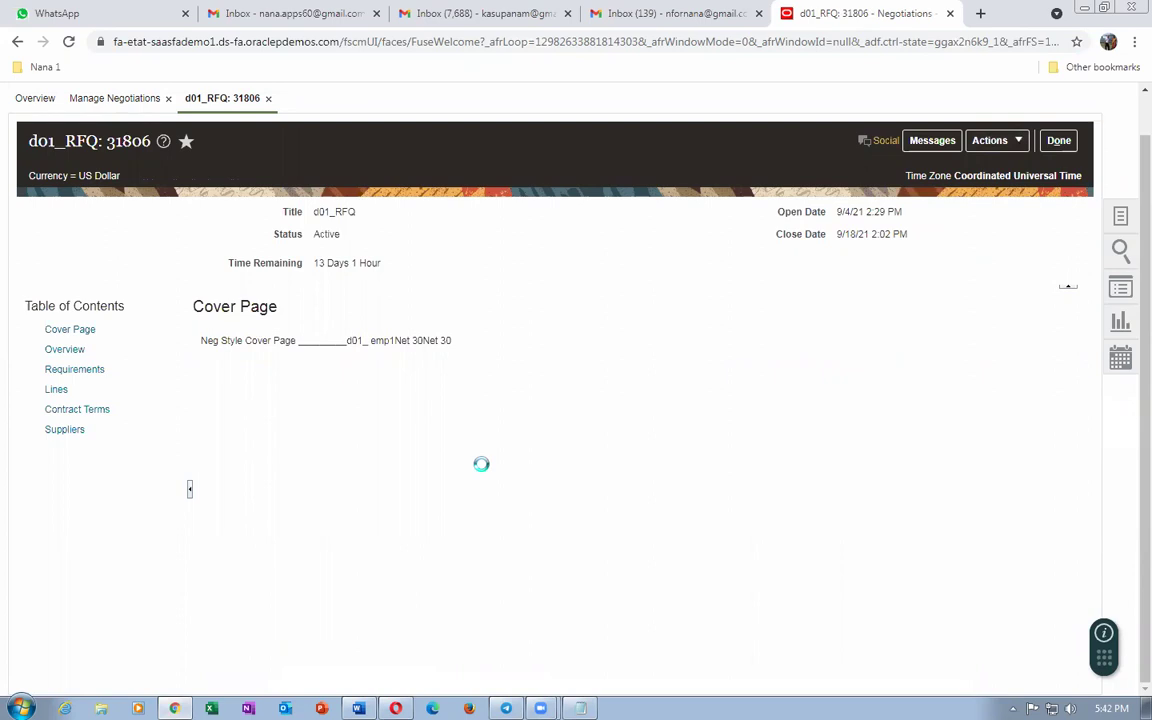
pyautogui.scroll(-2, 483, 466)
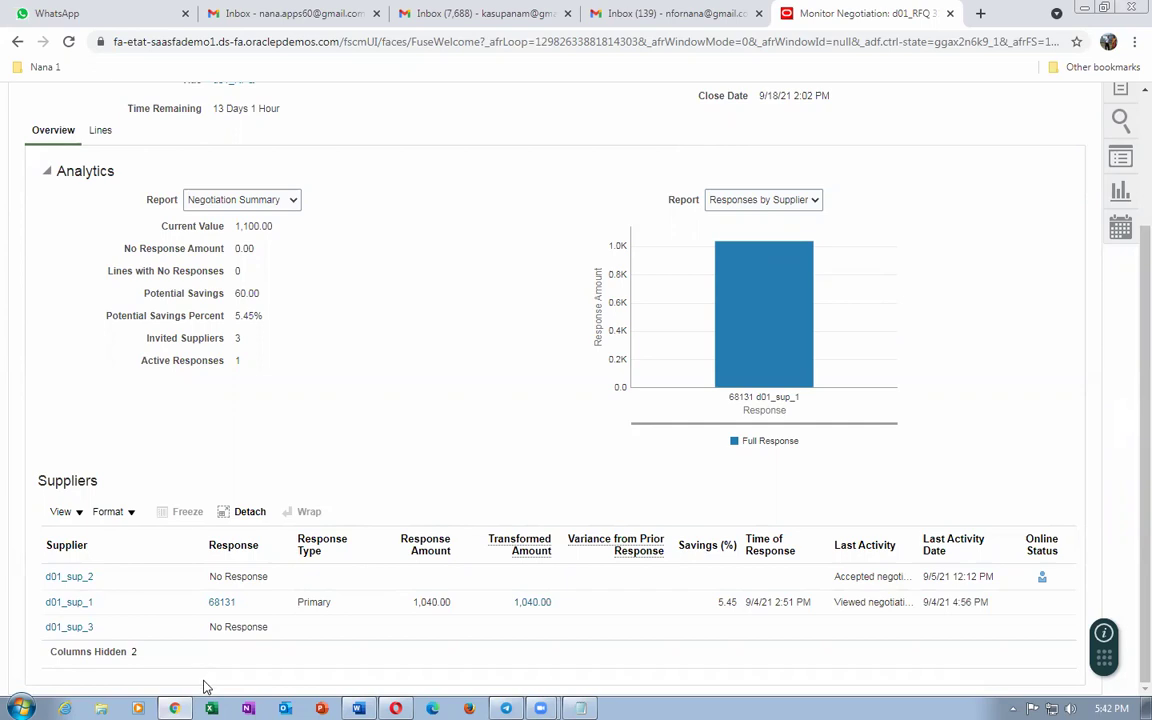
pyautogui.hotkey('alt', 'Tab')
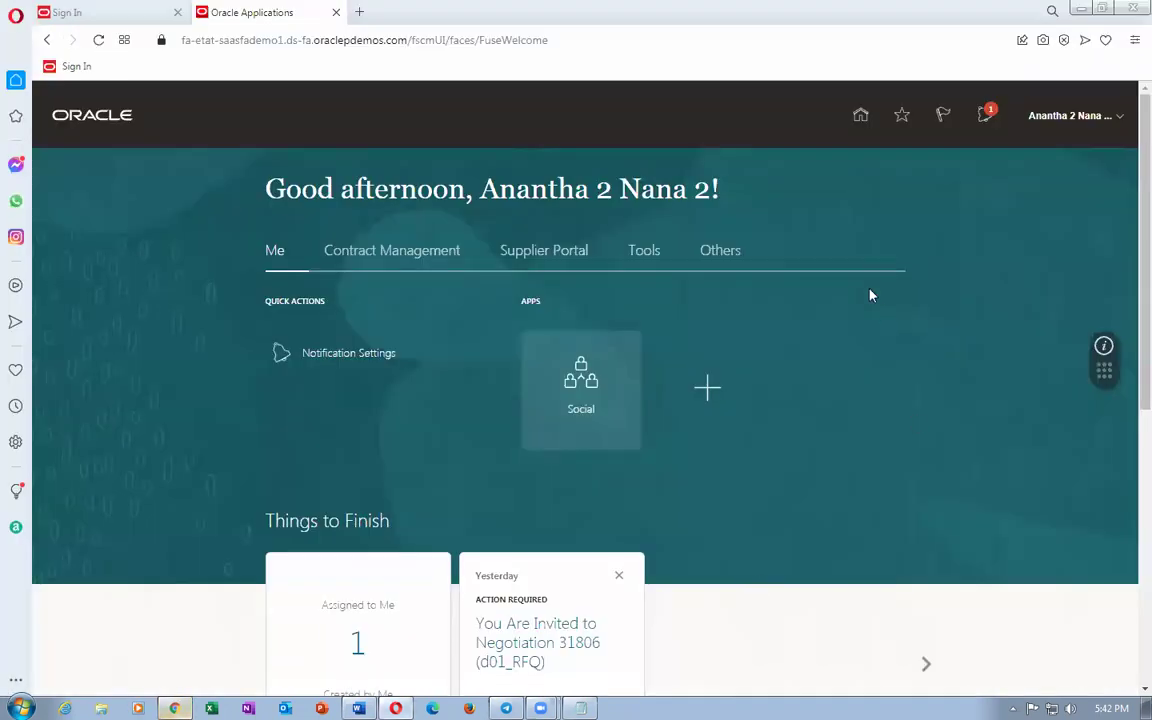
# List the Supplier Portal's active negotiations, showing d01_RFQ 31806 with Will Participate Yes
pyautogui.click(540, 258)
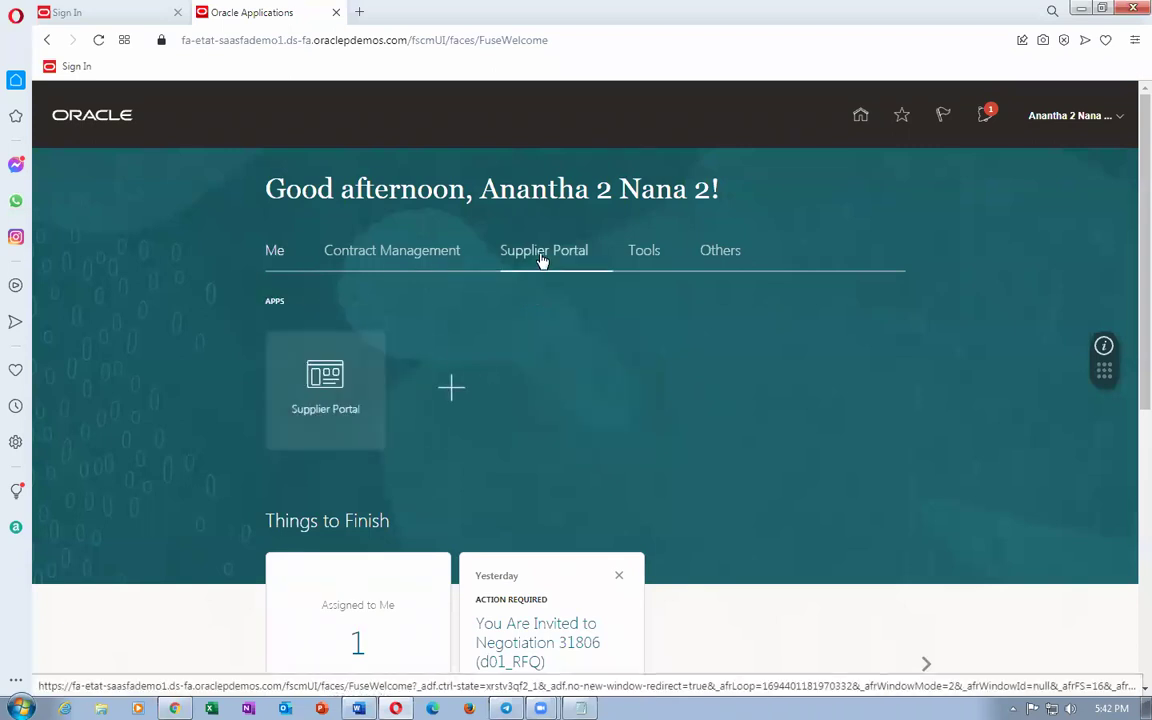
pyautogui.click(341, 377)
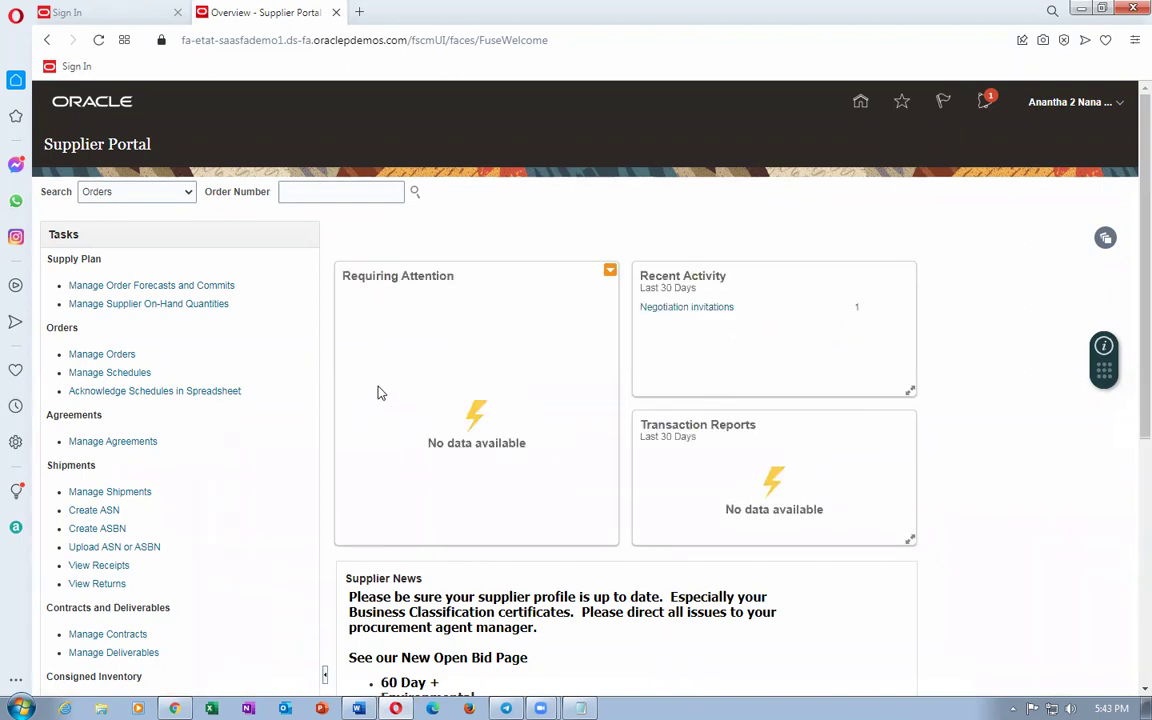
pyautogui.scroll(-1, 378, 391)
pyautogui.scroll(-3, 170, 509)
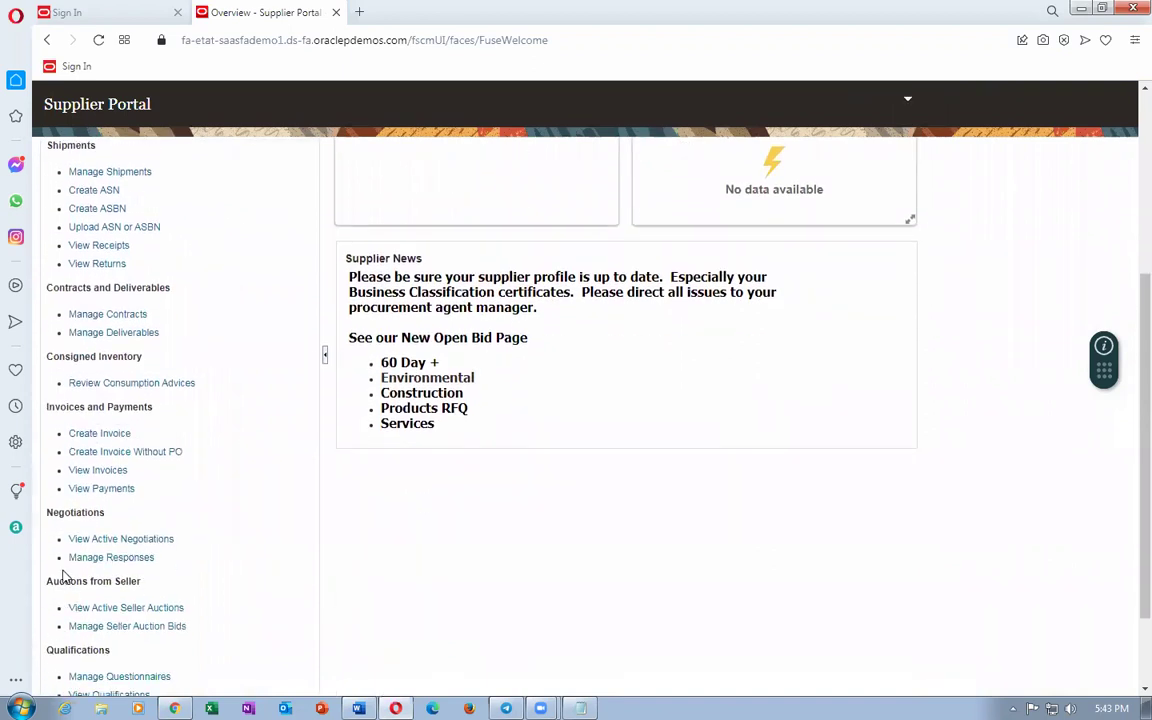
pyautogui.click(101, 541)
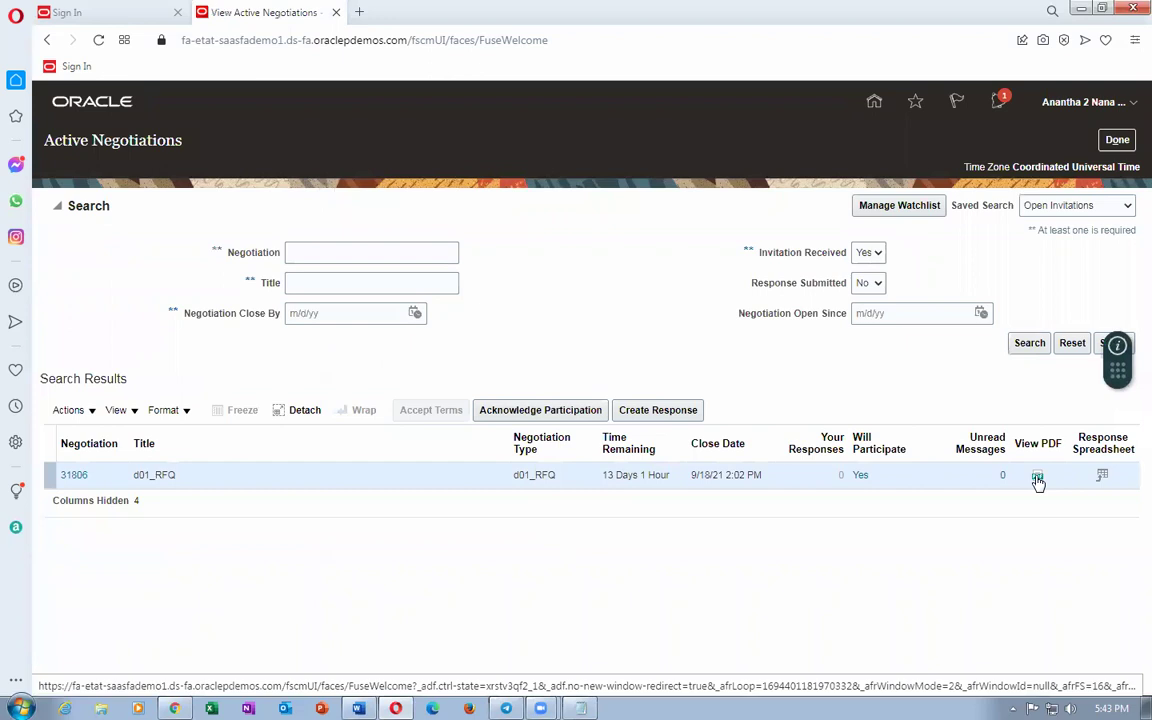
# Open negotiation 31806 (d01_RFQ), look over its cover page, then view its Overview section
pyautogui.click(72, 477)
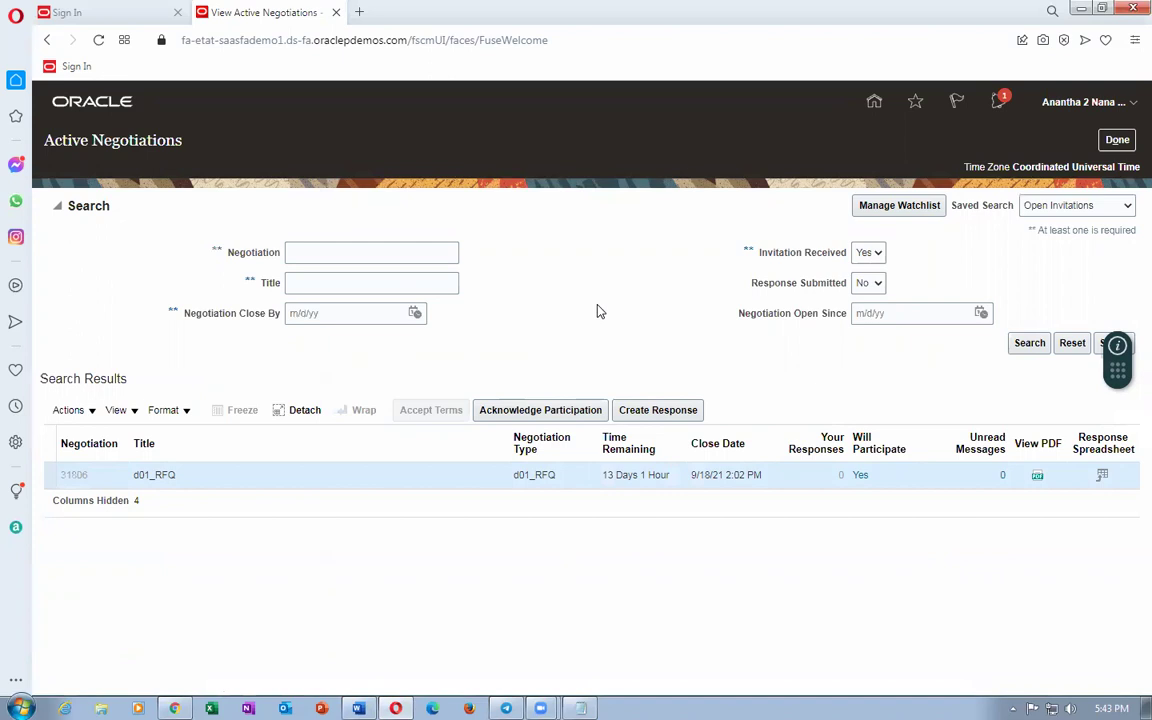
pyautogui.click(72, 330)
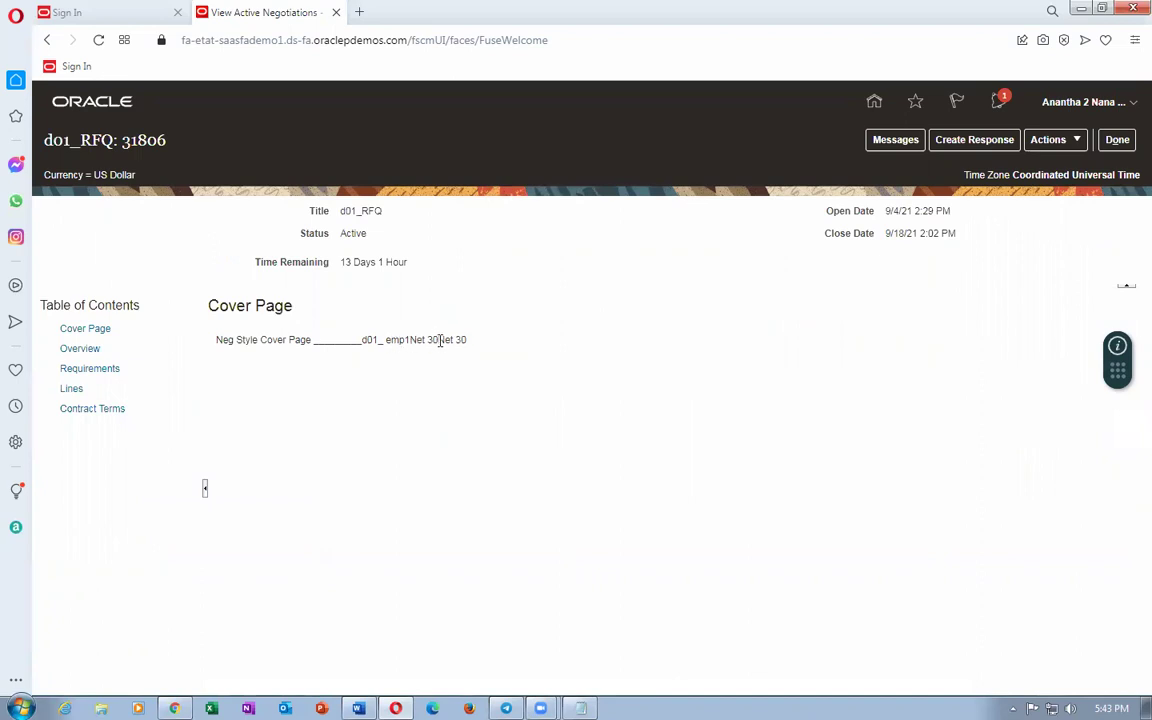
pyautogui.moveTo(315, 341); pyautogui.dragTo(362, 343)
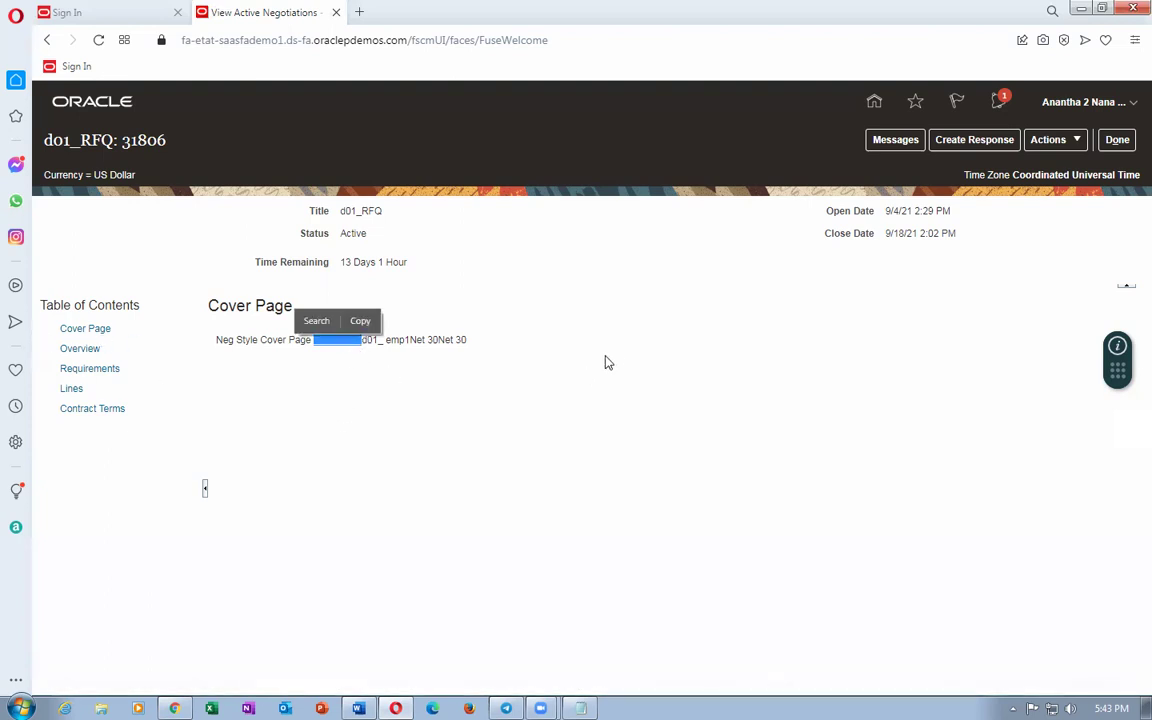
pyautogui.click(550, 318)
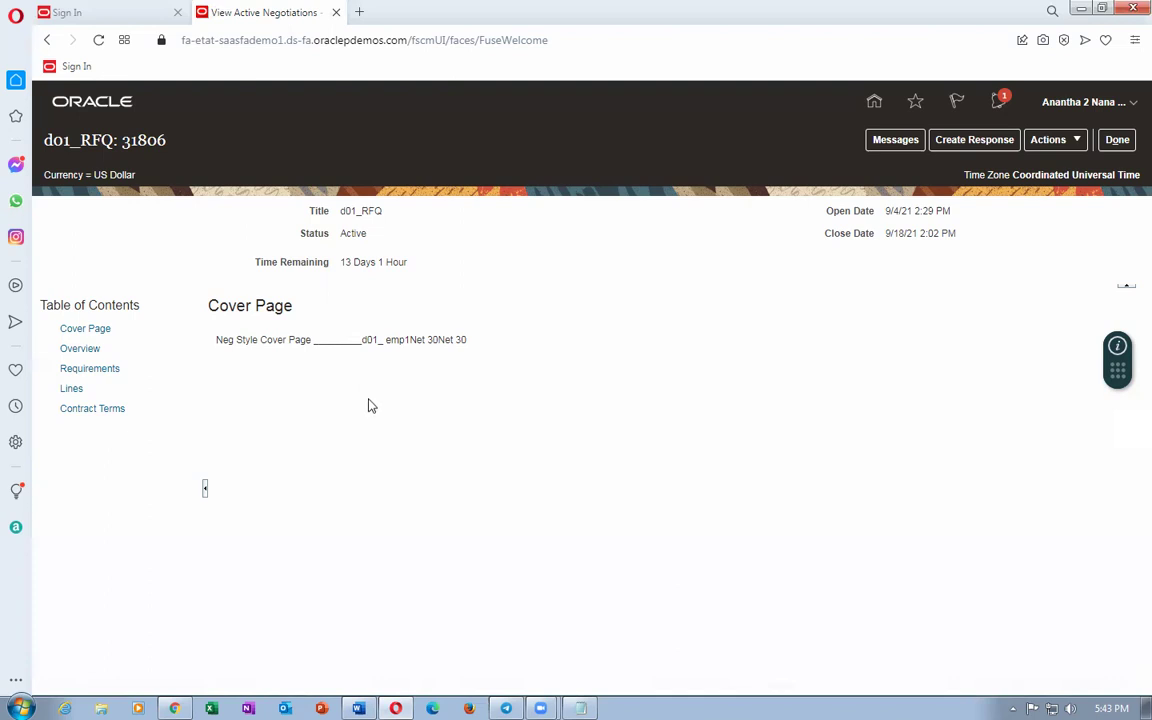
pyautogui.moveTo(314, 340); pyautogui.dragTo(478, 352)
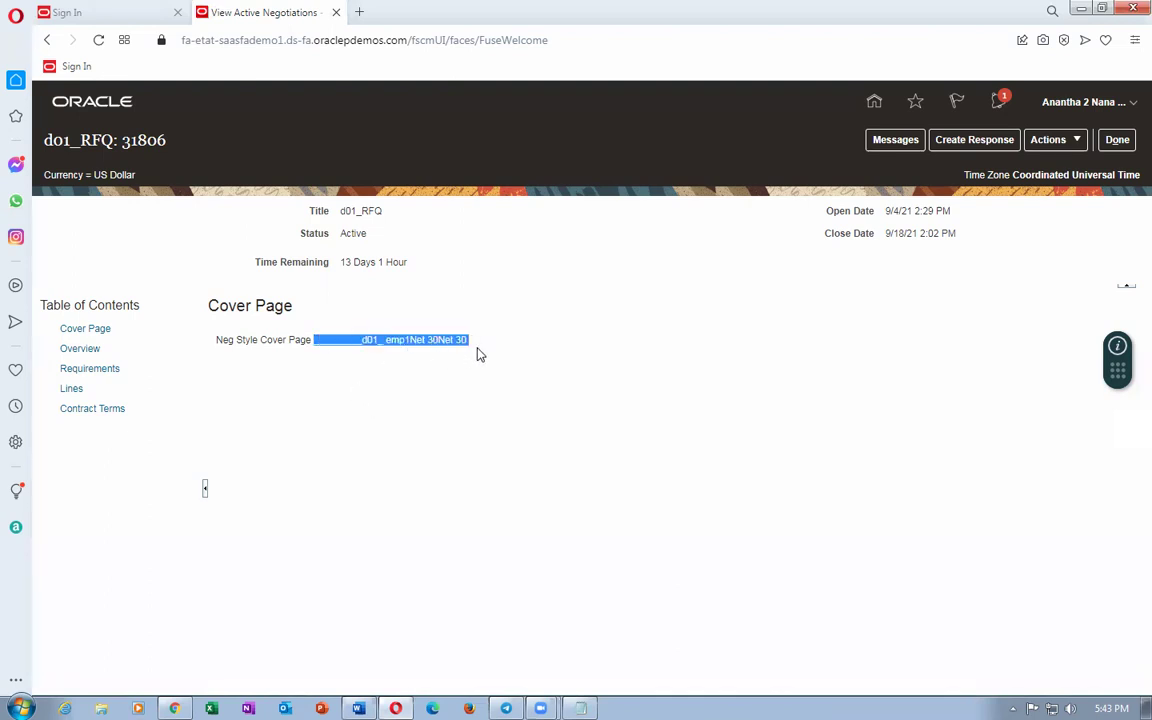
pyautogui.click(80, 349)
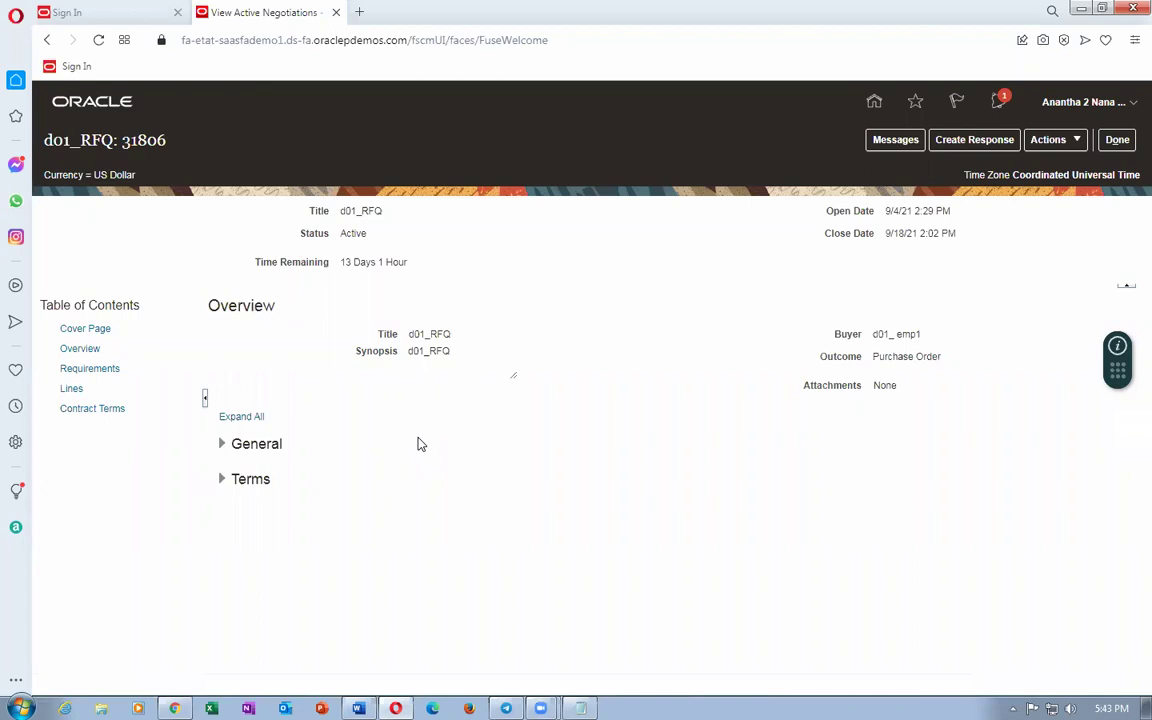
# Expand the General, Introduction and Terms sections of the negotiation overview
pyautogui.click(240, 444)
pyautogui.scroll(-5, 518, 507)
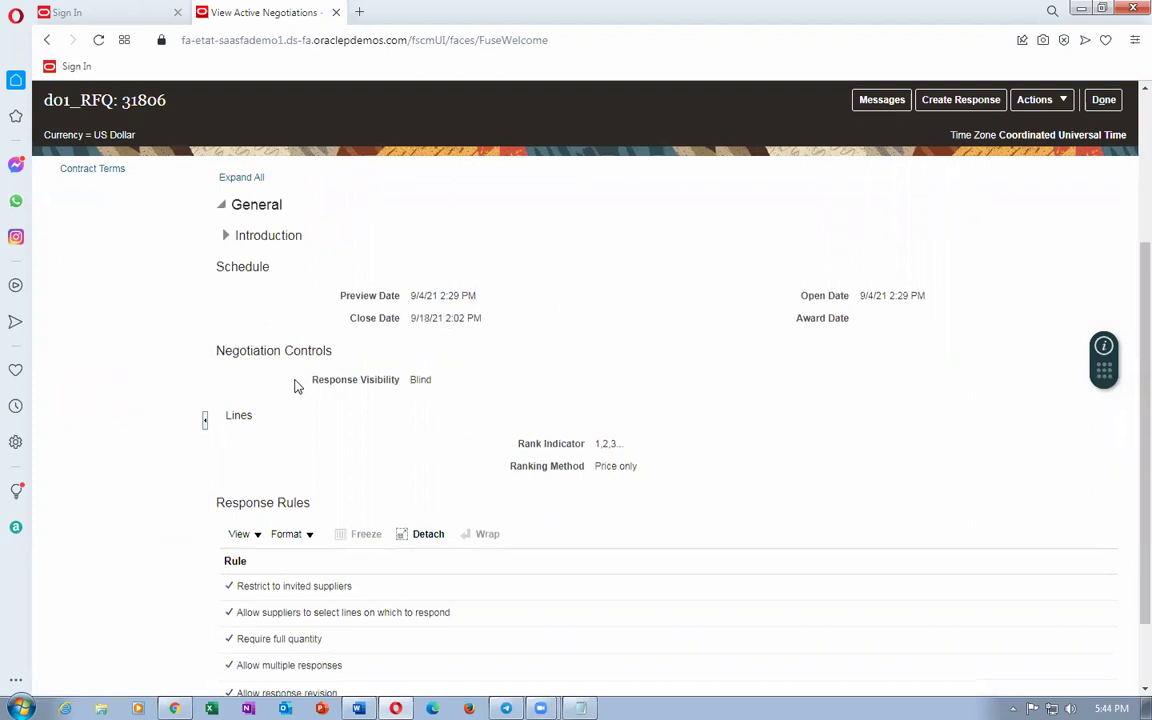
pyautogui.scroll(5, 295, 387)
pyautogui.click(225, 475)
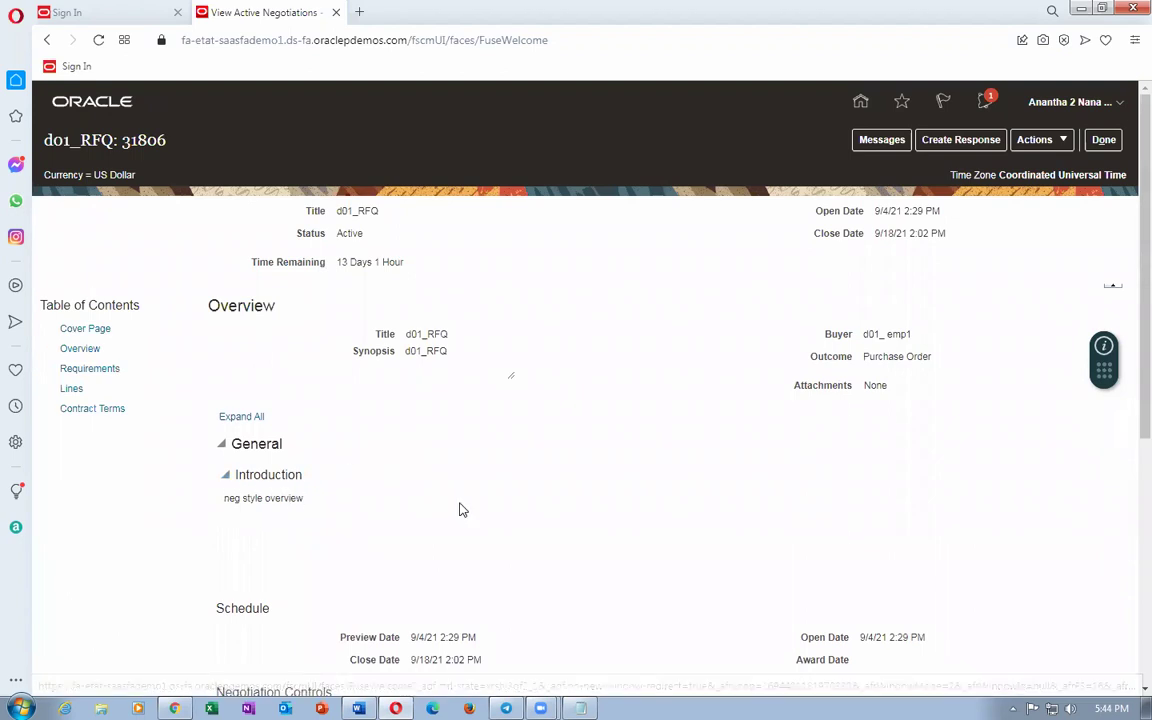
pyautogui.scroll(-3, 459, 510)
pyautogui.scroll(-3, 459, 510)
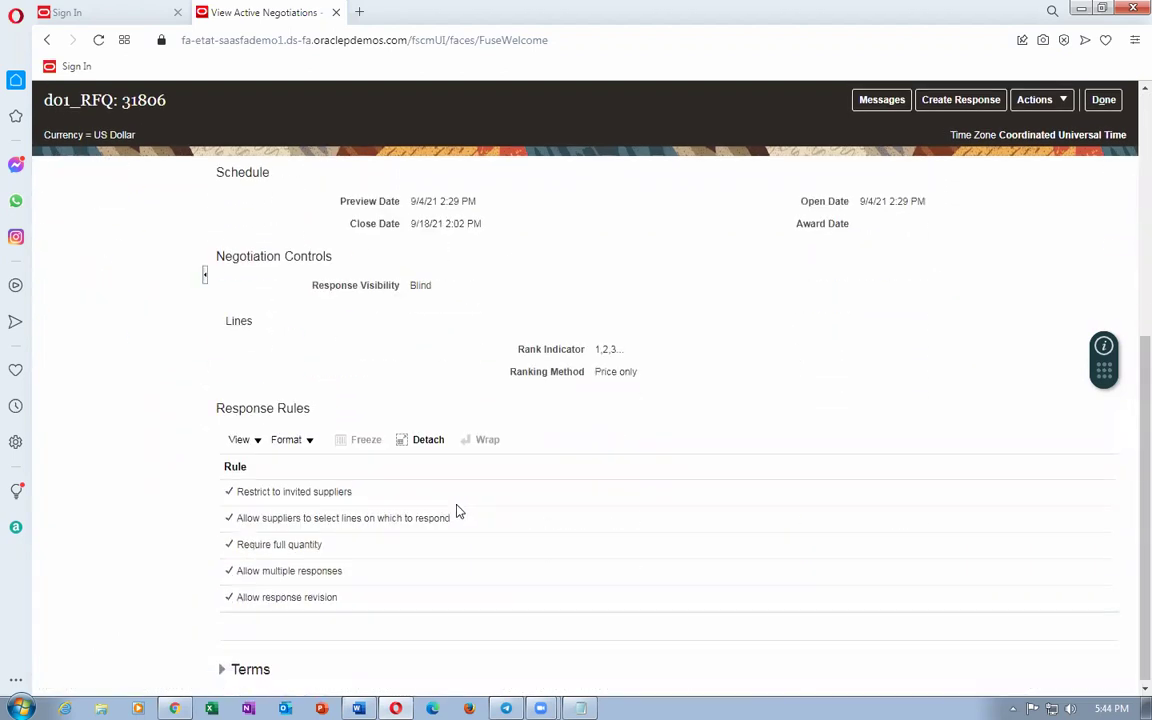
pyautogui.click(222, 669)
pyautogui.scroll(-3, 545, 546)
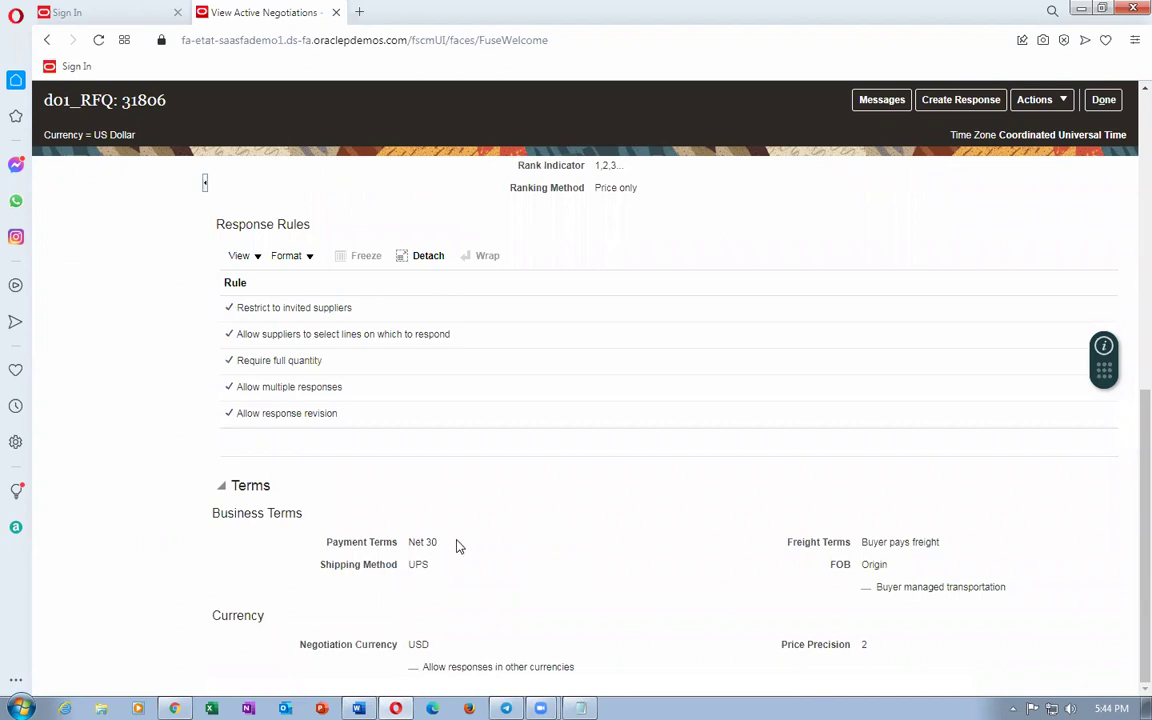
pyautogui.scroll(10, 430, 545)
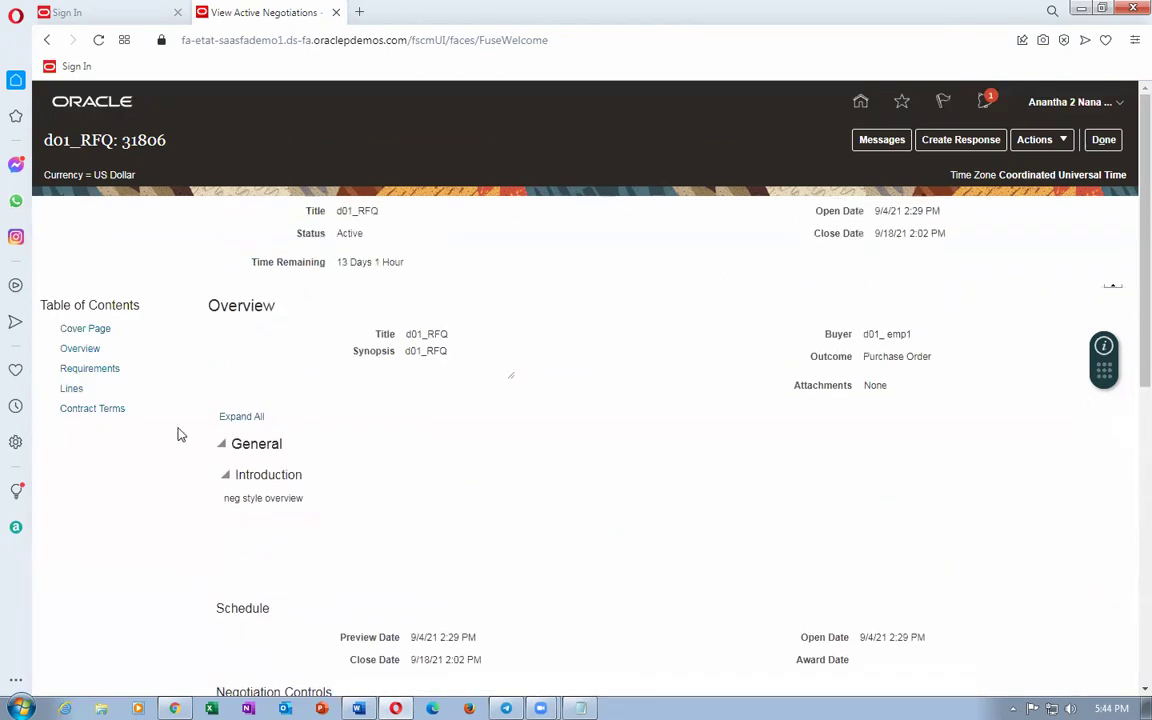
# Review the Requirements and Lines sections, then bring up the Respond options
pyautogui.click(72, 369)
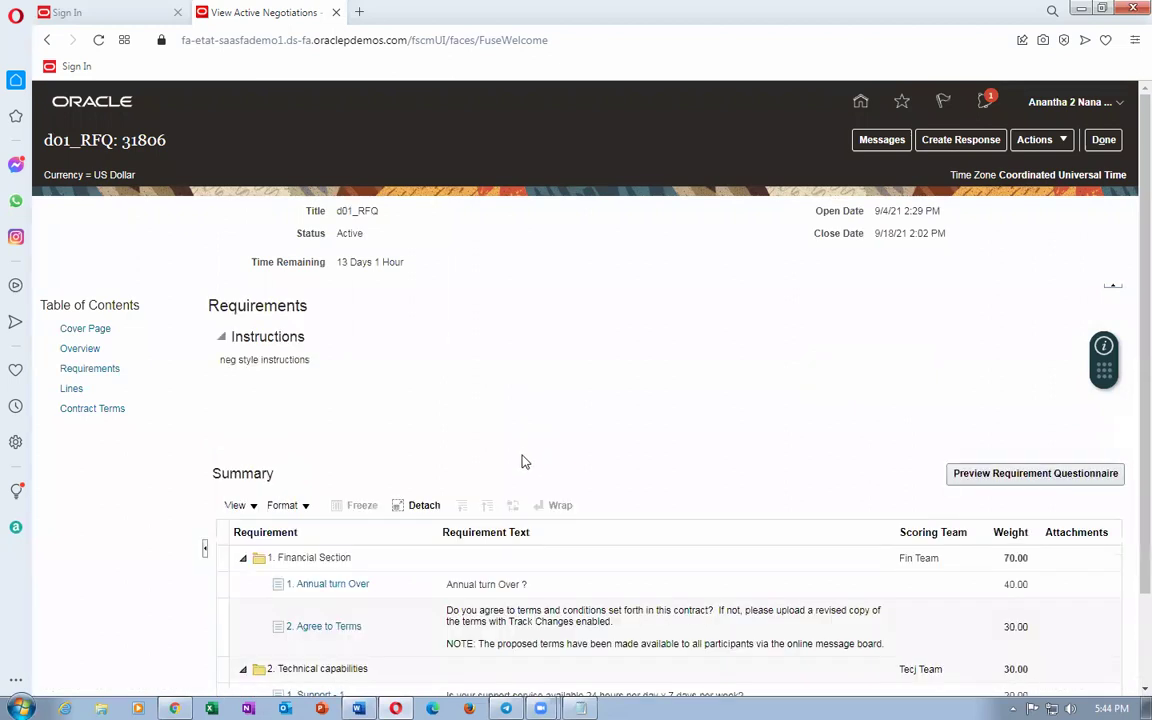
pyautogui.scroll(-2, 522, 460)
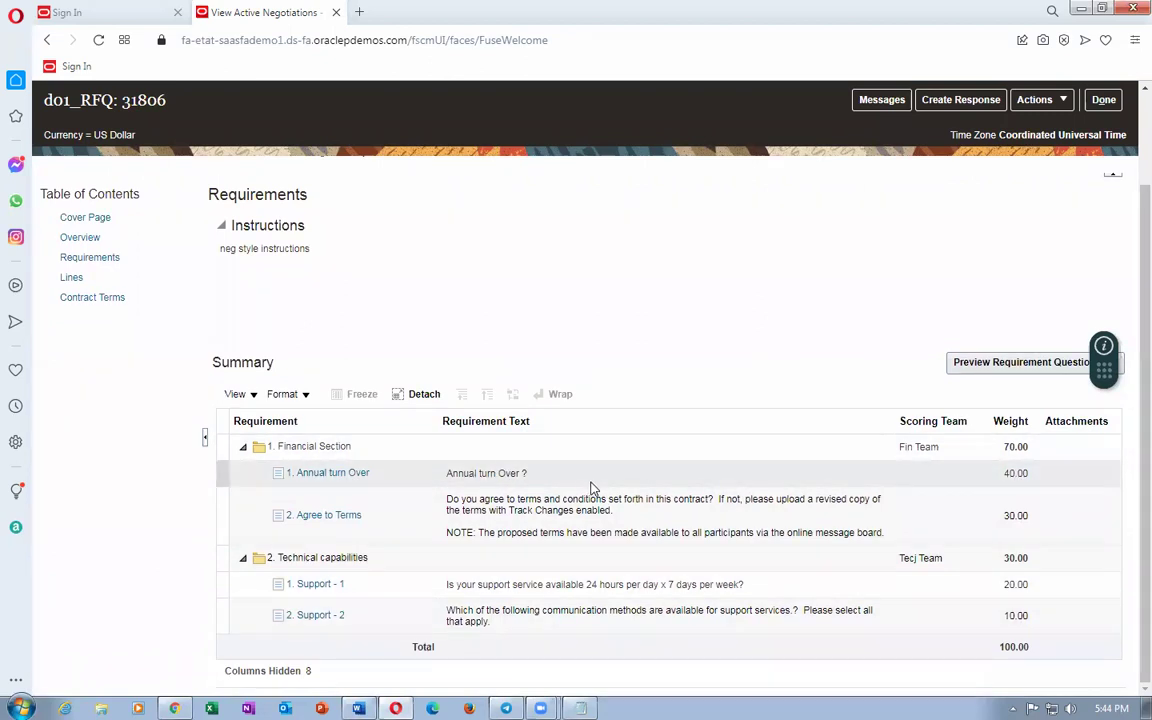
pyautogui.click(71, 278)
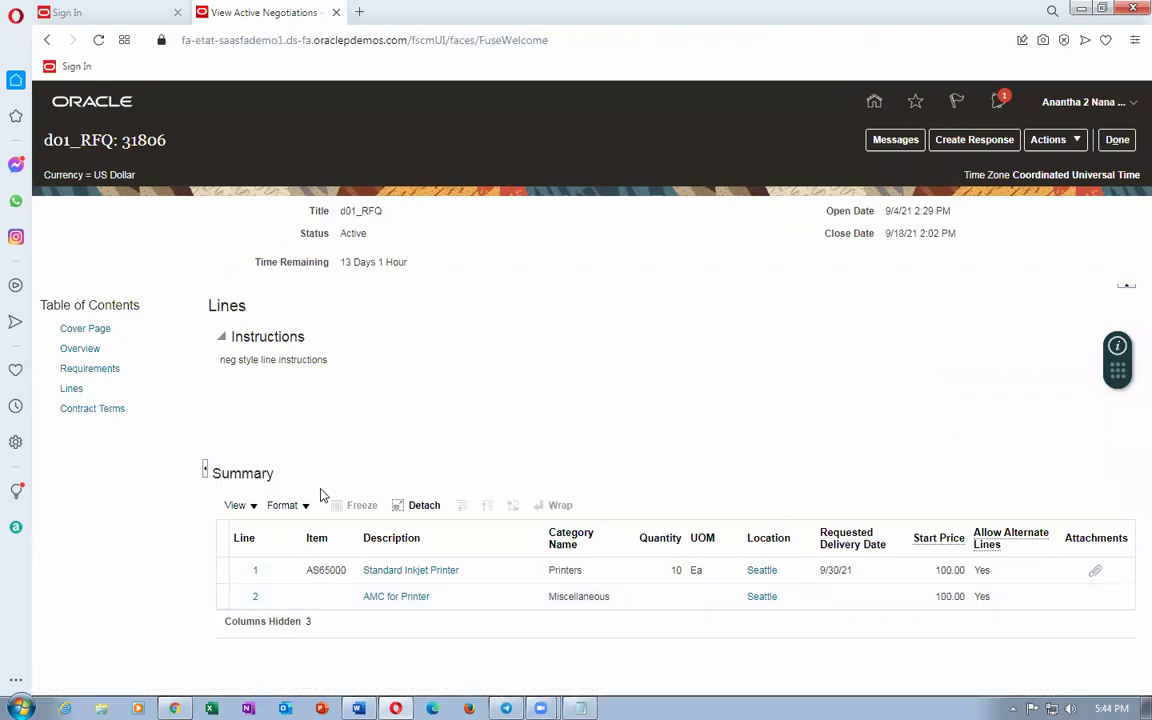
pyautogui.click(1050, 142)
pyautogui.moveTo(1060, 168)
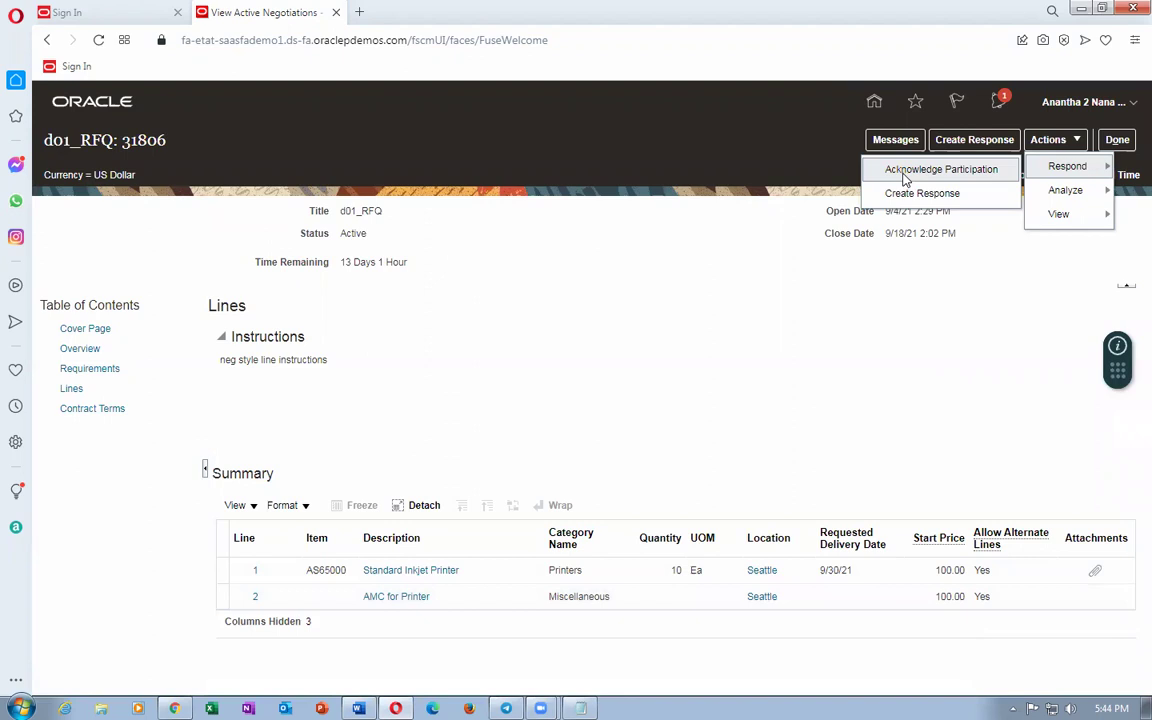
# Create a response valid until 9/21/21 2:03 PM and advance to its Requirements step
pyautogui.click(910, 196)
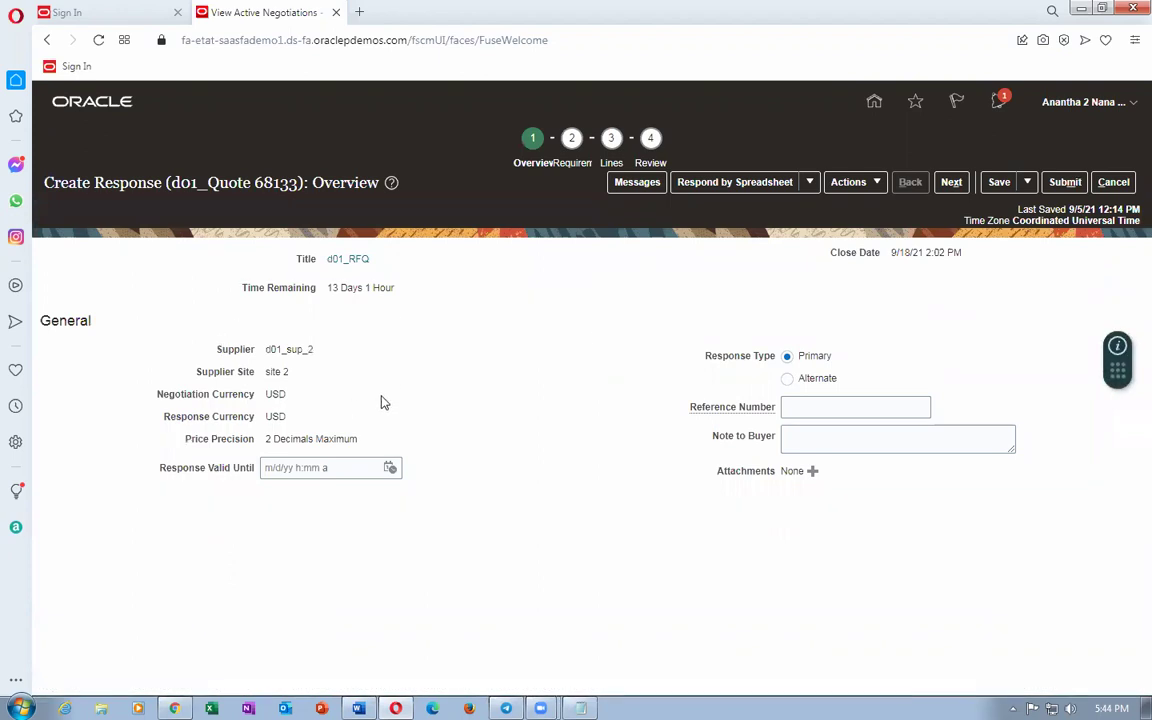
pyautogui.click(797, 405)
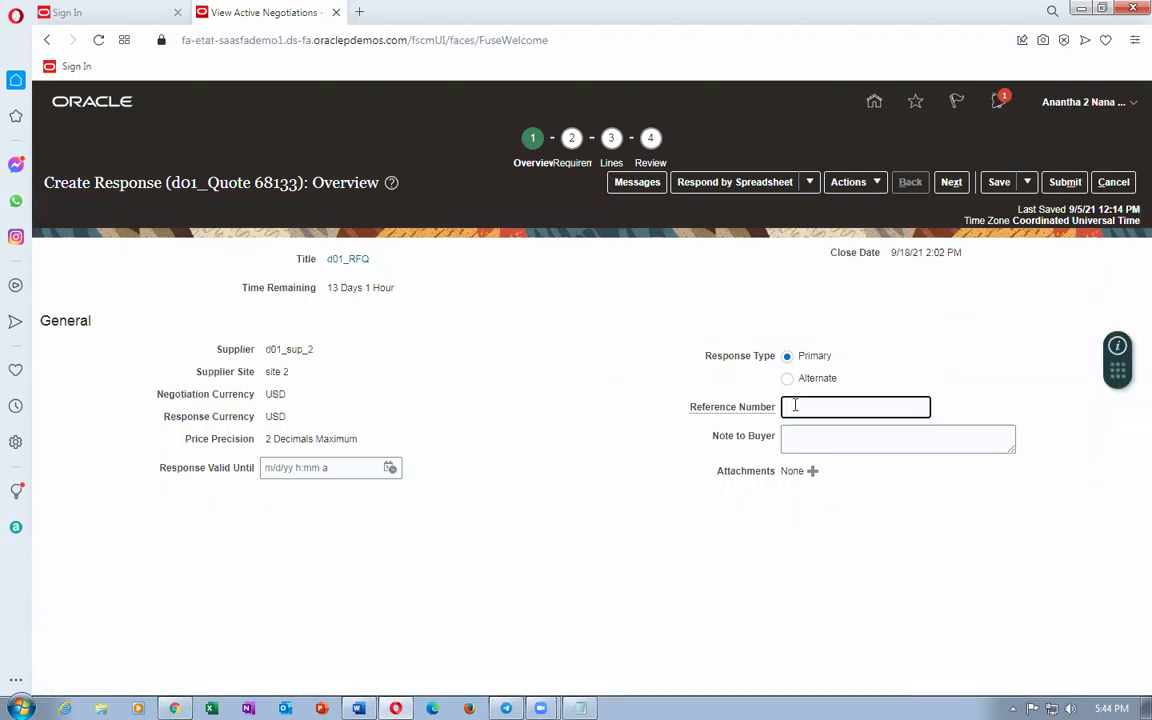
pyautogui.click(789, 438)
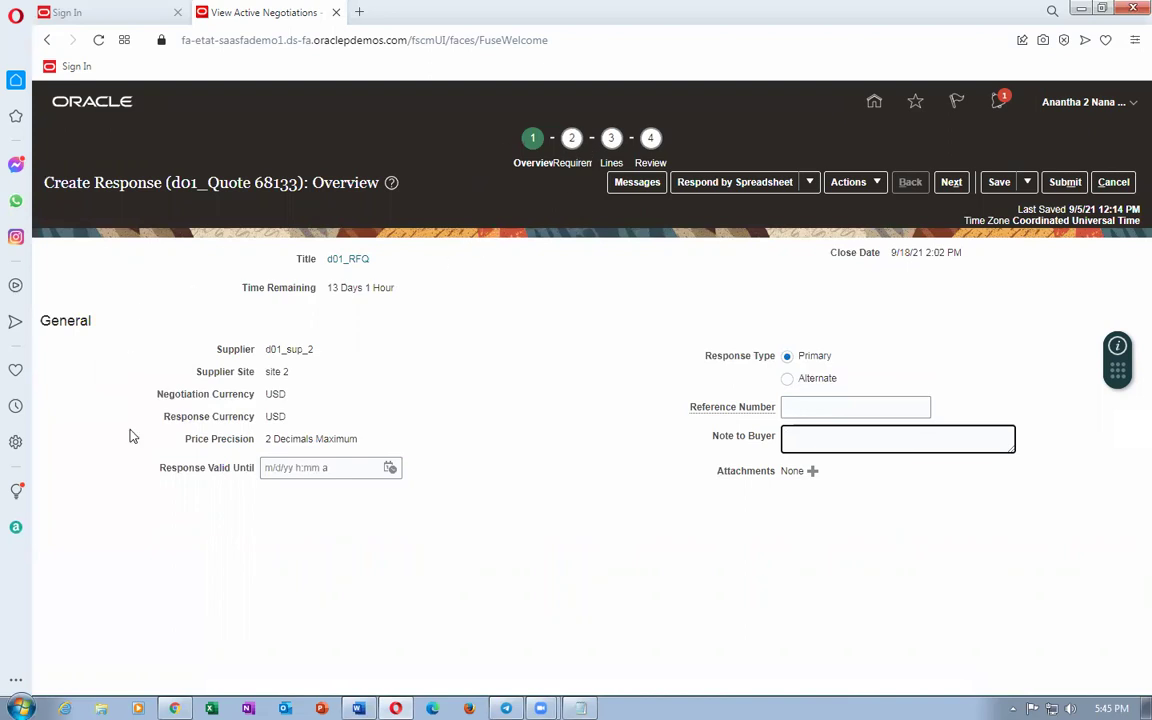
pyautogui.click(391, 469)
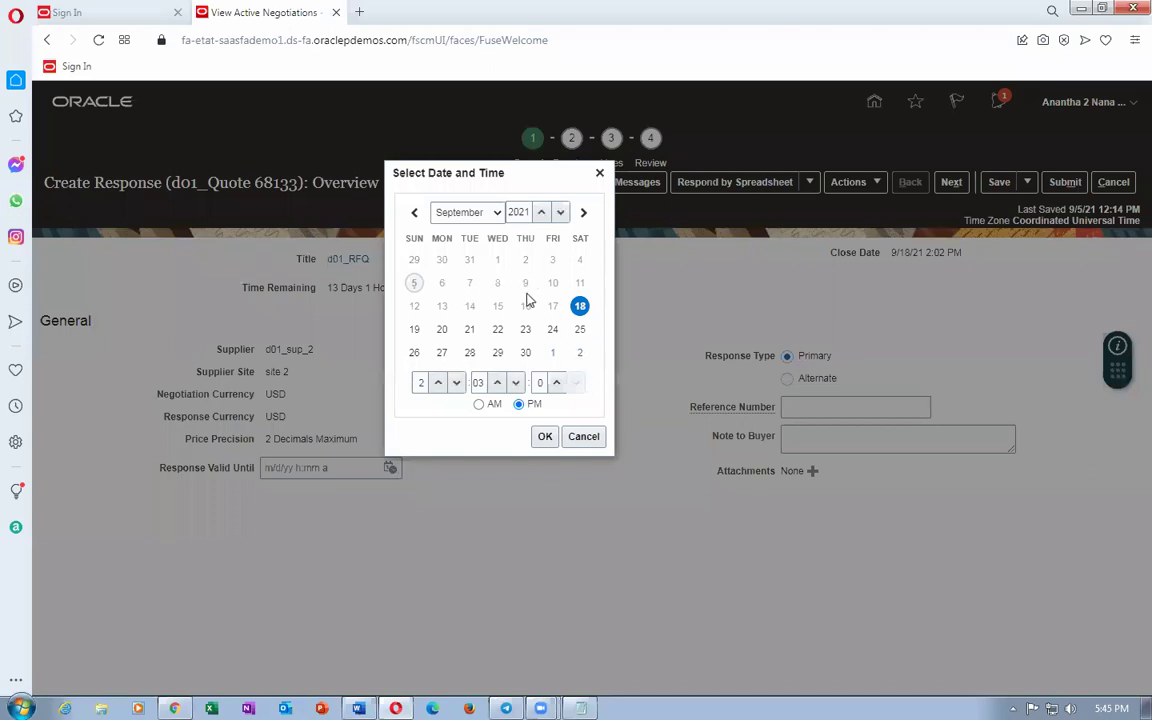
pyautogui.click(470, 333)
pyautogui.click(545, 436)
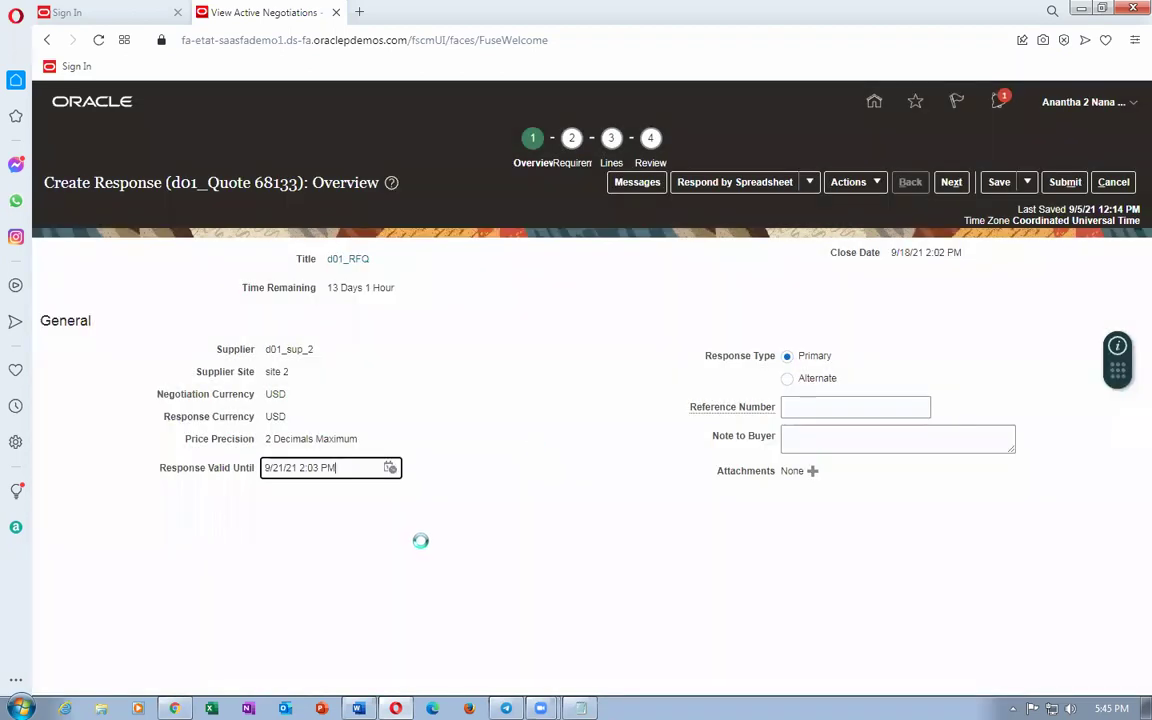
pyautogui.click(360, 563)
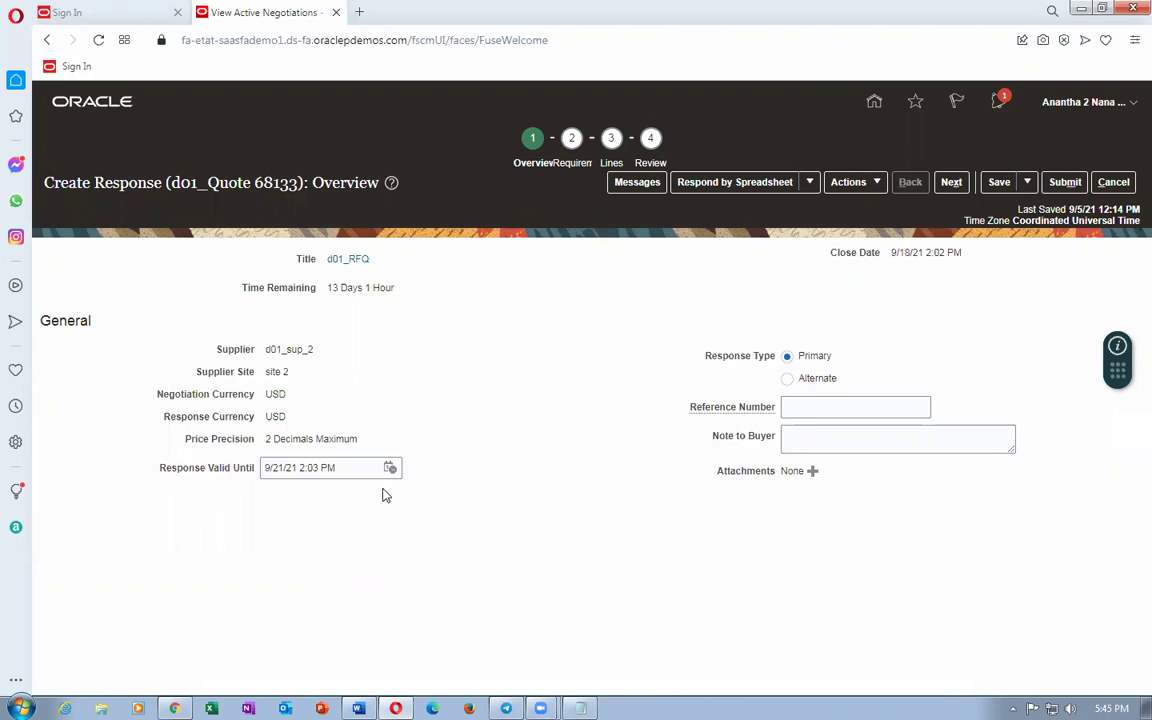
pyautogui.click(951, 182)
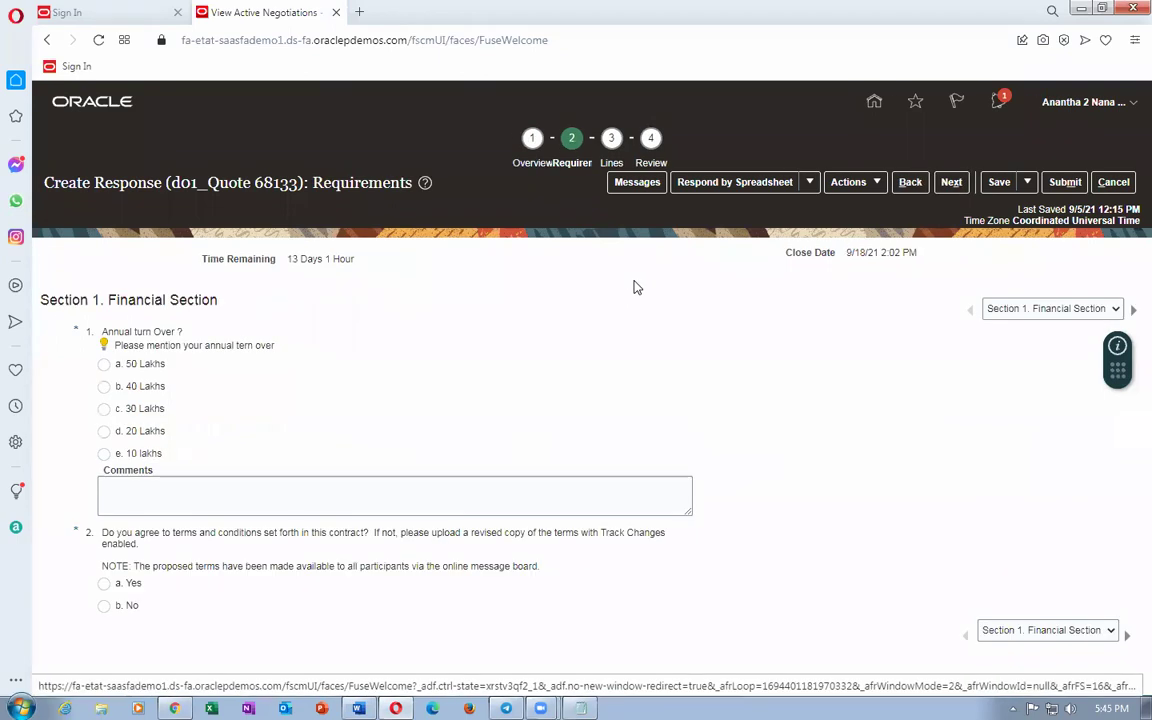
# In Section 1, answer annual turnover as 50 Lakhs and agree to the contract terms
pyautogui.click(104, 365)
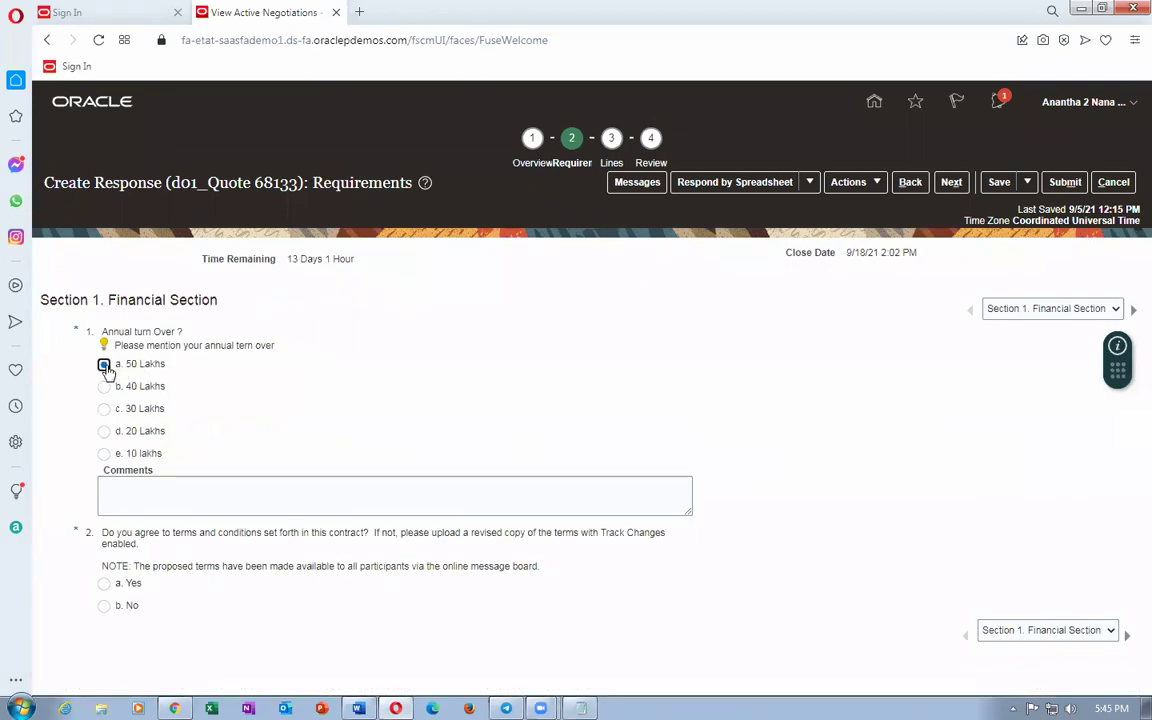
pyautogui.click(106, 586)
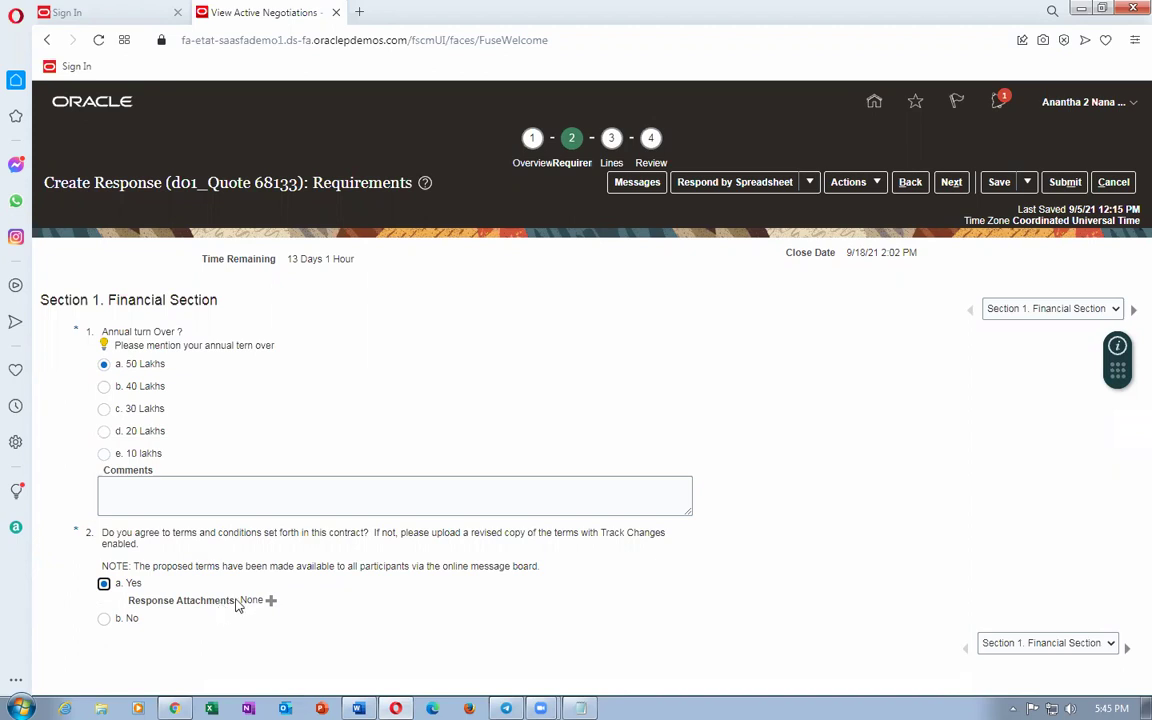
pyautogui.moveTo(164, 566); pyautogui.dragTo(378, 627)
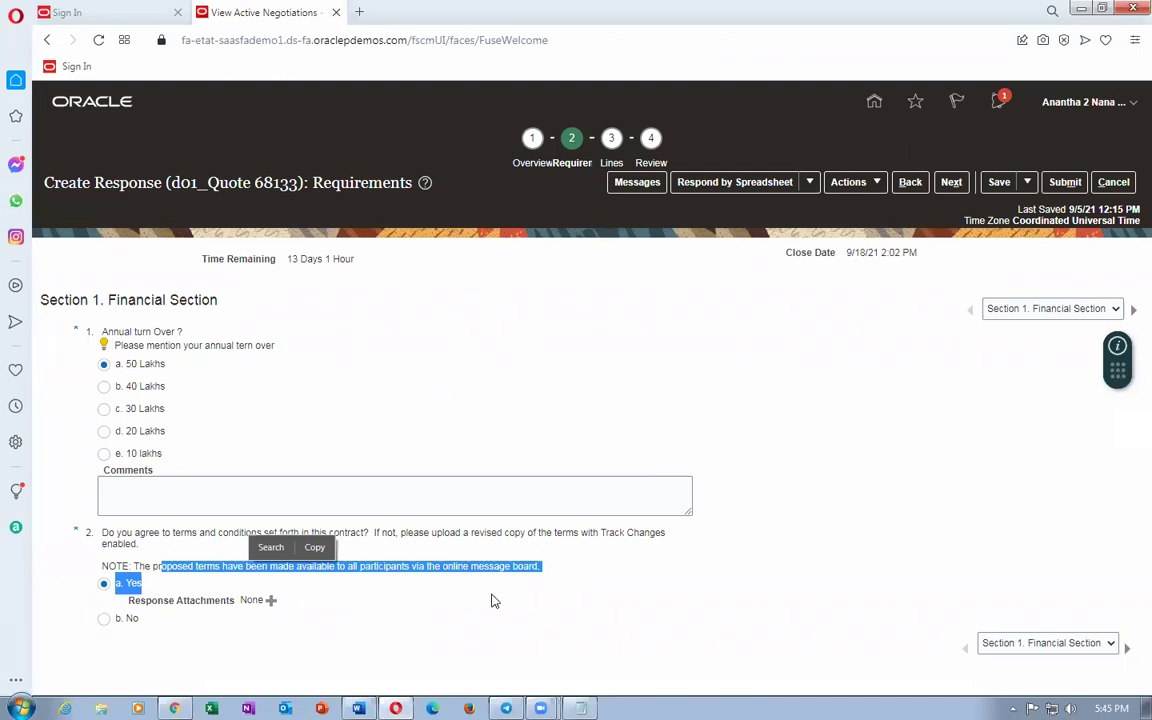
pyautogui.click(497, 630)
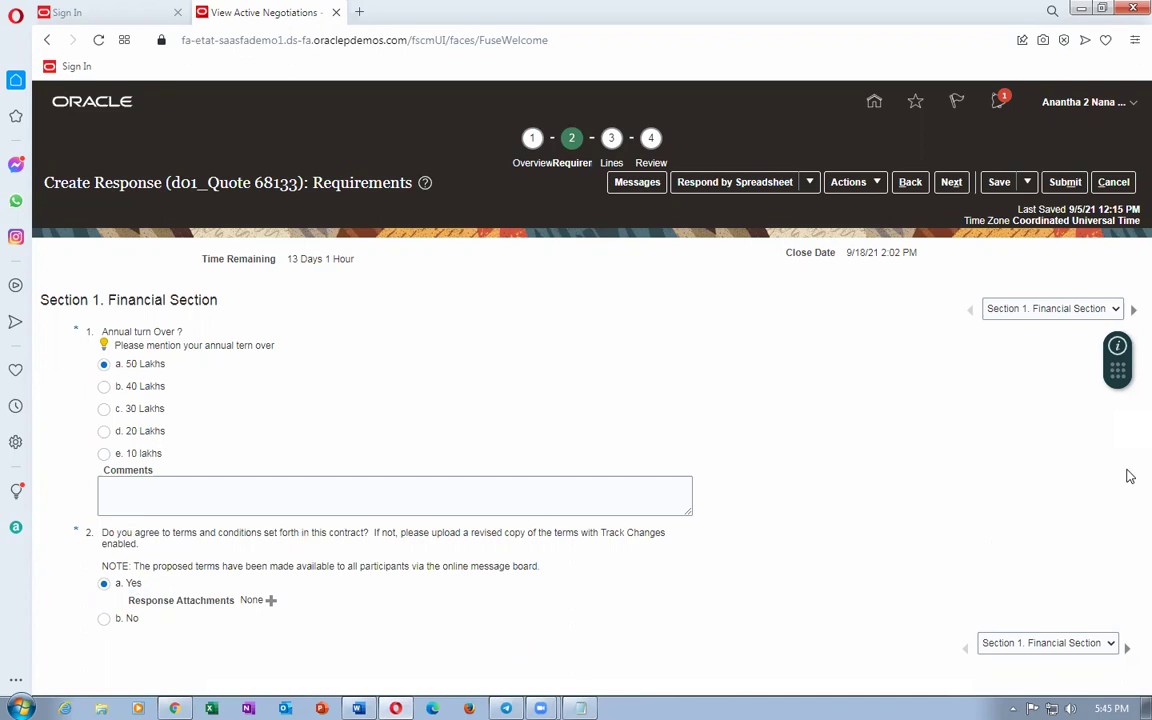
# In Section 2, confirm 24/7 support via Phone and Instant Message, save, and continue to Lines
pyautogui.click(1042, 306)
pyautogui.click(1010, 337)
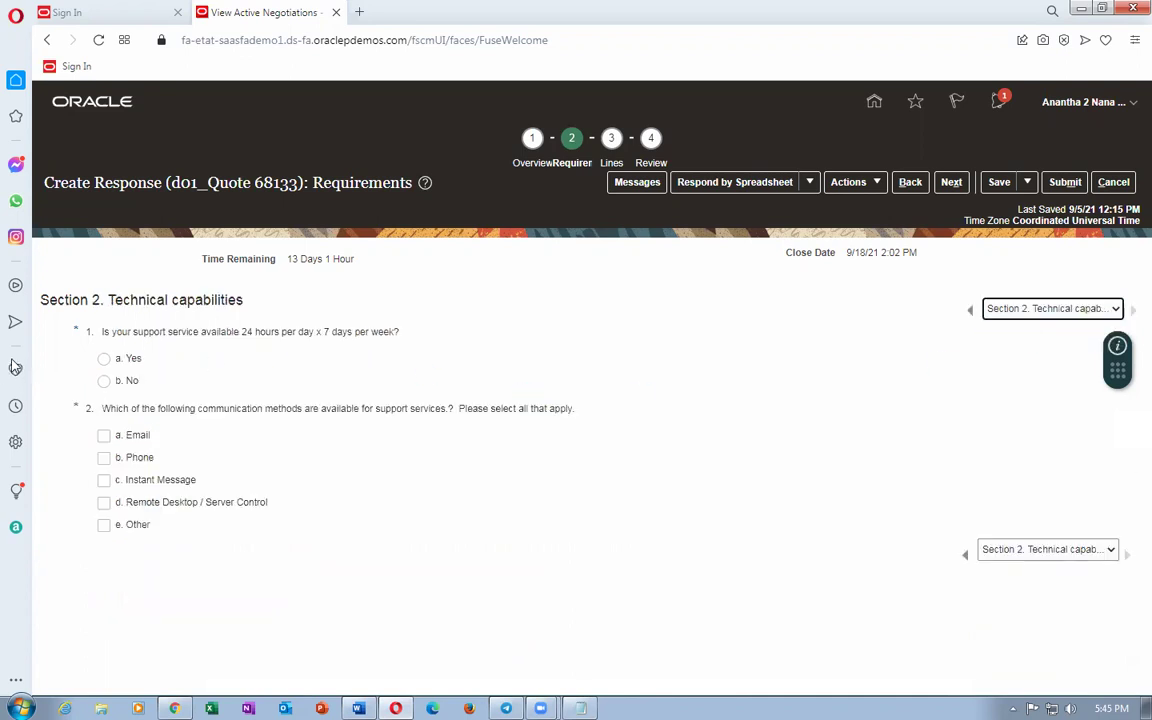
pyautogui.click(105, 360)
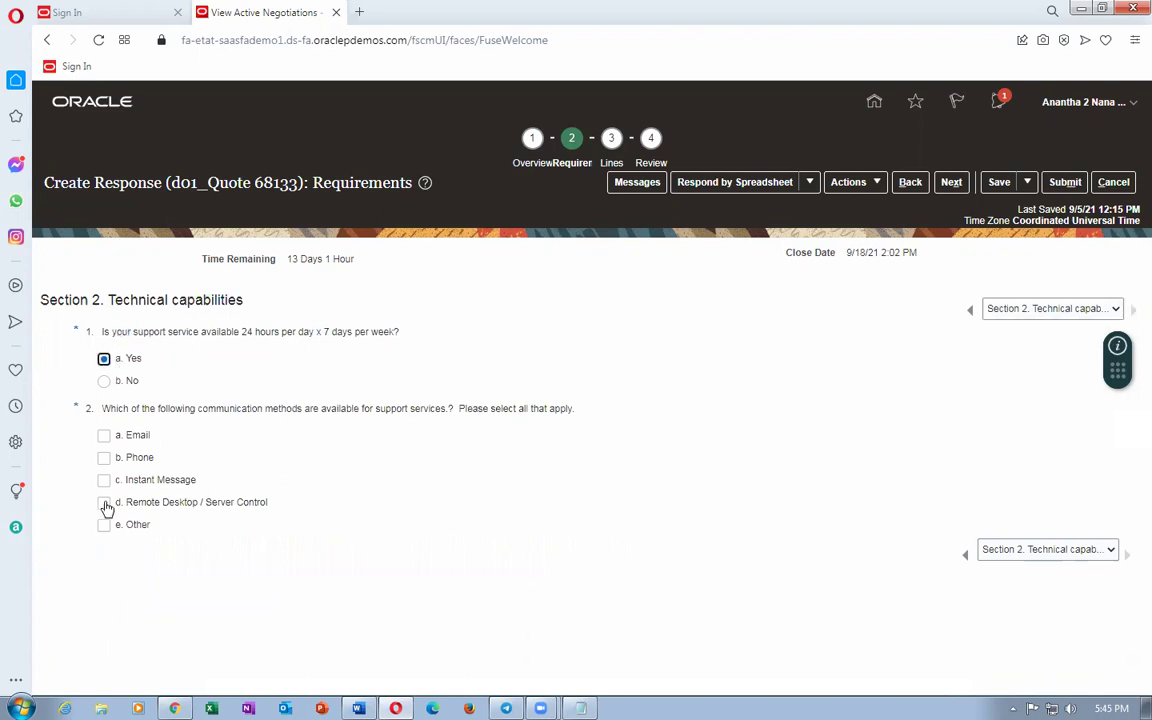
pyautogui.click(104, 459)
pyautogui.click(104, 481)
pyautogui.click(999, 183)
pyautogui.click(951, 182)
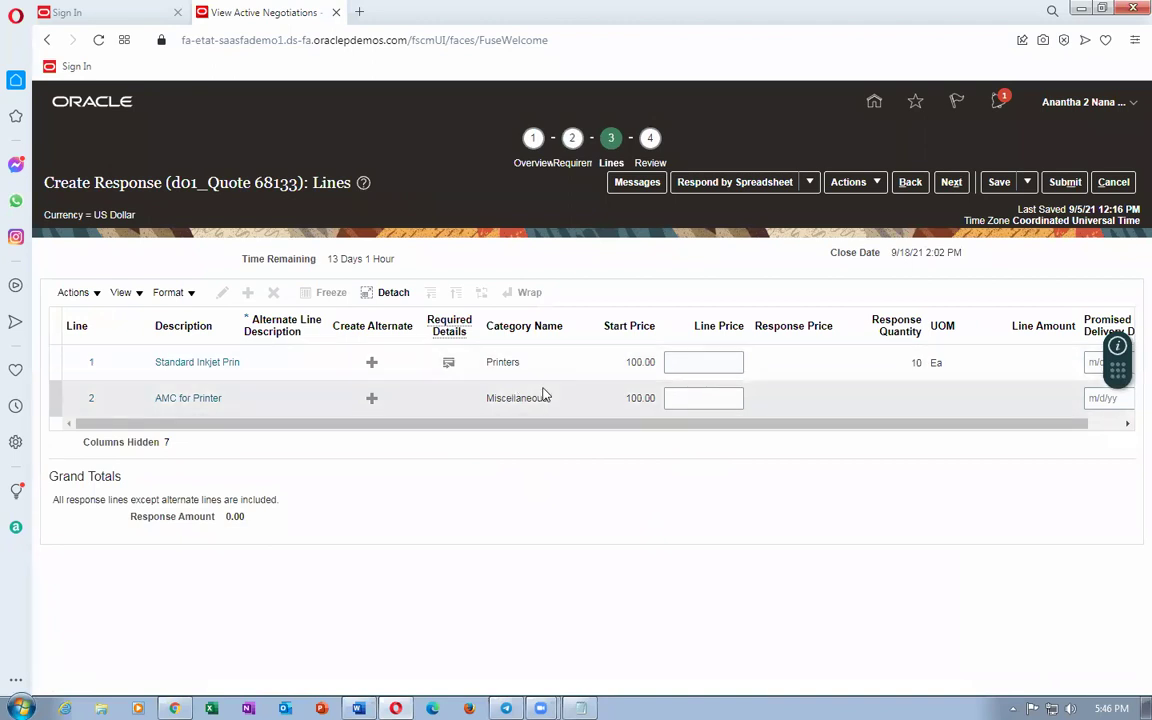
# Price the Standard Inkjet Printer and AMC for Printer lines at 85.00 each, totalling 935.00
pyautogui.moveTo(499, 427); pyautogui.dragTo(389, 434)
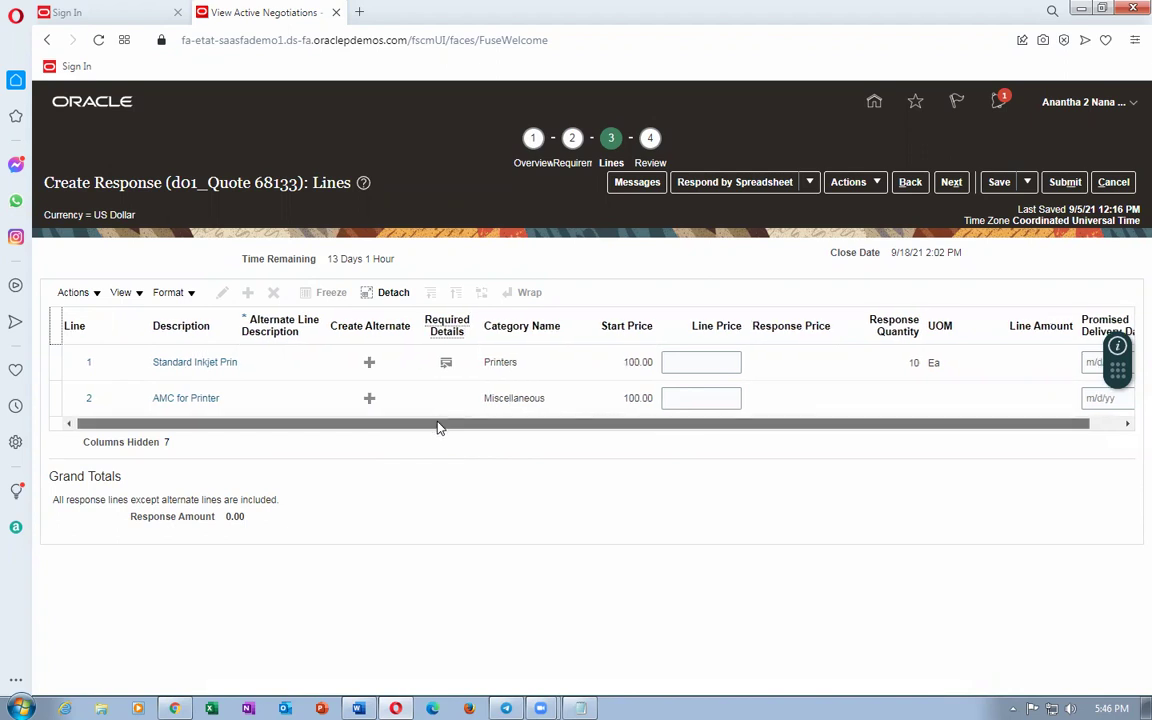
pyautogui.moveTo(437, 424); pyautogui.dragTo(470, 425)
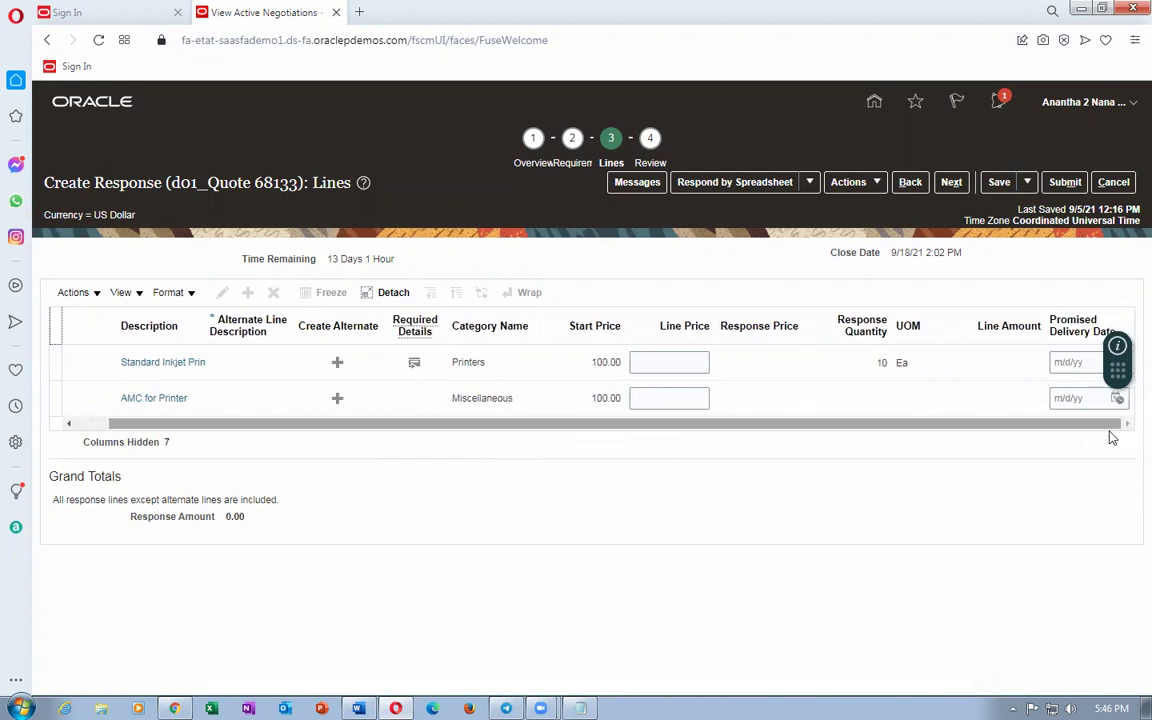
pyautogui.moveTo(1117, 368); pyautogui.dragTo(1128, 653)
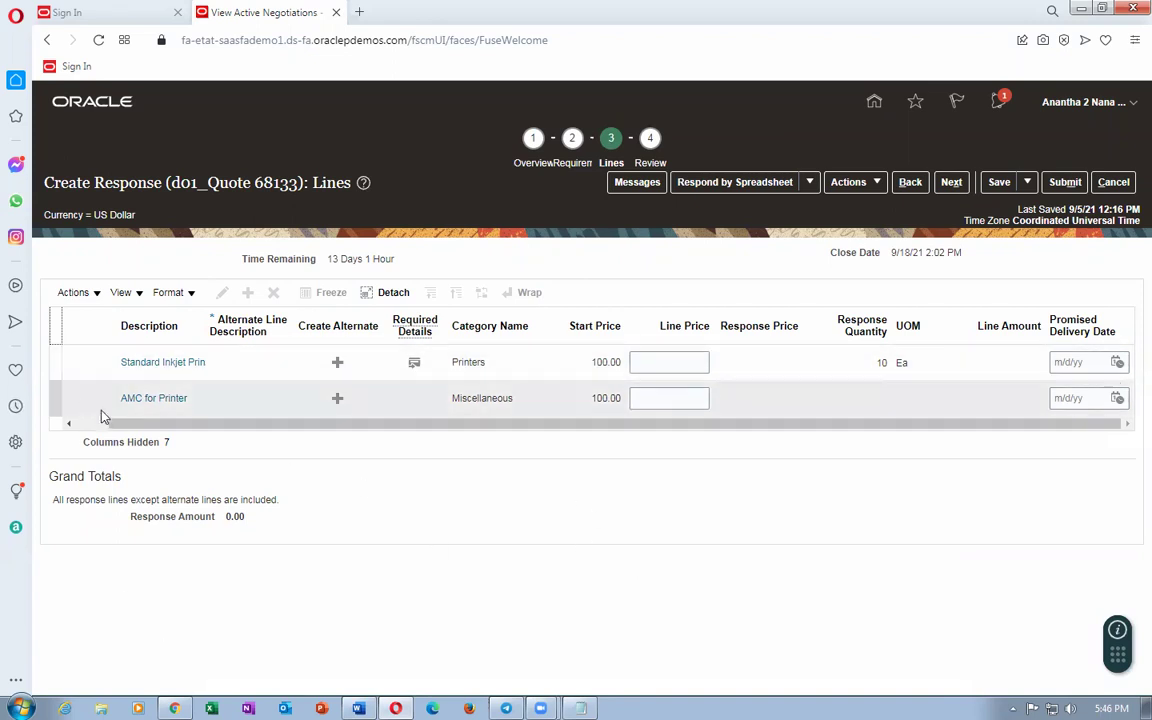
pyautogui.click(651, 365)
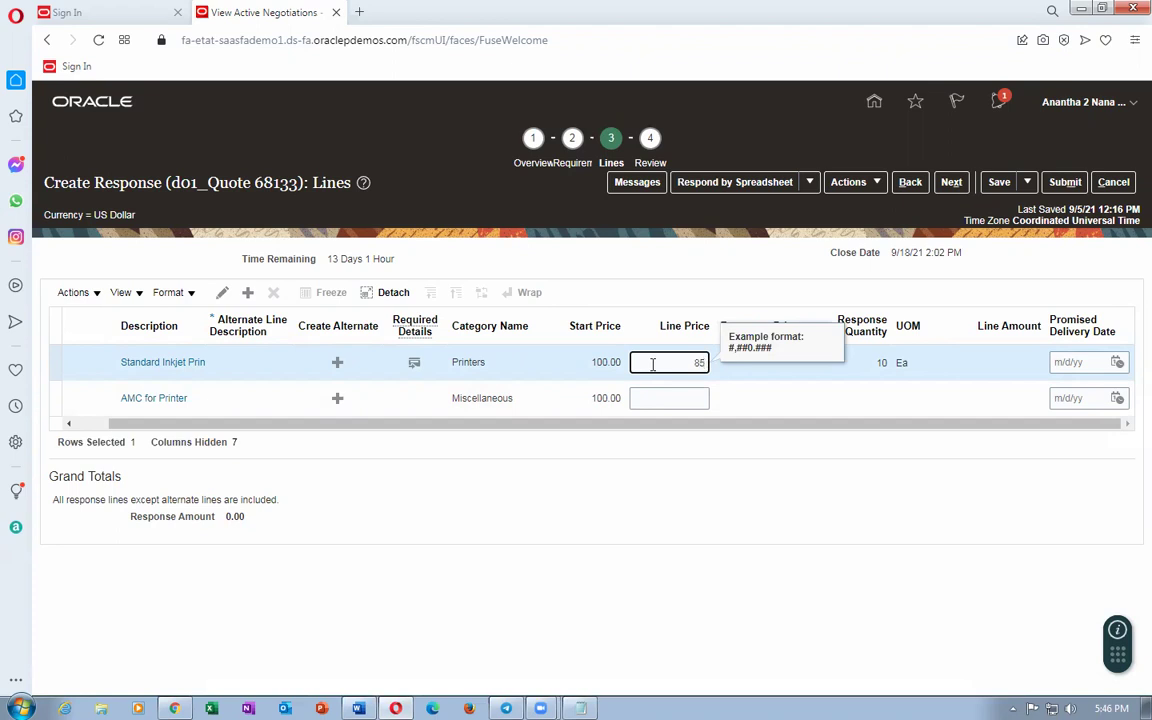
pyautogui.click(729, 531)
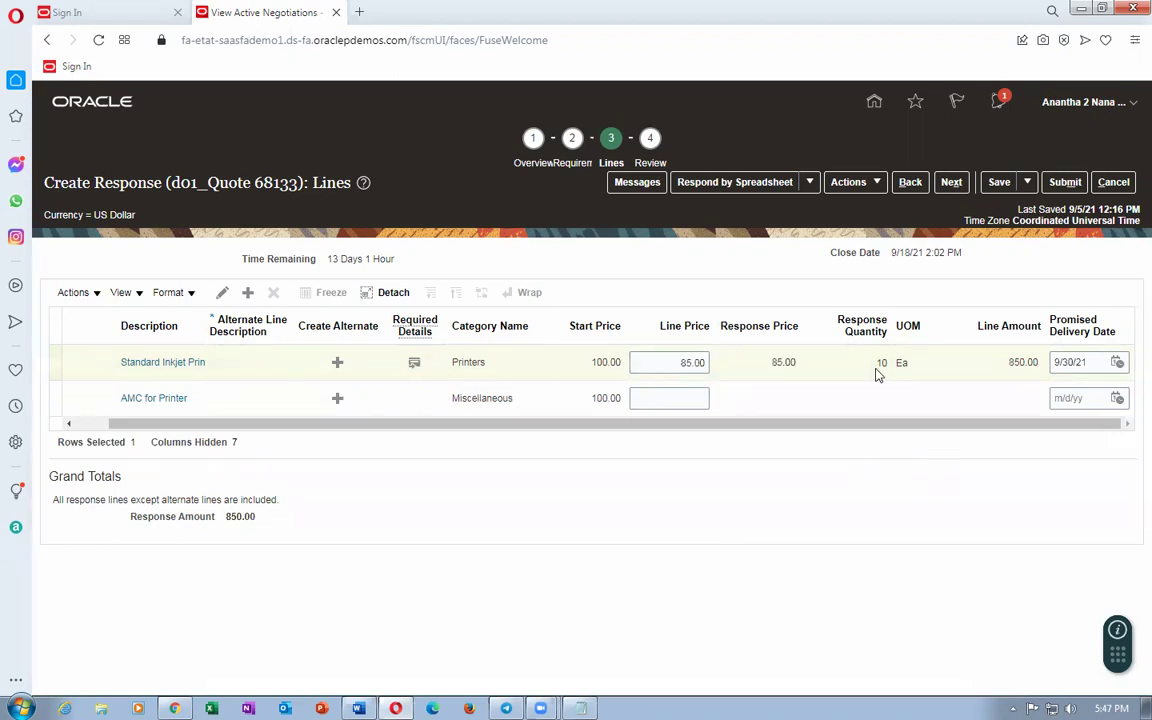
pyautogui.click(663, 397)
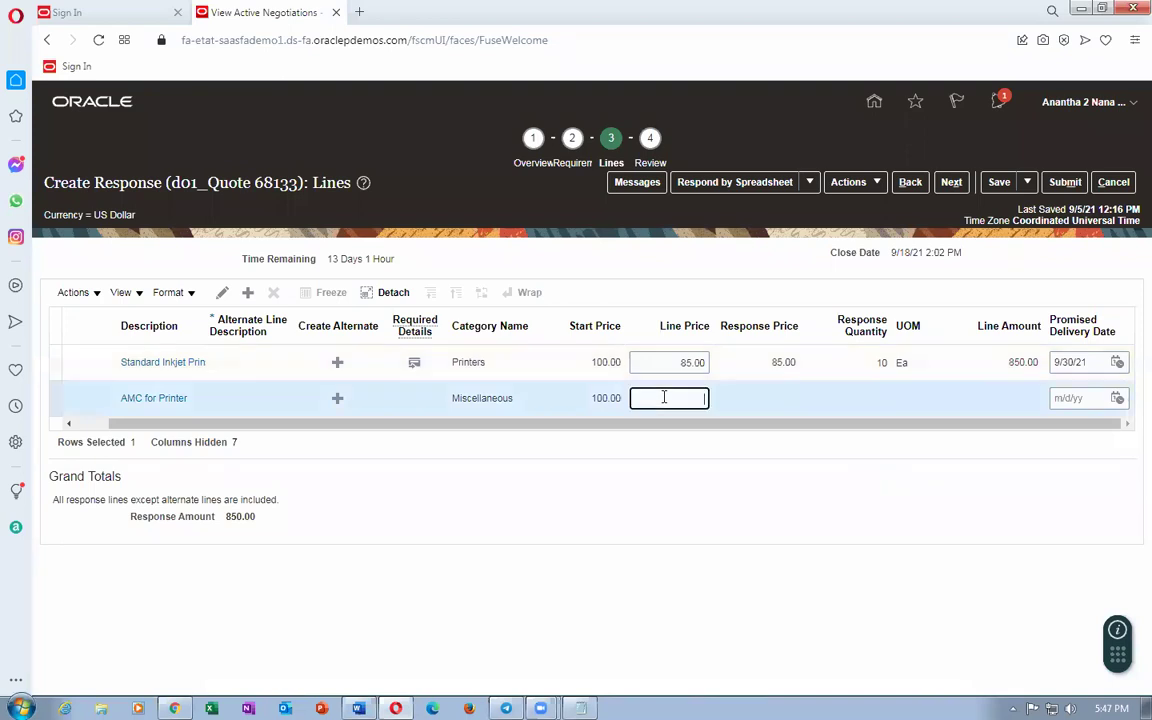
pyautogui.write('85')
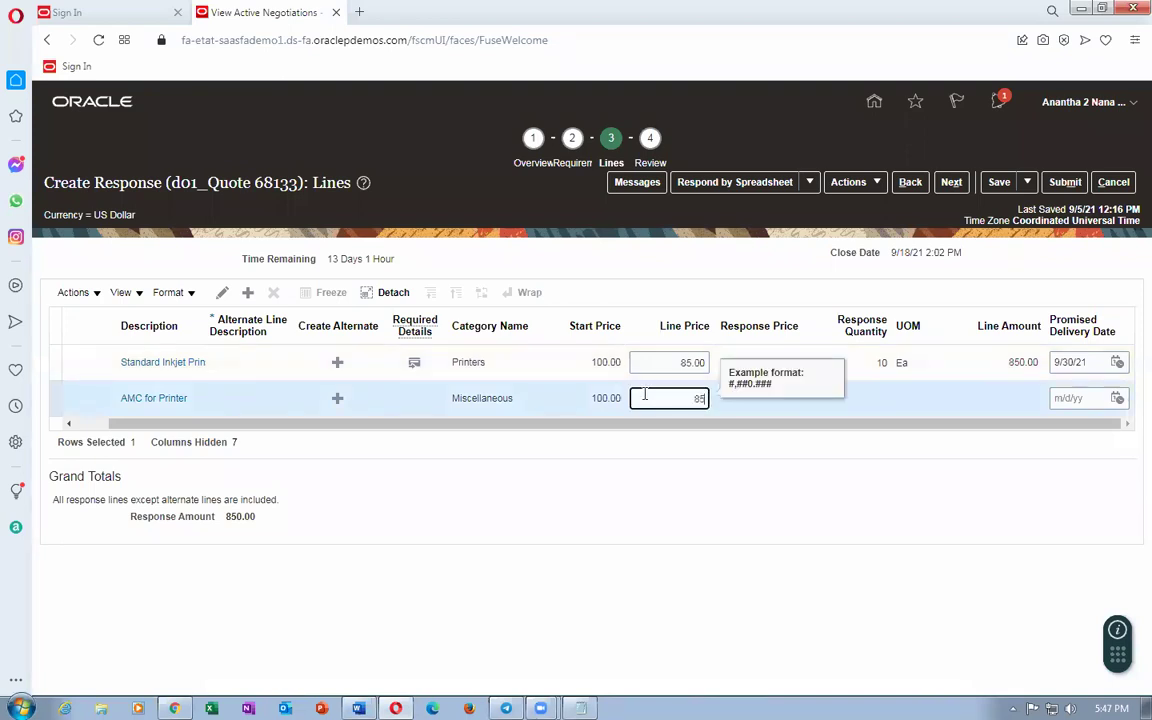
pyautogui.click(540, 484)
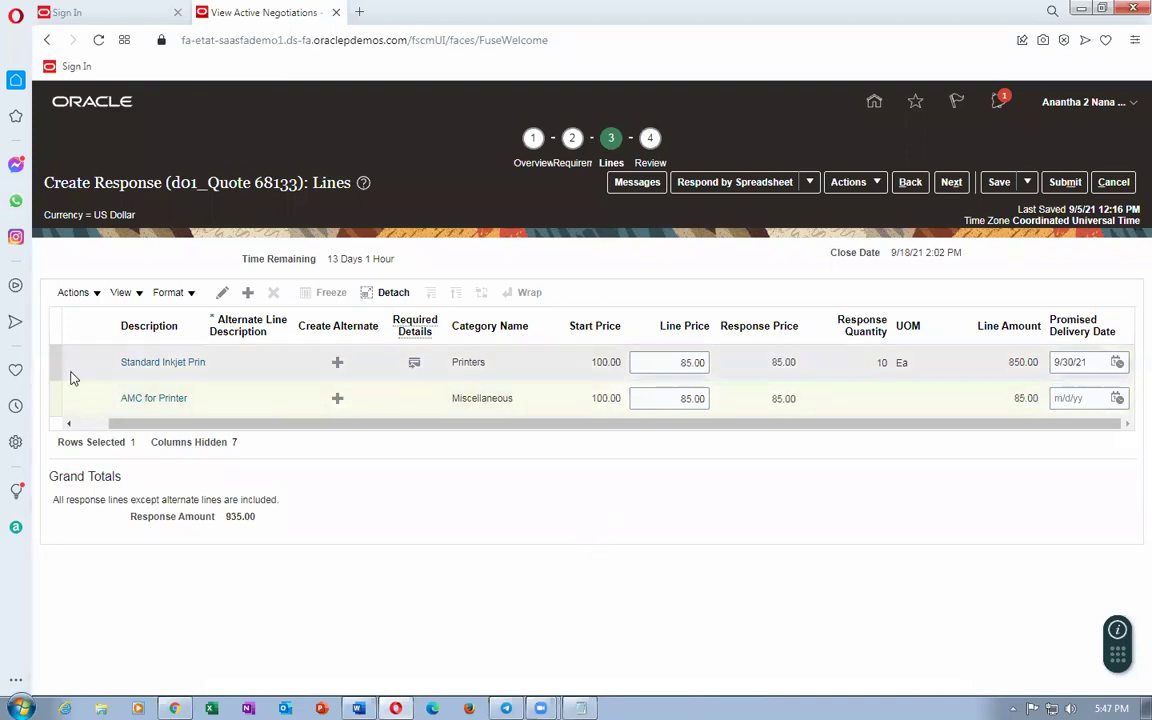
# Edit line 1 and enter cost factors of storage 30.00 and transportation 3.00
pyautogui.click(223, 293)
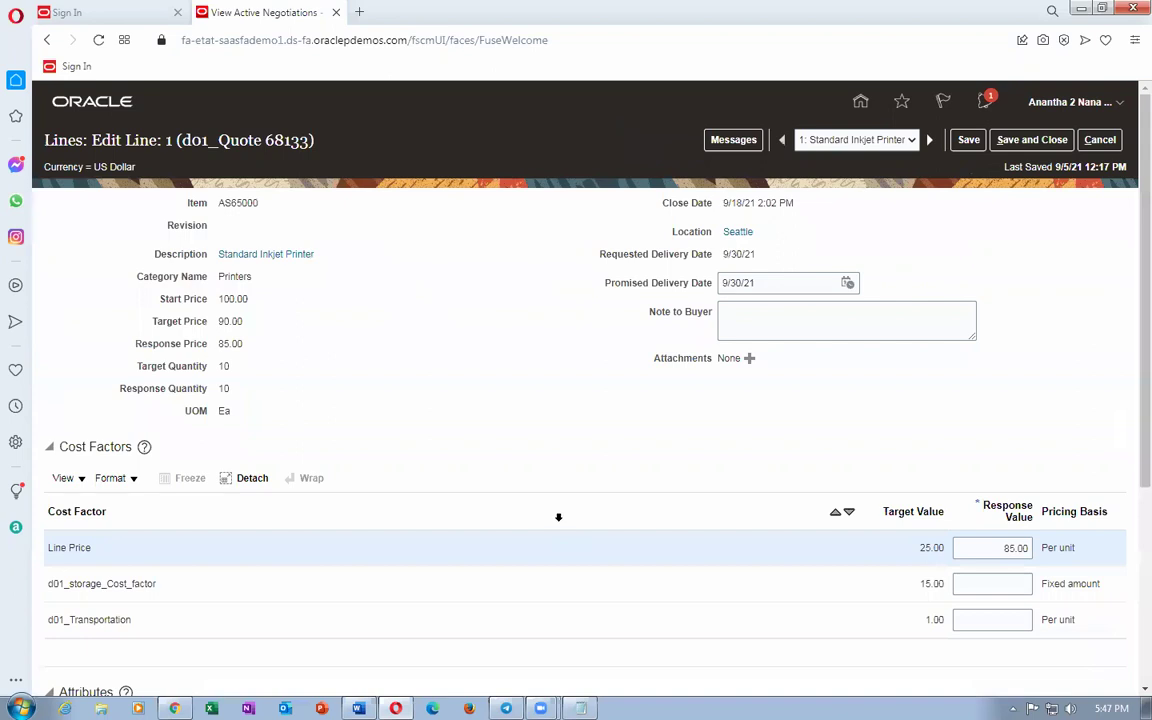
pyautogui.scroll(-3, 558, 514)
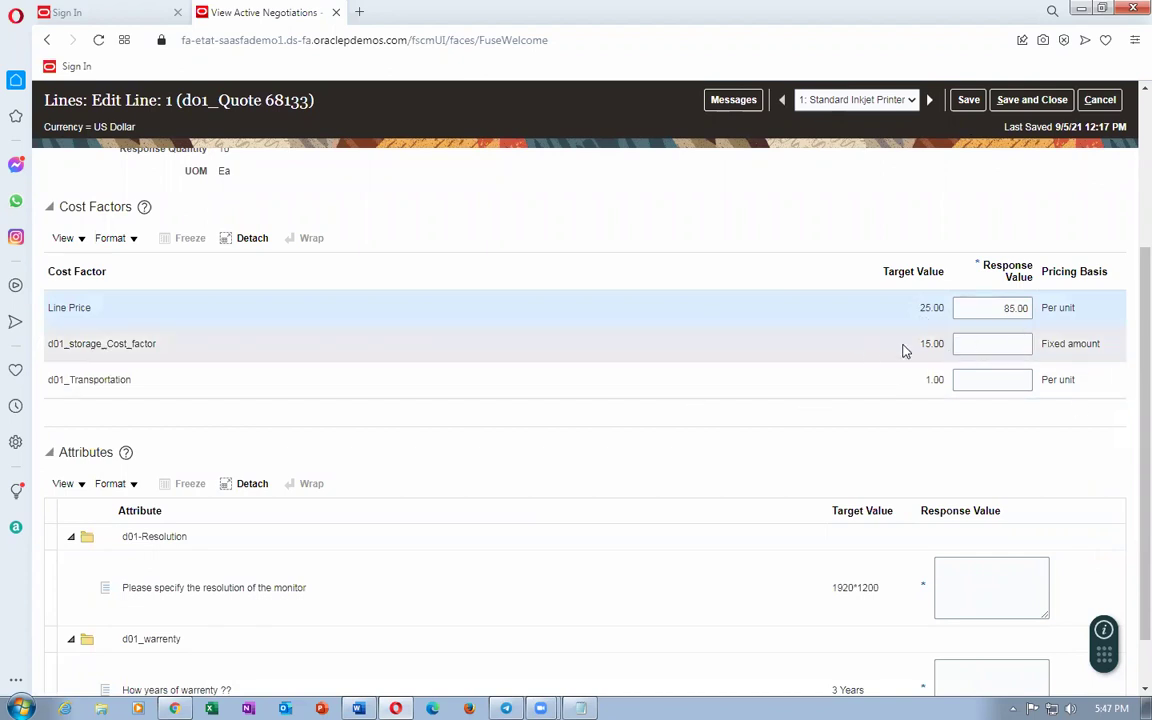
pyautogui.click(968, 343)
pyautogui.write('30')
pyautogui.click(985, 380)
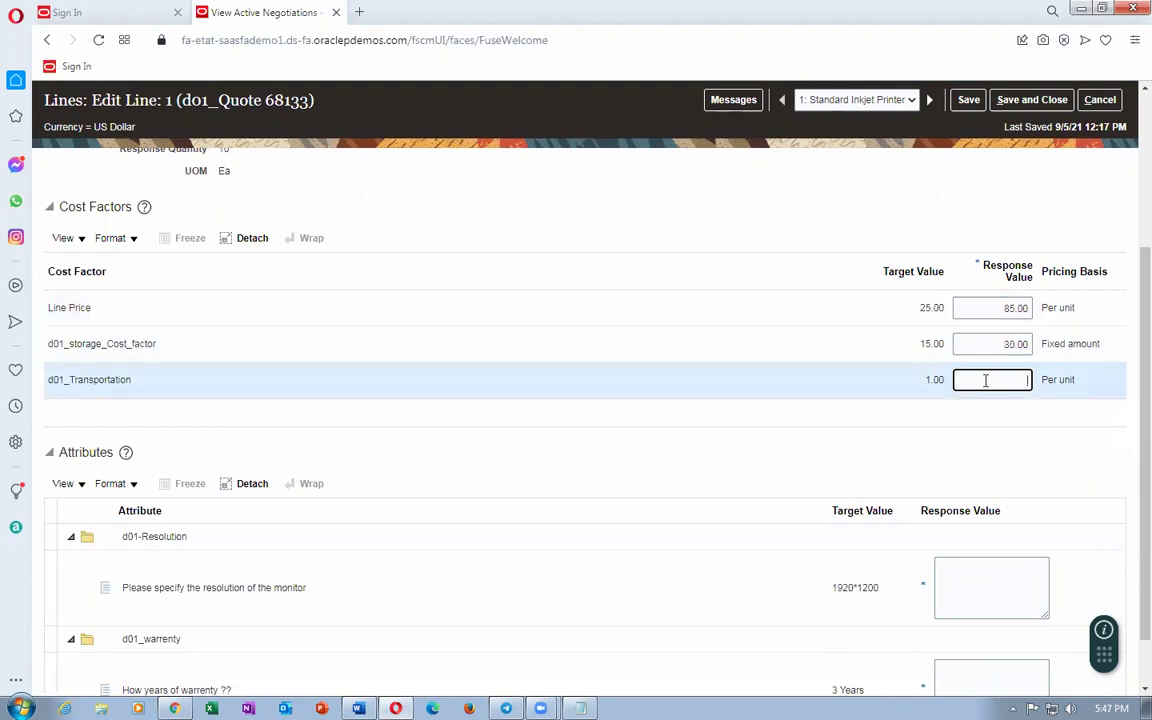
pyautogui.write('3')
pyautogui.click(712, 478)
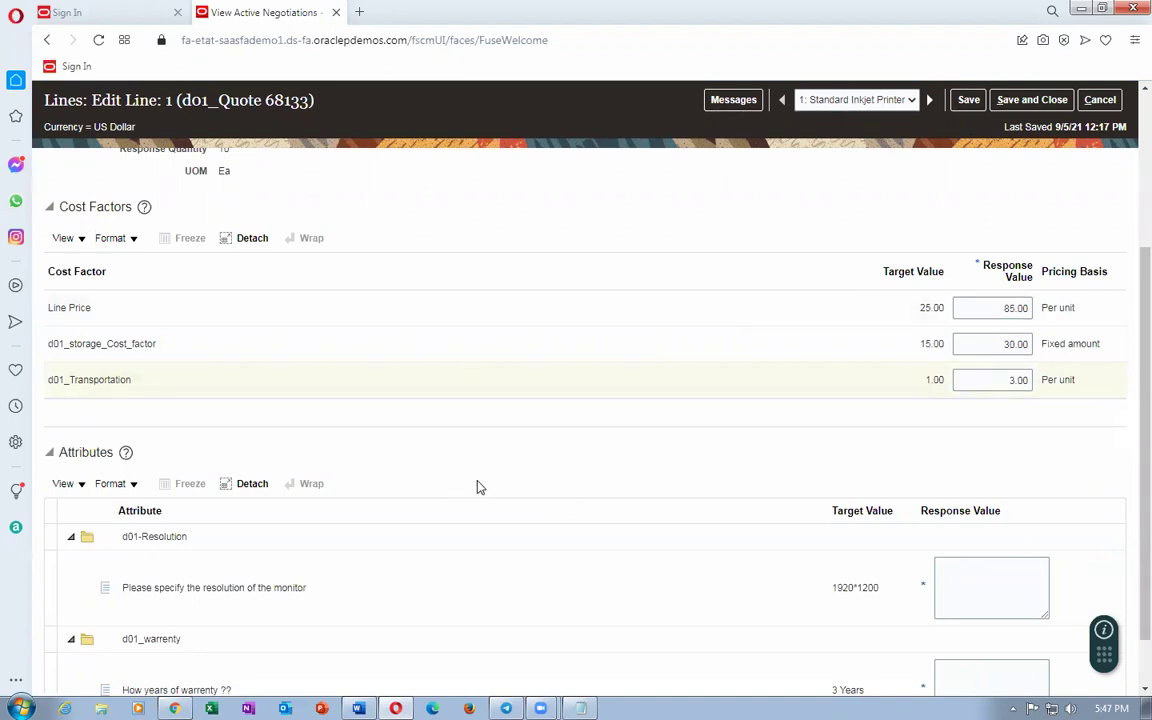
# Answer resolution 2 and warranty 3 years, then save line 1 at a response price of 91.00
pyautogui.scroll(-2, 476, 487)
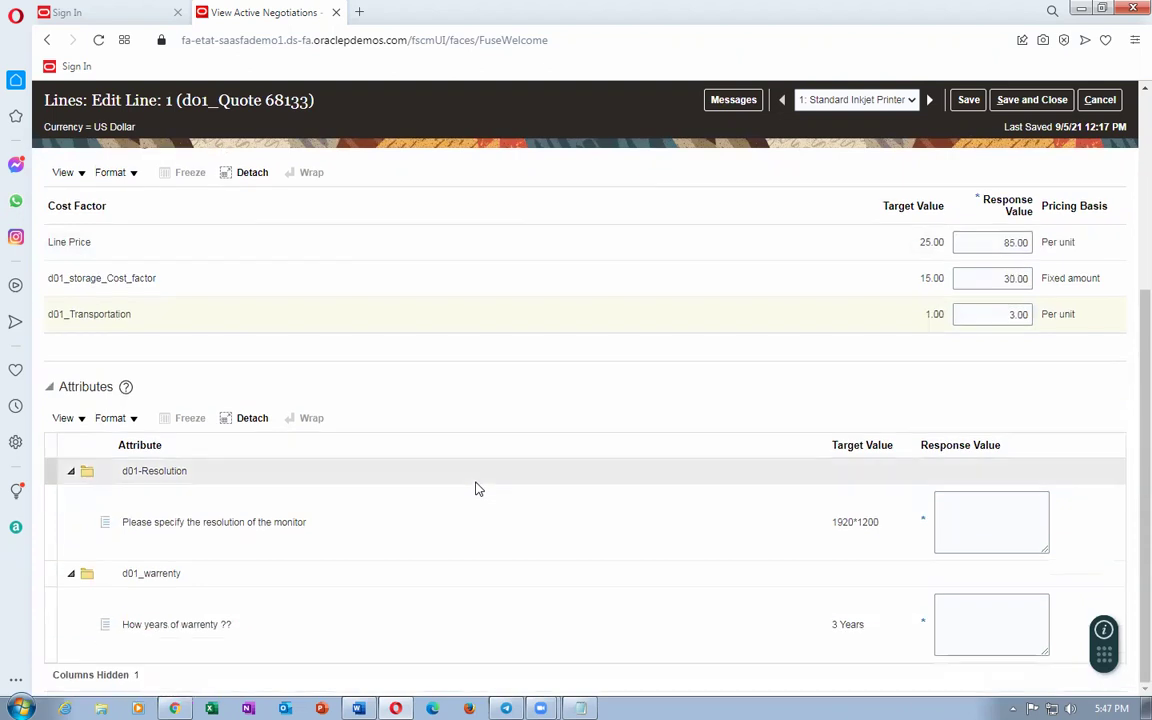
pyautogui.click(982, 520)
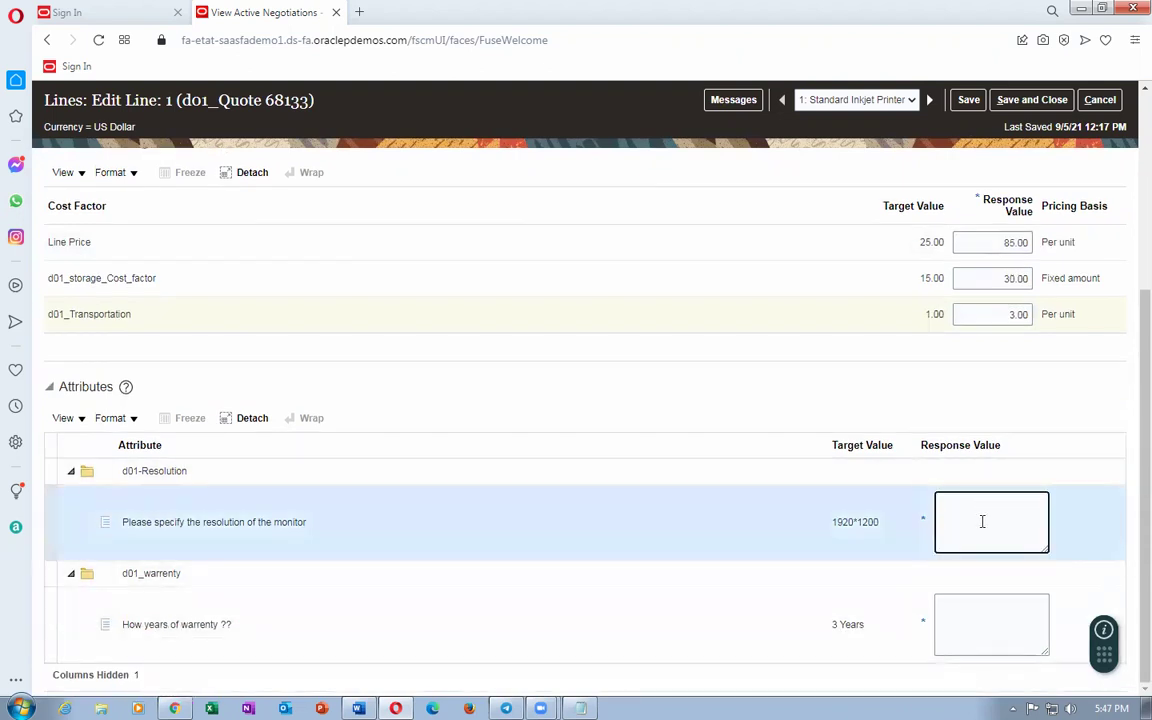
pyautogui.write('2')
pyautogui.click(951, 616)
pyautogui.write('3')
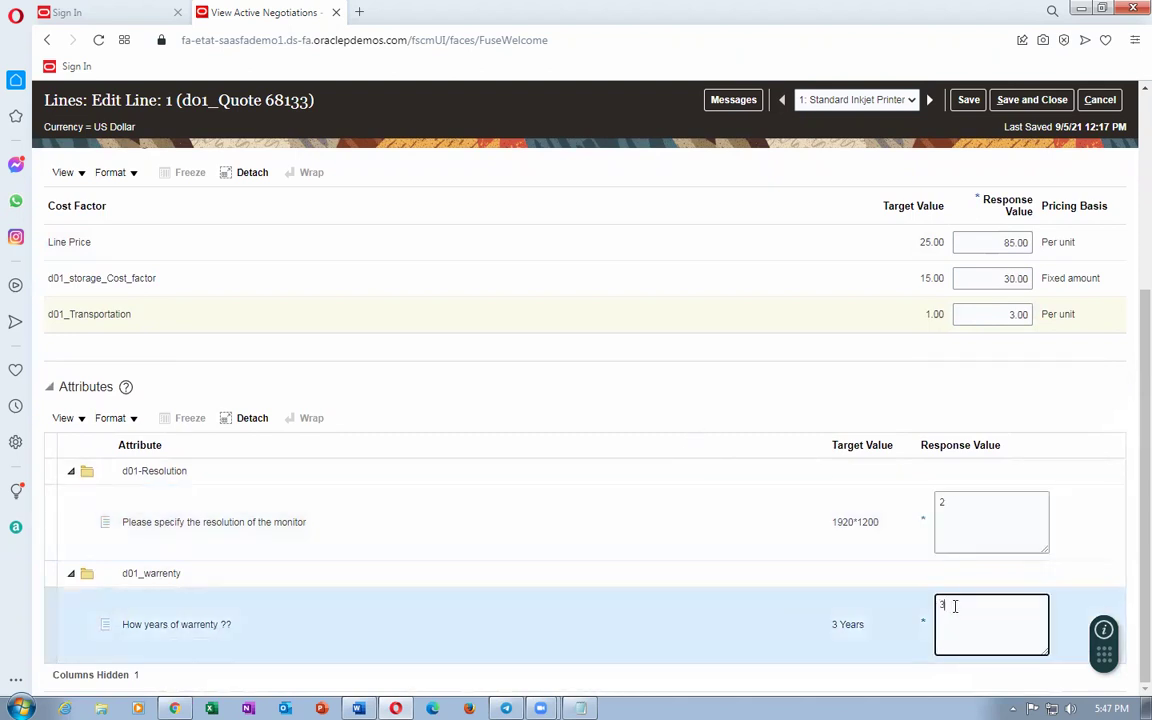
pyautogui.click(717, 410)
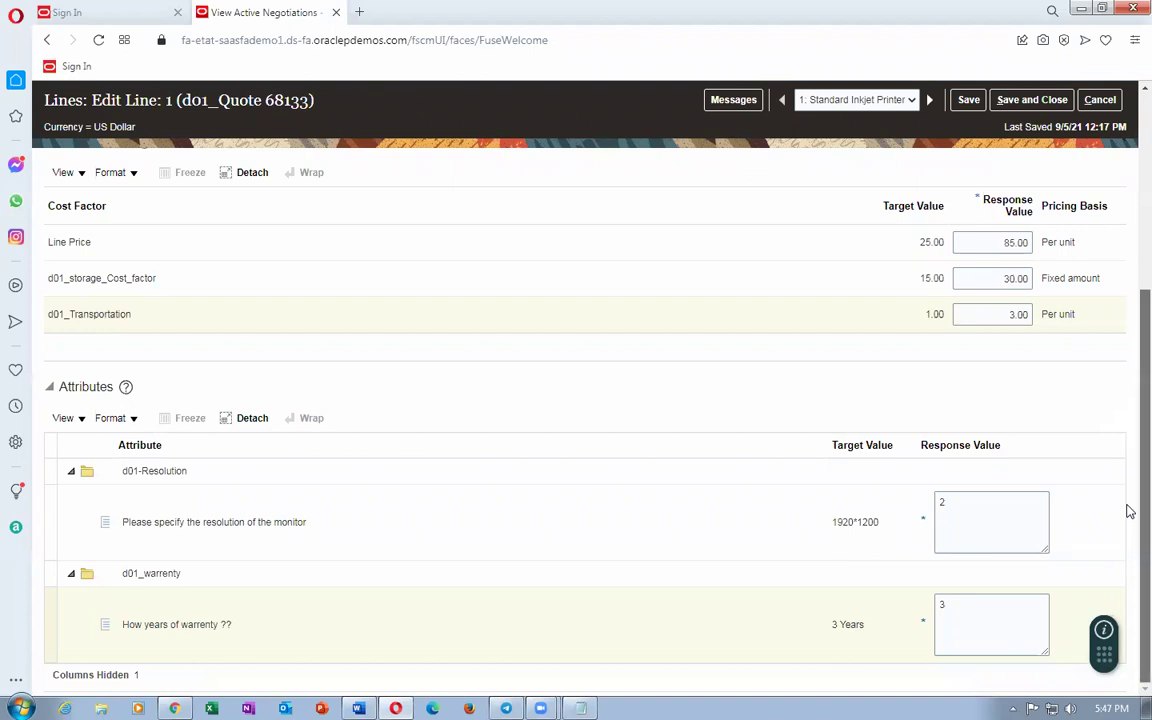
pyautogui.scroll(5, 1128, 512)
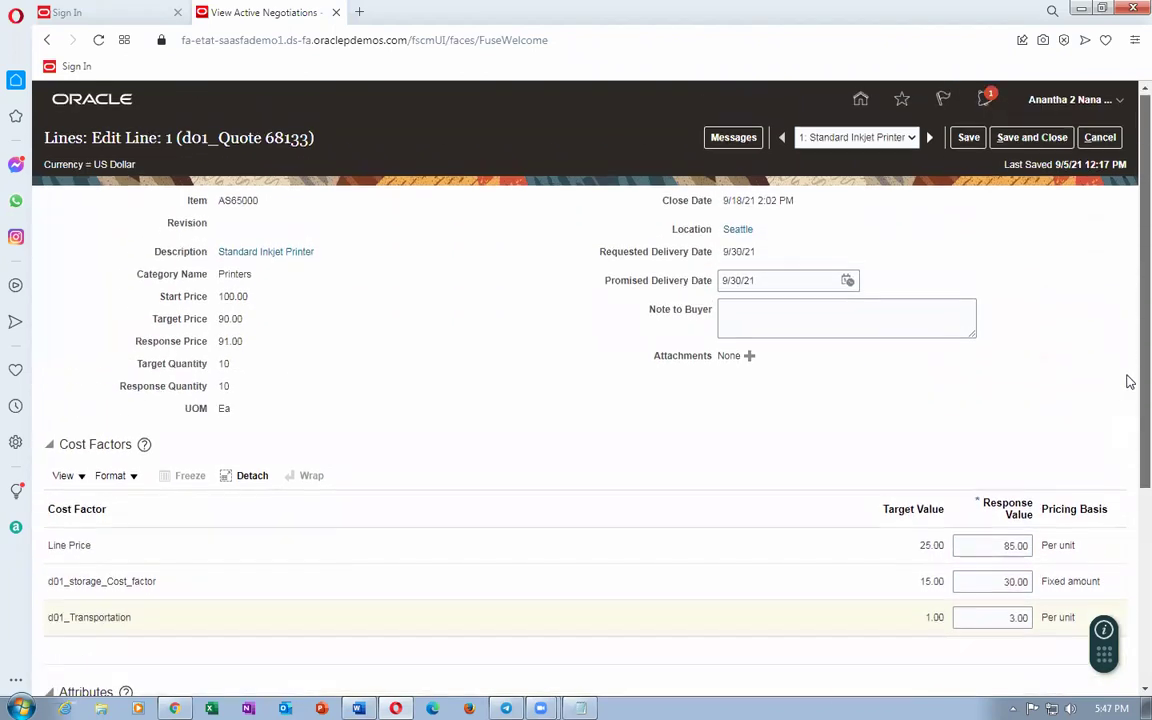
pyautogui.scroll(-5, 1128, 381)
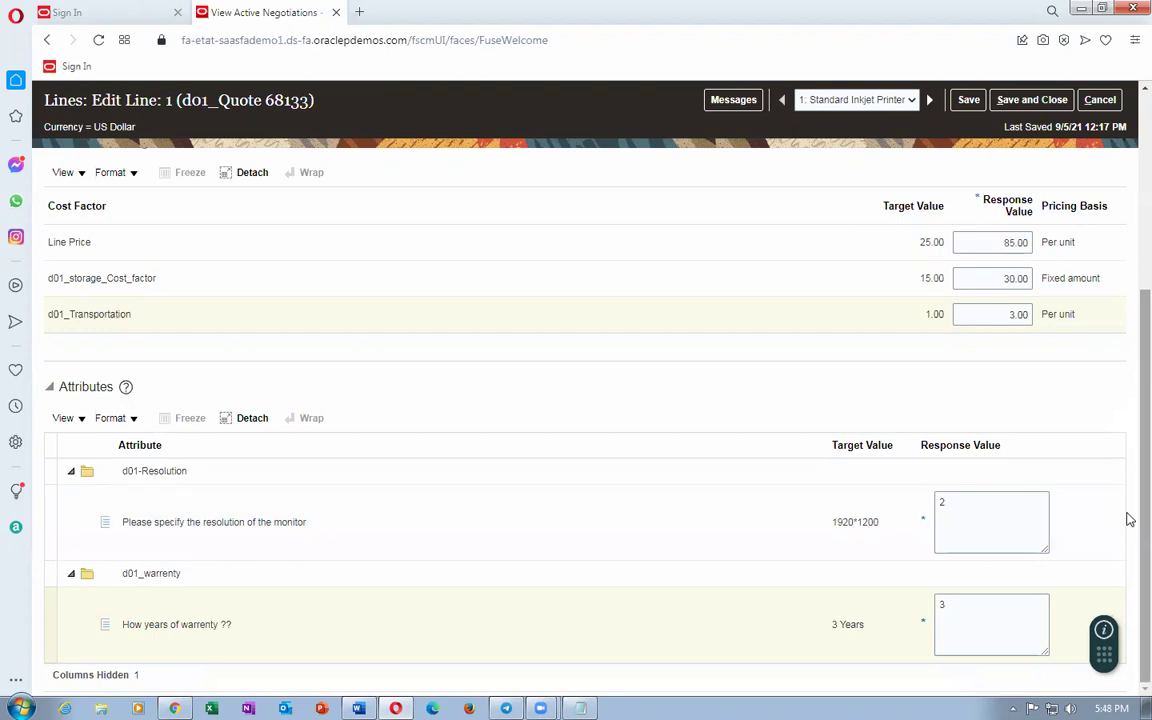
pyautogui.scroll(3, 1127, 414)
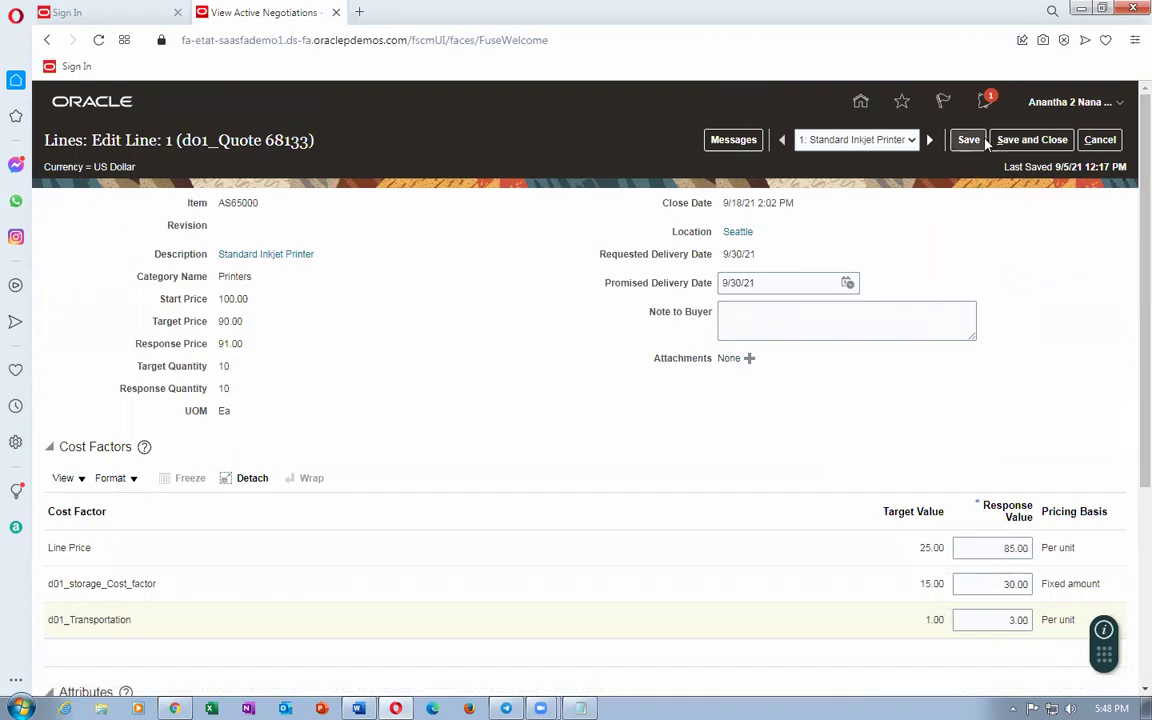
pyautogui.click(1016, 145)
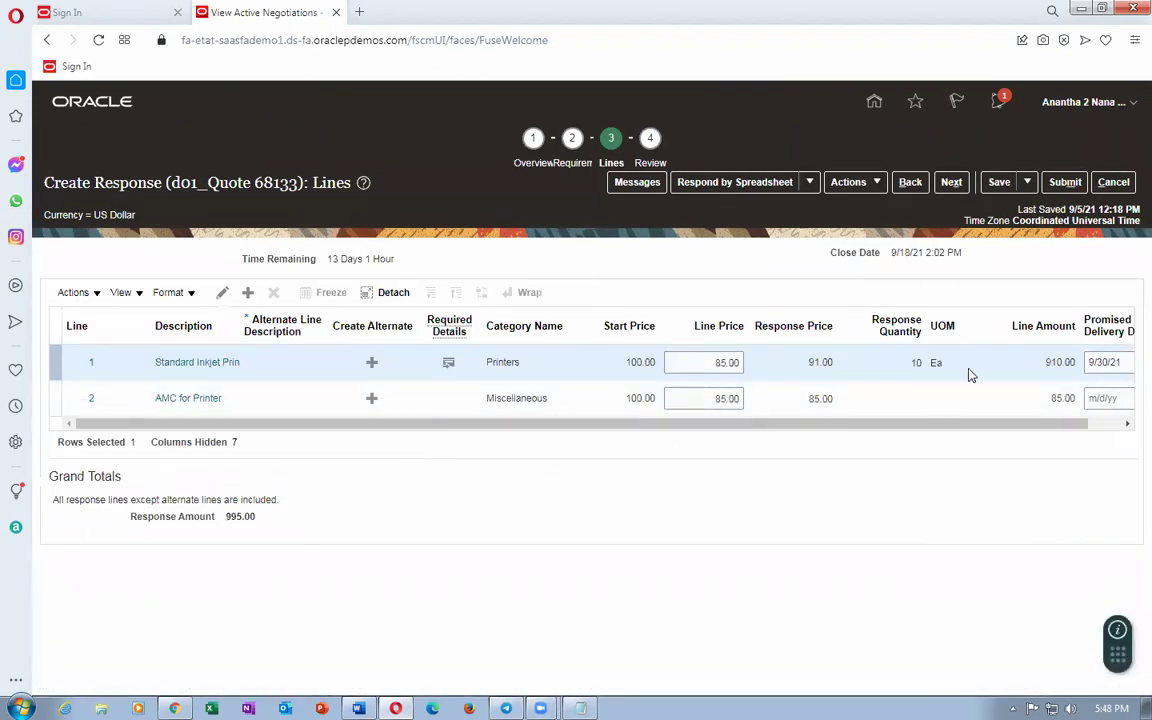
# Save response 68133 with both lines totalling 995.00
pyautogui.click(1000, 182)
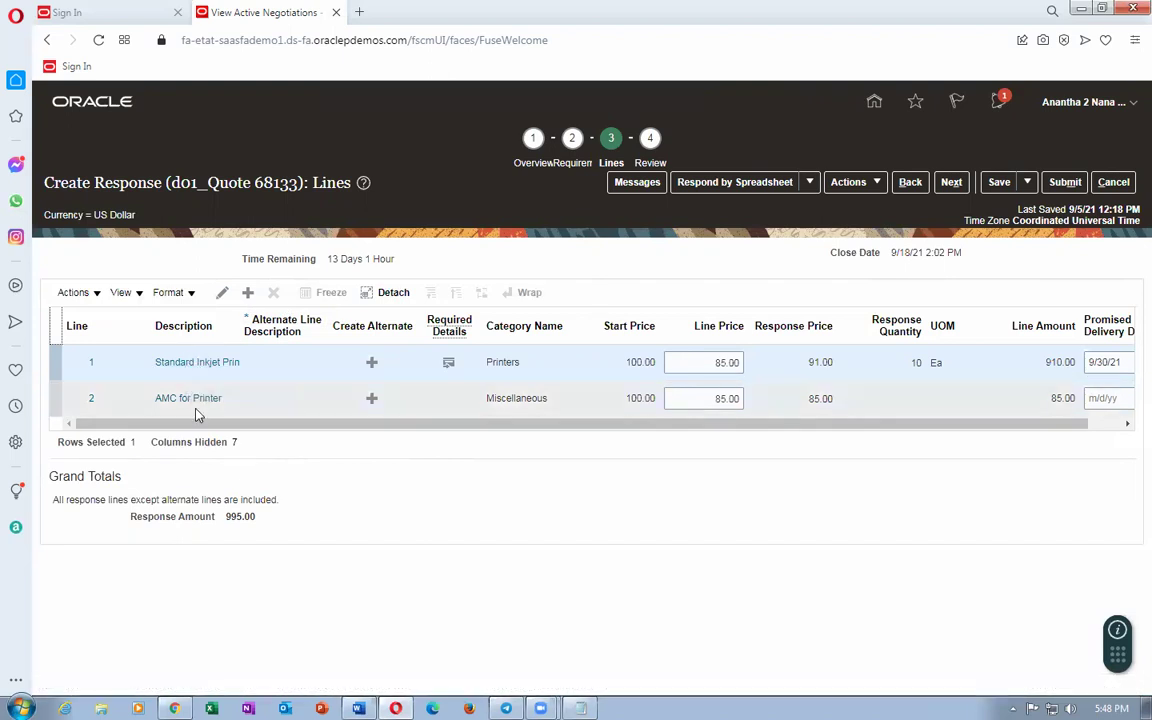
# Create alternate line 1-1 'Hero honda active' with quantity 10 and line price 80.00
pyautogui.click(248, 293)
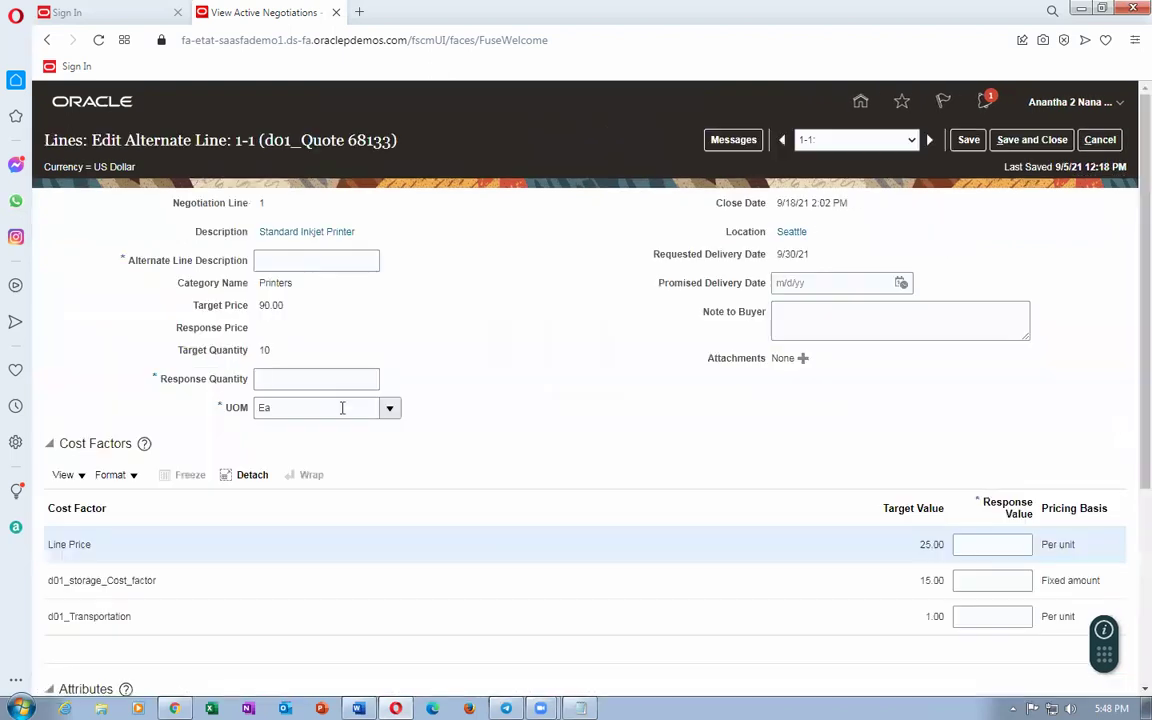
pyautogui.click(282, 263)
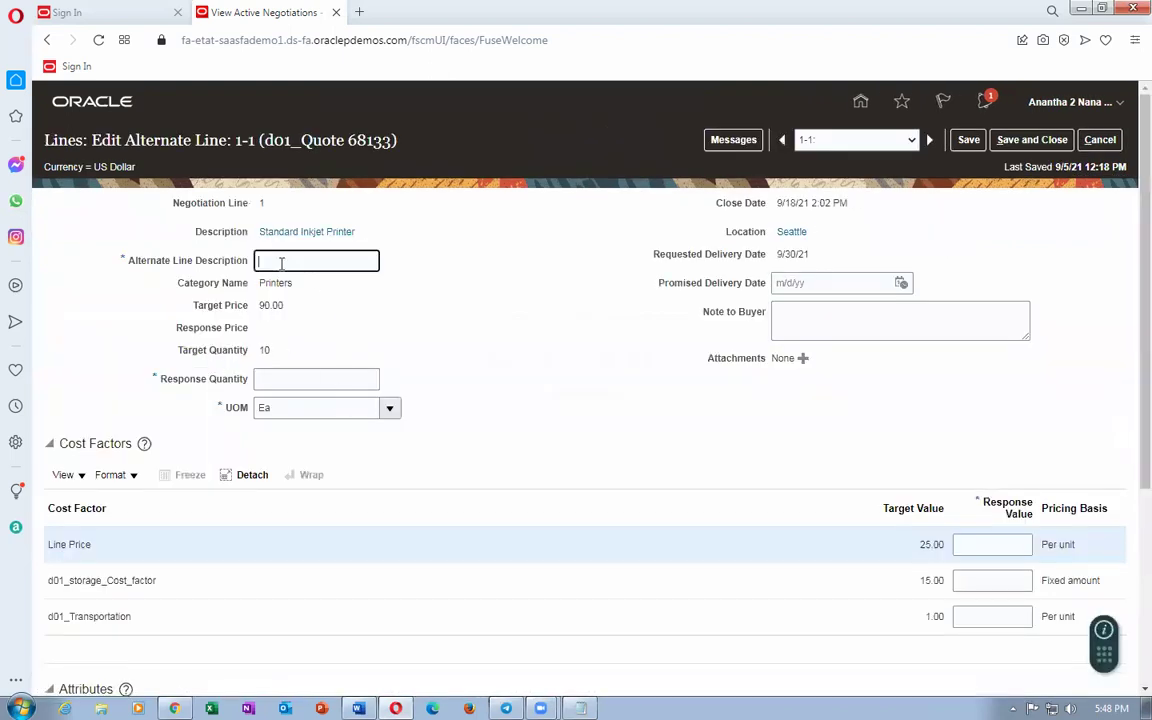
pyautogui.write('Herohonda acticve')
pyautogui.press('BackSpace')
pyautogui.write('ve')
pyautogui.click(281, 261)
pyautogui.press('Tab')
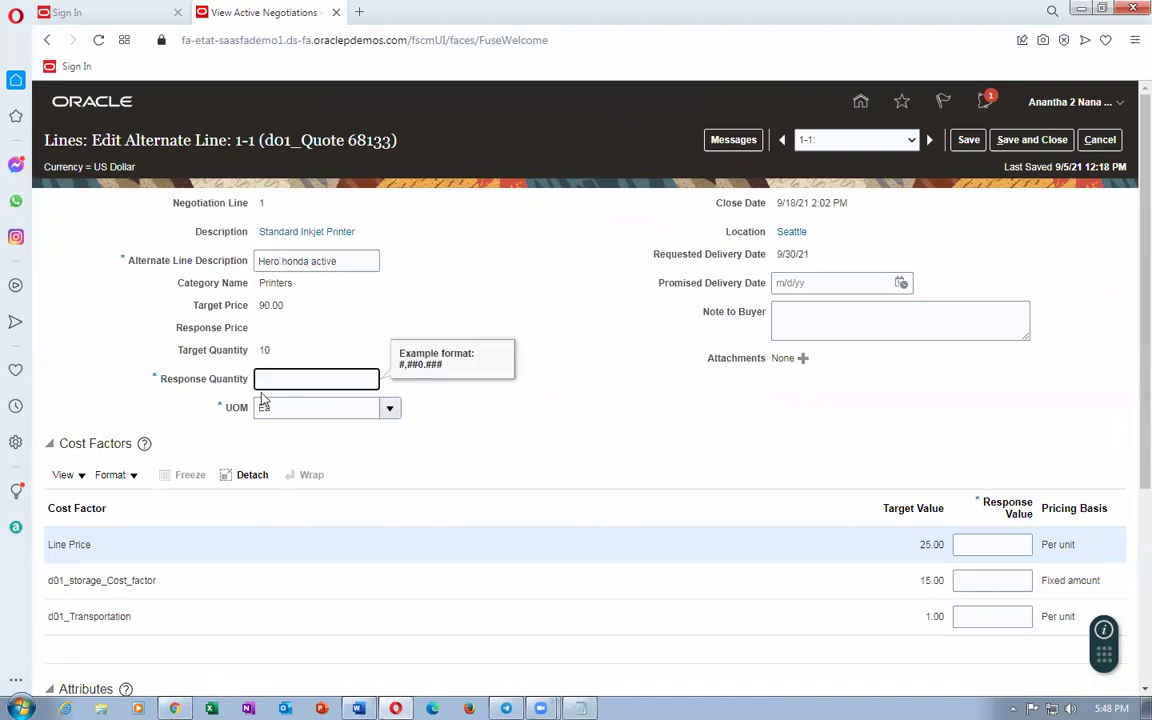
pyautogui.write('10')
pyautogui.click(990, 544)
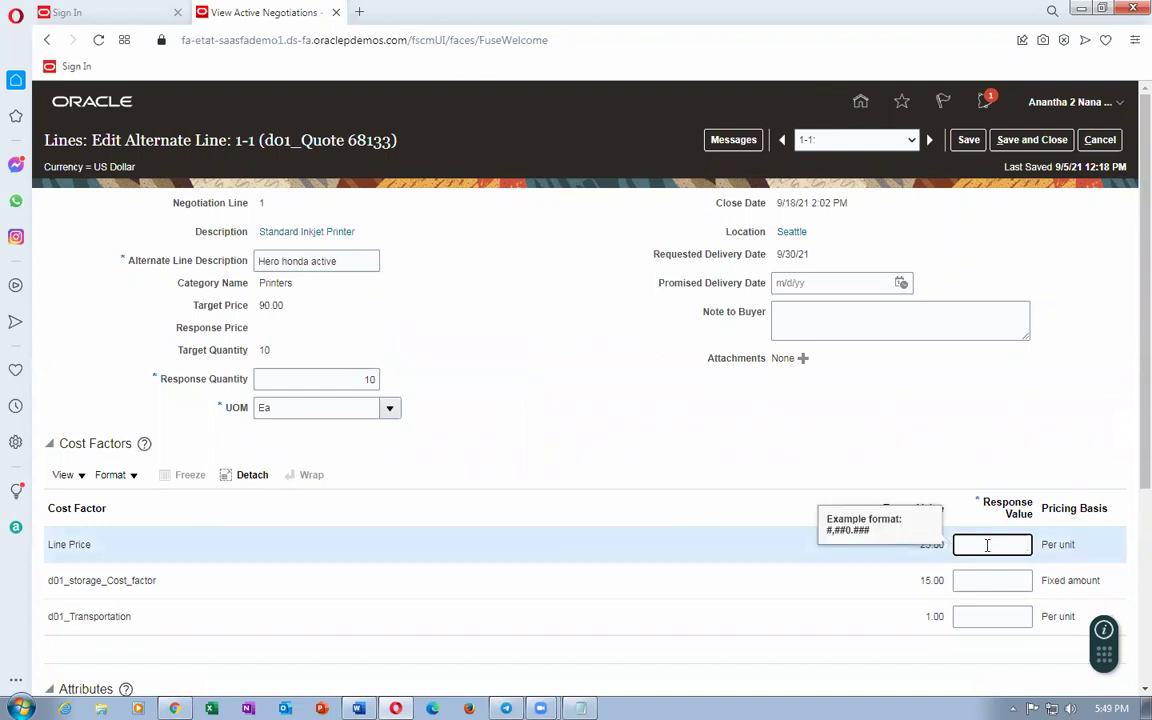
pyautogui.write('80')
pyautogui.click(753, 409)
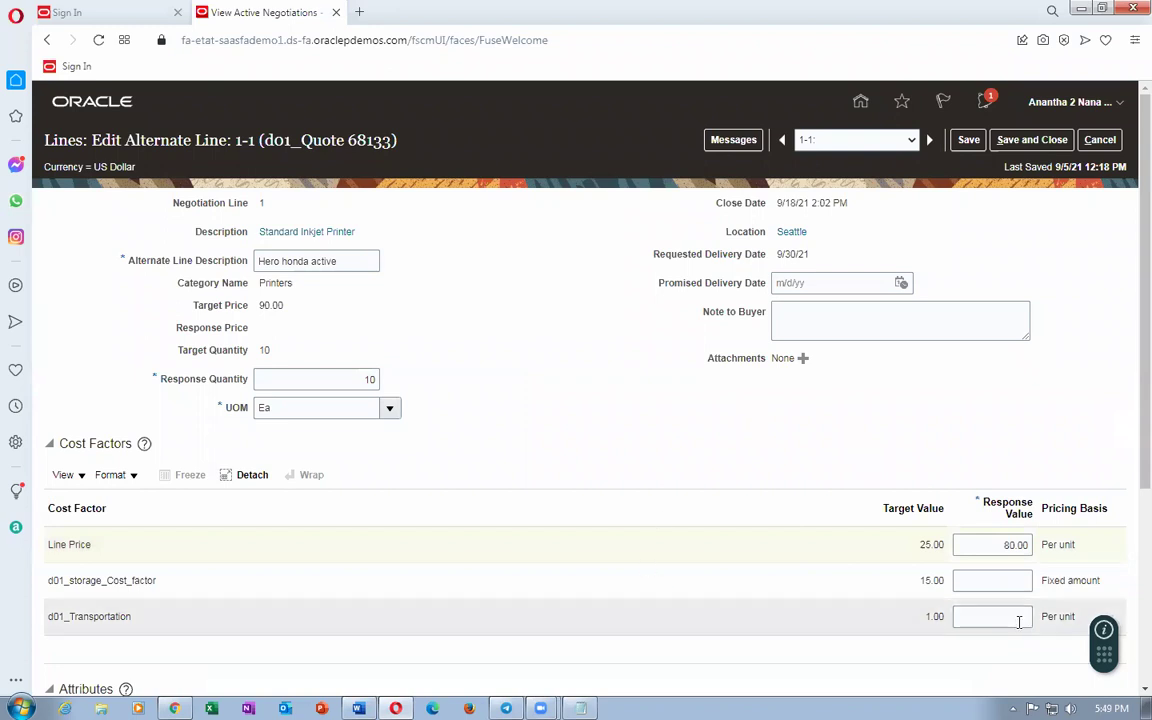
# Give the alternate storage 15, transportation 1, resolution 2 and warranty 3, then save it at 82.50
pyautogui.click(982, 580)
pyautogui.write('15')
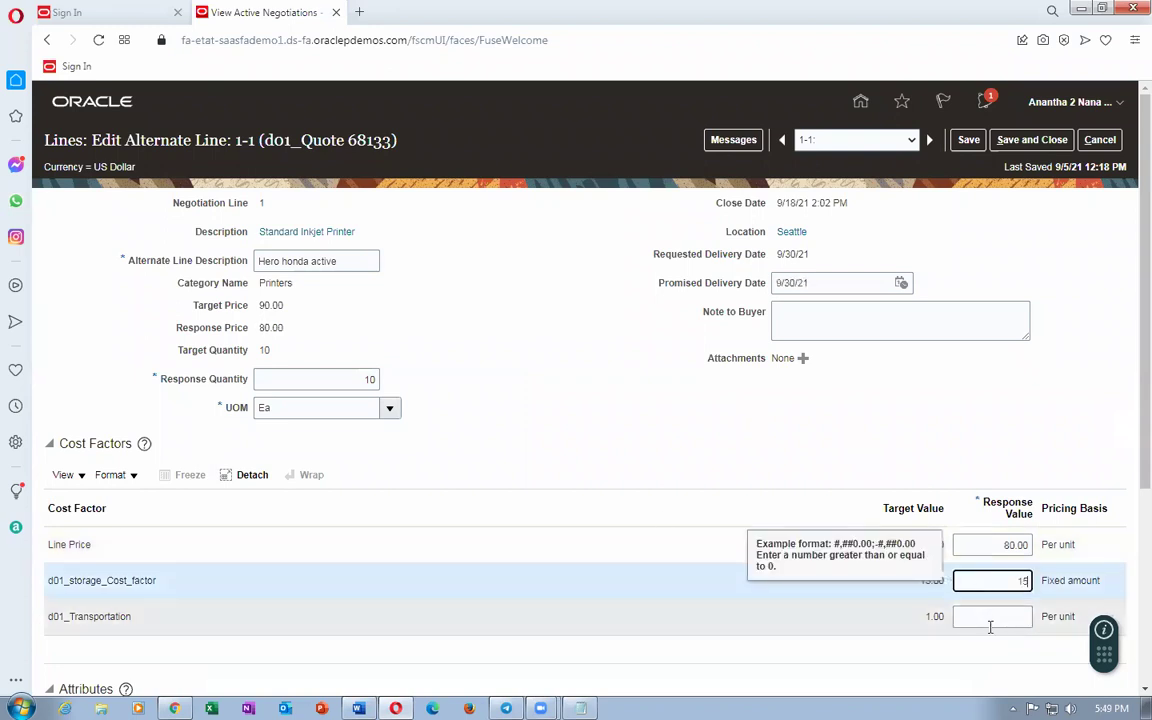
pyautogui.click(990, 617)
pyautogui.write('1')
pyautogui.click(753, 430)
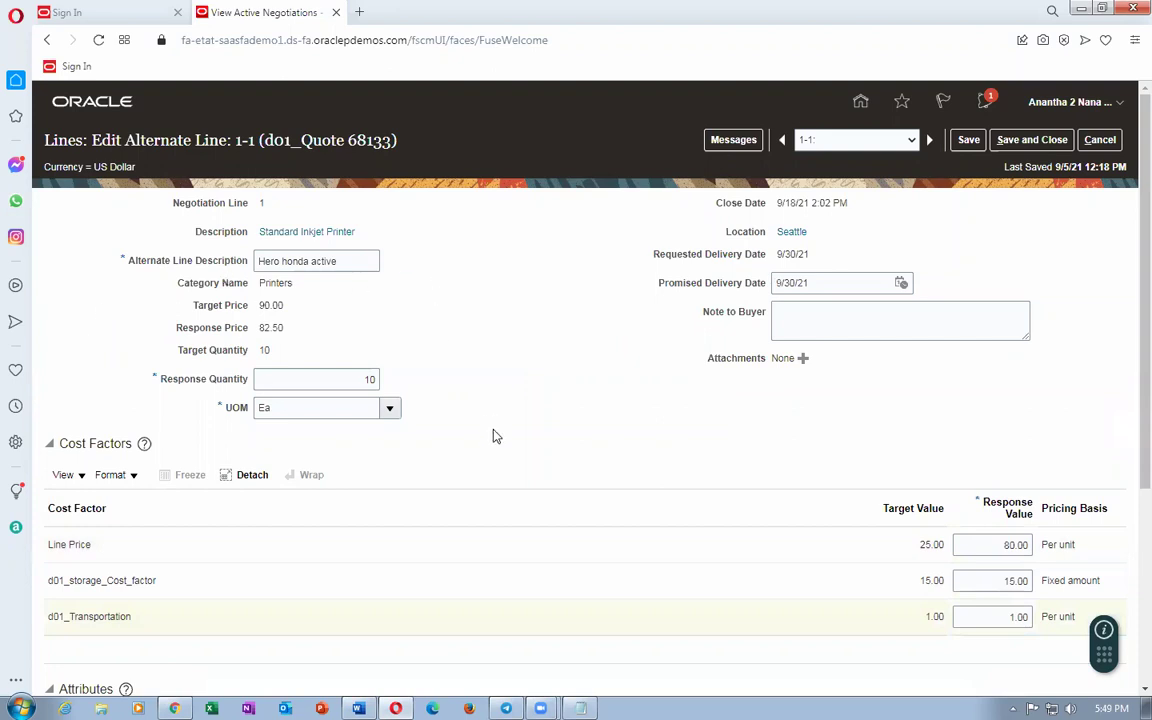
pyautogui.scroll(-3, 493, 436)
pyautogui.scroll(-1, 494, 435)
pyautogui.click(930, 521)
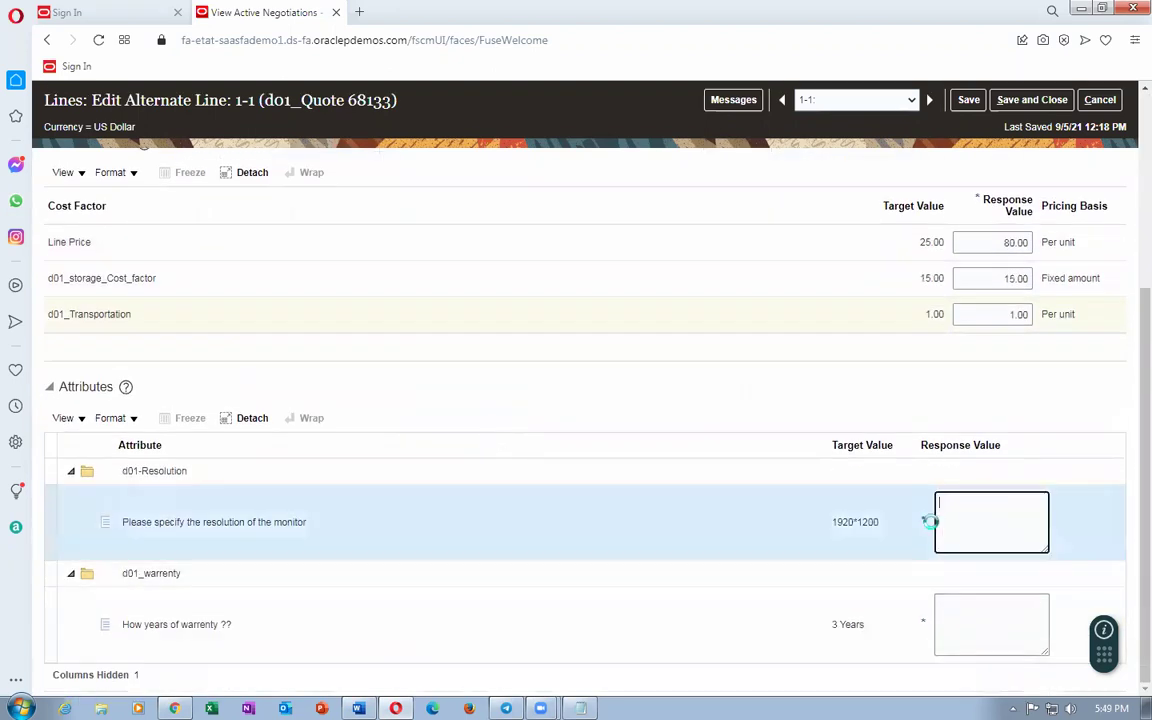
pyautogui.write('2')
pyautogui.click(956, 600)
pyautogui.write('3')
pyautogui.scroll(5, 715, 401)
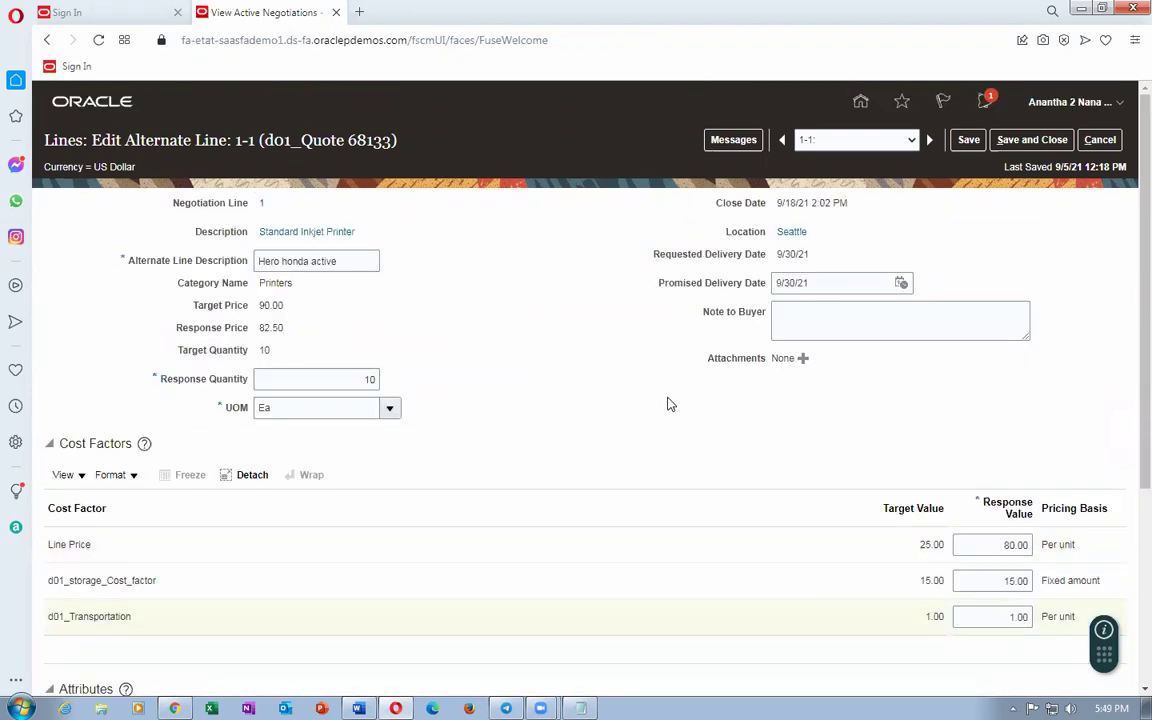
pyautogui.click(1049, 142)
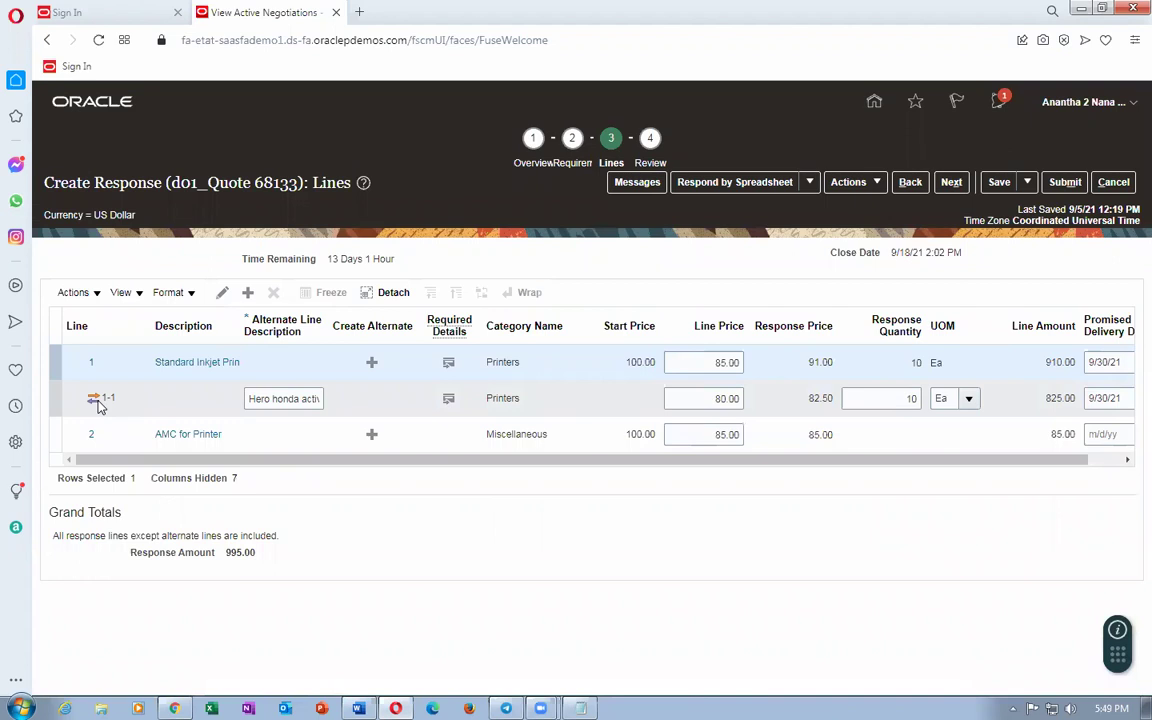
# Save the response now listing lines 1, 1-1 and 2, amount held at 995.00
pyautogui.moveTo(129, 462); pyautogui.dragTo(125, 435)
pyautogui.click(999, 182)
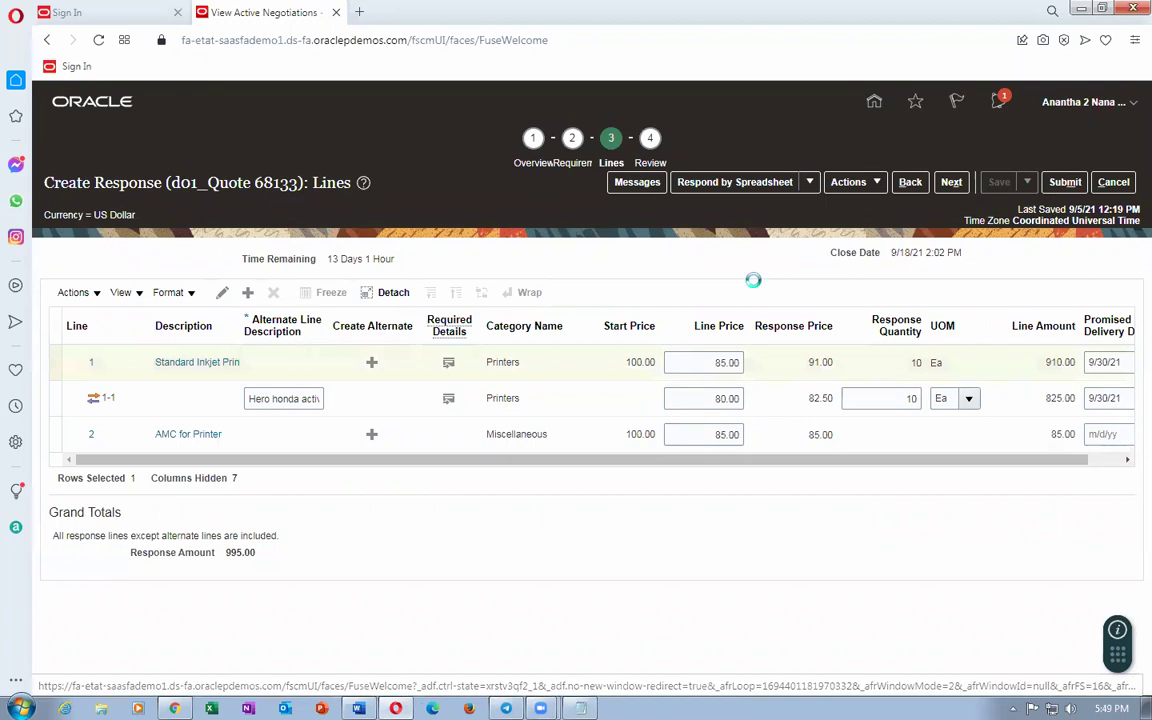
# On the Review step, inspect the requirements answers and compare line 1 with alternate 1-1
pyautogui.click(951, 182)
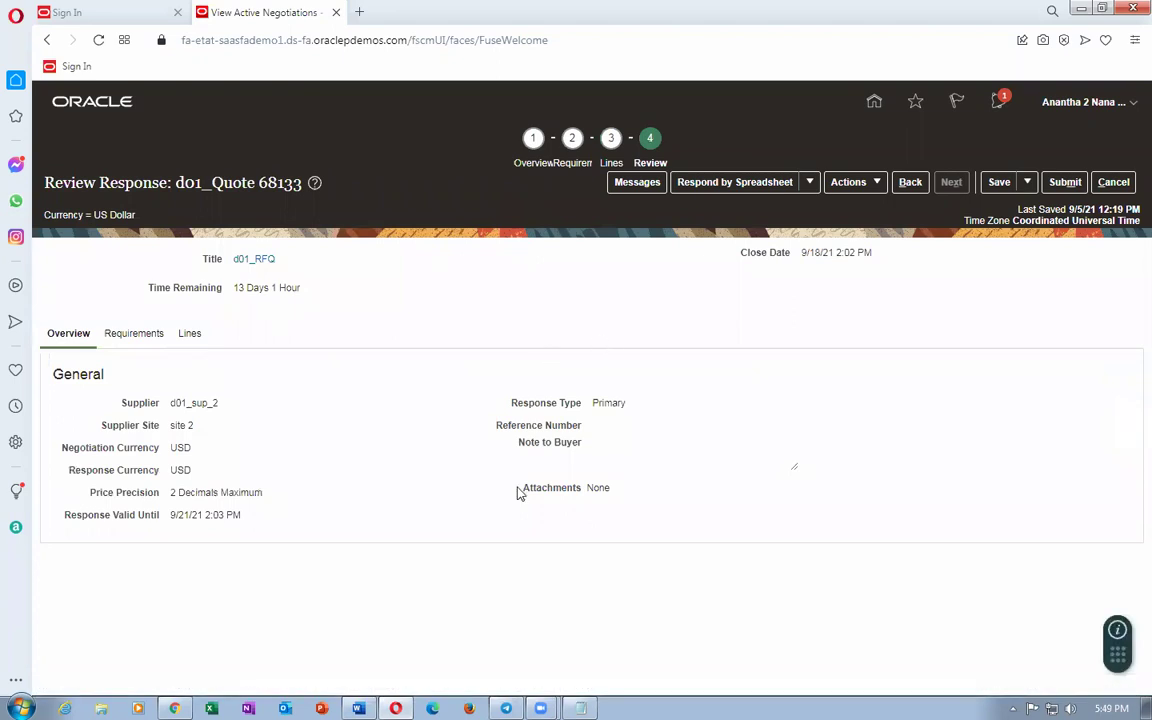
pyautogui.click(140, 337)
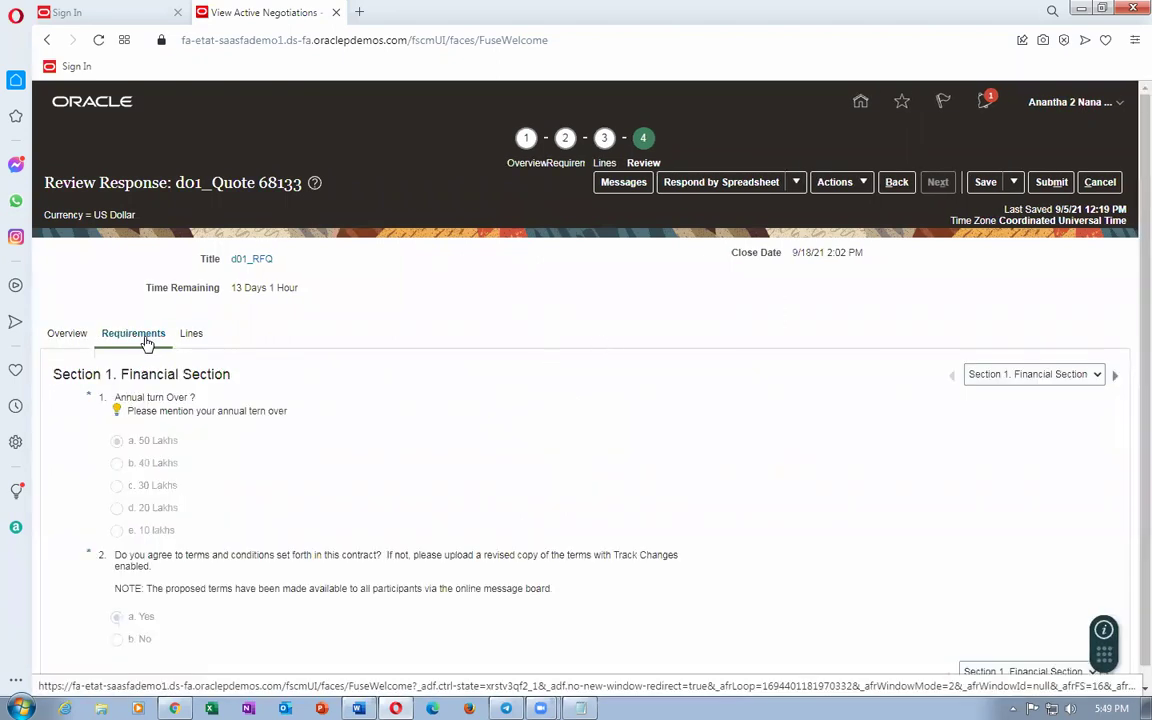
pyautogui.click(191, 341)
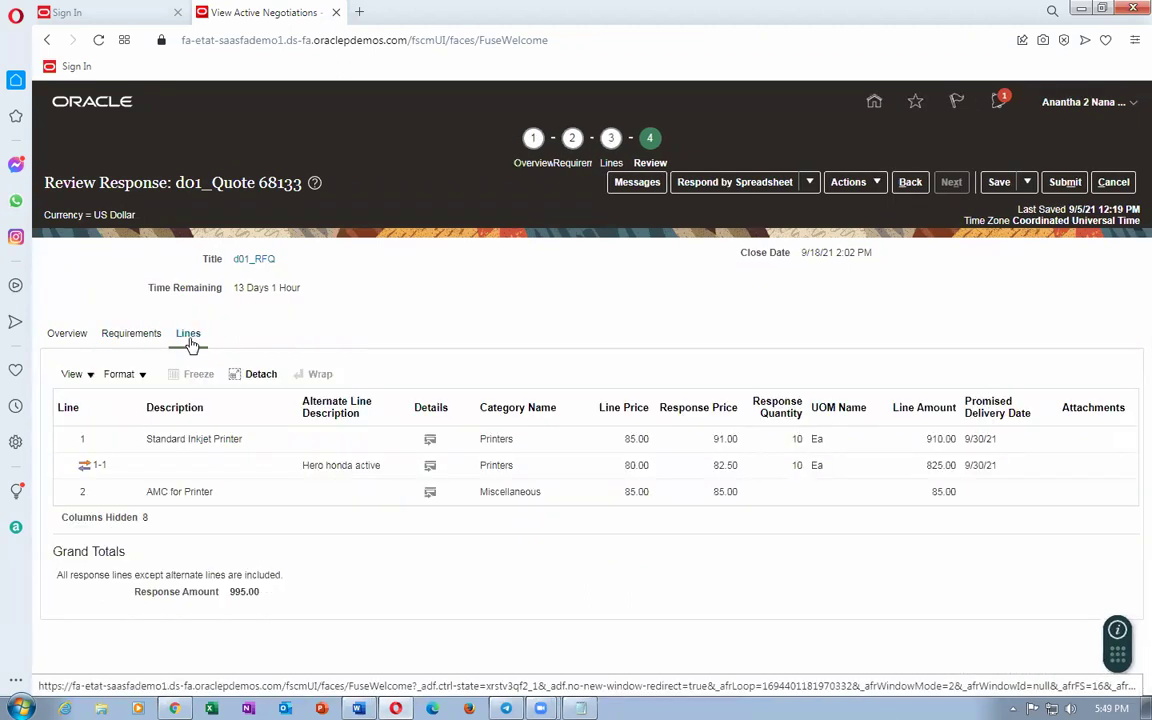
pyautogui.click(298, 440)
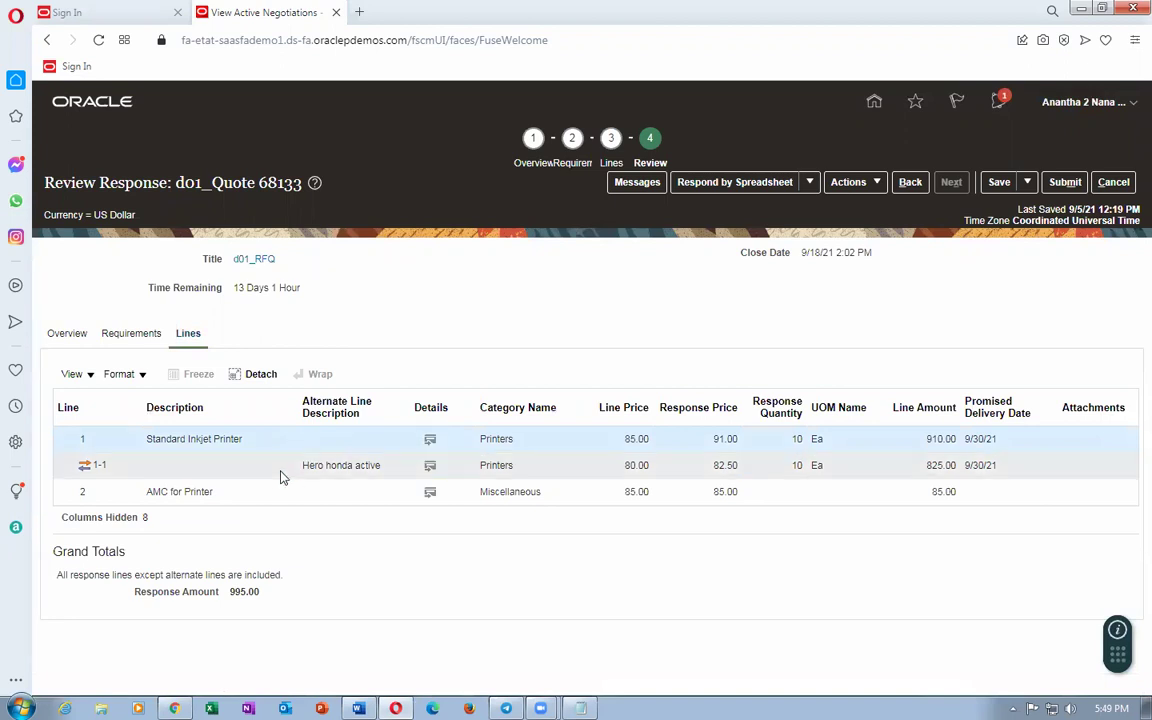
pyautogui.click(280, 469)
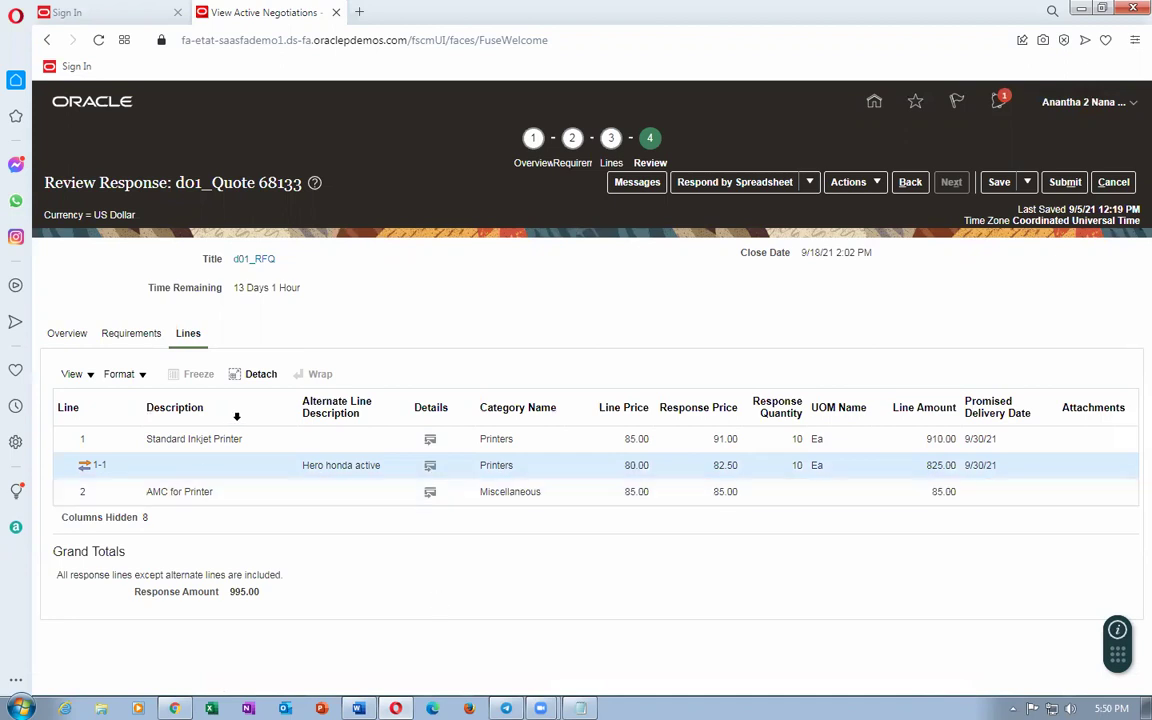
pyautogui.click(270, 440)
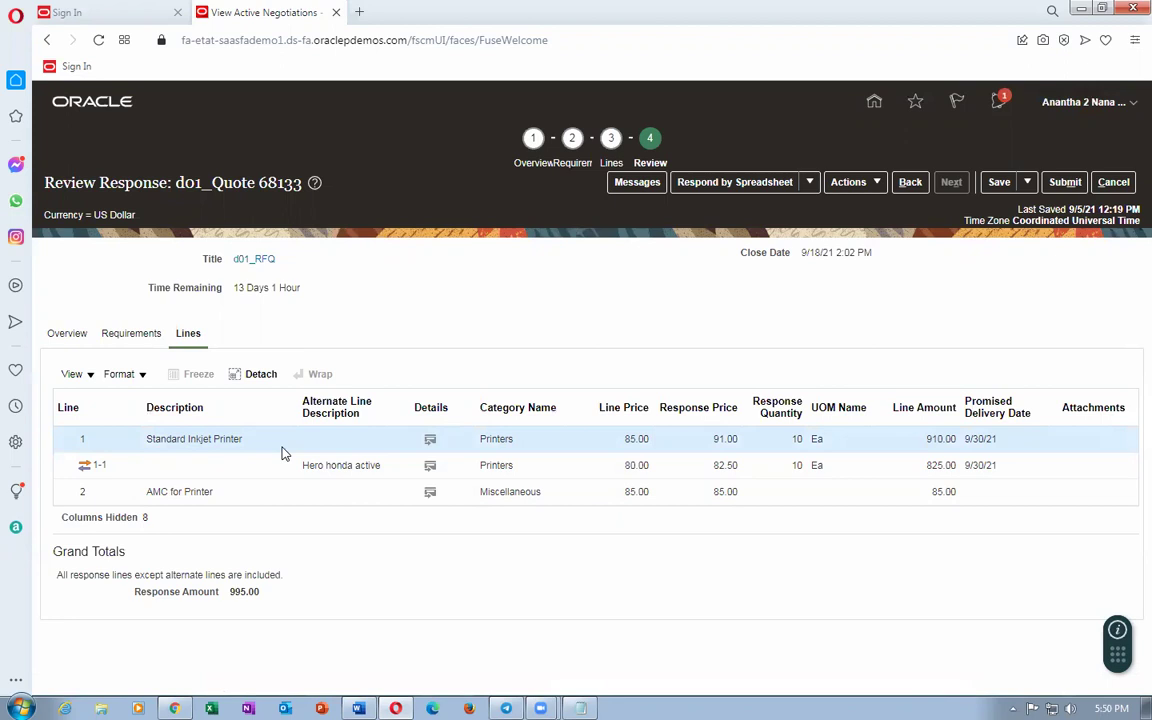
pyautogui.click(284, 466)
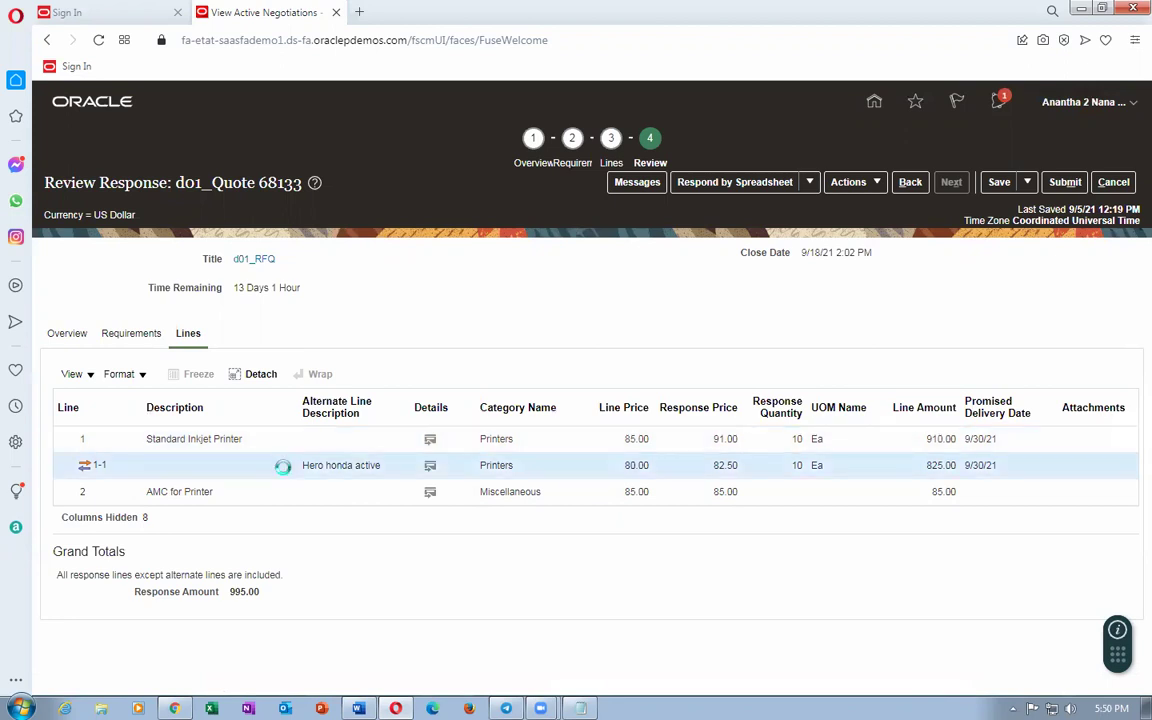
pyautogui.click(260, 440)
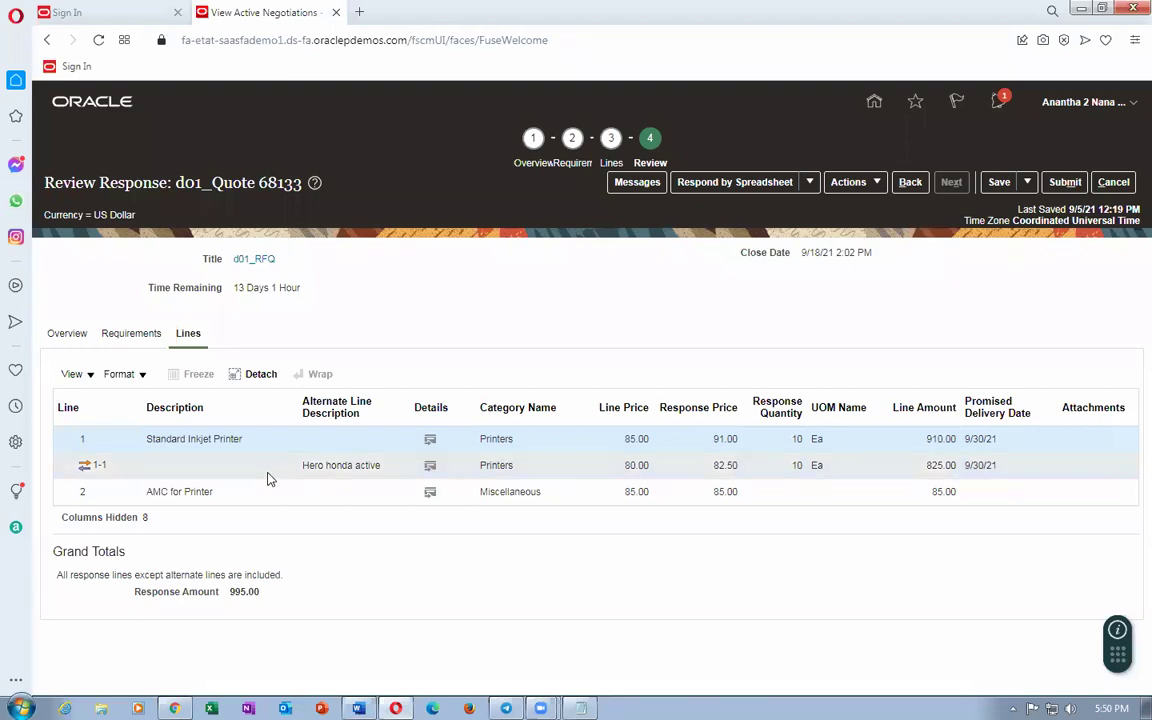
# After a final line check, submit the response and copy confirmation number 68133
pyautogui.click(266, 471)
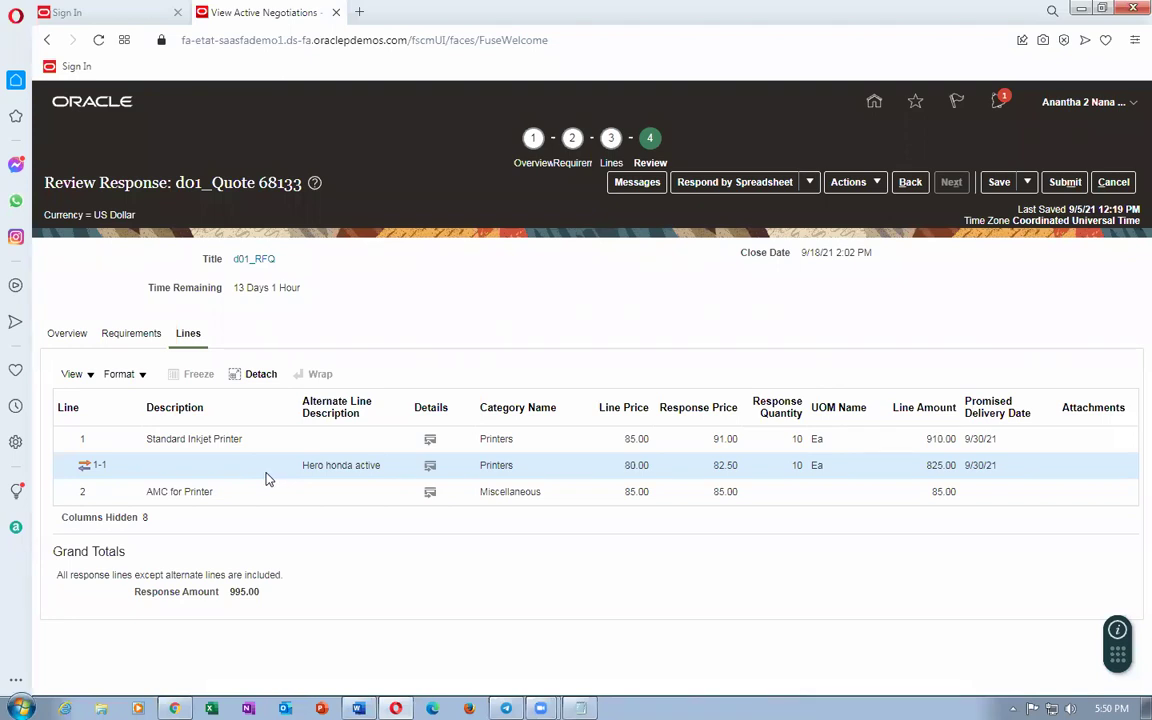
pyautogui.click(268, 440)
pyautogui.click(275, 465)
pyautogui.click(266, 441)
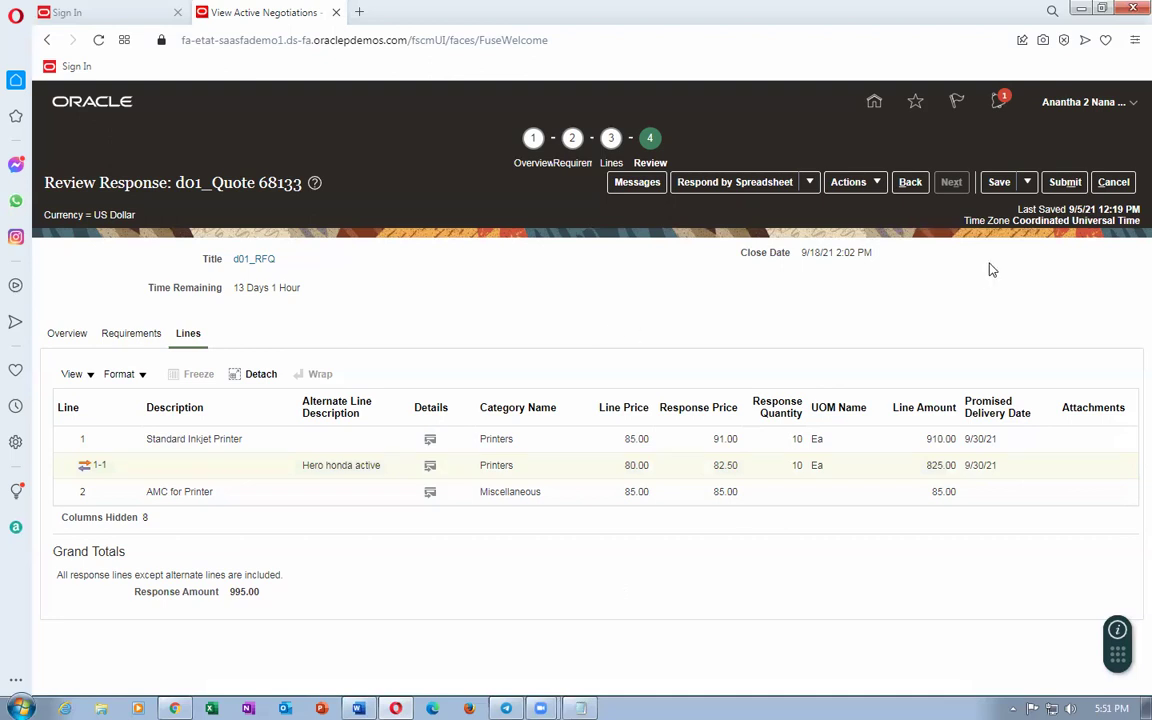
pyautogui.click(1065, 182)
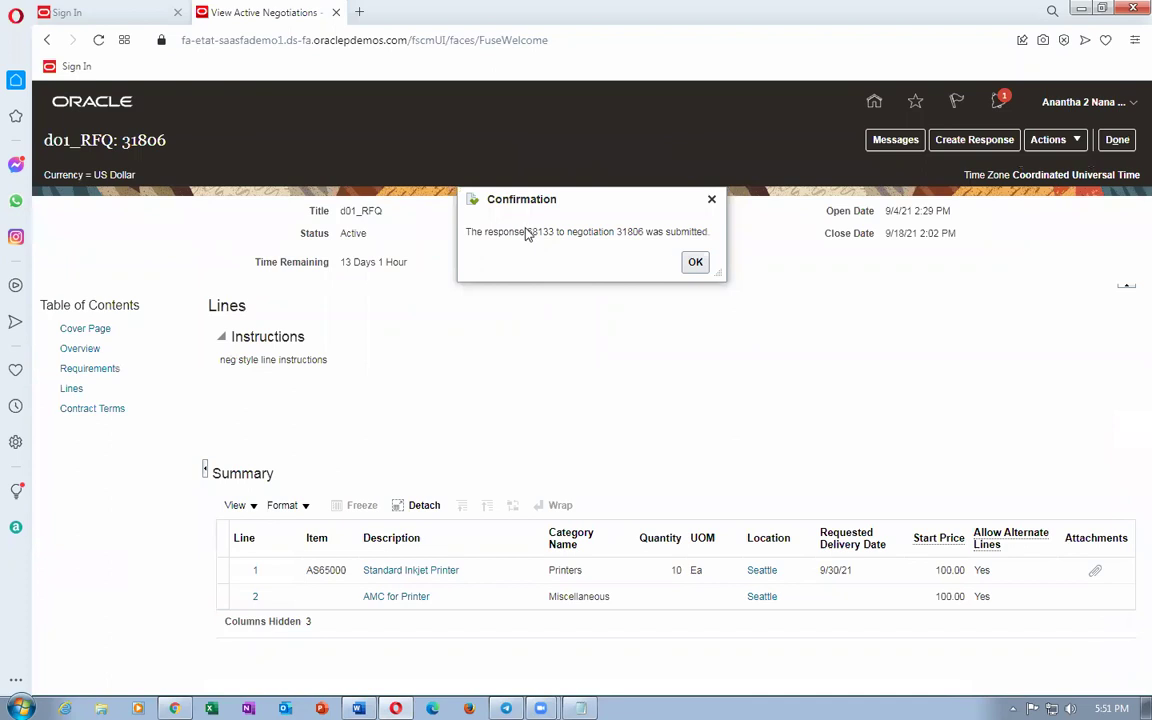
pyautogui.moveTo(527, 232); pyautogui.dragTo(553, 233)
pyautogui.hotkey('ctrl', 'c')
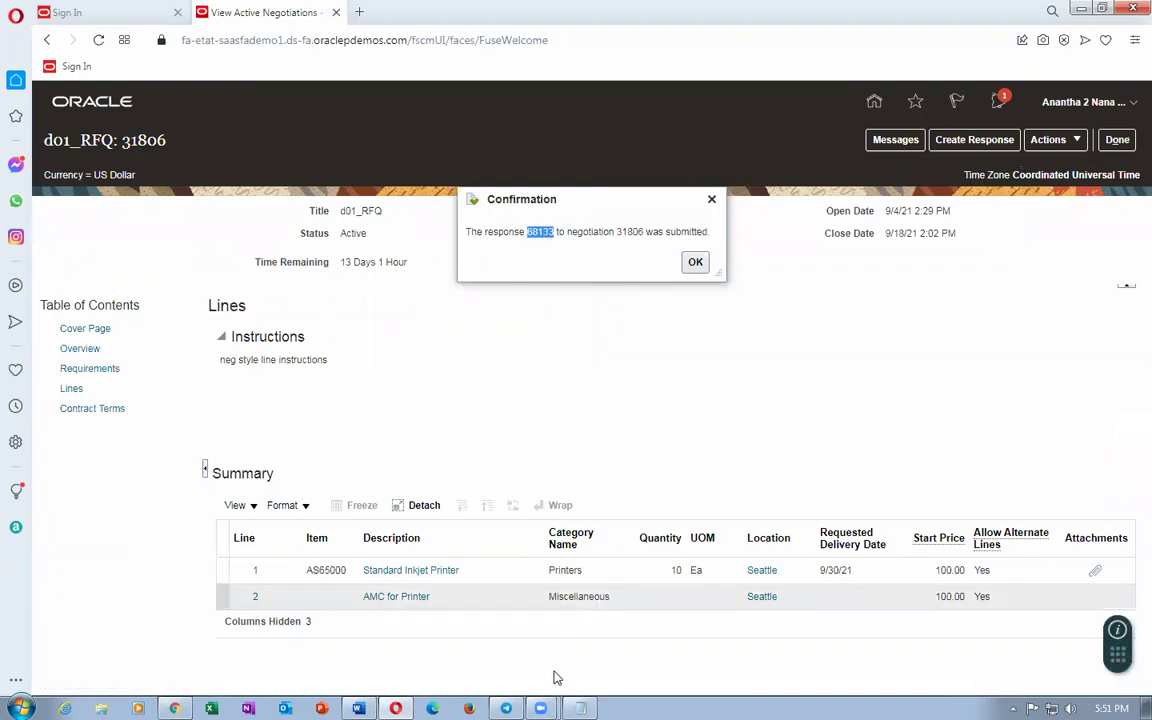
# Add a second line 'sup 2 Response 68133' to the Sourcing notes in Notepad and save them
pyautogui.hotkey('alt', 'Tab')
pyautogui.write('sup 2')
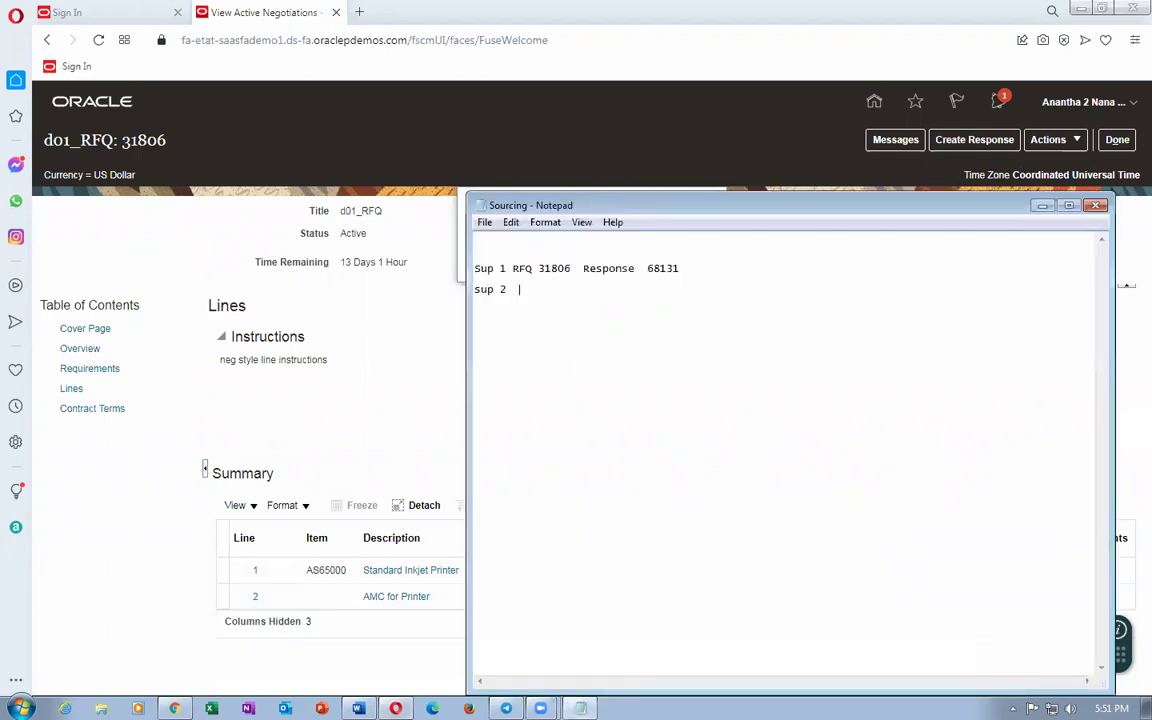
pyautogui.hotkey('ctrl', 'v')
pyautogui.hotkey('ctrl', 'Left')
pyautogui.write('Response')
pyautogui.click(503, 292)
pyautogui.write('2')
pyautogui.hotkey('ctrl', 'Right')
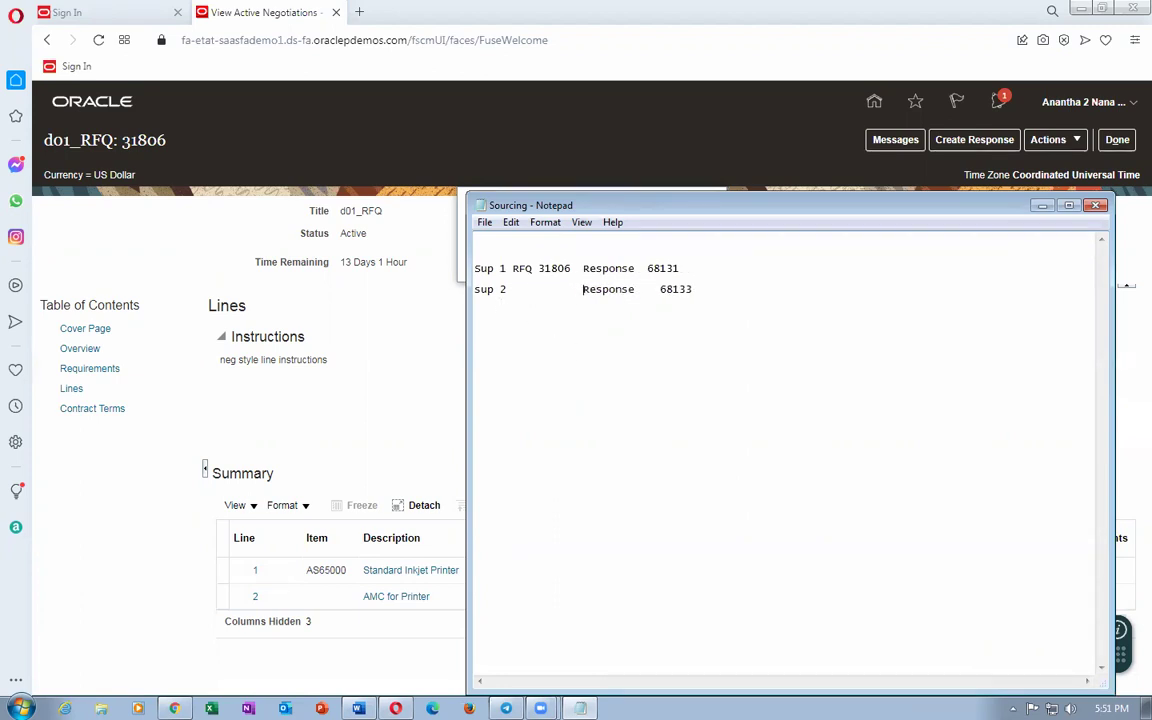
pyautogui.press('Down')
pyautogui.click(484, 222)
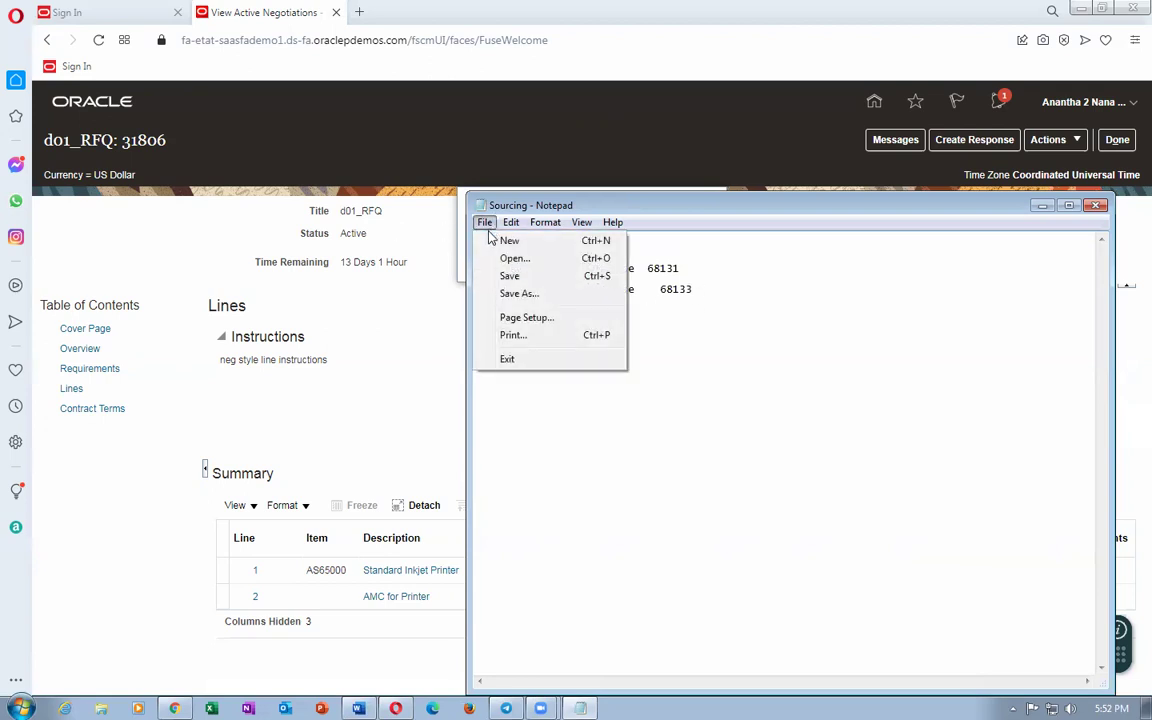
pyautogui.click(524, 280)
# Dismiss the submission confirmation and leave the negotiation for the Supplier Portal home
pyautogui.click(80, 556)
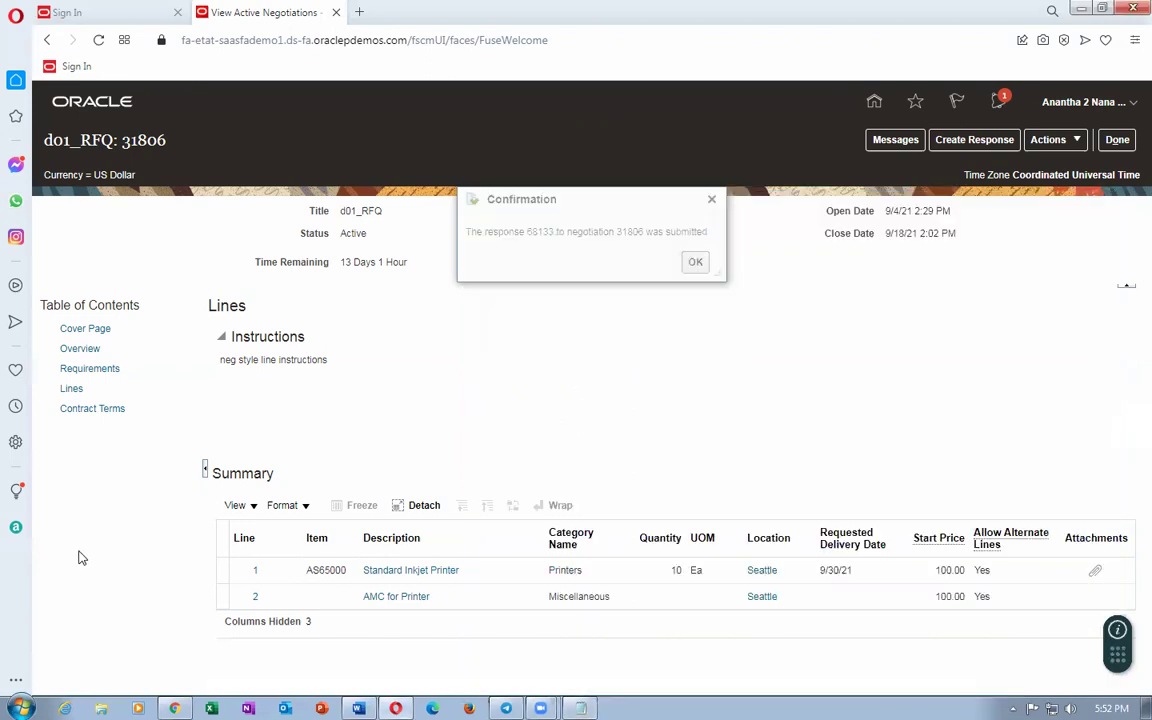
pyautogui.click(695, 262)
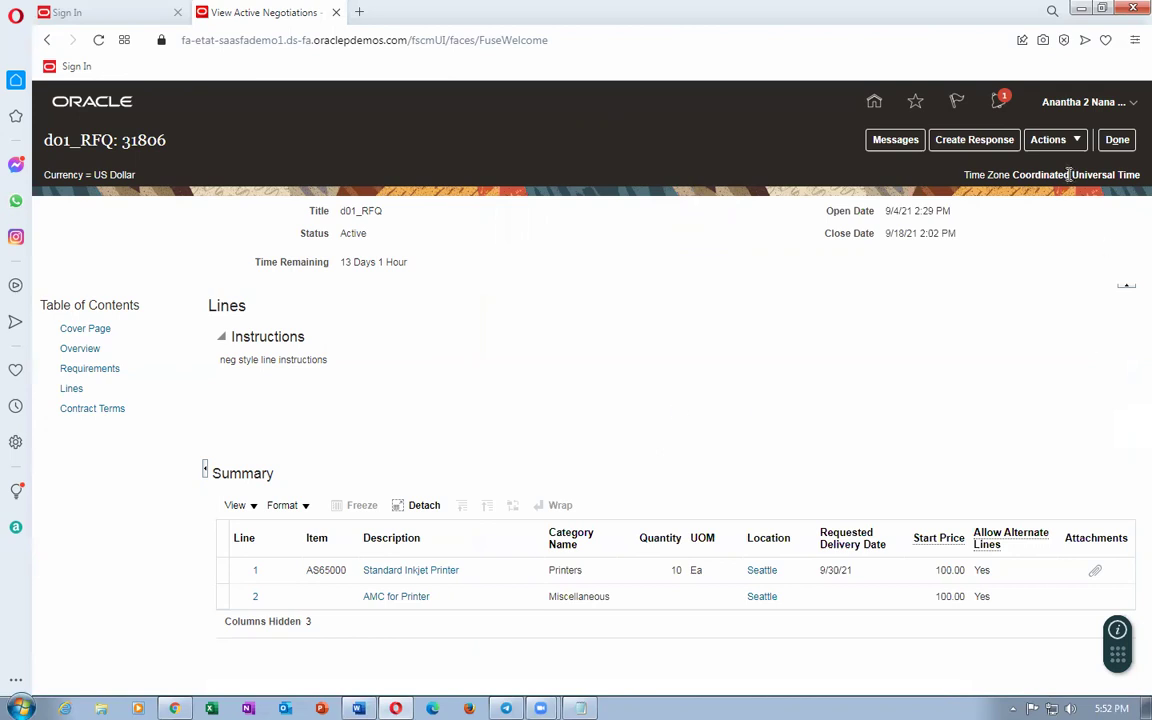
pyautogui.click(1117, 140)
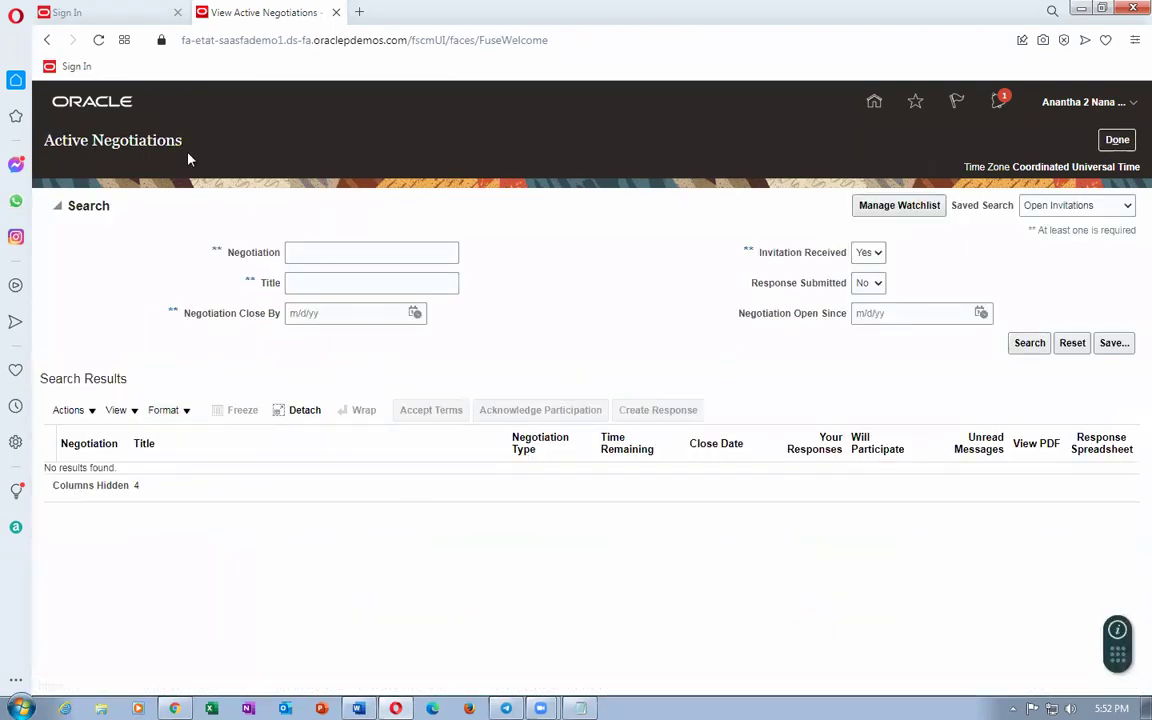
pyautogui.click(1117, 140)
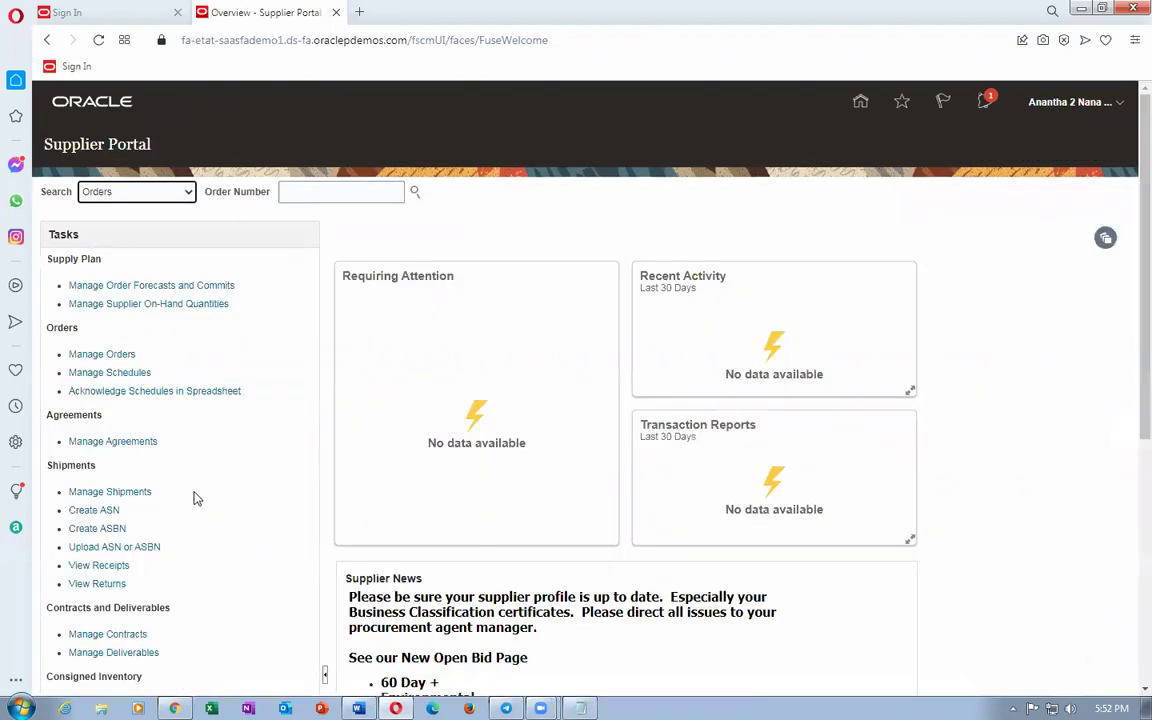
# Open View Active Negotiations and run the search
pyautogui.scroll(-3, 195, 498)
pyautogui.scroll(-1, 195, 498)
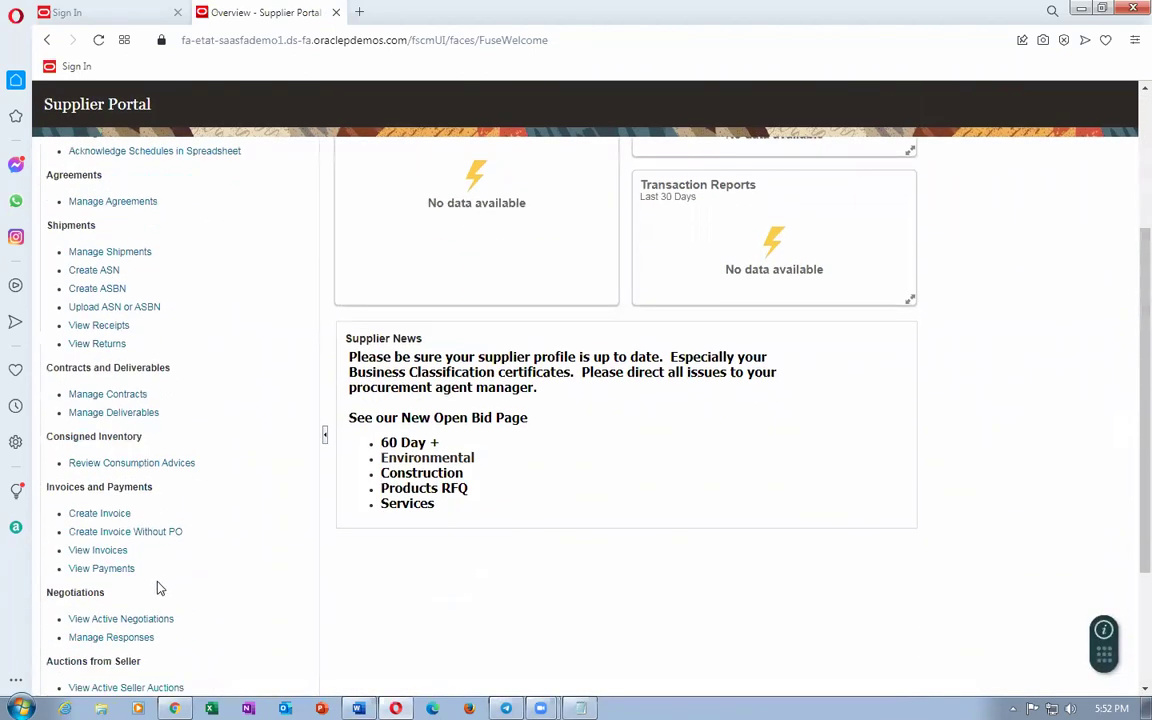
pyautogui.click(93, 621)
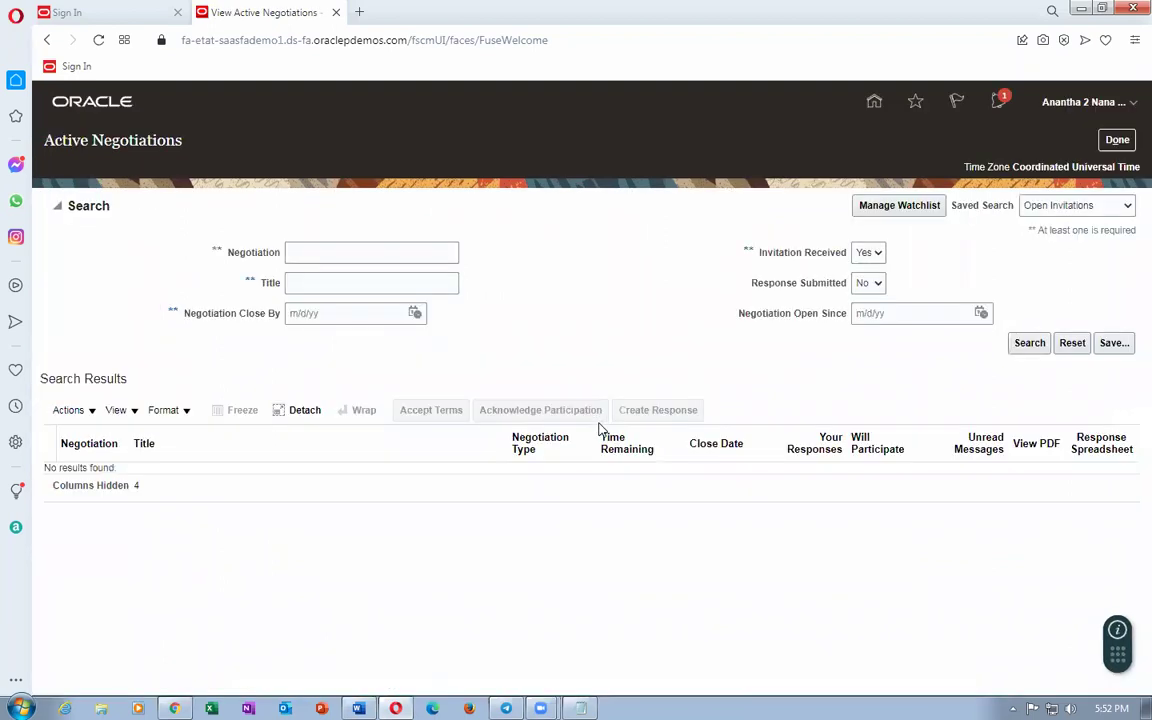
pyautogui.click(1024, 345)
# Search active negotiations with Response Submitted = Yes, then switch to the buyer's Monitor Negotiation window
pyautogui.click(868, 284)
pyautogui.click(863, 313)
pyautogui.click(1019, 343)
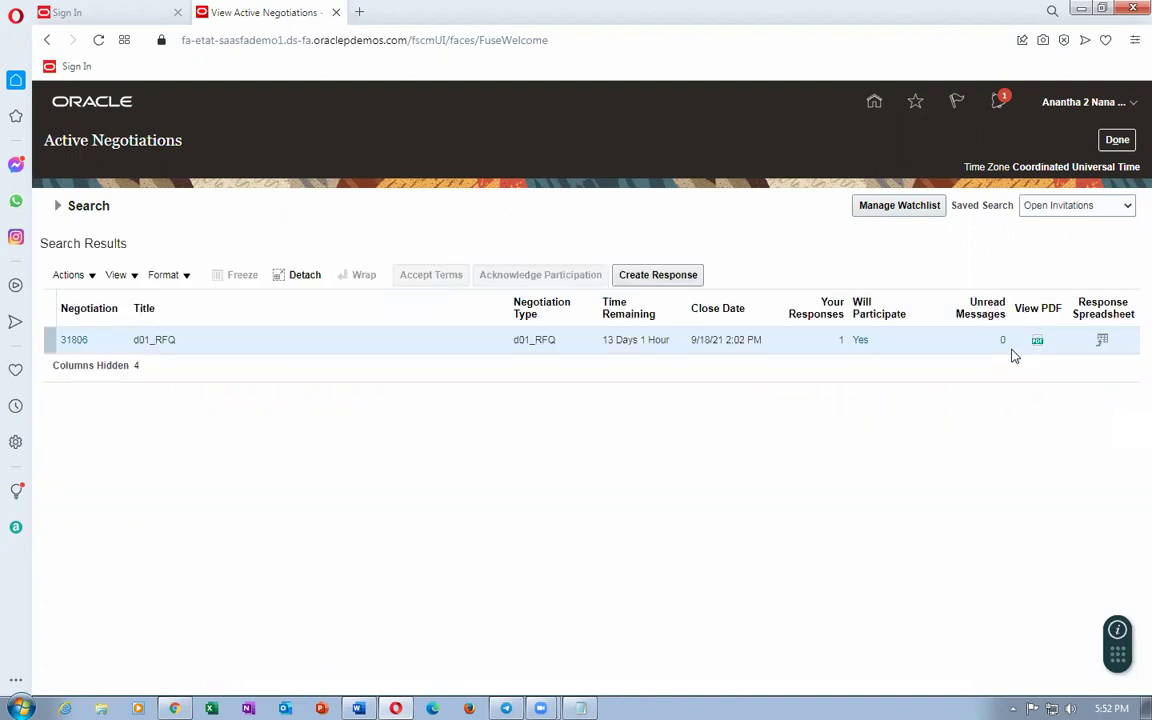
pyautogui.click(60, 206)
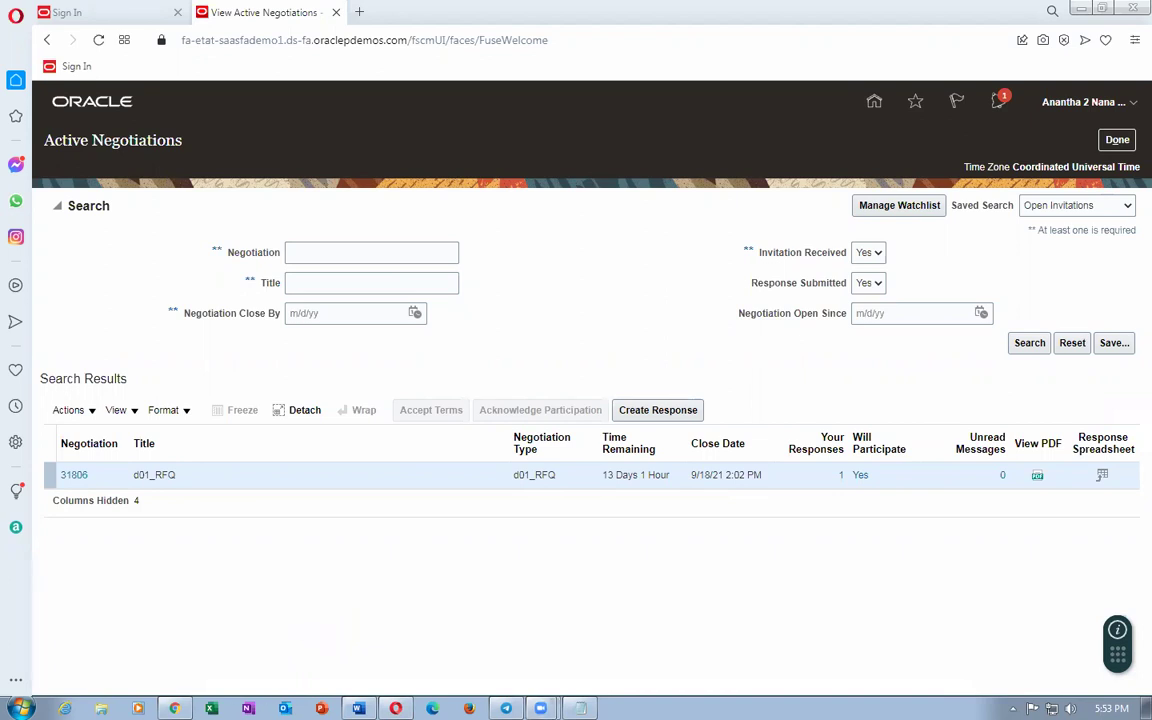
pyautogui.moveTo(174, 708)
pyautogui.click(200, 676)
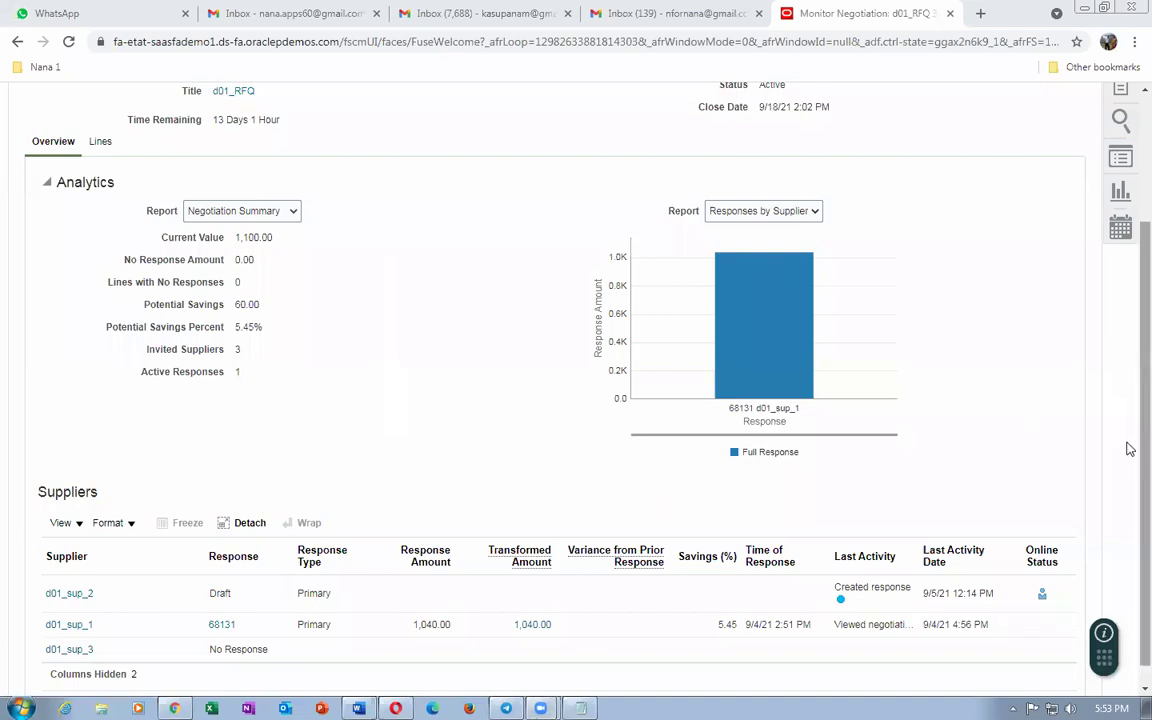
# Create a surrogate response for supplier d01_sup_3 with its supplier contact from the Manage actions
pyautogui.scroll(3, 1125, 300)
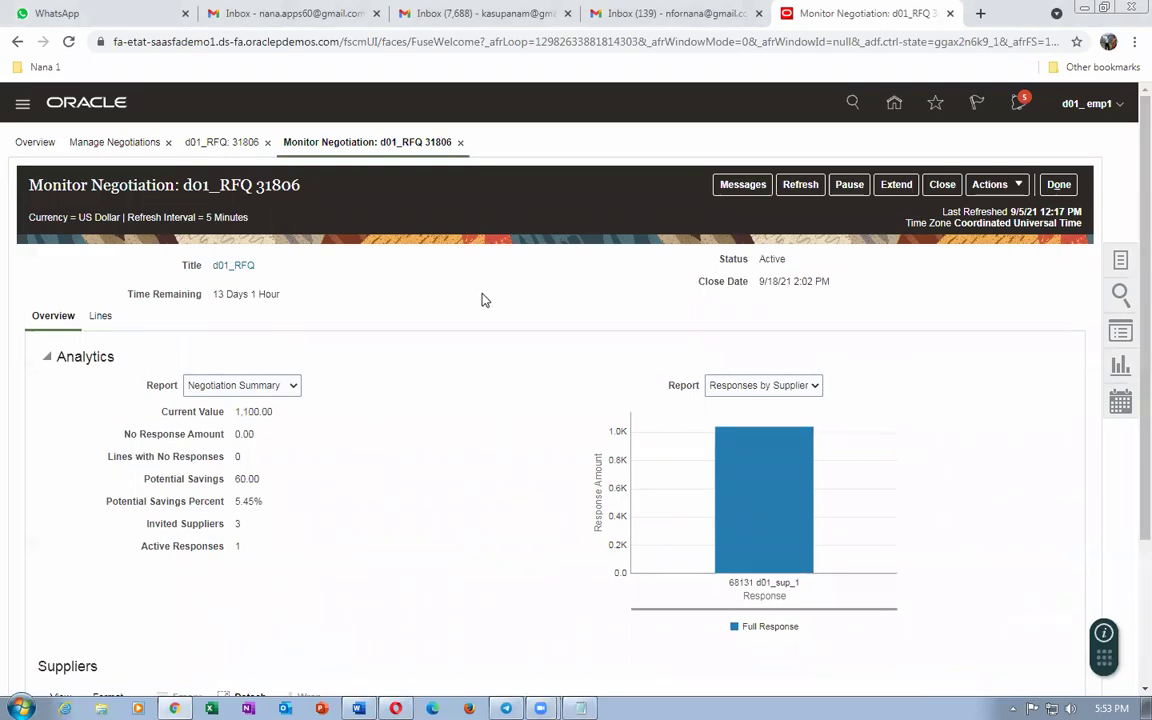
pyautogui.click(995, 185)
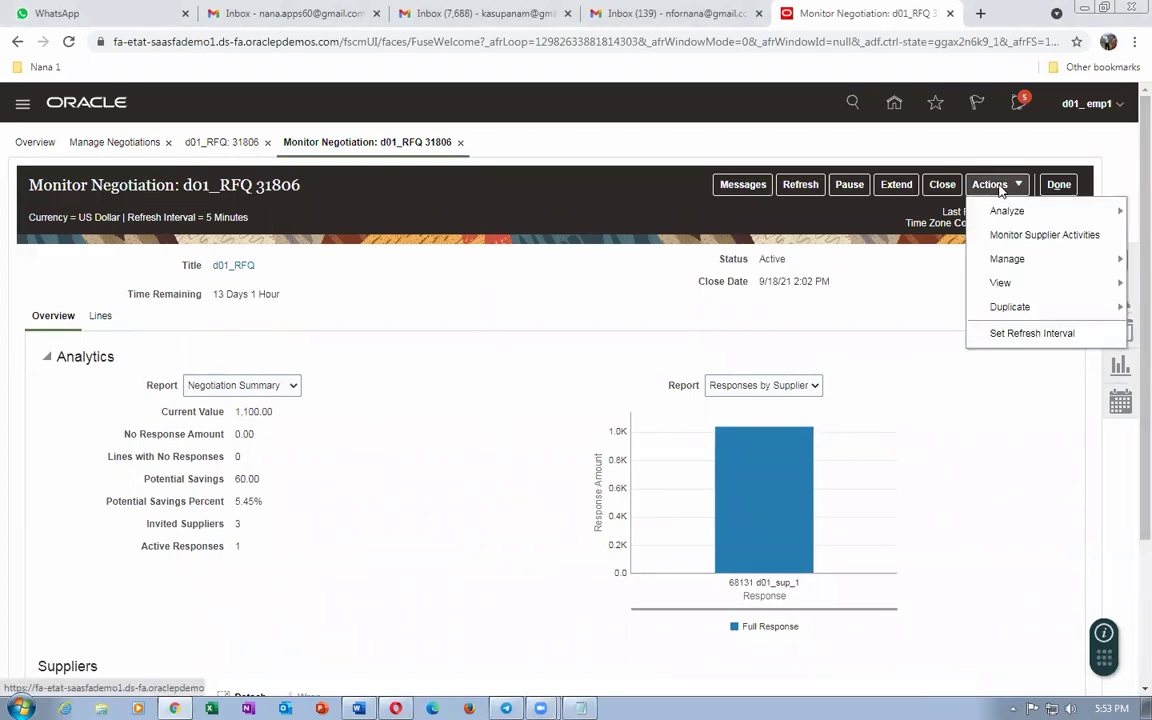
pyautogui.moveTo(998, 260)
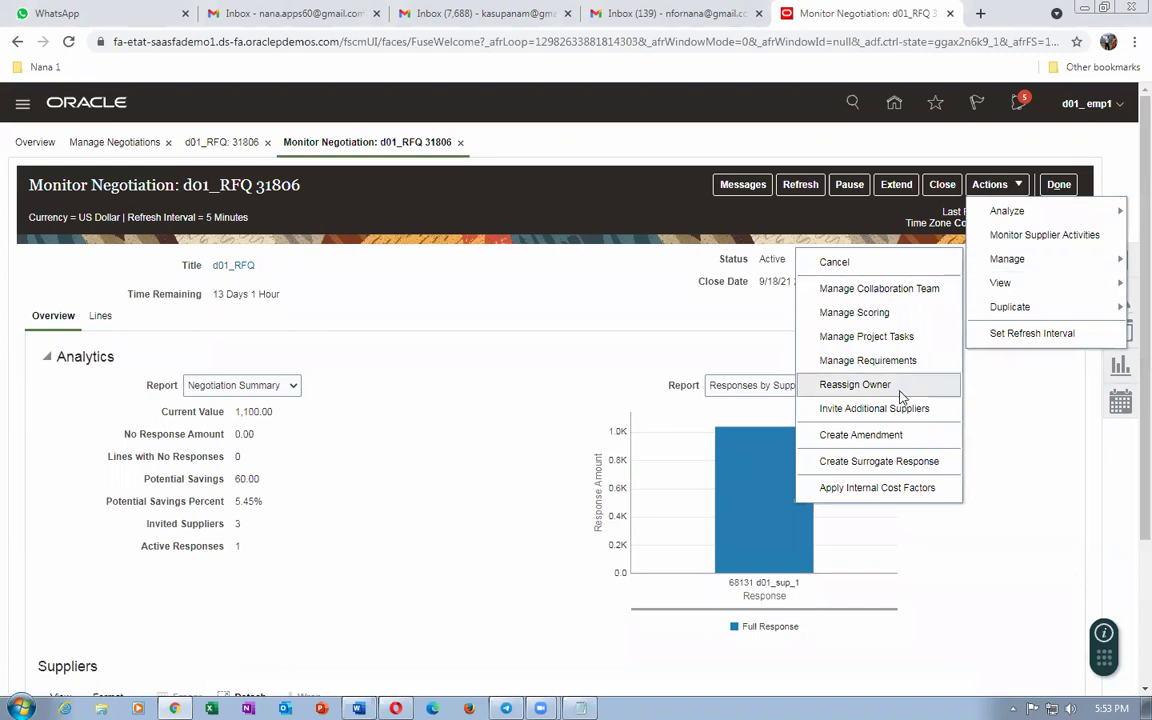
pyautogui.click(869, 463)
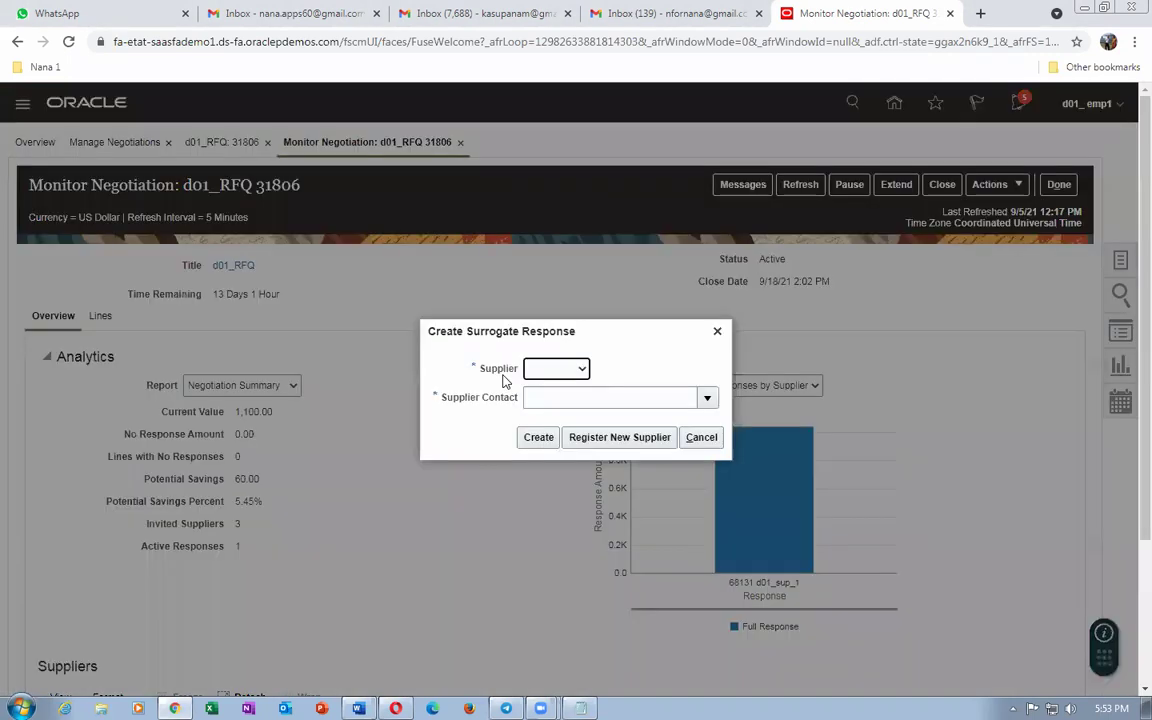
pyautogui.click(566, 369)
pyautogui.click(549, 423)
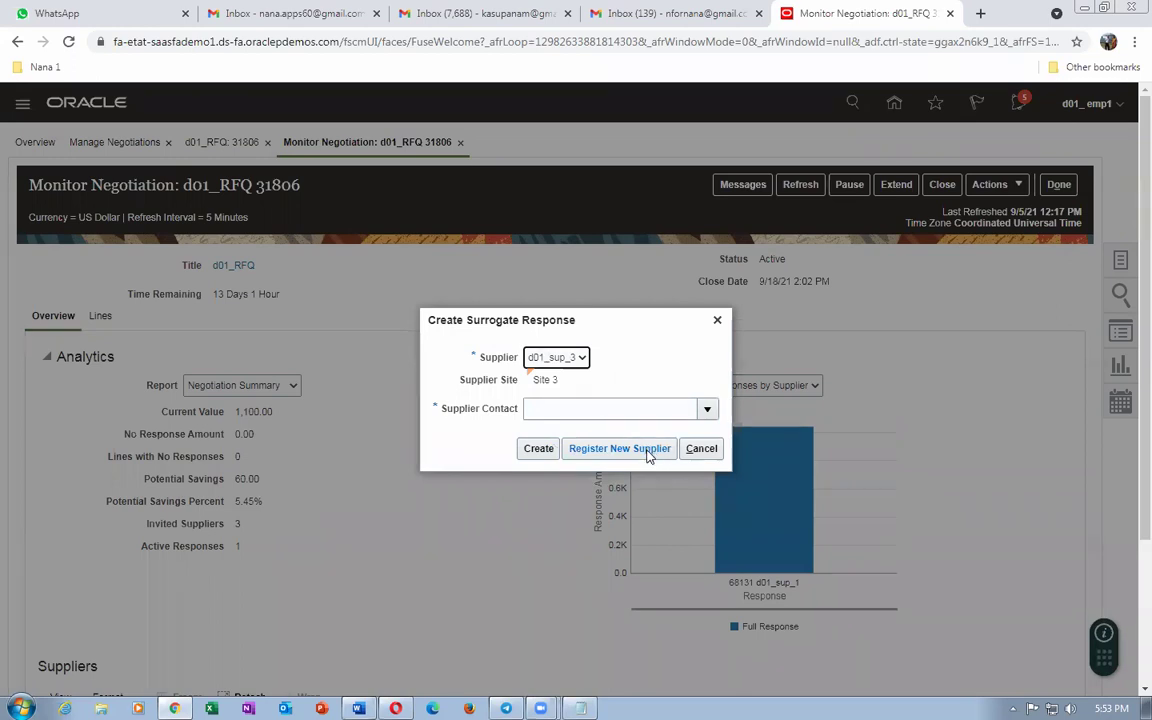
pyautogui.click(707, 409)
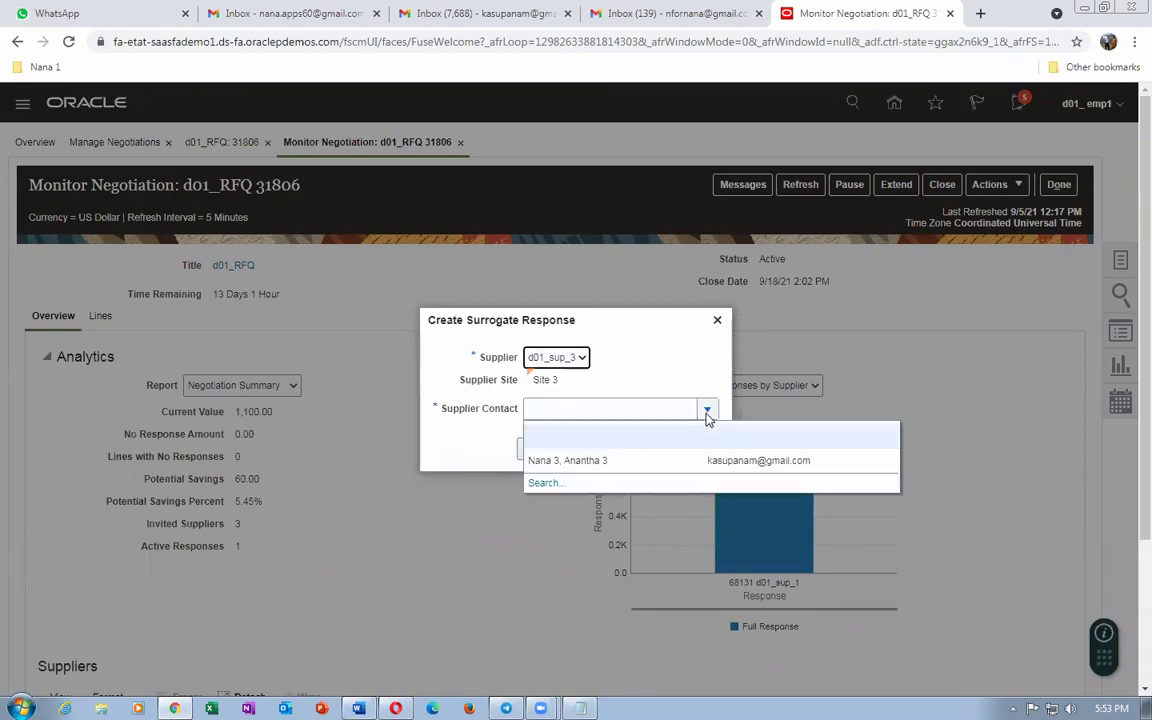
pyautogui.click(607, 460)
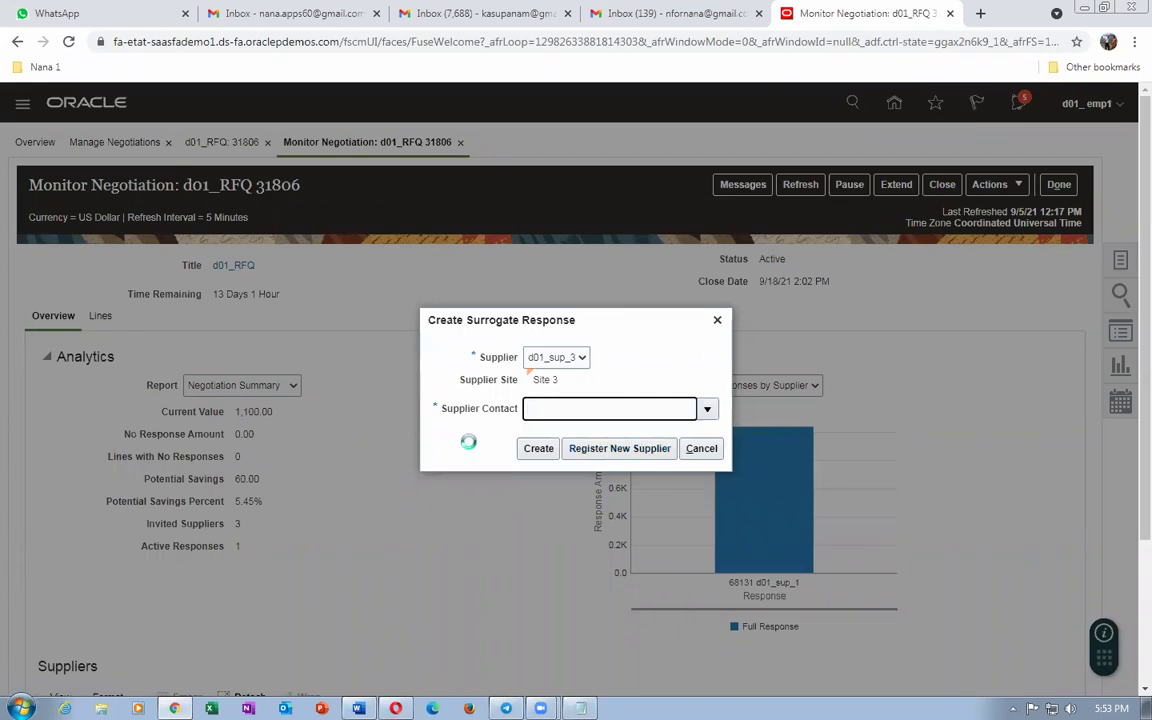
pyautogui.click(533, 449)
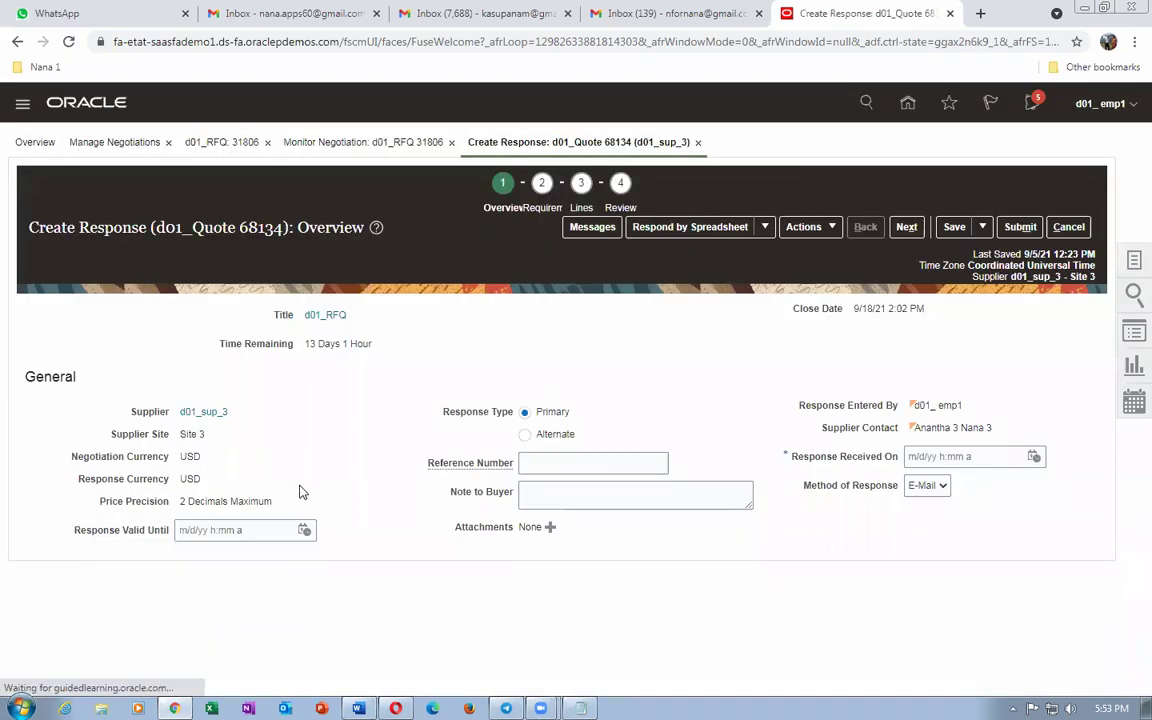
# Enter reference 'sup 3' and a header Note to Buyer, then advance
pyautogui.click(555, 498)
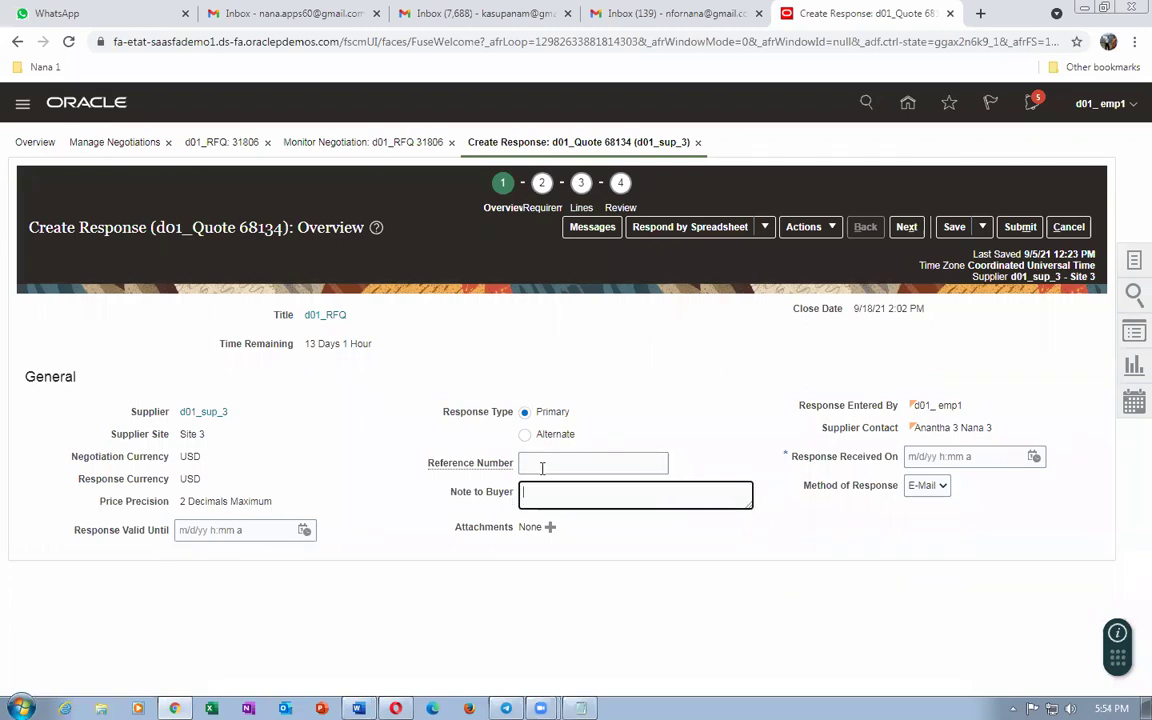
pyautogui.click(545, 465)
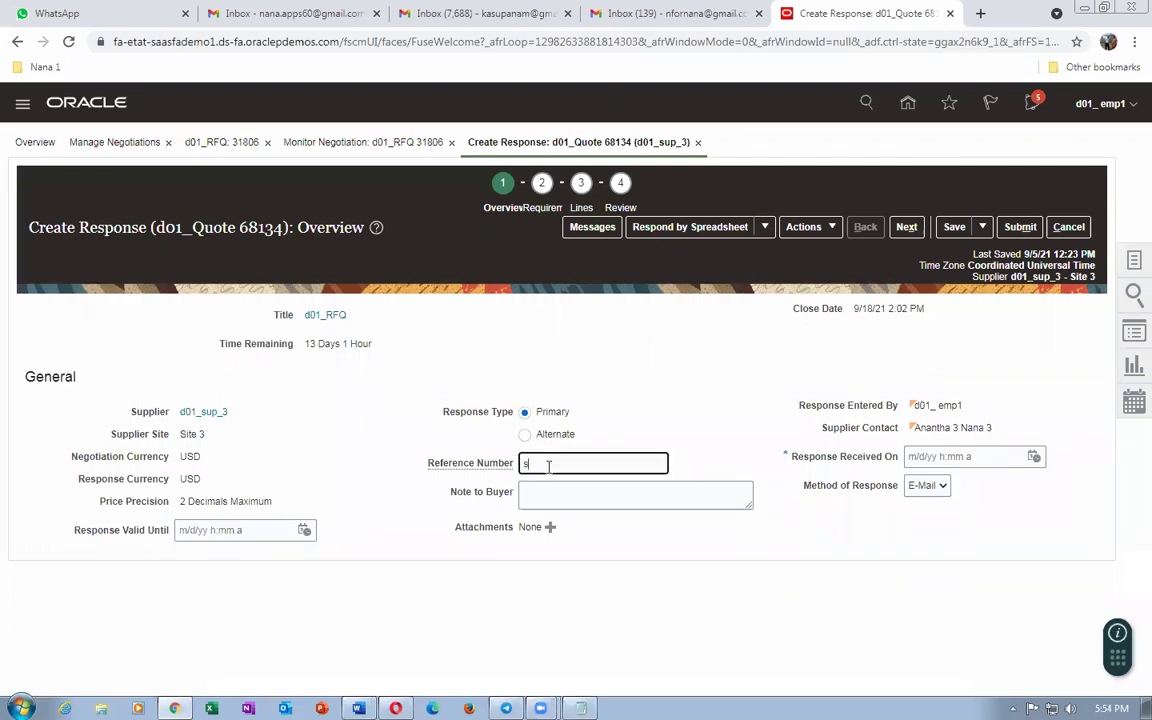
pyautogui.press('Tab')
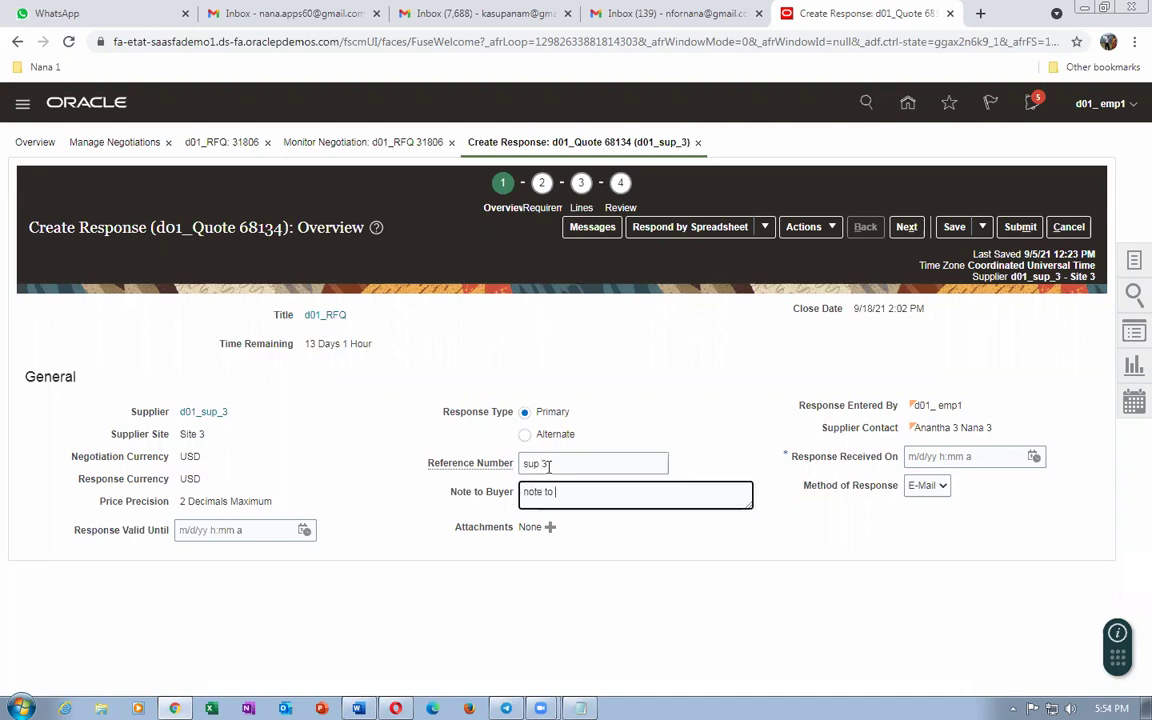
pyautogui.write('sup 3 header')
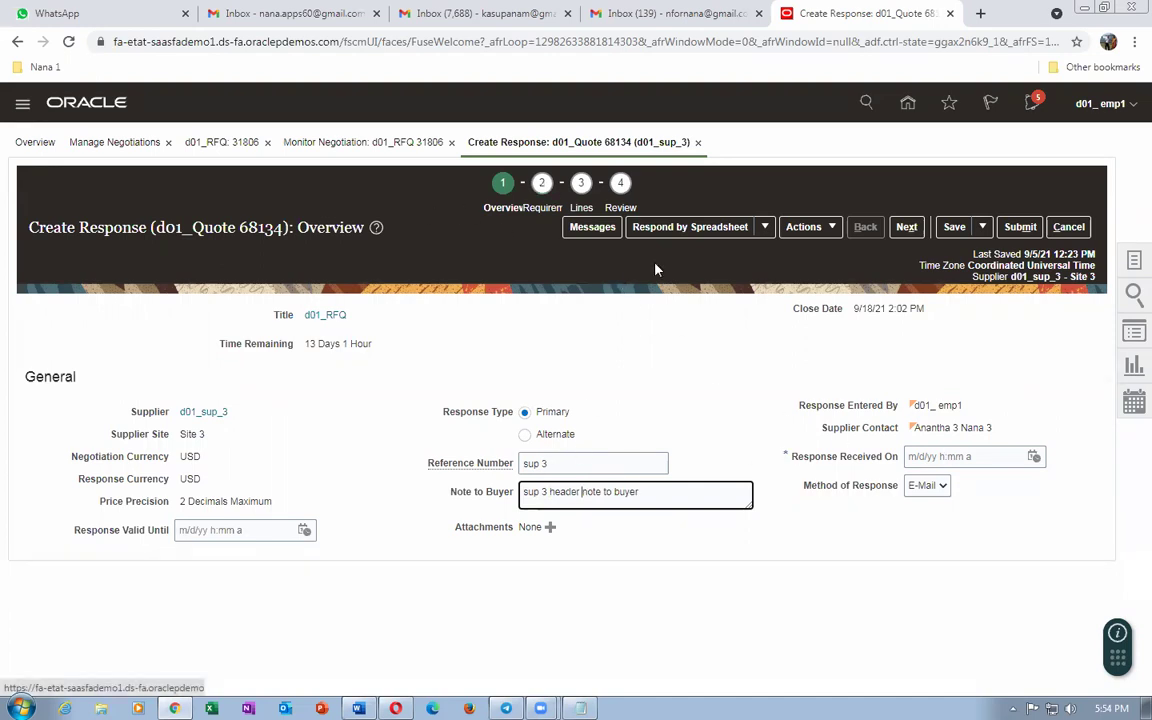
pyautogui.click(906, 226)
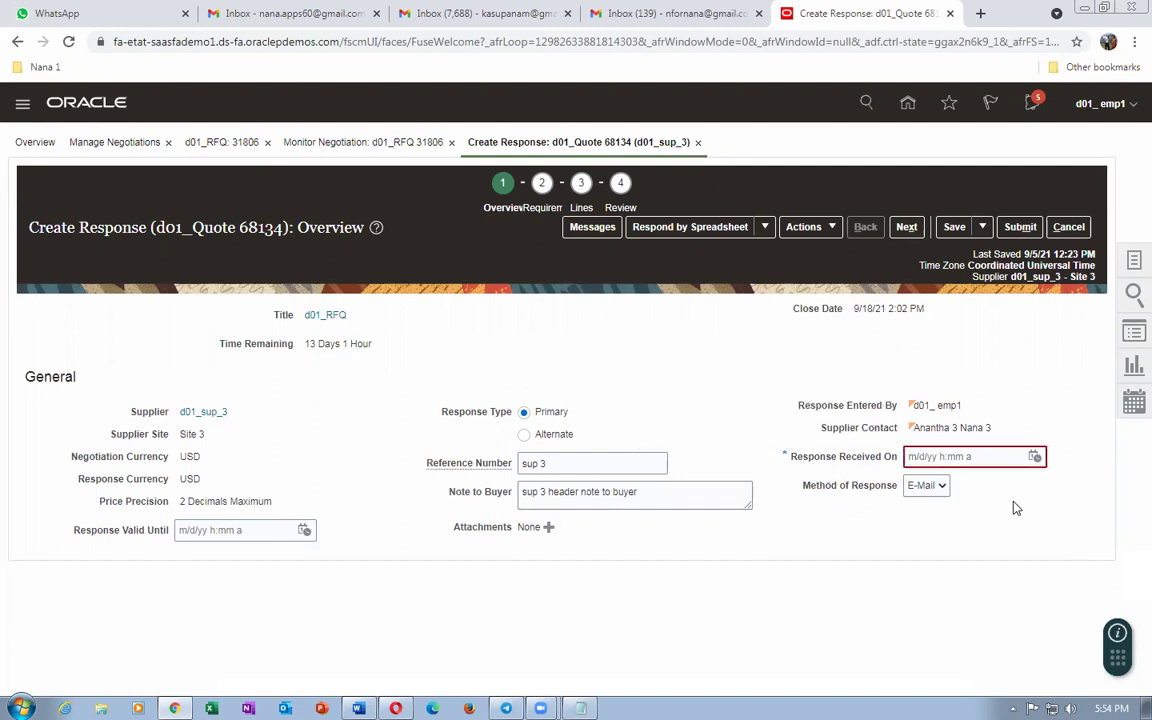
# Set Response Received On to 9/5/21 12:23 PM and Method of Response to E-Mail, then continue
pyautogui.click(1034, 457)
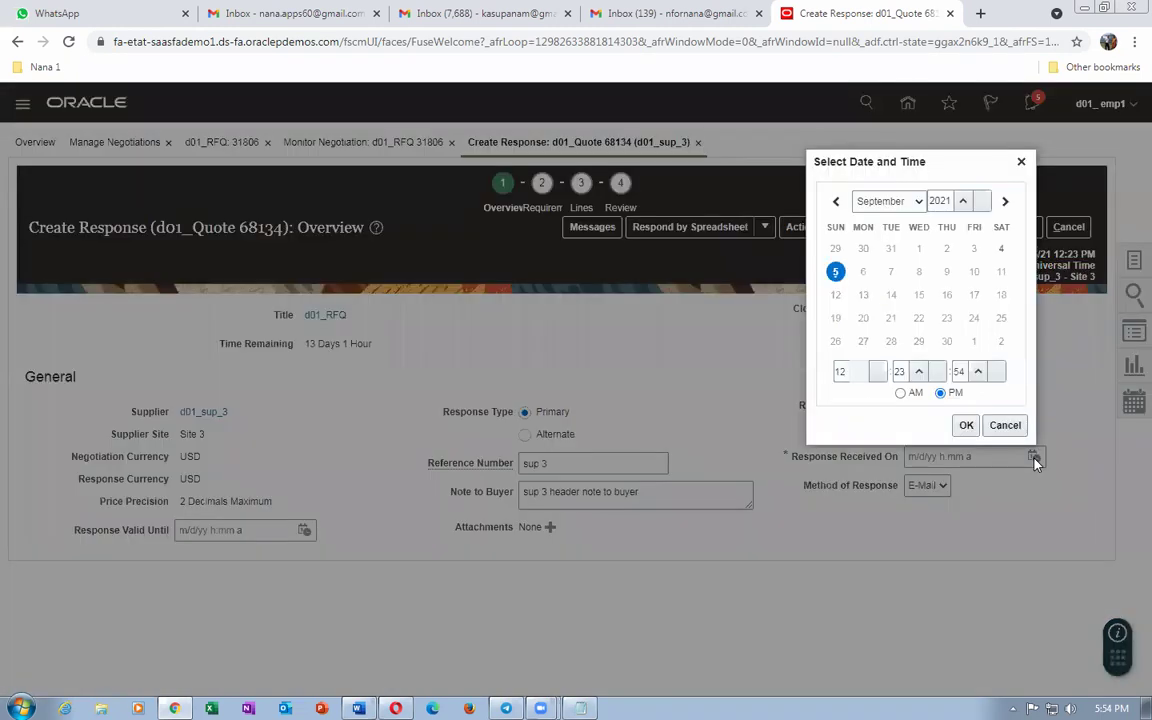
pyautogui.click(966, 427)
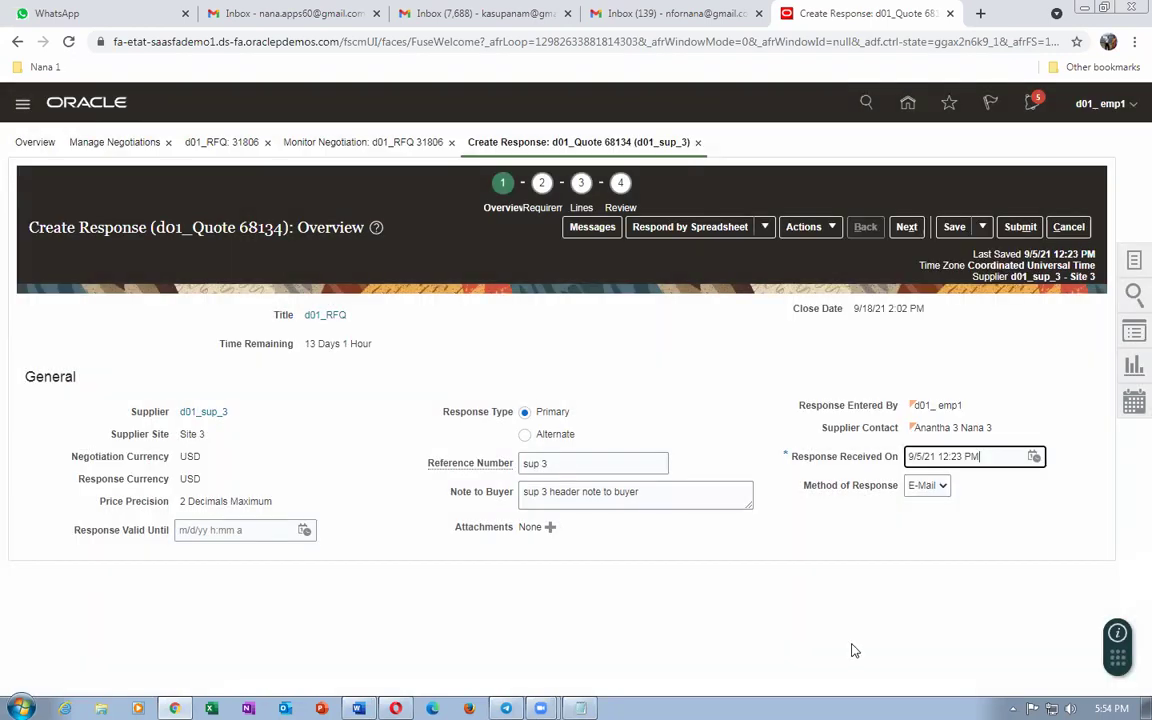
pyautogui.click(925, 486)
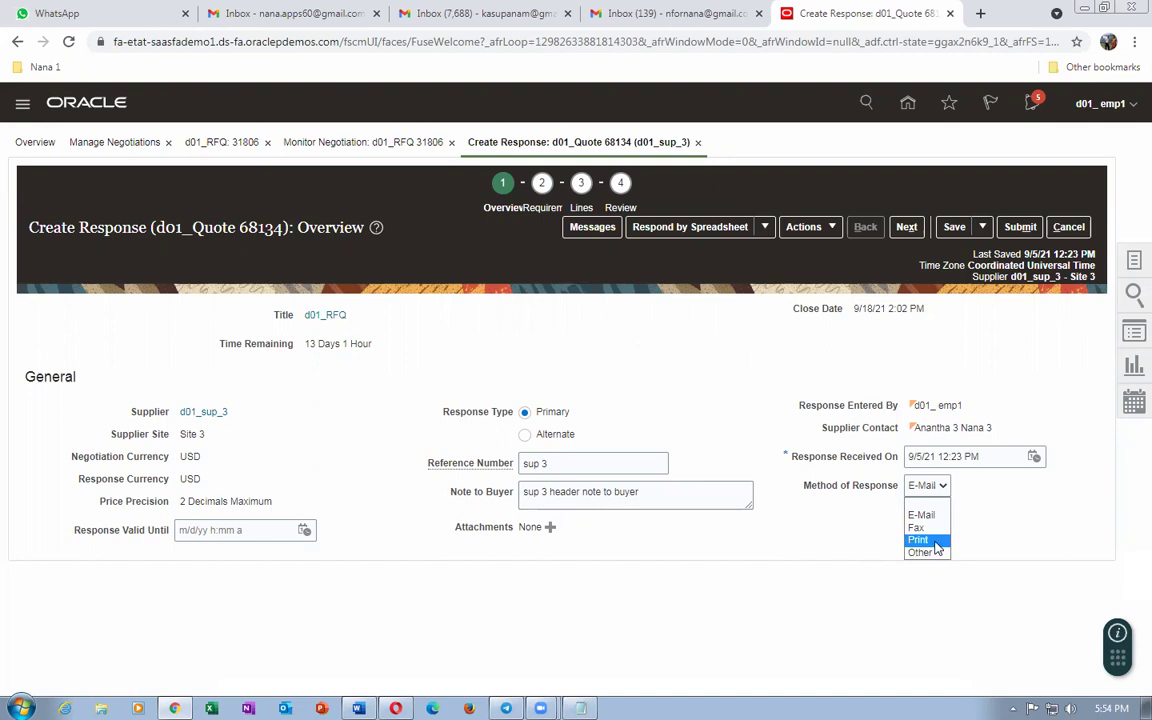
pyautogui.click(921, 514)
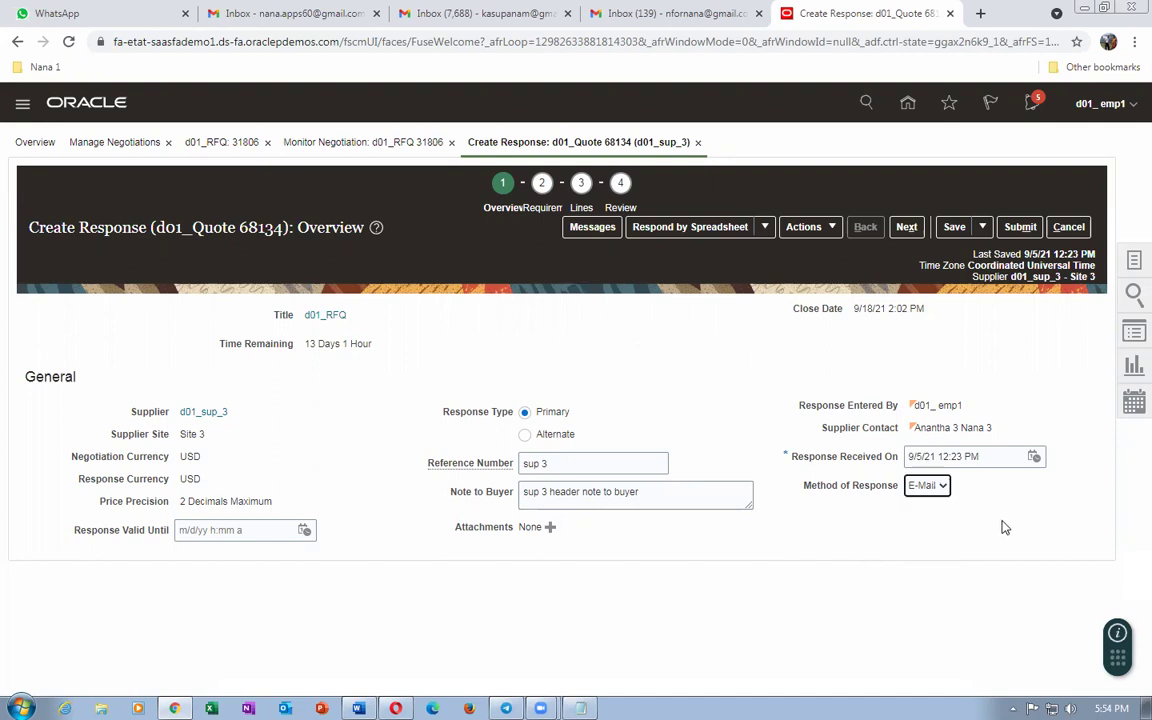
pyautogui.click(810, 535)
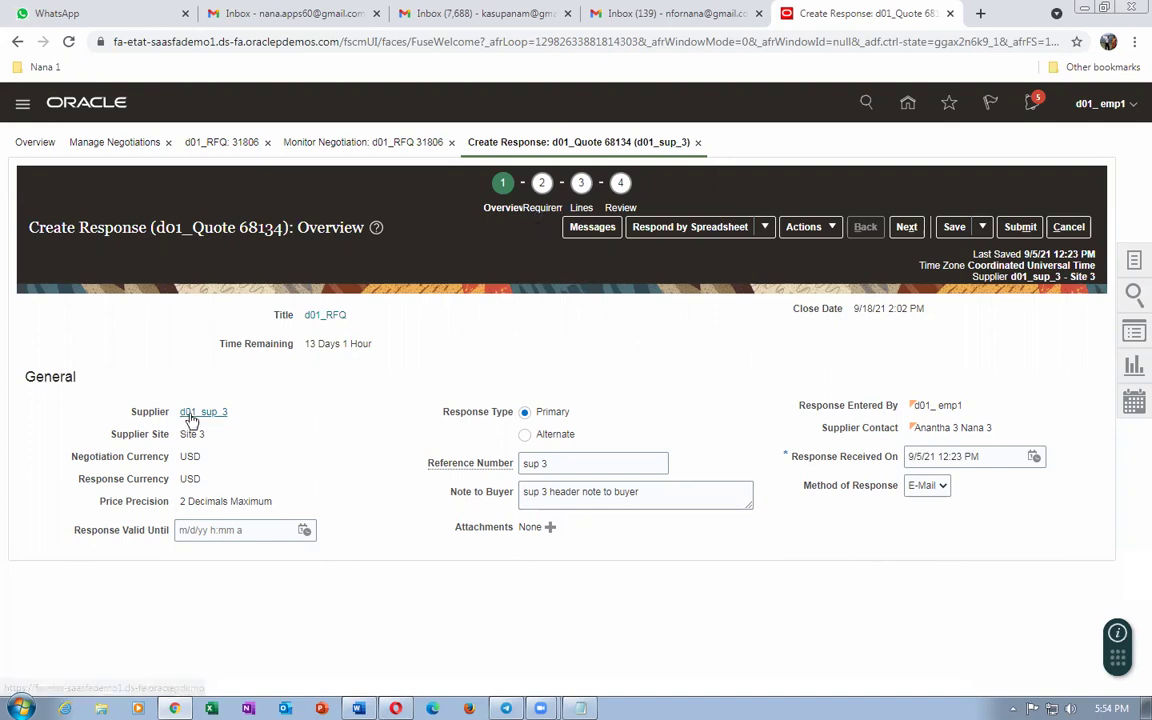
pyautogui.click(940, 232)
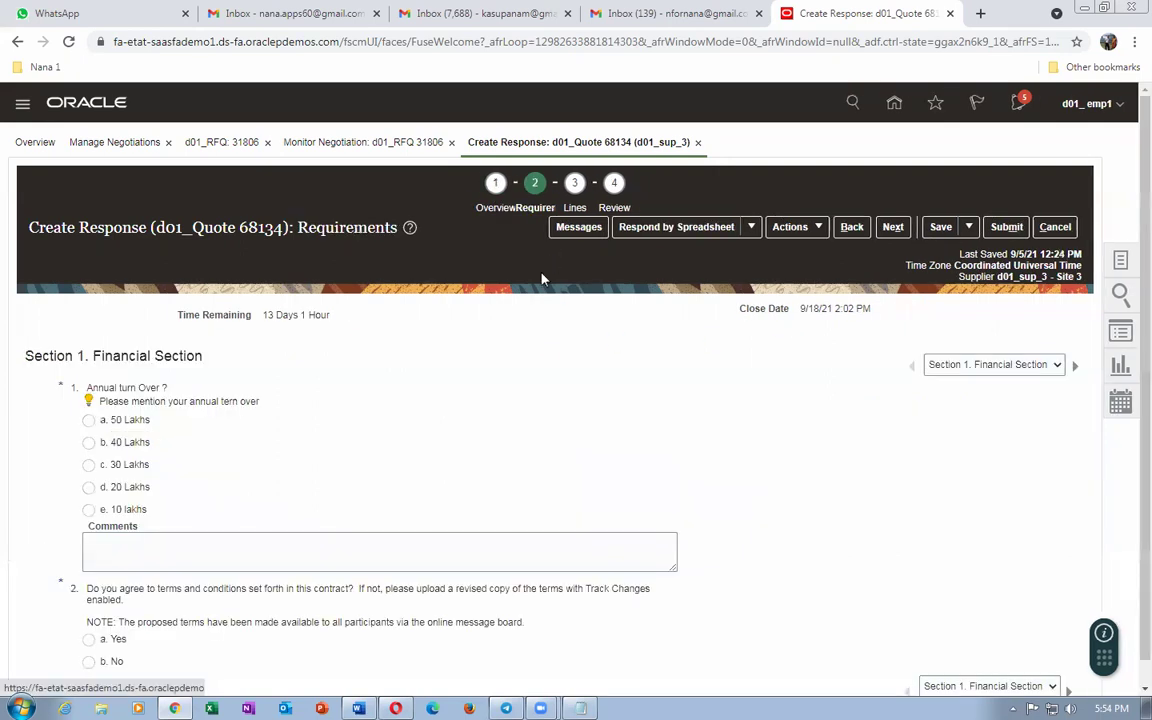
# In Section 1, answer 50 Lakhs annual turnover and agree to the terms and conditions
pyautogui.click(88, 420)
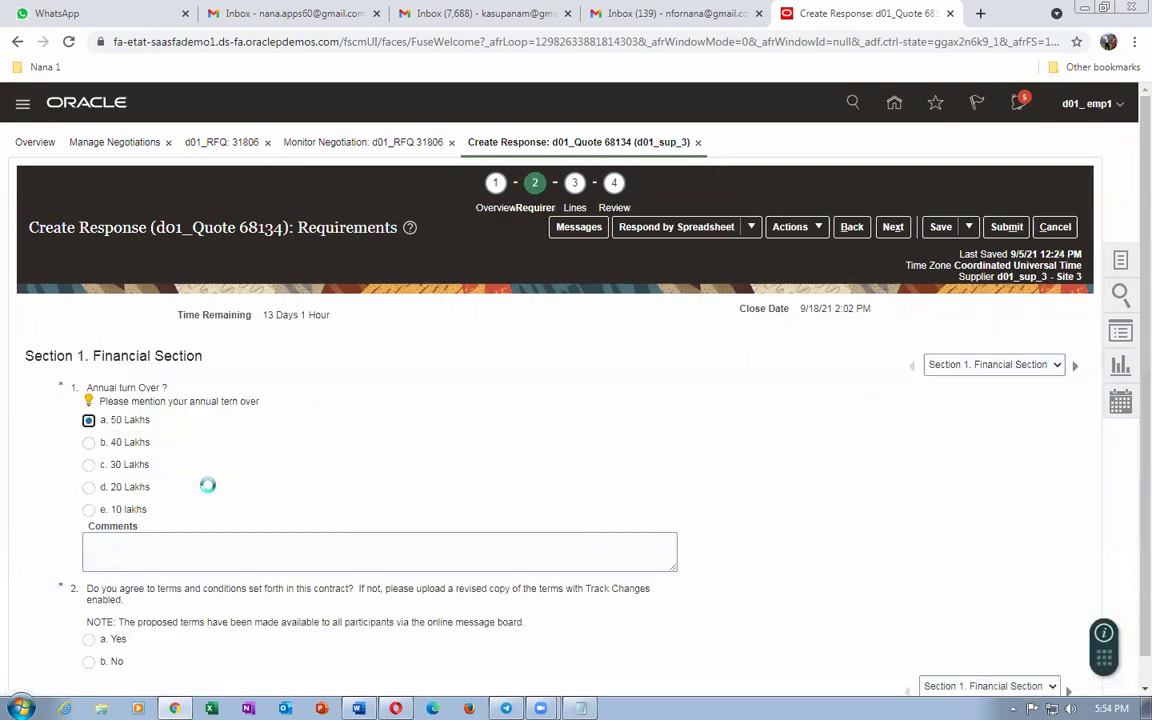
pyautogui.scroll(-1, 182, 470)
pyautogui.click(89, 611)
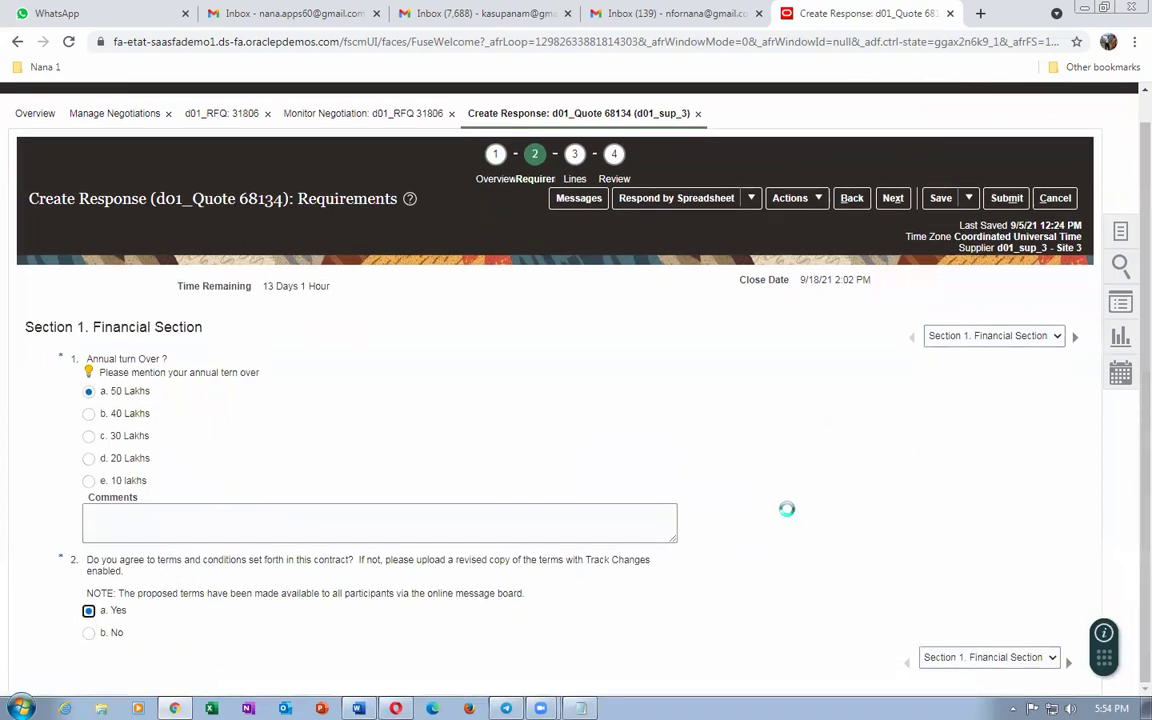
# In Section 2, tick Phone, Instant Message and Remote Desktop support channels and save
pyautogui.click(1020, 340)
pyautogui.click(1003, 366)
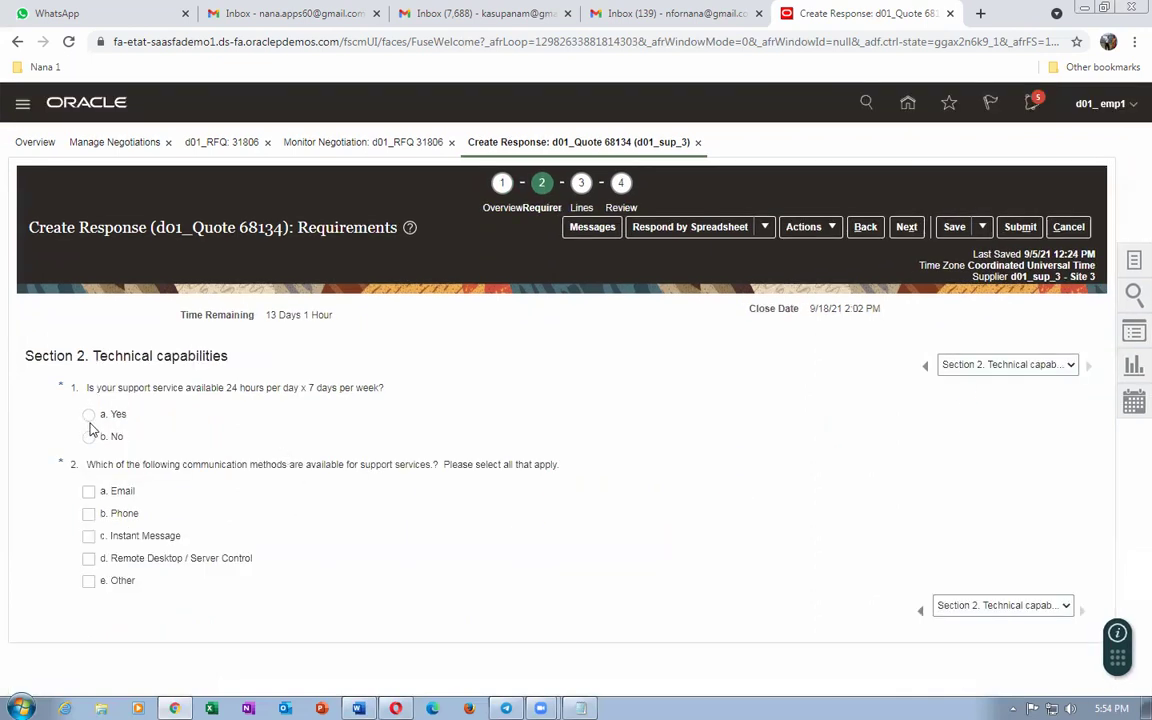
pyautogui.click(88, 513)
pyautogui.click(88, 537)
pyautogui.click(88, 559)
pyautogui.click(954, 227)
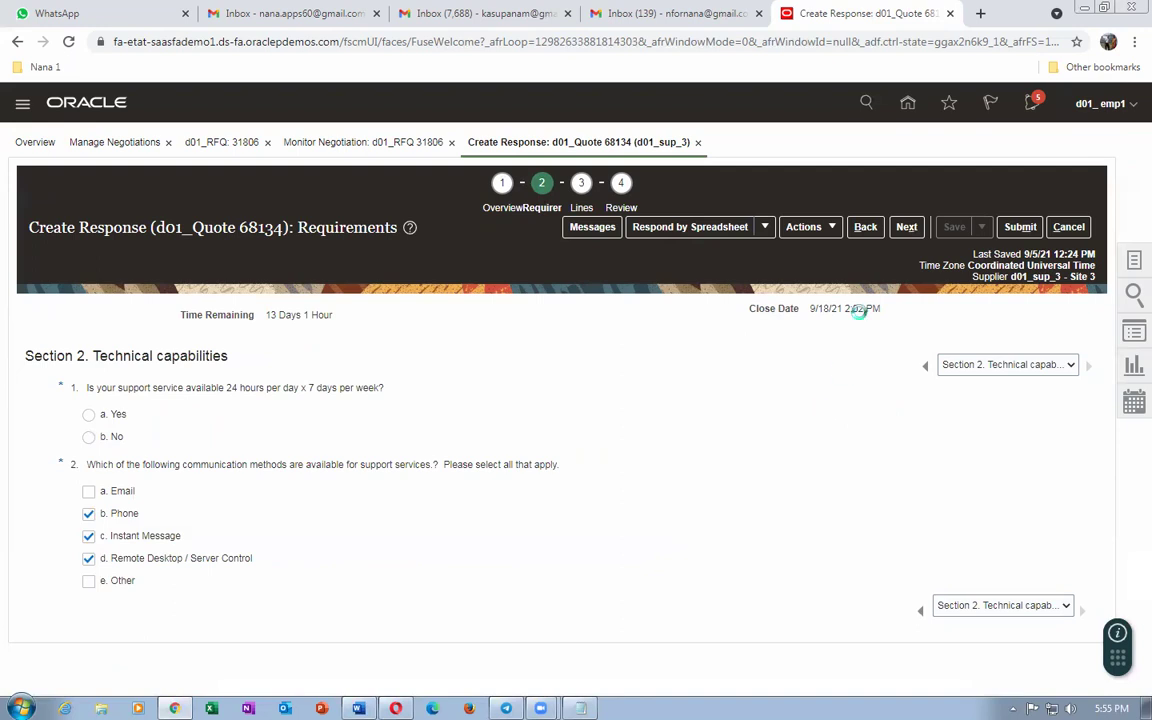
# Go back to Requirements to answer Yes to 24x7 support, then proceed to Lines
pyautogui.click(906, 226)
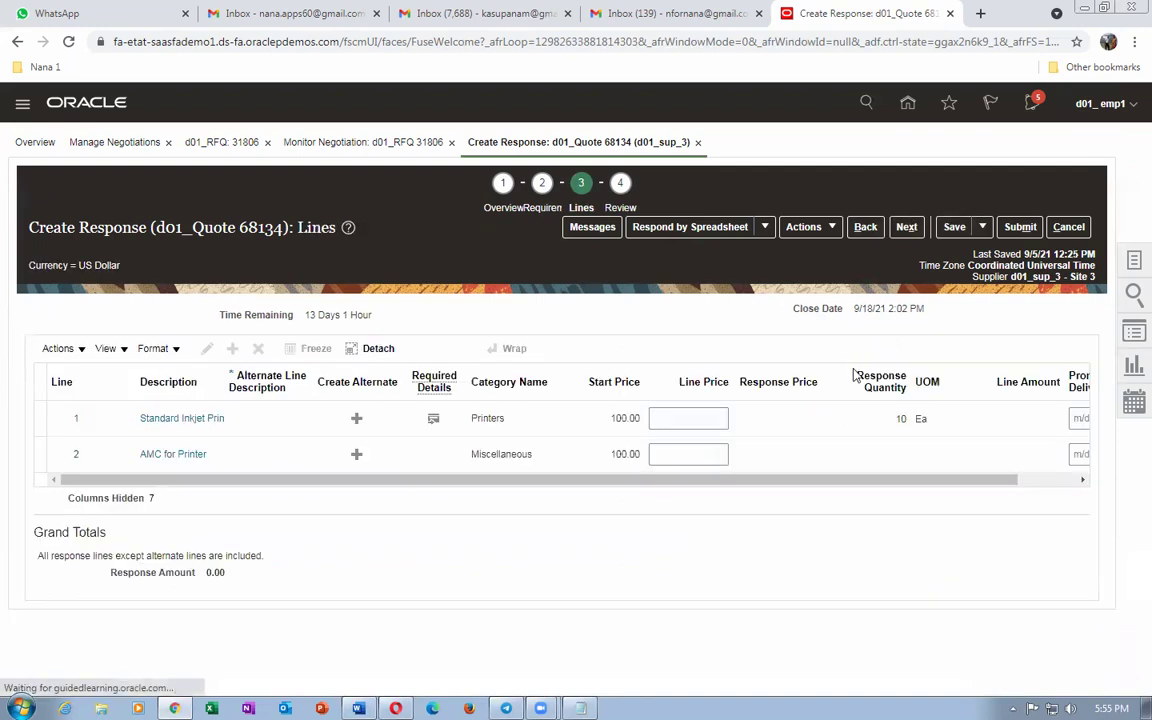
pyautogui.click(906, 226)
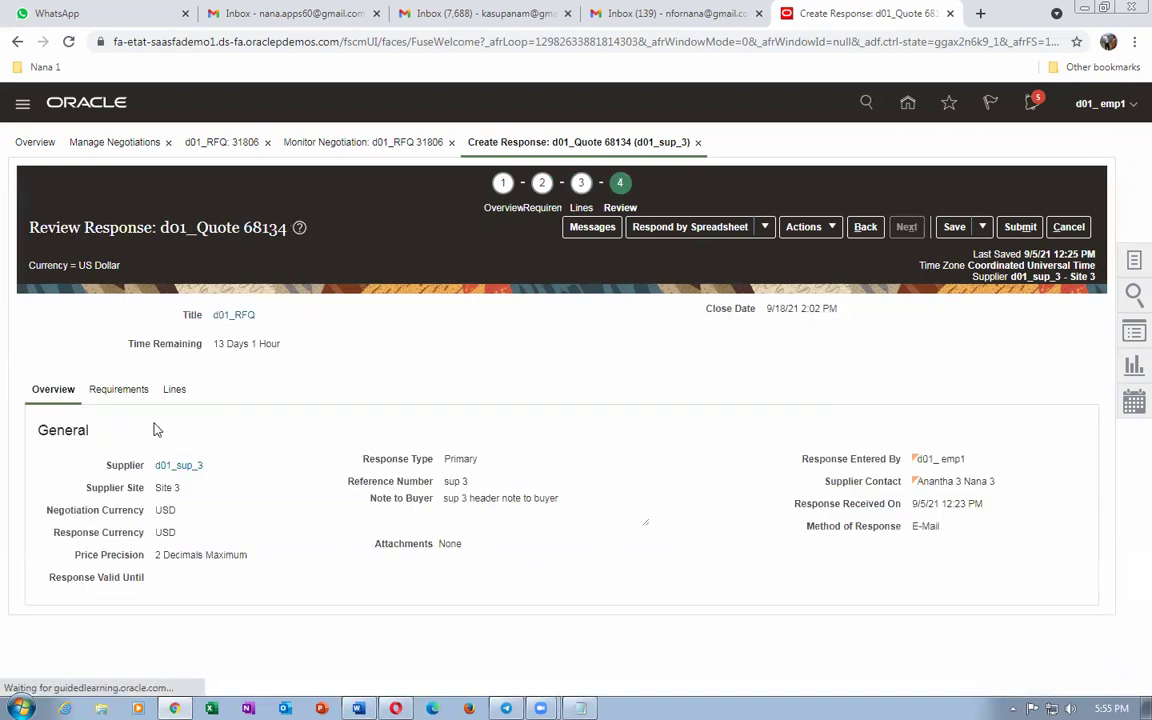
pyautogui.click(537, 205)
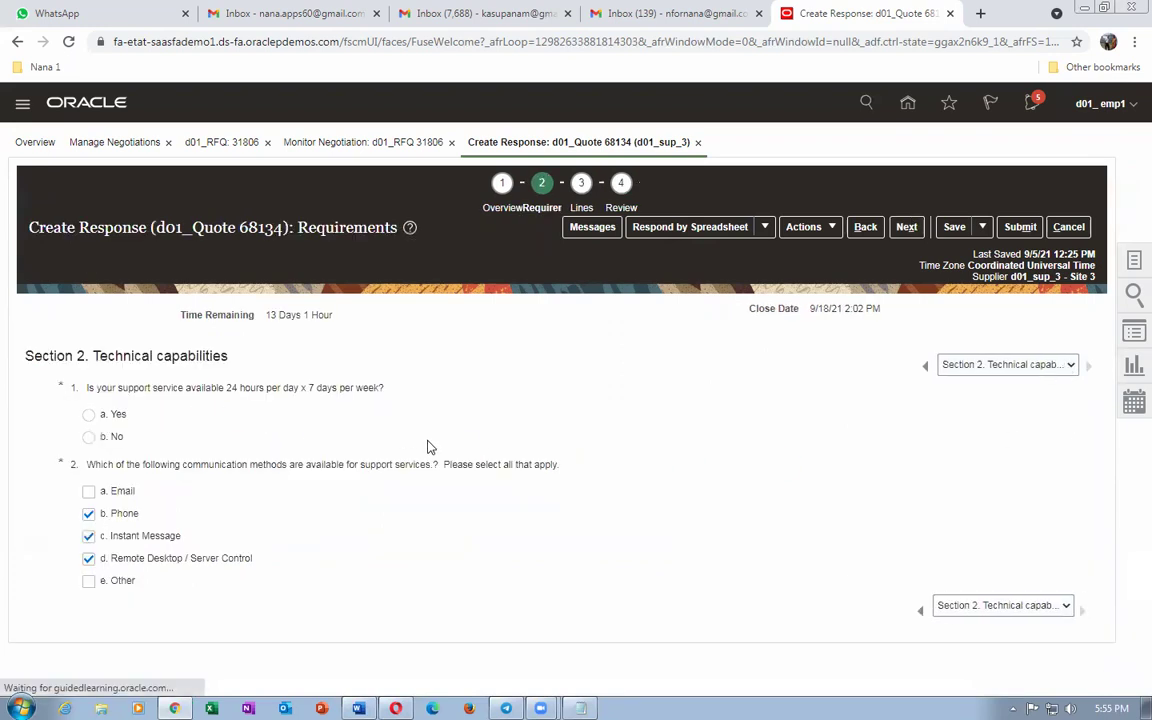
pyautogui.click(88, 416)
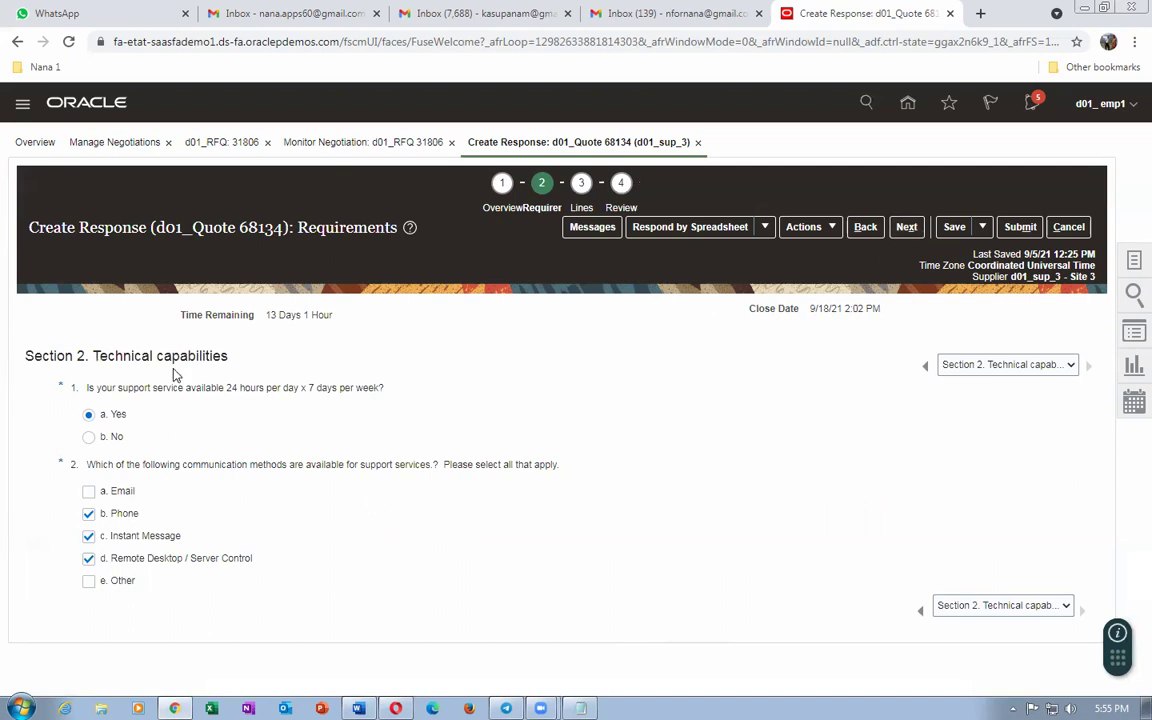
pyautogui.click(905, 228)
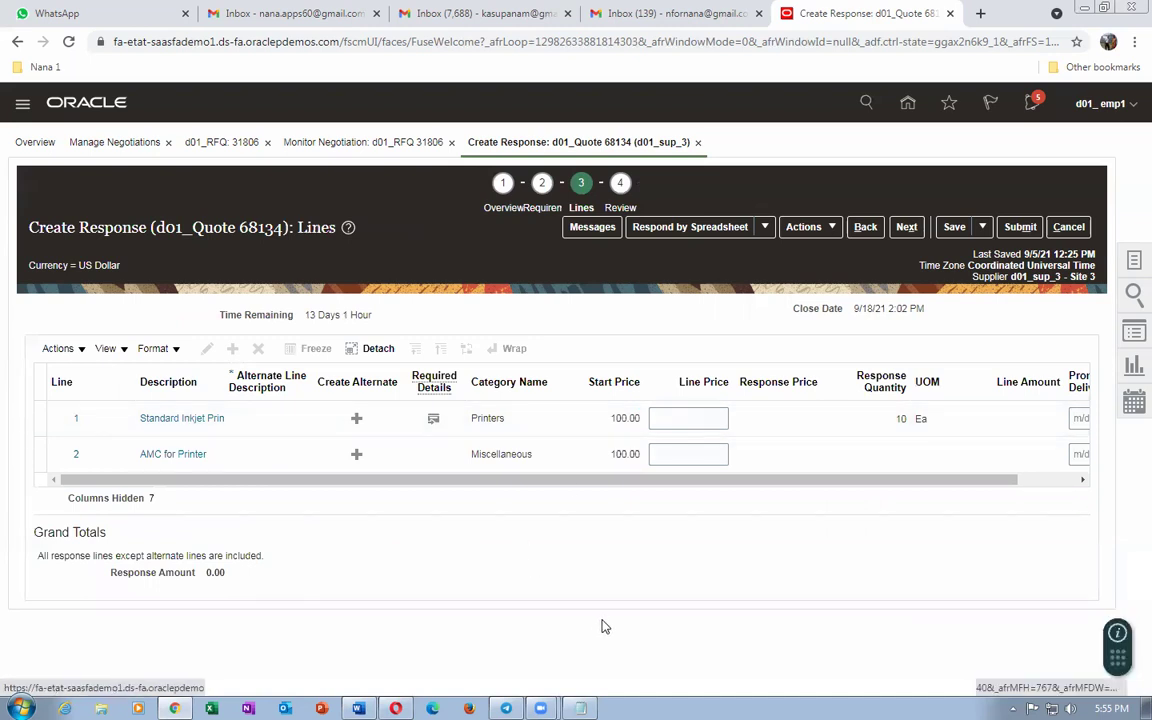
# Price the inkjet printer and AMC for Printer lines at 80 each (880.00 total) and open line 1
pyautogui.click(672, 418)
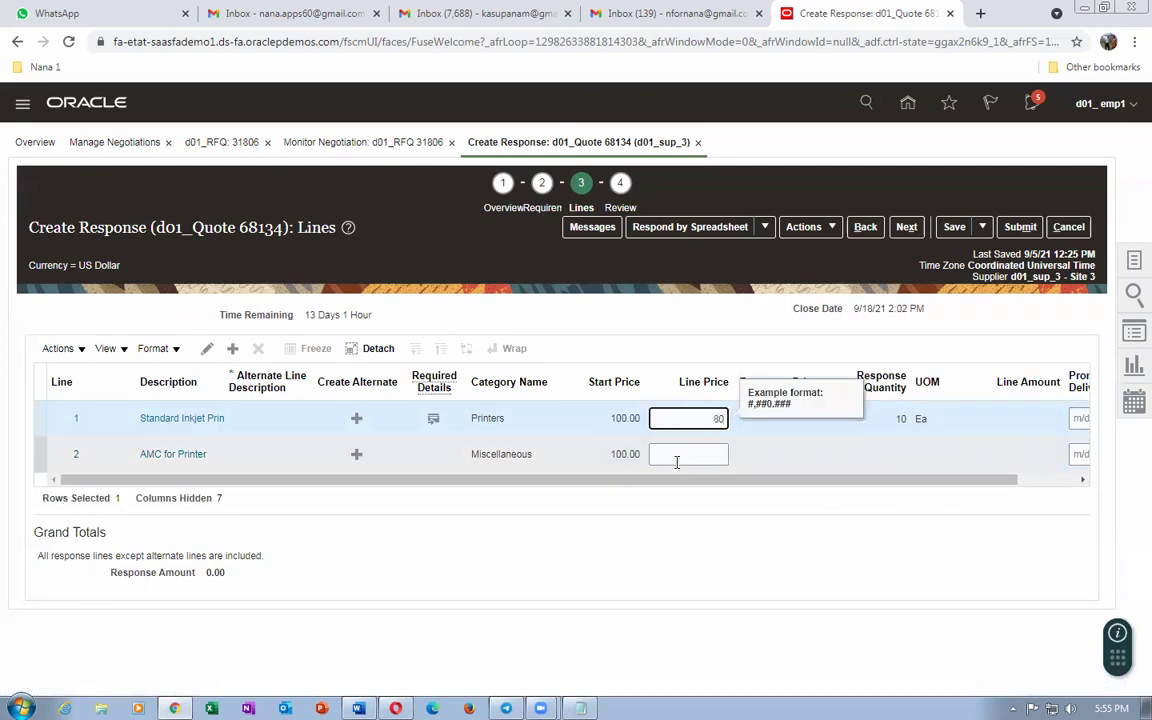
pyautogui.click(677, 457)
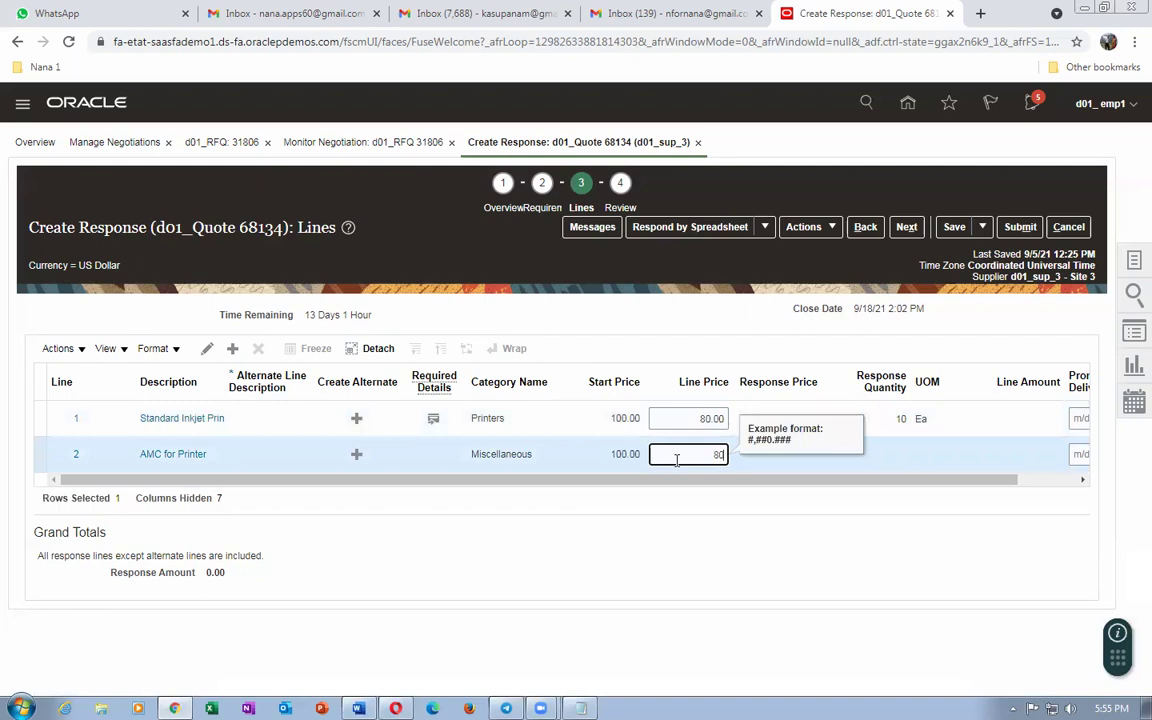
pyautogui.write('80')
pyautogui.click(590, 516)
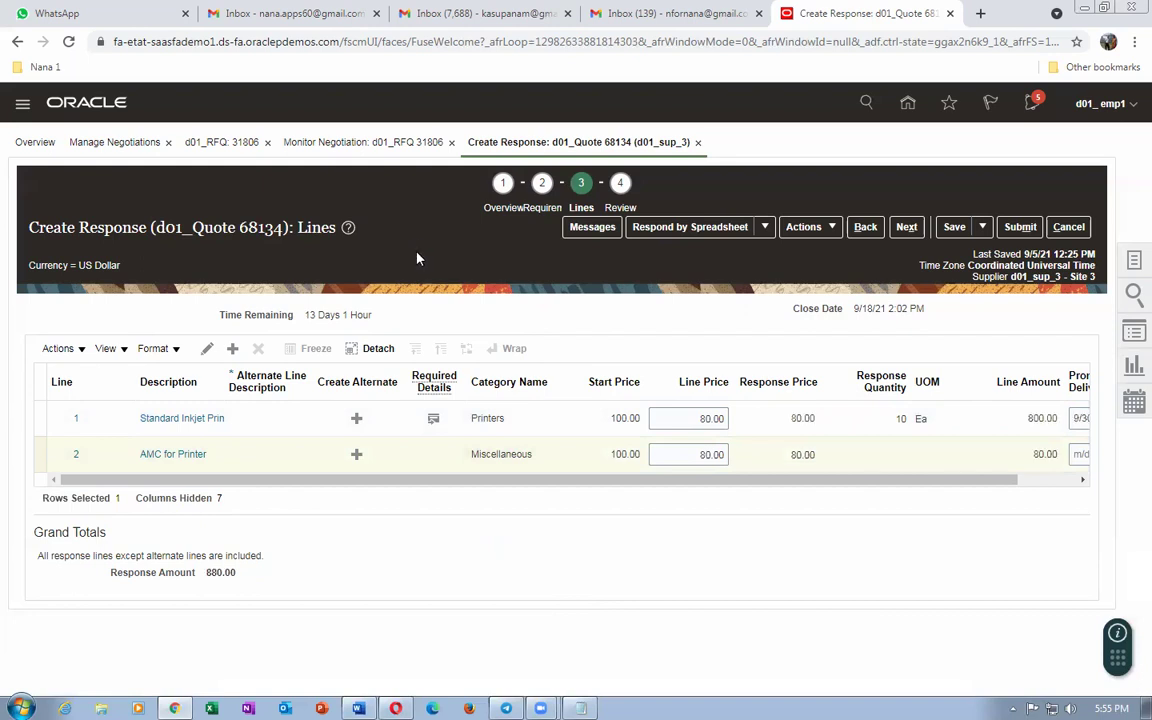
pyautogui.click(40, 417)
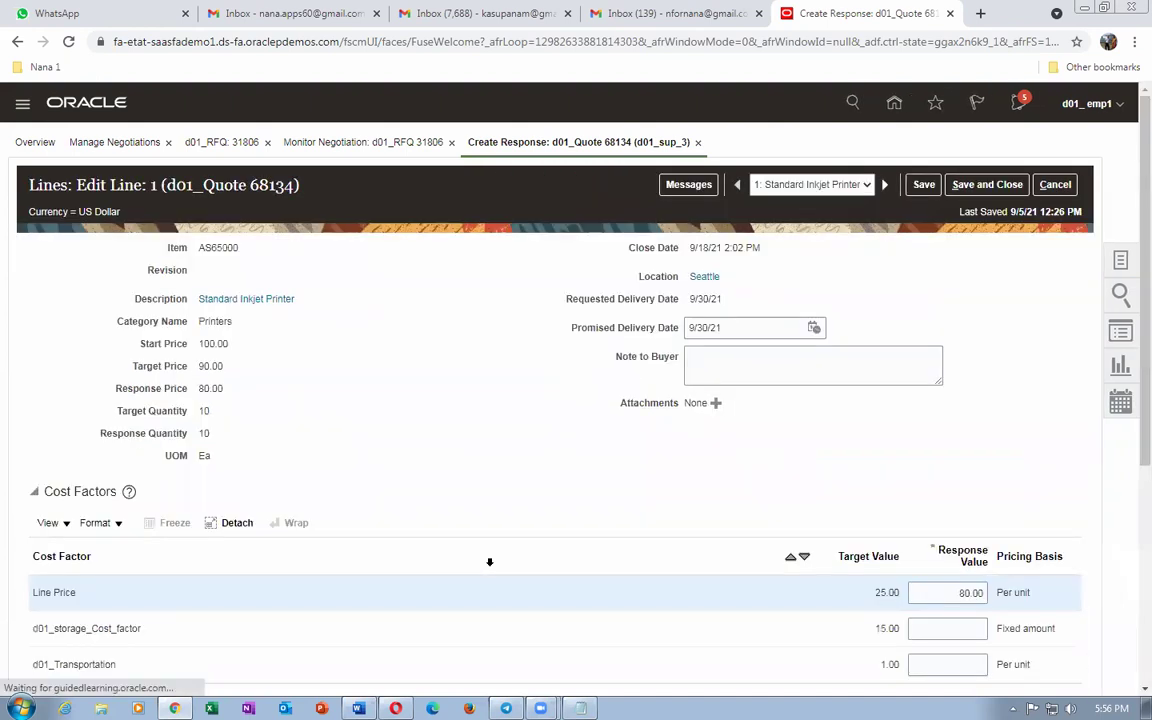
# Enter 1 as the monitor resolution and years of warranty attribute responses on line 1
pyautogui.scroll(-2, 489, 561)
pyautogui.scroll(-2, 489, 561)
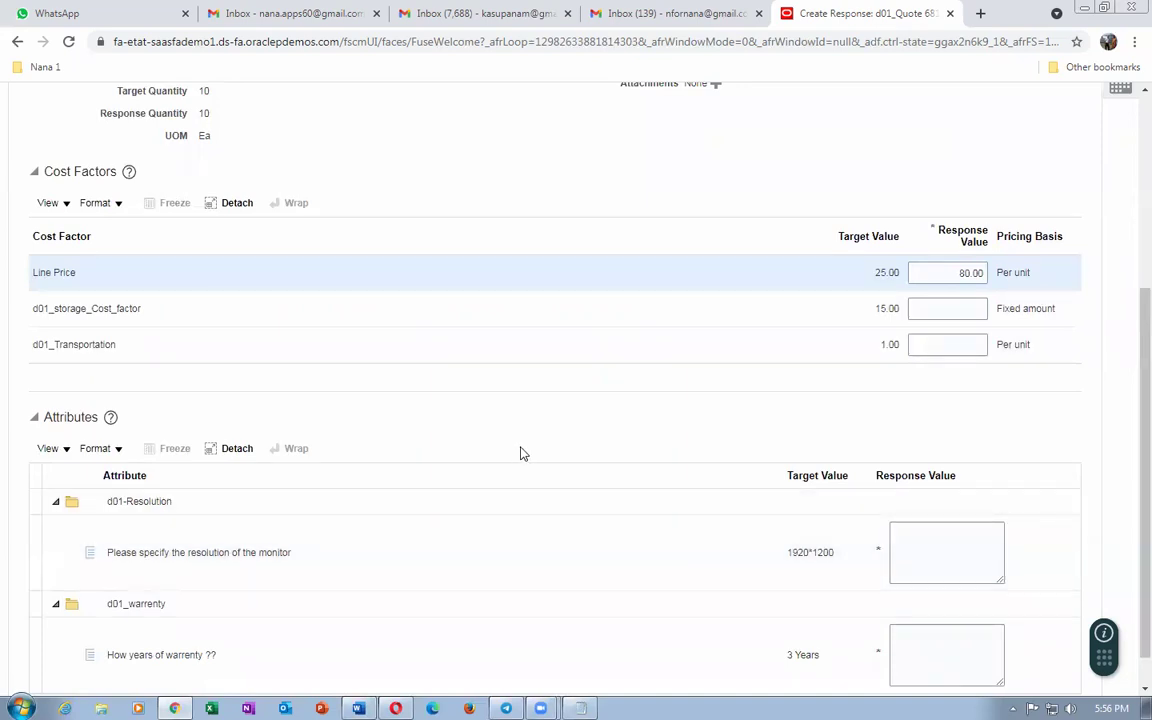
pyautogui.scroll(-1, 519, 456)
pyautogui.click(965, 523)
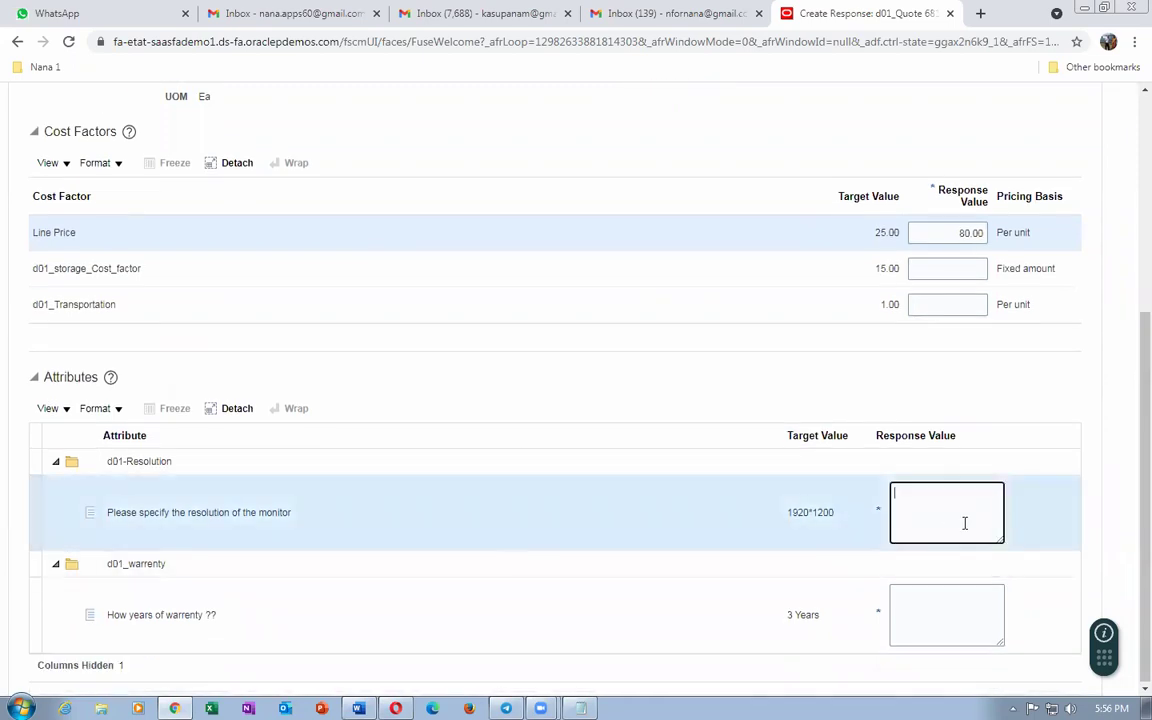
pyautogui.write('1')
pyautogui.click(941, 609)
pyautogui.write('1')
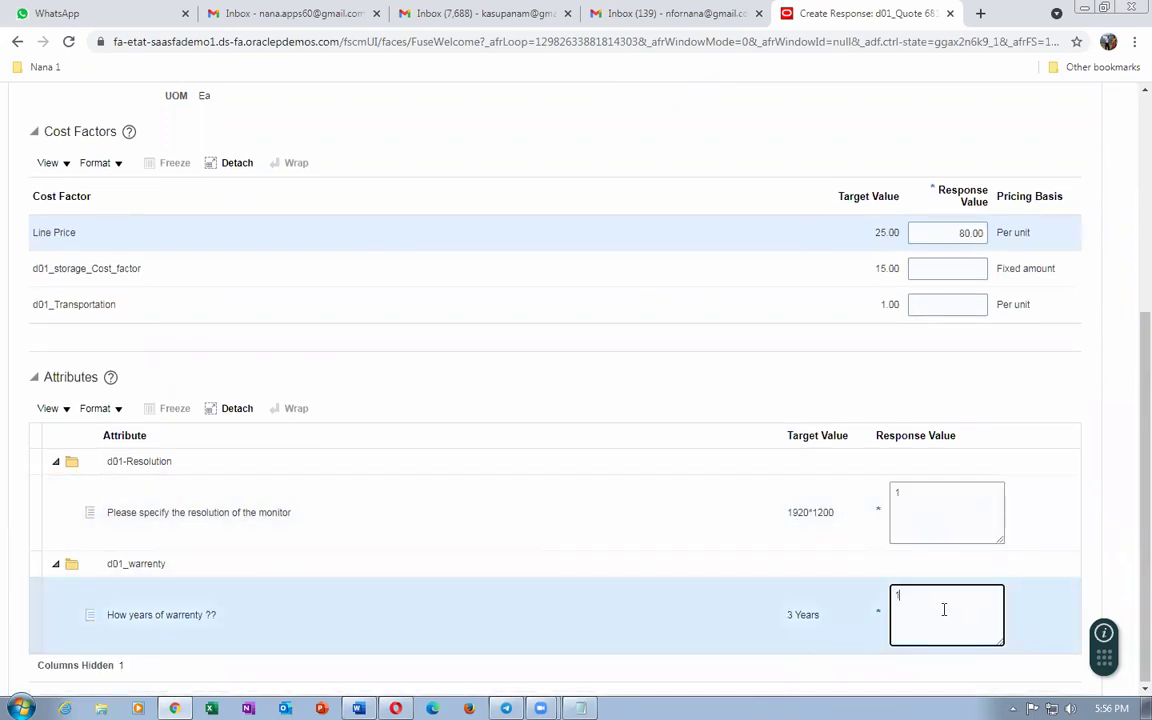
# Set line 1's storage cost factor to 15 and transportation to 1, then save and close
pyautogui.click(951, 268)
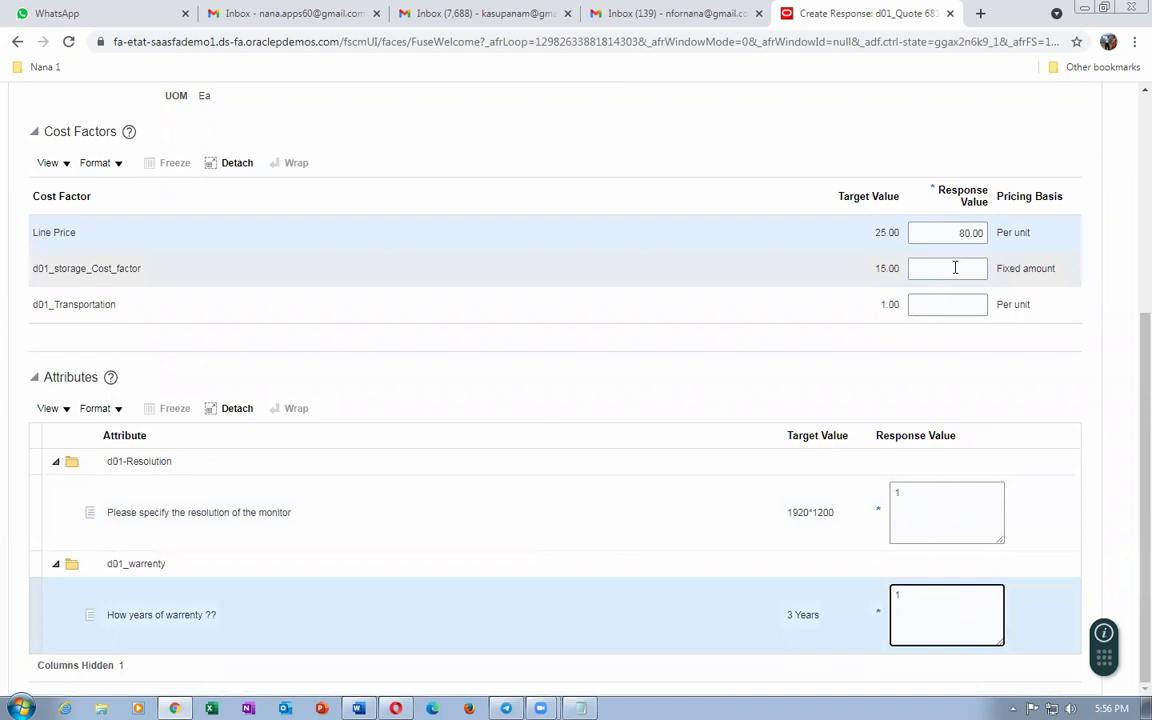
pyautogui.write('15')
pyautogui.click(945, 305)
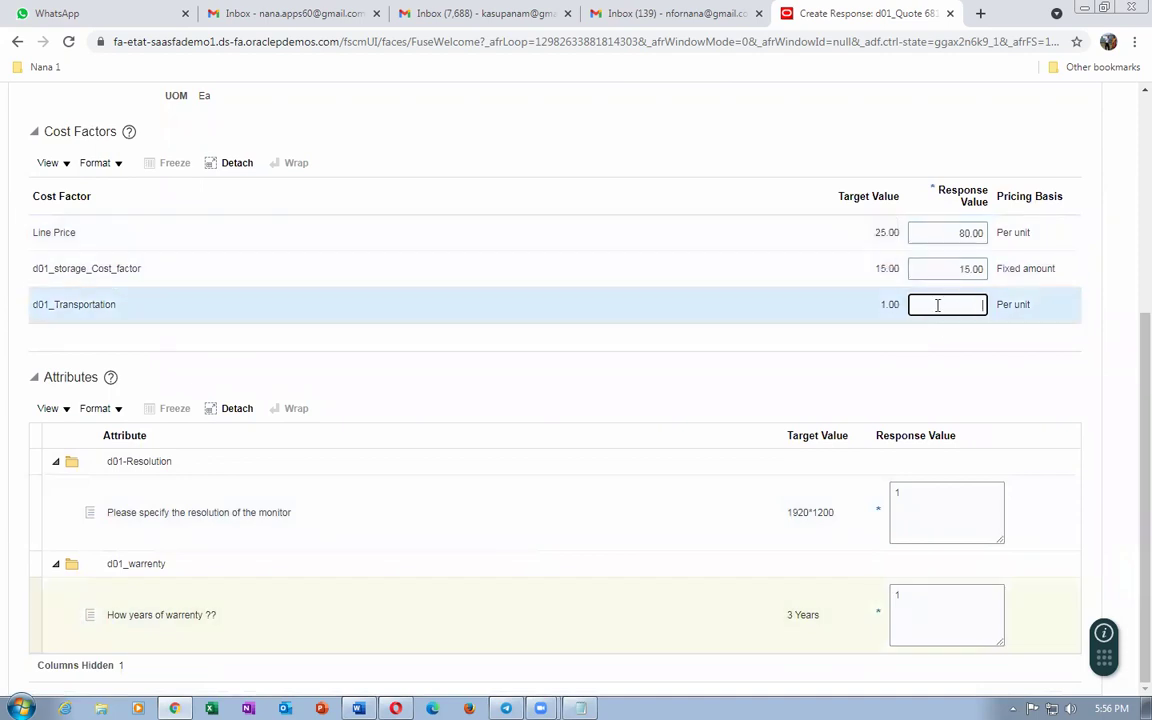
pyautogui.click(480, 340)
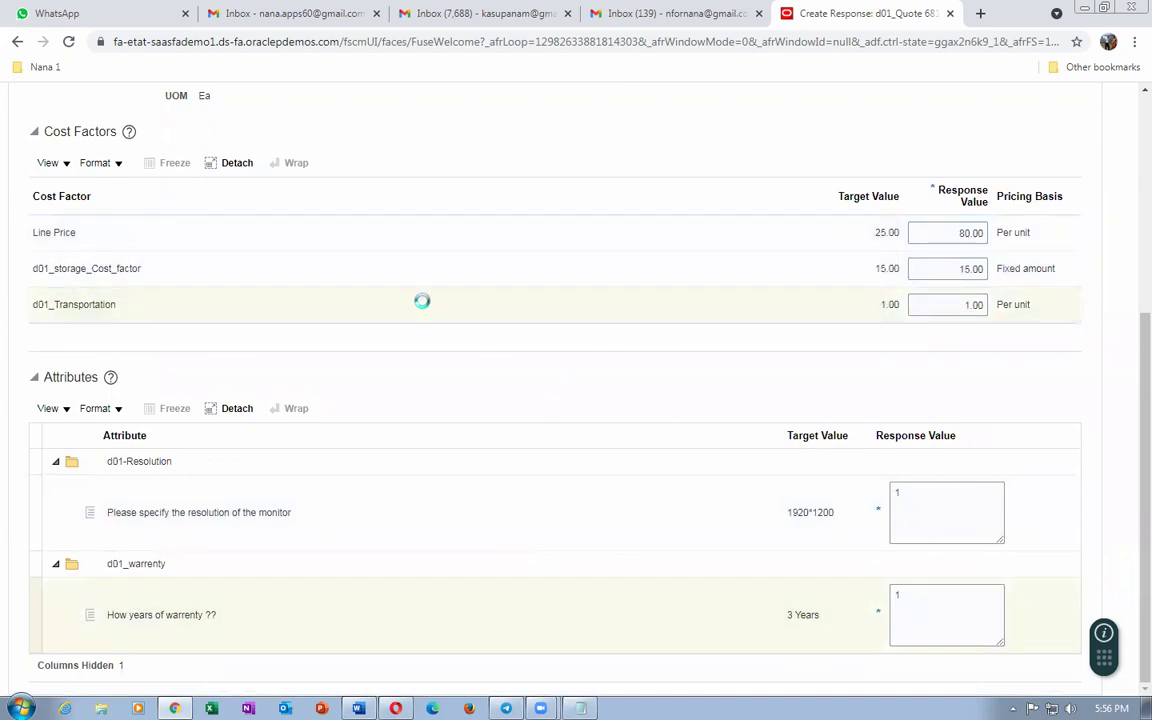
pyautogui.scroll(4, 442, 355)
pyautogui.click(987, 184)
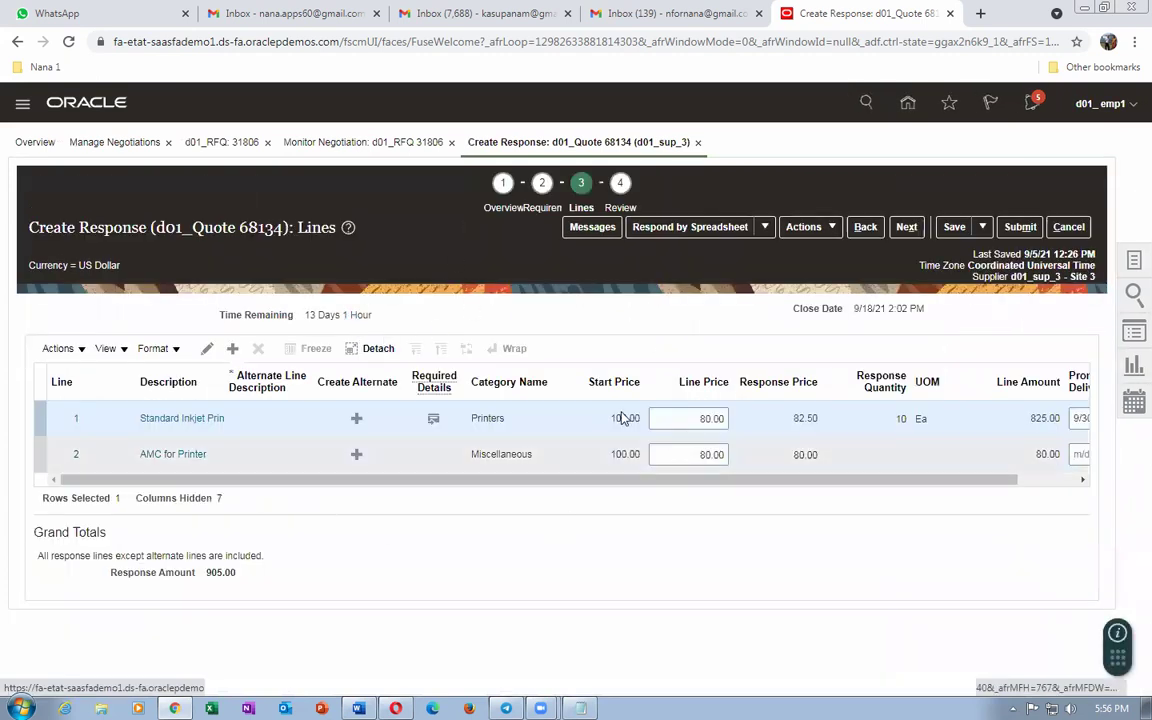
# Move to the Review step and submit response 68134 for d01_sup_3
pyautogui.click(905, 228)
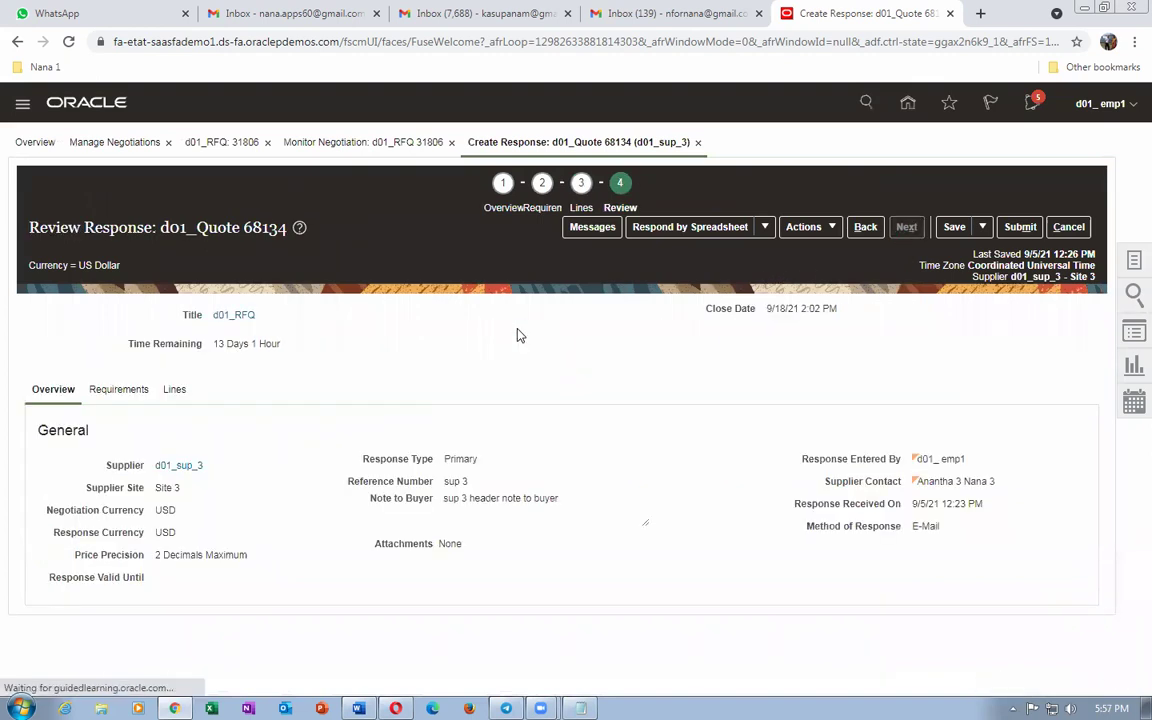
pyautogui.click(1021, 228)
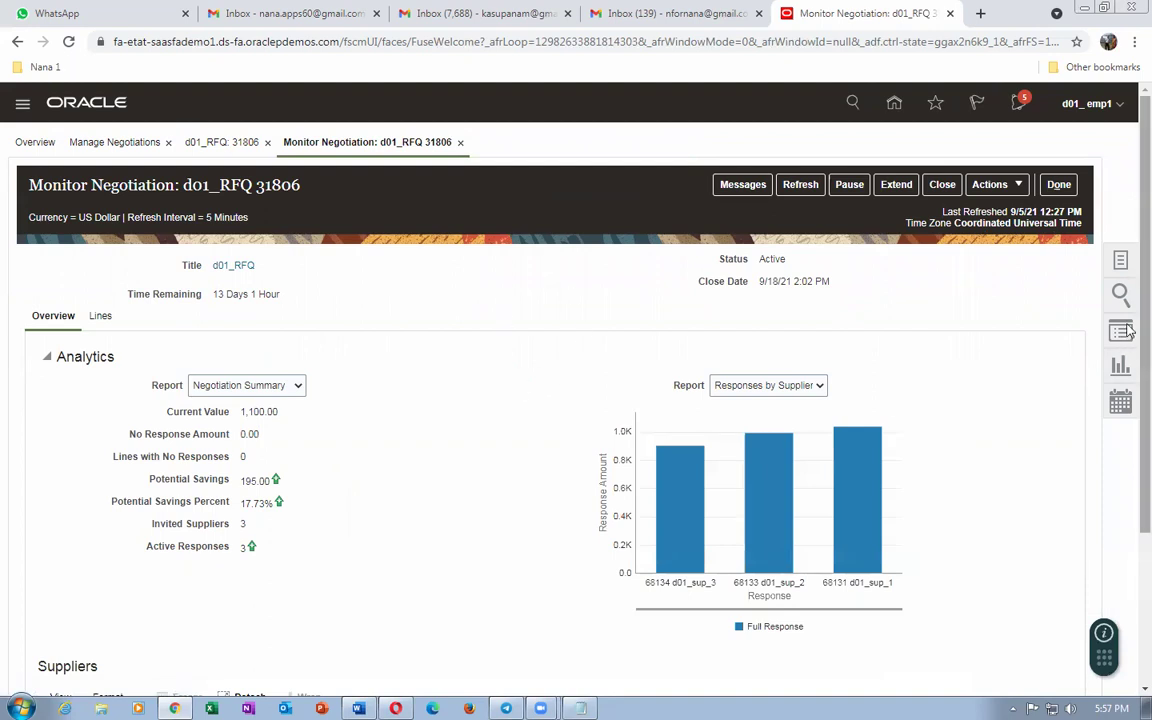
pyautogui.scroll(-3, 1127, 333)
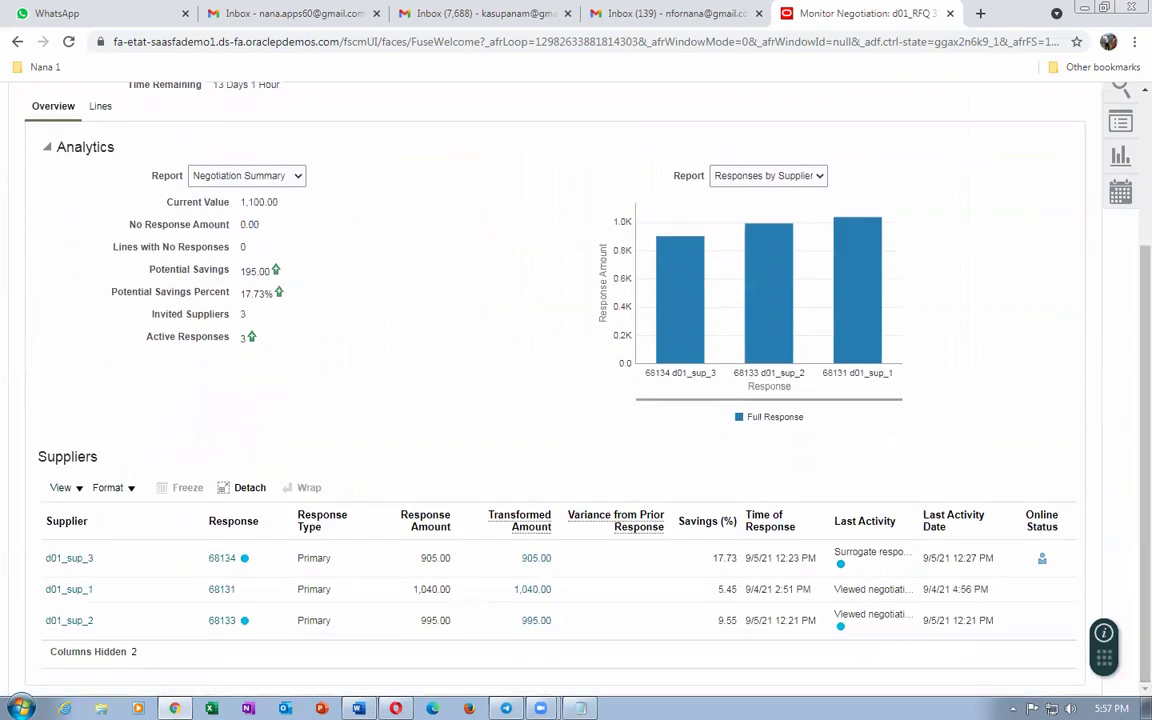
# Add the line 'sup 3 Response 68134' to the Sourcing notes and return to the browser
pyautogui.moveTo(245, 564)
pyautogui.click(580, 708)
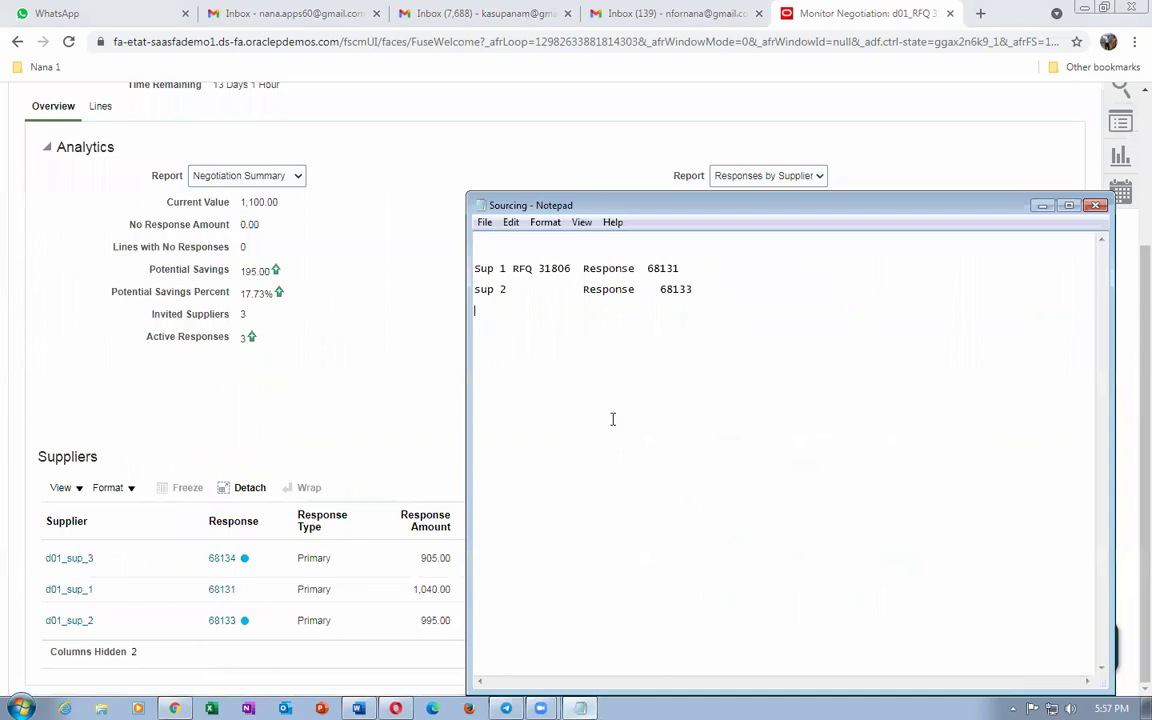
pyautogui.write('su')
pyautogui.write('p 3   Response  68134')
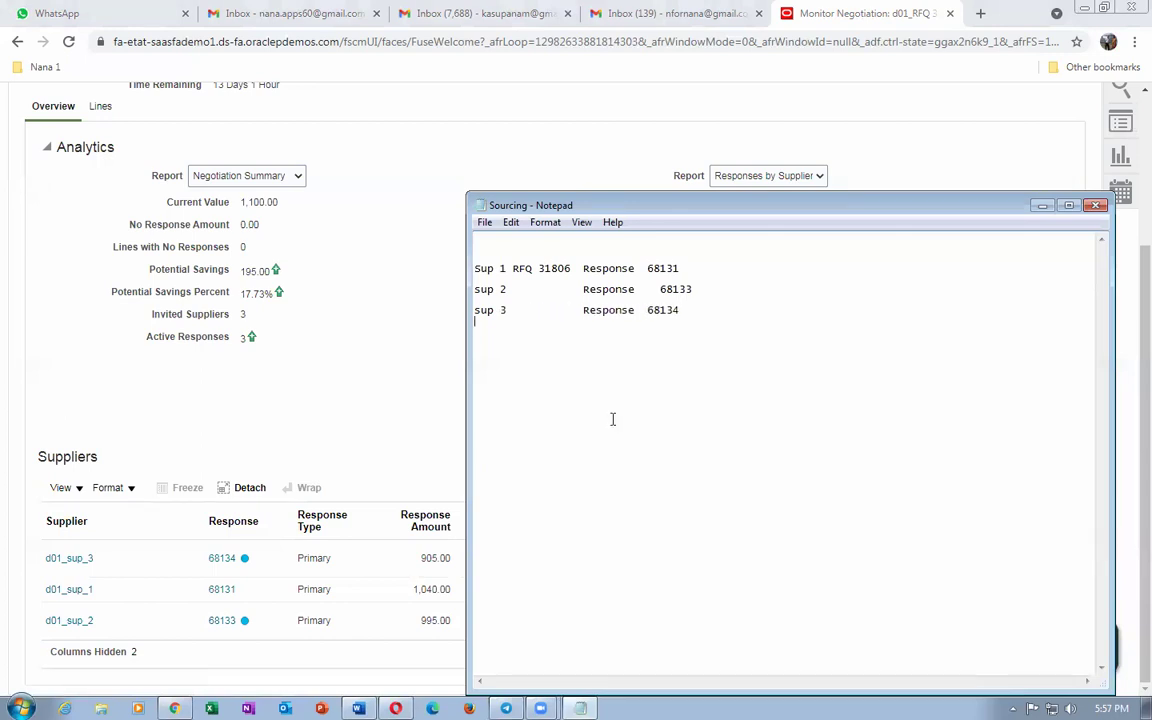
pyautogui.hotkey('alt', 'Tab')
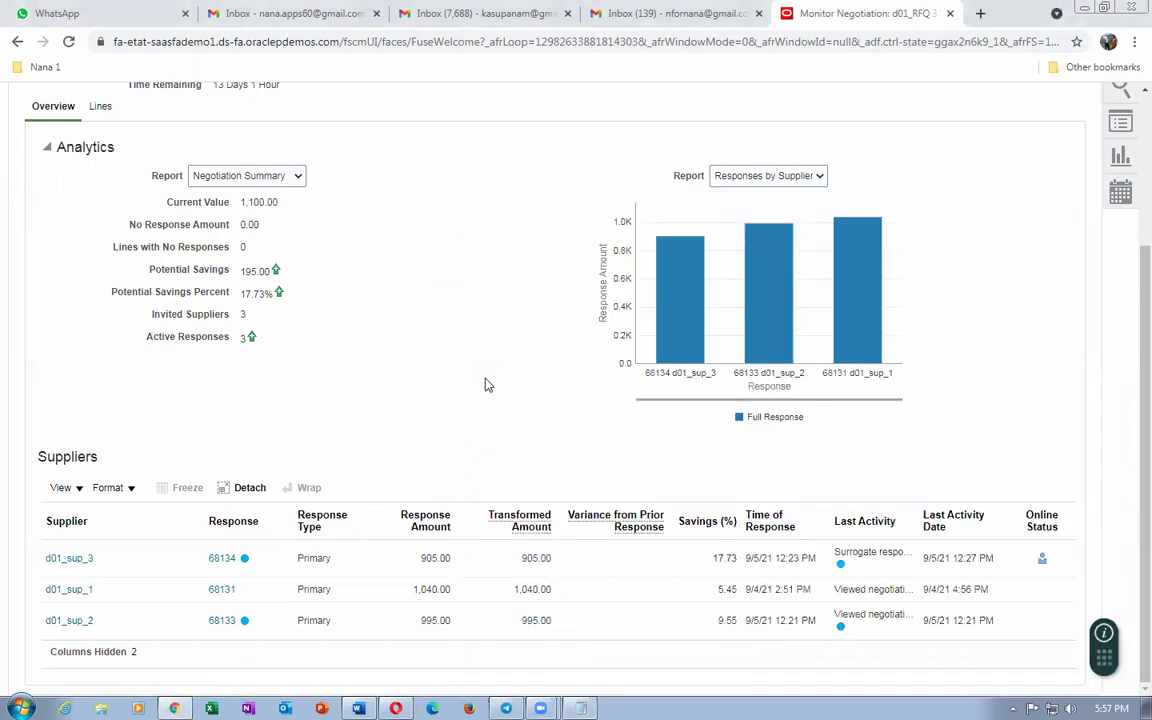
# Switch the second analytics report back to Negotiation Summary, showing 195.00 savings (17.73%)
pyautogui.moveTo(763, 268)
pyautogui.moveTo(670, 250)
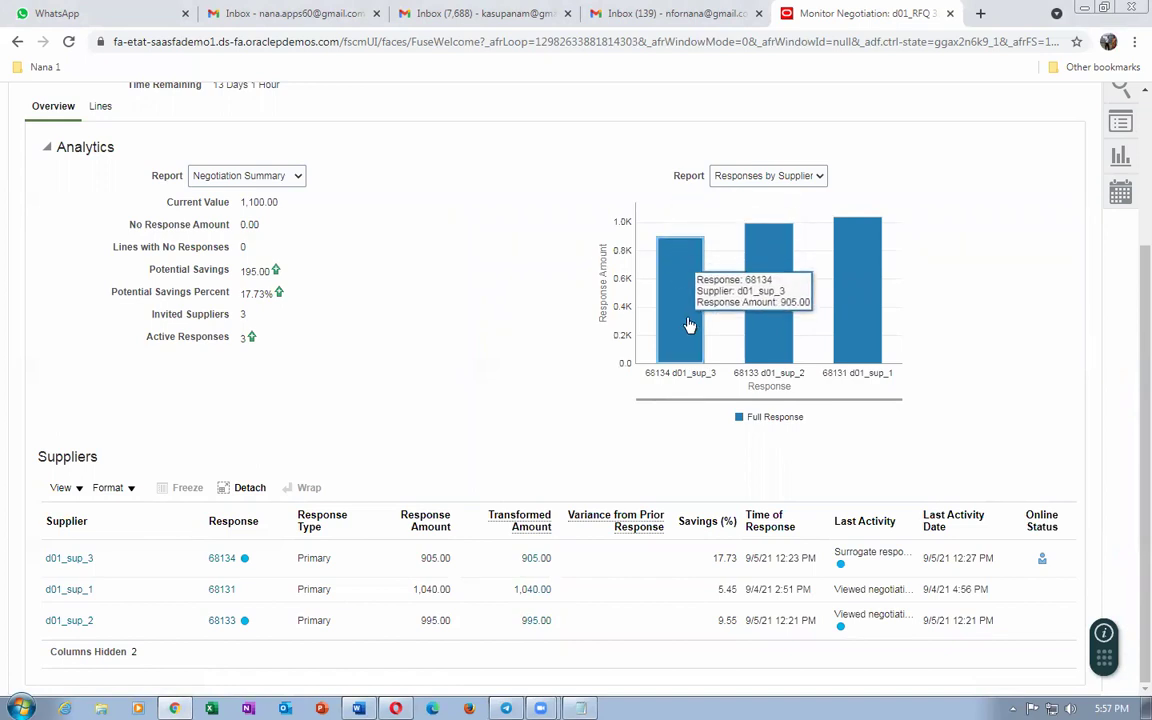
pyautogui.moveTo(845, 318)
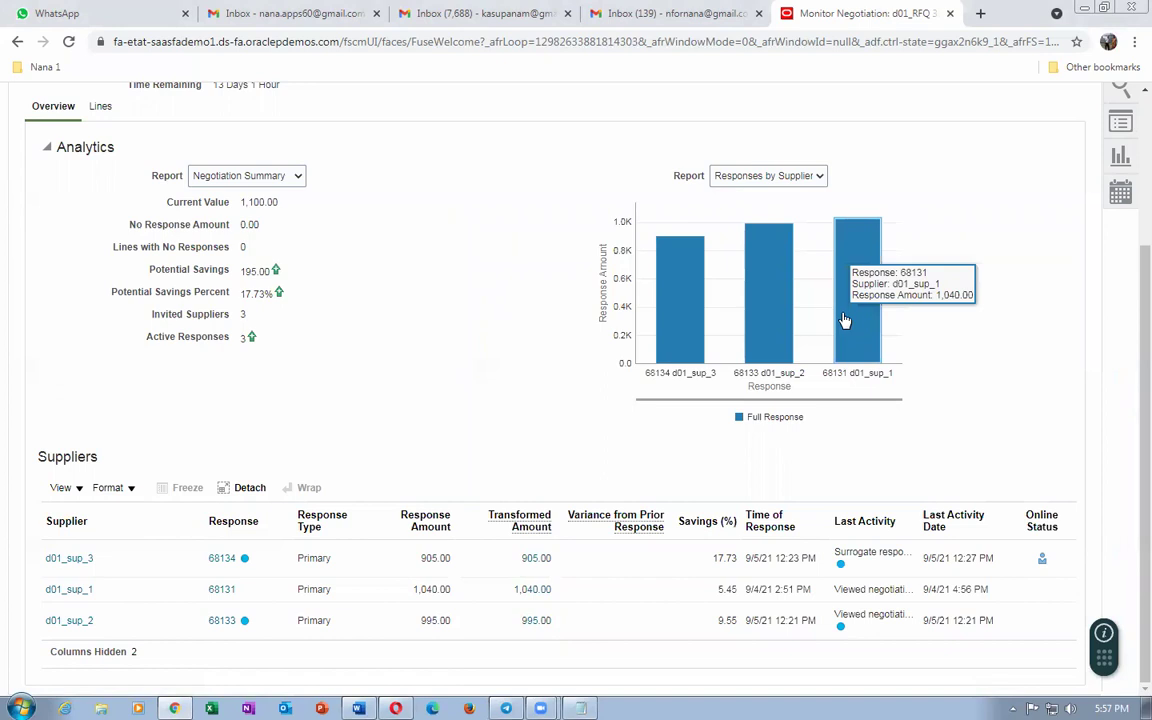
pyautogui.moveTo(662, 338)
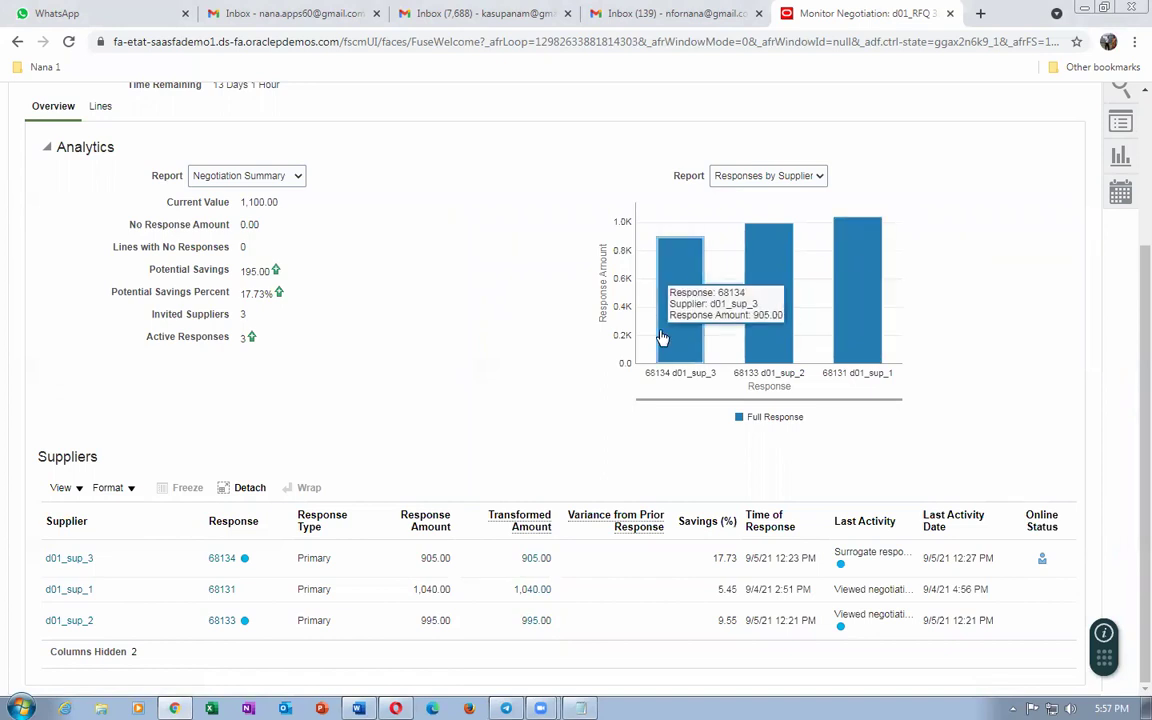
pyautogui.click(748, 180)
pyautogui.click(755, 193)
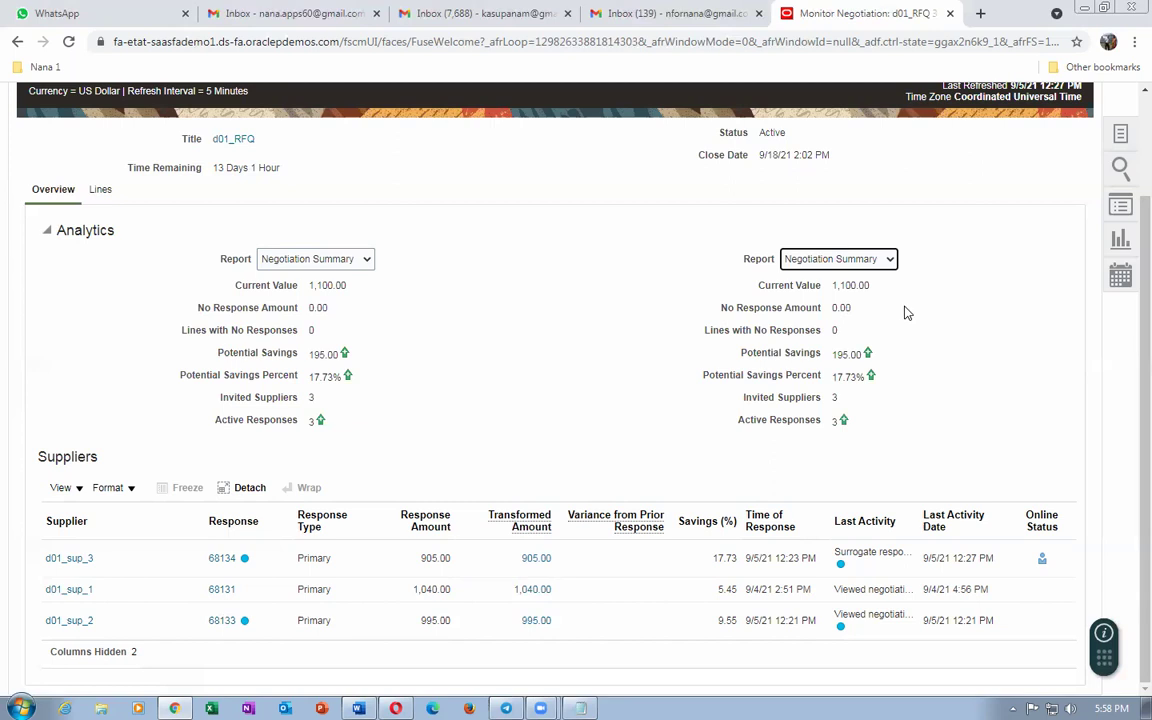
# Check the 195.00 potential savings figure, then try Savings by Supplier and Responses by Time on the right chart
pyautogui.doubleClick(845, 353)
pyautogui.click(838, 380)
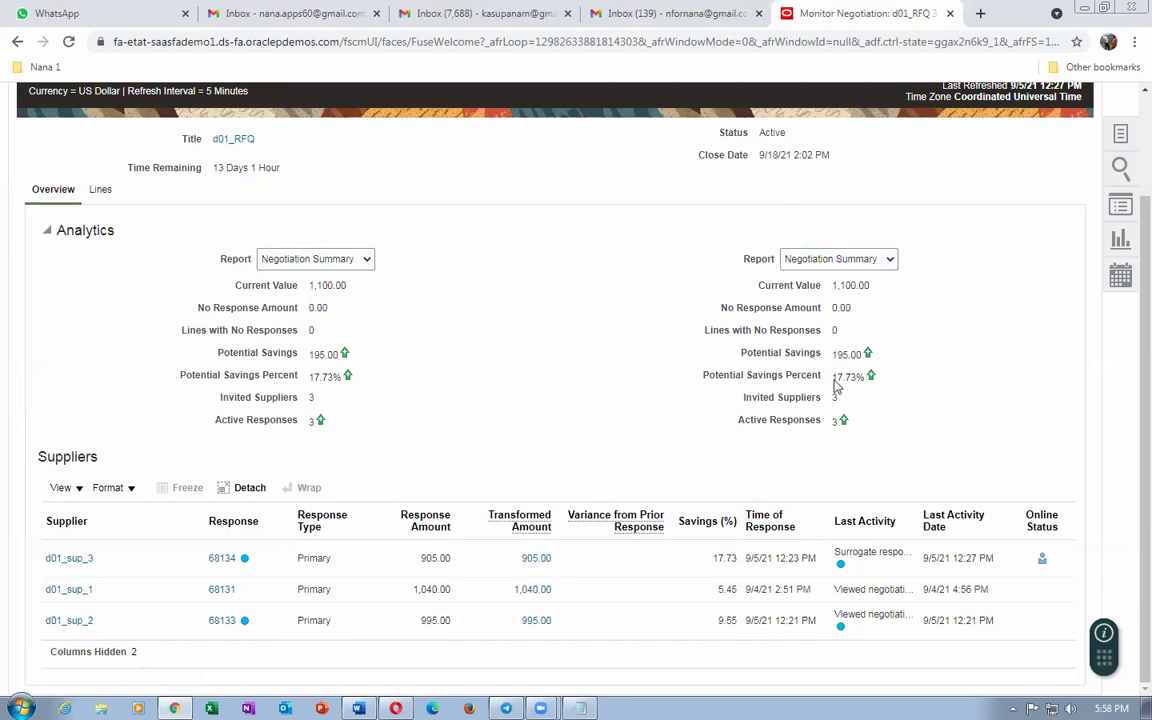
pyautogui.click(828, 260)
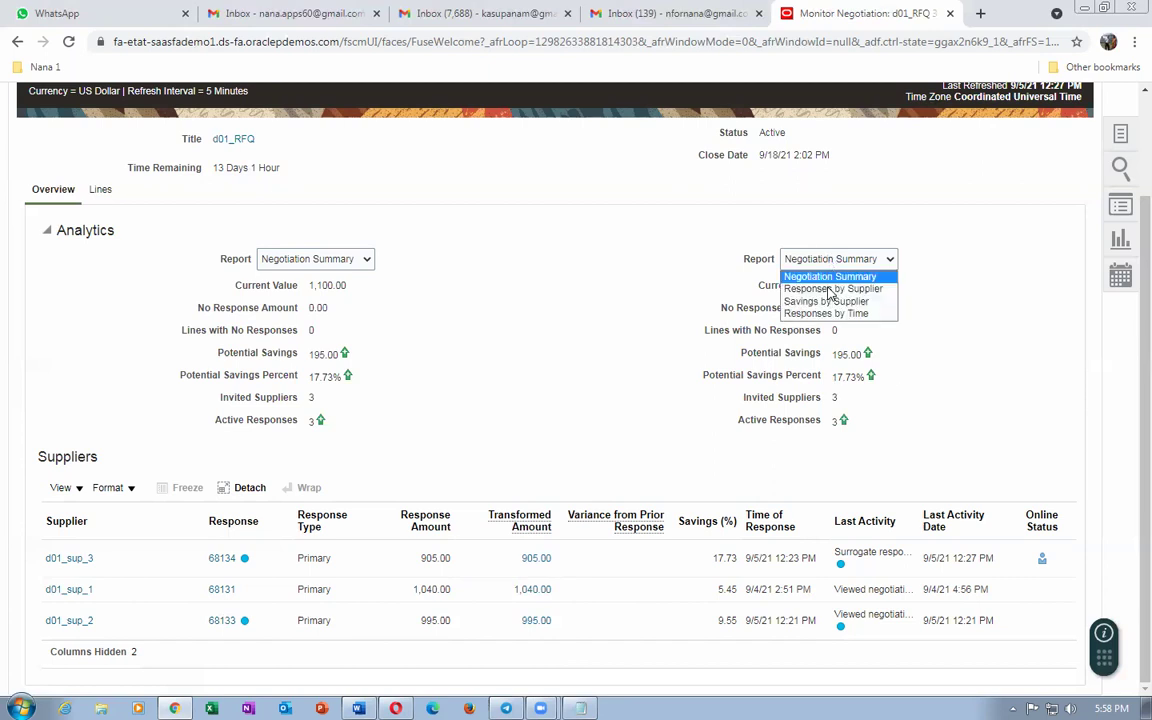
pyautogui.click(830, 302)
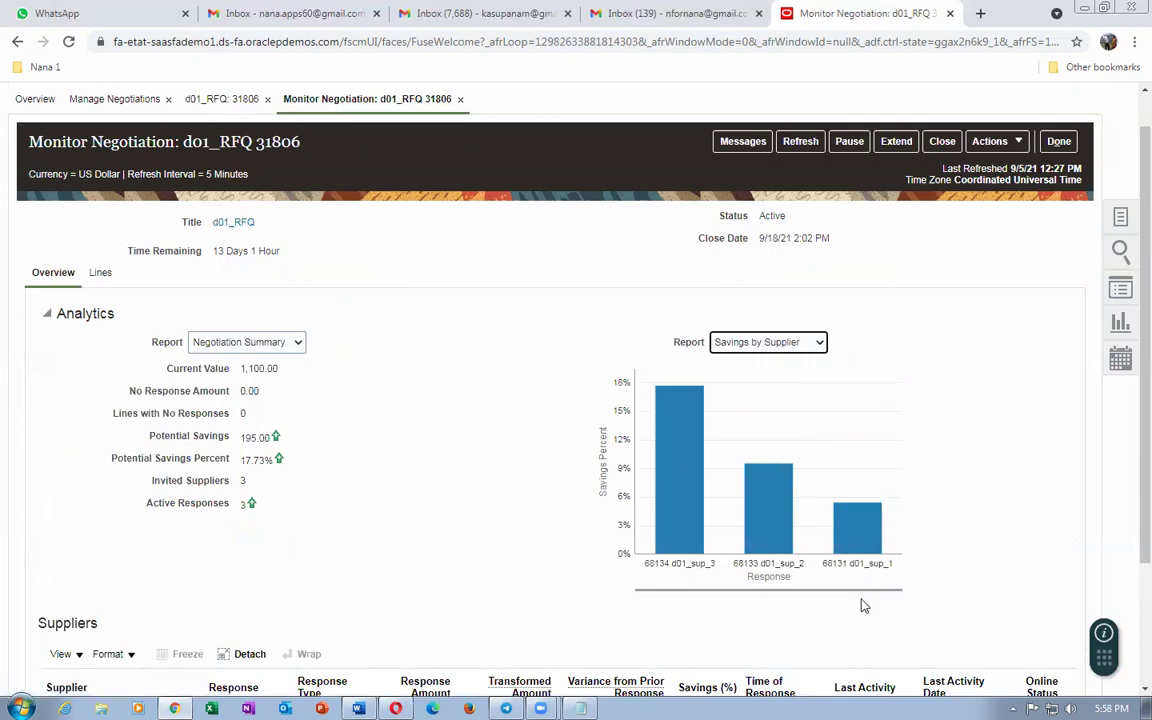
pyautogui.click(815, 342)
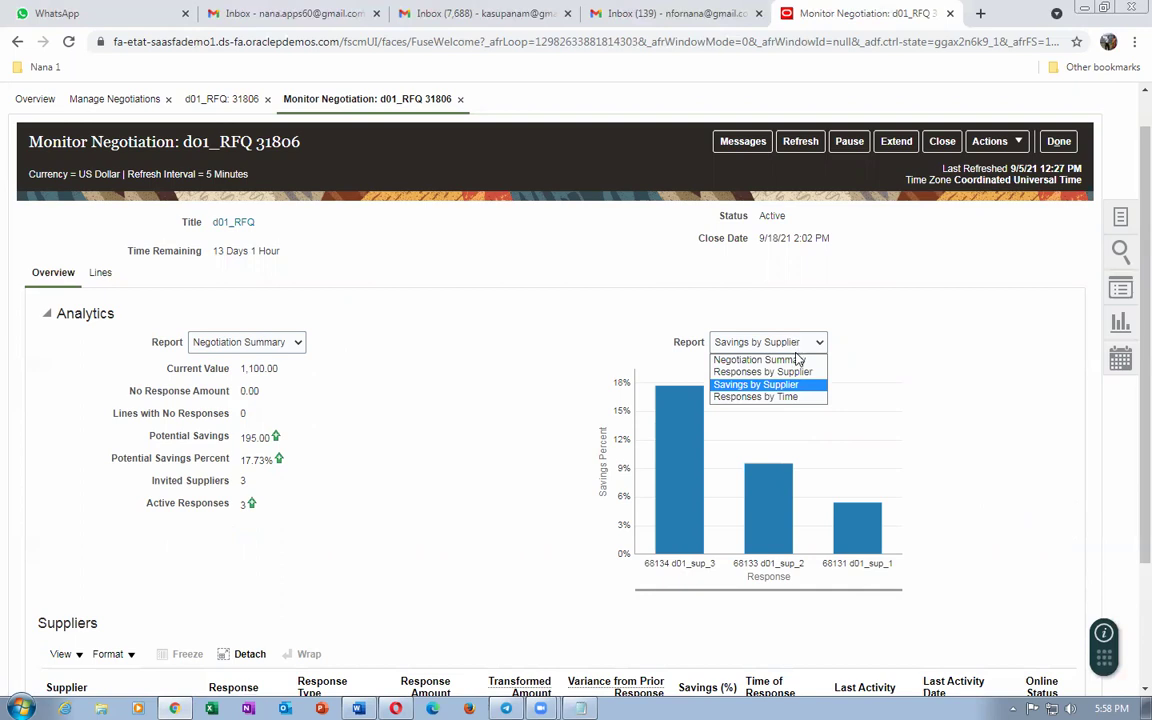
pyautogui.click(778, 398)
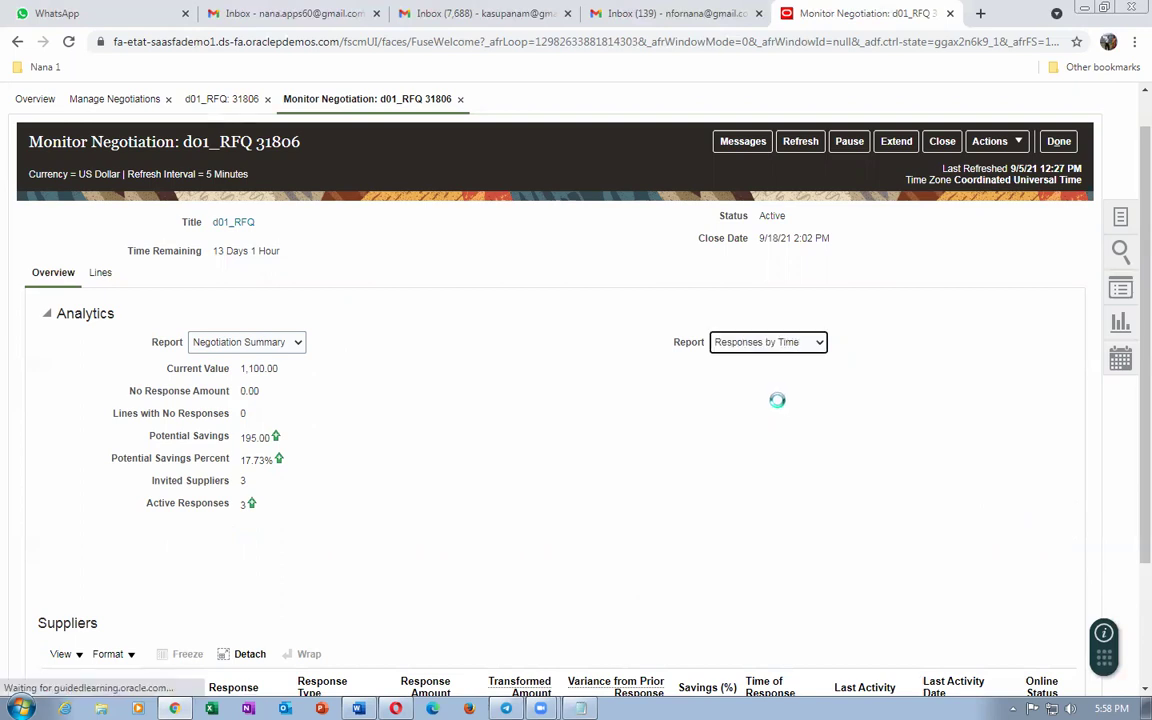
pyautogui.moveTo(643, 395)
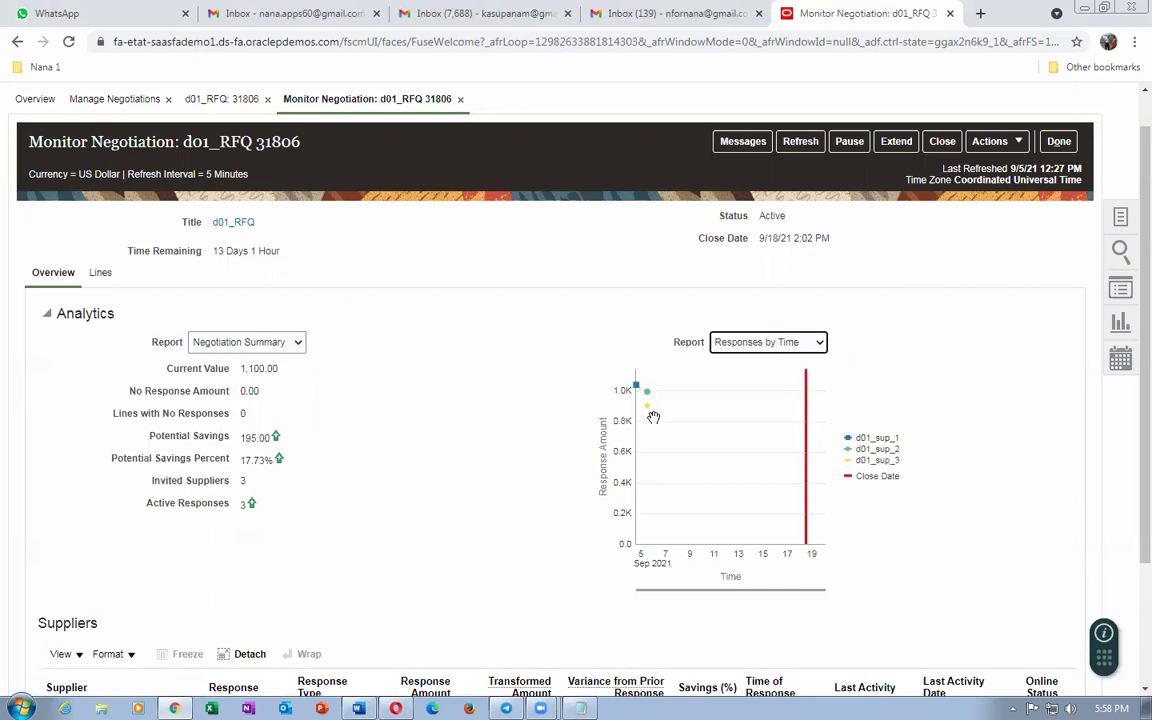
# Show Responses by Supplier on the left chart and Savings by Supplier on the right, then scroll to the Suppliers table
pyautogui.click(251, 343)
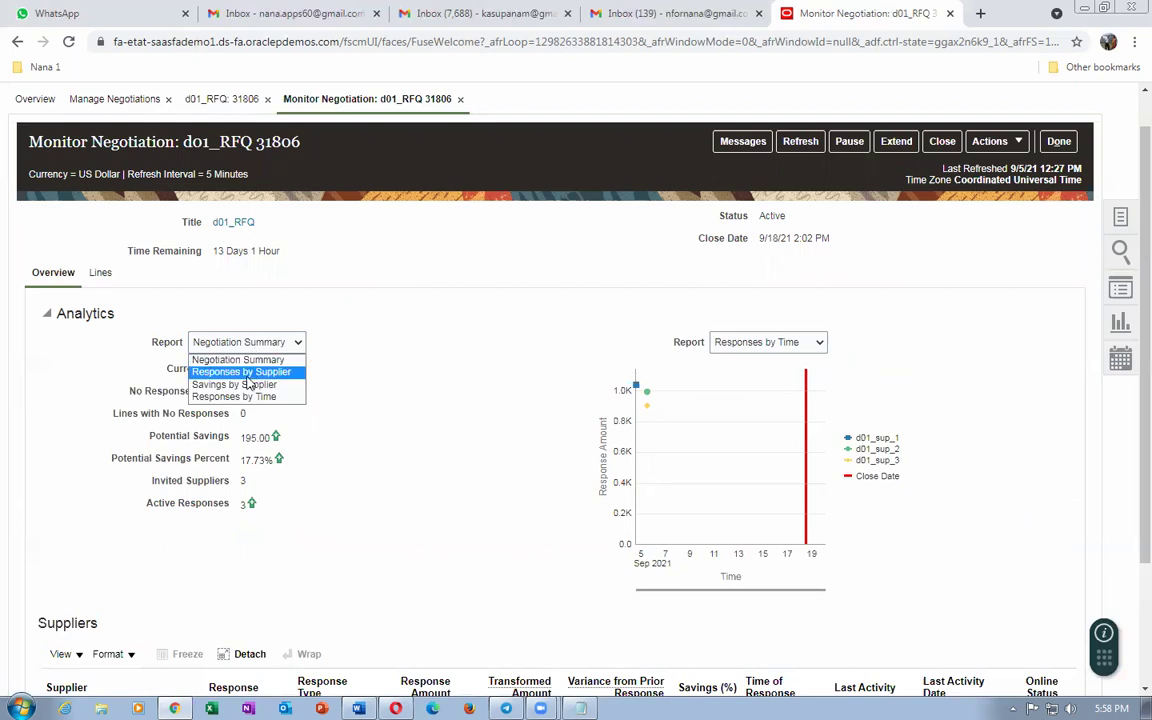
pyautogui.click(245, 372)
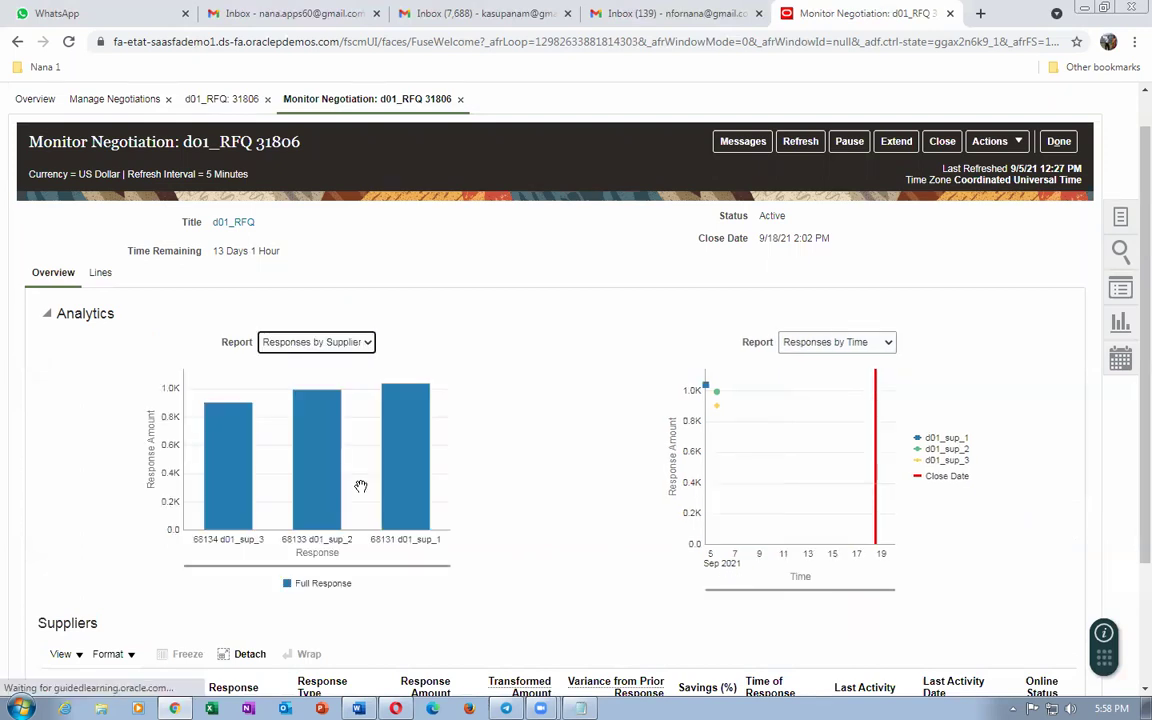
pyautogui.click(857, 343)
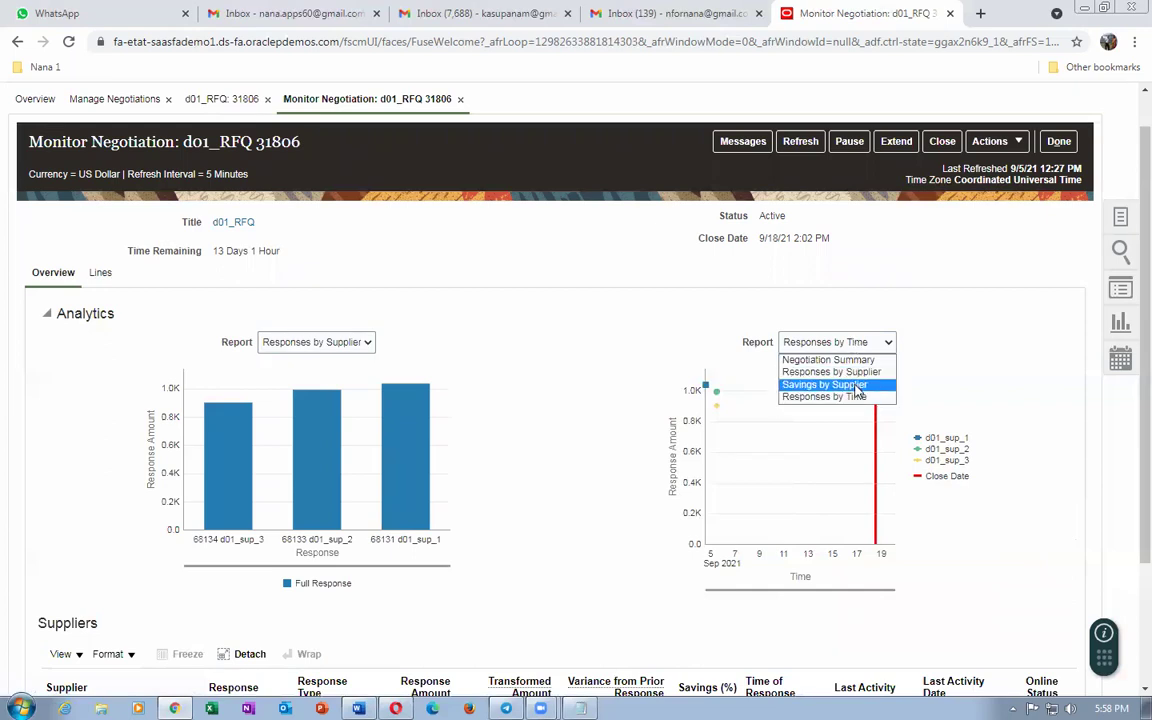
pyautogui.click(857, 385)
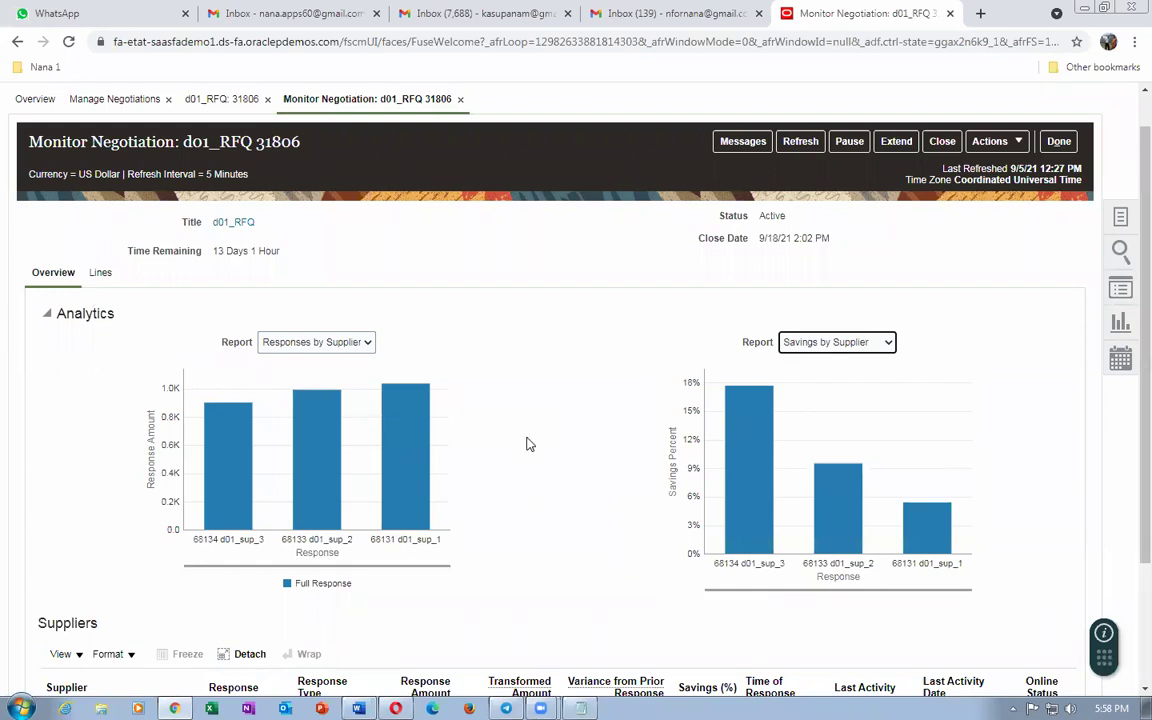
pyautogui.scroll(-3, 527, 443)
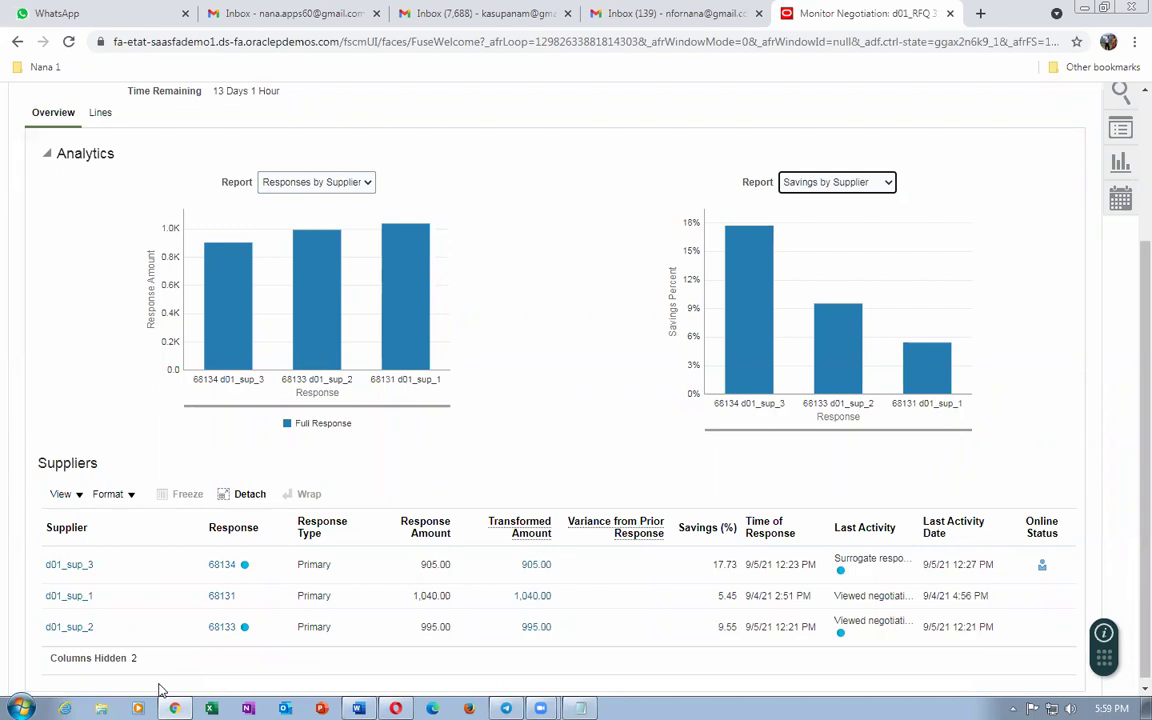
# Change the right-hand chart to Responses by Time and scroll back to the top
pyautogui.moveTo(244, 630)
pyautogui.moveTo(1046, 572)
pyautogui.moveTo(840, 580)
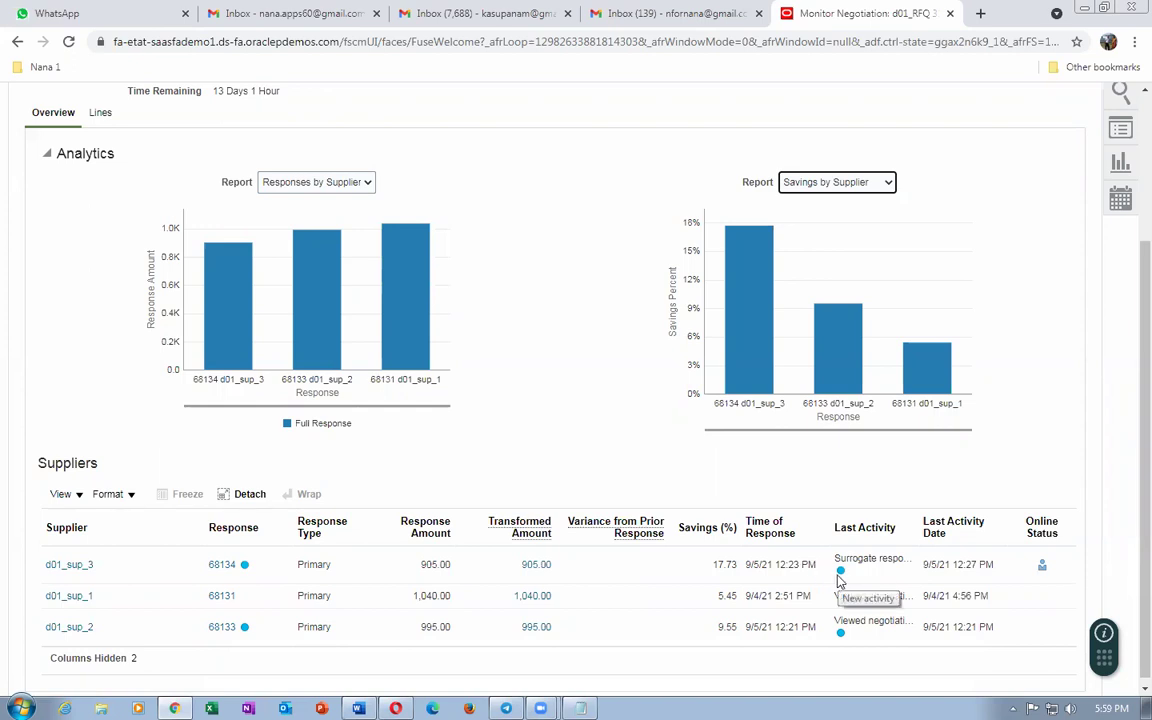
pyautogui.click(806, 181)
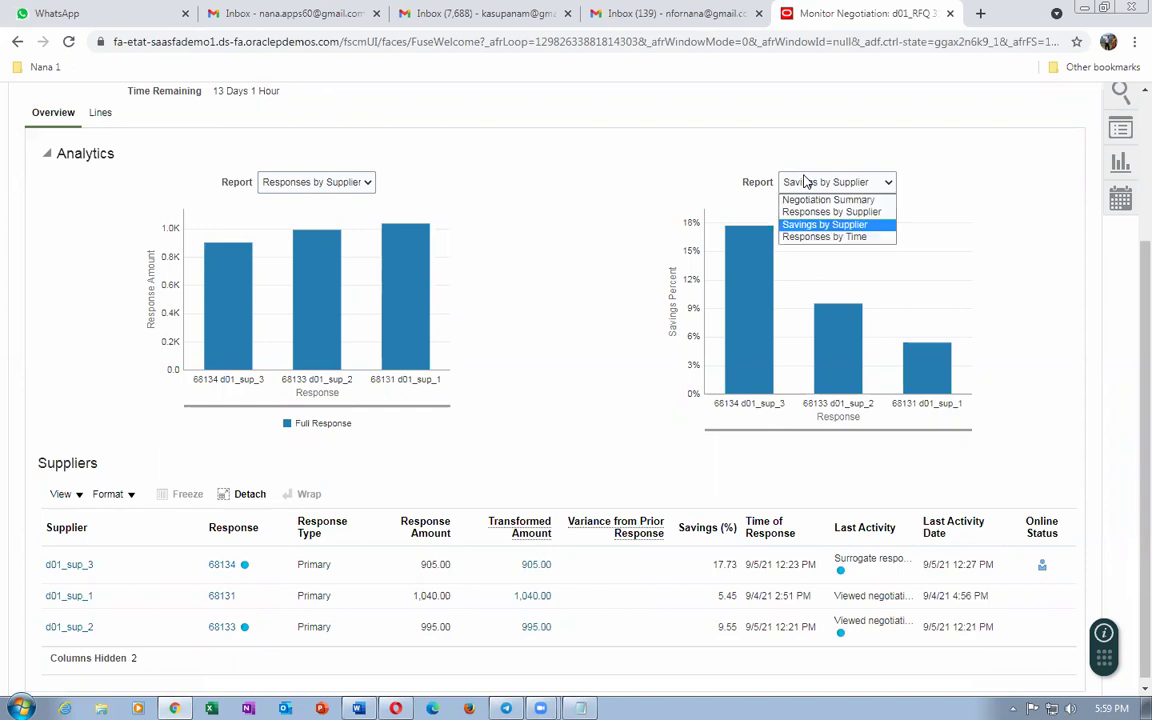
pyautogui.click(817, 237)
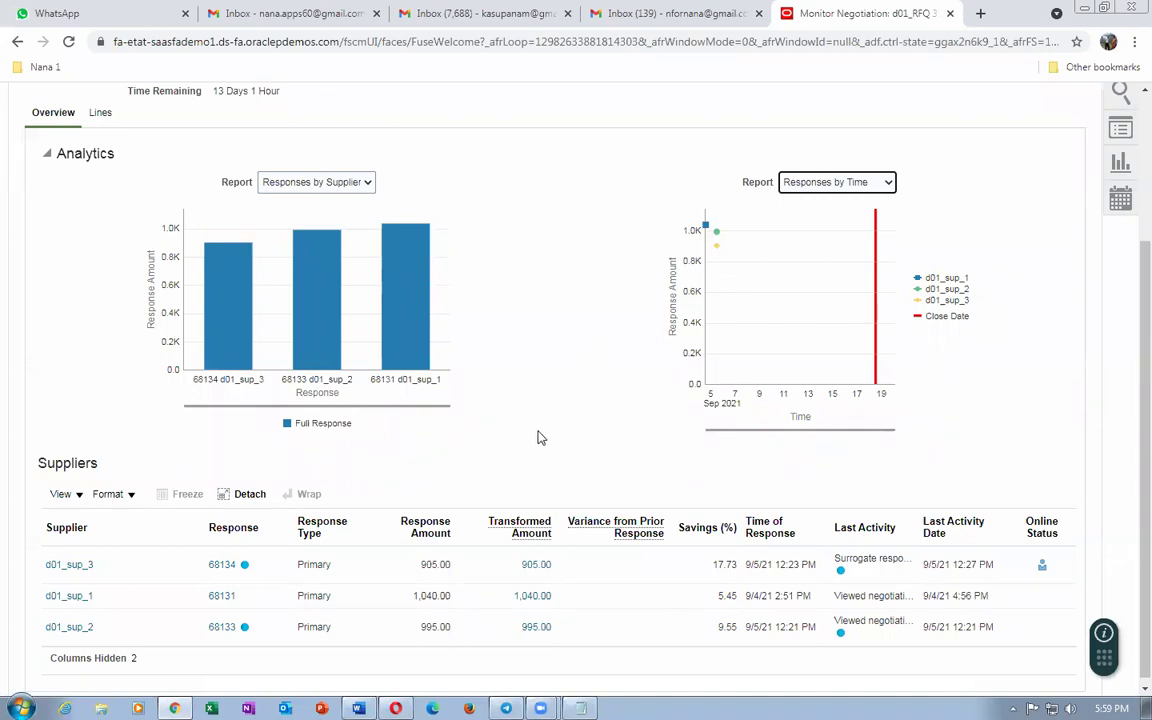
pyautogui.scroll(3, 537, 437)
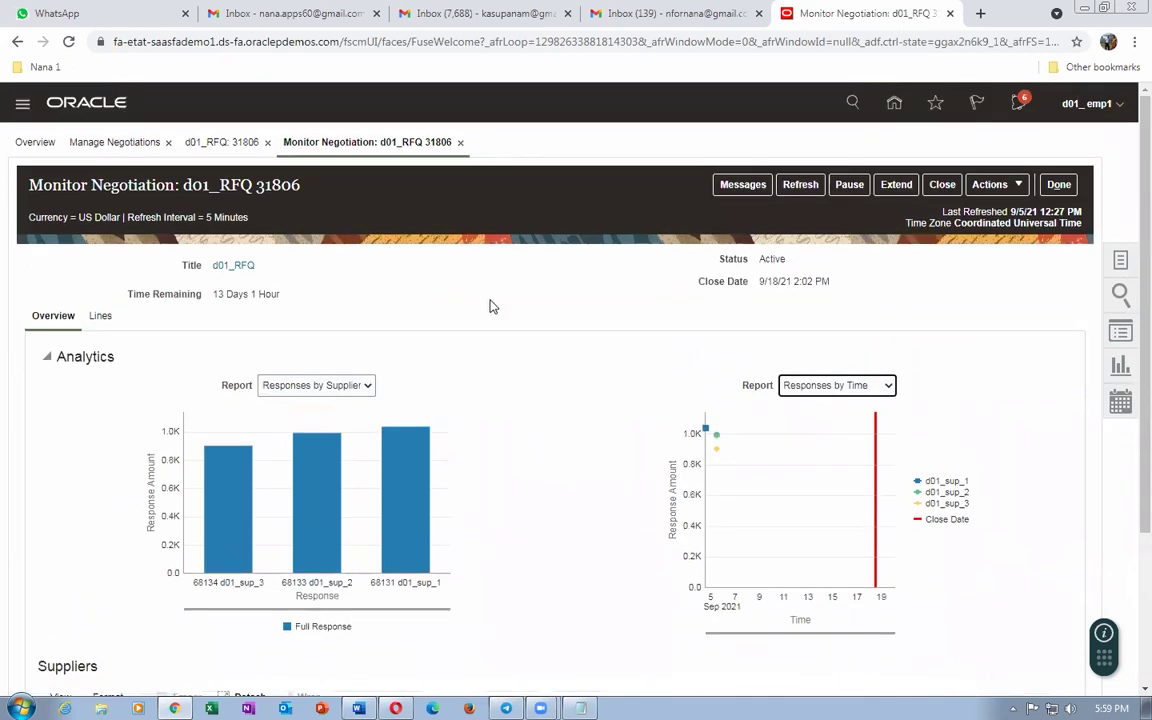
# Browse the negotiation Actions menu's Analyze and Manage submenus, then close Monitor Negotiation with Done
pyautogui.click(979, 184)
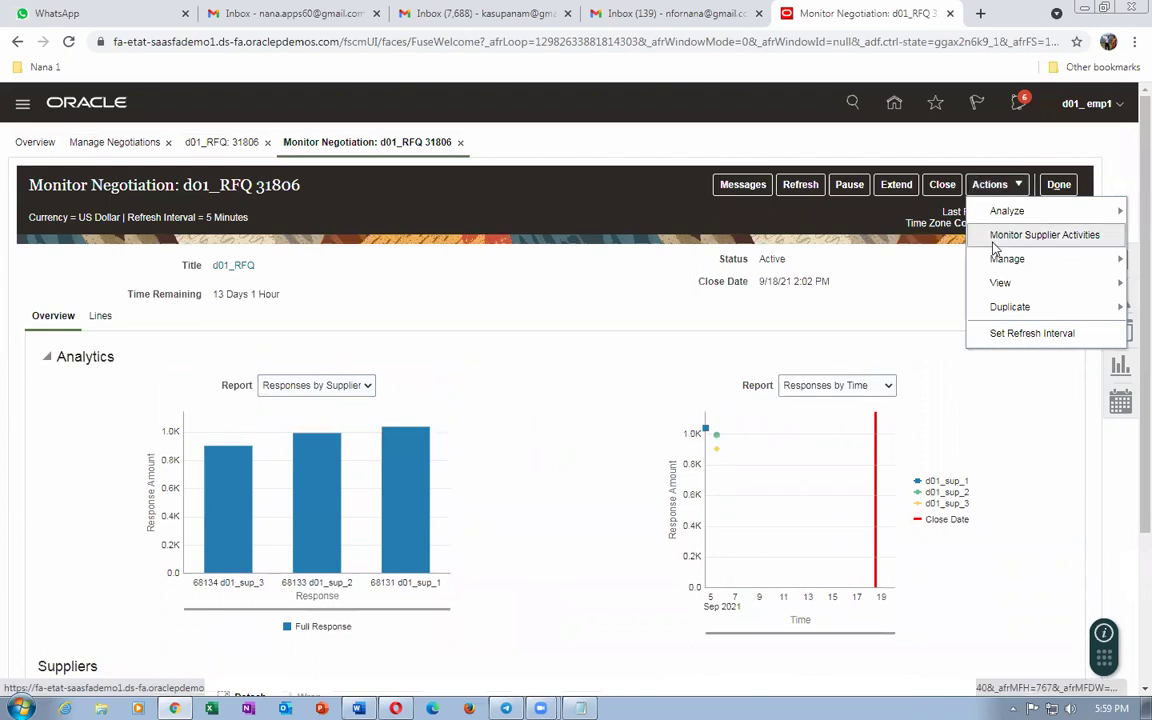
pyautogui.moveTo(1000, 262)
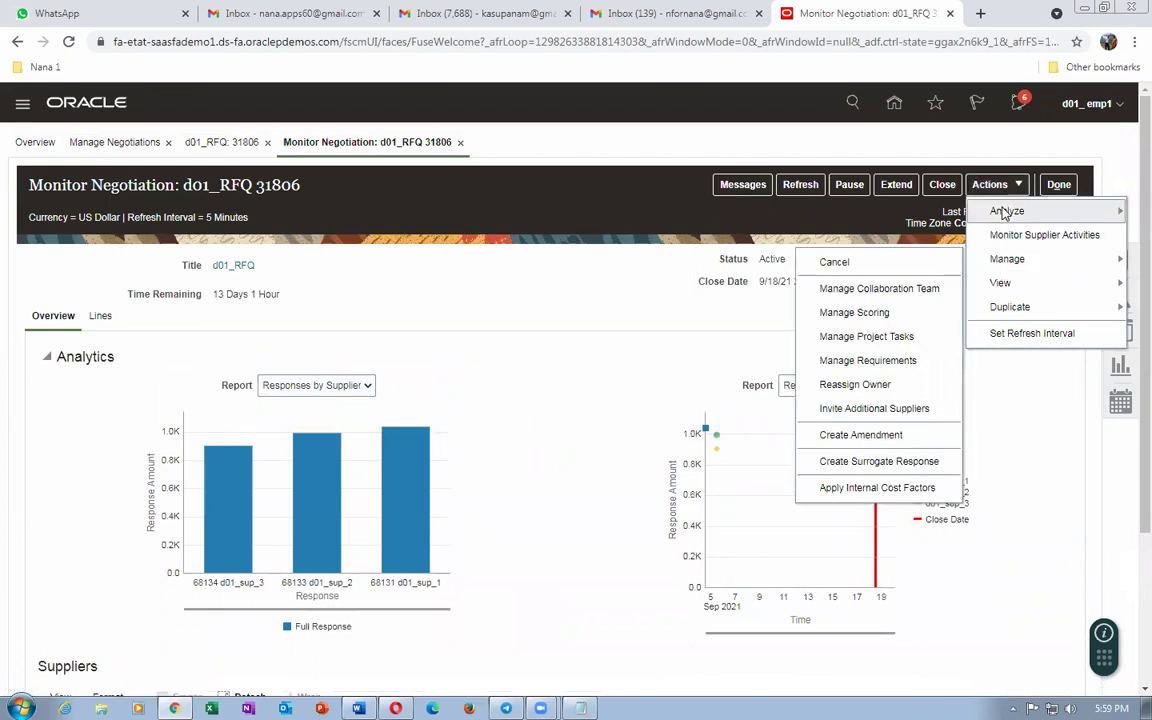
pyautogui.moveTo(1005, 211)
pyautogui.click(585, 290)
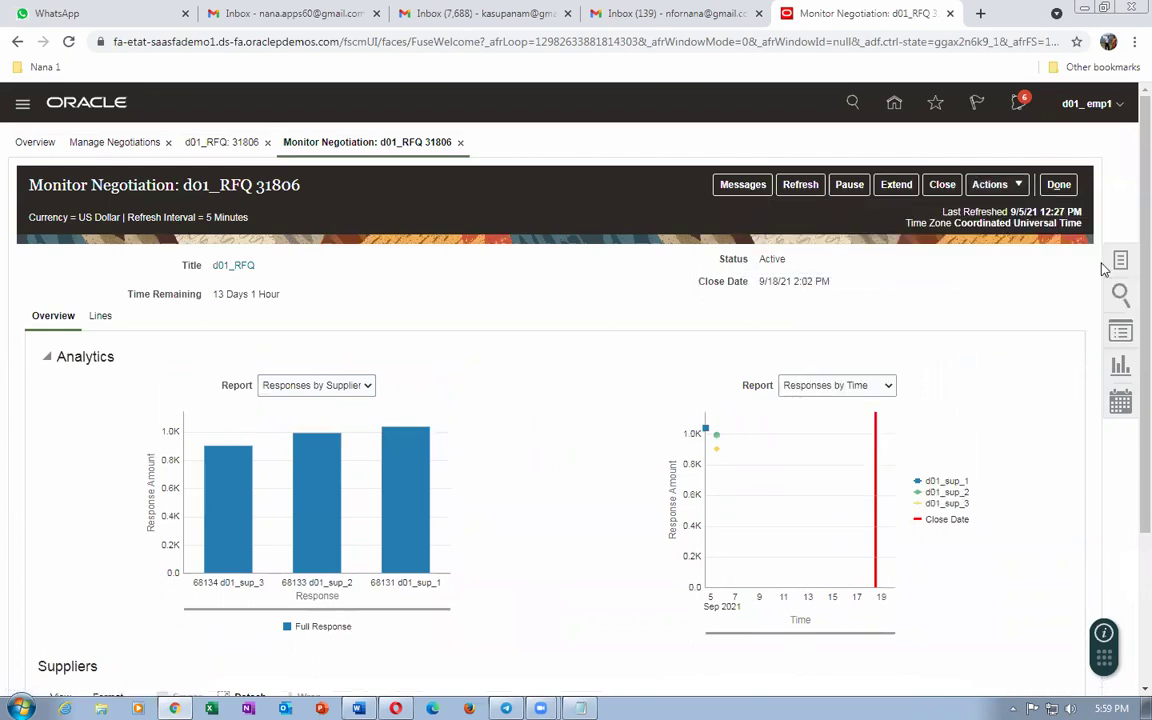
pyautogui.click(990, 184)
pyautogui.moveTo(1006, 216)
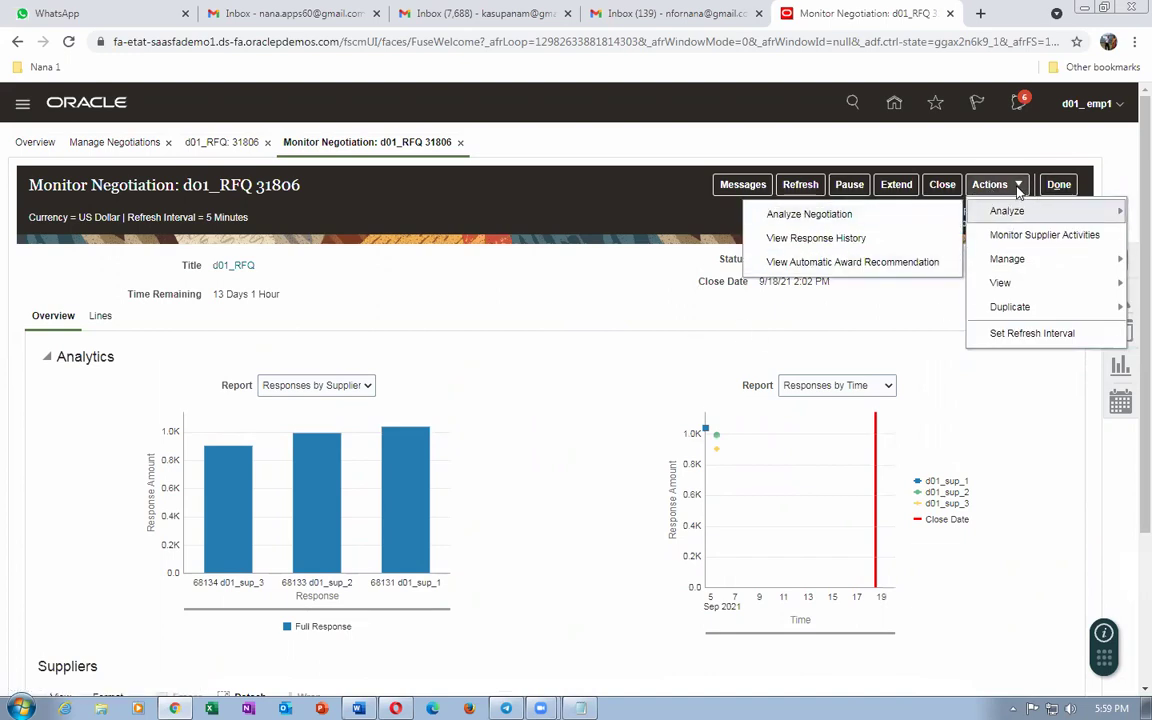
pyautogui.click(956, 380)
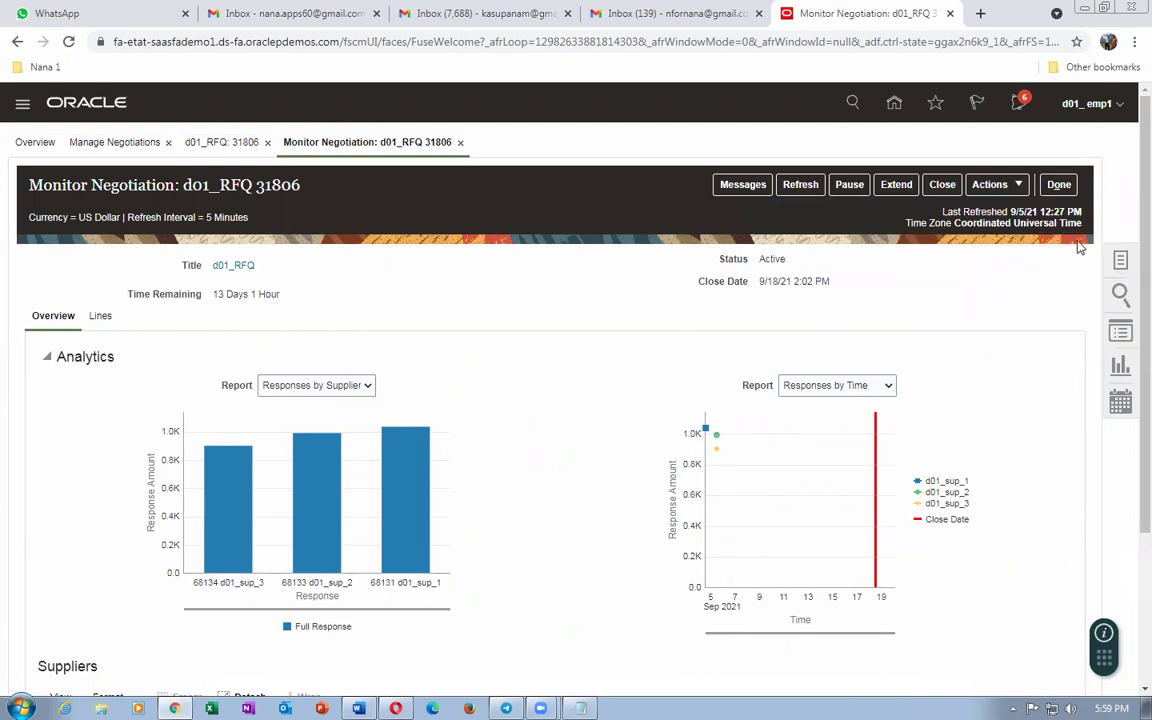
pyautogui.click(1056, 186)
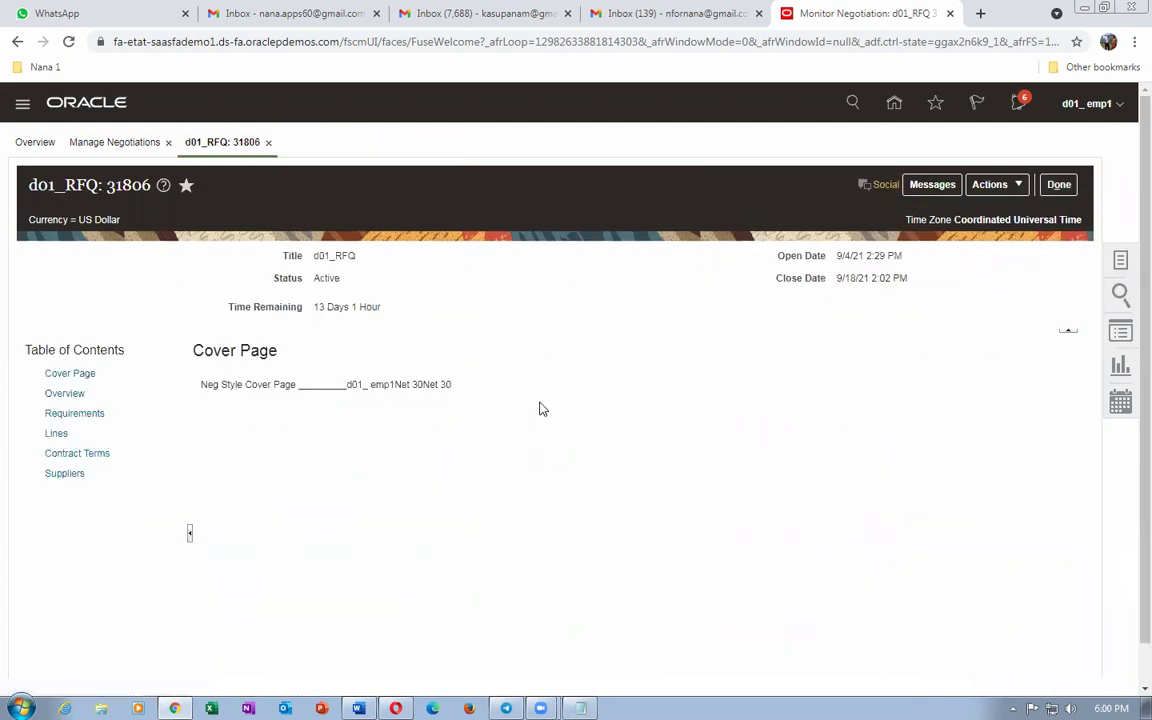
# Open Monitor Negotiation from the Actions menu and scroll through the page
pyautogui.click(990, 186)
pyautogui.moveTo(997, 240)
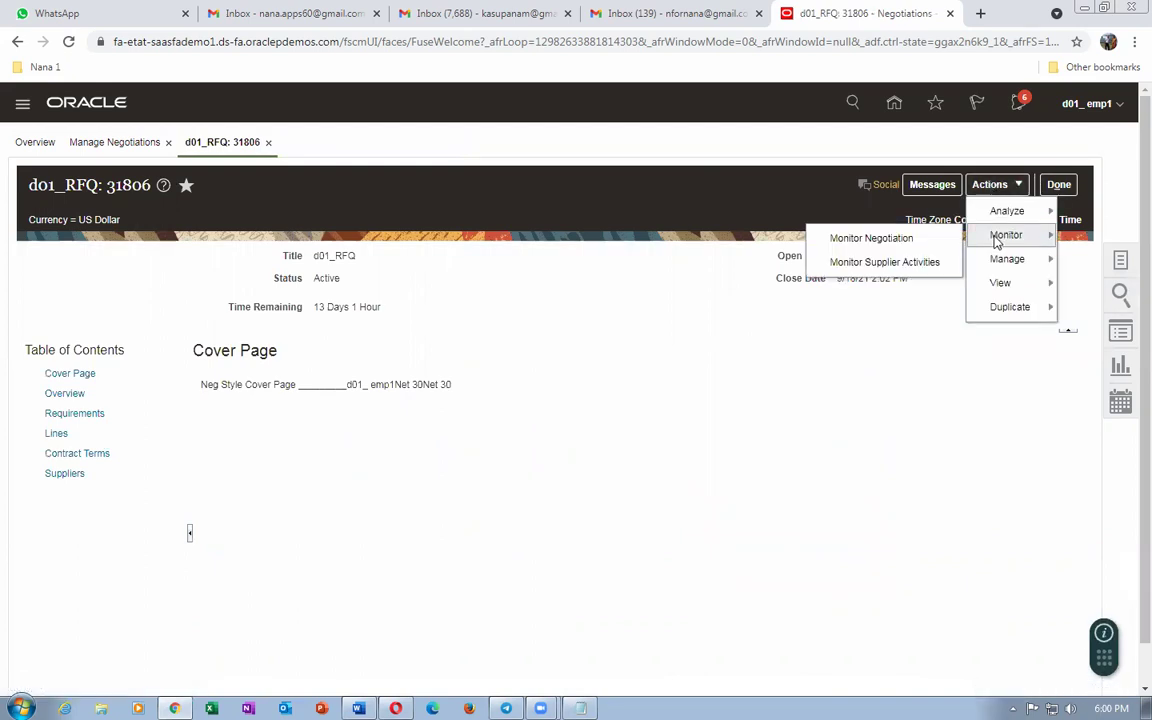
pyautogui.click(849, 241)
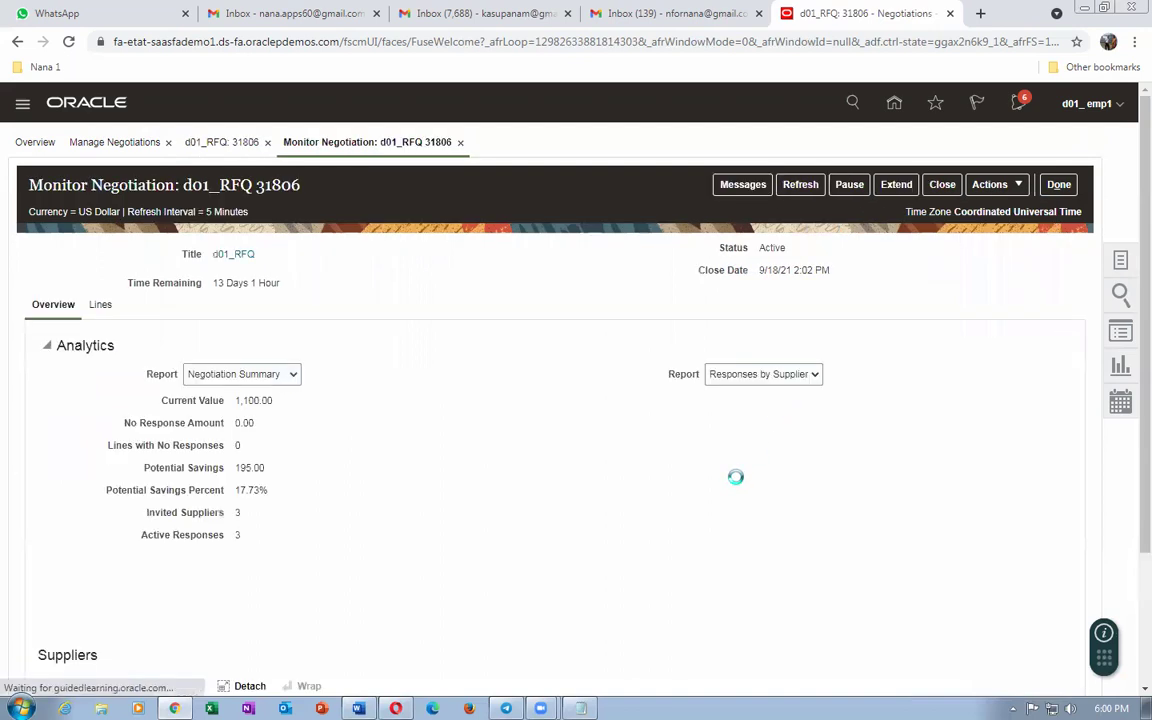
pyautogui.scroll(-3, 735, 477)
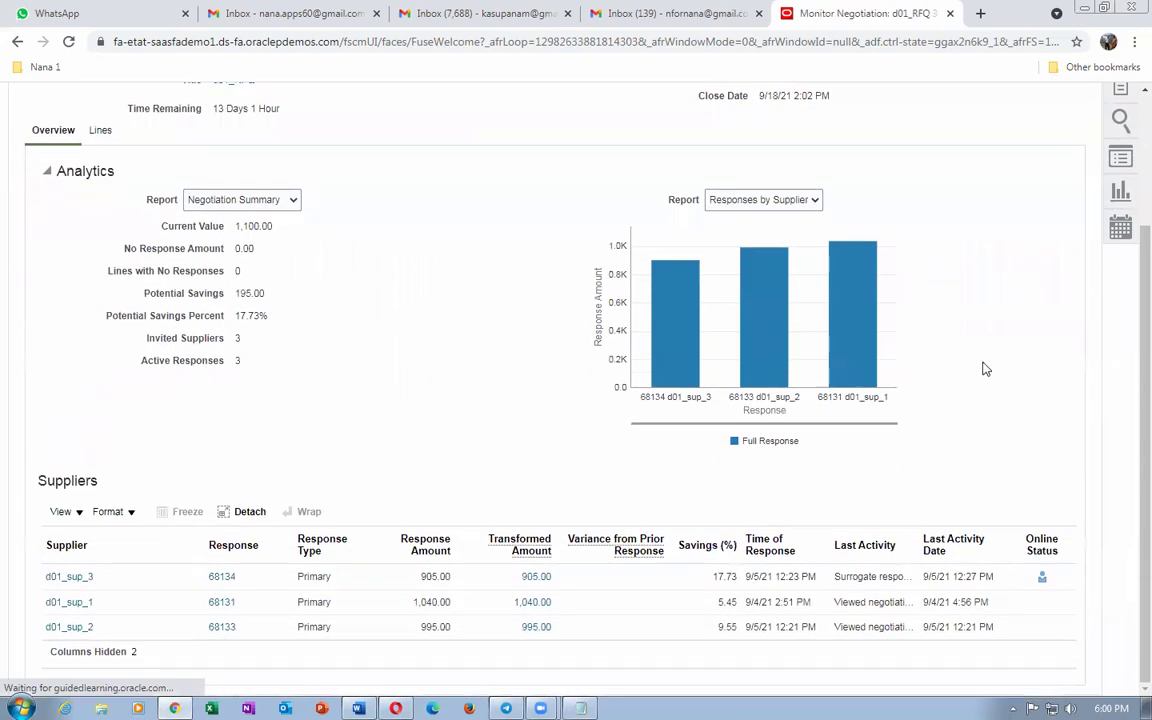
pyautogui.scroll(2, 885, 299)
pyautogui.scroll(1, 885, 299)
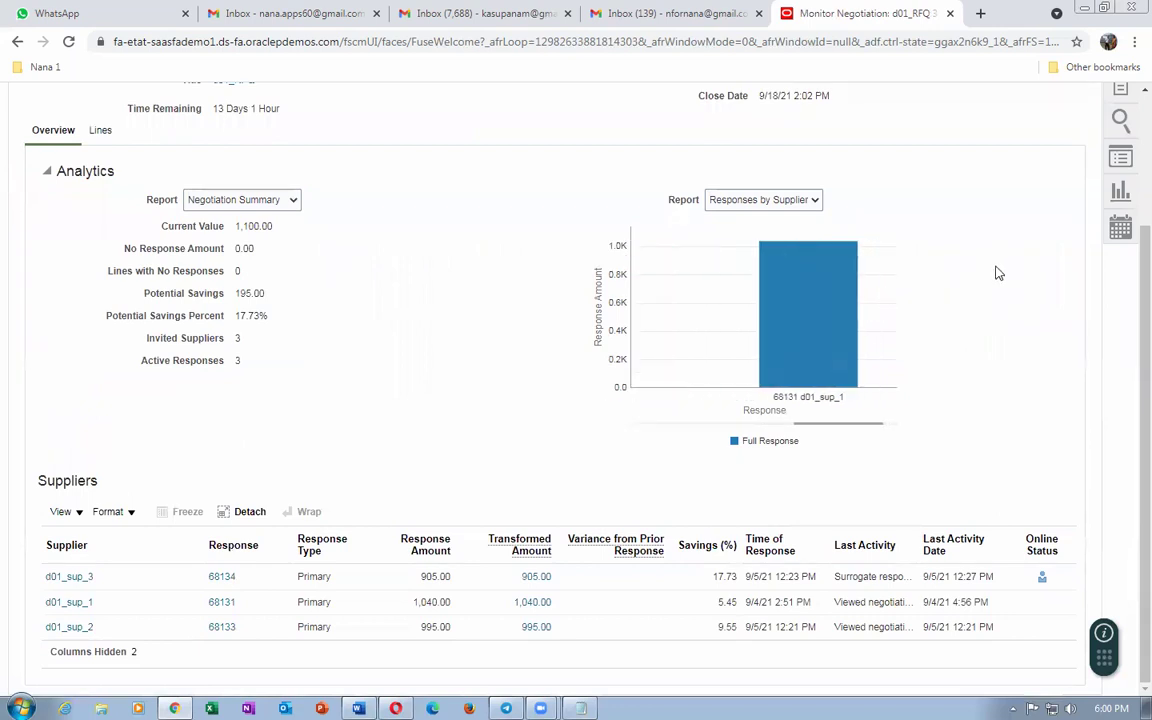
pyautogui.scroll(3, 1050, 285)
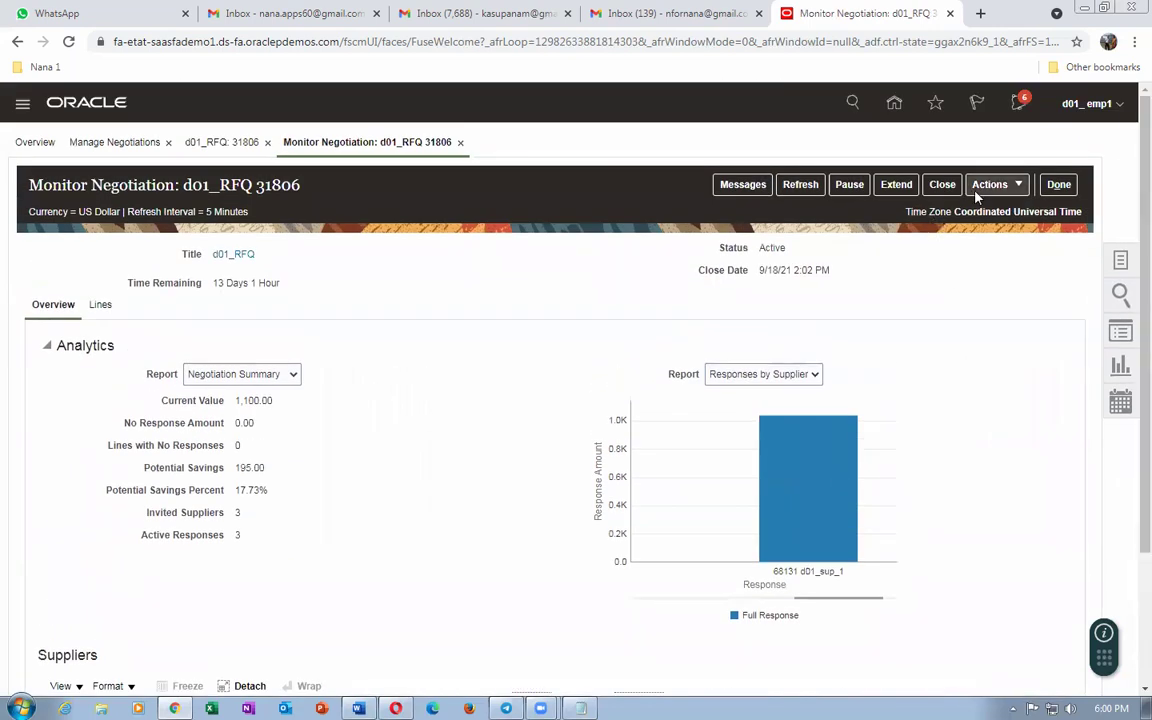
# Return to the d01_RFQ 31806 negotiation with Done and bring up its Manage actions
pyautogui.click(989, 184)
pyautogui.moveTo(1007, 262)
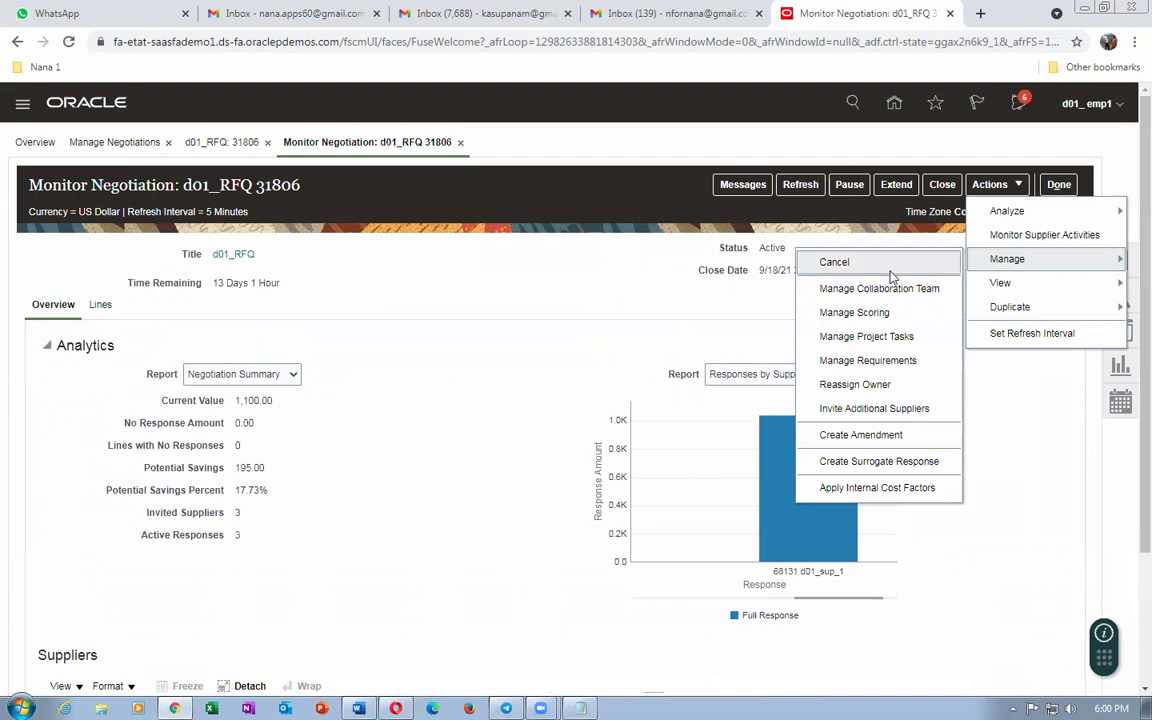
pyautogui.click(568, 314)
pyautogui.click(1059, 184)
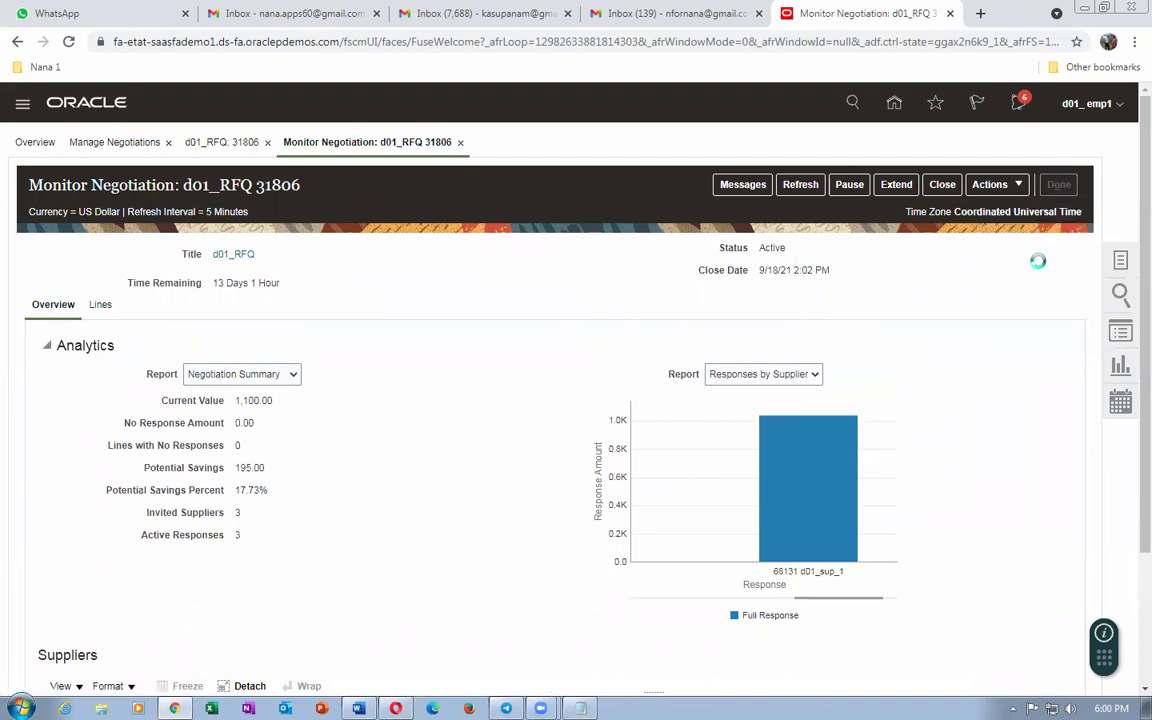
pyautogui.click(987, 184)
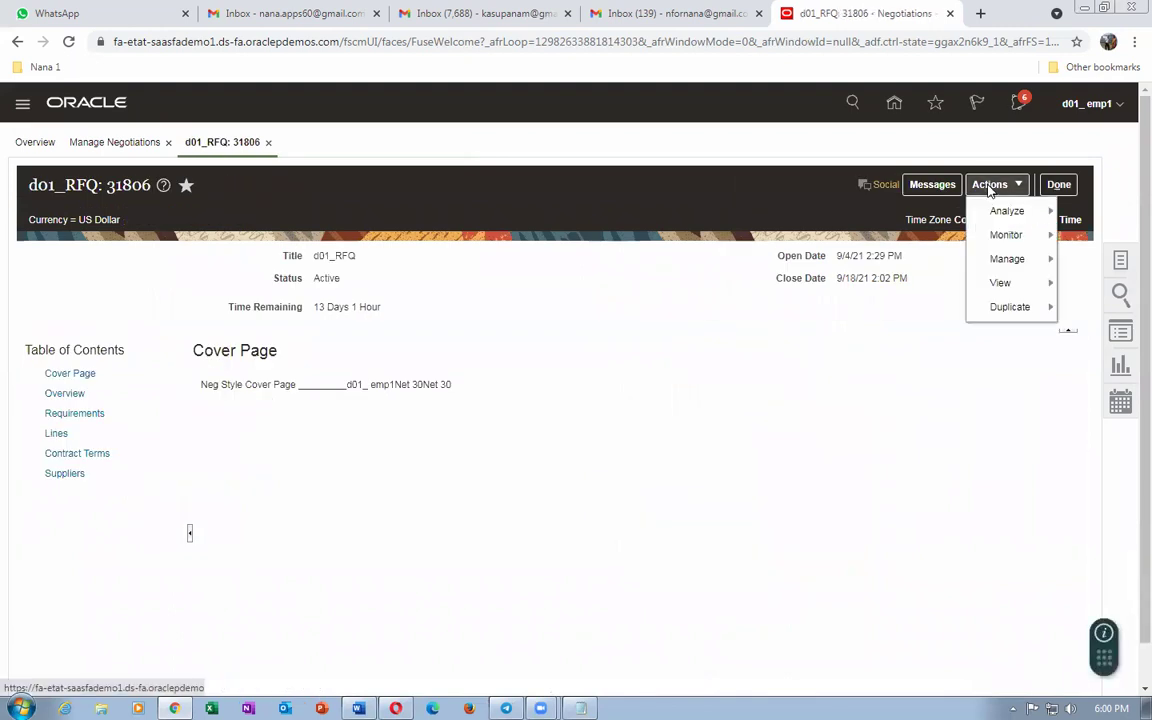
pyautogui.moveTo(993, 240)
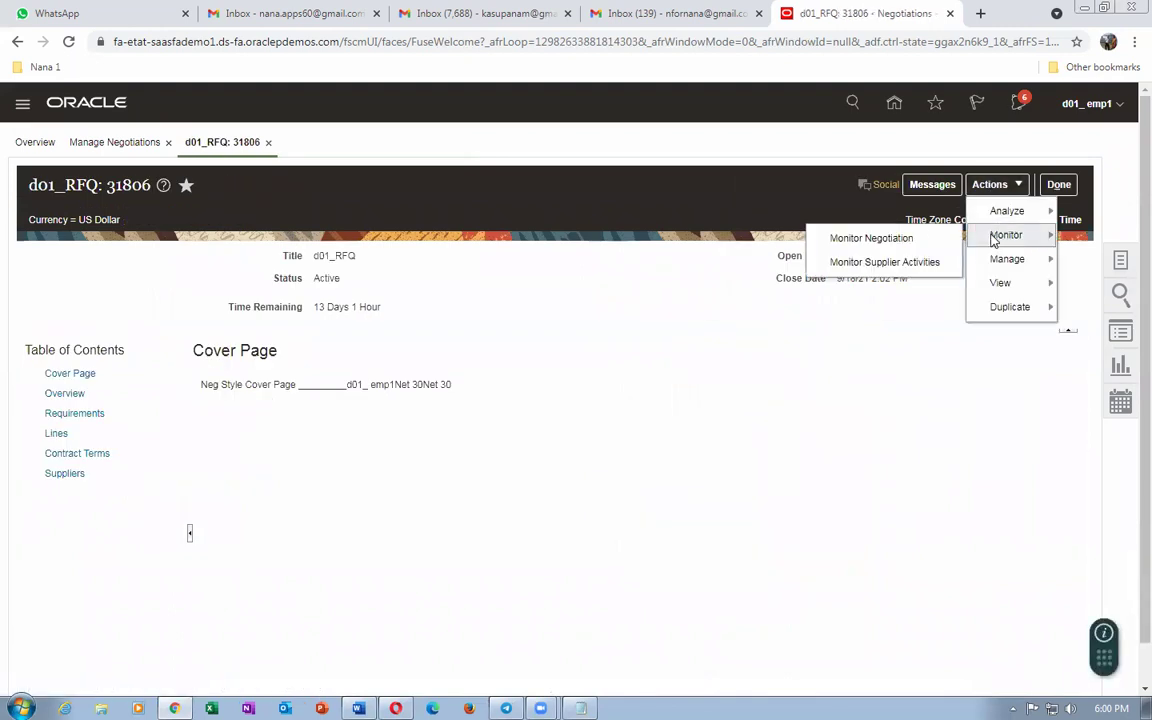
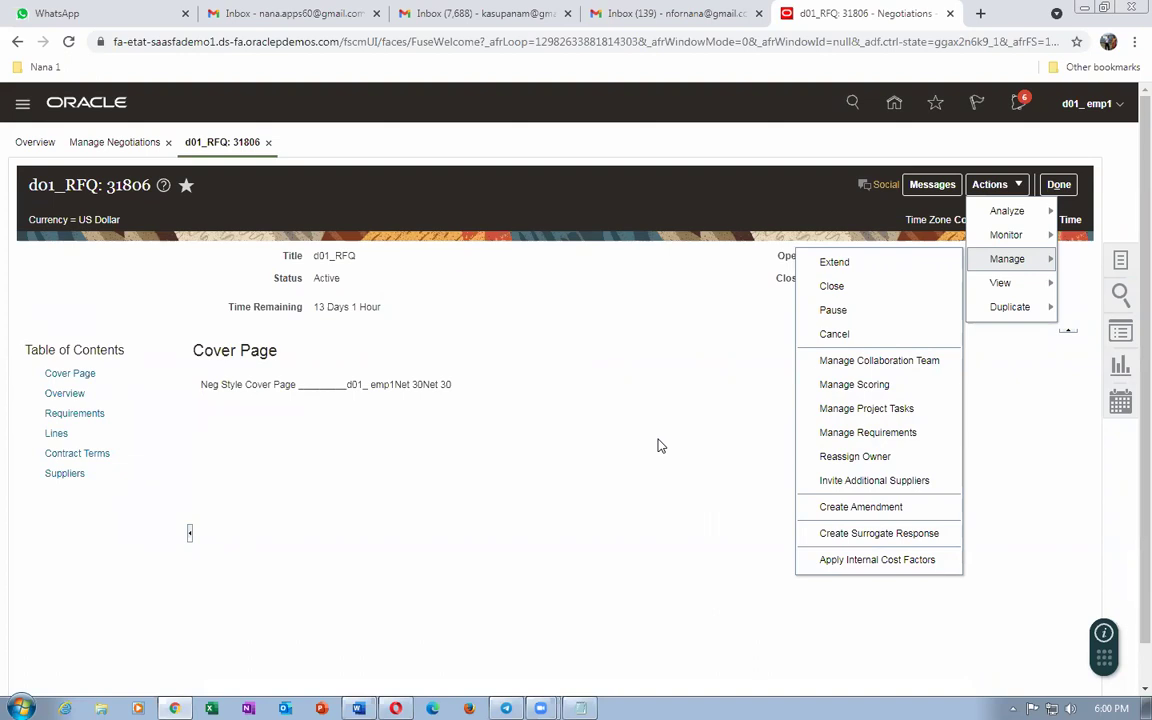
# Pause negotiation 31806 with the supplier note 'it is pa' and acknowledge the confirmation
pyautogui.click(830, 310)
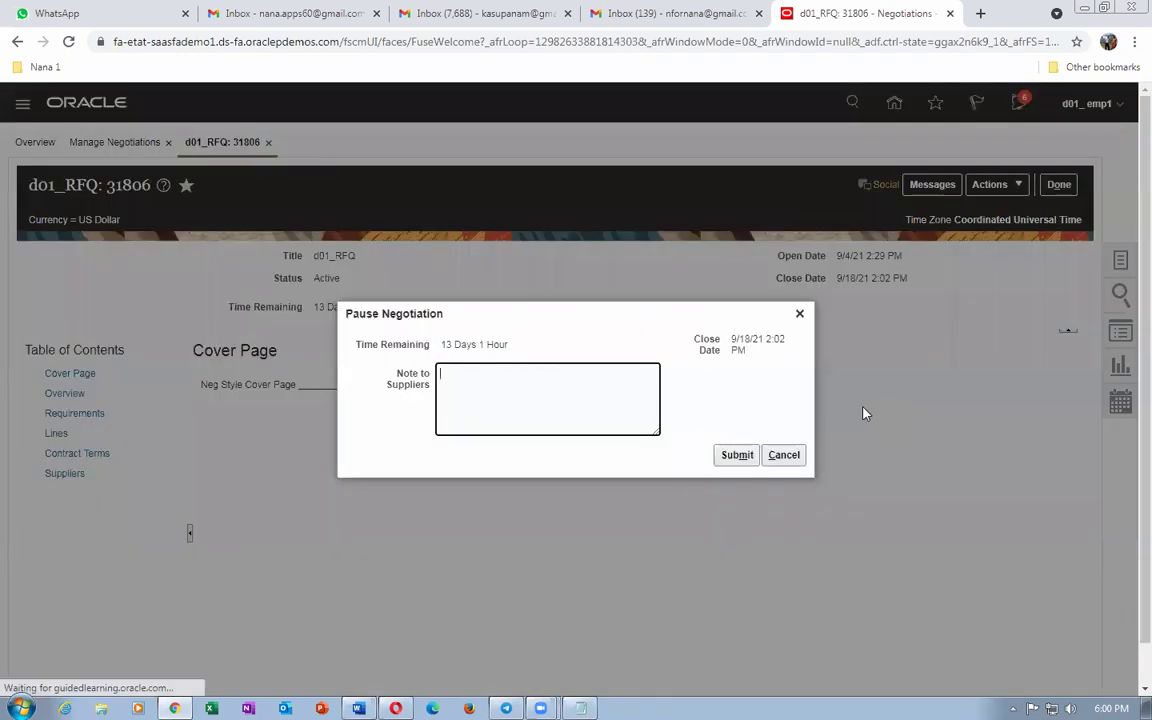
pyautogui.write('it is paused')
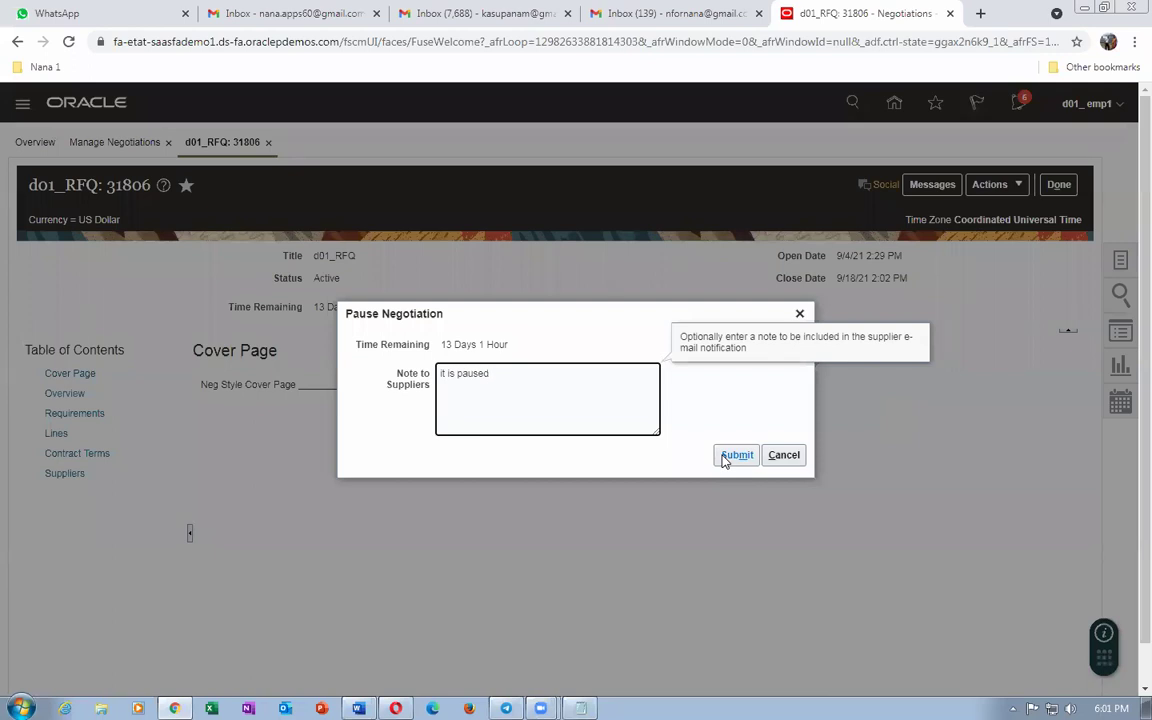
pyautogui.click(728, 456)
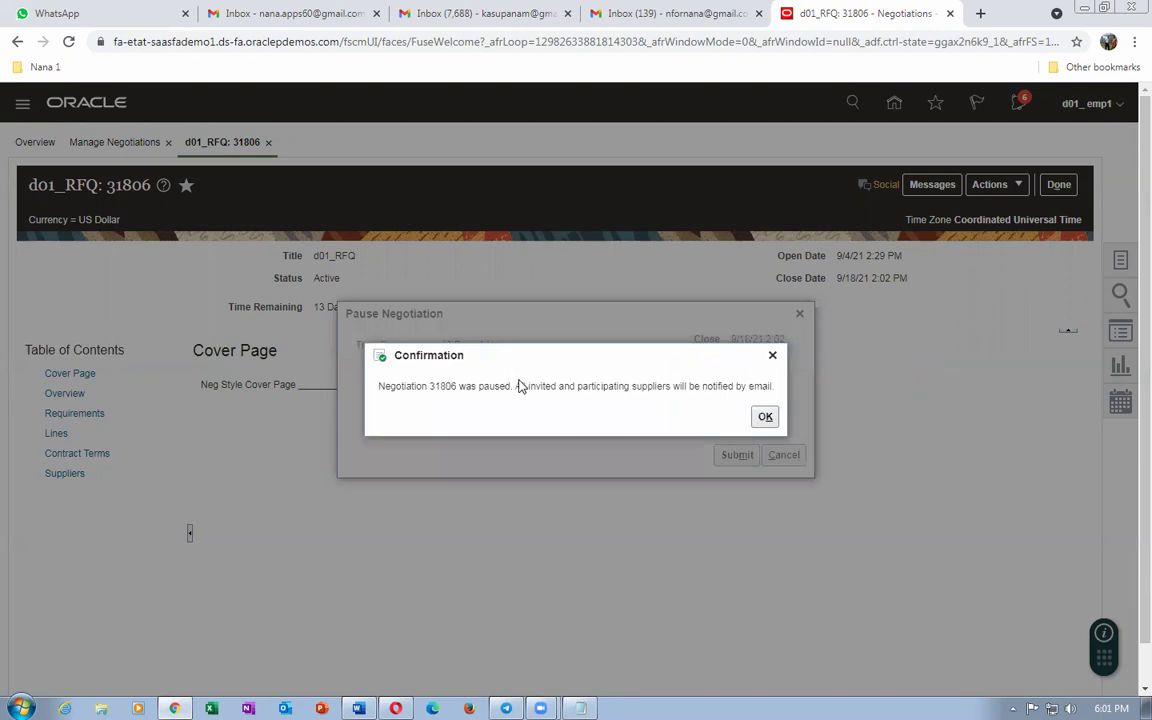
pyautogui.moveTo(519, 386); pyautogui.dragTo(768, 425)
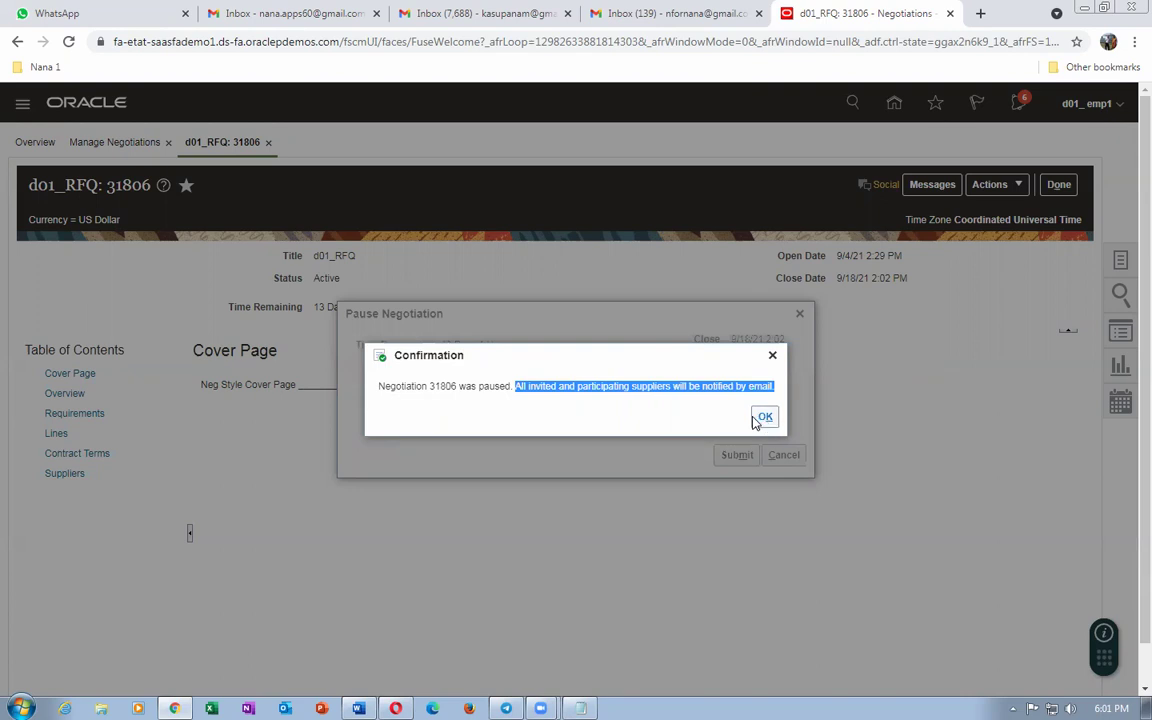
pyautogui.click(760, 418)
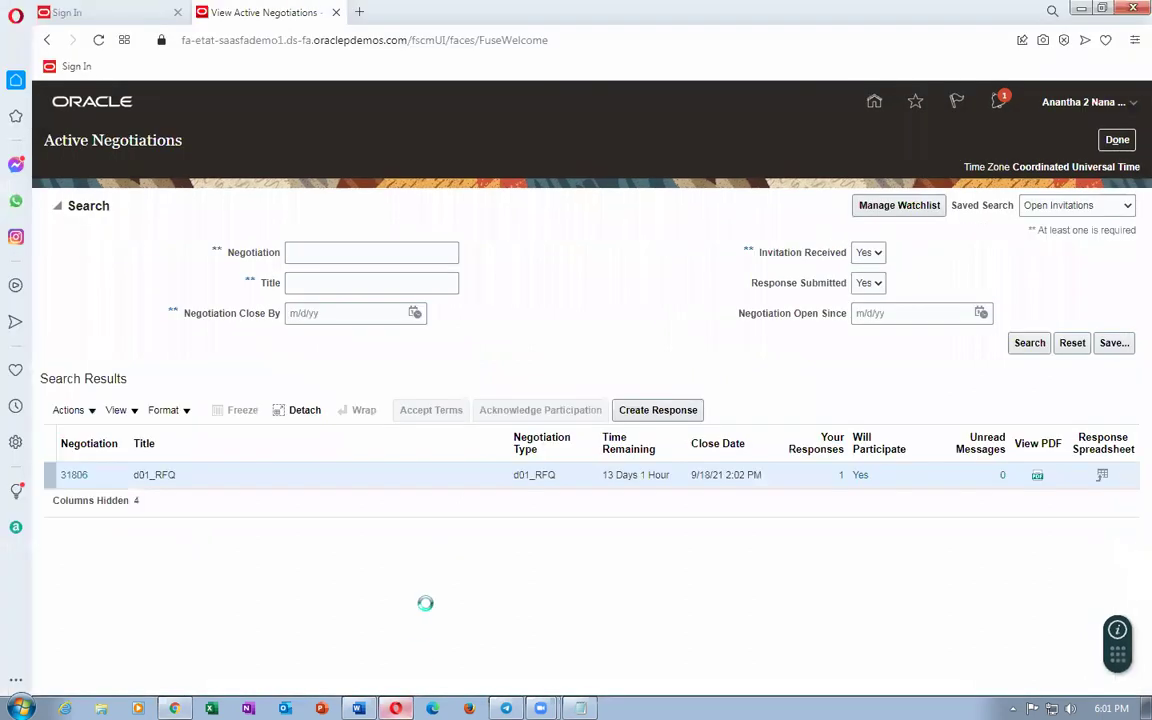
# Check the supplier's notifications and leave the Active Negotiations page
pyautogui.click(997, 104)
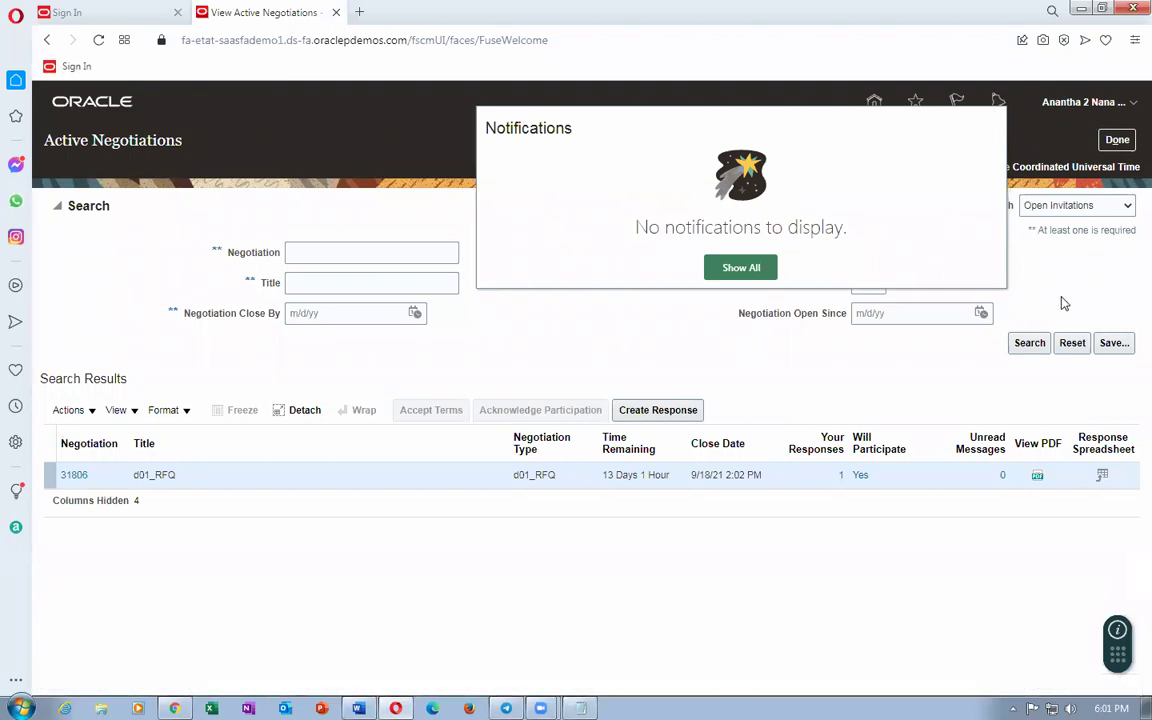
pyautogui.click(1108, 133)
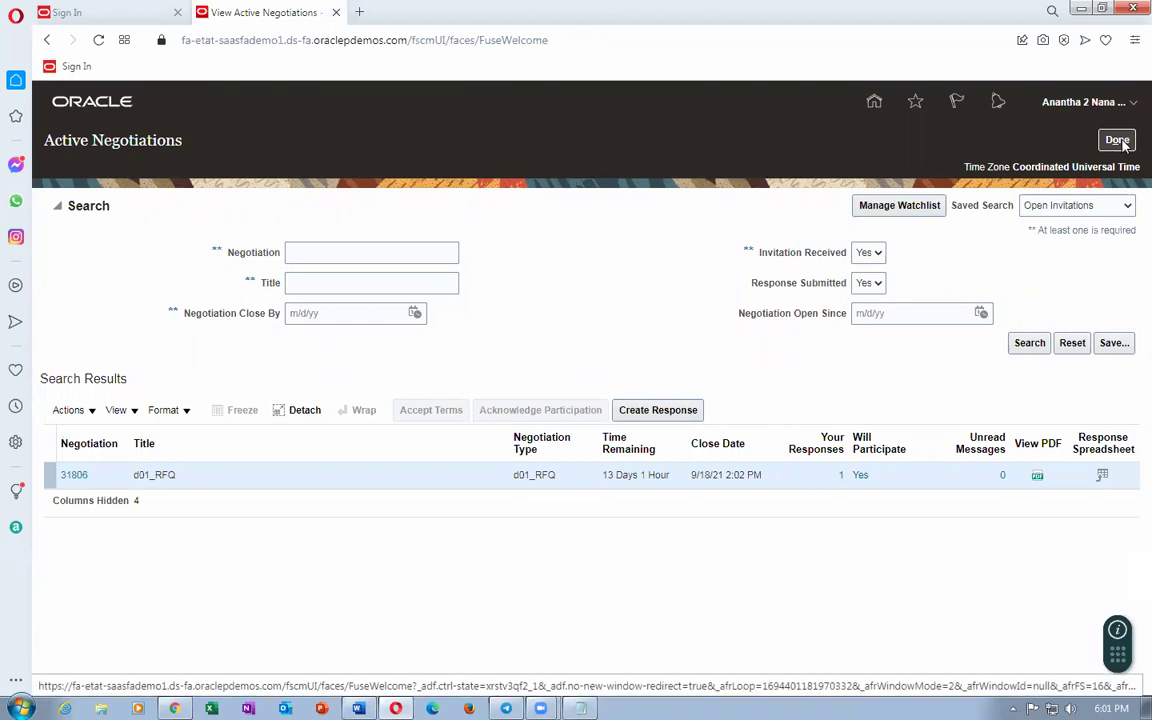
pyautogui.click(1118, 141)
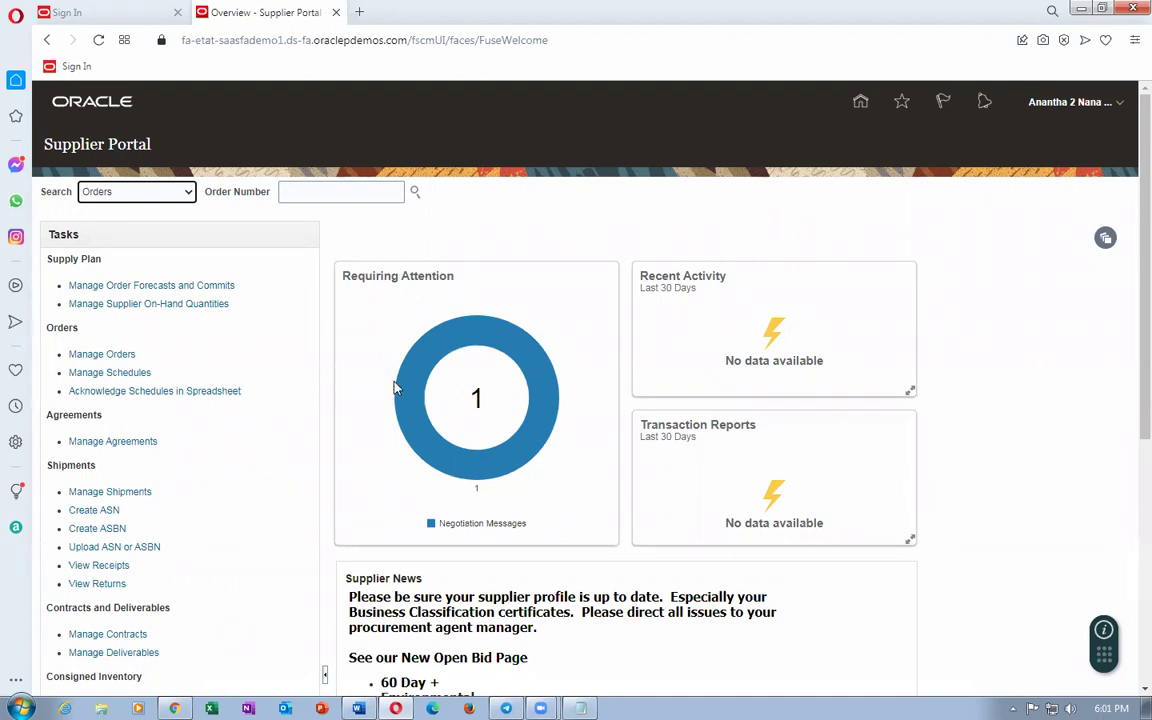
# Read the unread negotiation messages about the pause, then return to the Supplier Portal
pyautogui.moveTo(478, 332)
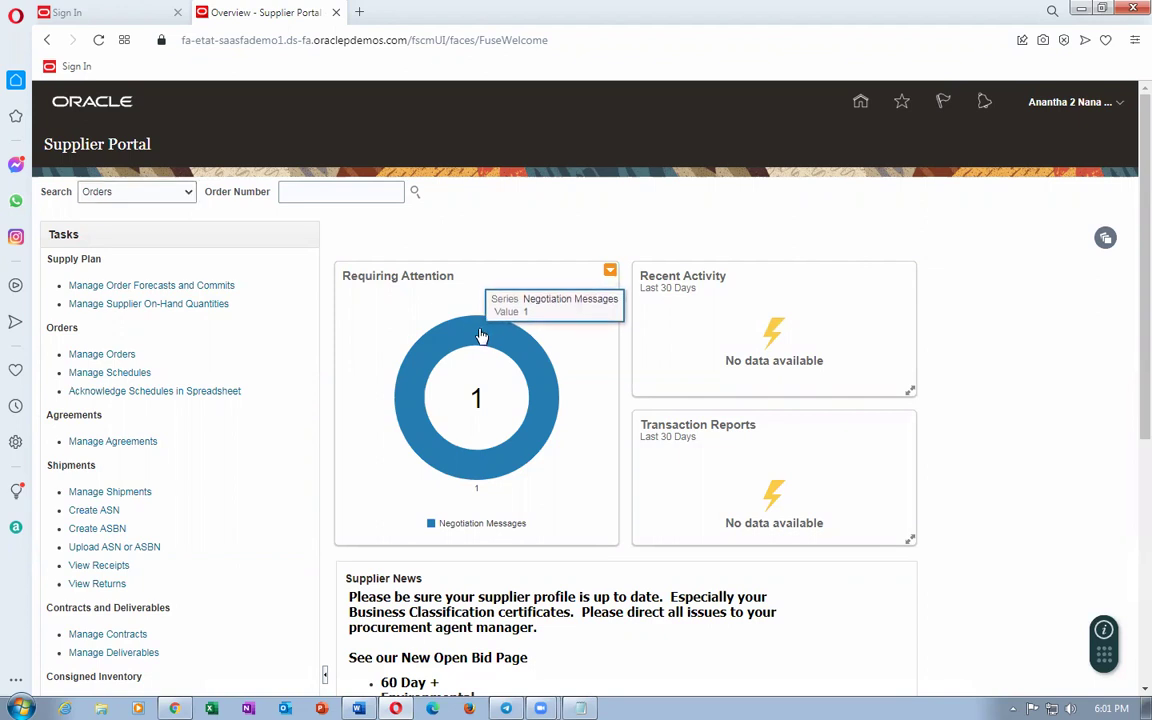
pyautogui.click(481, 334)
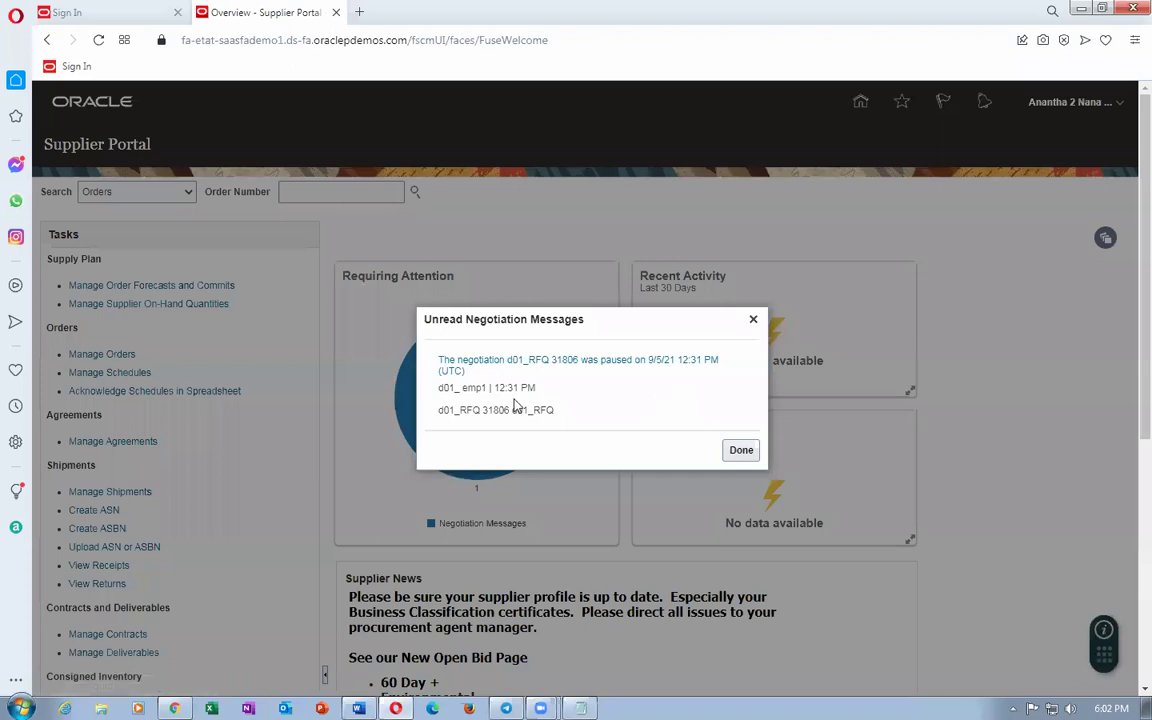
pyautogui.click(740, 450)
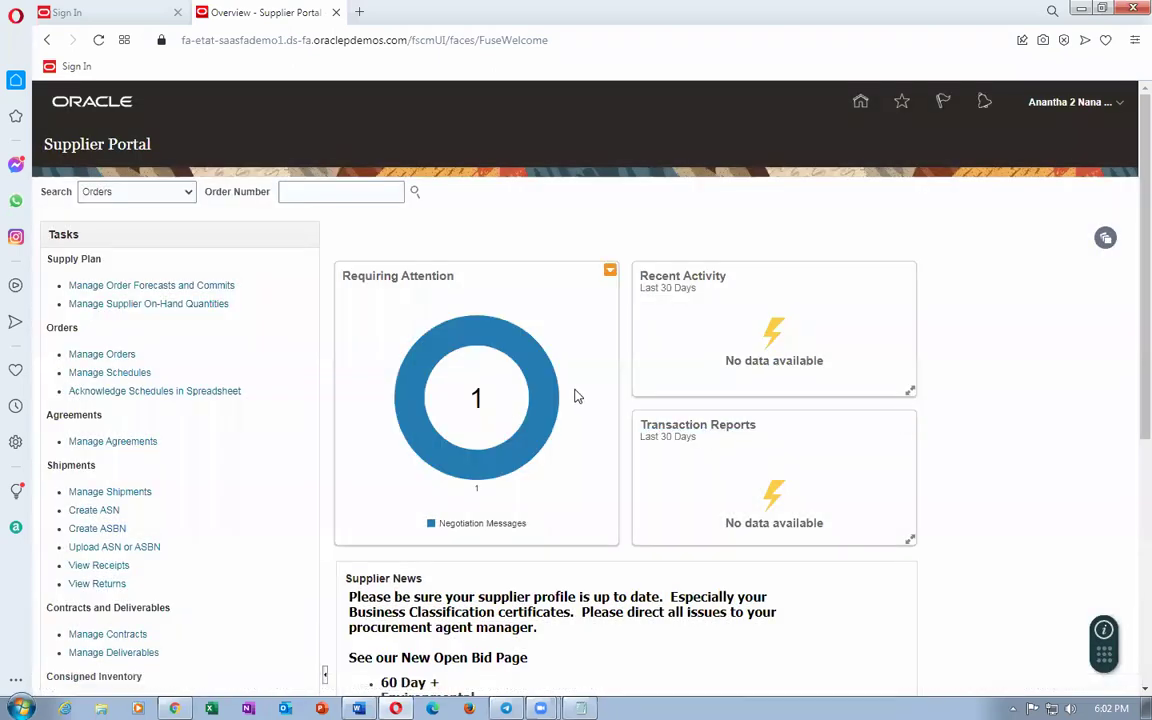
pyautogui.click(862, 104)
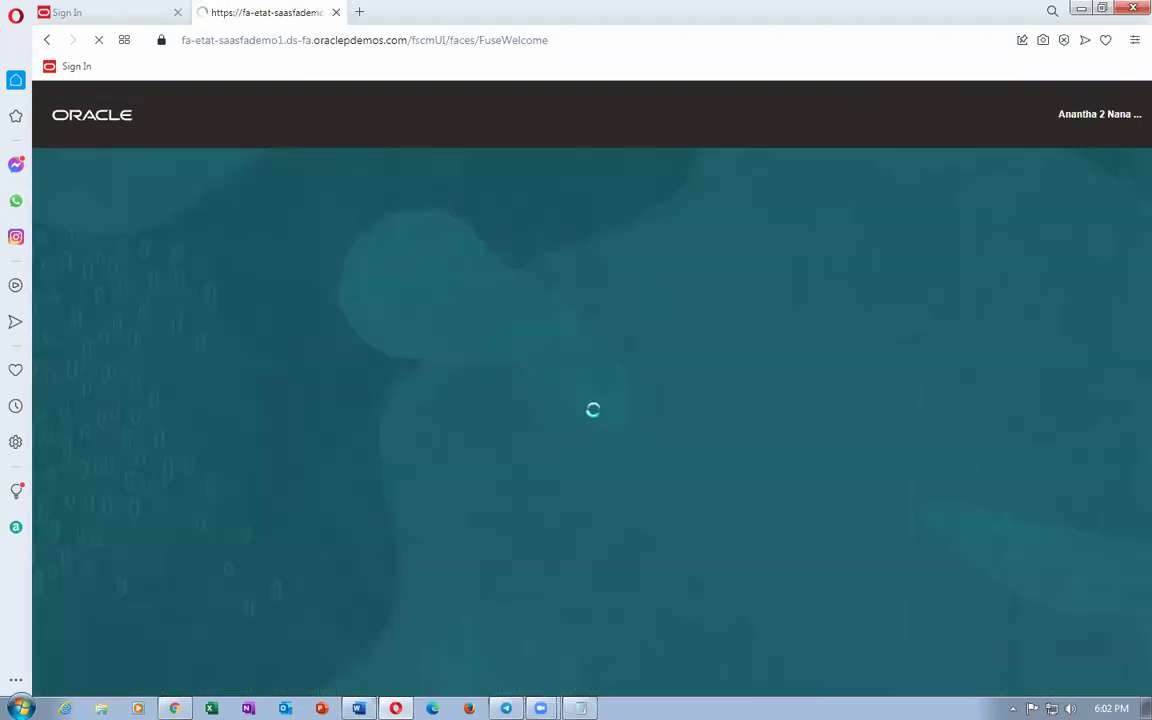
pyautogui.click(316, 411)
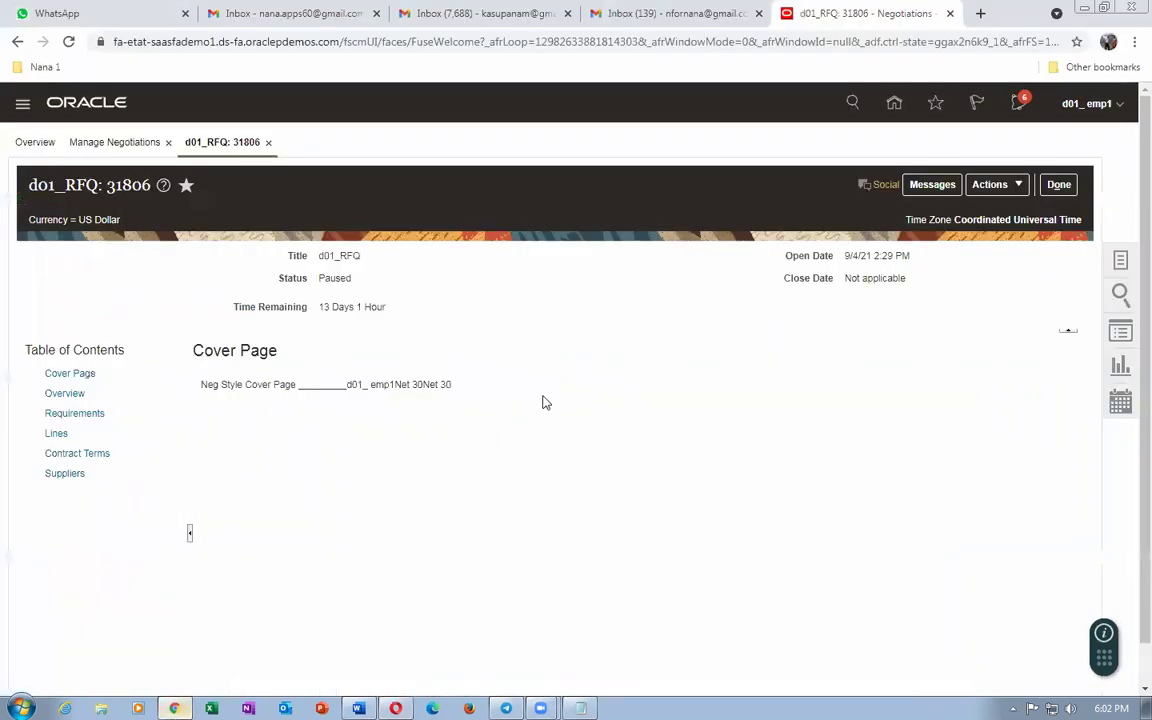
# Reopen negotiation 31806 and resume it with the supplier note 'It i sresumed neg admin'
pyautogui.click(1062, 185)
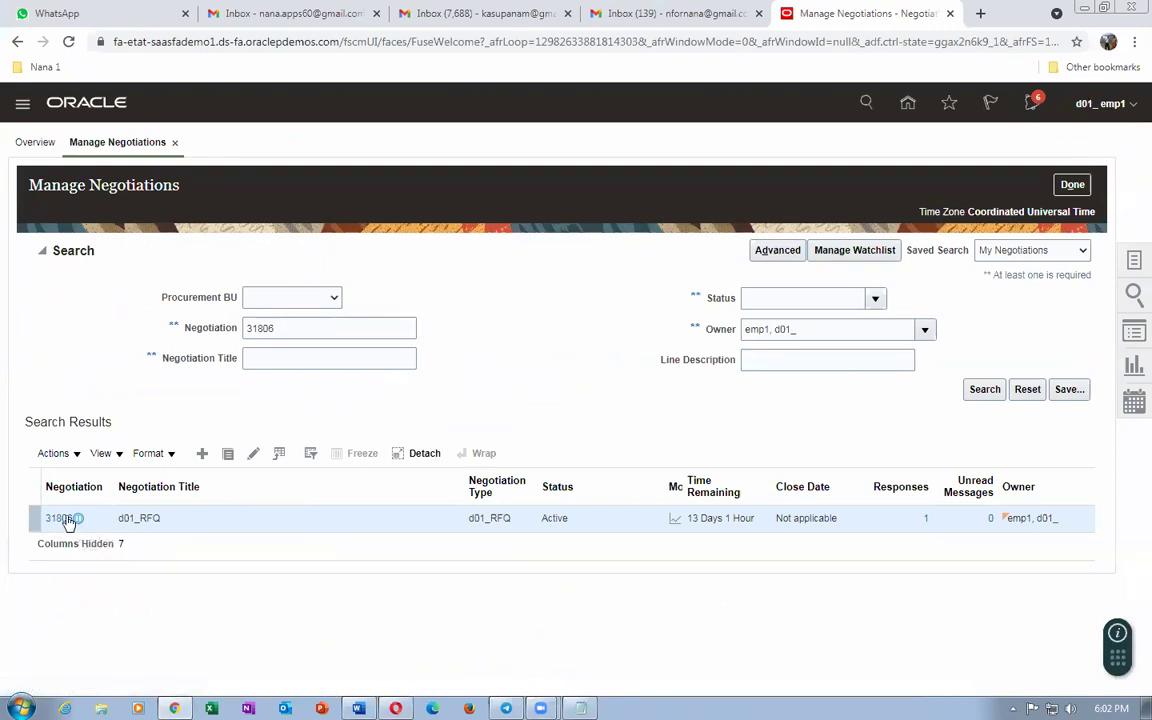
pyautogui.click(60, 518)
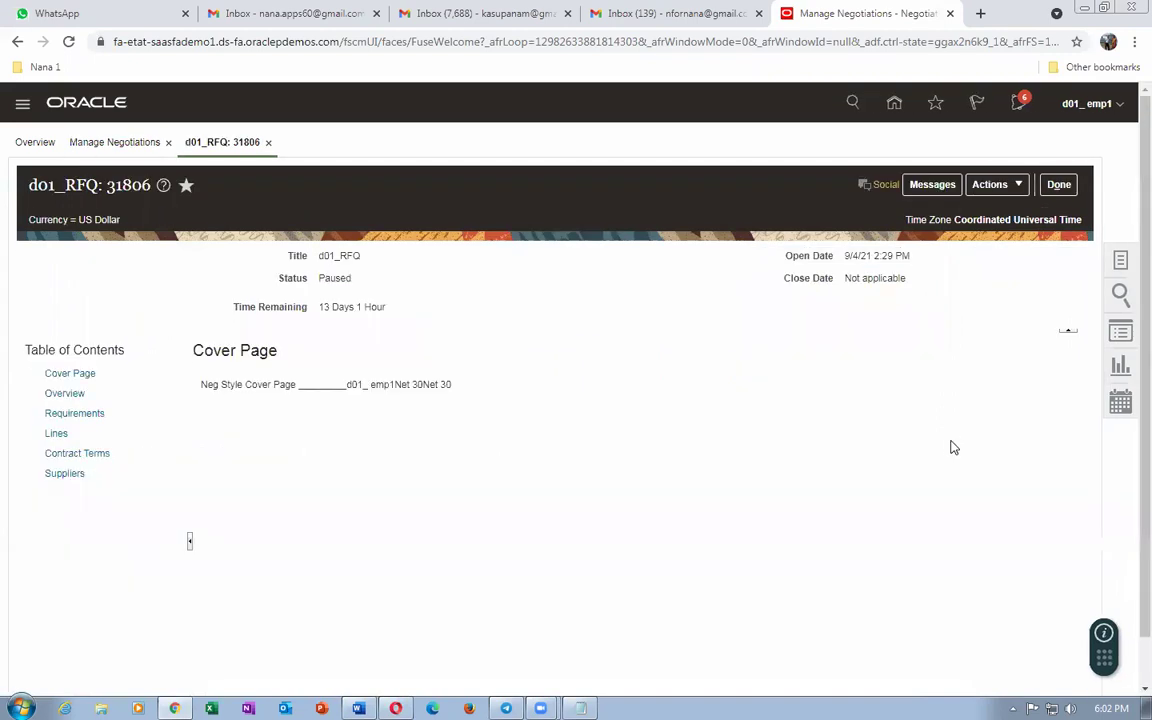
pyautogui.click(985, 188)
pyautogui.moveTo(1005, 260)
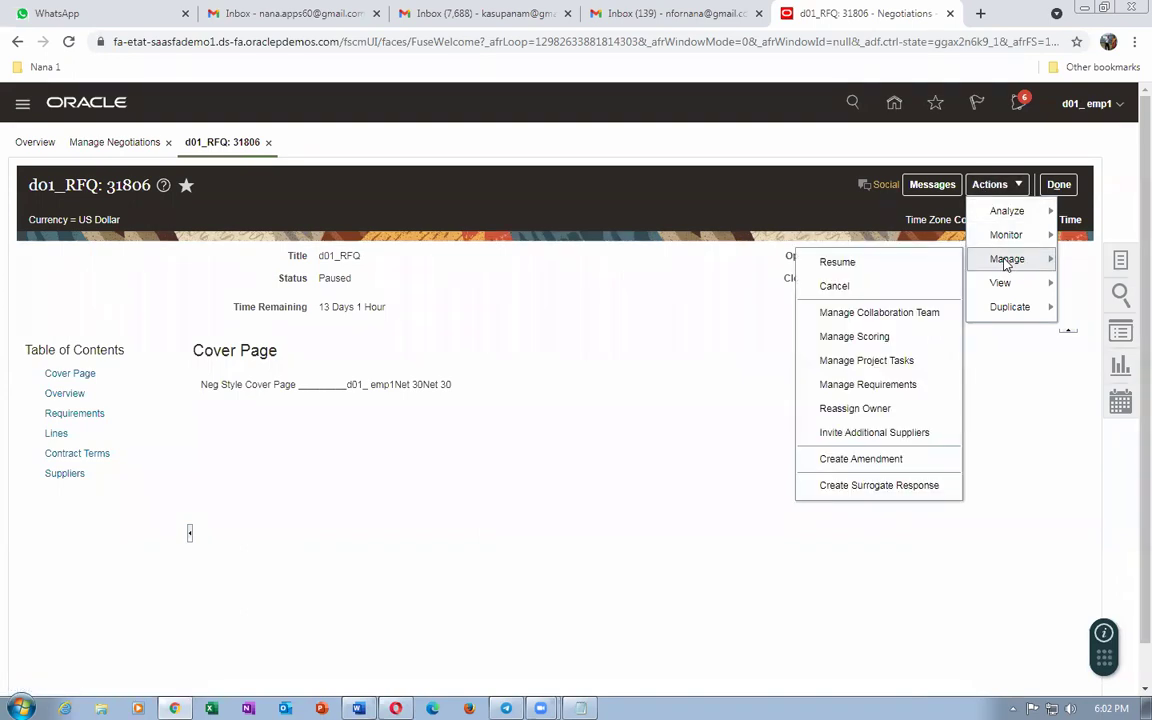
pyautogui.click(838, 263)
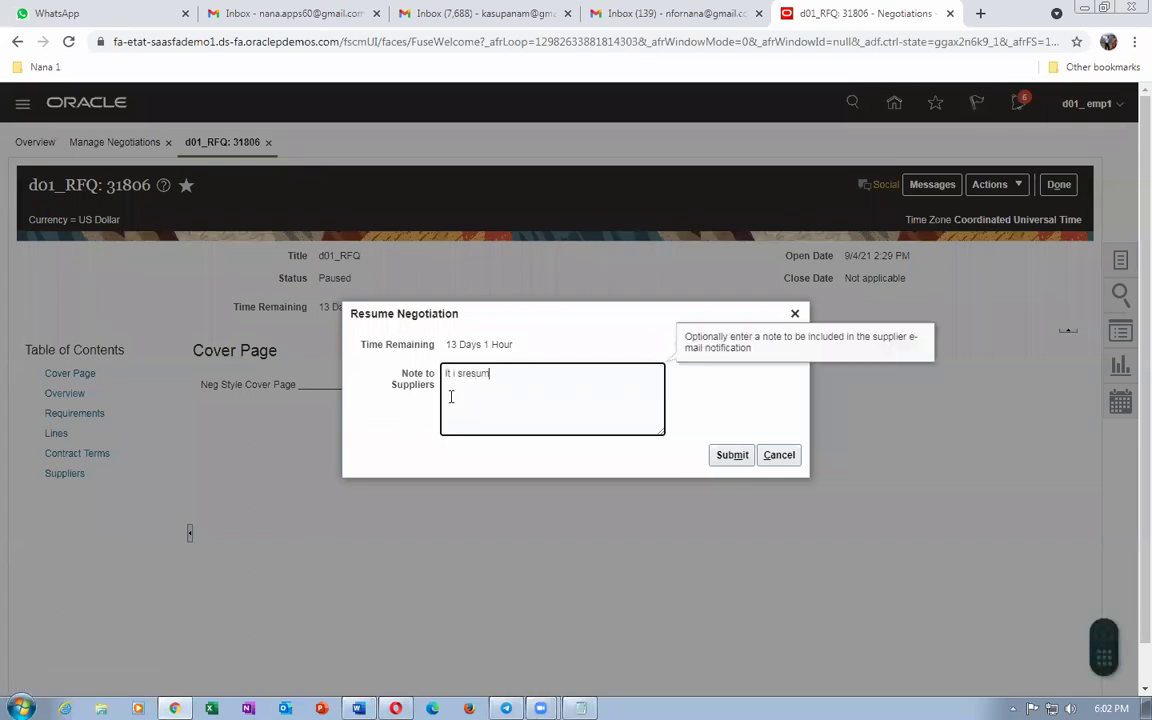
pyautogui.write('It i sresumed')
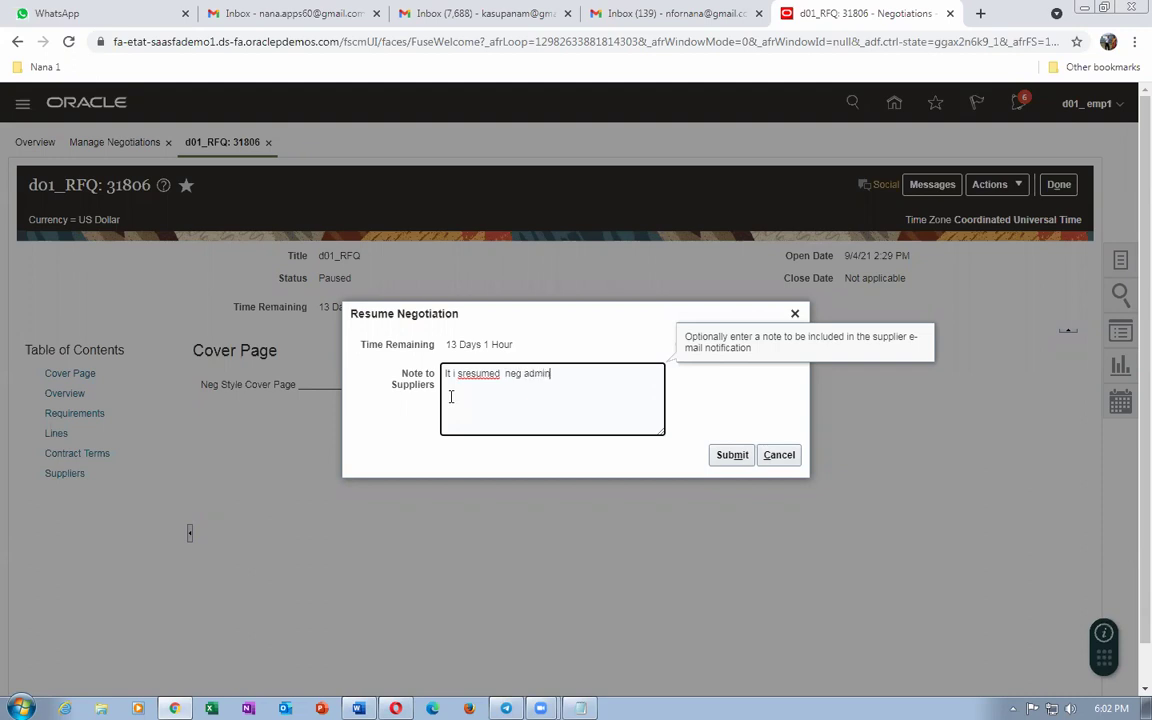
pyautogui.write('neg admin')
pyautogui.click(732, 455)
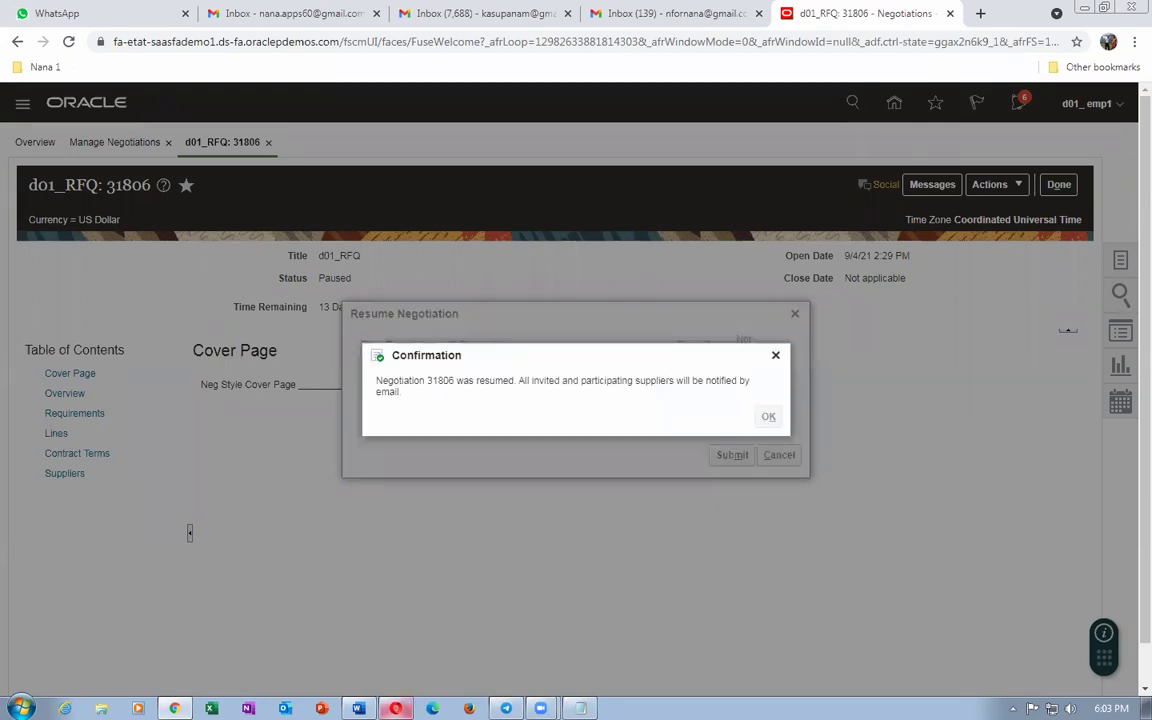
pyautogui.click(396, 708)
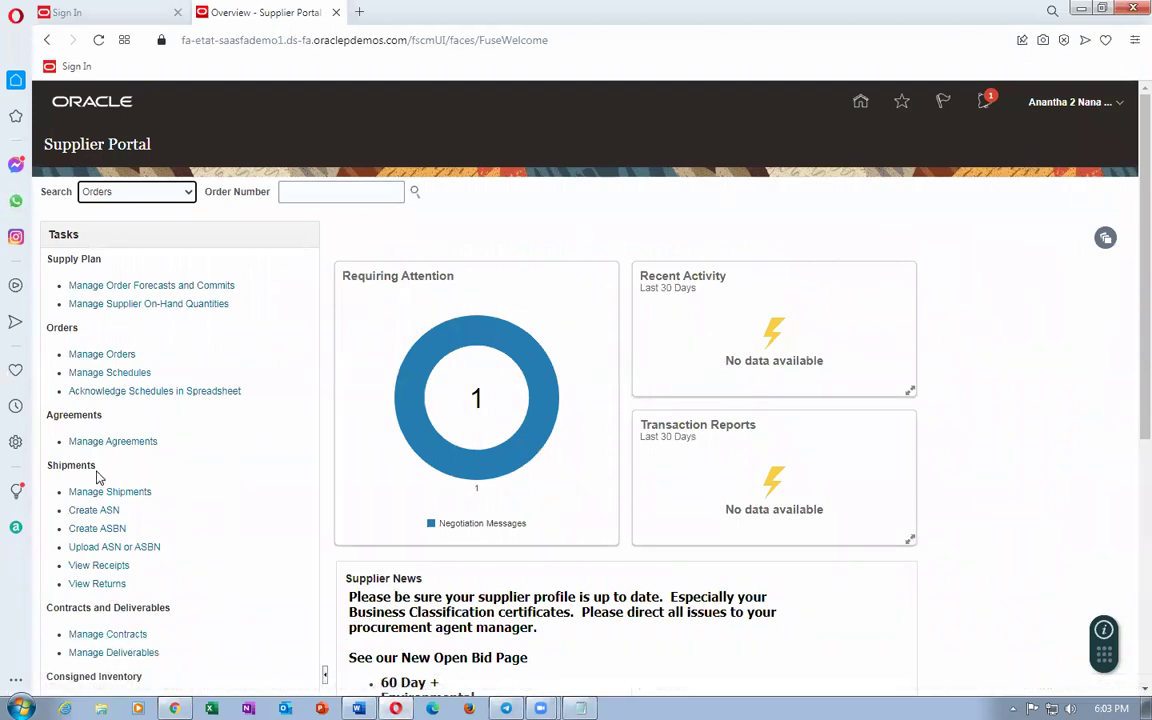
# Search the supplier's active negotiations with Response Submitted left as No
pyautogui.scroll(-1, 131, 545)
pyautogui.scroll(-3, 131, 545)
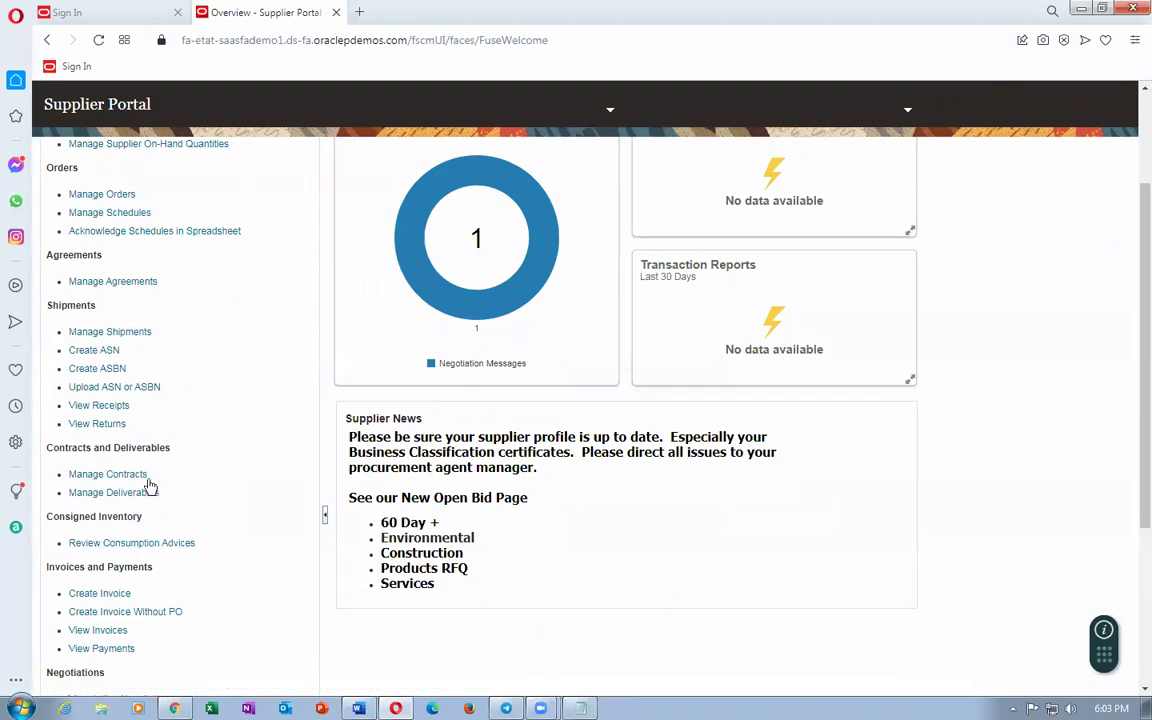
pyautogui.scroll(-3, 150, 495)
pyautogui.scroll(-1, 150, 495)
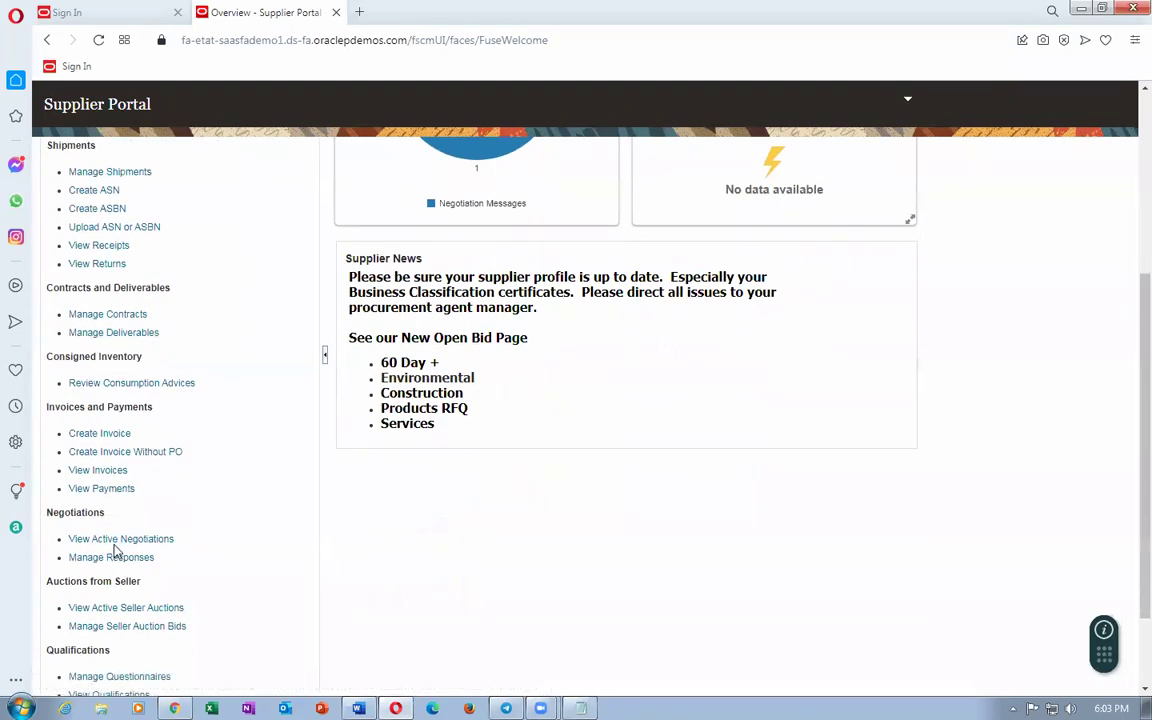
pyautogui.click(118, 541)
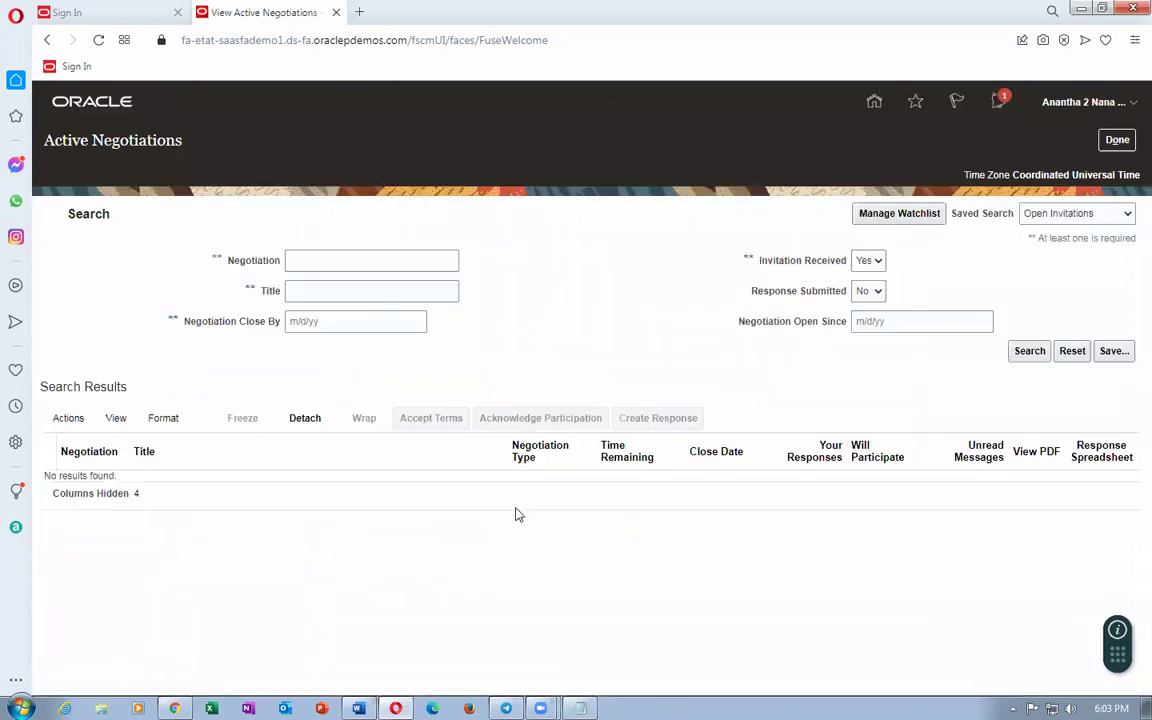
pyautogui.click(870, 283)
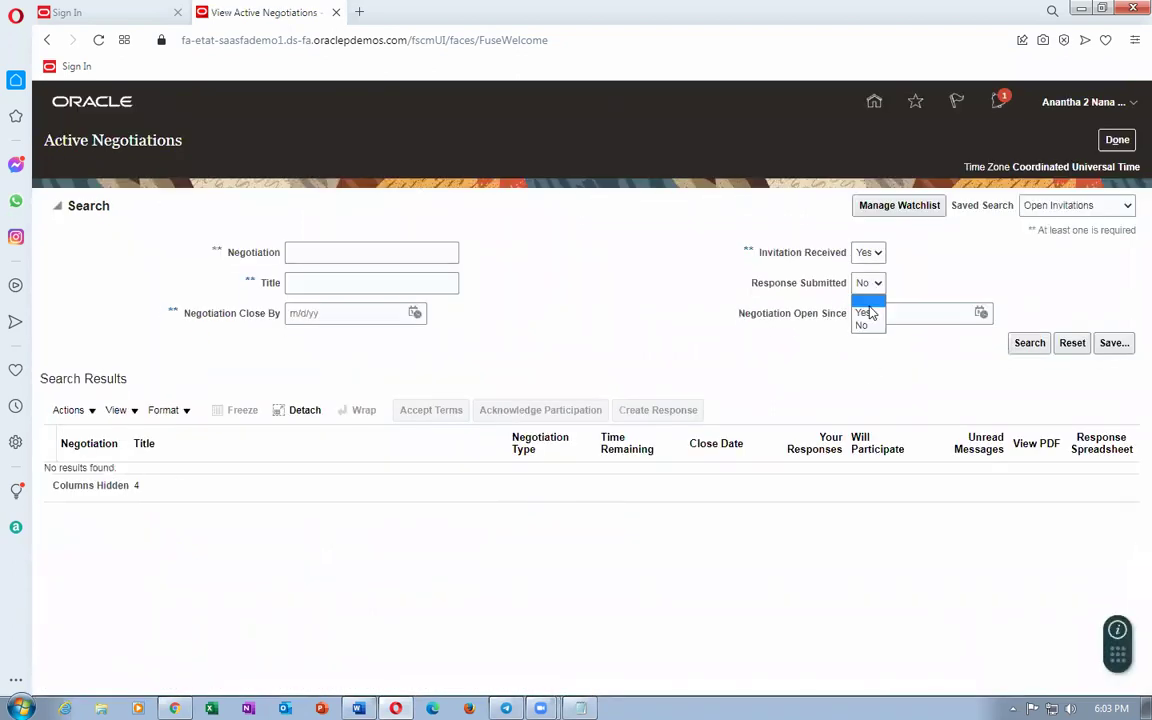
pyautogui.click(862, 325)
pyautogui.click(1027, 343)
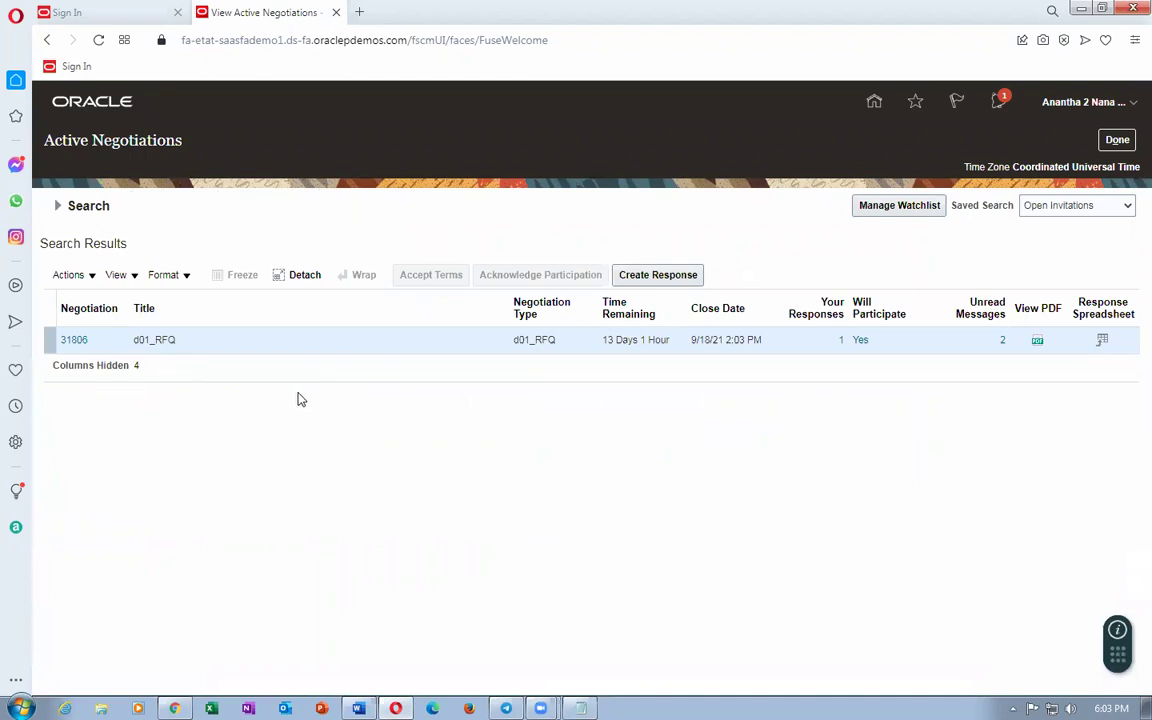
# Dismiss the paused notification and read the unread 31806 messages on the Supplier Portal
pyautogui.click(997, 108)
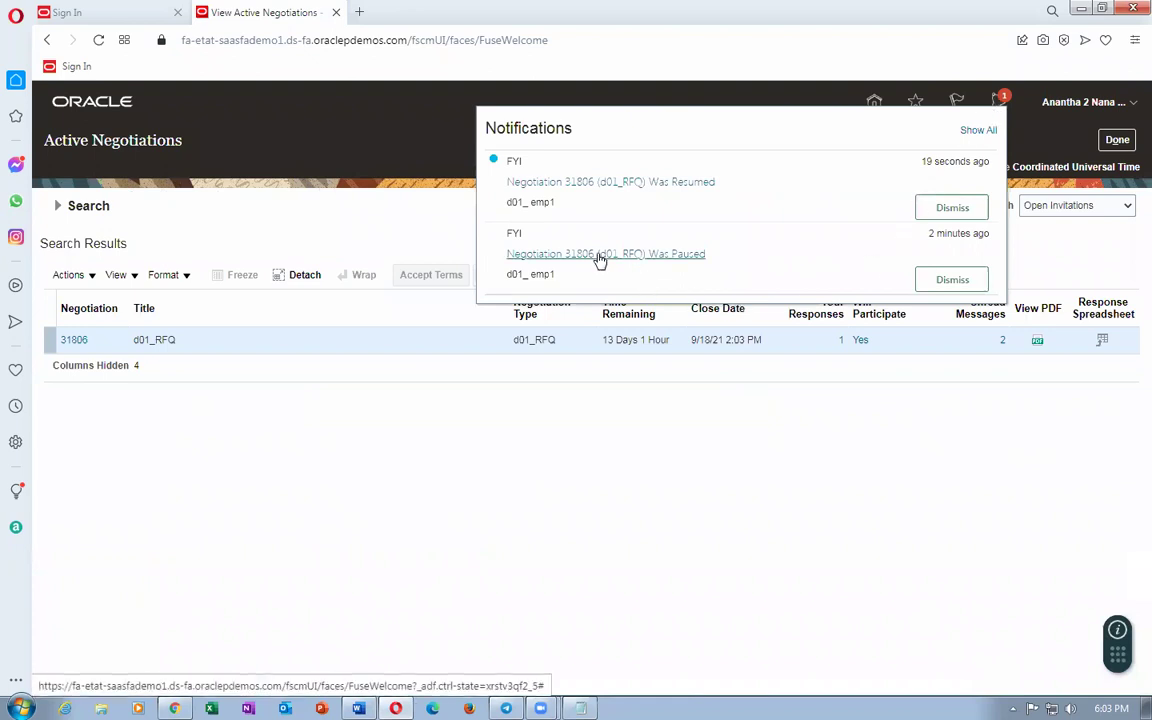
pyautogui.click(968, 278)
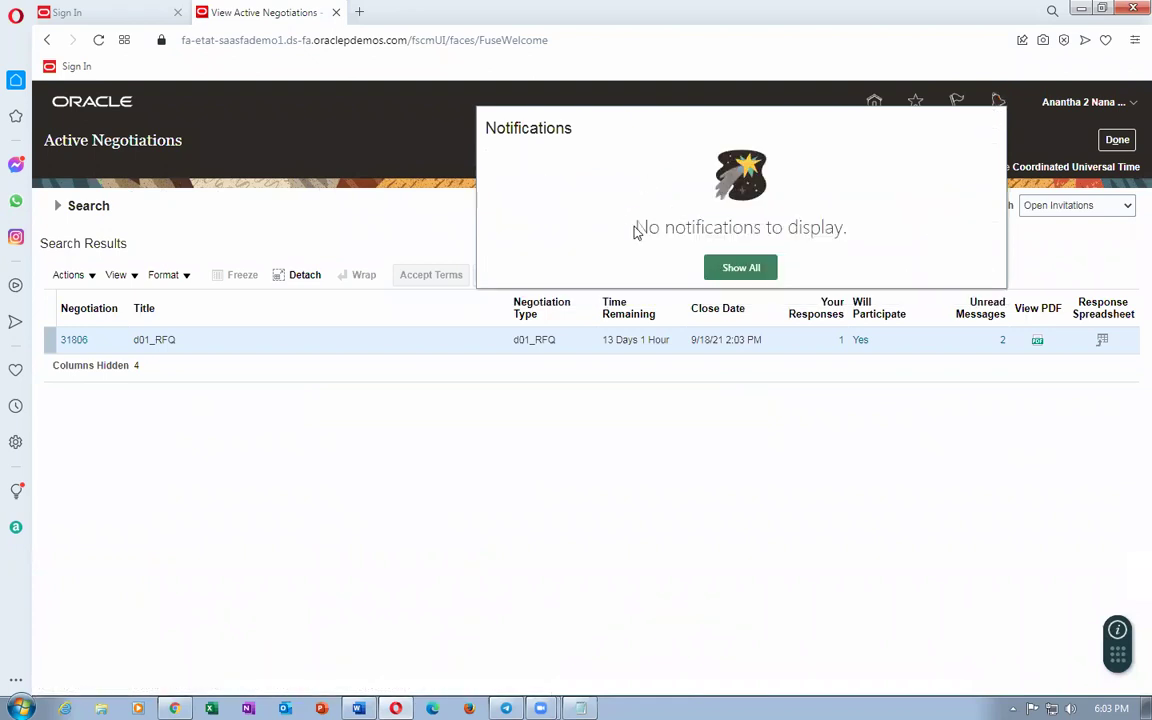
pyautogui.click(740, 270)
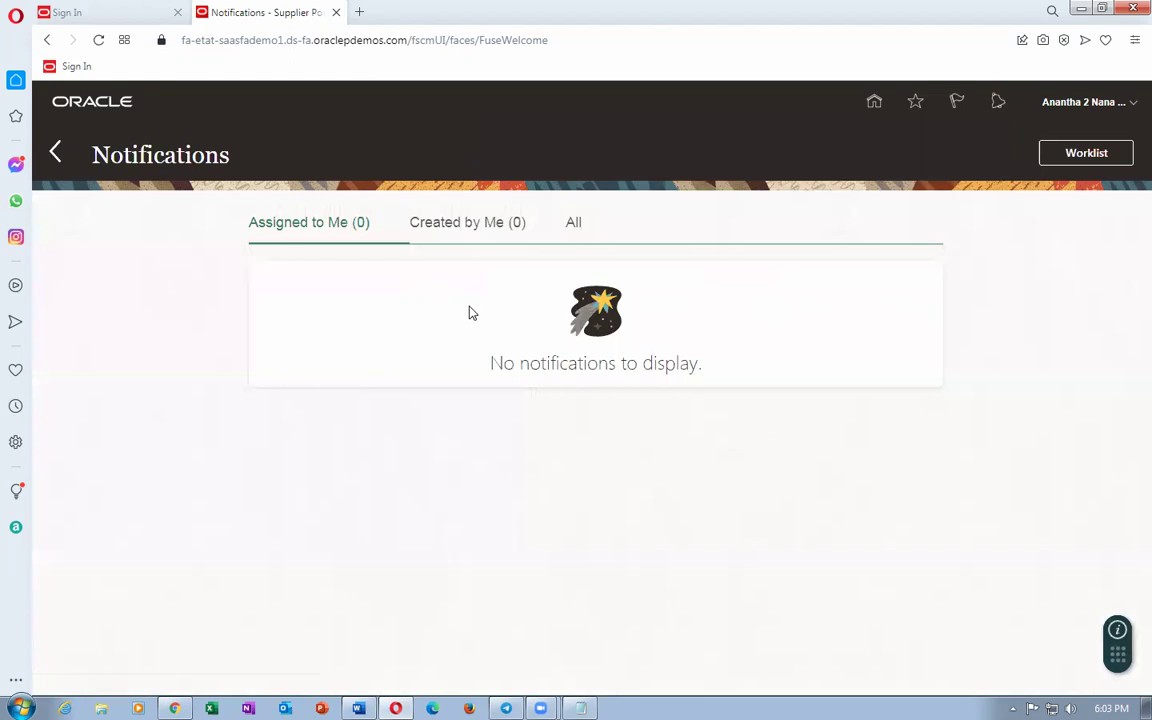
pyautogui.click(873, 106)
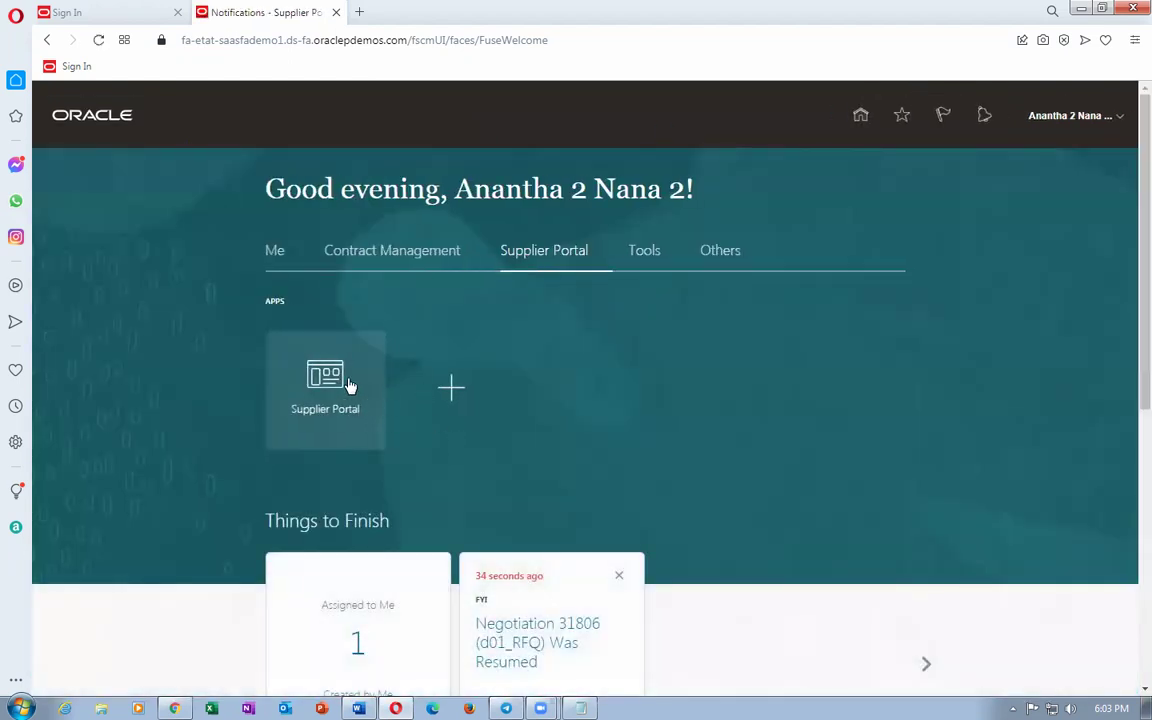
pyautogui.click(338, 385)
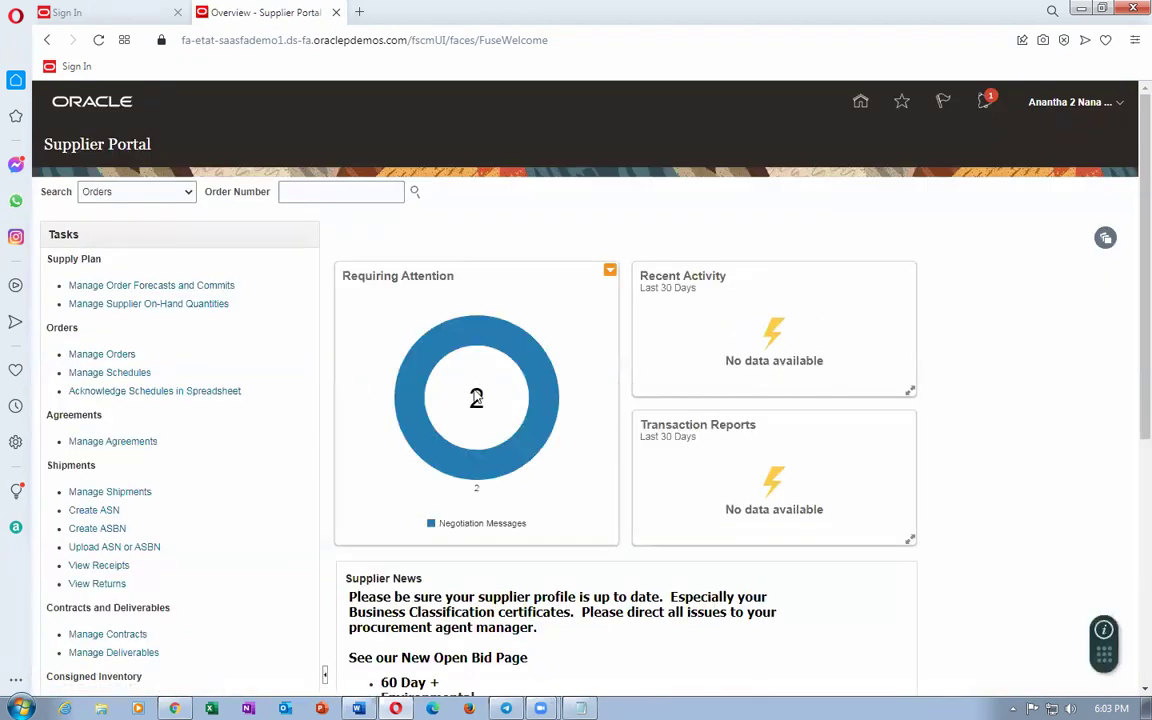
pyautogui.click(488, 337)
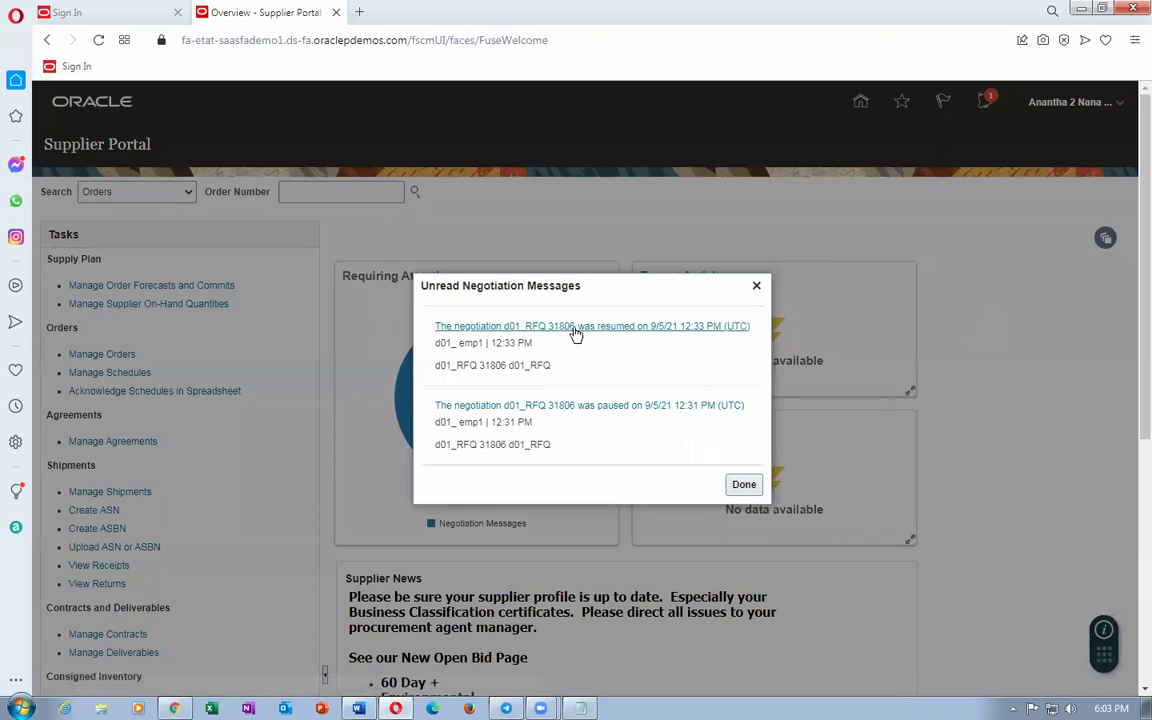
pyautogui.click(743, 485)
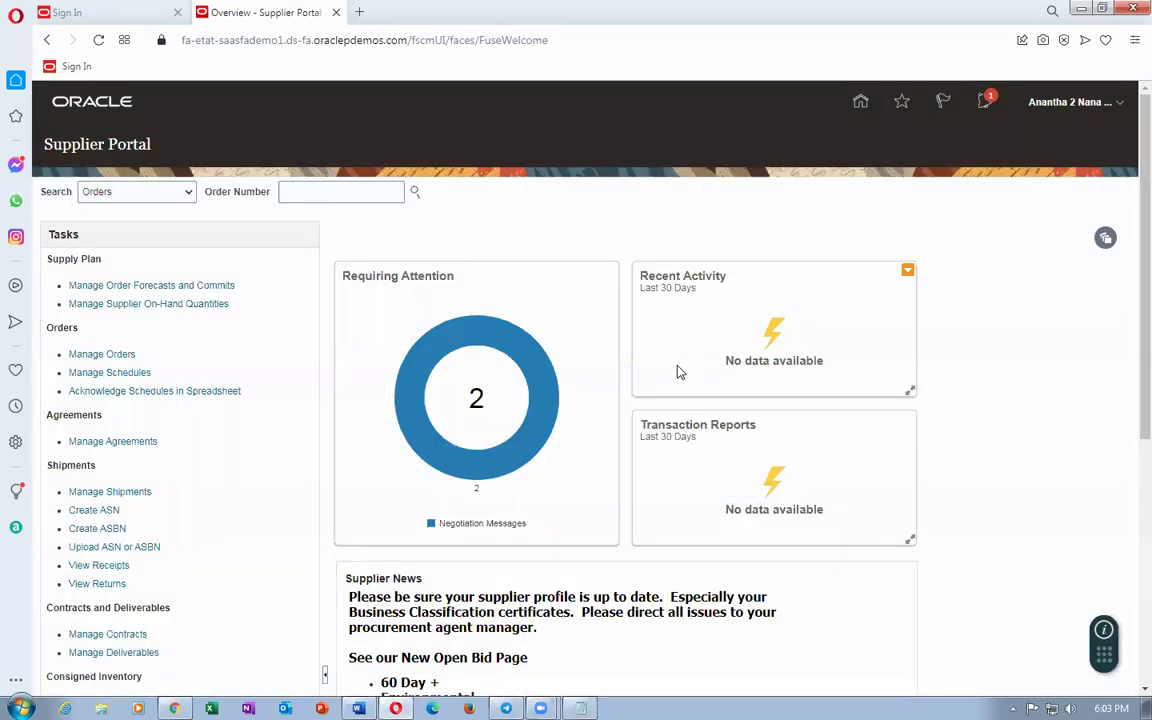
# Extend negotiation 31806 to close on 9/21/21 2:03 PM and submit the extension
pyautogui.click(100, 688)
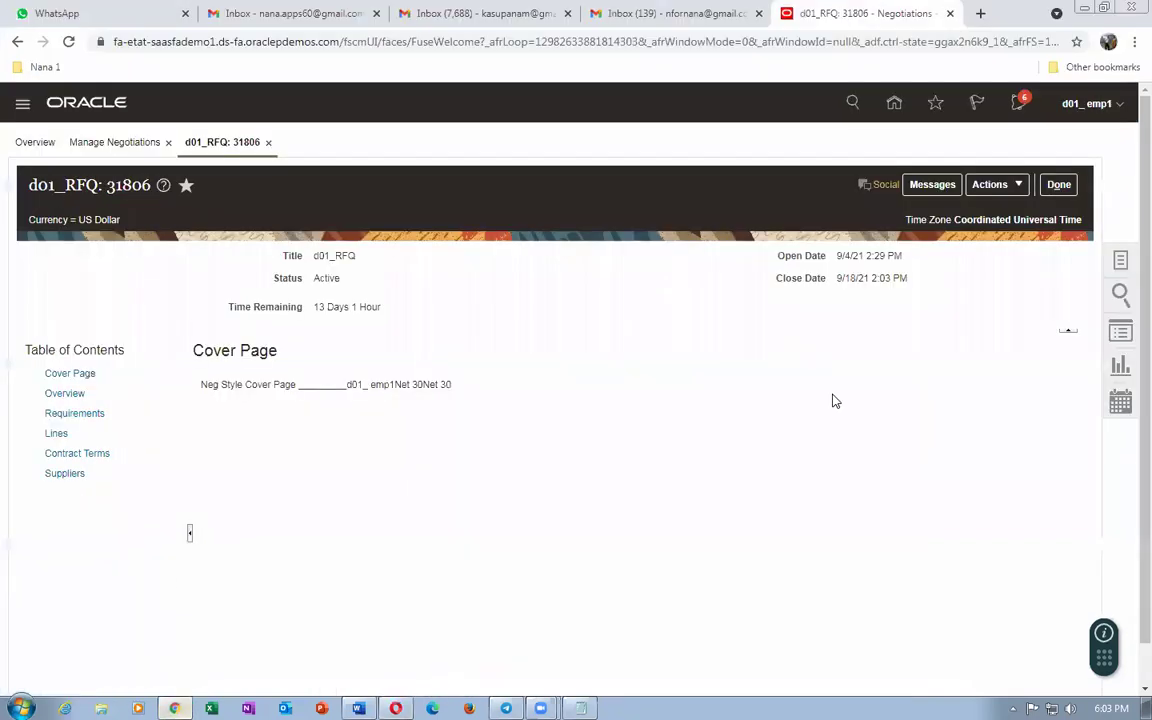
pyautogui.click(1019, 188)
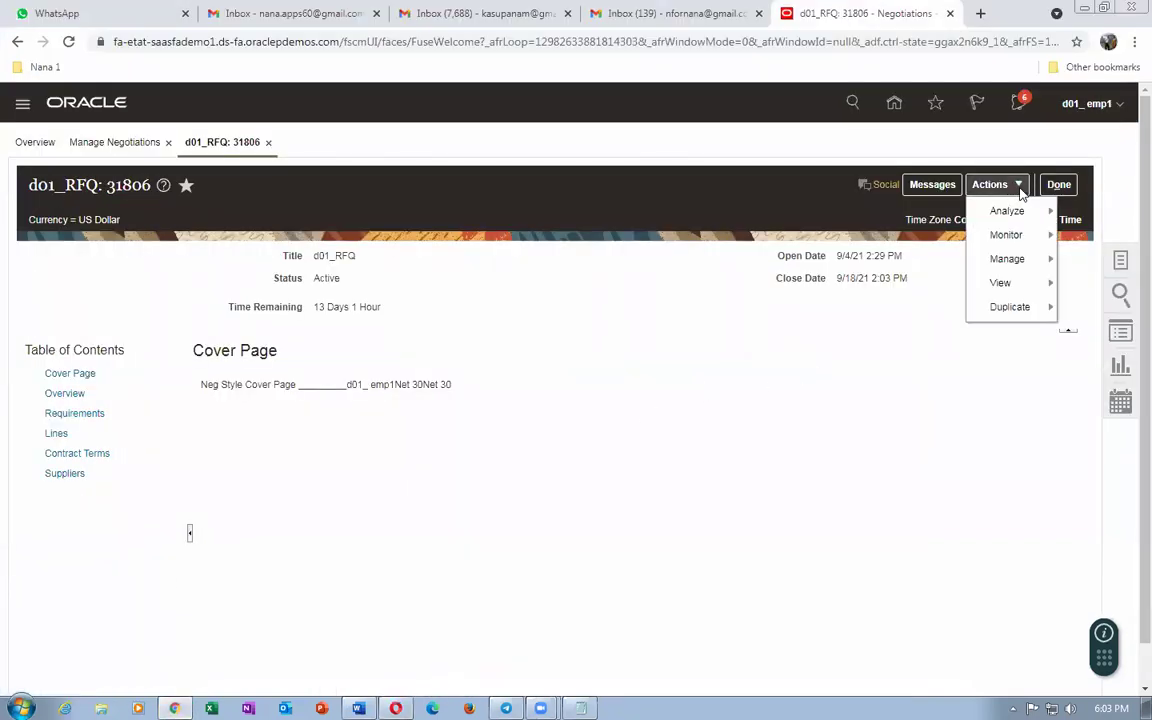
pyautogui.moveTo(1018, 258)
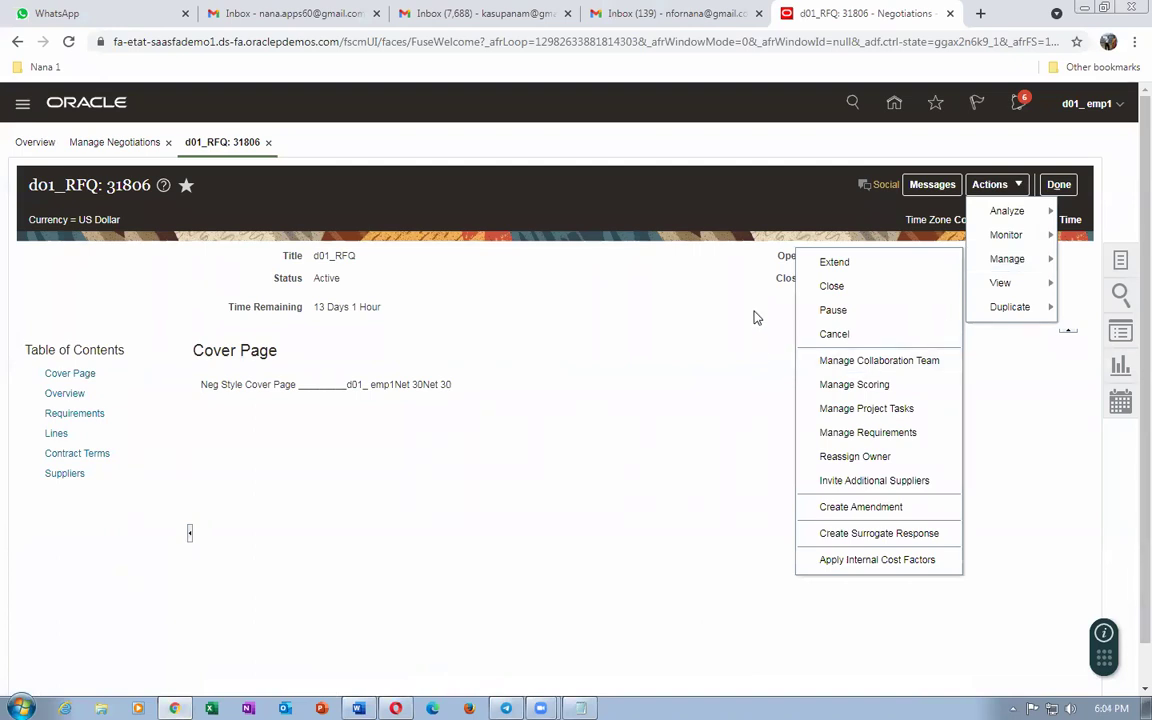
pyautogui.click(830, 262)
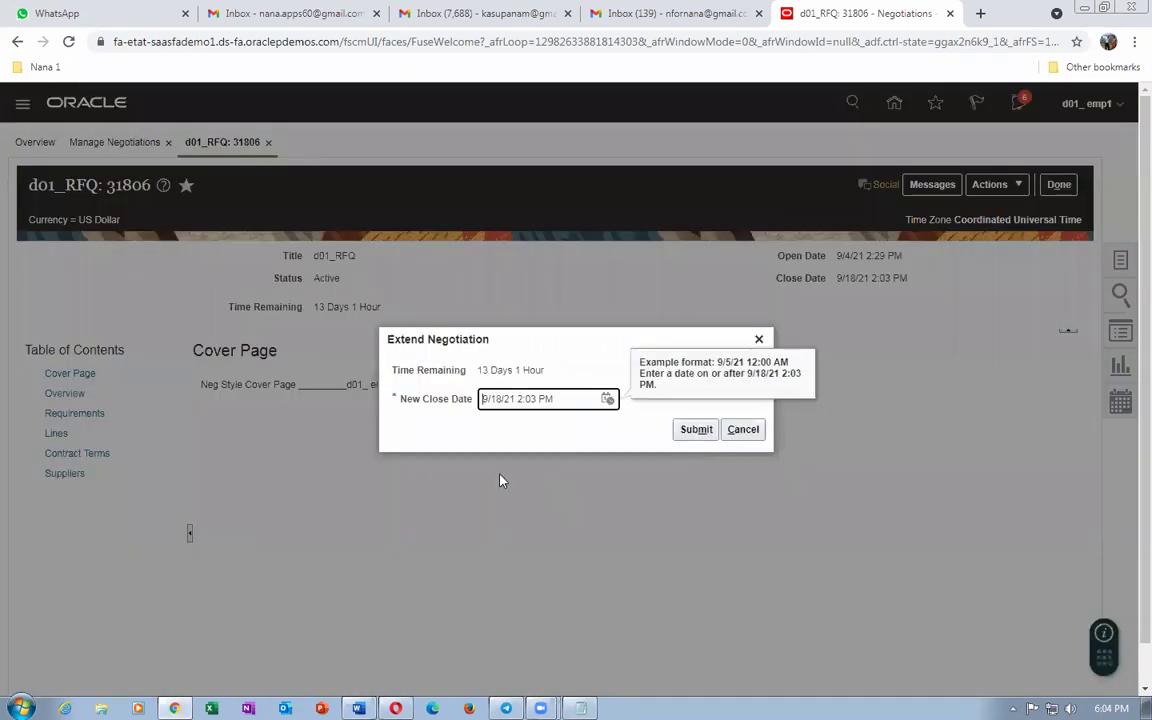
pyautogui.click(607, 399)
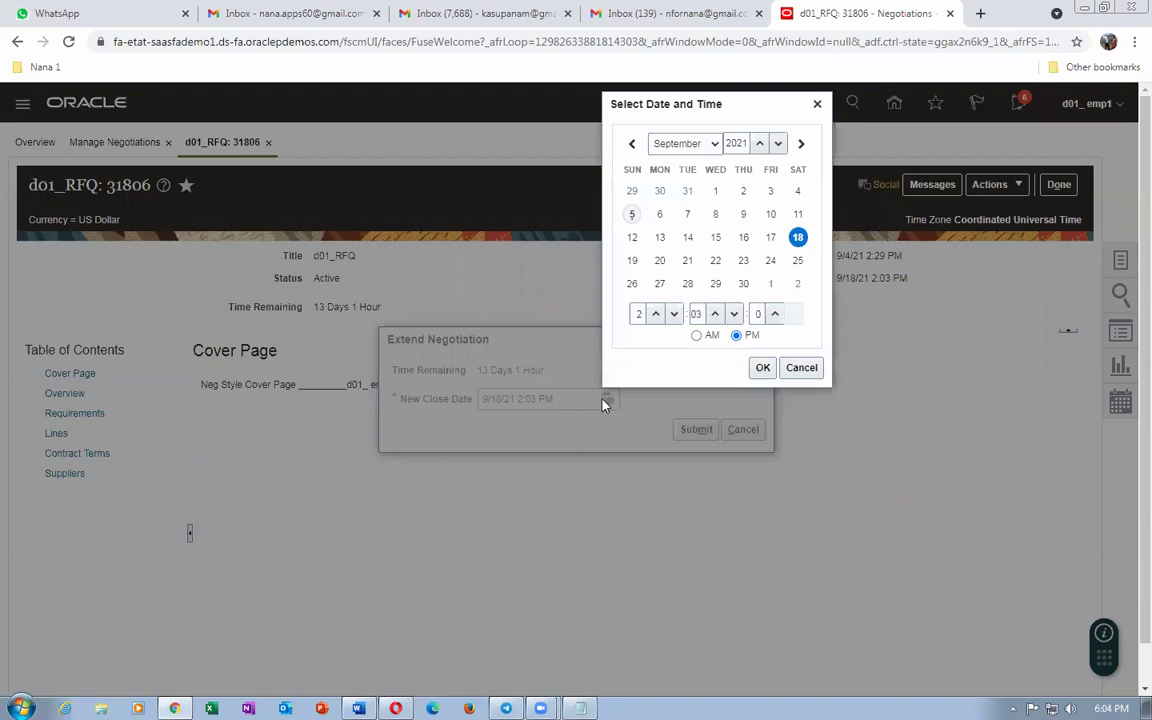
pyautogui.click(687, 260)
pyautogui.click(763, 369)
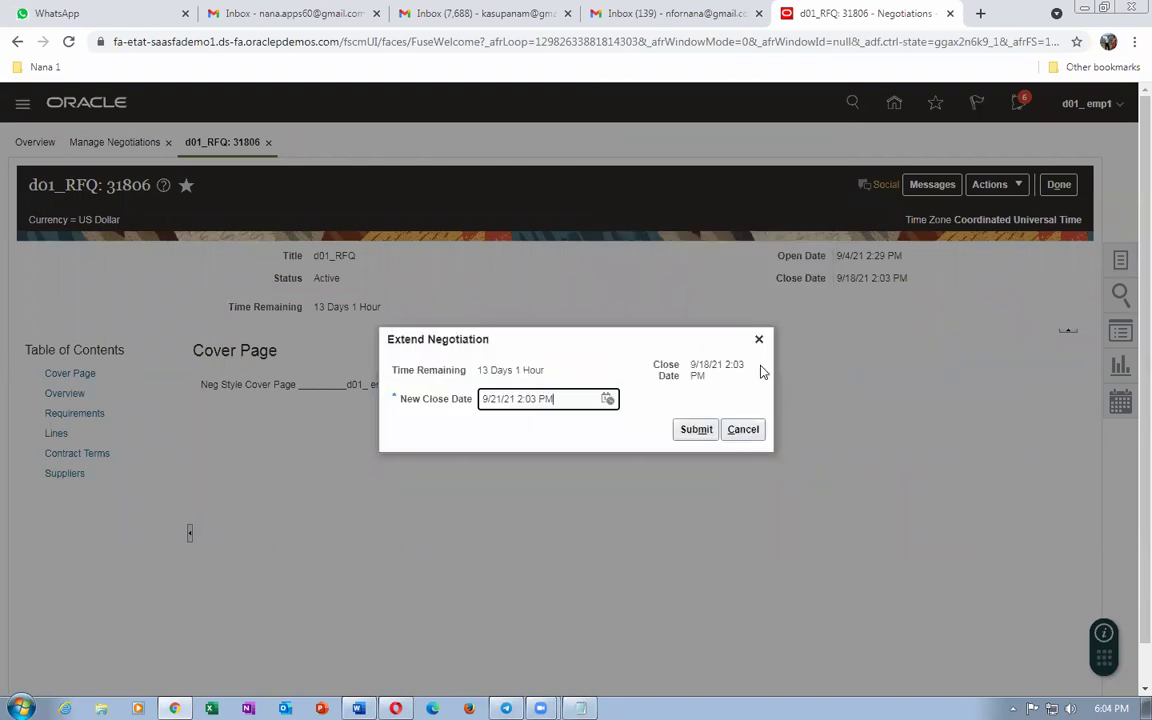
pyautogui.click(697, 429)
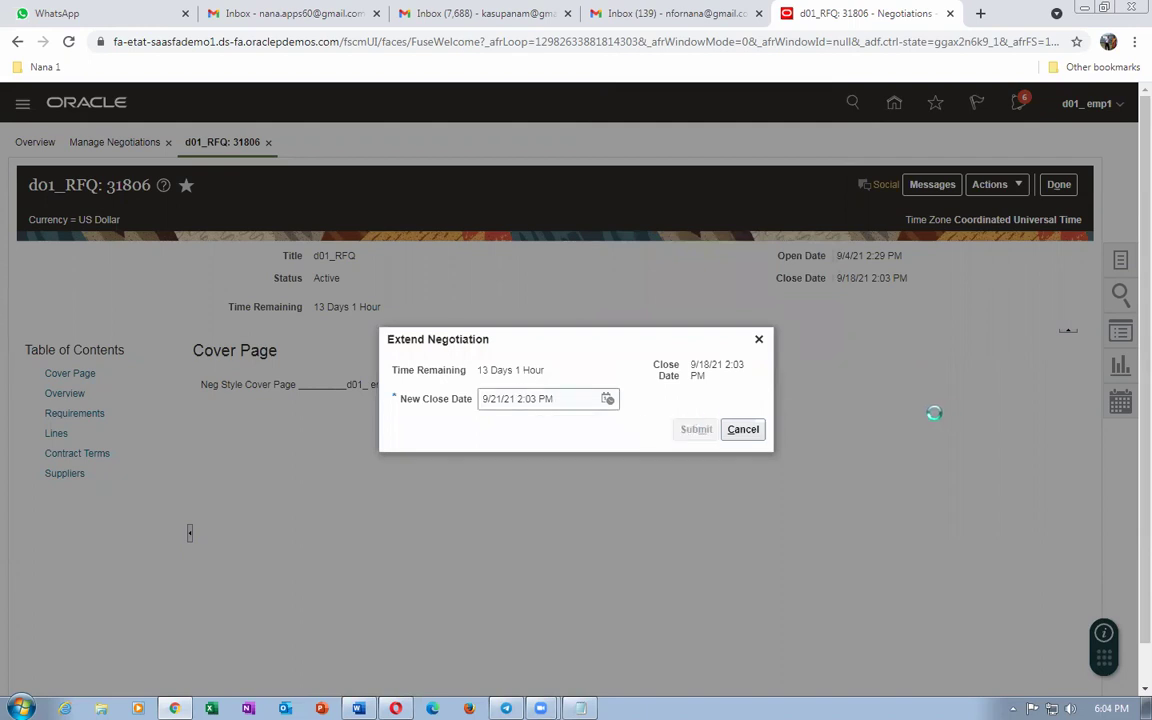
pyautogui.moveTo(387, 390); pyautogui.dragTo(643, 399)
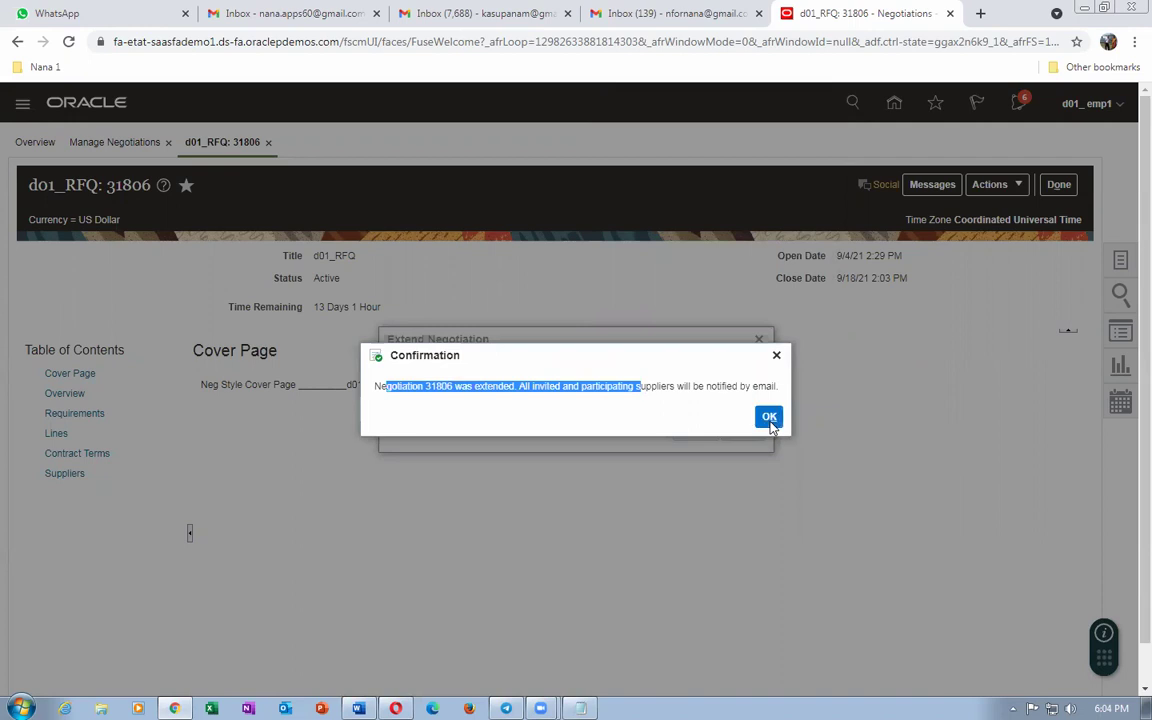
pyautogui.moveTo(396, 706)
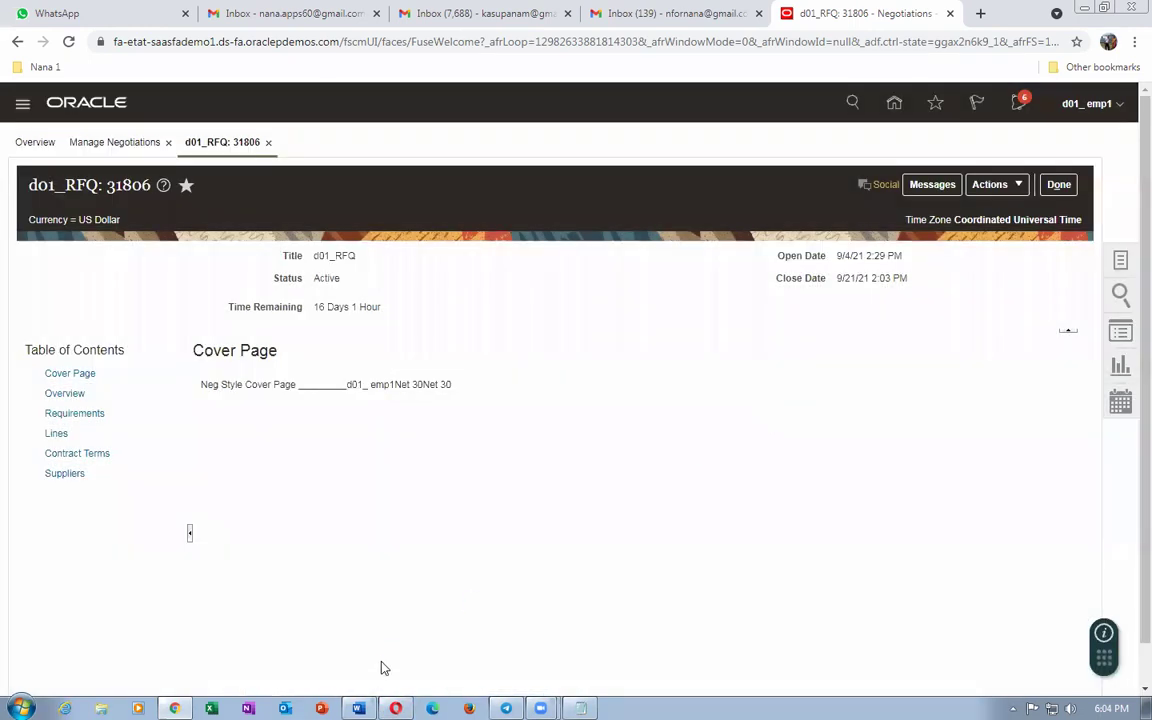
pyautogui.click(396, 706)
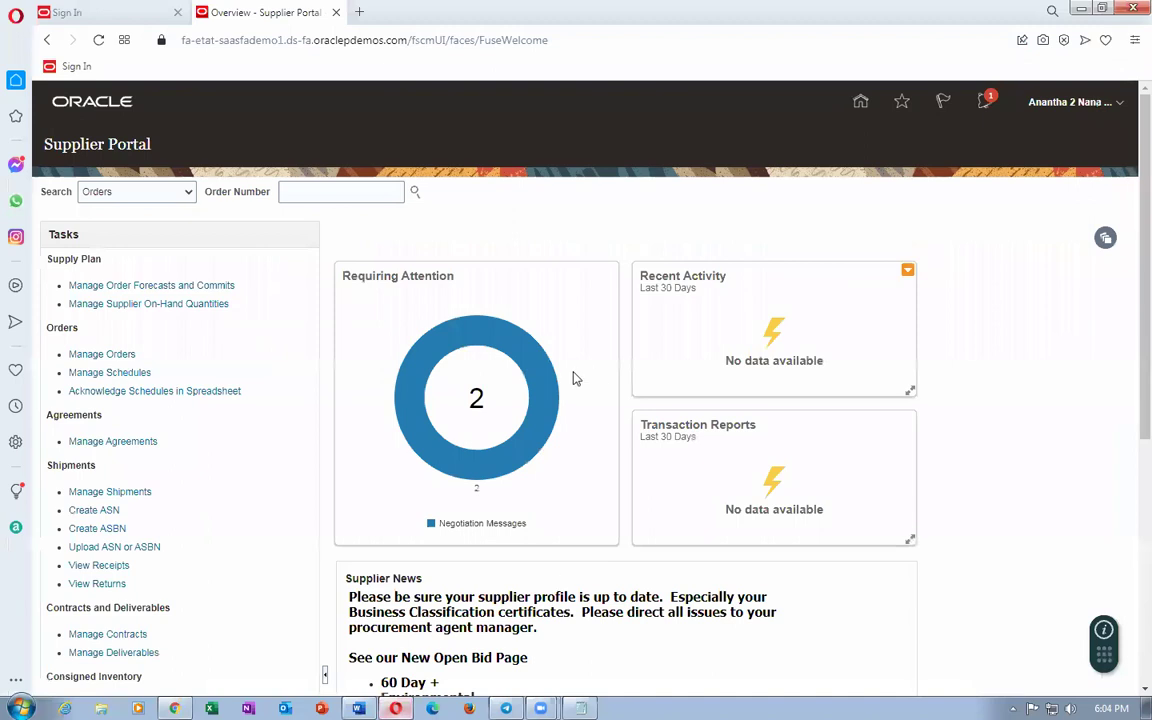
# Dismiss the supplier's 'negotiation extended' and 'negotiation resumed' notifications
pyautogui.click(987, 110)
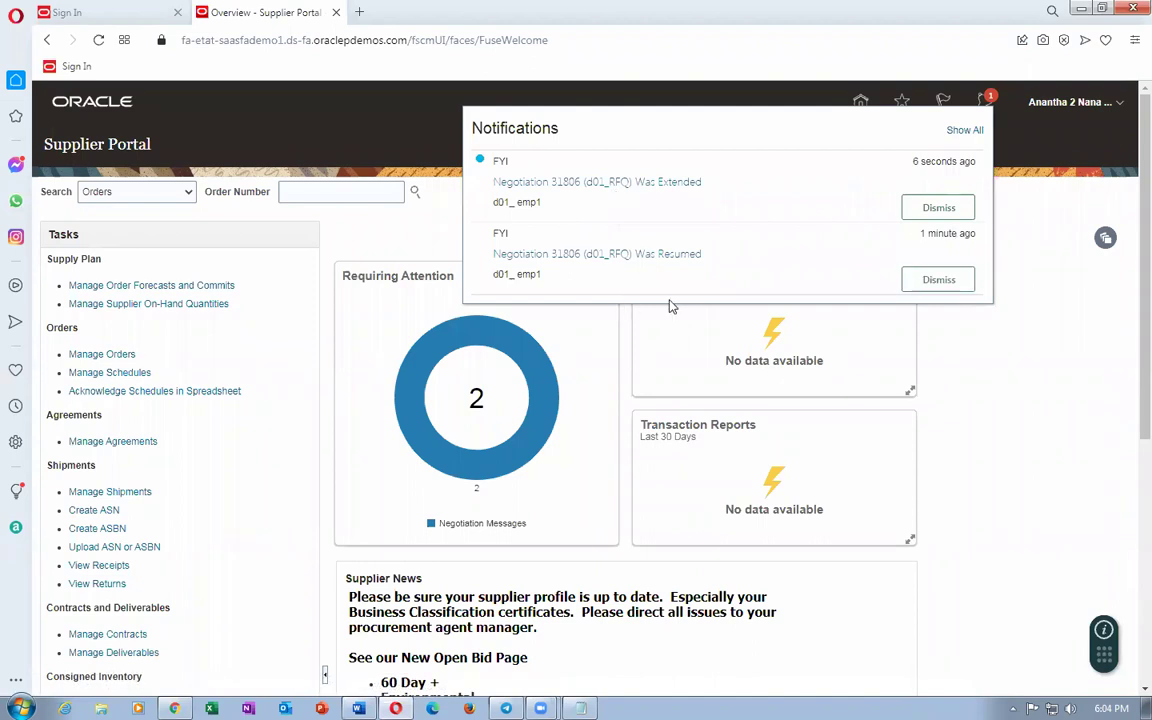
pyautogui.click(948, 281)
pyautogui.click(939, 208)
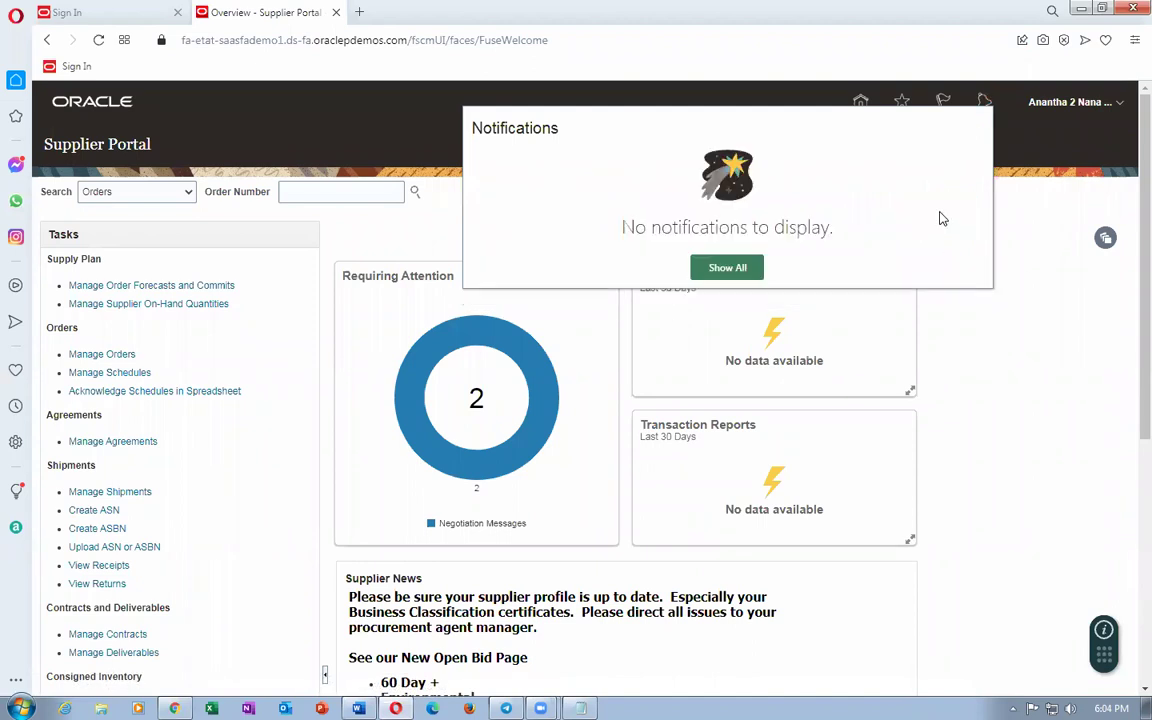
pyautogui.click(1106, 241)
pyautogui.click(887, 216)
# Review the unread 31806 messages from the Supplier Portal overview
pyautogui.click(861, 103)
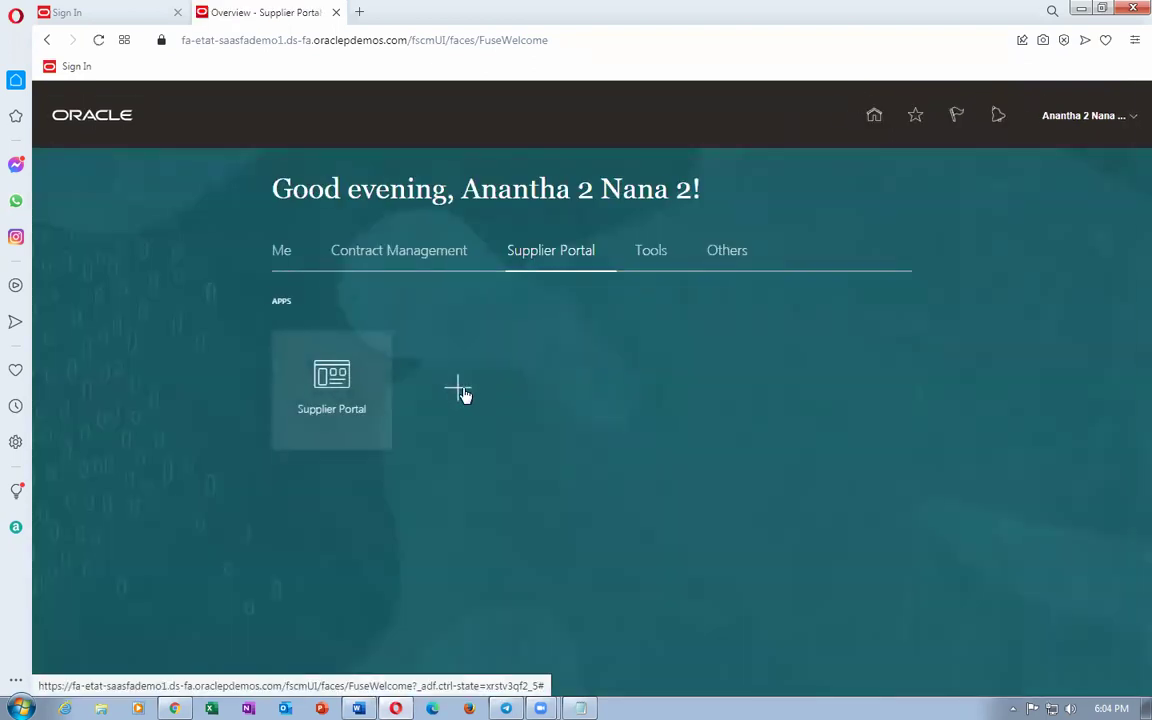
pyautogui.click(360, 396)
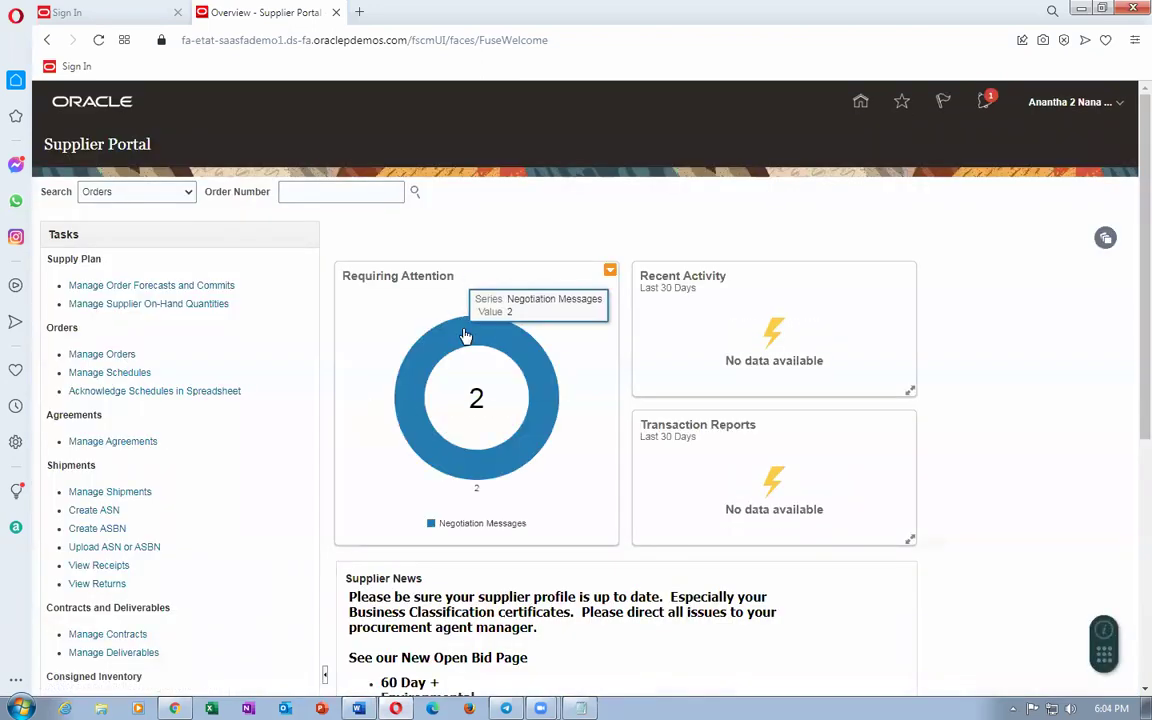
pyautogui.click(465, 336)
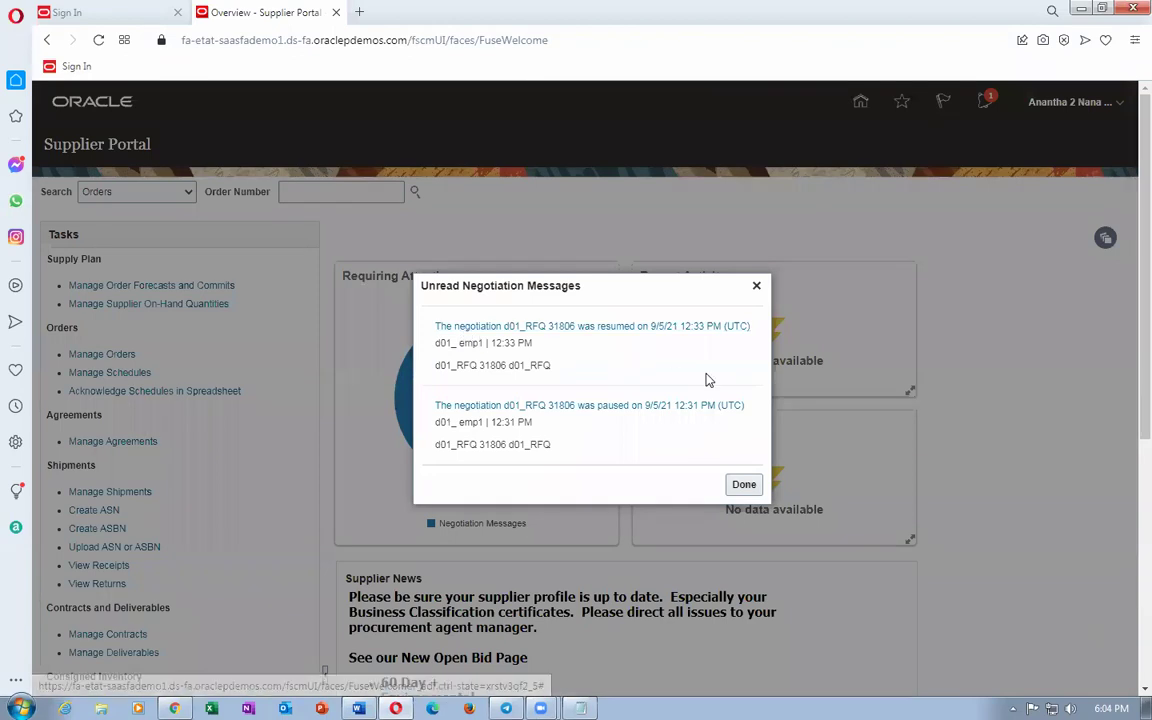
pyautogui.click(744, 485)
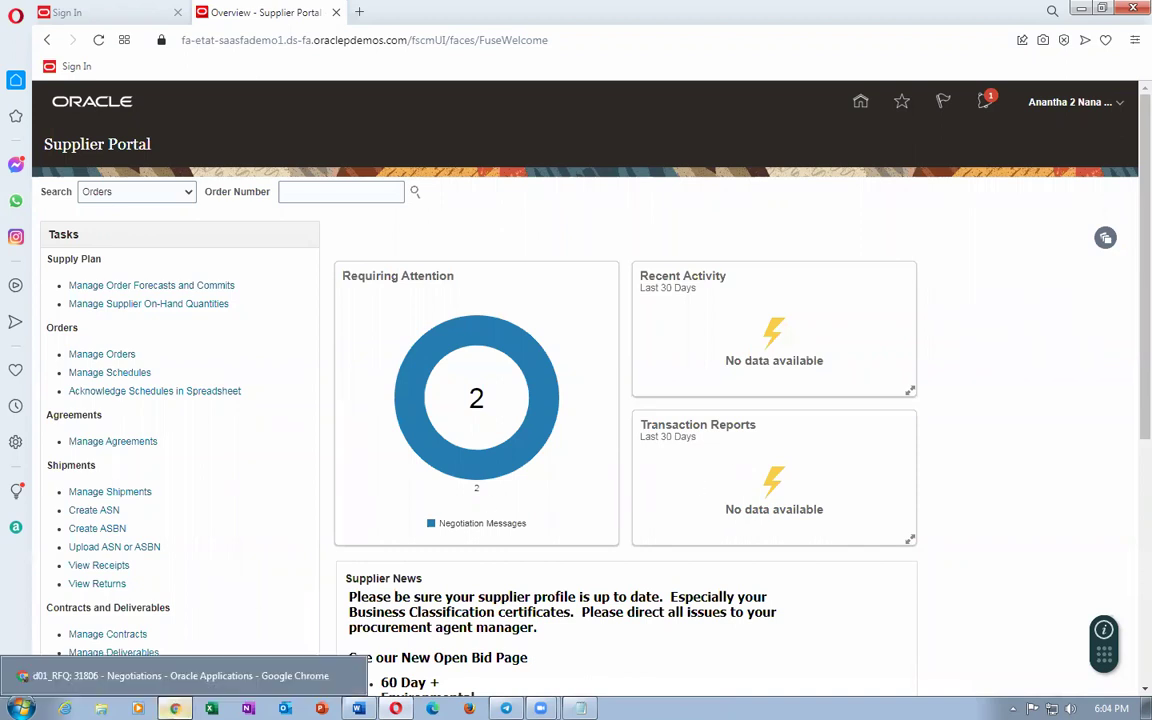
pyautogui.click(175, 708)
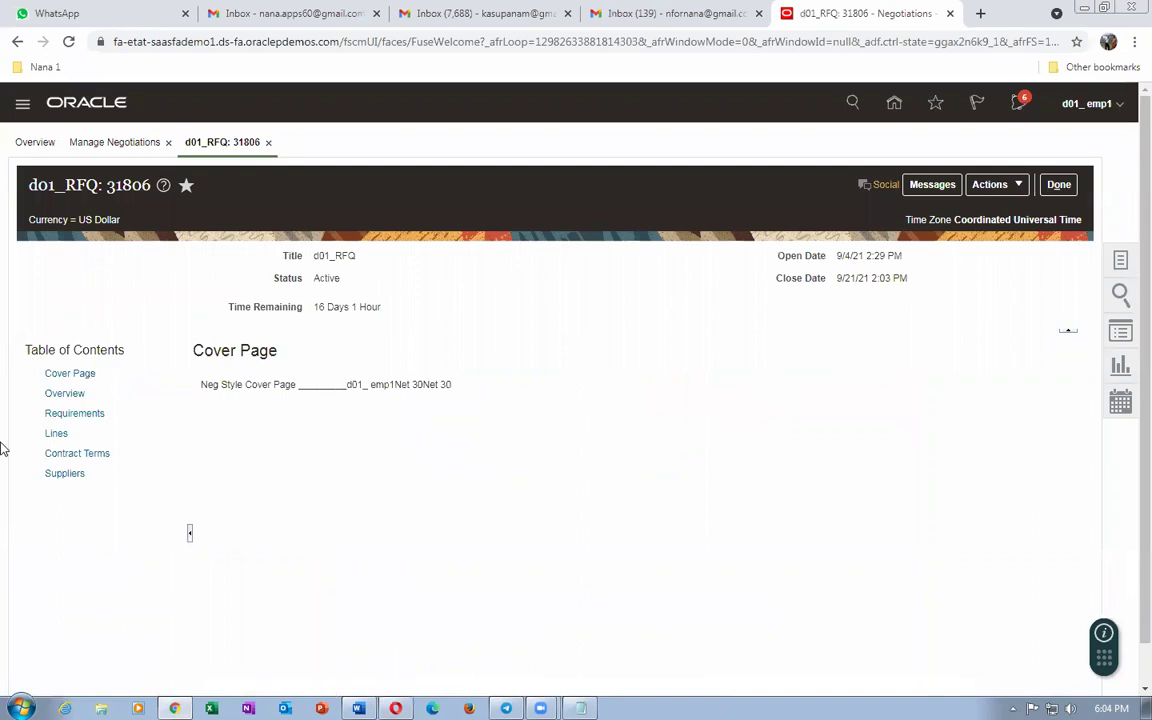
# Show the negotiation lines and monitor 31806, reviewing its three supplier responses
pyautogui.click(52, 437)
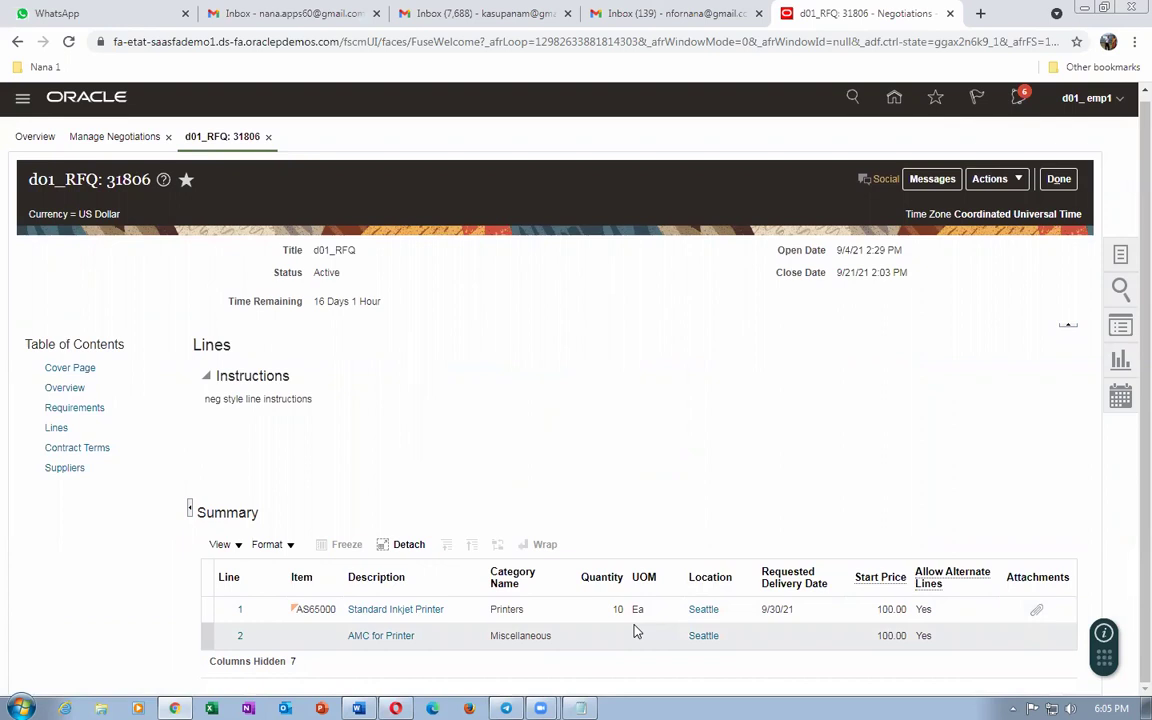
pyautogui.click(1006, 186)
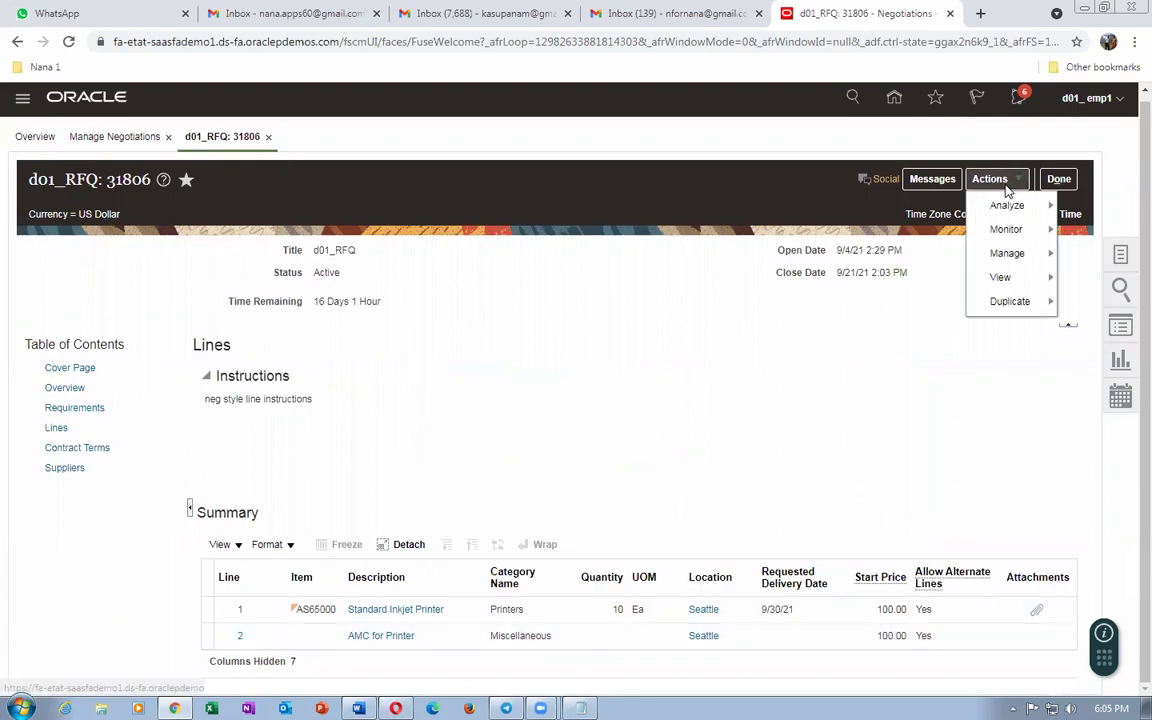
pyautogui.moveTo(1010, 234)
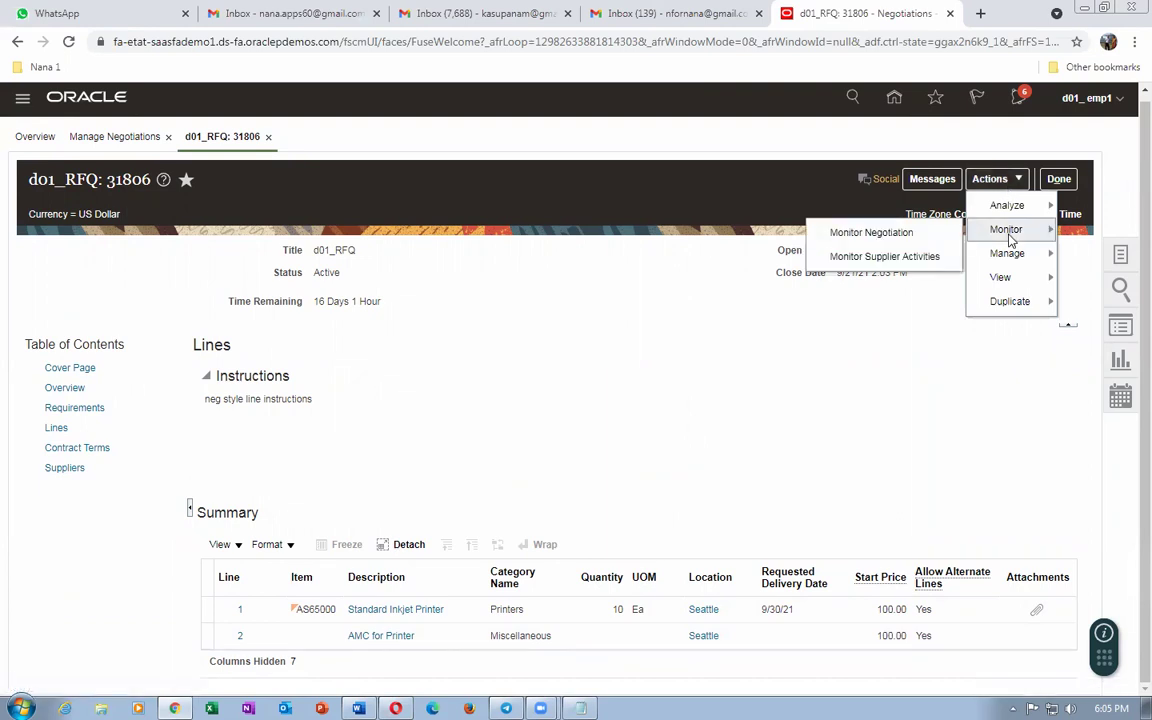
pyautogui.click(846, 234)
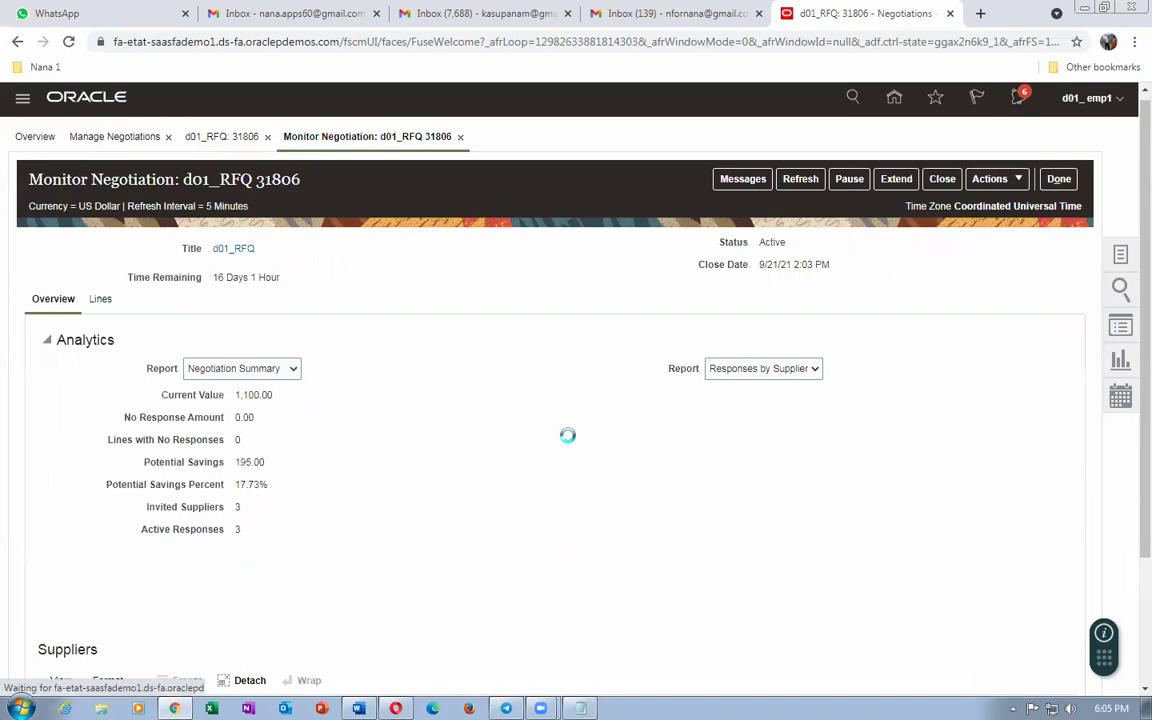
pyautogui.scroll(-3, 569, 437)
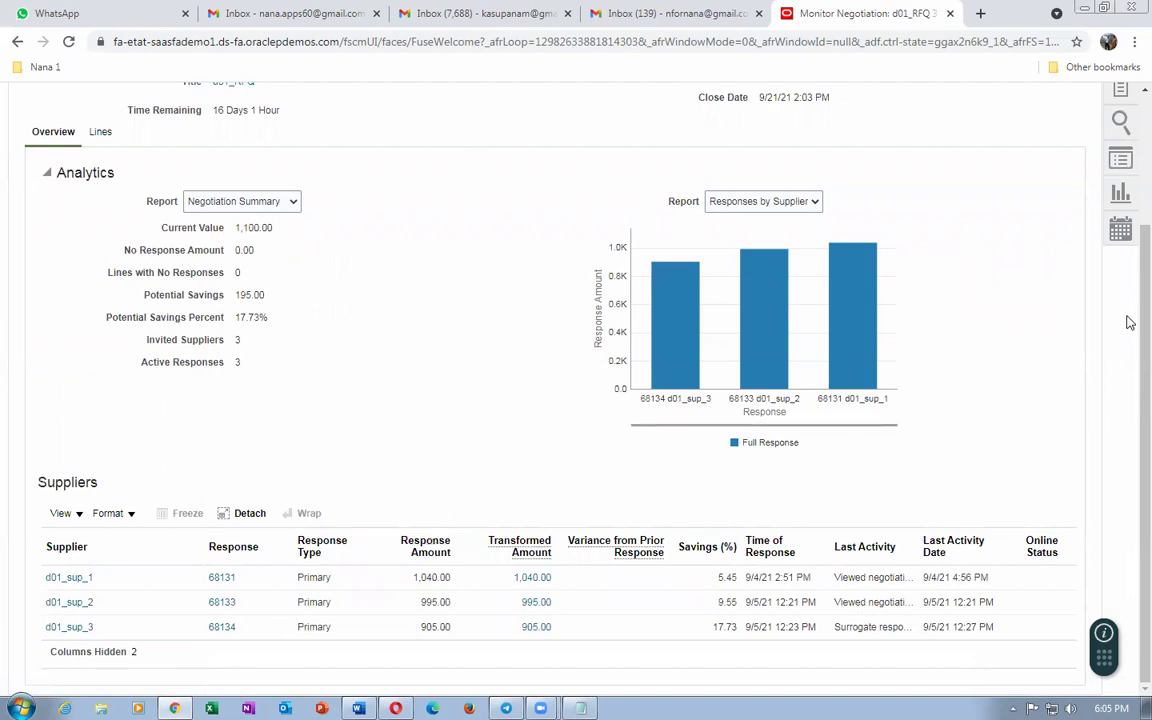
pyautogui.scroll(2, 1011, 213)
# Close the Actions menu and exit the Monitor Negotiation page
pyautogui.click(1002, 188)
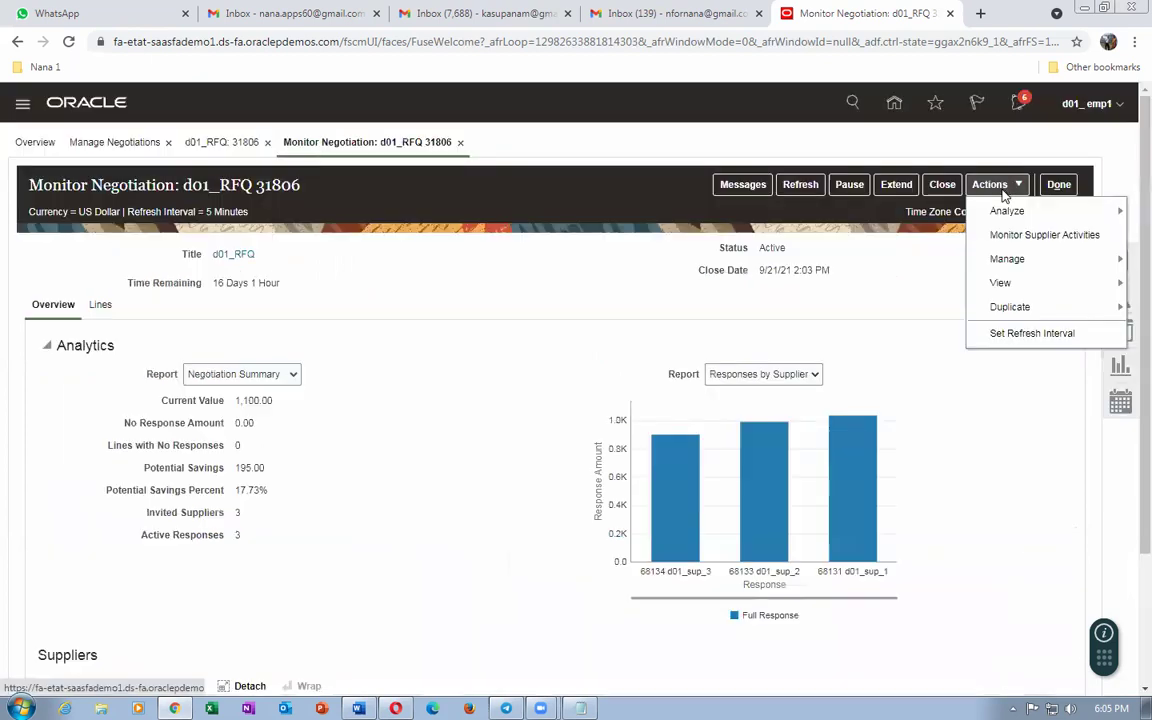
pyautogui.moveTo(1019, 261)
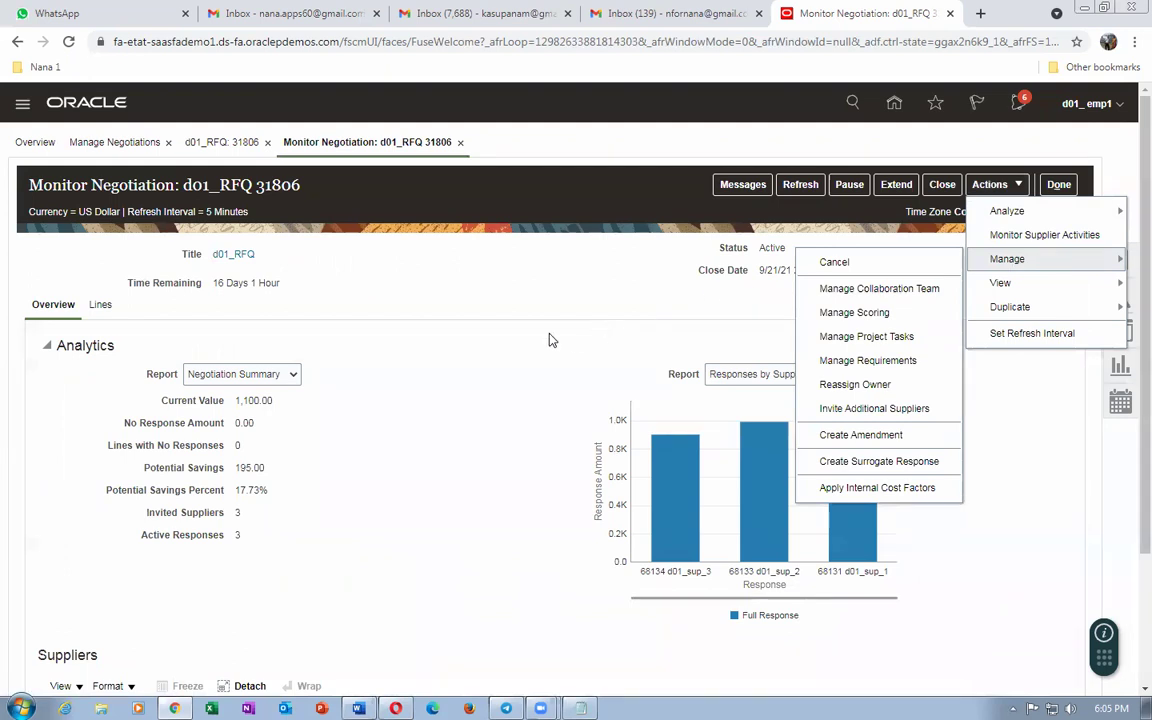
pyautogui.click(498, 303)
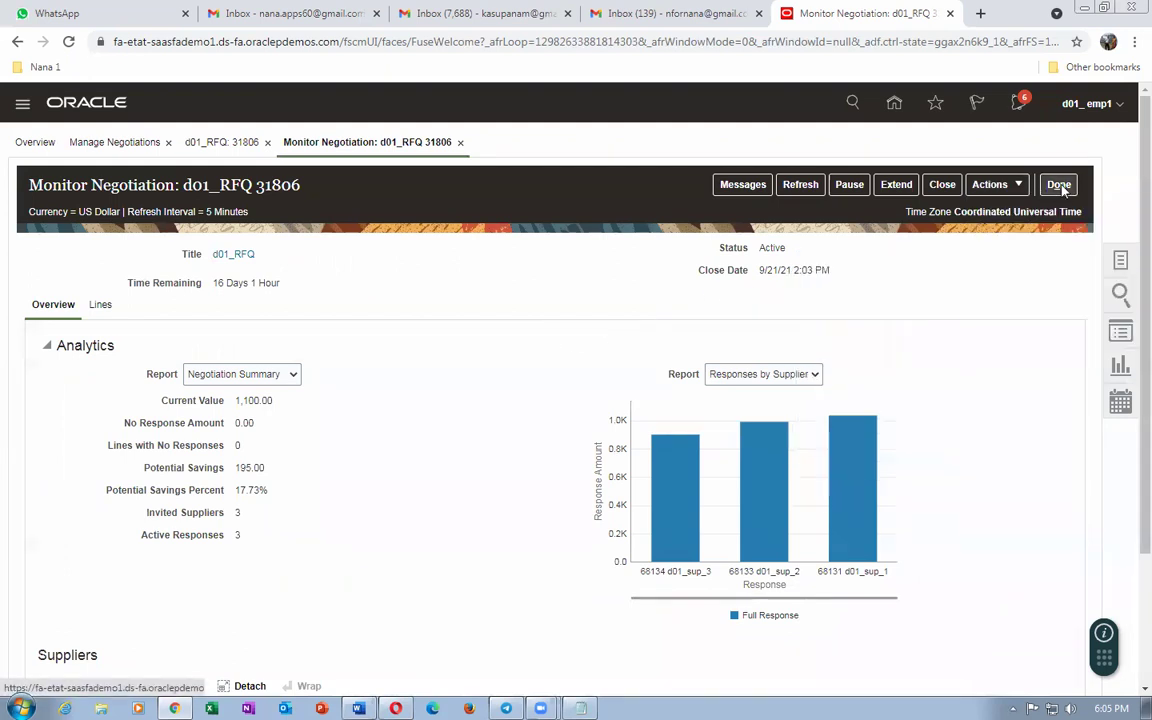
pyautogui.click(1059, 187)
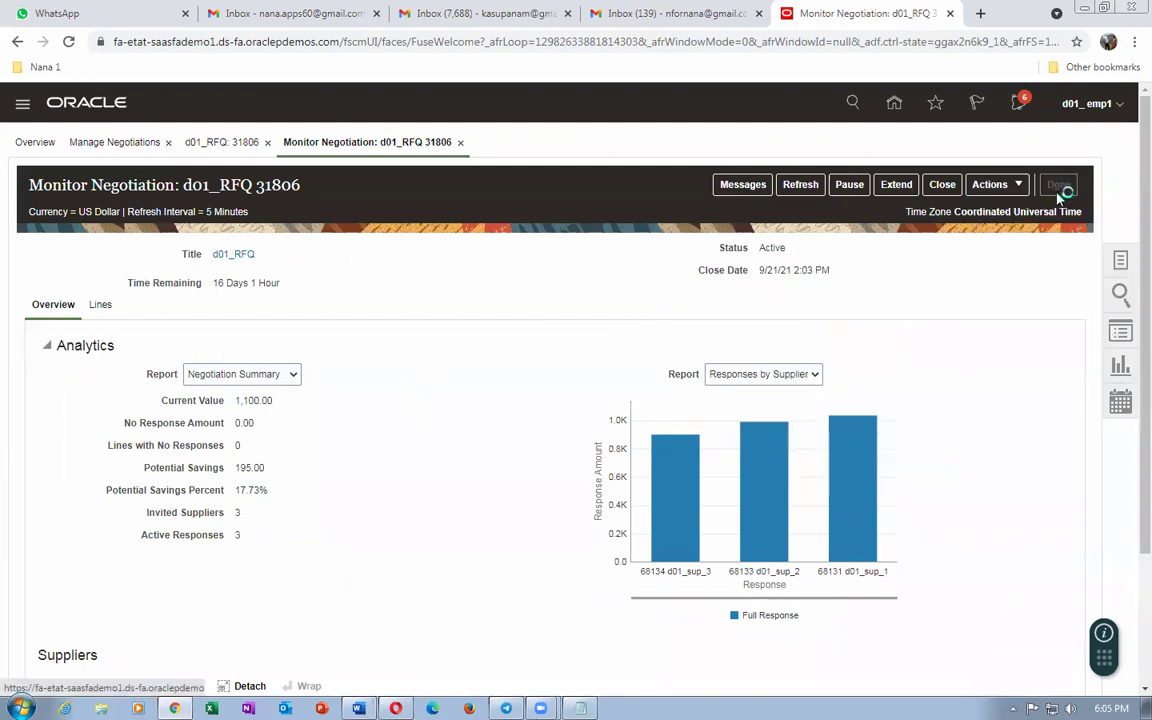
# Create amendment d01_RFQ 31806,1 and advance from the Cover Page to Overview
pyautogui.click(989, 186)
pyautogui.moveTo(1001, 262)
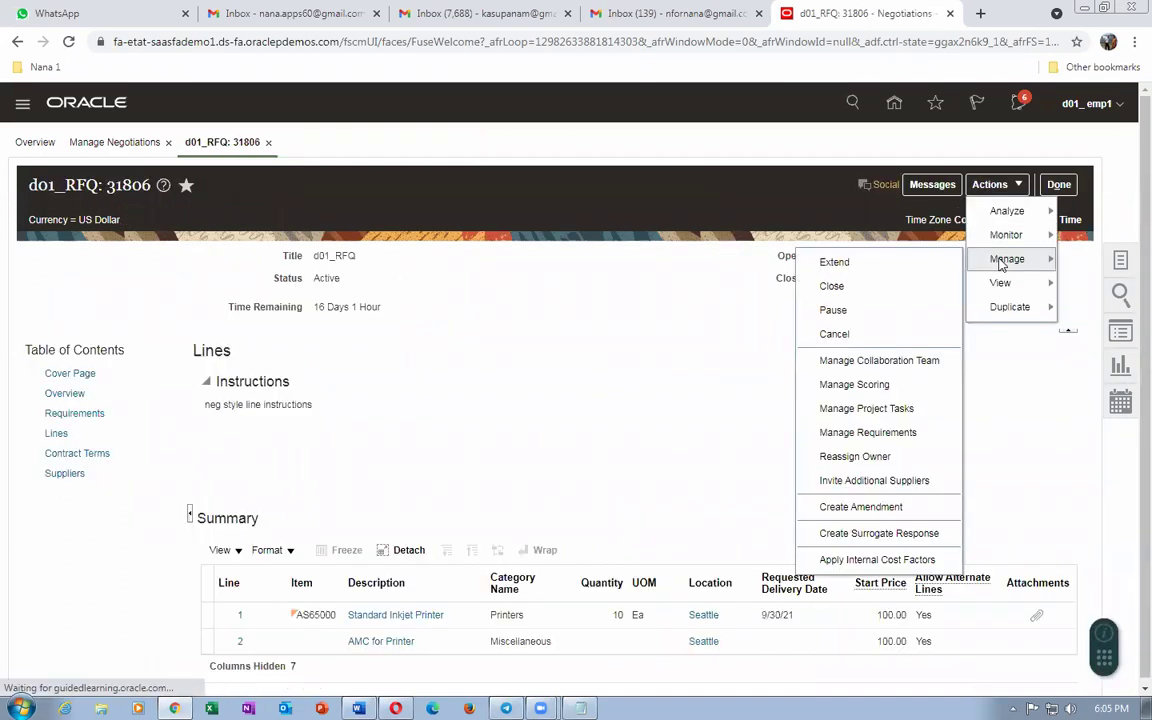
pyautogui.click(860, 512)
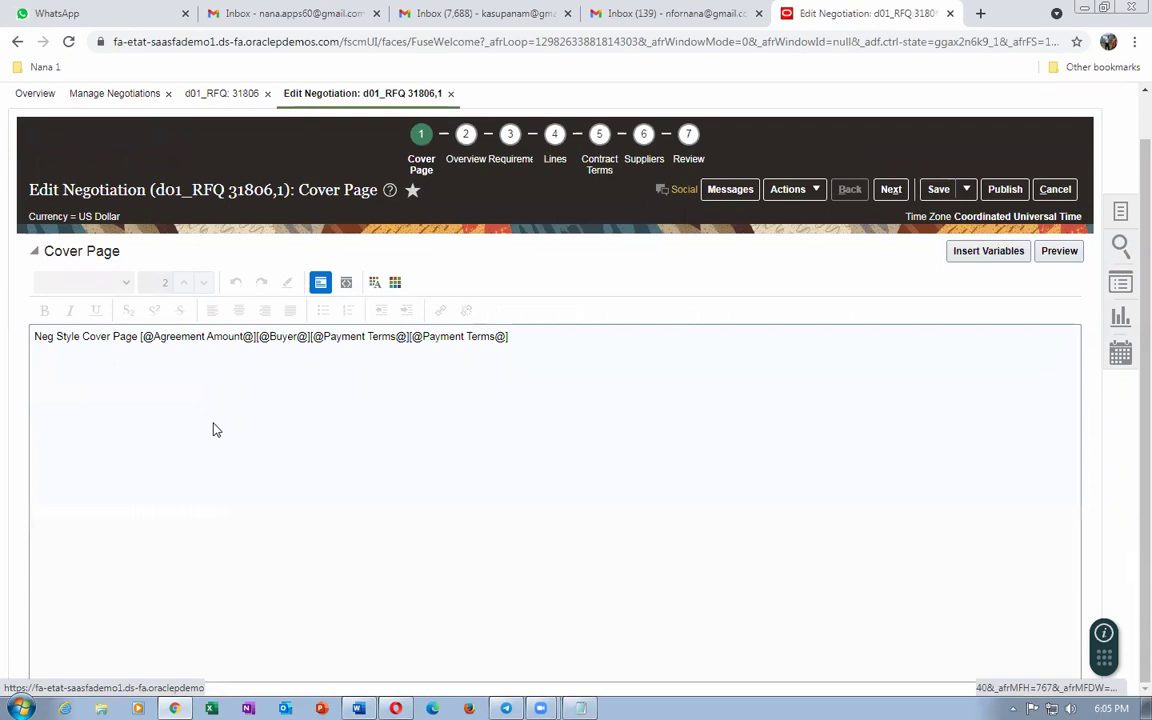
pyautogui.scroll(1, 213, 430)
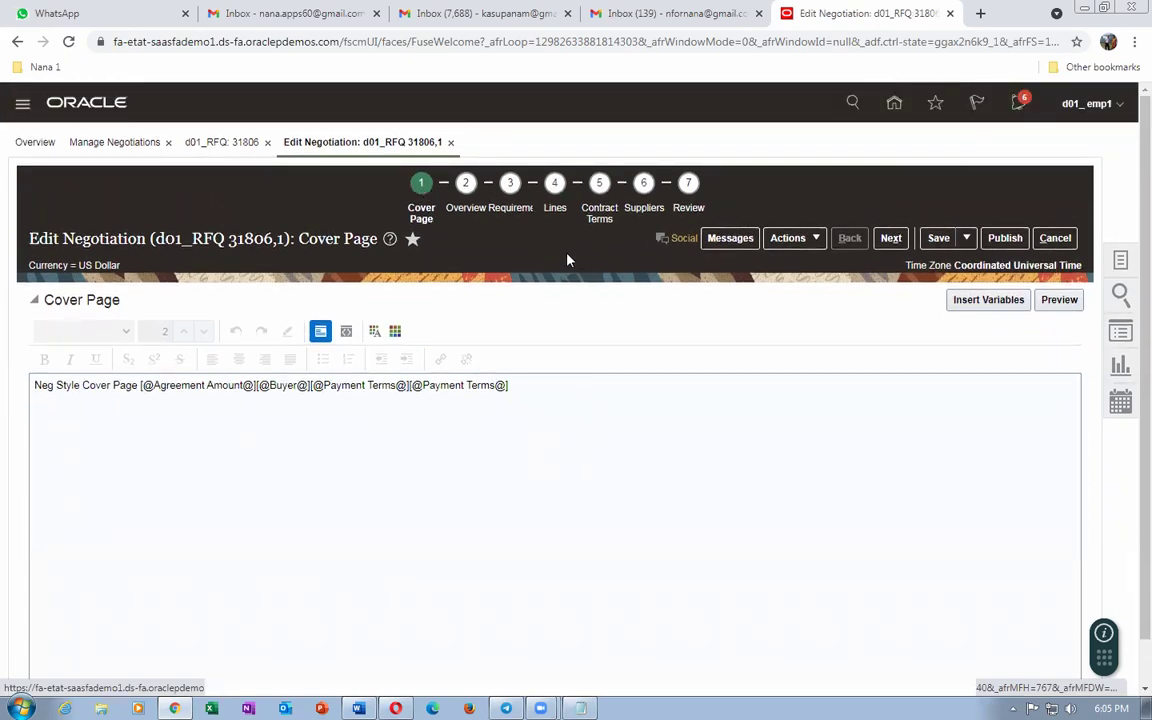
pyautogui.click(891, 238)
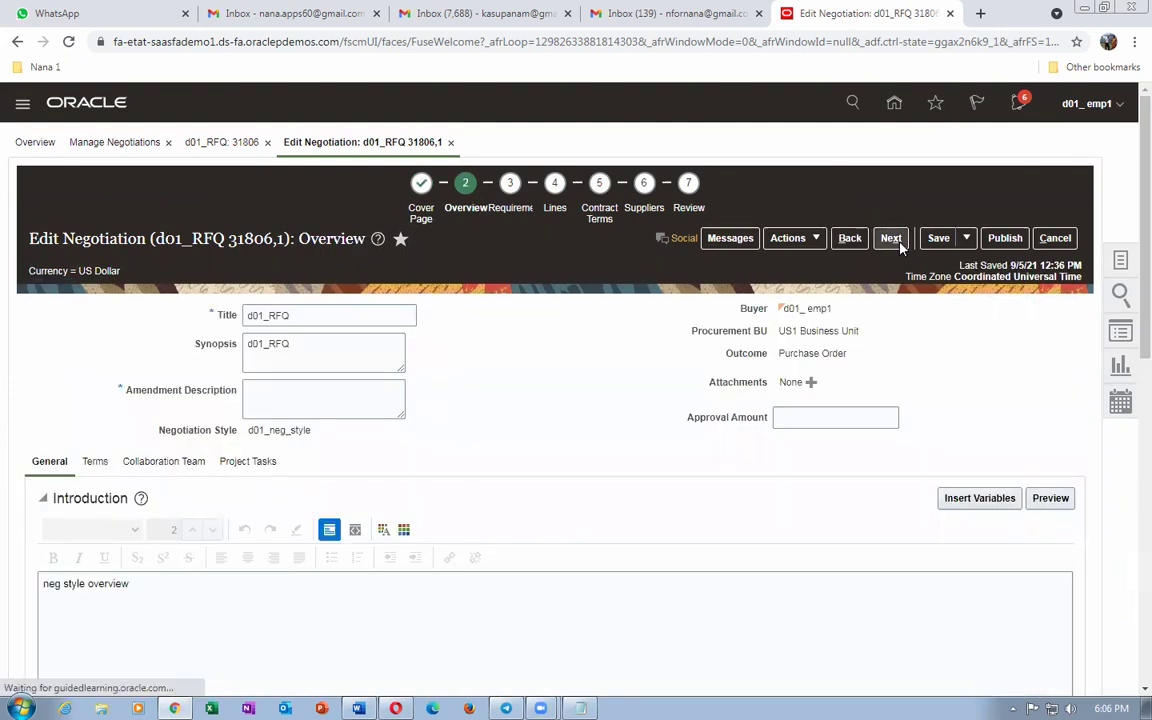
# Enter 'amend 1 neg admin' as the Amendment Description, checking Title, Synopsis and Approval Amount
pyautogui.click(312, 395)
pyautogui.write('amend 1 neg admin')
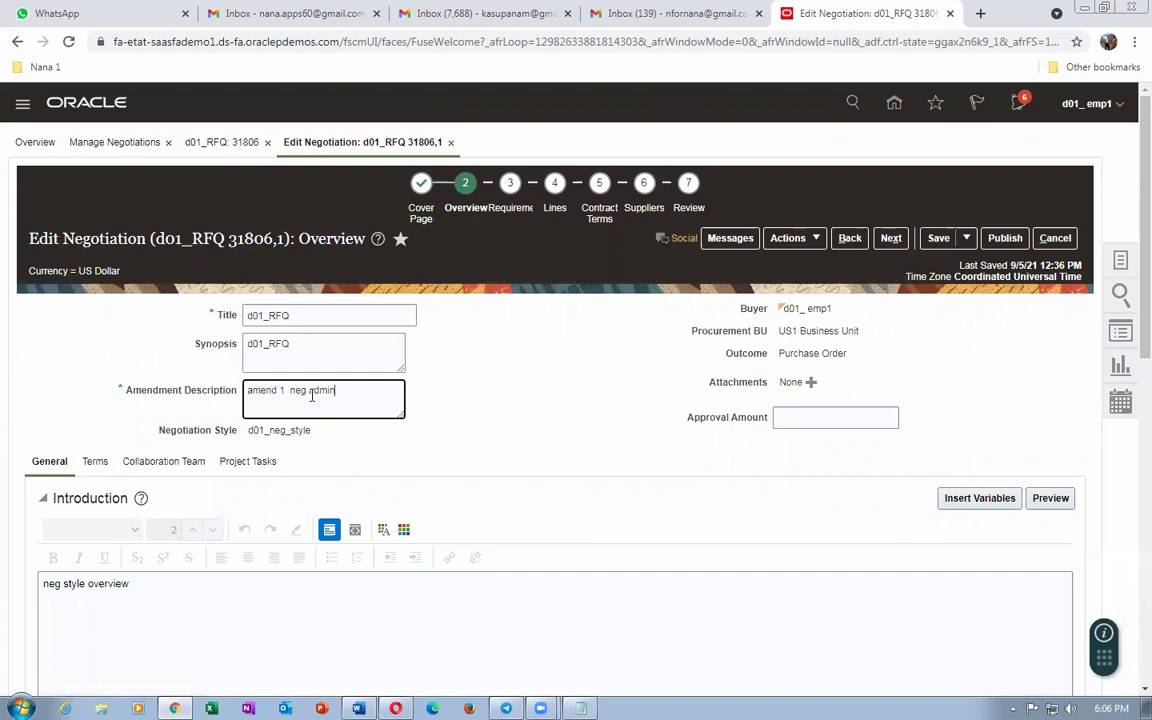
pyautogui.click(537, 408)
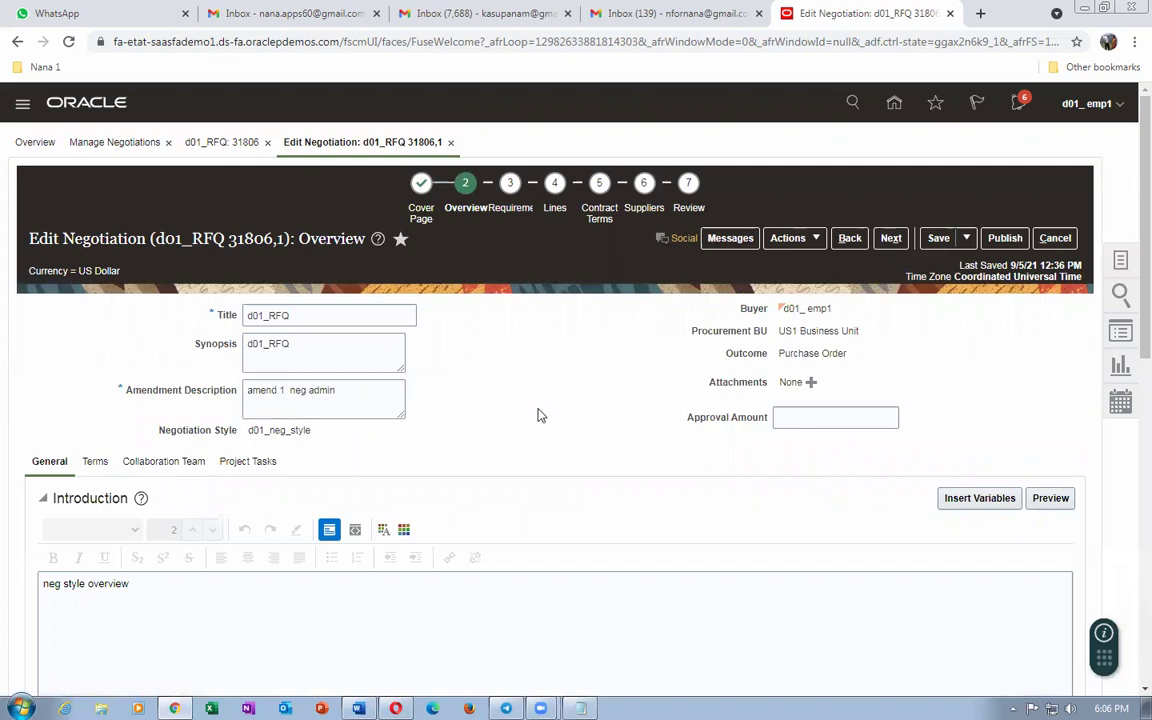
pyautogui.click(292, 315)
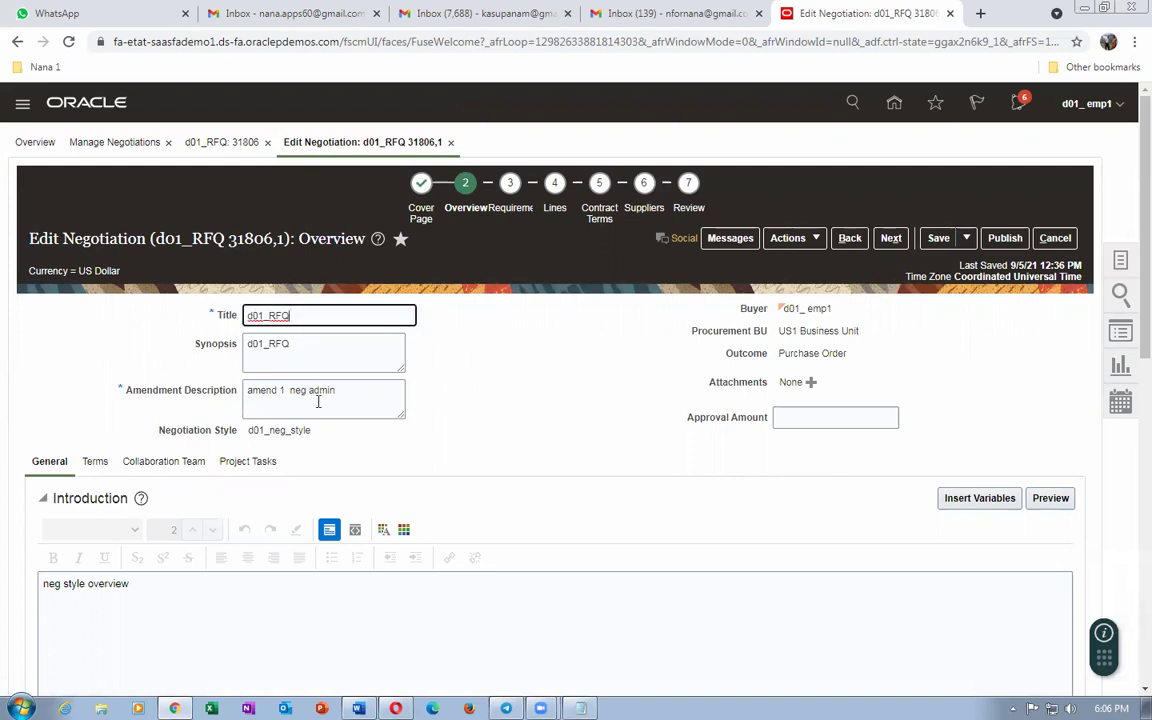
pyautogui.click(300, 345)
pyautogui.click(348, 395)
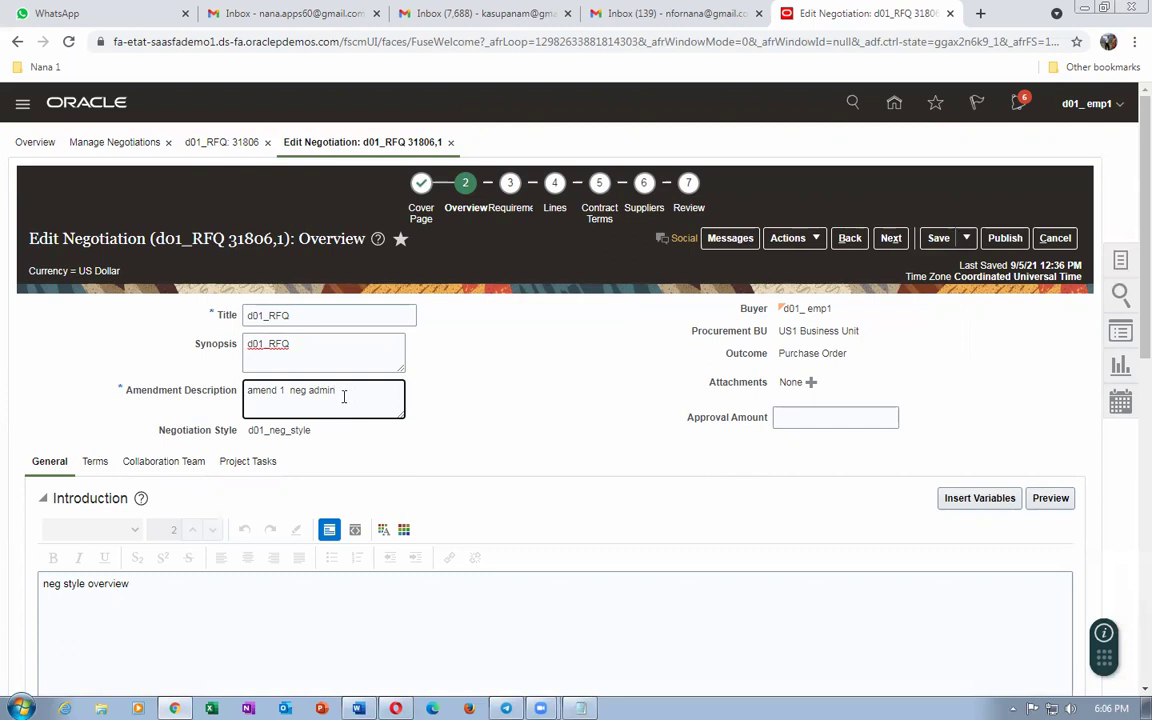
pyautogui.click(801, 419)
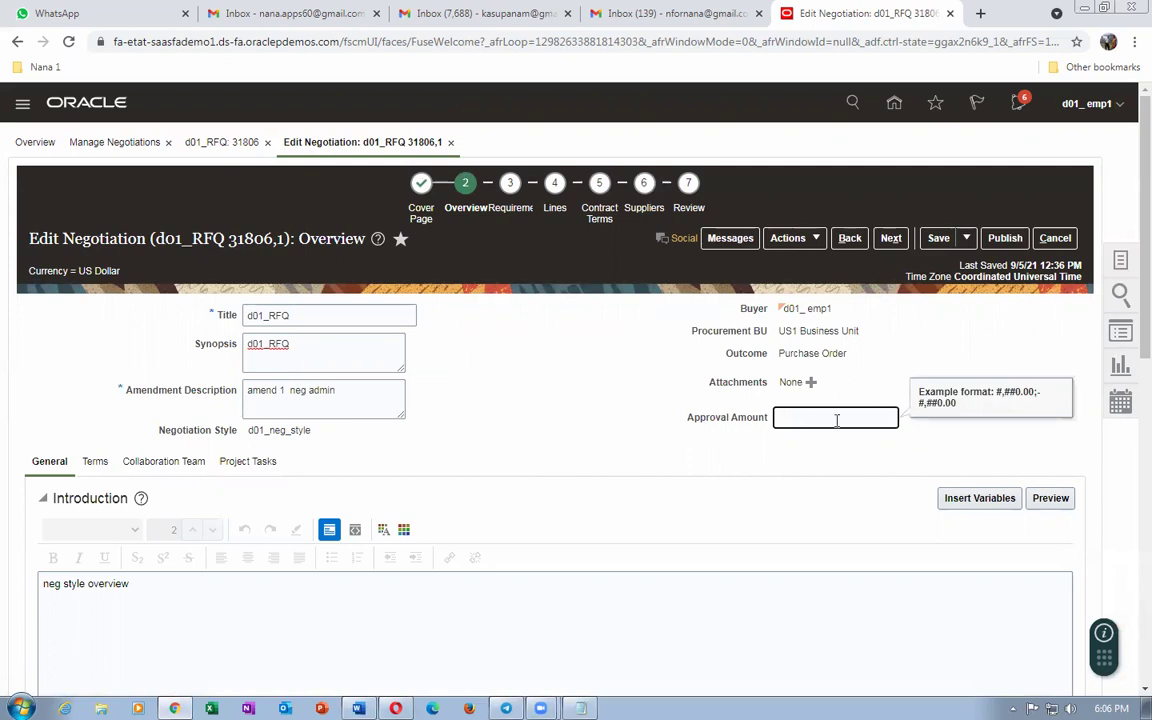
pyautogui.scroll(-3, 172, 632)
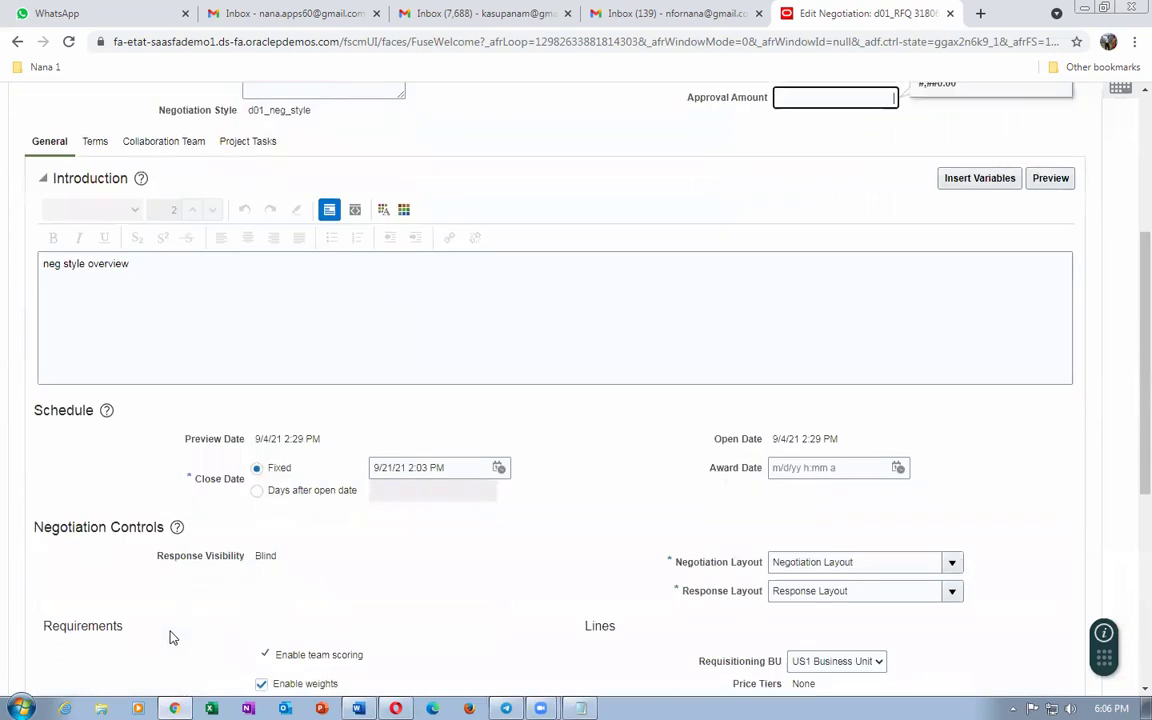
# Change the amendment's close date from 9/21/21 to 9/30/21 2:03 PM
pyautogui.click(498, 468)
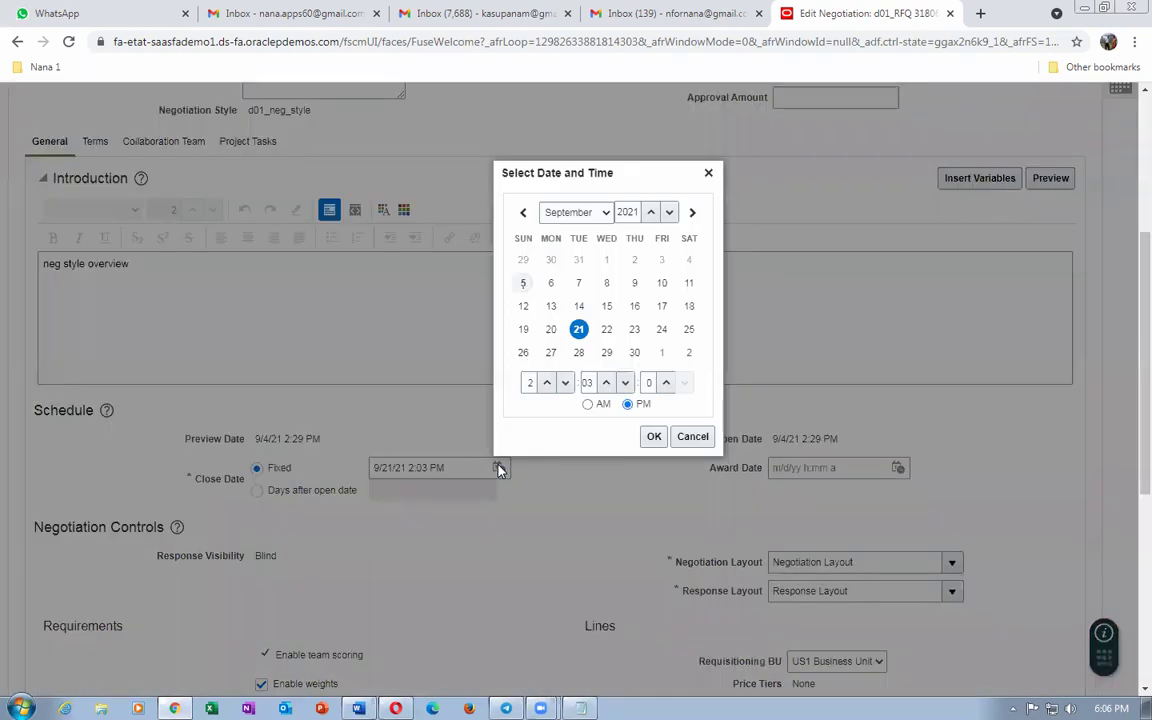
pyautogui.click(636, 353)
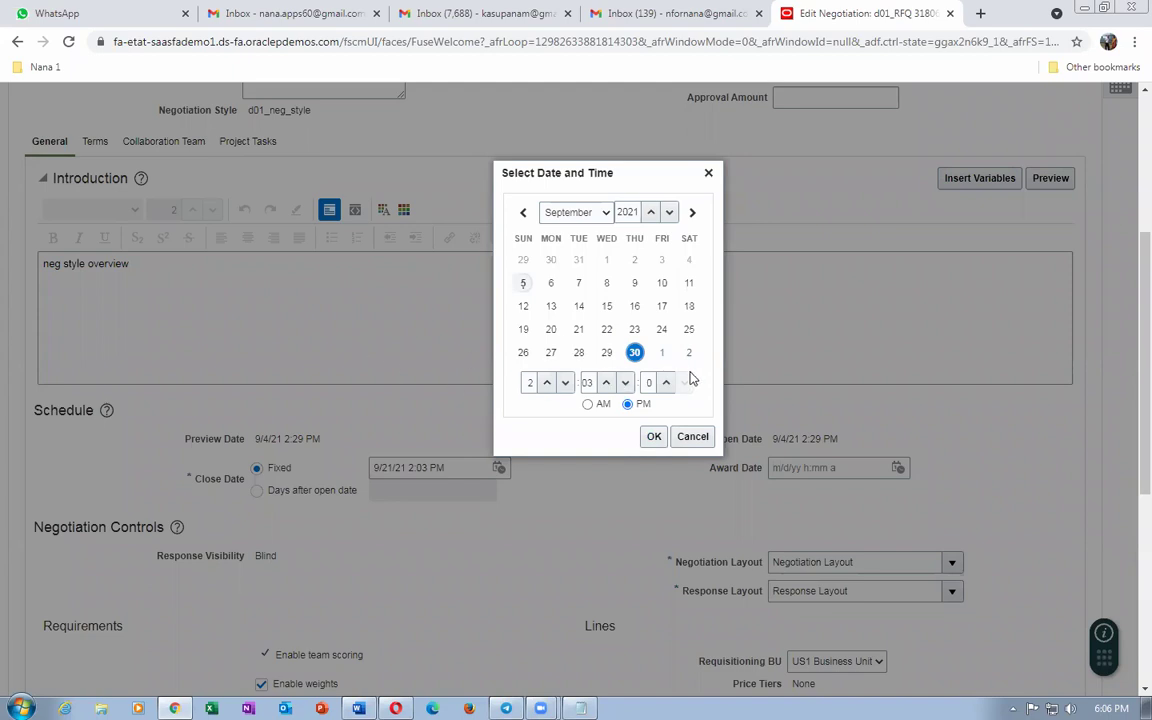
pyautogui.click(653, 439)
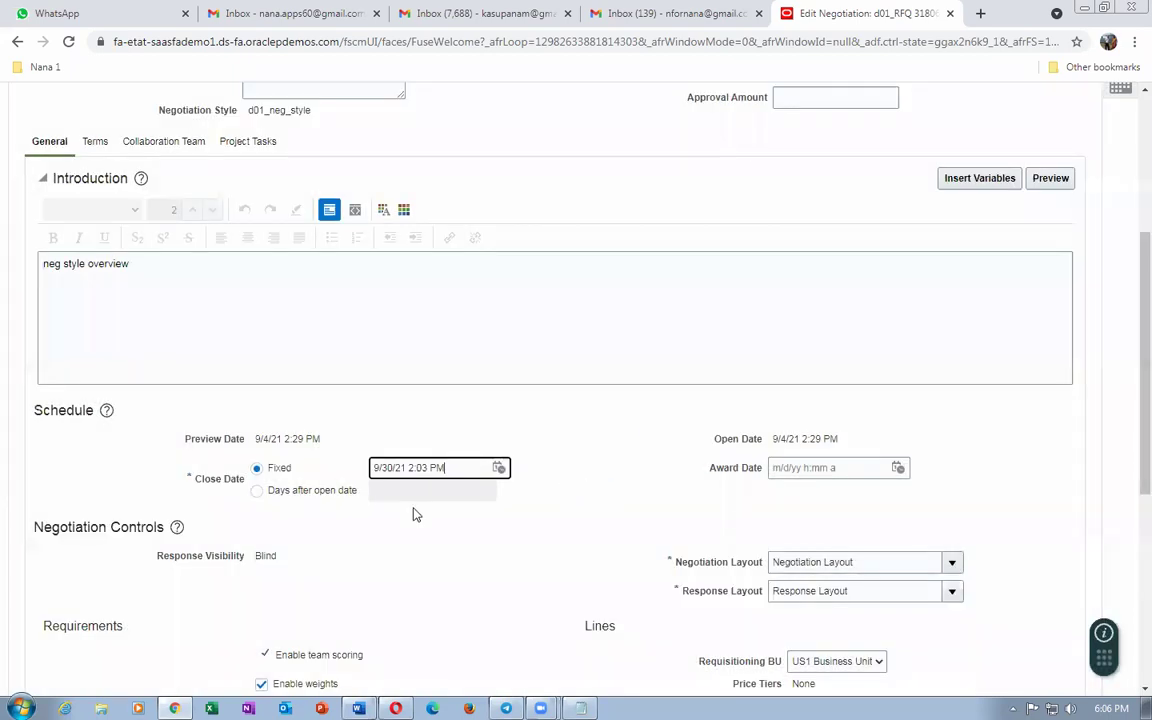
pyautogui.scroll(-4, 480, 506)
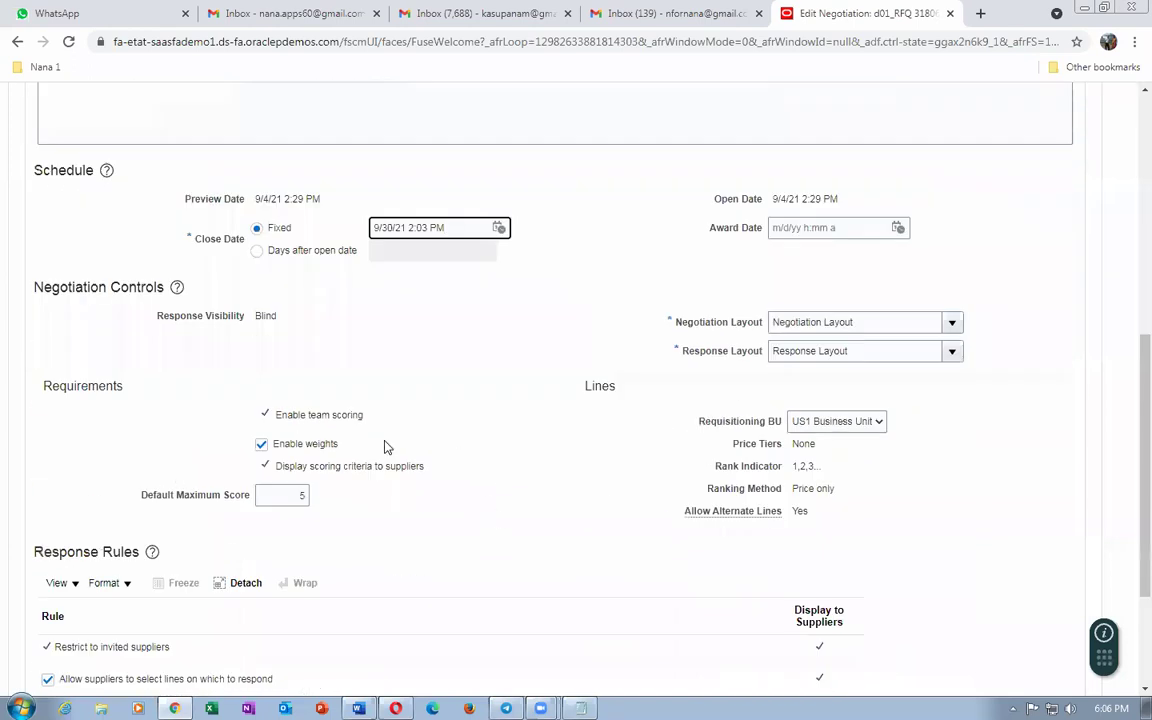
pyautogui.scroll(-3, 344, 566)
pyautogui.scroll(10, 335, 560)
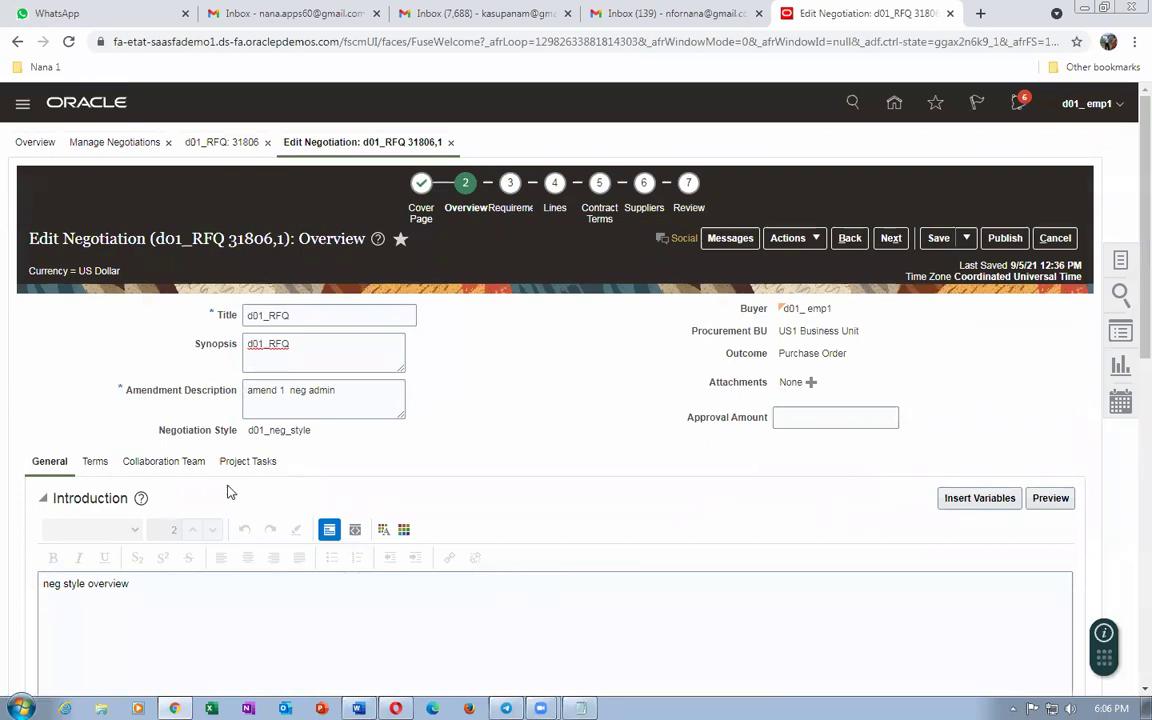
pyautogui.scroll(-3, 505, 454)
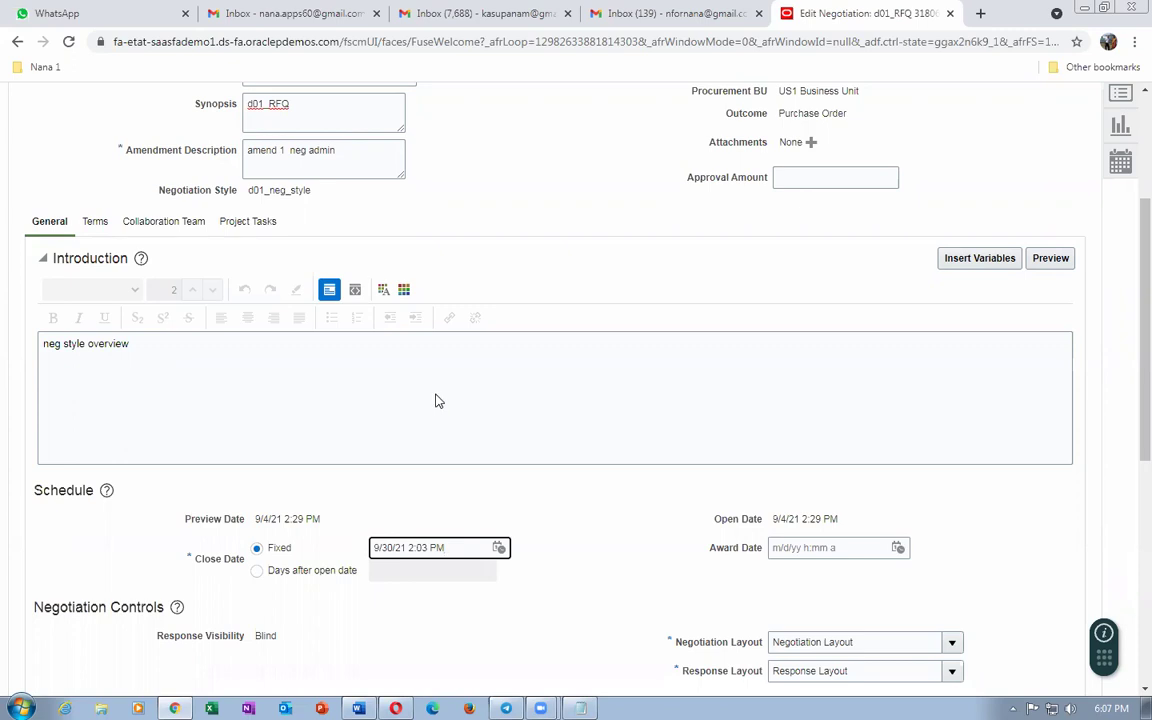
pyautogui.scroll(3, 432, 402)
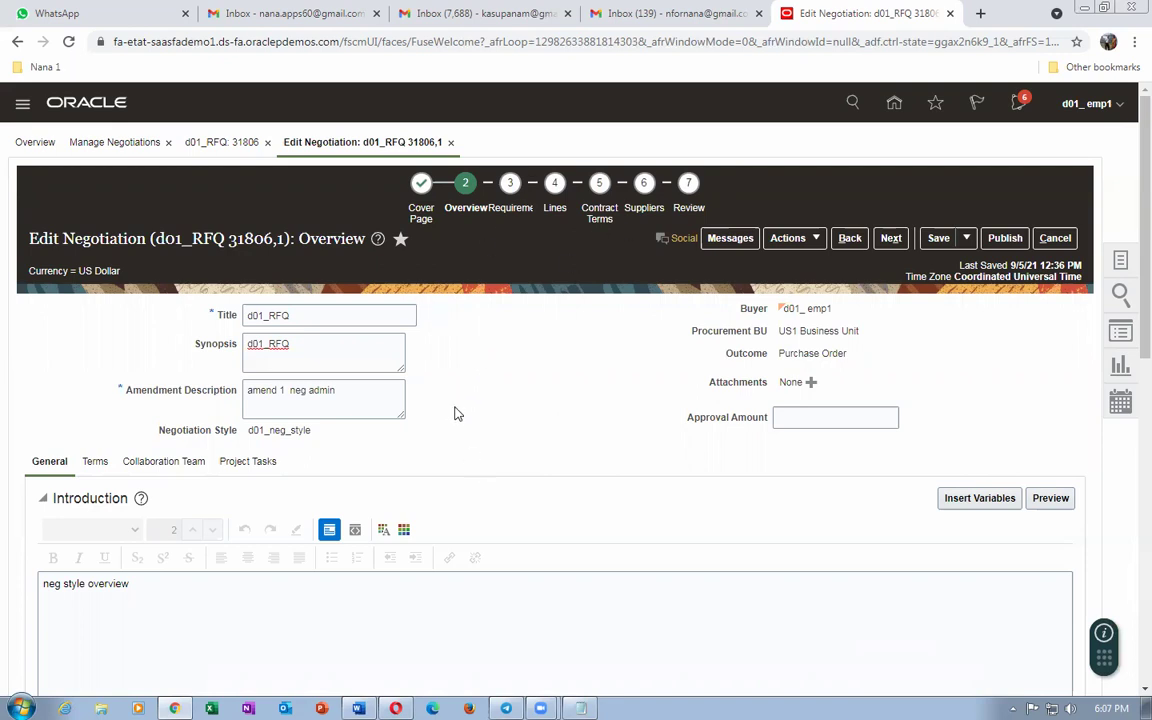
pyautogui.scroll(-3, 420, 405)
# From the Terms tab, step amendment 31806,1 through Requirements to the Lines step
pyautogui.click(98, 309)
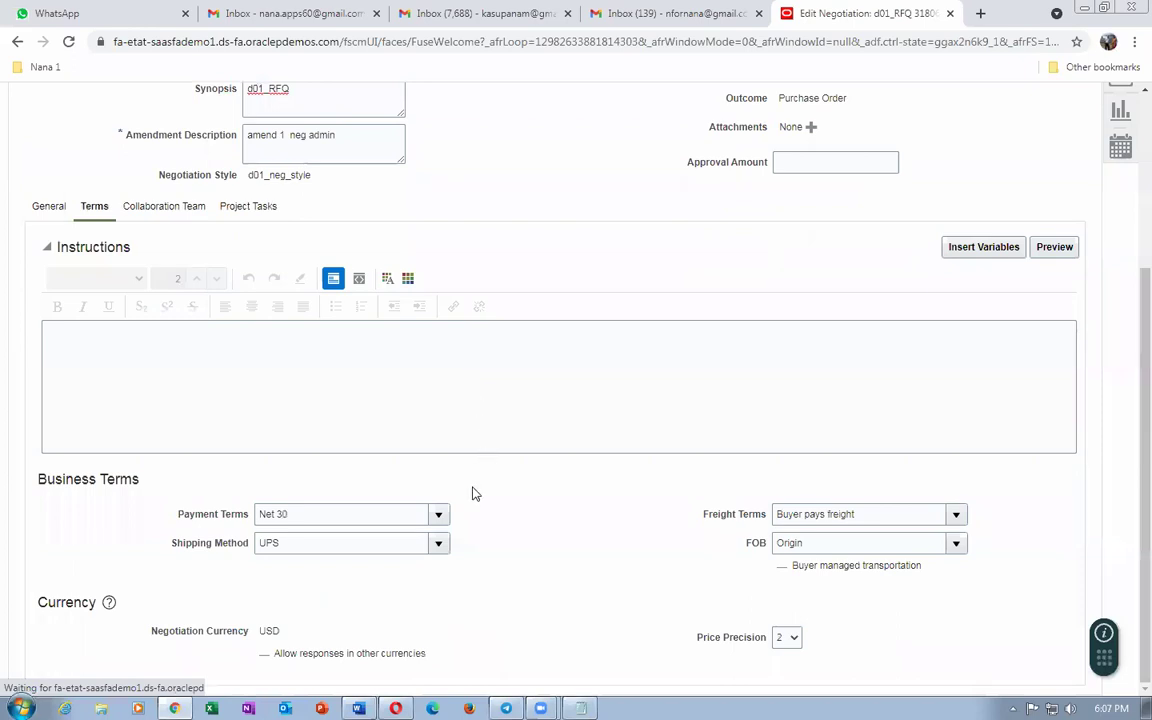
pyautogui.scroll(5, 471, 491)
pyautogui.click(891, 236)
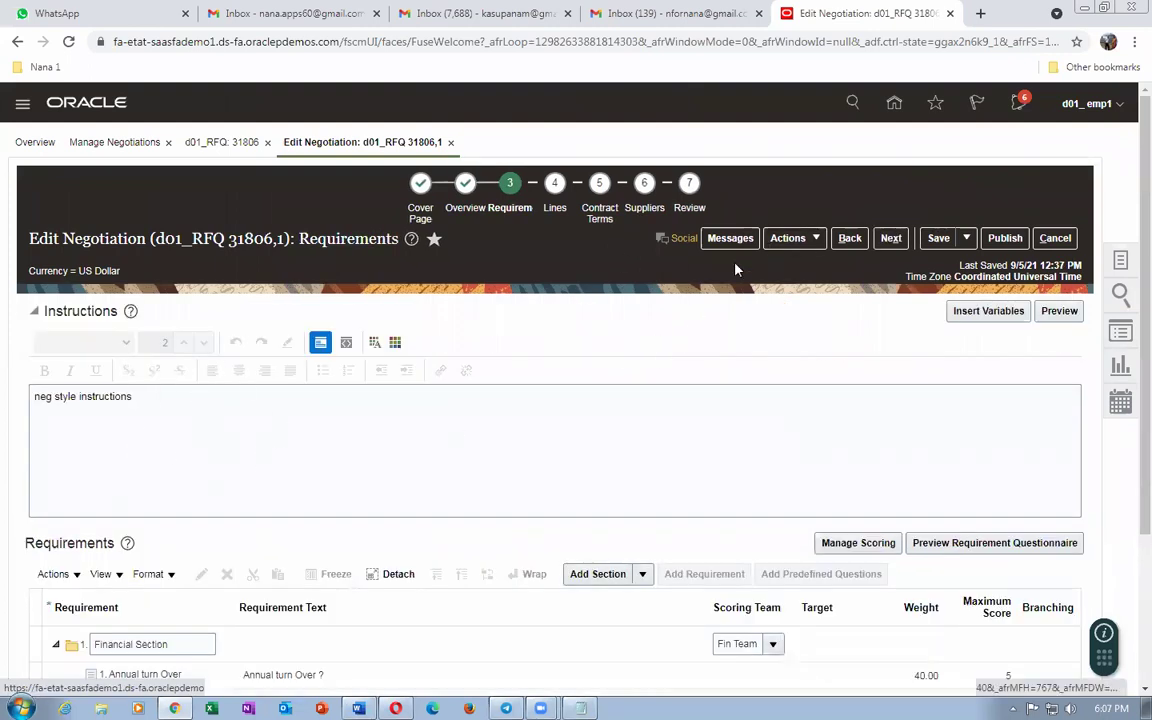
pyautogui.click(891, 239)
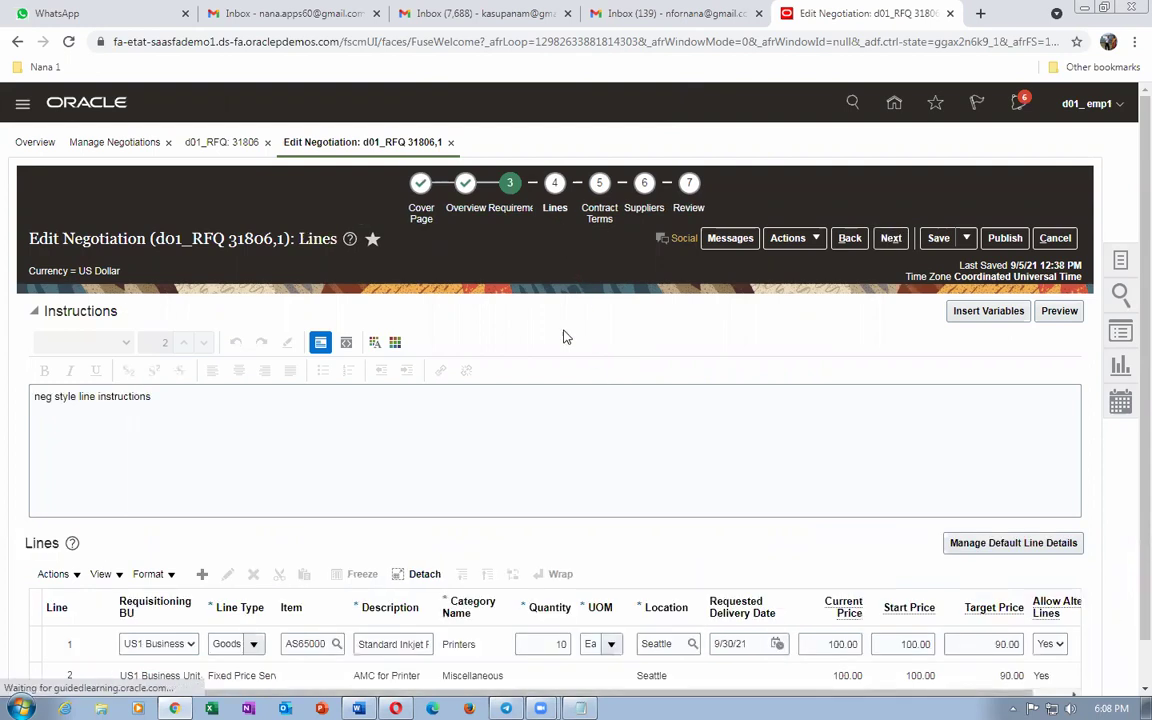
# Change line 1's quantity from 10 to 15
pyautogui.scroll(-1, 562, 450)
pyautogui.click(548, 595)
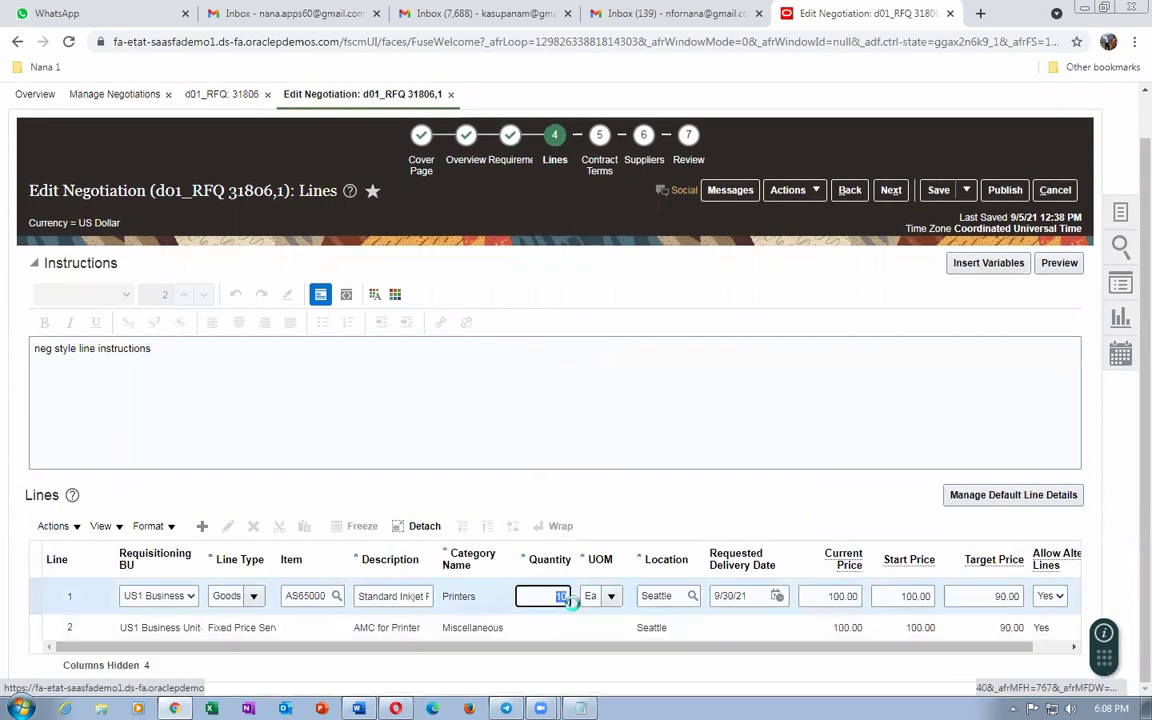
pyautogui.write('15')
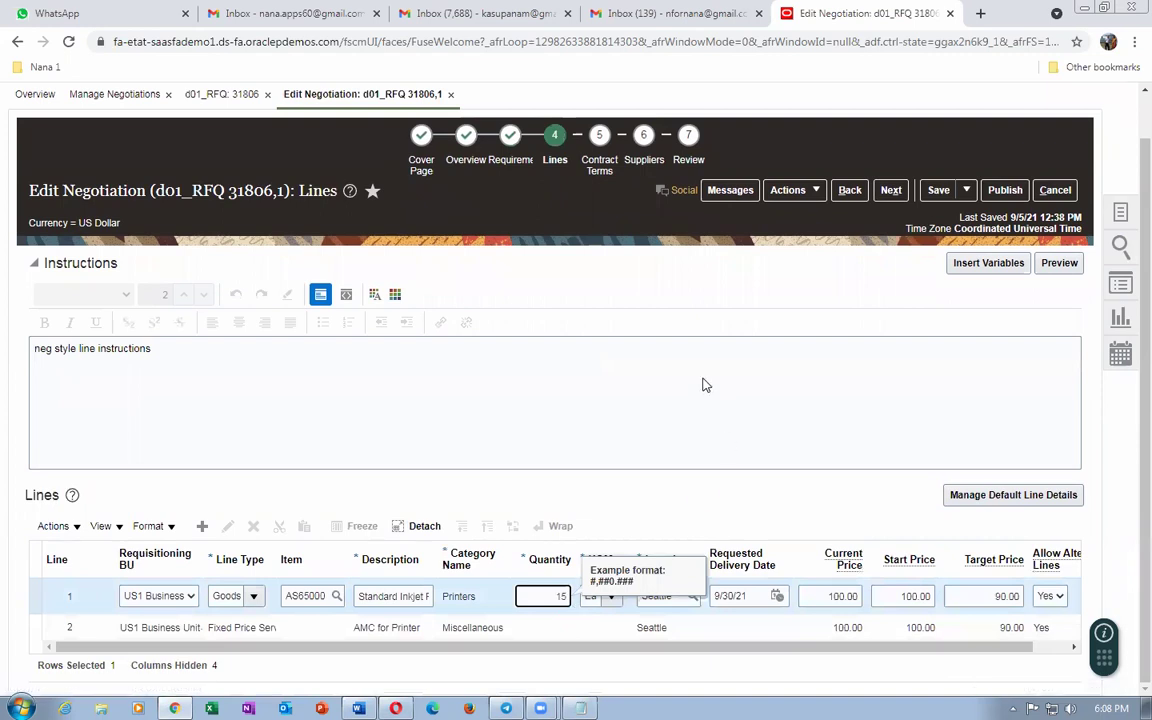
pyautogui.click(704, 382)
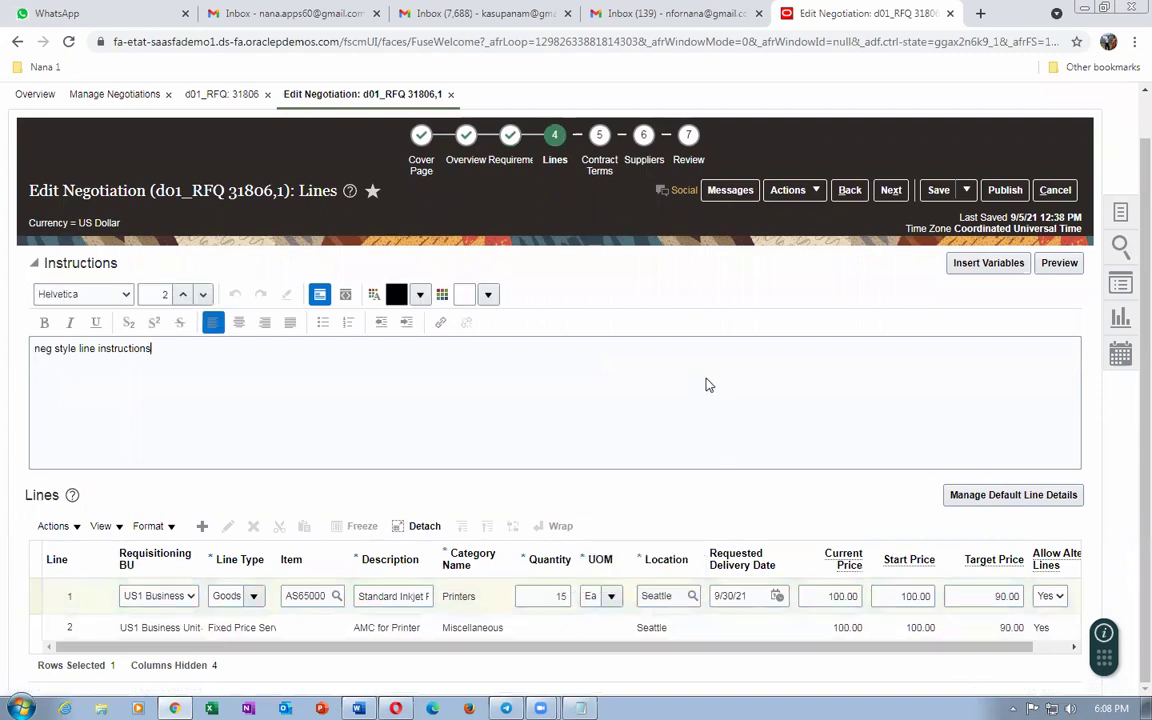
# Make the amendment description read 'amended line qty from 10 to 15', then return to Lines
pyautogui.click(460, 167)
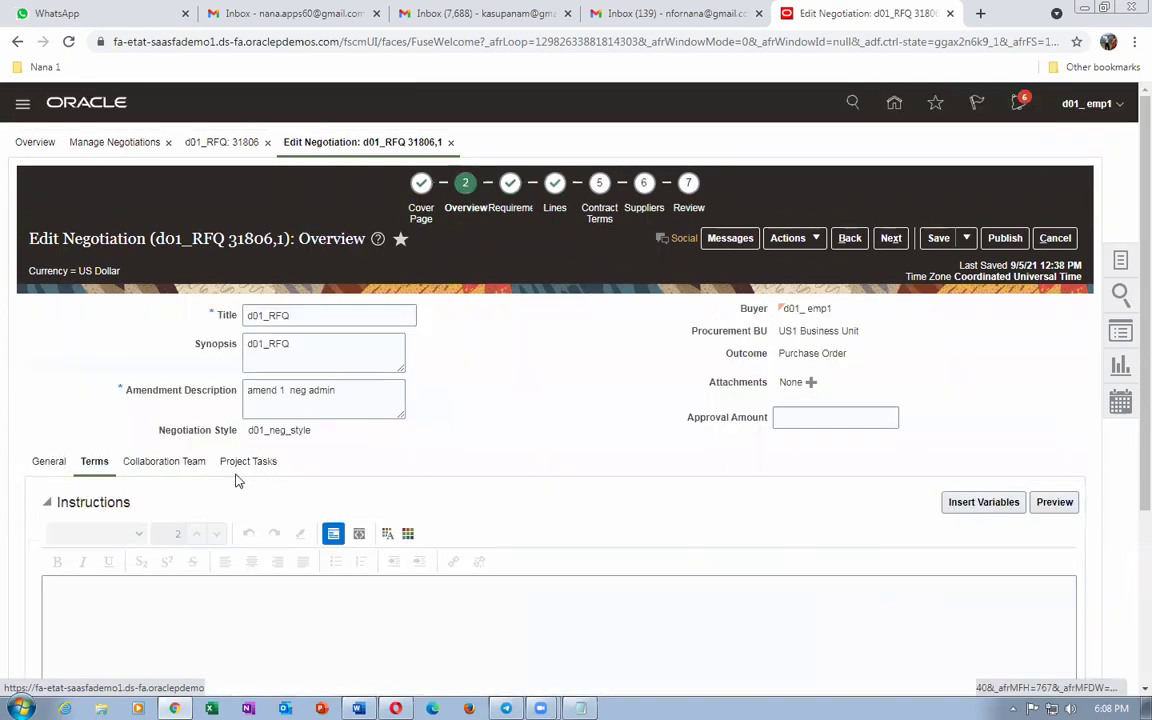
pyautogui.click(360, 395)
pyautogui.click(277, 391)
pyautogui.write('ed ')
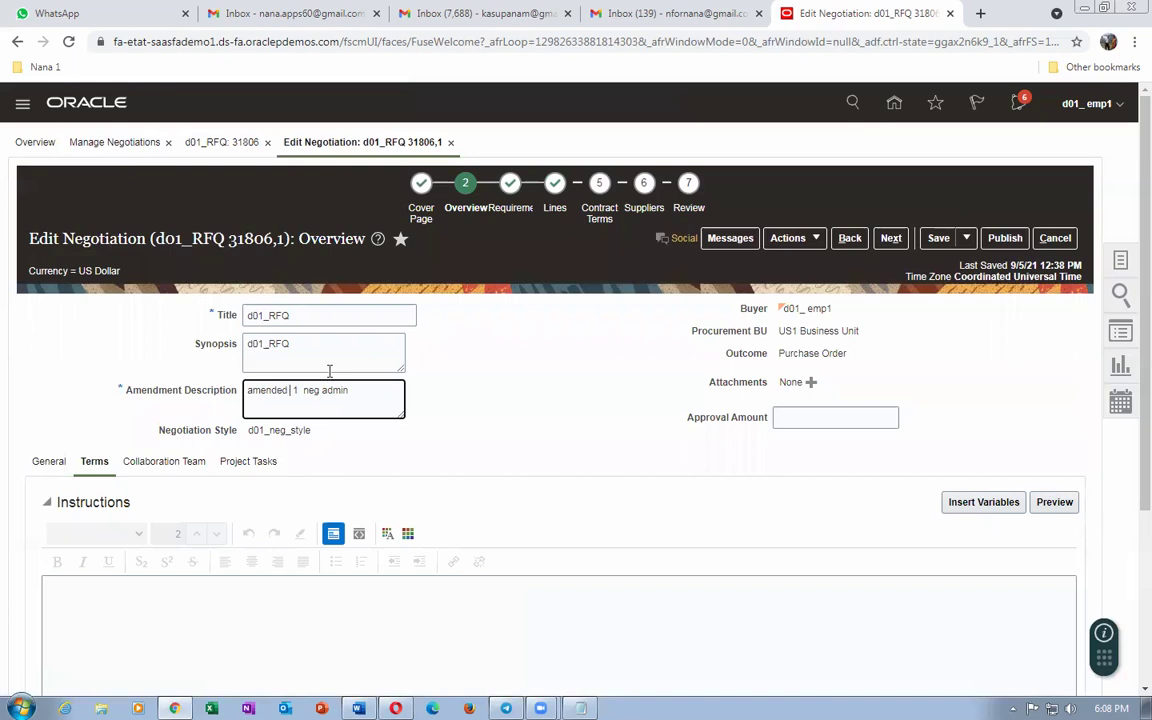
pyautogui.write('line qty from 10 to 15')
pyautogui.click(497, 450)
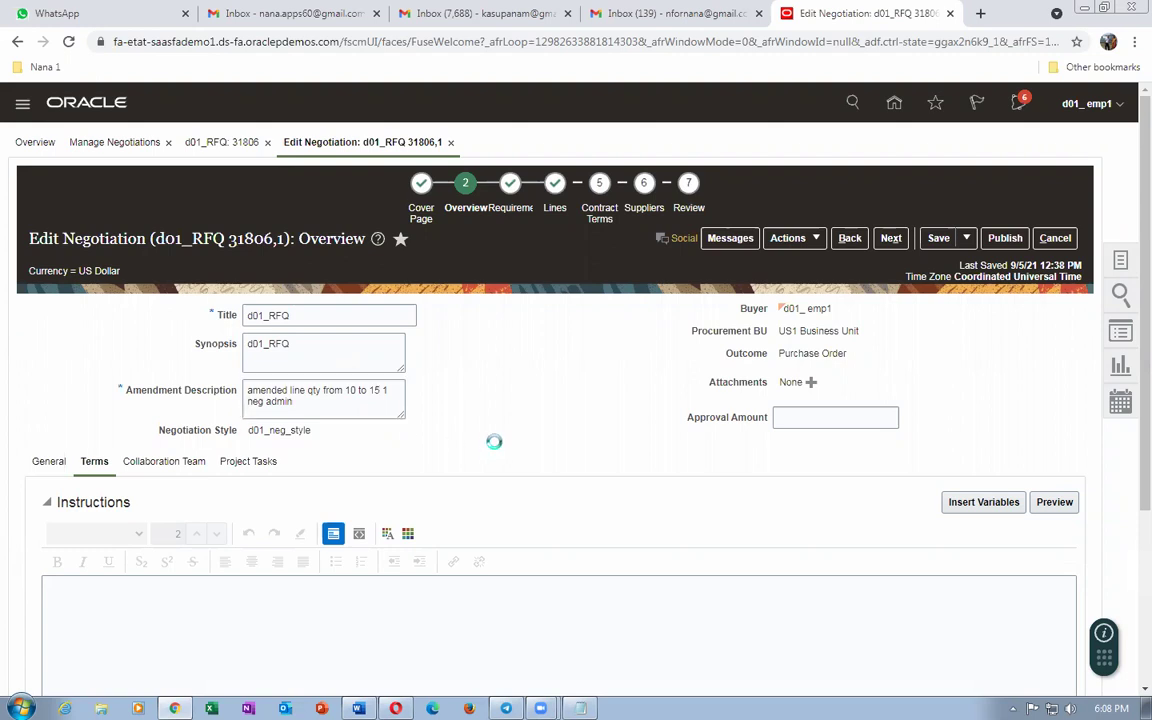
pyautogui.click(555, 215)
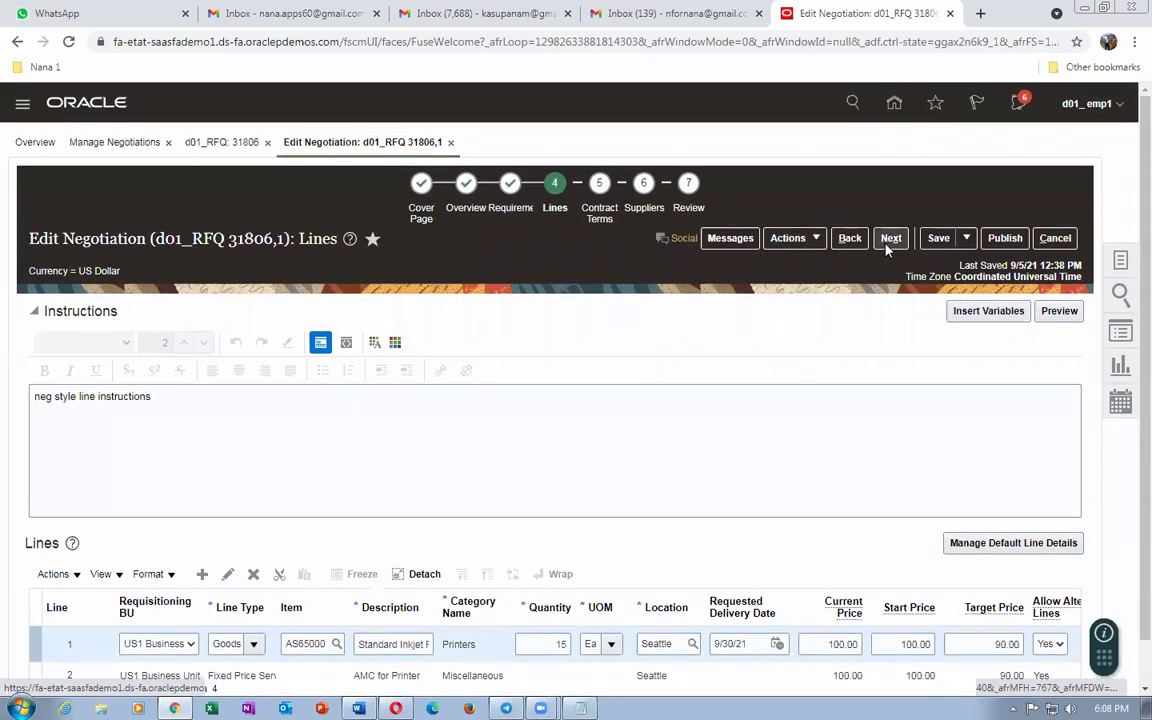
# Move through Contract Terms and Suppliers, save, and publish amendment 31806,1 for approval
pyautogui.click(890, 238)
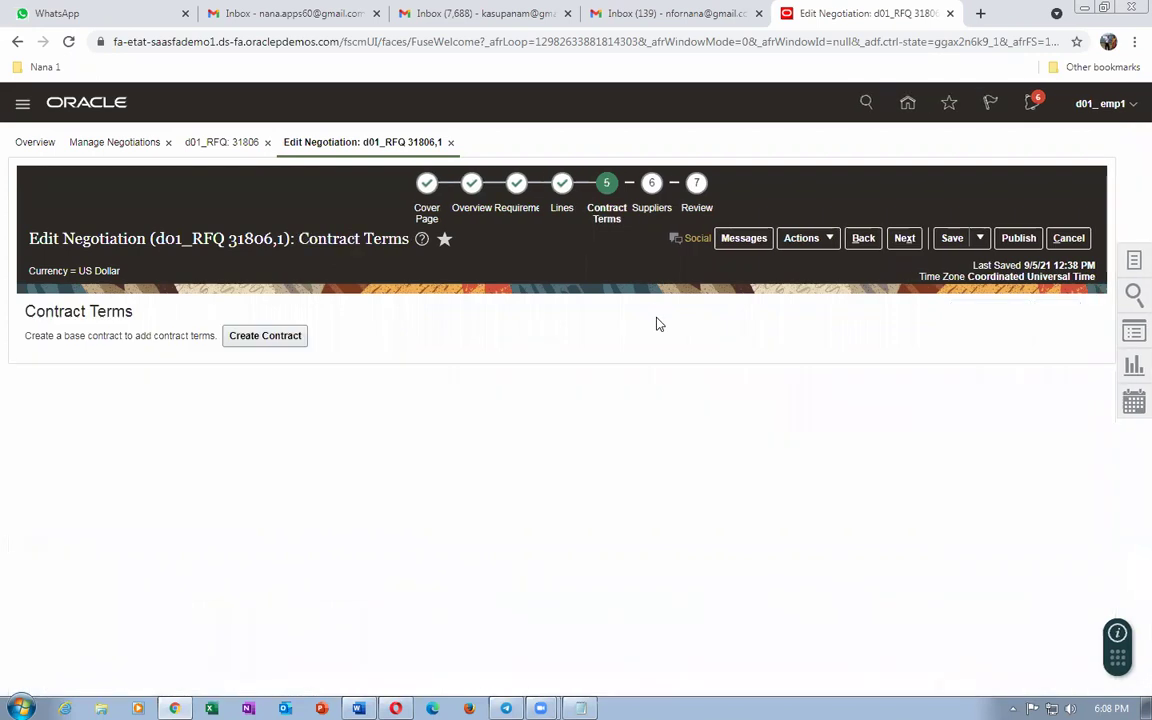
pyautogui.click(903, 238)
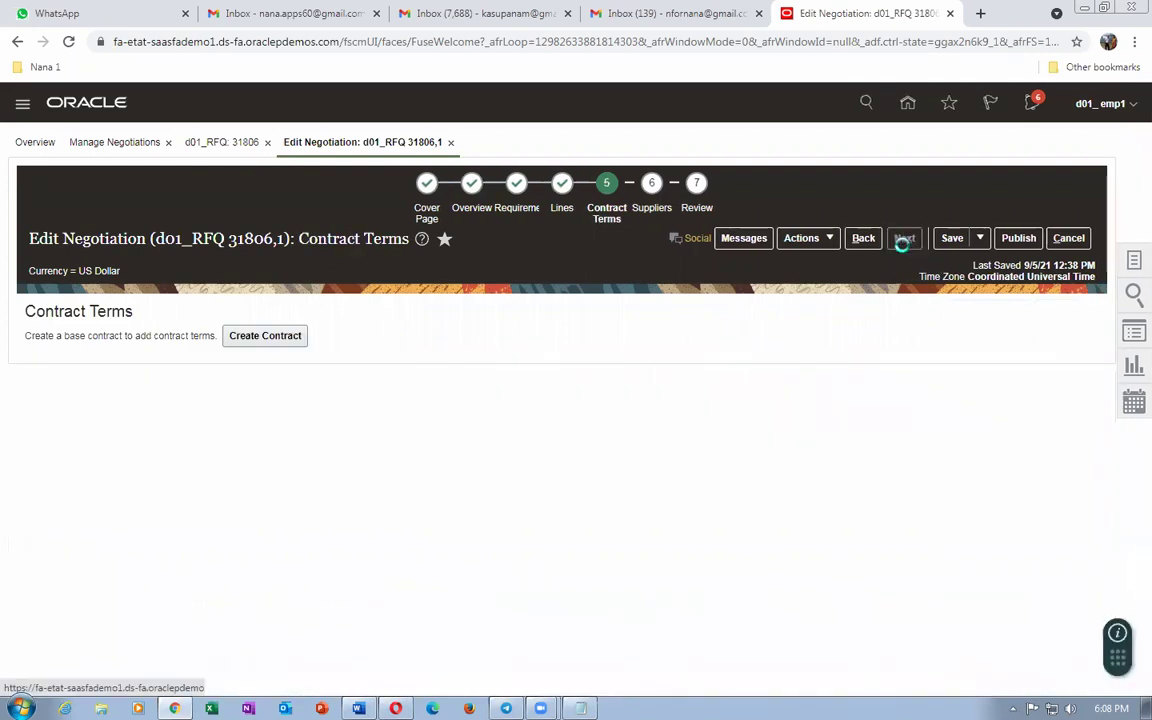
pyautogui.click(952, 238)
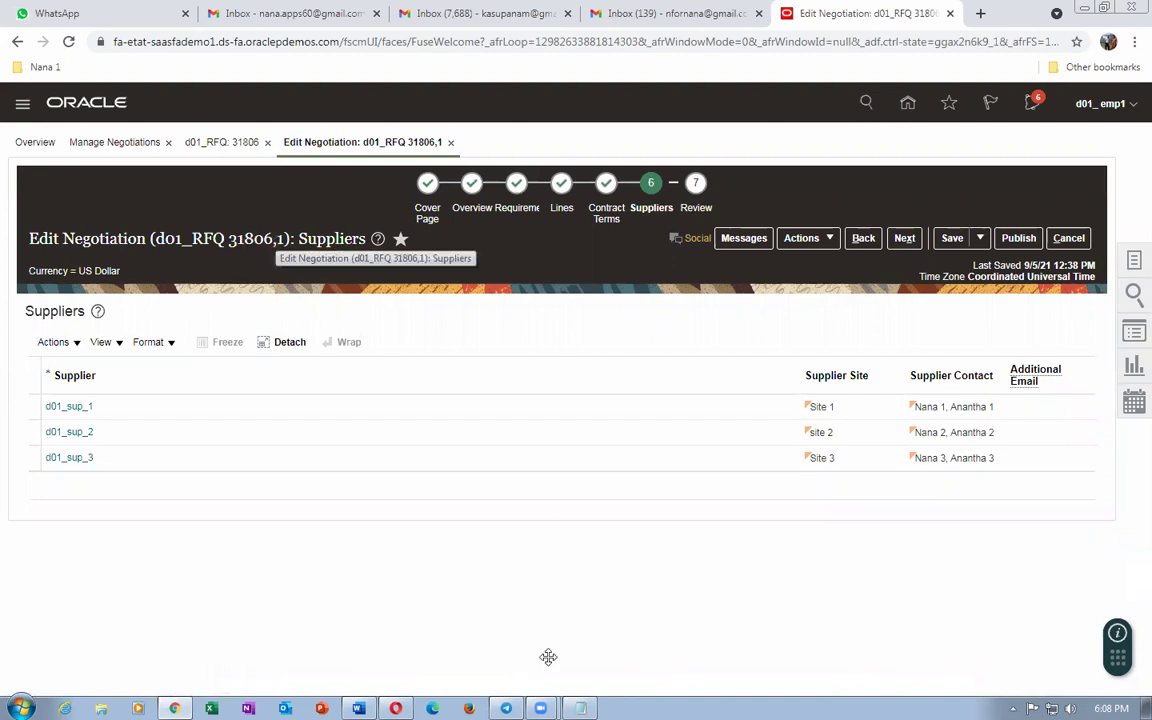
pyautogui.click(1018, 238)
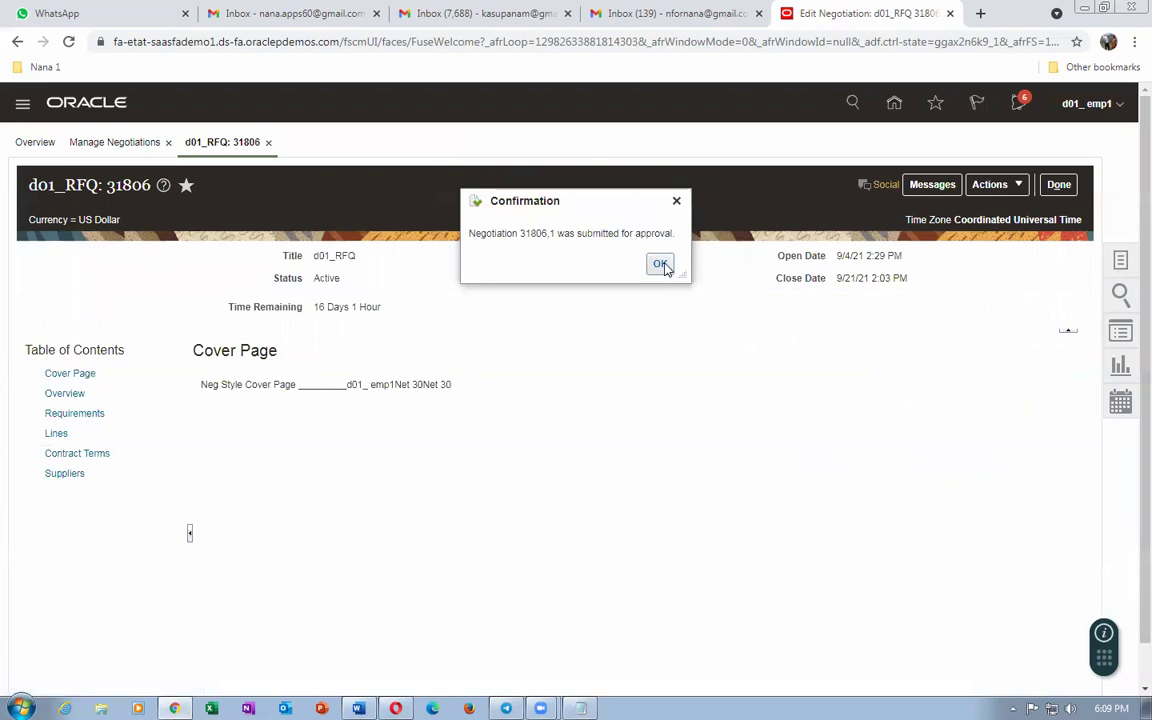
# Dismiss the confirmation and rerun the Manage Negotiations search to list amendment 31806,1
pyautogui.click(661, 265)
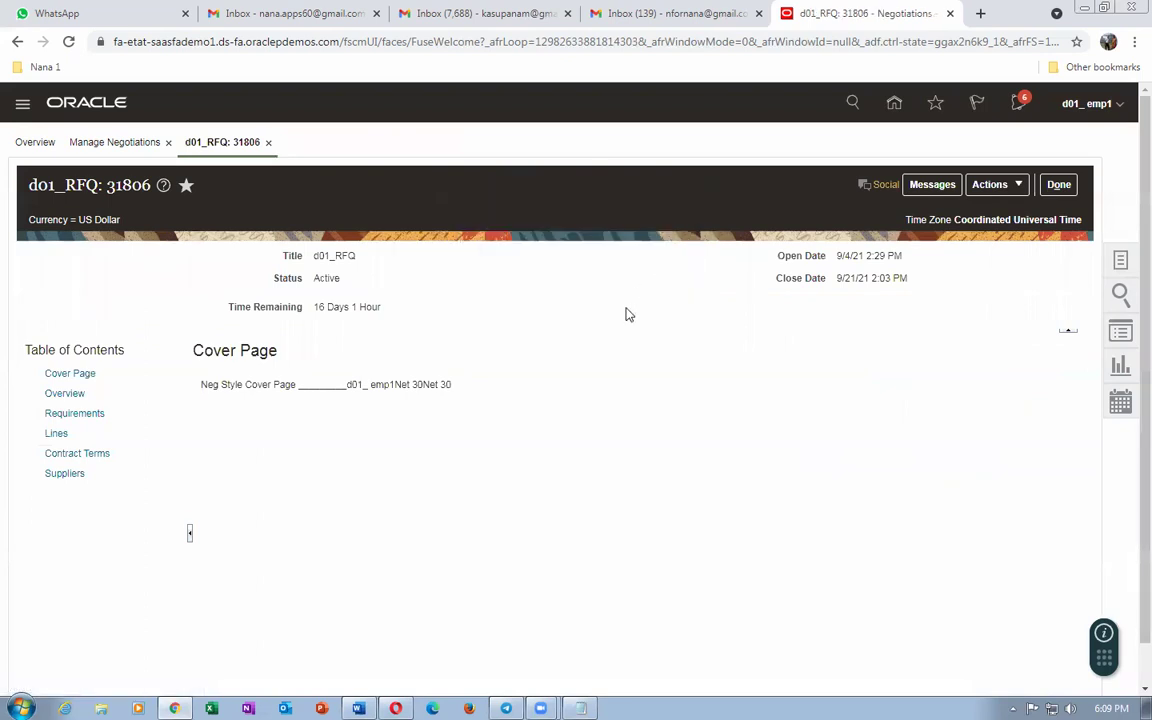
pyautogui.click(1059, 183)
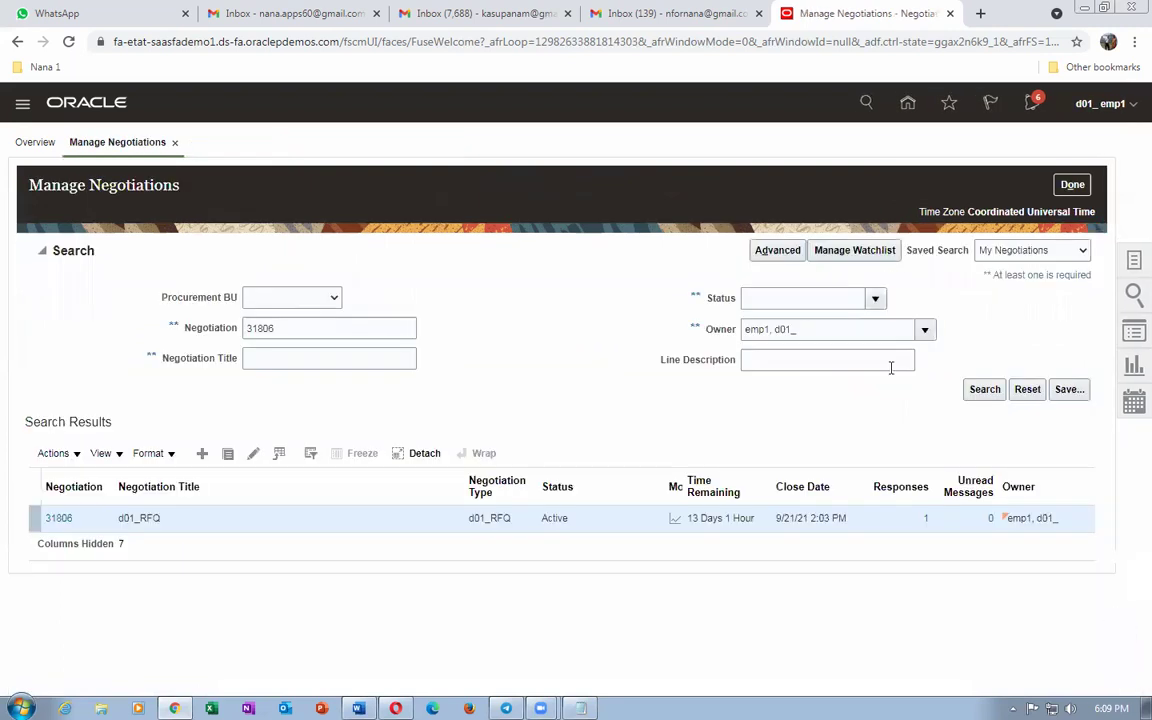
pyautogui.click(983, 390)
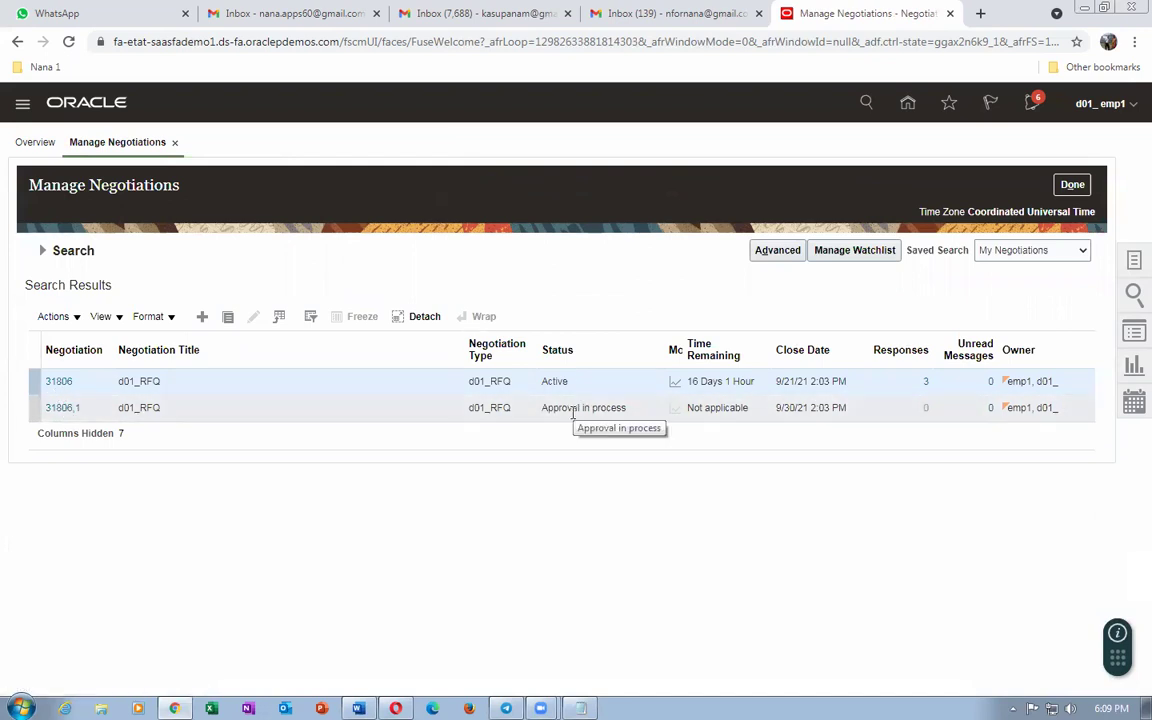
# Copy the instance's base URL and switch to the other browser window
pyautogui.click(193, 42)
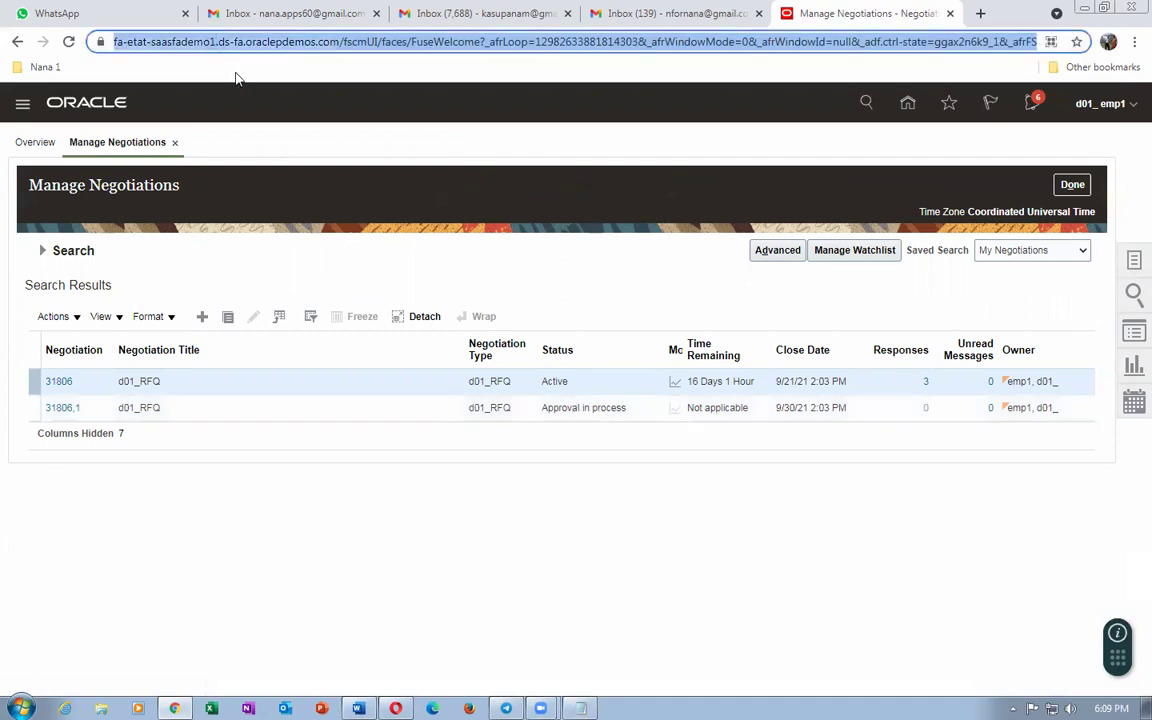
pyautogui.click(237, 78)
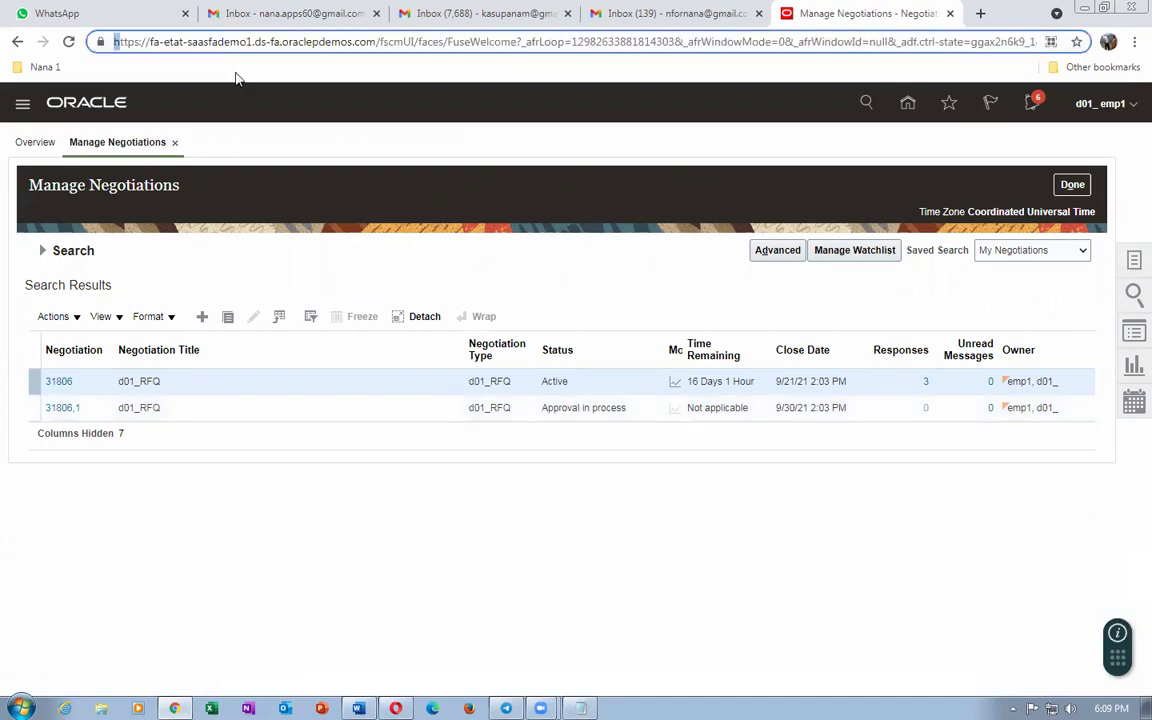
pyautogui.hotkey('shift', 'Right')
pyautogui.hotkey('shift', 'Right')
pyautogui.hotkey('shift', 'Right')
pyautogui.hotkey('shift', 'Right')
pyautogui.hotkey('shift', 'Right')
pyautogui.hotkey('shift', 'Right')
pyautogui.hotkey('shift', 'Right')
pyautogui.hotkey('shift', 'Right')
pyautogui.hotkey('shift', 'Right')
pyautogui.hotkey('shift', 'Right')
pyautogui.hotkey('shift', 'Right')
pyautogui.hotkey('shift', 'Right')
pyautogui.hotkey('shift', 'Right')
pyautogui.hotkey('shift', 'Right')
pyautogui.hotkey('shift', 'Right')
pyautogui.hotkey('shift', 'Right')
pyautogui.hotkey('shift', 'Right')
pyautogui.hotkey('shift', 'Right')
pyautogui.hotkey('shift', 'Right')
pyautogui.hotkey('shift', 'Right')
pyautogui.hotkey('shift', 'Right')
pyautogui.hotkey('ctrl', 'c')
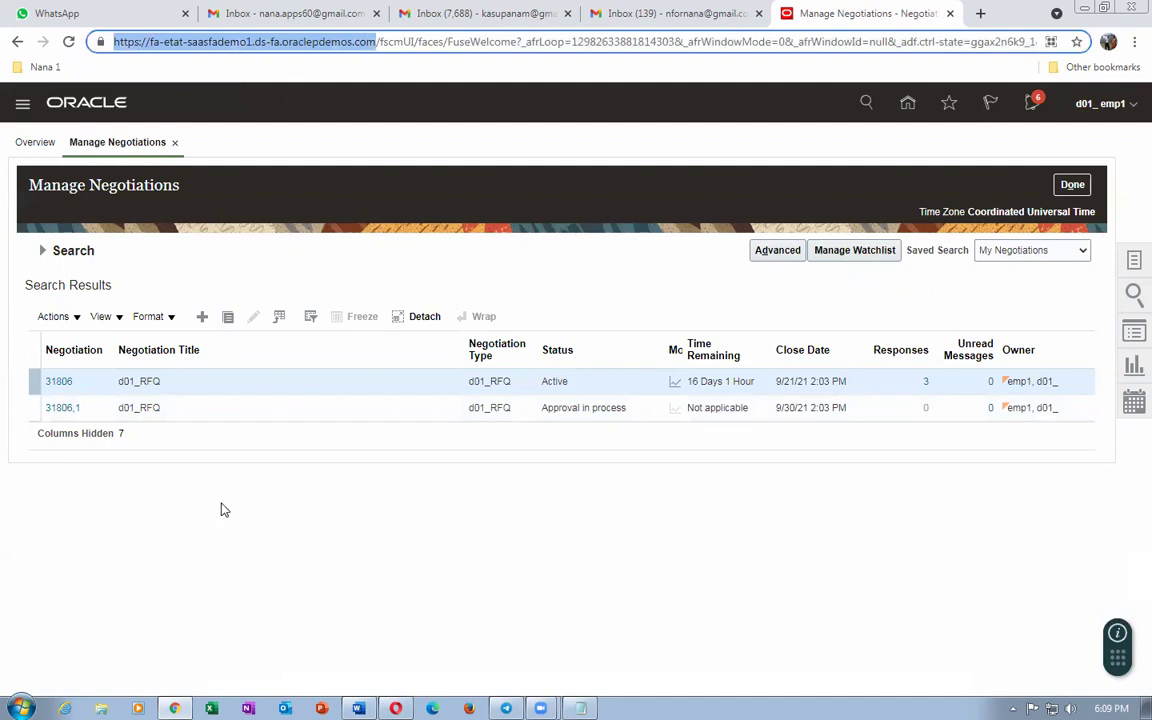
pyautogui.hotkey('alt', 'Tab')
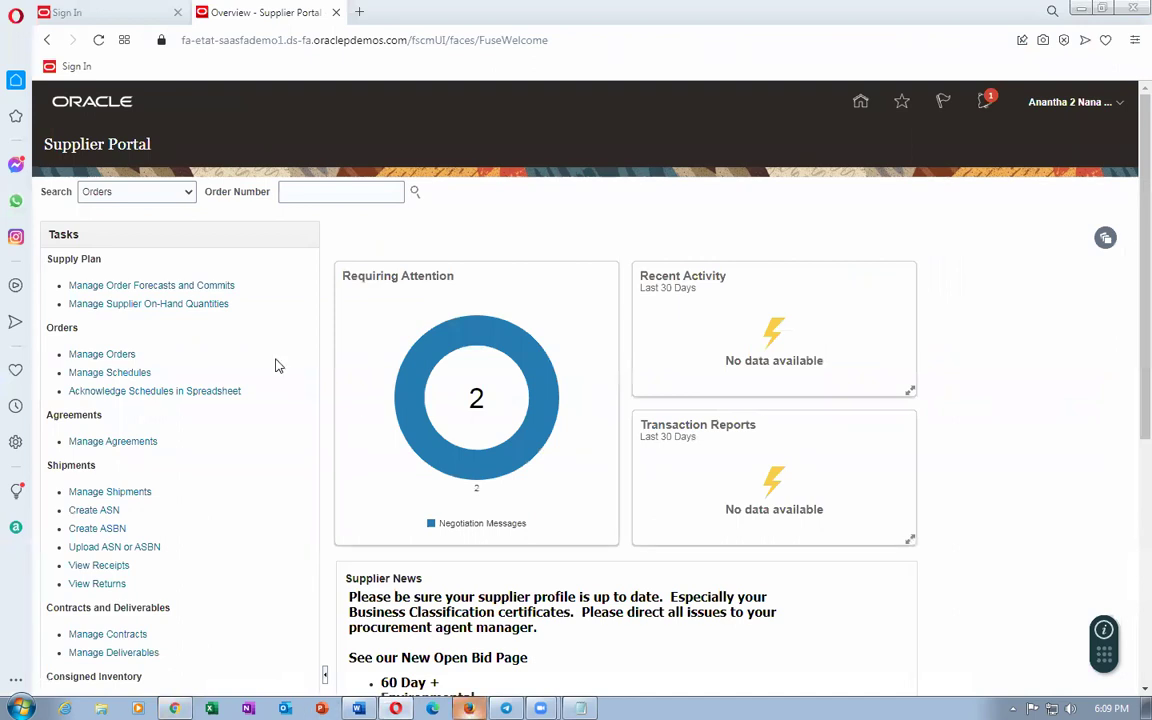
# Load the instance's sign-in page in Firefox from the copied base URL
pyautogui.hotkey('alt', 'Tab')
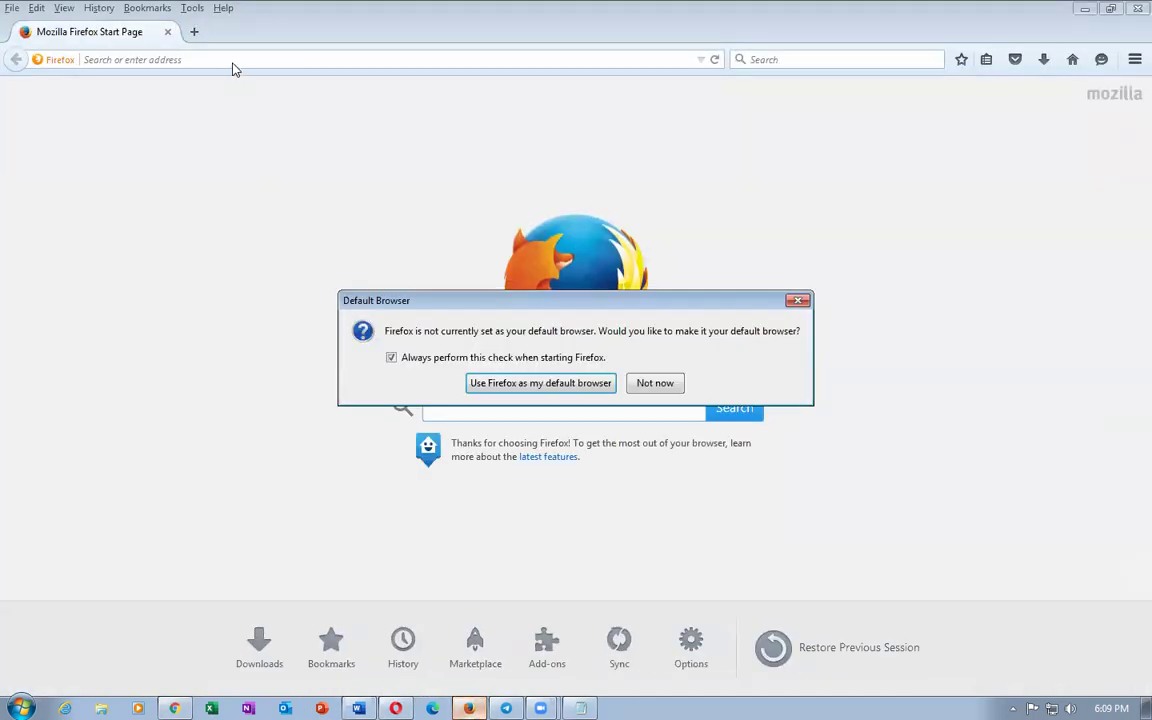
pyautogui.click(655, 383)
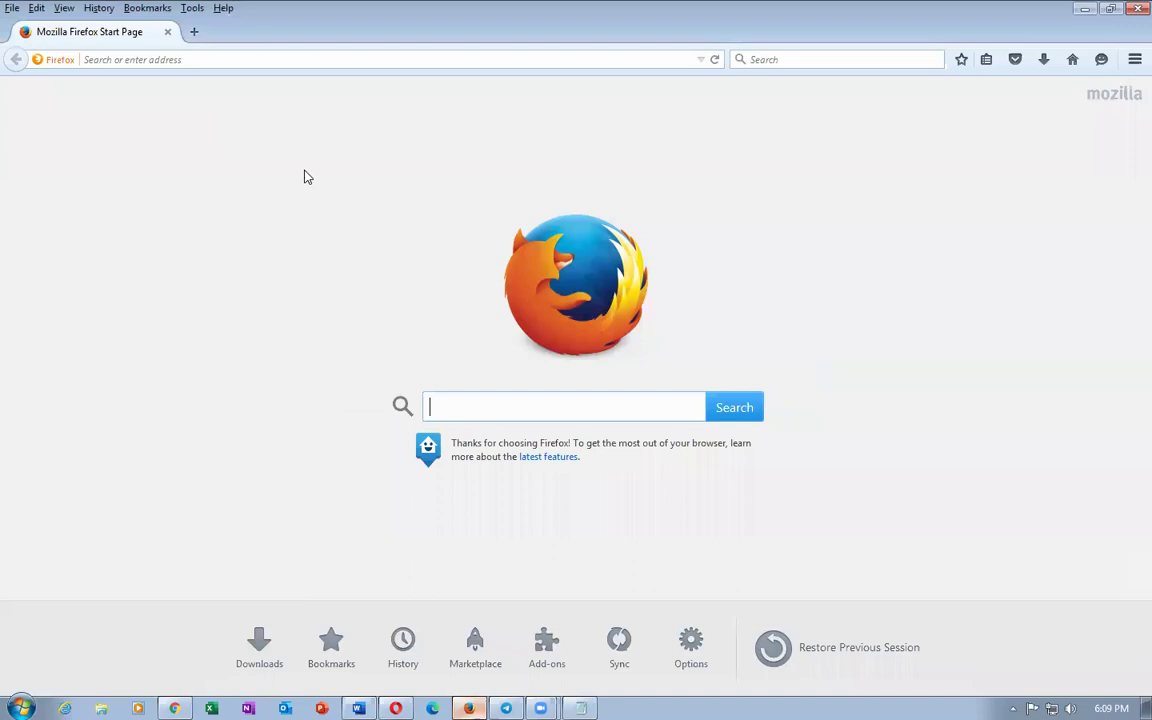
pyautogui.click(268, 60)
pyautogui.hotkey('ctrl', 'v')
pyautogui.press('Return')
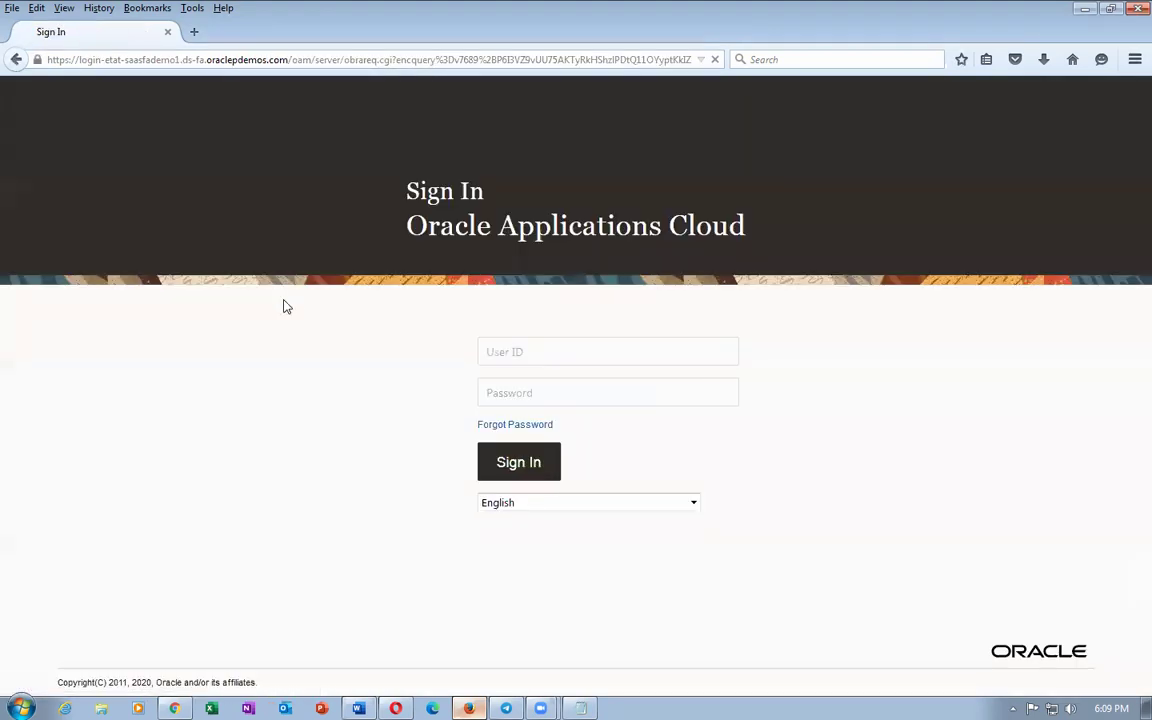
# Sign in as the approver using their user ID and the password copied from Word
pyautogui.click(513, 356)
pyautogui.press('Tab')
pyautogui.hotkey('alt', 'Tab')
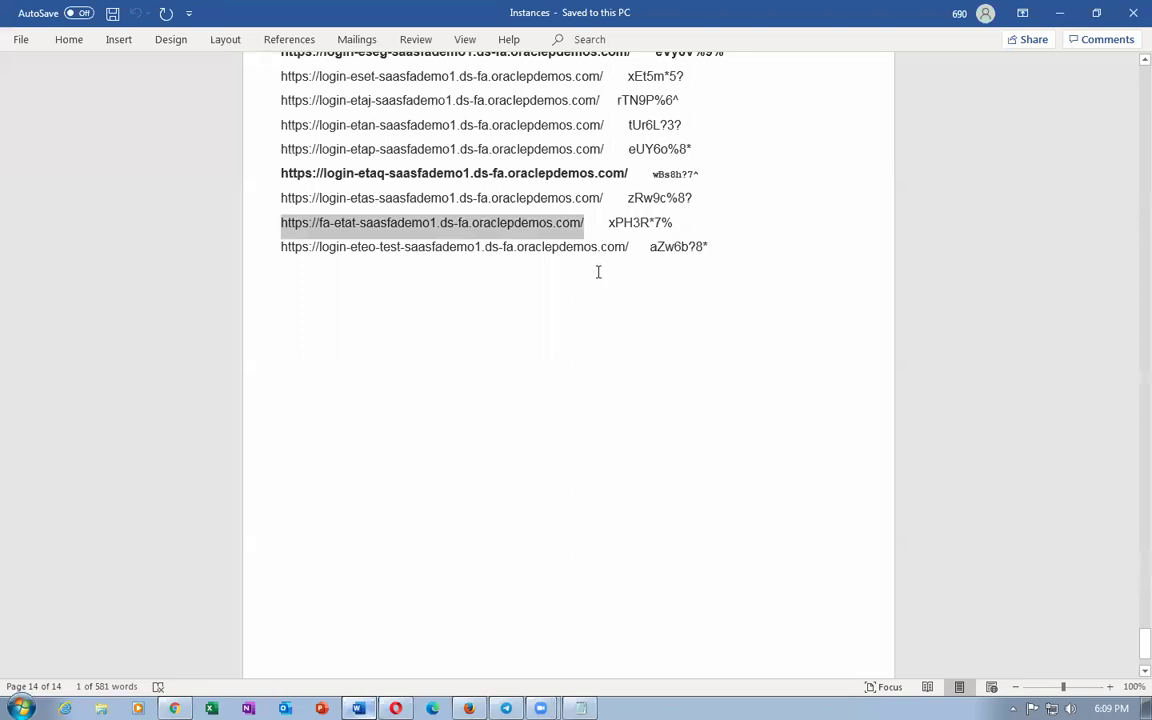
pyautogui.moveTo(610, 221); pyautogui.dragTo(672, 222)
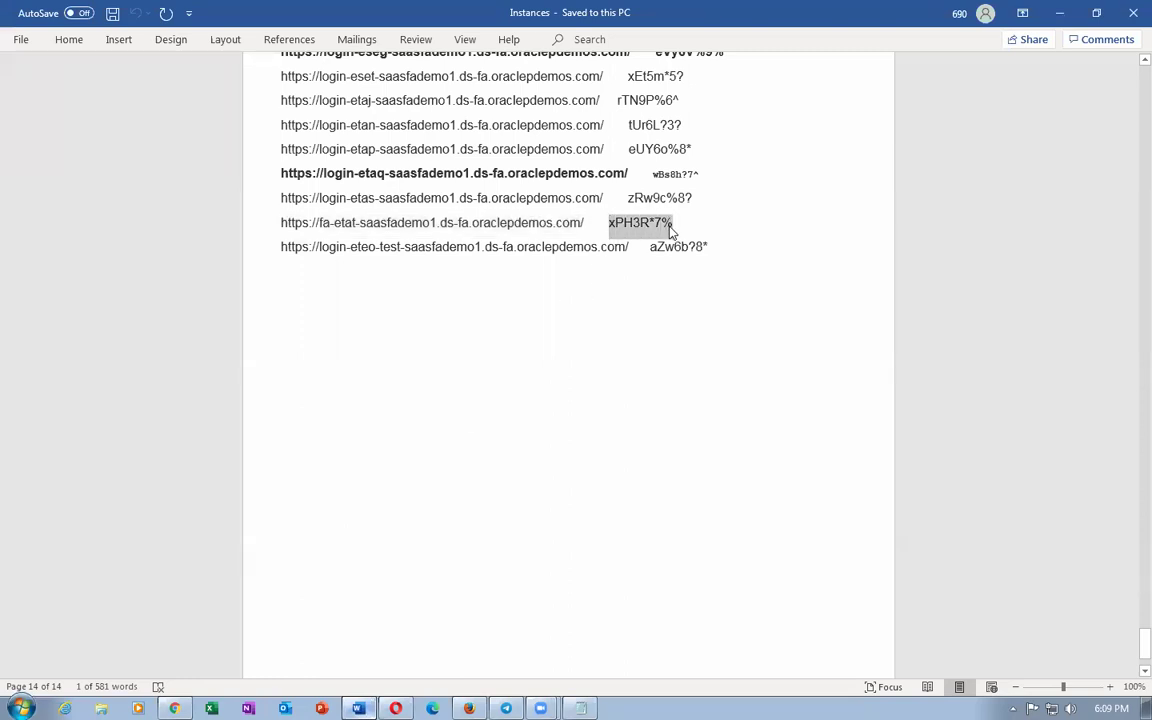
pyautogui.hotkey('alt', 'Tab')
pyautogui.hotkey('ctrl', 'v')
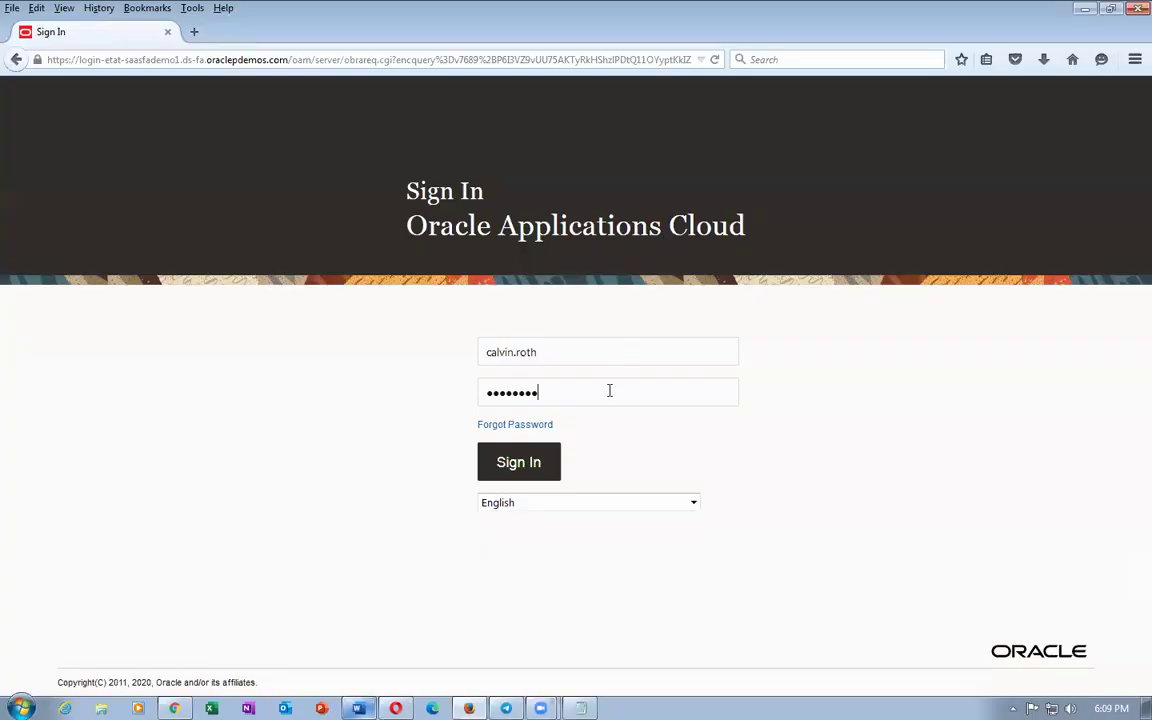
pyautogui.click(537, 463)
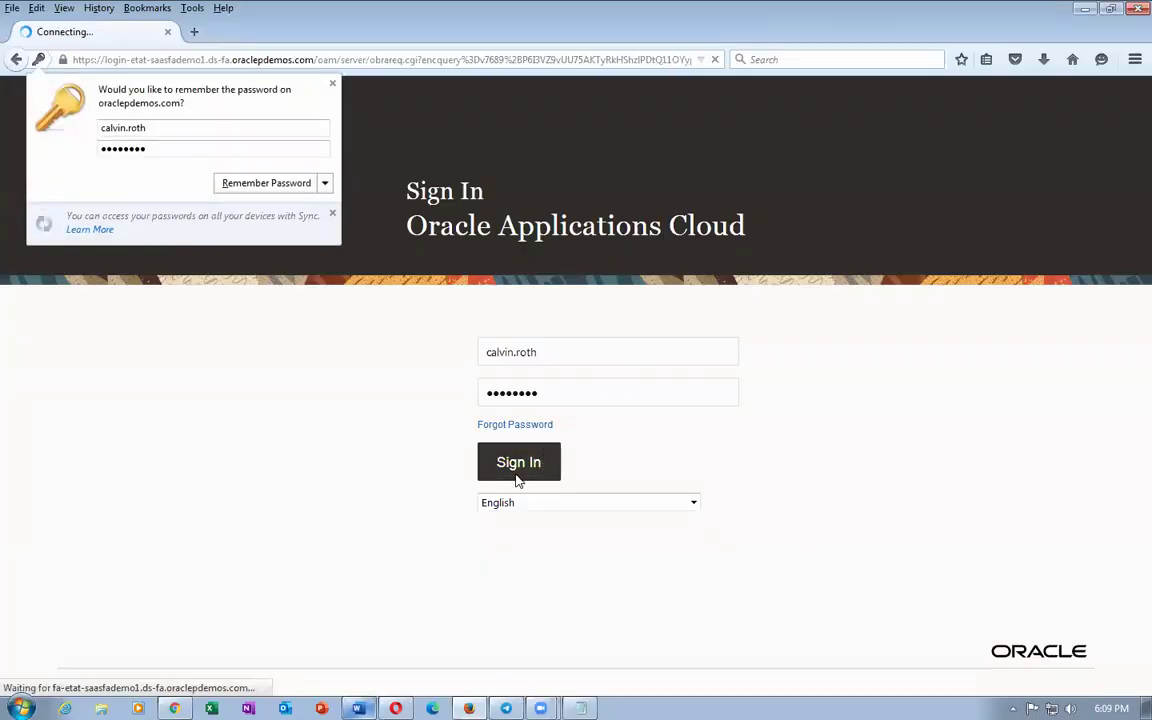
pyautogui.click(280, 186)
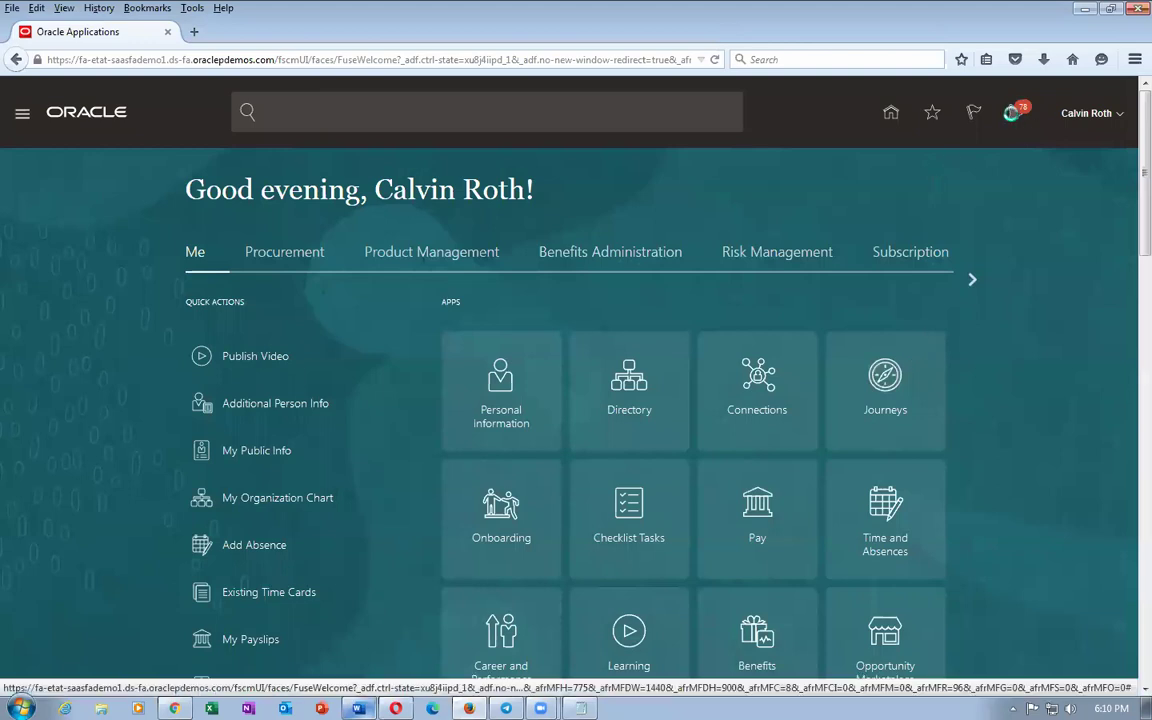
# Check notifications for the 31806,1 approval request, then open Approvals under Navigator Tools
pyautogui.click(1013, 115)
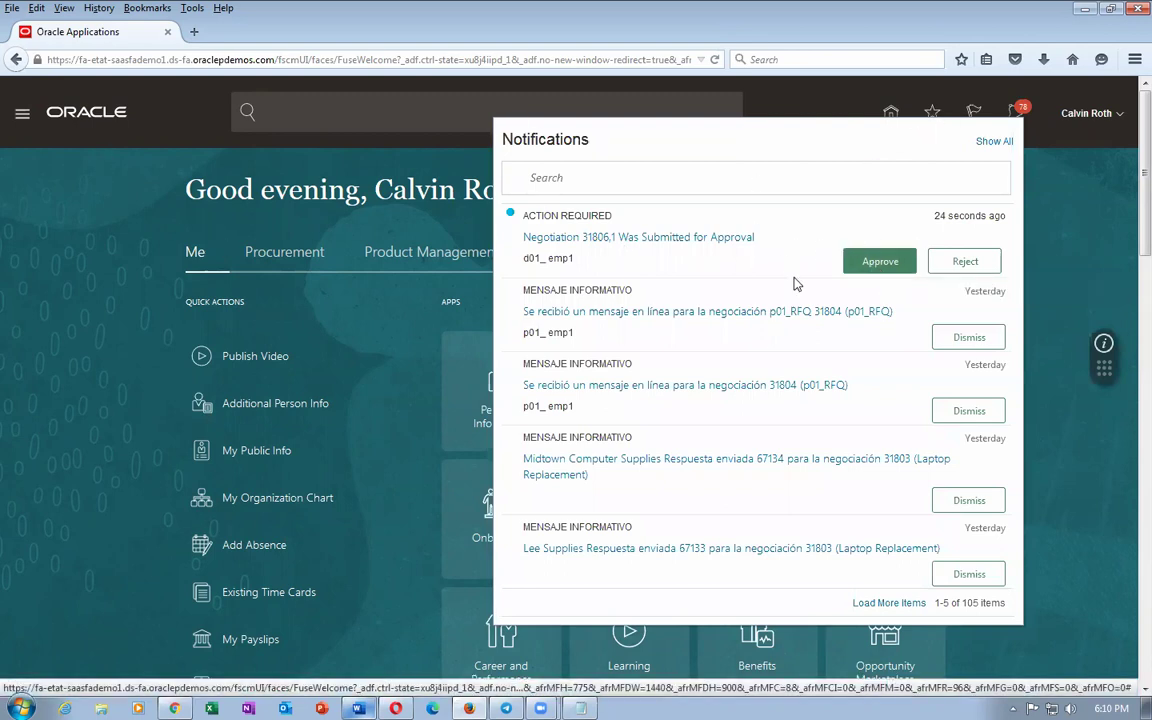
pyautogui.click(995, 258)
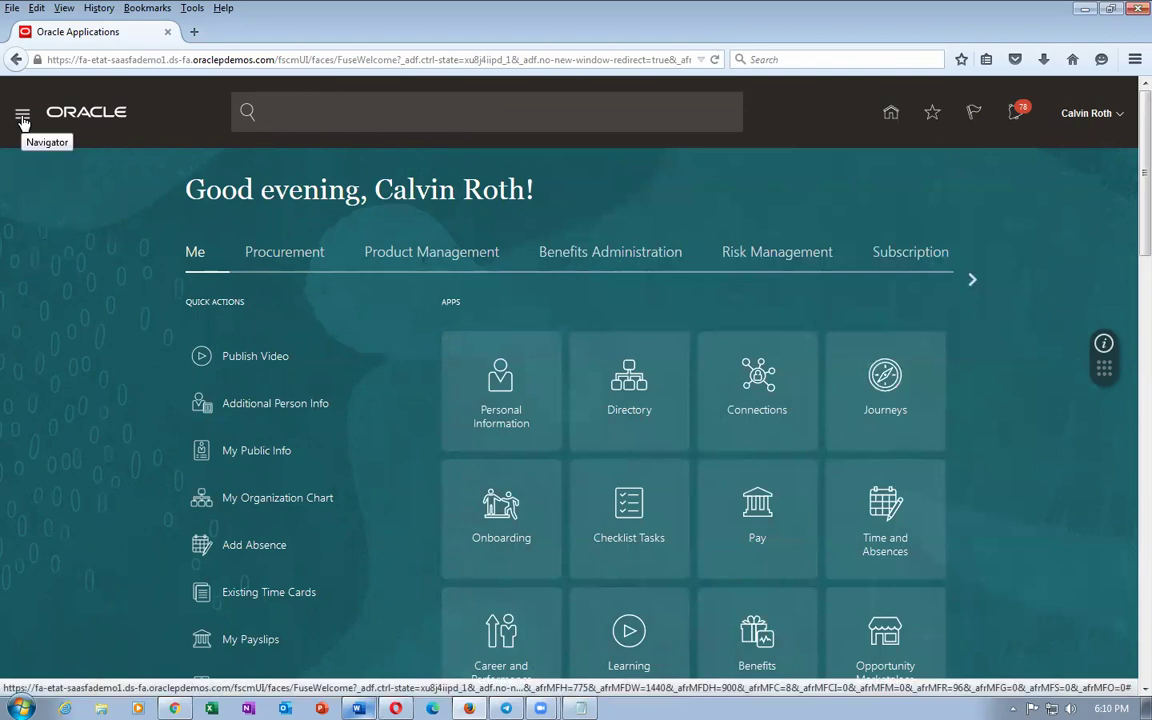
pyautogui.click(23, 119)
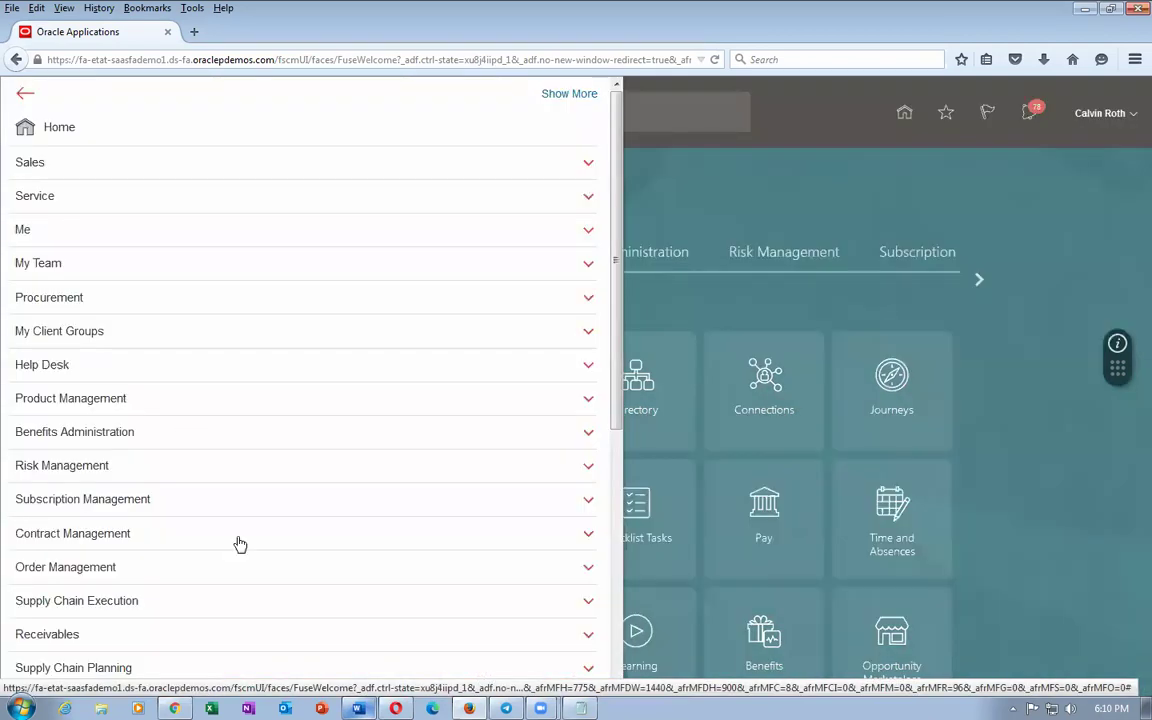
pyautogui.scroll(-5, 224, 594)
pyautogui.click(141, 574)
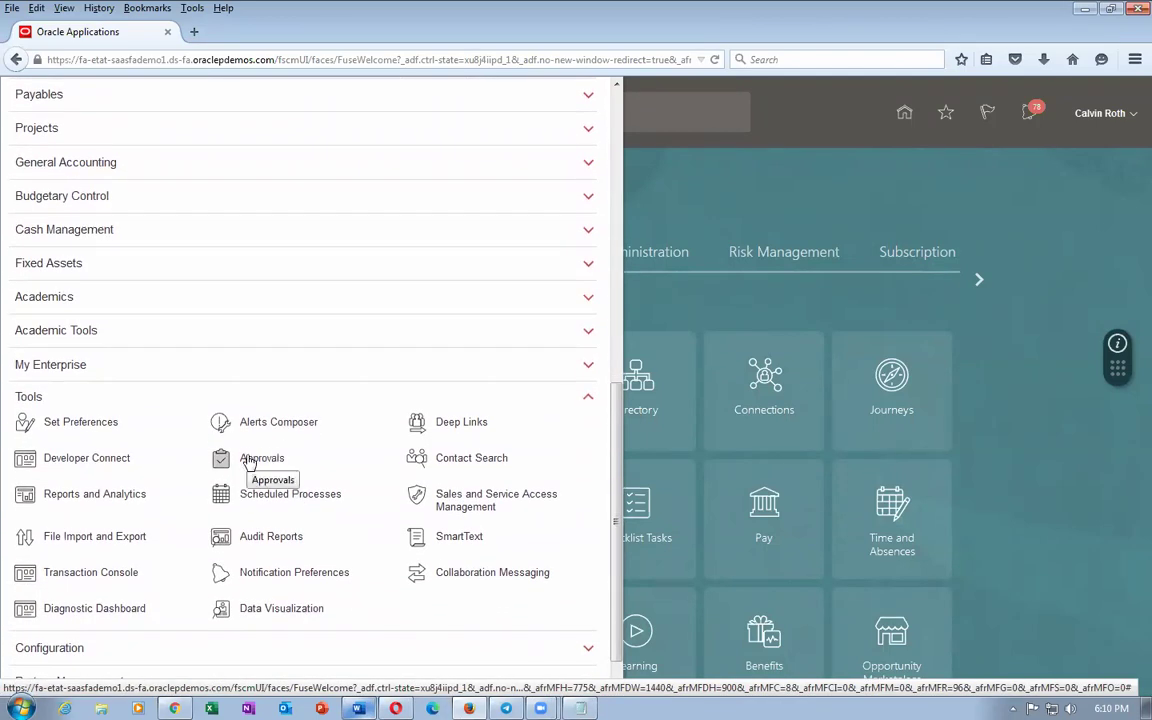
pyautogui.click(258, 460)
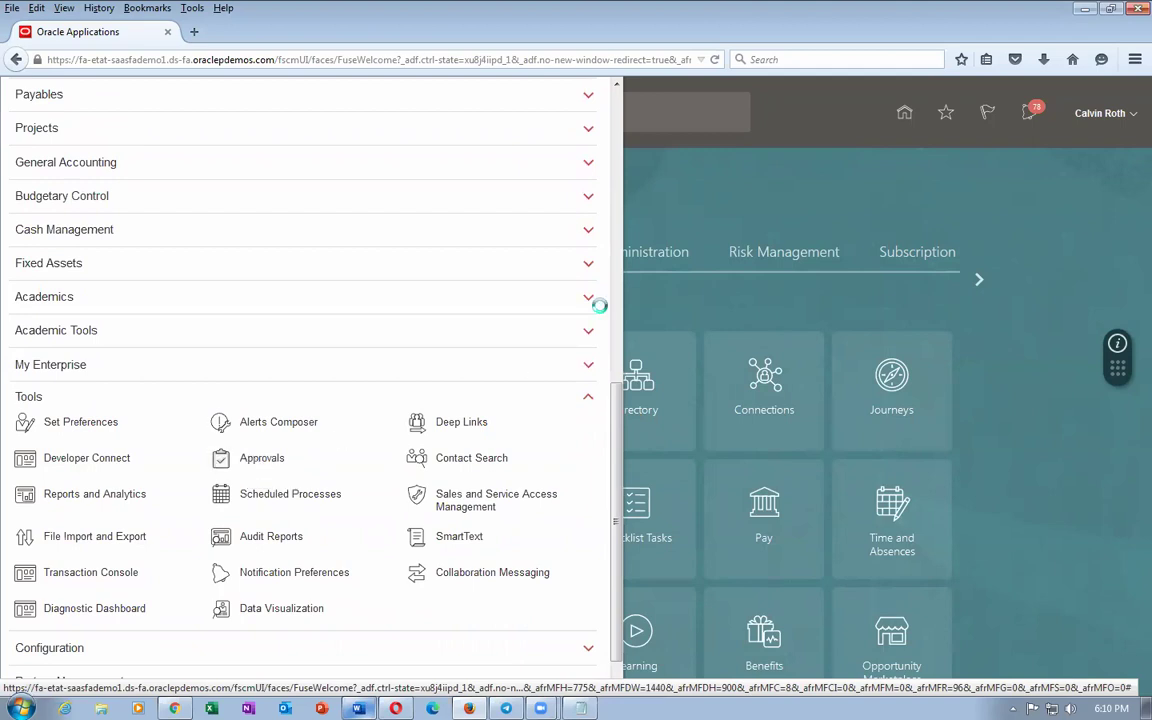
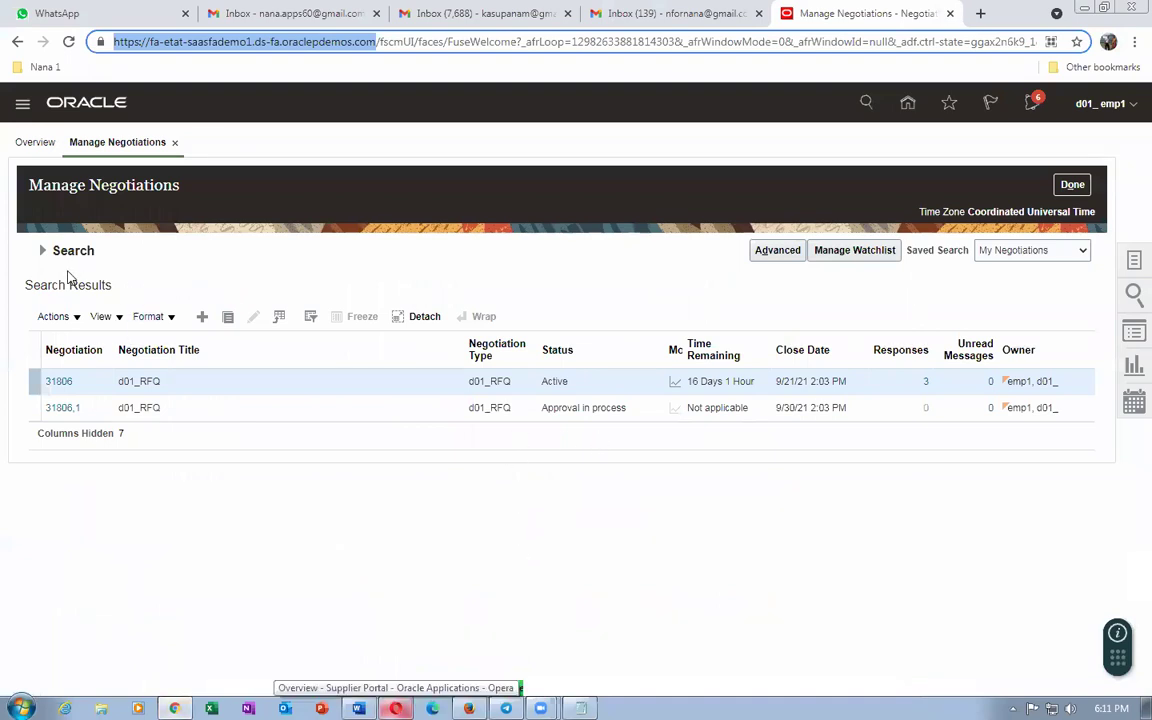
# Refresh Manage Negotiations, confirm 31806,1 is Active and 31806 Amended, then switch to the Supplier Portal
pyautogui.click(42, 250)
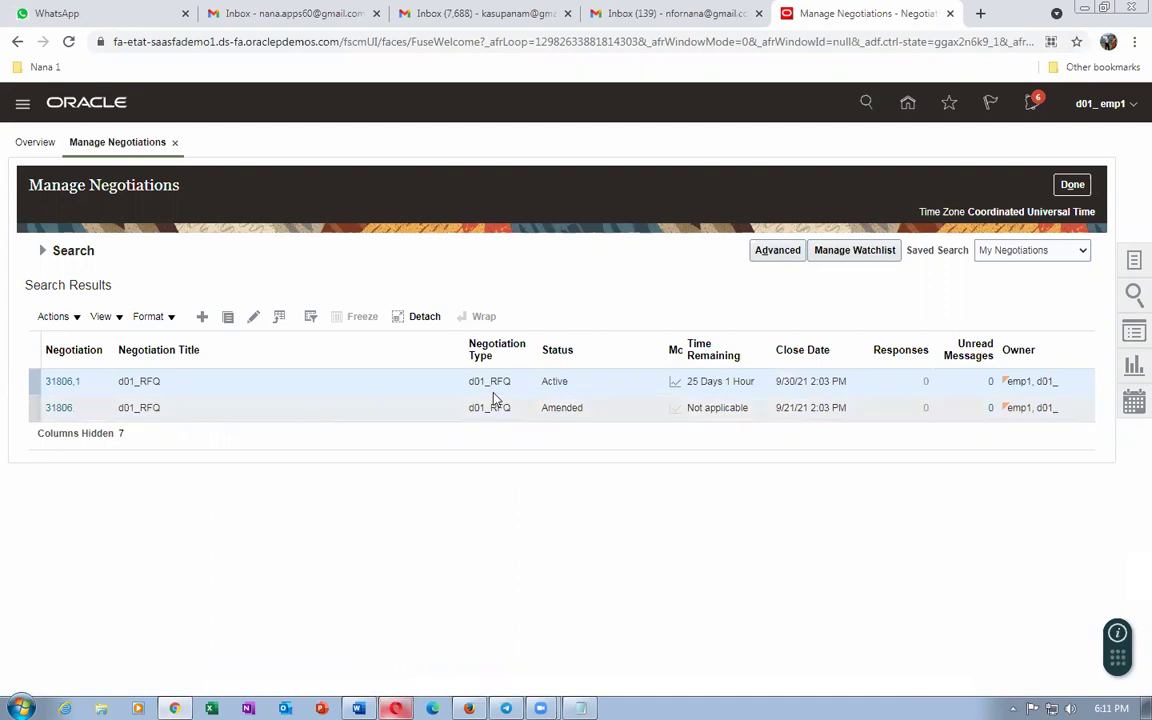
pyautogui.click(610, 410)
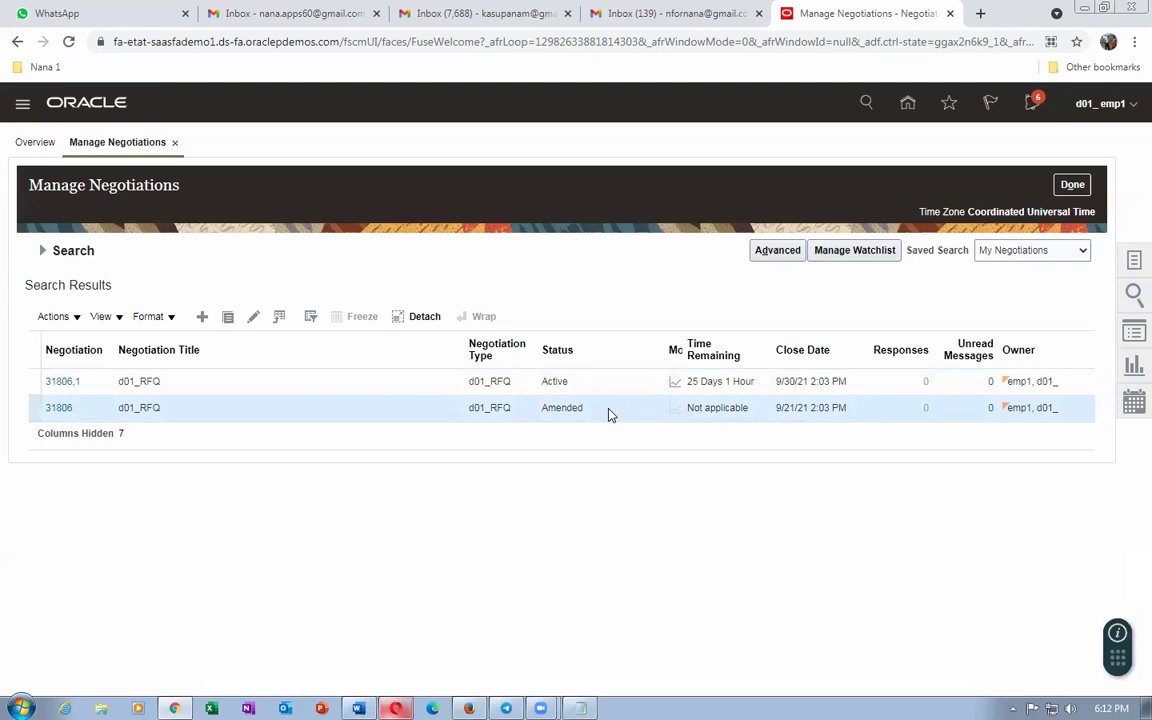
pyautogui.click(600, 382)
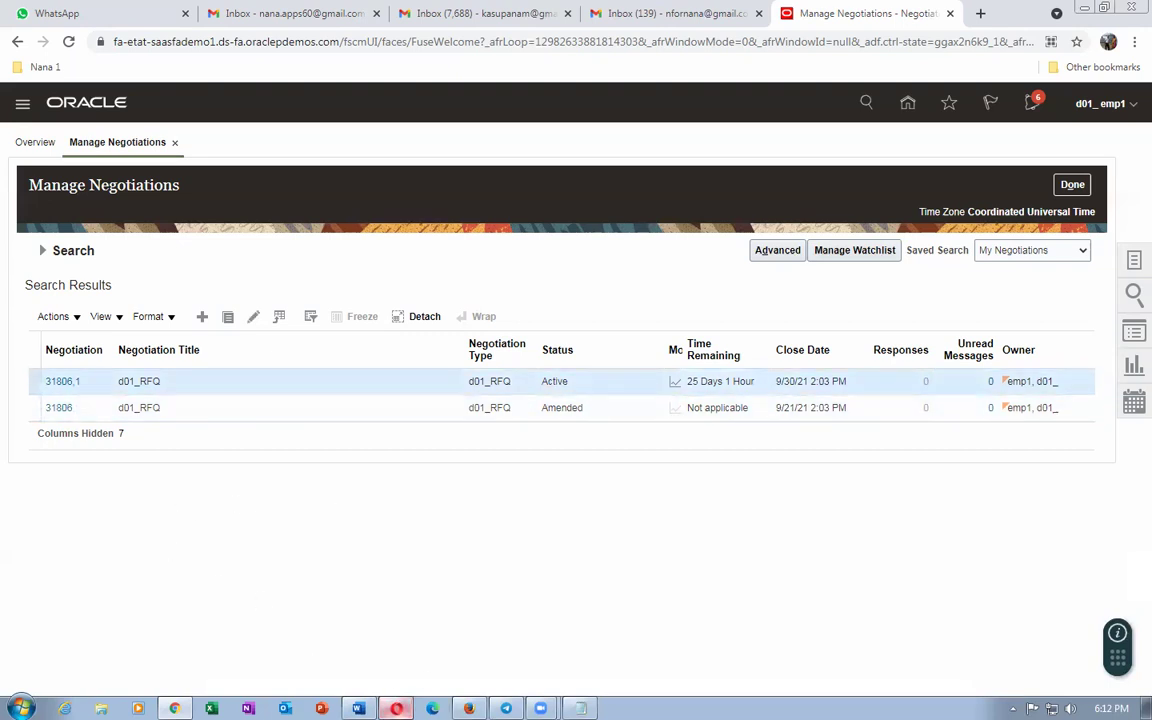
pyautogui.click(396, 708)
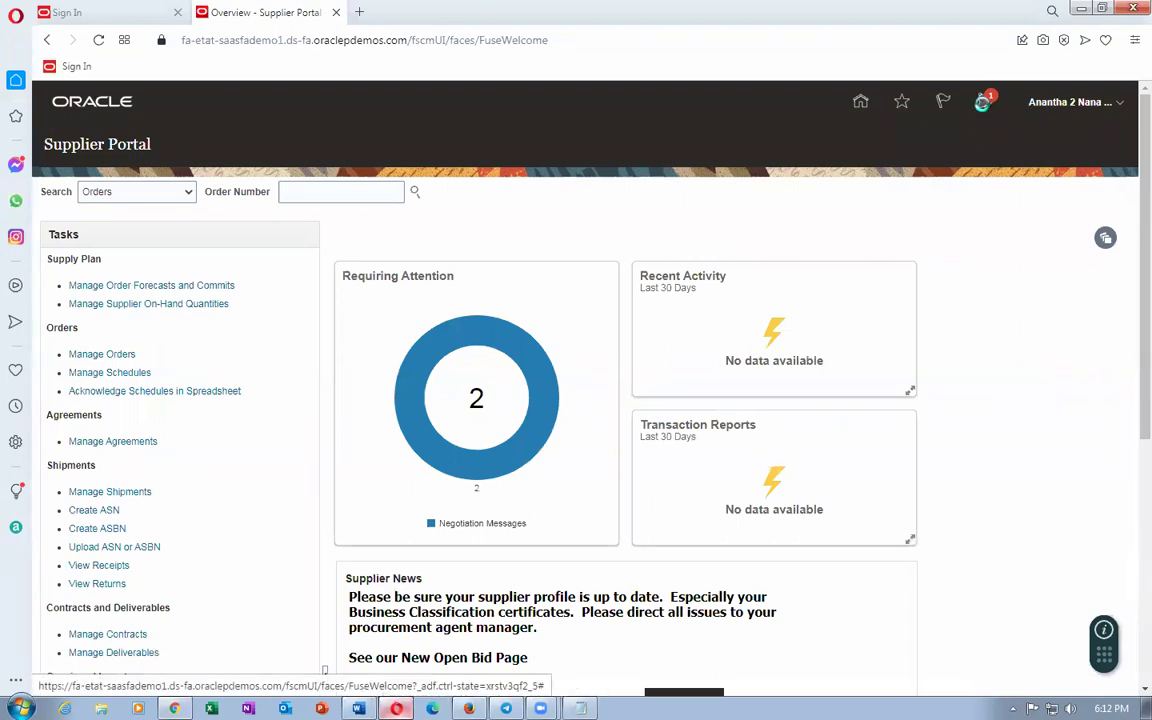
# Read the Amendment 1 notification for negotiation 31806, dismiss it, and return to the home page
pyautogui.click(985, 106)
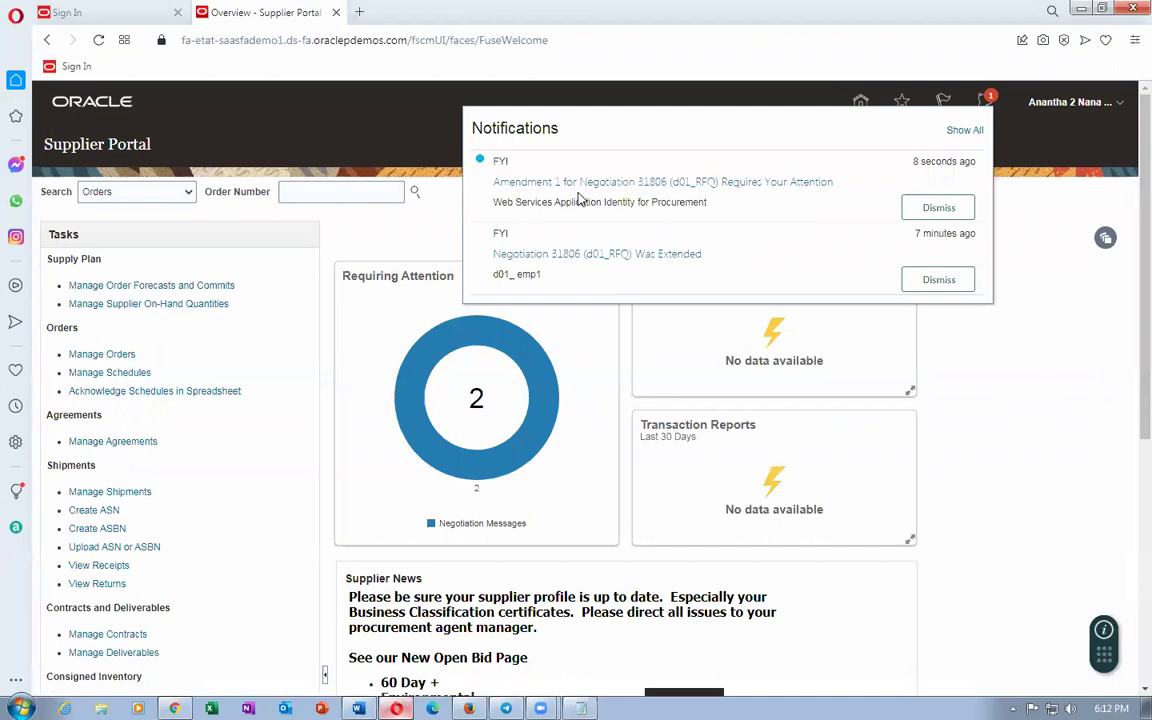
pyautogui.click(686, 189)
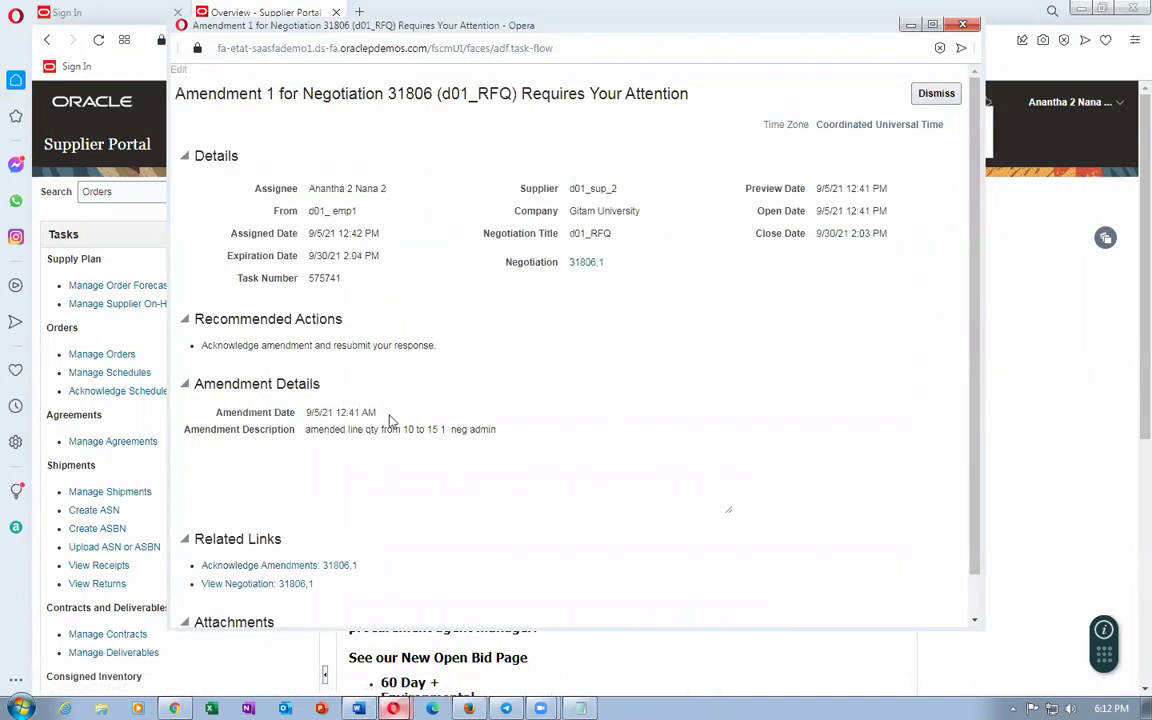
pyautogui.moveTo(310, 429); pyautogui.dragTo(576, 442)
pyautogui.scroll(-1, 657, 379)
pyautogui.scroll(1, 657, 380)
pyautogui.click(937, 98)
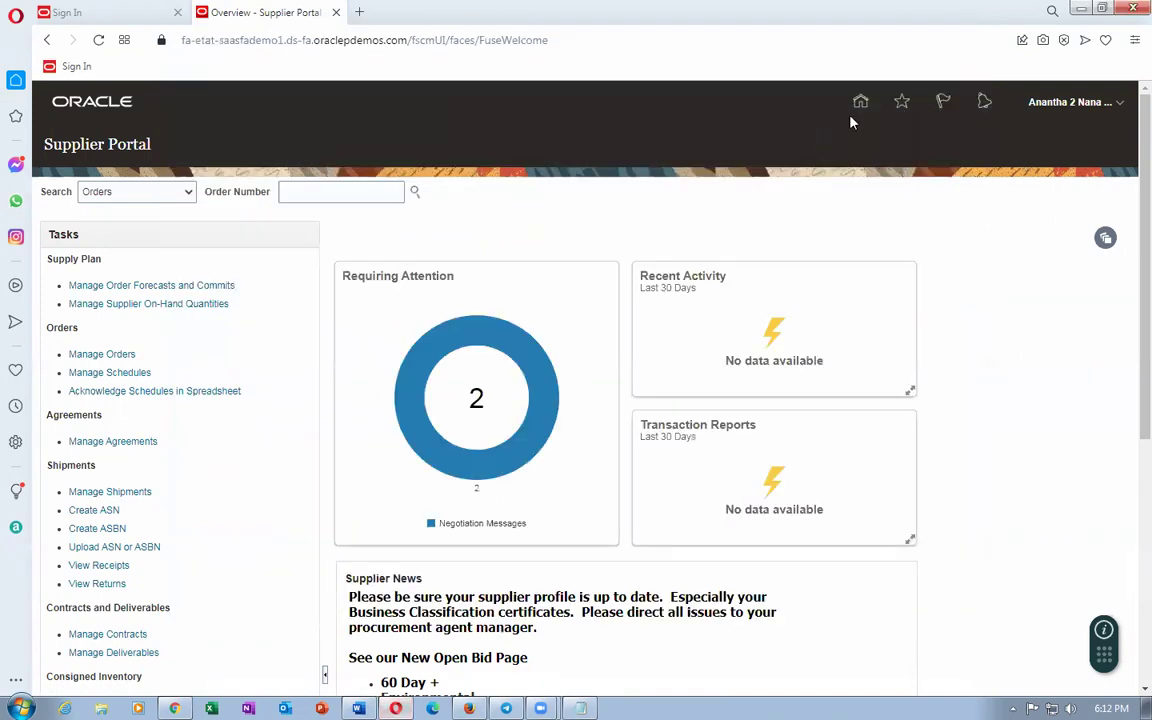
pyautogui.click(862, 102)
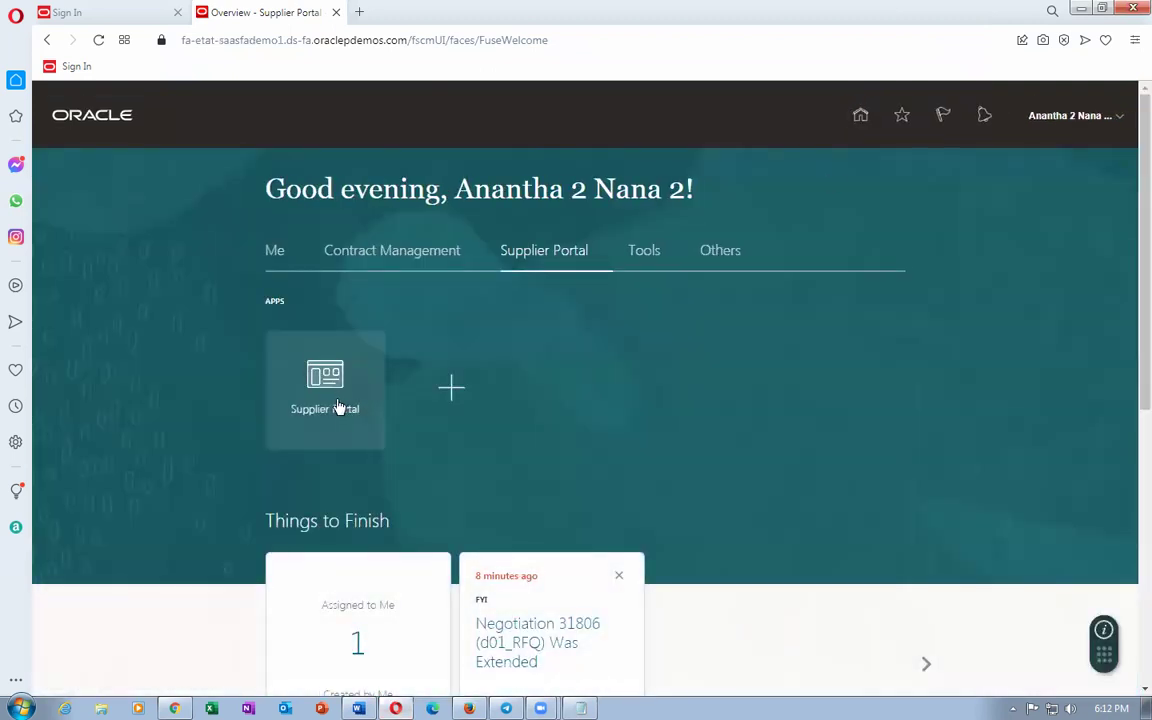
# In the Supplier Portal overview, read the unread message saying negotiation 31806 was resumed
pyautogui.click(339, 407)
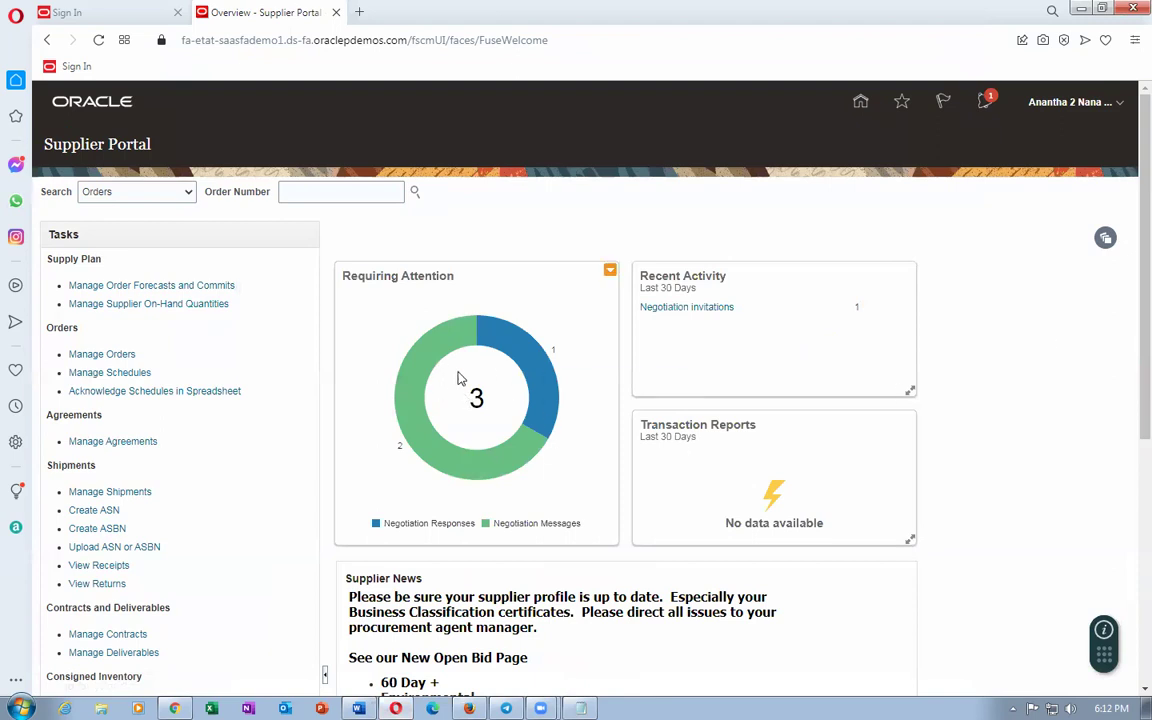
pyautogui.moveTo(440, 336)
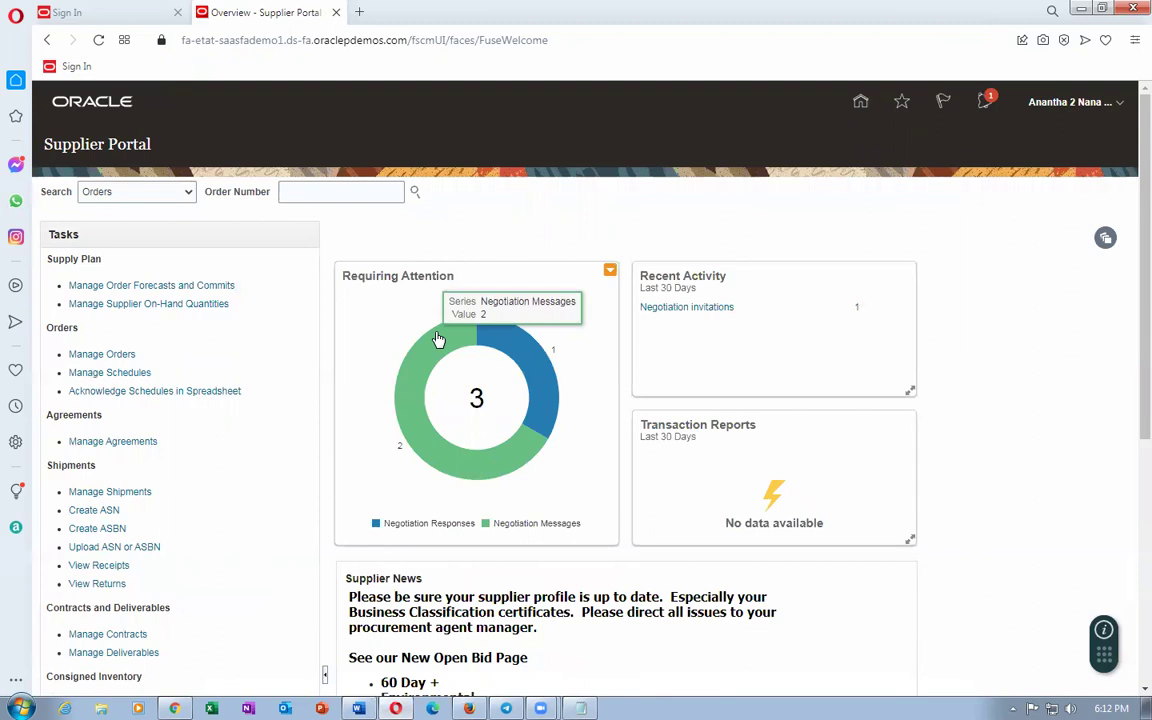
pyautogui.moveTo(552, 381)
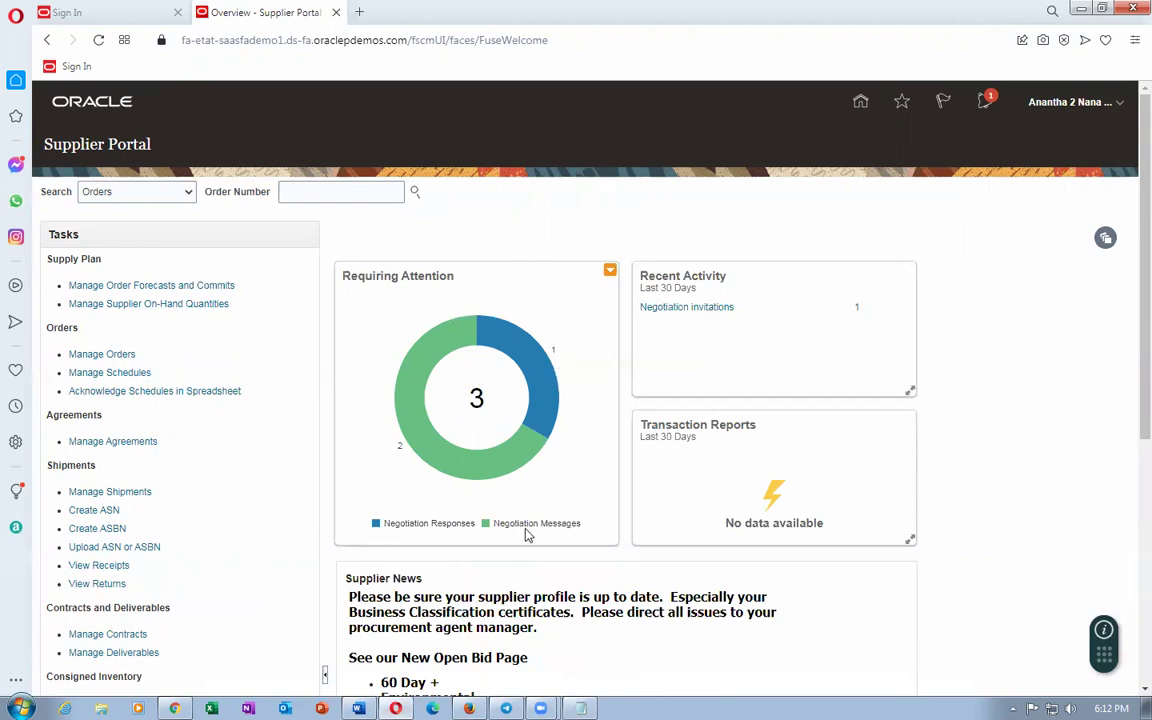
pyautogui.click(432, 457)
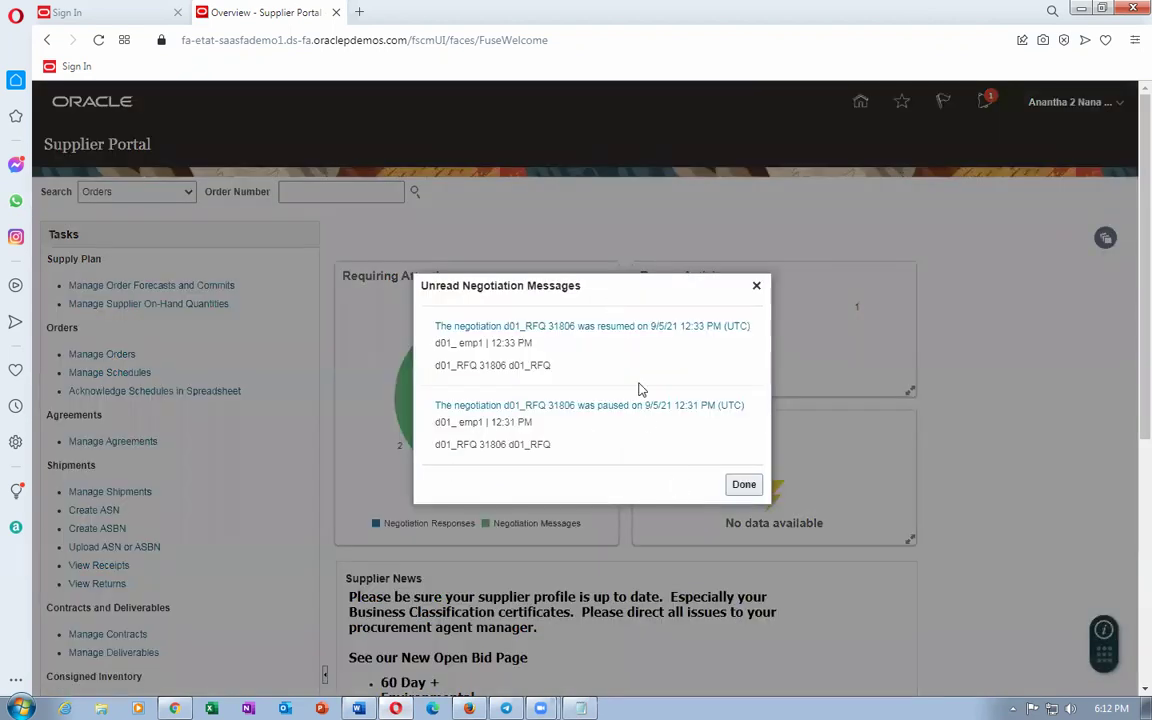
pyautogui.click(638, 328)
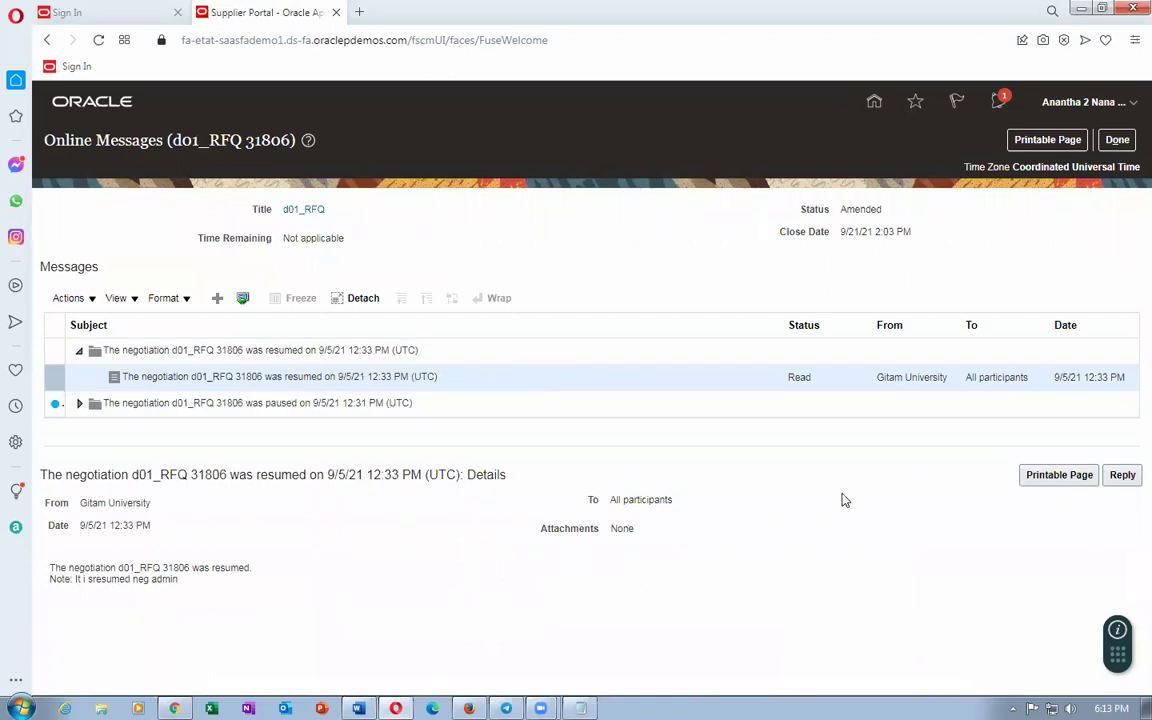
pyautogui.click(1116, 141)
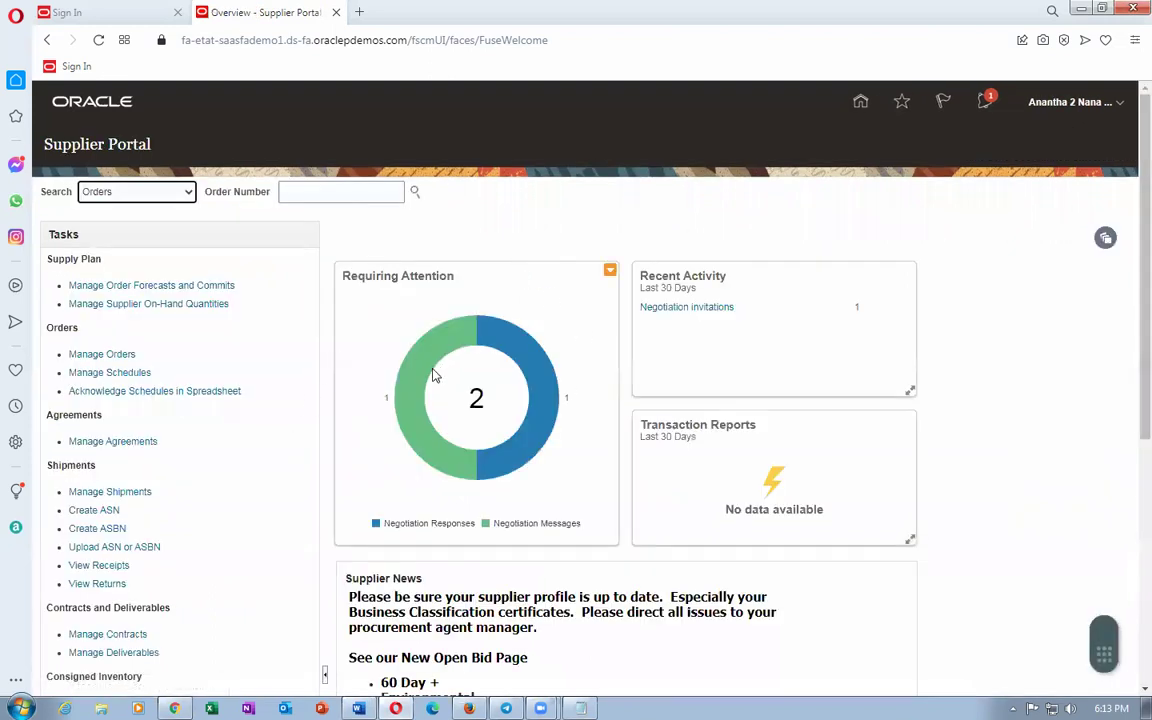
# Read the remaining negotiation message about 31806 being paused
pyautogui.click(412, 385)
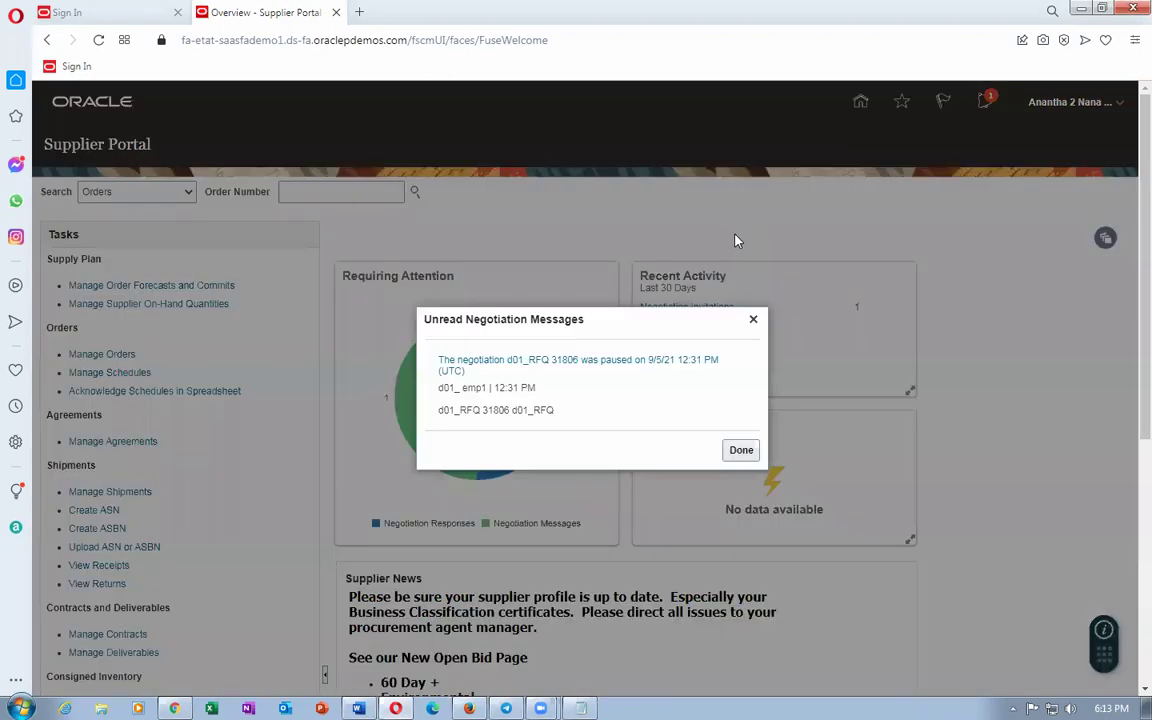
pyautogui.click(657, 359)
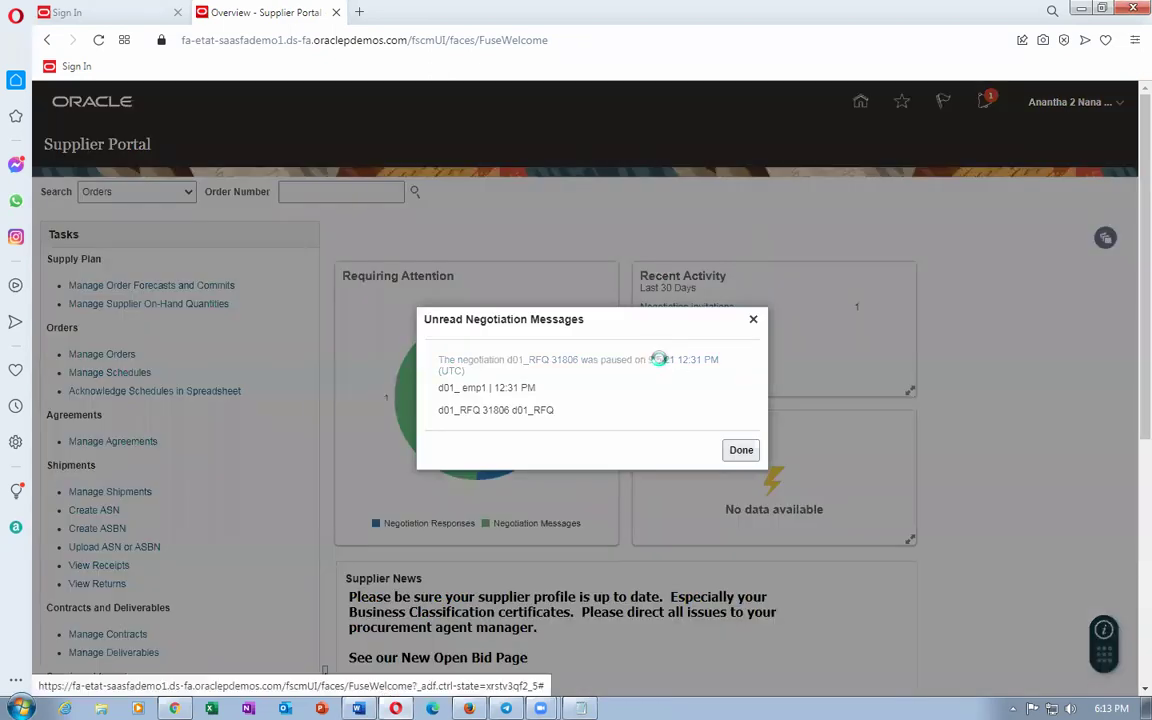
pyautogui.click(1106, 141)
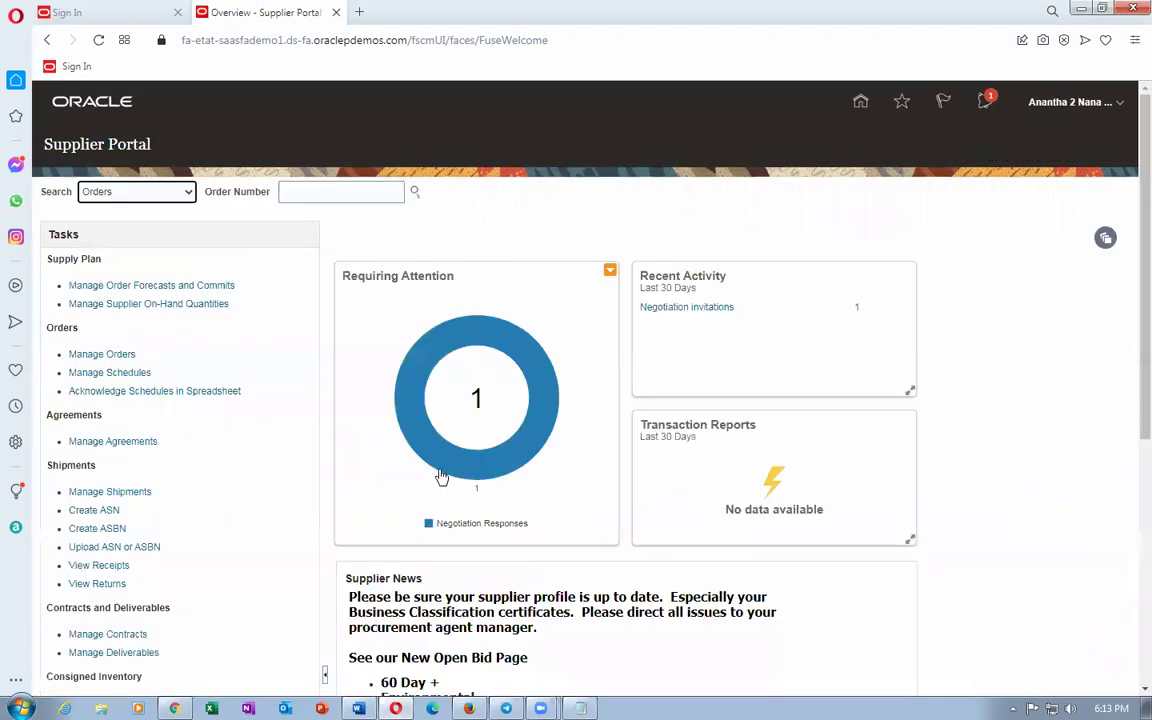
# Review the negotiation responses needing attention and confirm 68133 awaits resubmission
pyautogui.moveTo(422, 362)
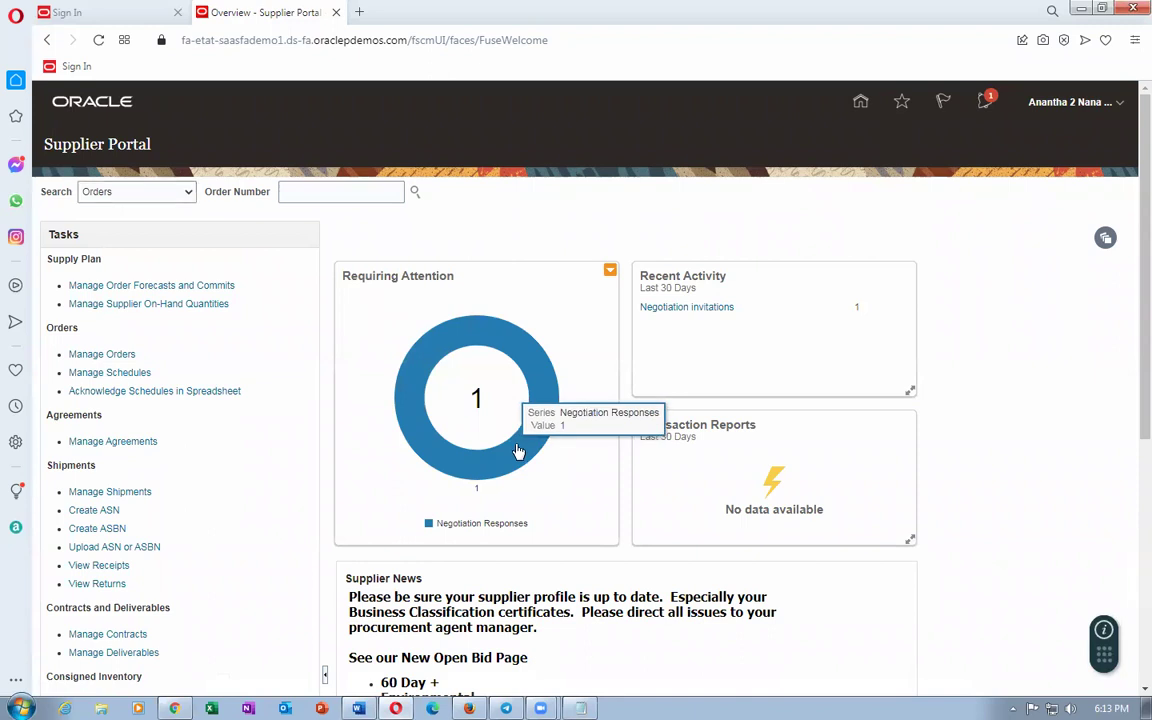
pyautogui.click(528, 362)
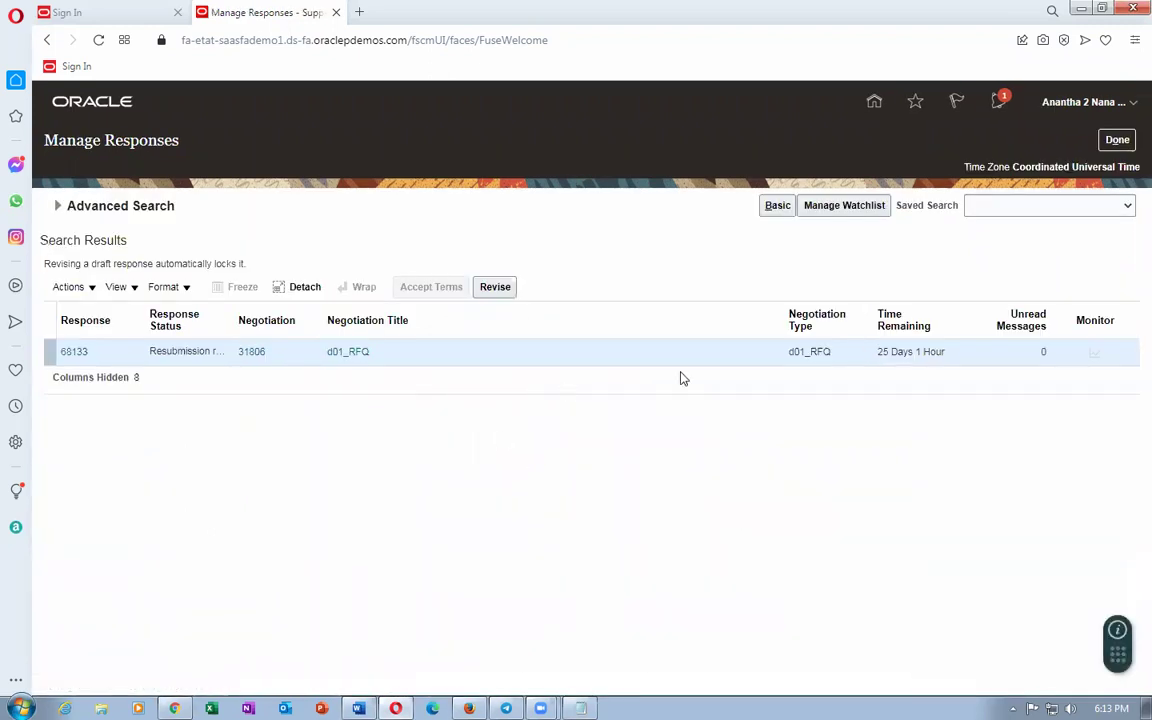
pyautogui.click(1118, 139)
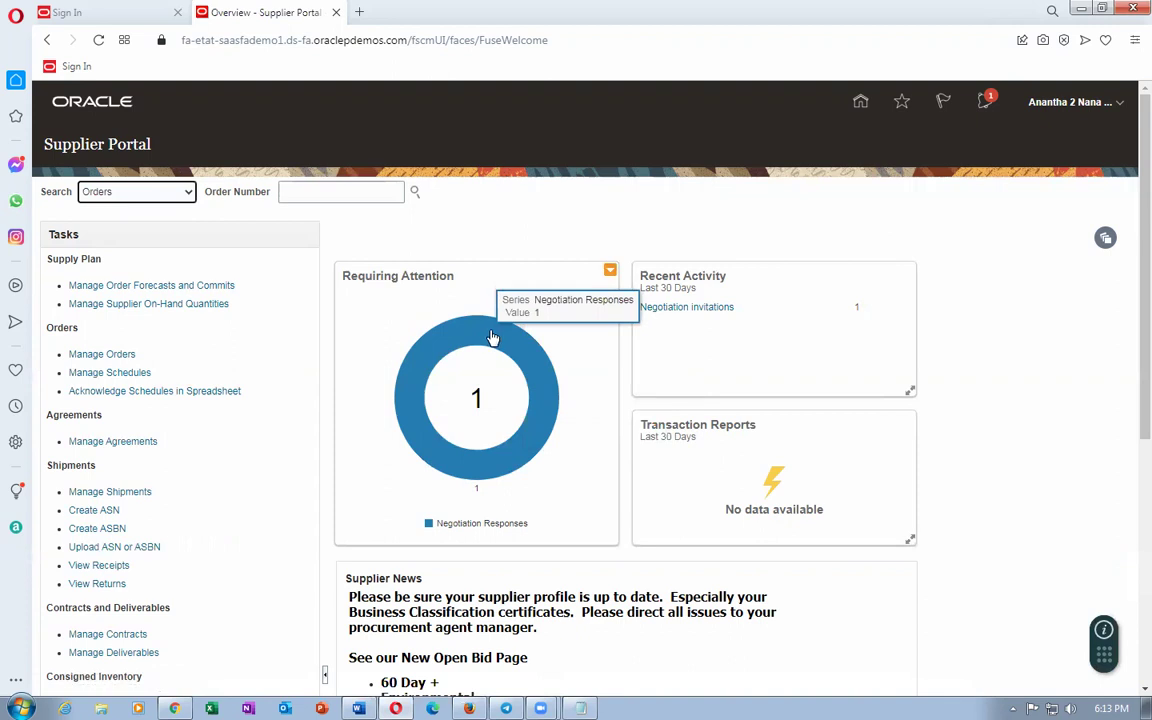
pyautogui.scroll(-1, 160, 606)
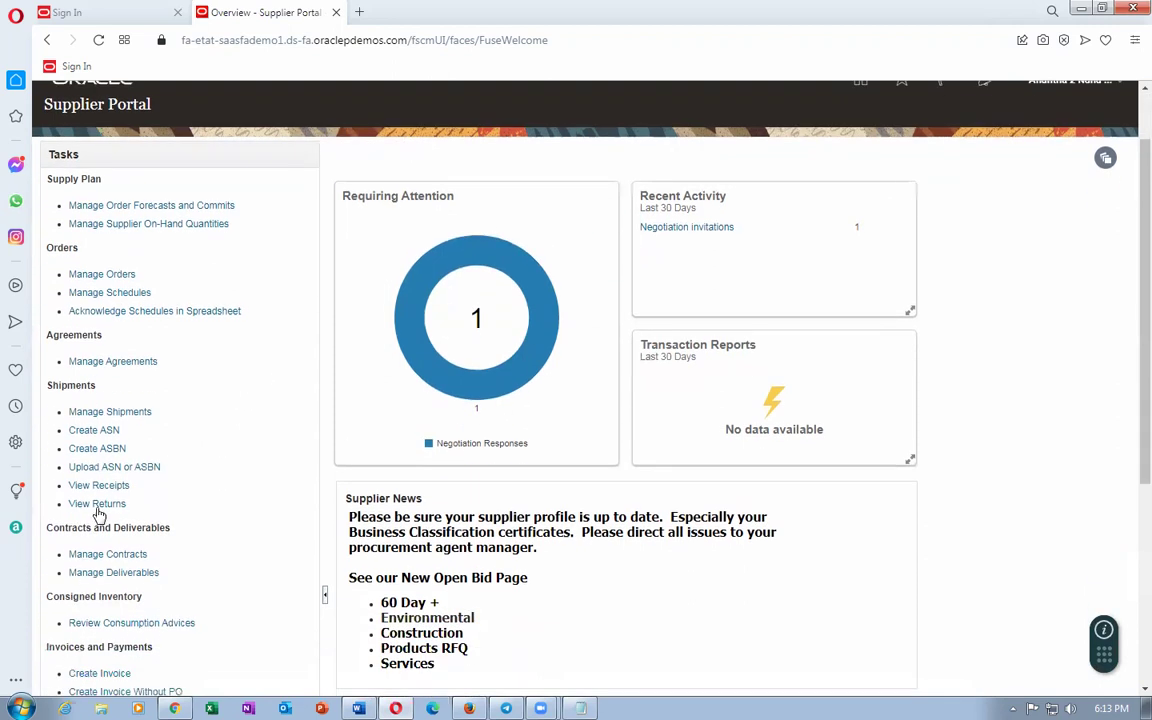
# Search active negotiations with Response Submitted set to No and open 31806,1
pyautogui.scroll(-2, 103, 518)
pyautogui.scroll(-2, 181, 497)
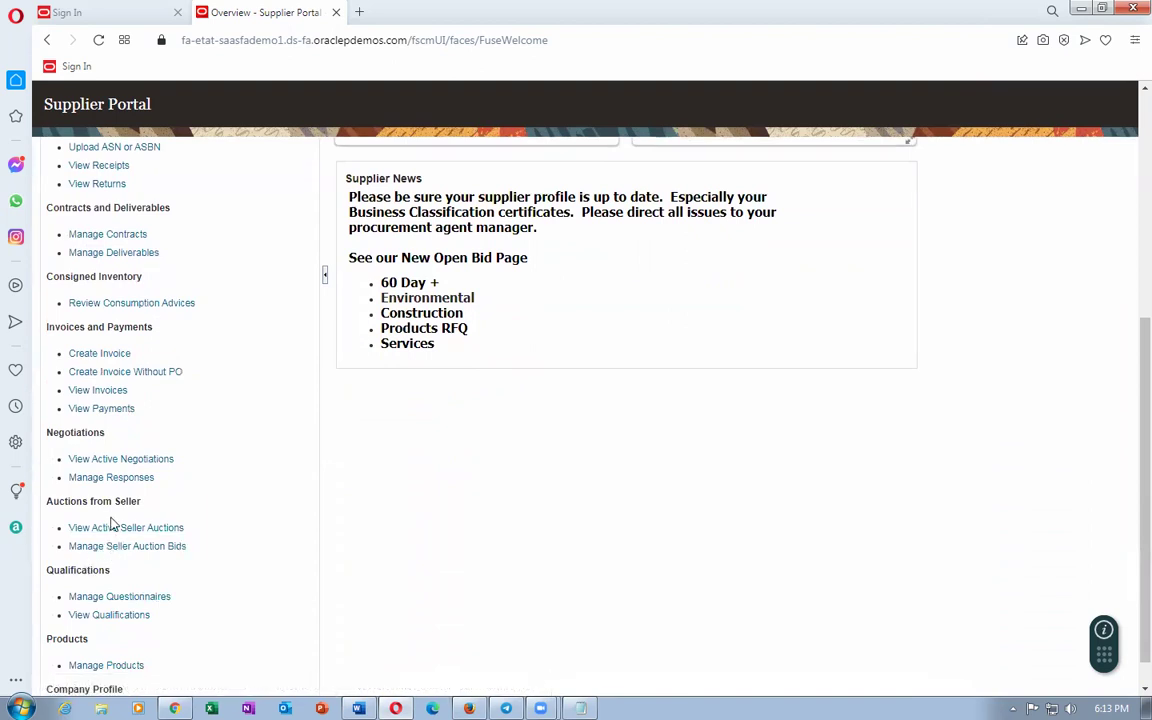
pyautogui.scroll(-1, 103, 562)
pyautogui.click(100, 426)
pyautogui.click(868, 283)
pyautogui.click(866, 318)
pyautogui.click(1015, 343)
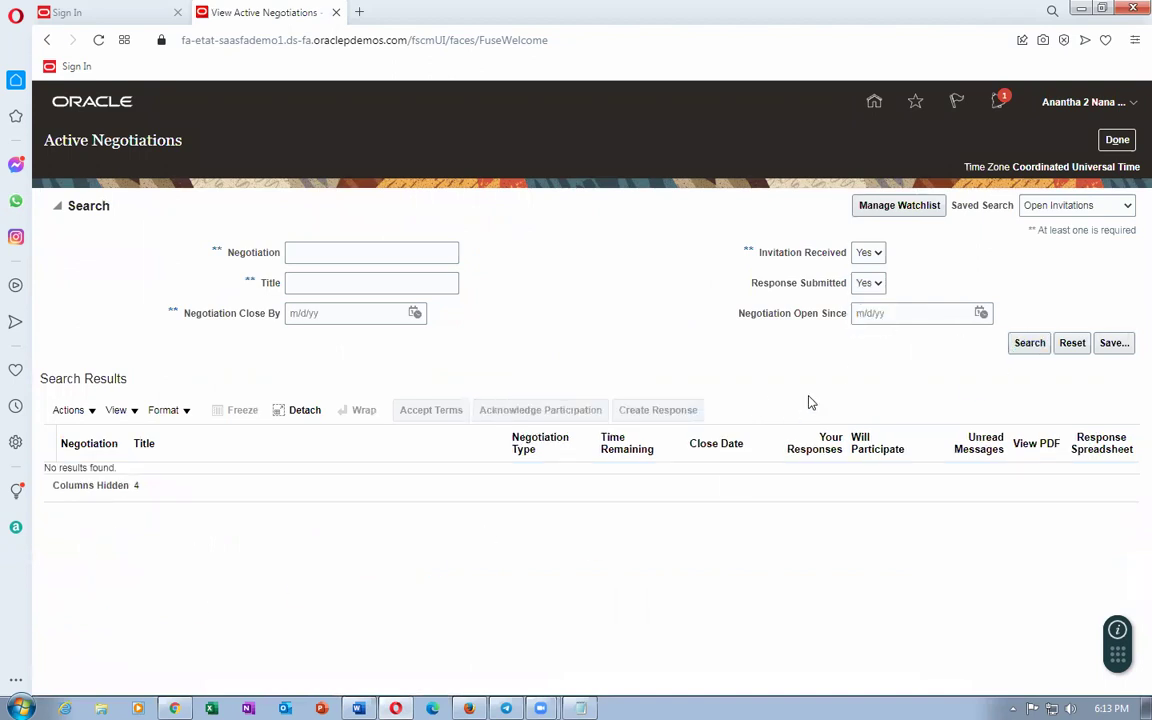
pyautogui.click(870, 284)
pyautogui.click(865, 327)
pyautogui.click(1022, 345)
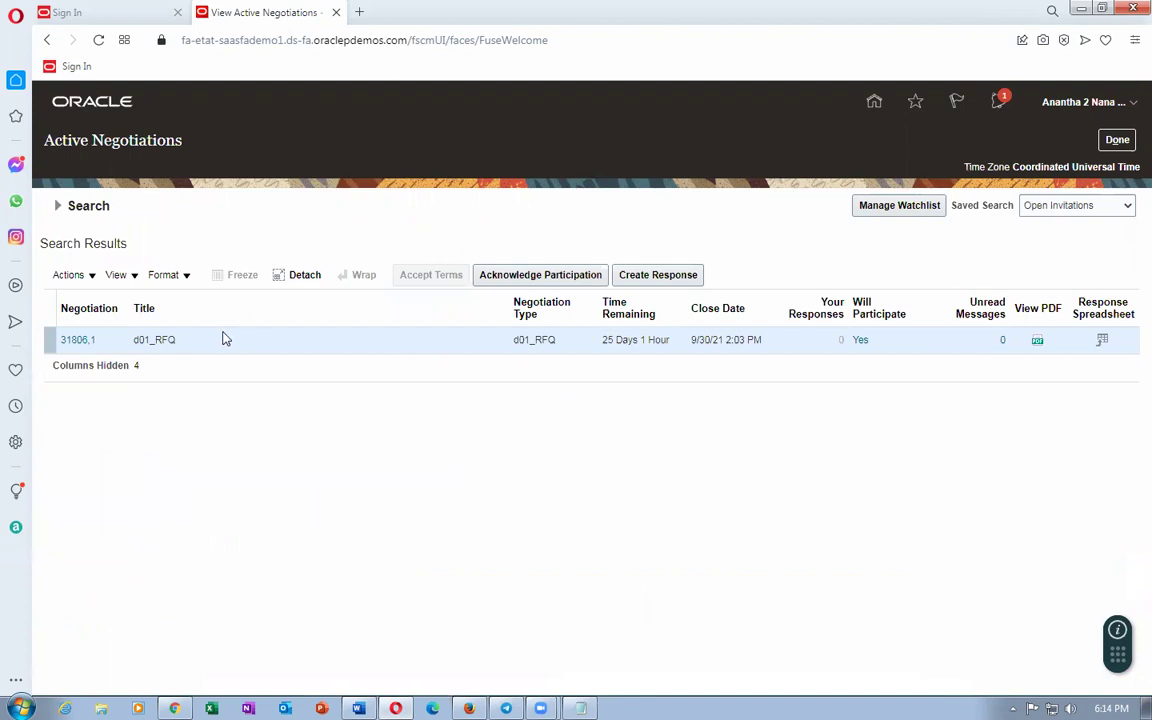
pyautogui.click(77, 339)
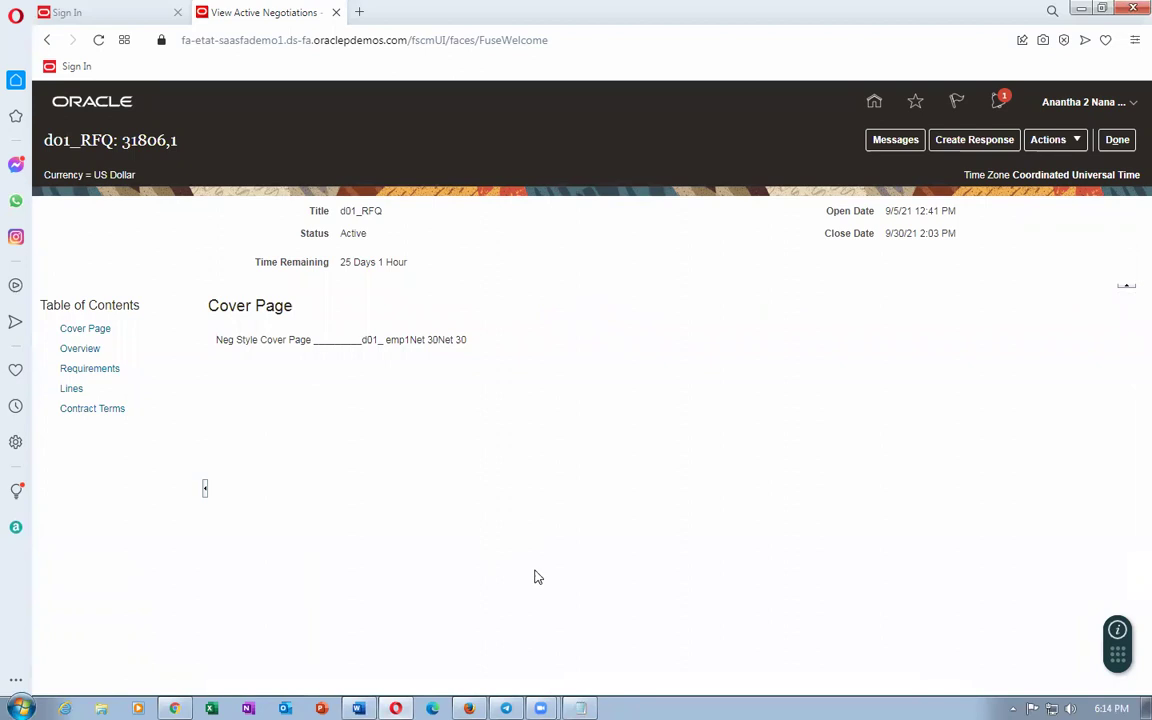
# Create a response to 31806,1 copied from response 68133 and accept the acknowledge-amendments prompt
pyautogui.click(1054, 145)
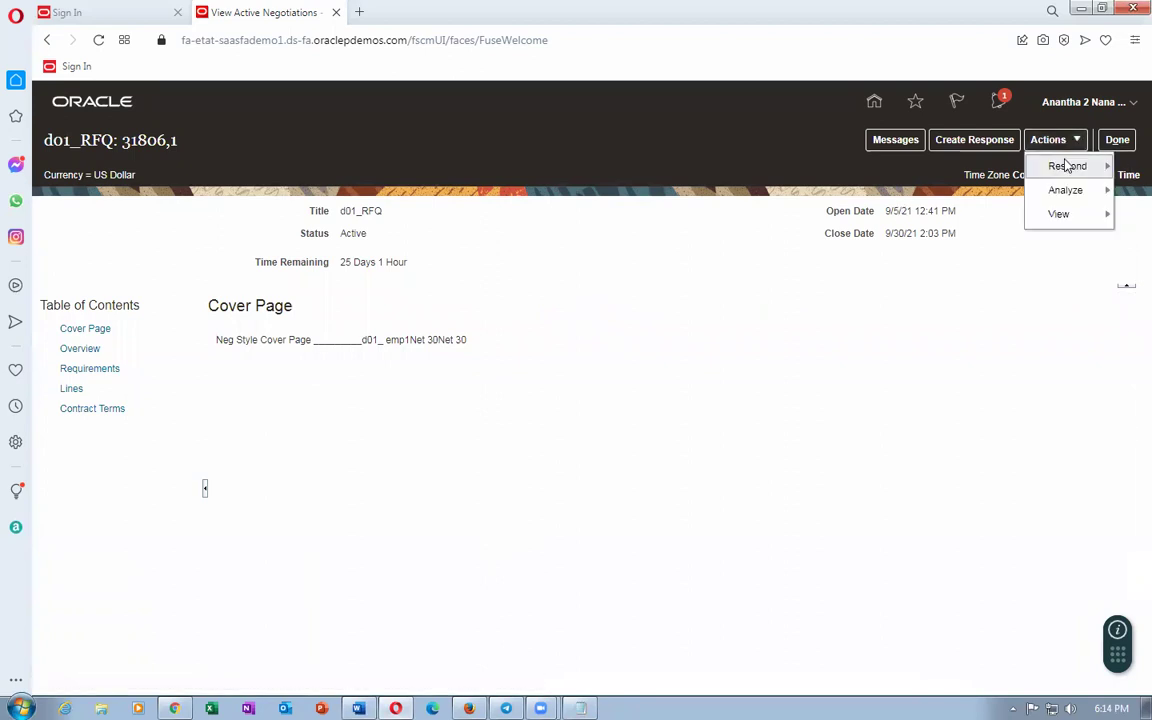
pyautogui.moveTo(1064, 166)
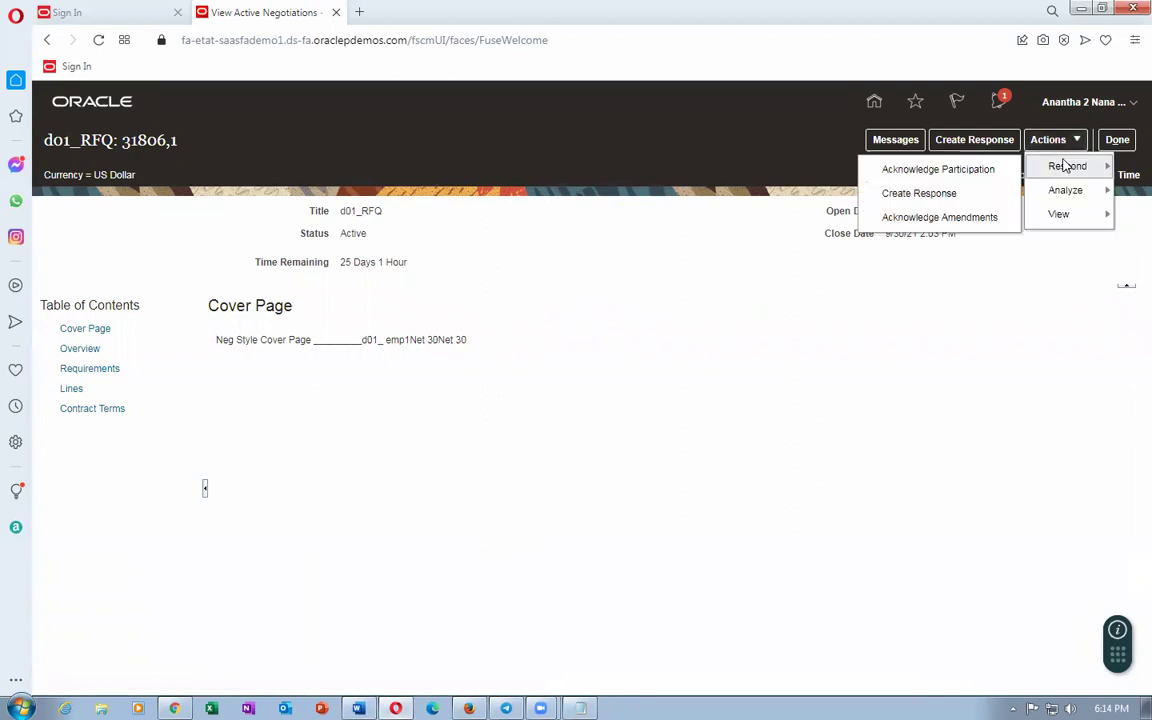
pyautogui.click(894, 198)
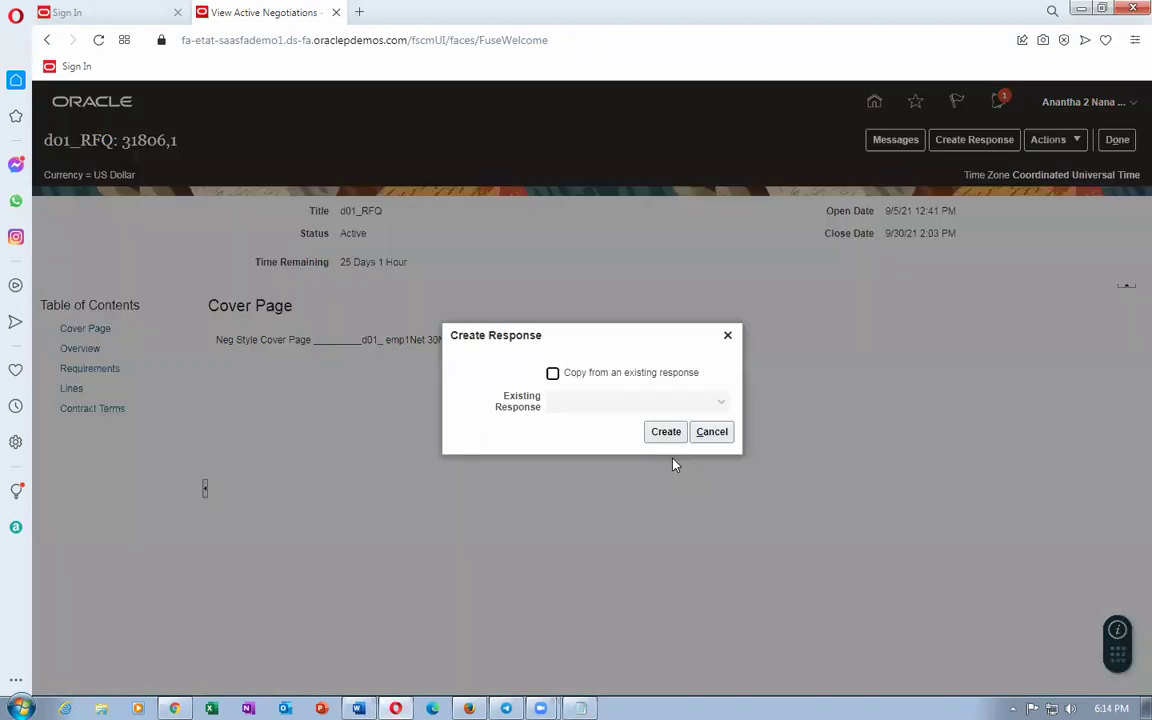
pyautogui.click(552, 374)
pyautogui.click(607, 400)
pyautogui.click(617, 433)
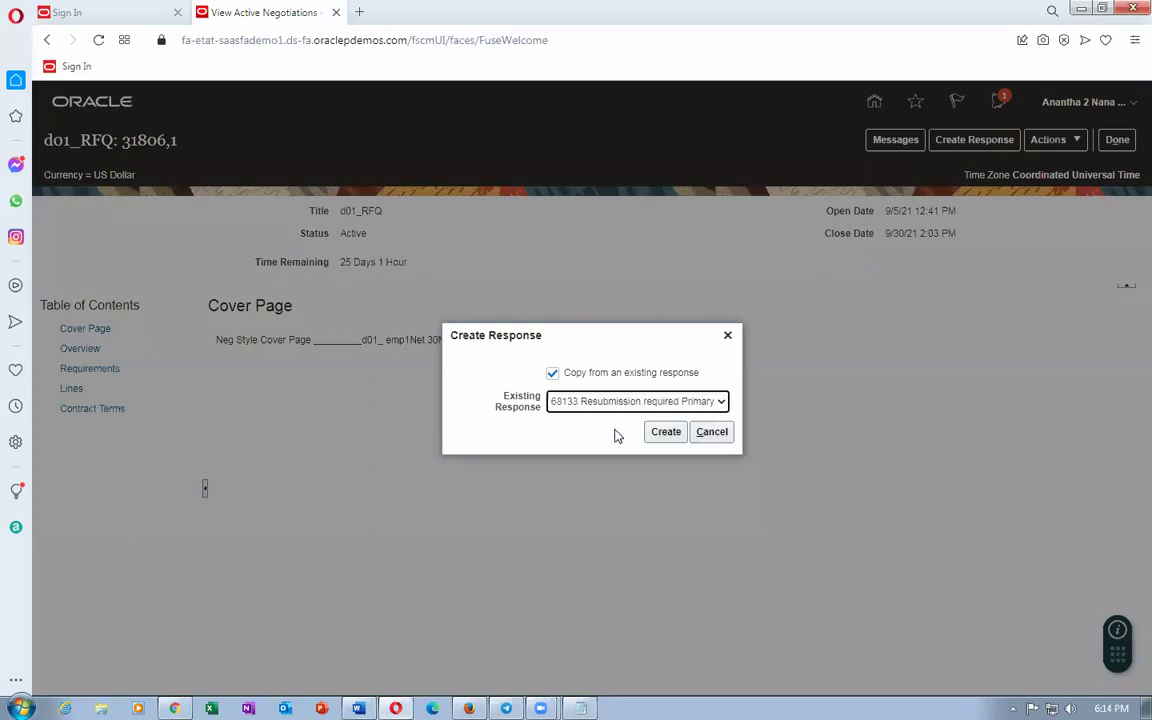
pyautogui.click(666, 432)
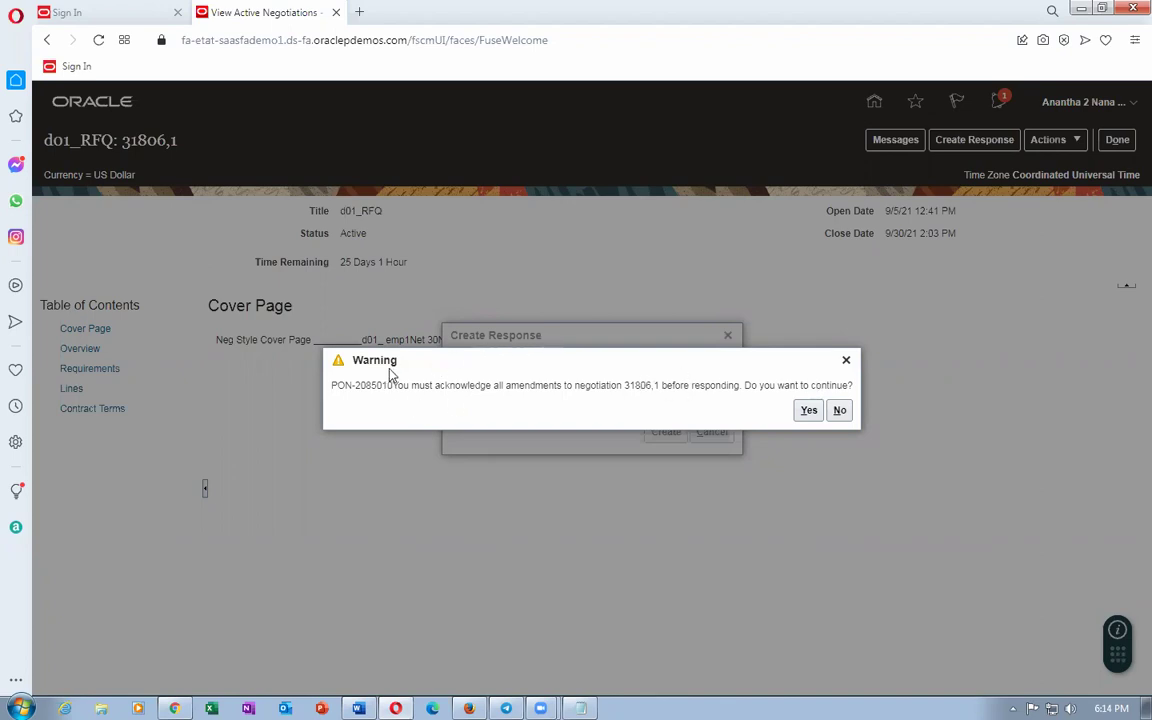
pyautogui.moveTo(406, 389); pyautogui.dragTo(568, 391)
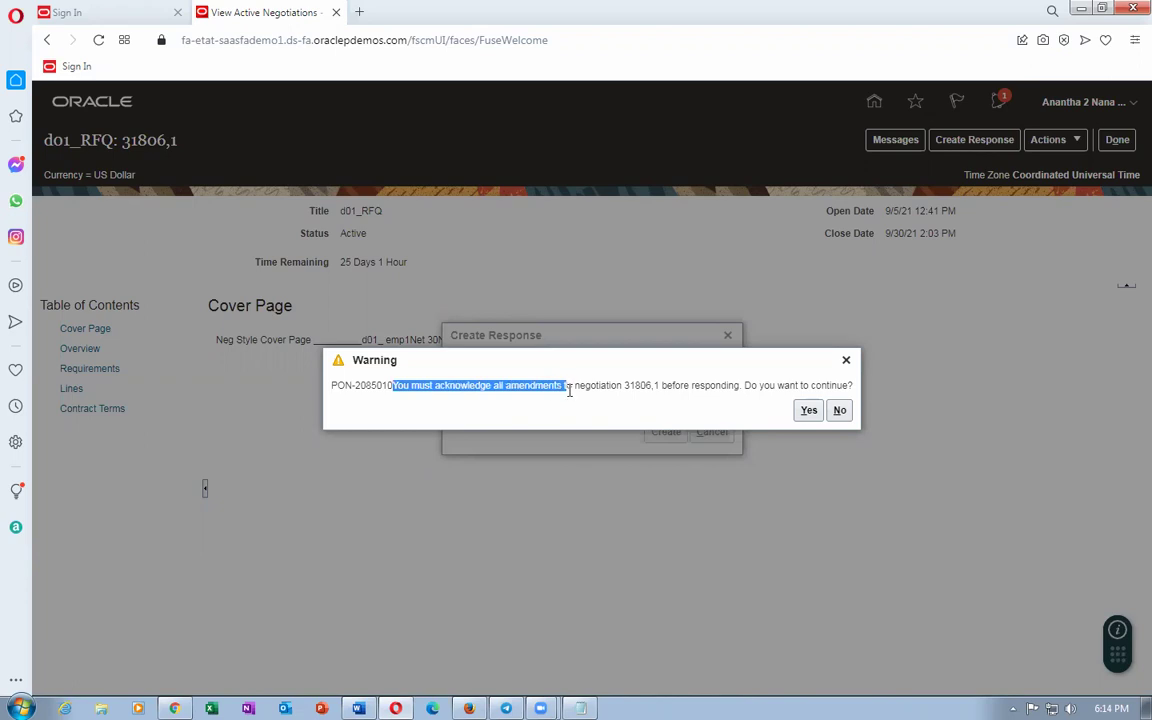
pyautogui.click(809, 411)
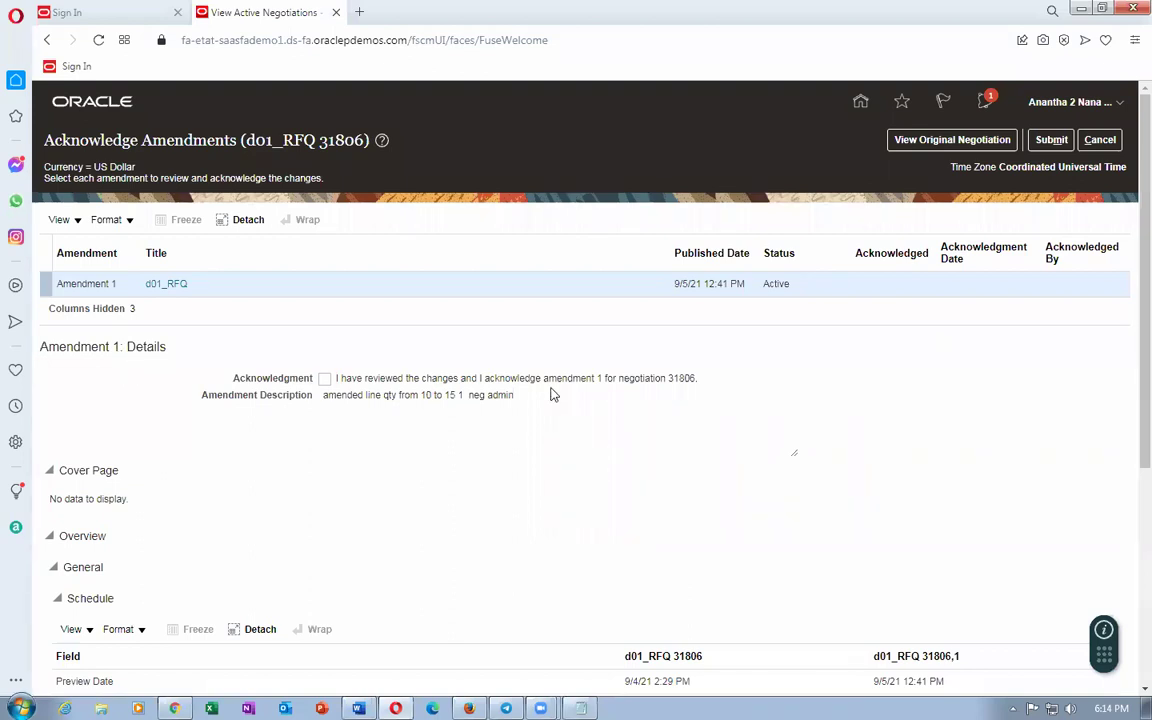
pyautogui.scroll(-3, 550, 394)
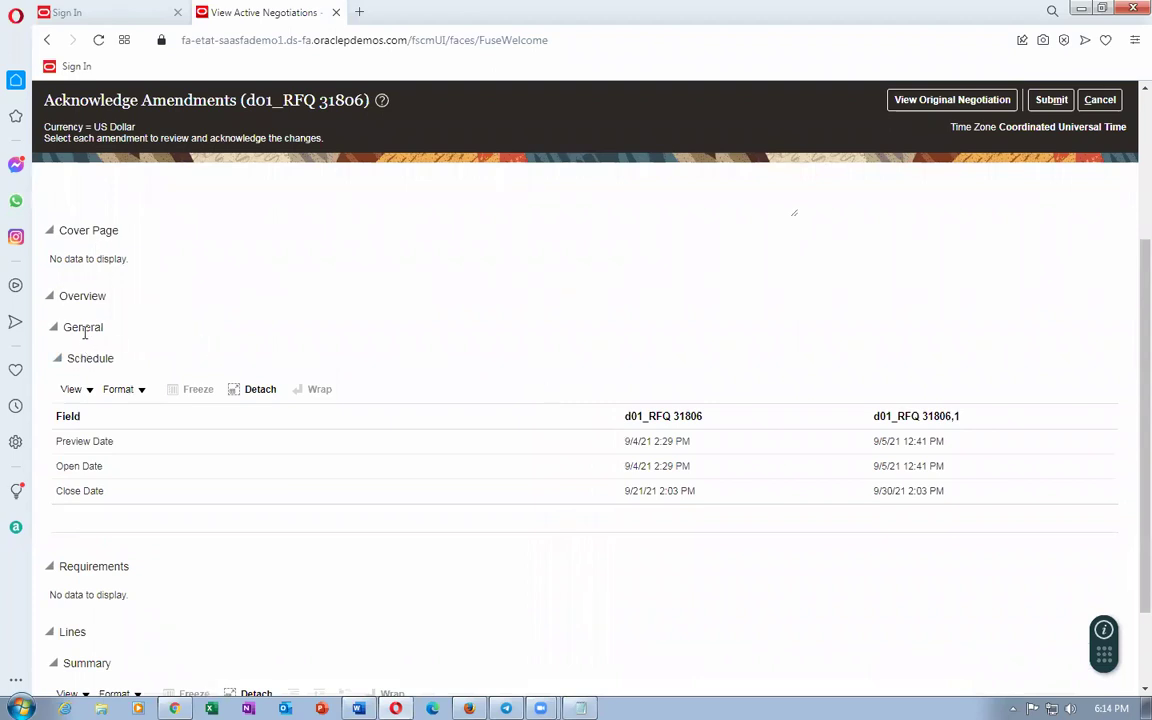
pyautogui.scroll(-2, 163, 405)
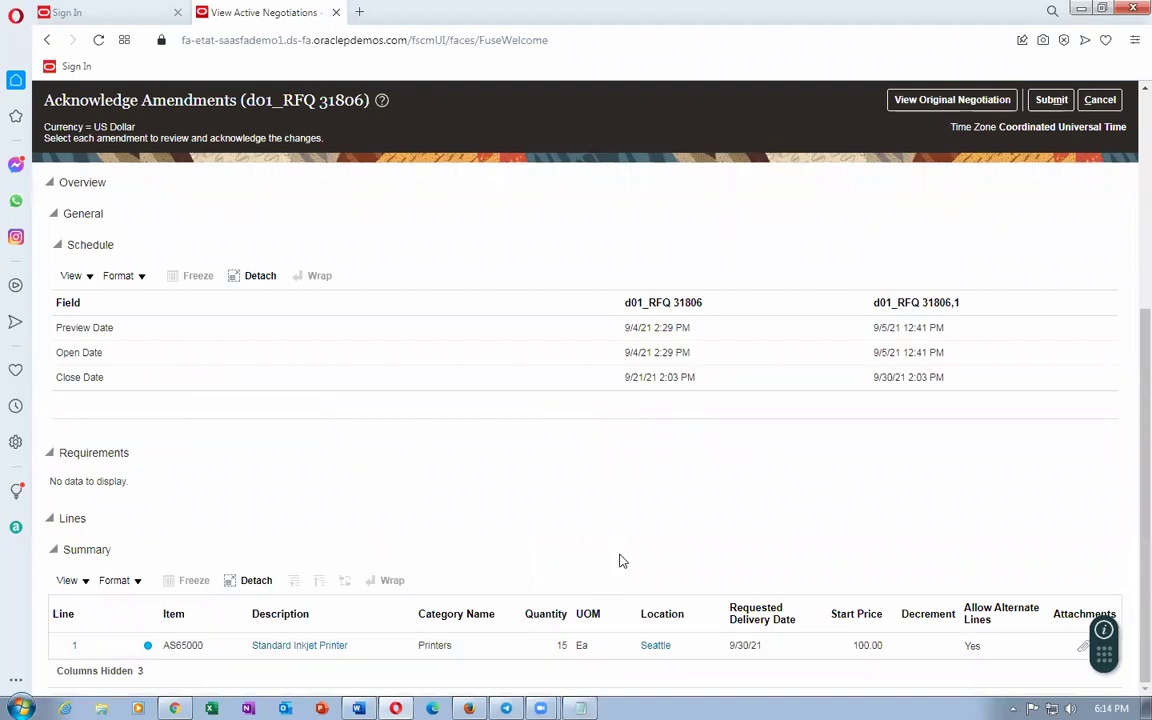
pyautogui.click(1075, 647)
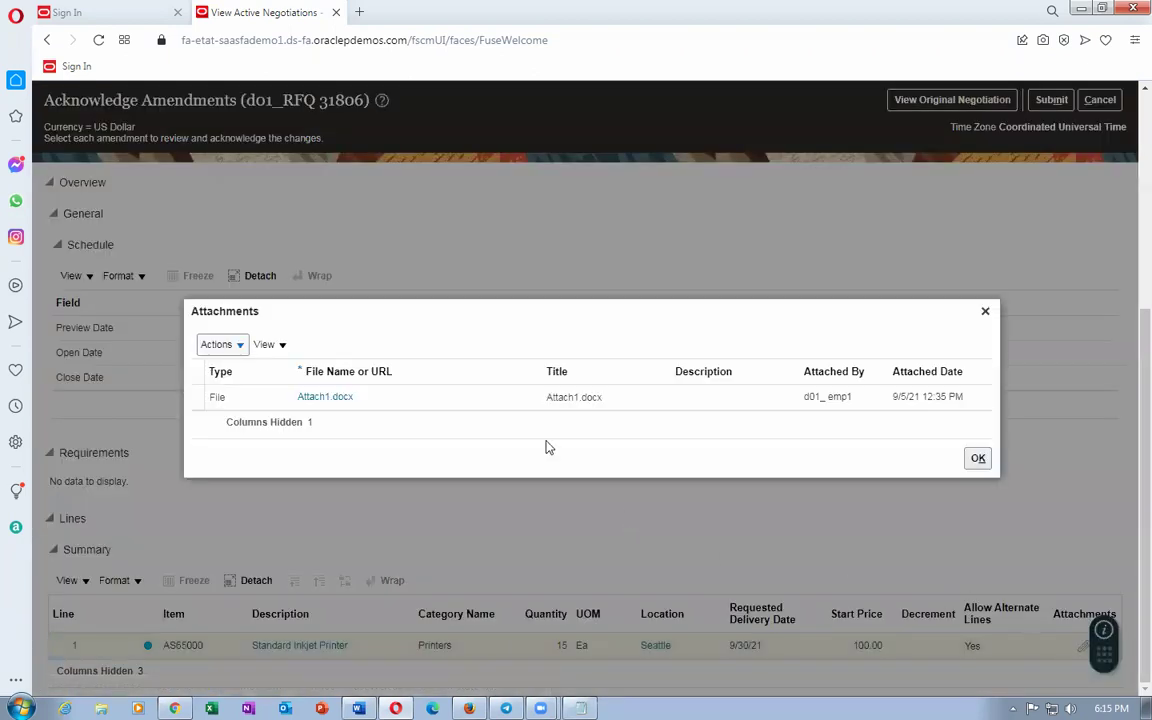
pyautogui.click(977, 460)
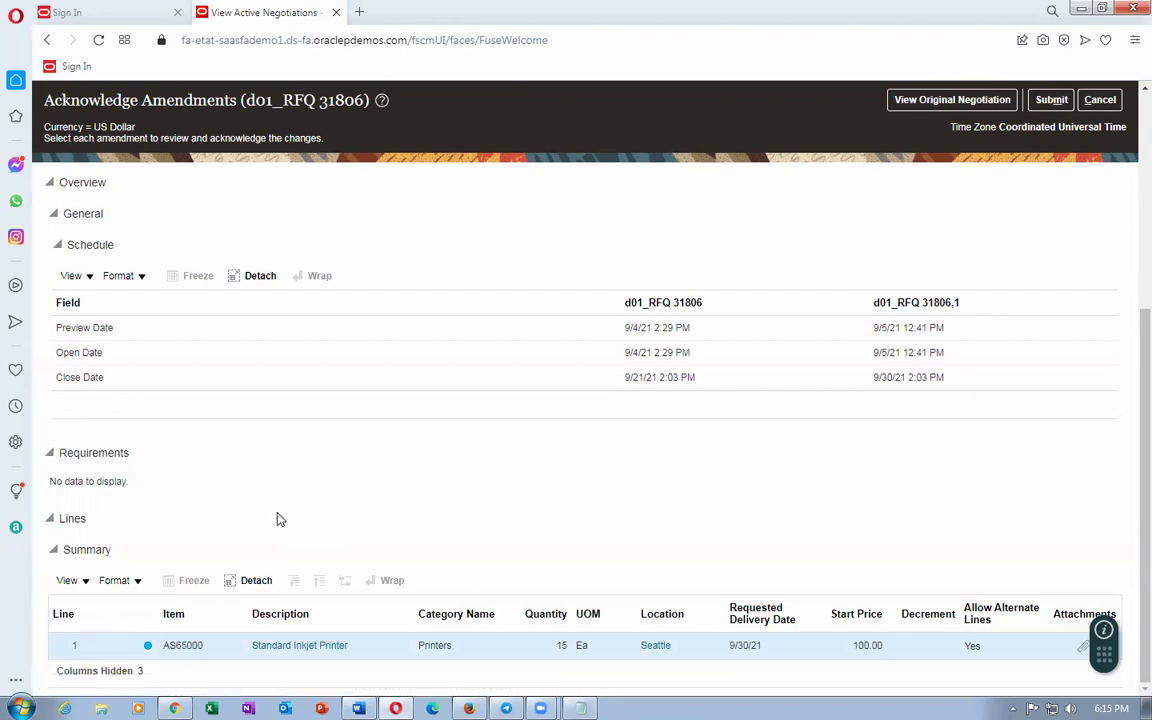
pyautogui.scroll(3, 280, 519)
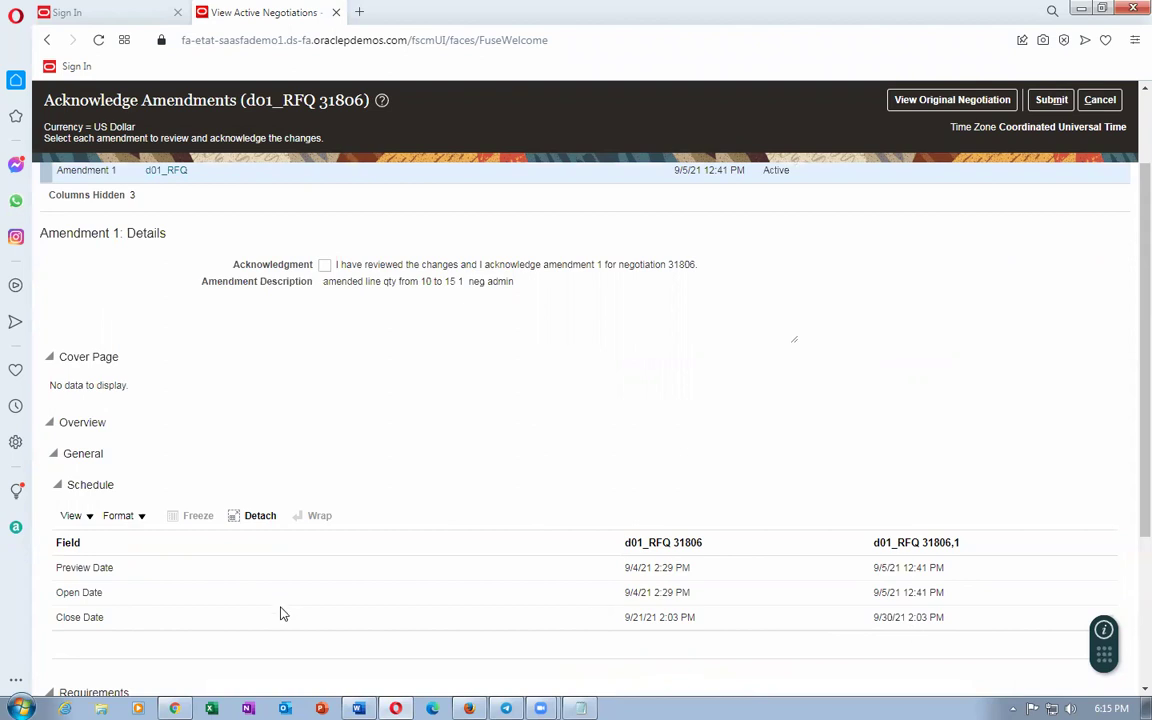
pyautogui.scroll(2, 277, 451)
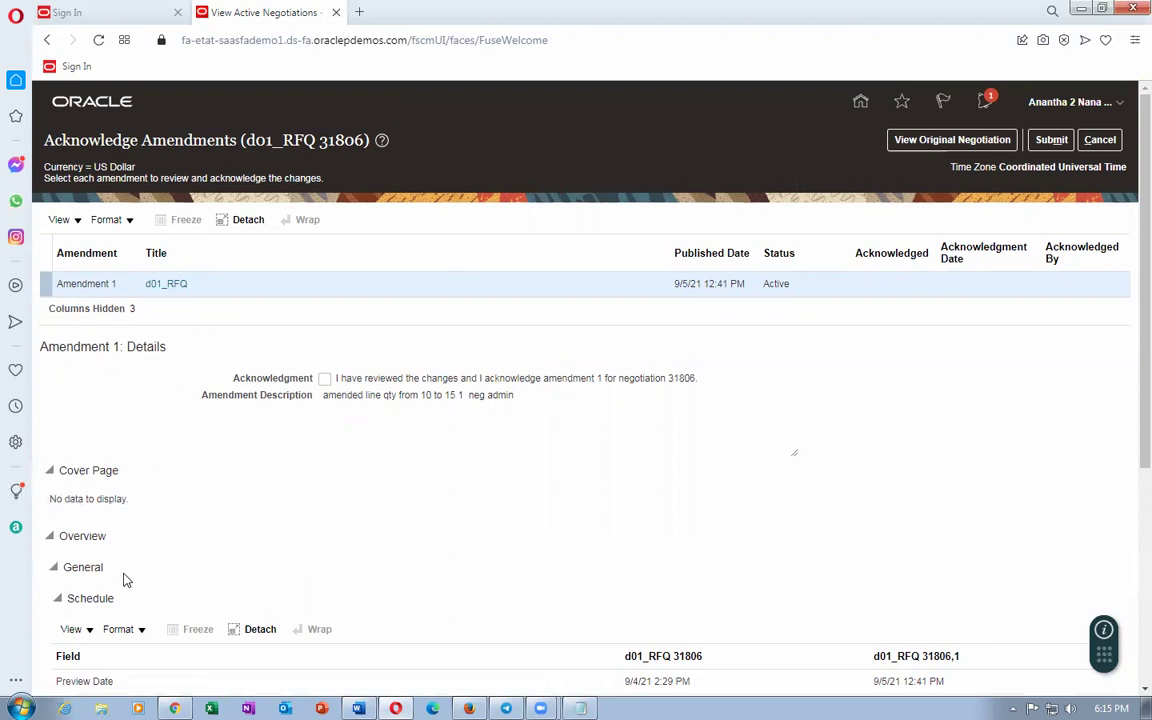
pyautogui.scroll(-3, 124, 578)
pyautogui.scroll(-2, 127, 578)
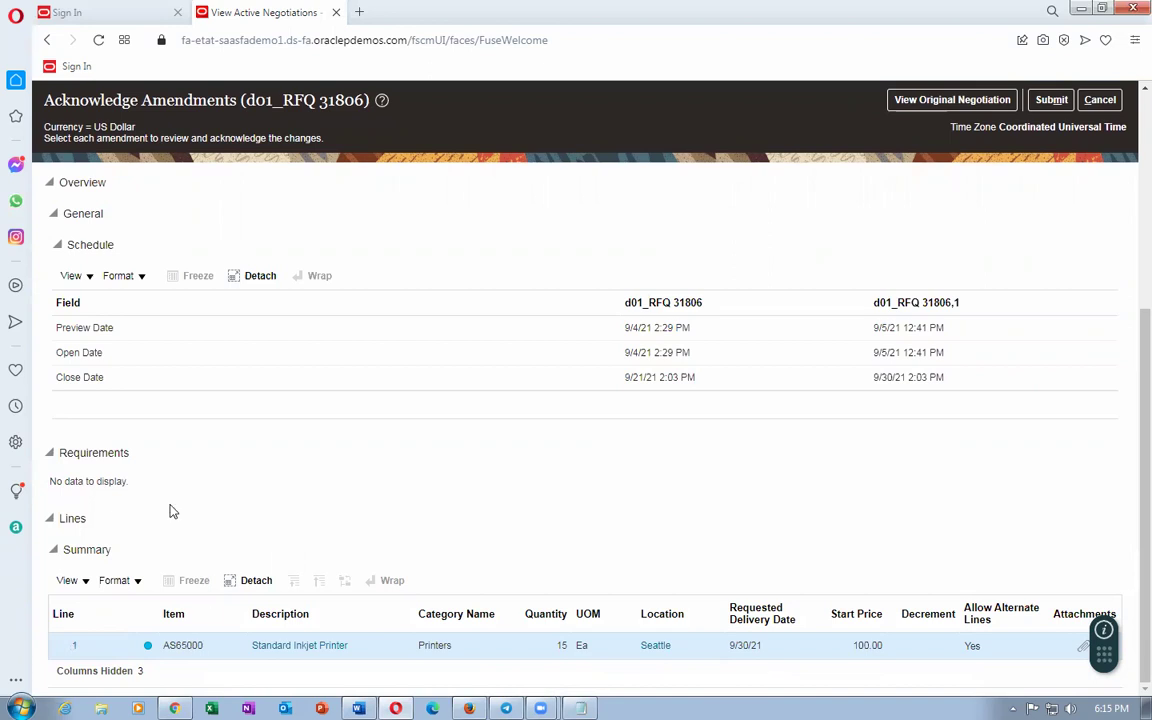
pyautogui.click(56, 553)
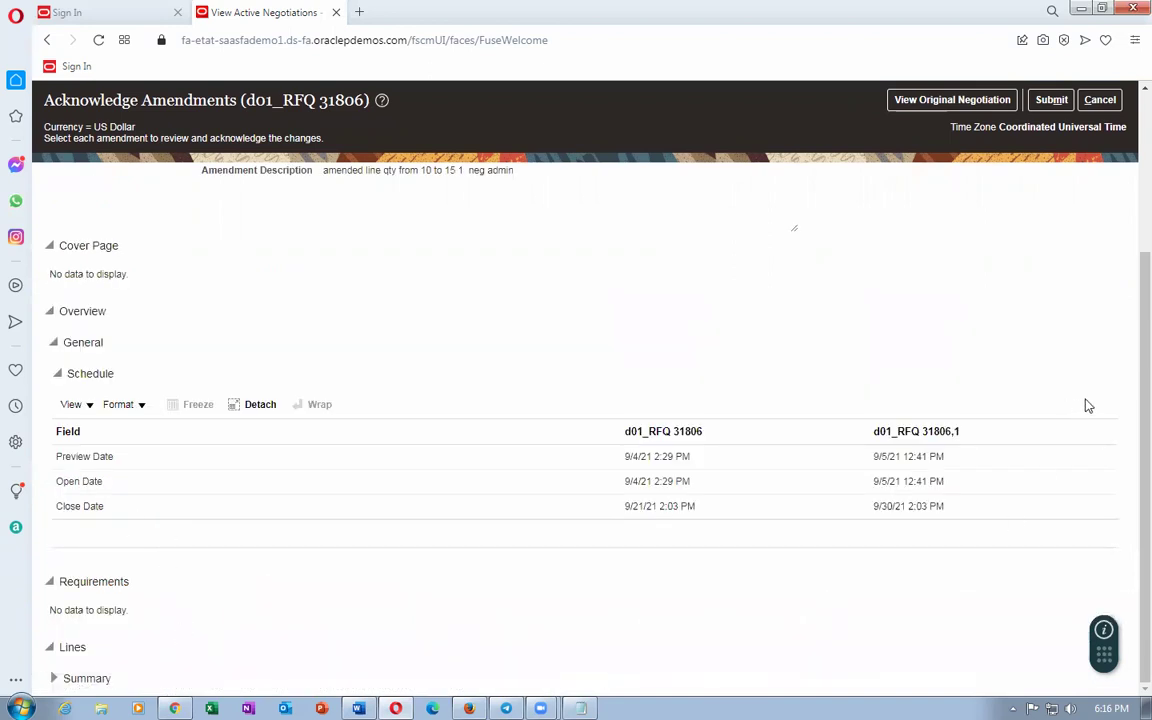
pyautogui.moveTo(1130, 457); pyautogui.dragTo(1130, 331)
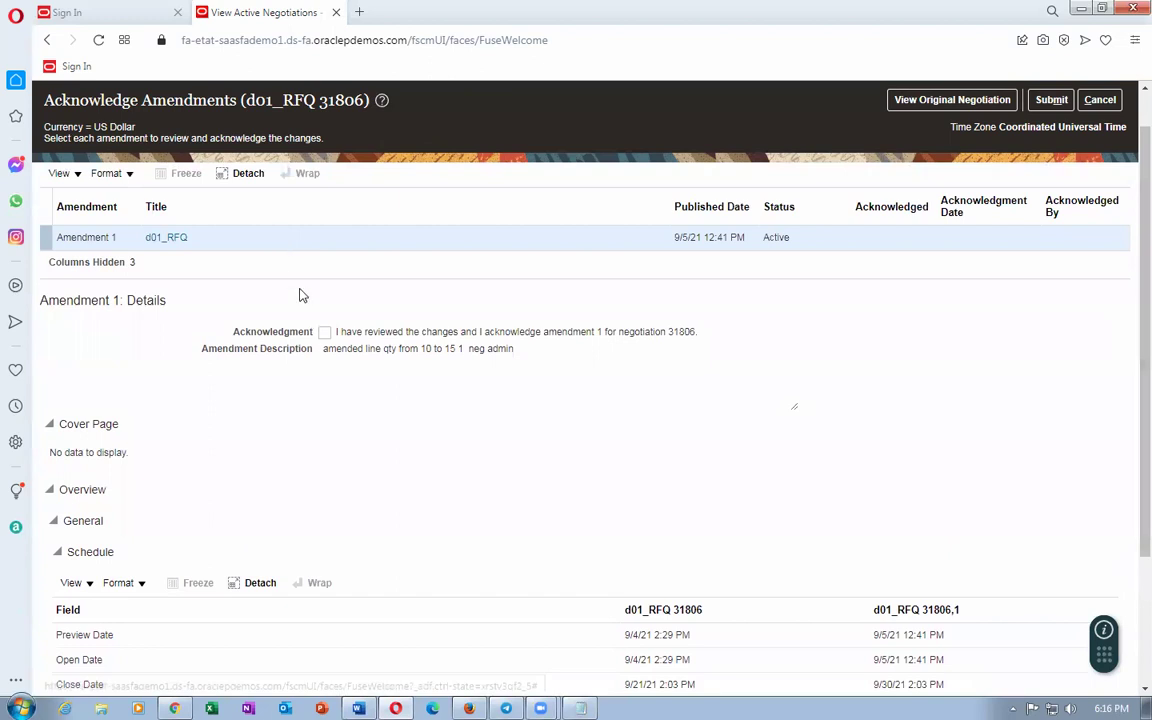
pyautogui.moveTo(1126, 327); pyautogui.dragTo(1130, 222)
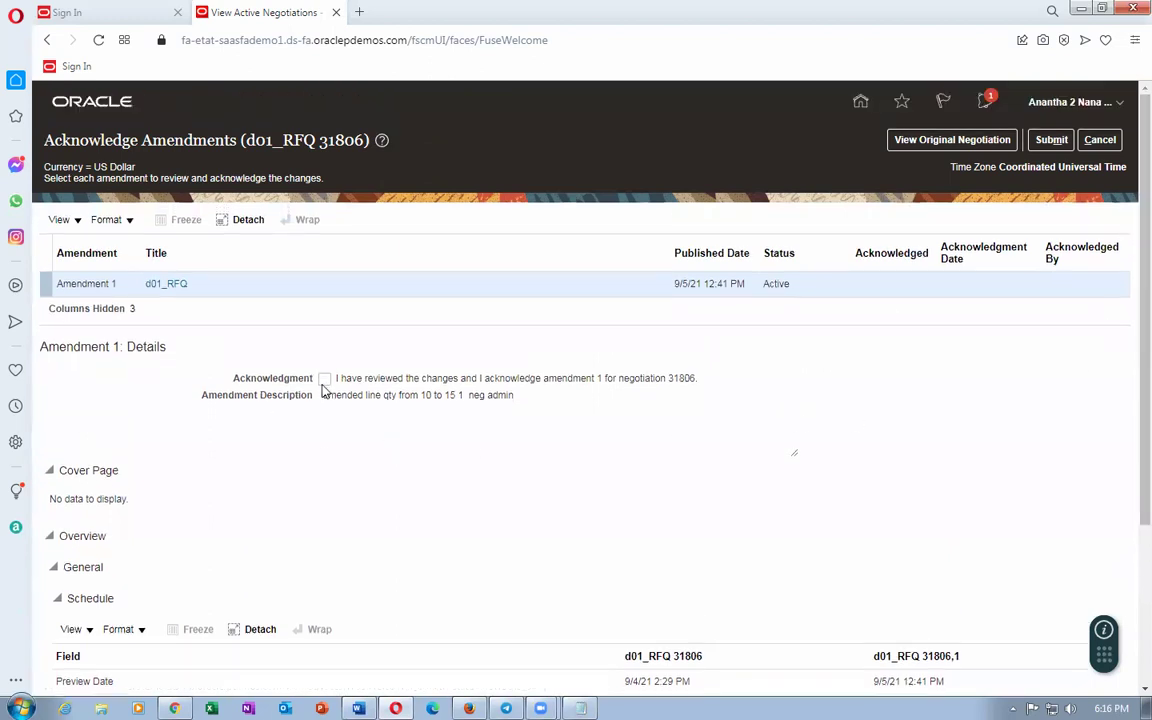
# Attempt submitting without acknowledgment and dismiss the 0 of 1 acknowledged warning
pyautogui.click(1055, 141)
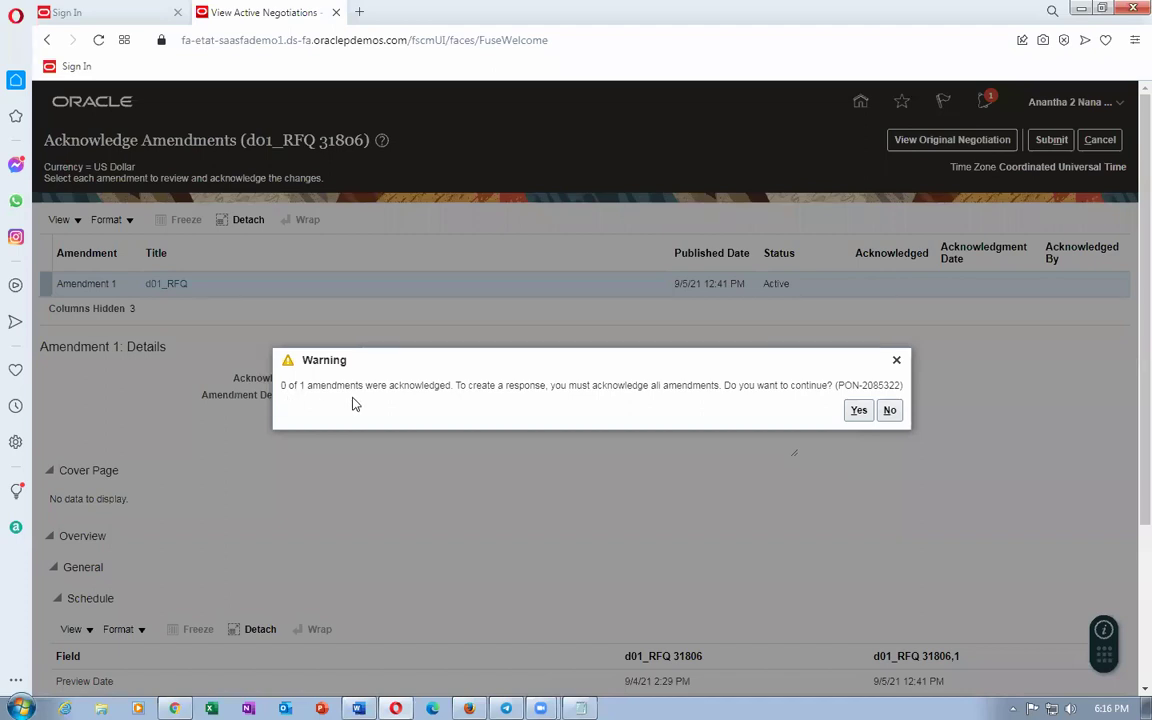
pyautogui.moveTo(283, 385); pyautogui.dragTo(381, 386)
pyautogui.click(531, 389)
pyautogui.click(858, 410)
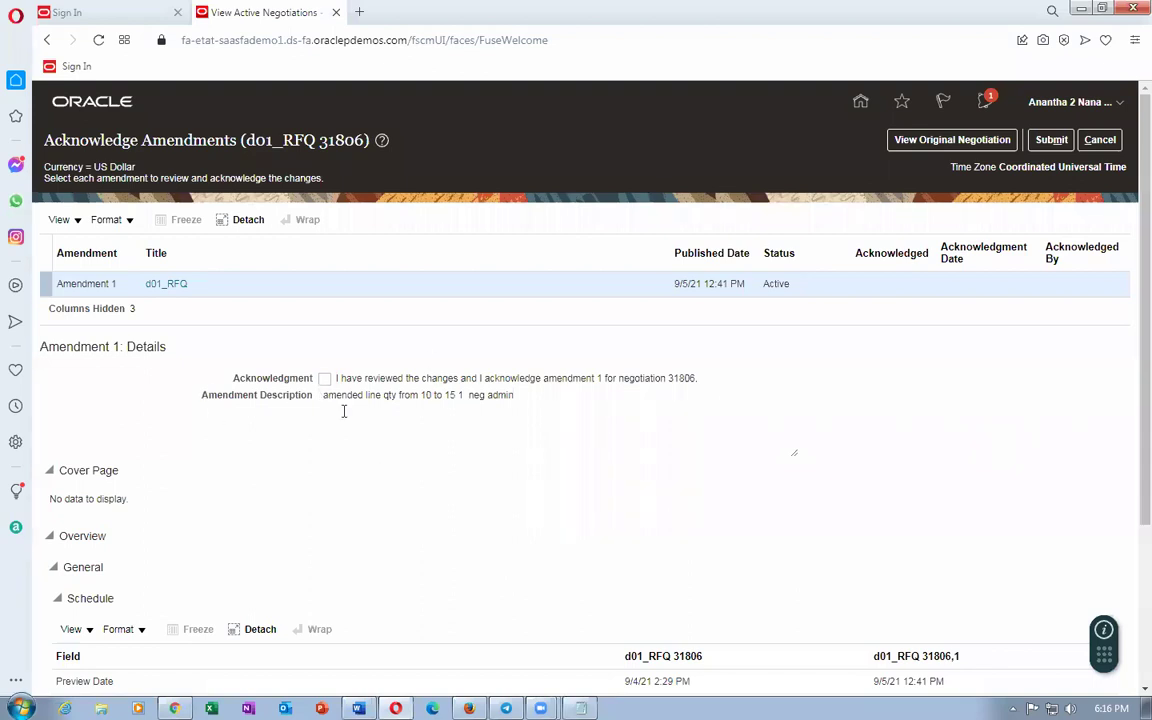
# Acknowledge Amendment 1, submit, and continue to response 68137's overview
pyautogui.click(324, 379)
pyautogui.click(1062, 140)
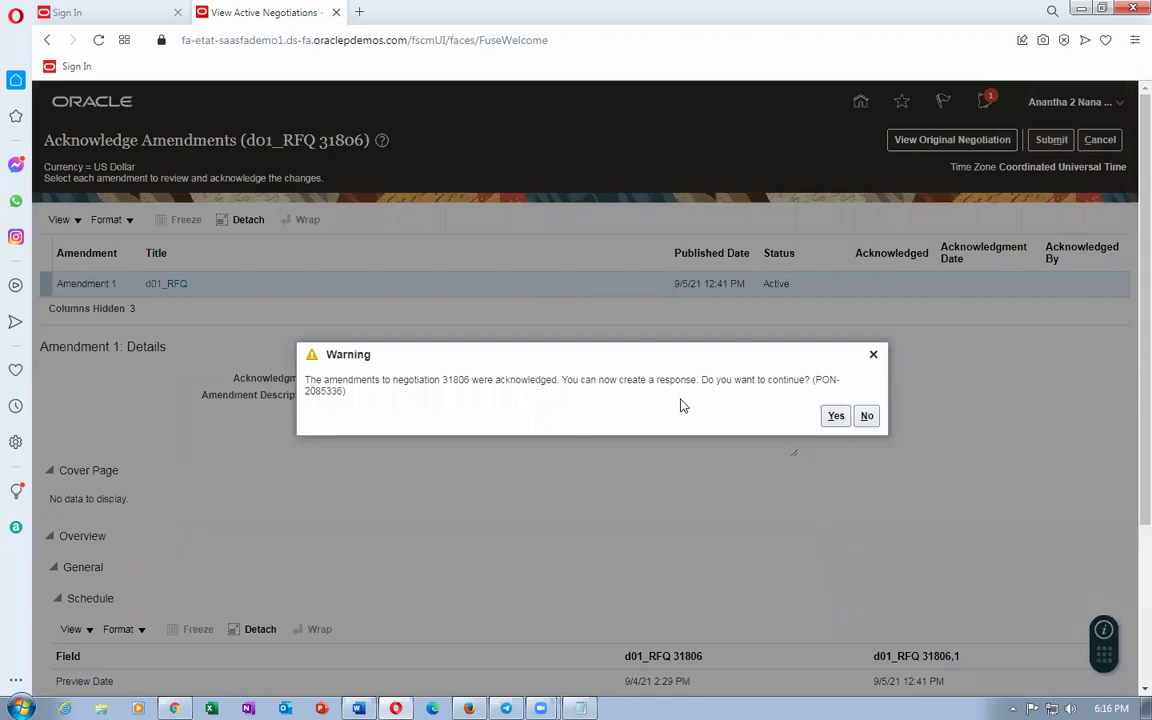
pyautogui.click(838, 421)
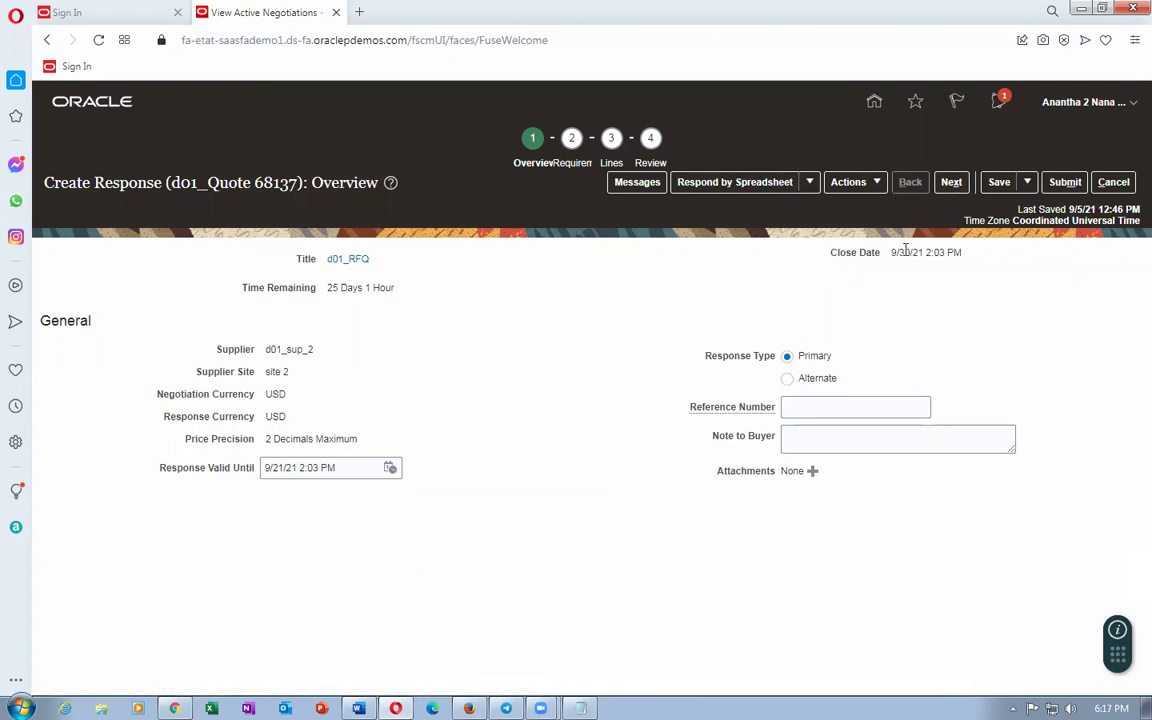
# Set Response Valid Until to 10/7/21 2:03 PM and proceed to the Requirements step
pyautogui.click(950, 183)
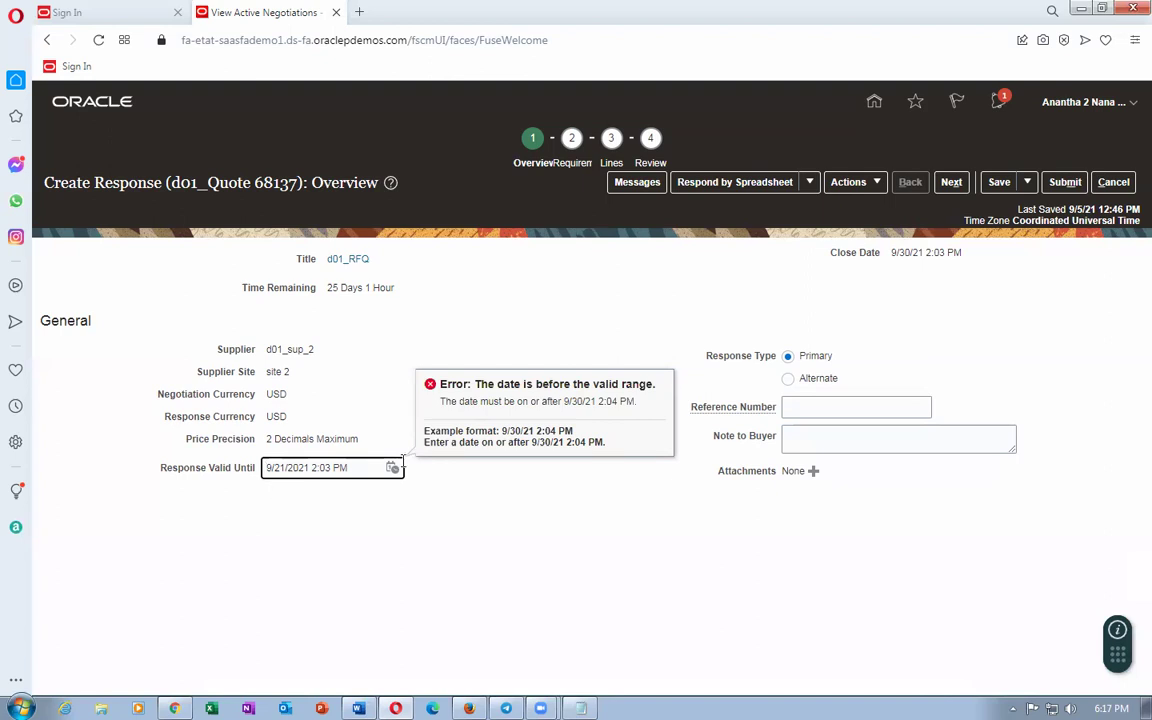
pyautogui.click(392, 469)
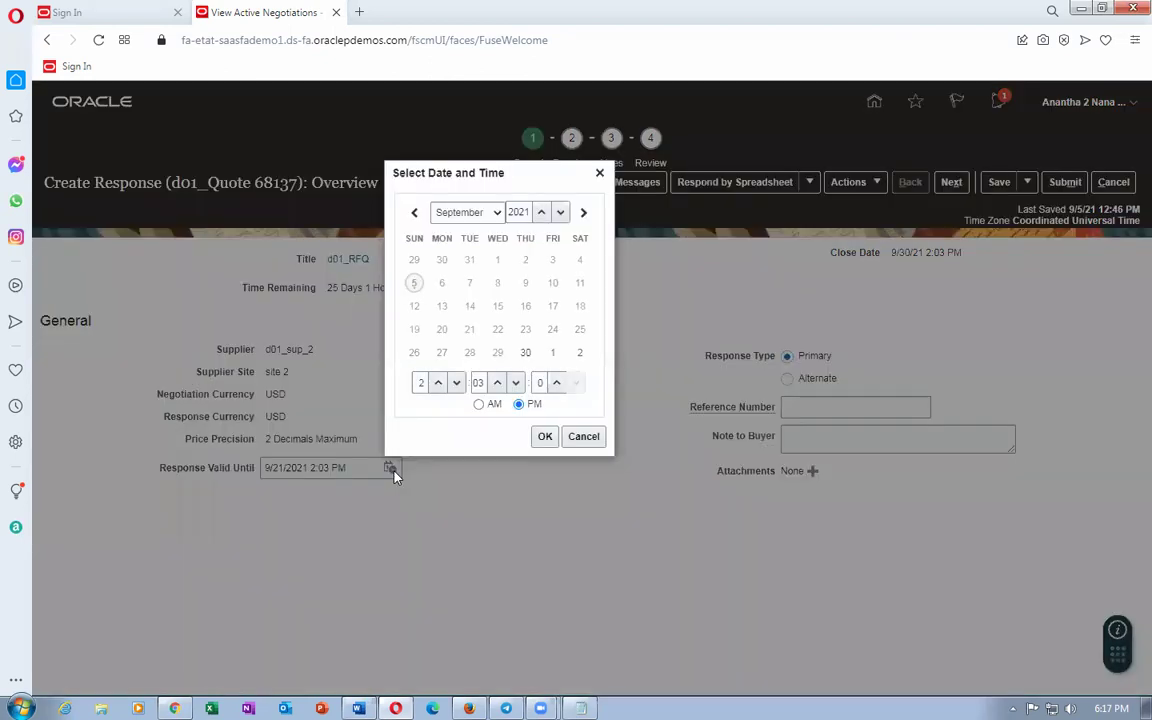
pyautogui.click(483, 213)
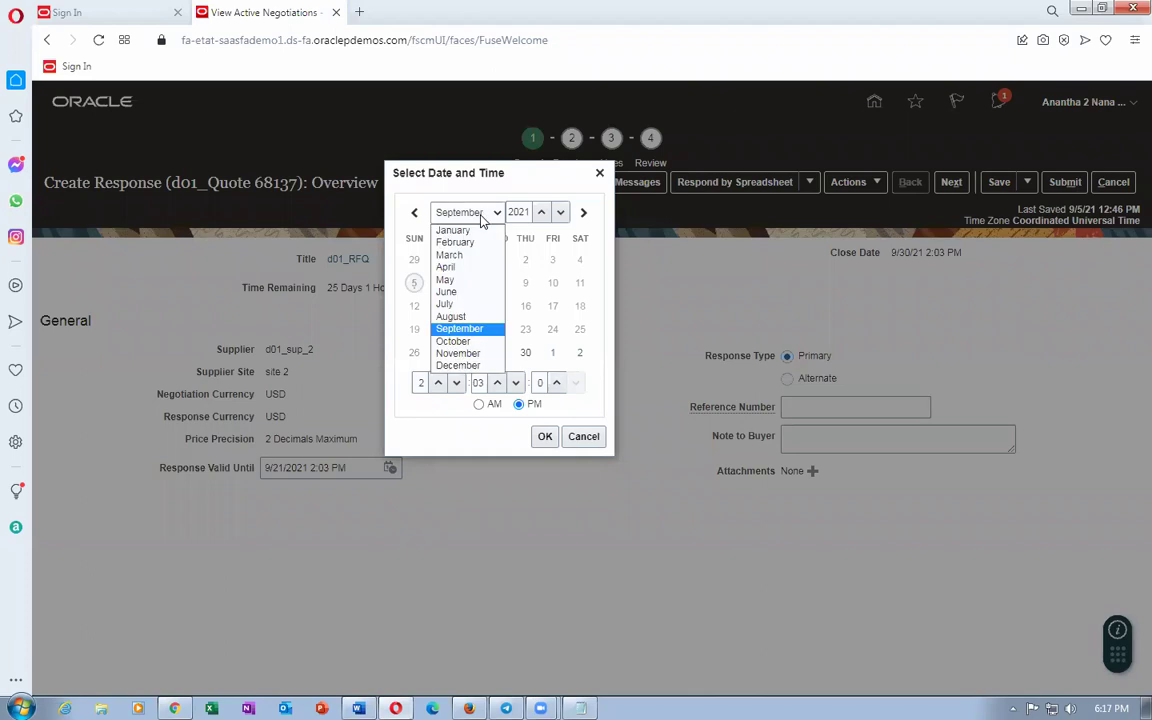
pyautogui.click(452, 342)
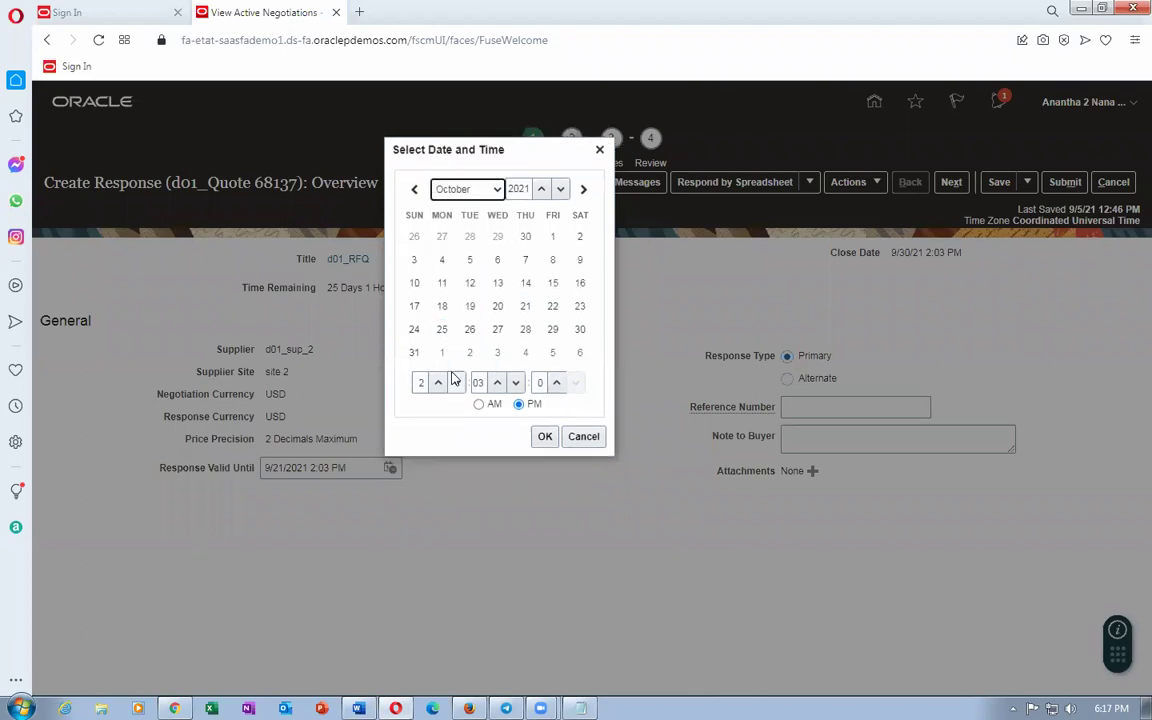
pyautogui.click(525, 259)
pyautogui.click(545, 437)
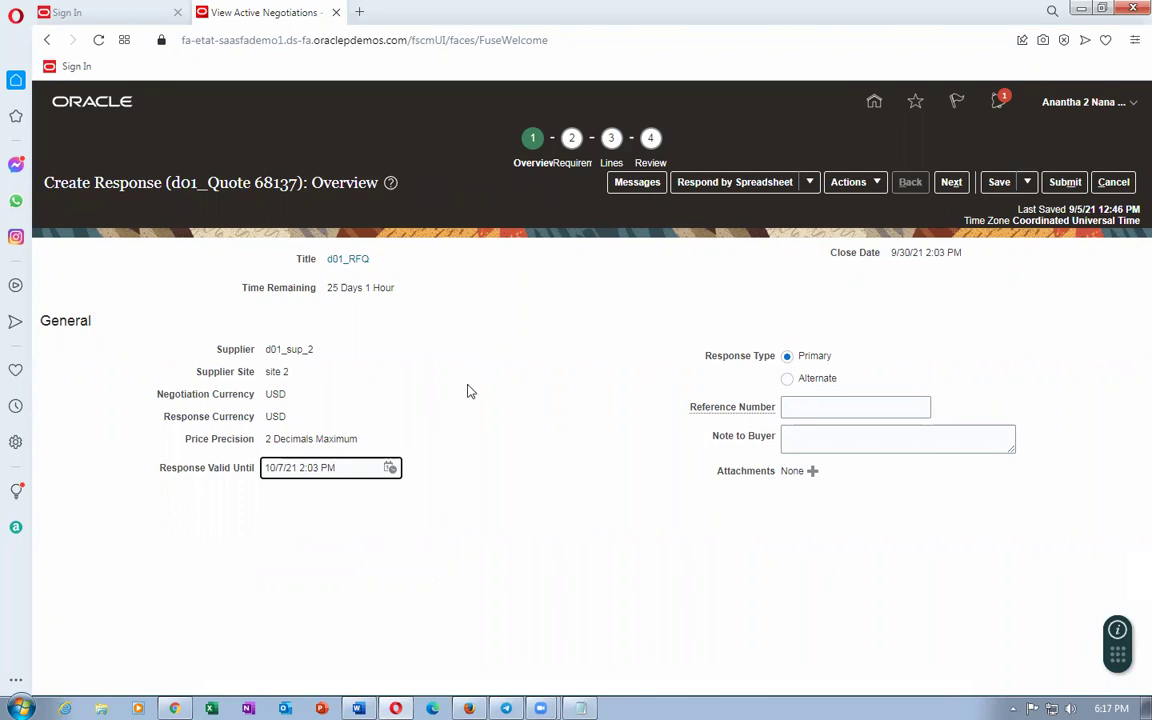
pyautogui.click(958, 184)
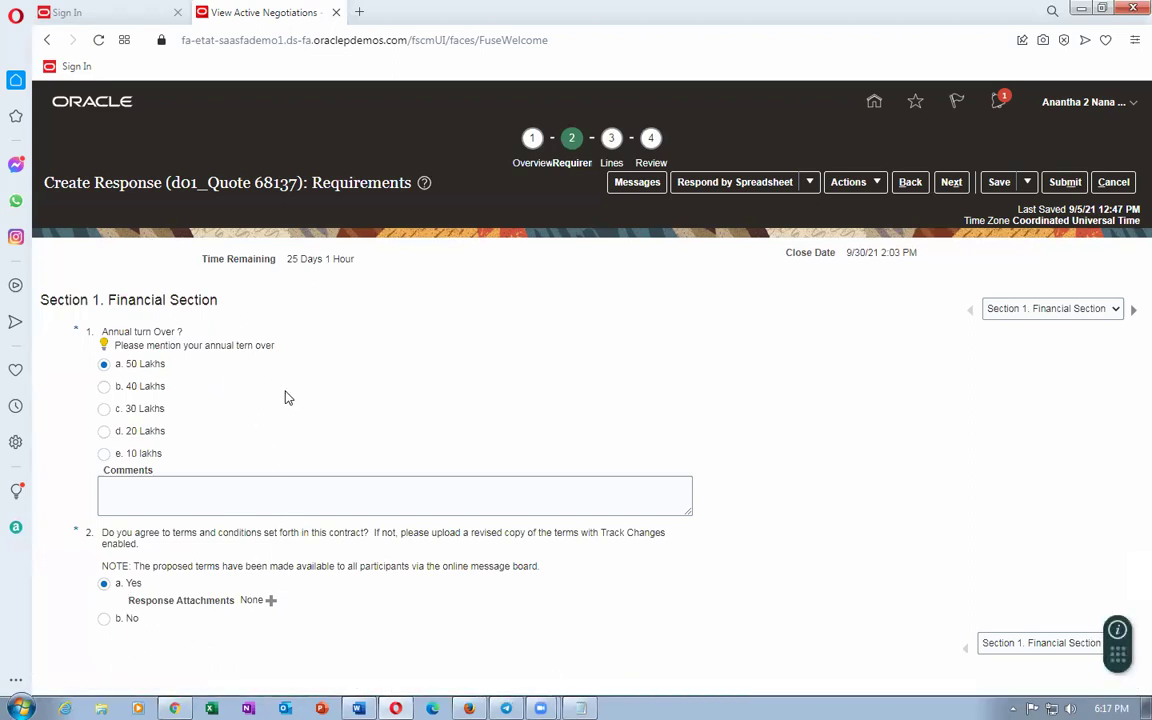
# On the Lines step, price line 1 at 80.00 (total 1,285.00) and open its details
pyautogui.click(946, 184)
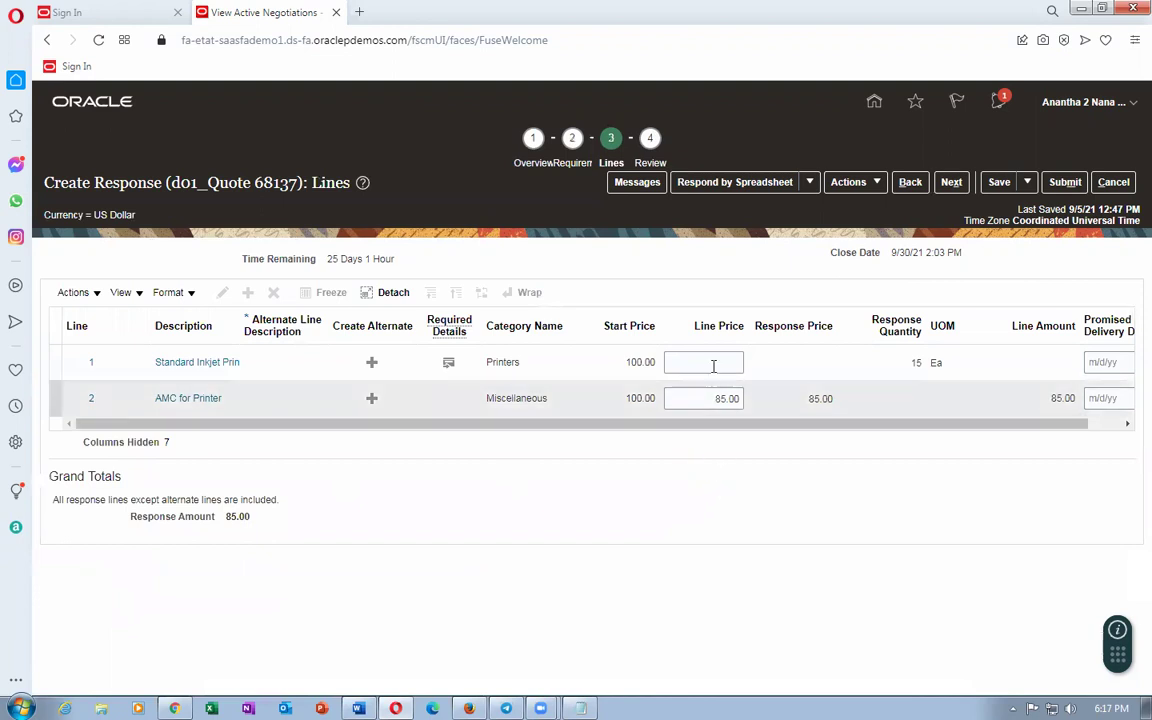
pyautogui.click(705, 363)
pyautogui.write('80')
pyautogui.click(676, 525)
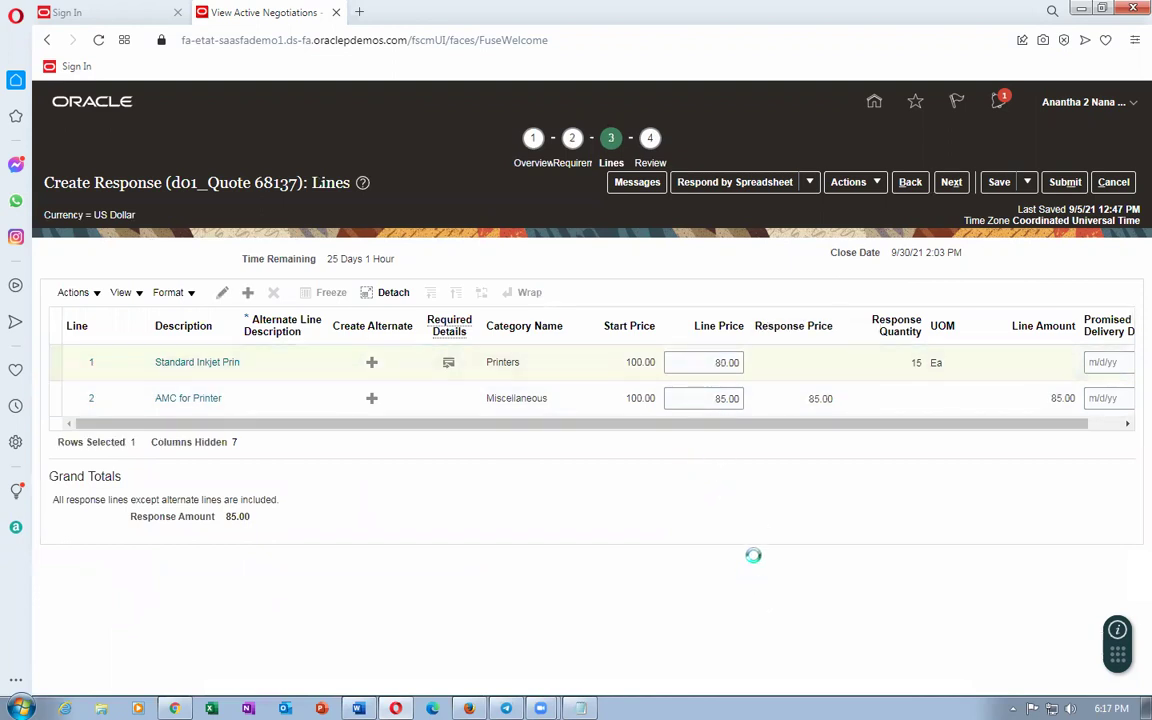
pyautogui.click(58, 362)
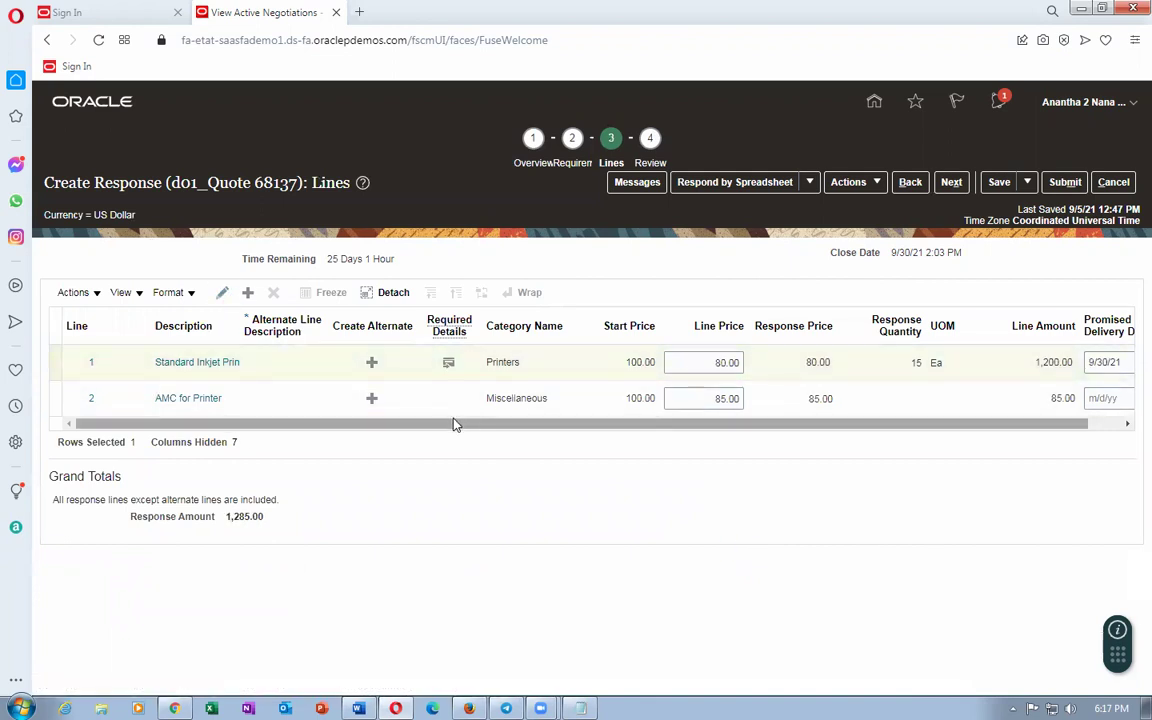
pyautogui.scroll(-5, 448, 473)
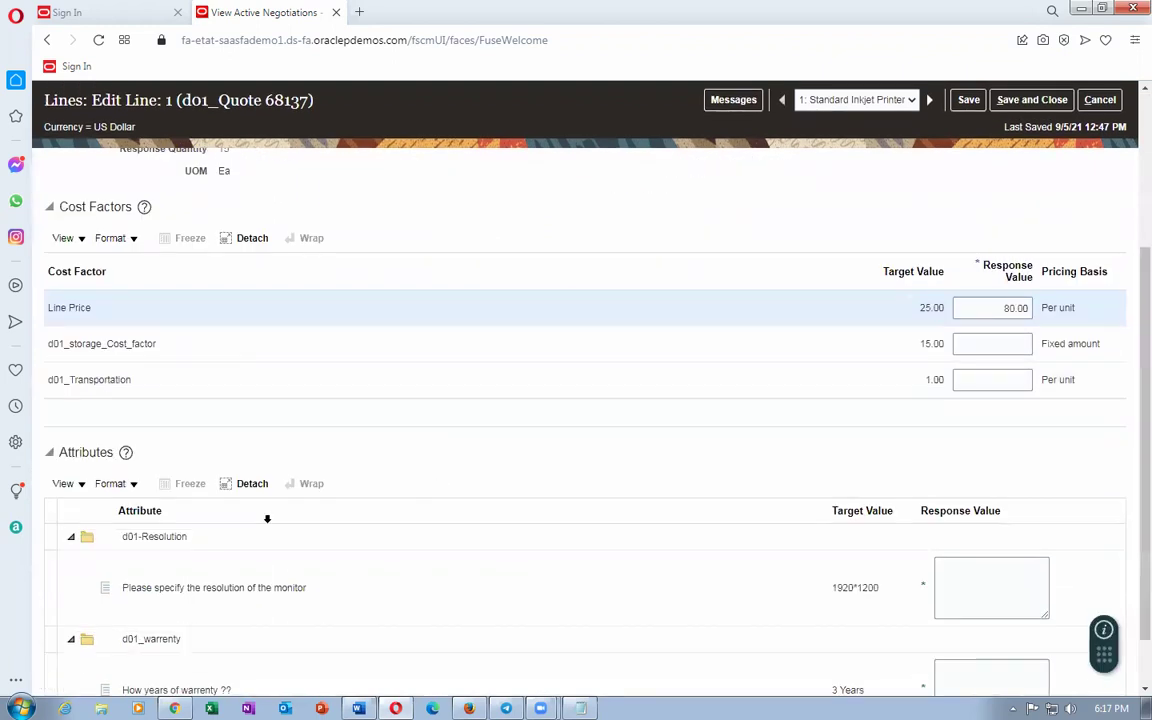
# Enter line 1's cost factors (15, transportation 1), resolution 1 and warranty 2, then save
pyautogui.click(1006, 346)
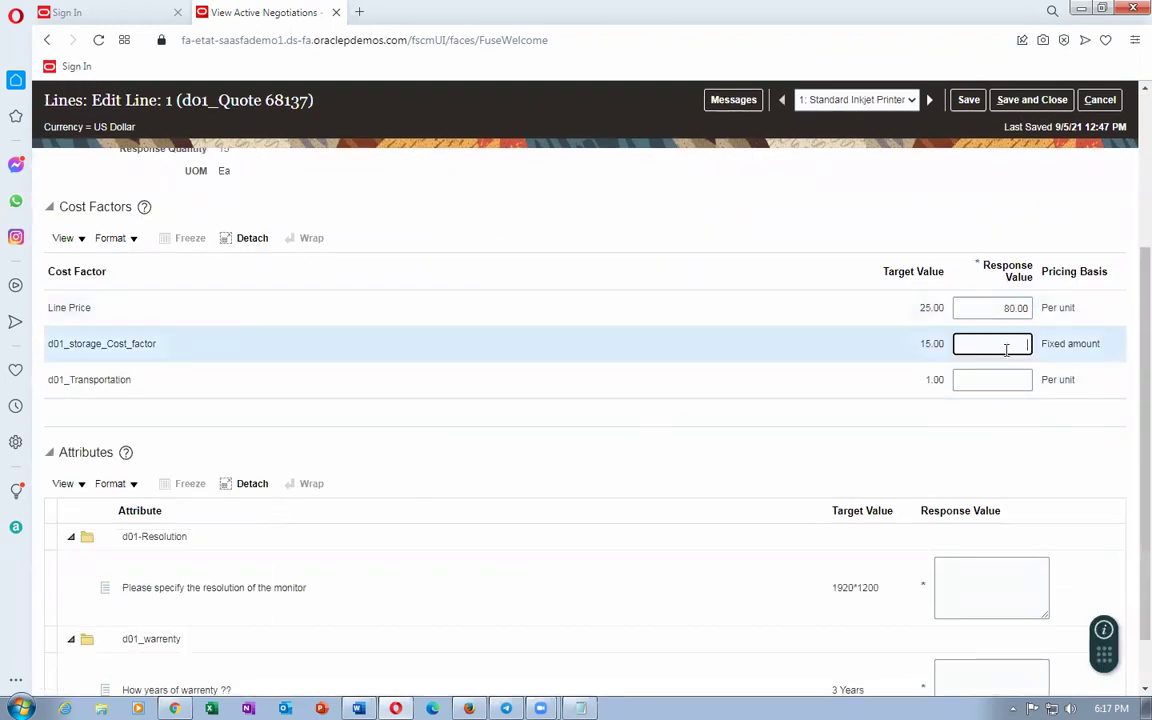
pyautogui.write('15')
pyautogui.press('Tab')
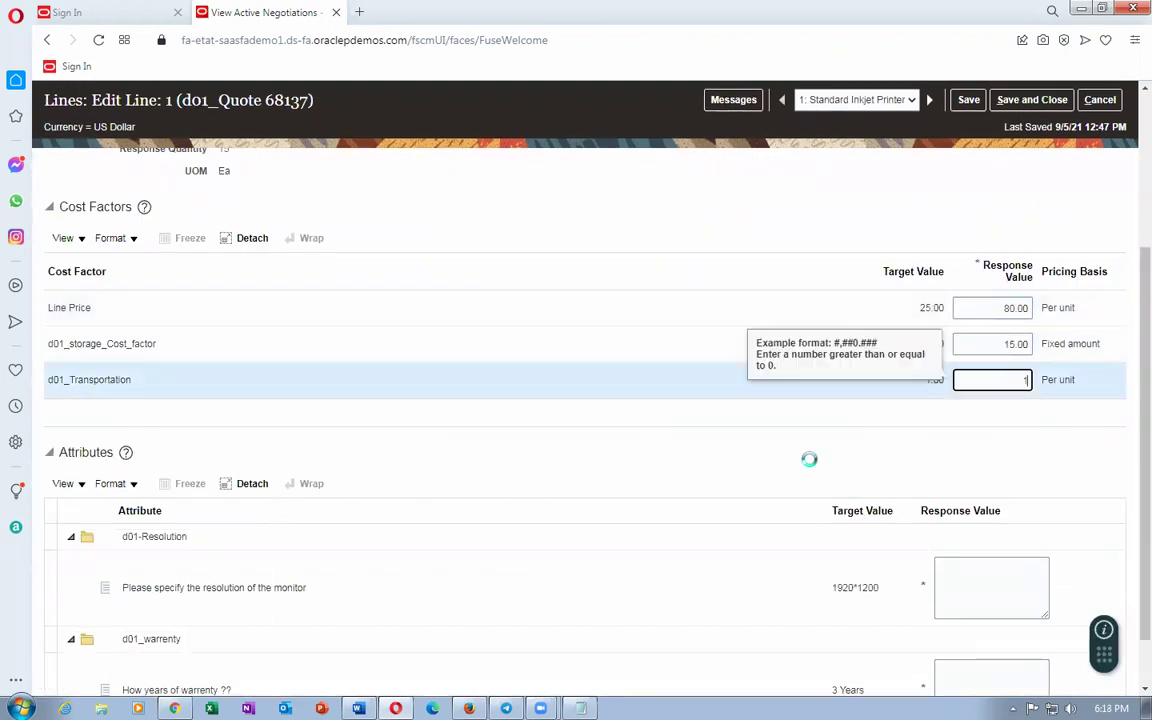
pyautogui.write('1')
pyautogui.click(966, 603)
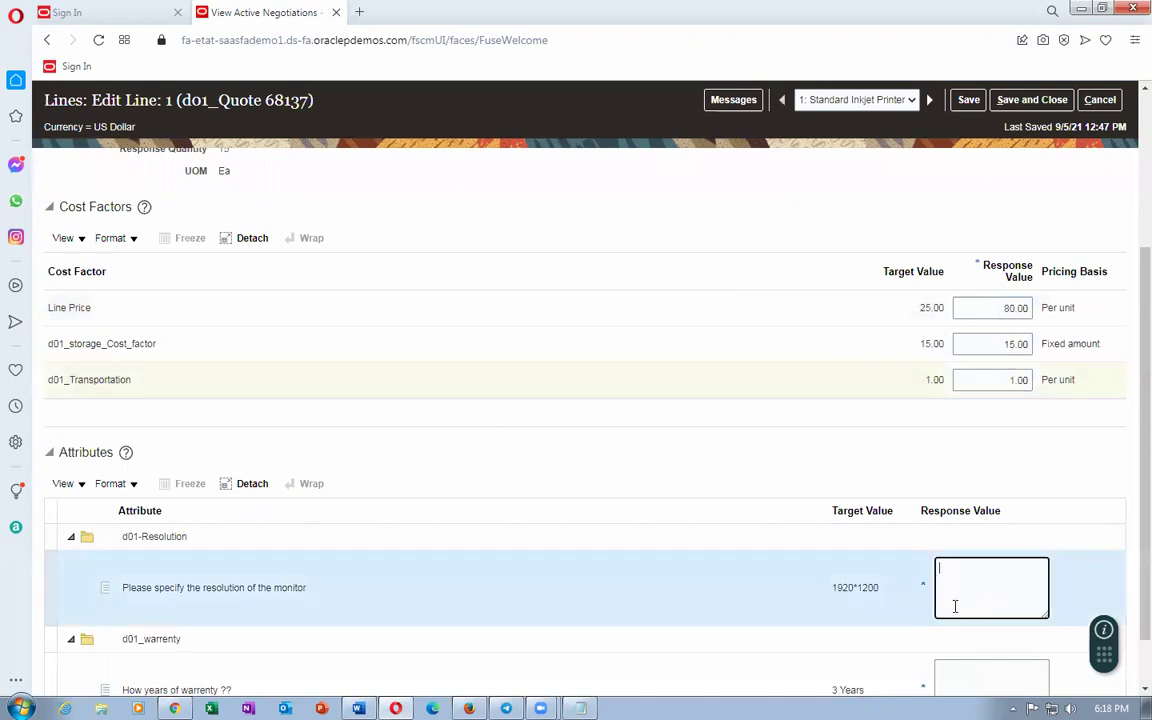
pyautogui.write('1')
pyautogui.scroll(-1, 955, 606)
pyautogui.click(955, 604)
pyautogui.write('2')
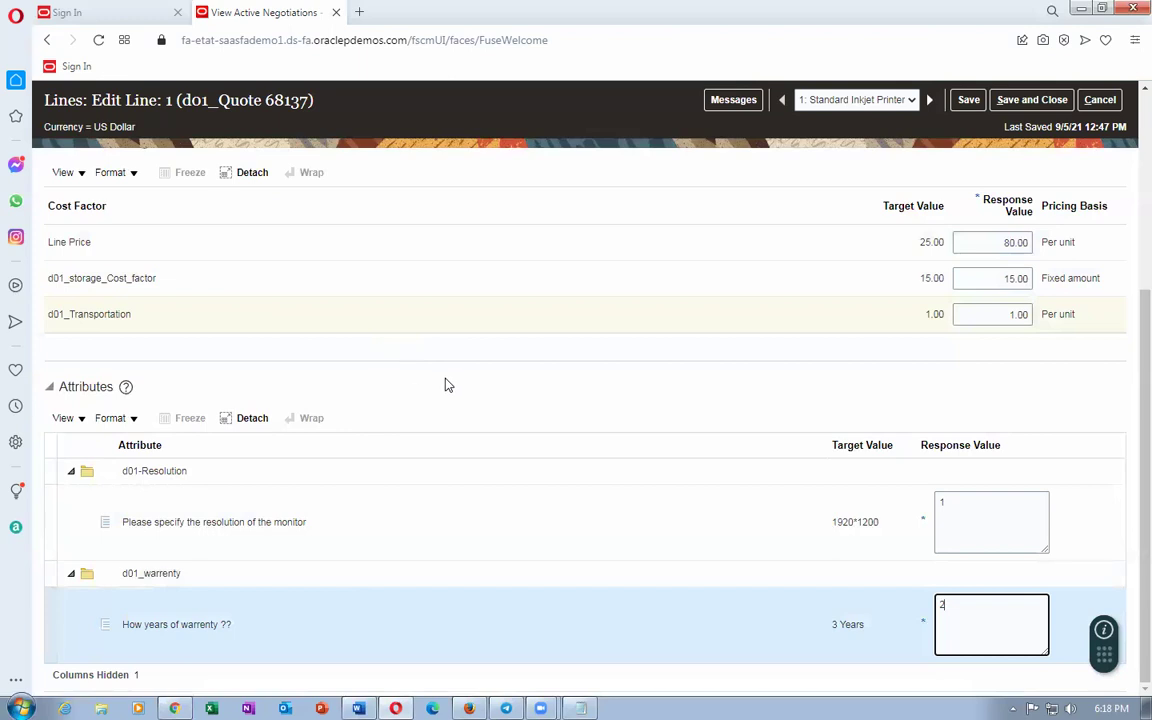
pyautogui.scroll(5, 447, 385)
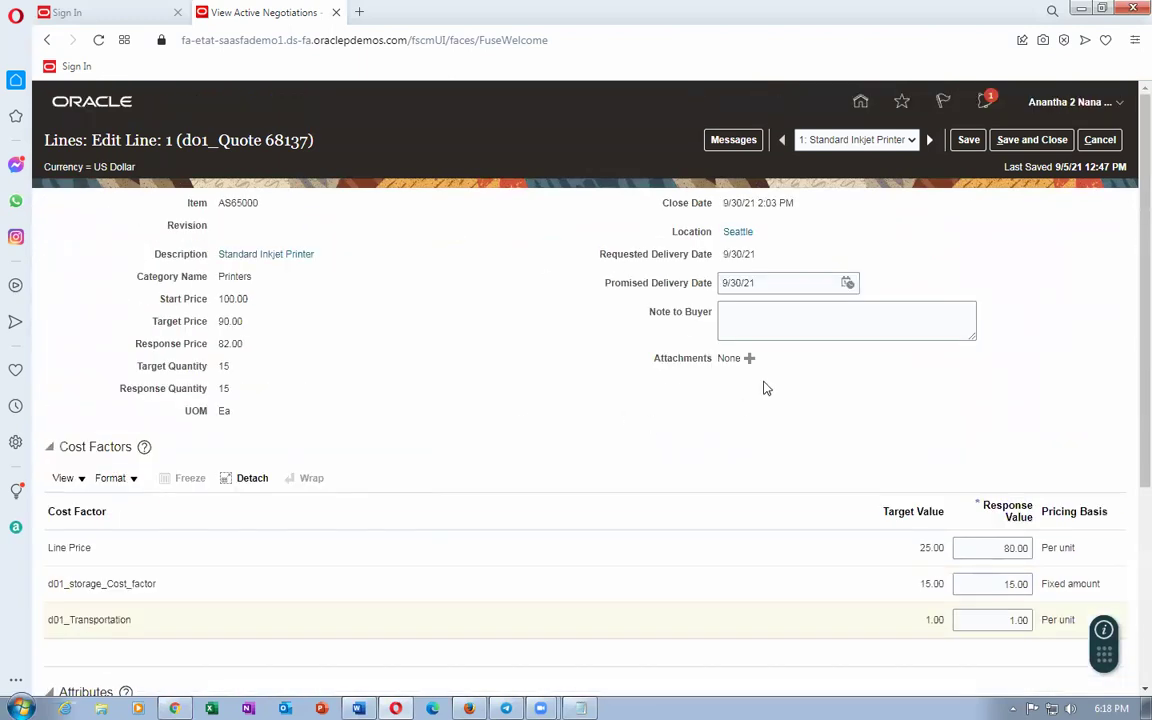
pyautogui.click(1059, 142)
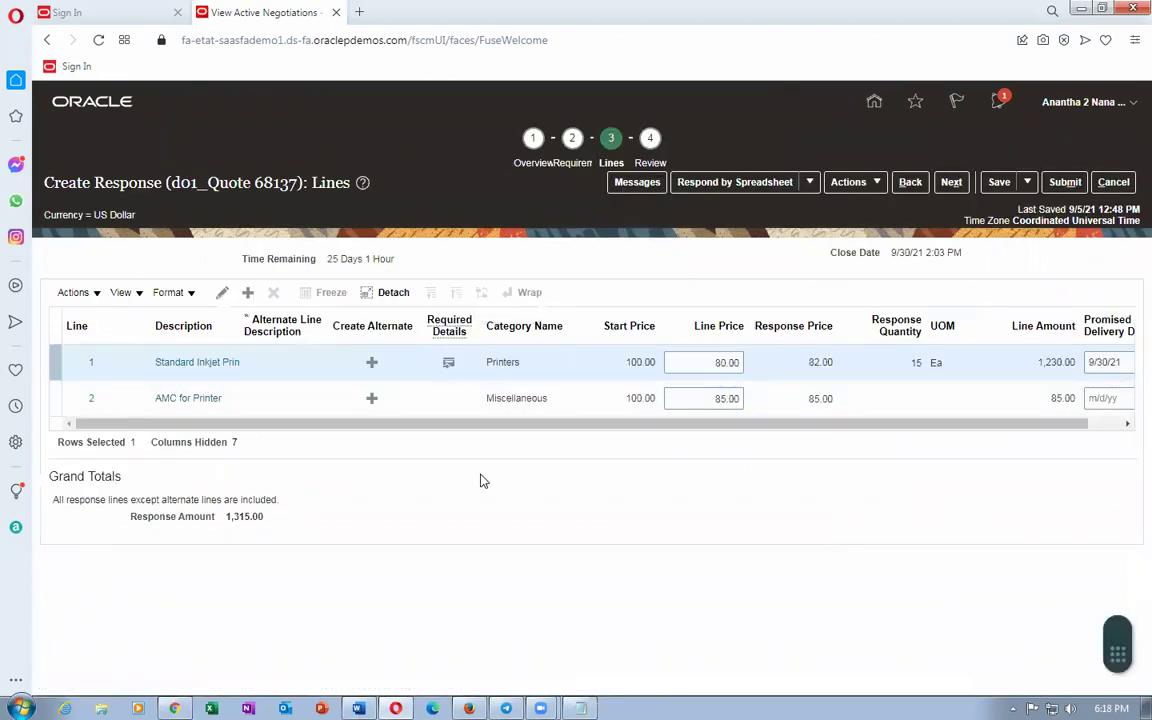
# Submit the quote and select the confirmed response number 68137 to record in the notes
pyautogui.click(1066, 182)
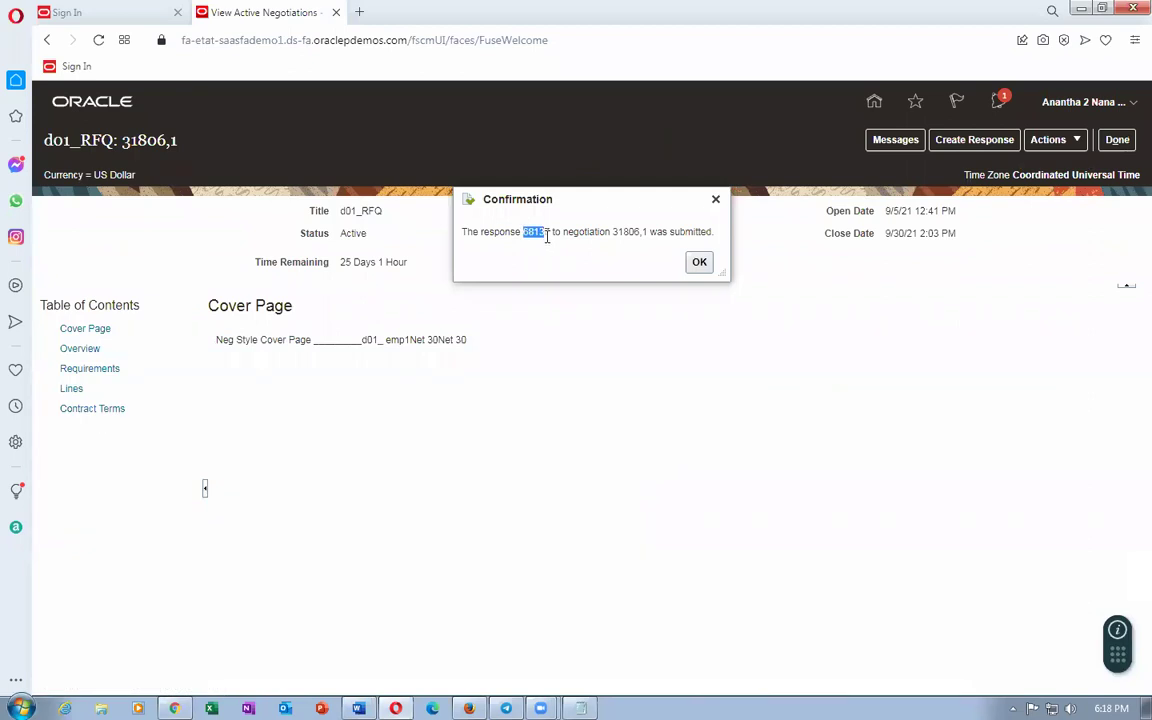
pyautogui.moveTo(549, 236); pyautogui.dragTo(549, 236)
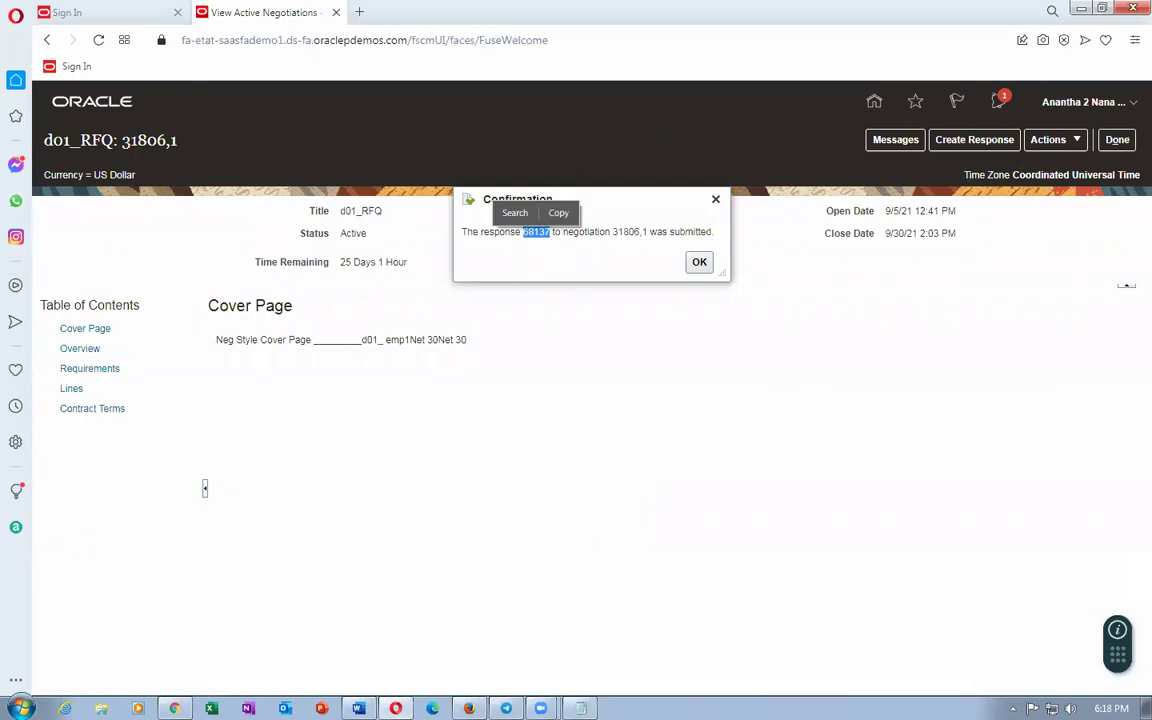
pyautogui.hotkey('alt', 'Tab')
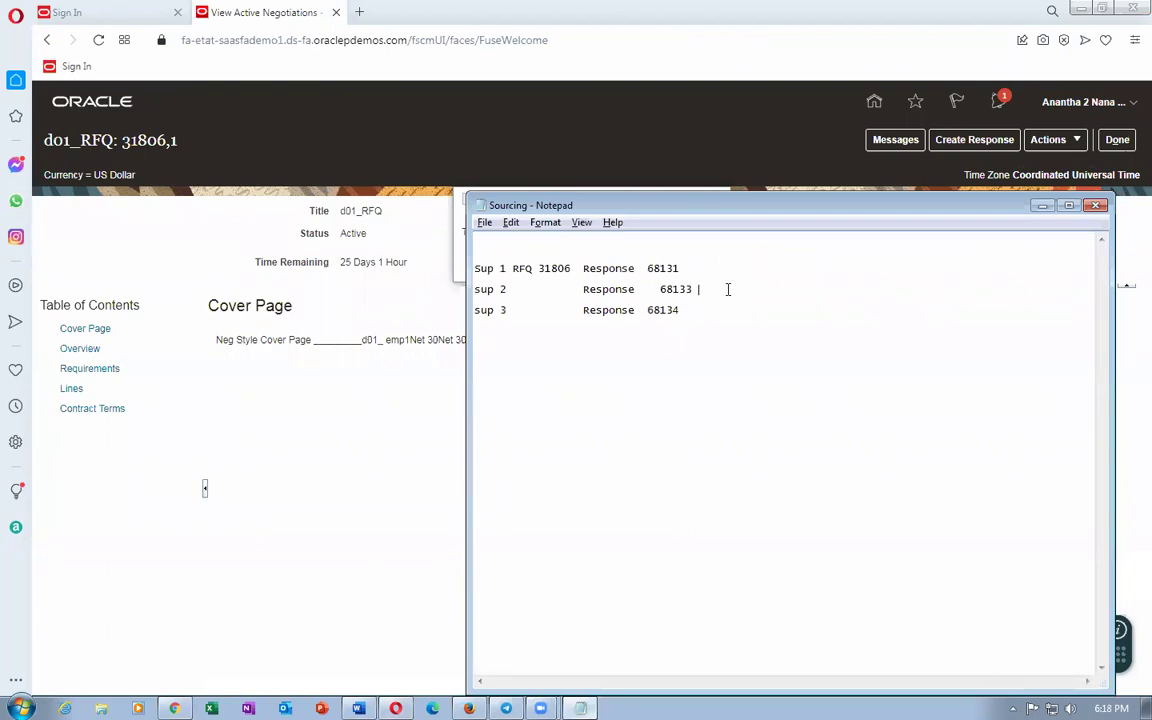
# Record 68137 beside 68133 on the sup 2 line of the Sourcing notes
pyautogui.write('68137')
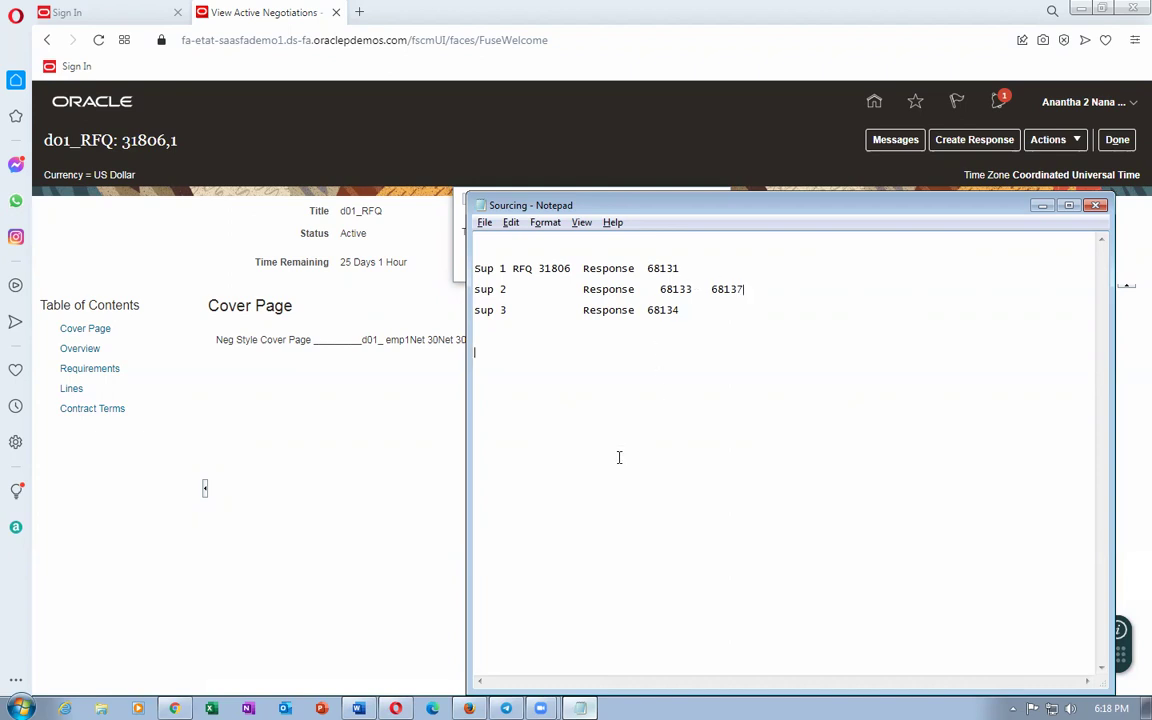
pyautogui.click(396, 499)
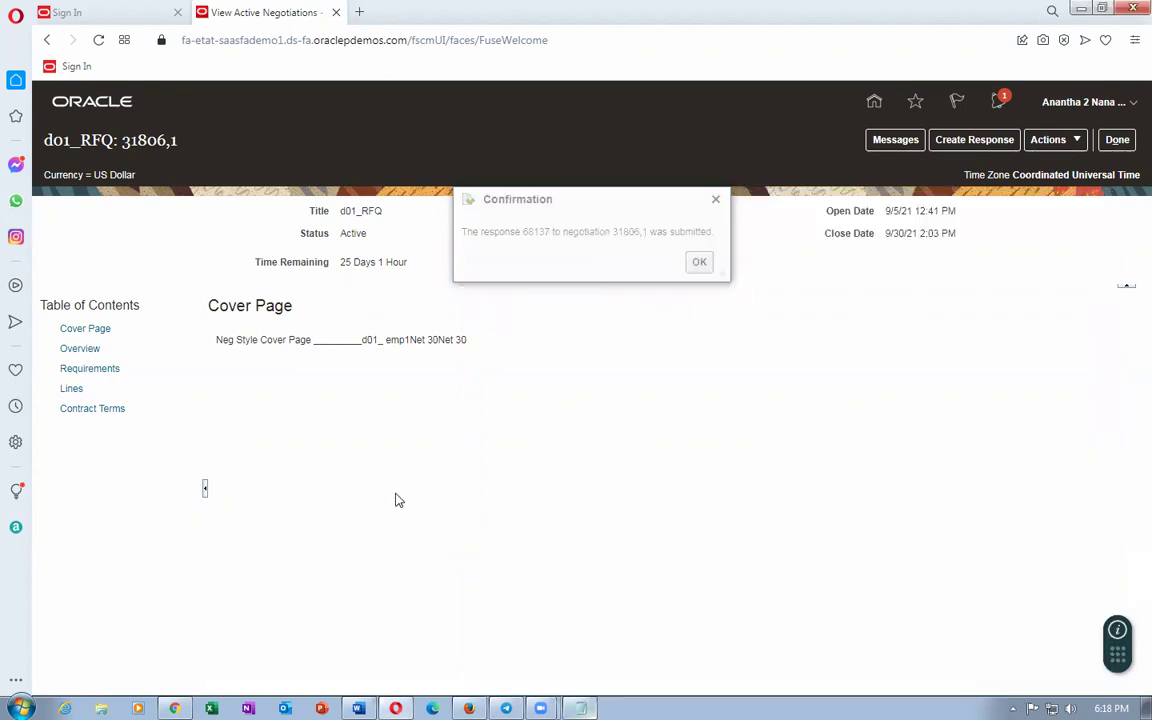
# As buyer, open the Monitor Negotiation page for 31806,1
pyautogui.click(698, 263)
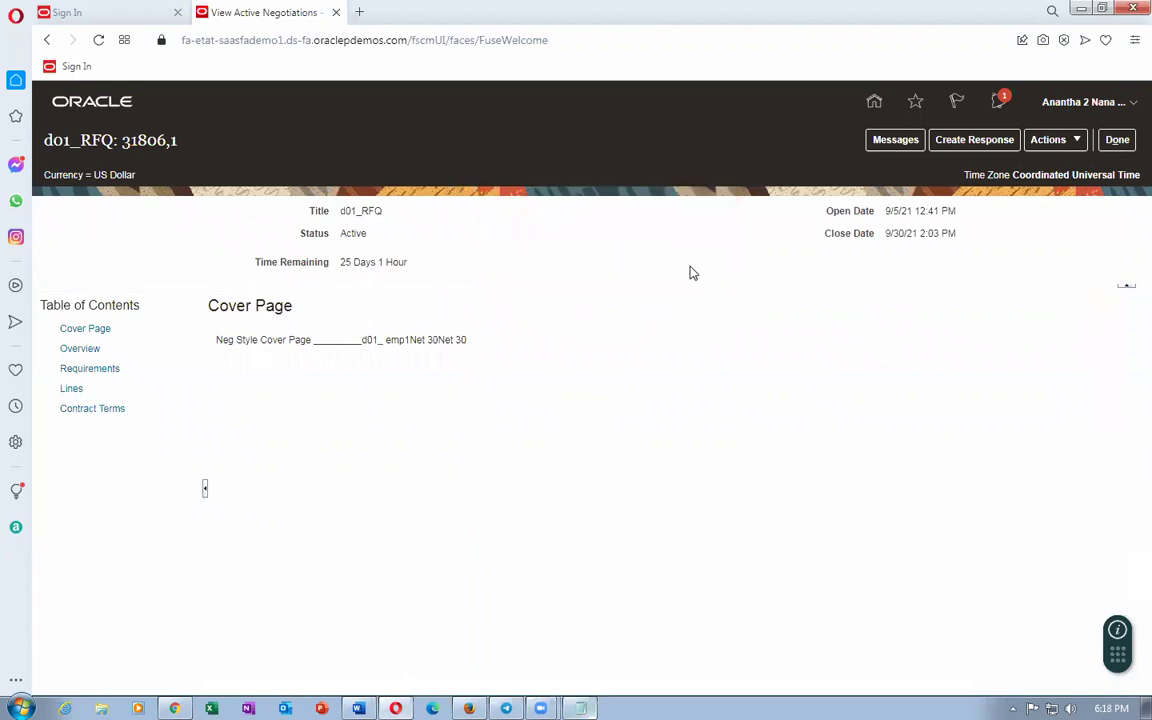
pyautogui.hotkey('alt', 'Tab')
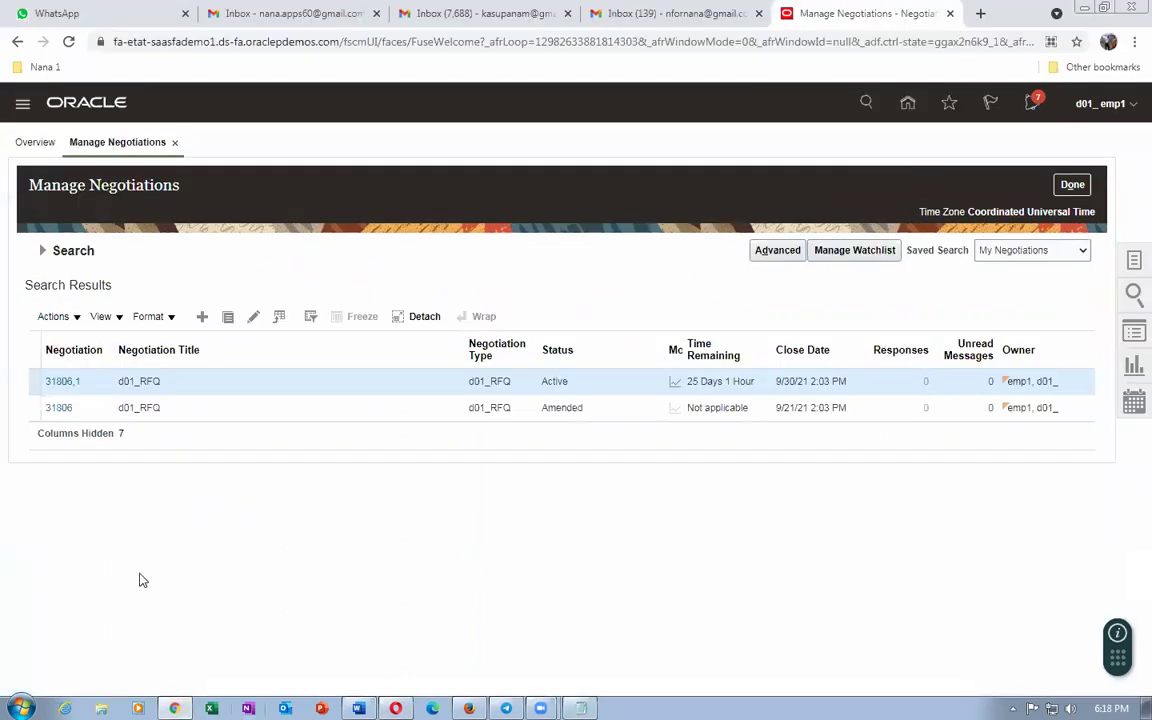
pyautogui.click(58, 381)
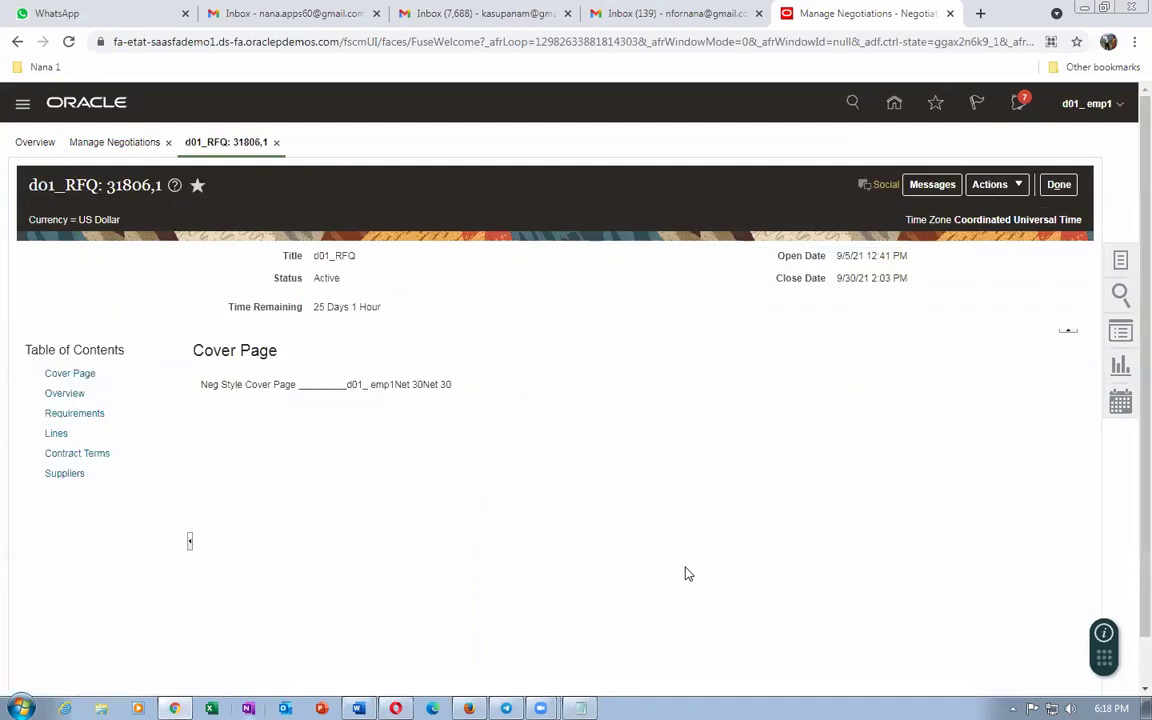
pyautogui.click(994, 187)
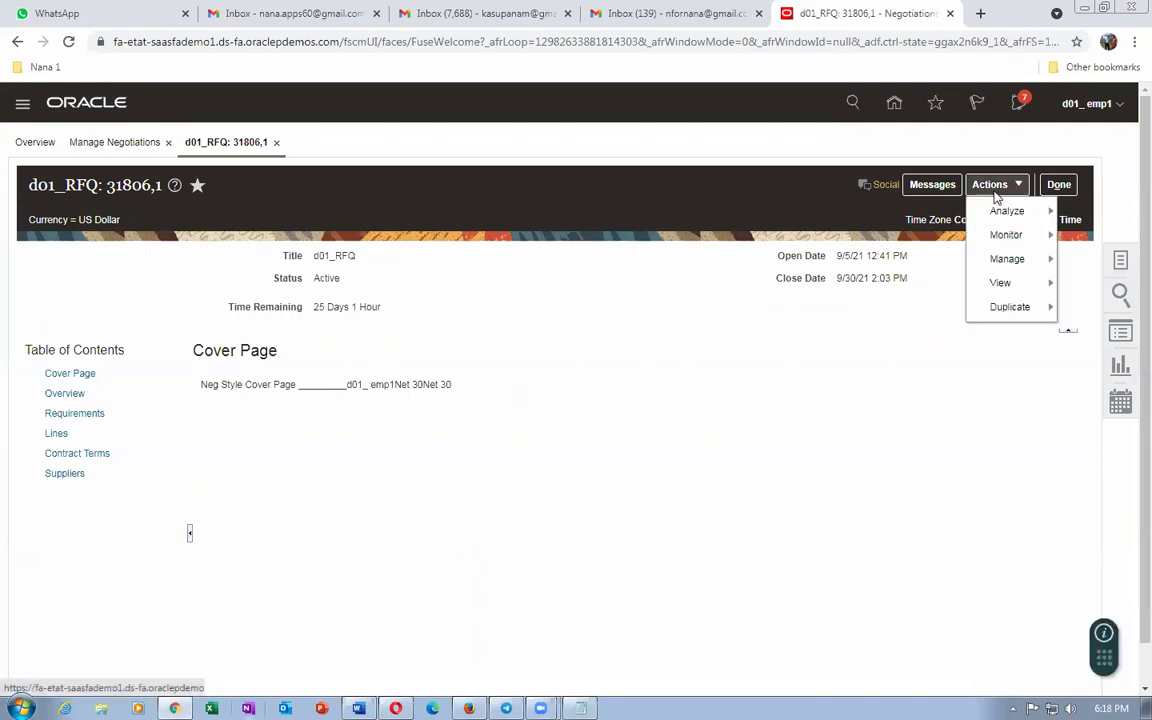
pyautogui.moveTo(1007, 234)
pyautogui.click(898, 237)
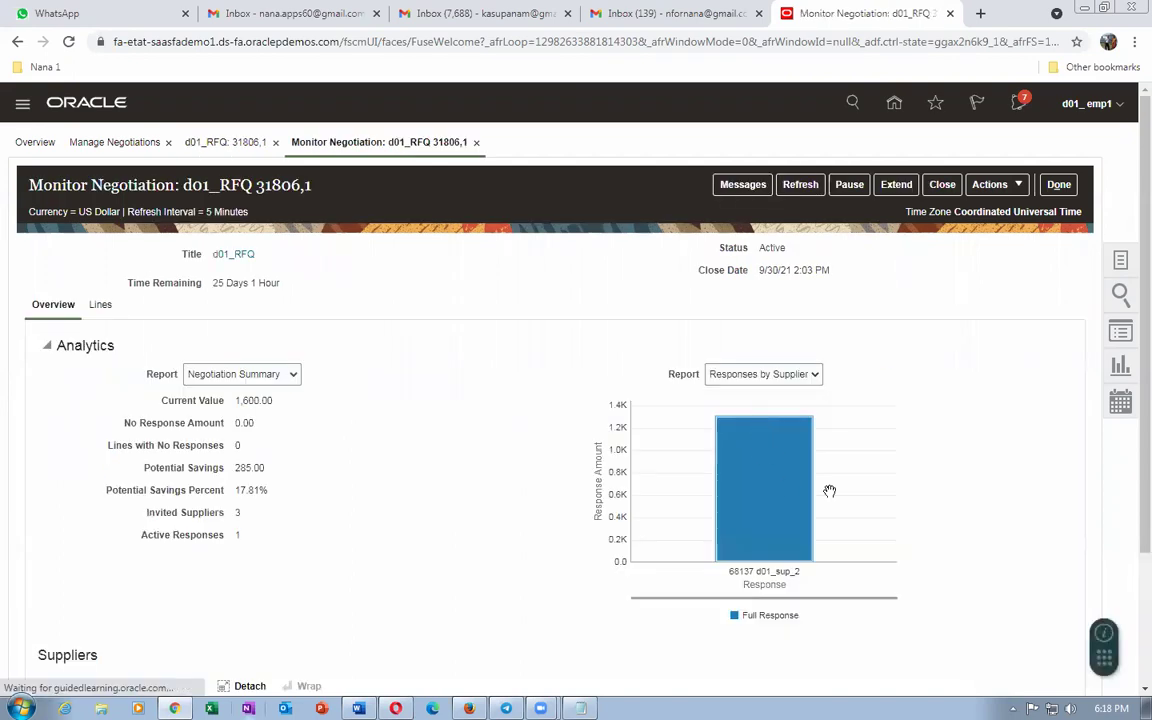
# Check the active response 68137 at 1,315.00 and start a surrogate response
pyautogui.scroll(-3, 1126, 545)
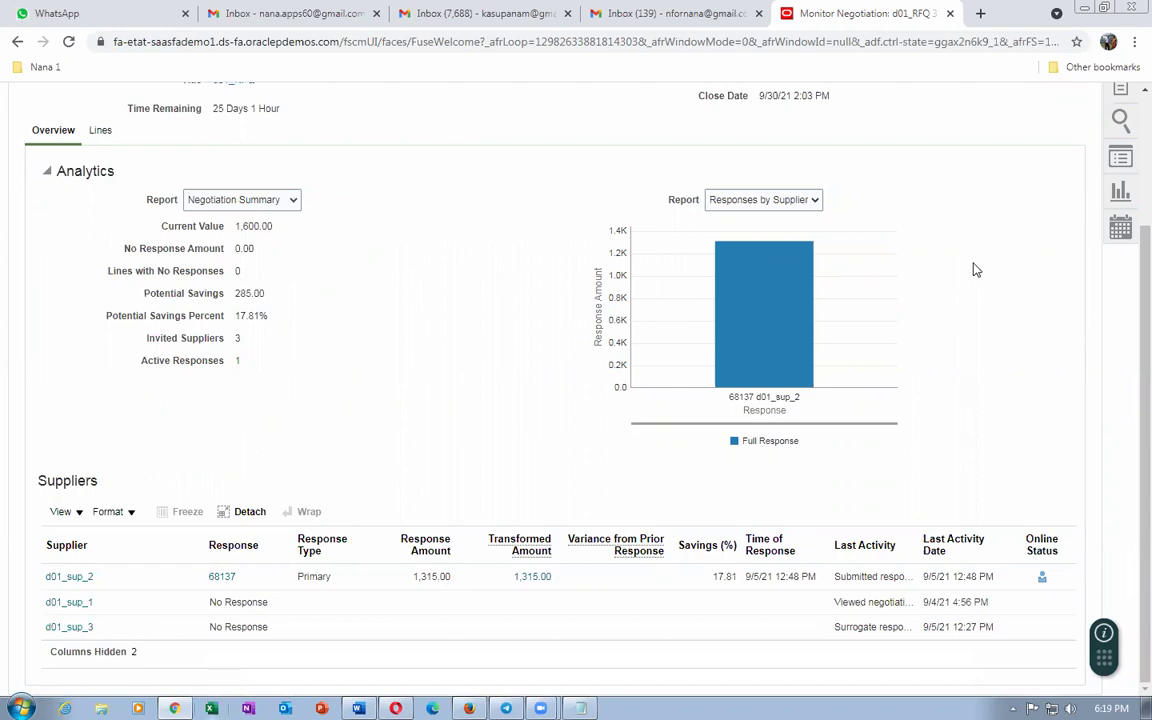
pyautogui.scroll(3, 976, 269)
pyautogui.click(993, 185)
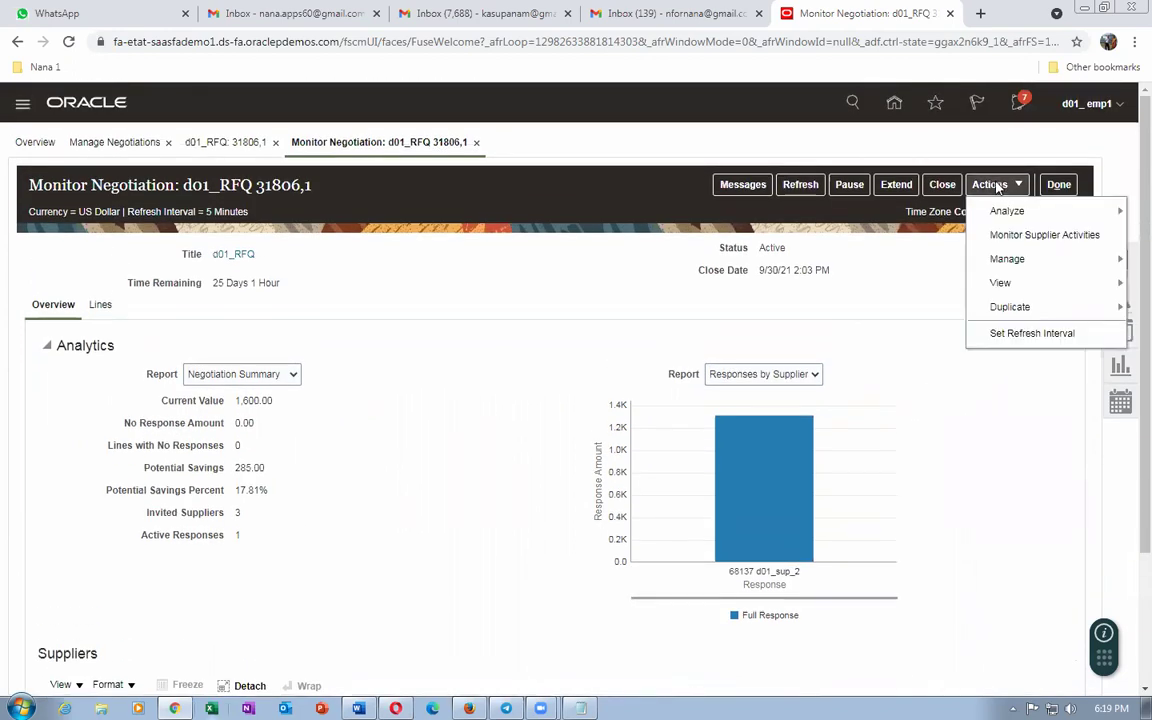
pyautogui.moveTo(1007, 259)
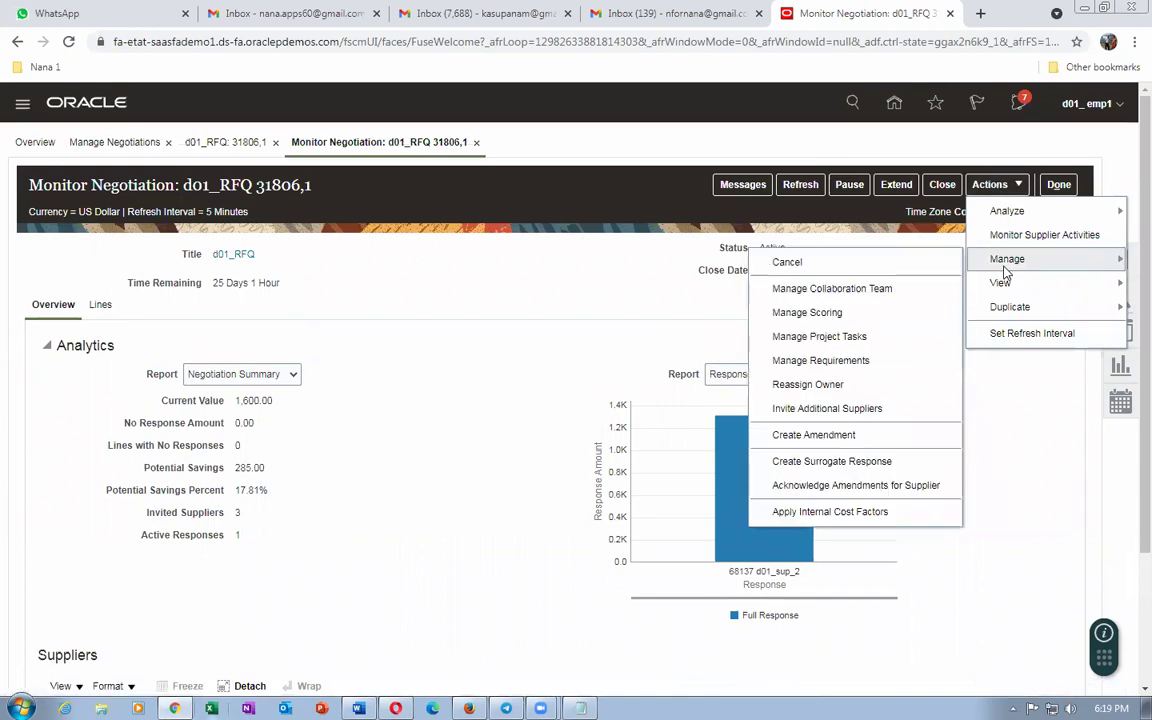
pyautogui.click(856, 465)
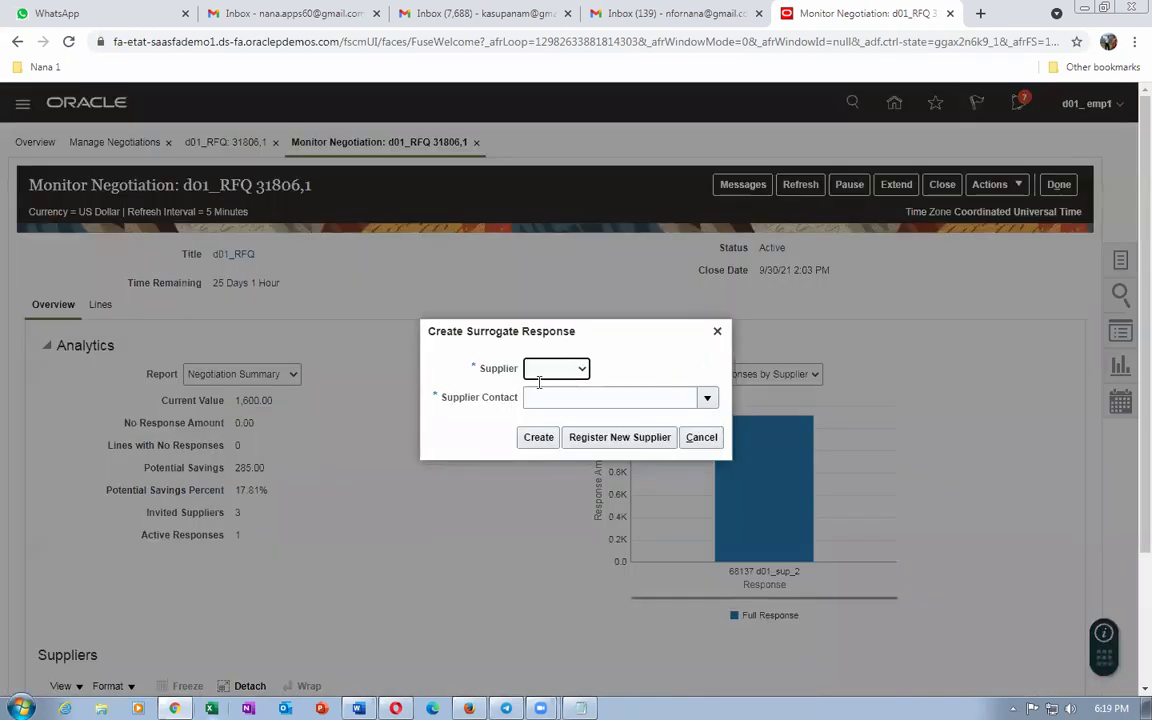
# Create a surrogate response for d01_sup_3 and its contact, revising response 68134, acknowledging amendments first
pyautogui.click(551, 369)
pyautogui.click(551, 423)
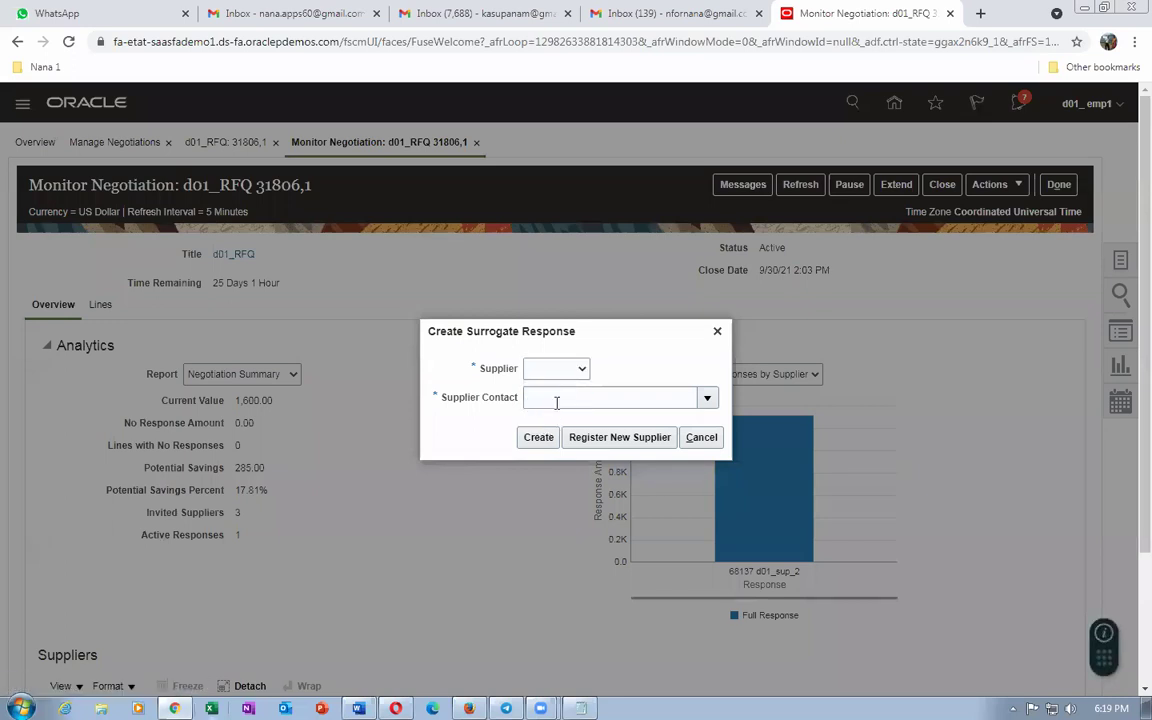
pyautogui.click(707, 408)
pyautogui.click(585, 460)
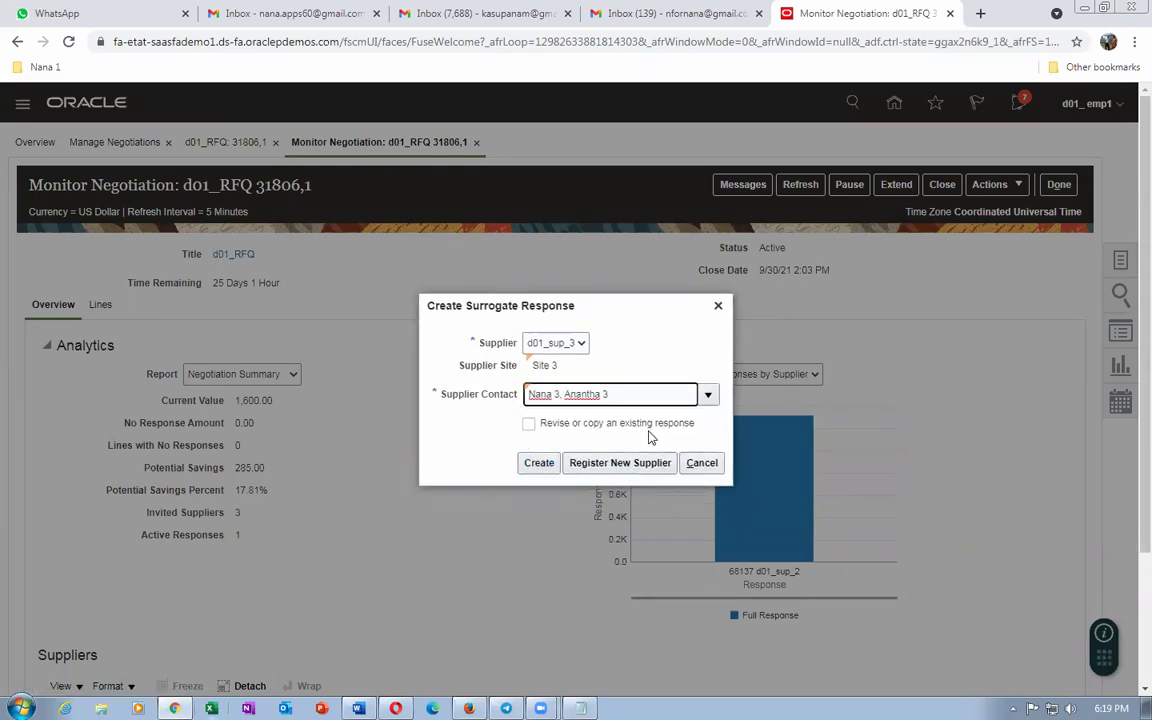
pyautogui.click(529, 424)
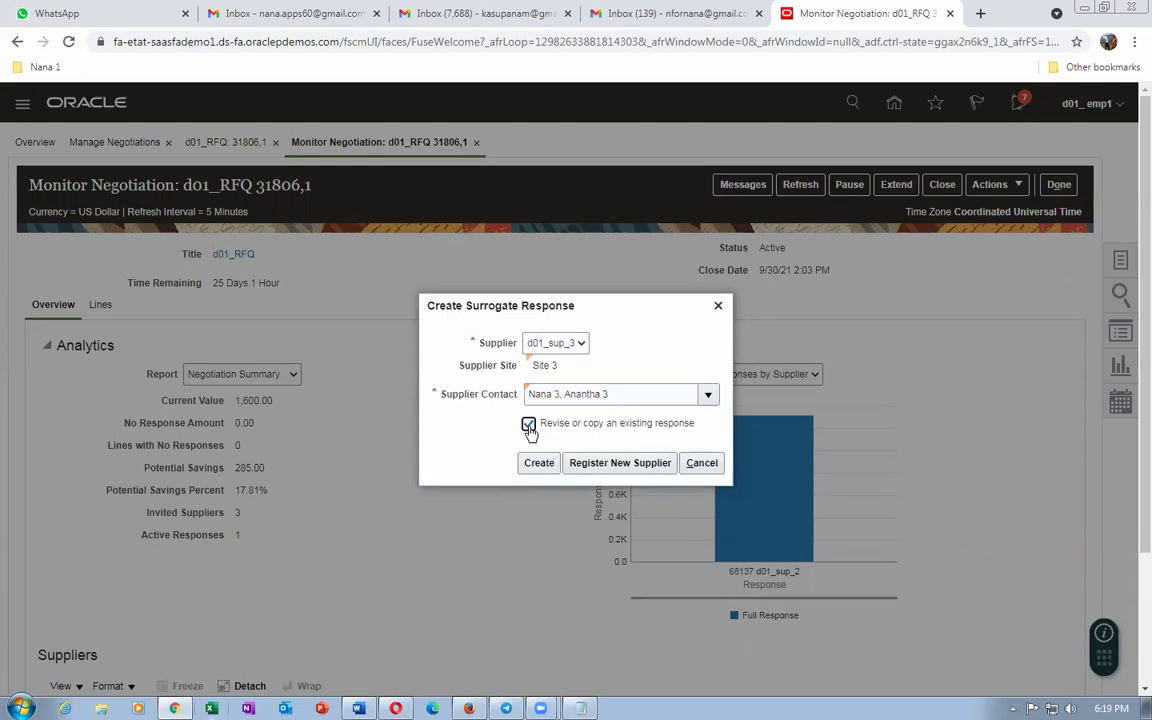
pyautogui.click(566, 426)
pyautogui.click(566, 442)
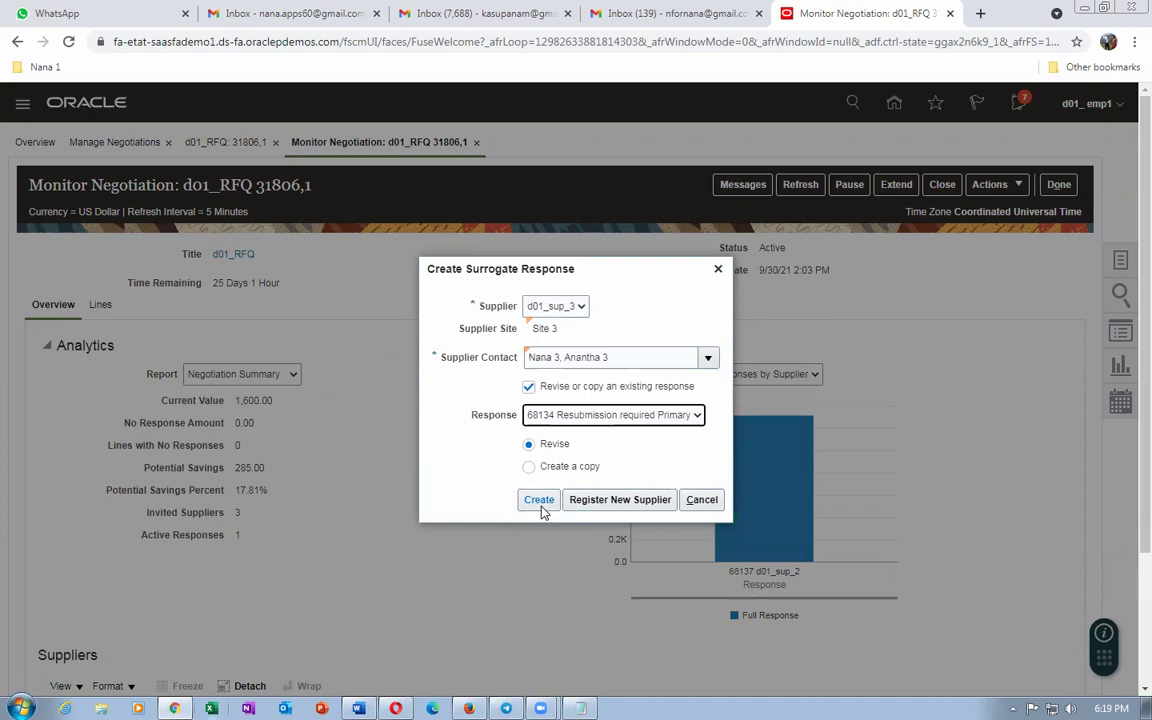
pyautogui.click(540, 499)
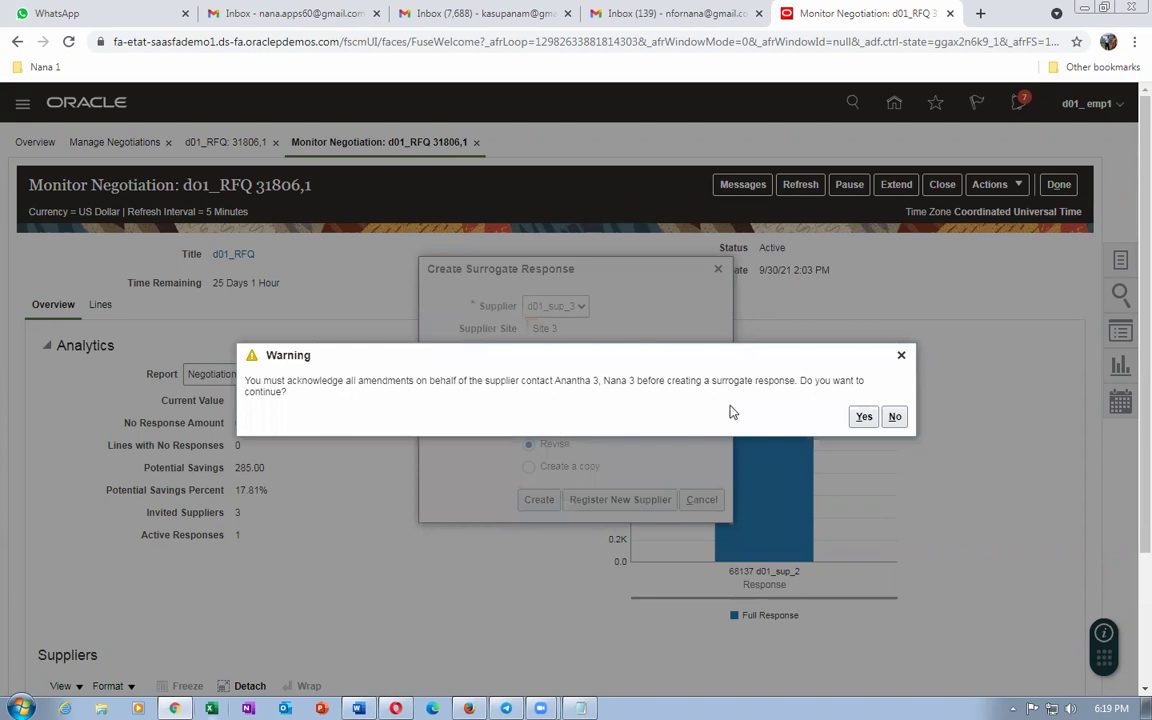
pyautogui.click(864, 416)
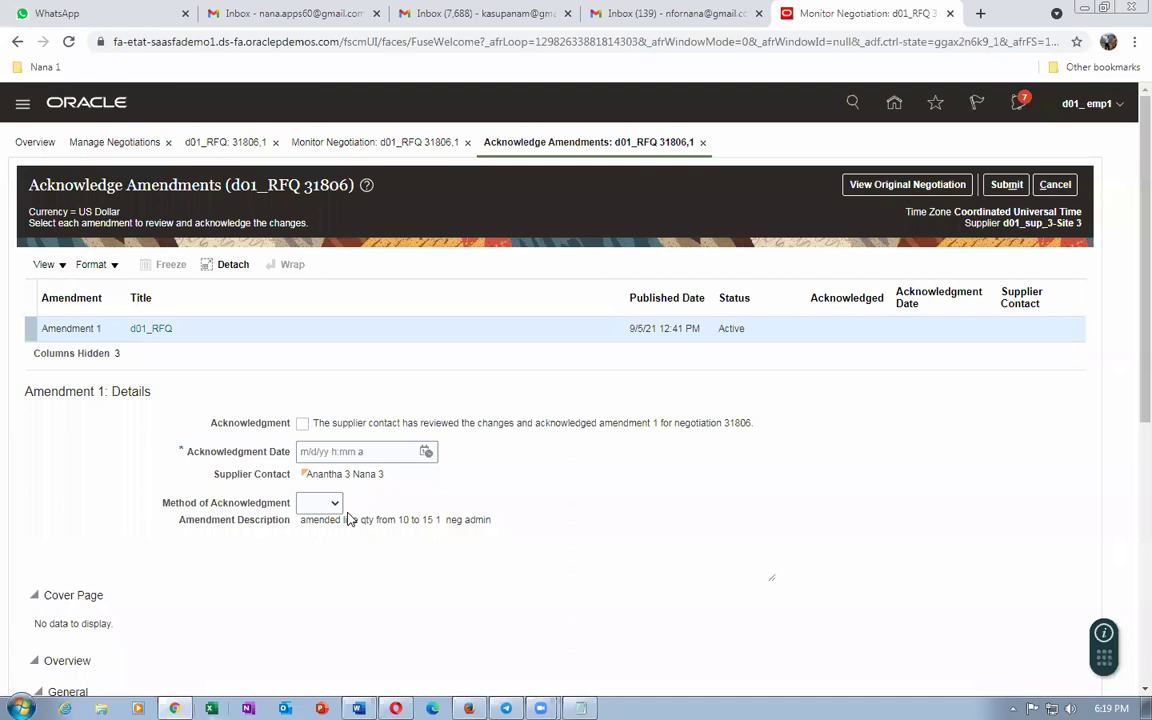
# Enter acknowledgment date 9/5/21 12:49 PM and E-Mail method, then submit past the warning
pyautogui.scroll(-4, 348, 518)
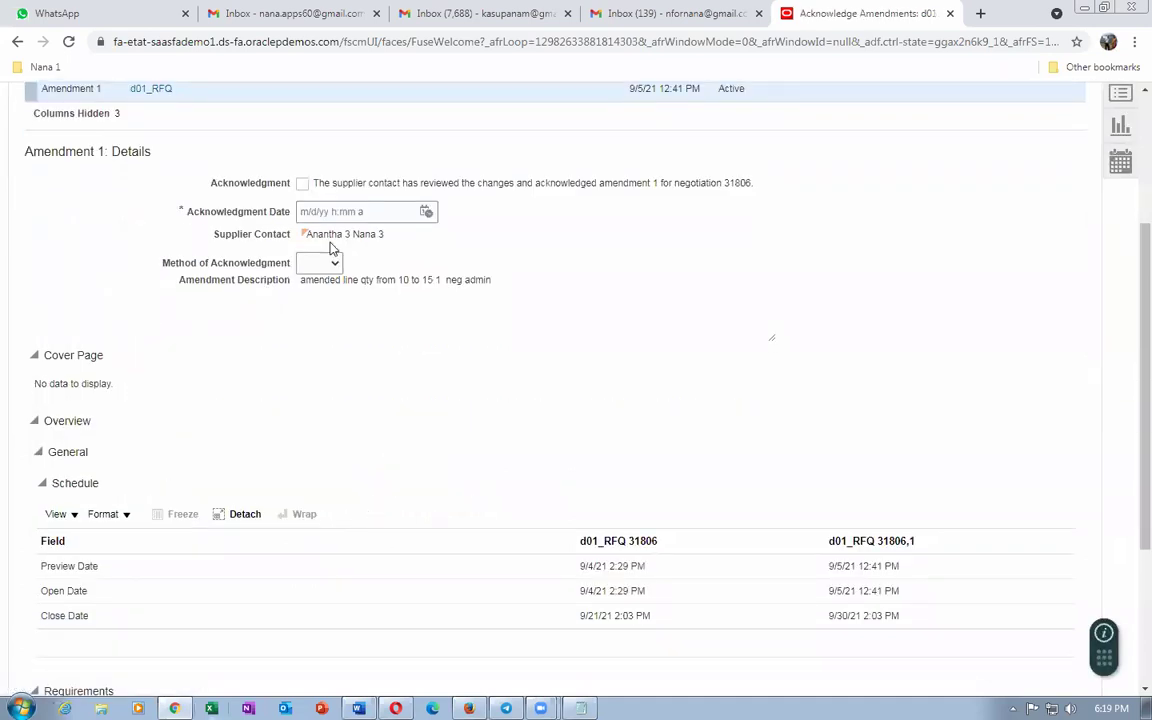
pyautogui.click(427, 213)
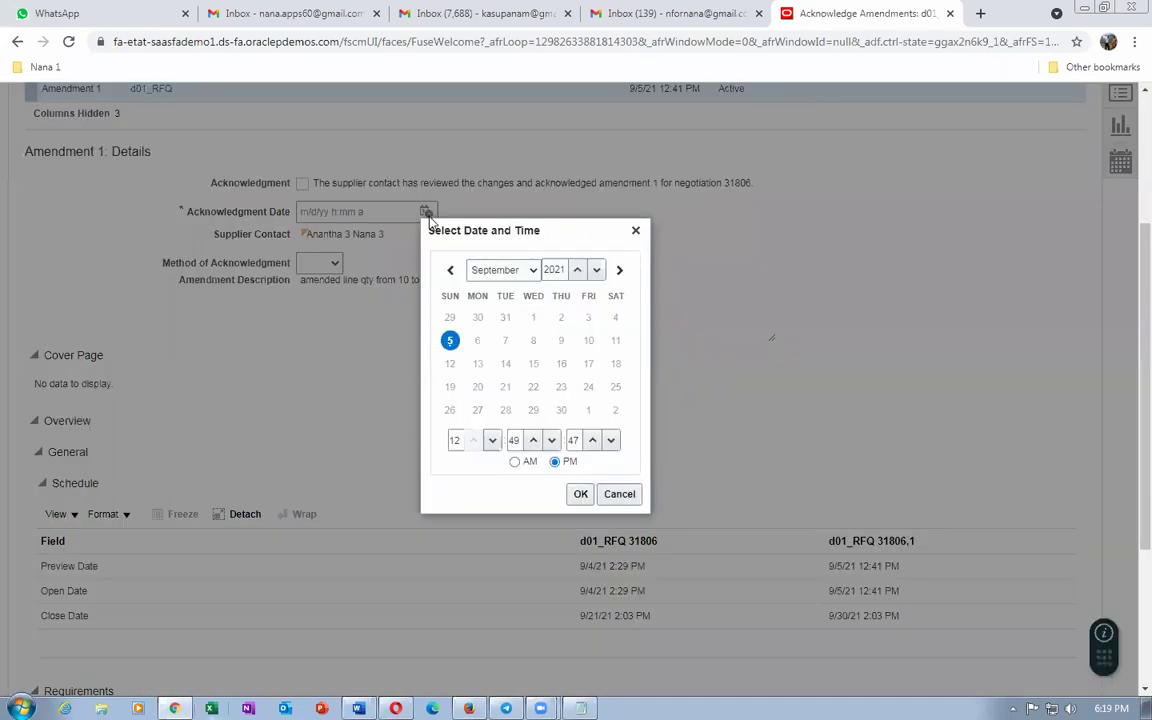
pyautogui.click(579, 494)
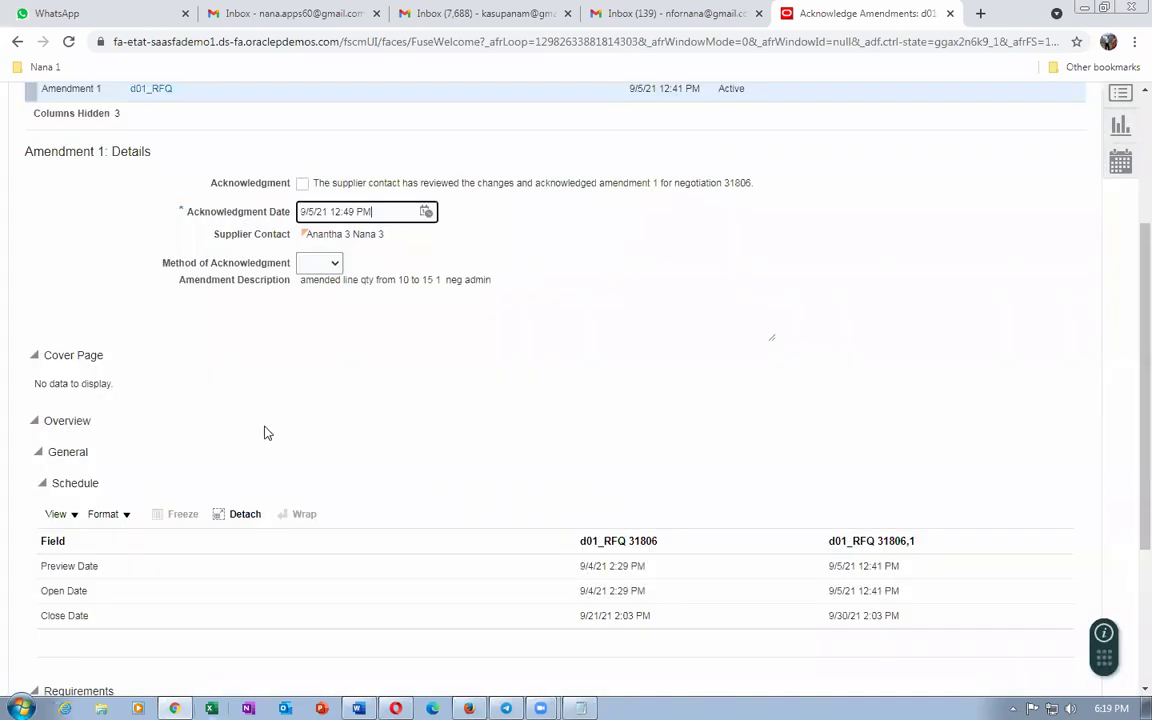
pyautogui.click(320, 263)
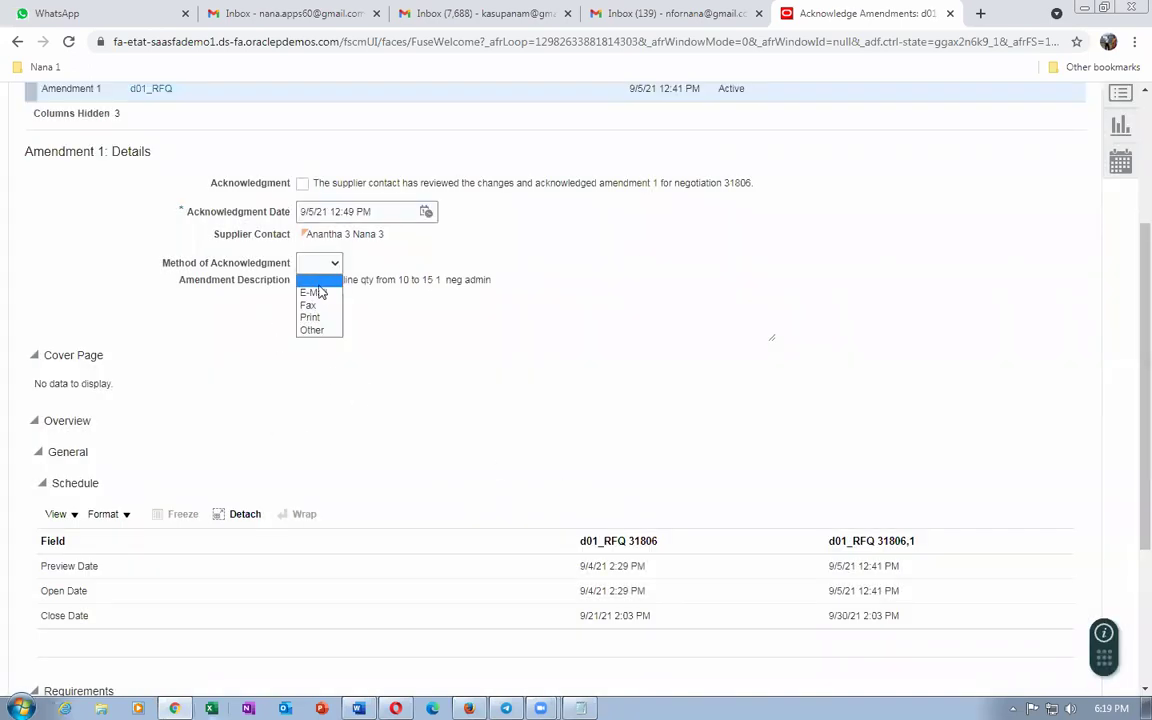
pyautogui.click(312, 289)
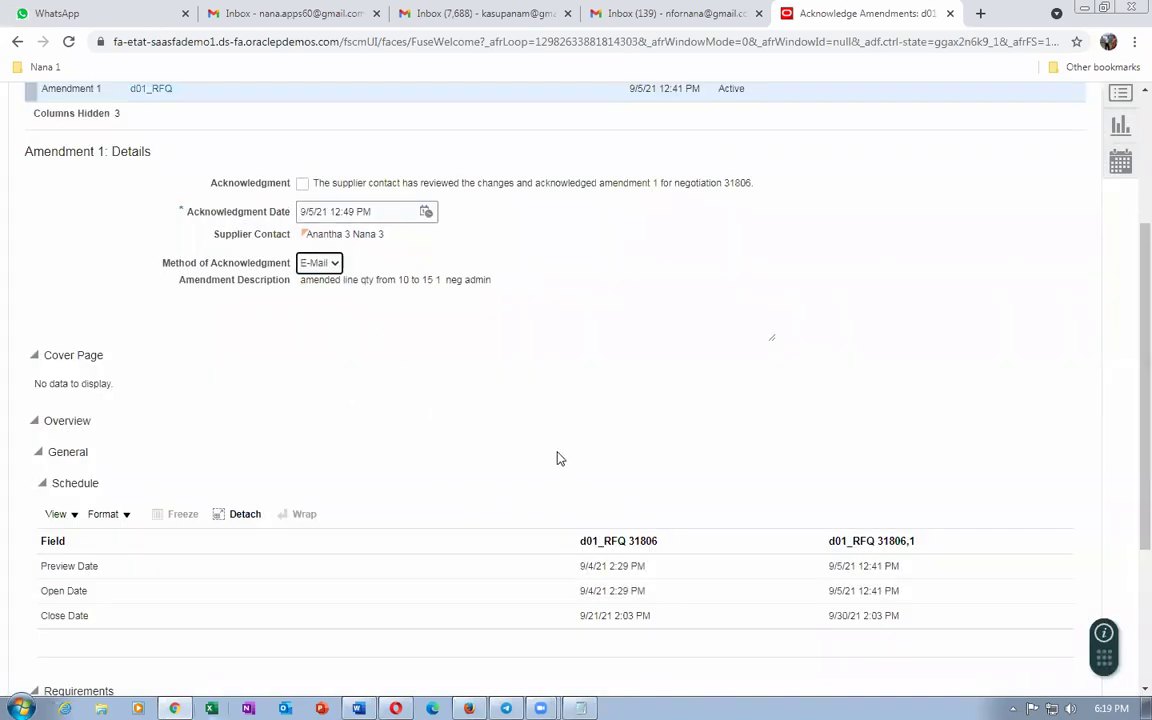
pyautogui.scroll(3, 560, 458)
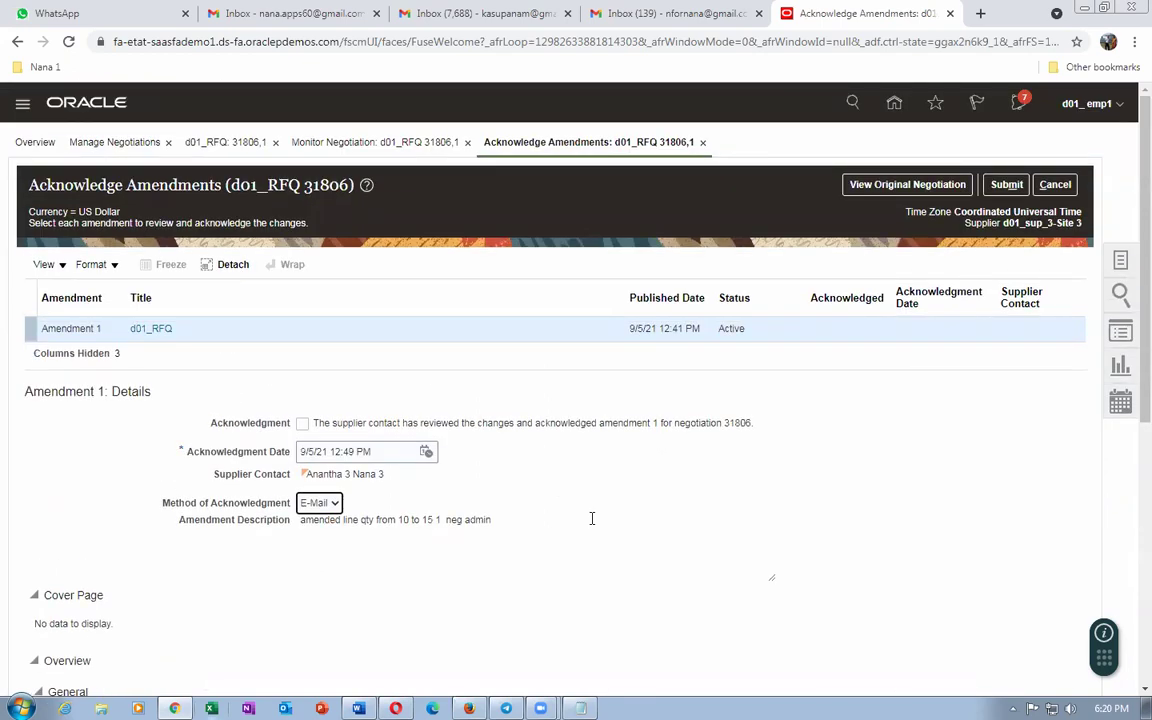
pyautogui.scroll(-5, 360, 493)
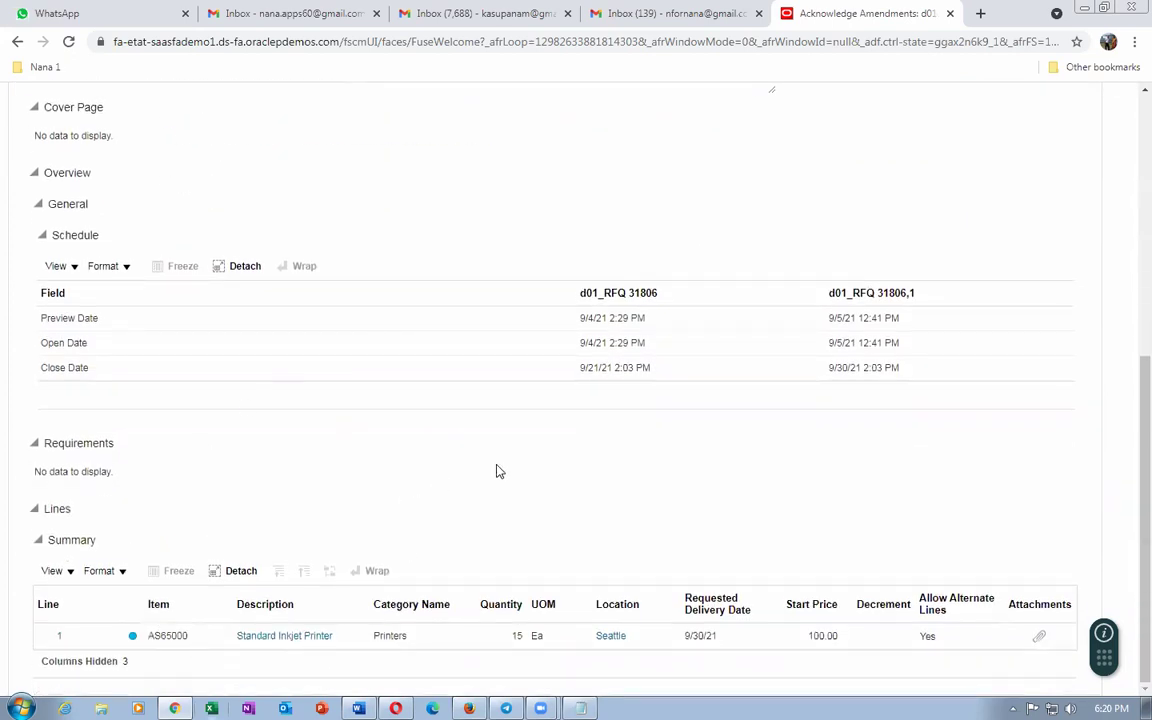
pyautogui.scroll(5, 597, 450)
pyautogui.click(1005, 185)
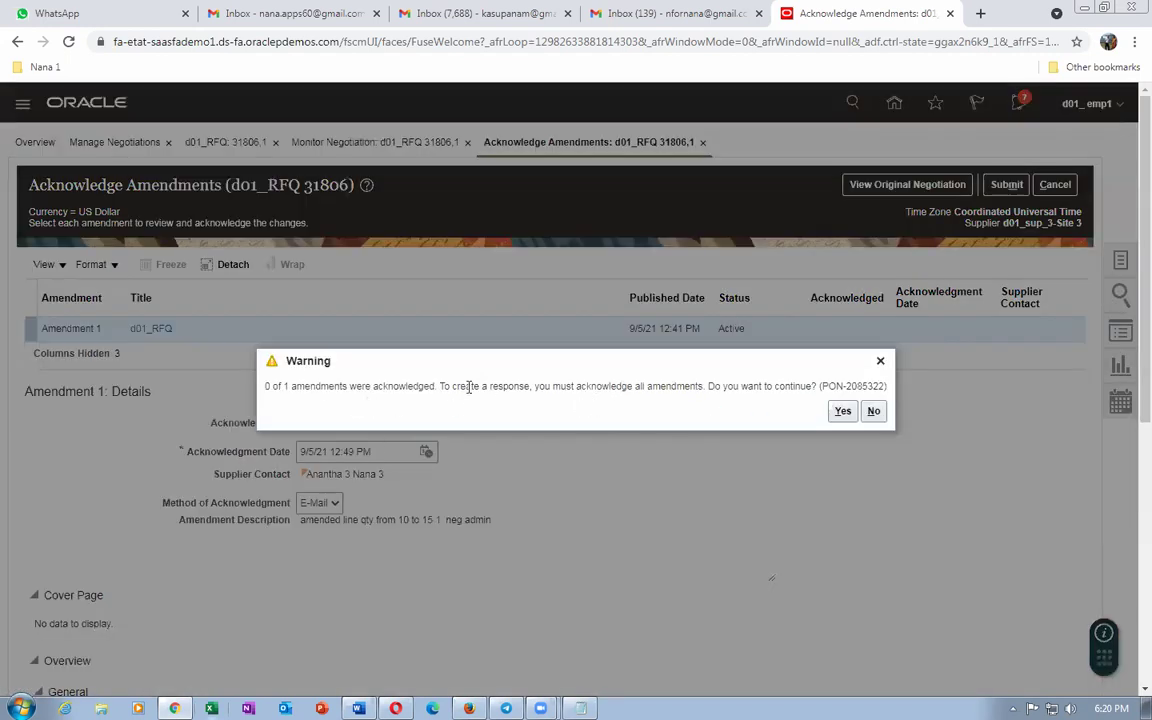
pyautogui.moveTo(576, 386); pyautogui.dragTo(624, 381)
pyautogui.click(841, 411)
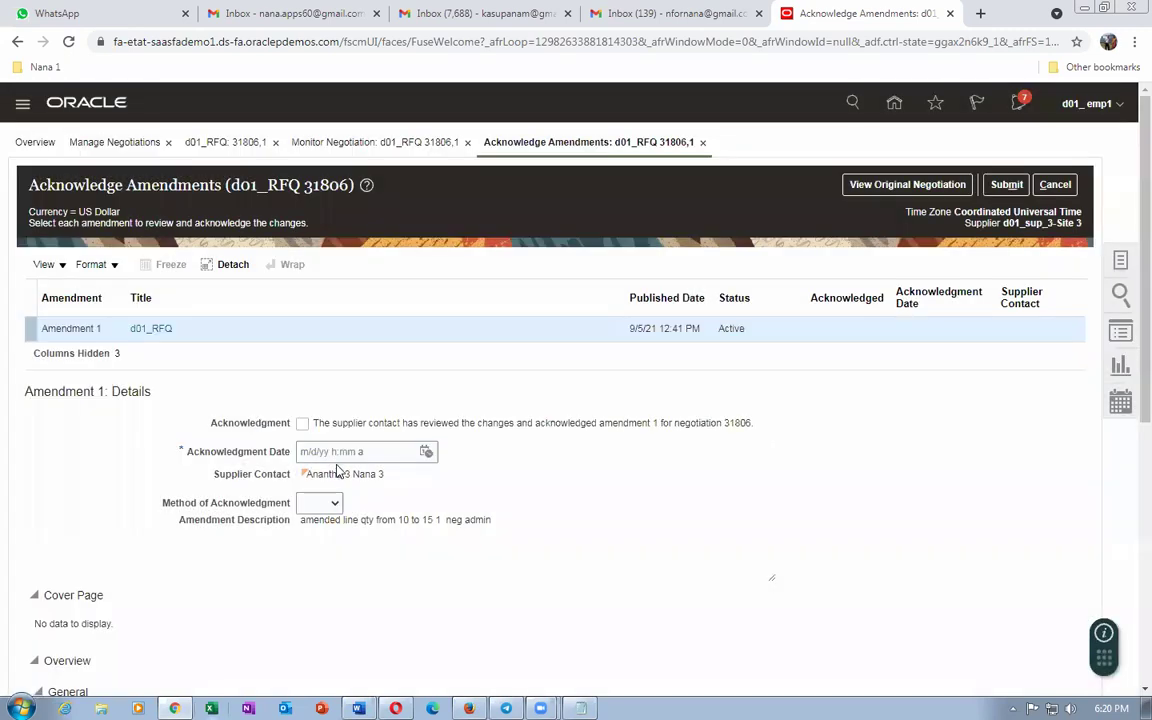
# Mark amendment 1 acknowledged on 9/5/21 12:49 PM by E-Mail and submit
pyautogui.click(303, 426)
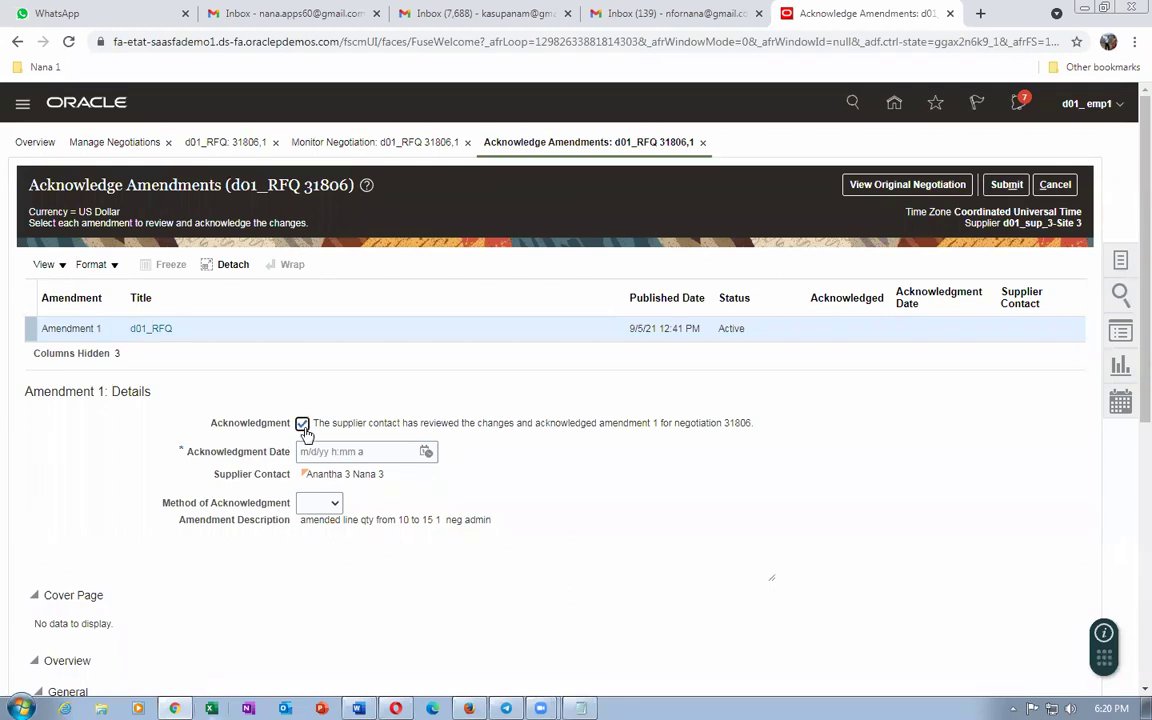
pyautogui.click(426, 452)
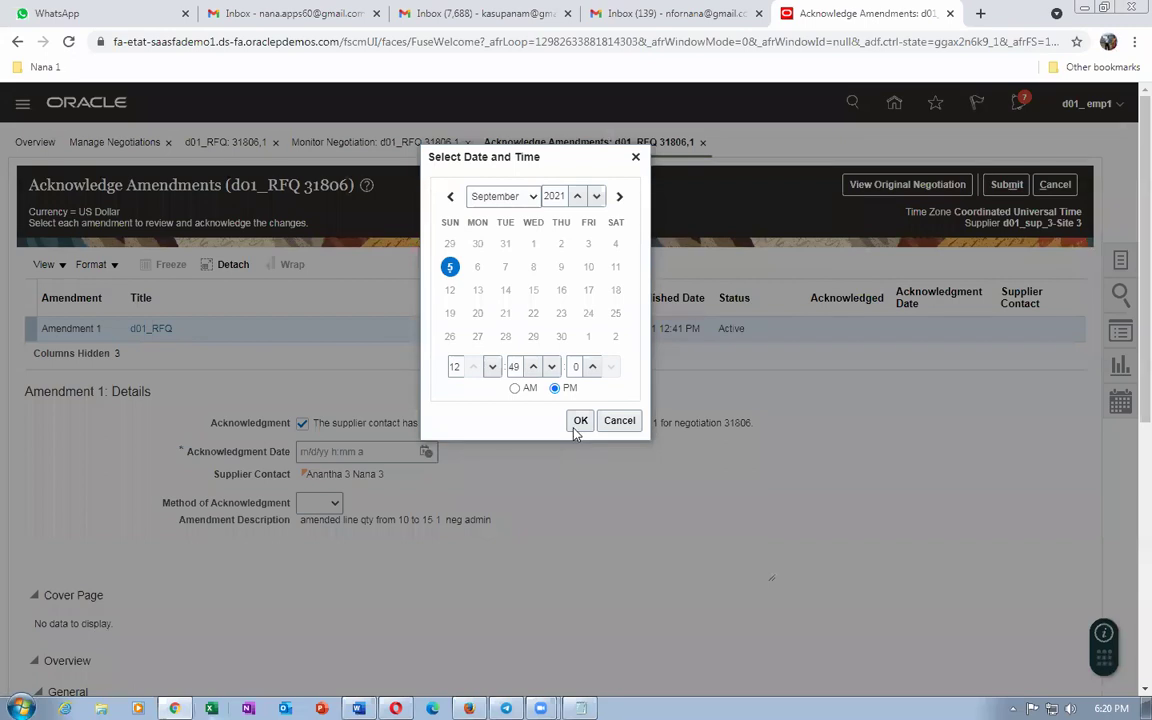
pyautogui.click(578, 423)
pyautogui.click(318, 503)
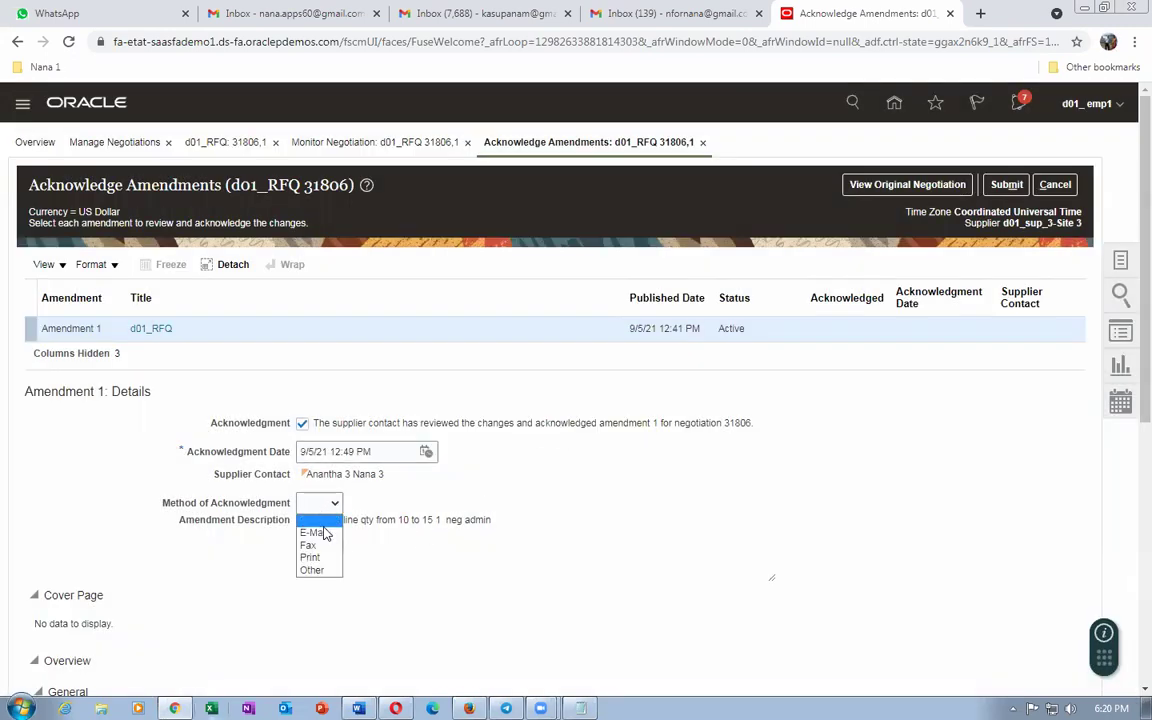
pyautogui.click(323, 533)
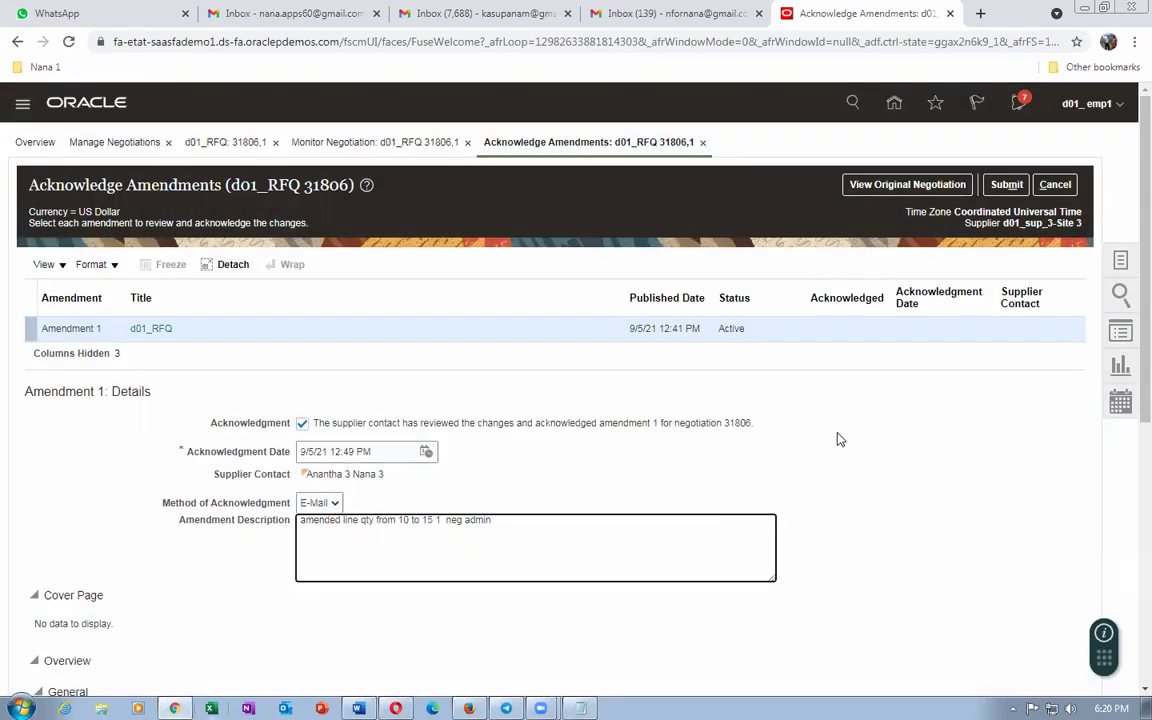
pyautogui.click(1006, 184)
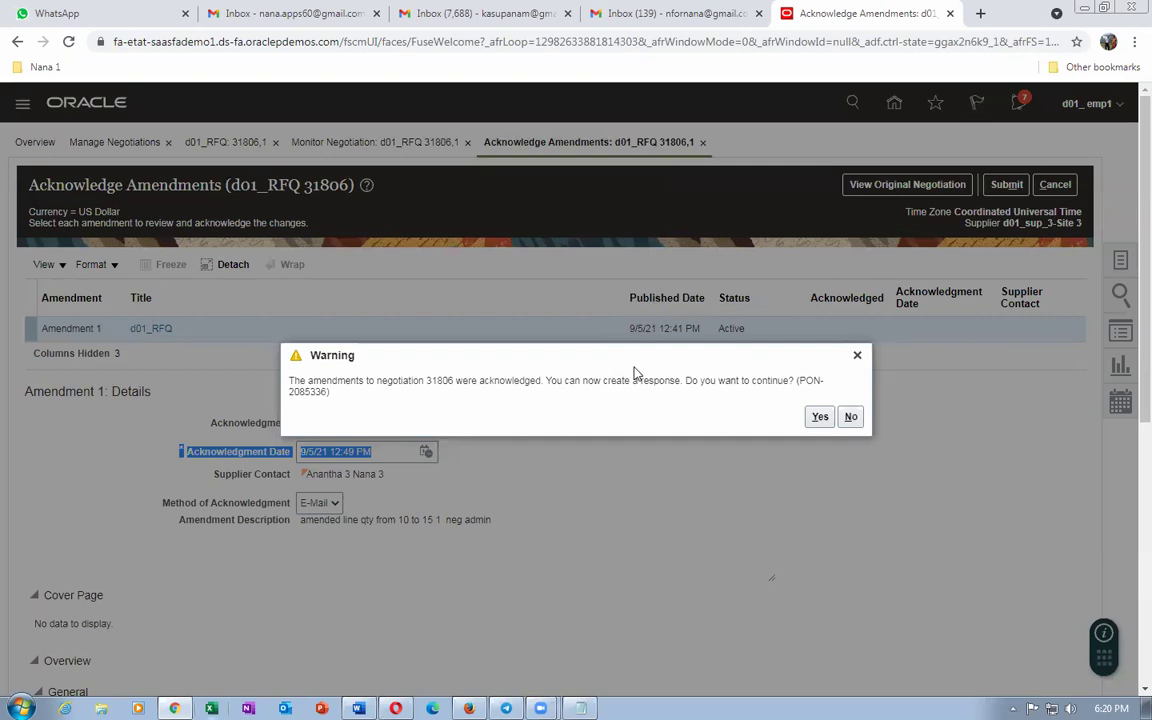
pyautogui.click(815, 419)
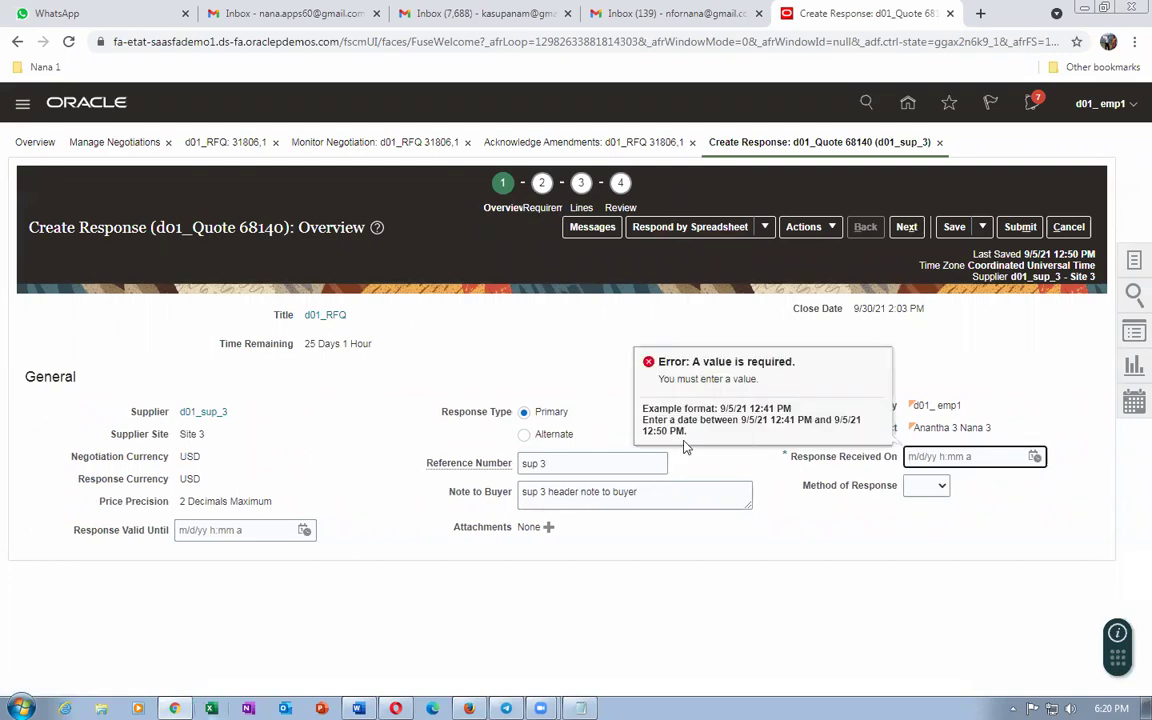
# Record response 68140 as received 9/5/21 12:50 PM by E-Mail
pyautogui.click(1035, 456)
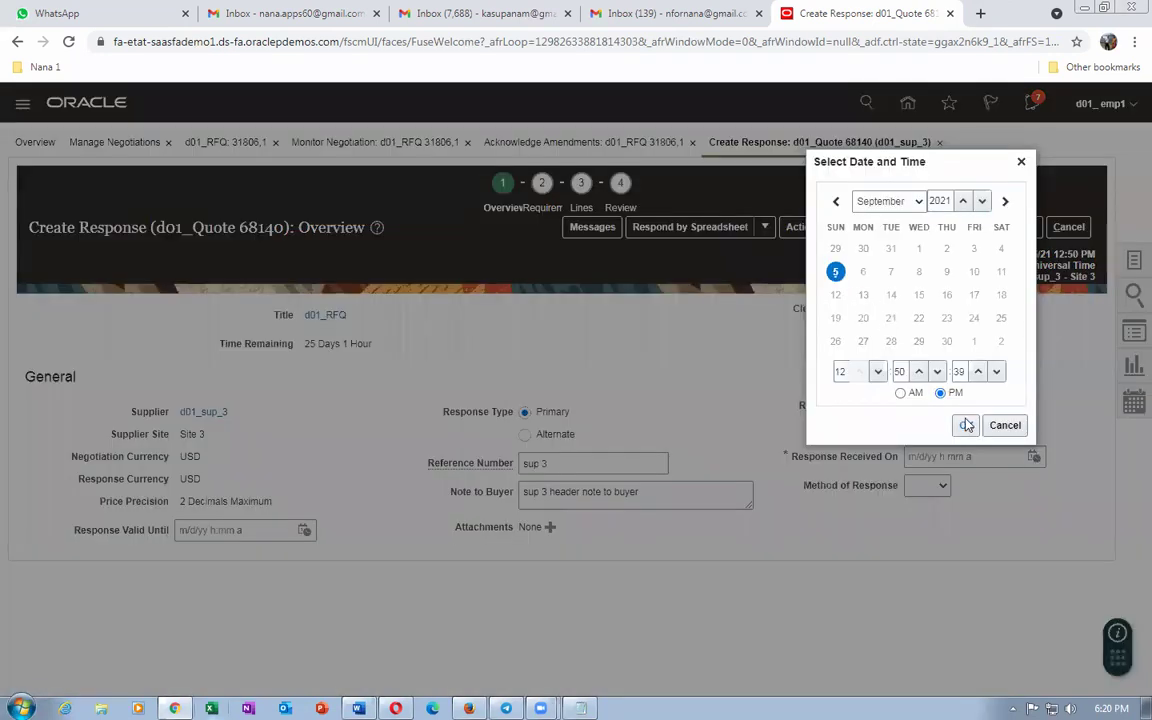
pyautogui.click(966, 425)
pyautogui.click(931, 487)
pyautogui.click(923, 515)
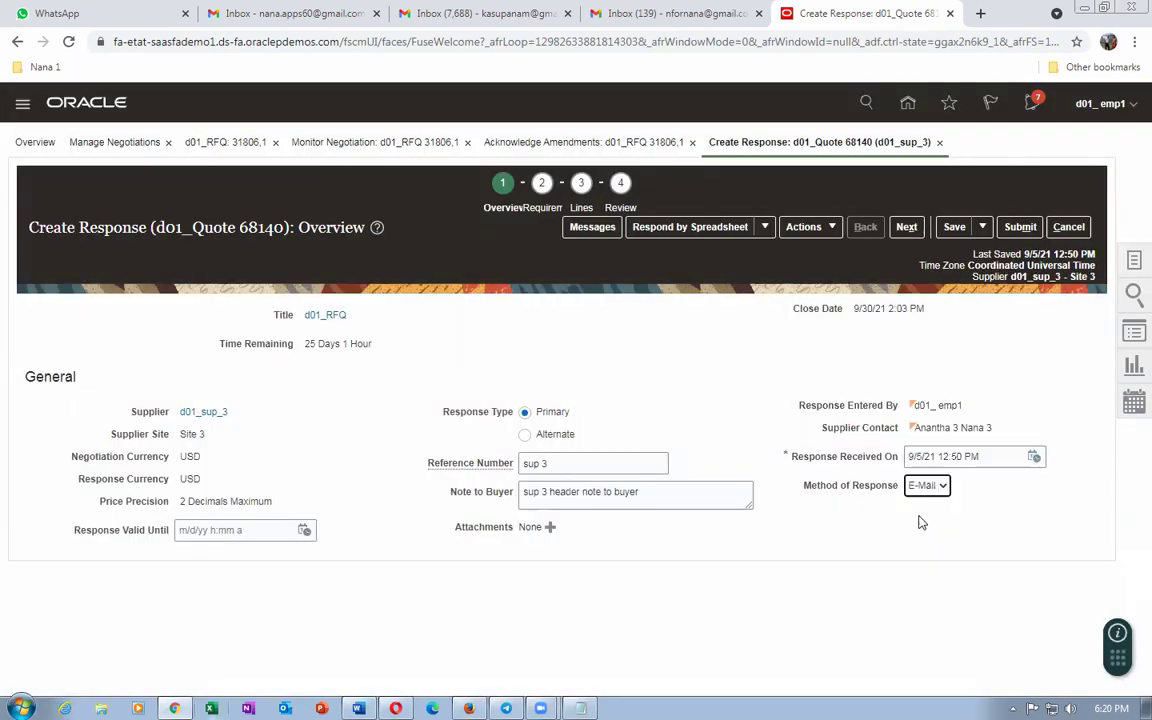
pyautogui.click(907, 228)
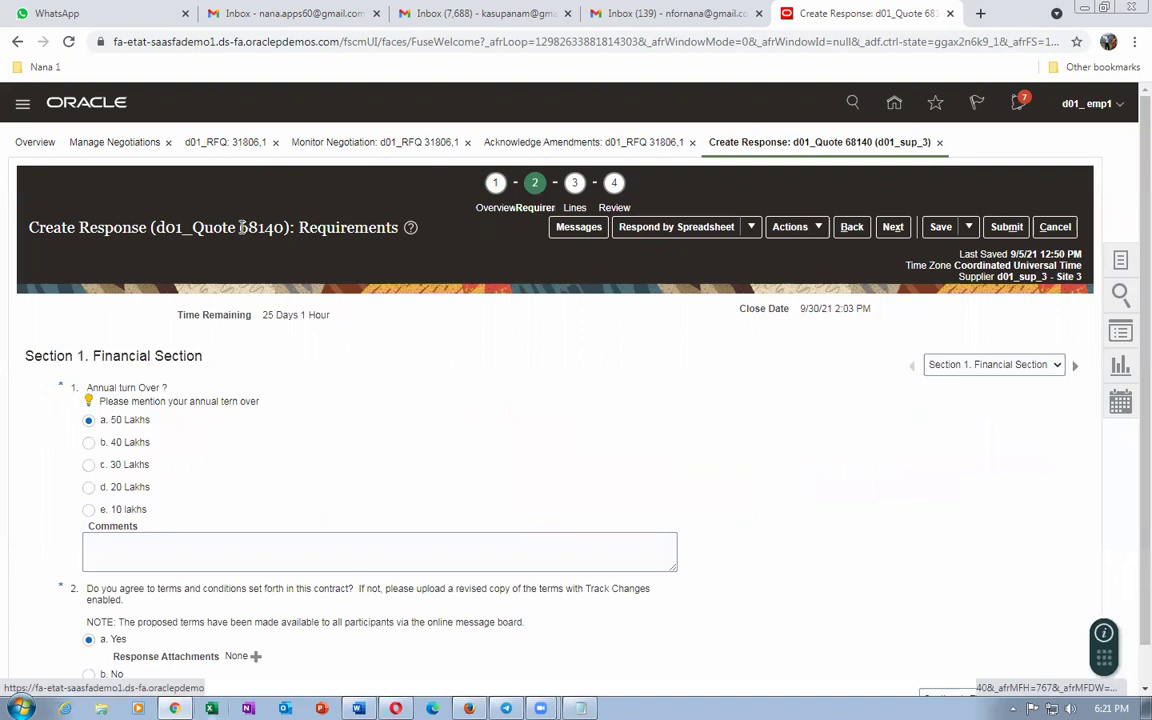
# Review the requirements, including Section 2. Technical capabilities, and move on to Lines
pyautogui.moveTo(241, 227); pyautogui.dragTo(285, 227)
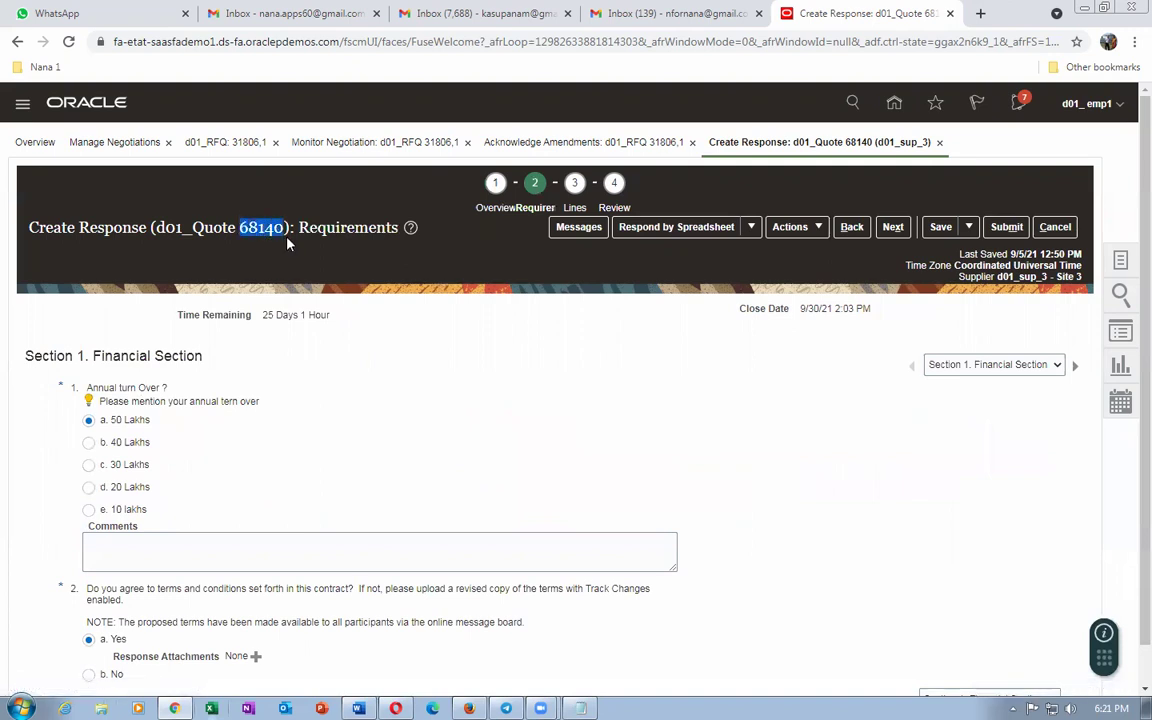
pyautogui.scroll(-1, 420, 470)
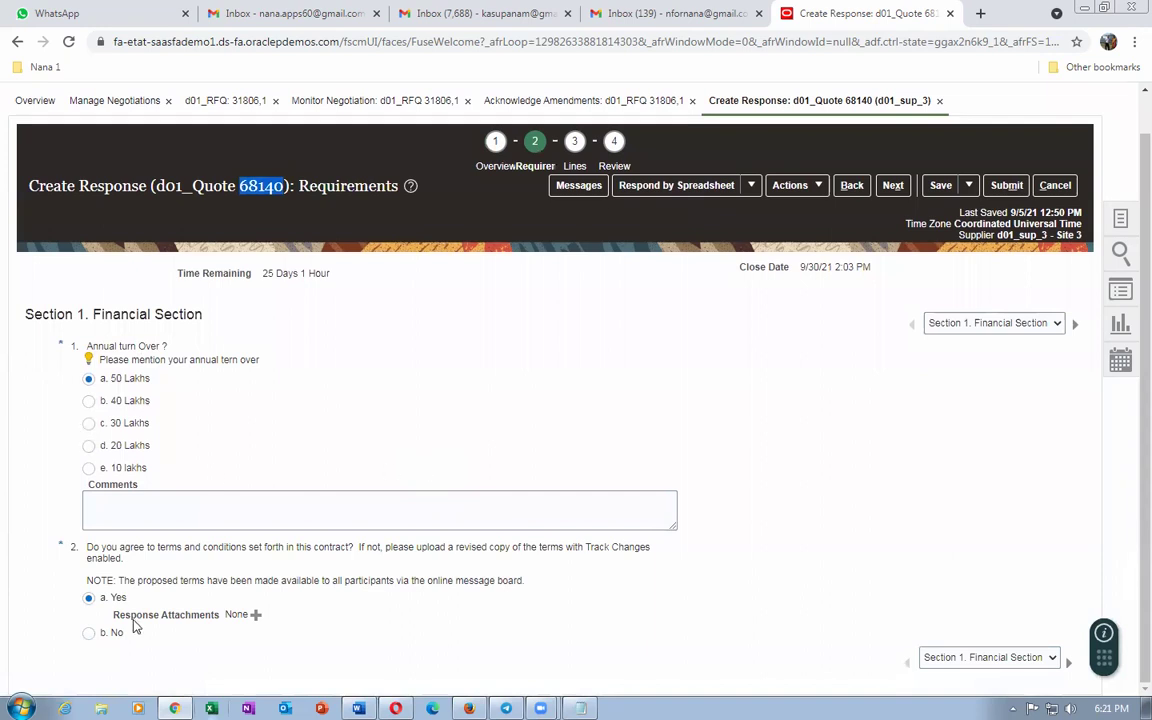
pyautogui.click(1003, 324)
pyautogui.click(996, 354)
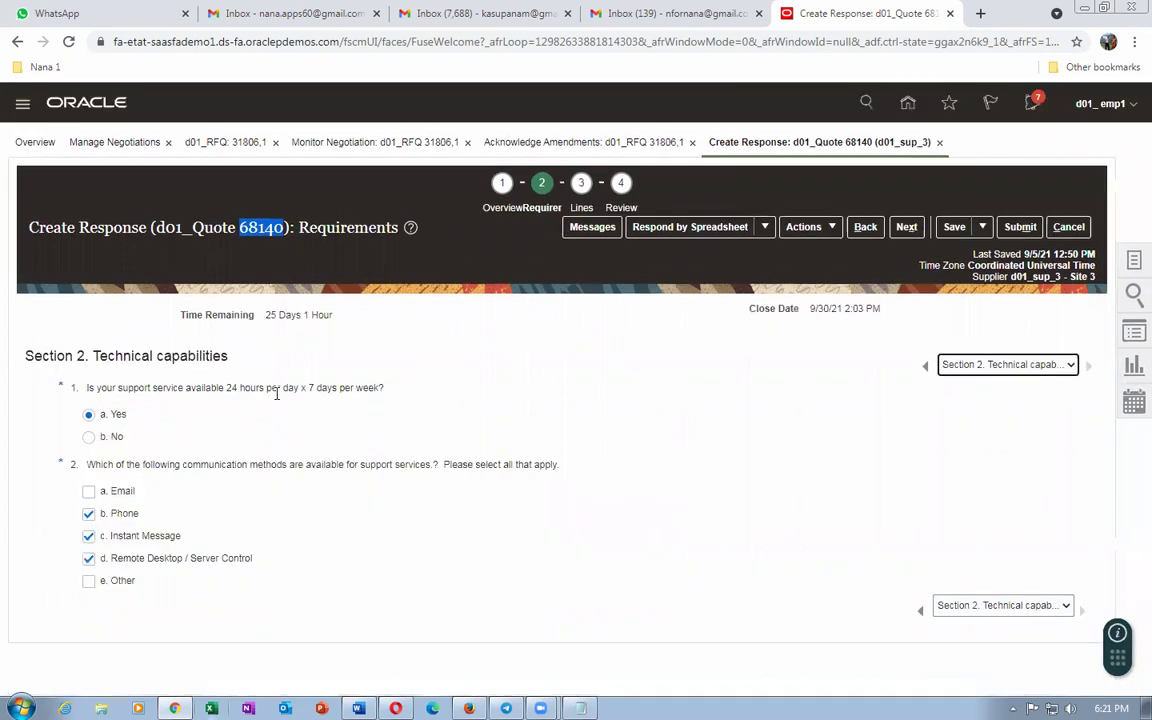
pyautogui.click(906, 227)
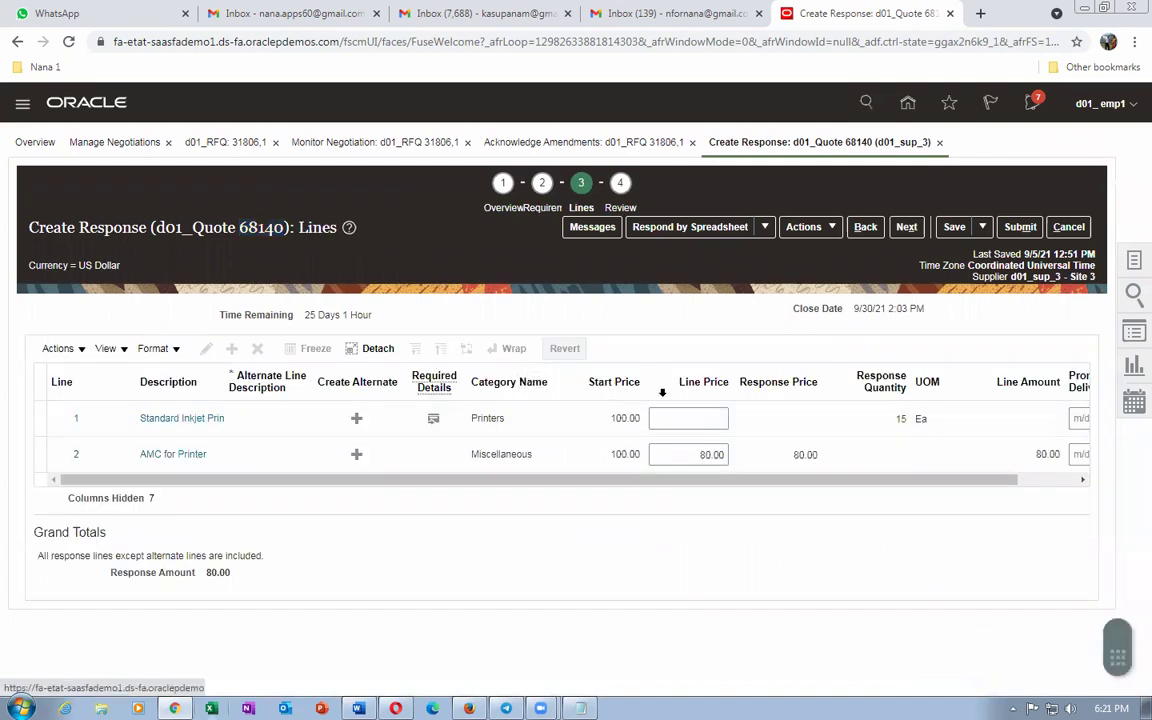
# Price line 1 at 75.00 with storage cost 15 and transportation cost 1
pyautogui.click(677, 416)
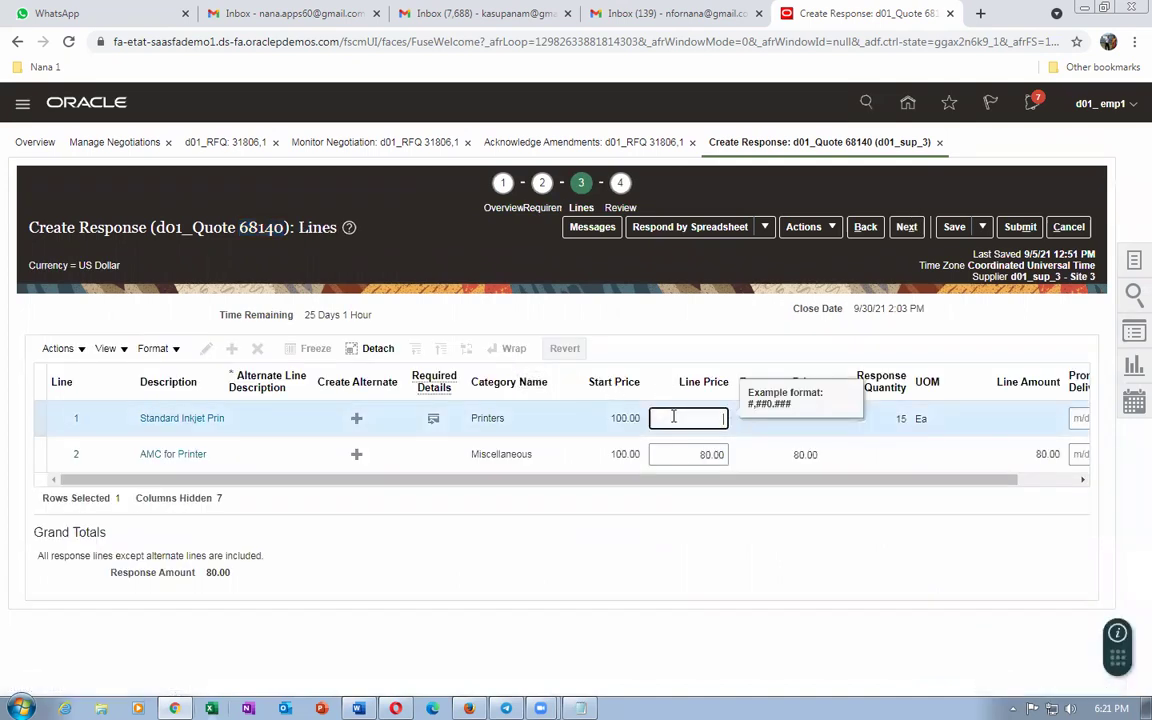
pyautogui.write('75')
pyautogui.click(566, 540)
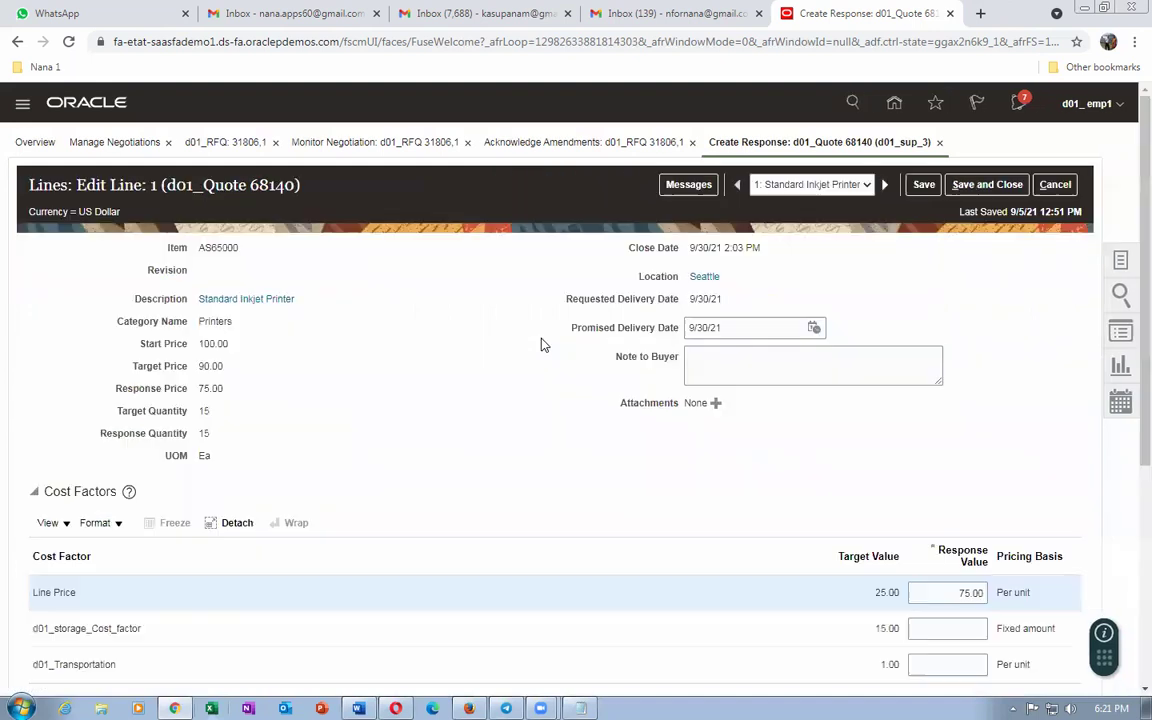
pyautogui.scroll(-3, 540, 340)
pyautogui.click(938, 389)
pyautogui.write('15')
pyautogui.click(931, 424)
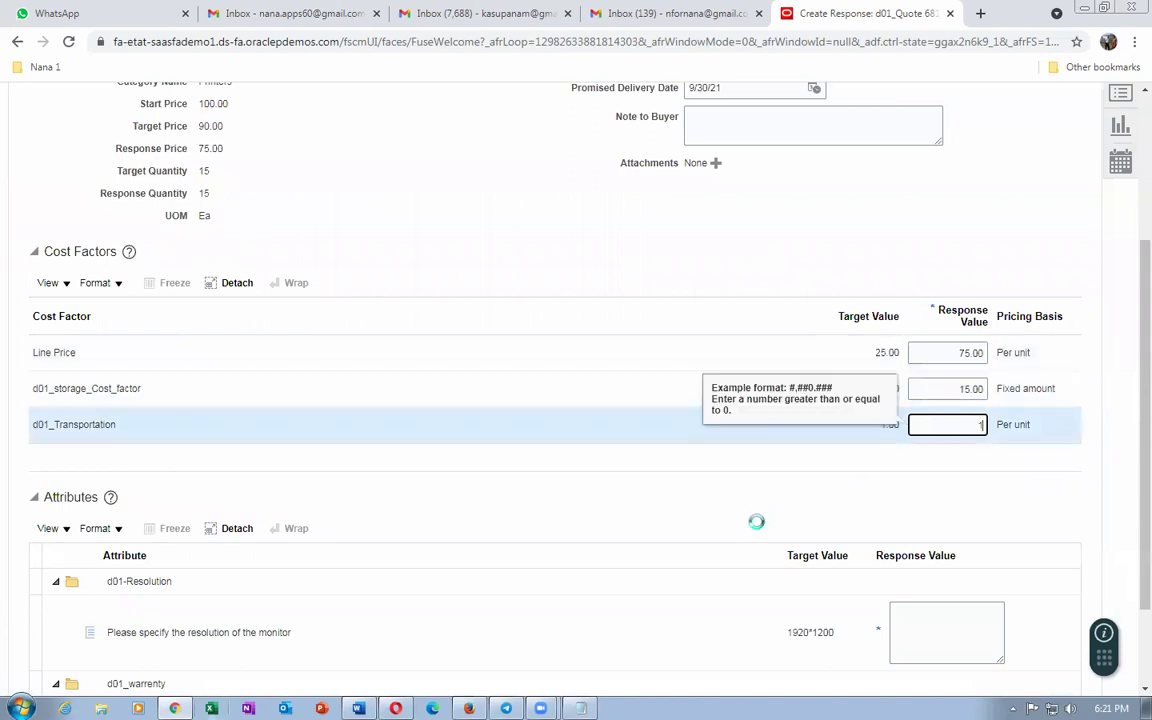
pyautogui.write('1')
pyautogui.press('Tab')
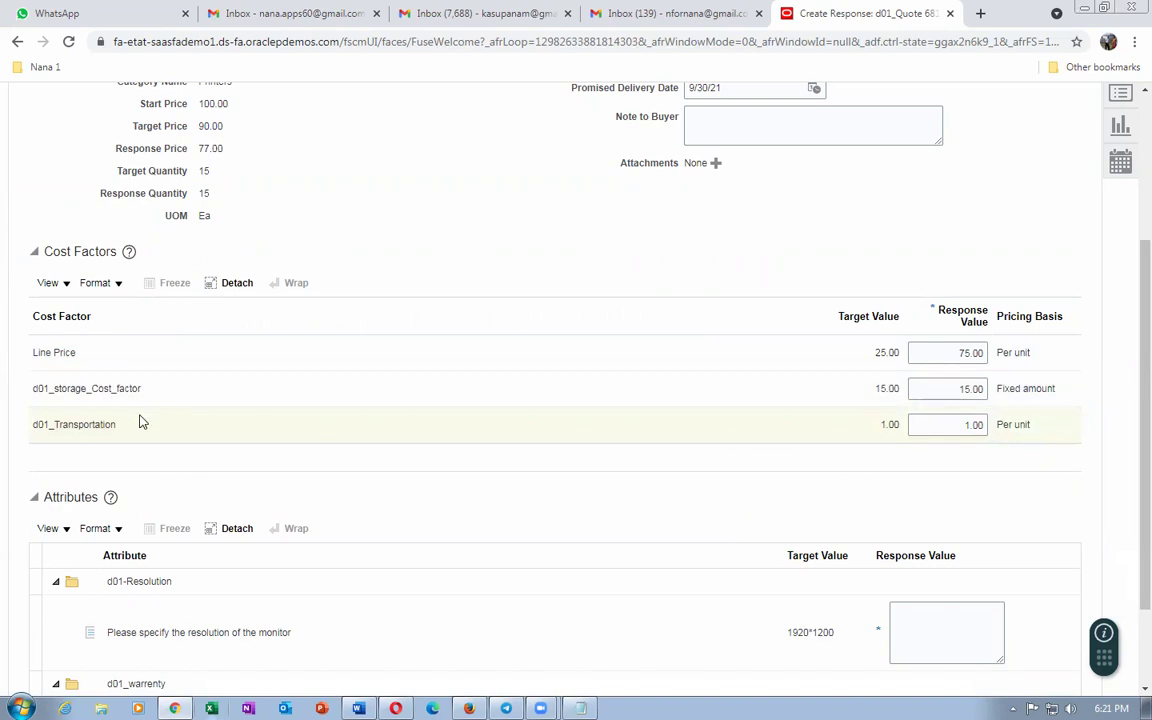
# Answer the monitor resolution attribute with 1 and save the line details
pyautogui.scroll(-2, 398, 443)
pyautogui.click(922, 517)
pyautogui.write('1')
pyautogui.click(923, 604)
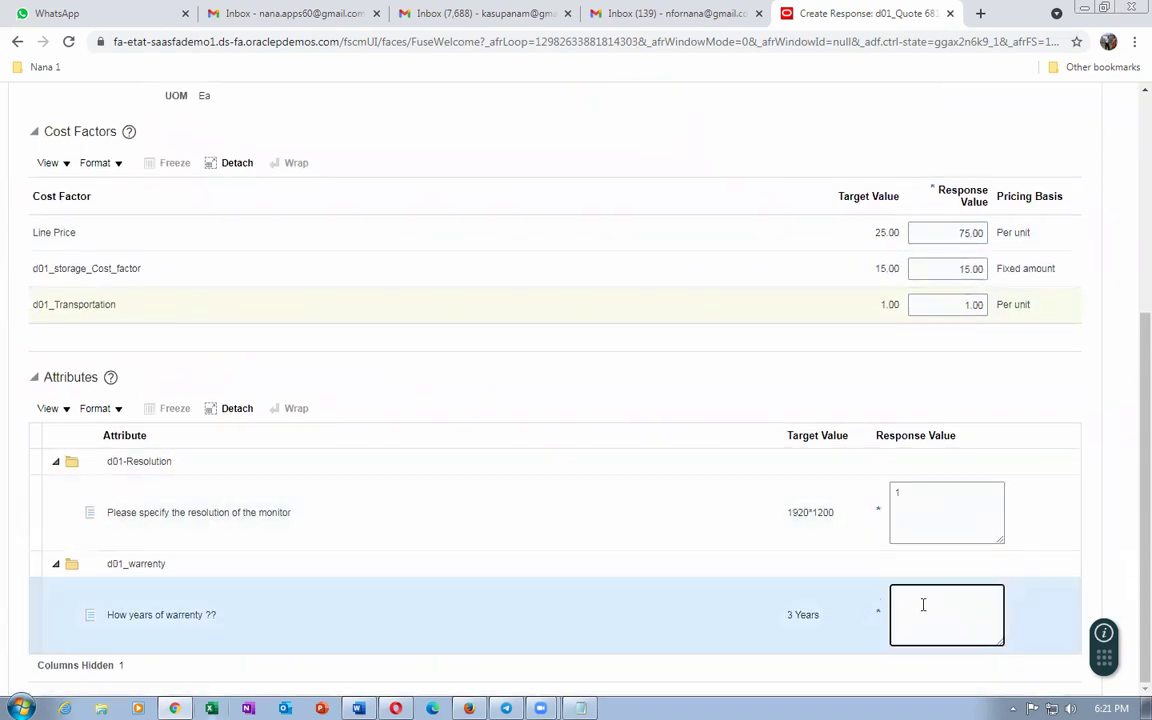
pyautogui.click(985, 185)
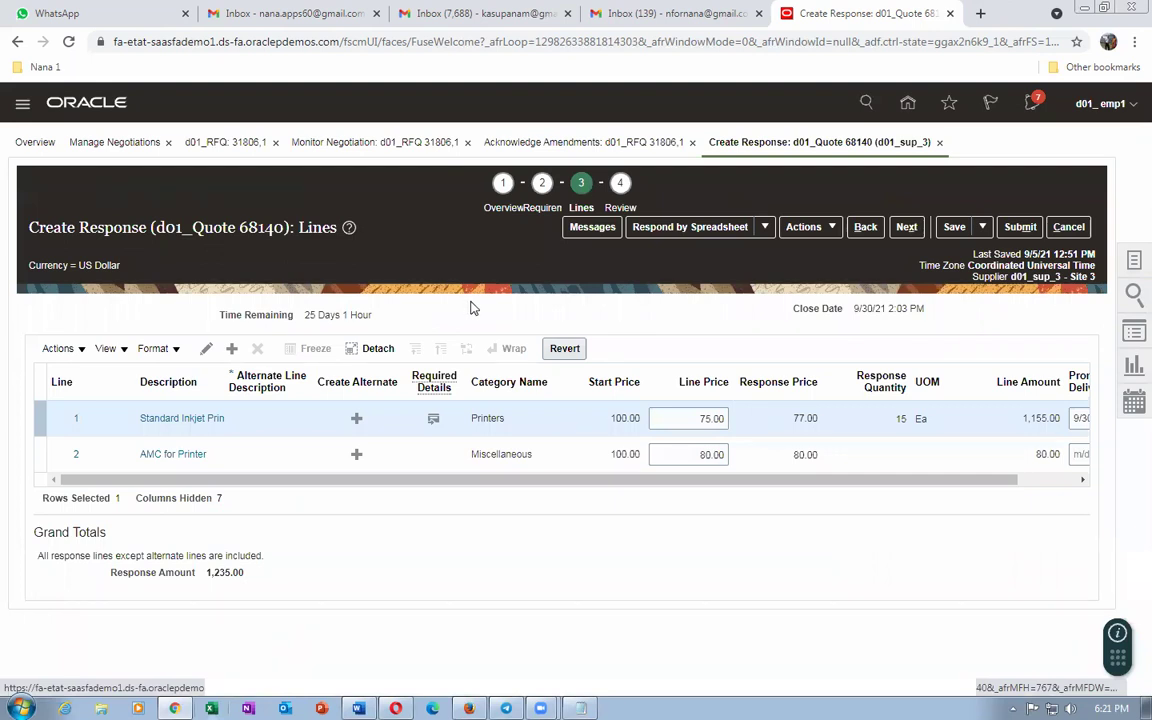
# Submit response 68140 from the Review step and dismiss the confirmation
pyautogui.click(906, 227)
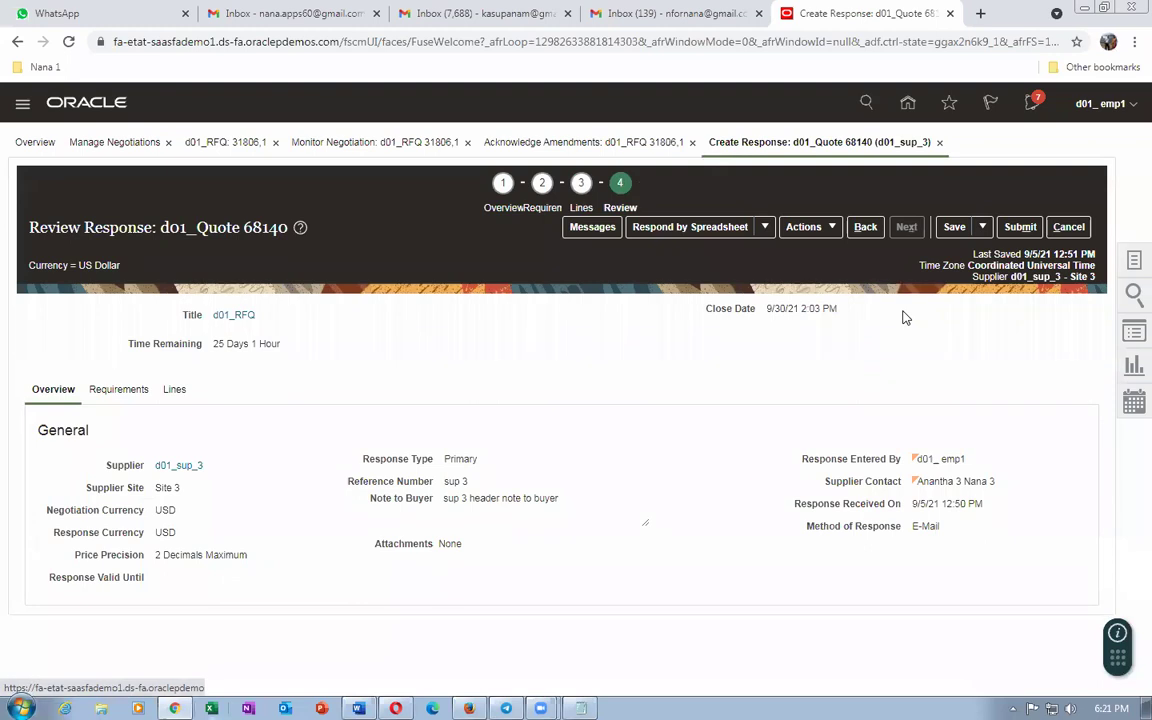
pyautogui.click(1025, 230)
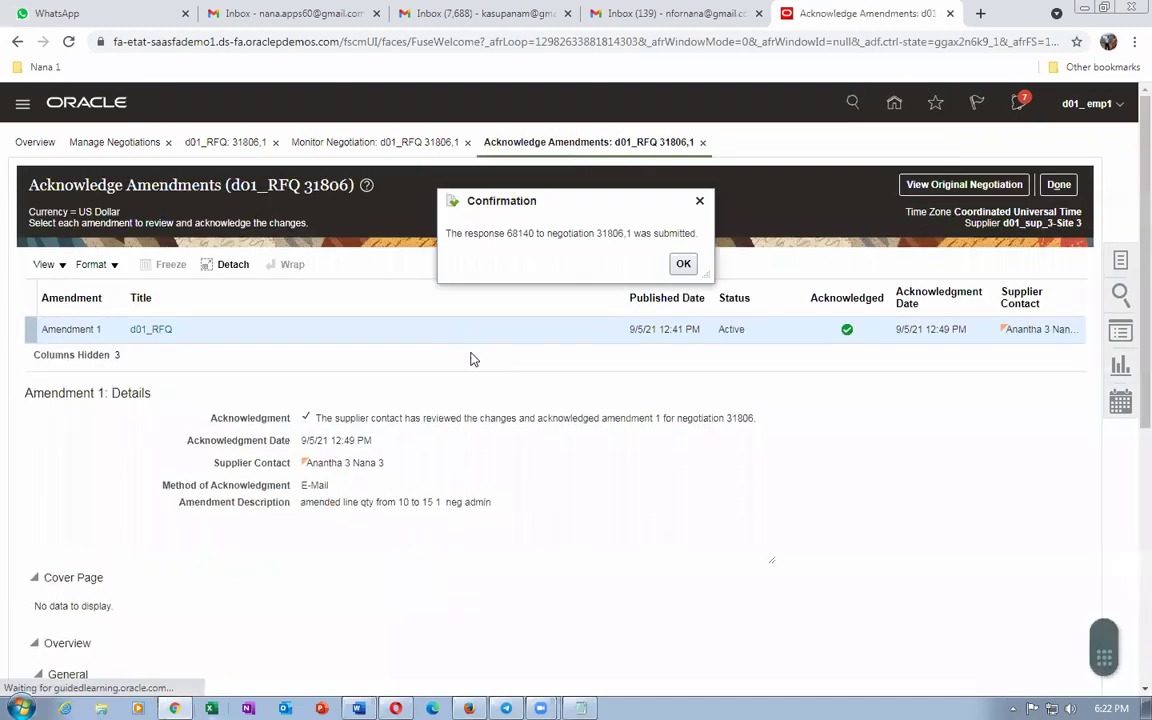
pyautogui.click(683, 266)
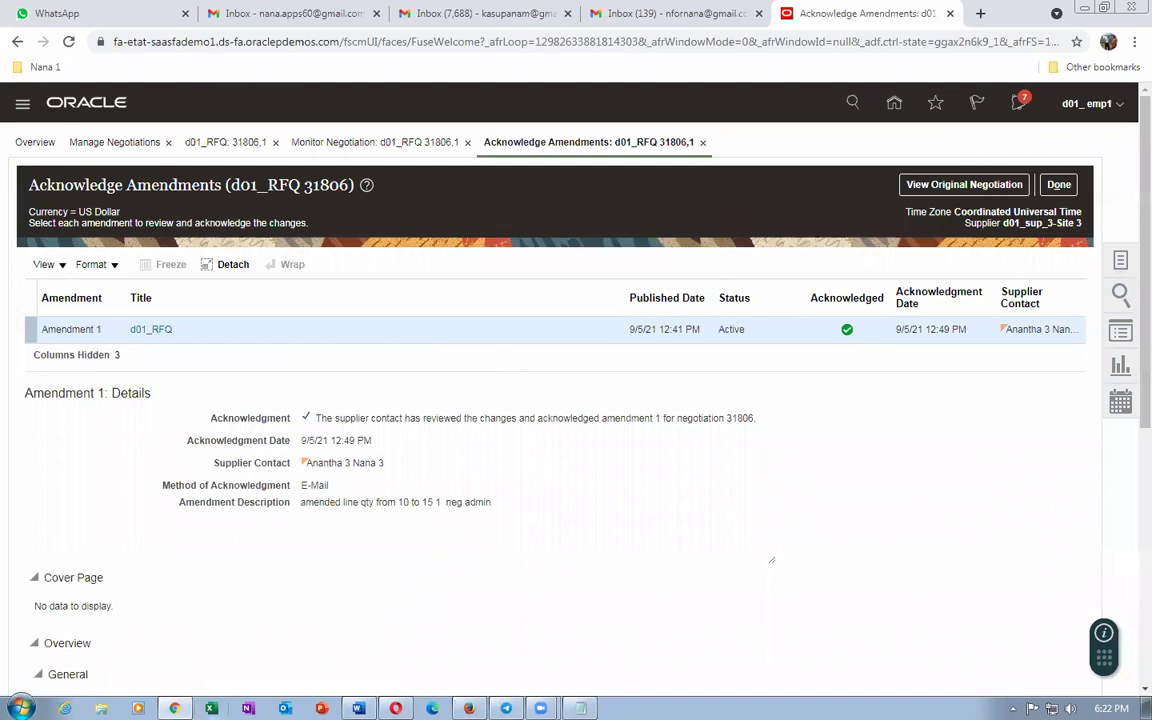
pyautogui.hotkey('alt', 'Tab')
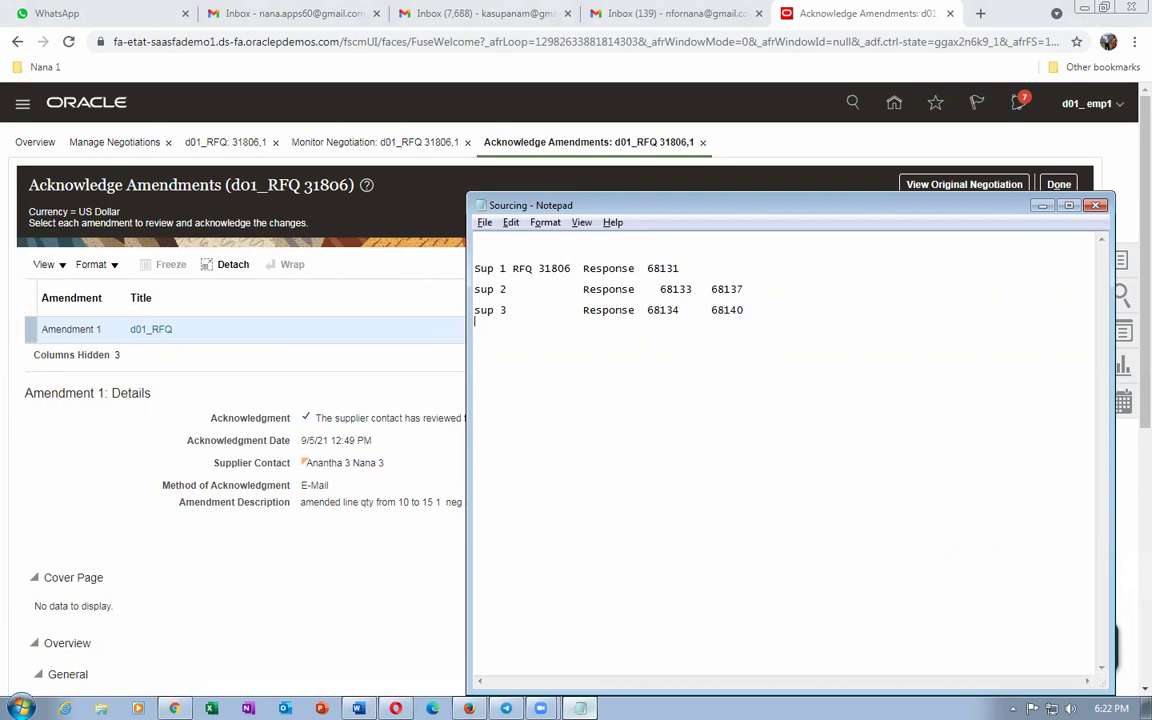
# Save the Sourcing notes file, then return to the Acknowledge Amendments page
pyautogui.click(484, 222)
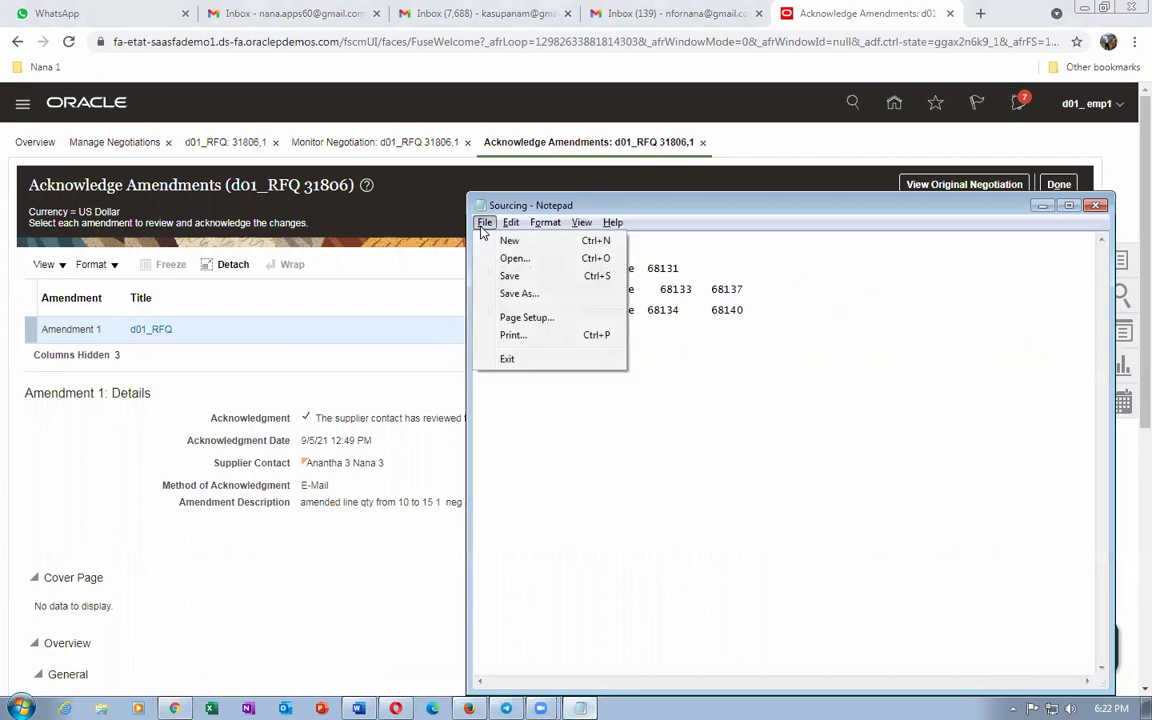
pyautogui.click(505, 275)
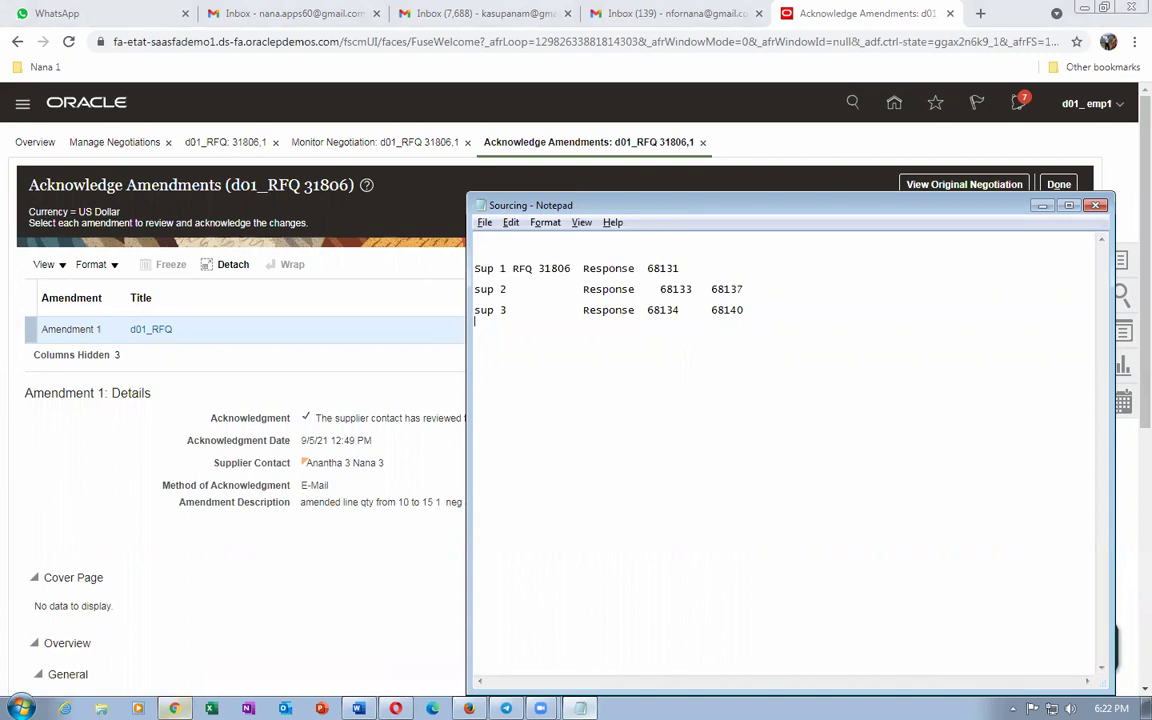
pyautogui.click(230, 500)
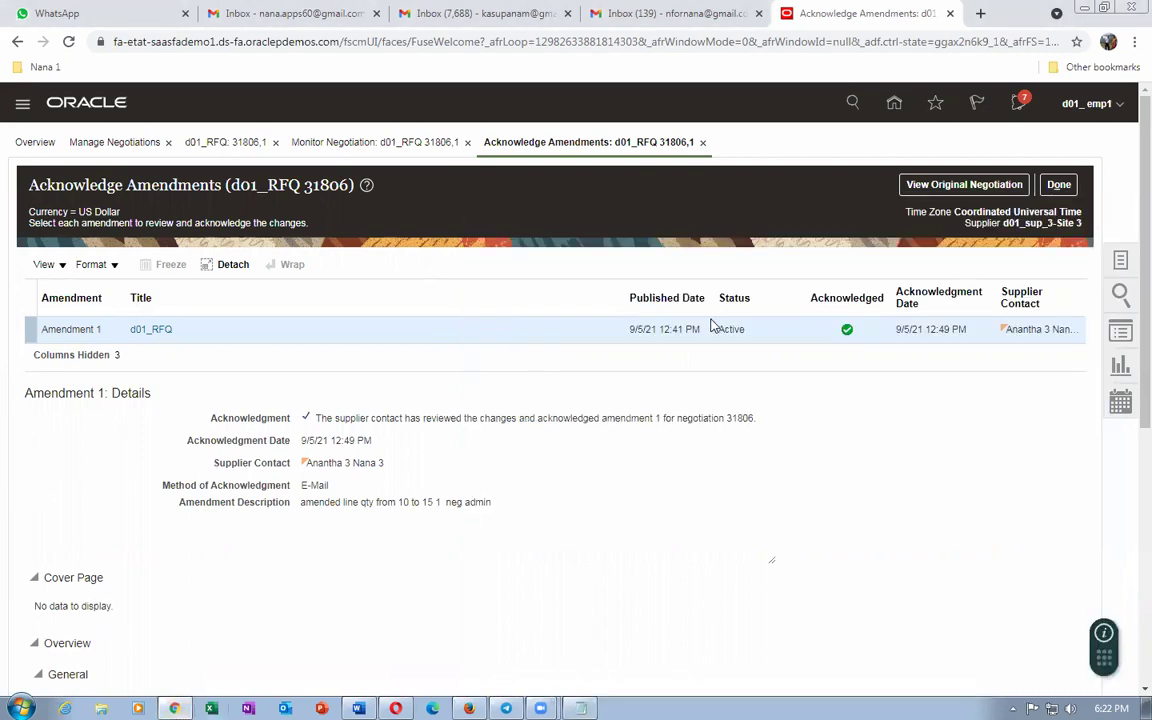
# Close the acknowledgment page and open RFQ 31806,1's negotiation monitor
pyautogui.click(1060, 185)
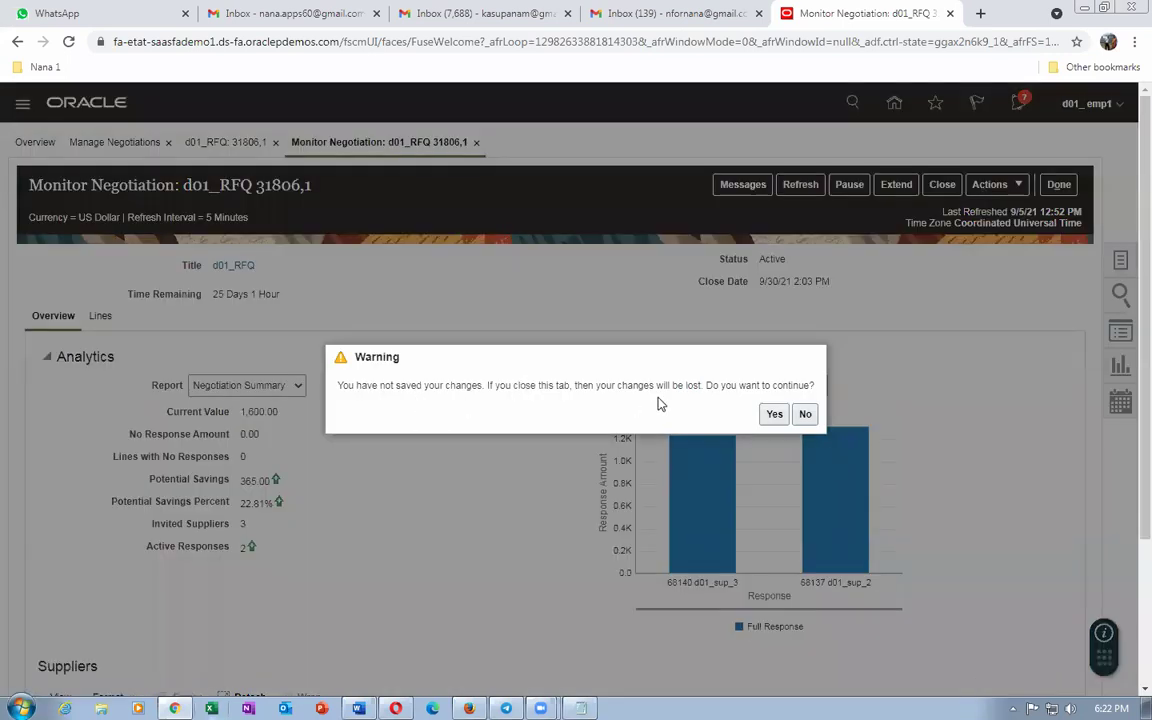
pyautogui.click(776, 416)
pyautogui.click(988, 186)
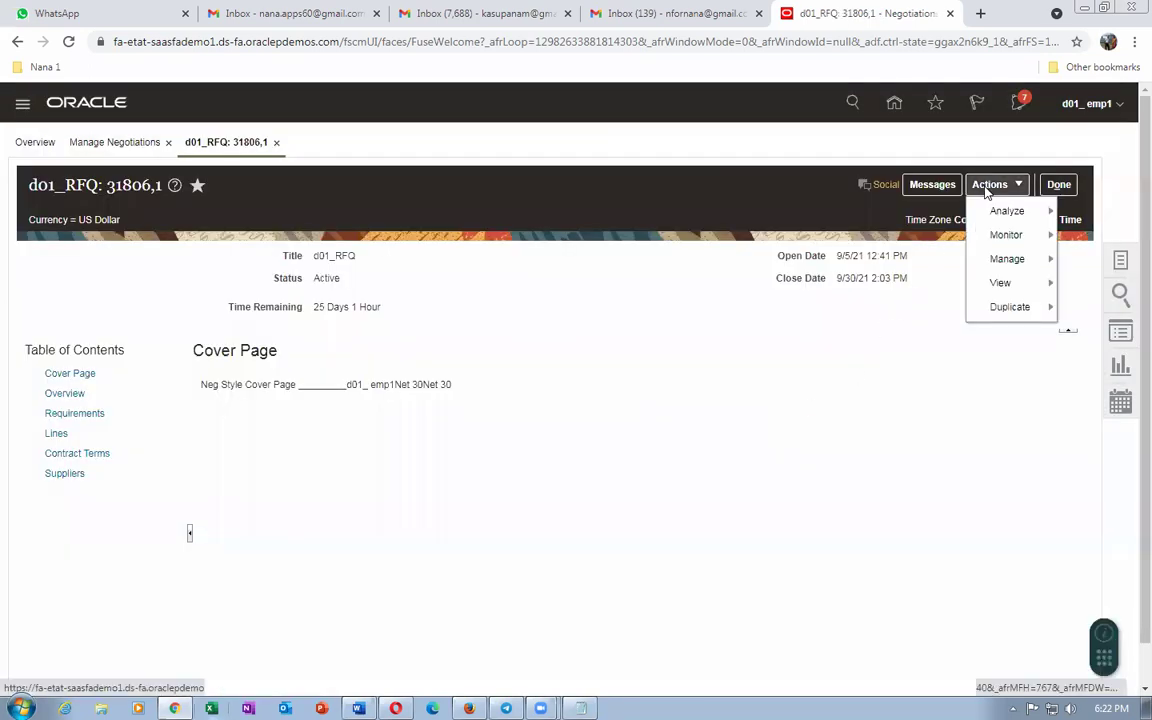
pyautogui.moveTo(999, 238)
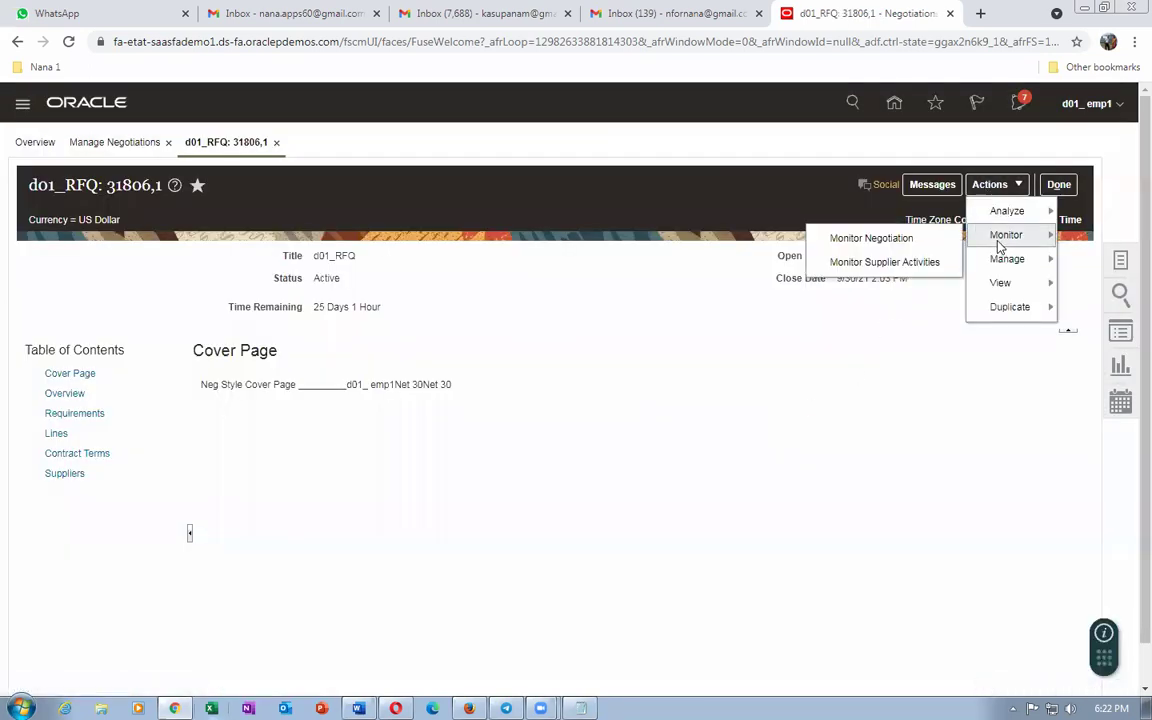
pyautogui.click(824, 243)
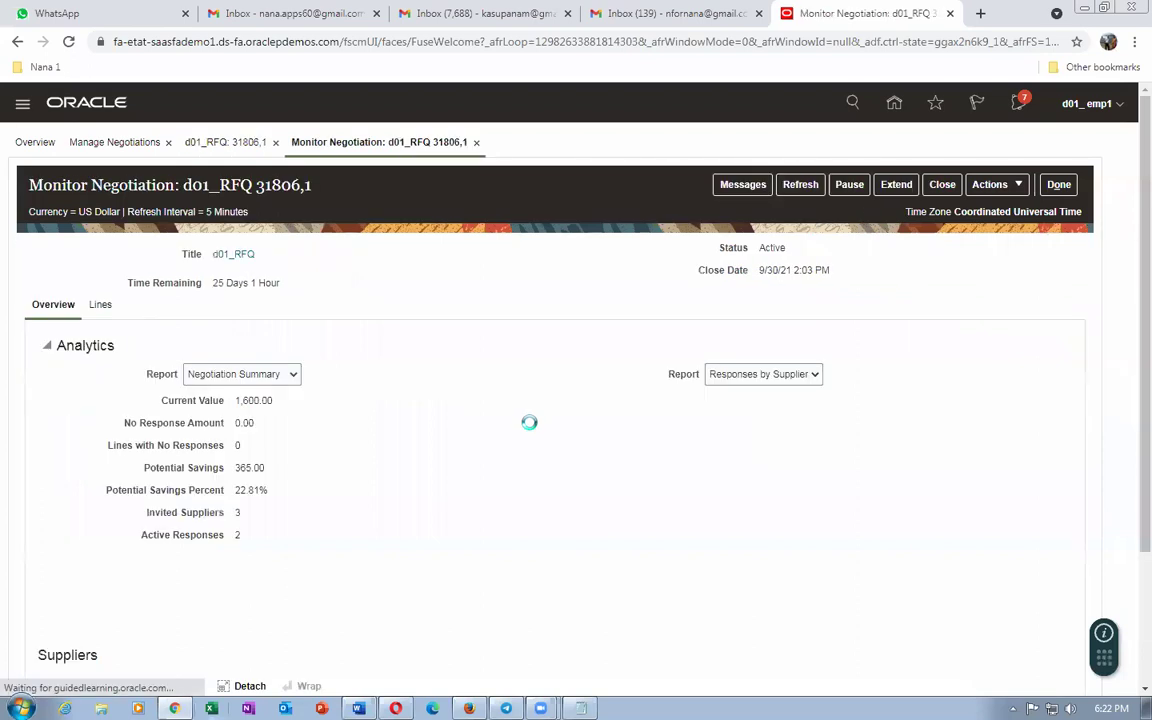
# Inspect response 68137's line prices, then go to the supplier's browser window
pyautogui.scroll(-2, 529, 425)
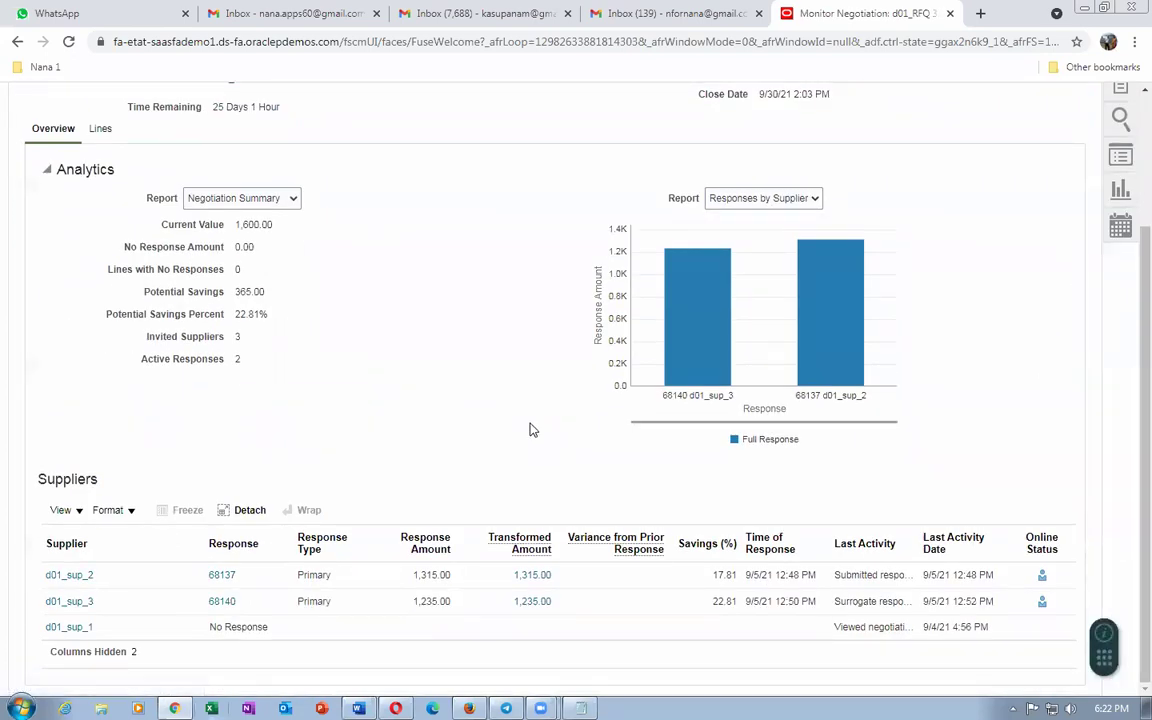
pyautogui.click(221, 578)
pyautogui.click(174, 340)
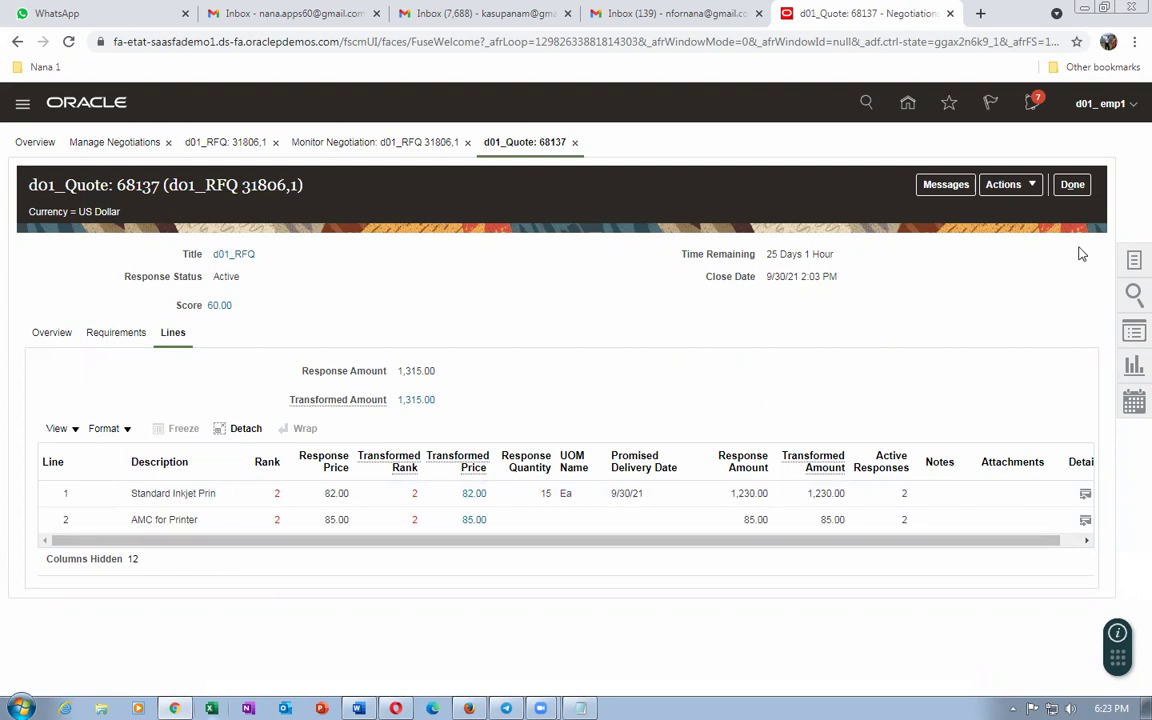
pyautogui.click(1072, 185)
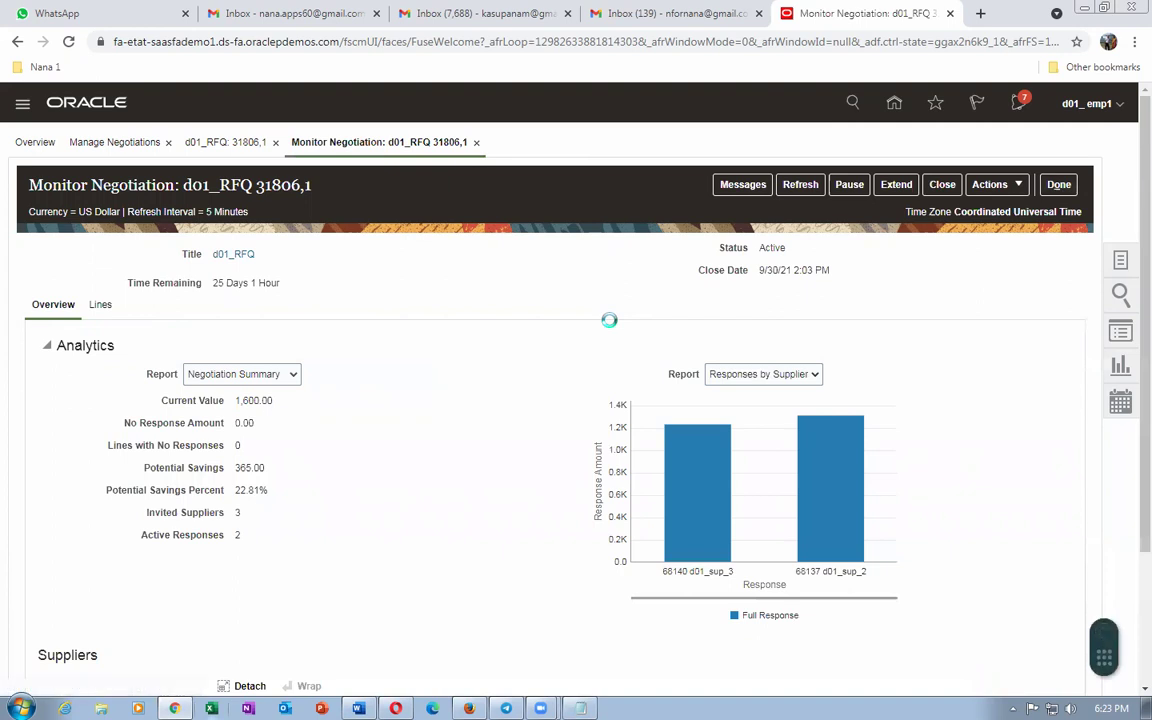
pyautogui.scroll(-4, 463, 465)
pyautogui.scroll(4, 463, 464)
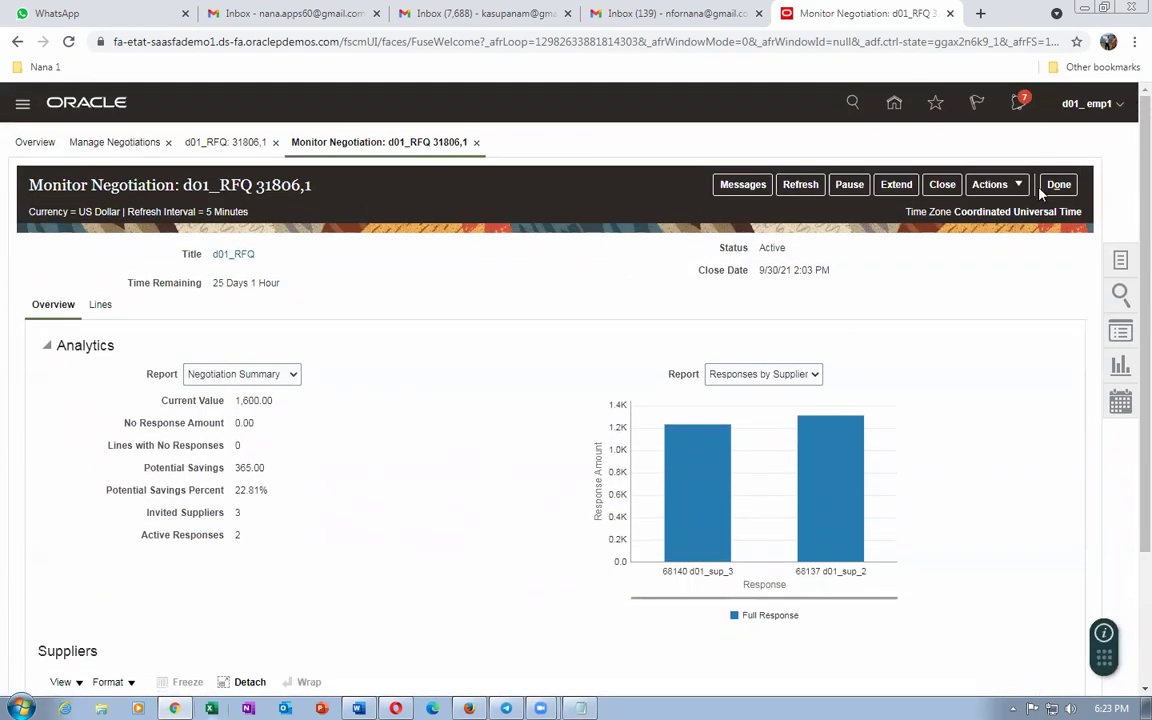
pyautogui.hotkey('alt', 'Tab')
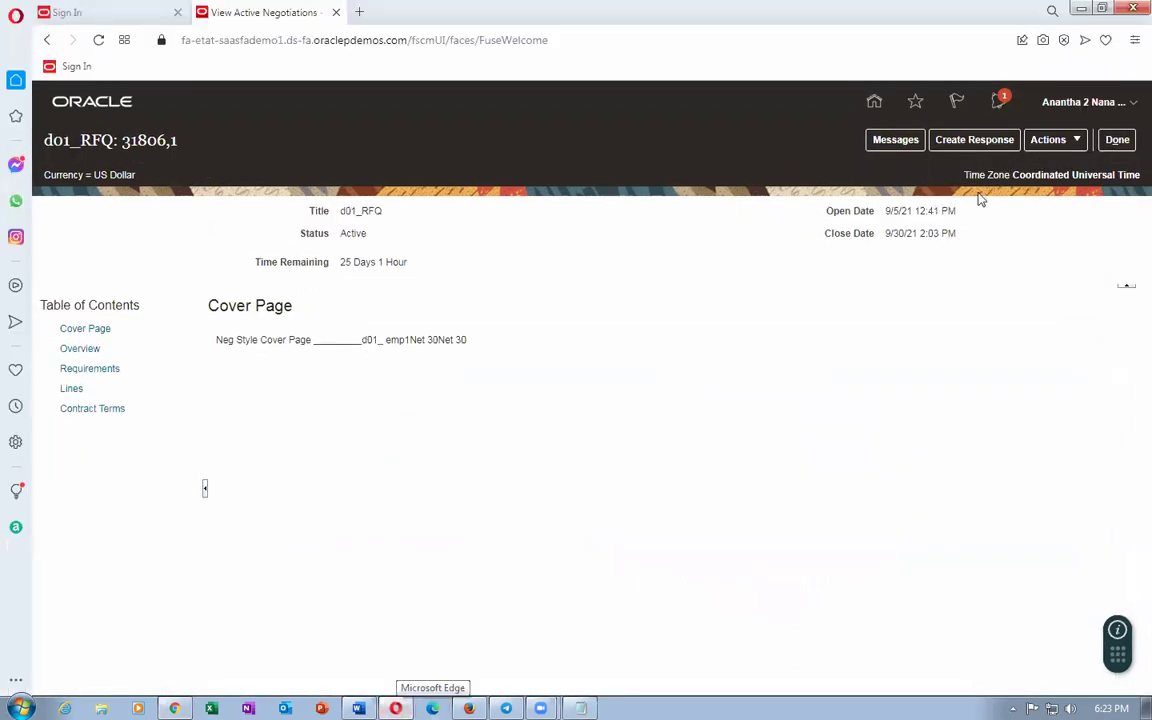
# Close the RFQ, return to the portal overview and sign out of the current supplier account
pyautogui.click(1115, 141)
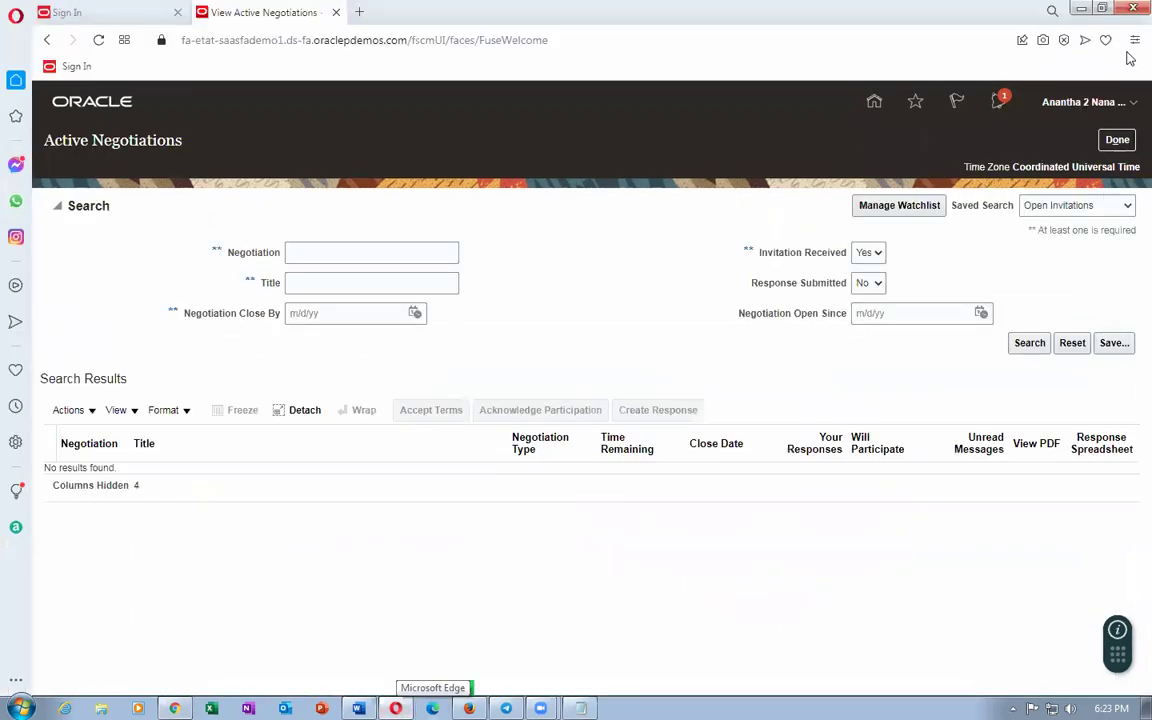
pyautogui.click(1116, 141)
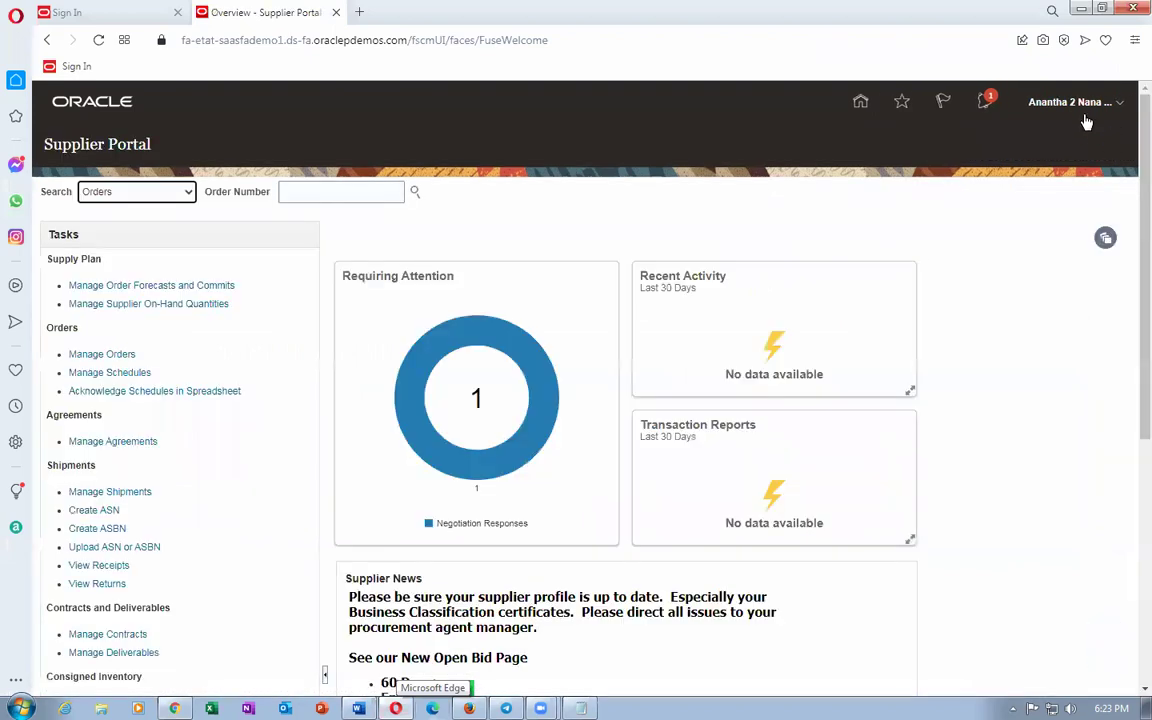
pyautogui.click(1085, 118)
pyautogui.click(1093, 135)
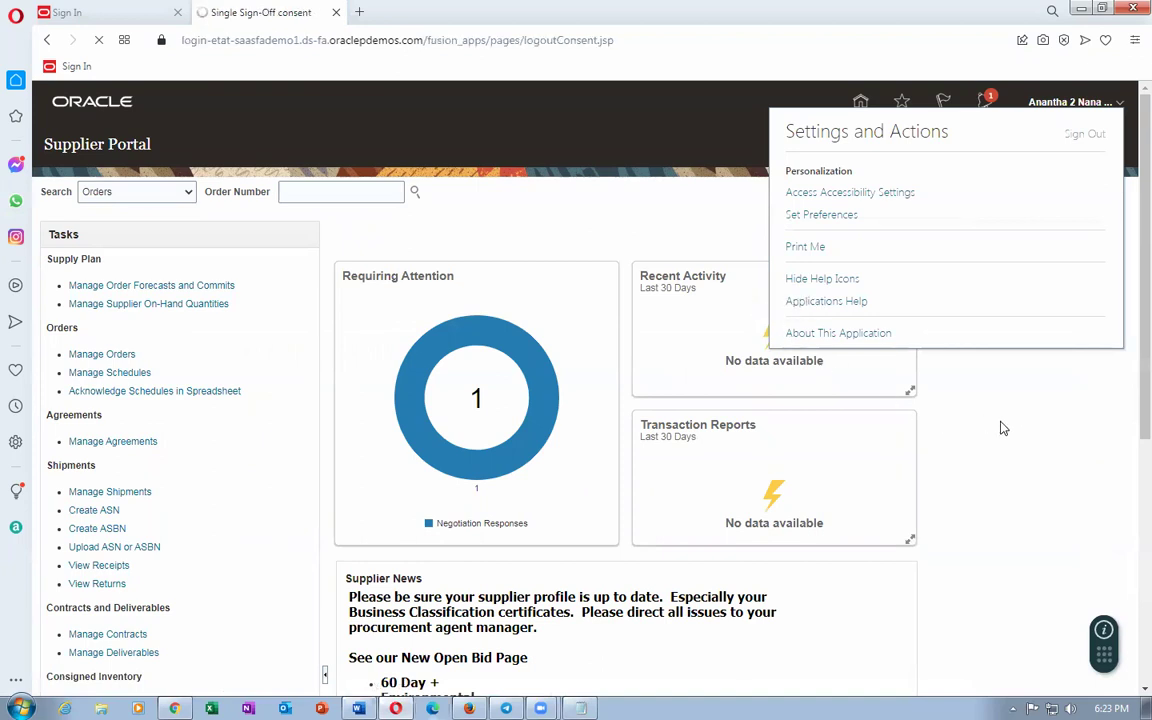
pyautogui.click(621, 415)
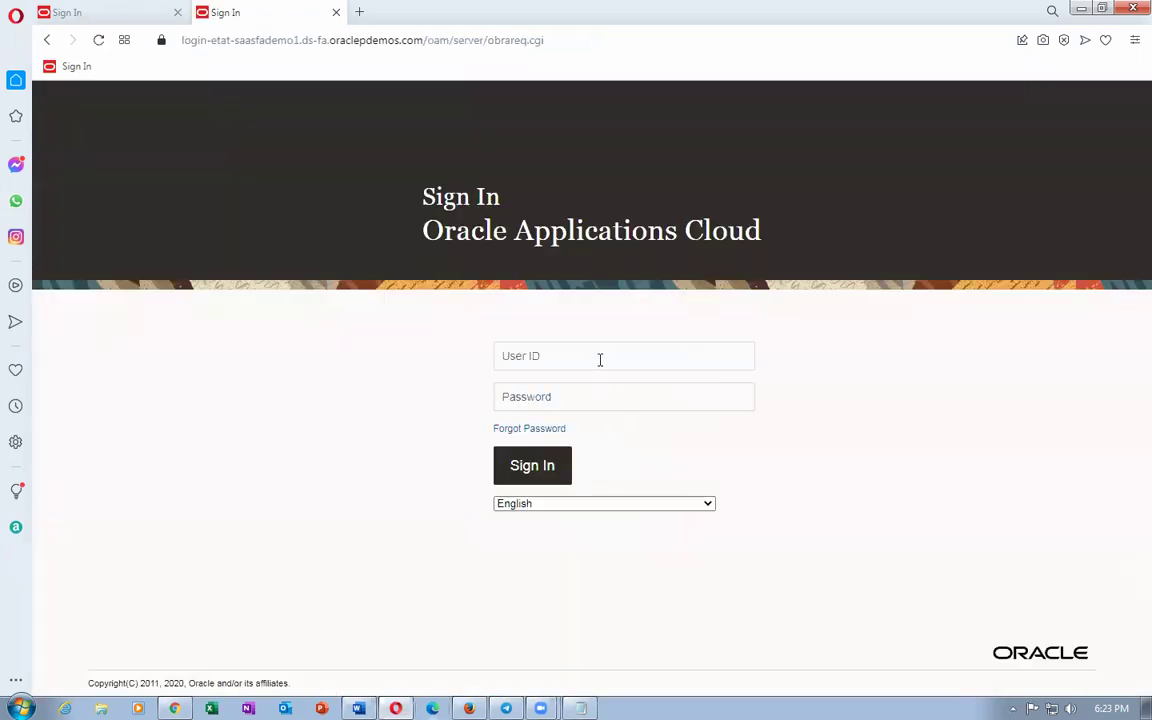
# Sign in with the Supplier 1 user ID and password
pyautogui.click(600, 359)
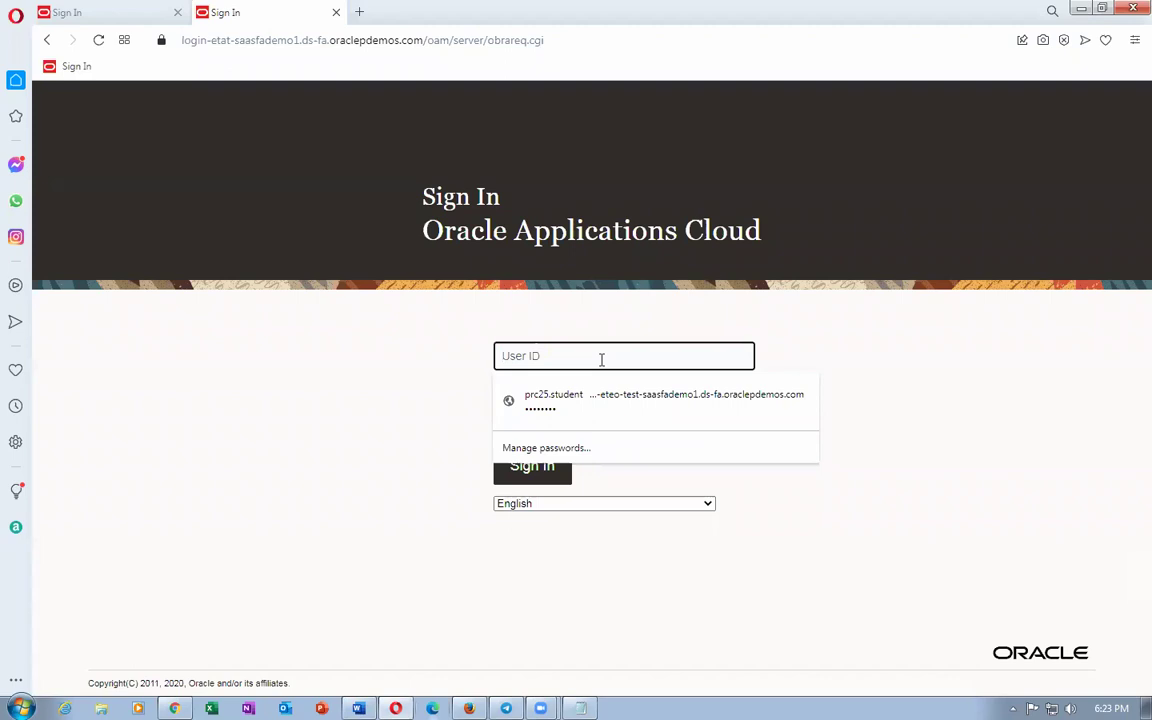
pyautogui.write('a1.n1')
pyautogui.press('Tab')
pyautogui.write('W')
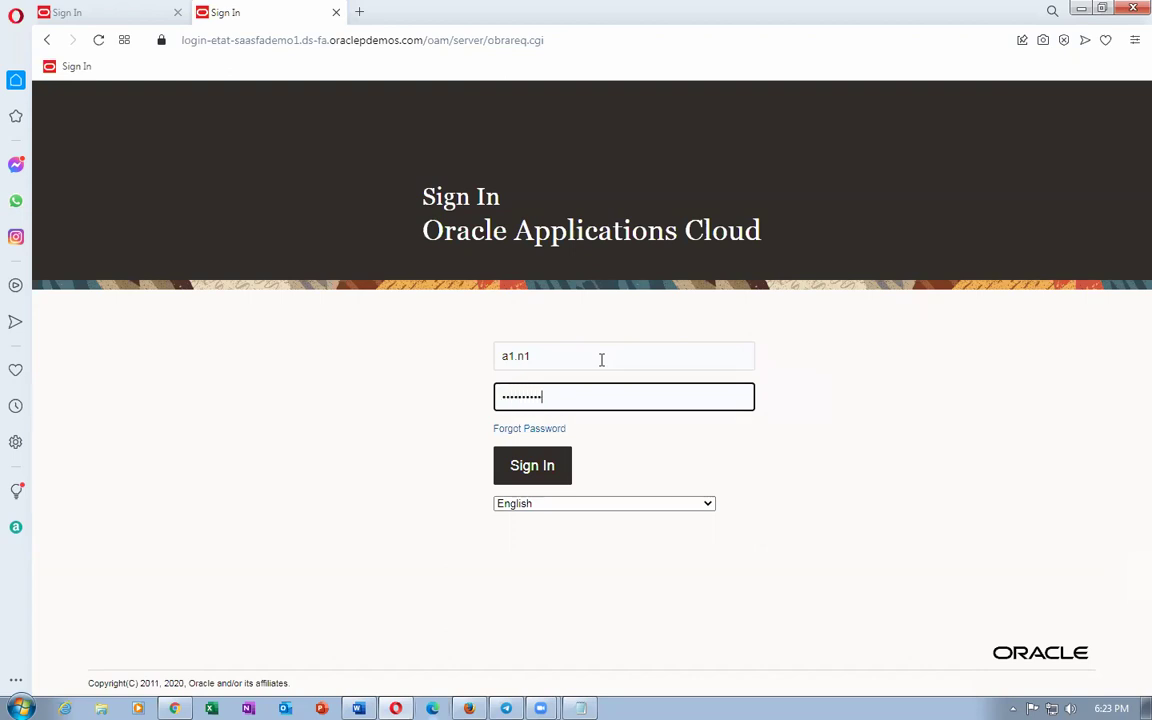
pyautogui.click(527, 464)
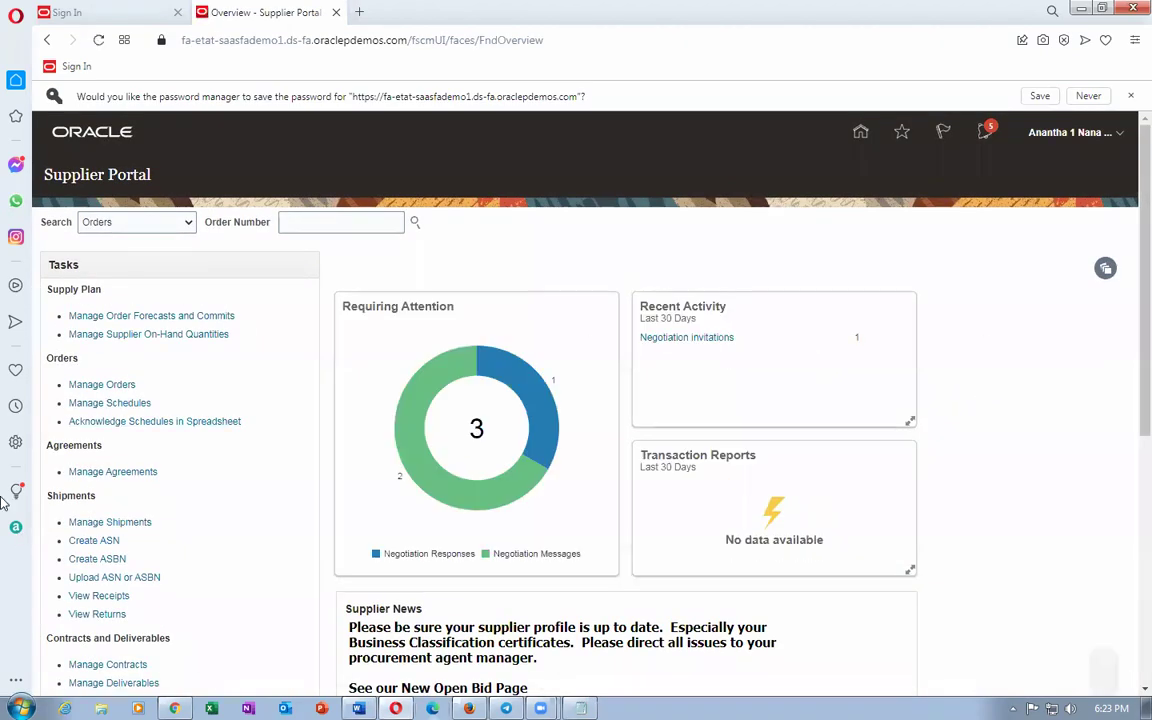
# Review existing response 68131, then open negotiation 31806,1 from Active Negotiations and its Actions menu
pyautogui.click(531, 398)
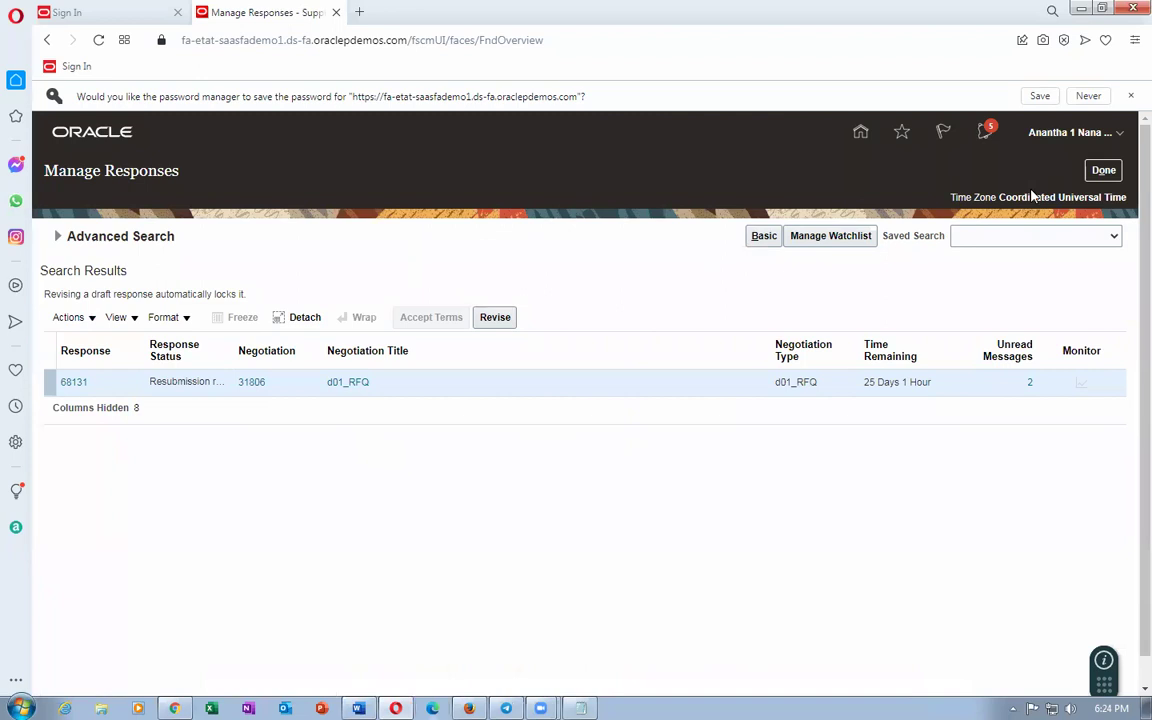
pyautogui.click(1092, 174)
pyautogui.scroll(-5, 107, 590)
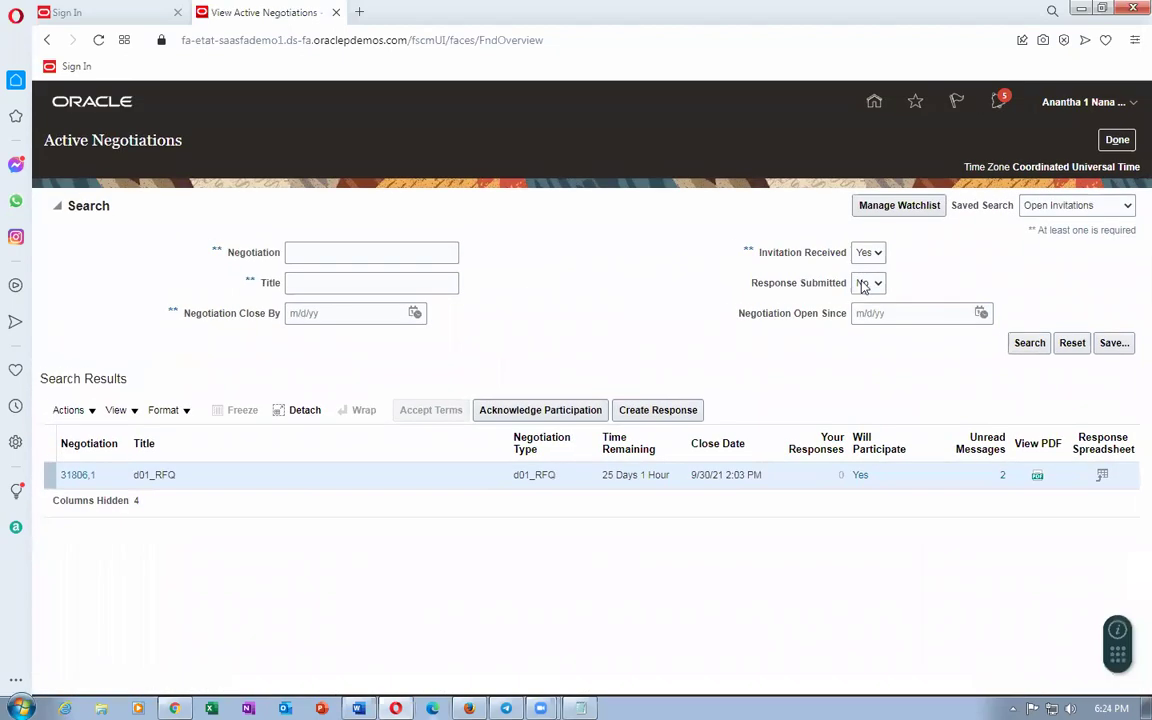
pyautogui.click(78, 475)
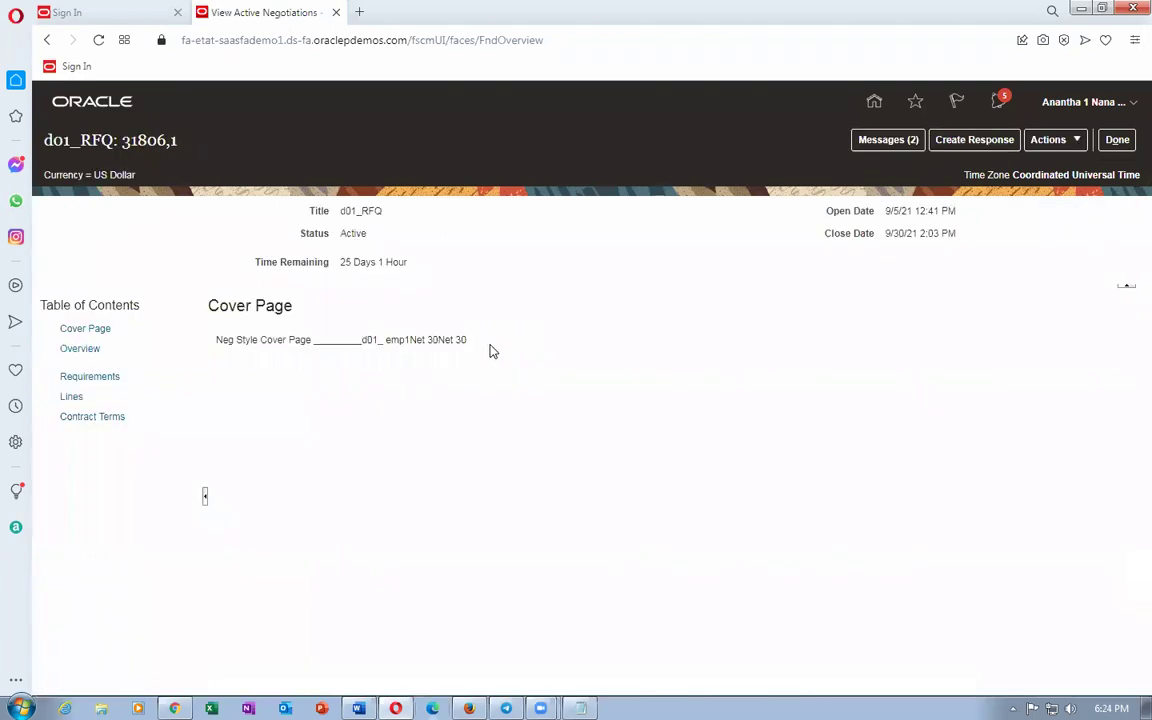
pyautogui.click(1049, 140)
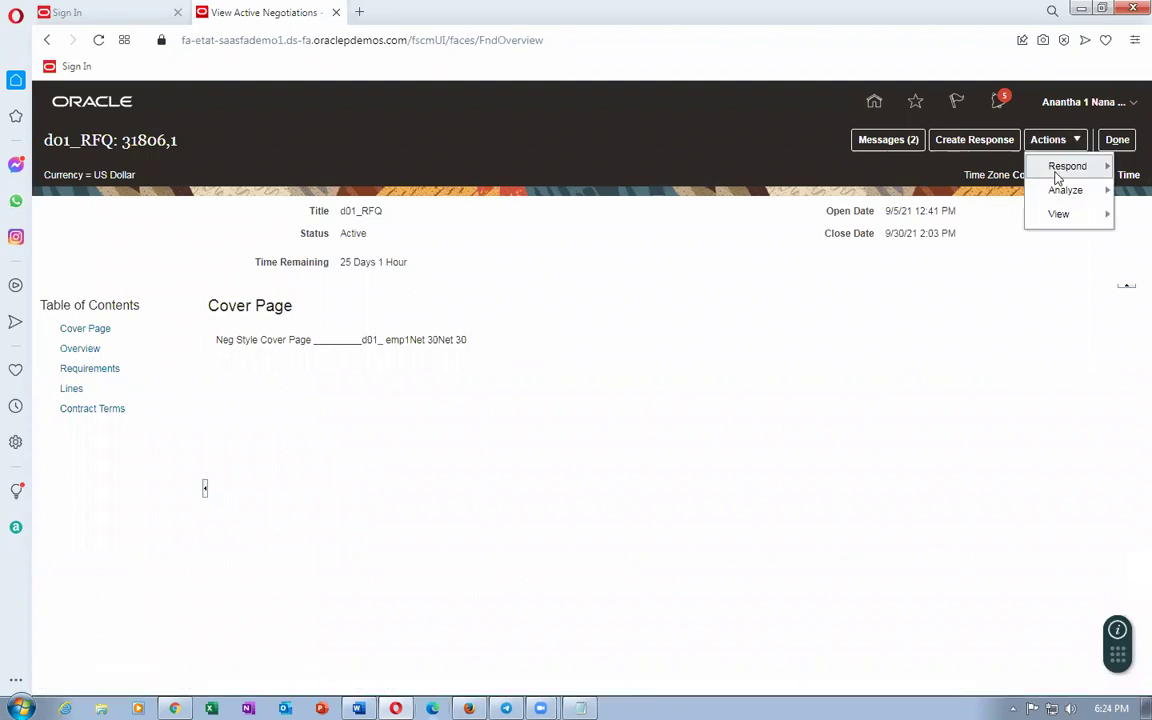
# Acknowledge participation in RFQ 31806,1 with buyer note 'gfjghghjgh', then reopen its cover page
pyautogui.moveTo(1052, 174)
pyautogui.click(938, 169)
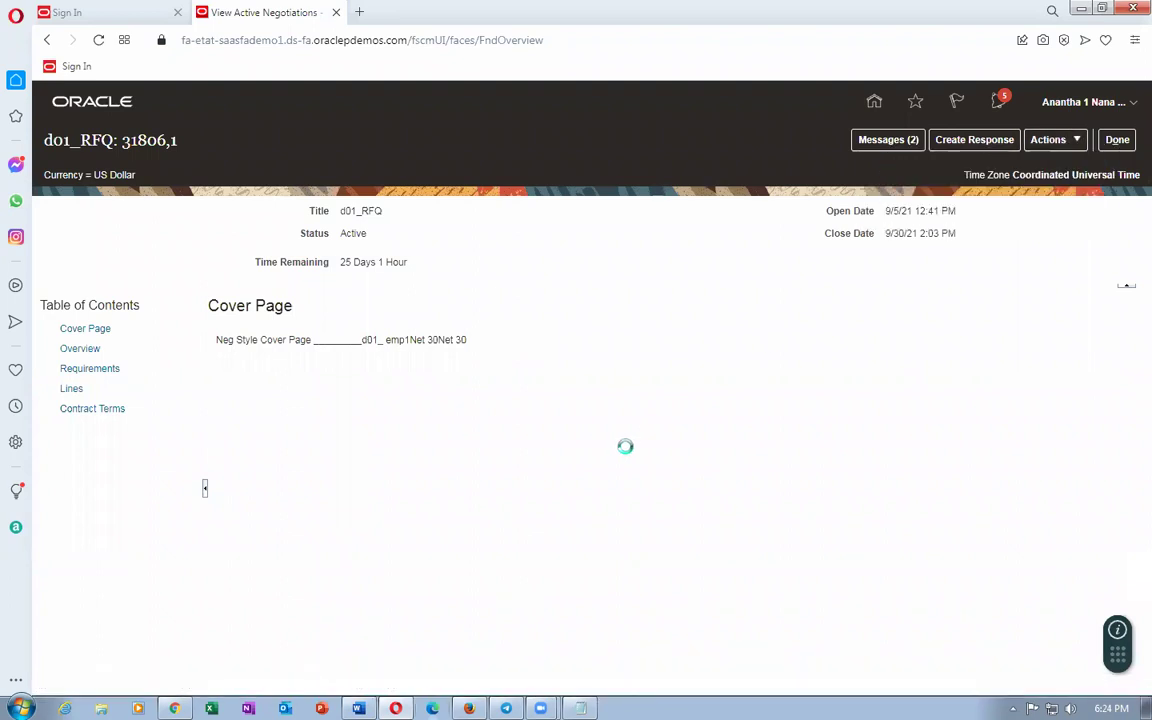
pyautogui.click(658, 422)
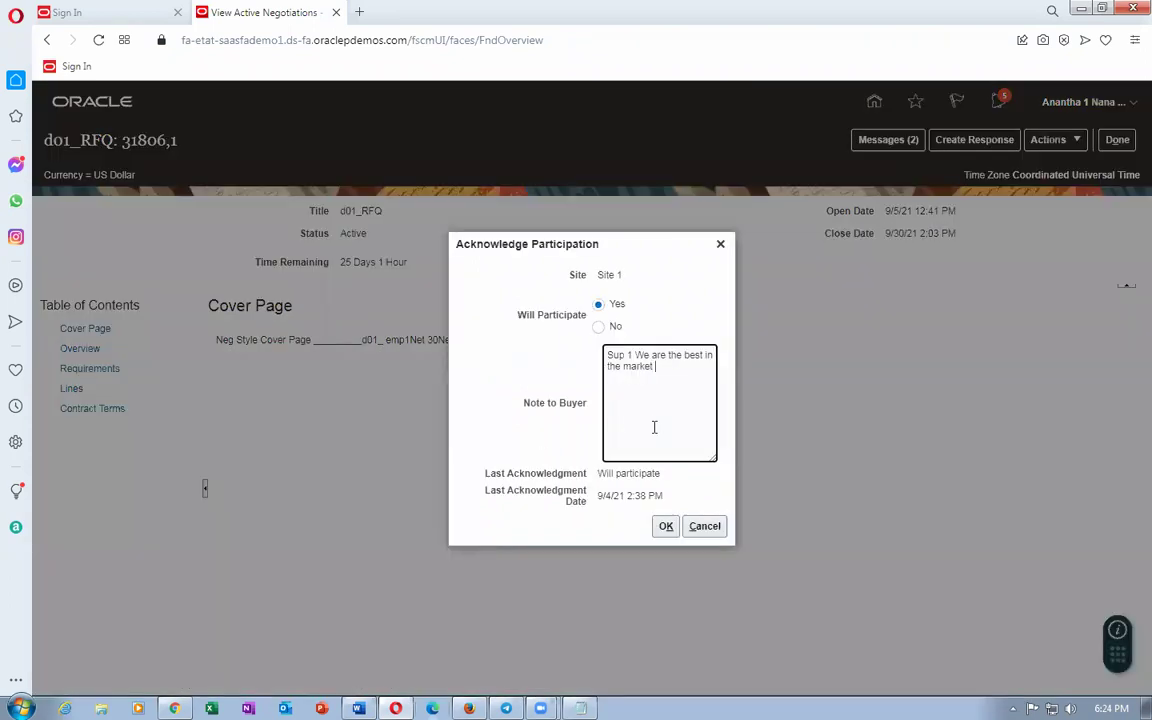
pyautogui.write('gfjghghjgh')
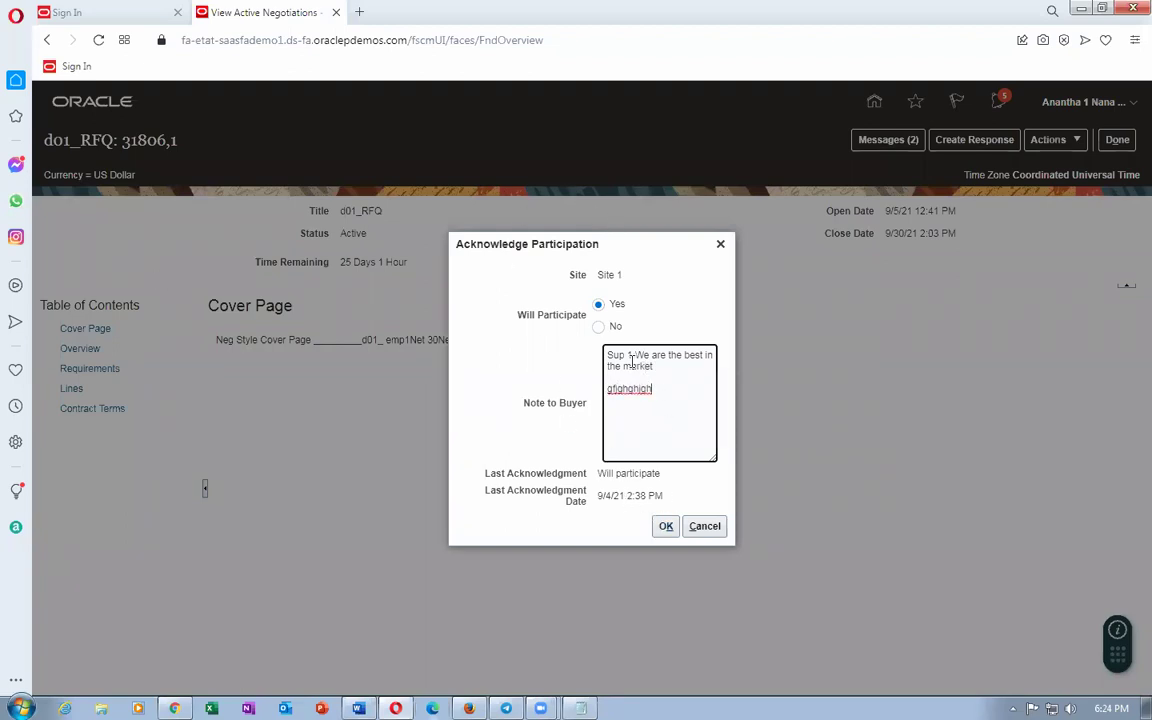
pyautogui.moveTo(607, 356); pyautogui.dragTo(665, 374)
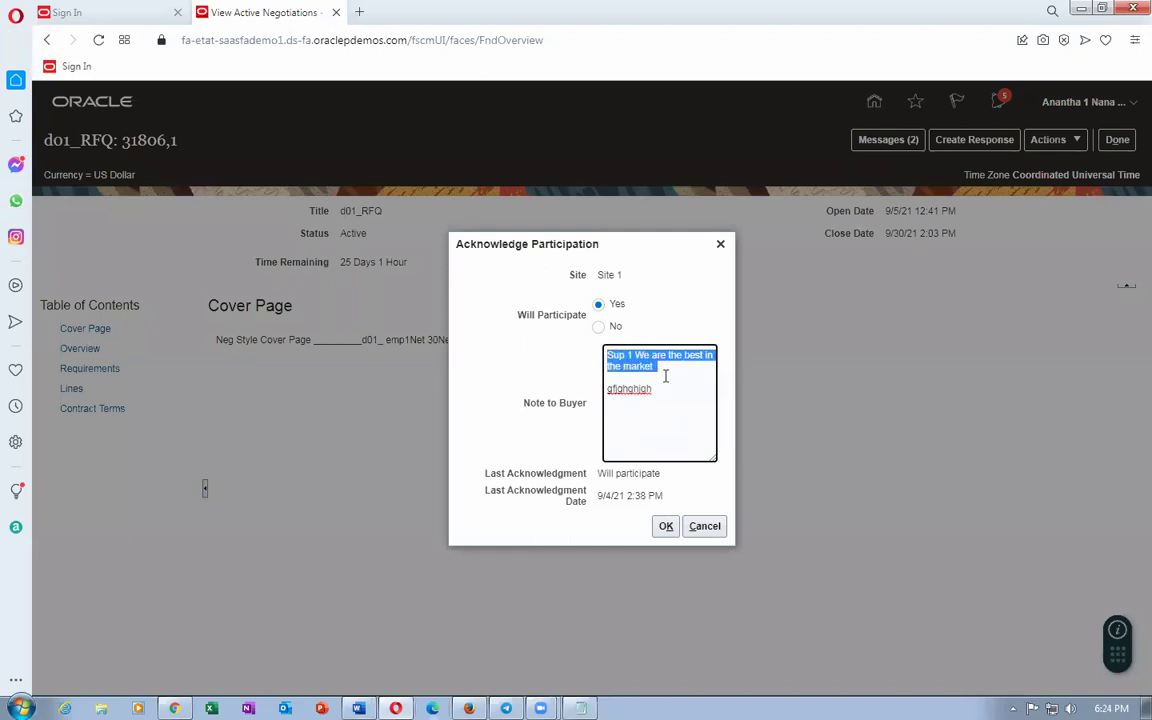
pyautogui.click(651, 433)
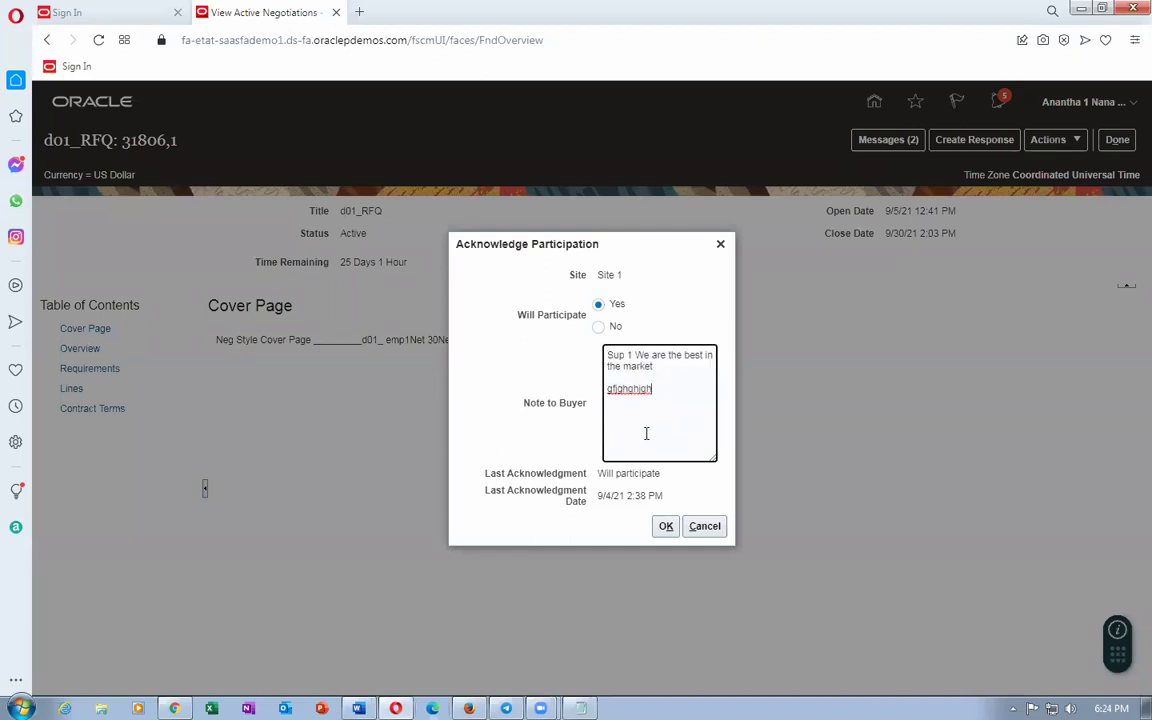
pyautogui.click(665, 526)
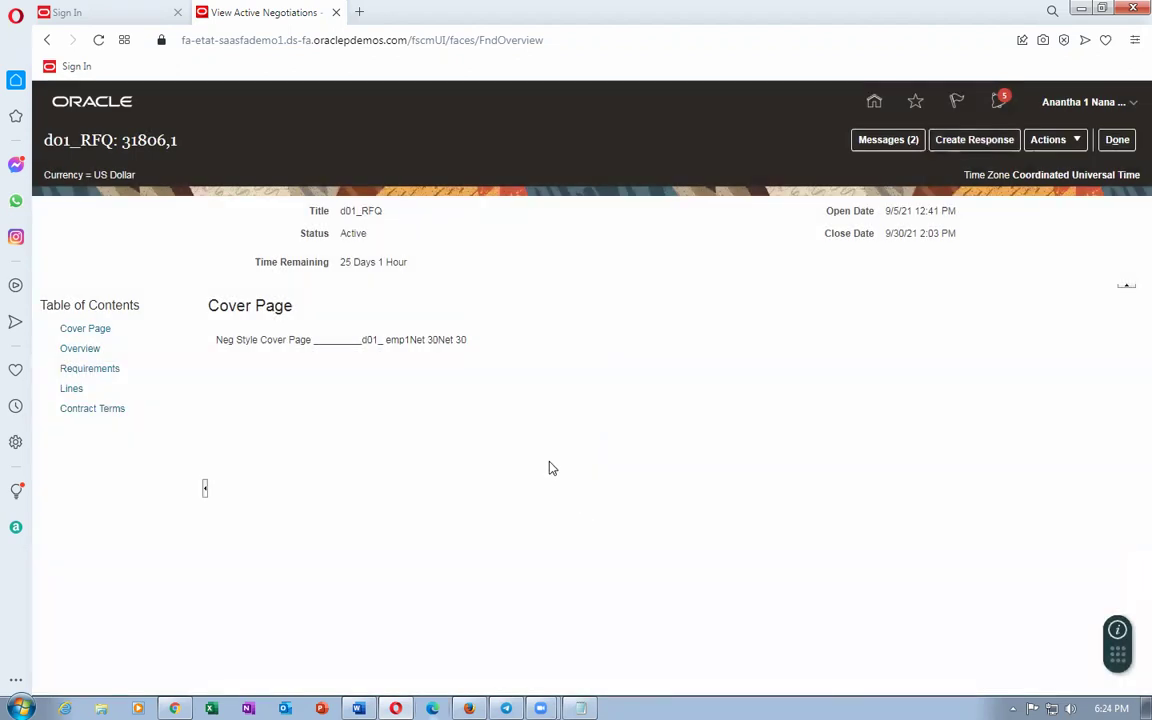
pyautogui.click(1116, 140)
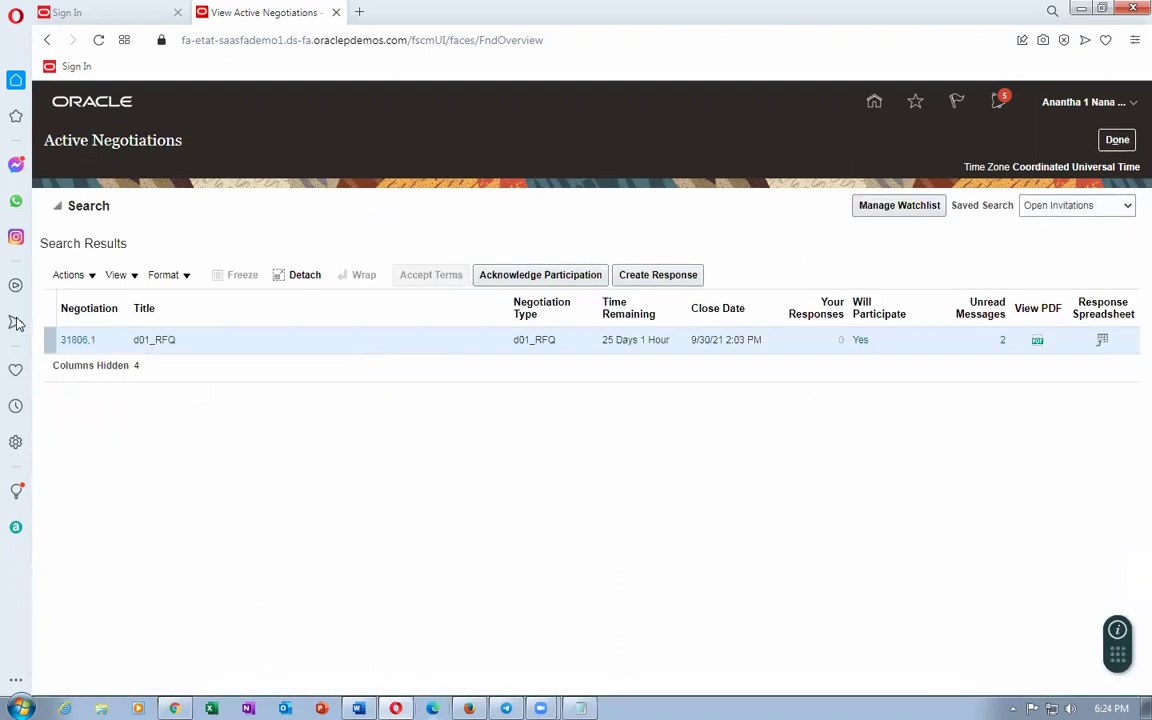
pyautogui.click(79, 341)
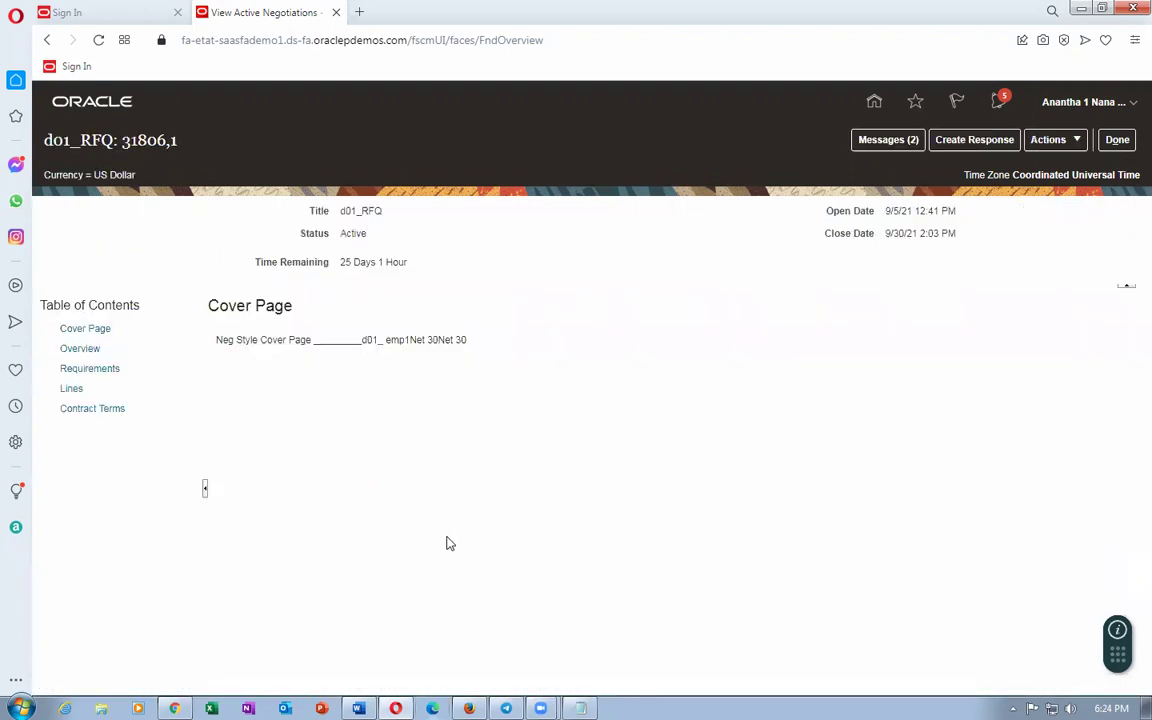
# In the buyer's window, reopen RFQ 31806,1 and show its Suppliers section with responses 68137 and 68140
pyautogui.hotkey('alt', 'Tab')
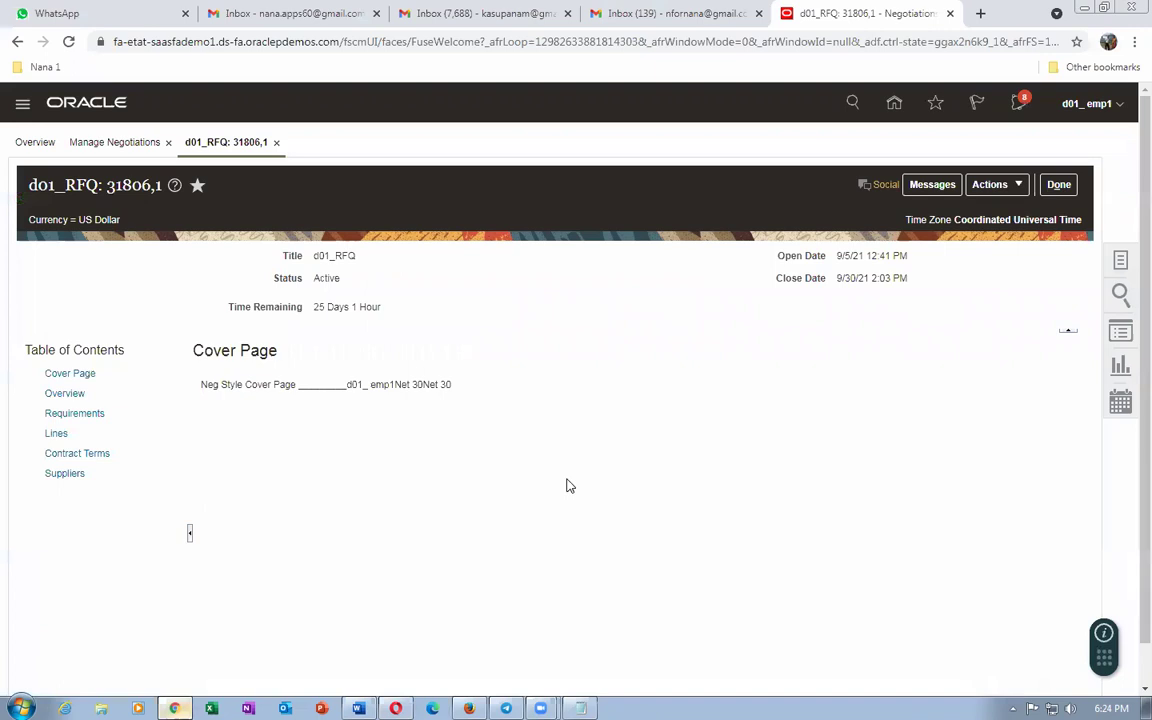
pyautogui.click(1058, 184)
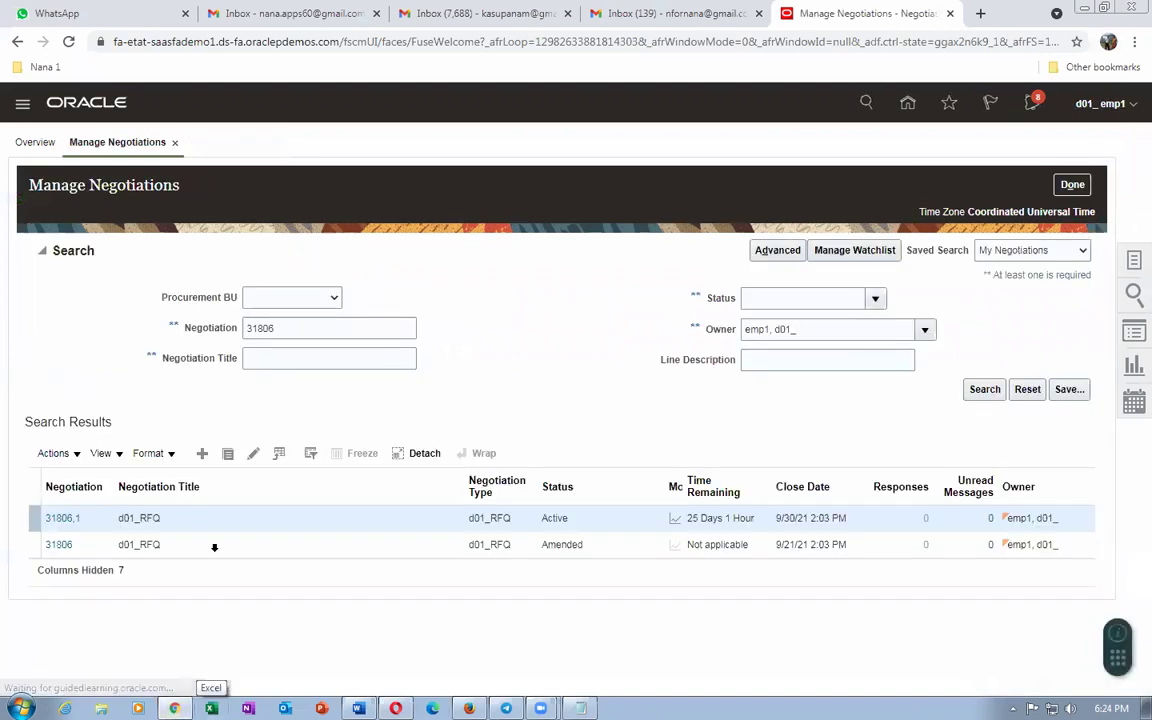
pyautogui.click(48, 518)
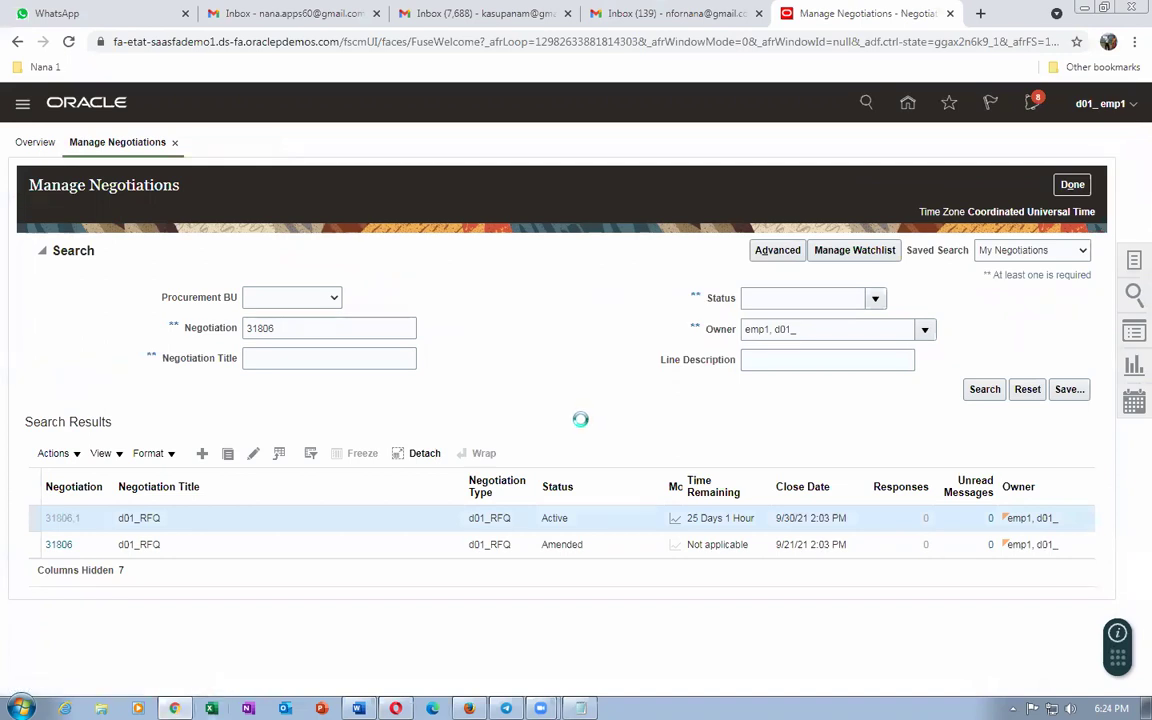
pyautogui.click(980, 185)
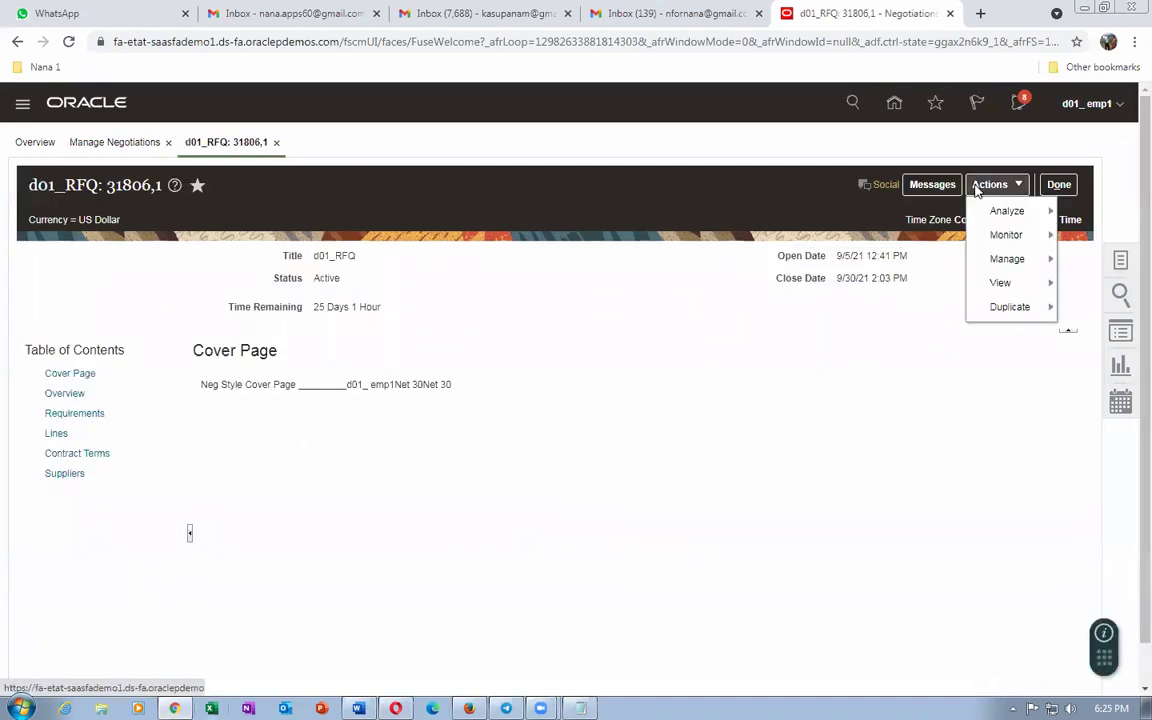
pyautogui.moveTo(988, 244)
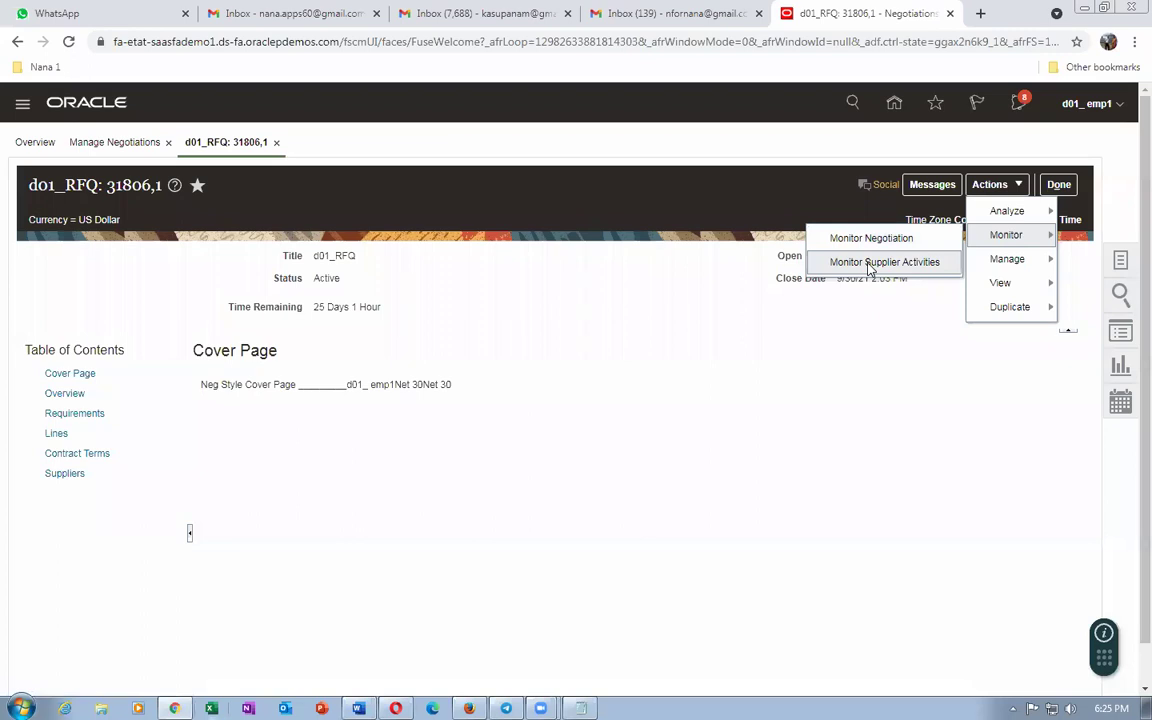
pyautogui.click(66, 473)
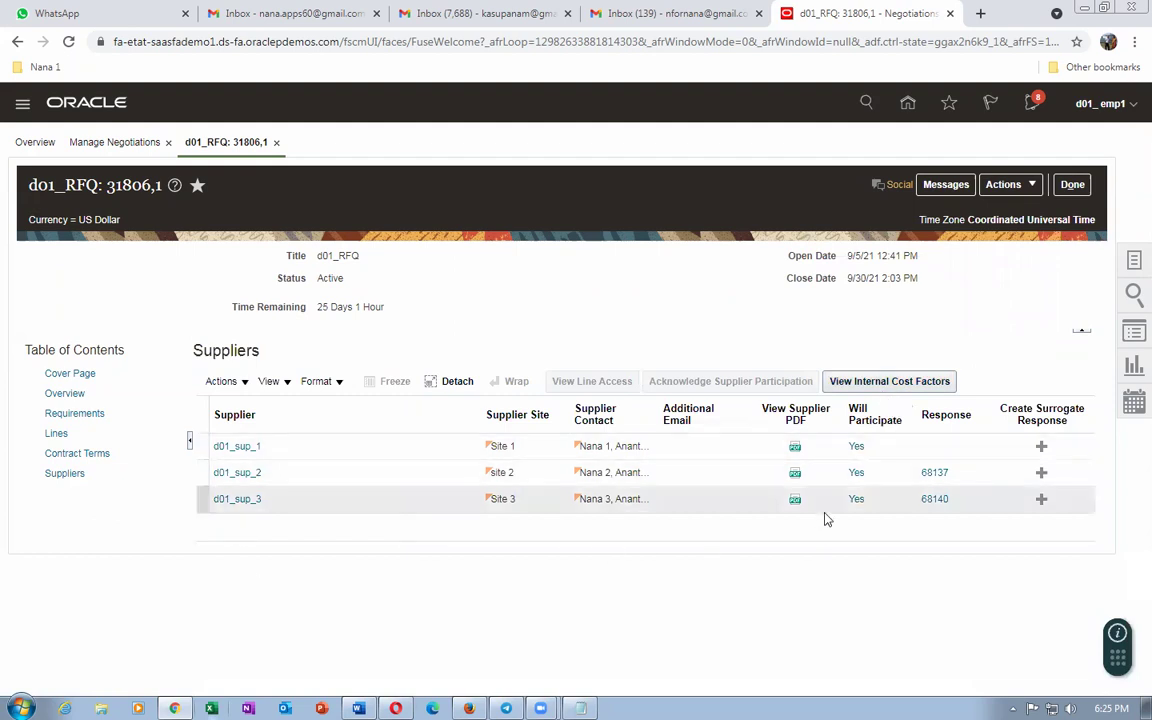
pyautogui.click(856, 506)
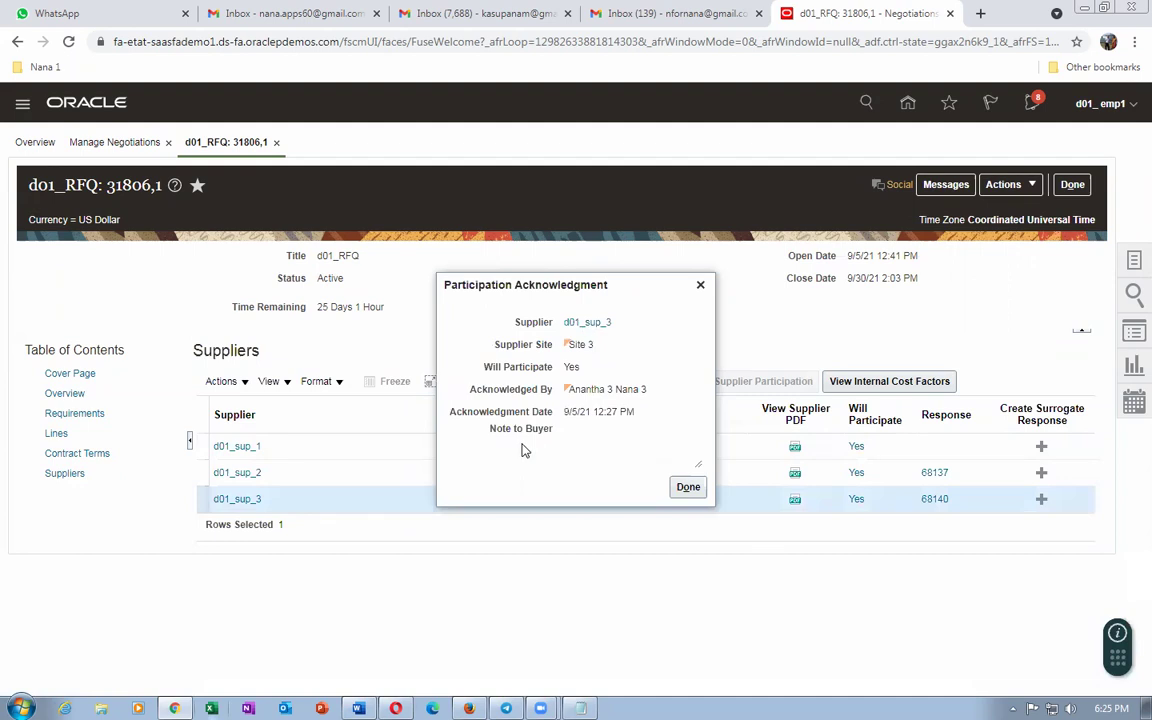
pyautogui.click(686, 487)
pyautogui.click(858, 450)
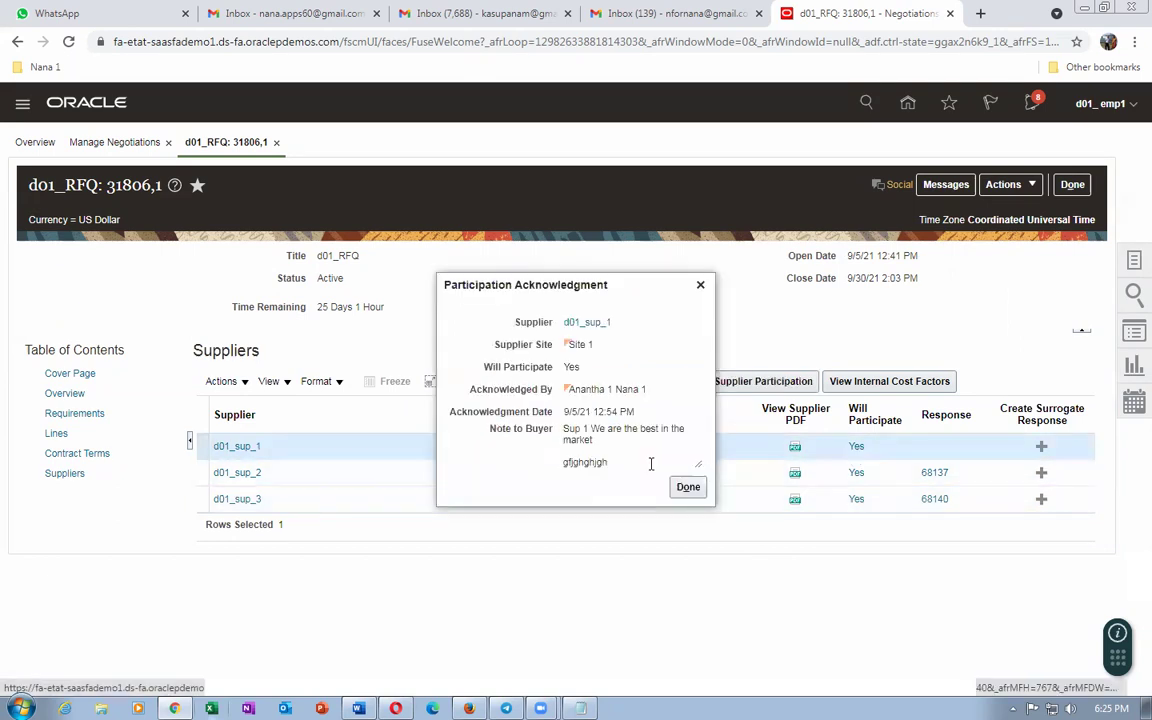
pyautogui.moveTo(563, 428); pyautogui.dragTo(599, 466)
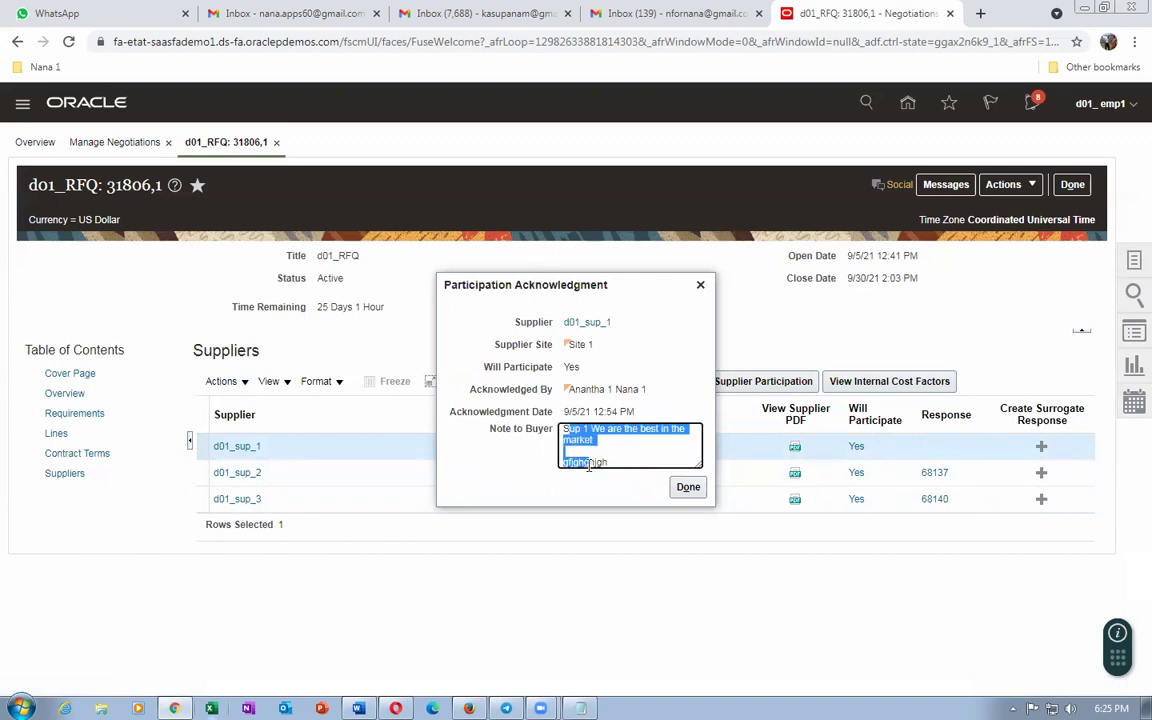
pyautogui.click(691, 493)
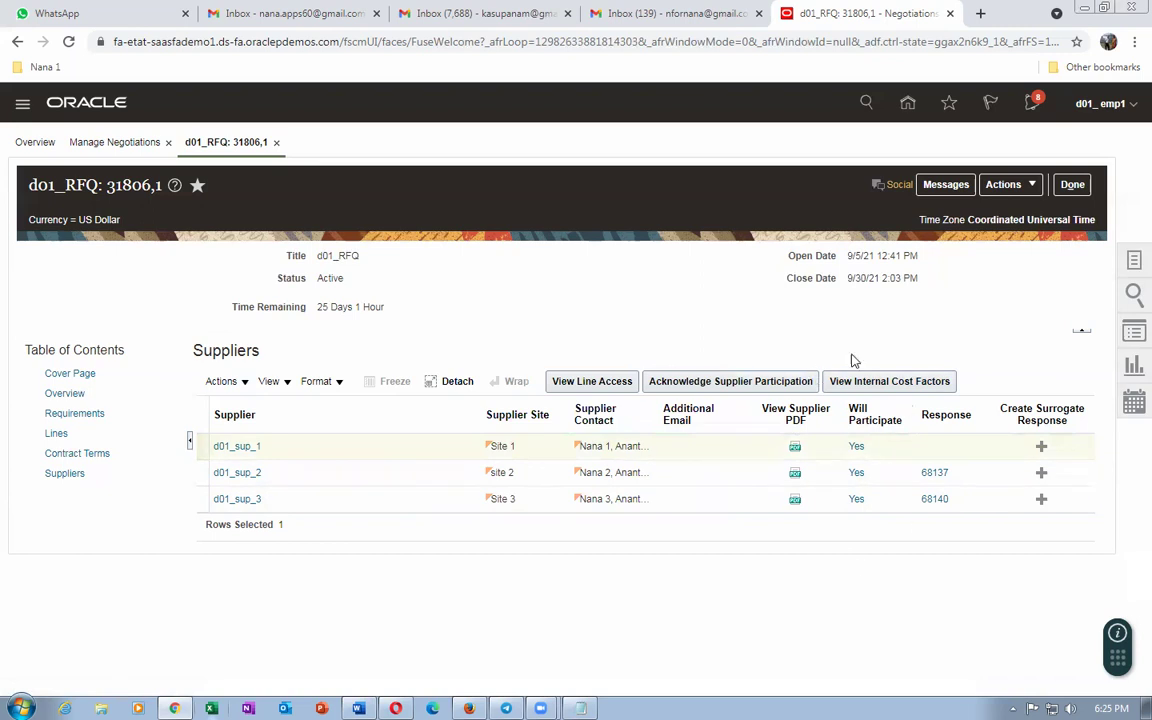
# Reopen RFQ 31806,1 and open Monitor Negotiation from its Actions menu
pyautogui.click(1072, 184)
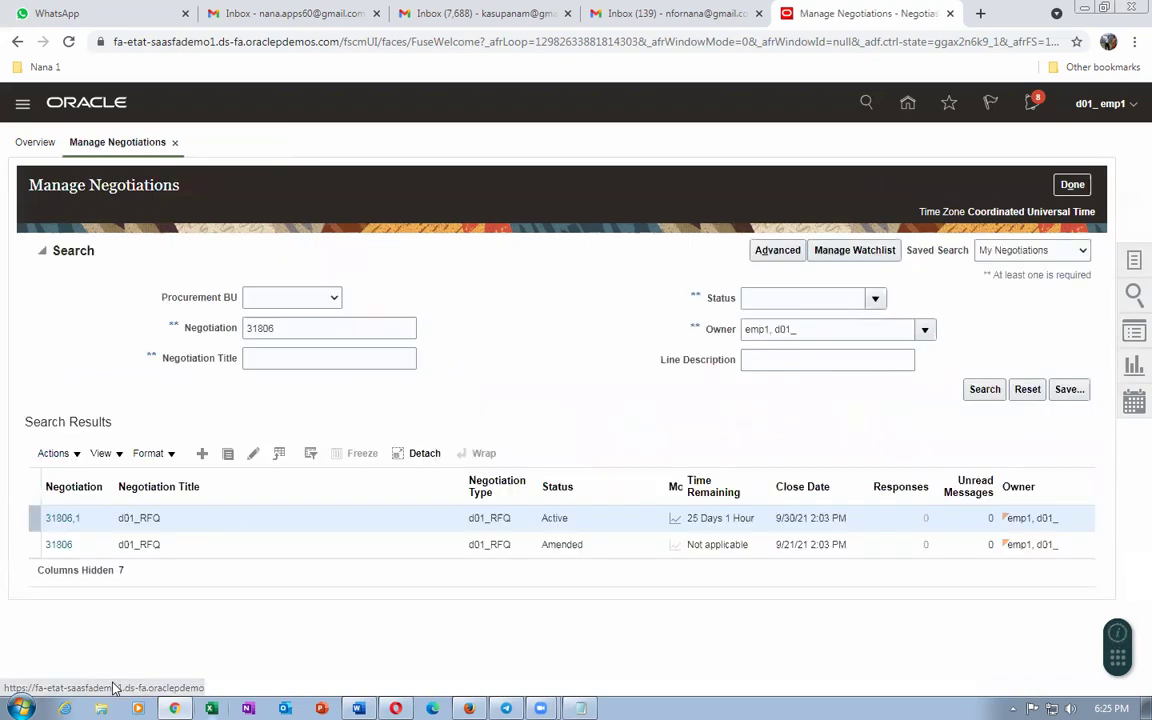
pyautogui.click(60, 518)
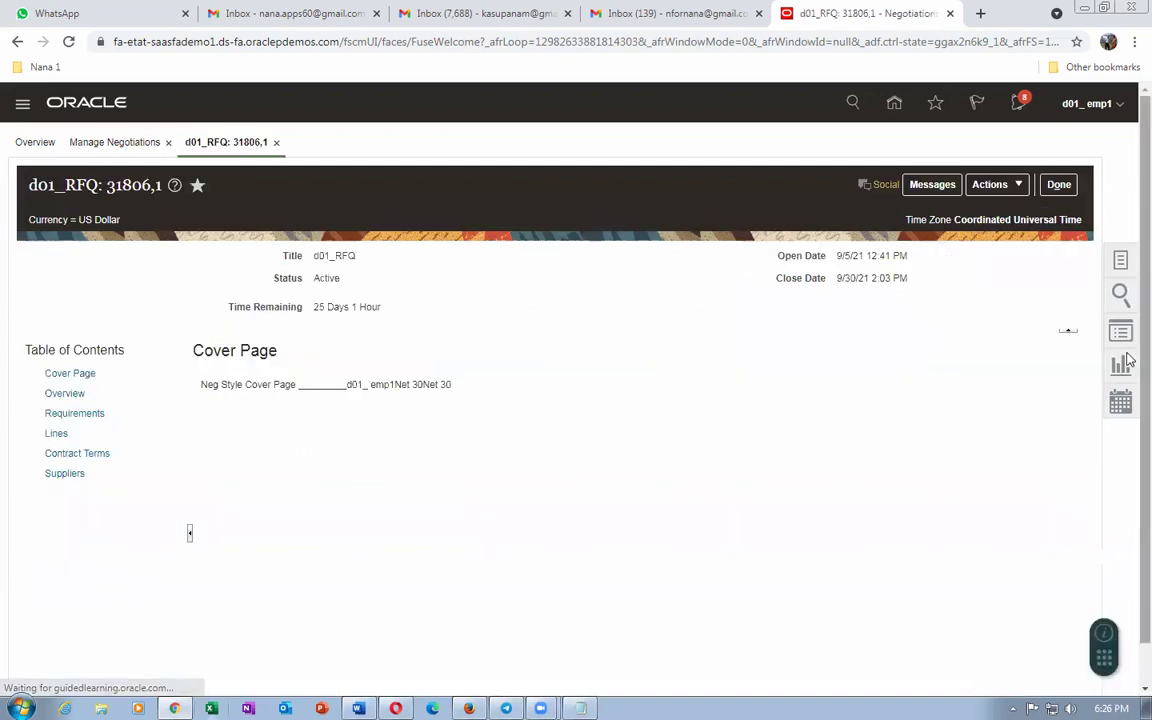
pyautogui.click(1012, 188)
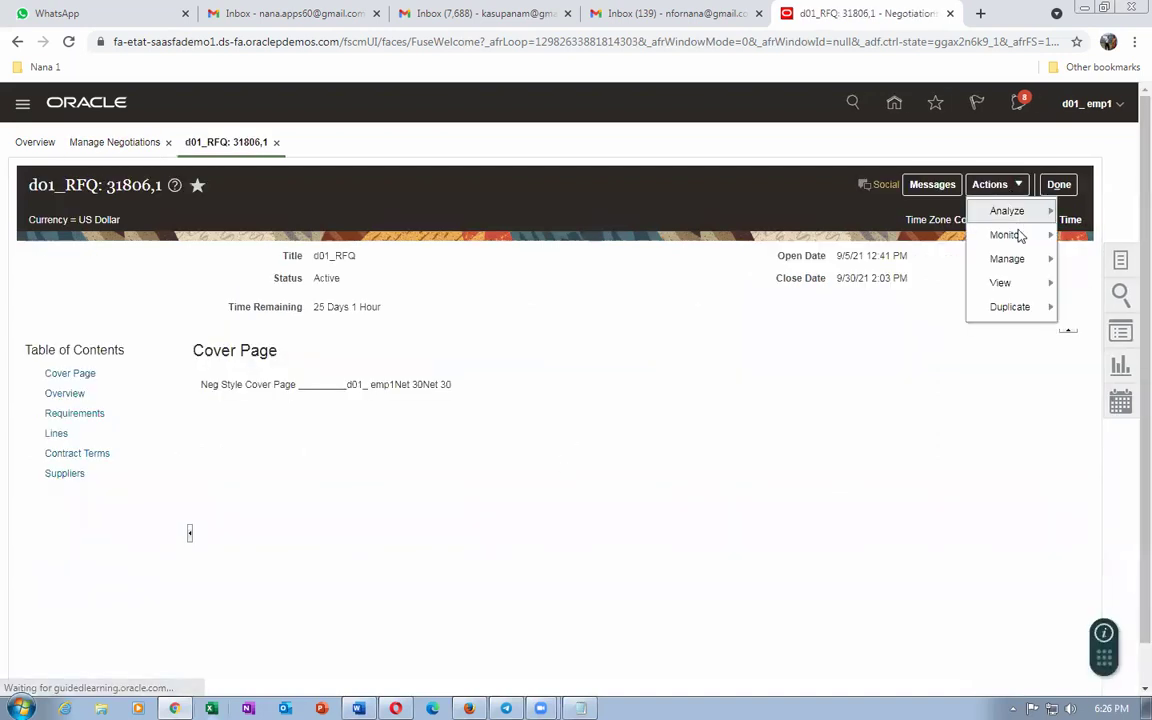
pyautogui.moveTo(1018, 234)
pyautogui.click(875, 245)
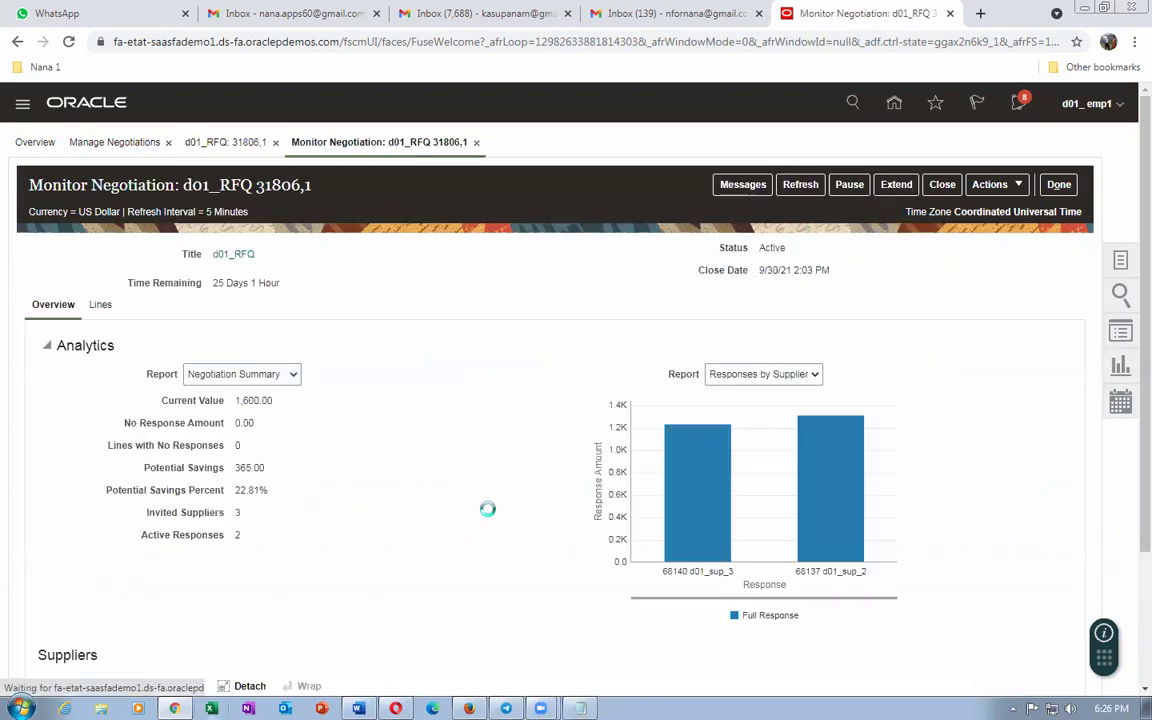
pyautogui.scroll(-2, 487, 510)
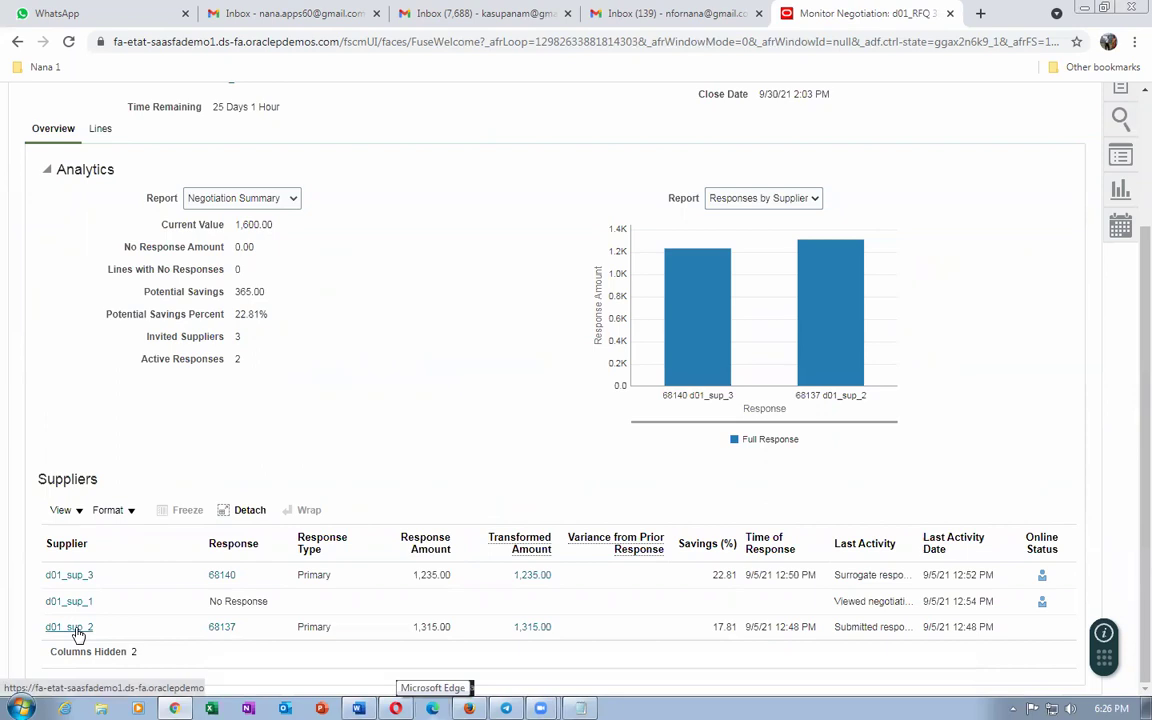
# Review d01_sup_2's response 68137, then return to the monitor's Suppliers list
pyautogui.click(221, 627)
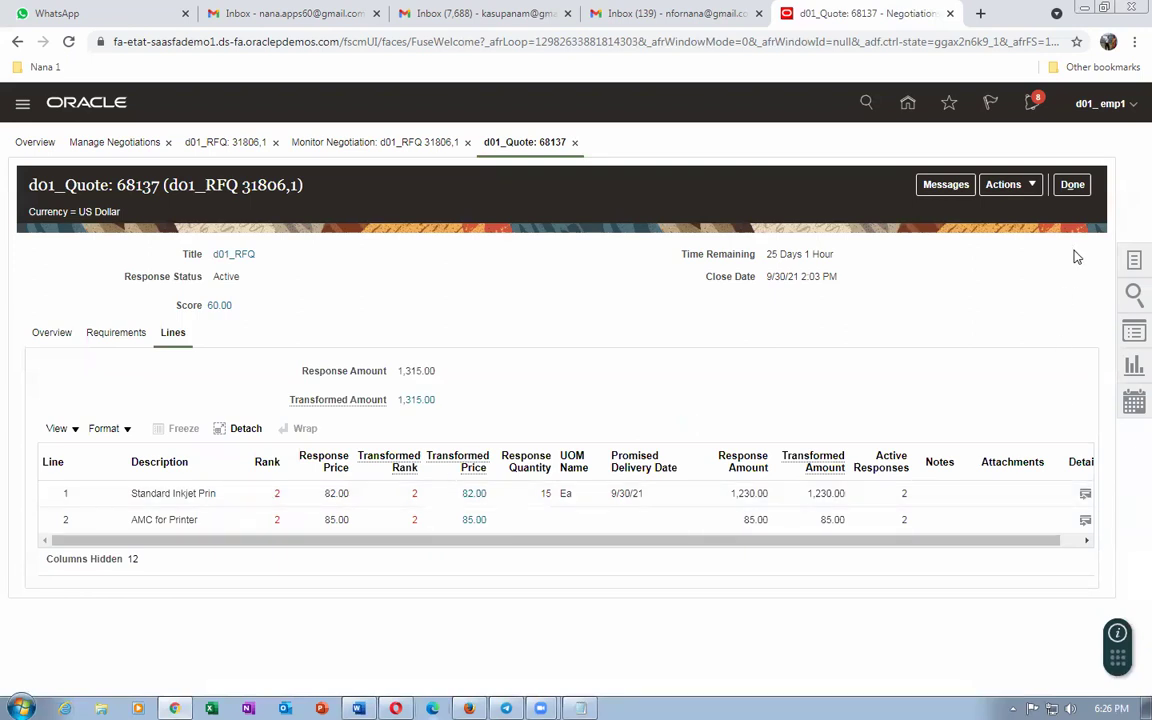
pyautogui.click(1071, 185)
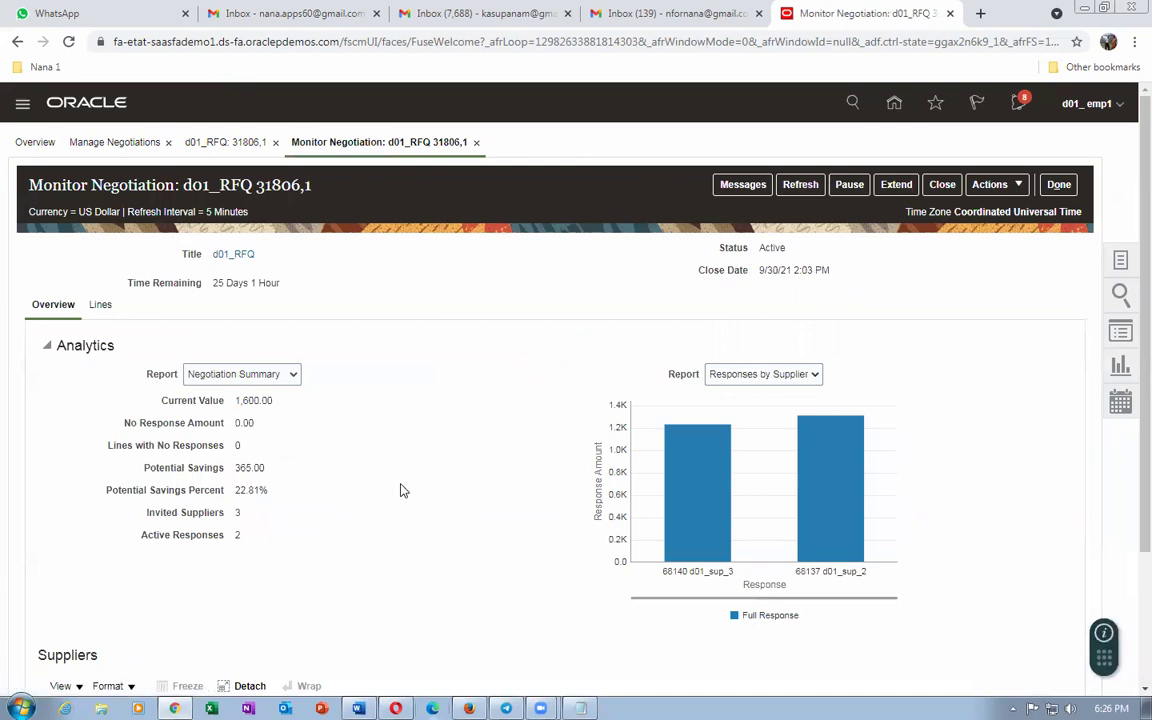
pyautogui.scroll(-3, 388, 501)
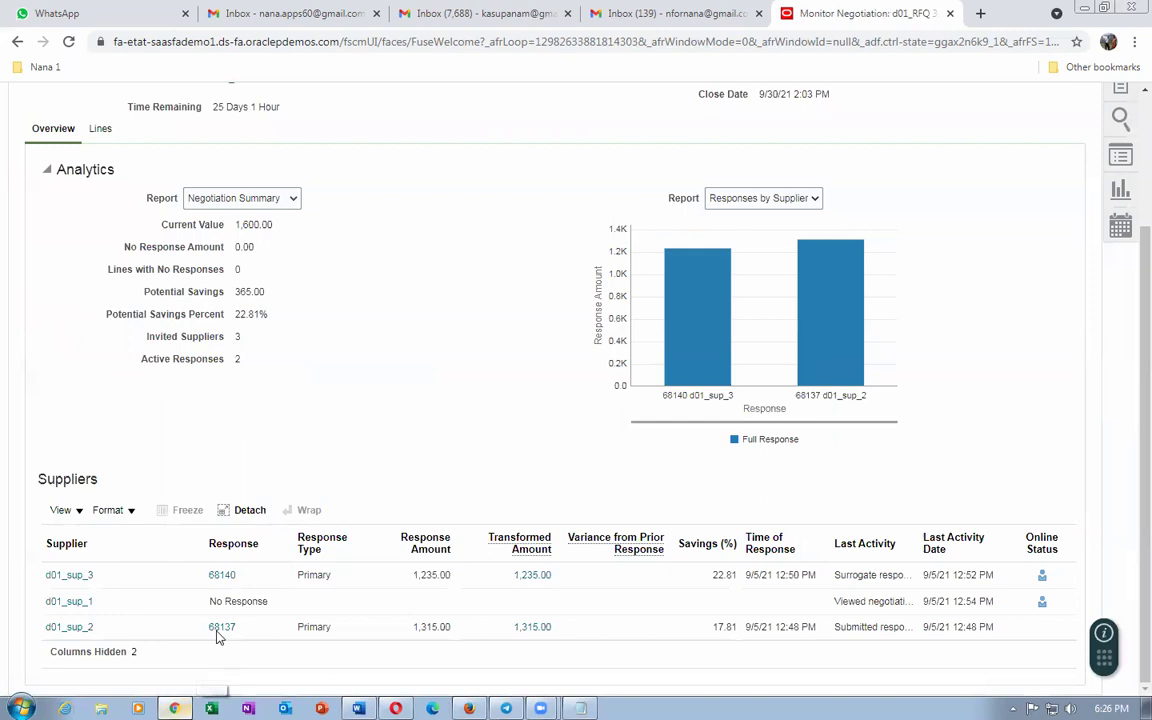
# As the supplier, create a new response copied from existing response 68131
pyautogui.hotkey('alt', 'Tab')
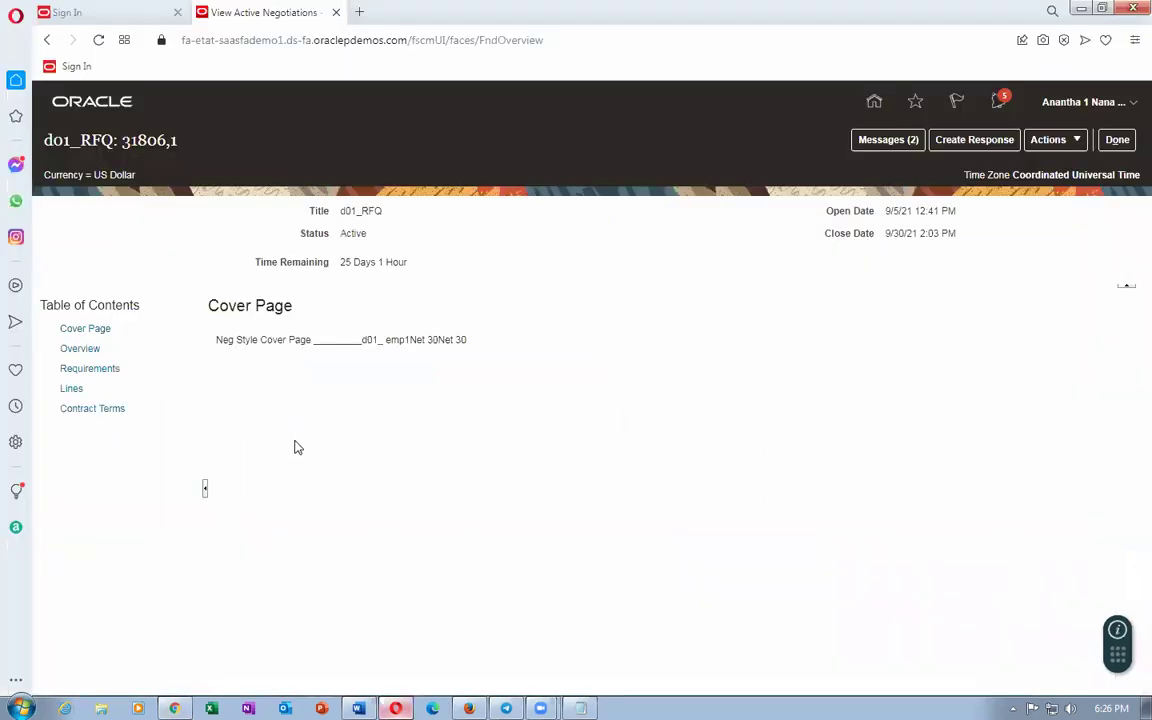
pyautogui.click(1052, 140)
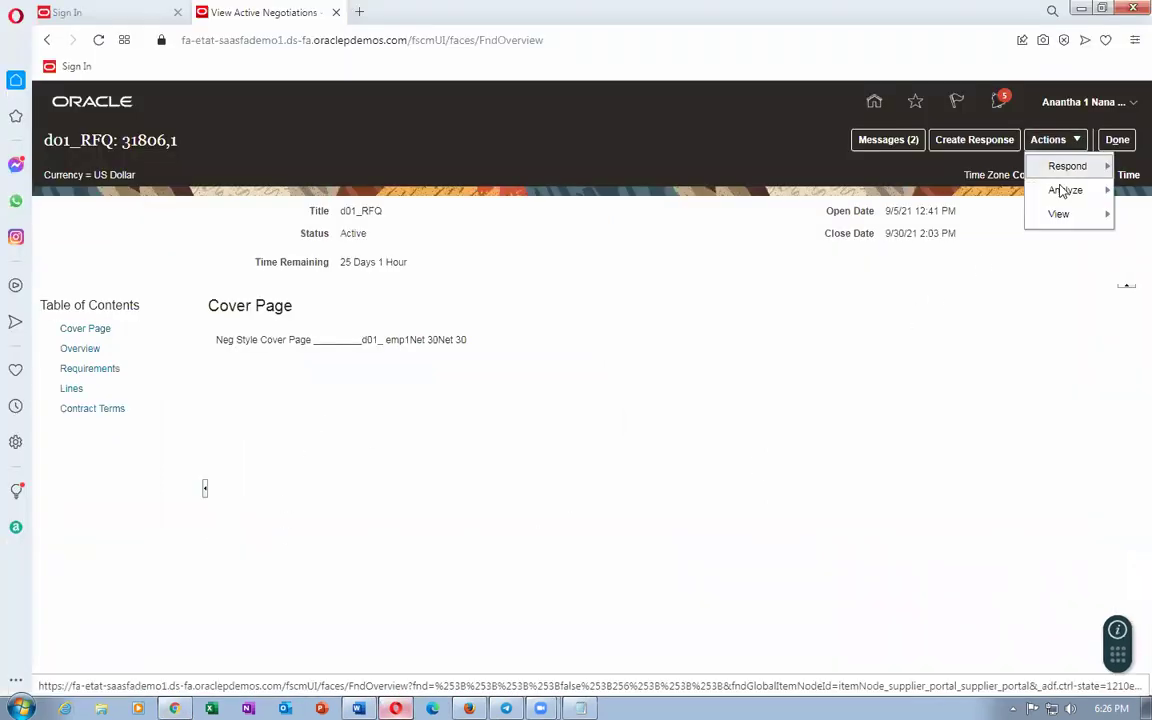
pyautogui.moveTo(1061, 172)
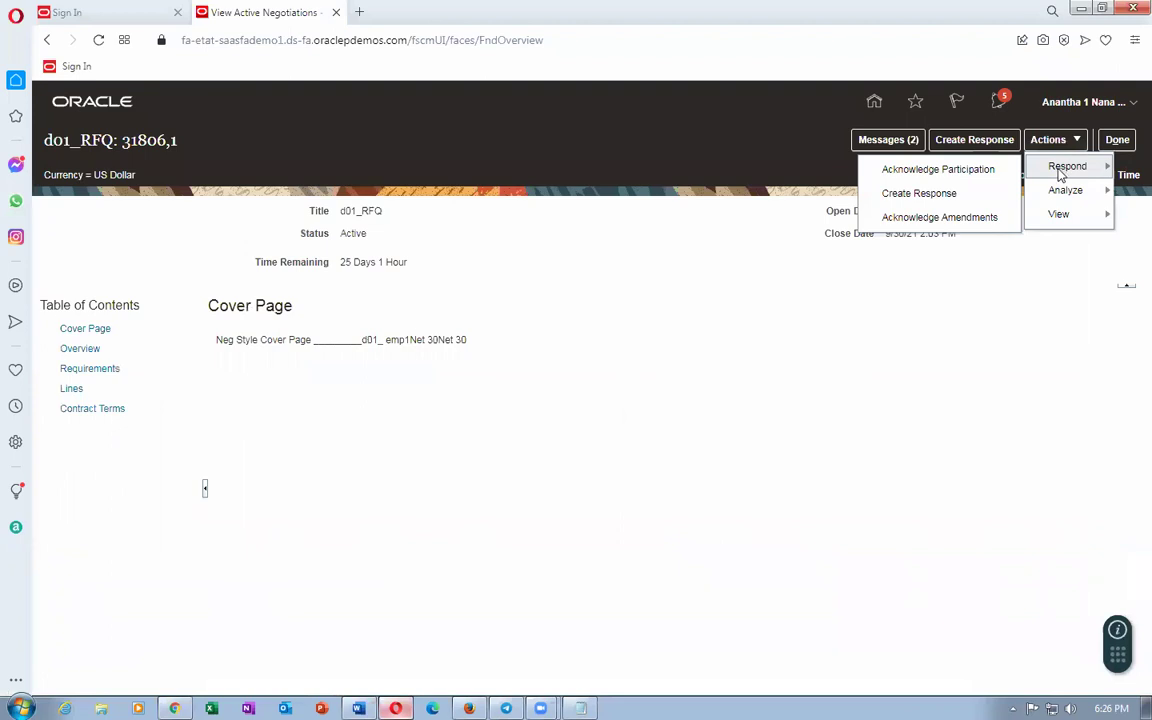
pyautogui.click(905, 194)
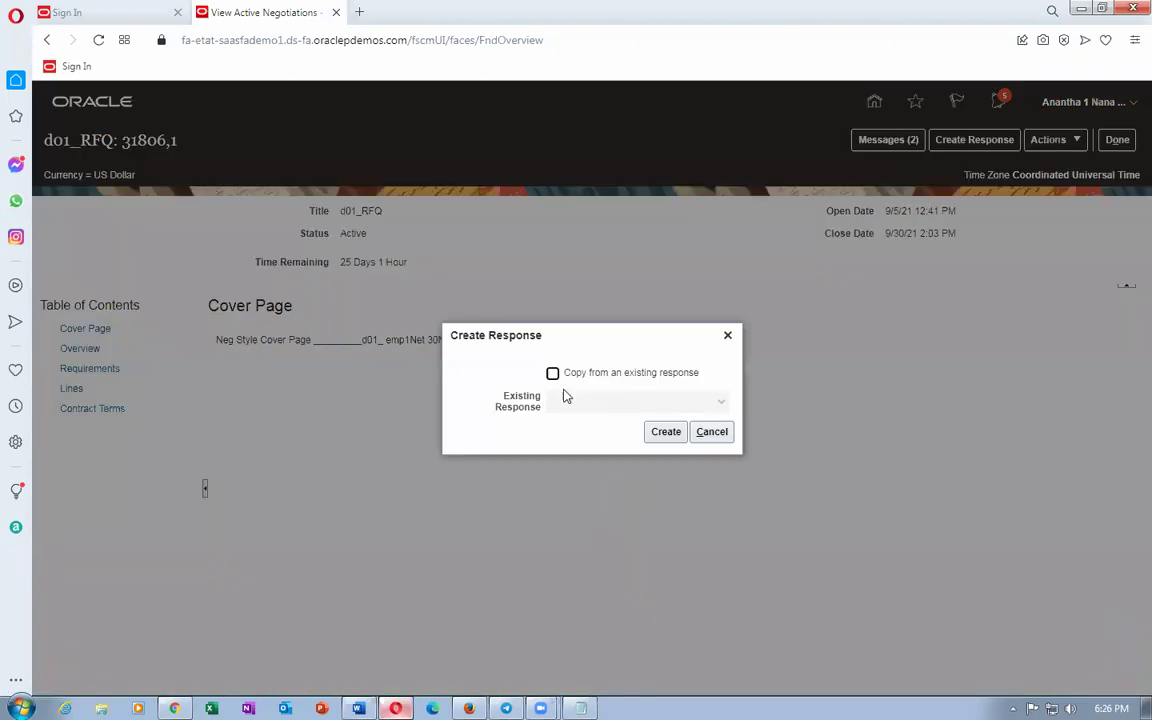
pyautogui.click(555, 376)
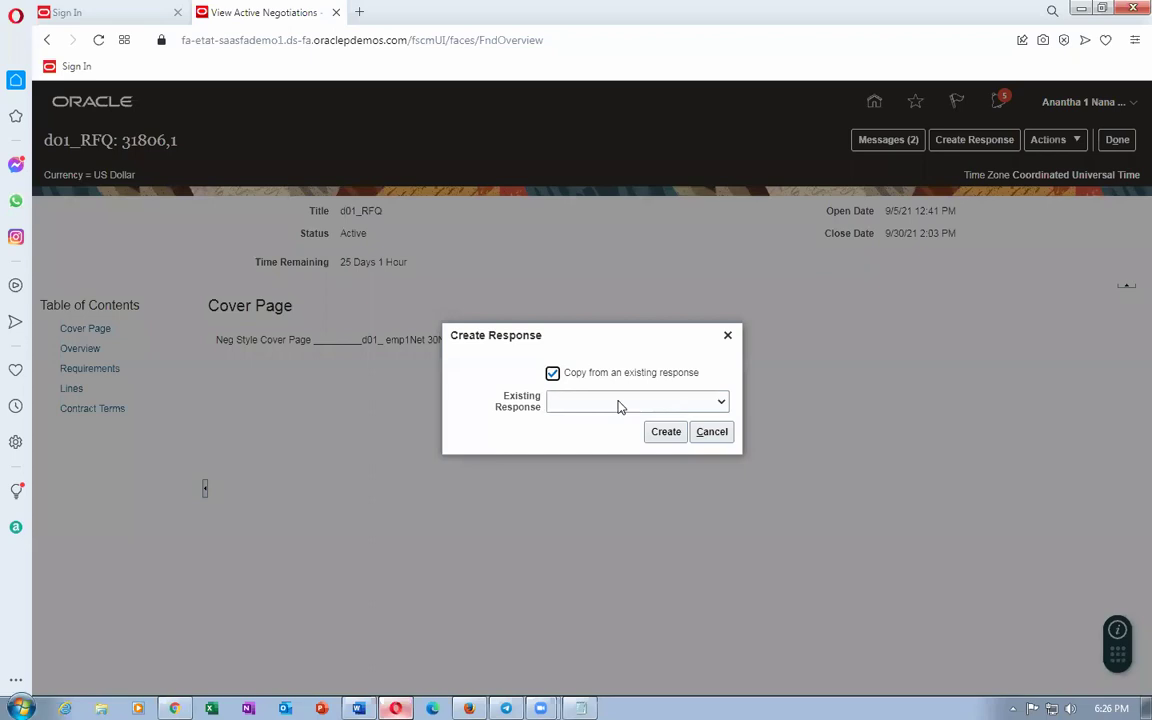
pyautogui.click(645, 404)
pyautogui.click(636, 431)
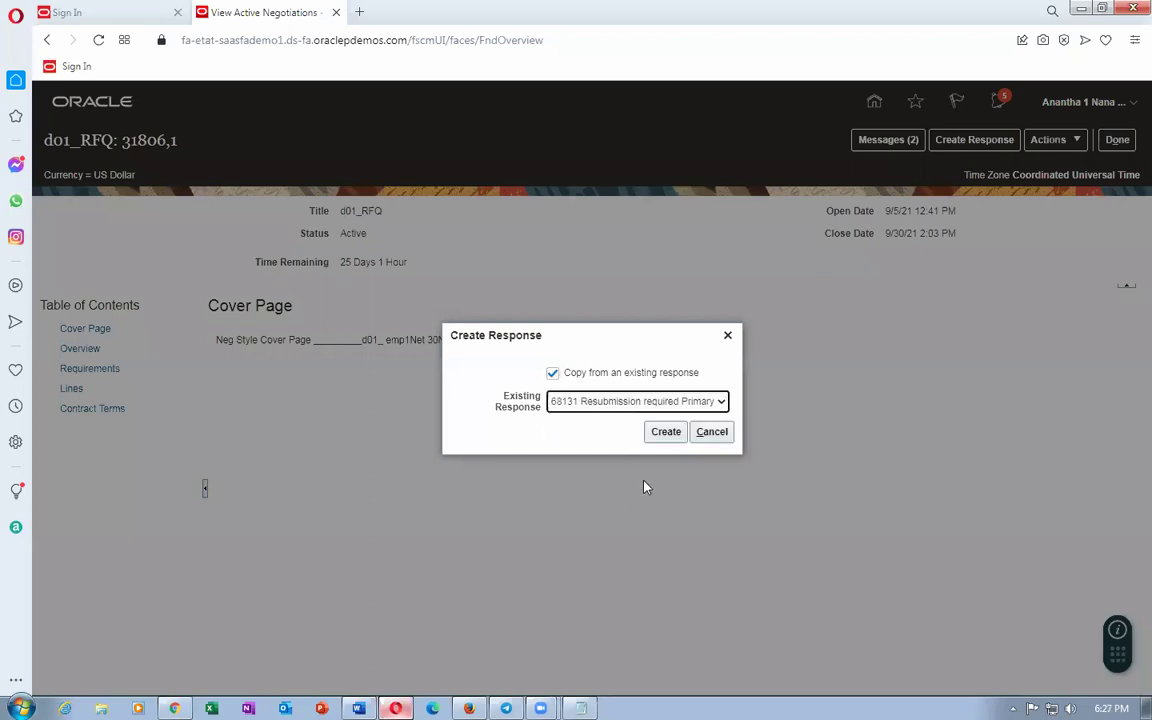
pyautogui.click(664, 432)
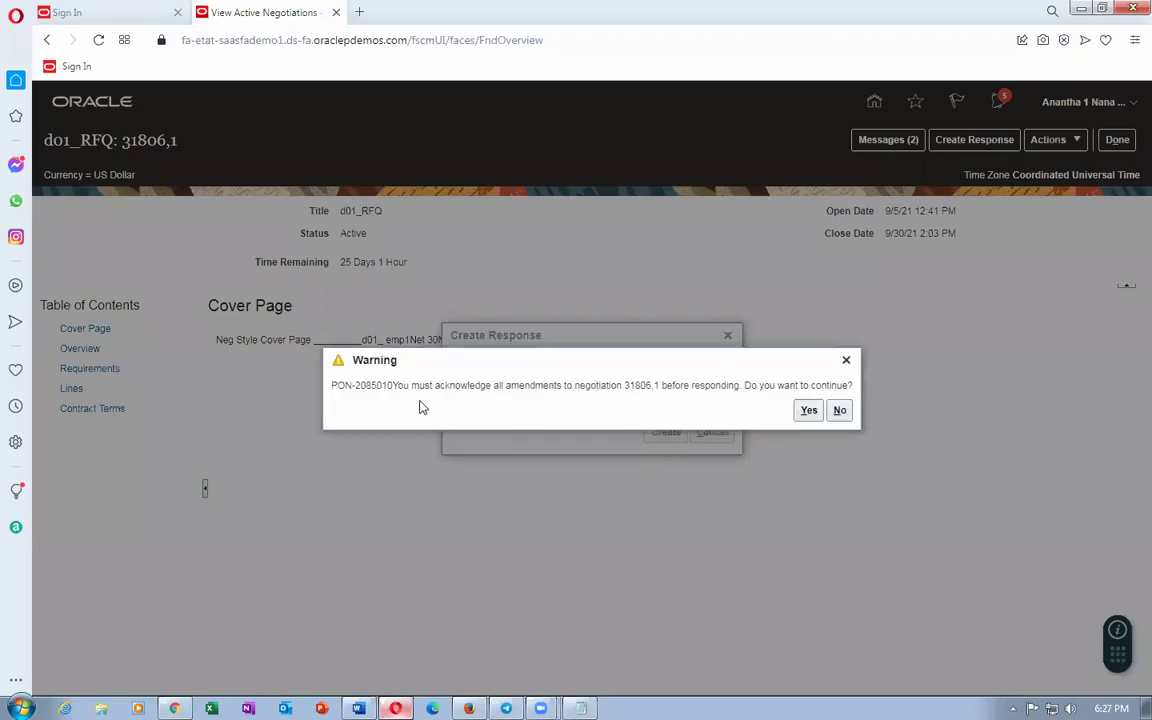
# Acknowledge amendment 1 for negotiation 31806, submit, and confirm continuing to the response
pyautogui.click(808, 411)
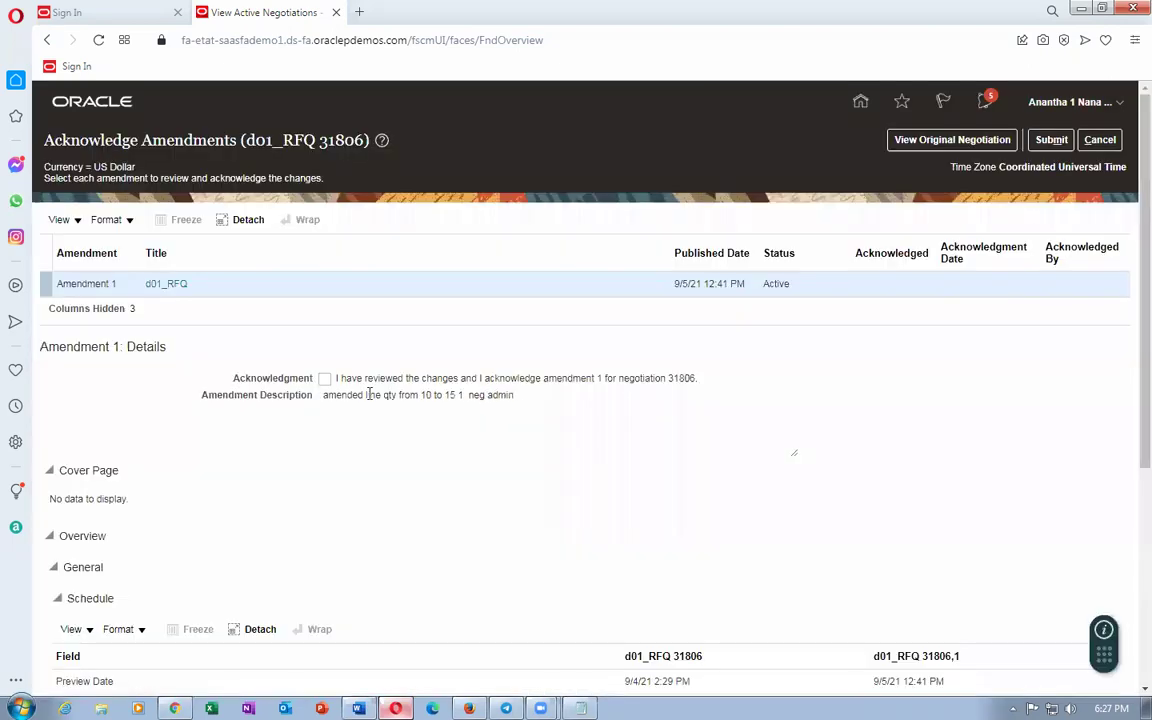
pyautogui.click(324, 378)
pyautogui.scroll(-4, 770, 447)
pyautogui.scroll(4, 770, 447)
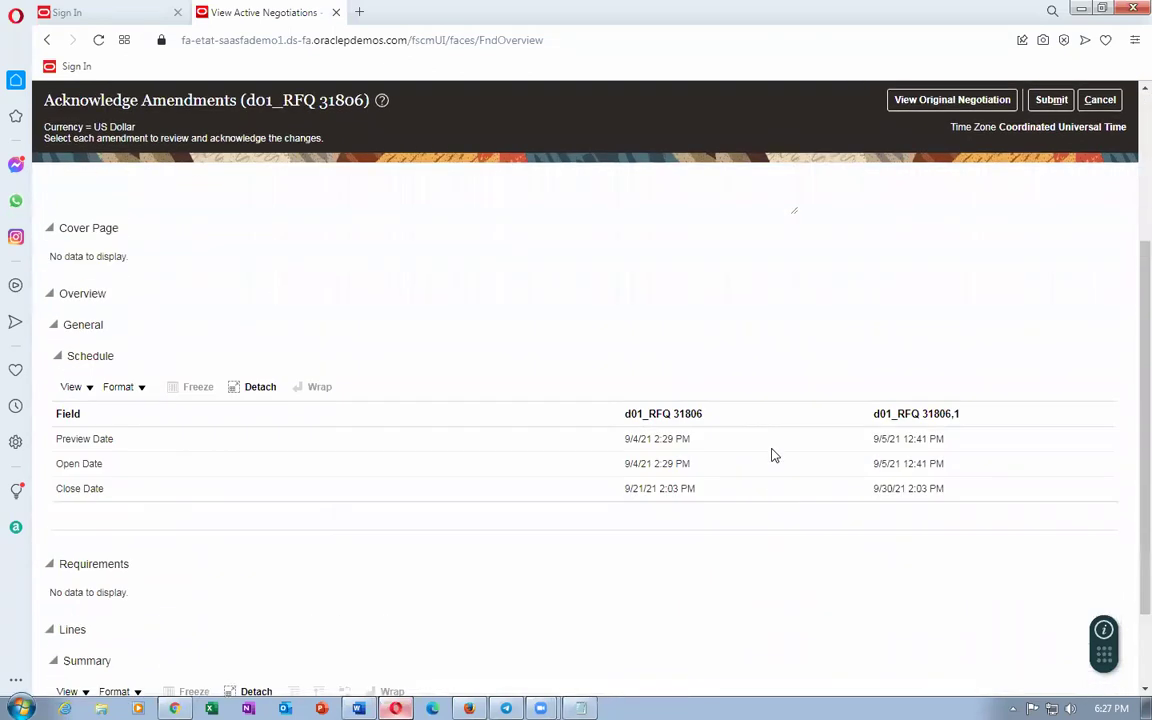
pyautogui.click(1056, 143)
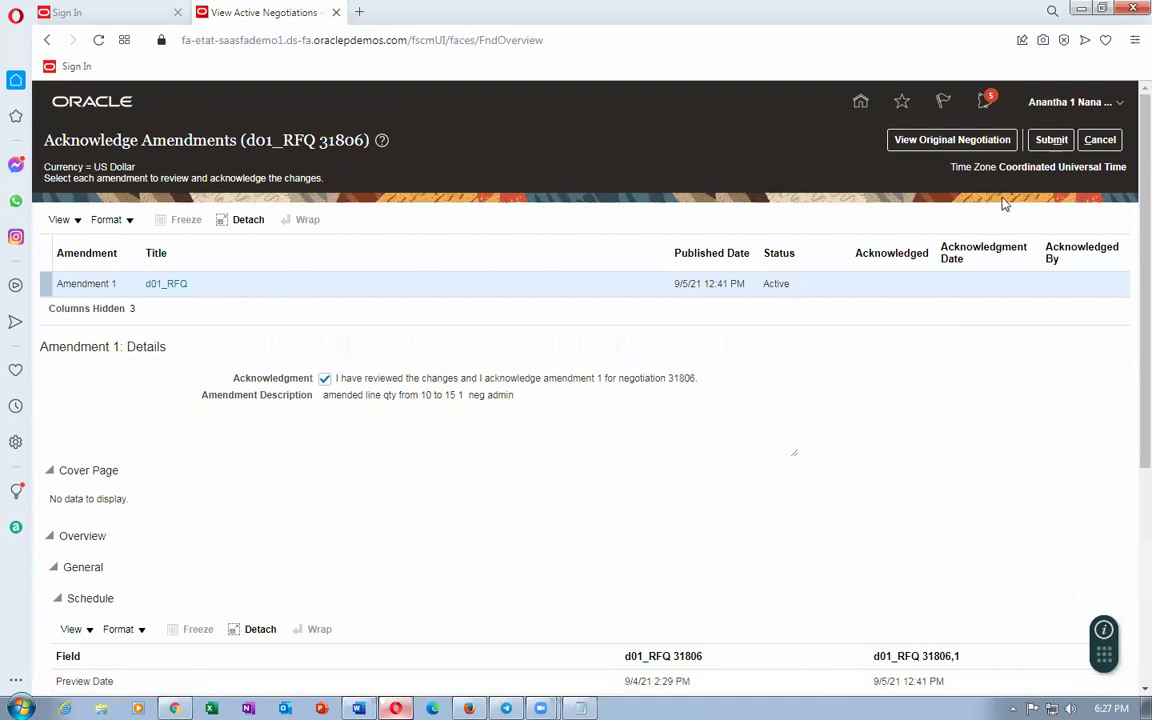
pyautogui.click(1052, 140)
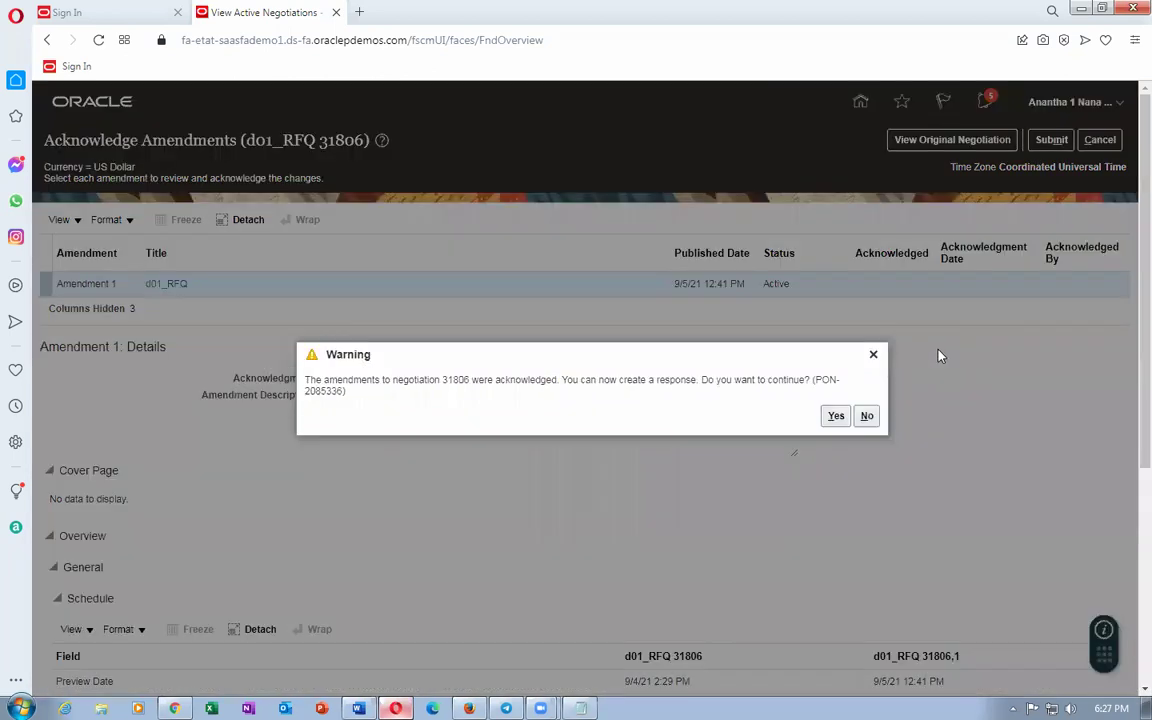
pyautogui.click(835, 416)
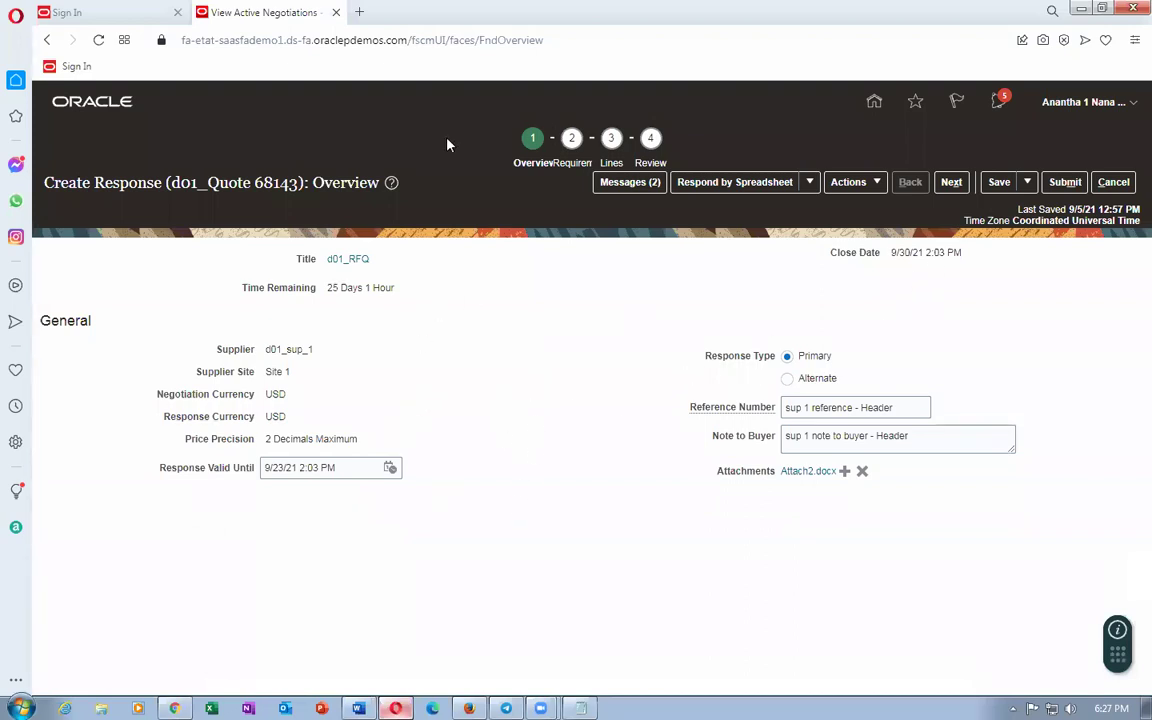
# Set the response valid-until date to 10/7/21, then advance through Requirements to Lines
pyautogui.click(563, 165)
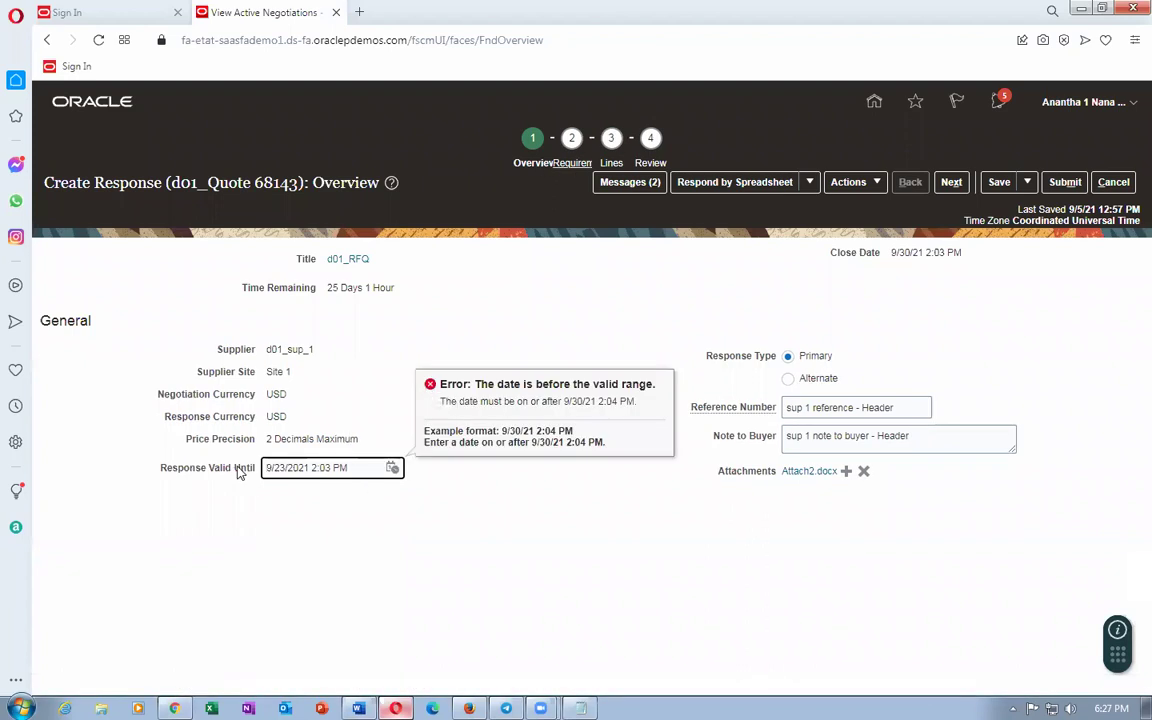
pyautogui.click(391, 468)
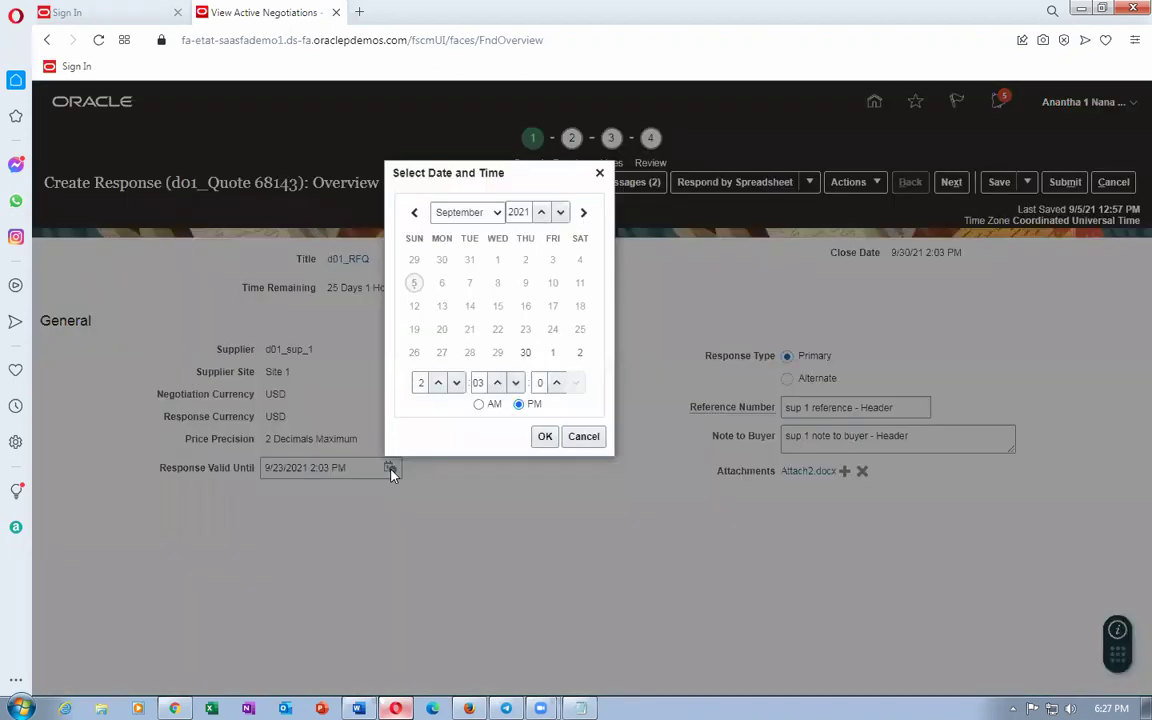
pyautogui.click(474, 213)
pyautogui.click(455, 336)
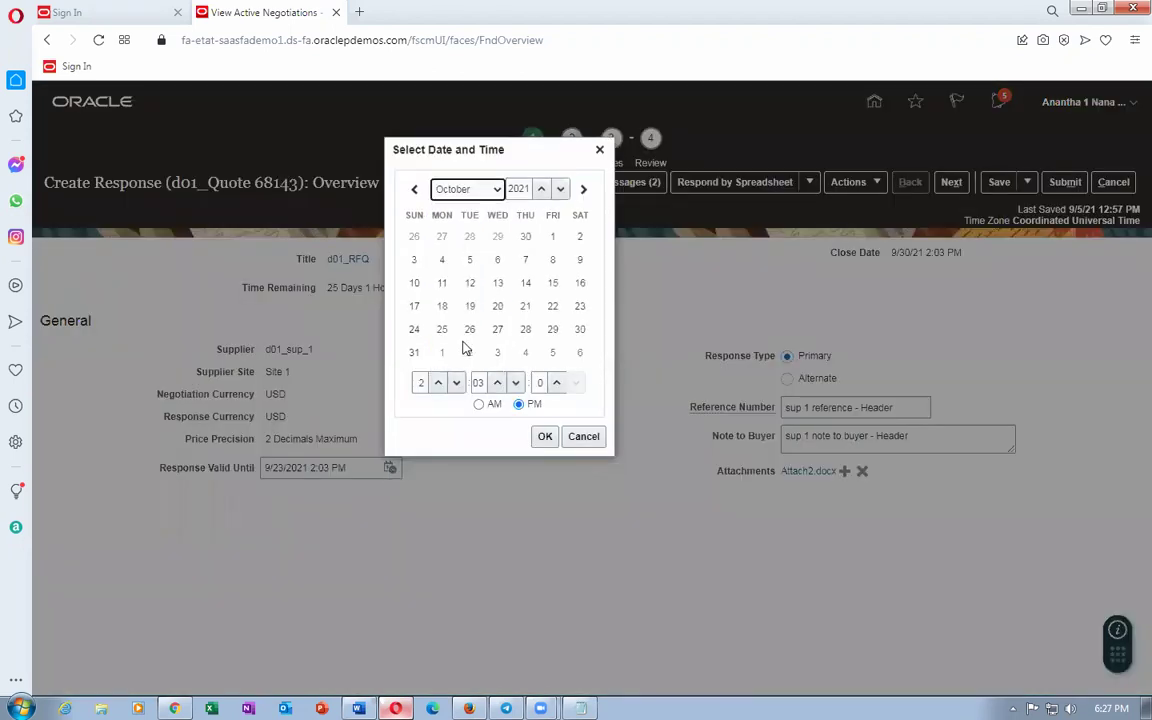
pyautogui.click(525, 259)
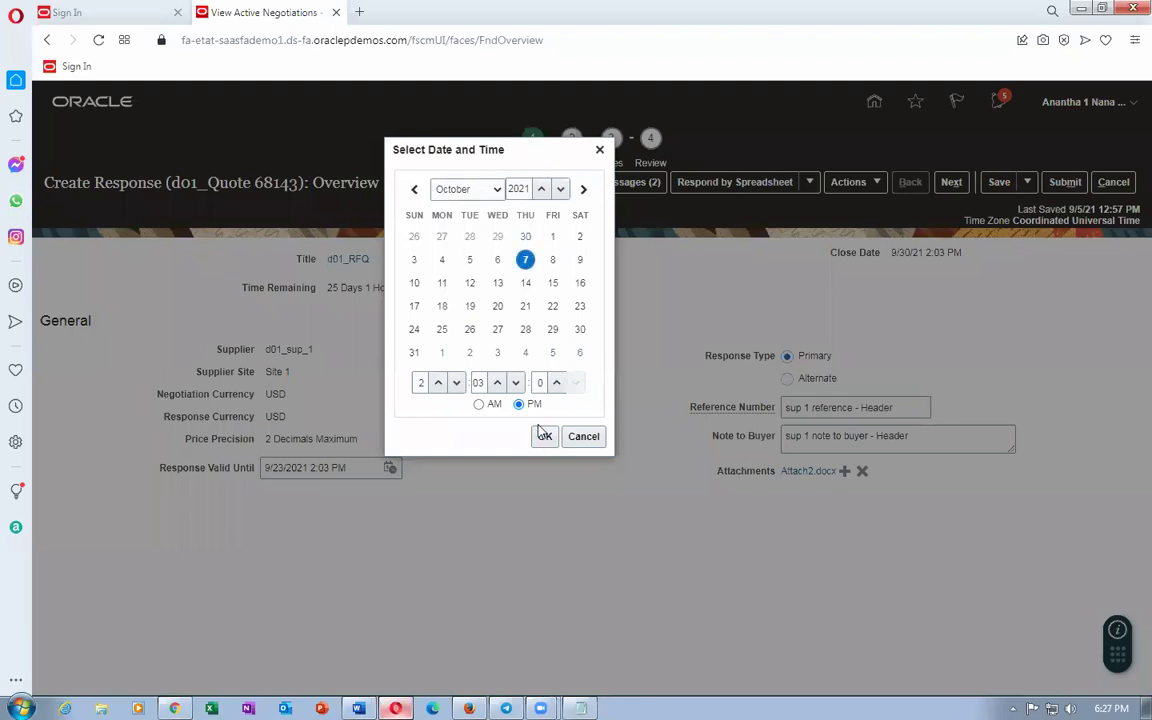
pyautogui.click(543, 436)
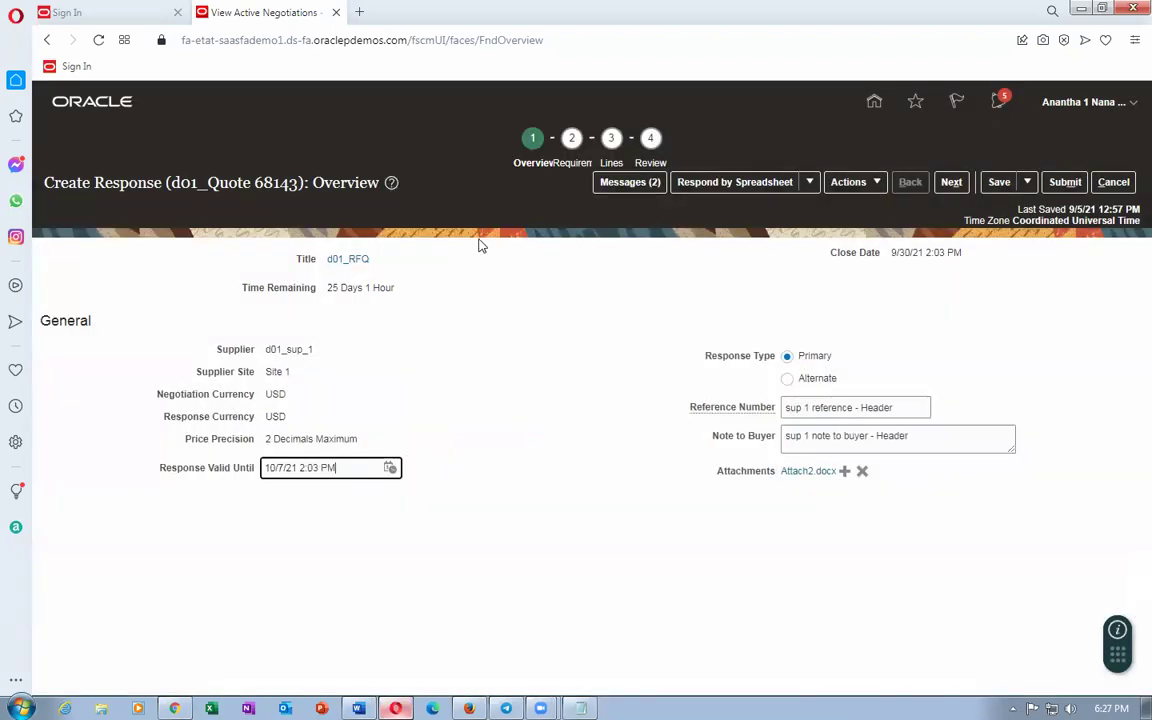
pyautogui.click(575, 166)
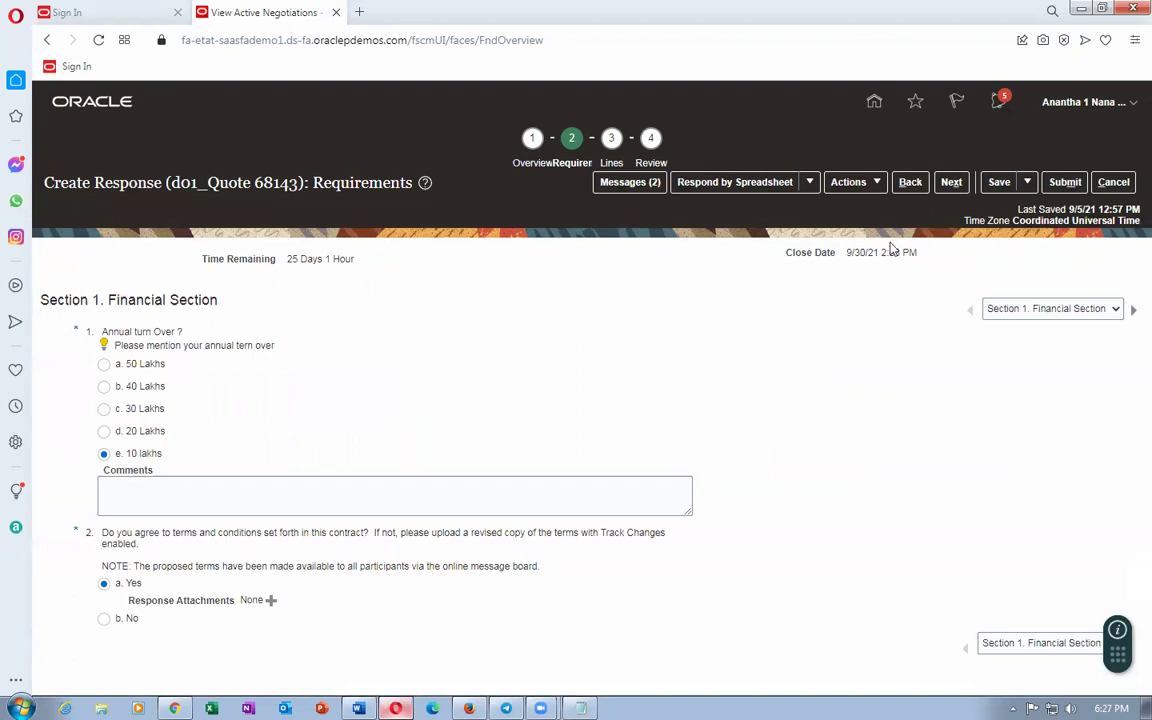
pyautogui.click(955, 184)
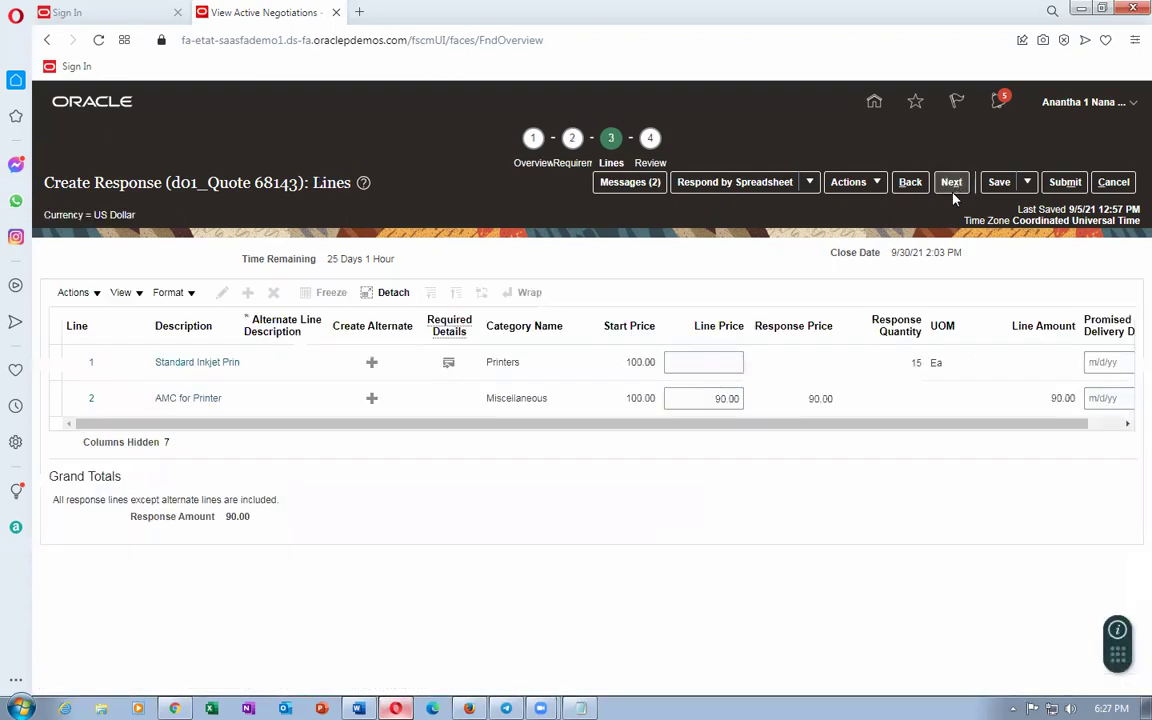
# Enter line 1's price, correcting it from 70.00 to 60.00
pyautogui.click(717, 363)
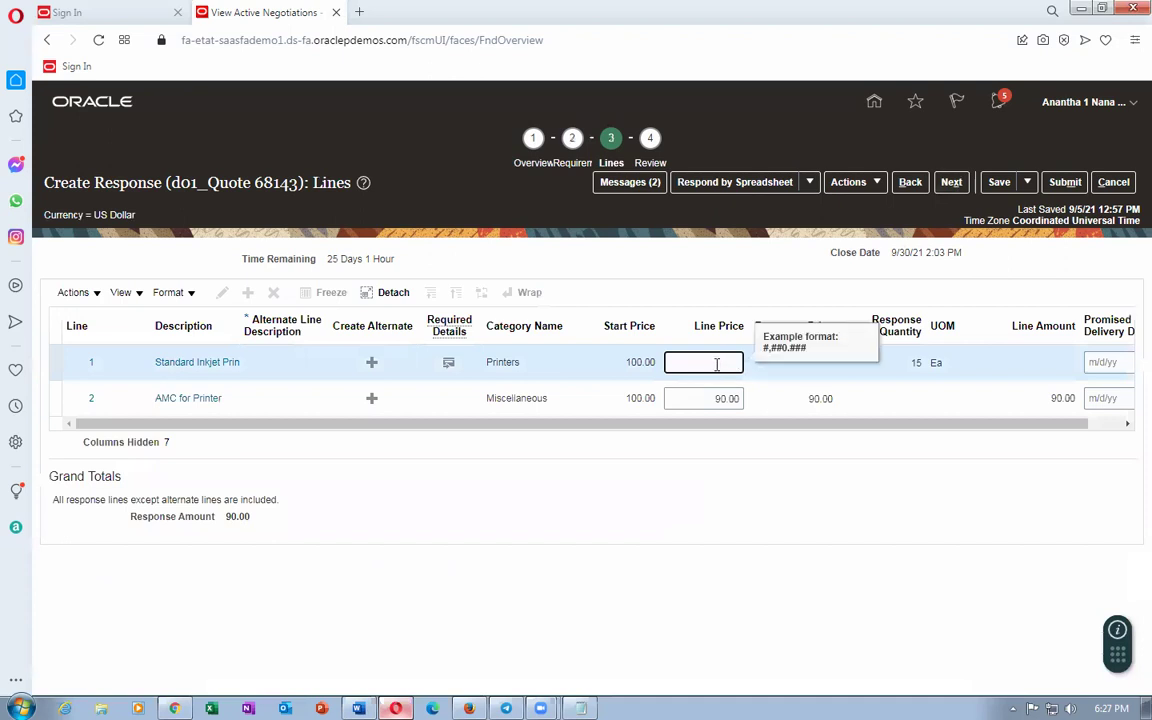
pyautogui.write('70')
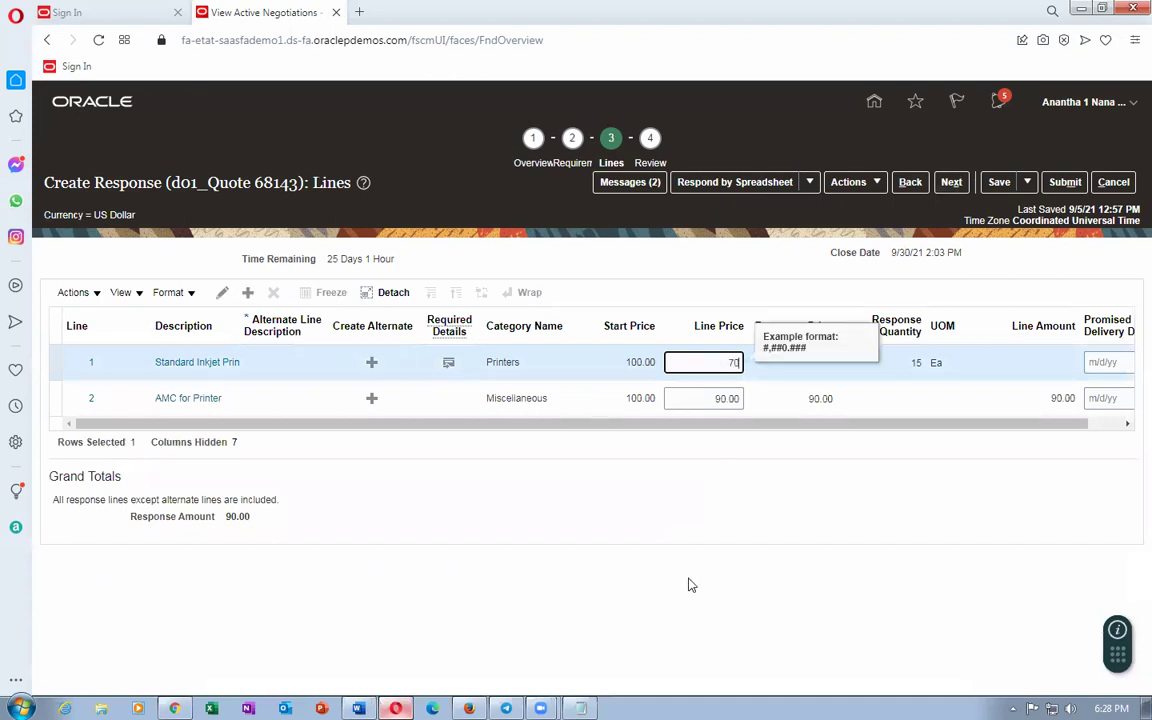
pyautogui.click(656, 545)
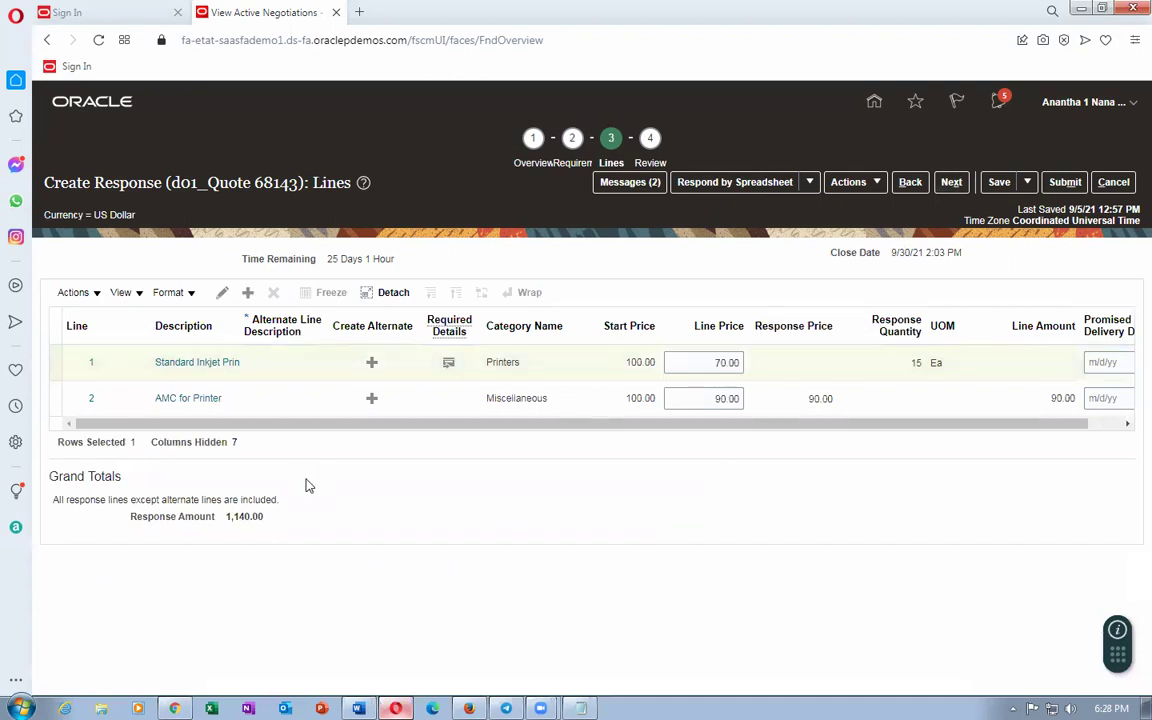
pyautogui.click(701, 363)
pyautogui.write('60')
pyautogui.tripleClick(566, 552)
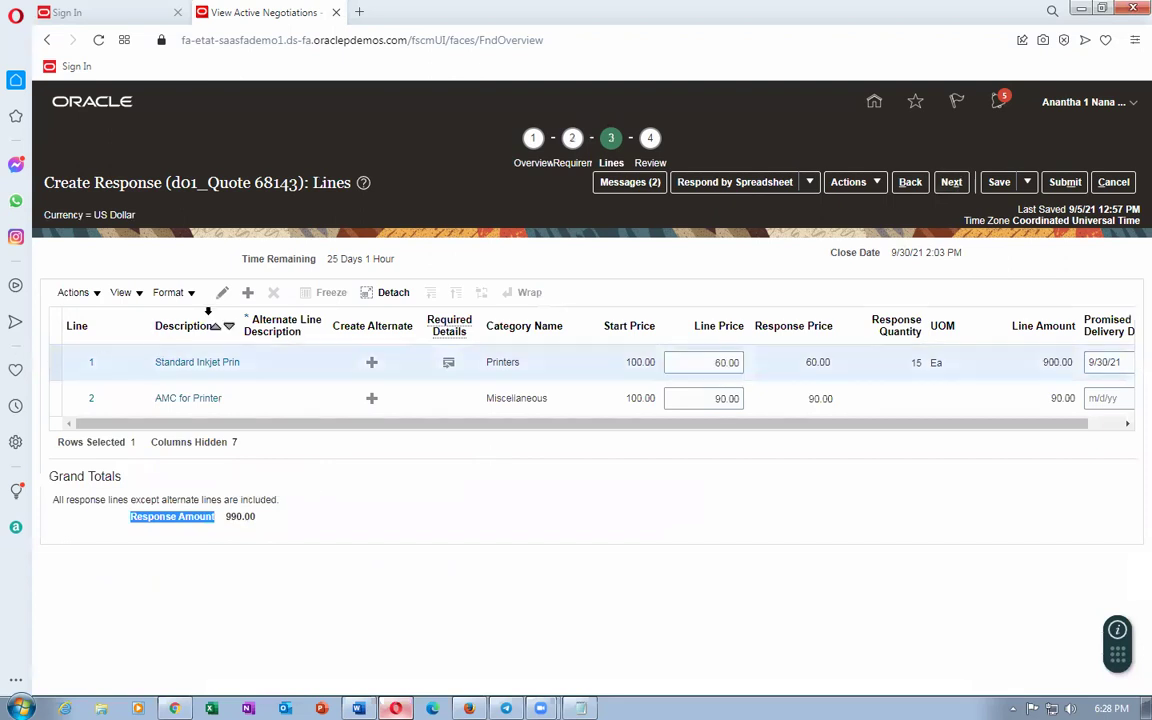
# In line 1's details, enter storage 15 and transportation 1 cost factors, warranty 1, and save
pyautogui.click(294, 481)
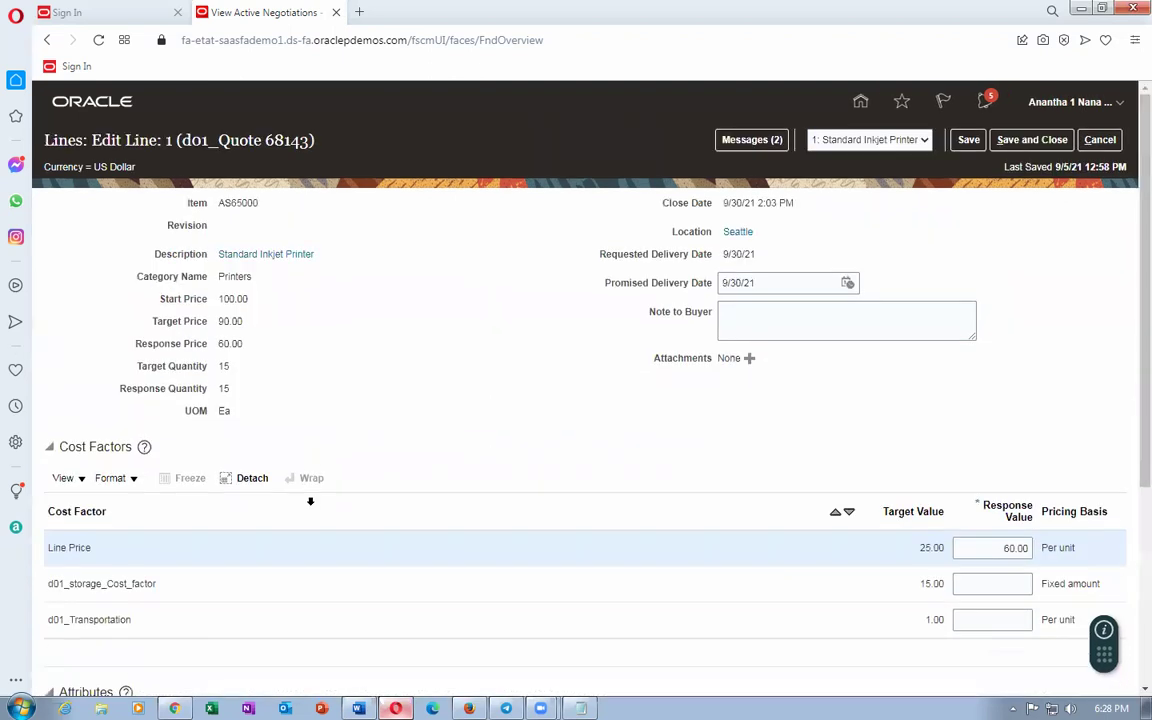
pyautogui.scroll(-4, 316, 546)
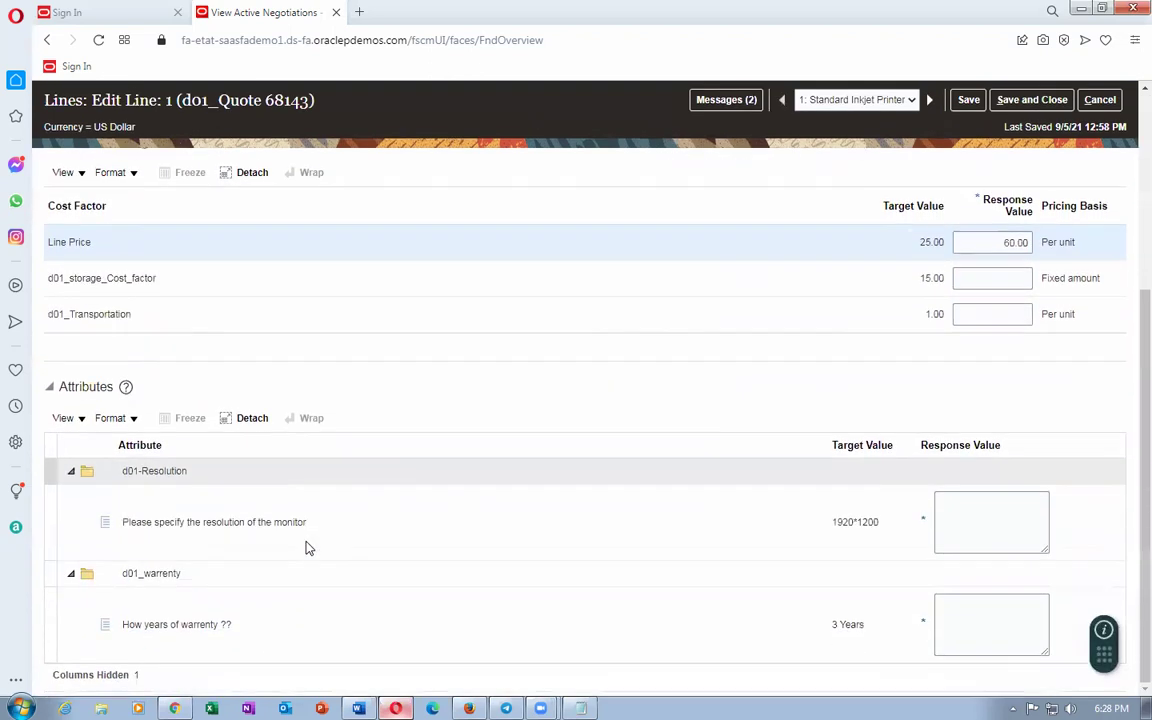
pyautogui.click(1003, 280)
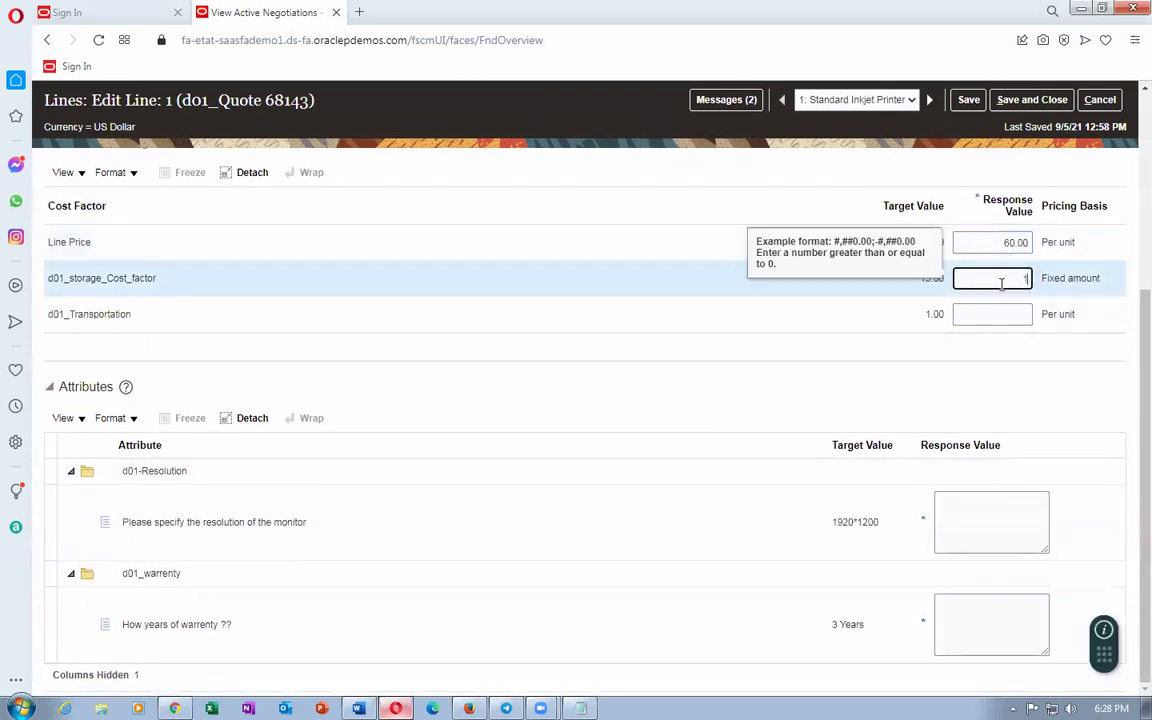
pyautogui.write('15')
pyautogui.click(1005, 320)
pyautogui.write('1')
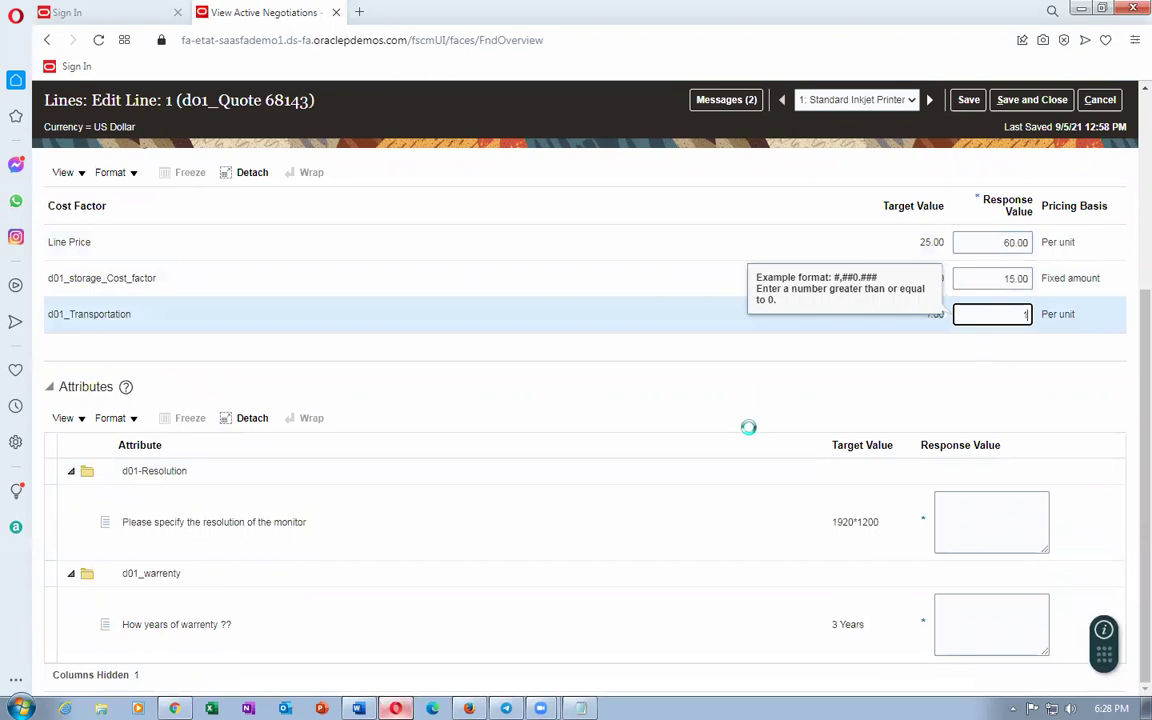
pyautogui.click(962, 517)
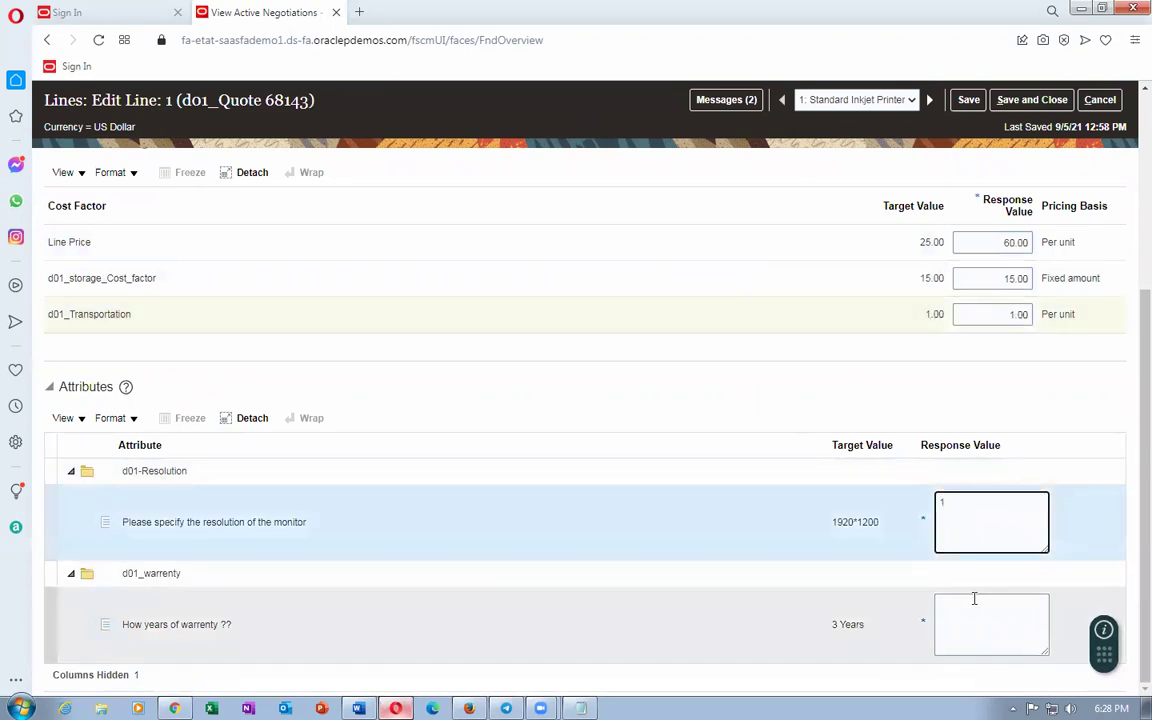
pyautogui.click(972, 606)
pyautogui.write('1')
pyautogui.scroll(5, 779, 391)
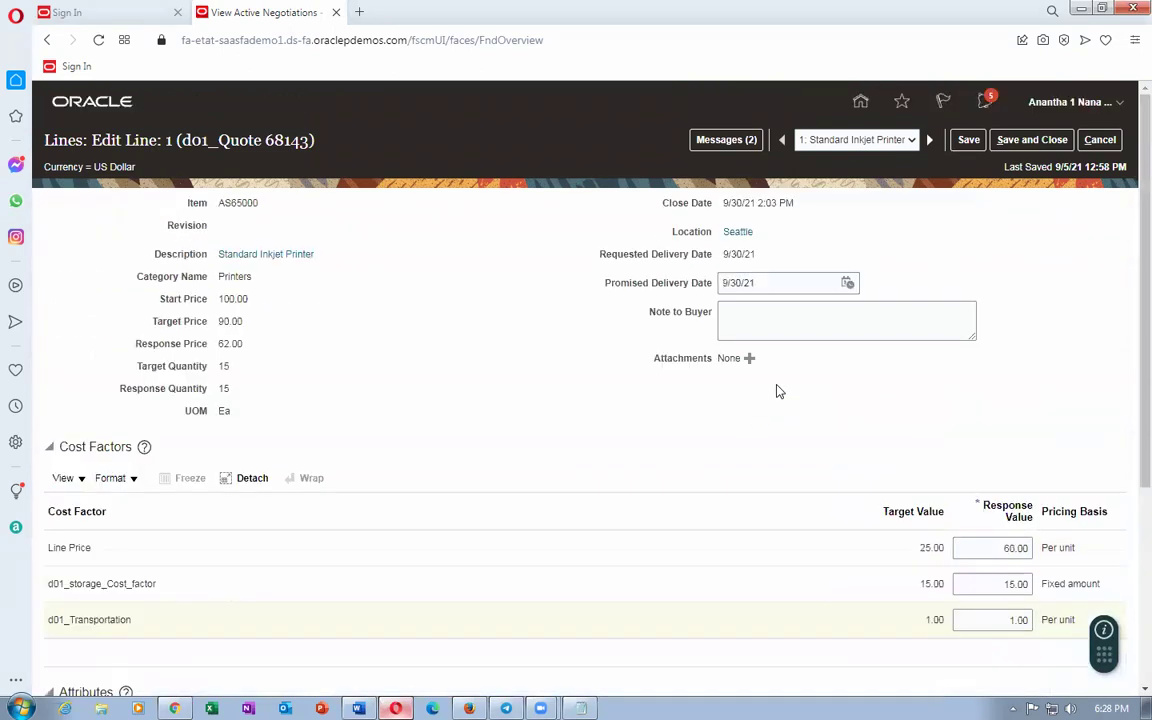
pyautogui.click(1020, 140)
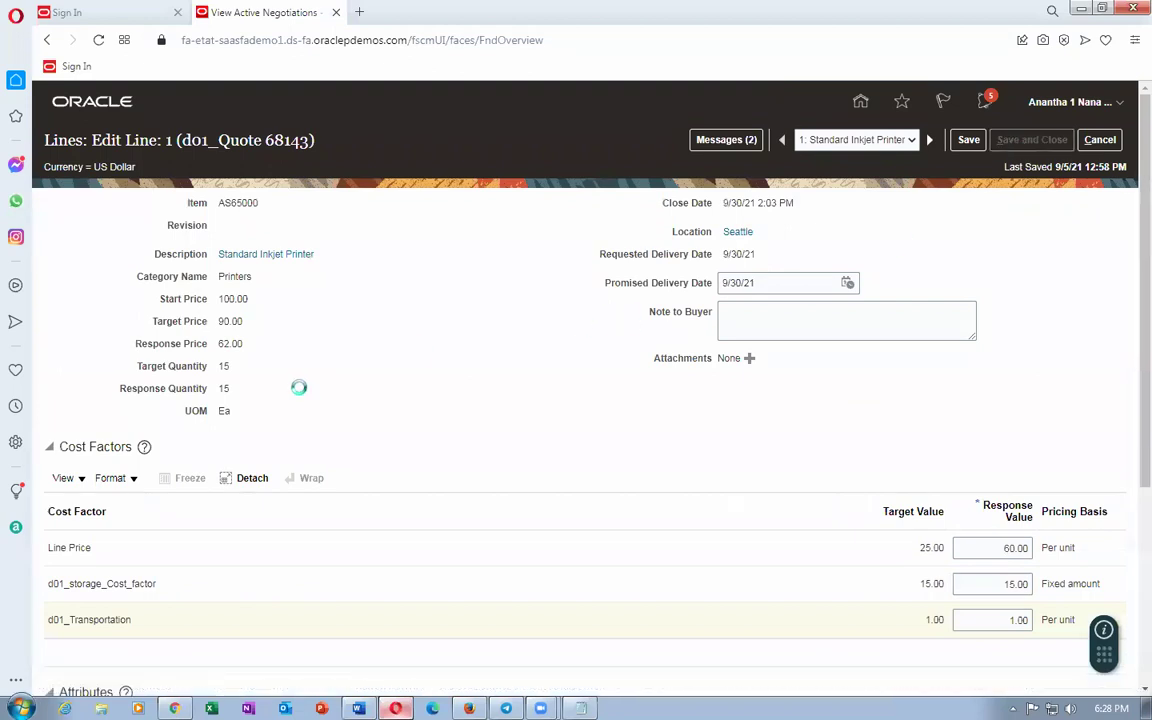
# Create alternate line 1-1 described 'Hero honda act' with response quantity 15
pyautogui.click(247, 293)
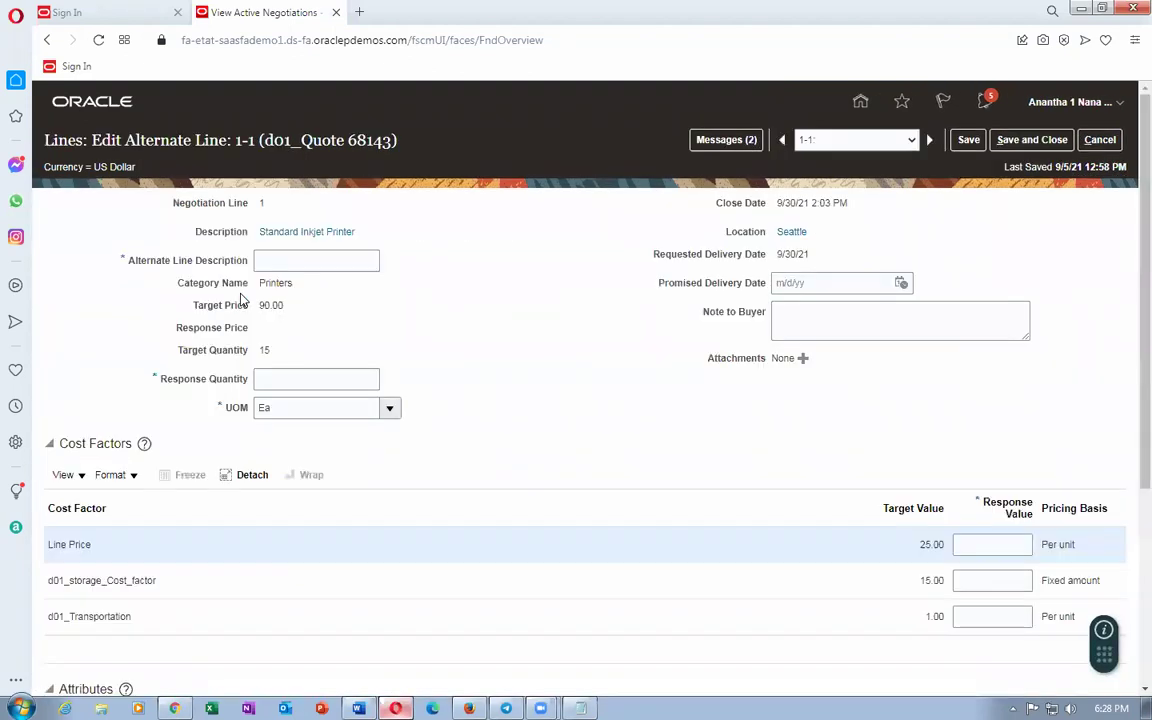
pyautogui.click(303, 262)
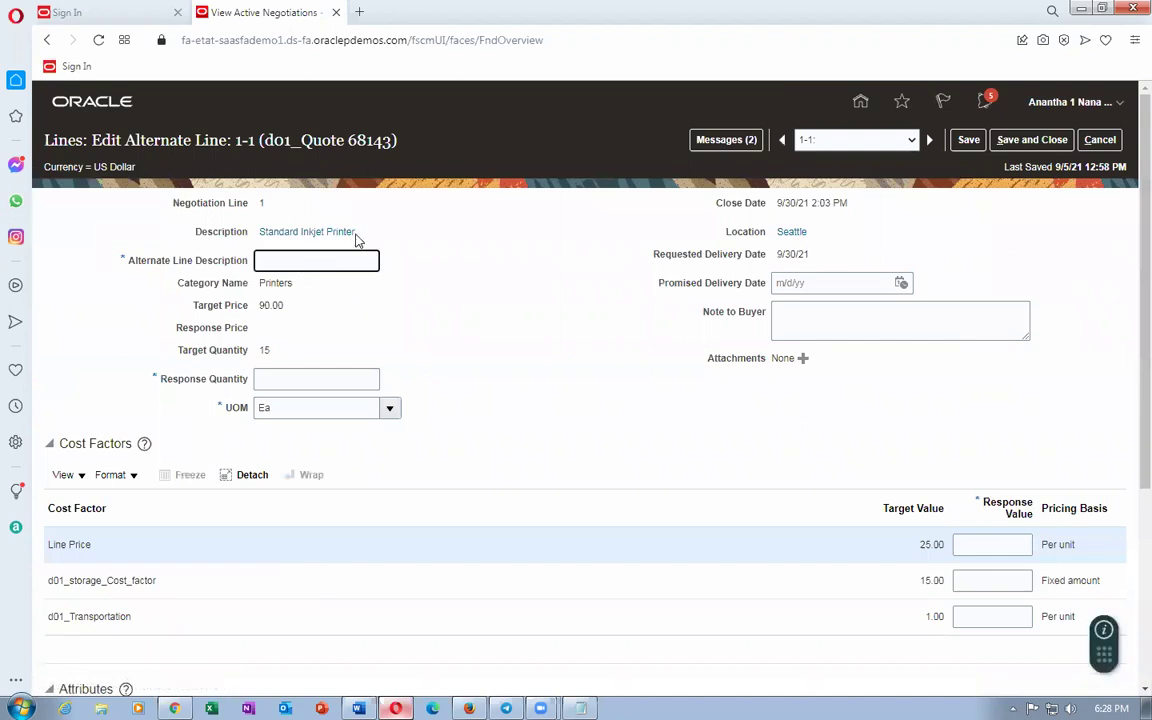
pyautogui.write('Hero honda active 22')
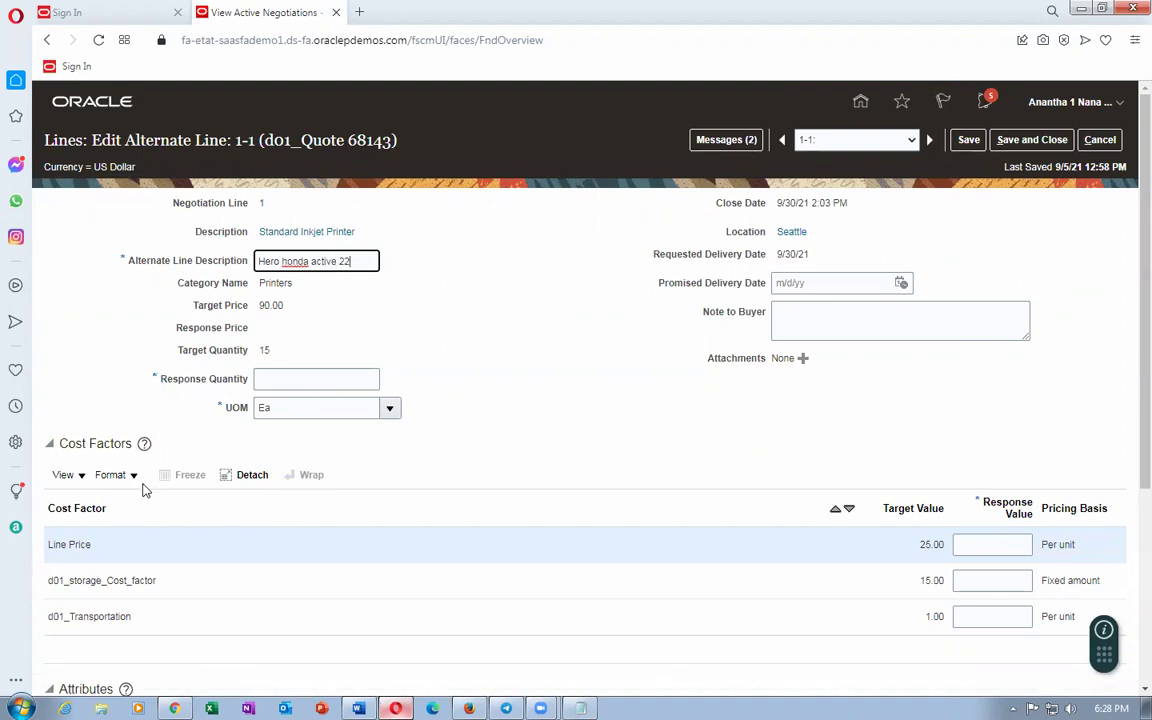
pyautogui.click(290, 380)
pyautogui.write('15')
pyautogui.click(764, 357)
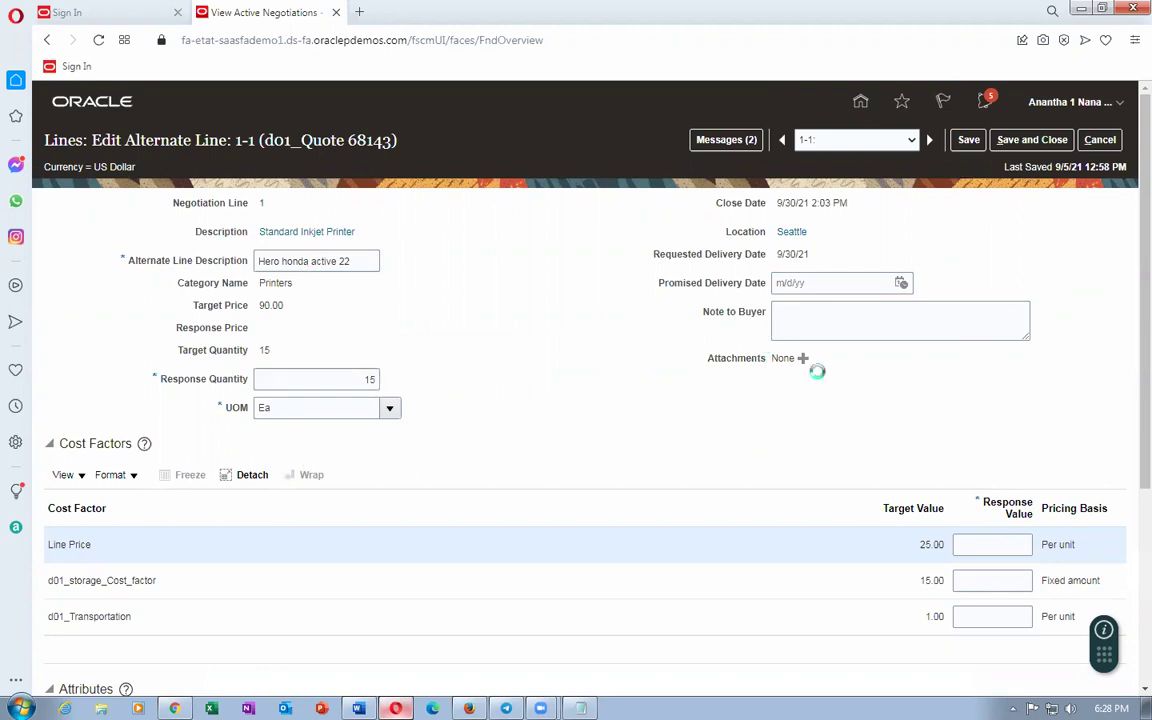
# Give the alternate line price 60 with storage 15 and transportation 1, then save it
pyautogui.click(996, 541)
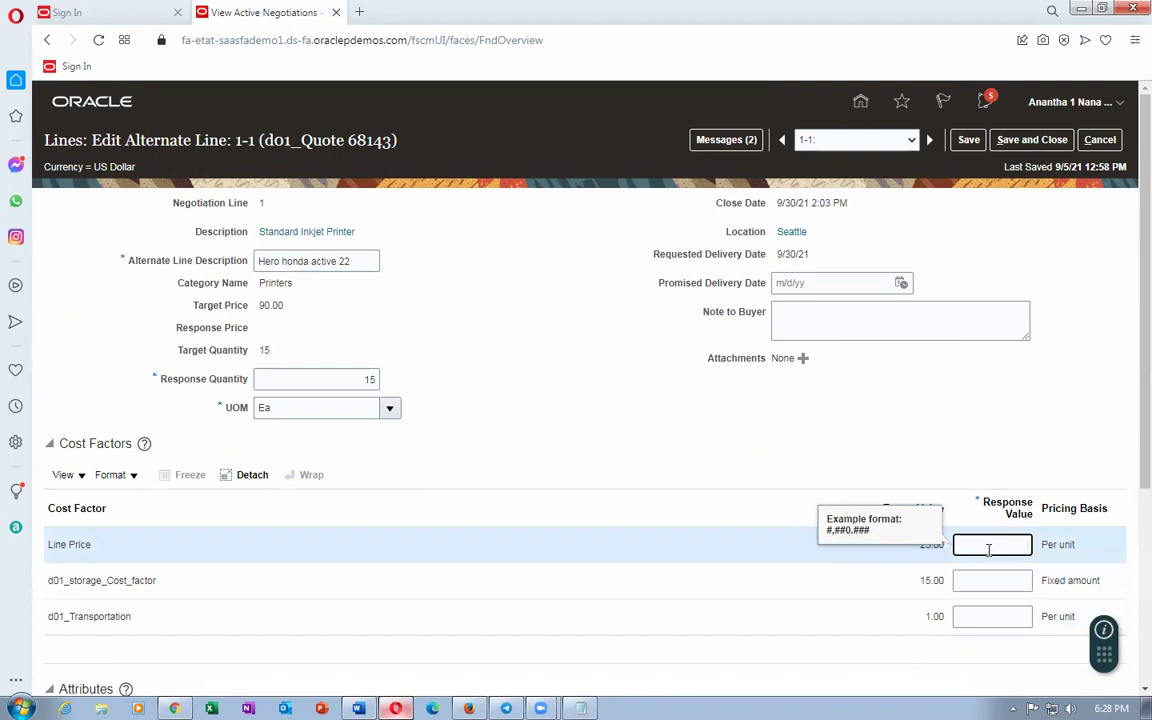
pyautogui.write('60')
pyautogui.click(972, 581)
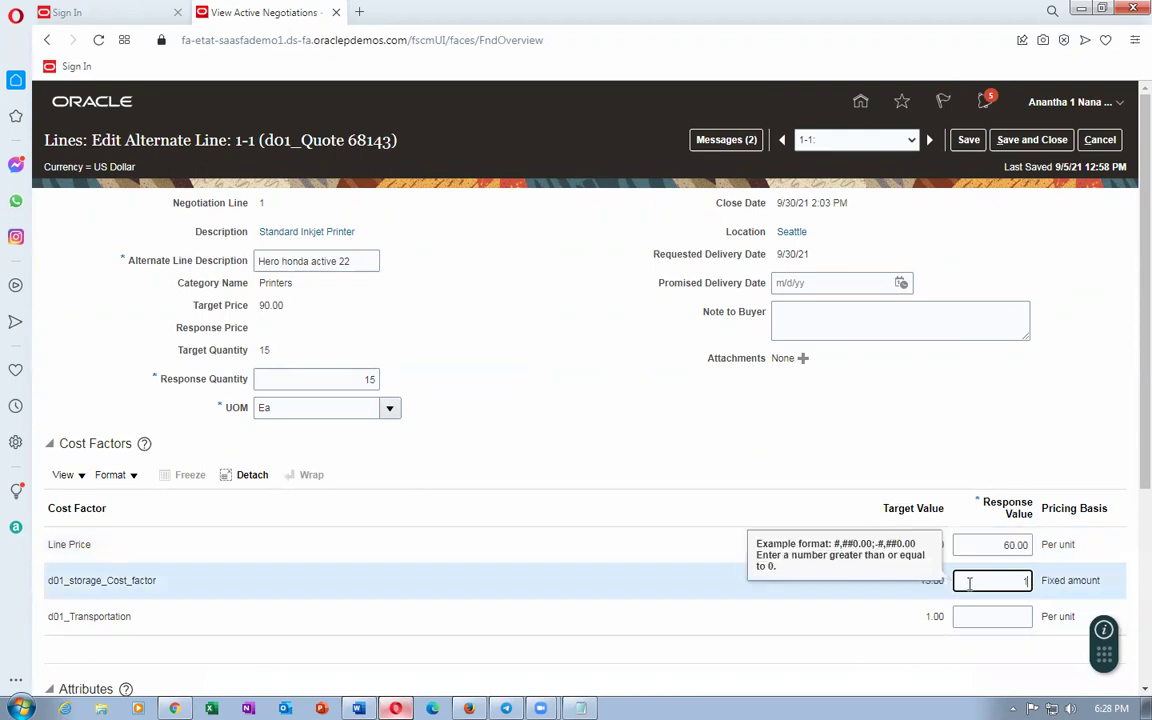
pyautogui.click(980, 617)
pyautogui.write('1')
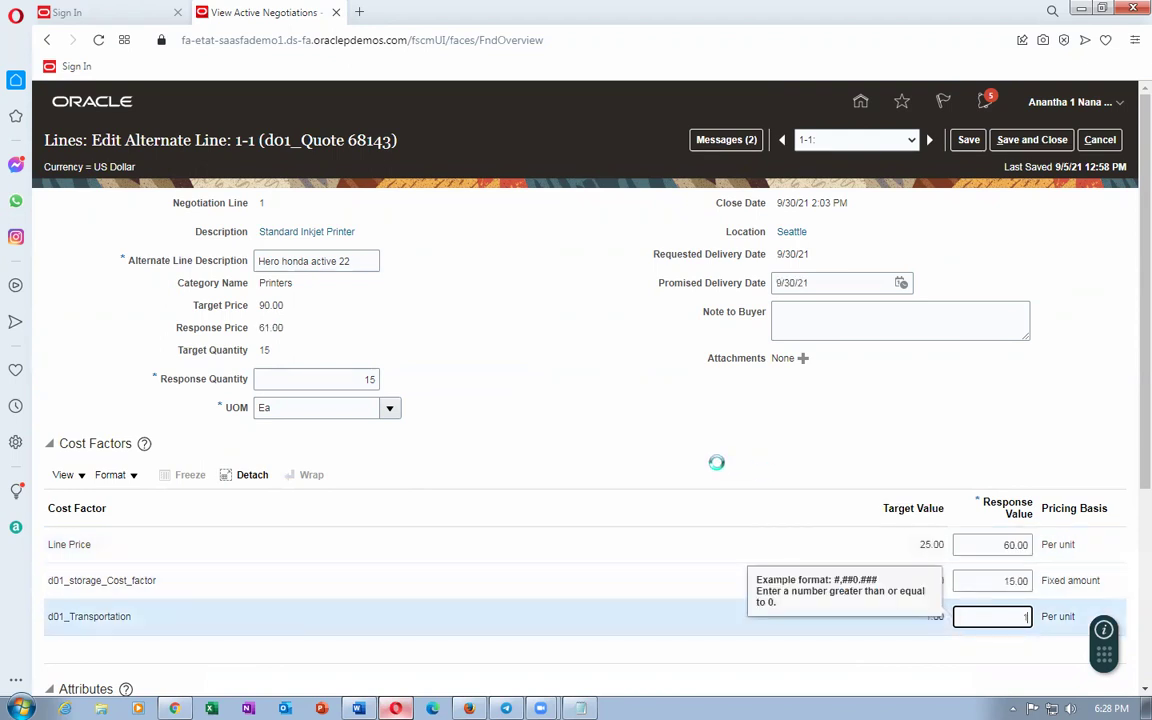
pyautogui.click(644, 420)
pyautogui.click(1032, 139)
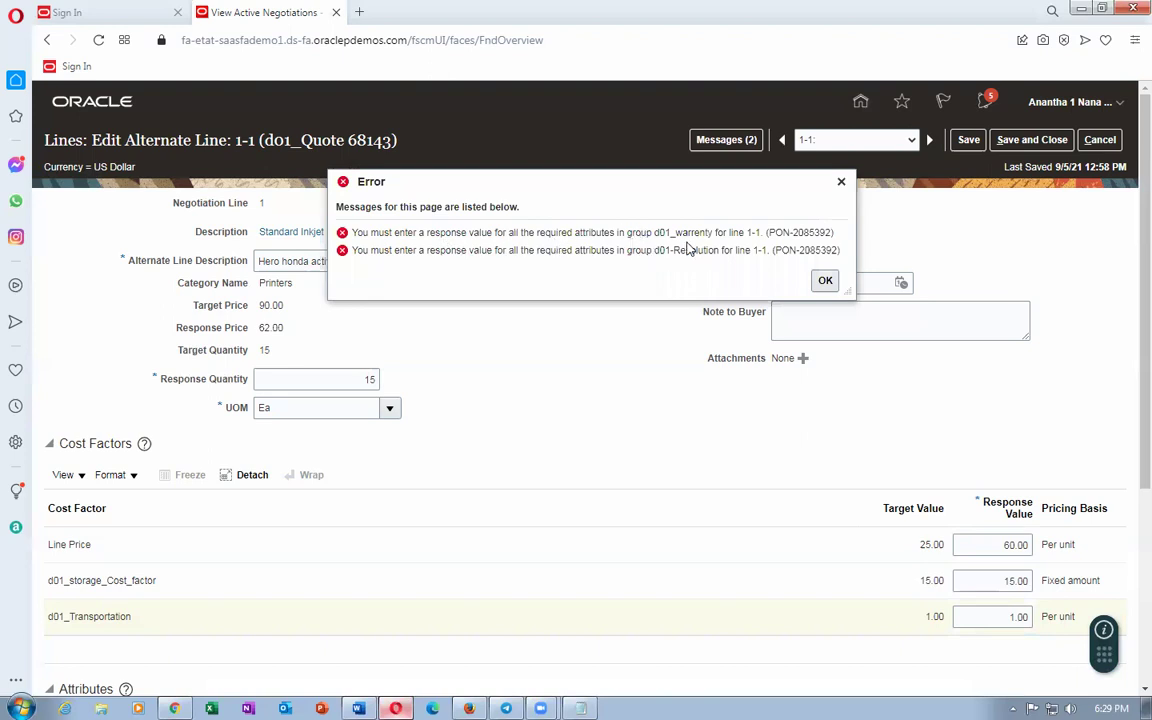
# Dismiss the error and answer both the monitor resolution and warranty years attributes with 1
pyautogui.click(825, 281)
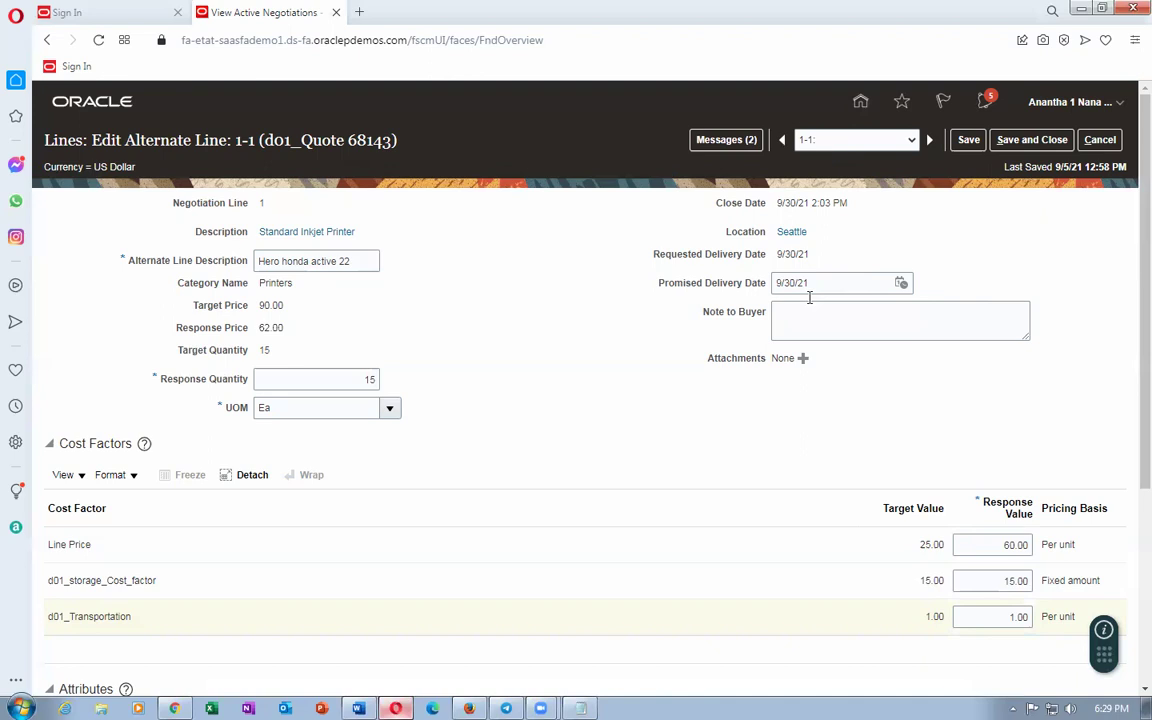
pyautogui.scroll(-3, 438, 517)
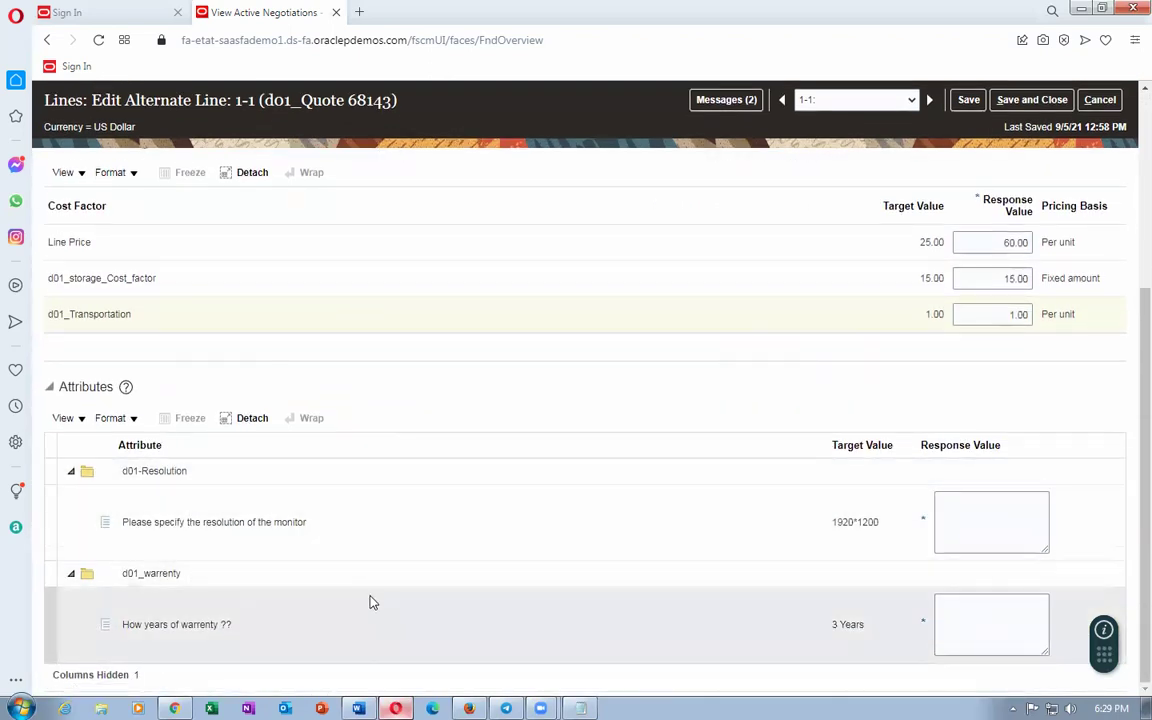
pyautogui.click(950, 518)
pyautogui.write('1')
pyautogui.click(979, 626)
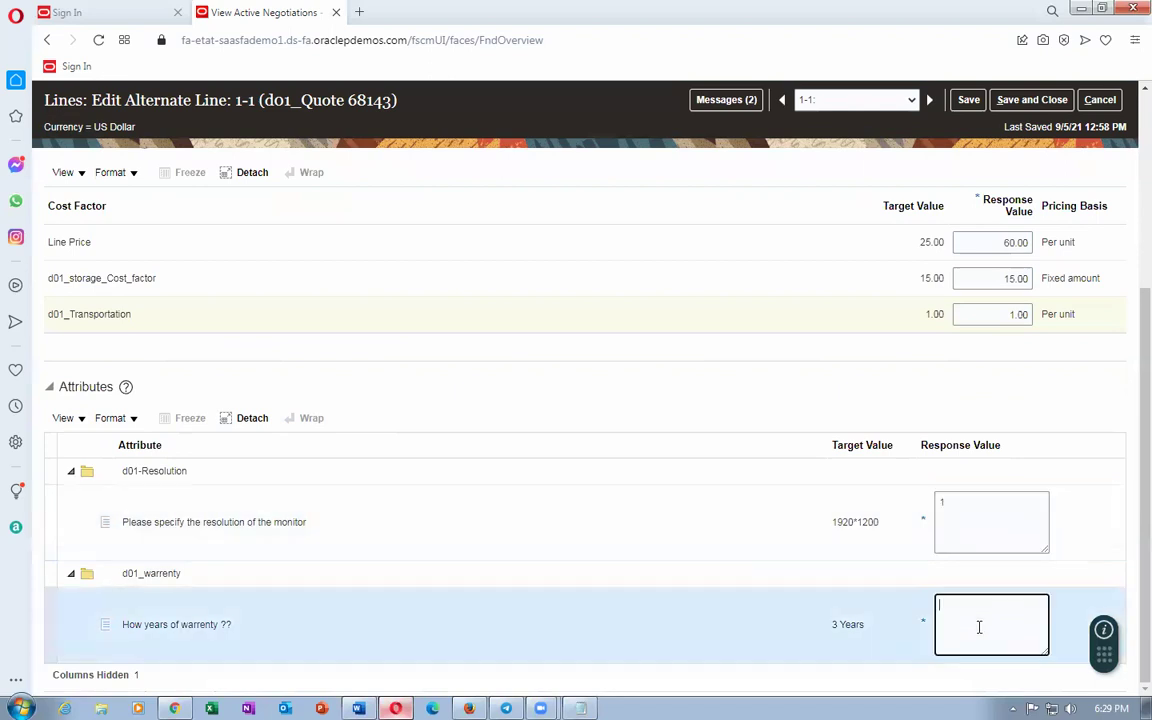
pyautogui.write('1')
pyautogui.click(533, 403)
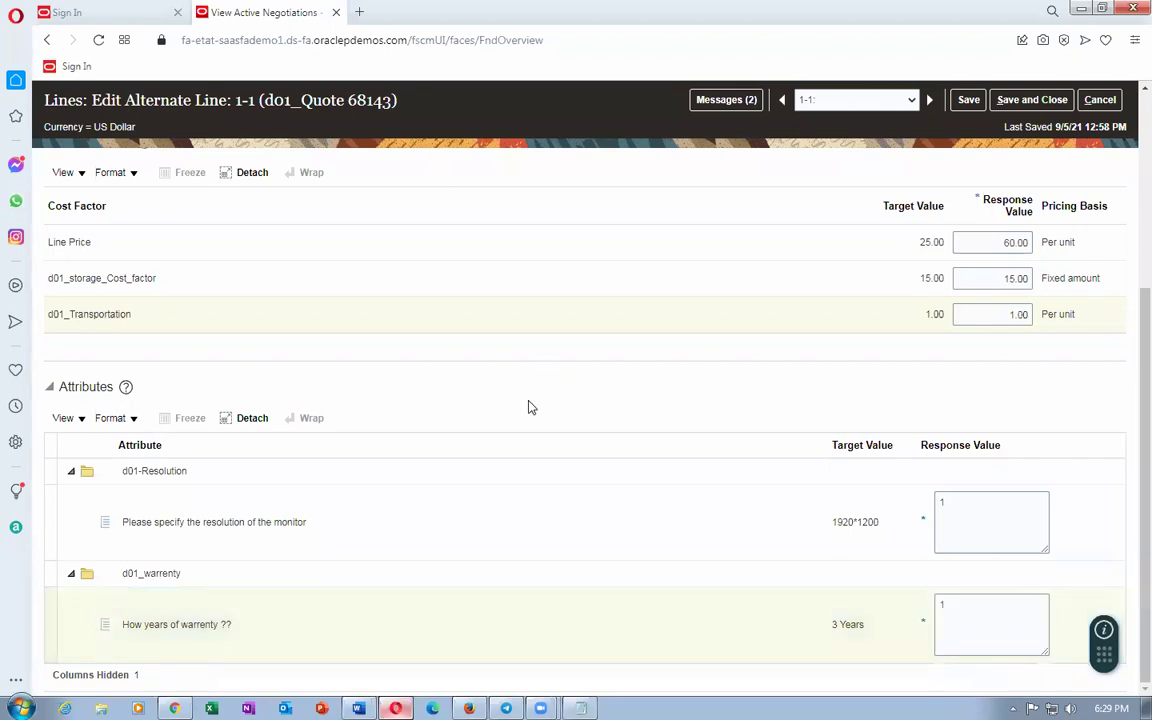
pyautogui.scroll(3, 530, 407)
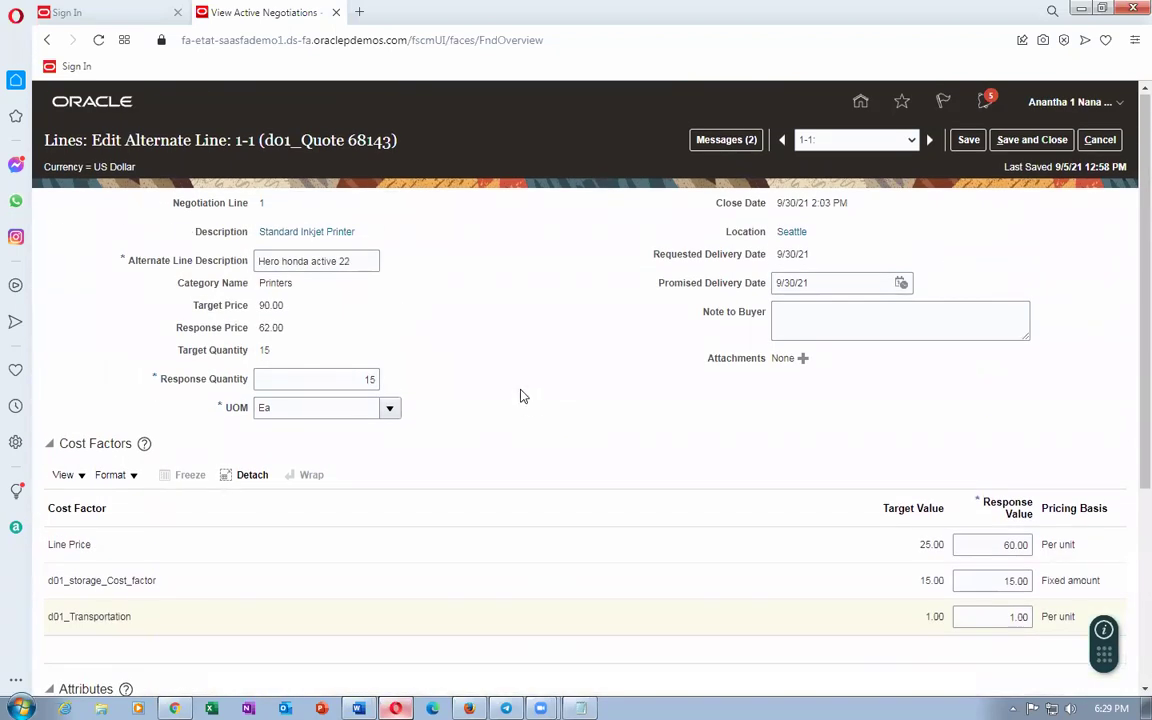
pyautogui.scroll(-3, 522, 396)
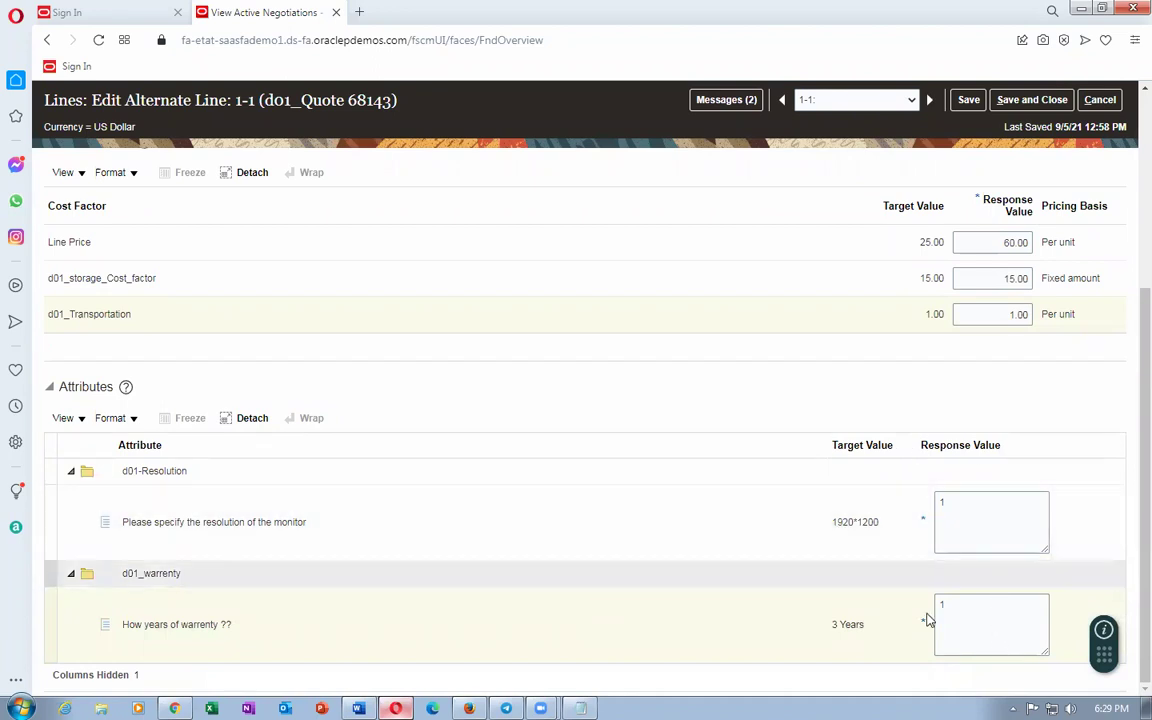
pyautogui.scroll(5, 604, 388)
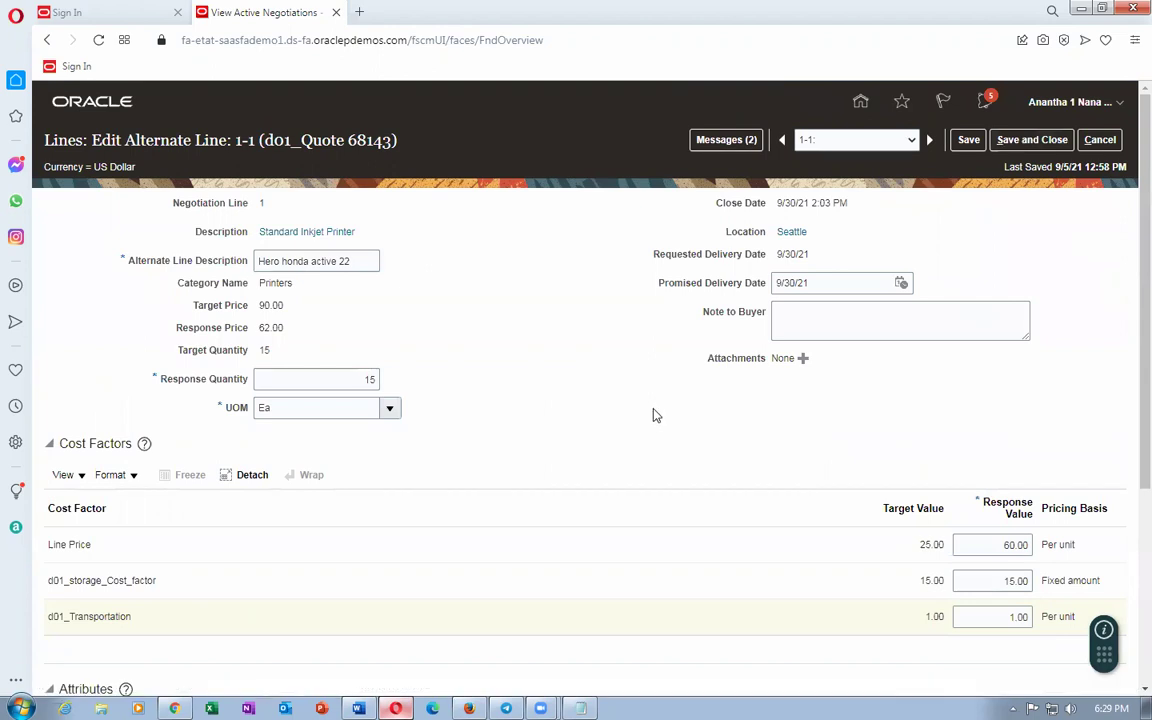
# Save the alternate line, widen the Alternate Line Description column, and submit response 68143
pyautogui.click(1031, 142)
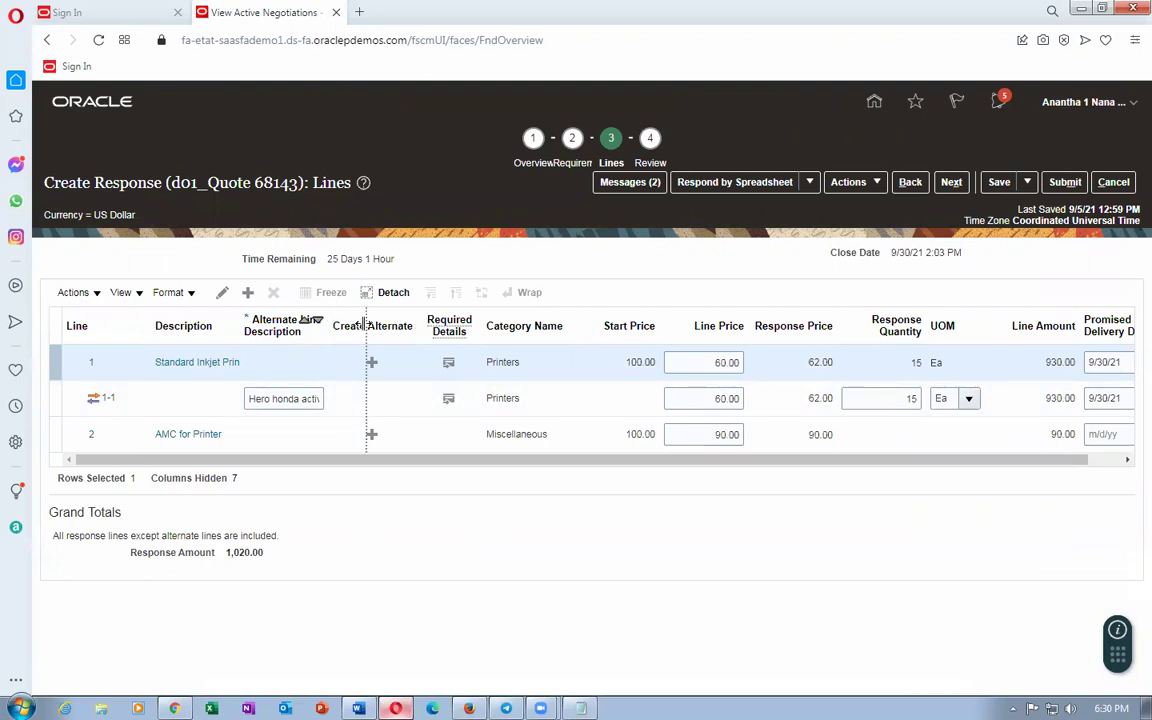
pyautogui.moveTo(326, 318); pyautogui.dragTo(373, 318)
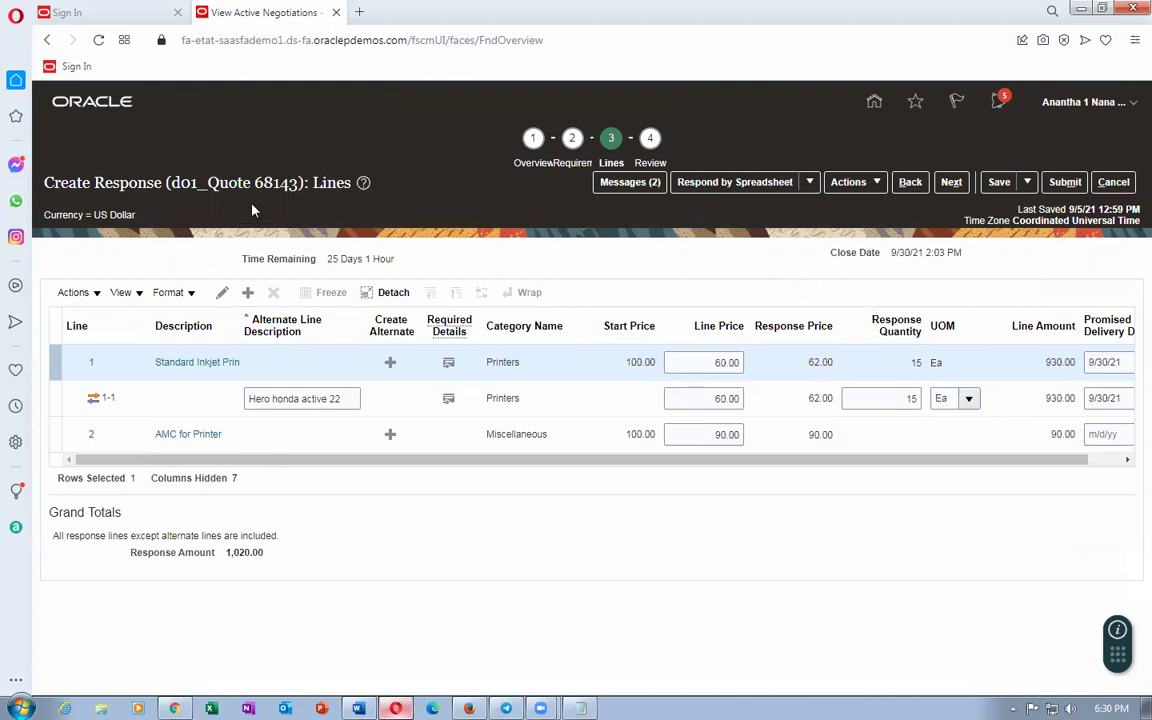
pyautogui.click(1066, 183)
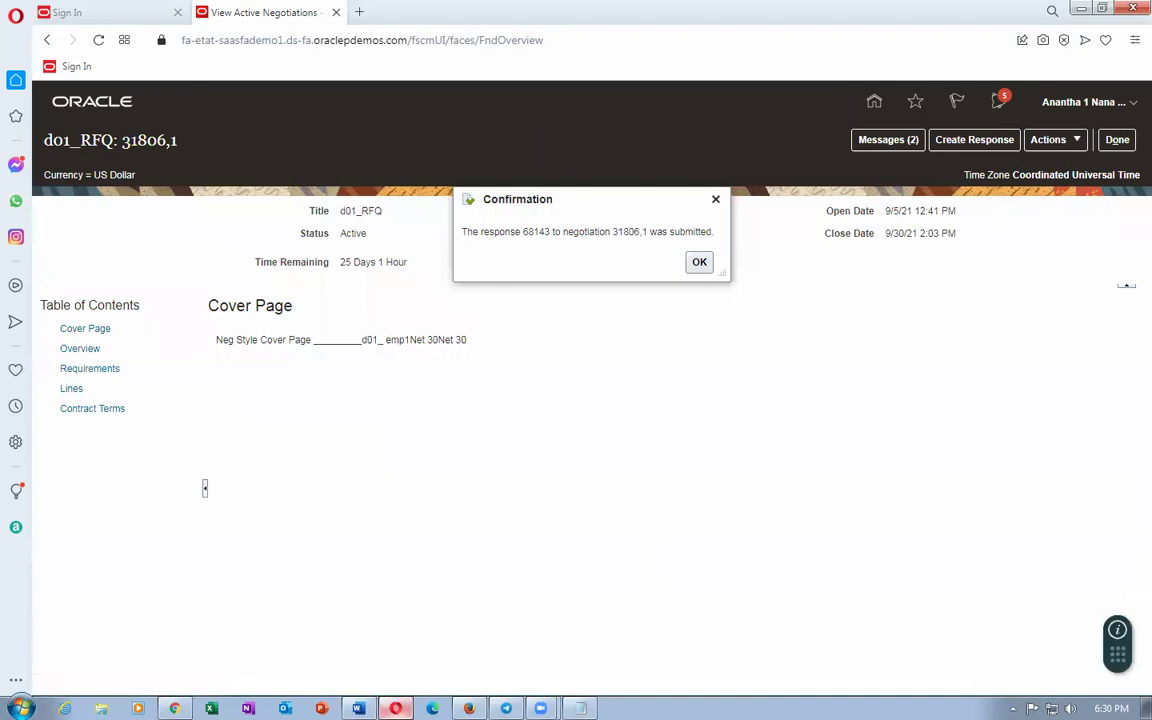
# Save the response-number notes in Notepad, then dismiss the submission confirmation in the portal
pyautogui.hotkey('alt', 'Tab')
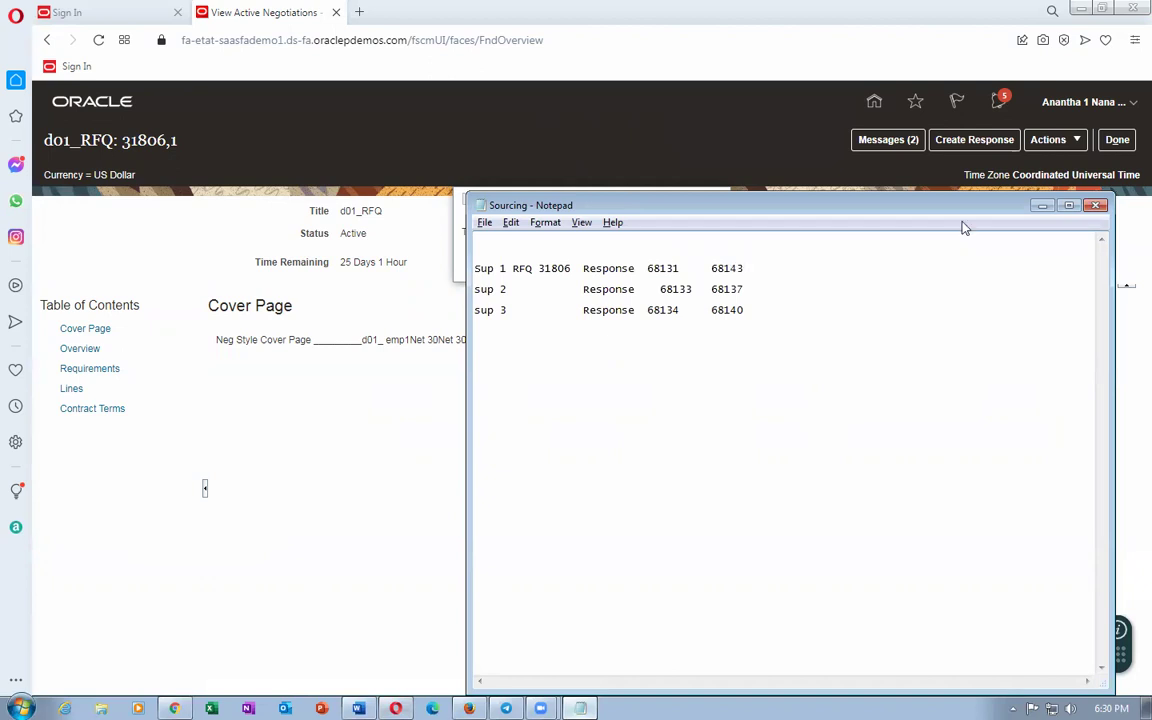
pyautogui.click(484, 222)
pyautogui.click(509, 275)
pyautogui.click(625, 397)
pyautogui.click(279, 514)
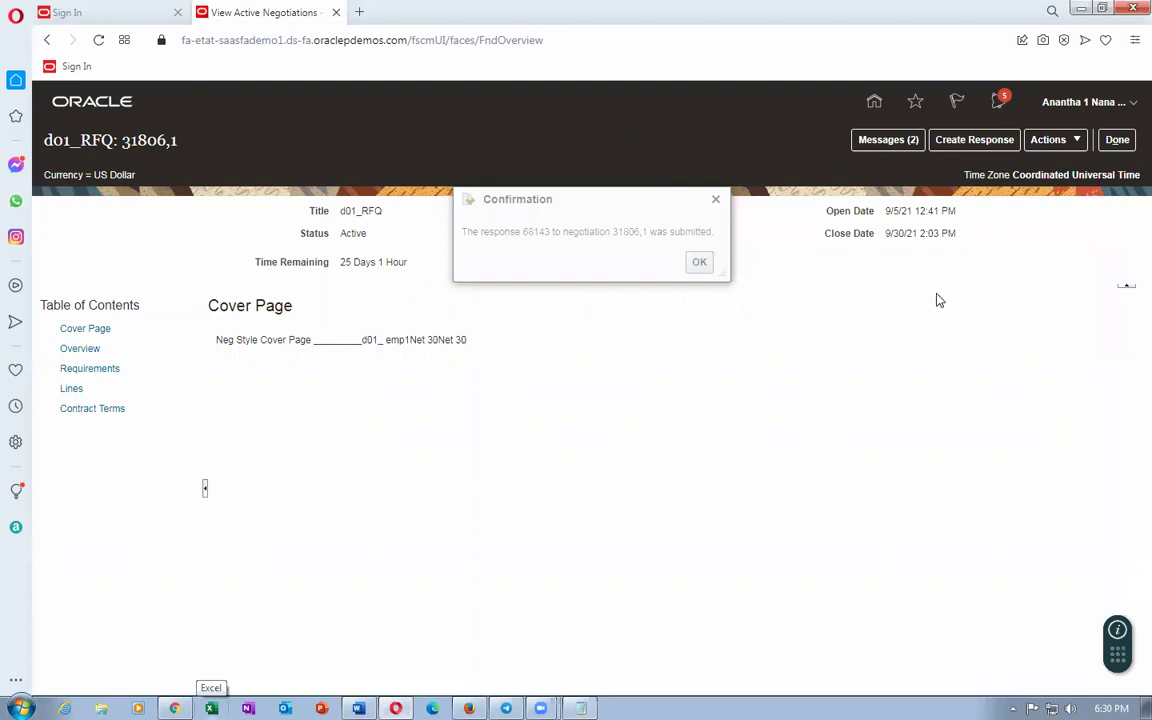
pyautogui.click(1117, 140)
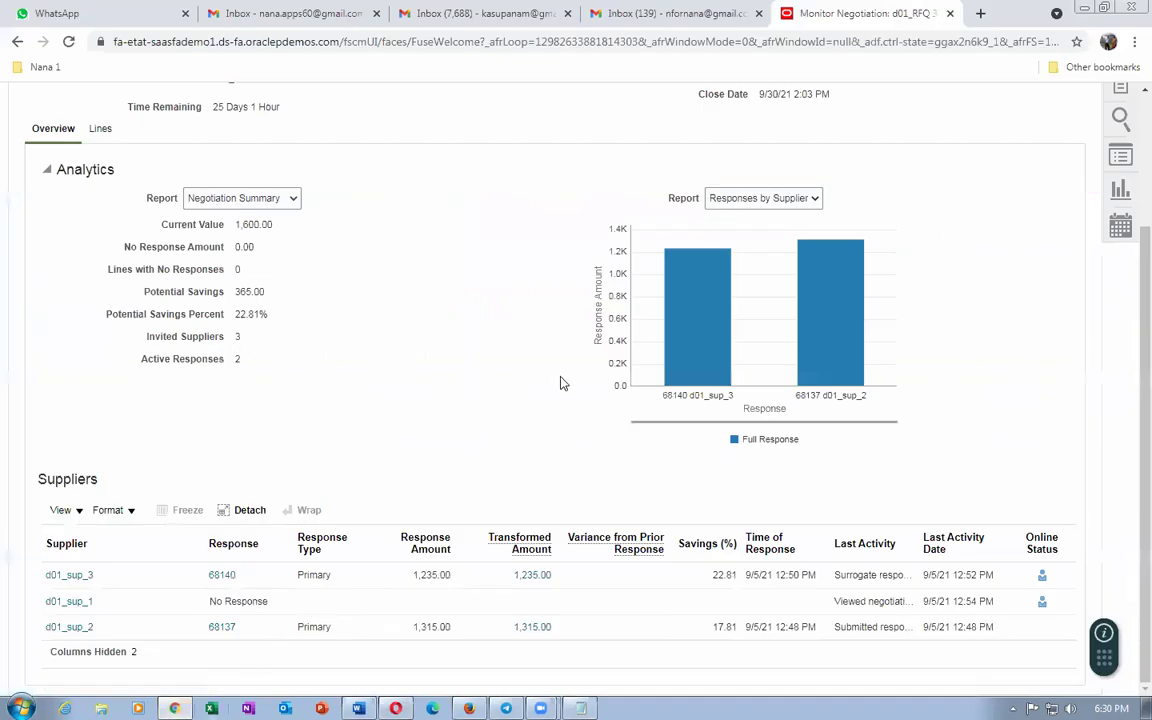
# Close the monitor and RFQ page, refresh the negotiations list, and open negotiation 31806,1
pyautogui.scroll(3, 1126, 391)
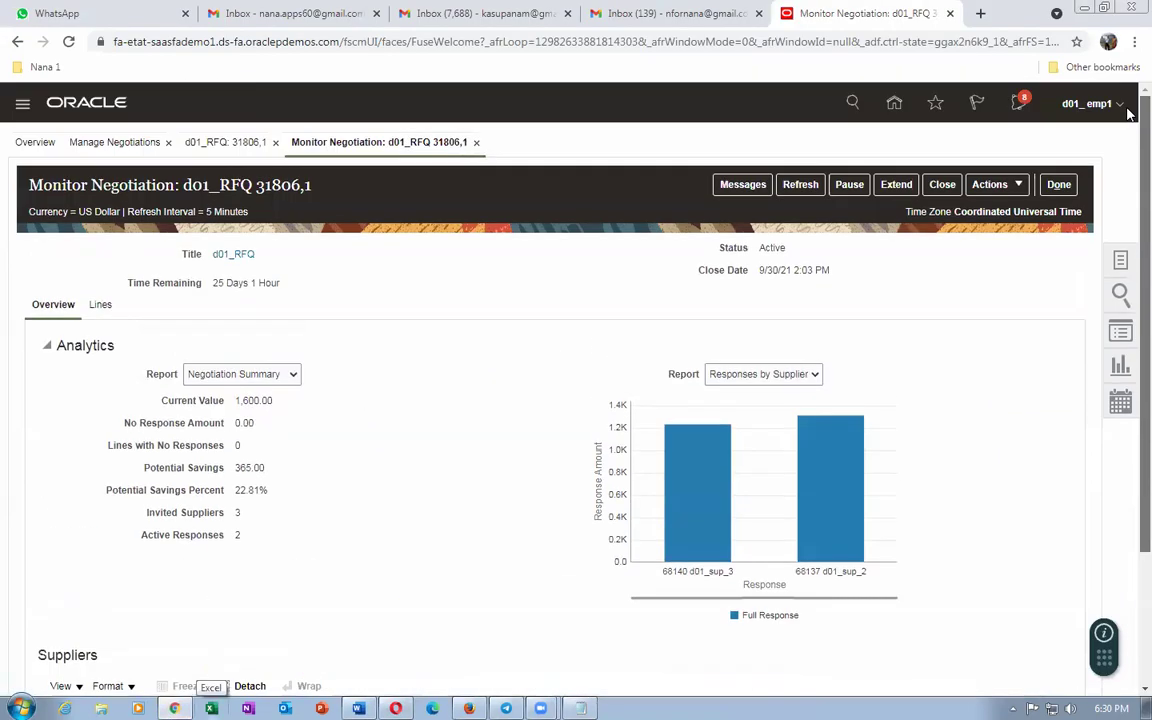
pyautogui.click(1058, 186)
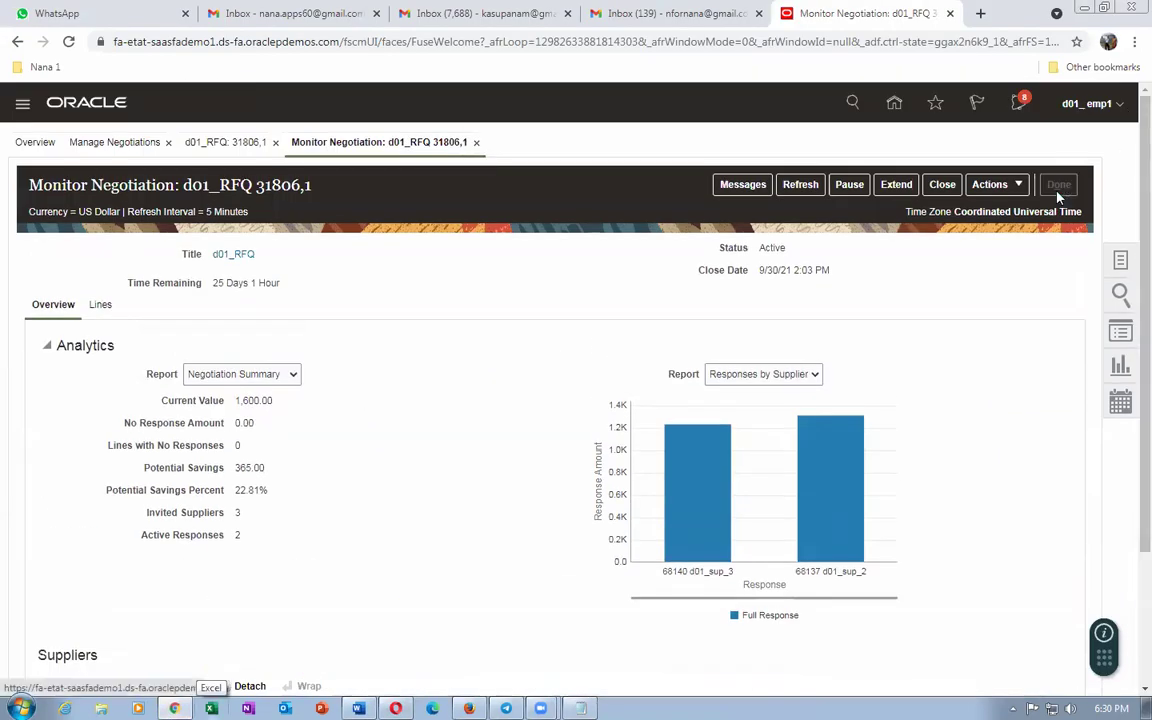
pyautogui.click(1058, 186)
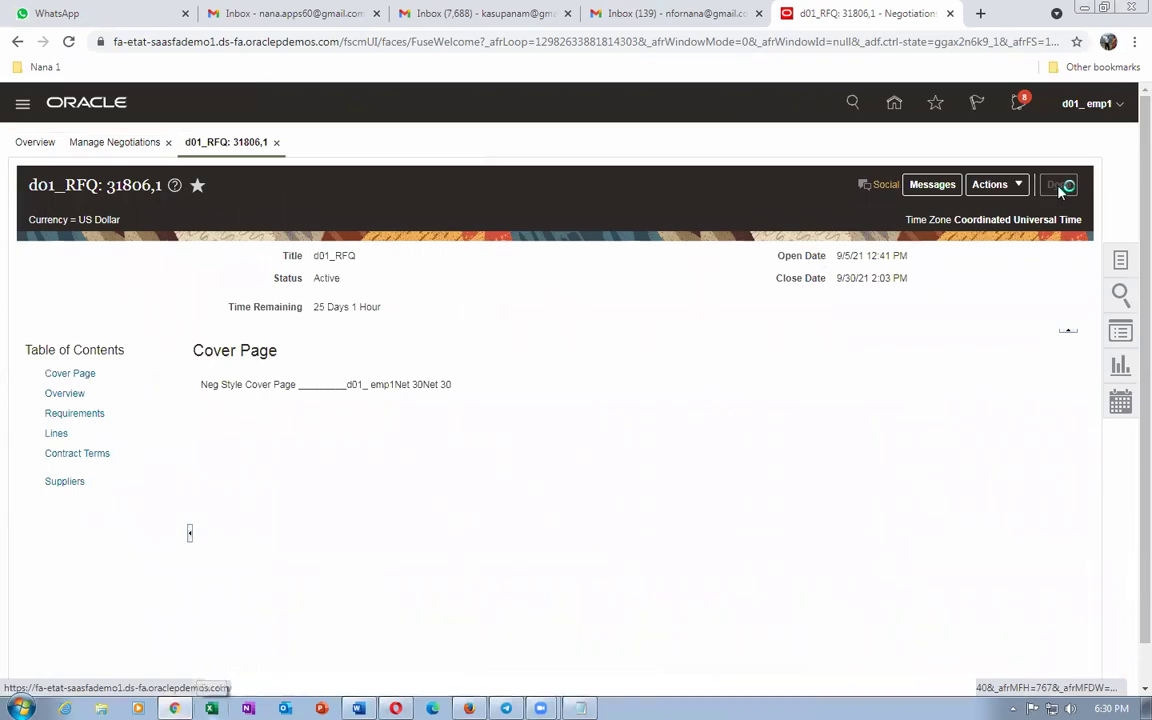
pyautogui.click(982, 389)
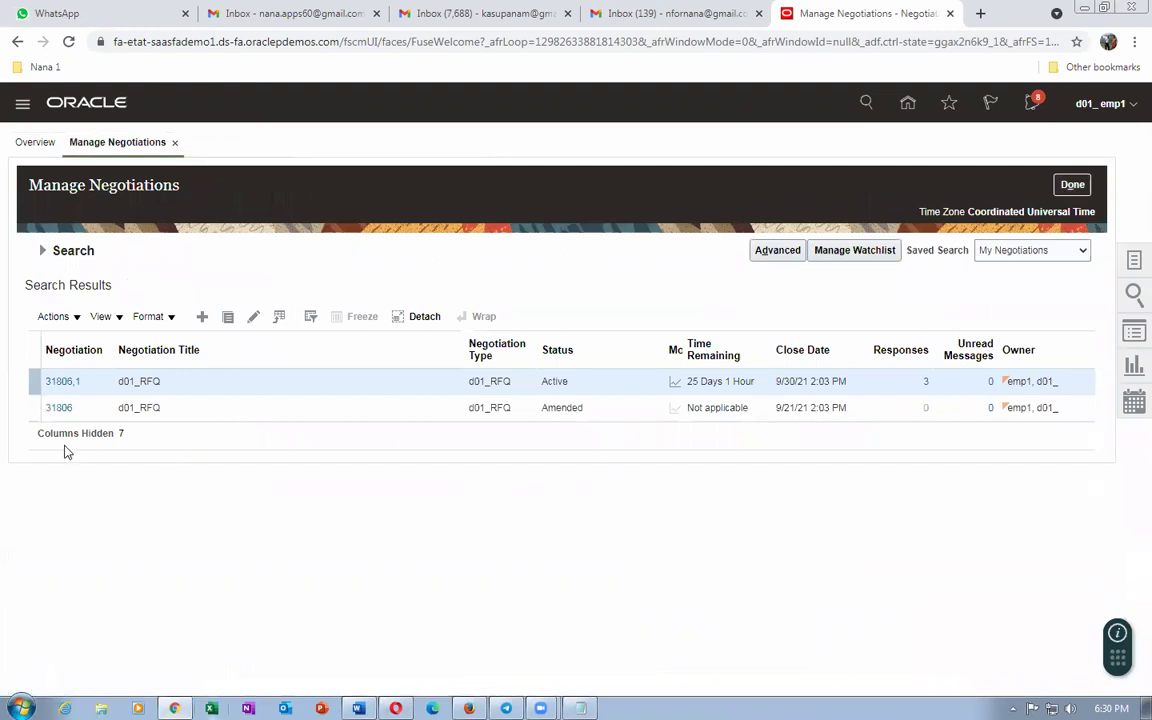
pyautogui.click(62, 381)
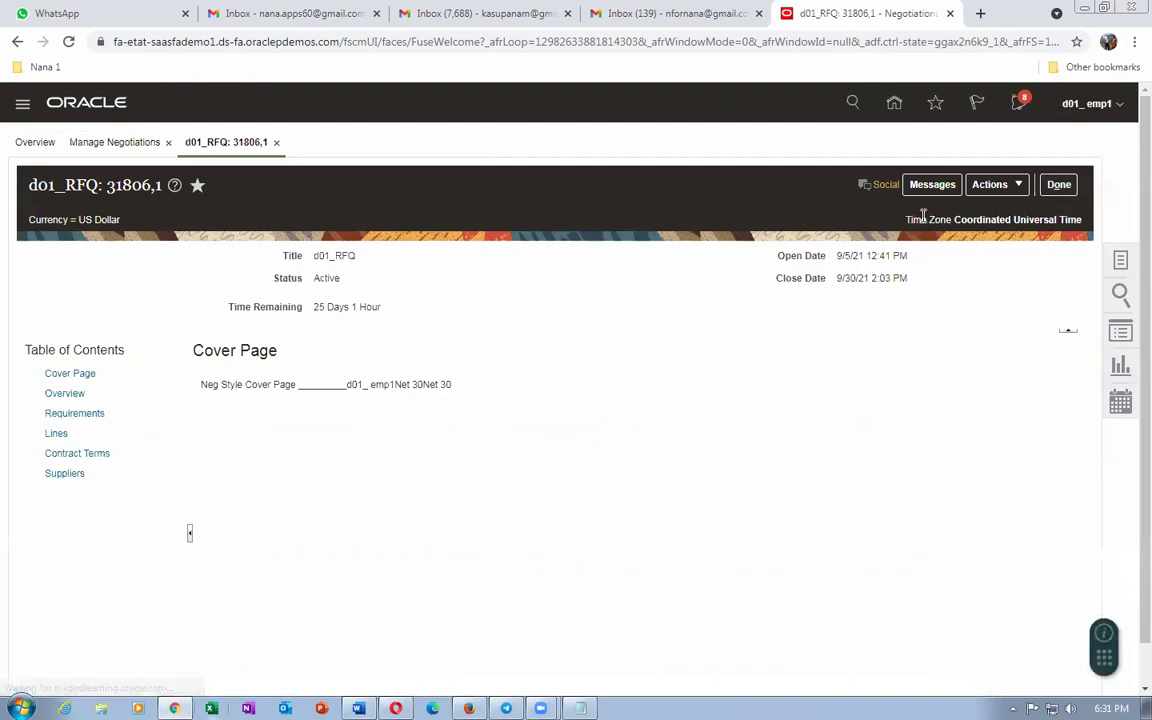
# Monitor the negotiation and view response 68143's lines, including alternate line 1-1
pyautogui.click(990, 185)
pyautogui.moveTo(1000, 236)
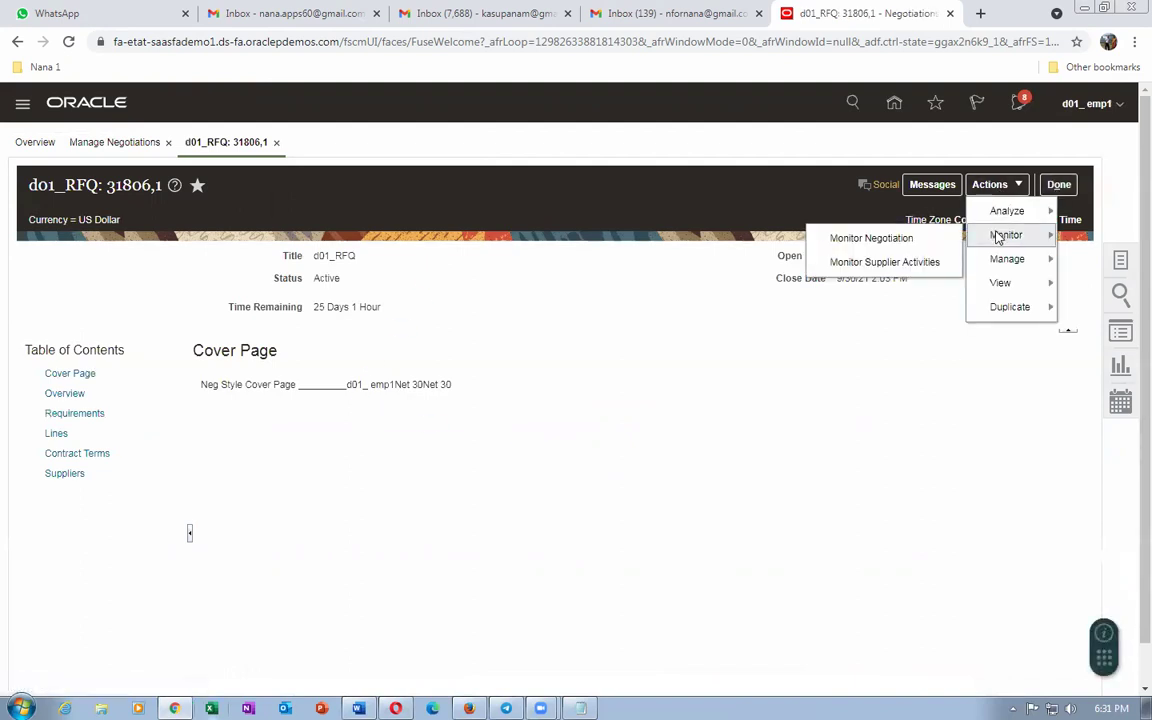
pyautogui.click(890, 240)
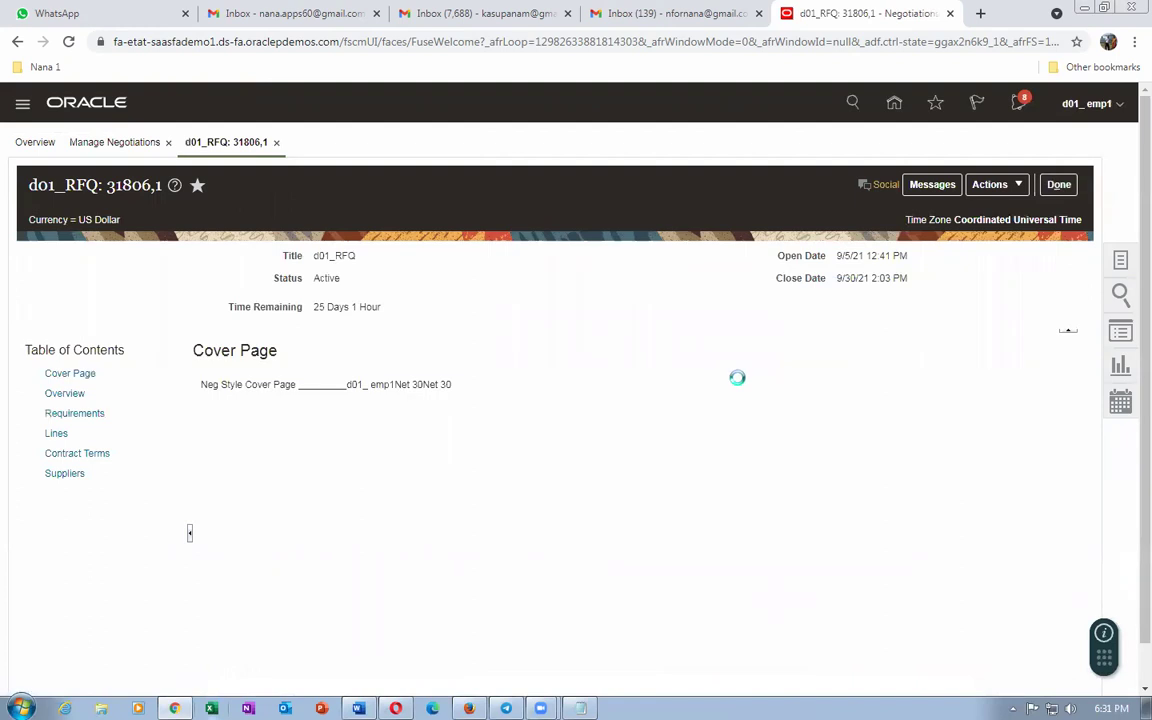
pyautogui.scroll(-3, 740, 350)
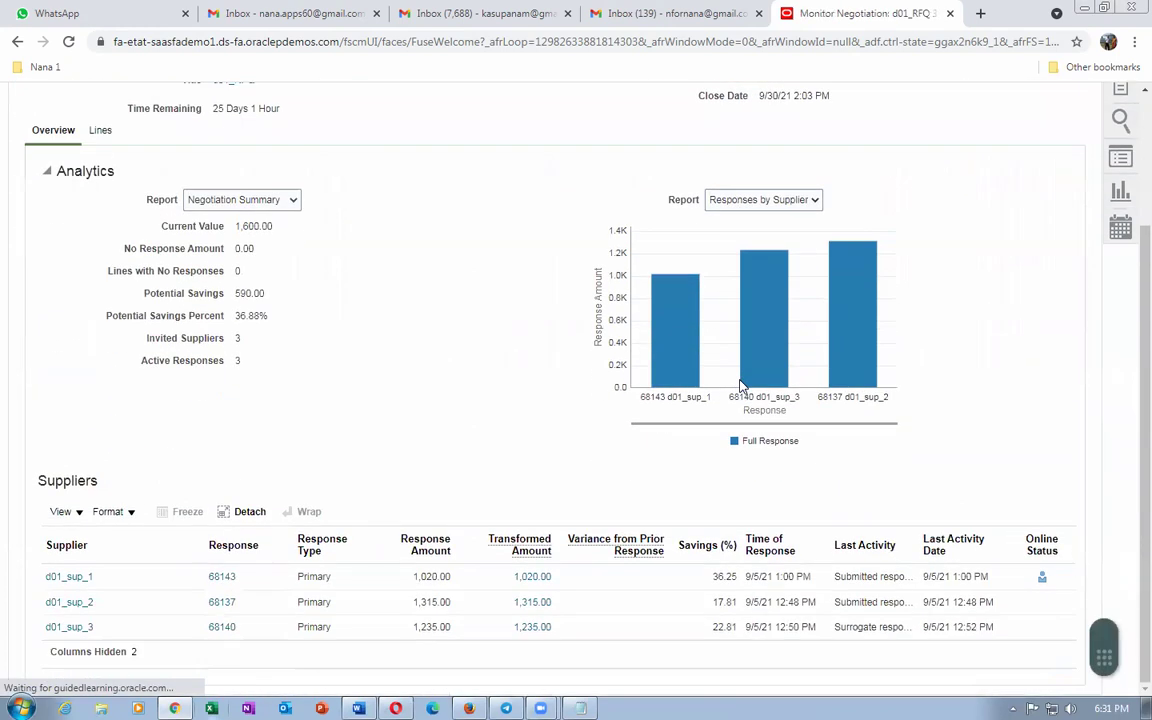
pyautogui.click(221, 578)
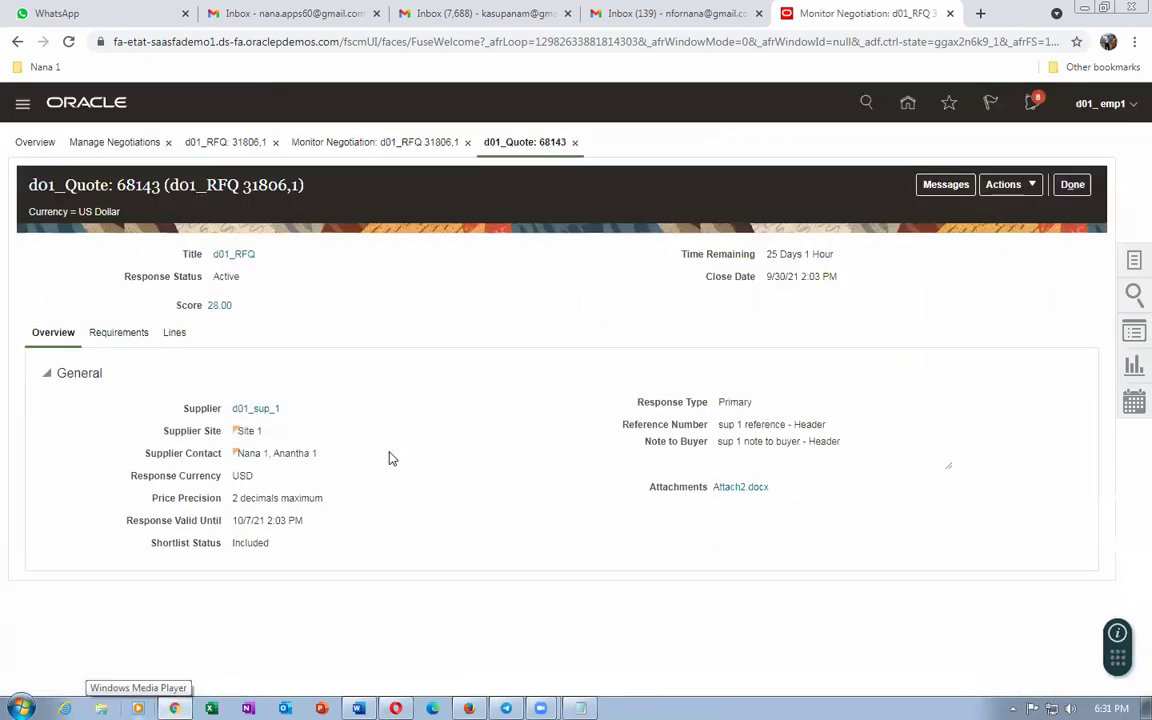
pyautogui.click(170, 334)
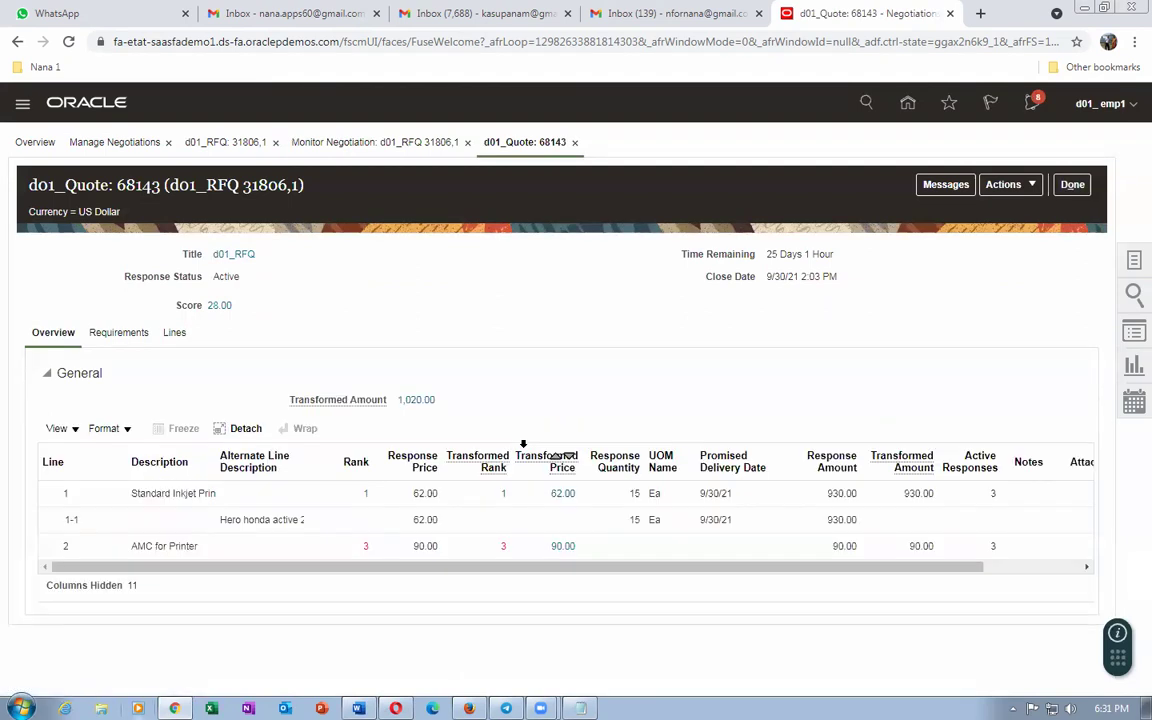
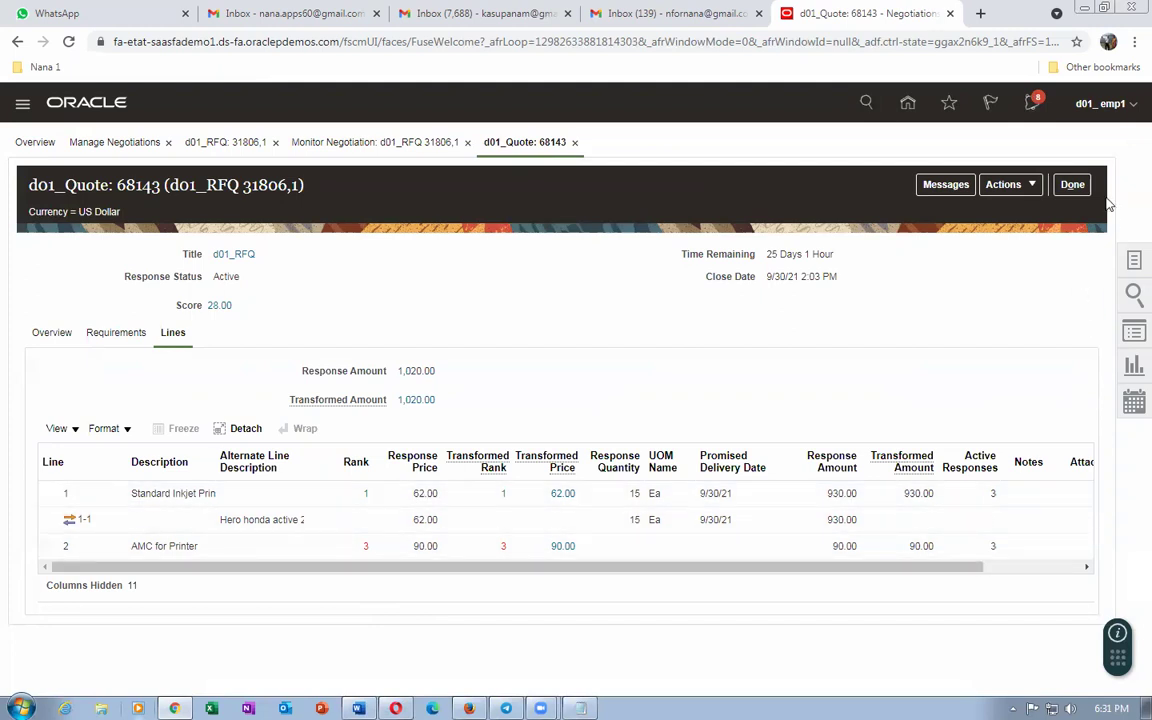
# Exit quote 68143 and Monitor Negotiation without choosing an action, back to RFQ 31806,1
pyautogui.click(1072, 185)
pyautogui.click(1000, 186)
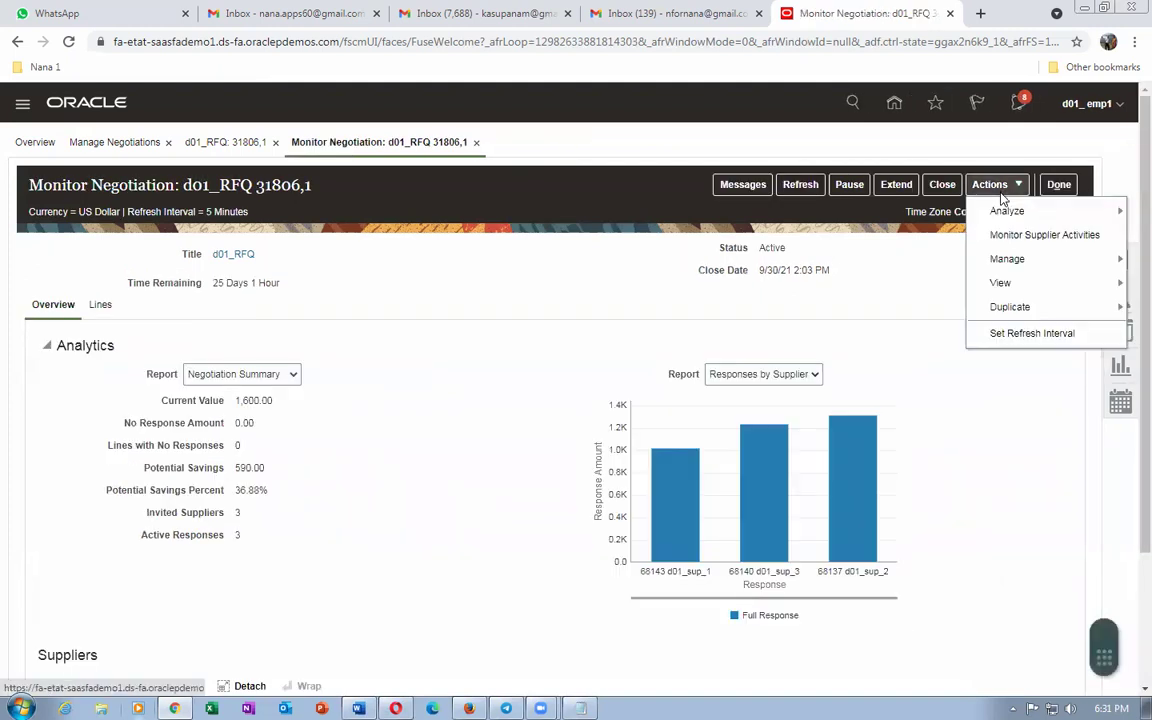
pyautogui.moveTo(1013, 262)
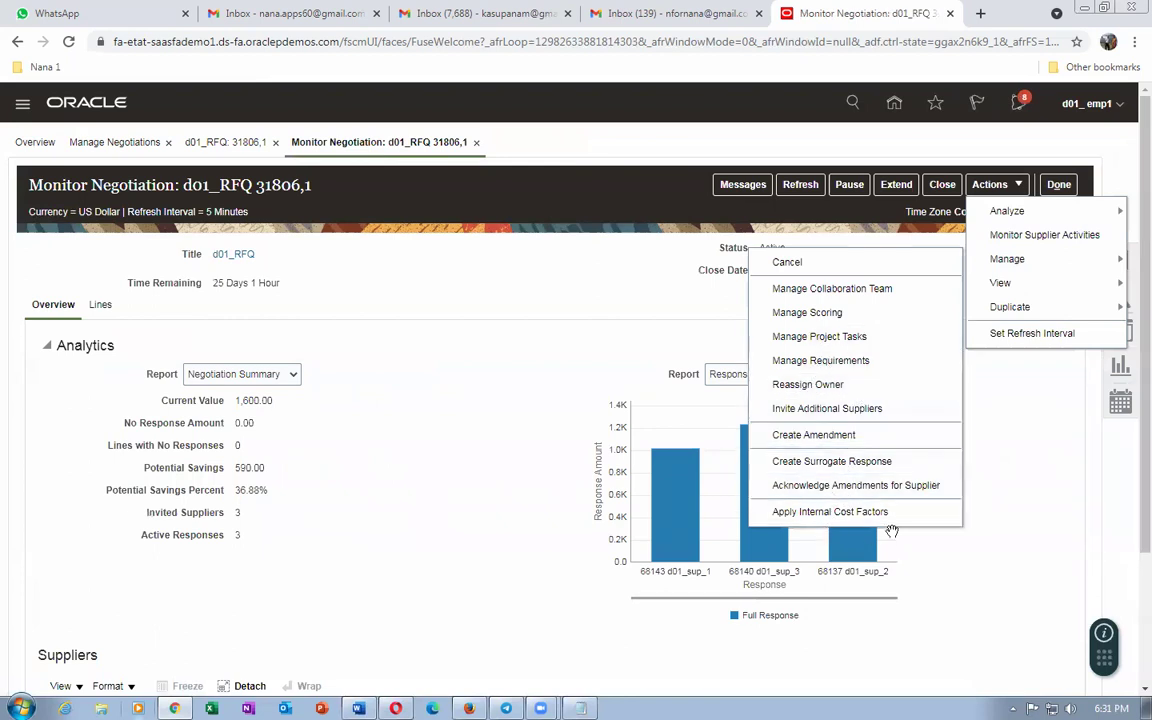
pyautogui.click(1032, 510)
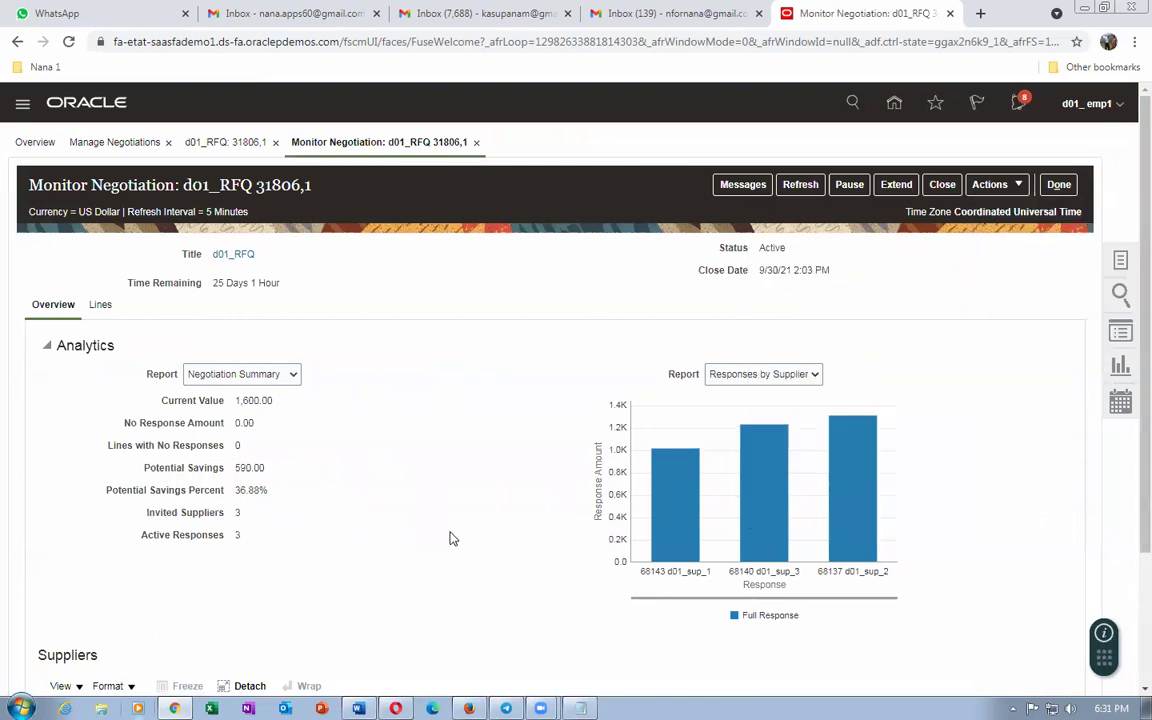
pyautogui.click(1062, 186)
# Close RFQ 31806,1 immediately with a note to suppliers and confirm the close date update
pyautogui.click(992, 187)
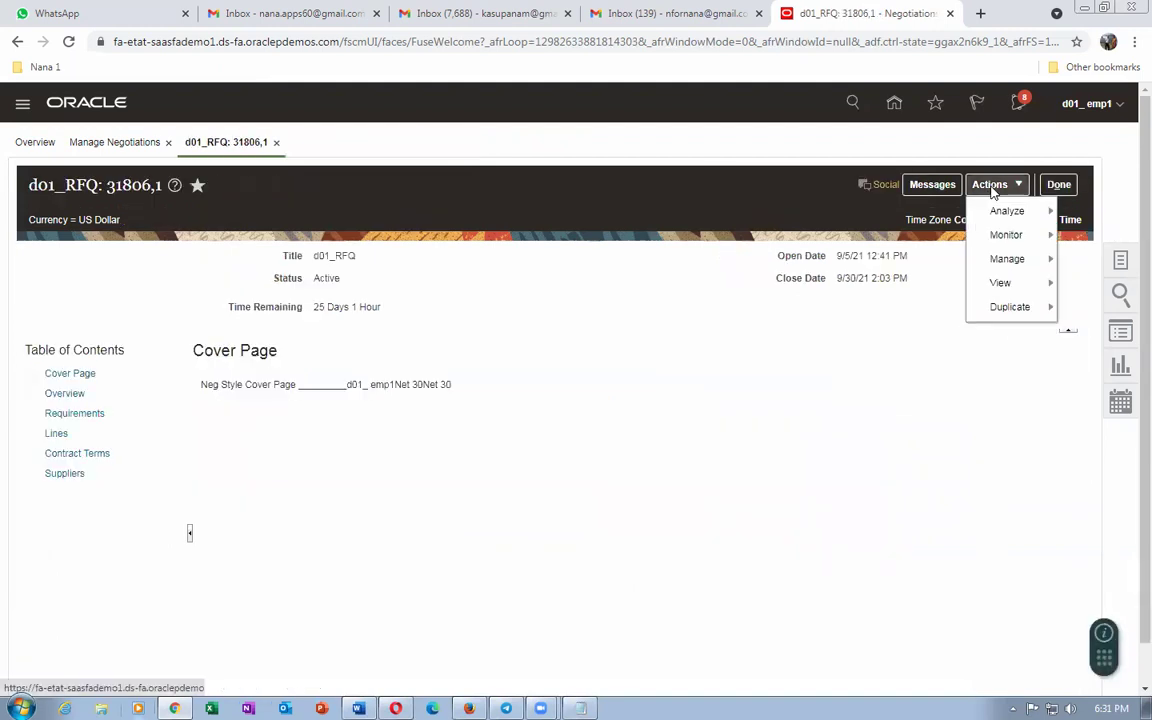
pyautogui.moveTo(1005, 258)
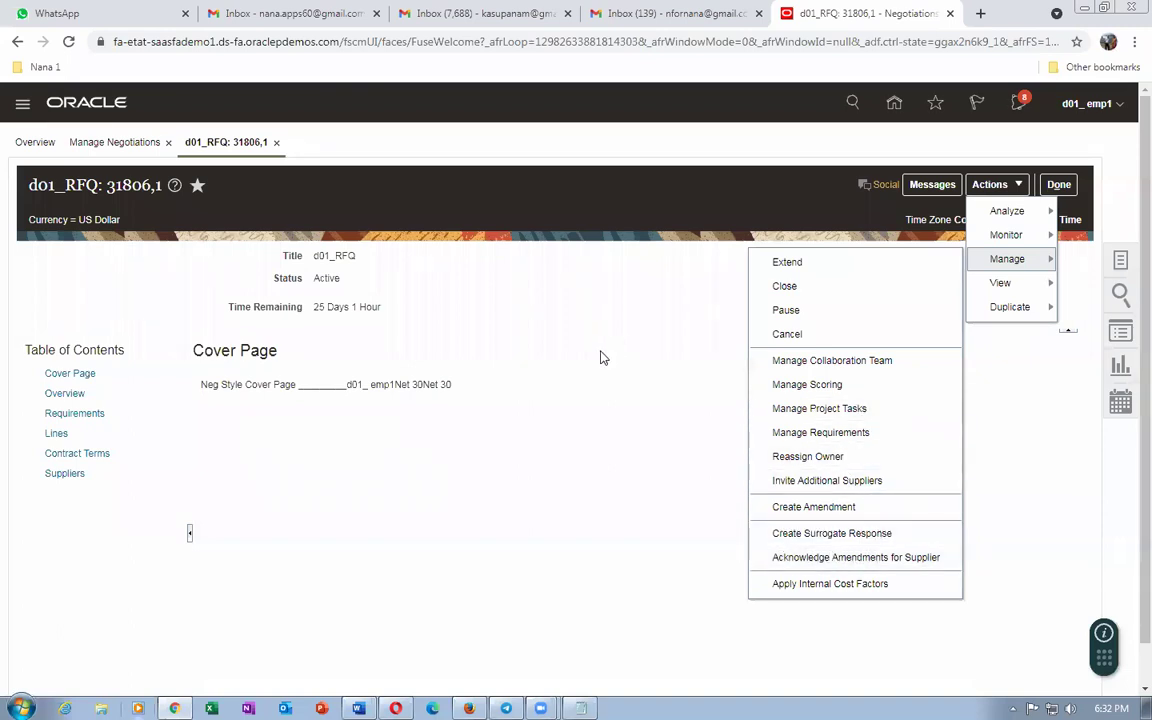
pyautogui.click(776, 285)
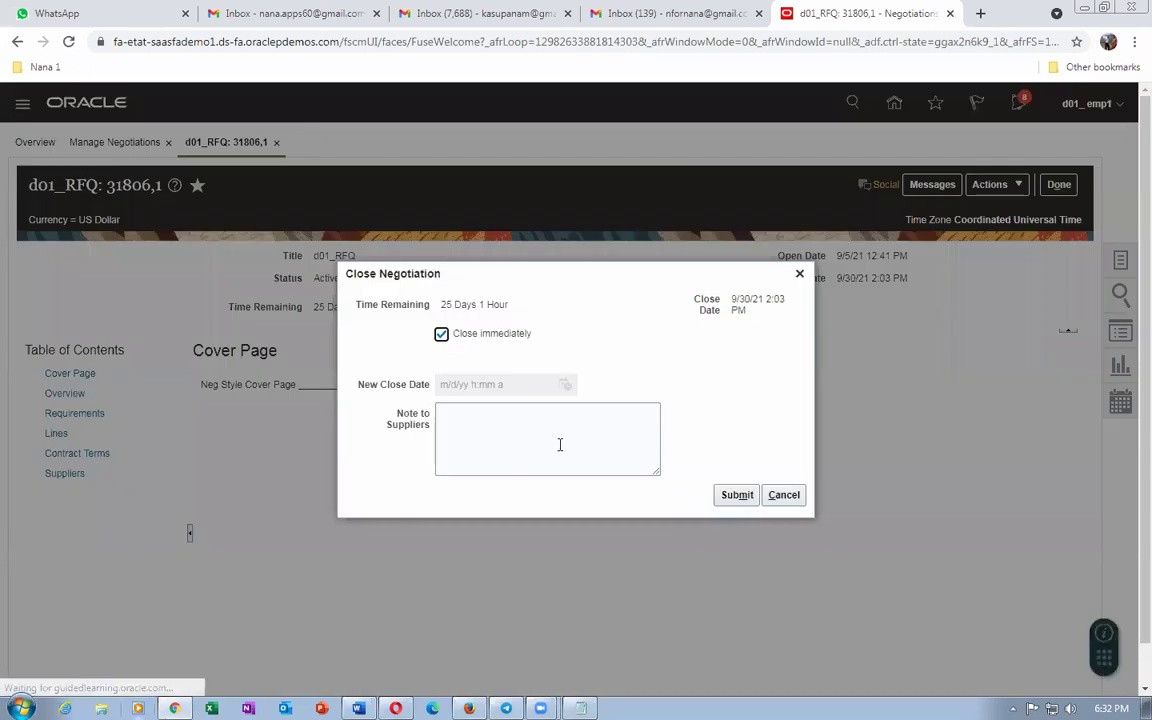
pyautogui.click(558, 443)
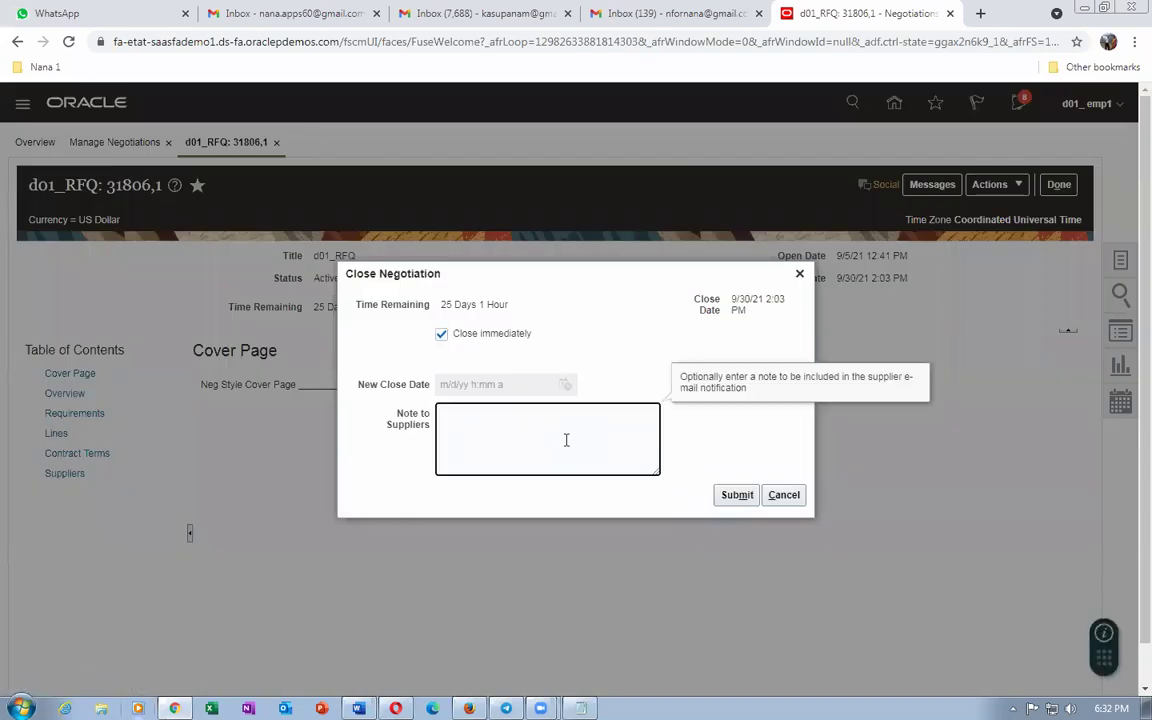
pyautogui.write('RFQ 36106.1 is closed. Tyha')
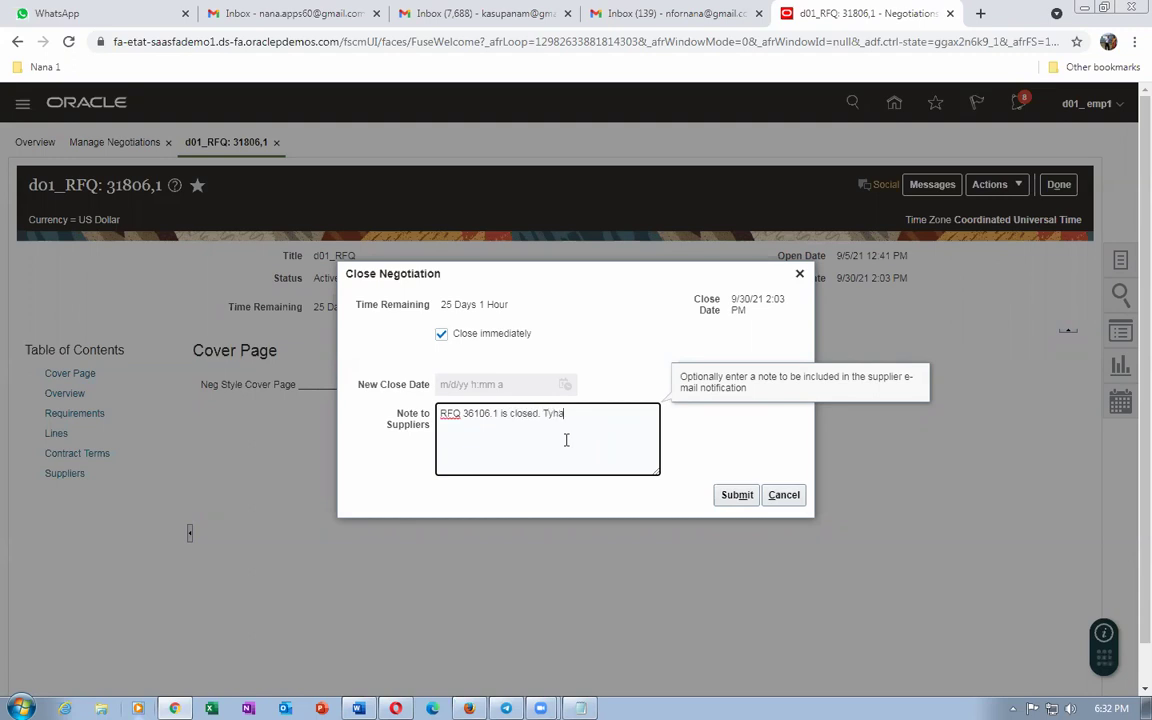
pyautogui.press('BackSpace')
pyautogui.press('BackSpace')
pyautogui.press('BackSpace')
pyautogui.write('hanks for participating')
pyautogui.click(739, 496)
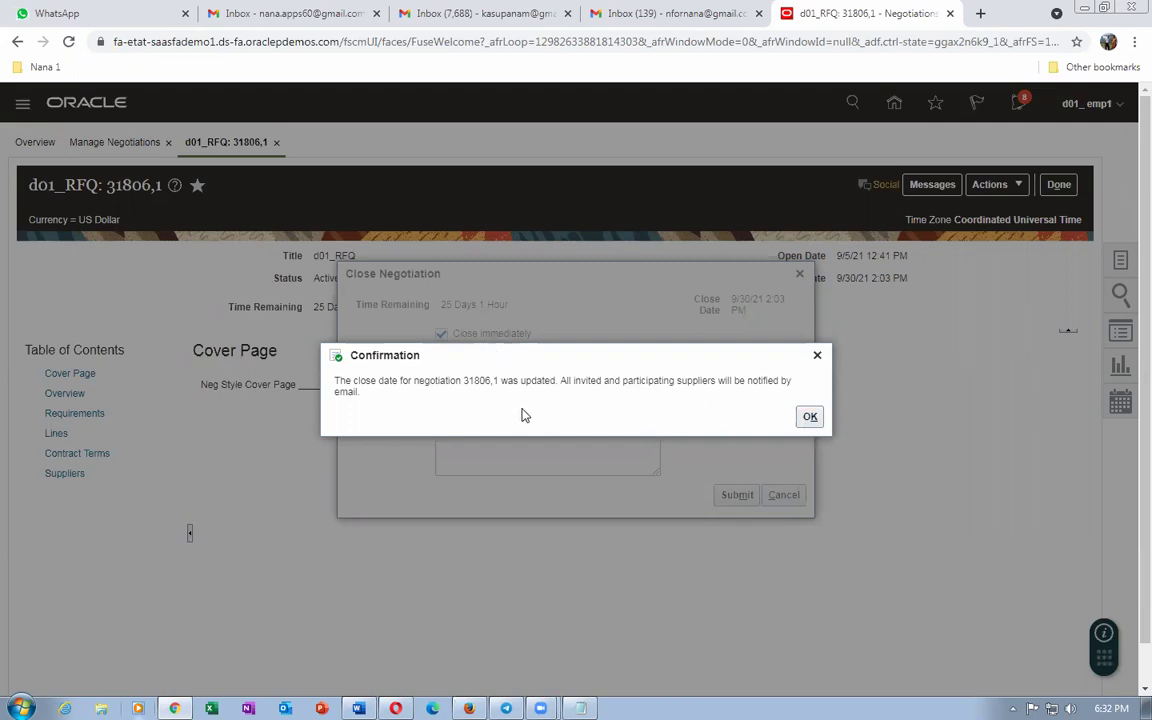
pyautogui.click(809, 416)
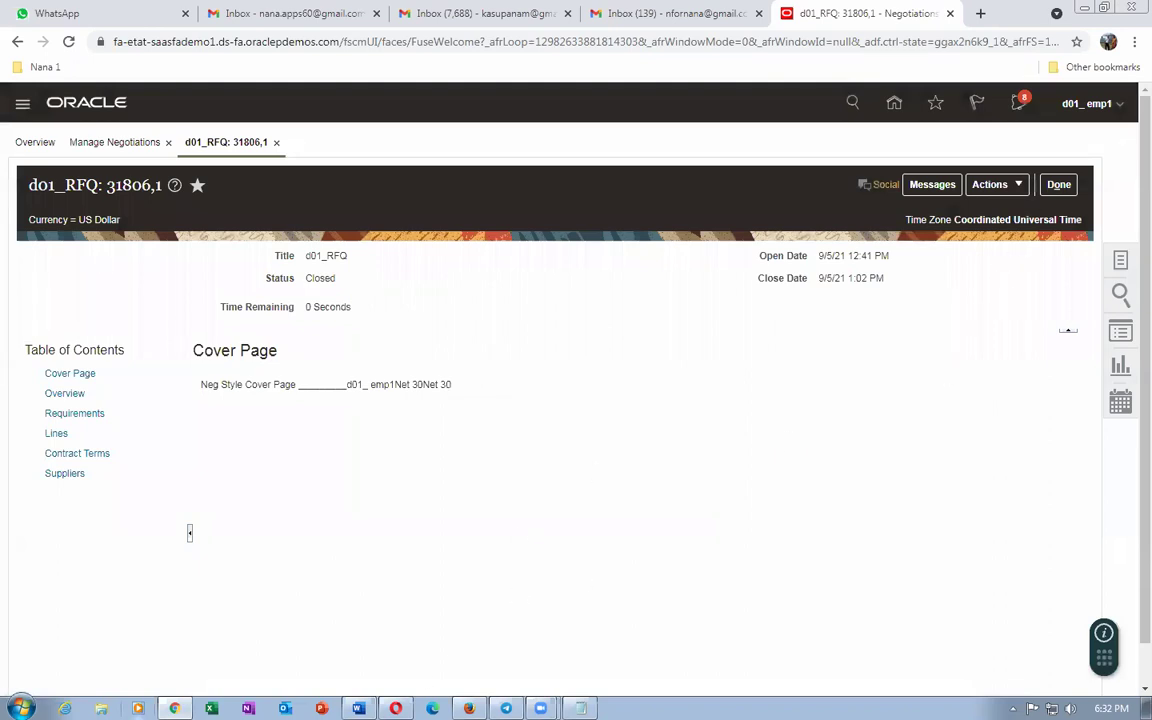
pyautogui.click(396, 708)
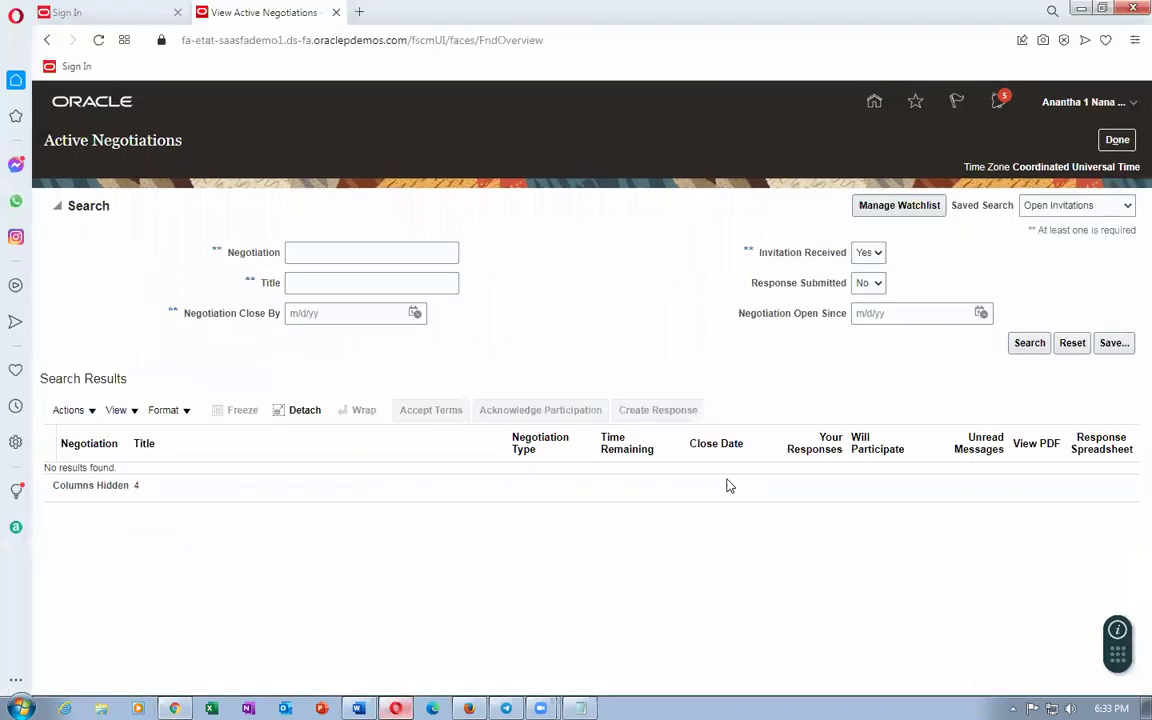
# Read the close reason in the 31806,1 'Was Closed' notification and dismiss it
pyautogui.click(1000, 104)
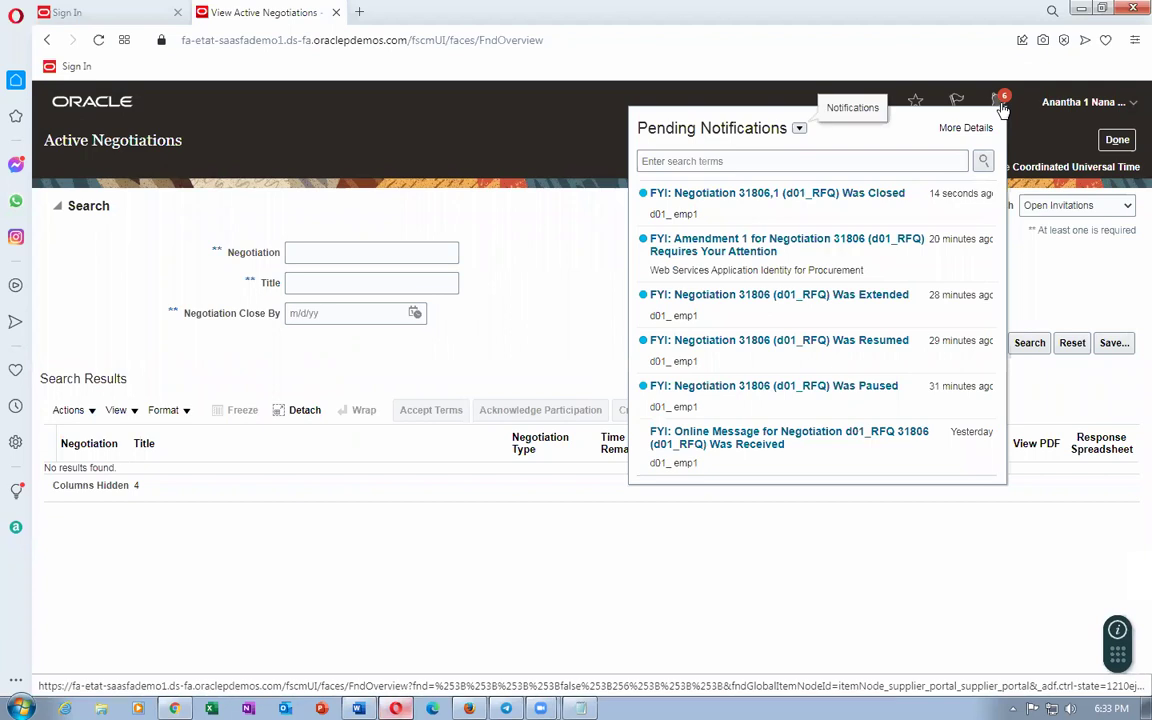
pyautogui.click(796, 196)
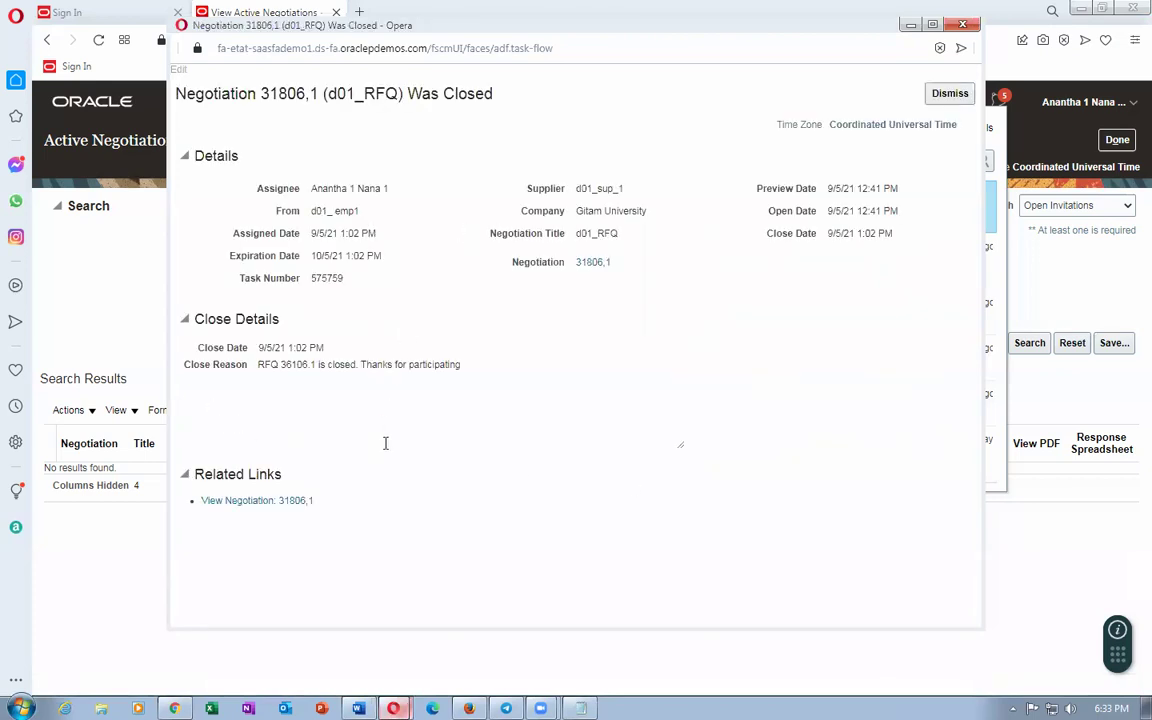
pyautogui.moveTo(270, 365); pyautogui.dragTo(434, 365)
pyautogui.click(945, 93)
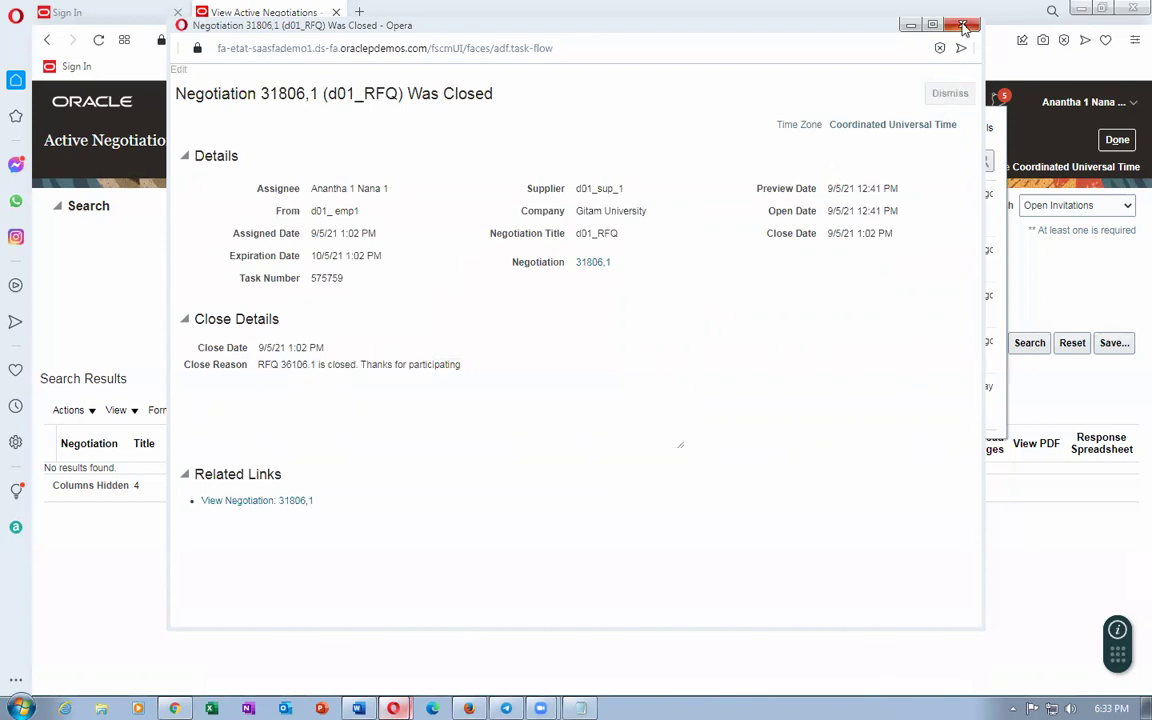
pyautogui.click(962, 24)
pyautogui.click(1060, 300)
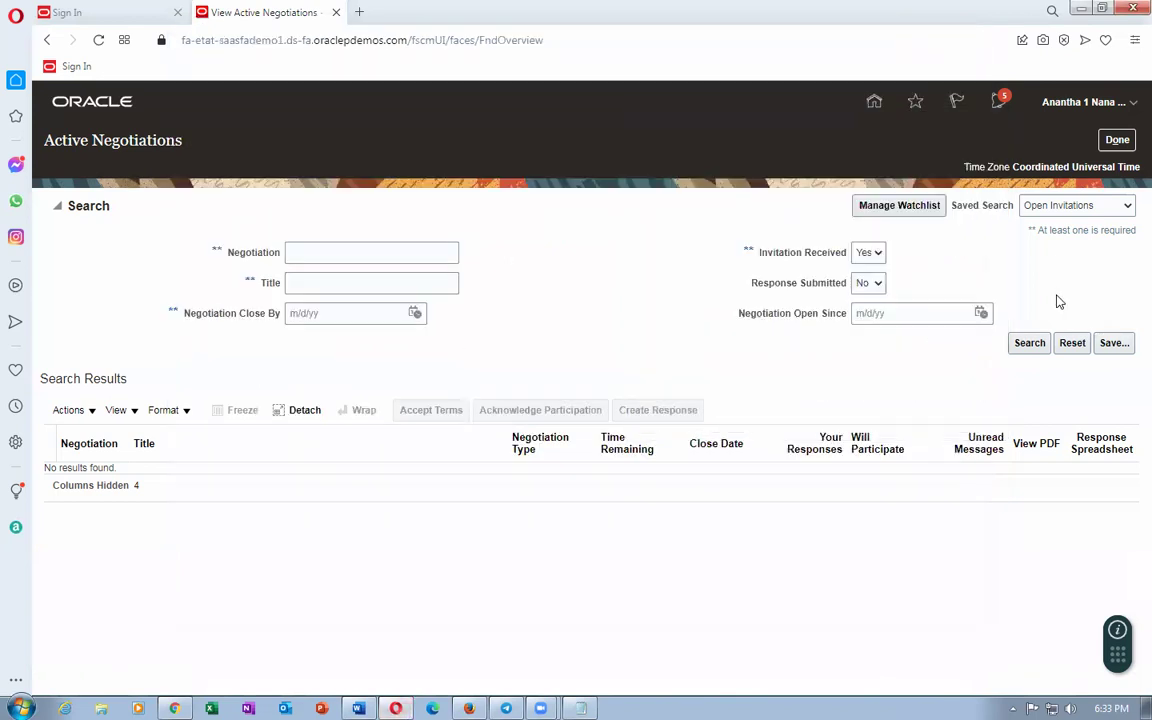
# Check Active Negotiations with Response Submitted set to Yes, then return to the portal overview
pyautogui.click(1117, 140)
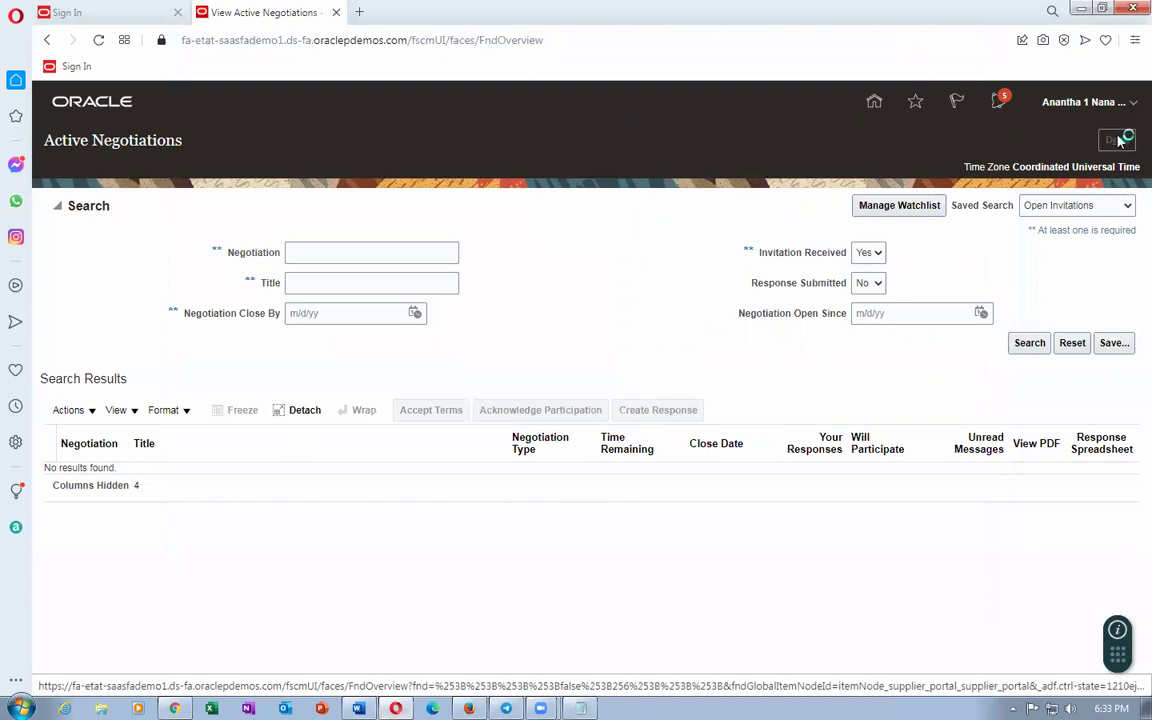
pyautogui.scroll(-3, 110, 512)
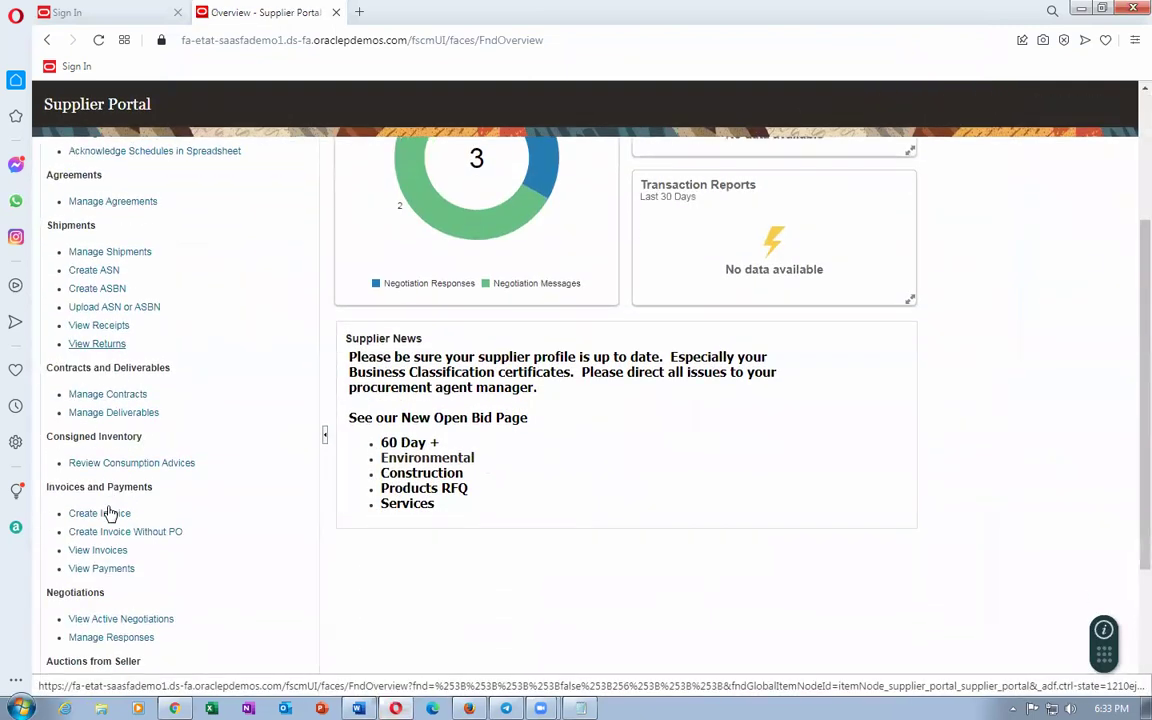
pyautogui.scroll(-2, 110, 512)
pyautogui.click(78, 427)
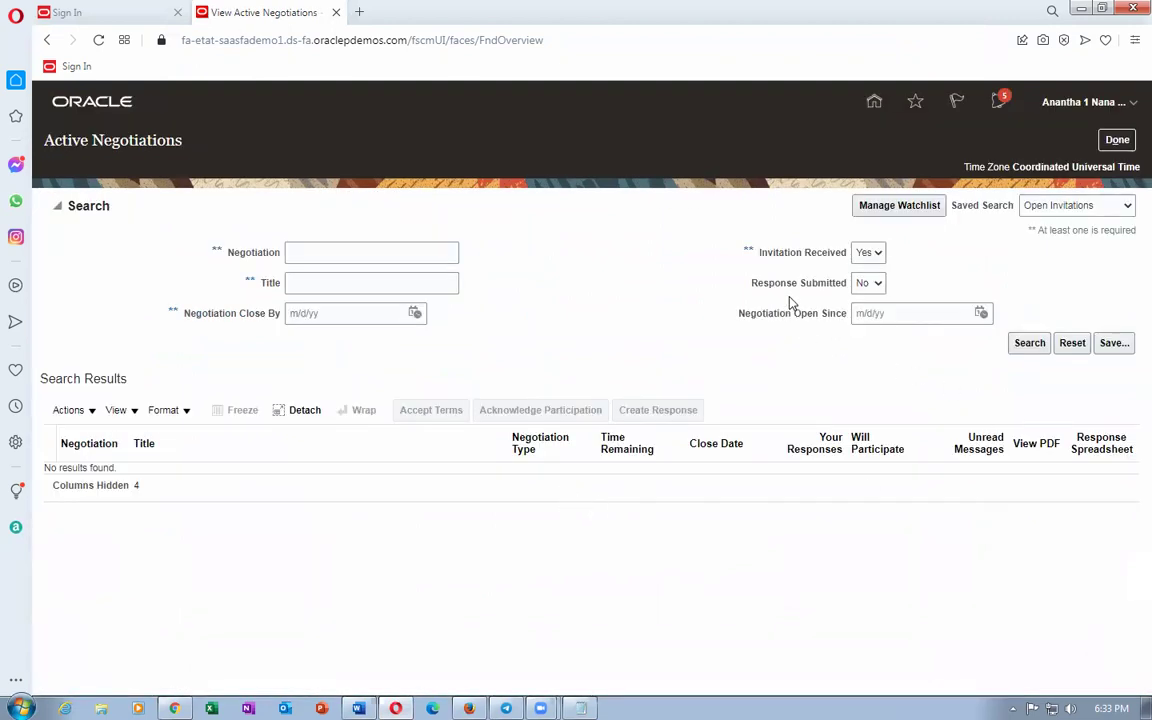
pyautogui.click(866, 283)
pyautogui.click(862, 313)
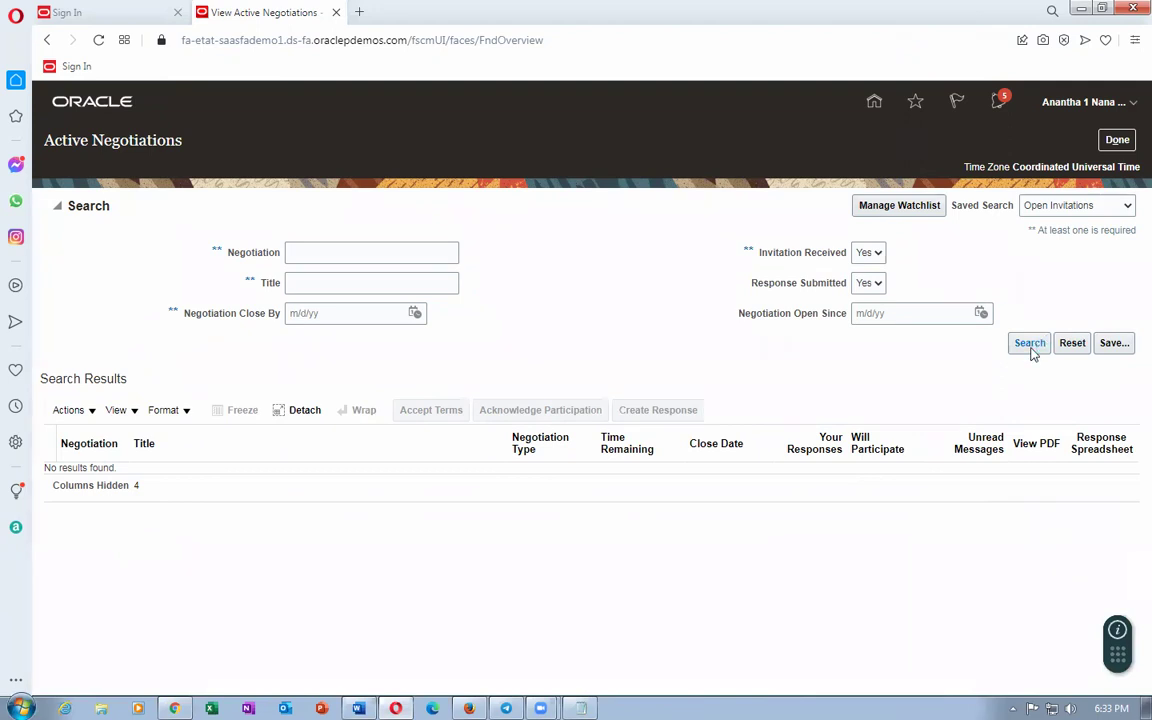
pyautogui.doubleClick(1117, 142)
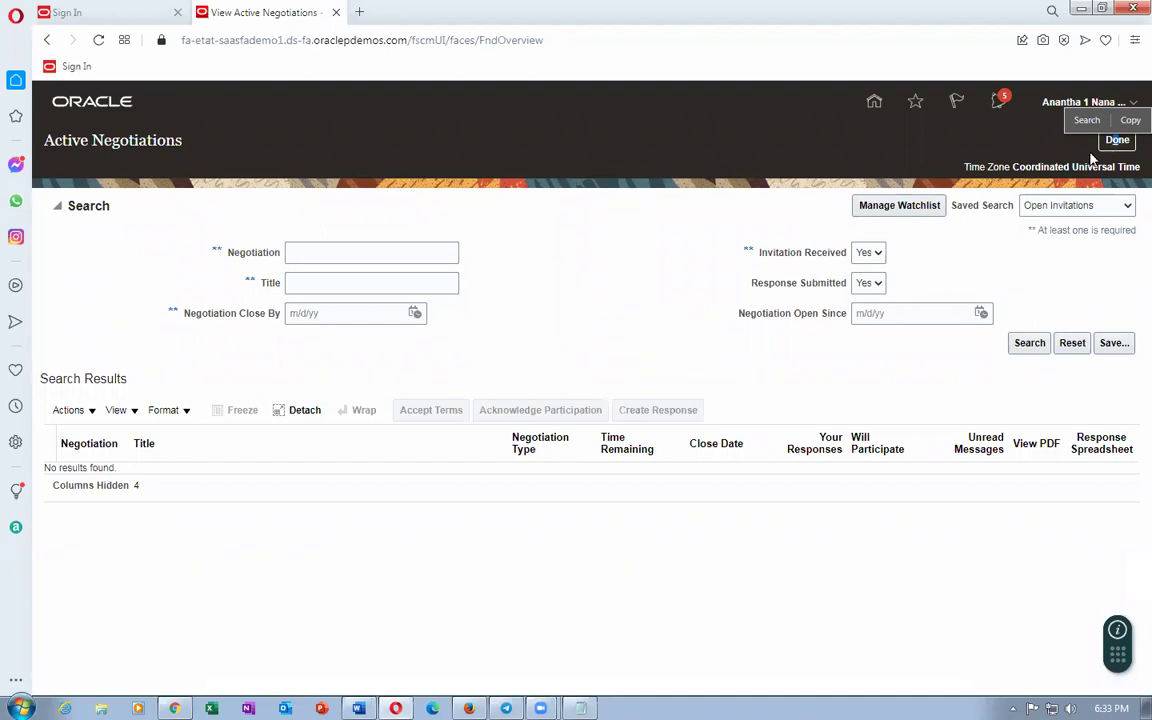
pyautogui.click(1107, 147)
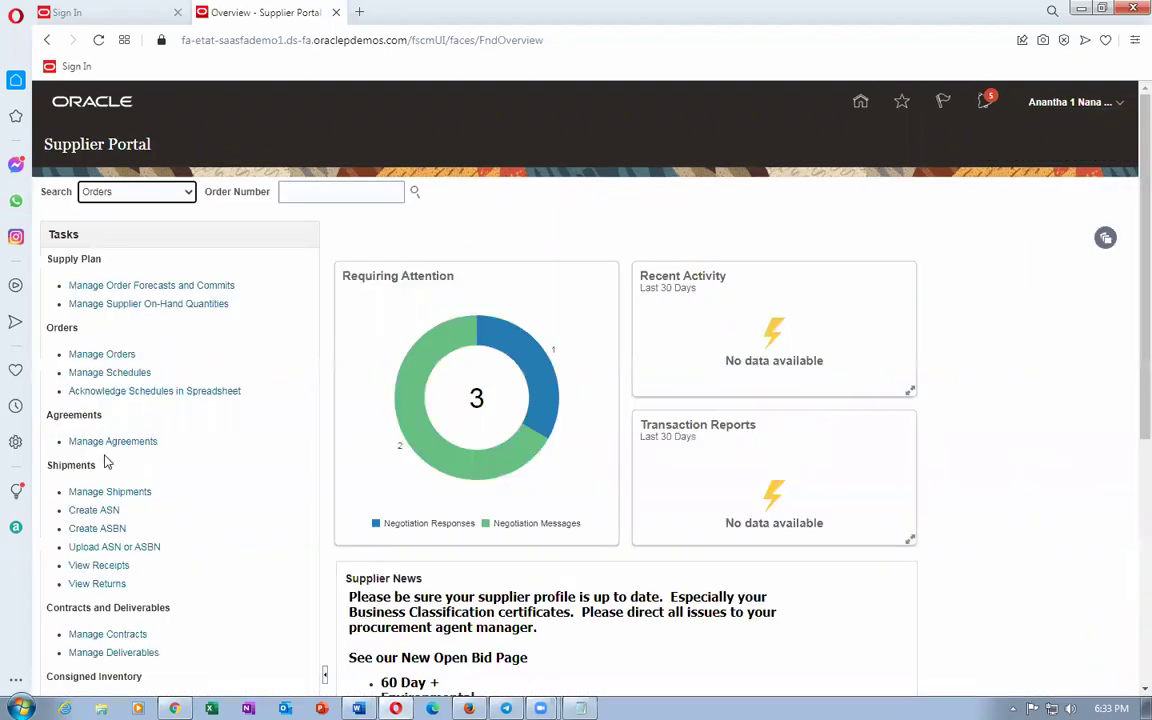
# Search Manage Responses by Active status, then by Pending award status
pyautogui.scroll(-4, 107, 463)
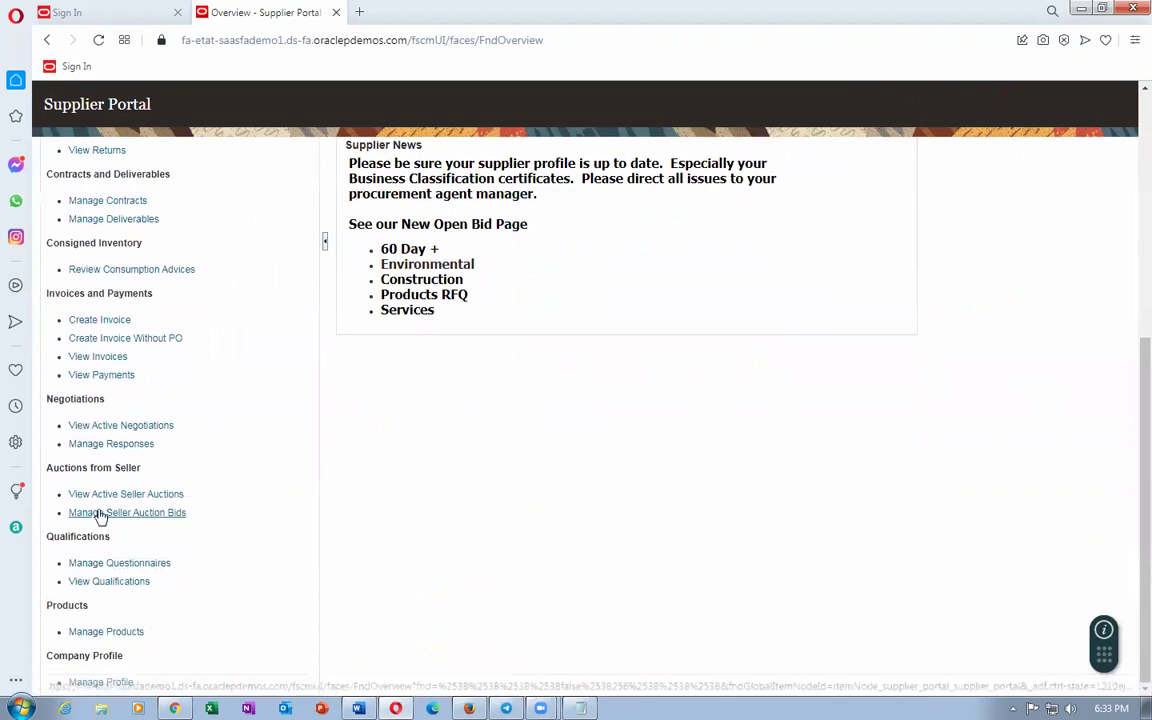
pyautogui.click(103, 443)
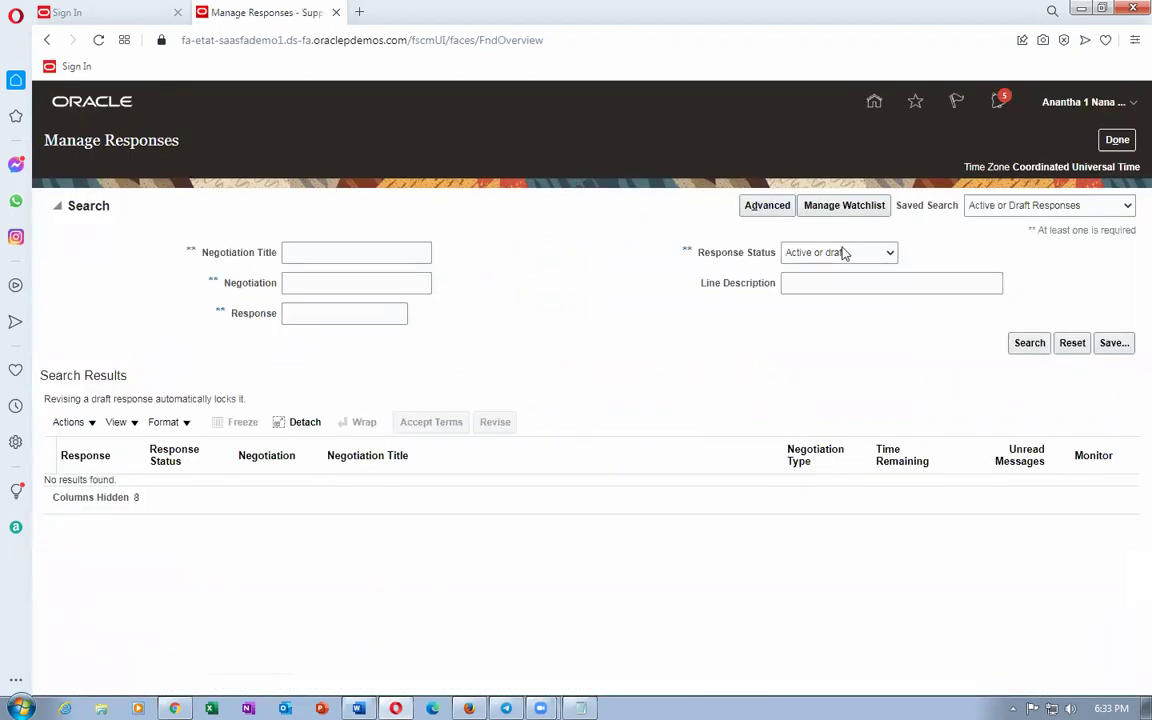
pyautogui.click(824, 254)
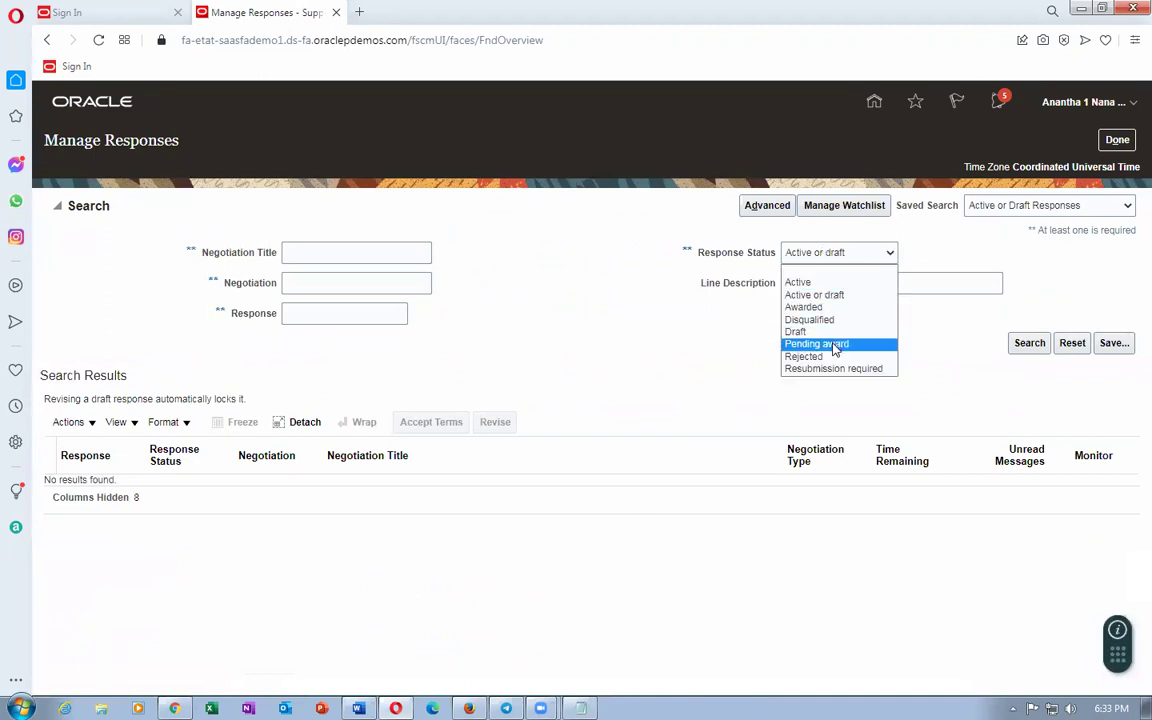
pyautogui.click(818, 283)
pyautogui.click(1032, 346)
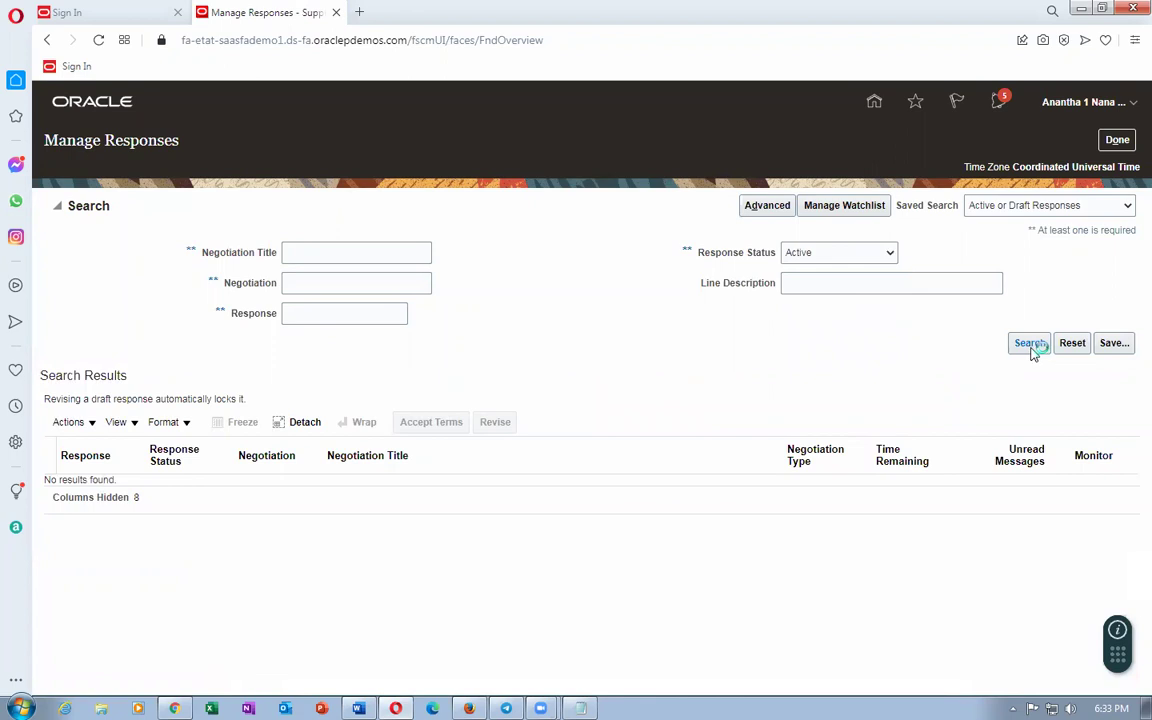
pyautogui.click(830, 253)
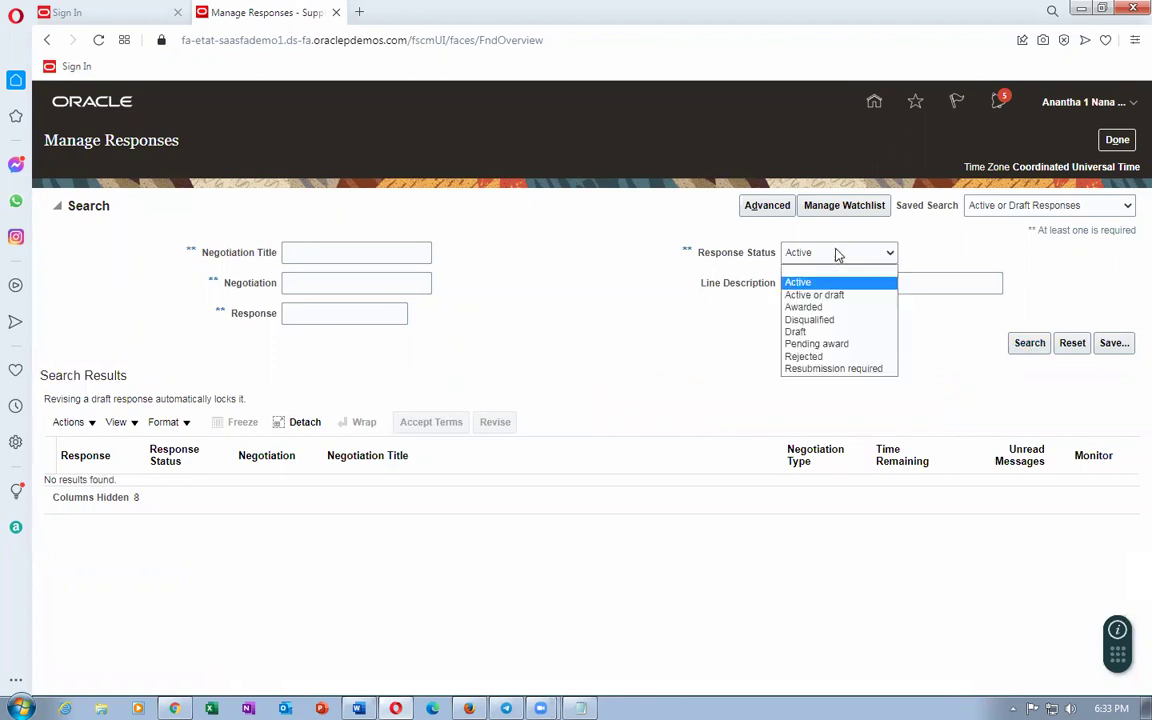
pyautogui.click(817, 346)
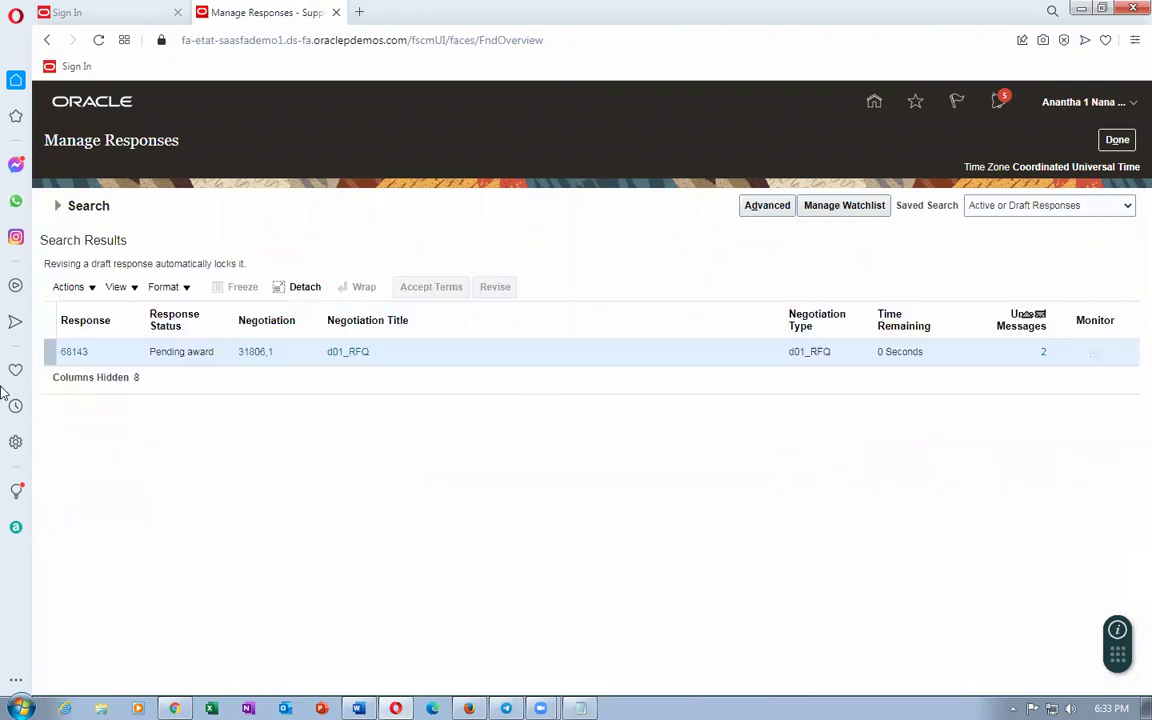
# Review the lines of response 68143 and leave Manage Responses
pyautogui.click(68, 353)
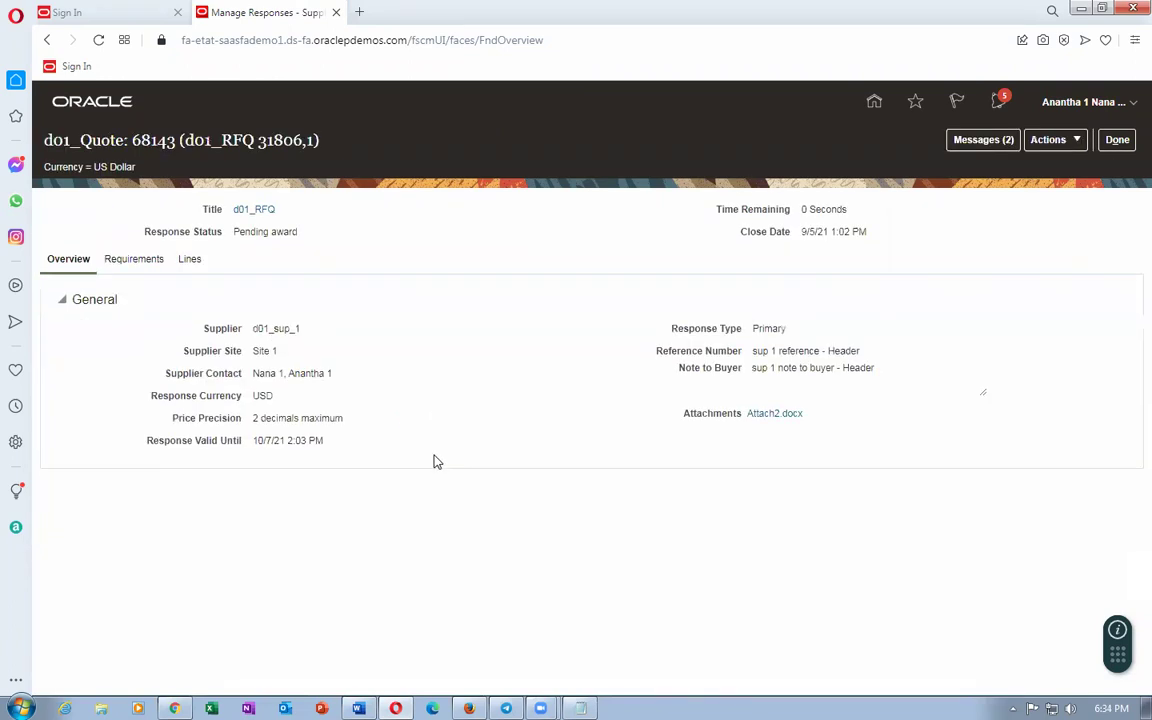
pyautogui.click(191, 263)
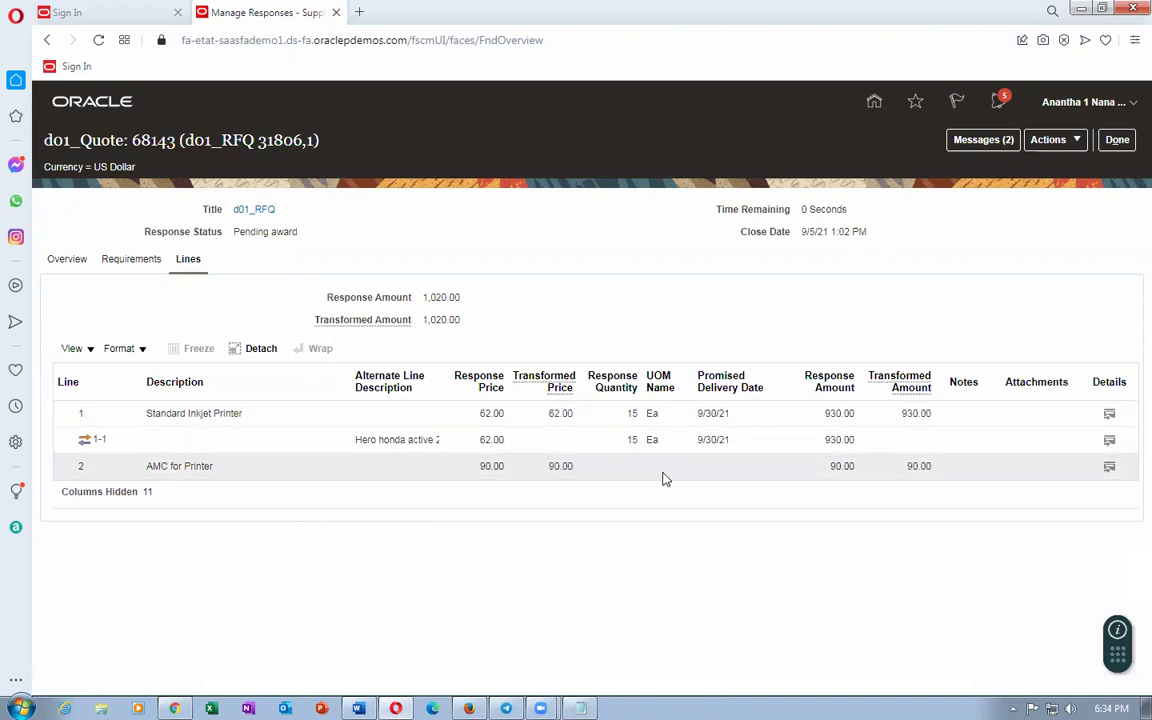
pyautogui.click(1118, 141)
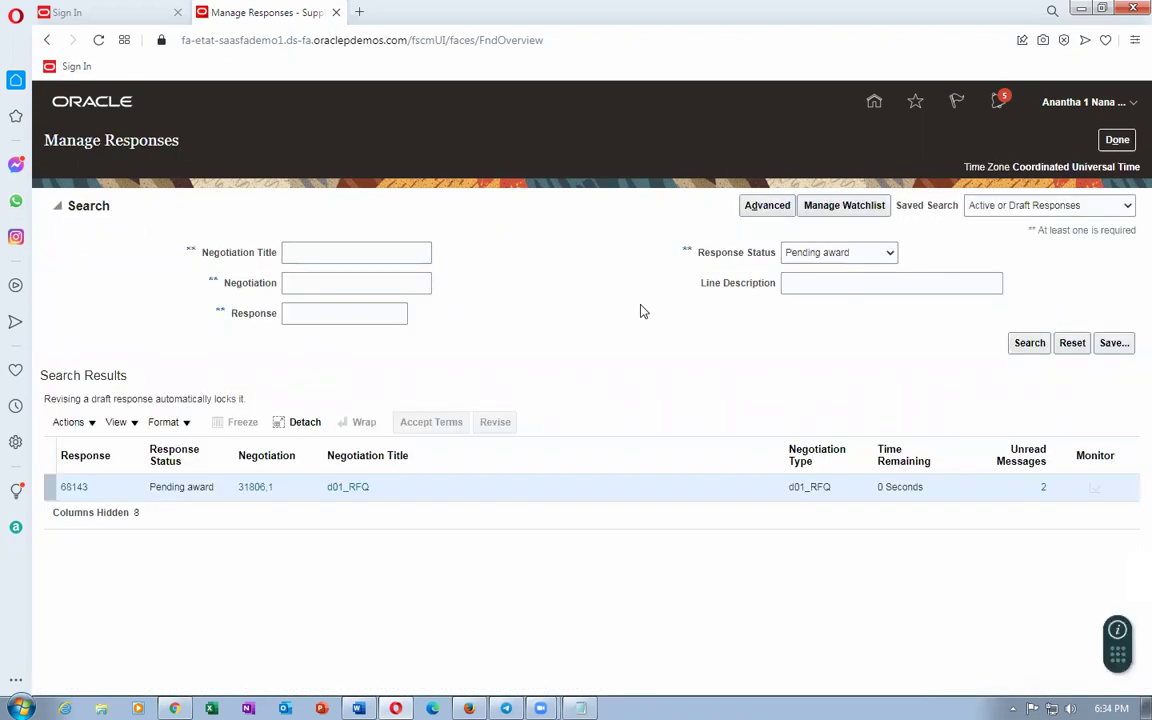
pyautogui.click(1118, 141)
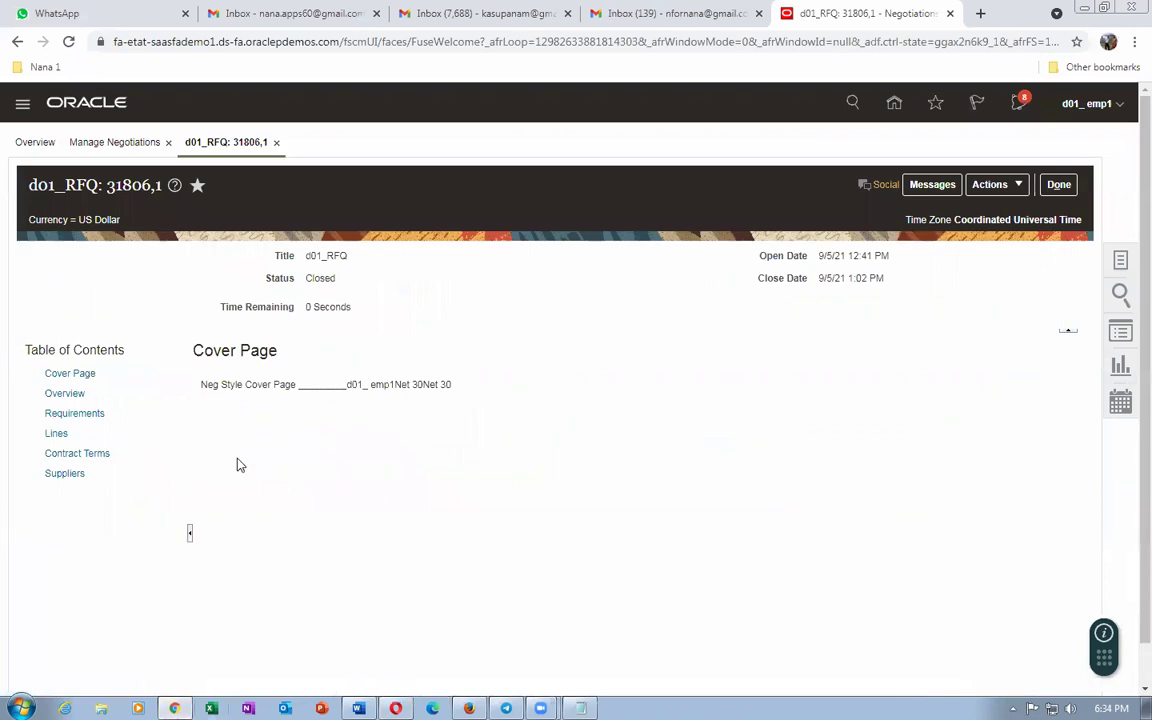
pyautogui.click(1058, 184)
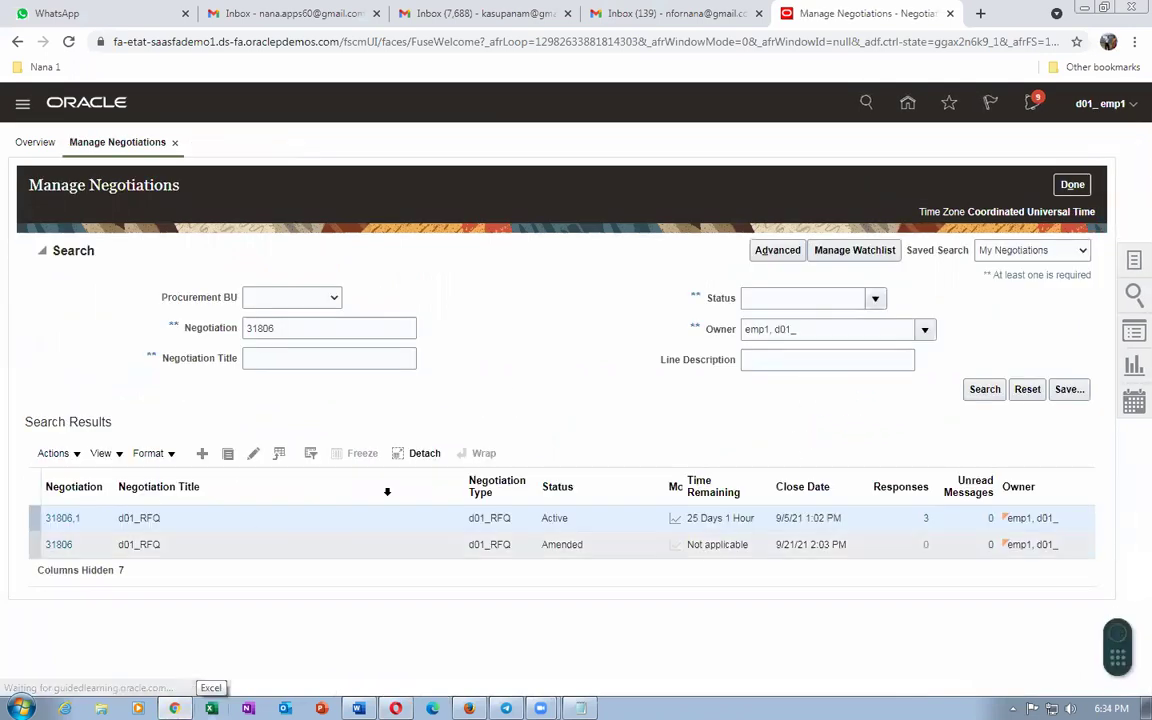
pyautogui.click(985, 389)
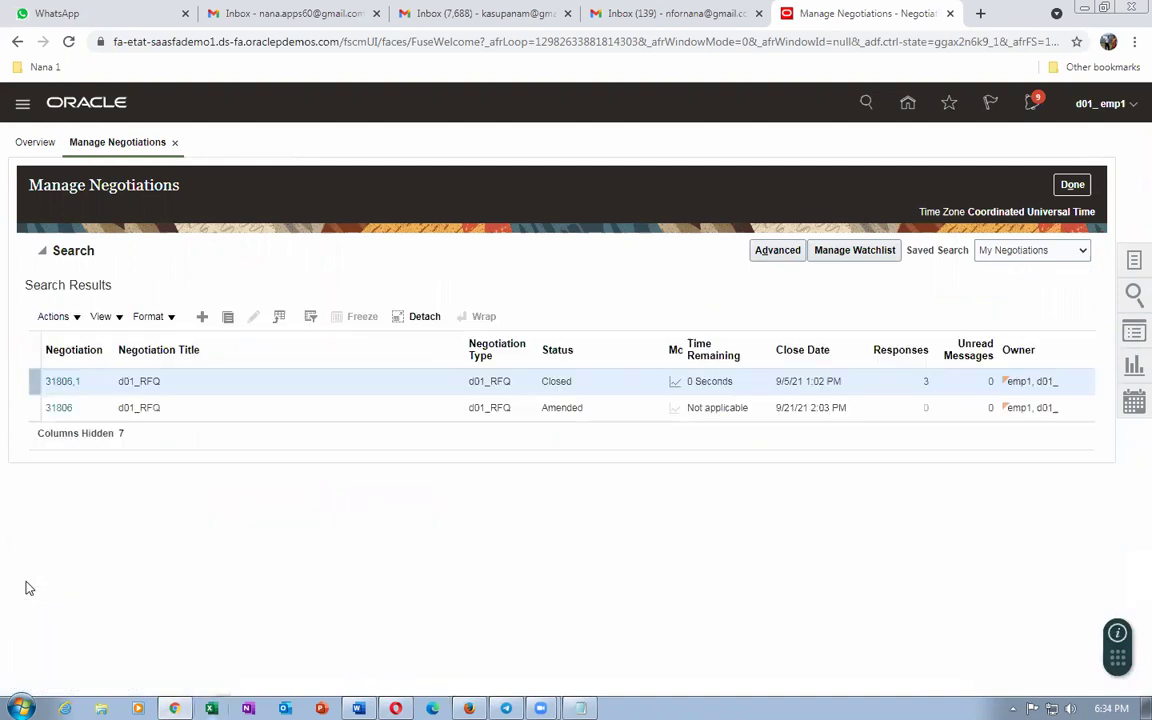
pyautogui.click(57, 383)
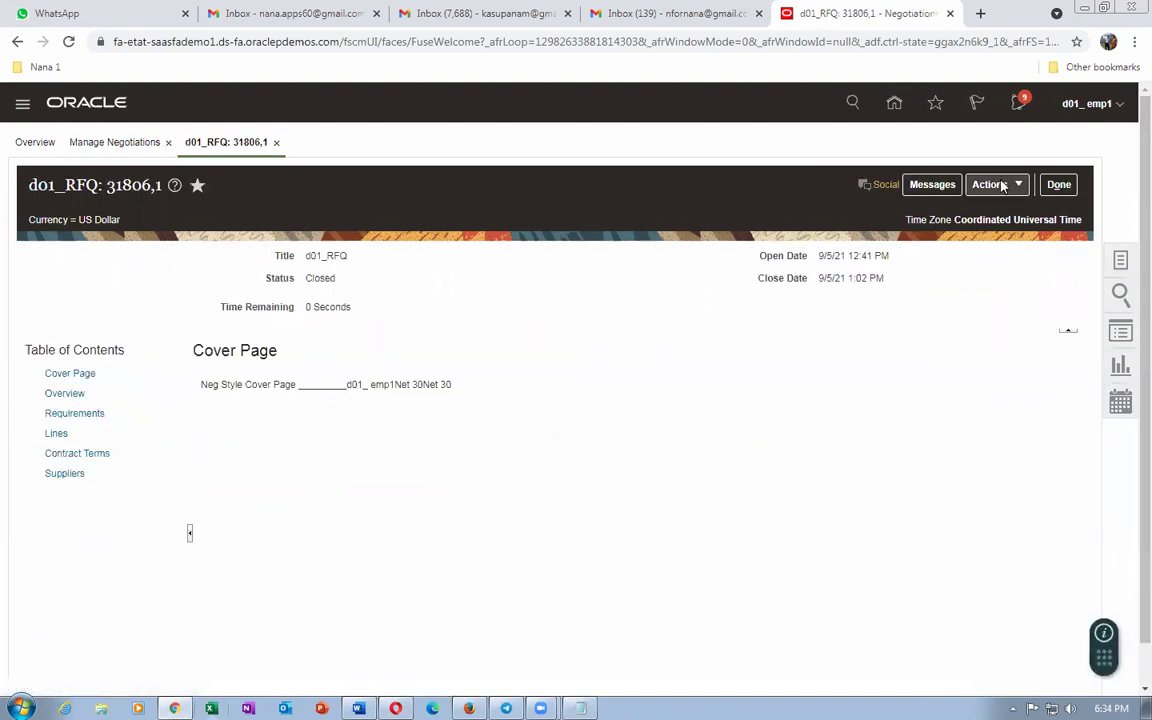
pyautogui.click(1001, 185)
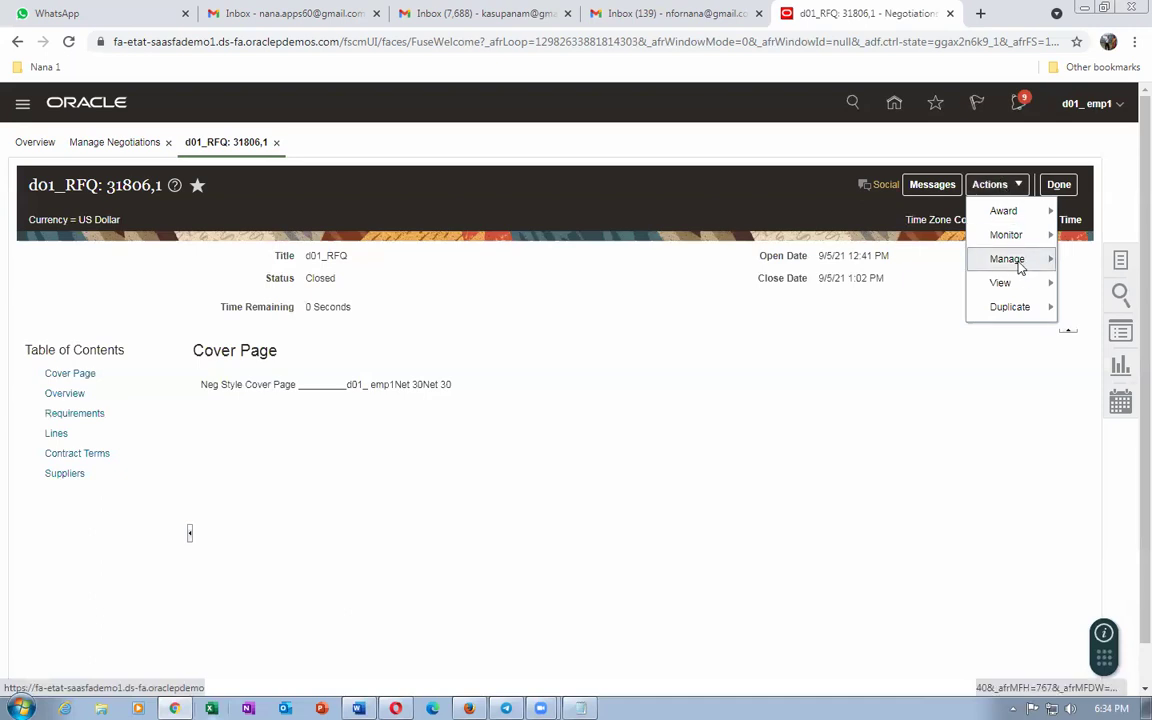
pyautogui.moveTo(1012, 259)
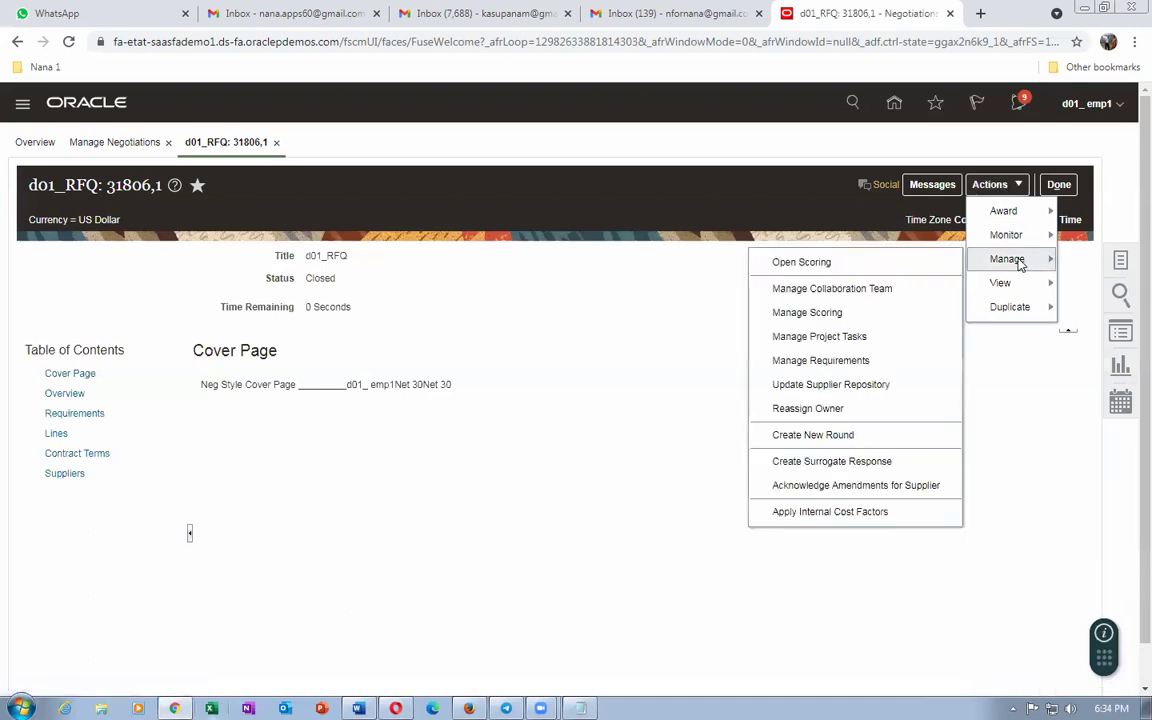
pyautogui.click(808, 313)
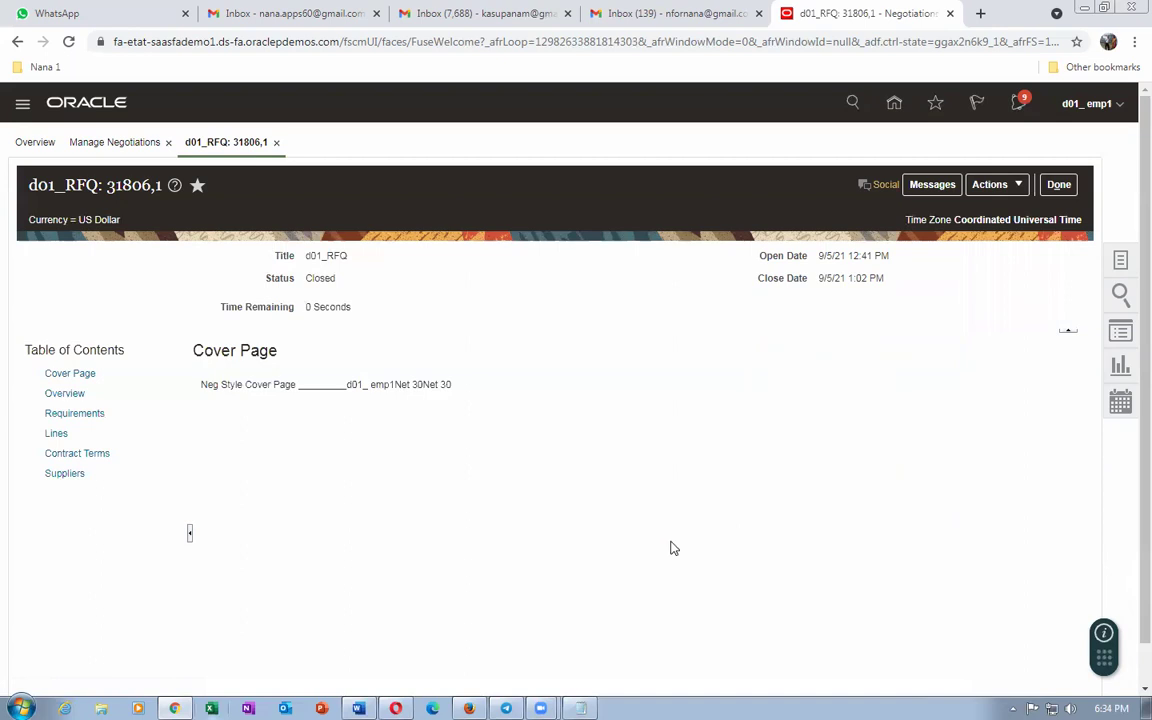
pyautogui.click(1058, 188)
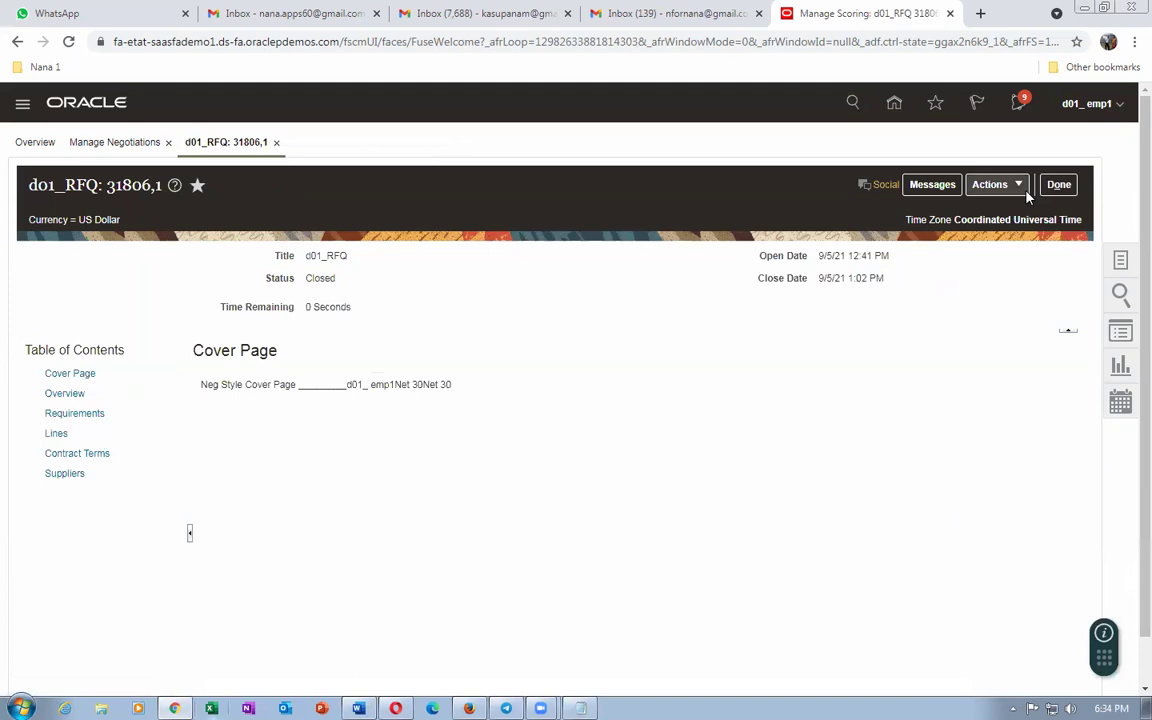
# Start Open Scoring on RFQ 31806,1 and read the warning about locked teams and internal requirements
pyautogui.click(993, 185)
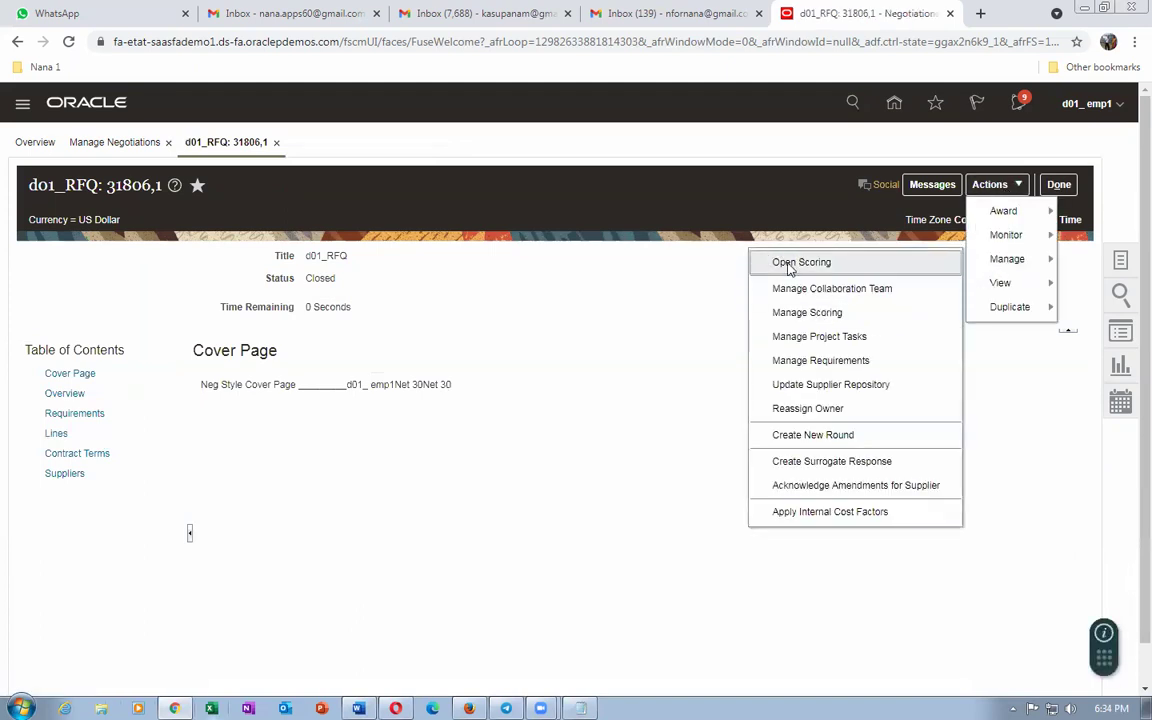
pyautogui.click(790, 264)
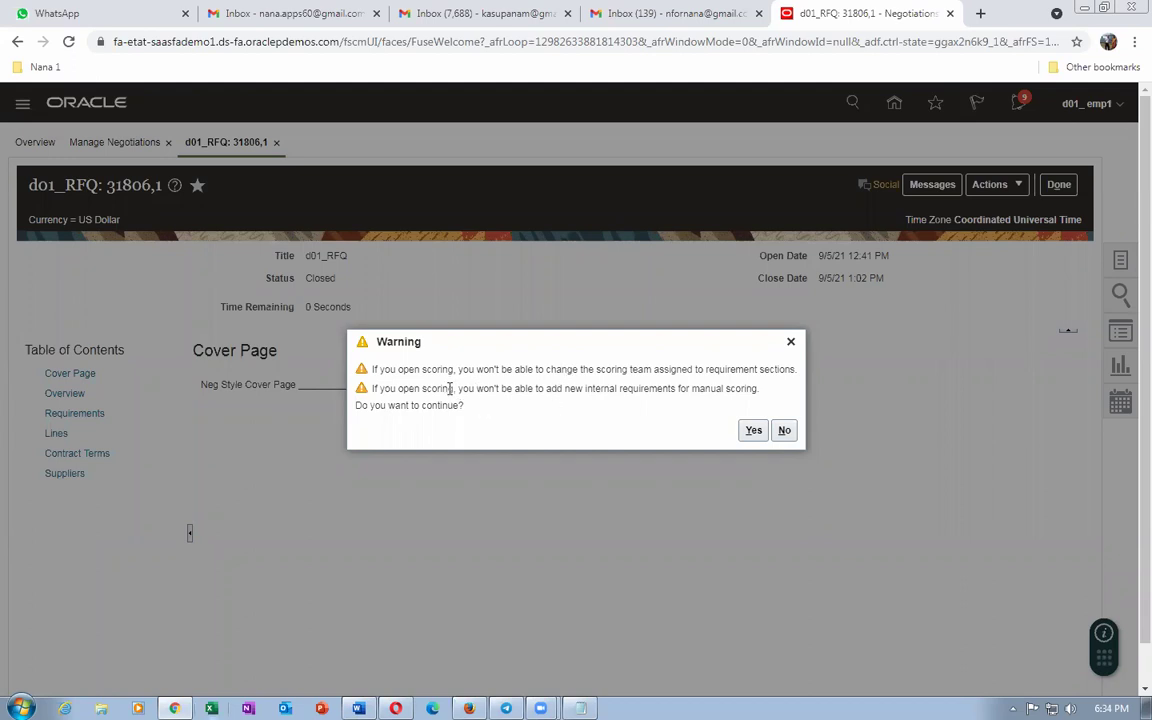
pyautogui.moveTo(450, 388); pyautogui.dragTo(425, 408)
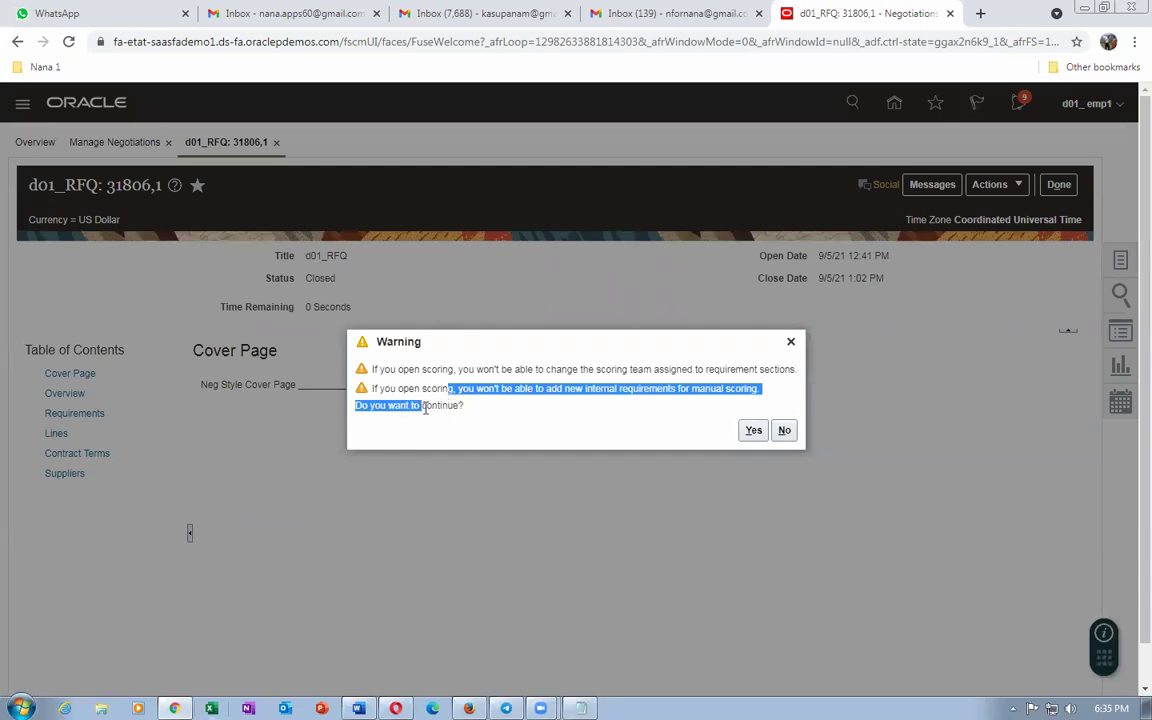
pyautogui.click(540, 441)
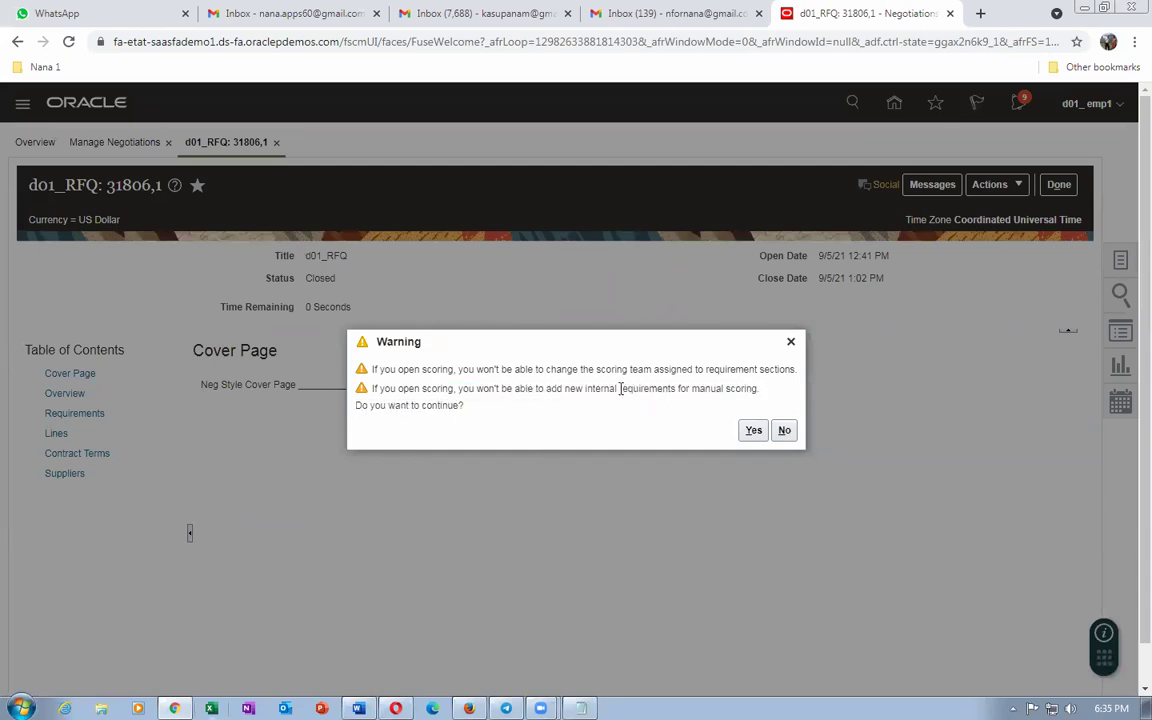
pyautogui.moveTo(619, 388); pyautogui.dragTo(684, 389)
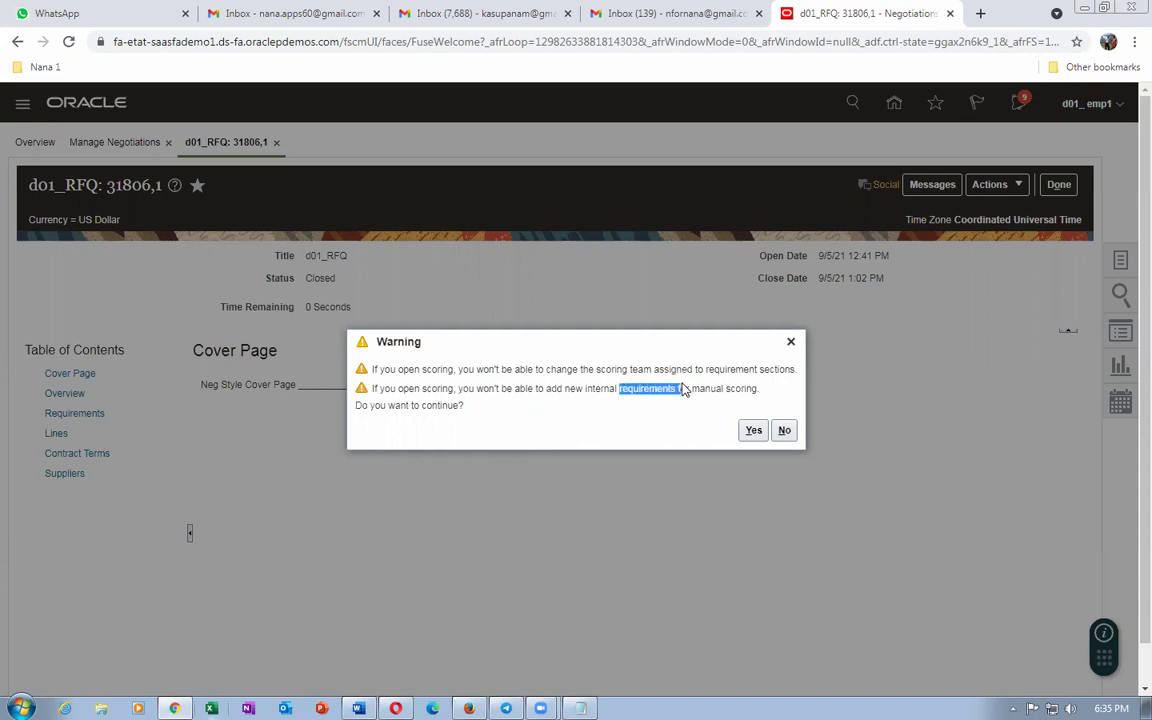
# Confirm opening scoring, then reopen negotiation 31806,1 from Manage Negotiations
pyautogui.click(752, 431)
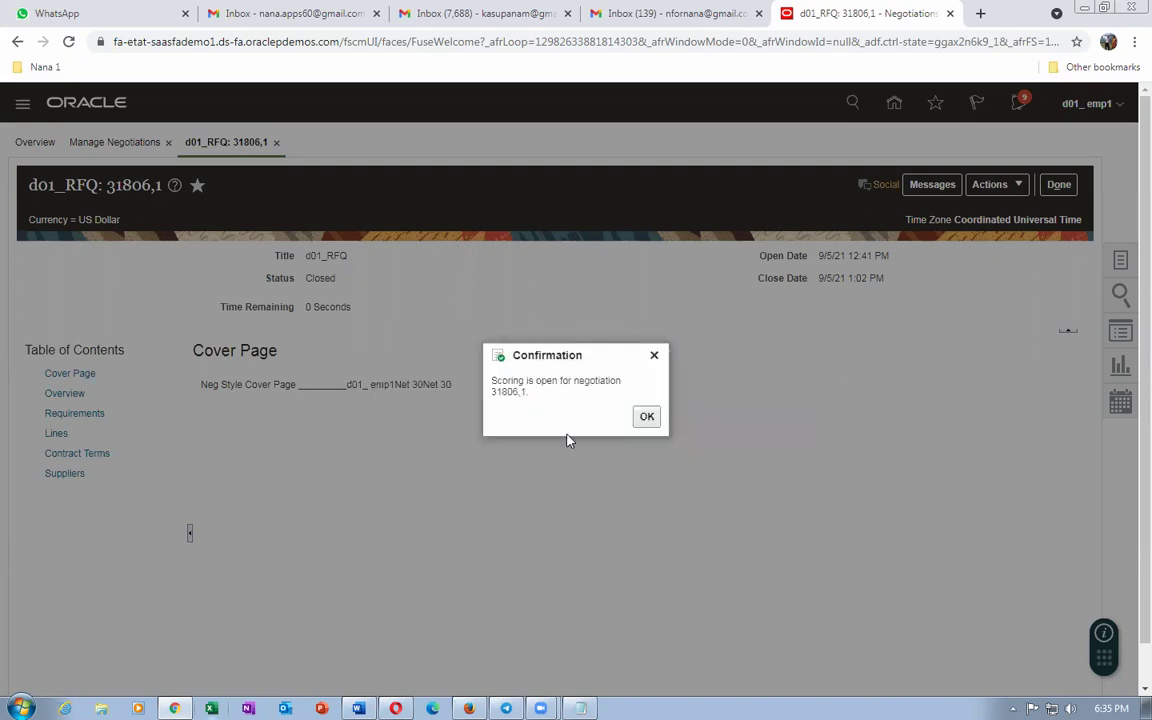
pyautogui.moveTo(506, 383); pyautogui.dragTo(514, 391)
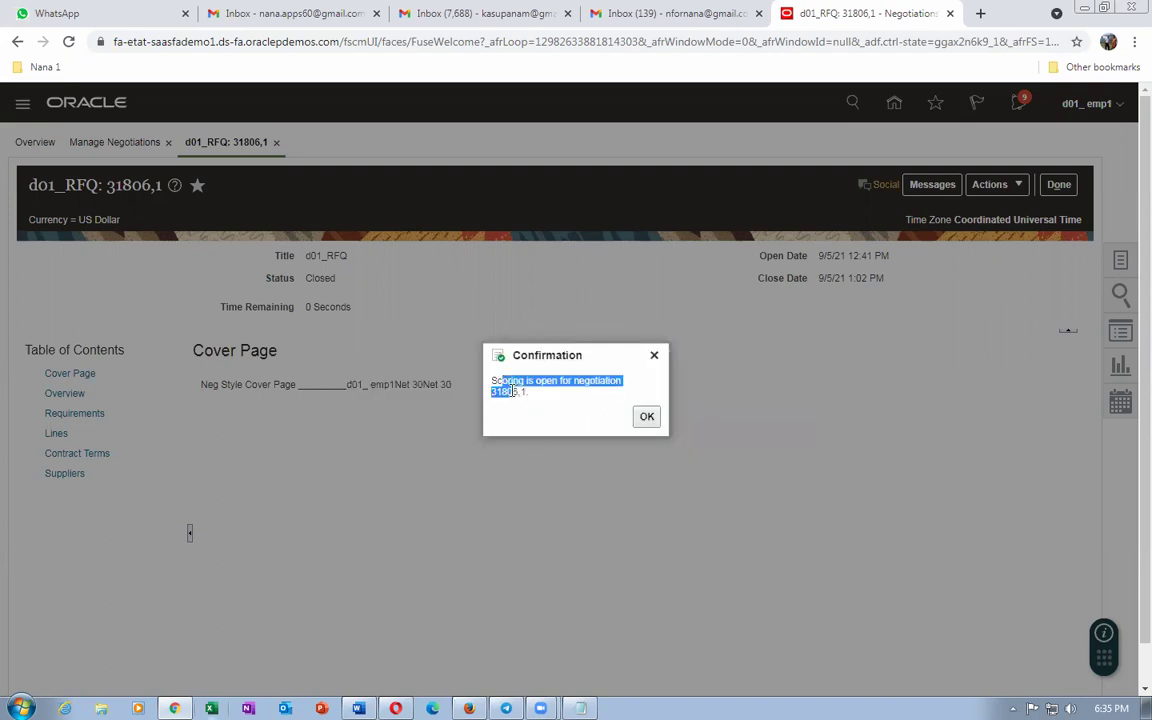
pyautogui.click(646, 417)
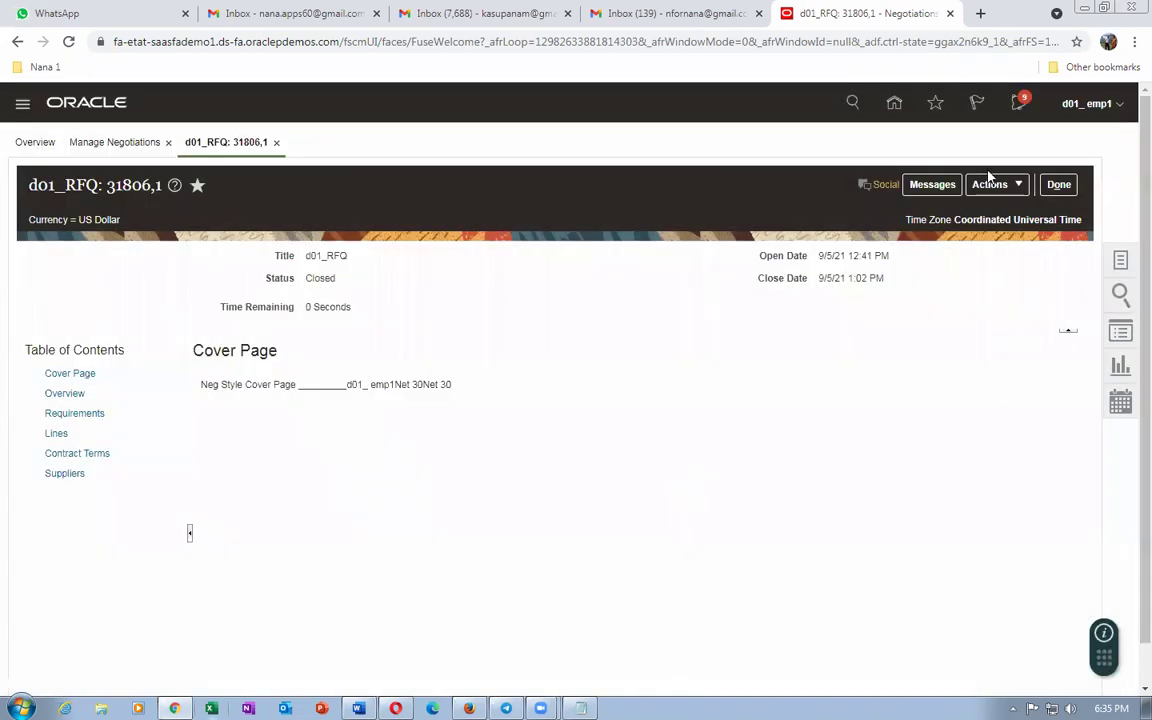
pyautogui.click(1073, 190)
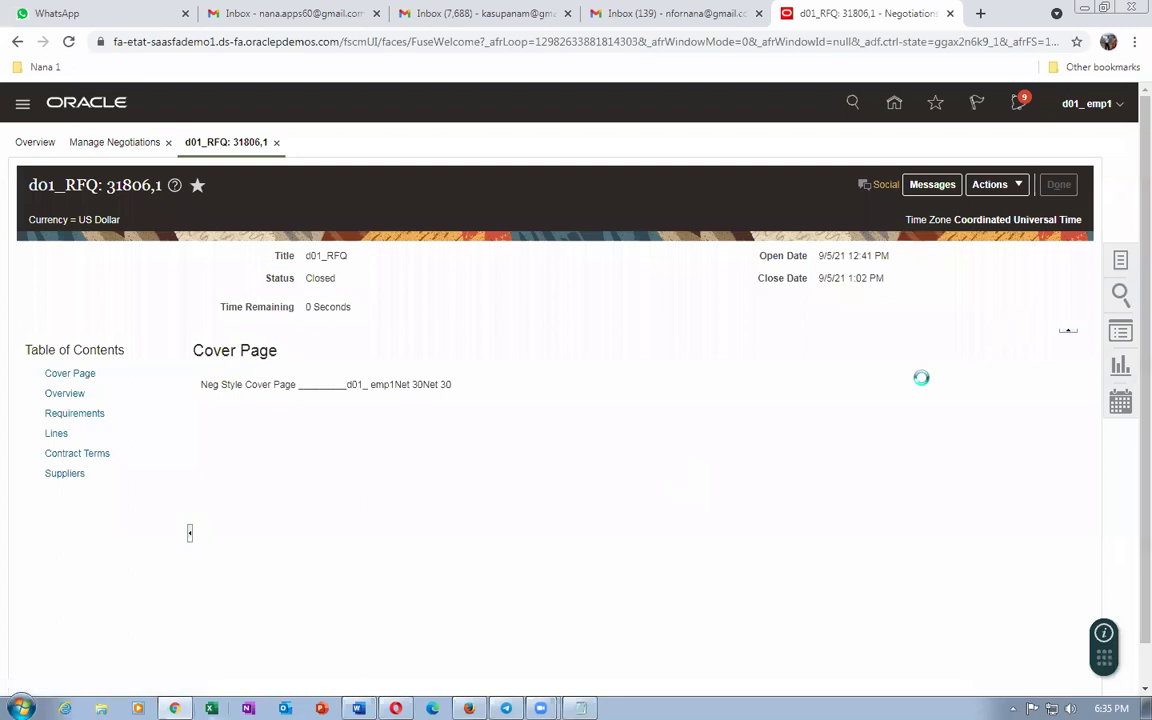
pyautogui.click(61, 518)
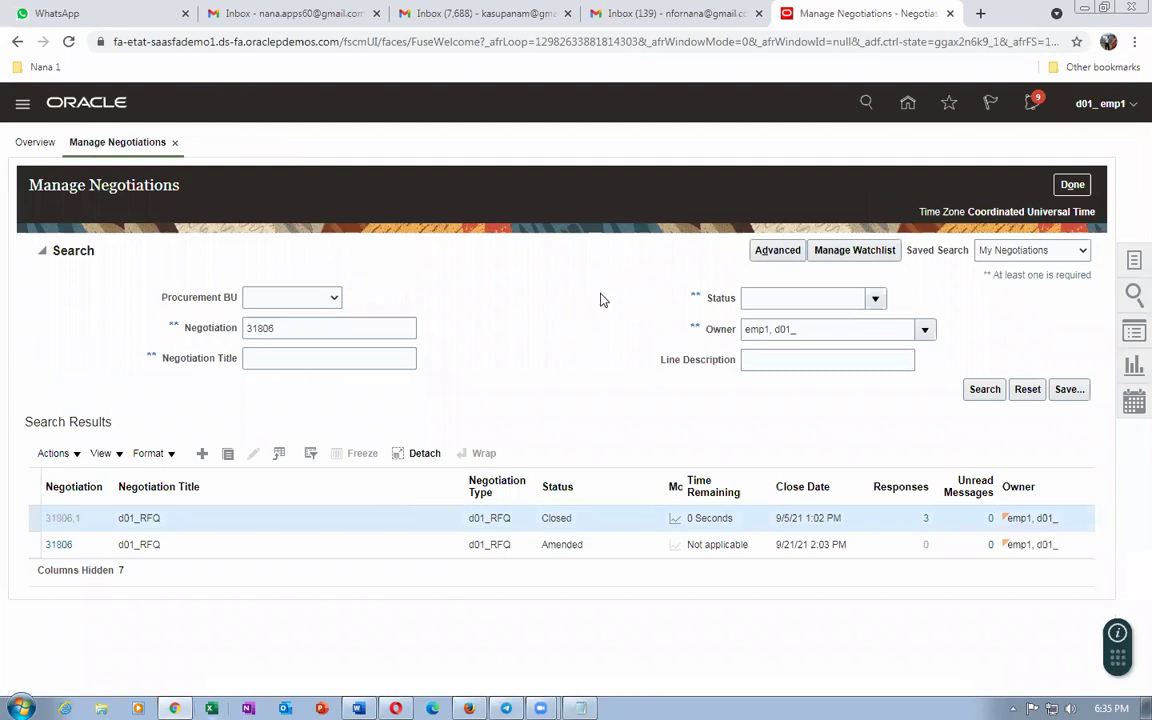
# Open Manage Scoring for RFQ 31806,1, showing 0% progress and Open for Scoring
pyautogui.click(993, 186)
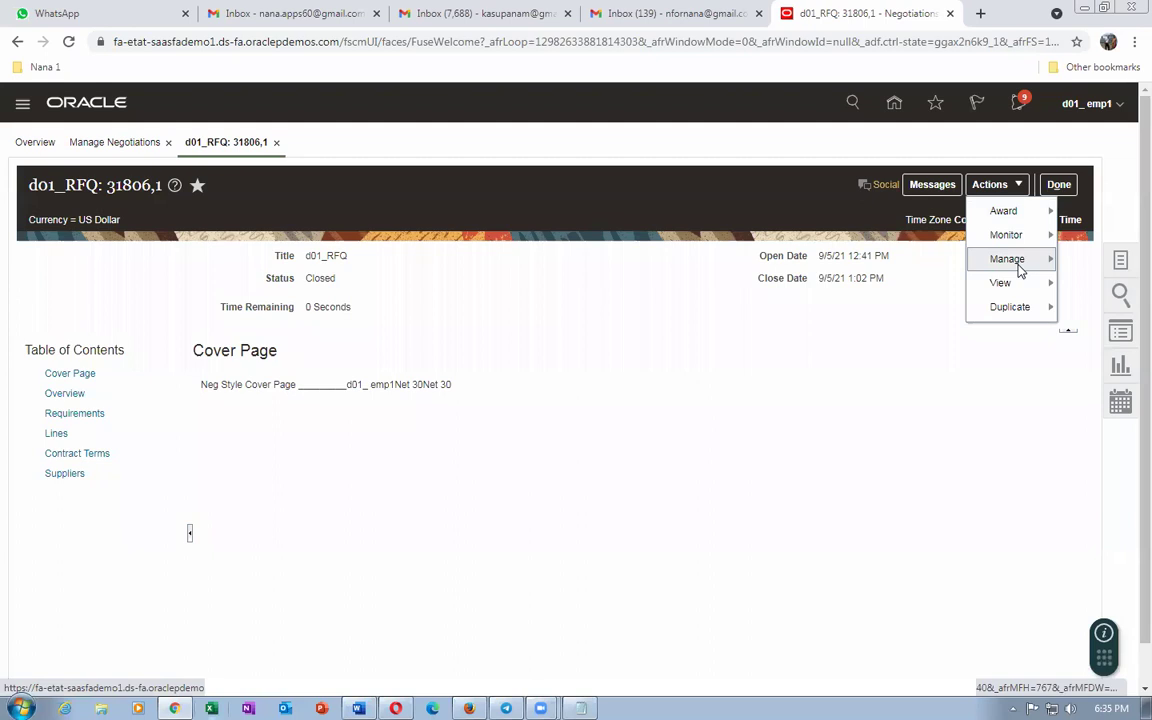
pyautogui.moveTo(1020, 272)
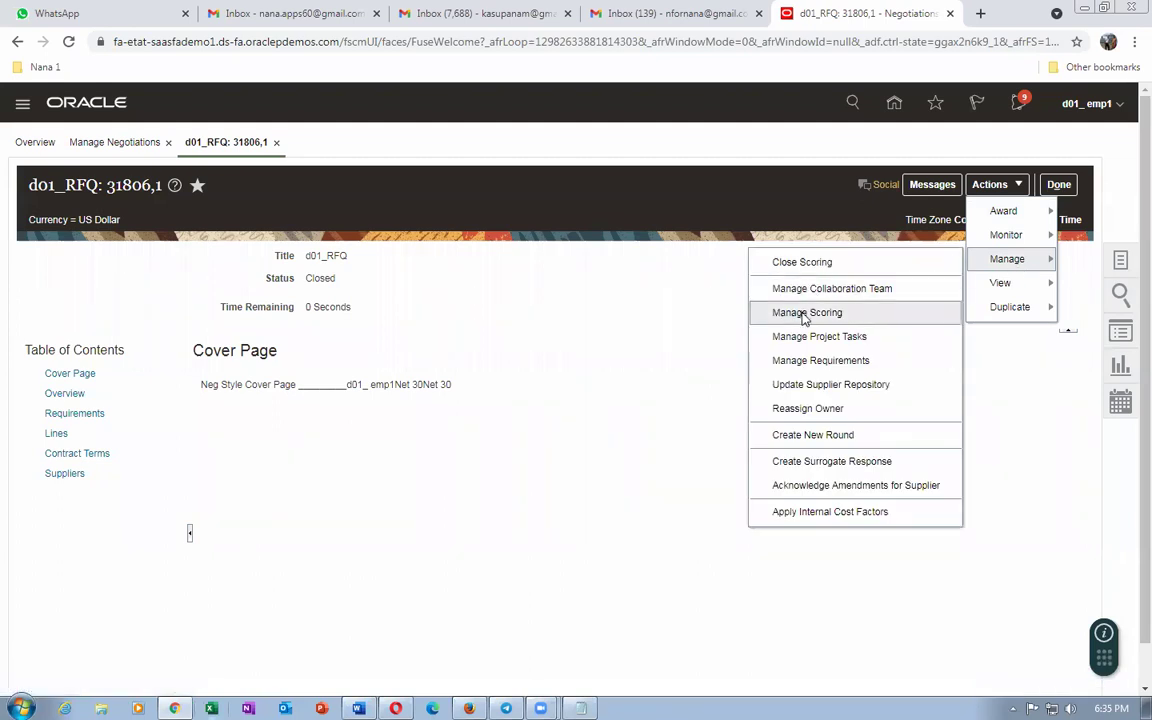
pyautogui.click(810, 314)
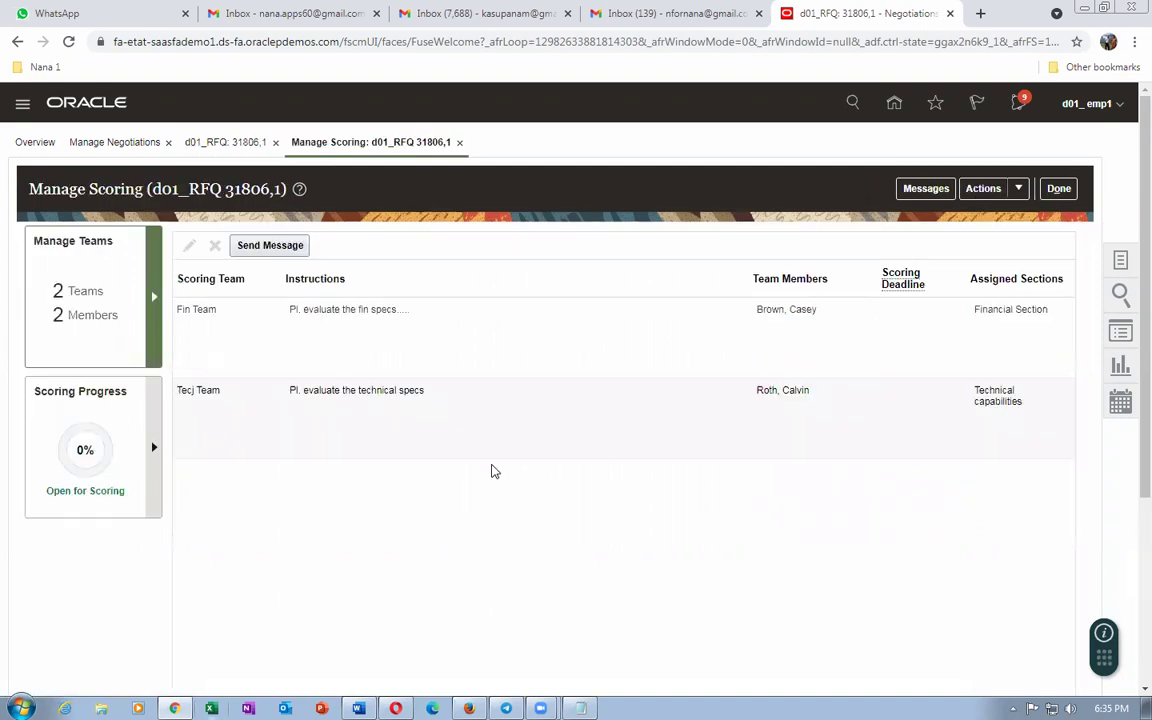
# Write a message with subject and body 'scoring is opened. Please scrore'
pyautogui.click(280, 246)
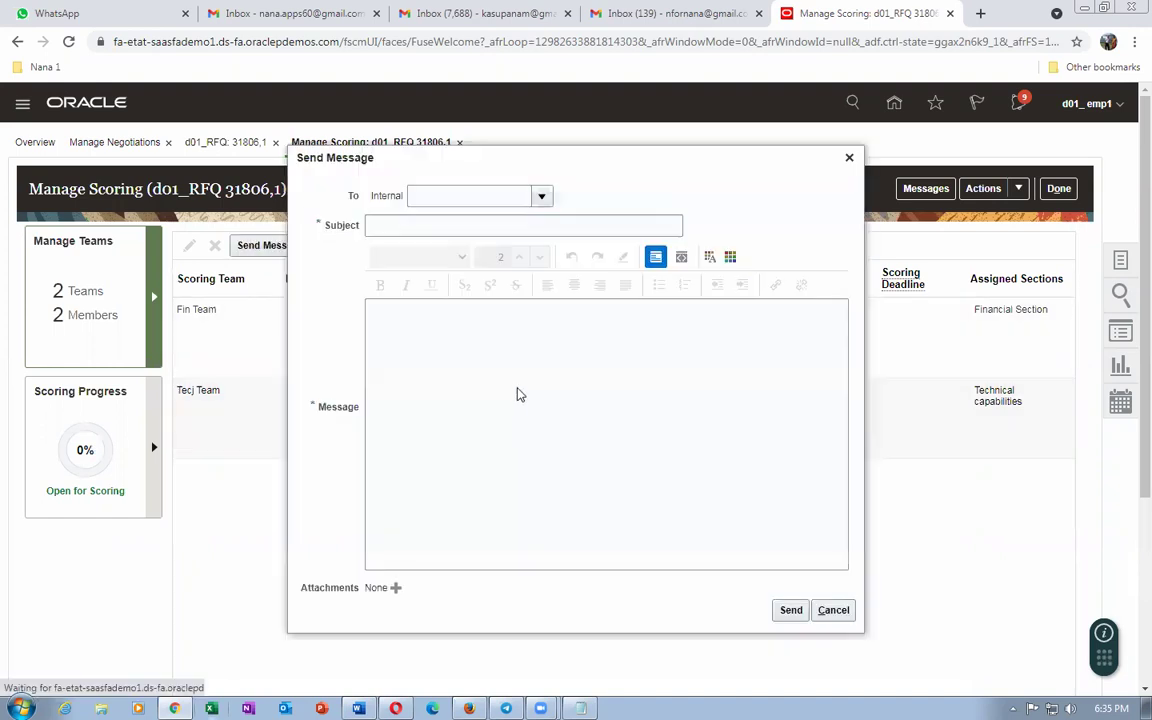
pyautogui.click(441, 224)
pyautogui.write('scoring is opened. Please')
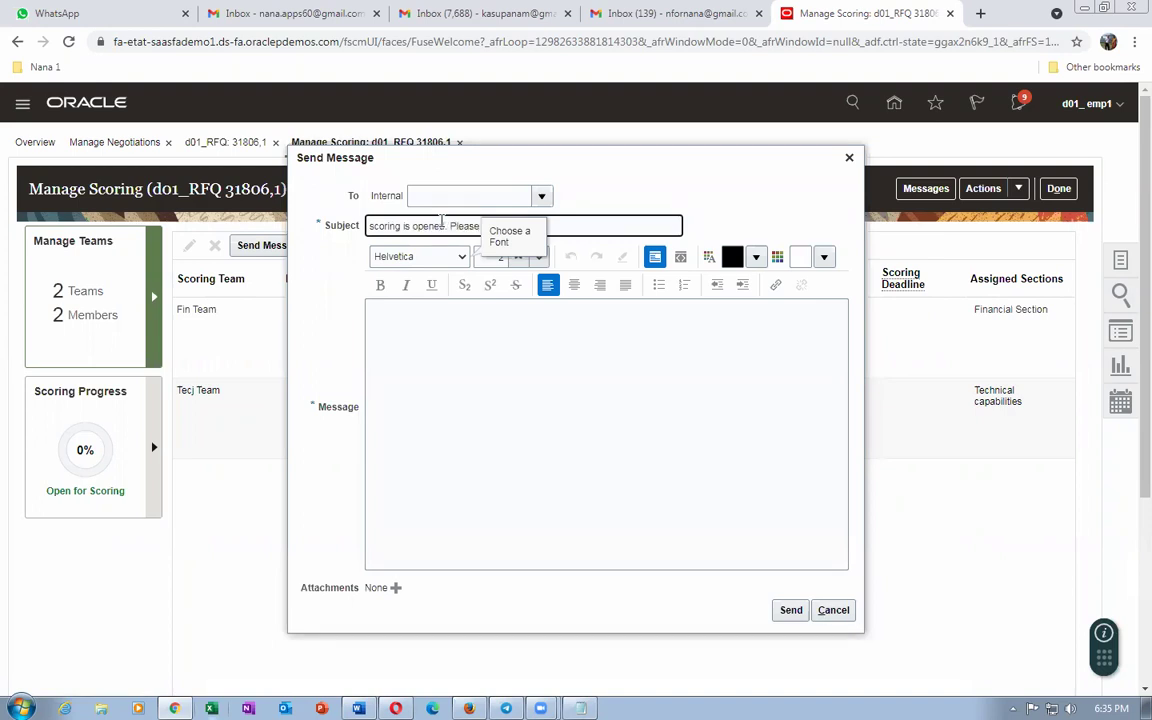
pyautogui.write('scrore')
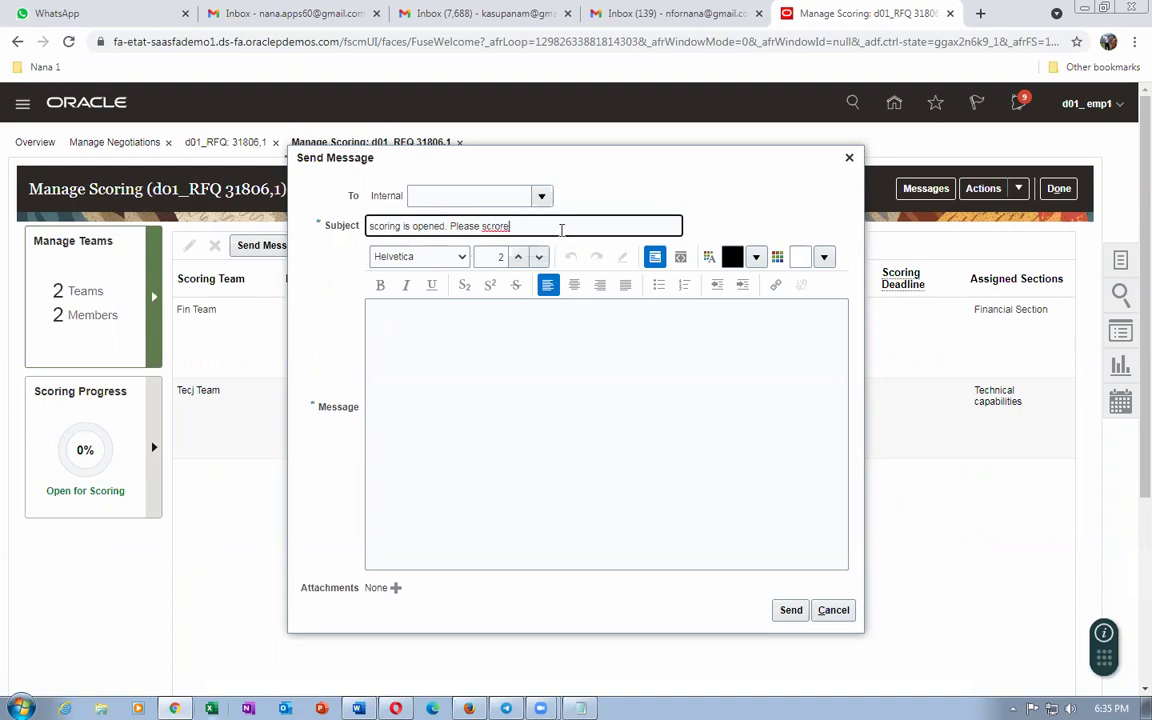
pyautogui.moveTo(560, 226); pyautogui.dragTo(278, 233)
pyautogui.hotkey('ctrl', 'c')
pyautogui.click(425, 340)
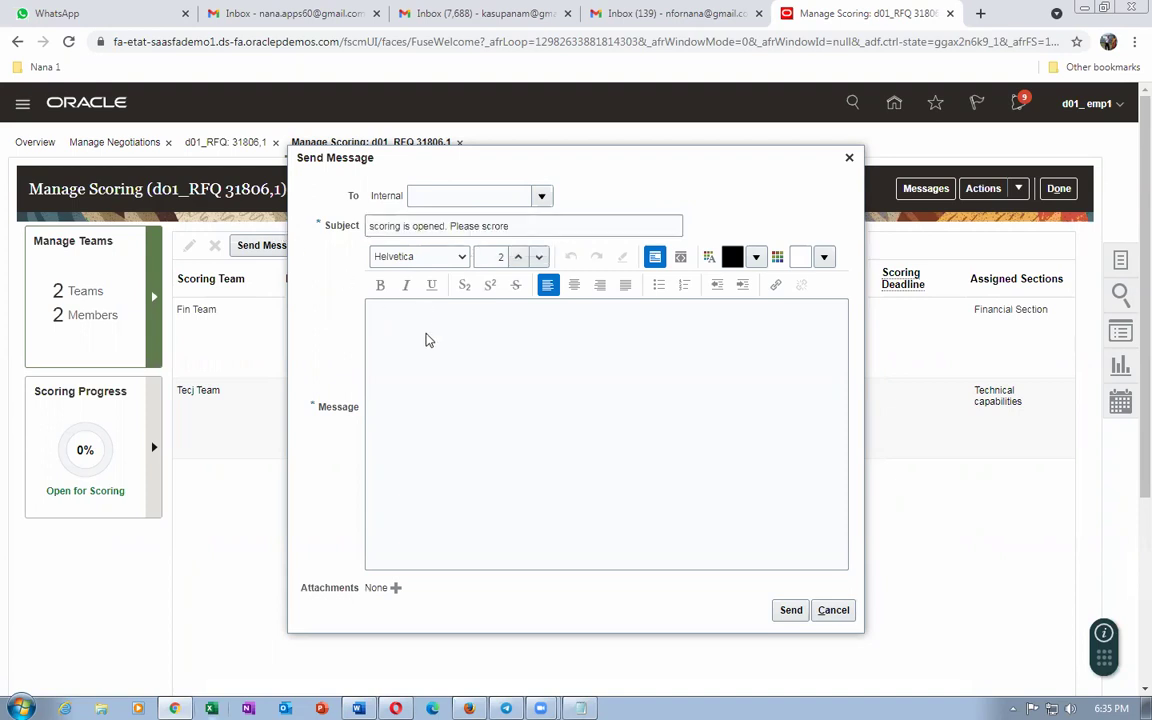
pyautogui.hotkey('ctrl', 'v')
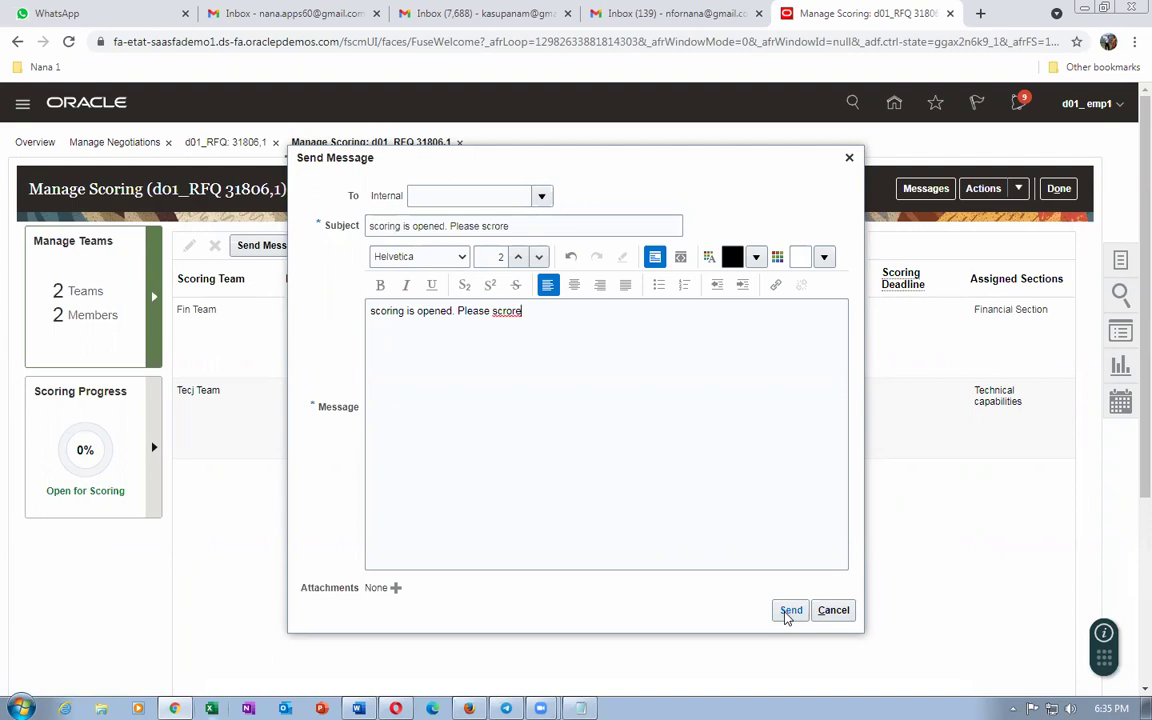
# Address the message to All scoring team members and send it
pyautogui.click(790, 611)
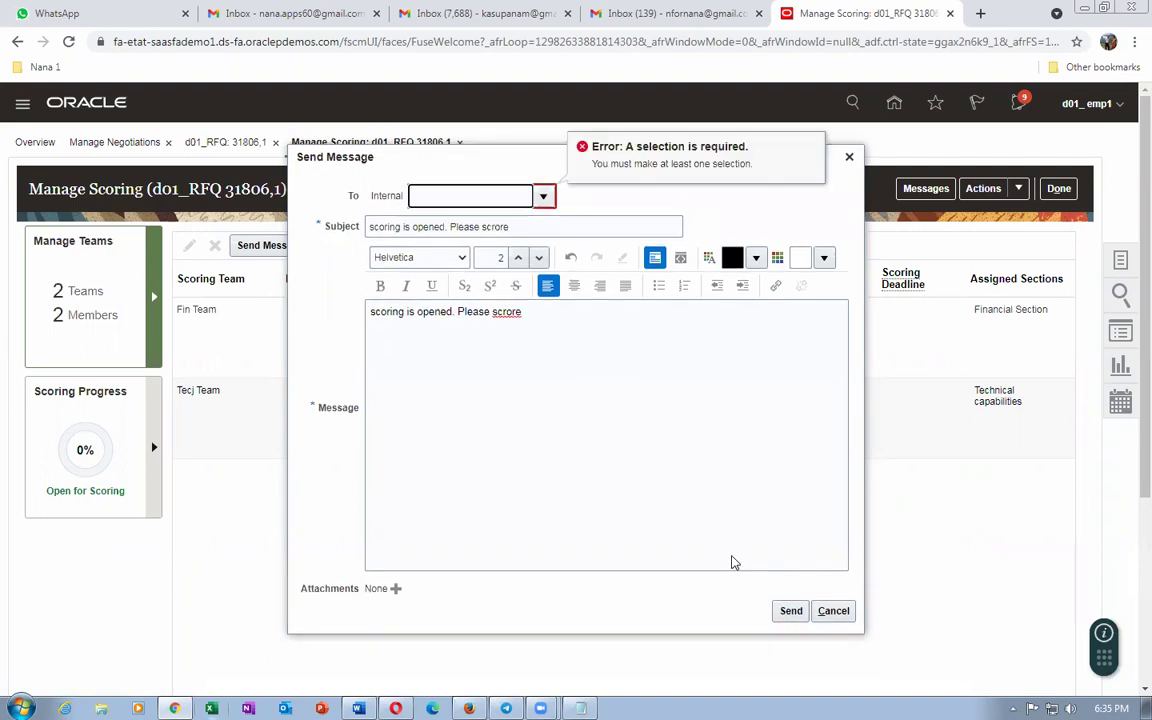
pyautogui.click(543, 196)
pyautogui.click(422, 220)
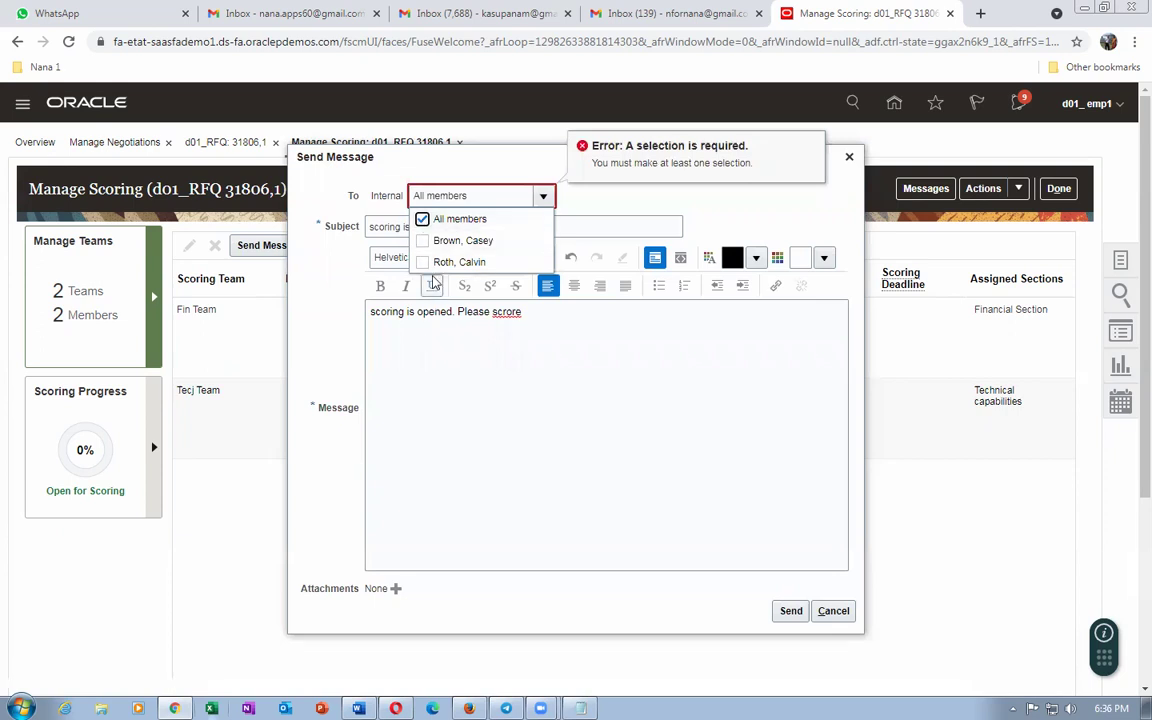
pyautogui.click(422, 241)
pyautogui.click(422, 262)
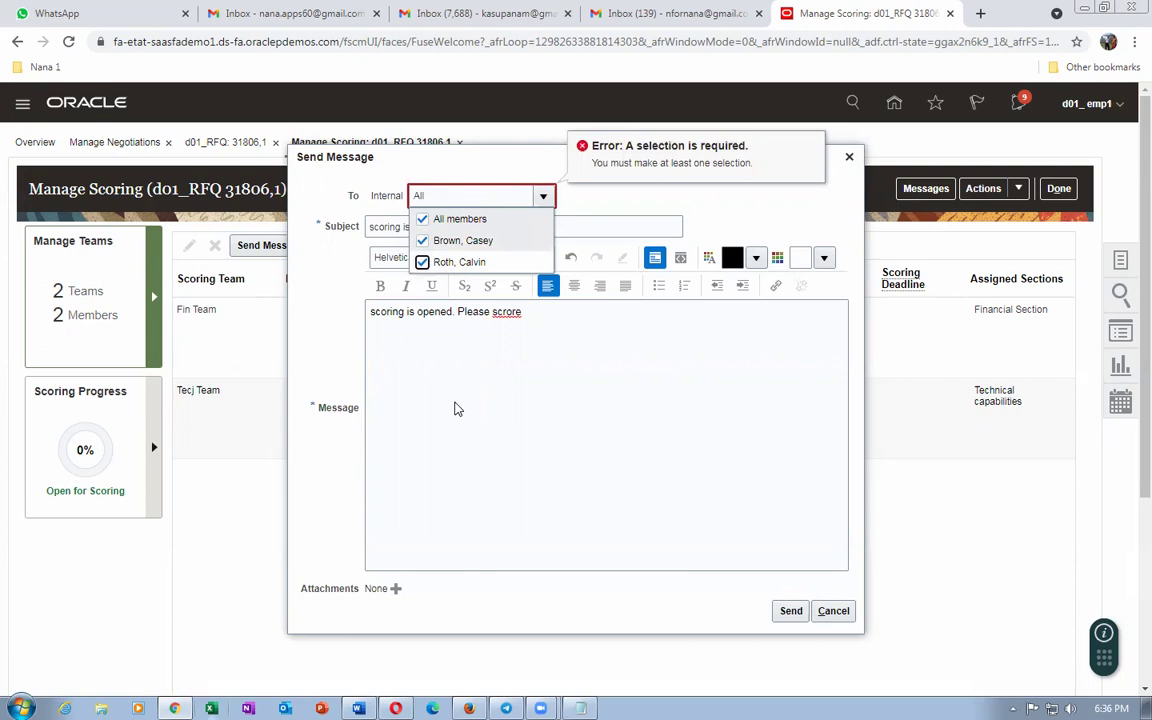
pyautogui.click(455, 407)
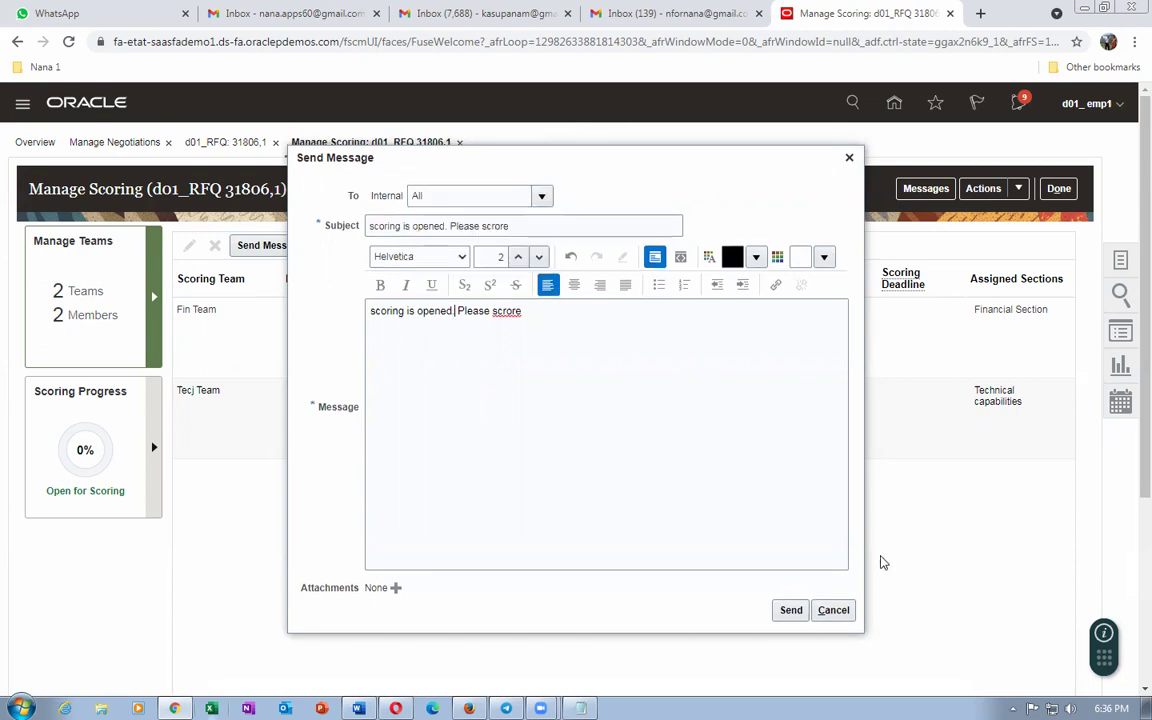
pyautogui.click(806, 611)
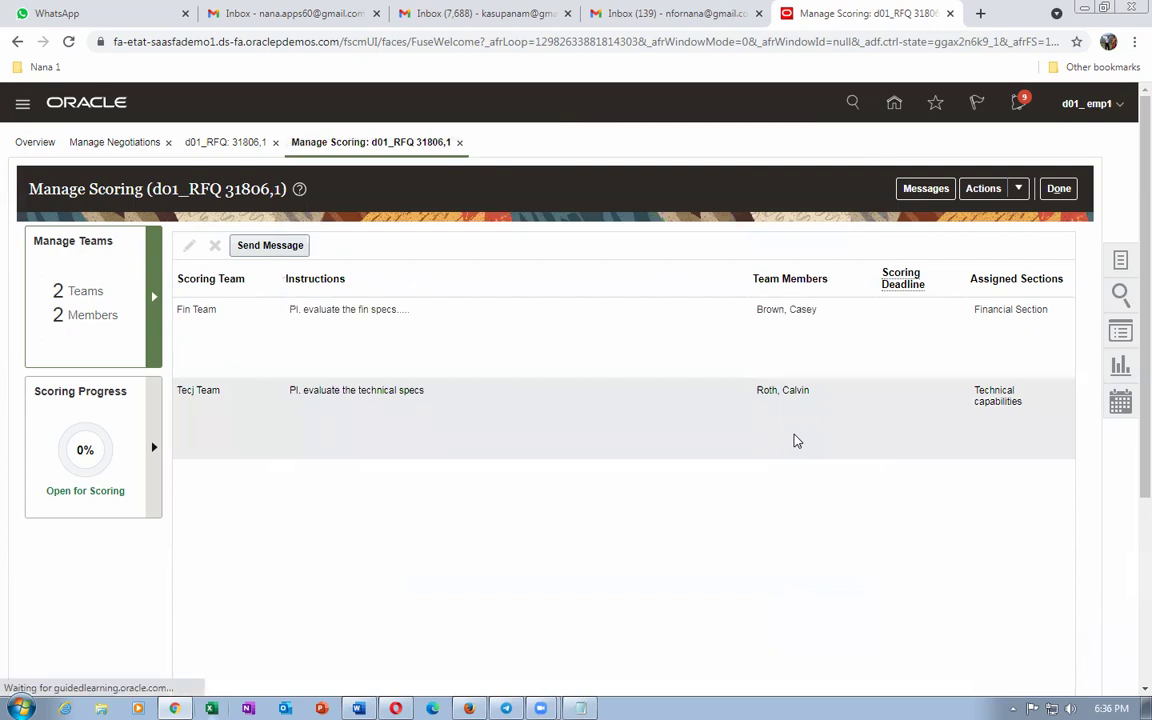
# View both 31806,1 online message notifications, then show all notifications on one page
pyautogui.click(1058, 188)
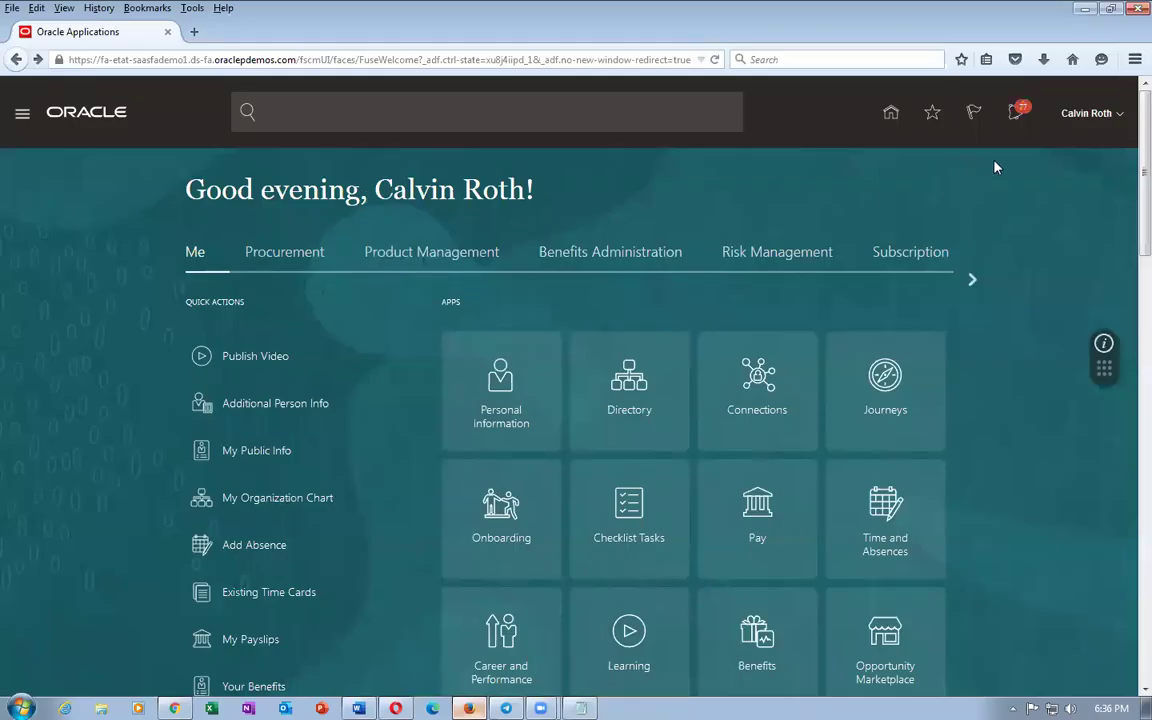
pyautogui.click(1015, 113)
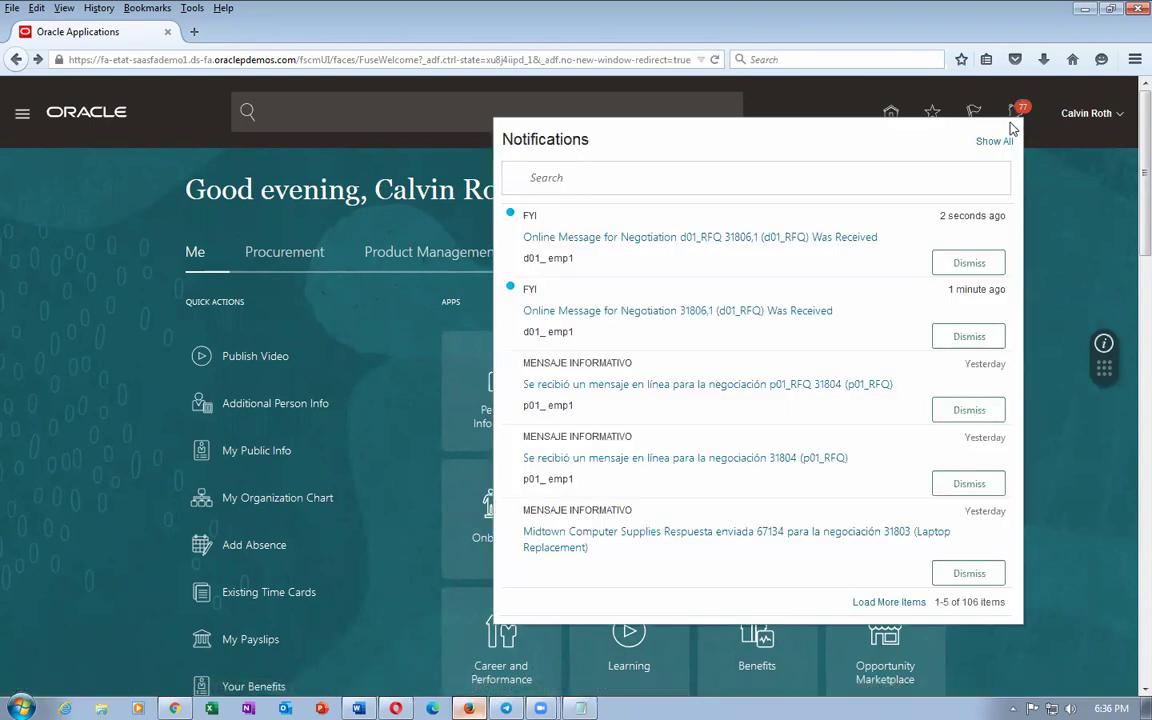
pyautogui.click(604, 241)
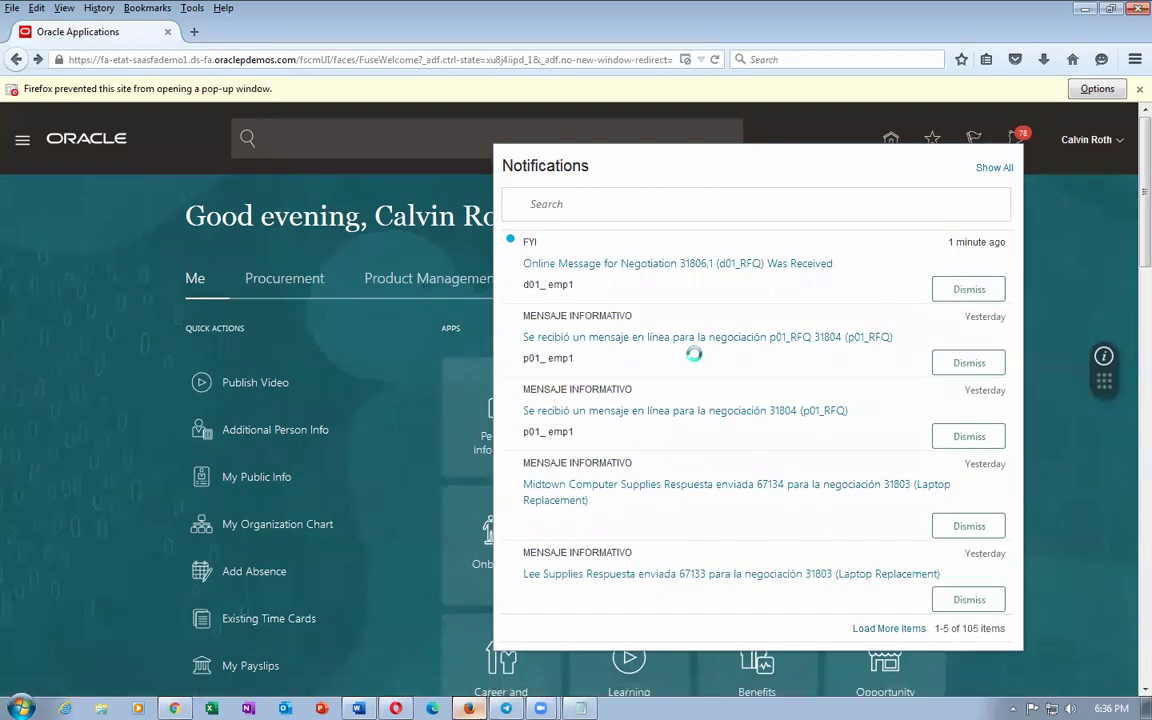
pyautogui.click(629, 272)
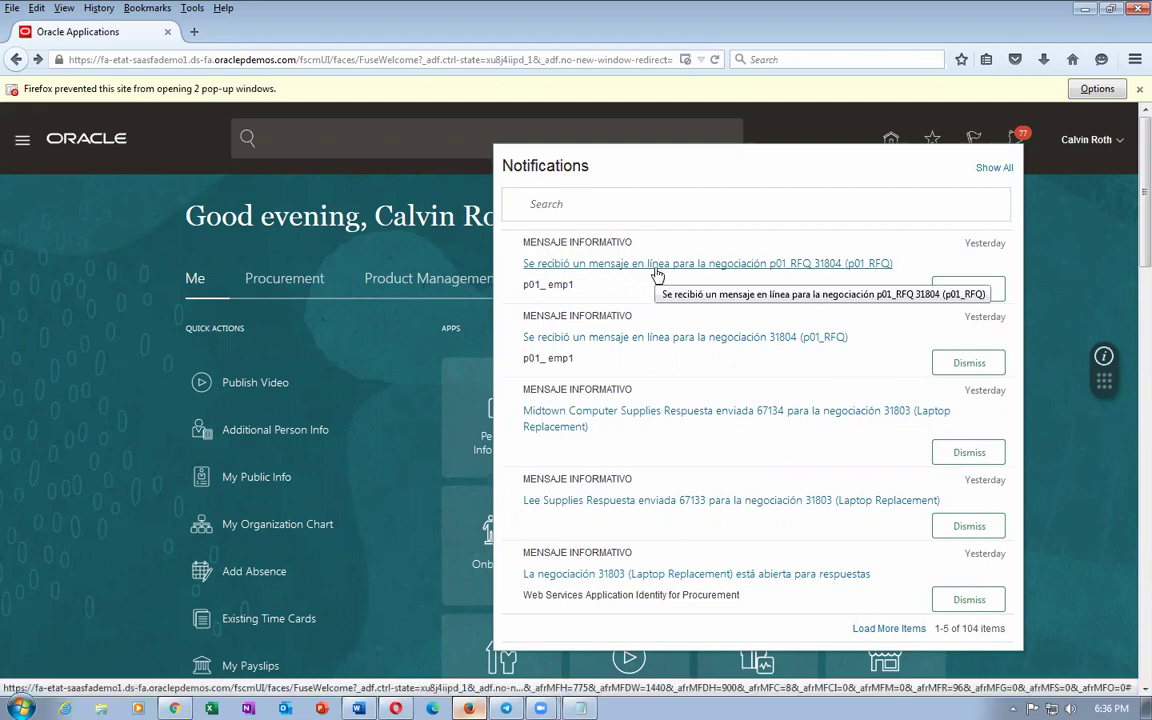
pyautogui.click(994, 168)
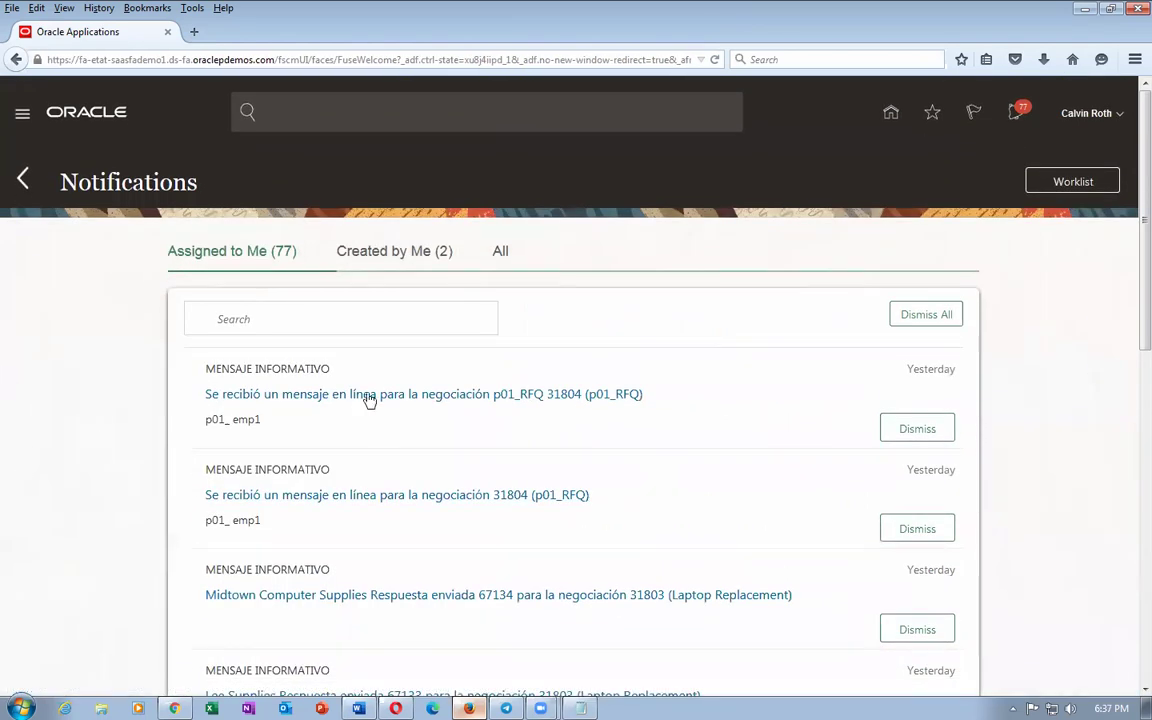
# Open the 31804 message notification, then the d01_RFQ 31806,1 one under the All tab
pyautogui.click(376, 395)
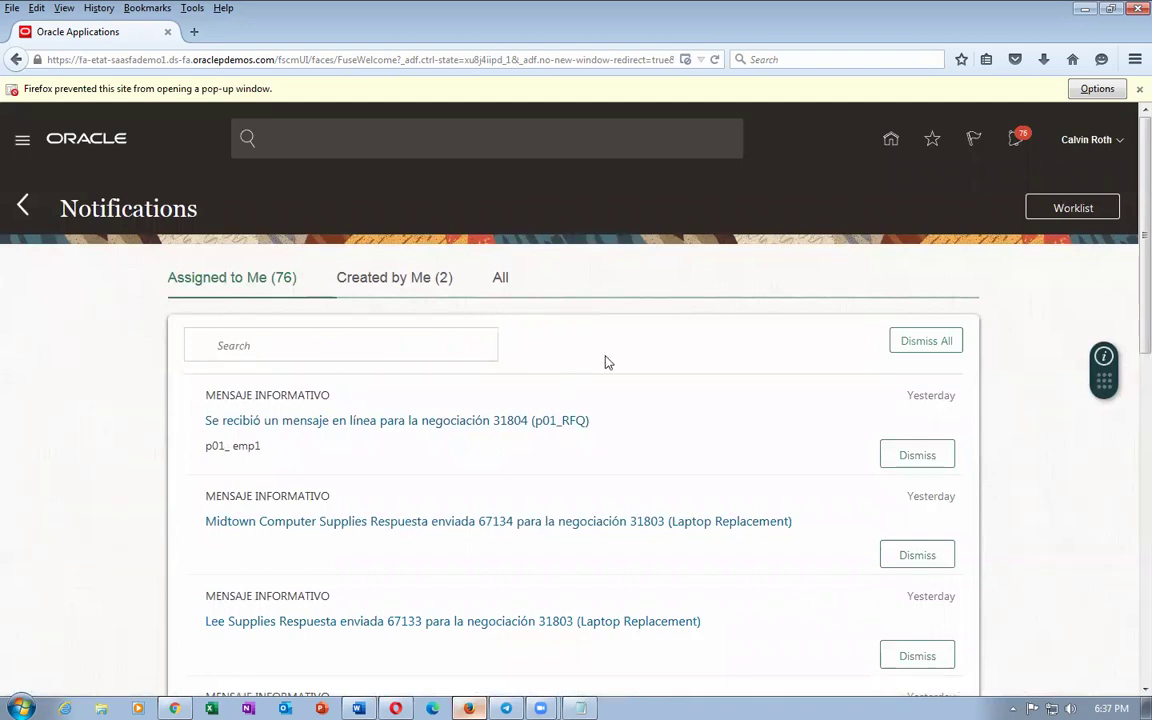
pyautogui.click(503, 288)
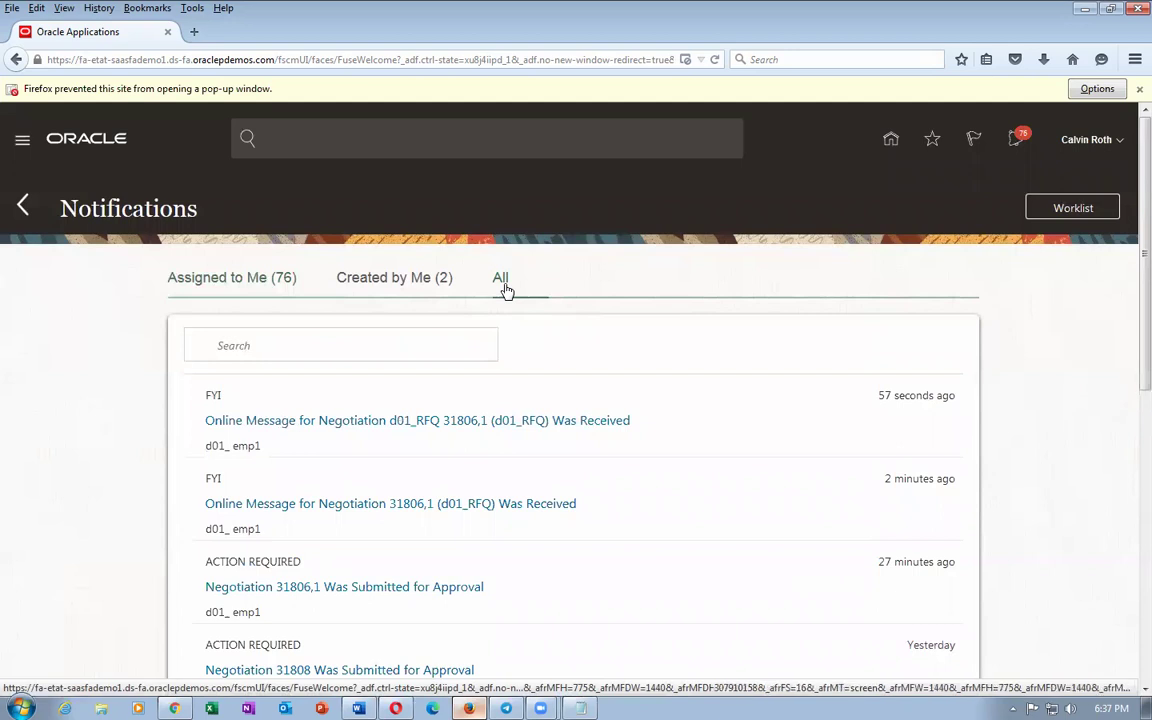
pyautogui.click(416, 399)
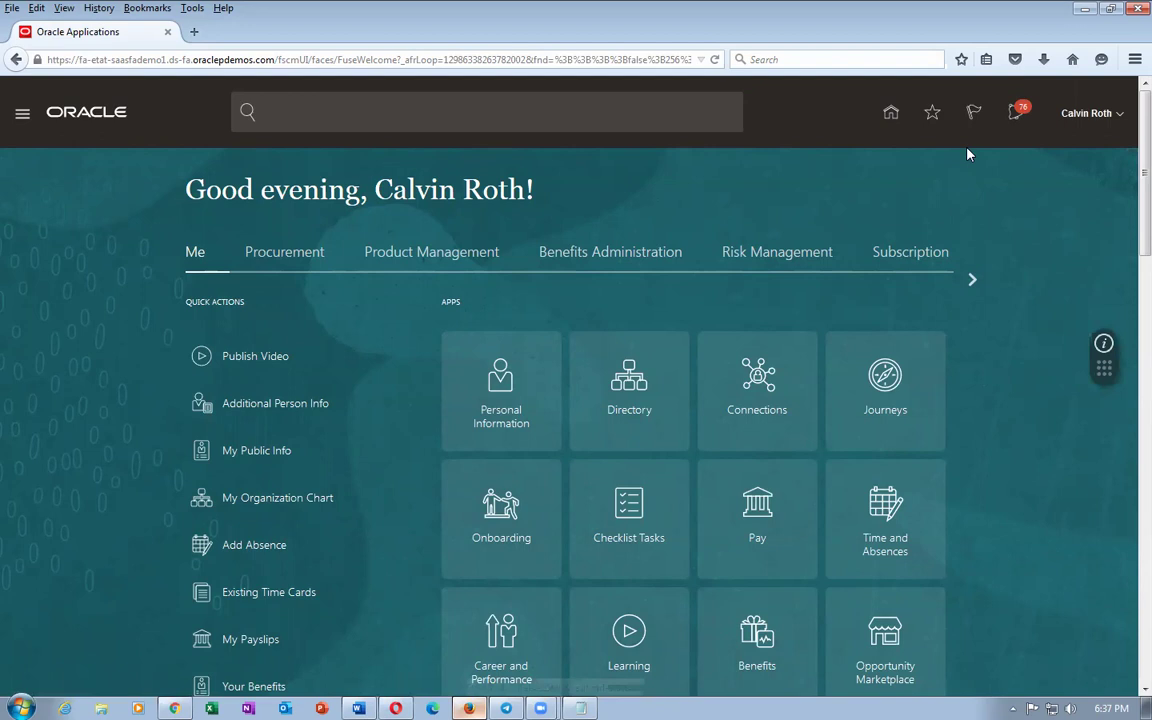
# Go to Manage Negotiations from the Procurement Negotiations work area
pyautogui.click(274, 258)
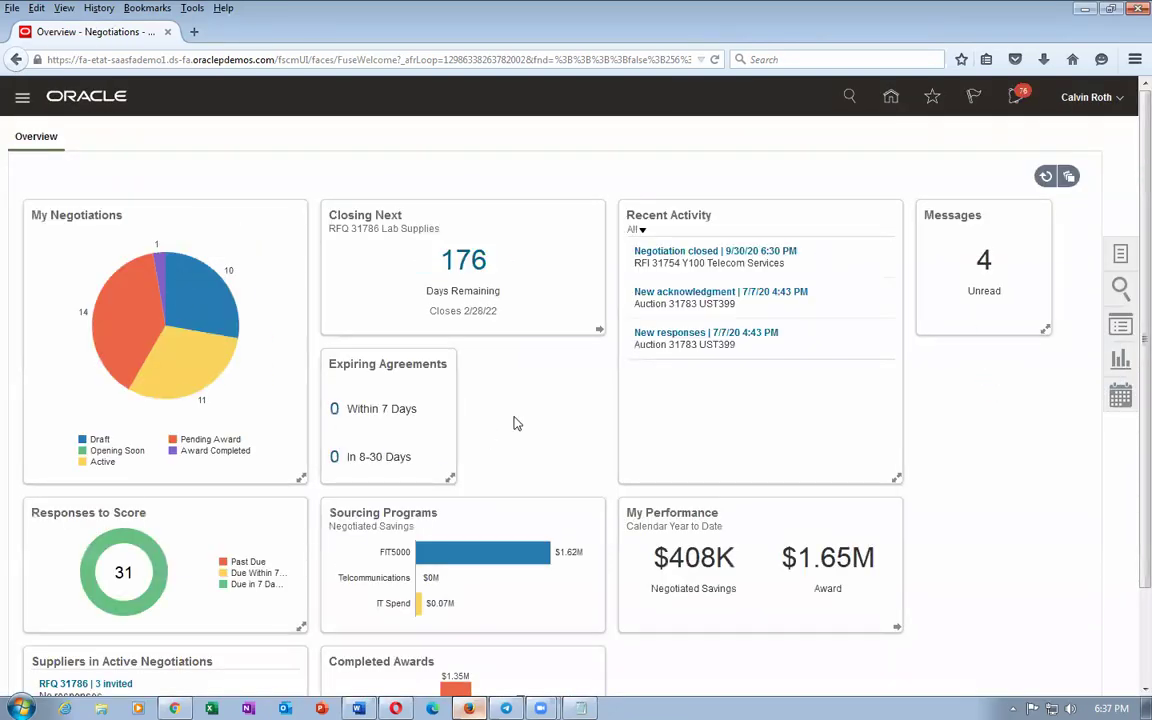
pyautogui.moveTo(112, 340)
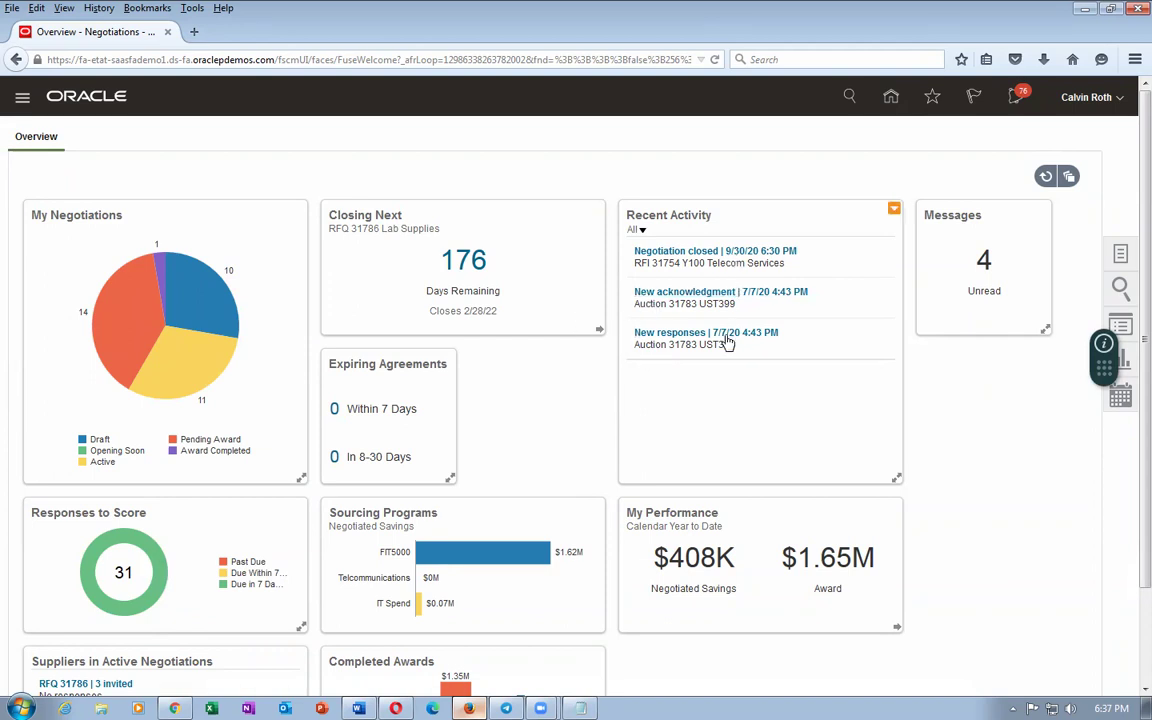
pyautogui.click(1118, 258)
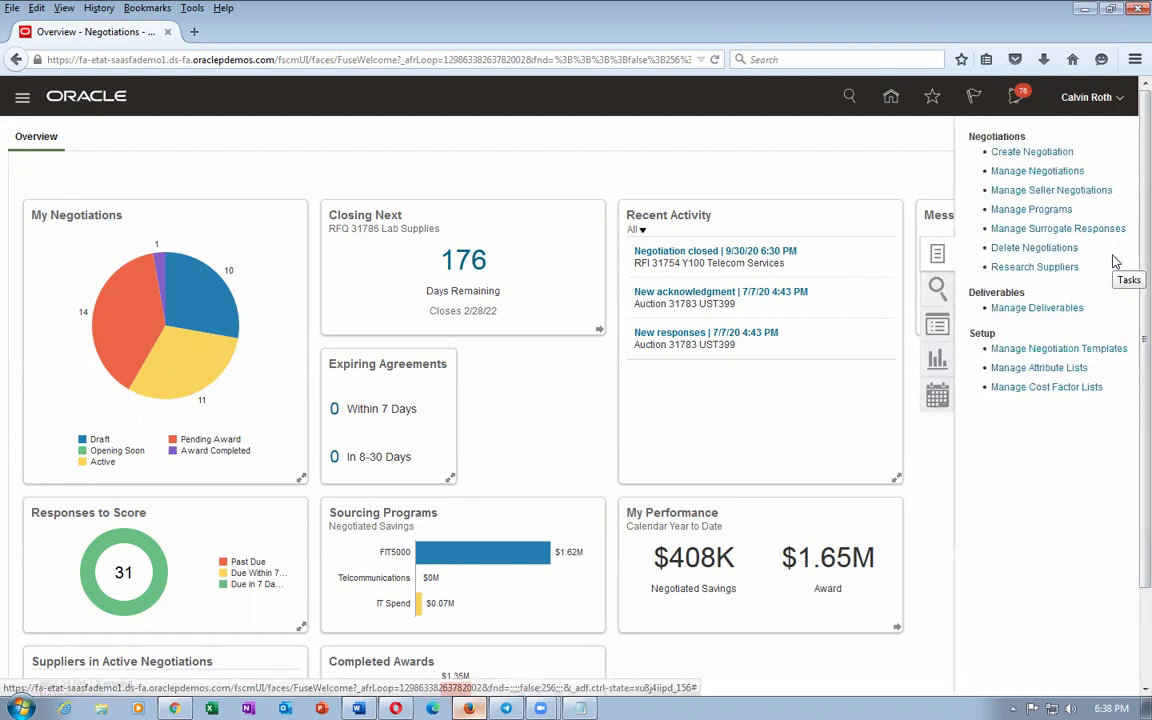
pyautogui.click(1030, 172)
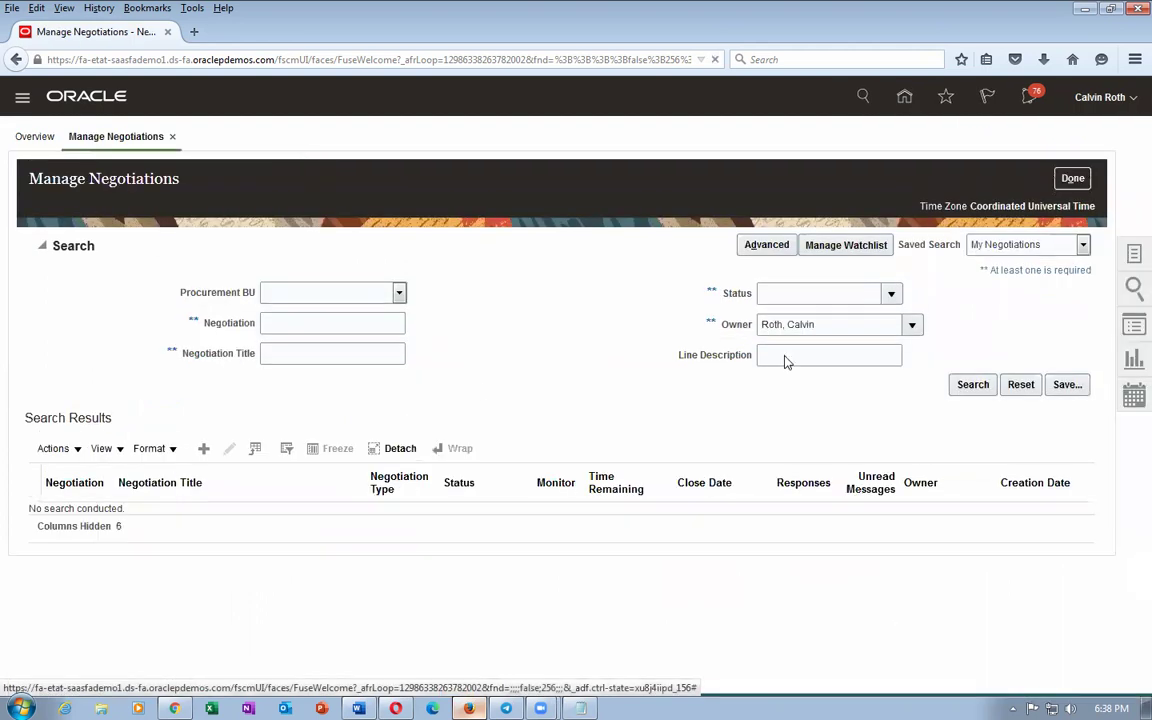
# Search negotiations by owner d01, listing 31806,1 as Closed and 31806 as Amended
pyautogui.moveTo(811, 324); pyautogui.dragTo(696, 321)
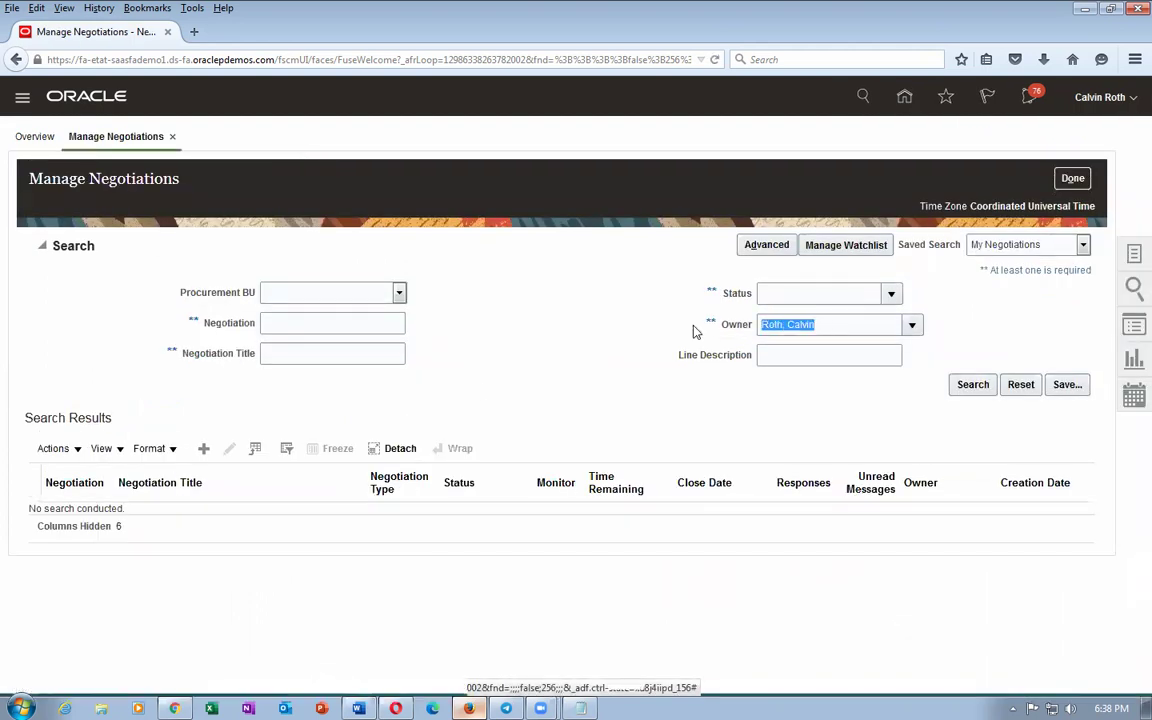
pyautogui.press('Delete')
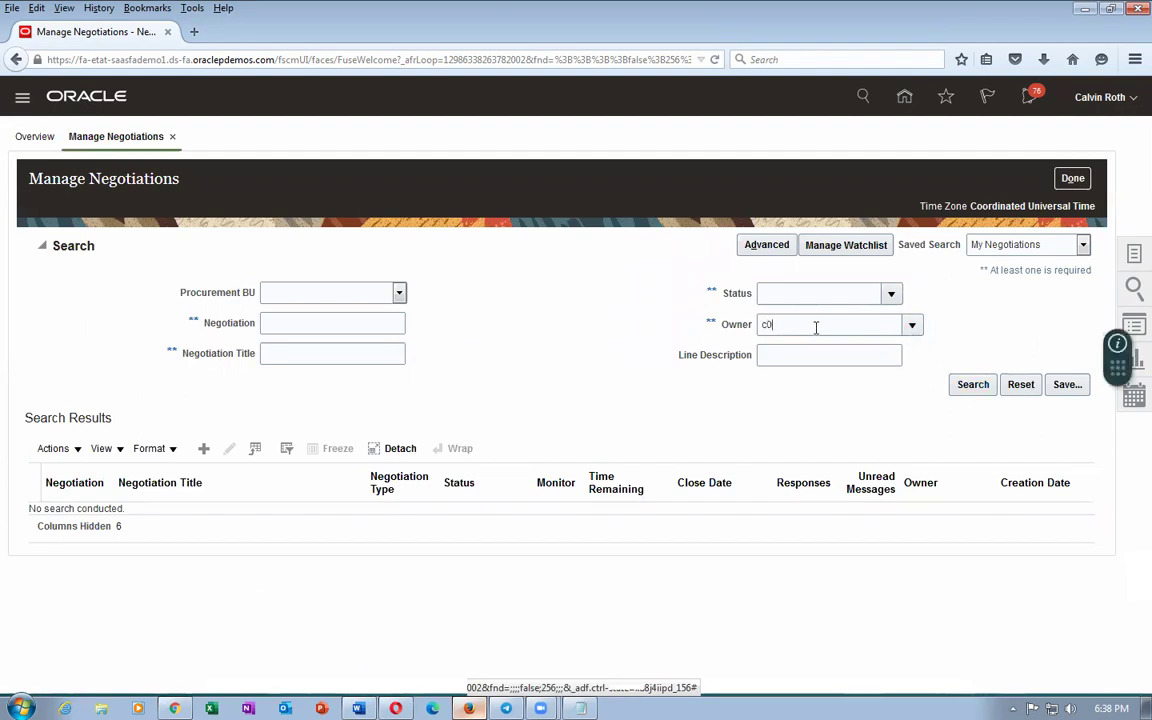
pyautogui.write('c01')
pyautogui.press('BackSpace')
pyautogui.press('BackSpace')
pyautogui.press('BackSpace')
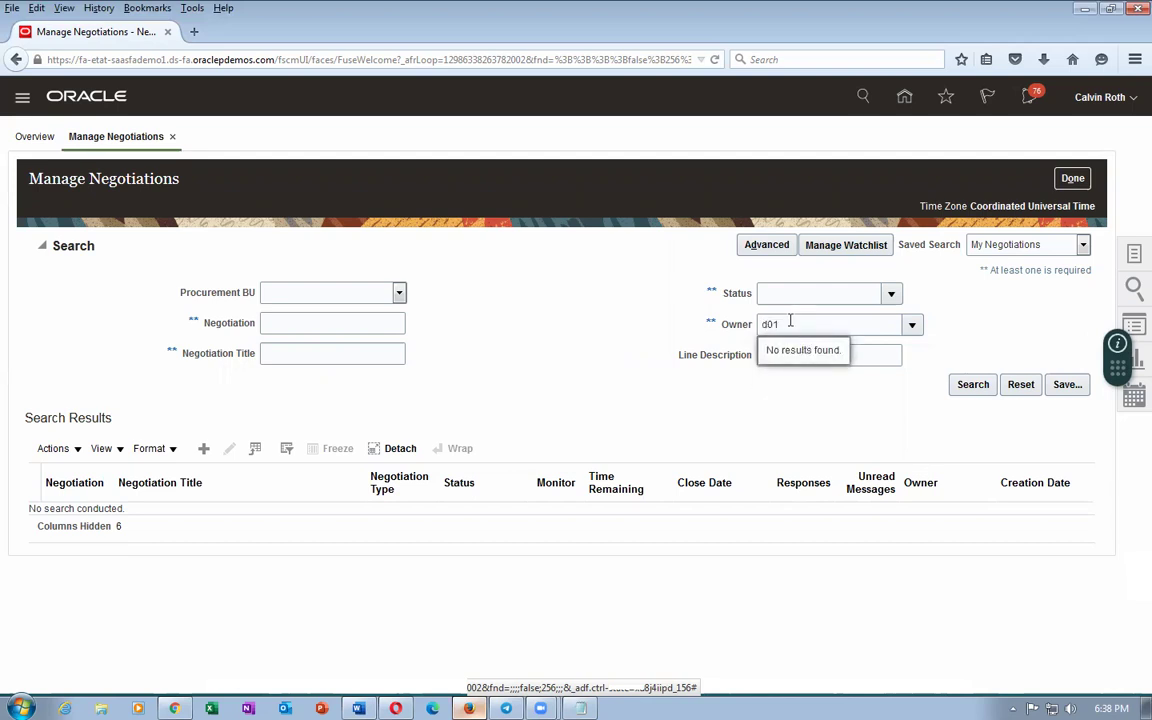
pyautogui.press('BackSpace')
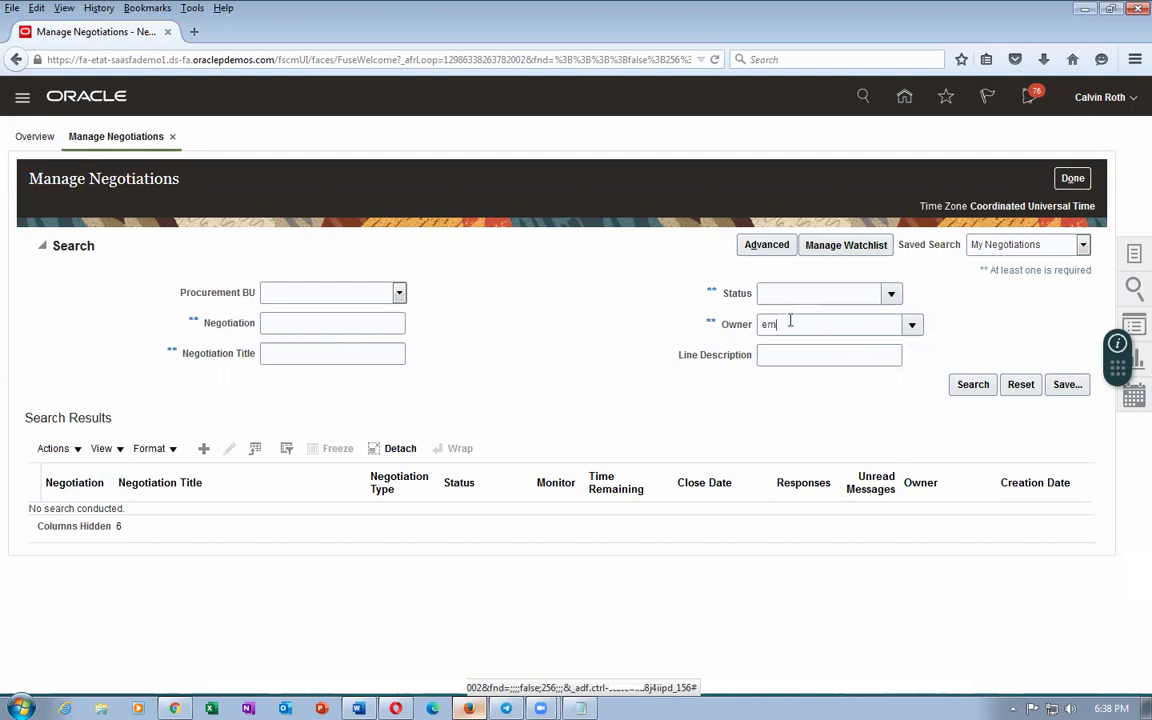
pyautogui.write('01')
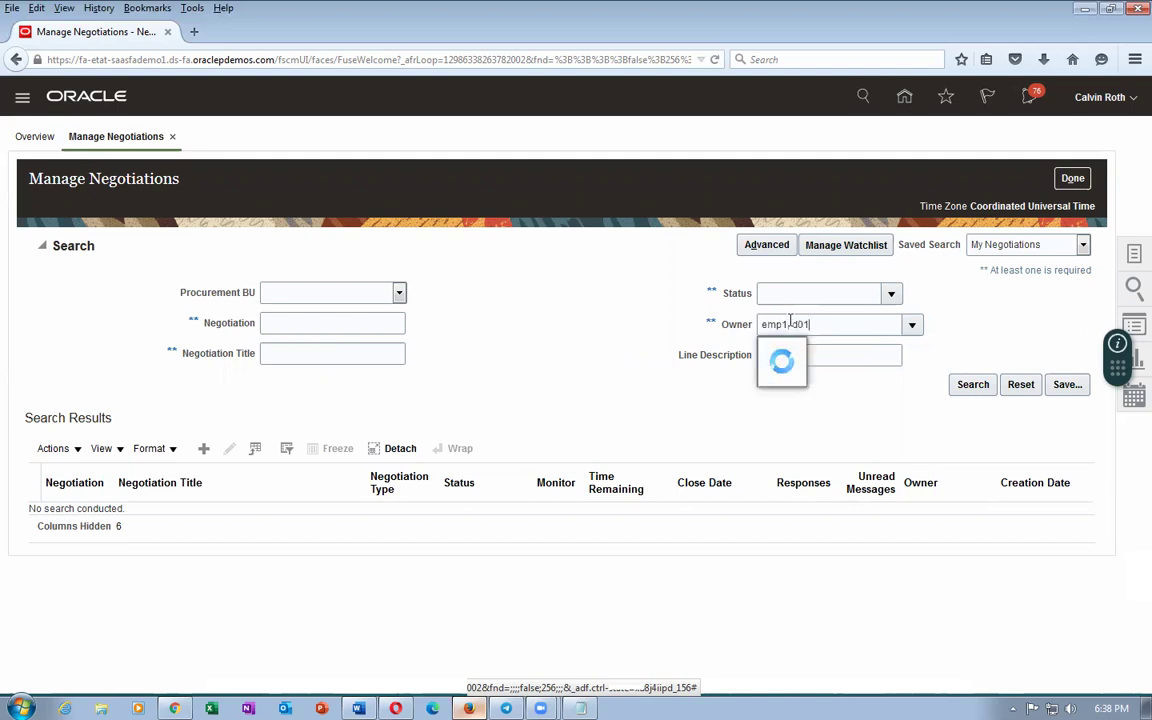
pyautogui.write('_')
pyautogui.click(973, 388)
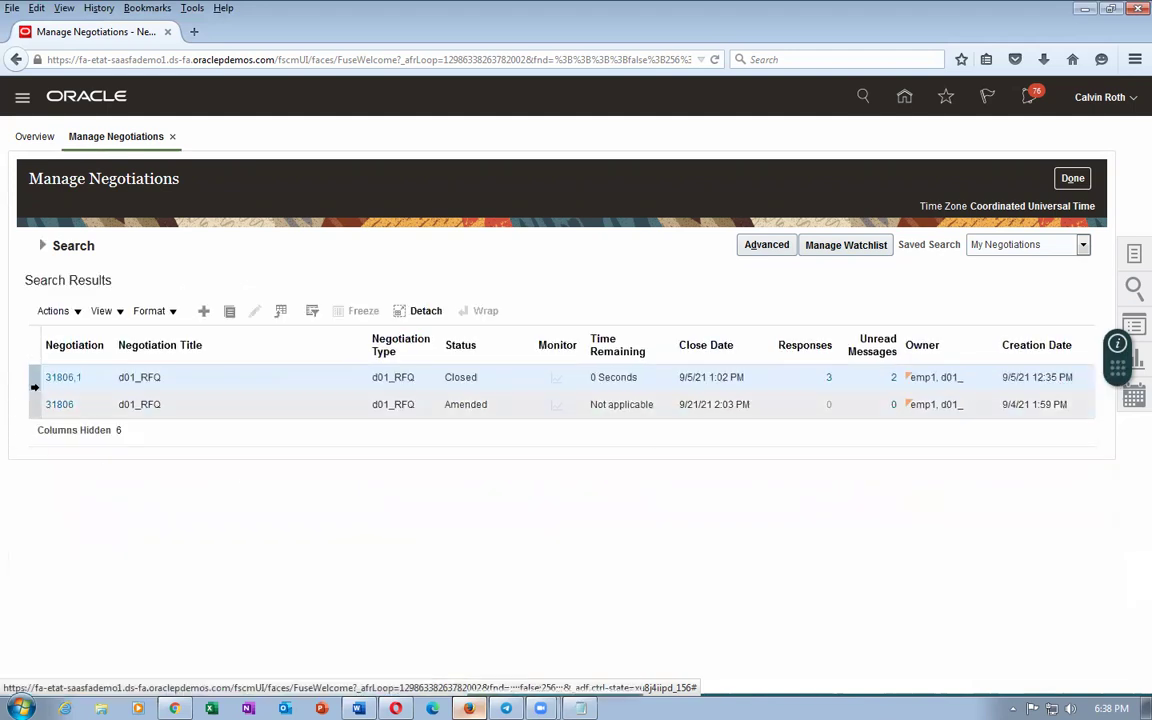
# Open negotiation 31806,1 and launch Score Responses for its three Not Started responses
pyautogui.click(58, 380)
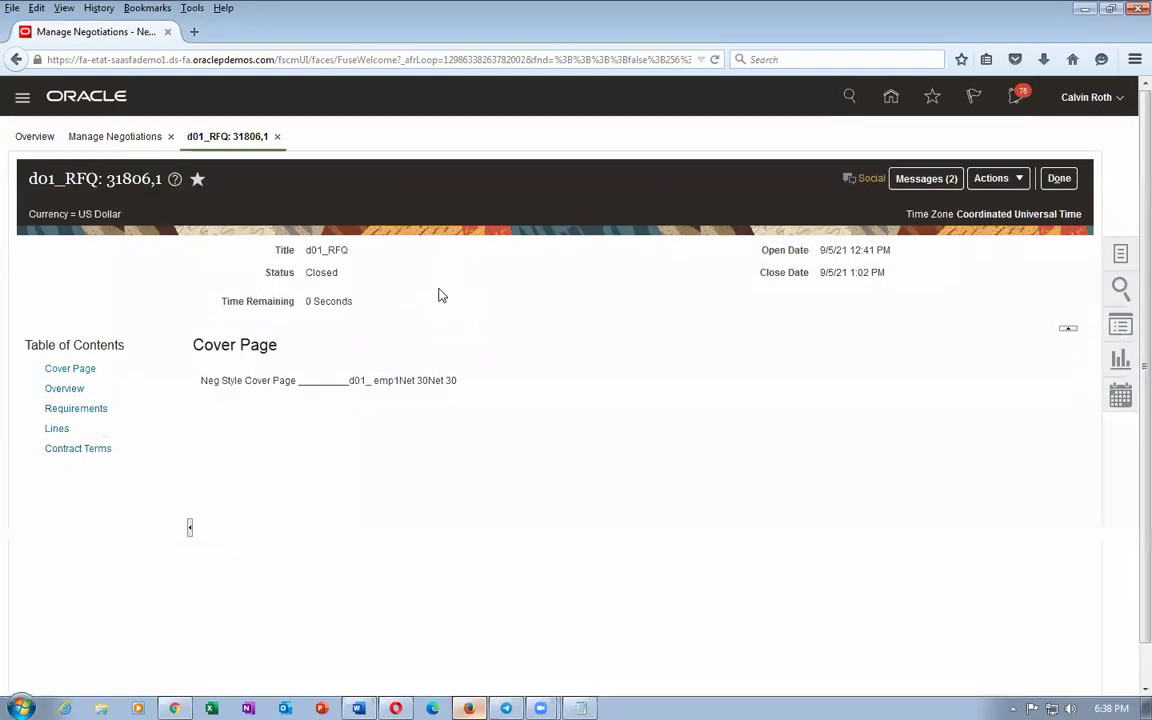
pyautogui.click(989, 180)
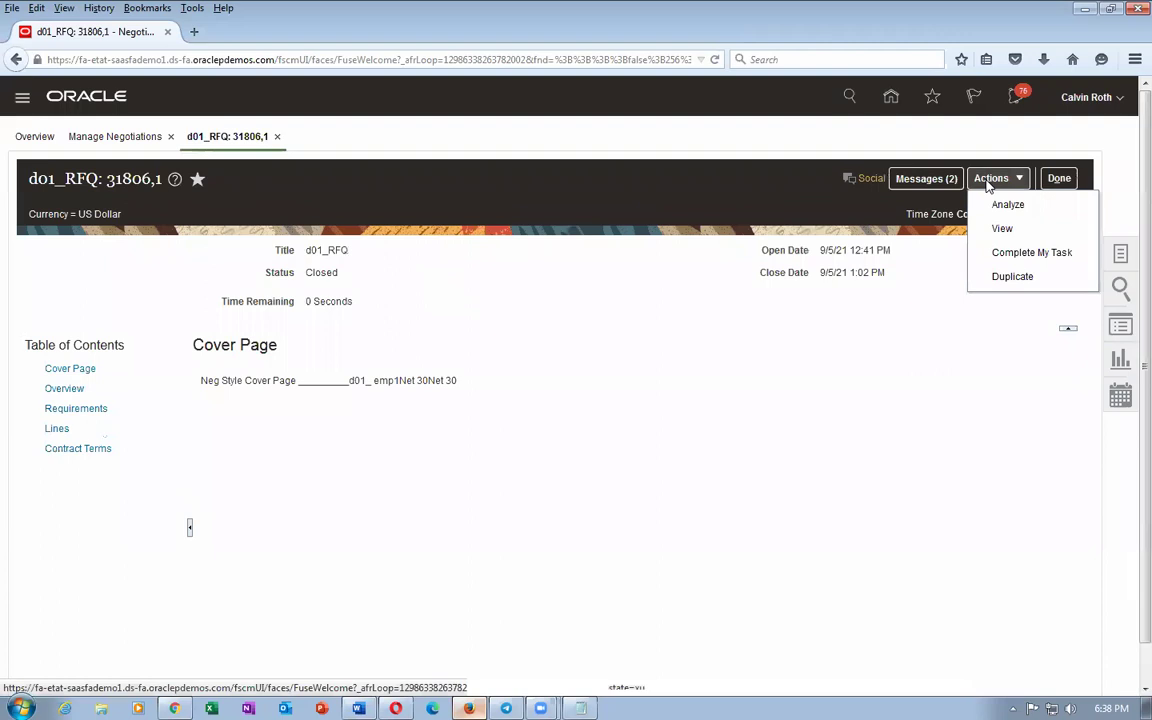
pyautogui.moveTo(1008, 208)
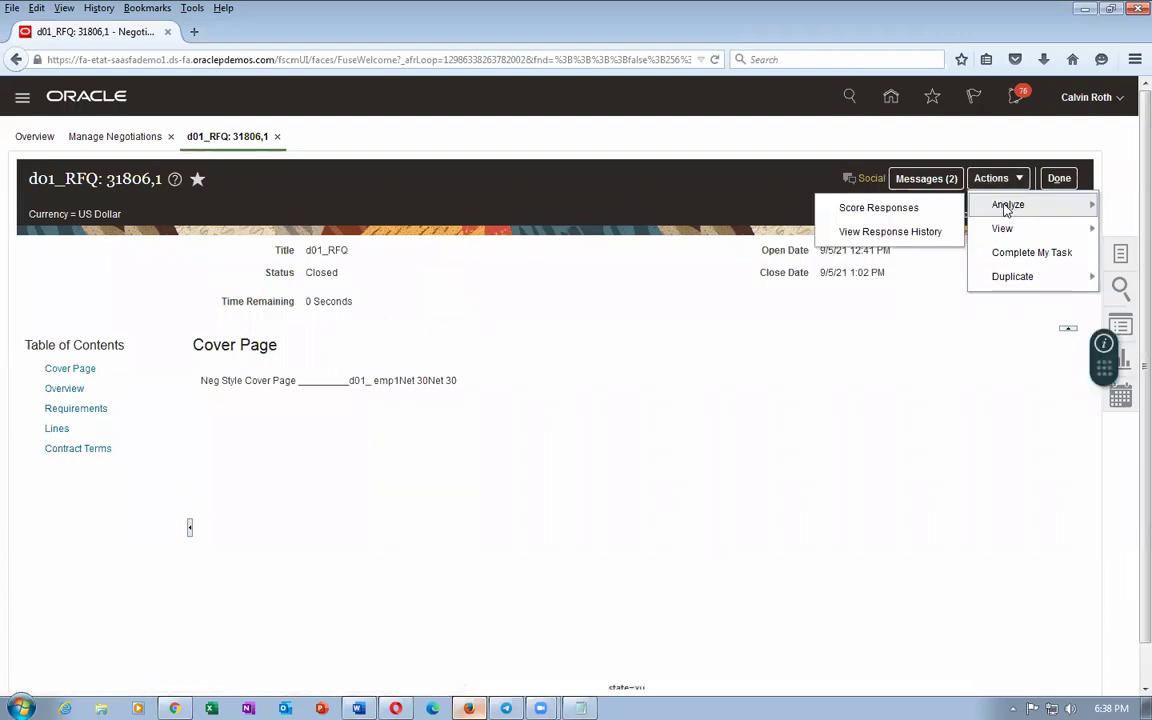
pyautogui.click(876, 209)
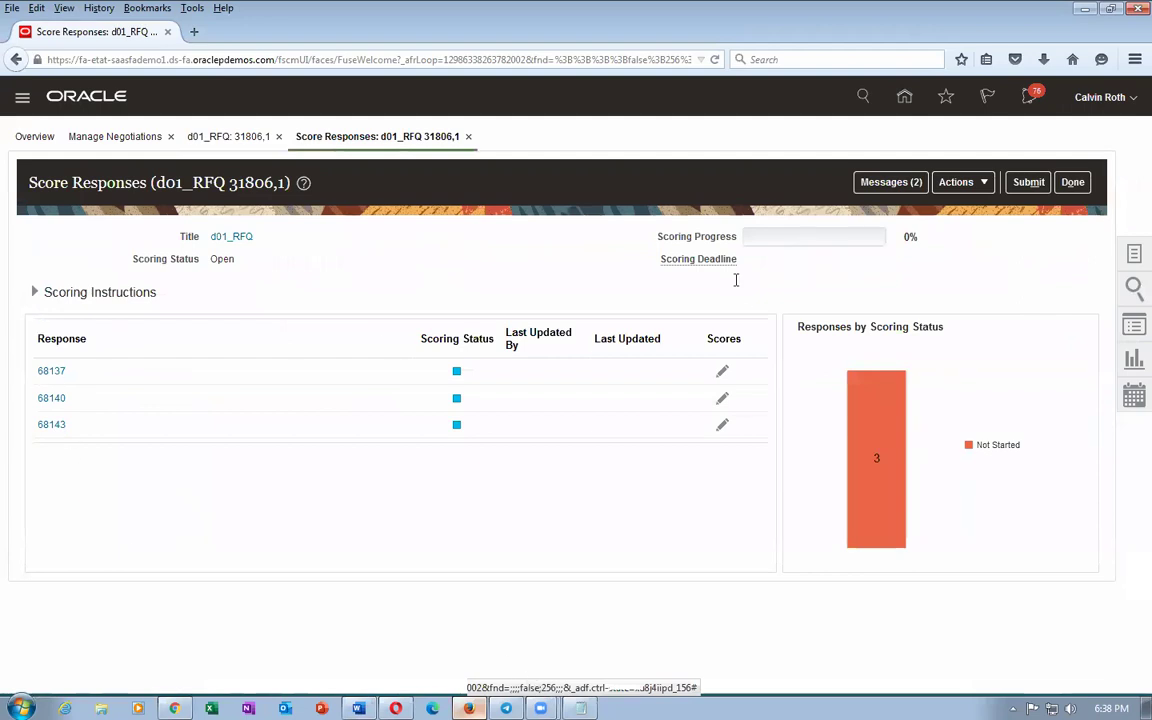
# Give response 68137 a Support - 2 score of 1.00, for a 22.00 total
pyautogui.hotkey('alt', 'Tab')
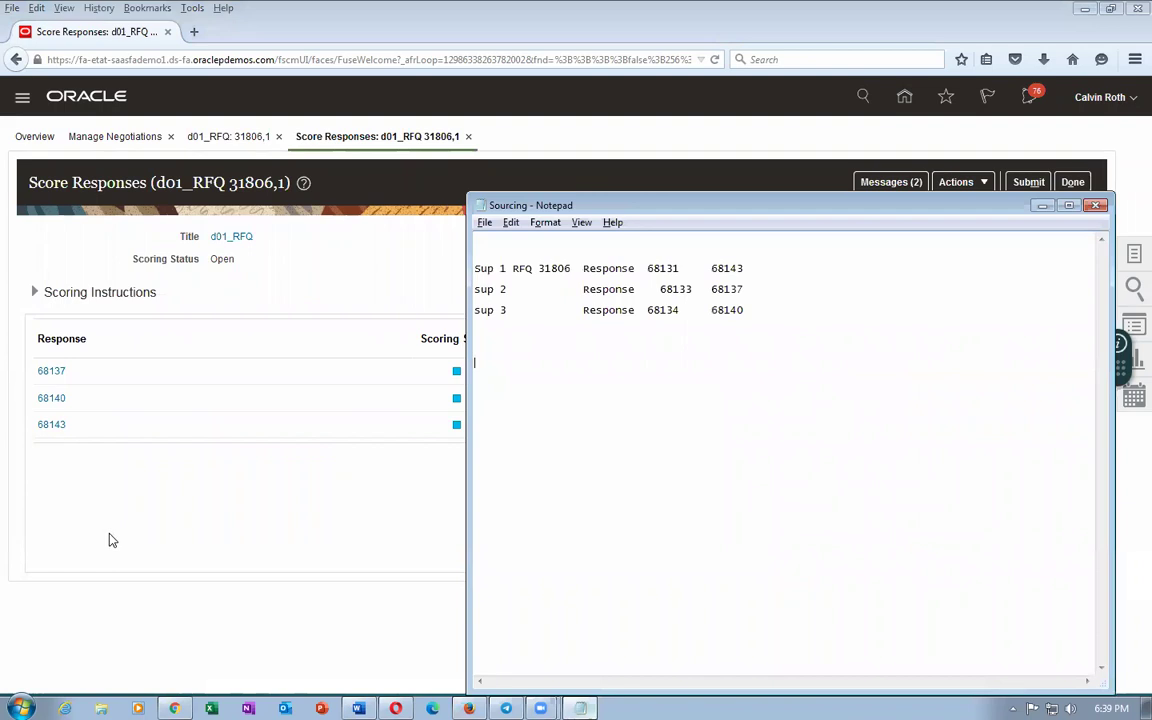
pyautogui.click(112, 540)
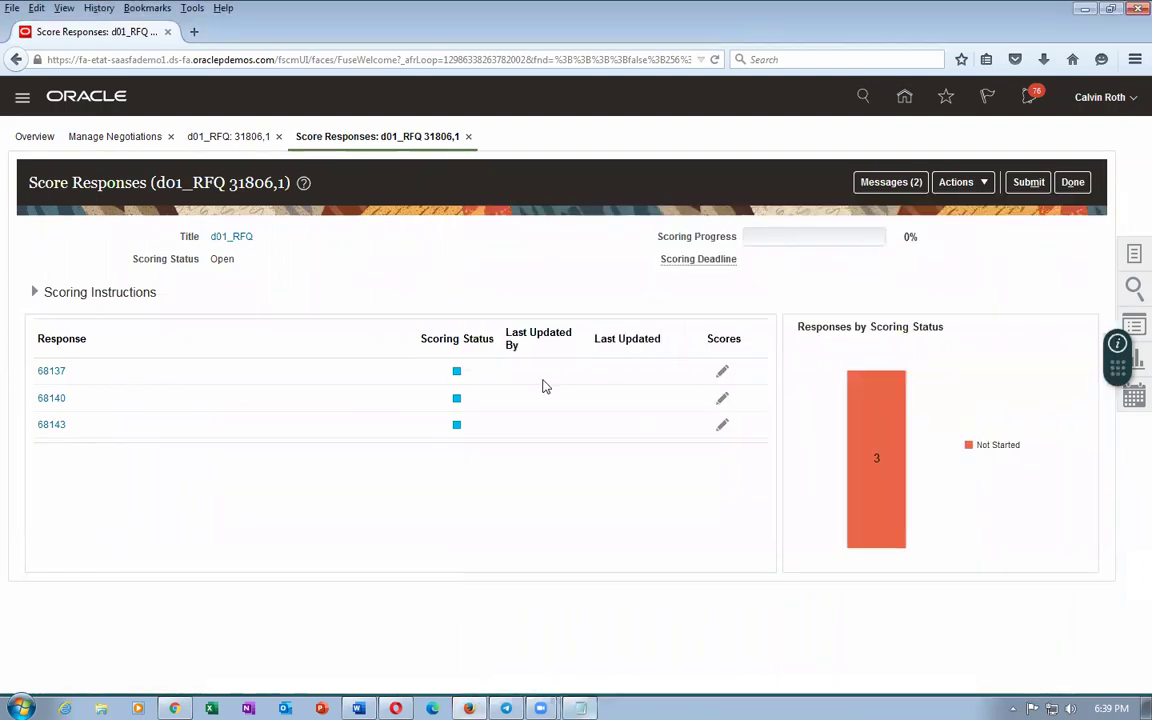
pyautogui.click(721, 371)
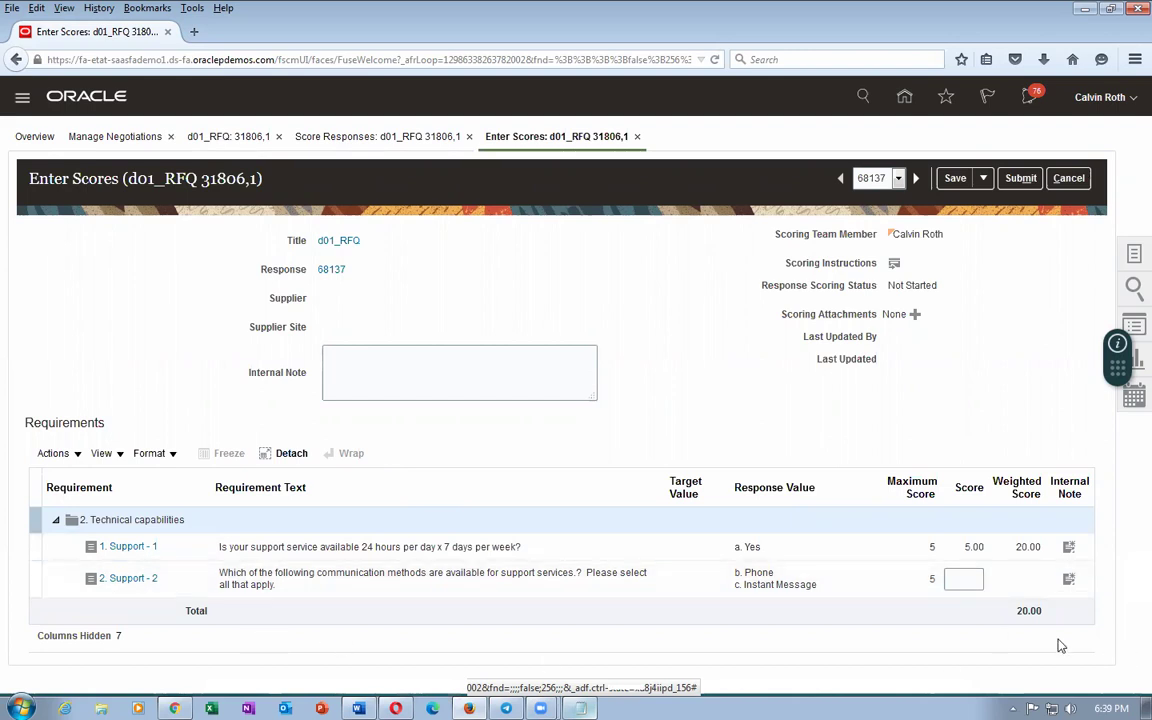
pyautogui.click(971, 578)
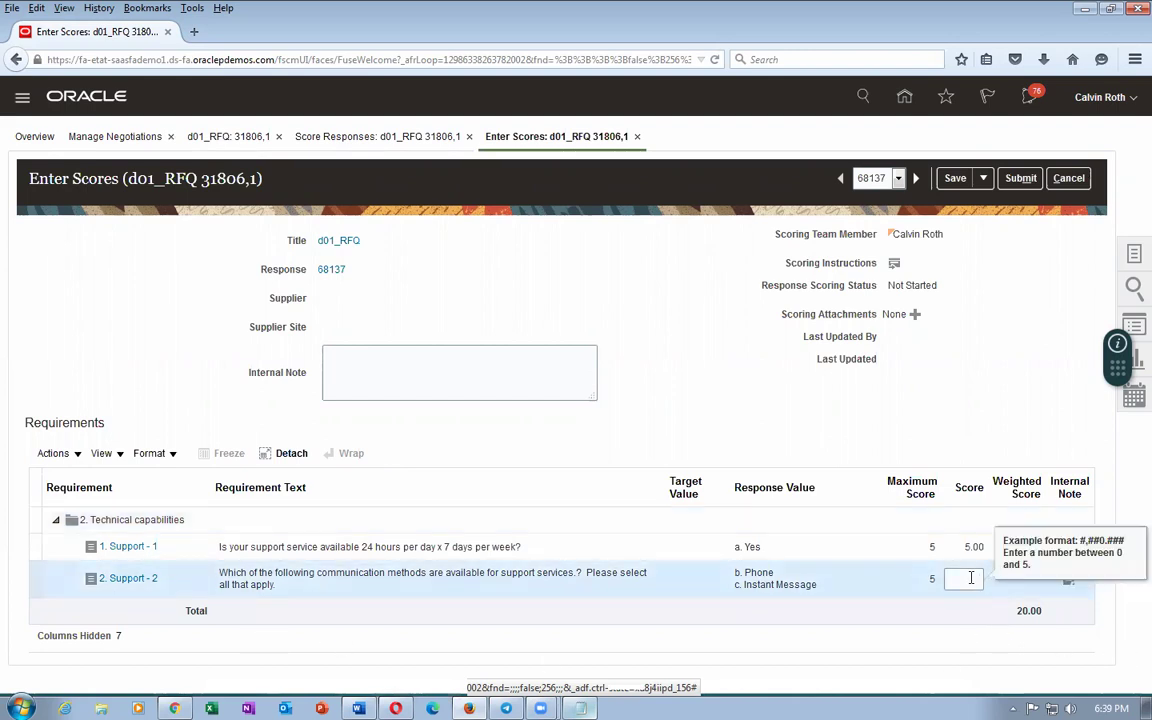
pyautogui.write('1')
pyautogui.press('Tab')
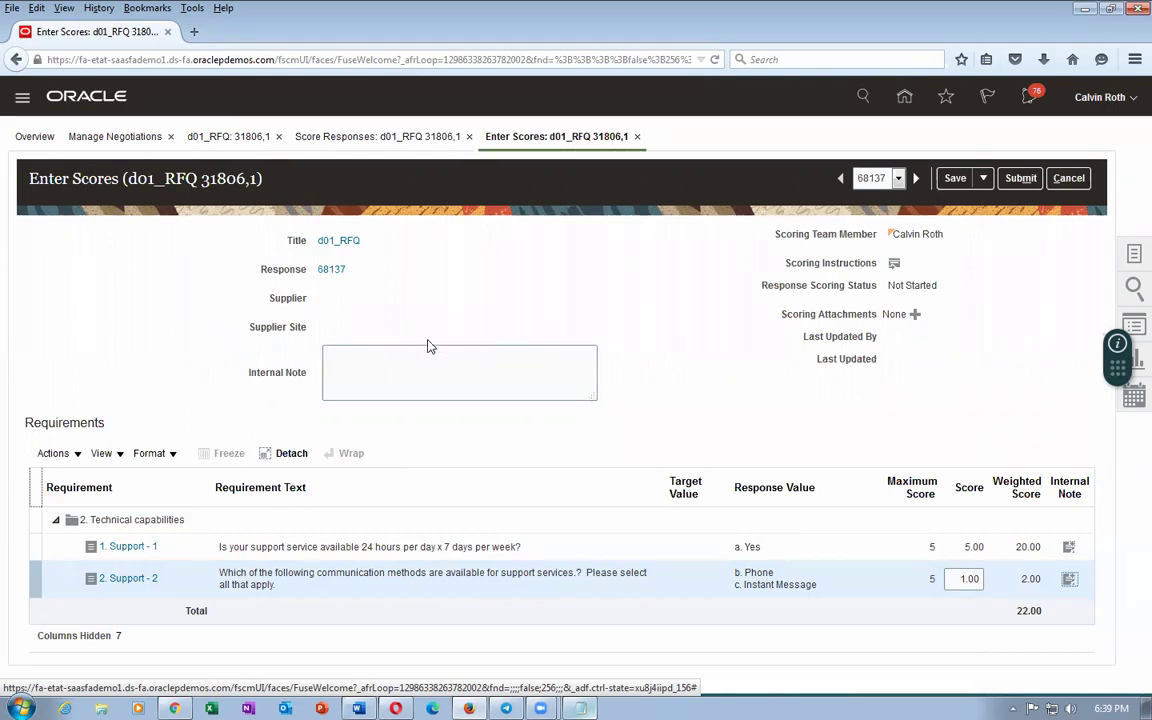
# Add the internal note 'disqualified' and check the supplier response numbers in Notepad
pyautogui.click(461, 350)
pyautogui.write('disqualified')
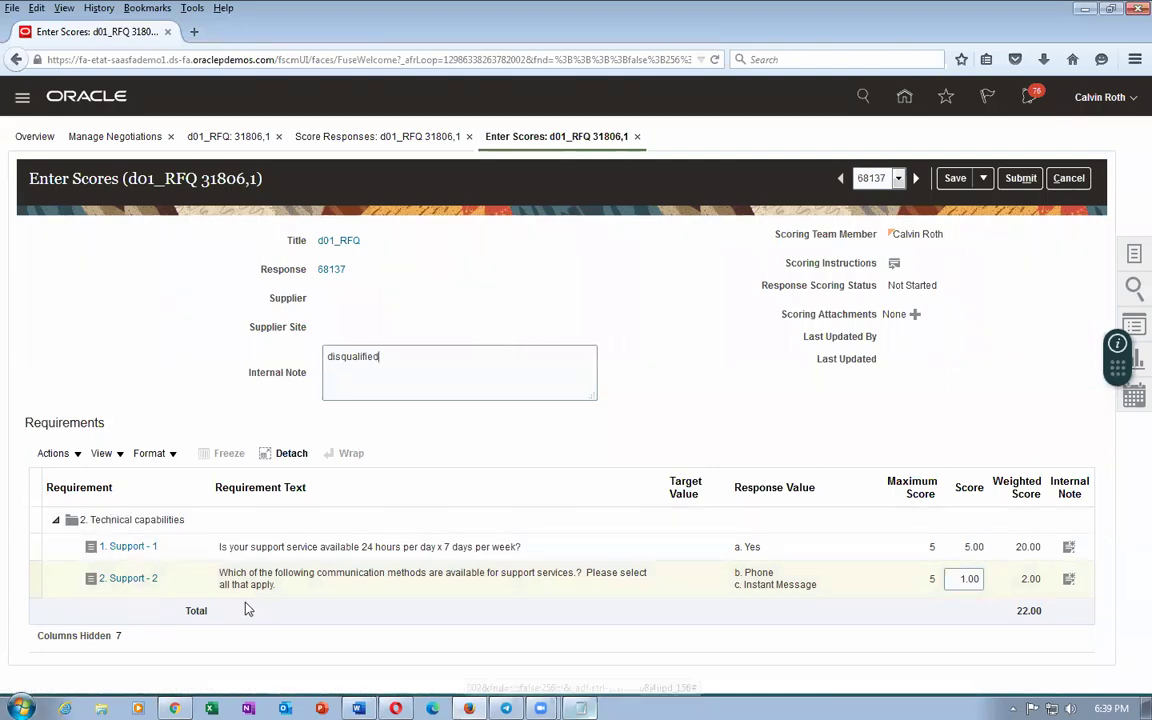
pyautogui.click(722, 393)
pyautogui.hotkey('alt', 'Tab')
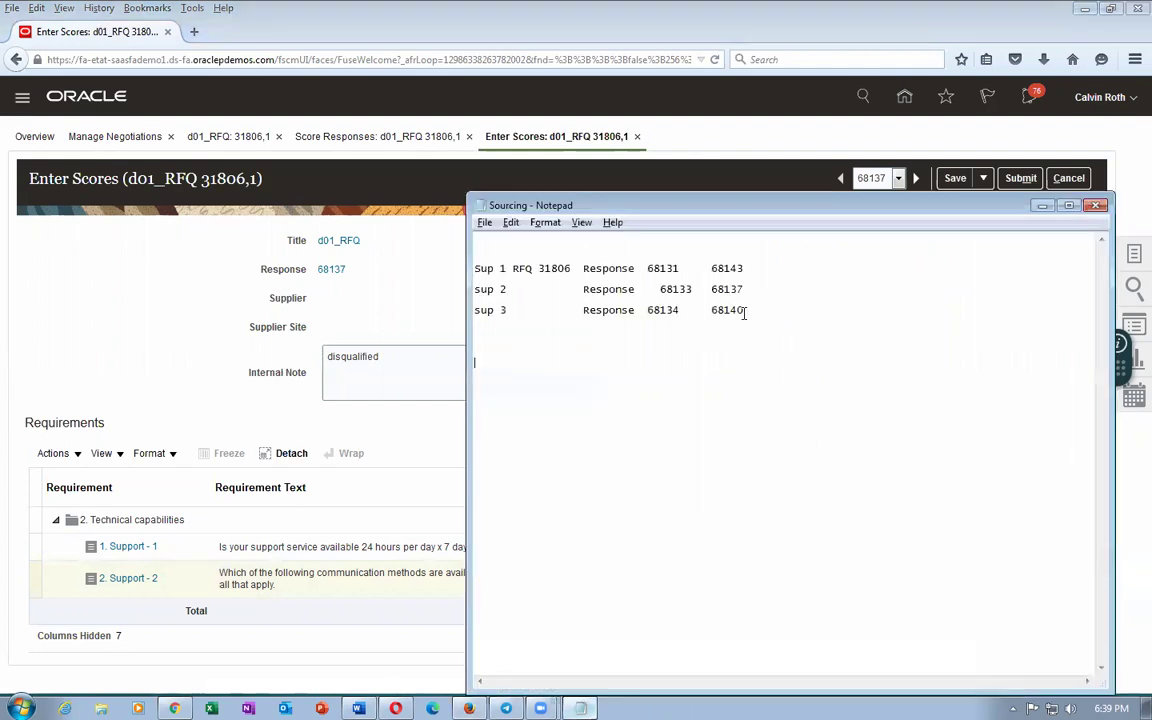
pyautogui.moveTo(630, 270); pyautogui.dragTo(741, 269)
pyautogui.moveTo(640, 294); pyautogui.dragTo(737, 296)
pyautogui.moveTo(641, 311); pyautogui.dragTo(741, 317)
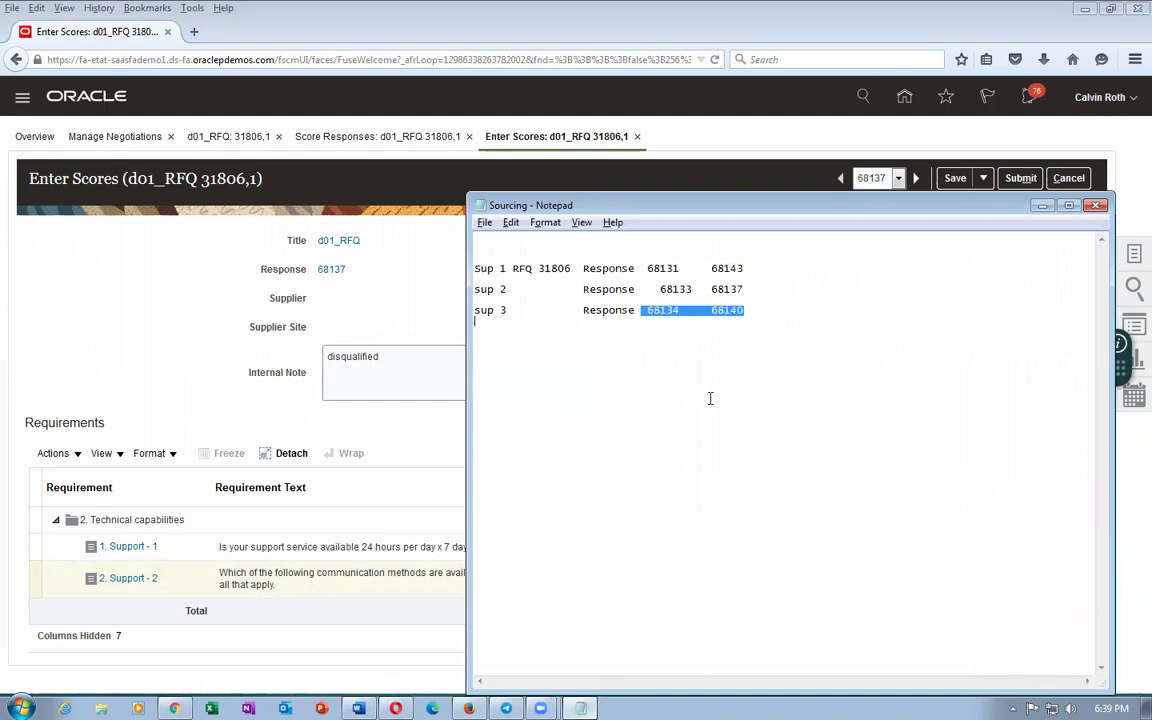
pyautogui.hotkey('alt', 'Tab')
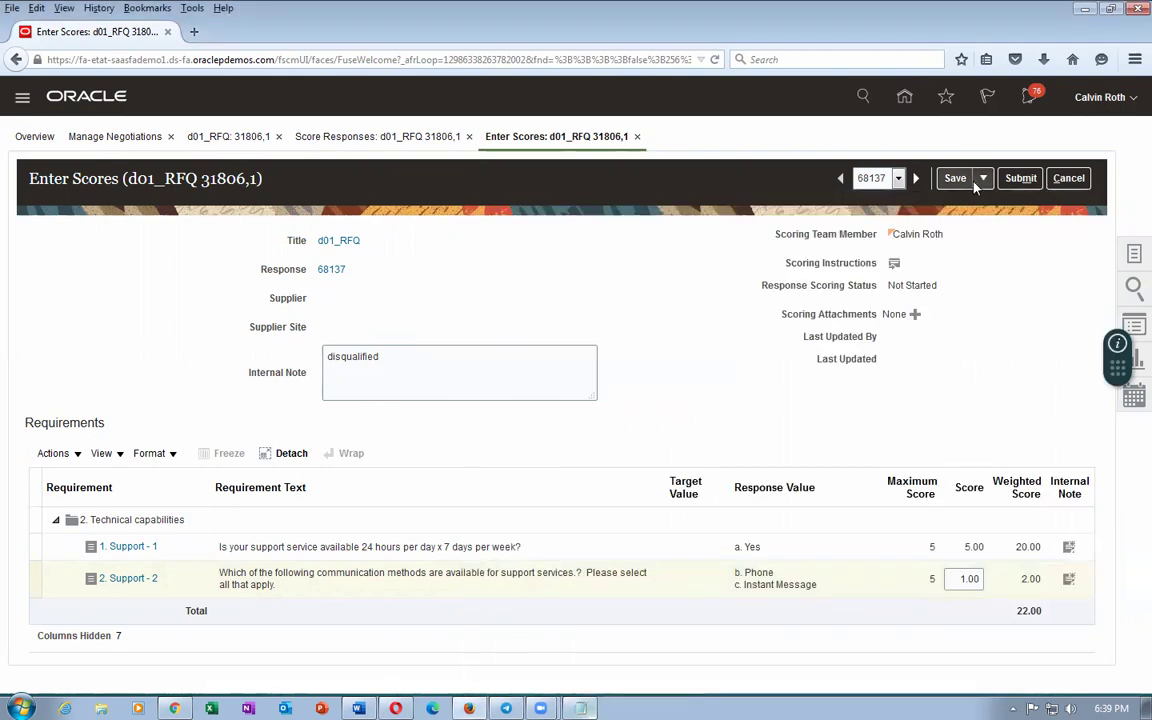
# Submit 68137's scores and mark it disqualified beside 68137 in the Notepad list
pyautogui.click(1018, 182)
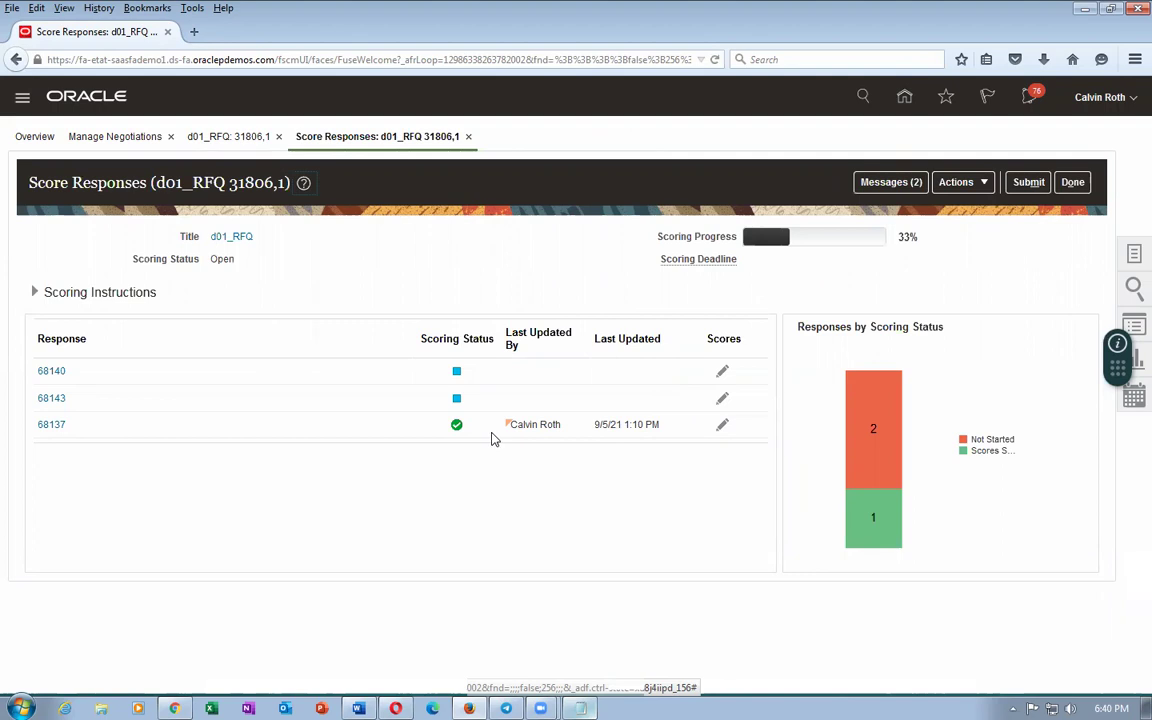
pyautogui.hotkey('alt', 'Tab')
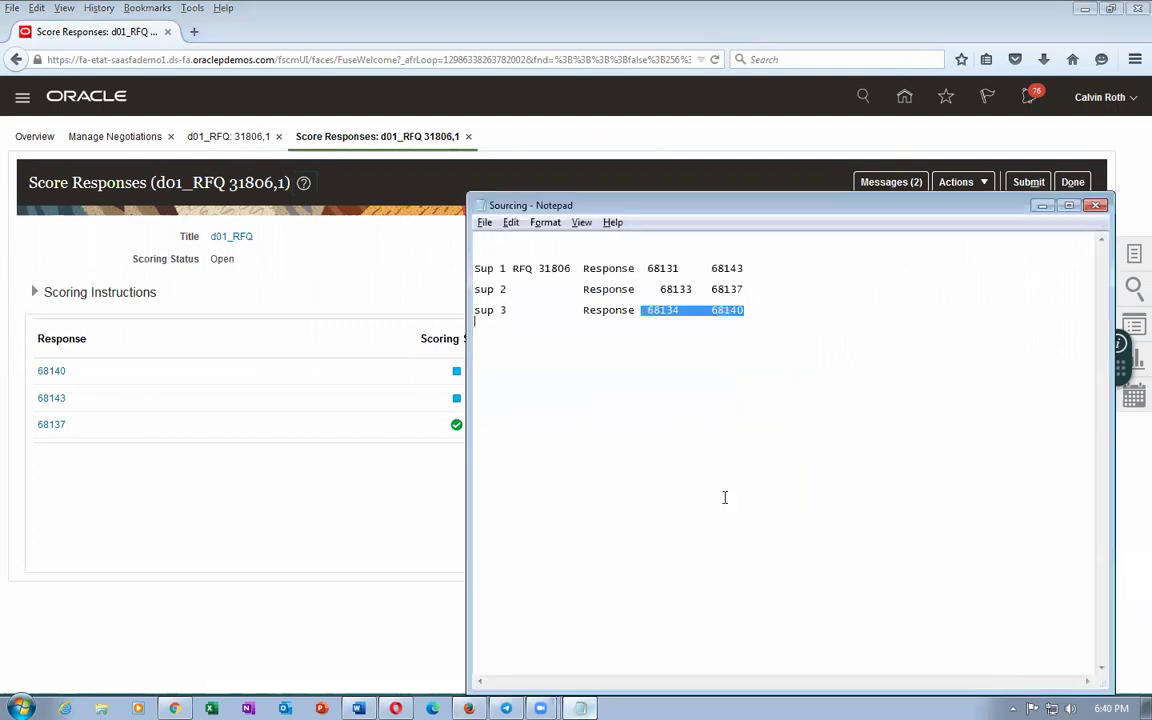
pyautogui.click(721, 312)
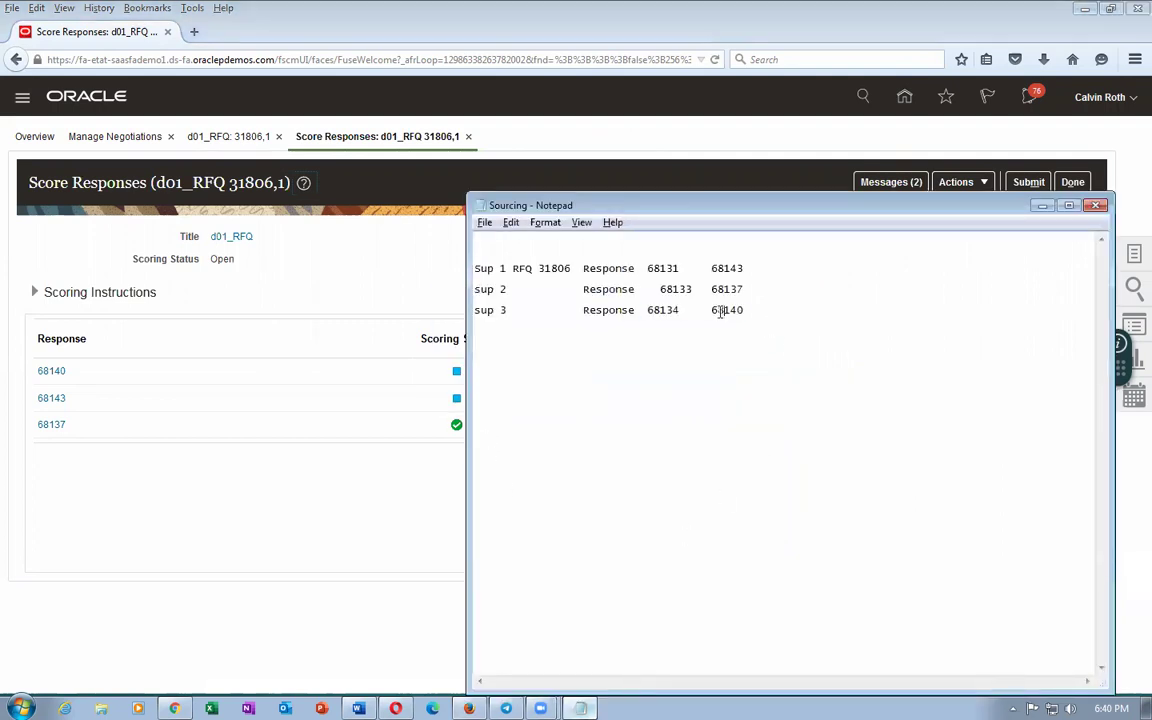
pyautogui.moveTo(712, 268); pyautogui.dragTo(756, 285)
pyautogui.click(782, 302)
pyautogui.write('disqualified by calvin r')
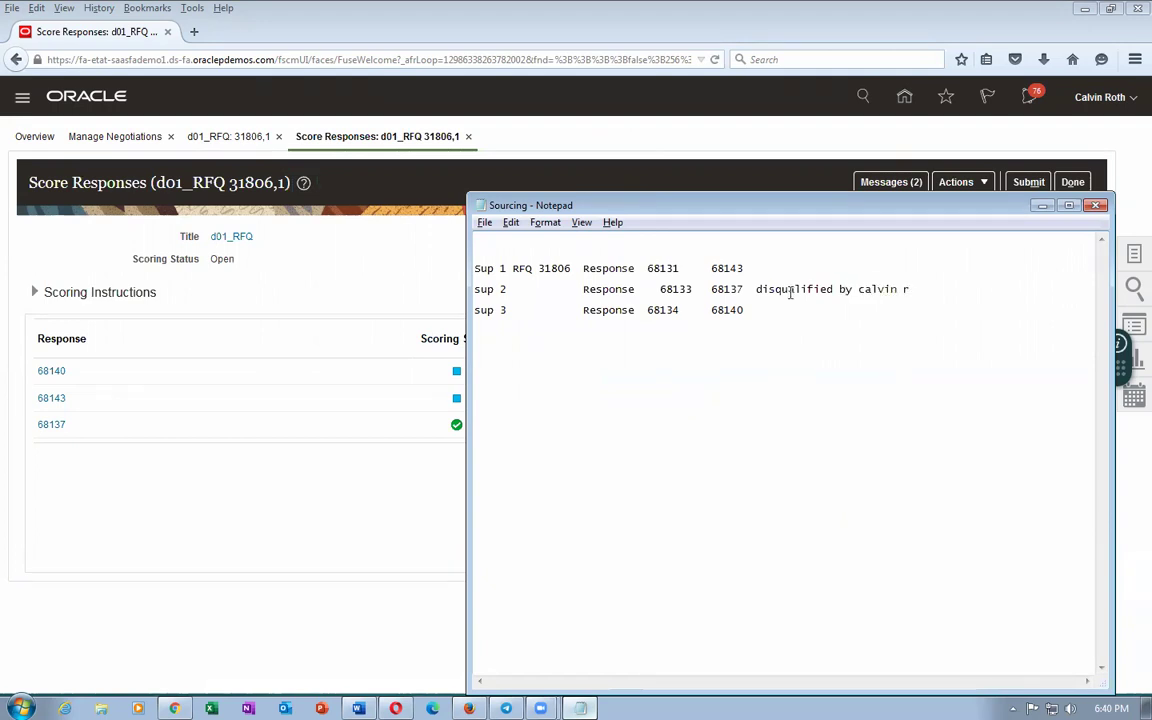
pyautogui.write('R')
pyautogui.click(170, 580)
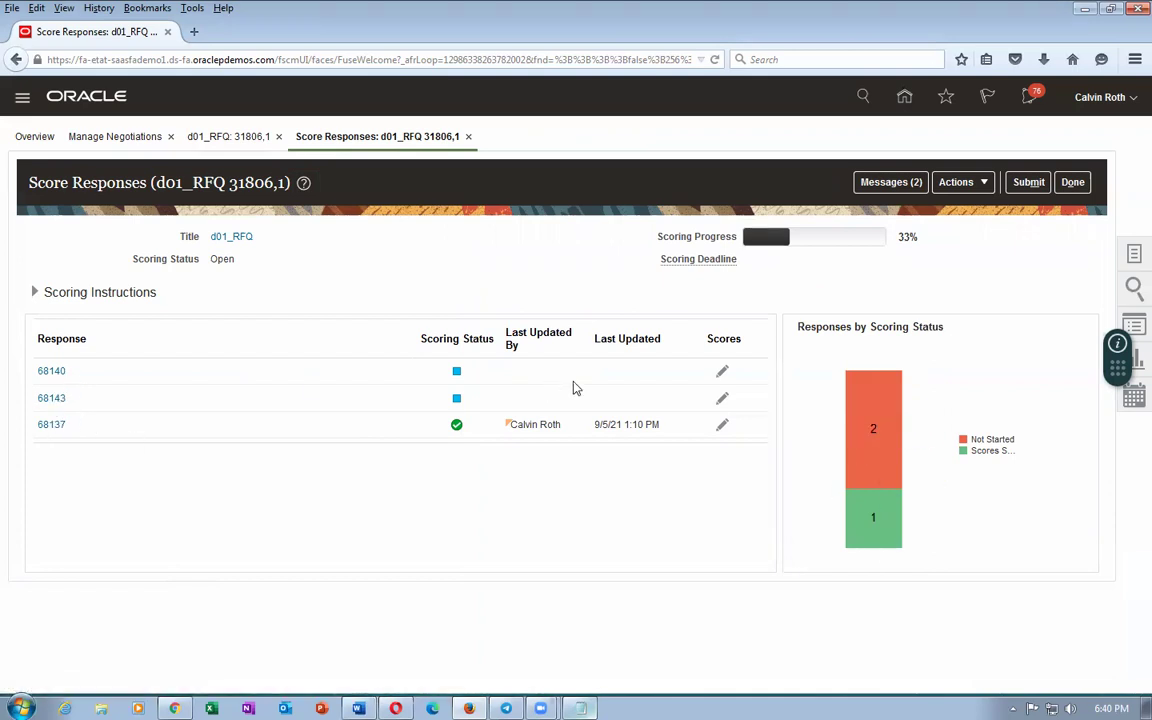
# Give response 68140 a Support - 2 score of 5 with note 'passed' and submit, totalling 30.00
pyautogui.click(720, 374)
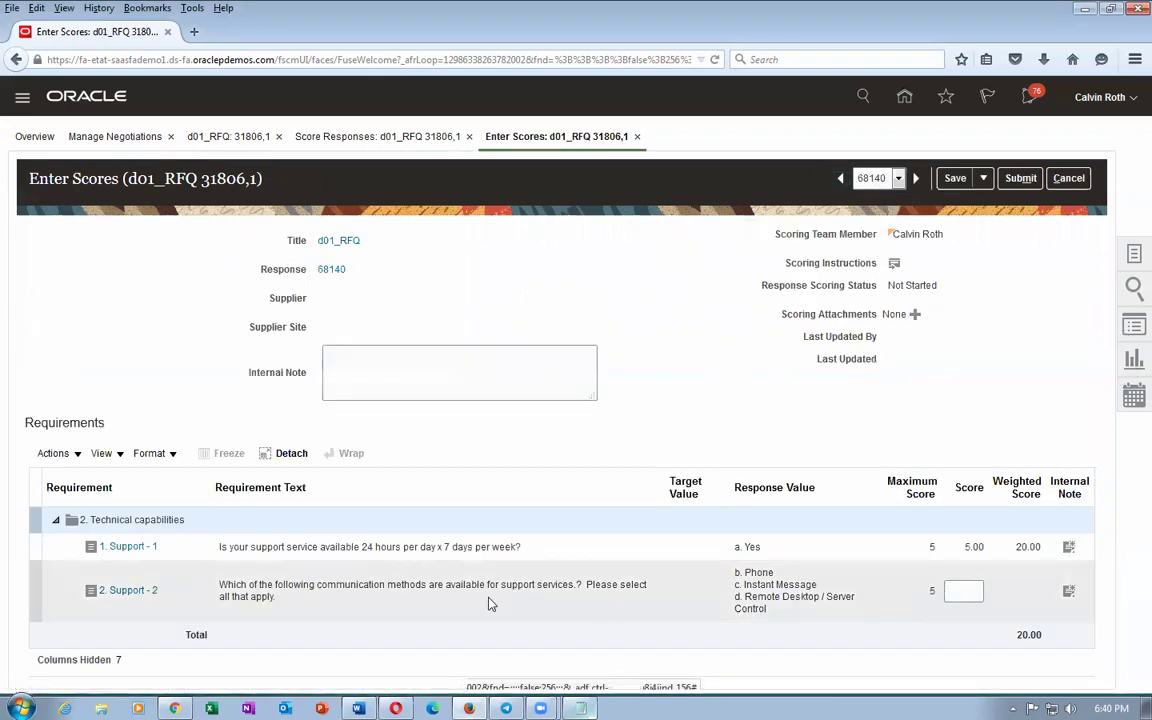
pyautogui.click(964, 592)
pyautogui.write('5')
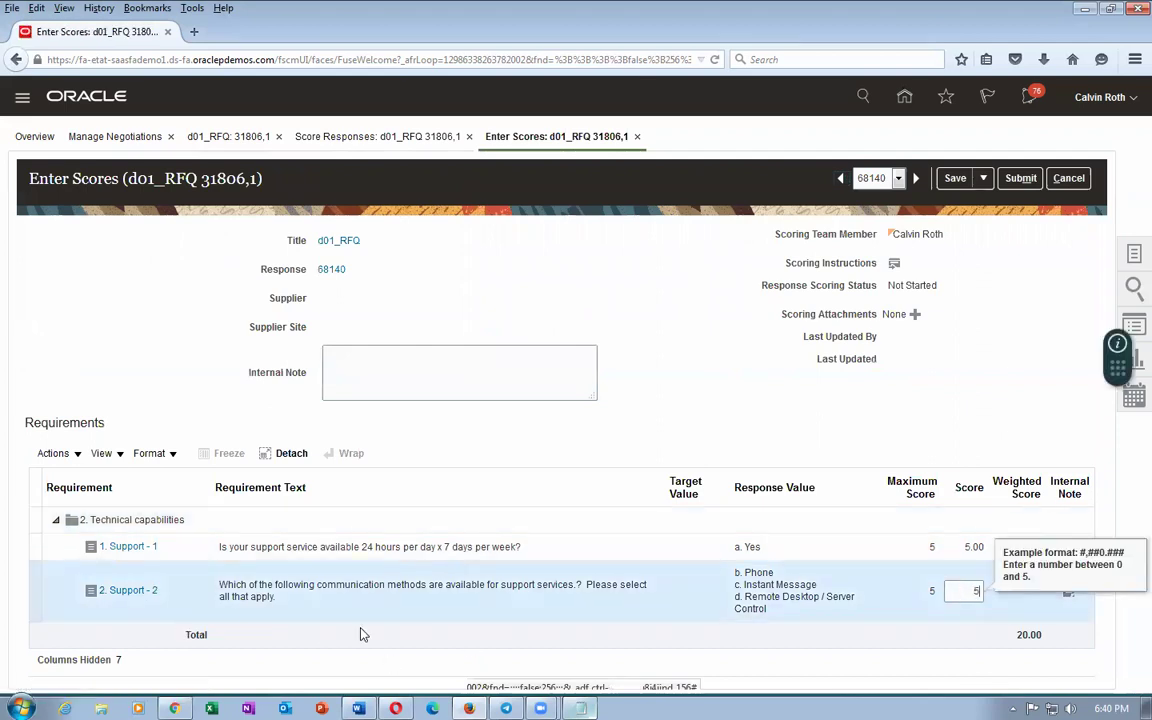
pyautogui.click(112, 591)
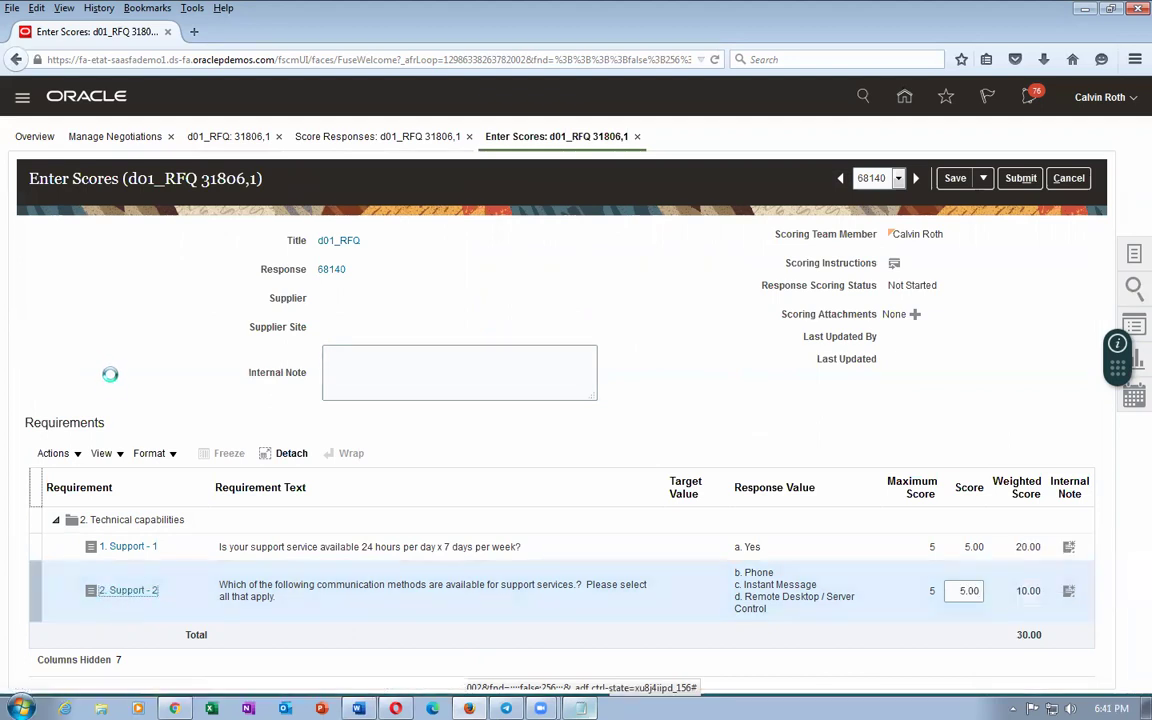
pyautogui.scroll(-2, 121, 391)
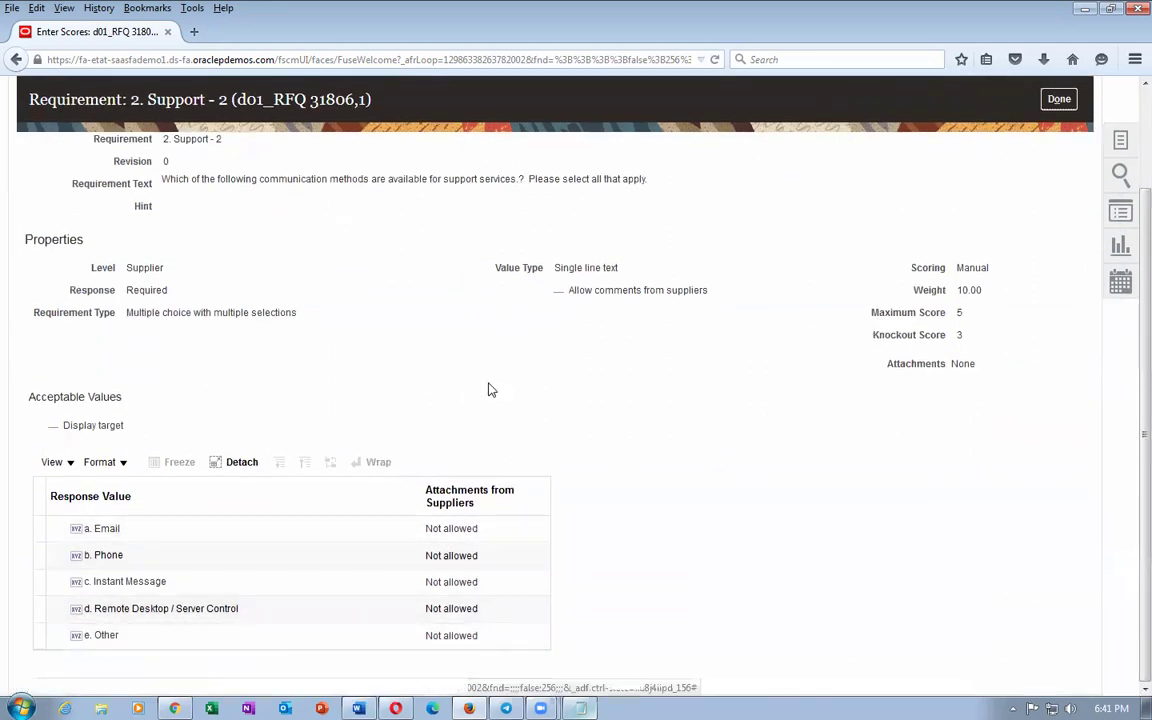
pyautogui.scroll(2, 476, 405)
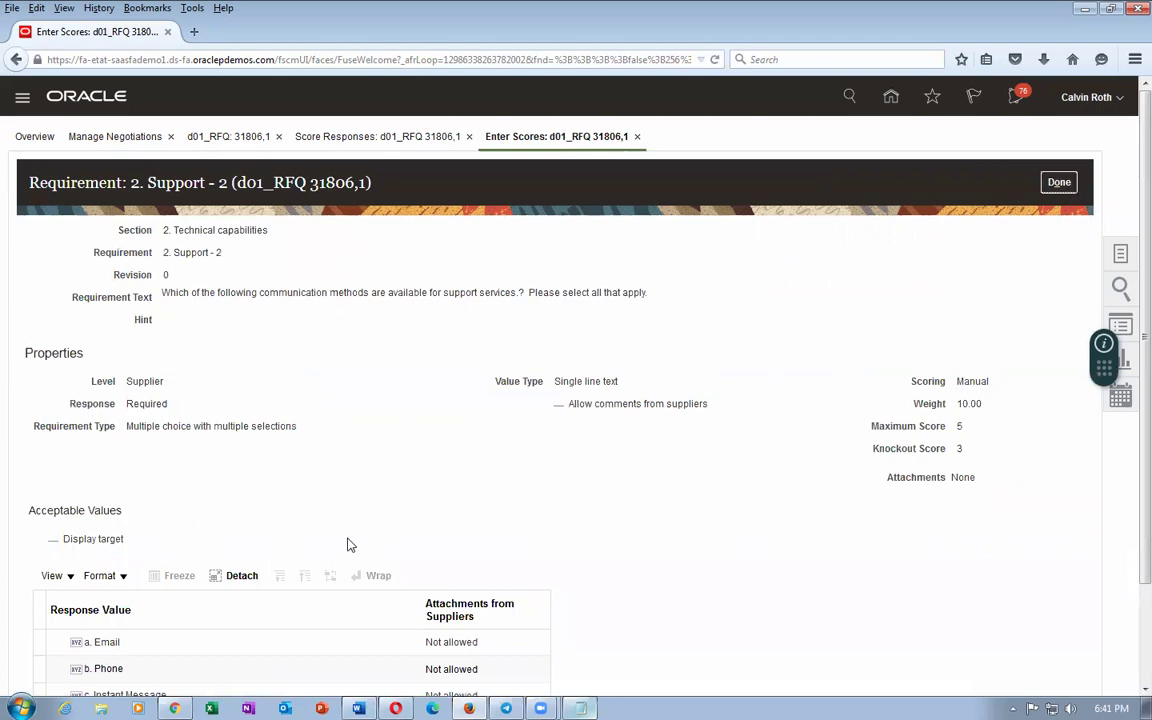
pyautogui.click(1059, 182)
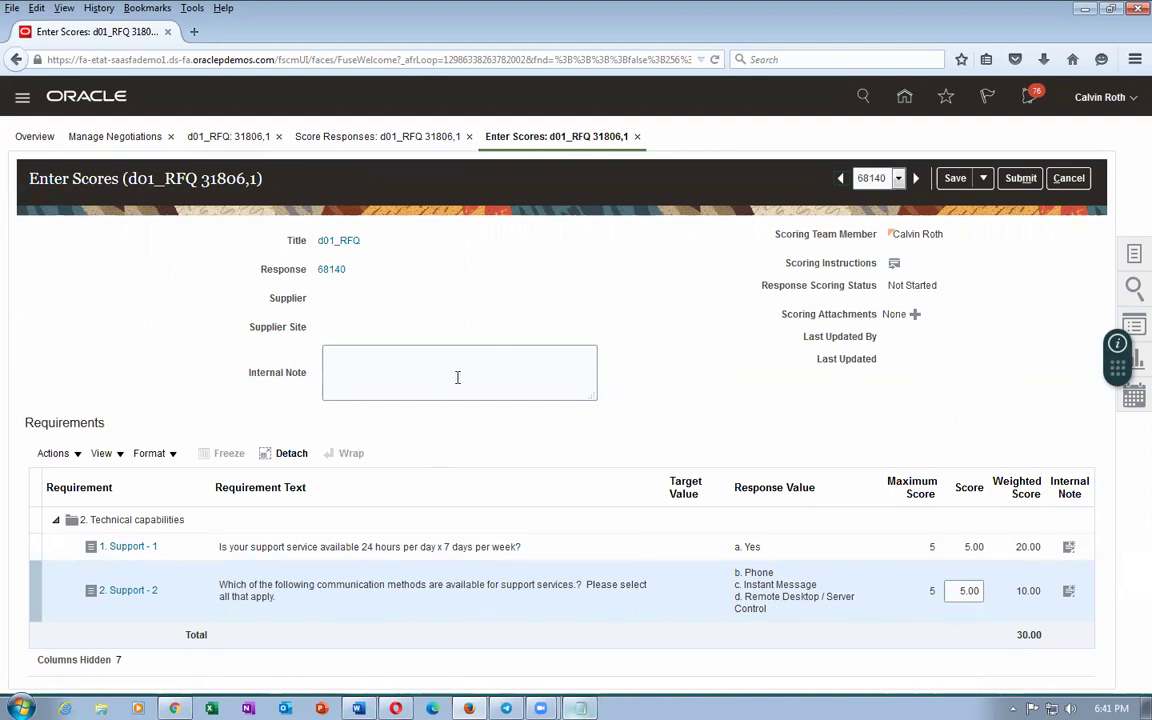
pyautogui.write('passed')
pyautogui.click(1020, 179)
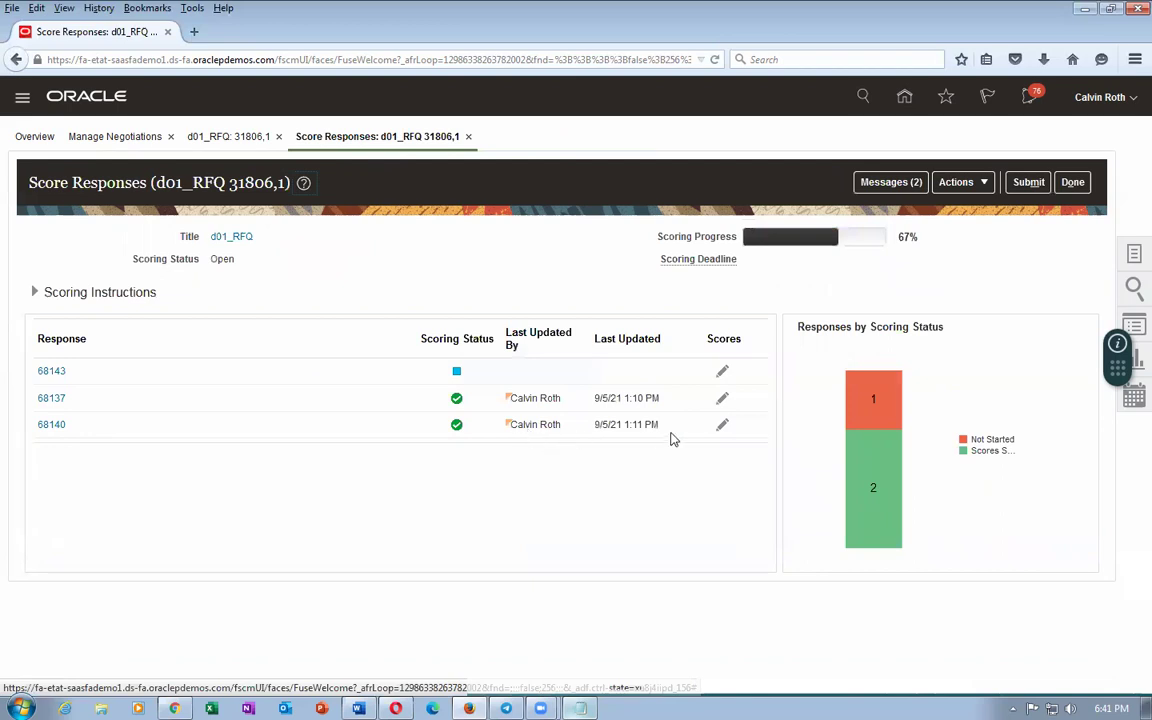
# Leave 68137's scores unchanged, then give 68143 Support - 2 a 5 with a passed note and submit
pyautogui.click(722, 400)
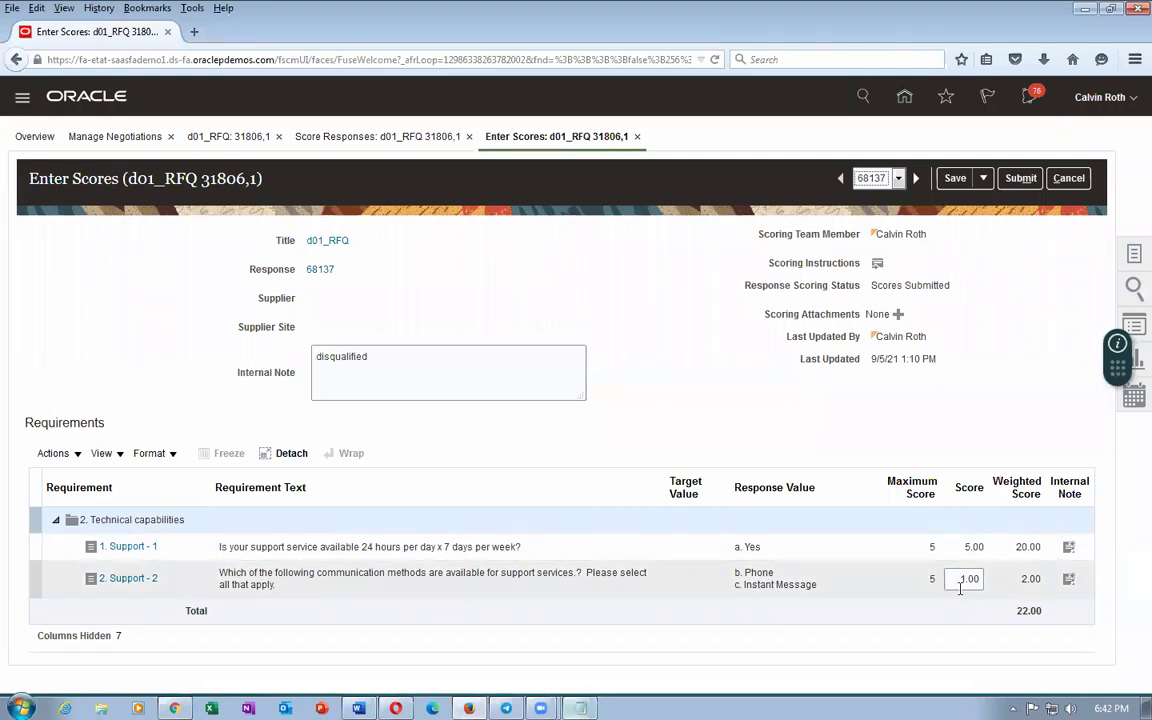
pyautogui.click(1068, 178)
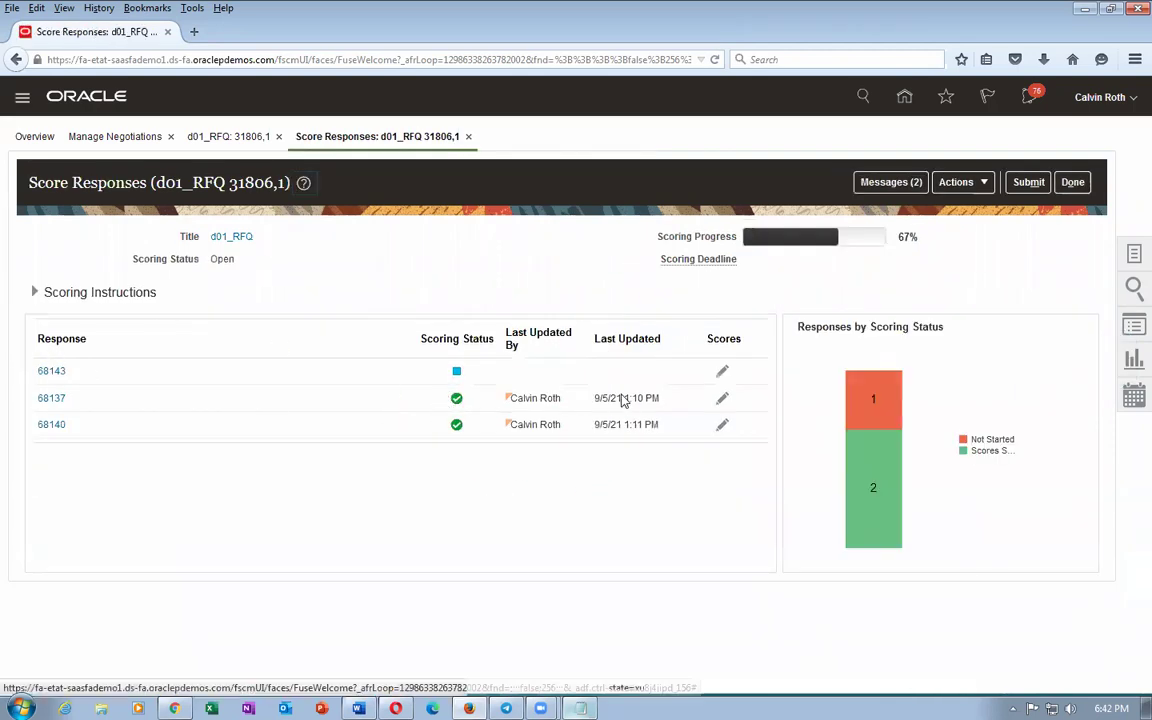
pyautogui.click(722, 376)
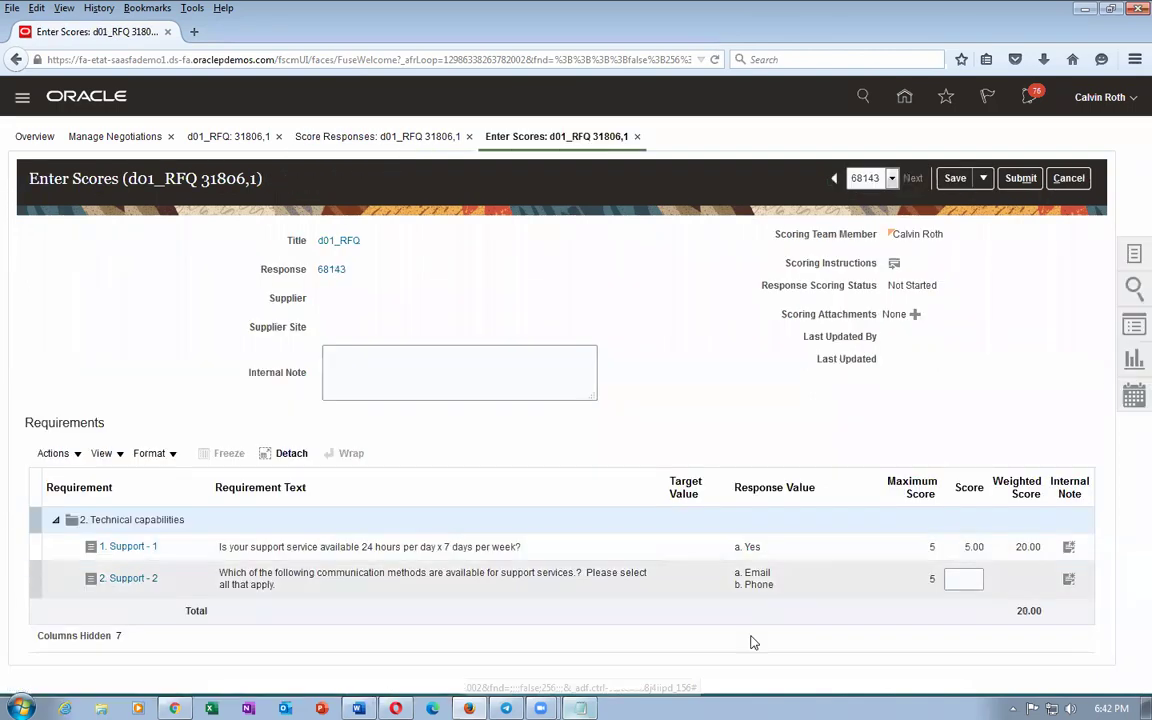
pyautogui.click(955, 577)
pyautogui.write('5')
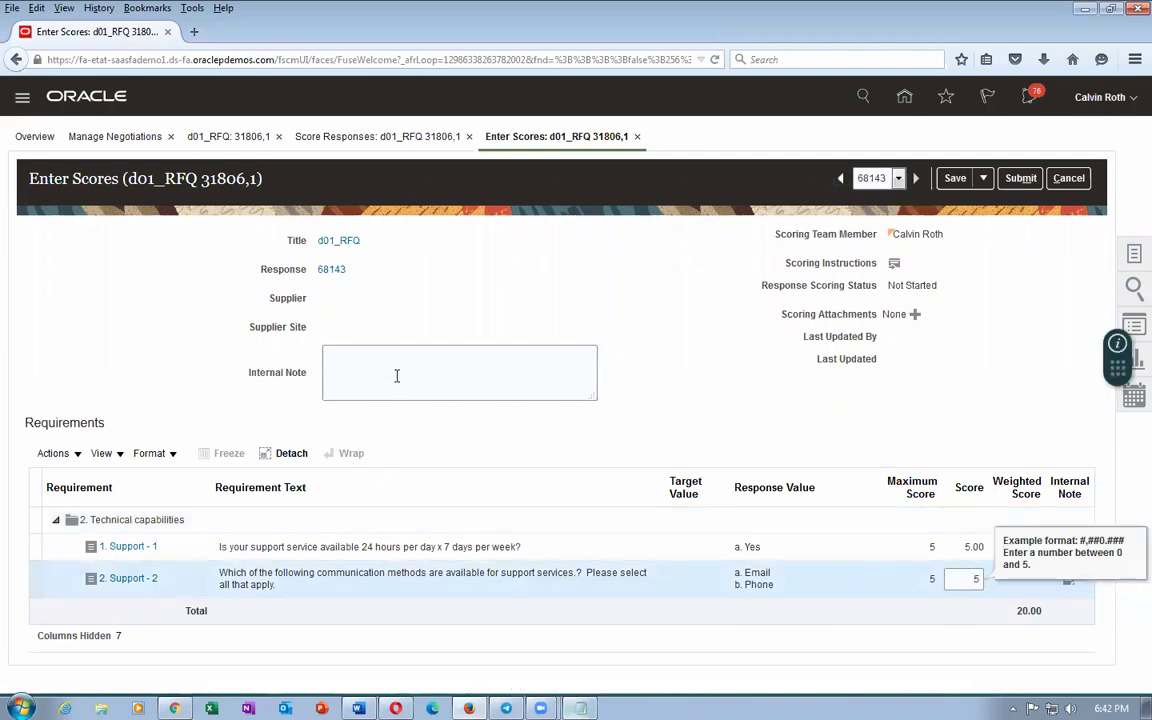
pyautogui.click(401, 374)
pyautogui.write('passed by calvin')
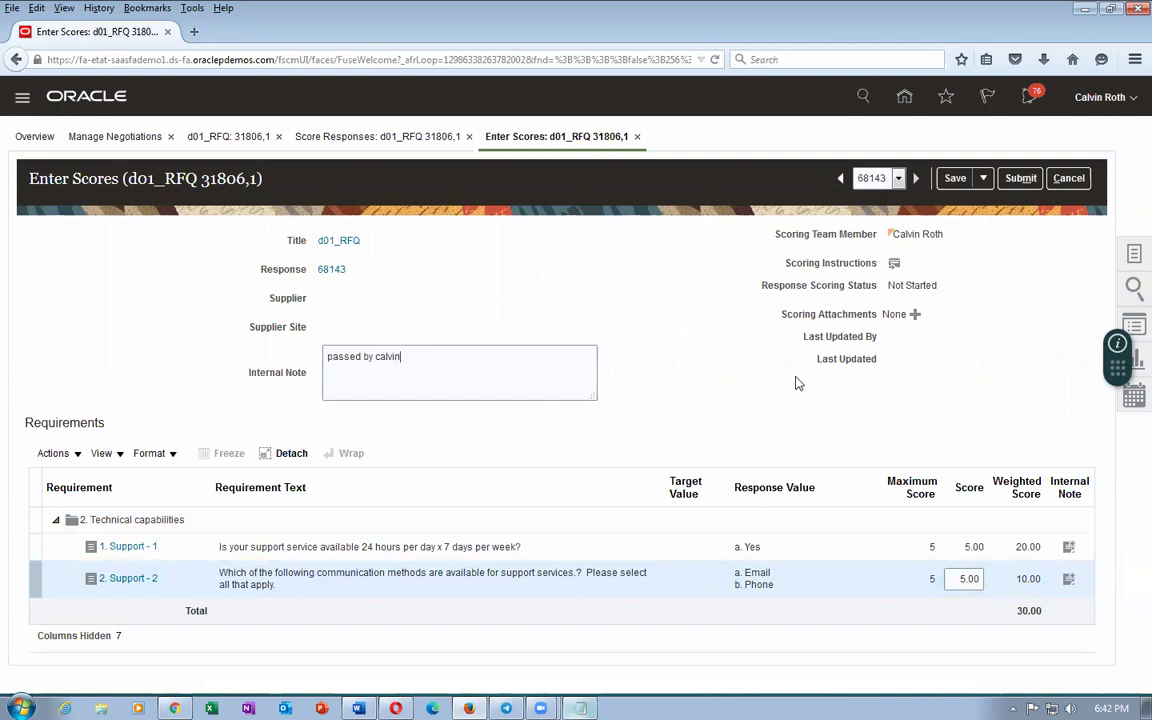
pyautogui.click(1022, 184)
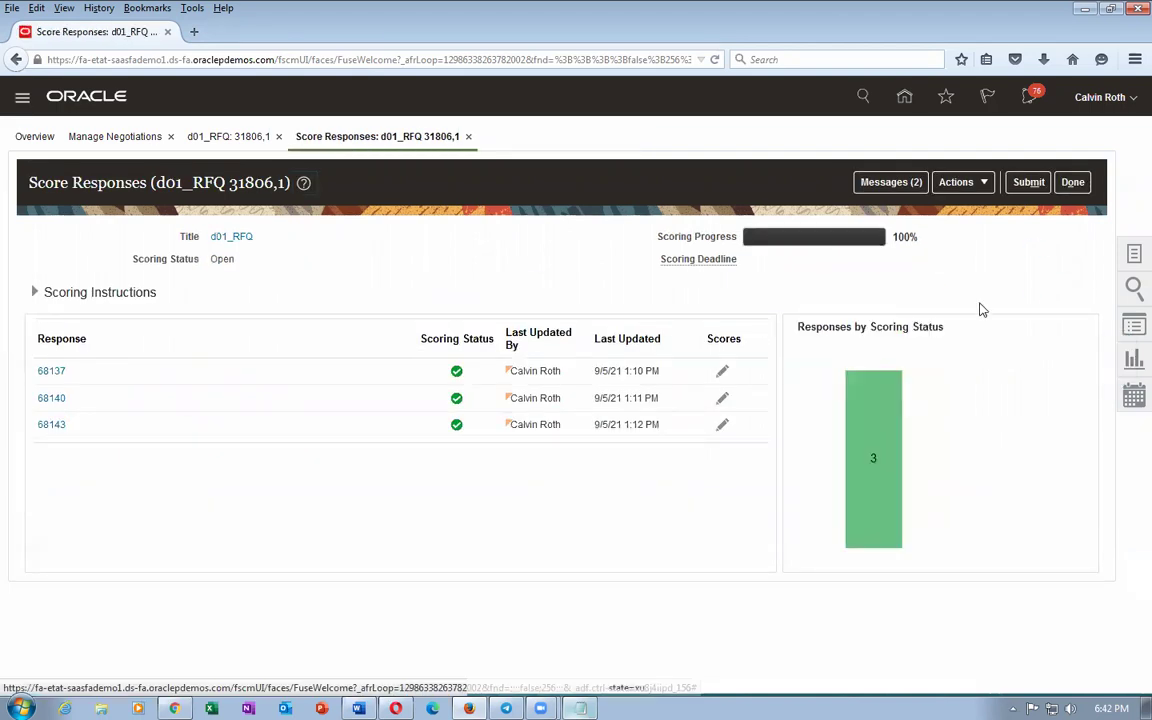
# Close scoring and the negotiation, then sign out and confirm
pyautogui.click(1072, 188)
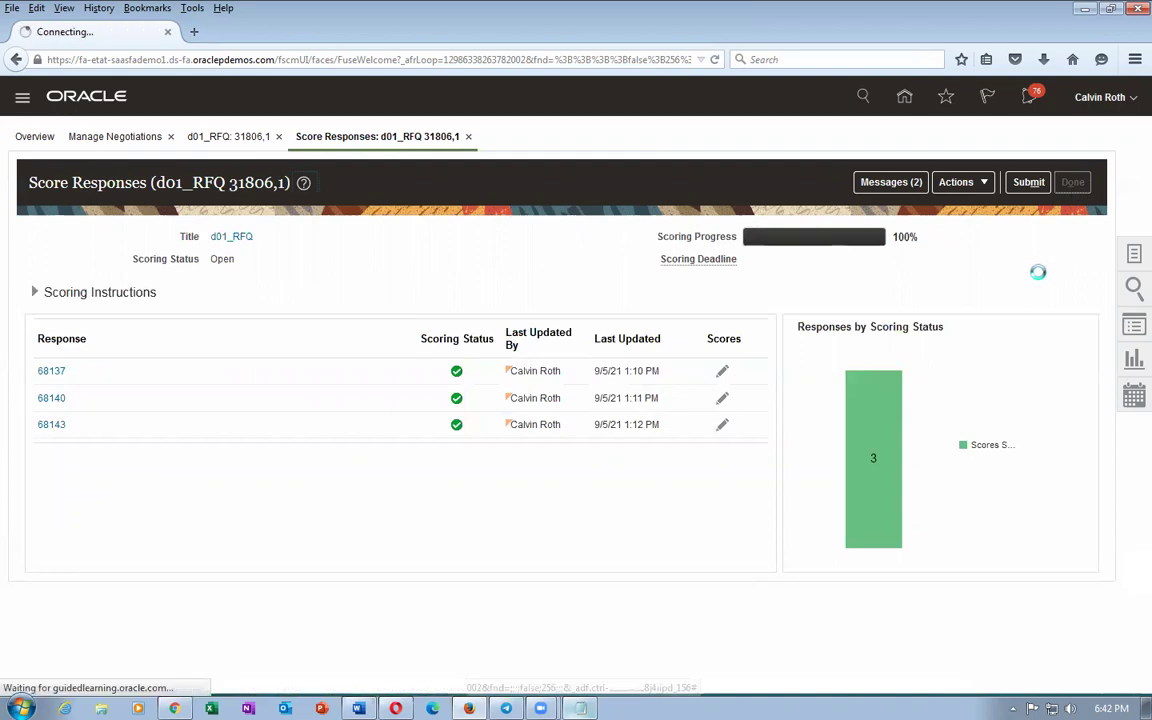
pyautogui.click(1058, 178)
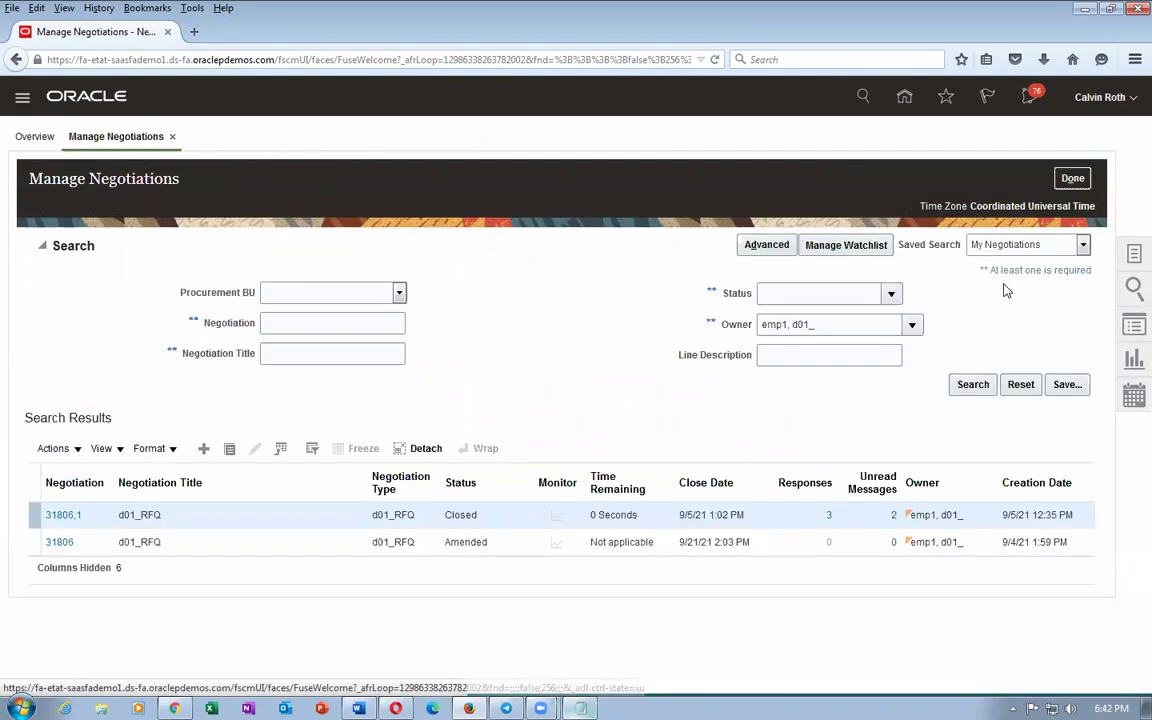
pyautogui.click(1108, 99)
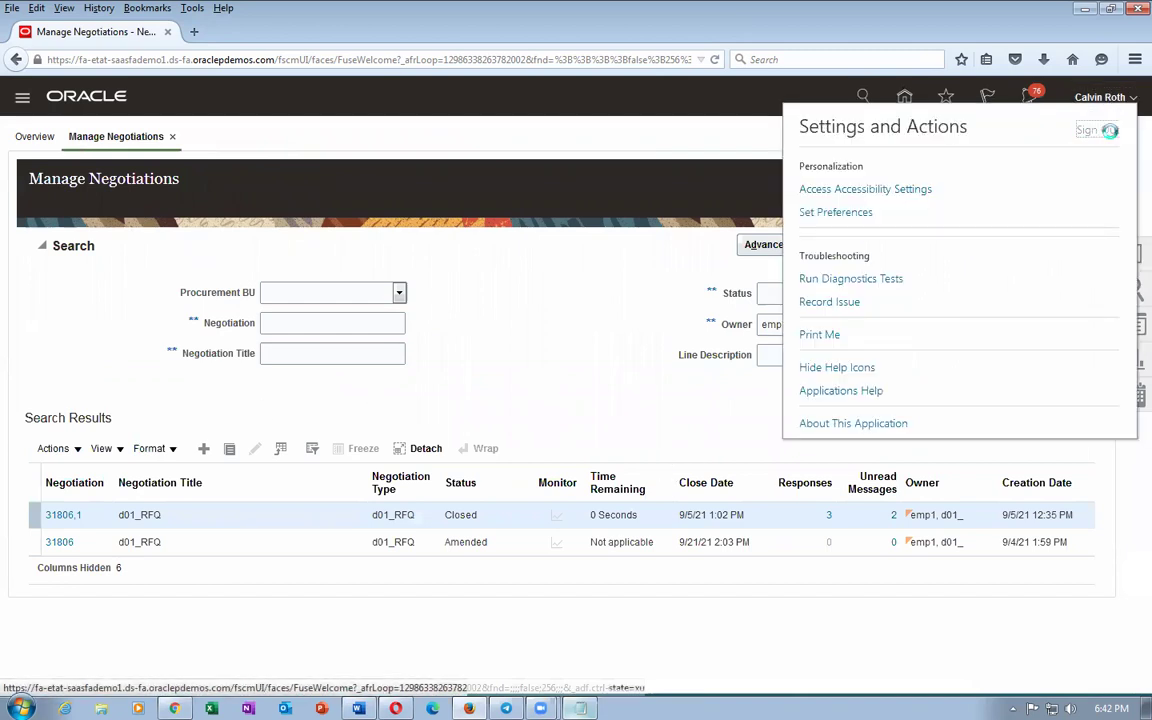
pyautogui.click(1103, 131)
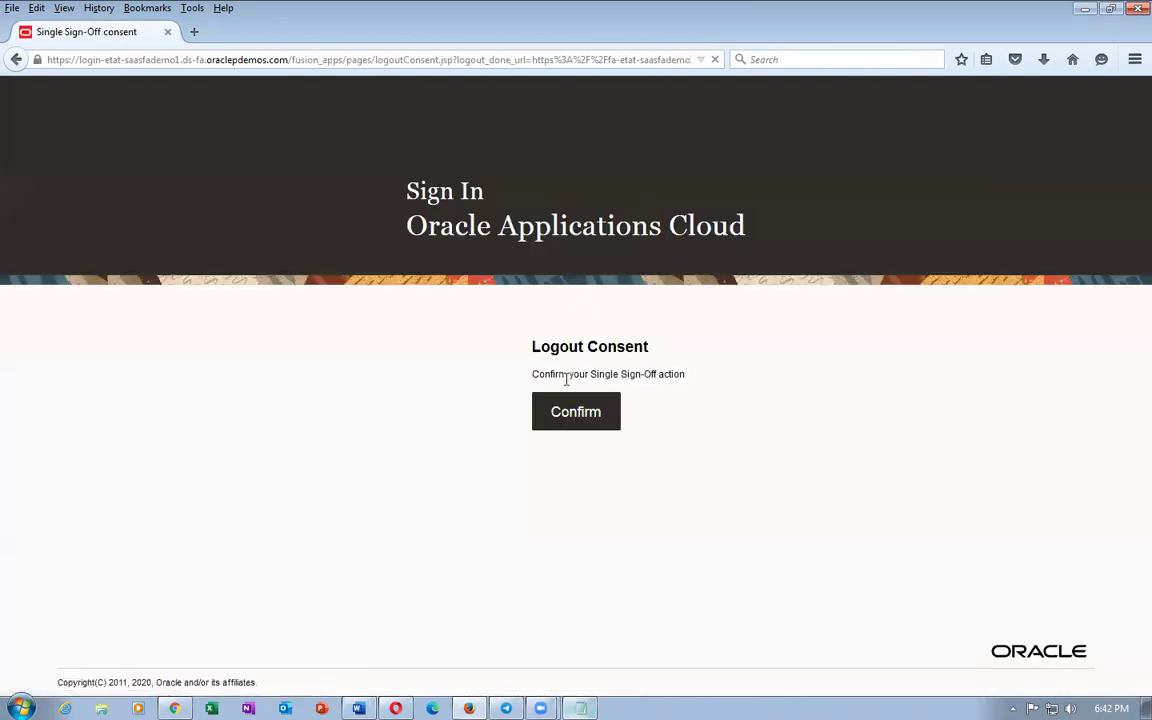
pyautogui.click(561, 415)
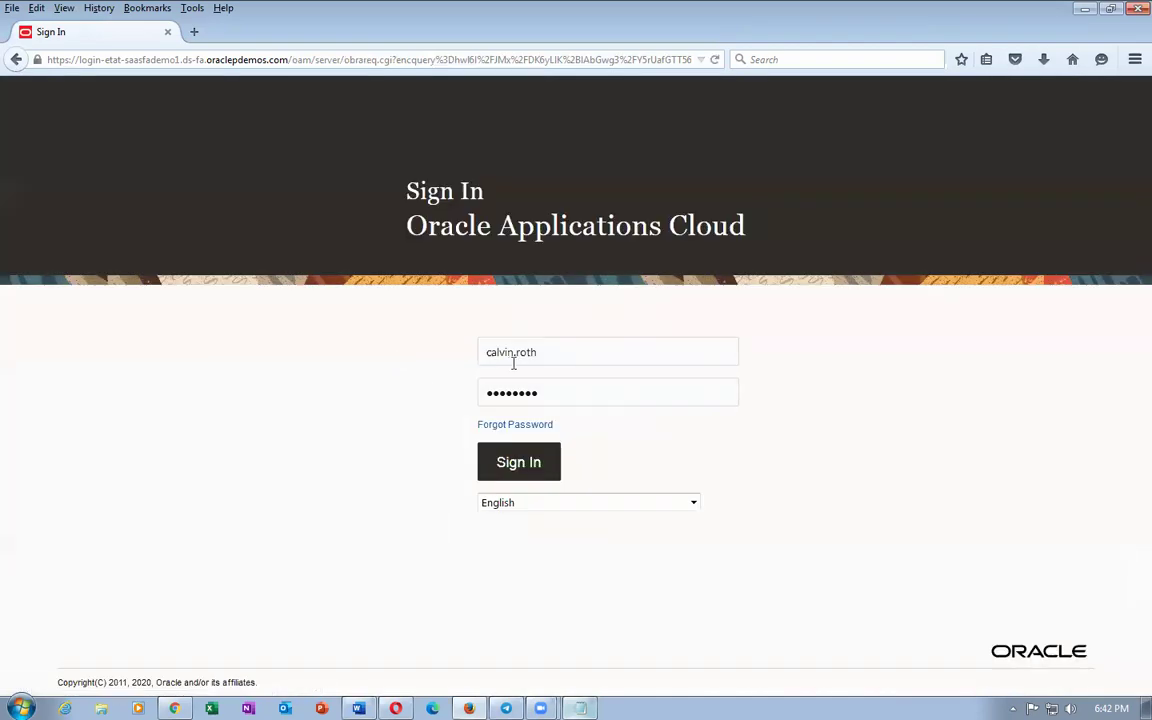
# Try signing in as another user with that user's username and password
pyautogui.click(513, 363)
pyautogui.hotkey('ctrl', 'a')
pyautogui.press('Tab')
pyautogui.write('••')
pyautogui.click(500, 463)
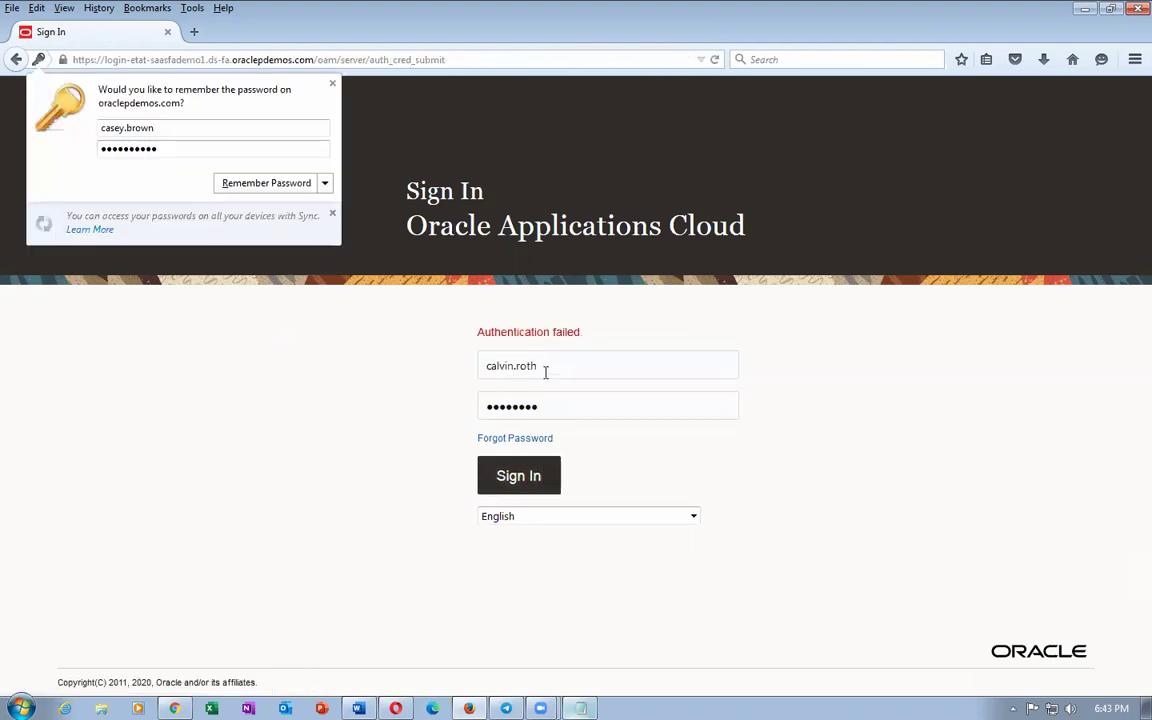
# Retry the sign-in with the username re-entered and a new password, which fails authentication
pyautogui.moveTo(545, 371); pyautogui.dragTo(386, 337)
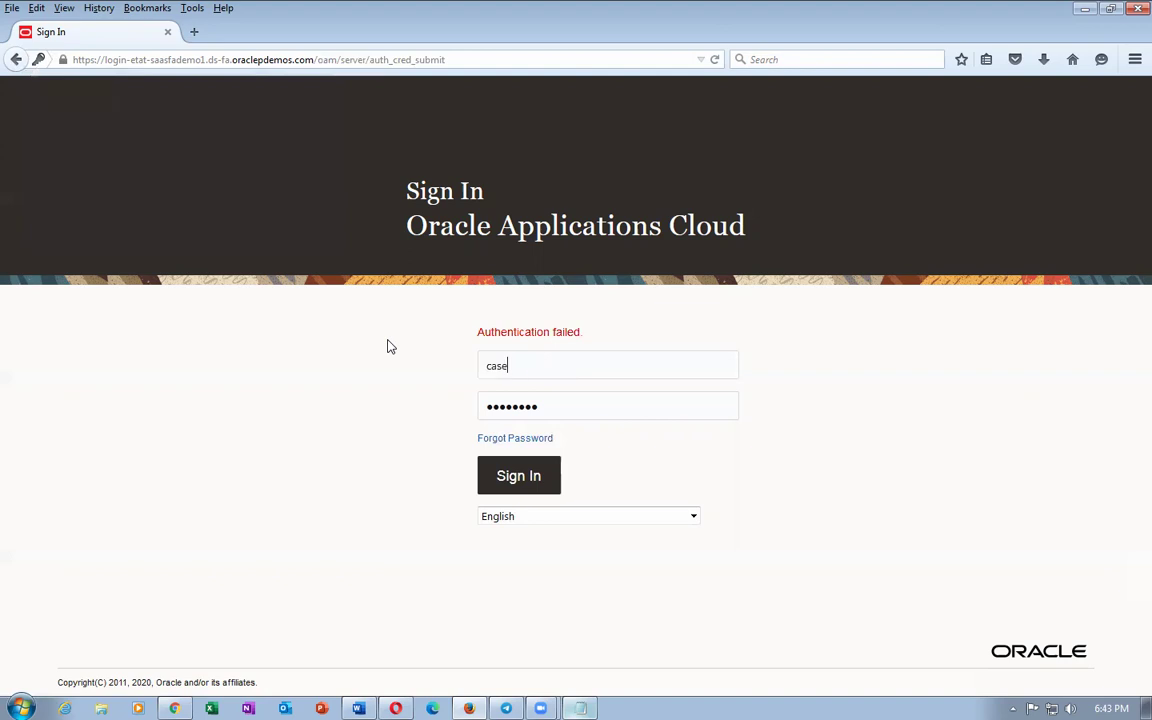
pyautogui.press('Tab')
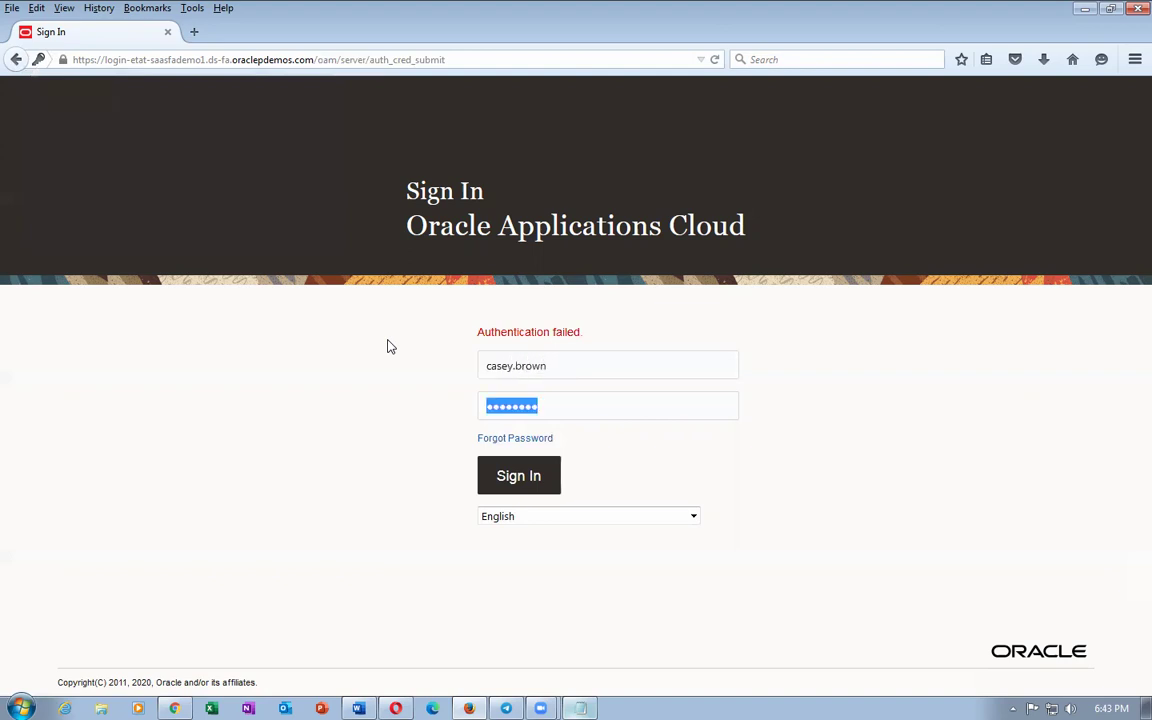
pyautogui.write('********')
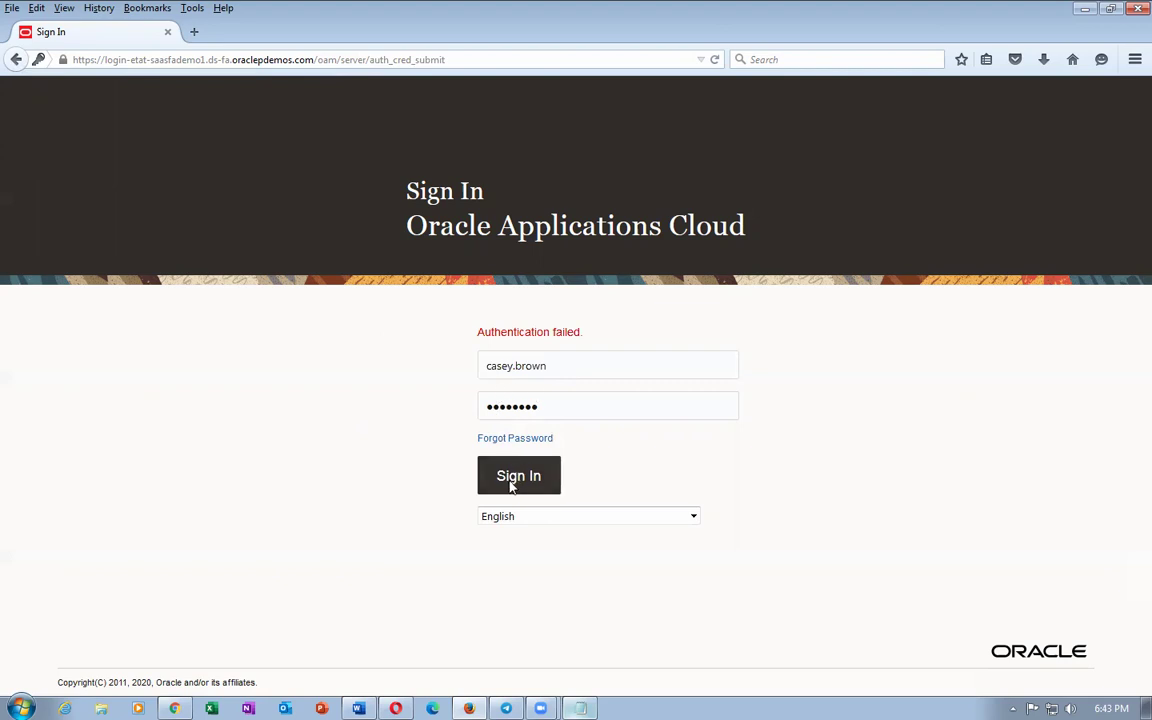
pyautogui.moveTo(543, 373); pyautogui.dragTo(352, 381)
pyautogui.hotkey('ctrl', 'c')
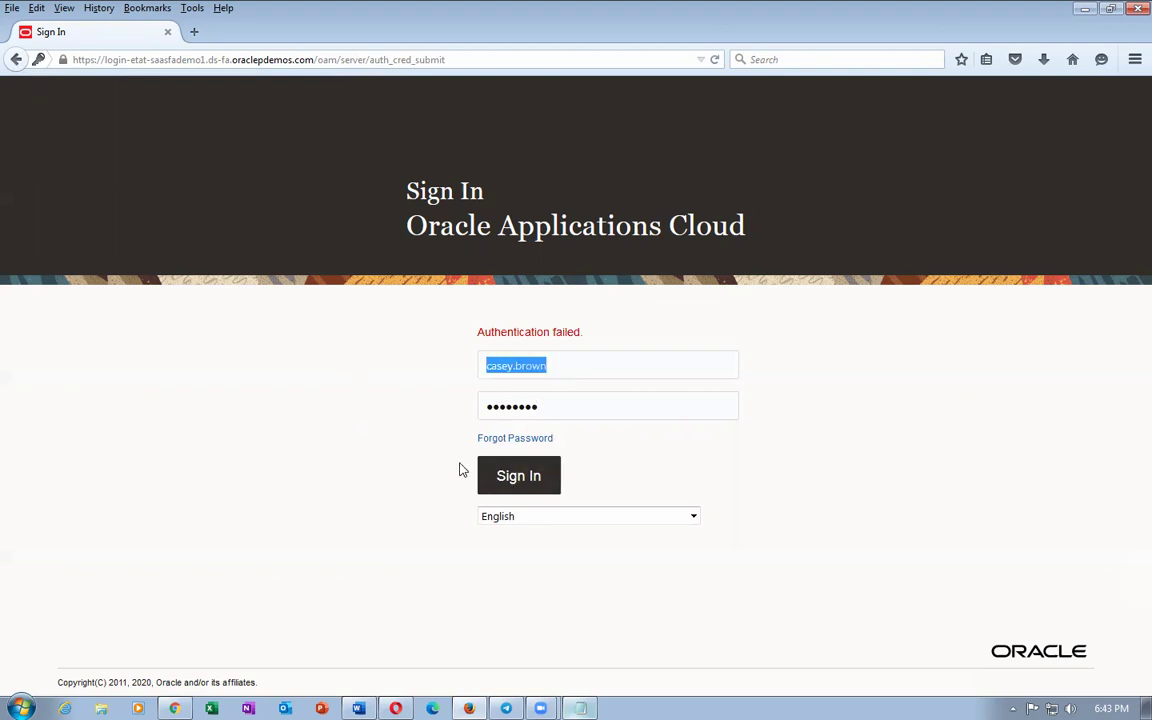
pyautogui.click(481, 481)
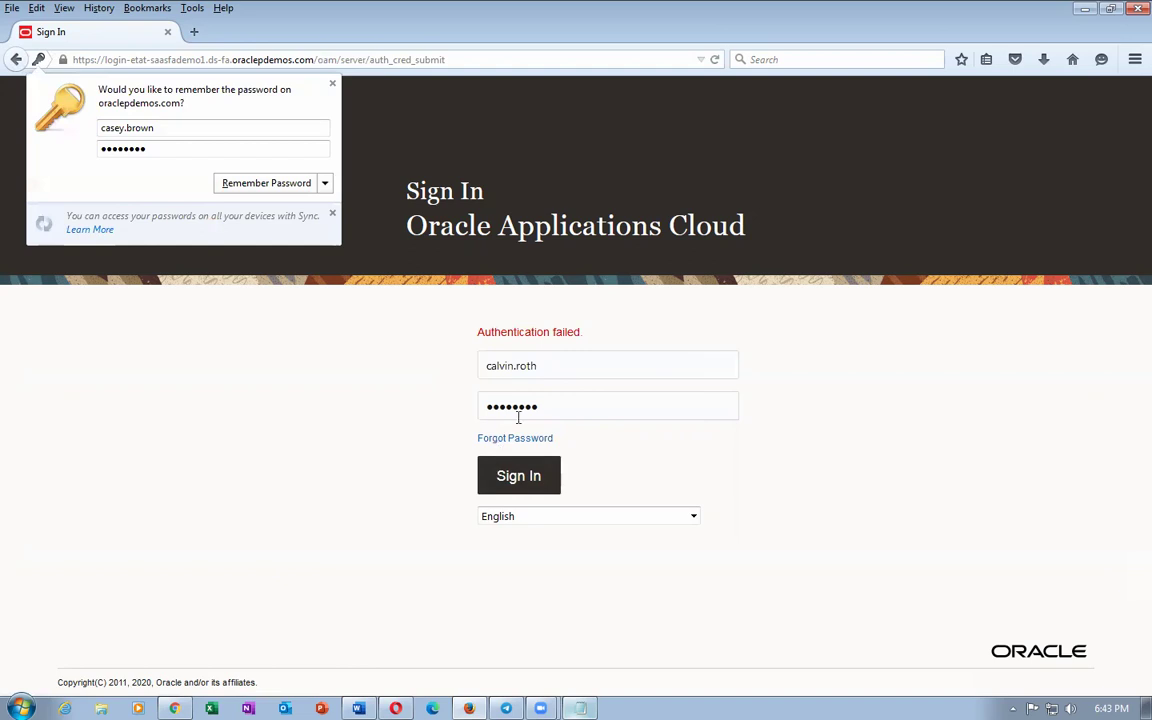
pyautogui.moveTo(563, 362); pyautogui.dragTo(355, 373)
pyautogui.hotkey('ctrl', 'v')
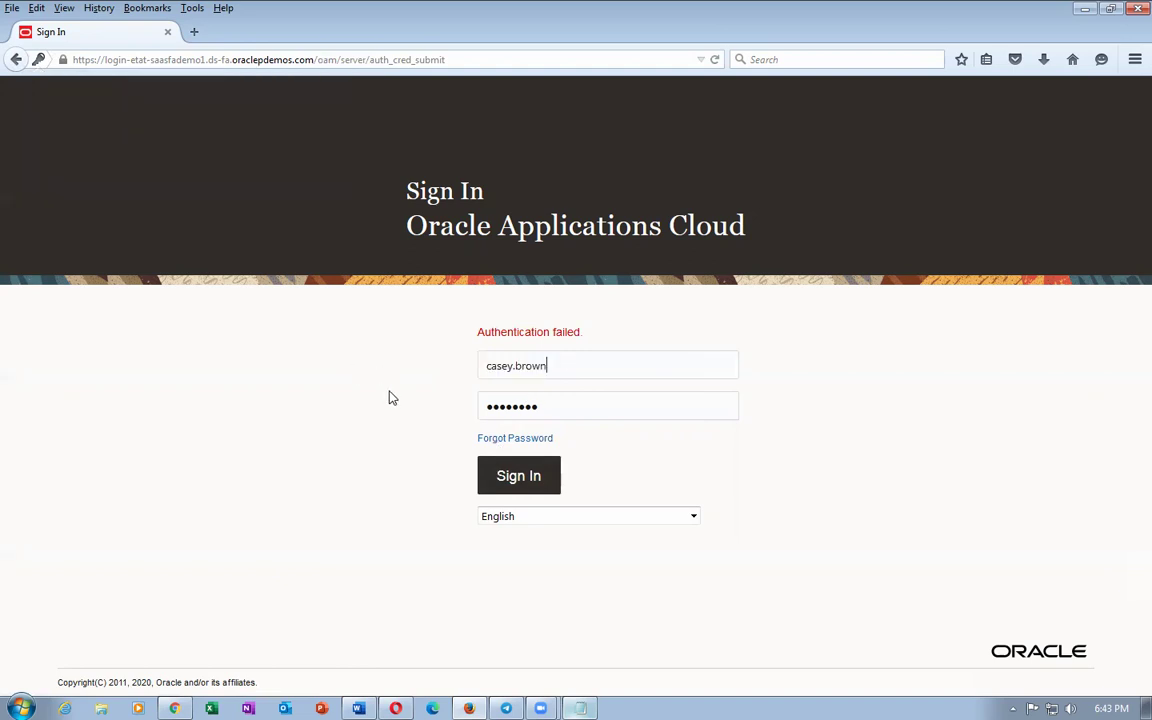
pyautogui.moveTo(566, 409); pyautogui.dragTo(319, 422)
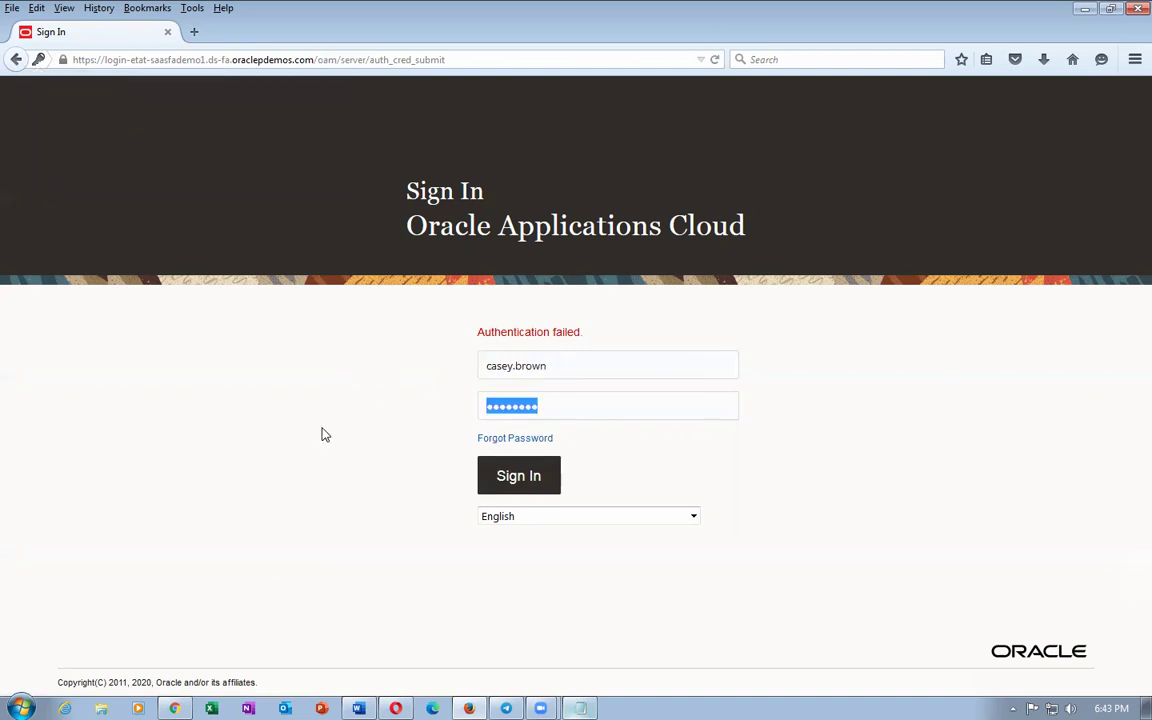
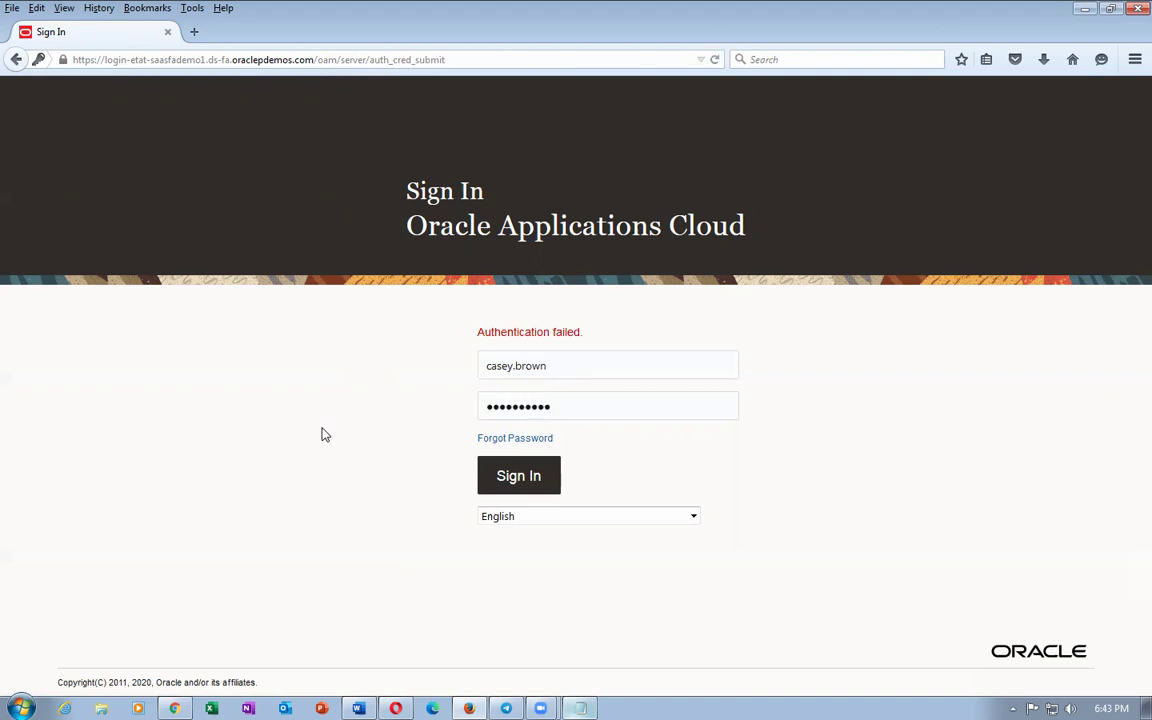
pyautogui.click(544, 482)
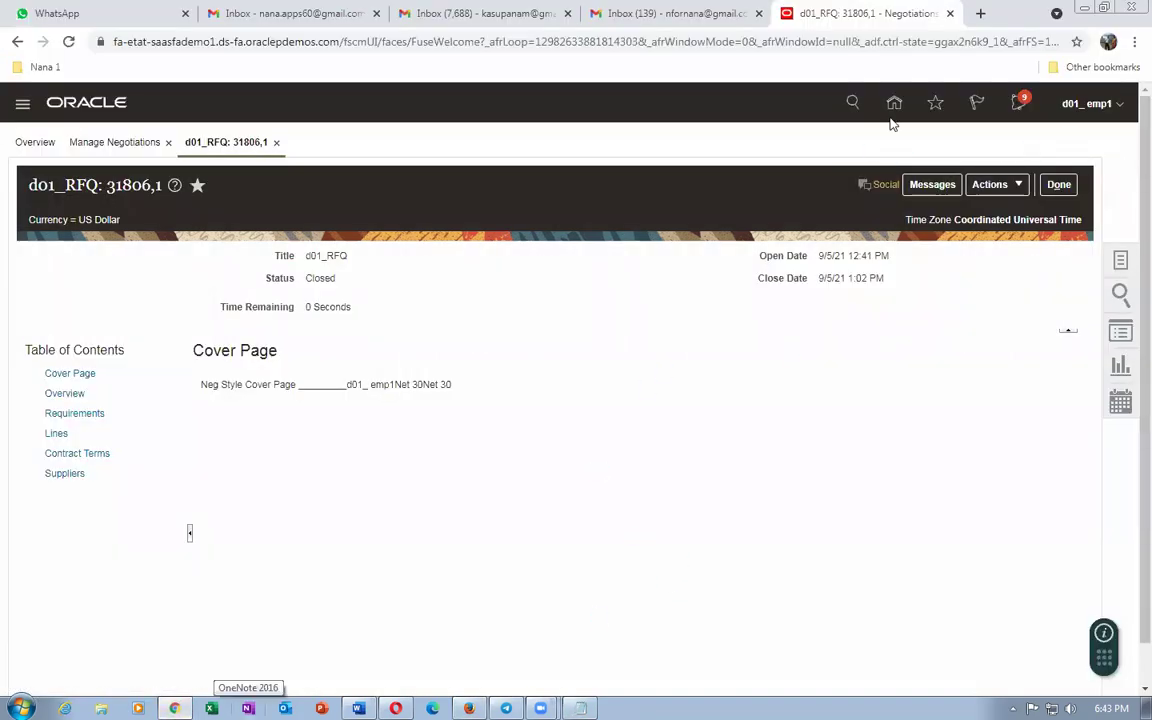
# Open the Security Console from the Tools apps on the Fusion home page
pyautogui.click(894, 108)
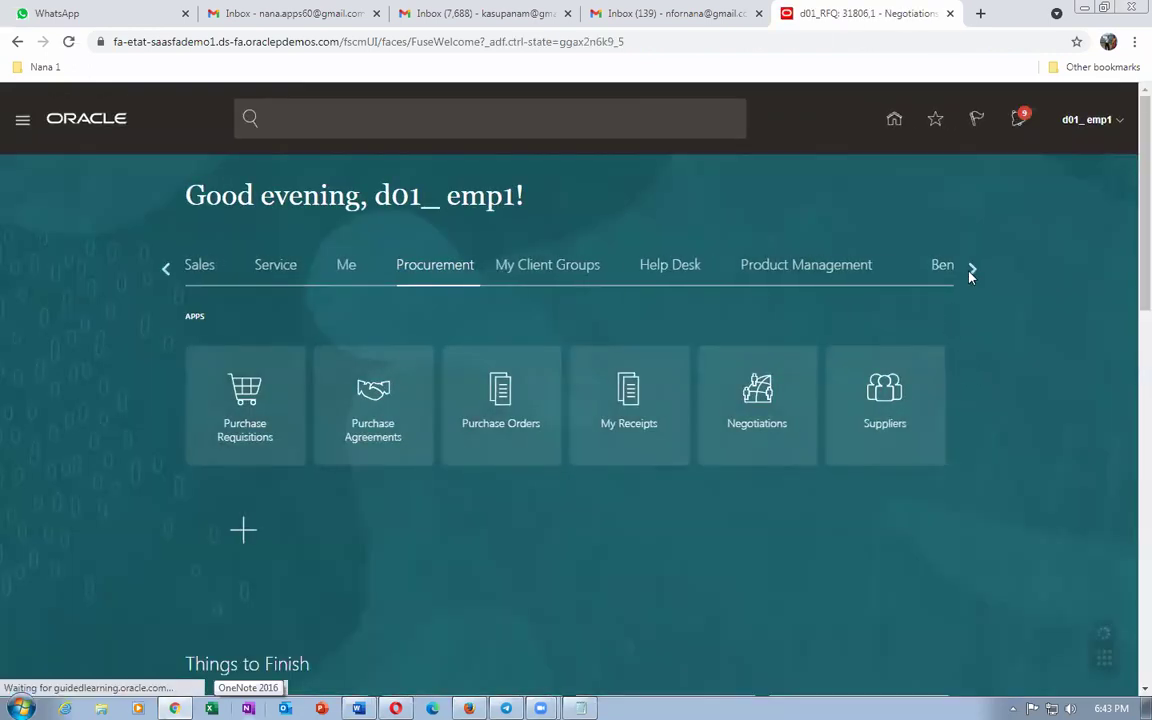
pyautogui.click(970, 272)
pyautogui.click(970, 272)
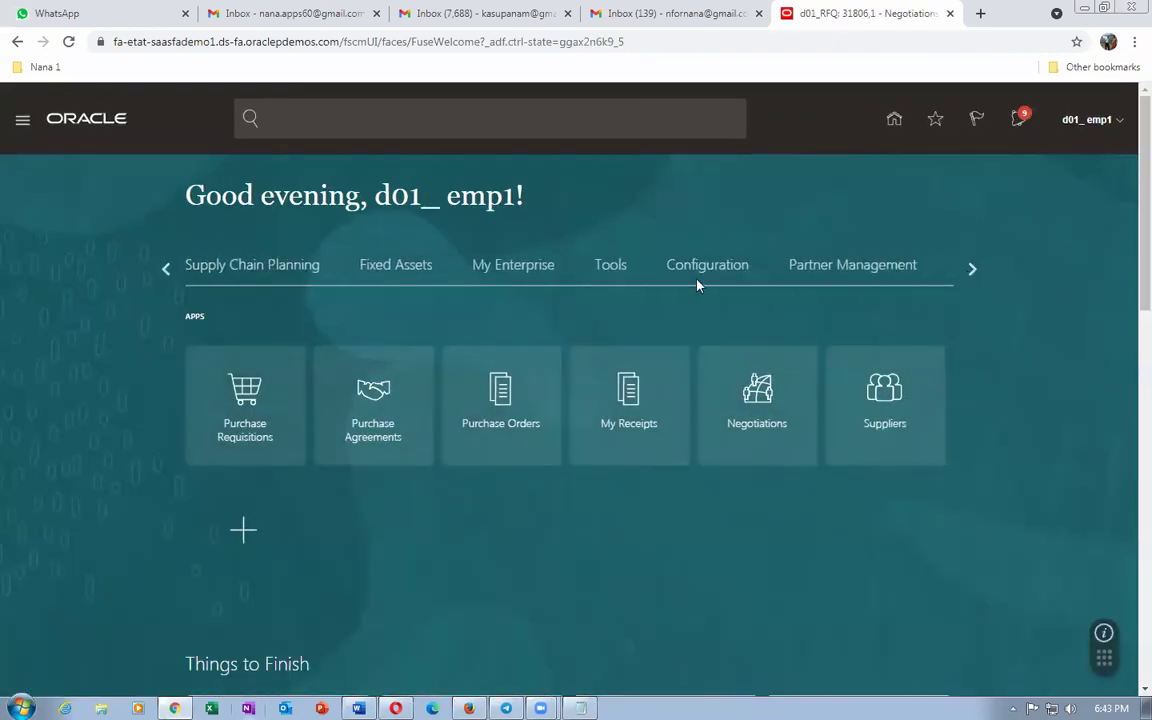
pyautogui.click(612, 275)
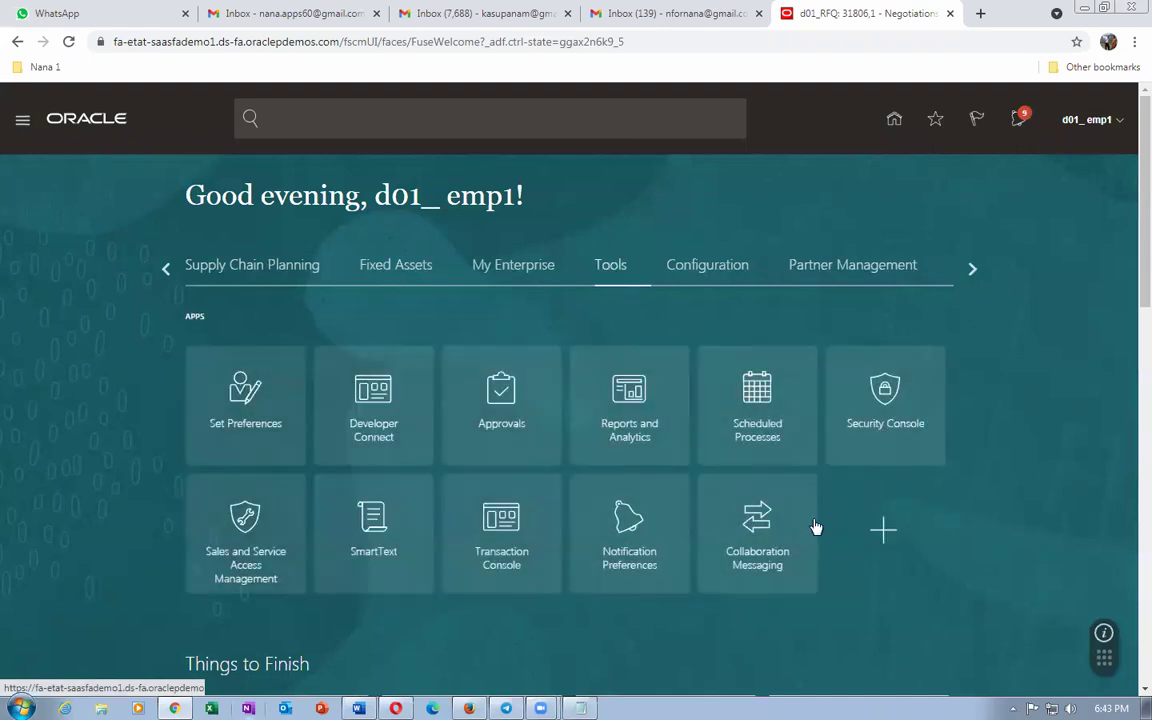
pyautogui.click(859, 441)
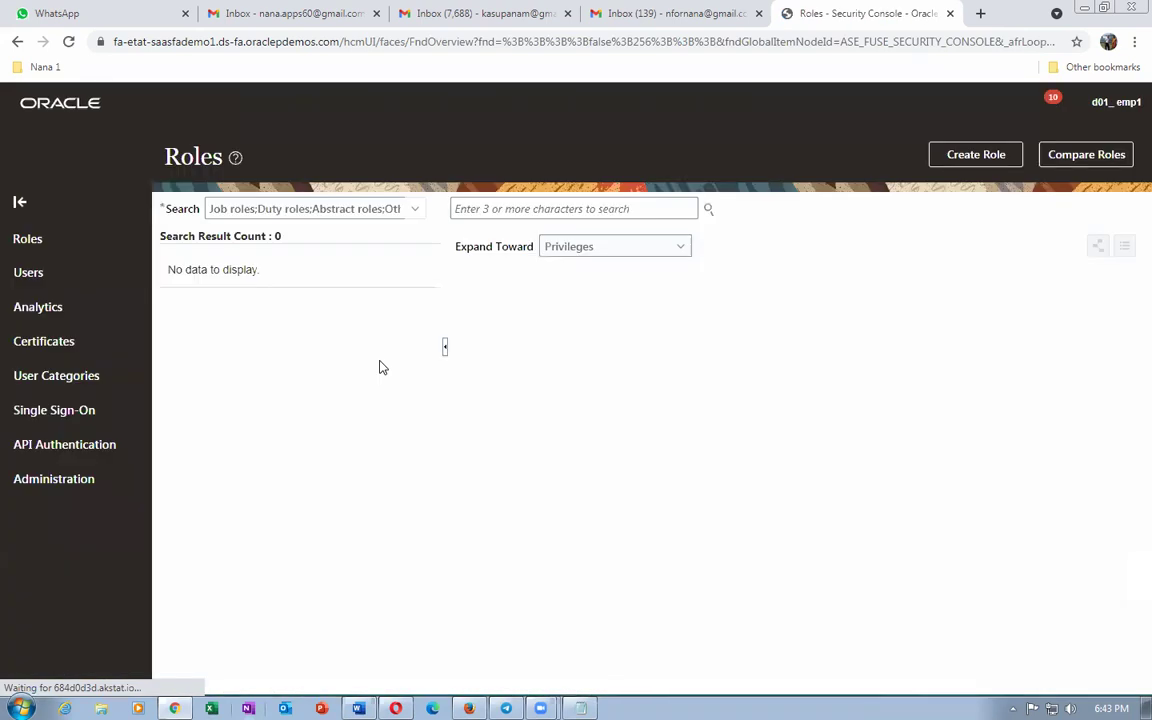
# Search user accounts for the administrator's user name and open the locked System Administrator account
pyautogui.click(43, 296)
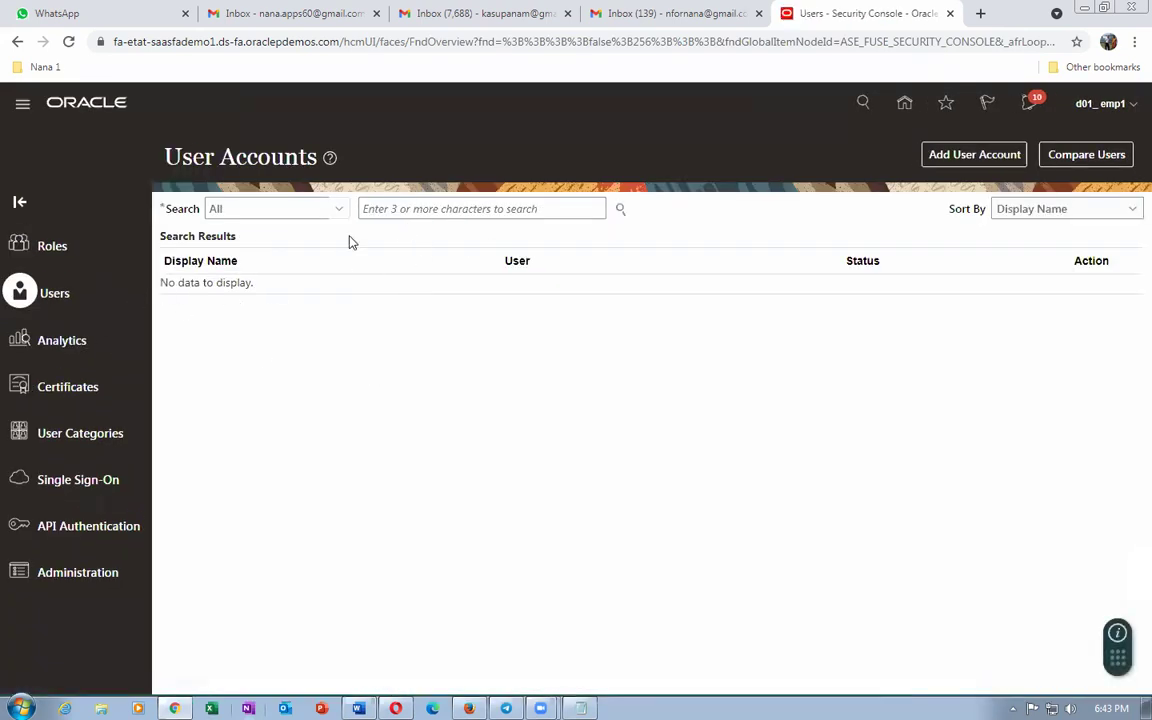
pyautogui.click(389, 209)
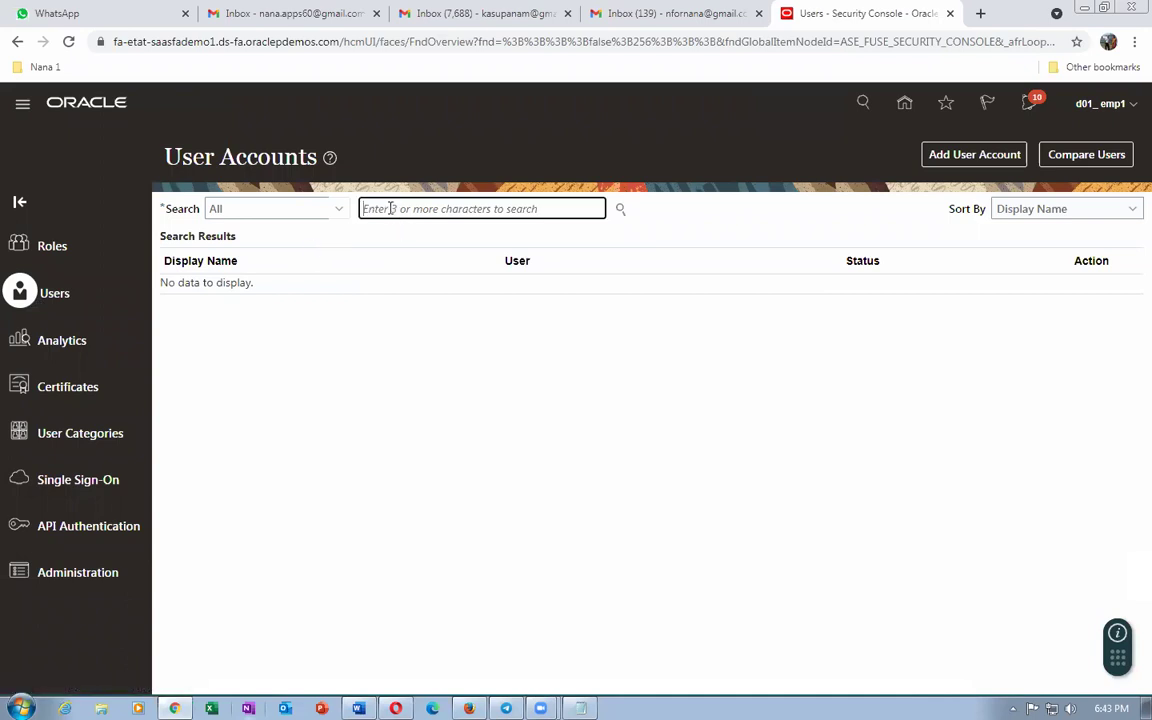
pyautogui.write('casey')
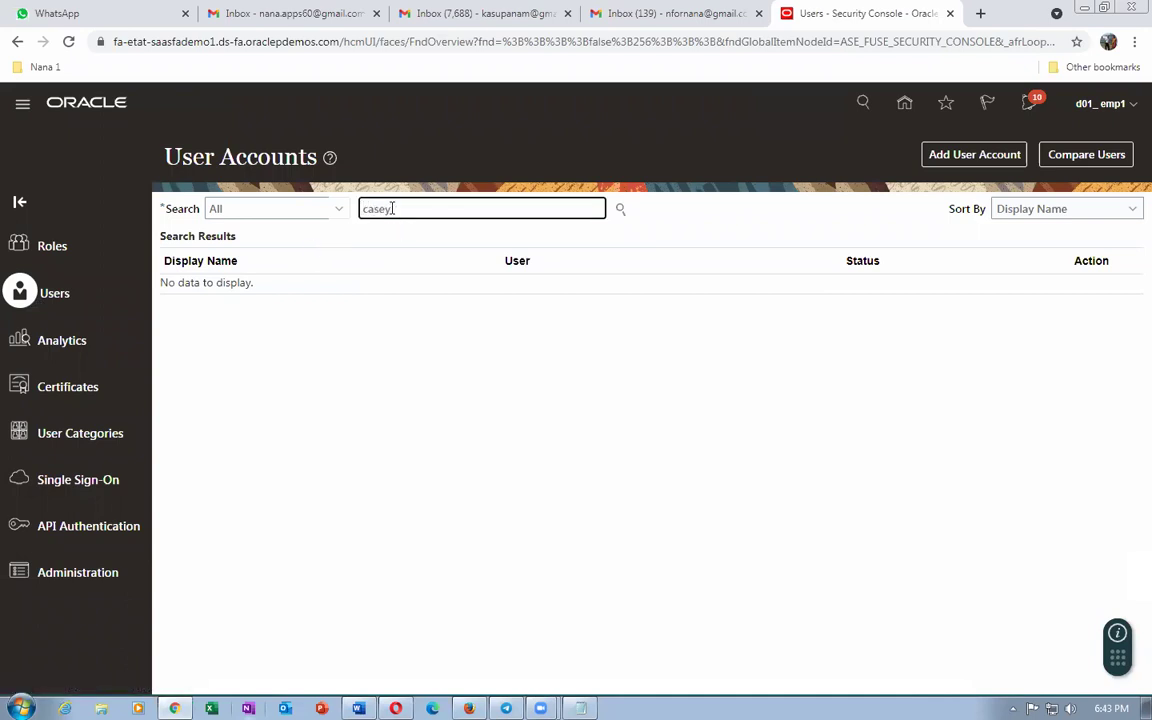
pyautogui.press('Return')
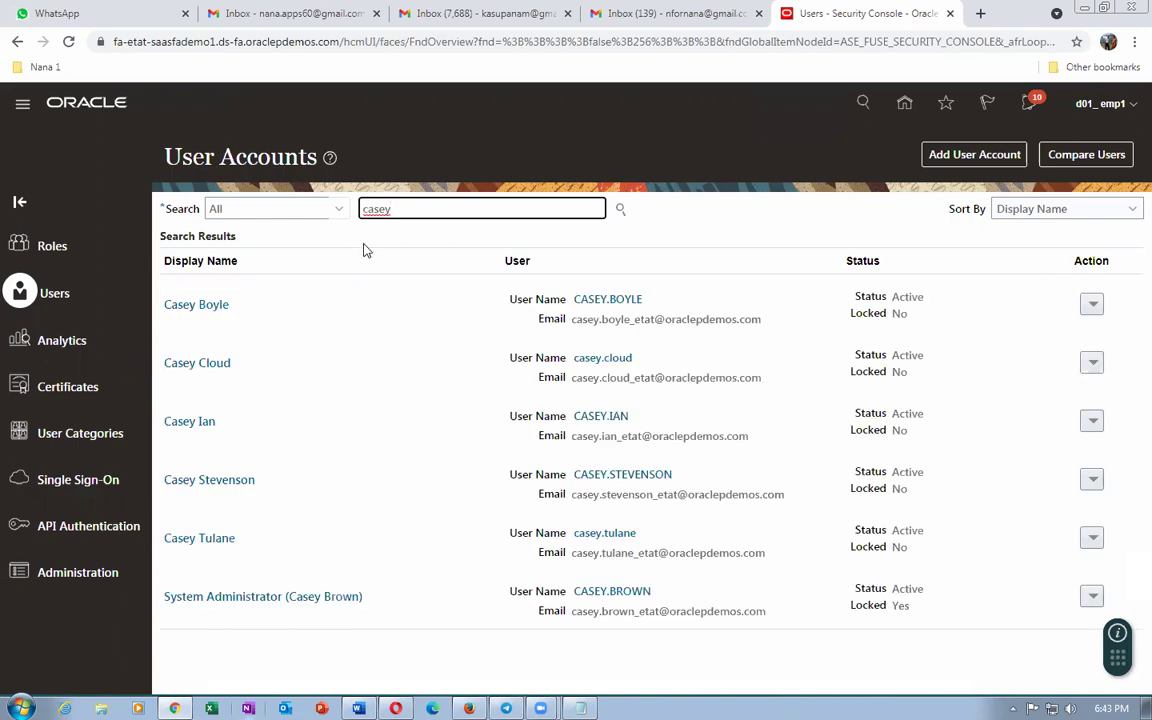
pyautogui.write('brown')
pyautogui.press('BackSpace')
pyautogui.press('BackSpace')
pyautogui.write('.bro')
pyautogui.press('Return')
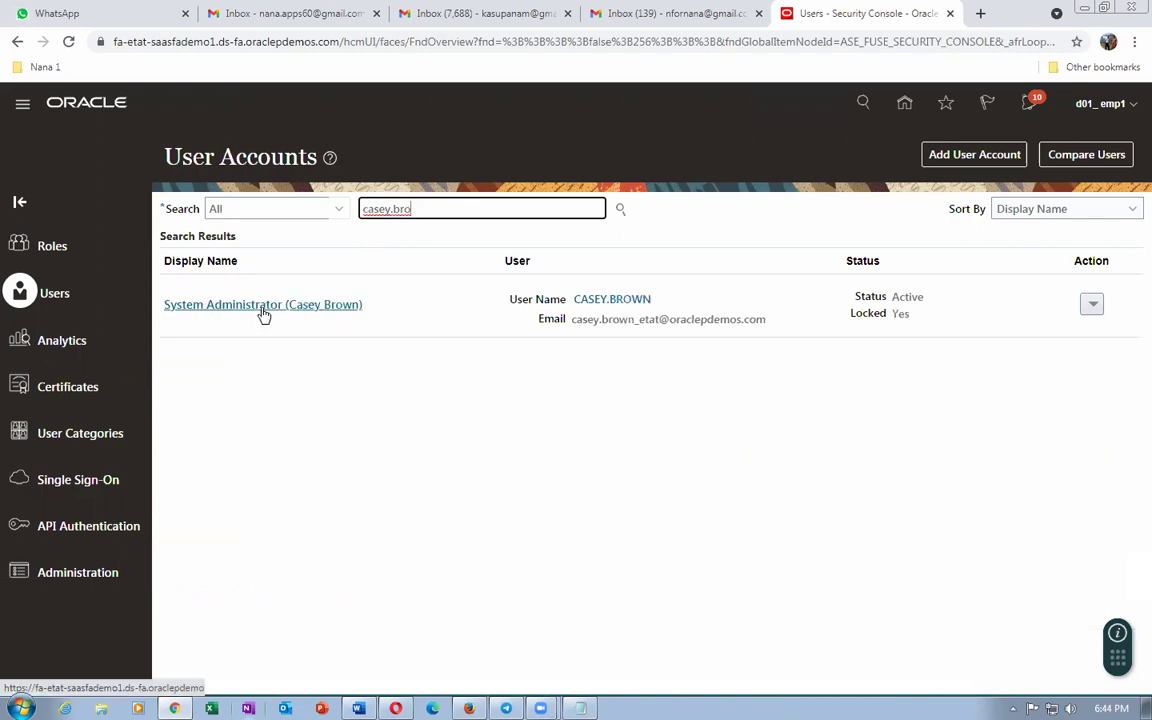
pyautogui.click(262, 306)
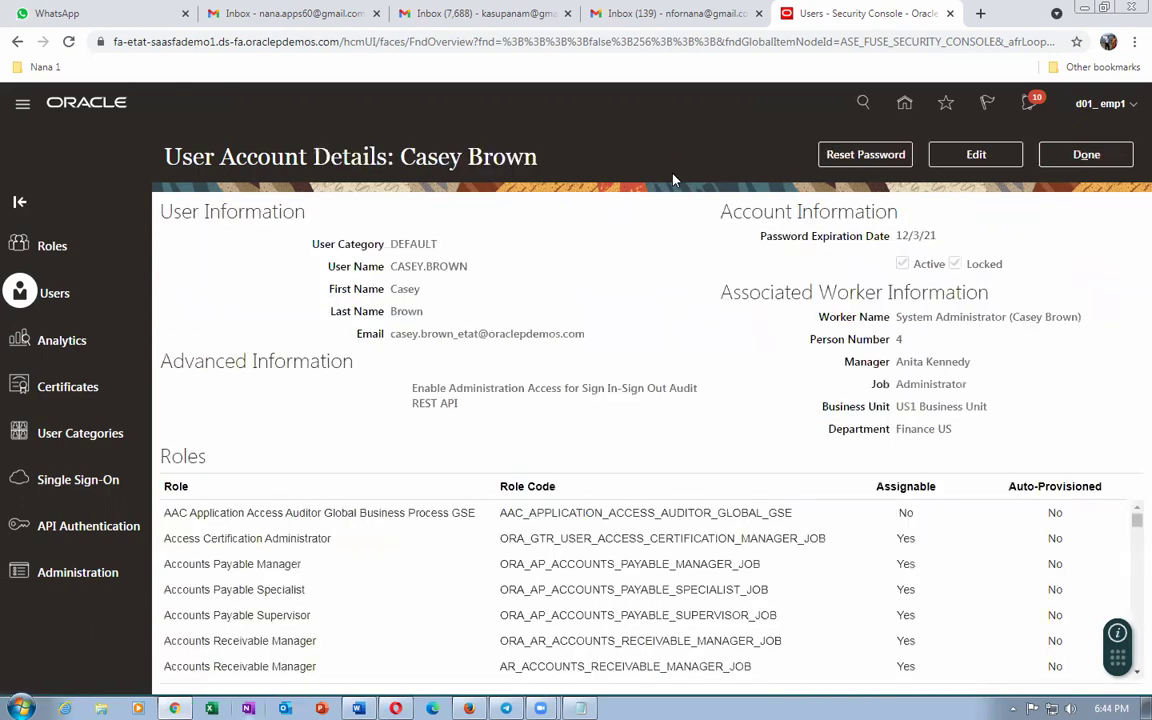
# Manually reset the System Administrator's password, entering and confirming the new one, then finish
pyautogui.click(832, 157)
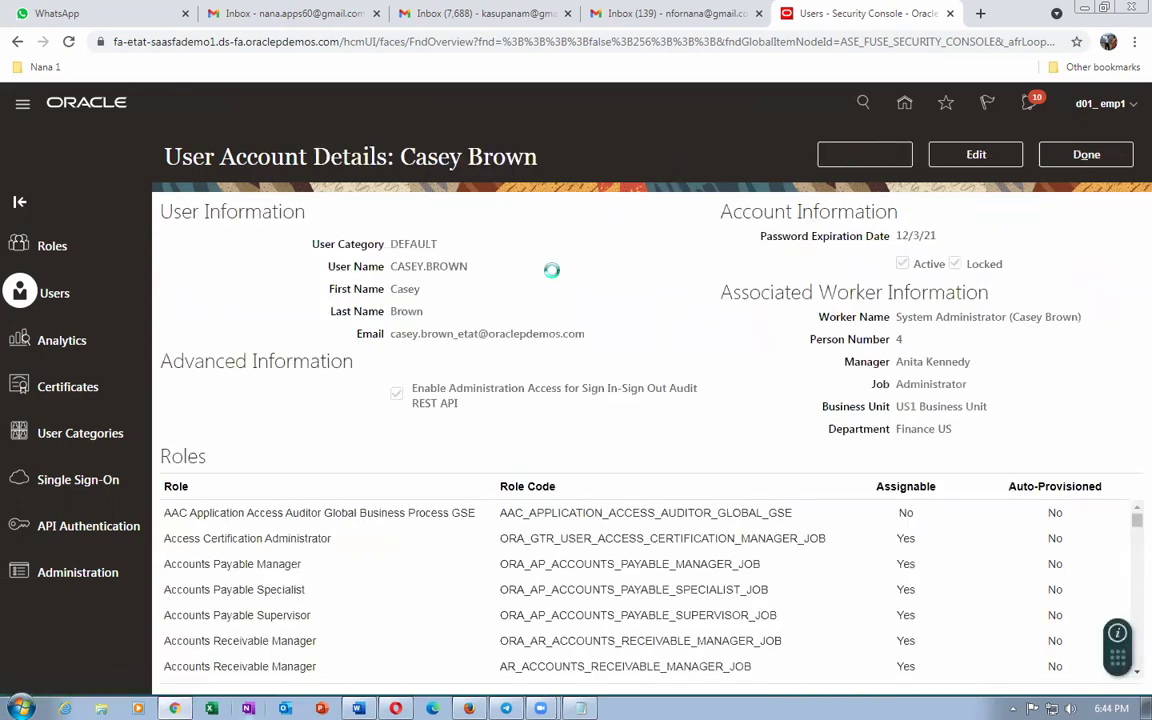
pyautogui.click(264, 358)
pyautogui.click(470, 393)
pyautogui.hotkey('ctrl', 'v')
pyautogui.click(470, 393)
pyautogui.hotkey('ctrl', 'a')
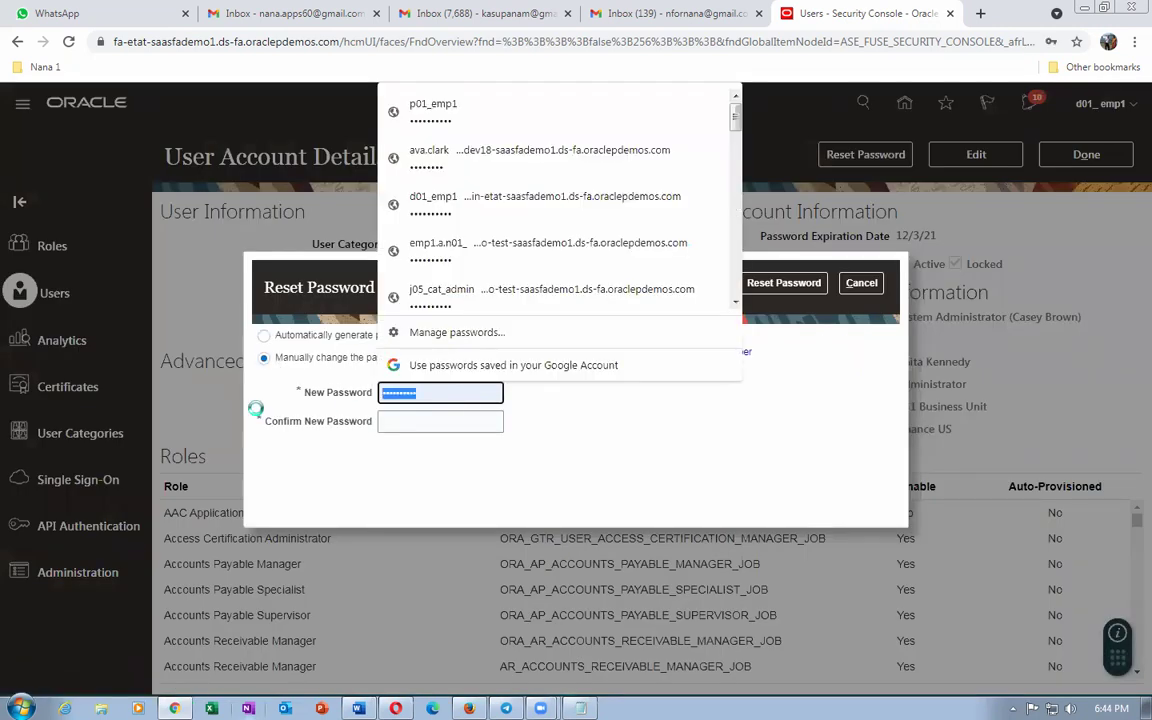
pyautogui.write('a')
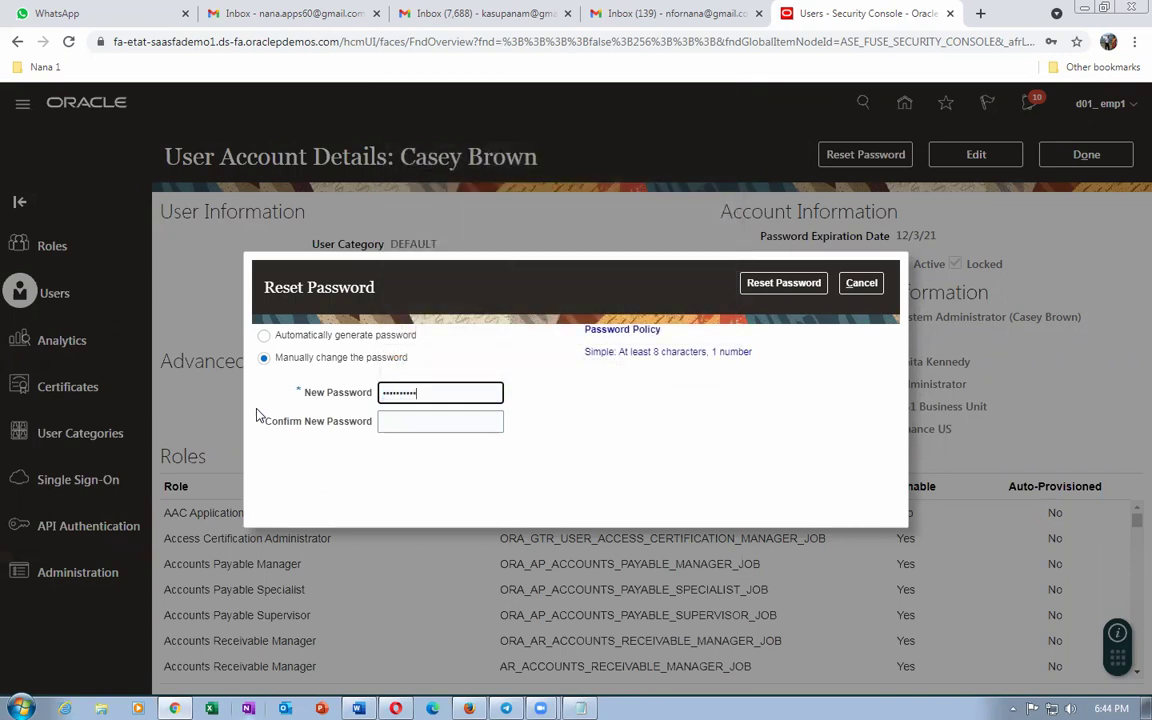
pyautogui.press('Tab')
pyautogui.write('•••••••')
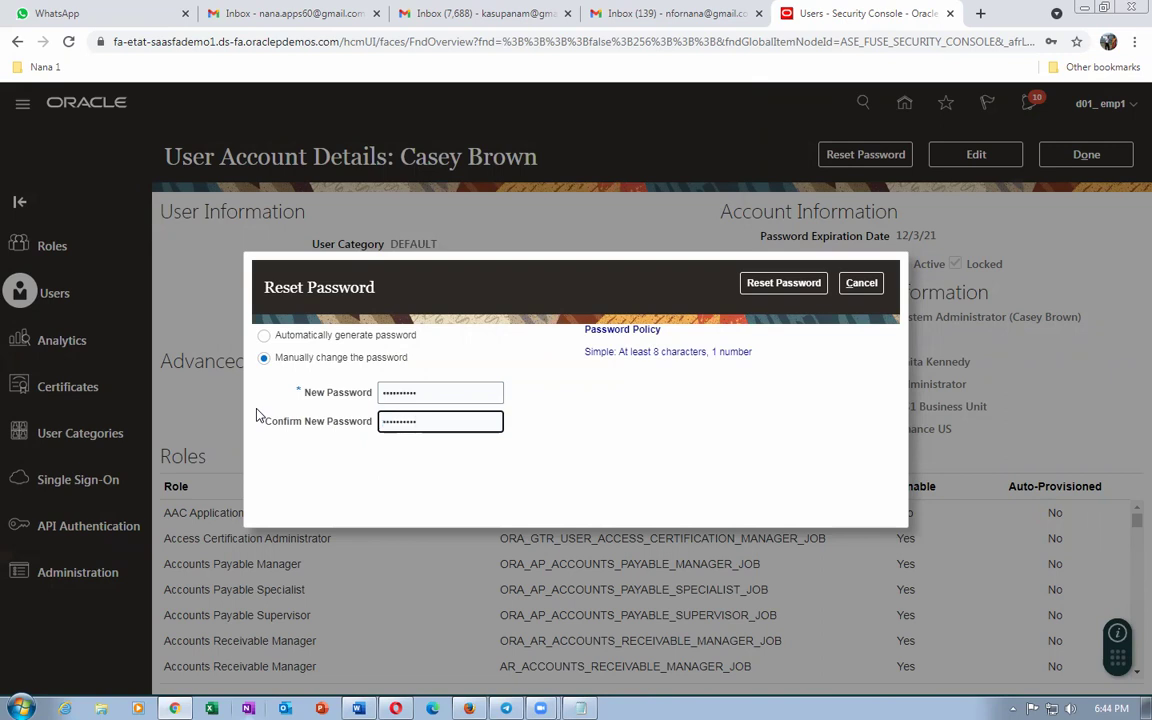
pyautogui.click(756, 287)
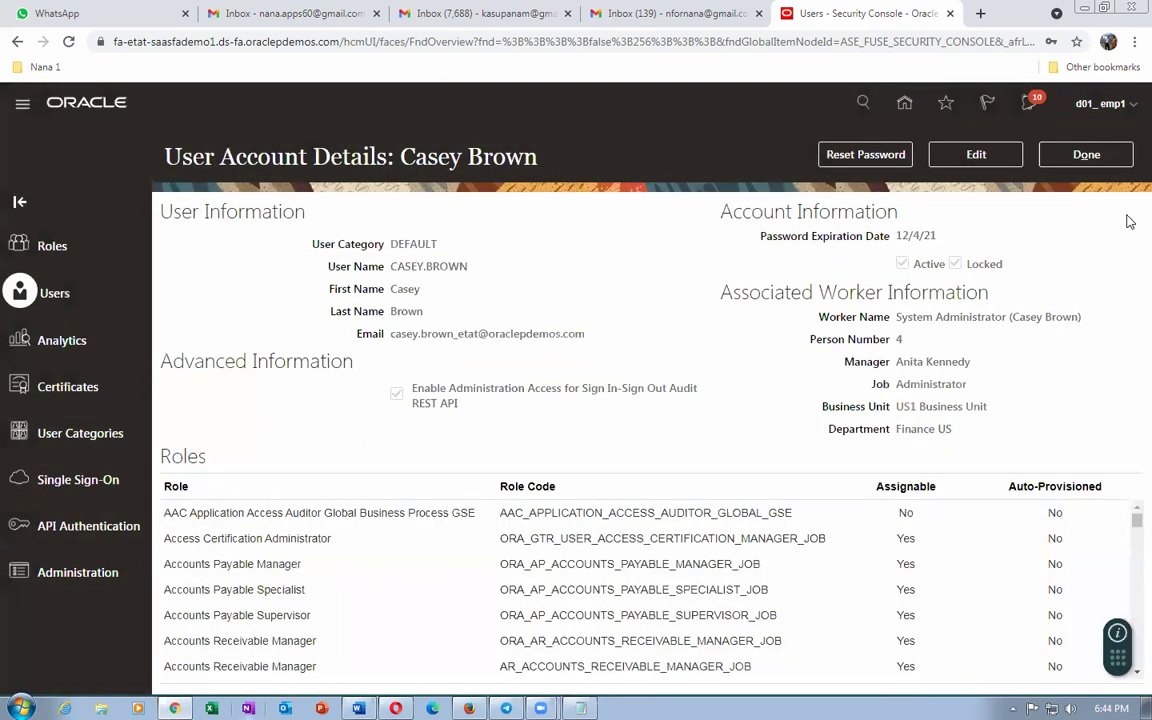
pyautogui.click(1112, 157)
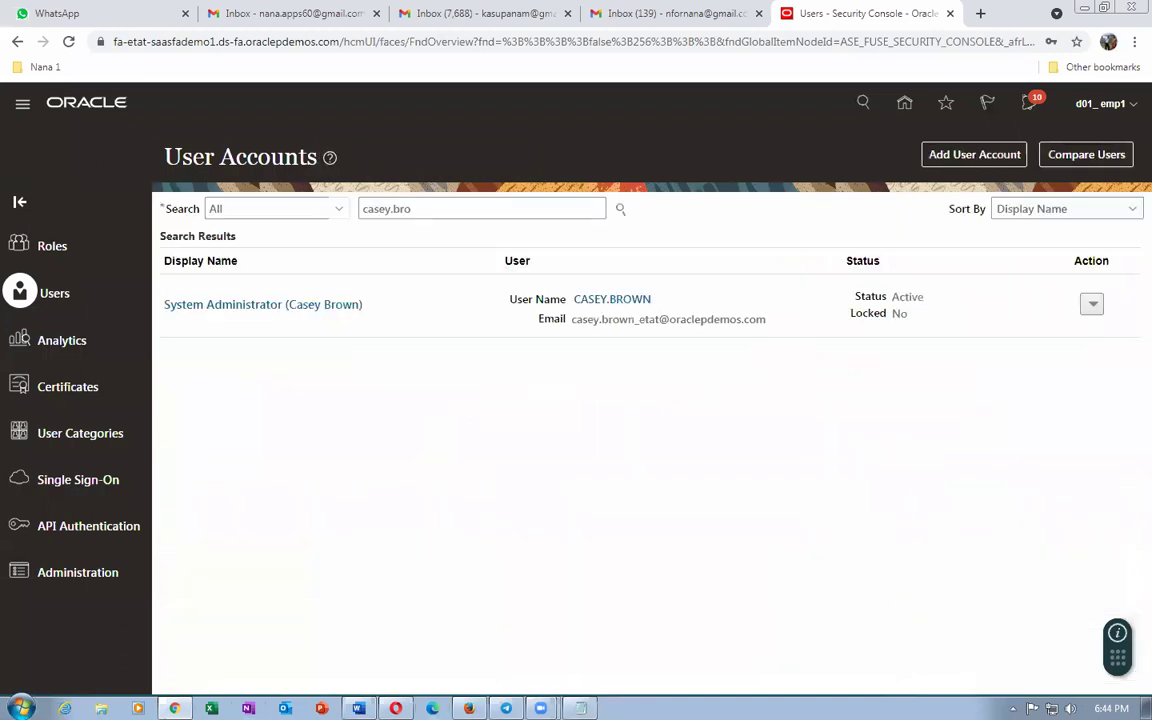
pyautogui.hotkey('alt', 'Tab')
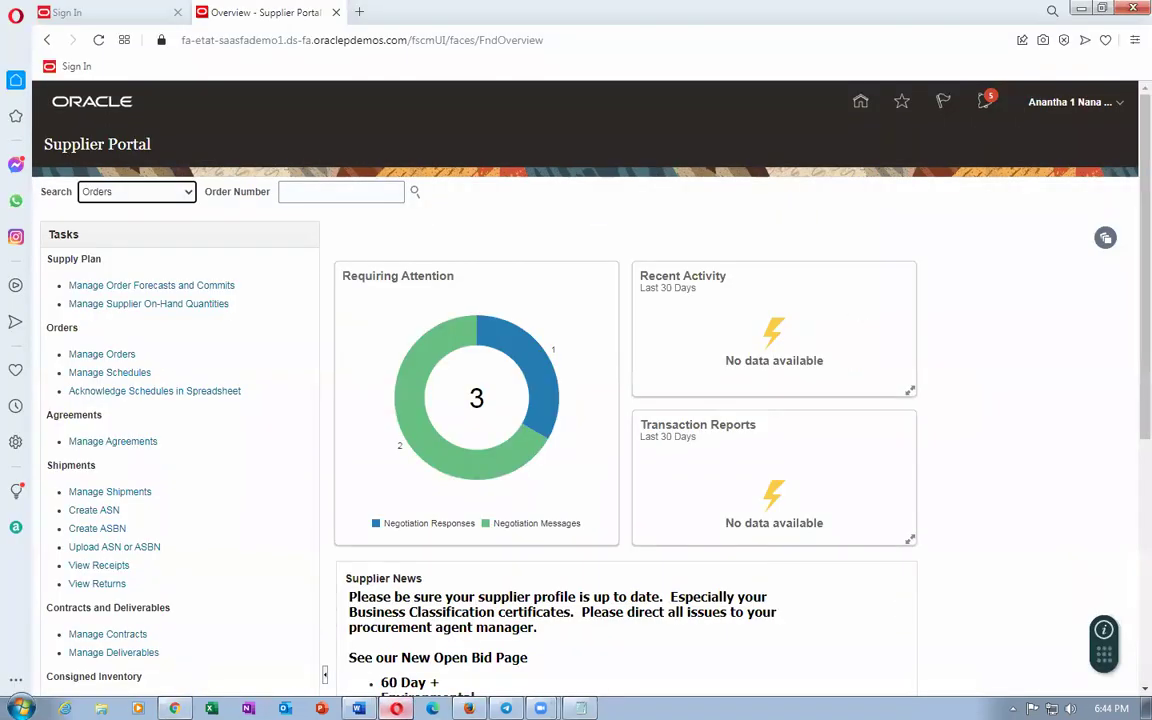
# Sign in on the Sign In page with the administrator's username and new password
pyautogui.hotkey('alt', 'Tab')
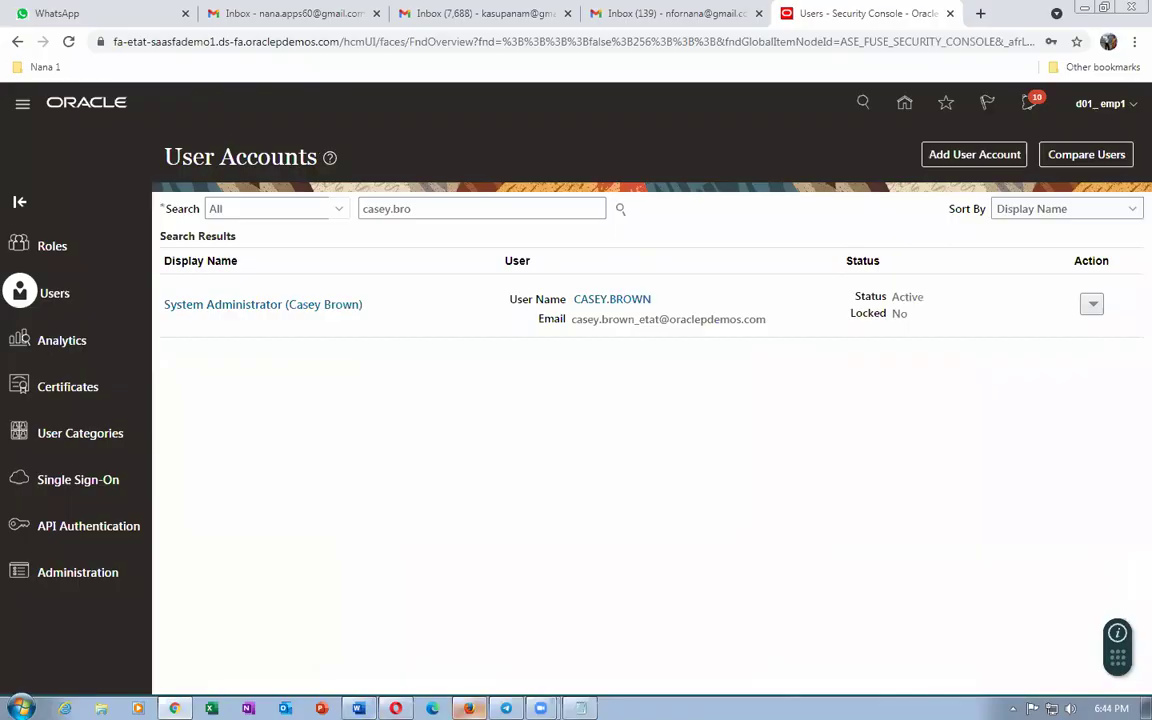
pyautogui.hotkey('alt', 'Tab')
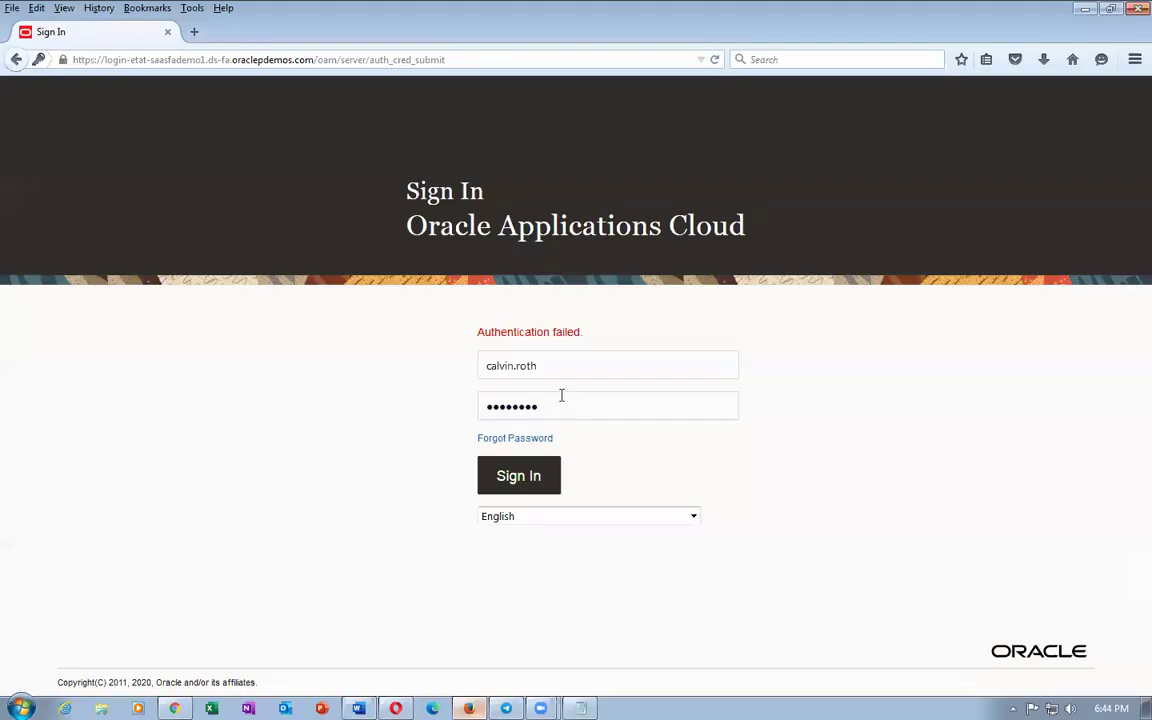
pyautogui.hotkey('ctrl', 'a')
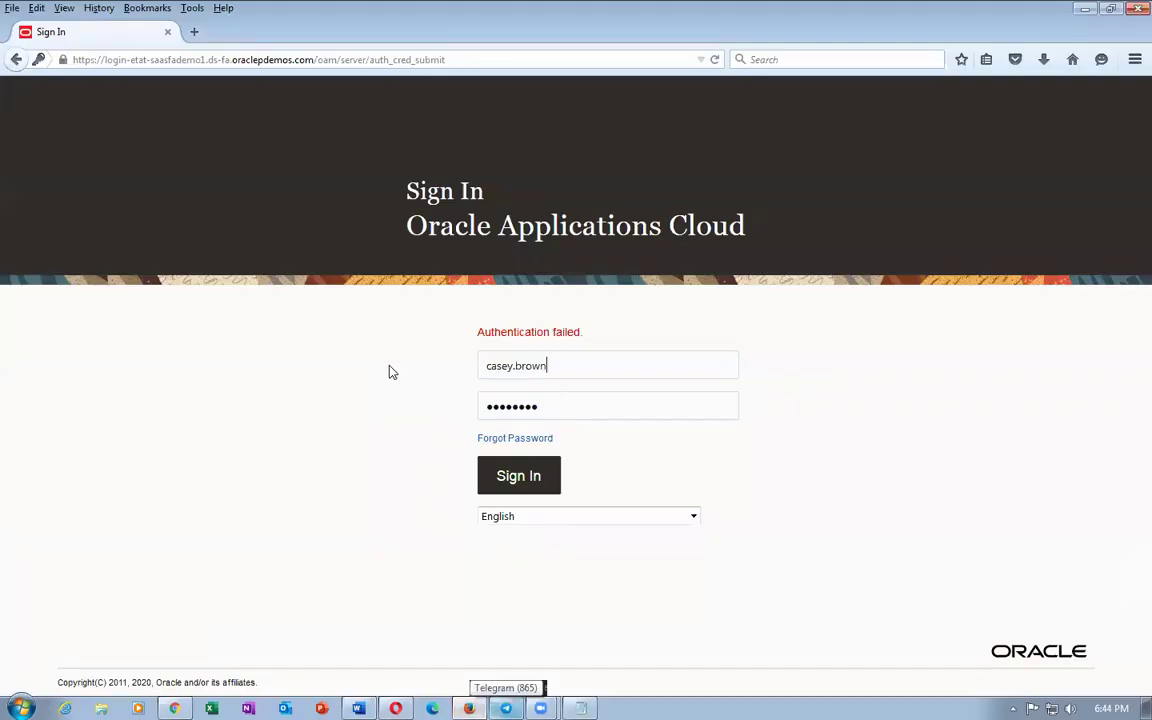
pyautogui.press('Tab')
pyautogui.click(519, 476)
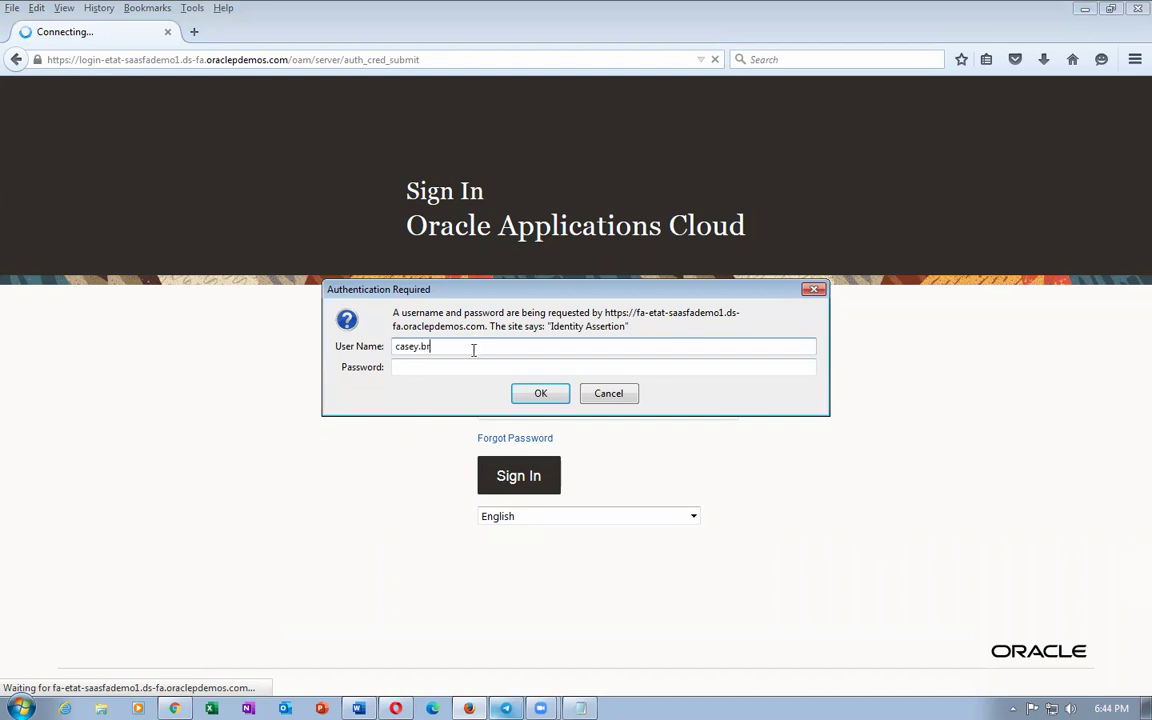
# Fill in a user name and password in the Authentication Required prompt and submit it
pyautogui.write('n')
pyautogui.press('Tab')
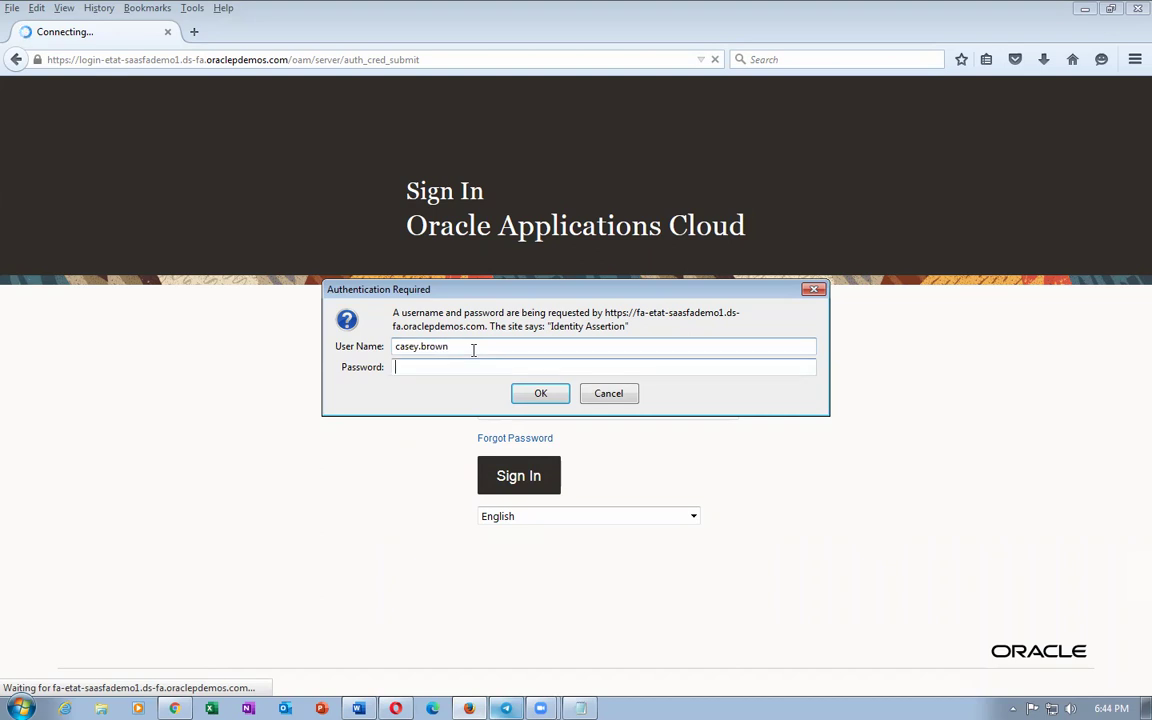
pyautogui.write('••••')
pyautogui.write('****')
pyautogui.click(540, 393)
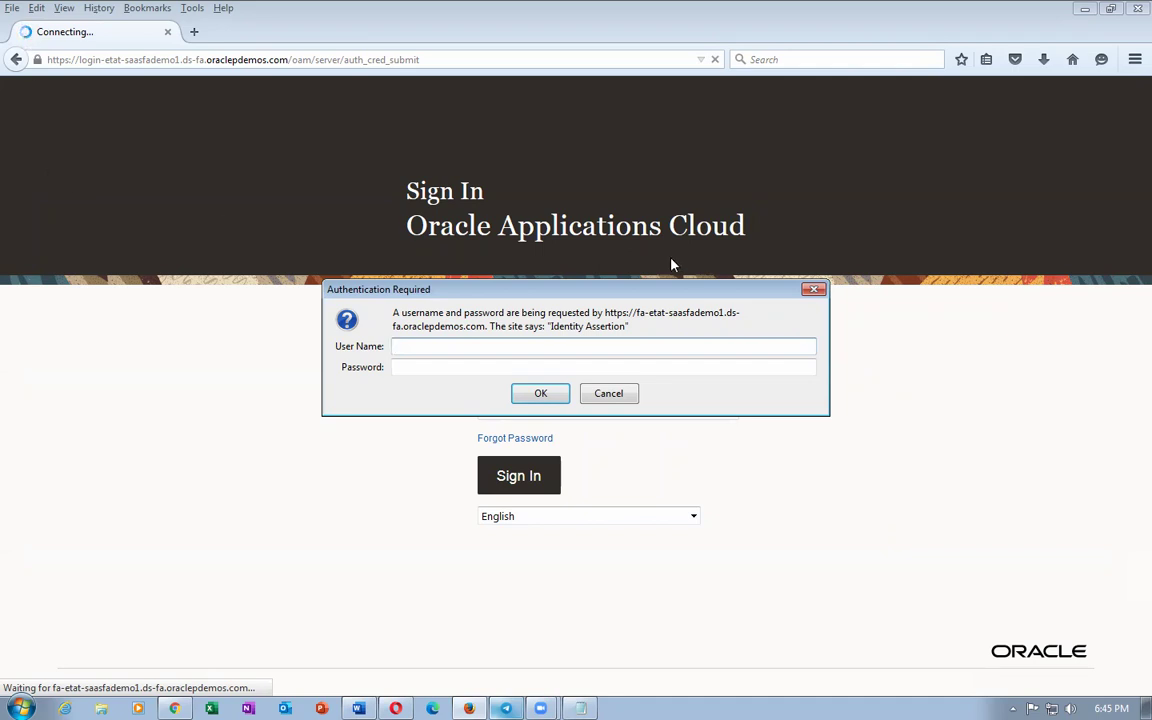
pyautogui.click(490, 345)
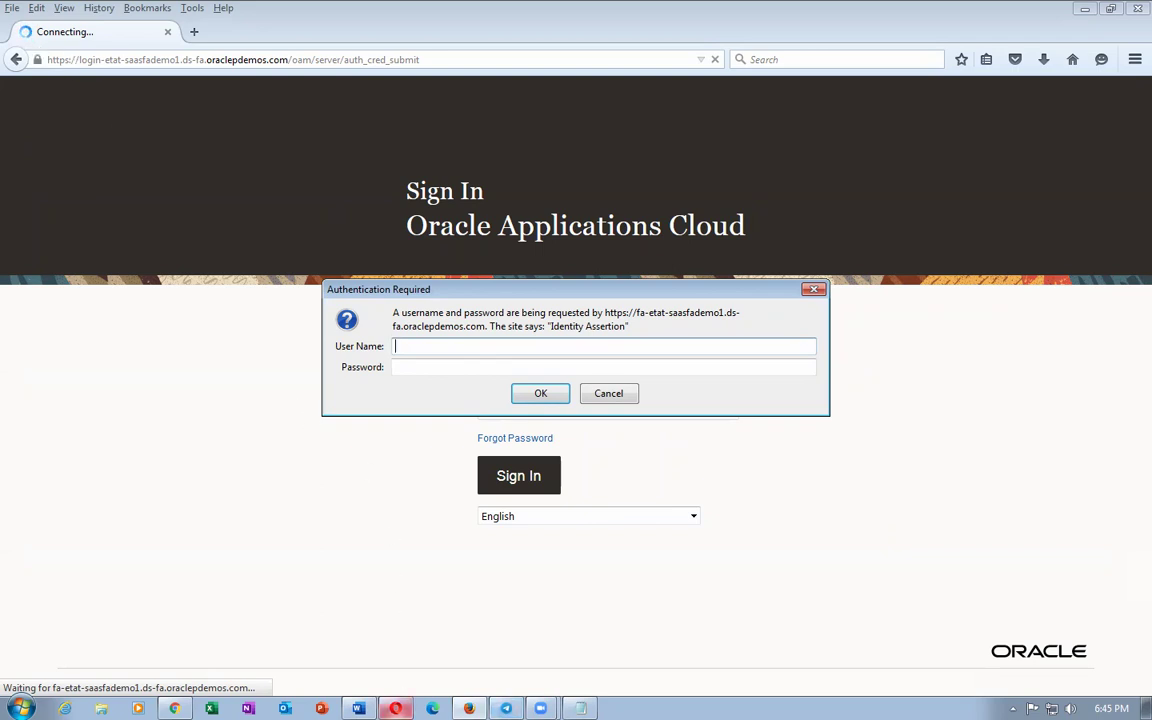
# Sign out of the supplier portal session and confirm the sign-out
pyautogui.moveTo(396, 708)
pyautogui.click(330, 687)
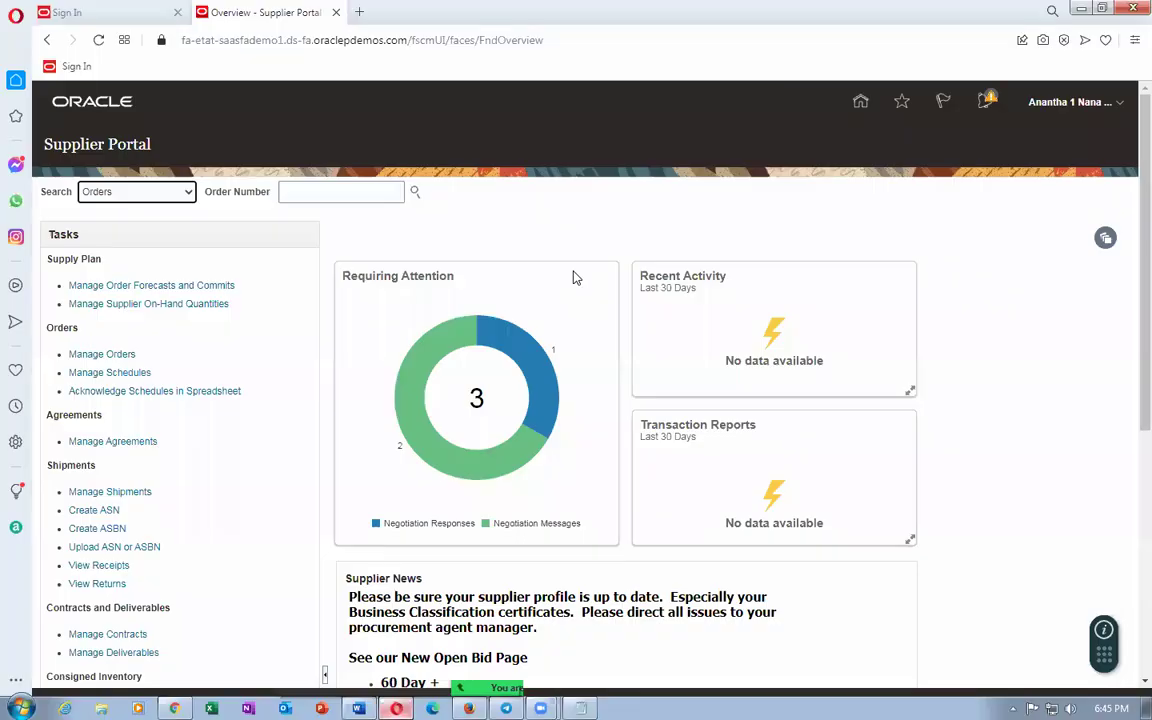
pyautogui.click(1105, 106)
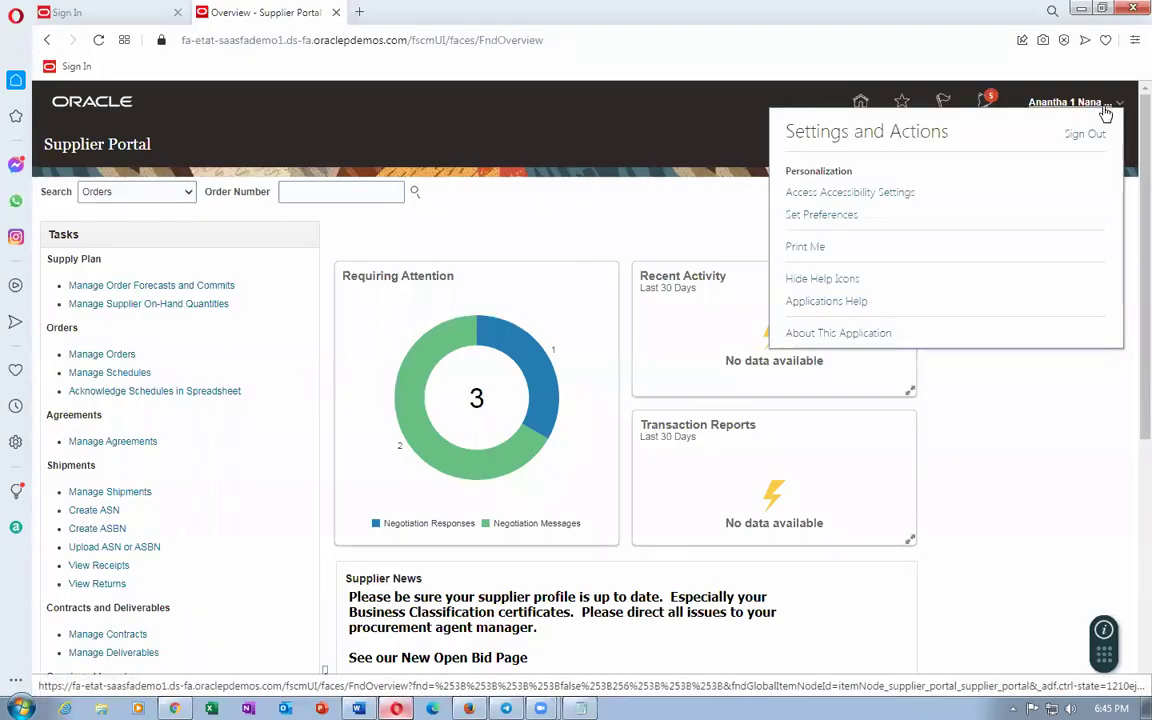
pyautogui.click(1092, 140)
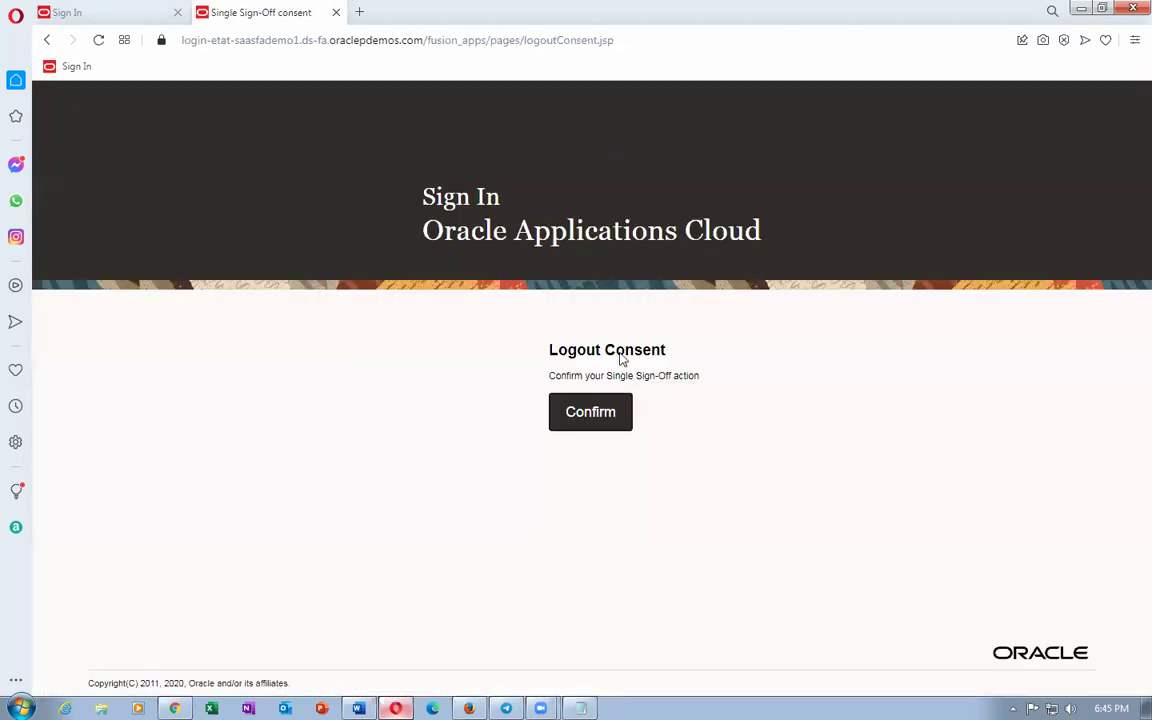
pyautogui.click(599, 426)
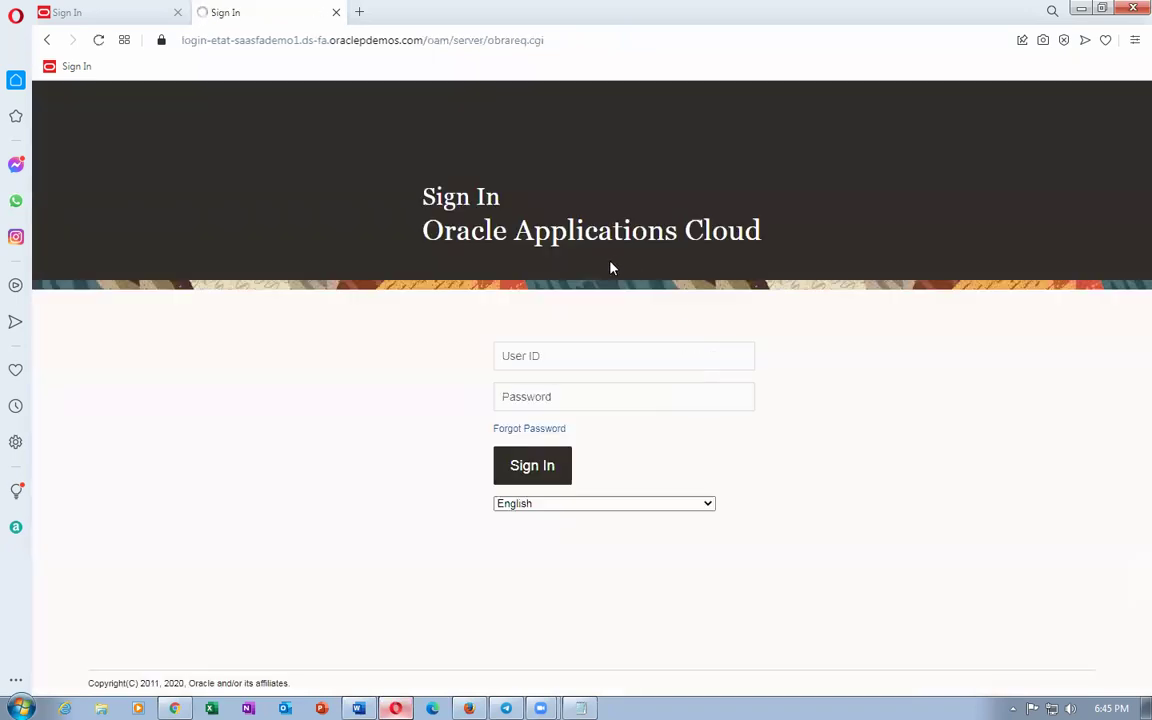
# Sign back in with the system administrator's user ID and password
pyautogui.click(563, 357)
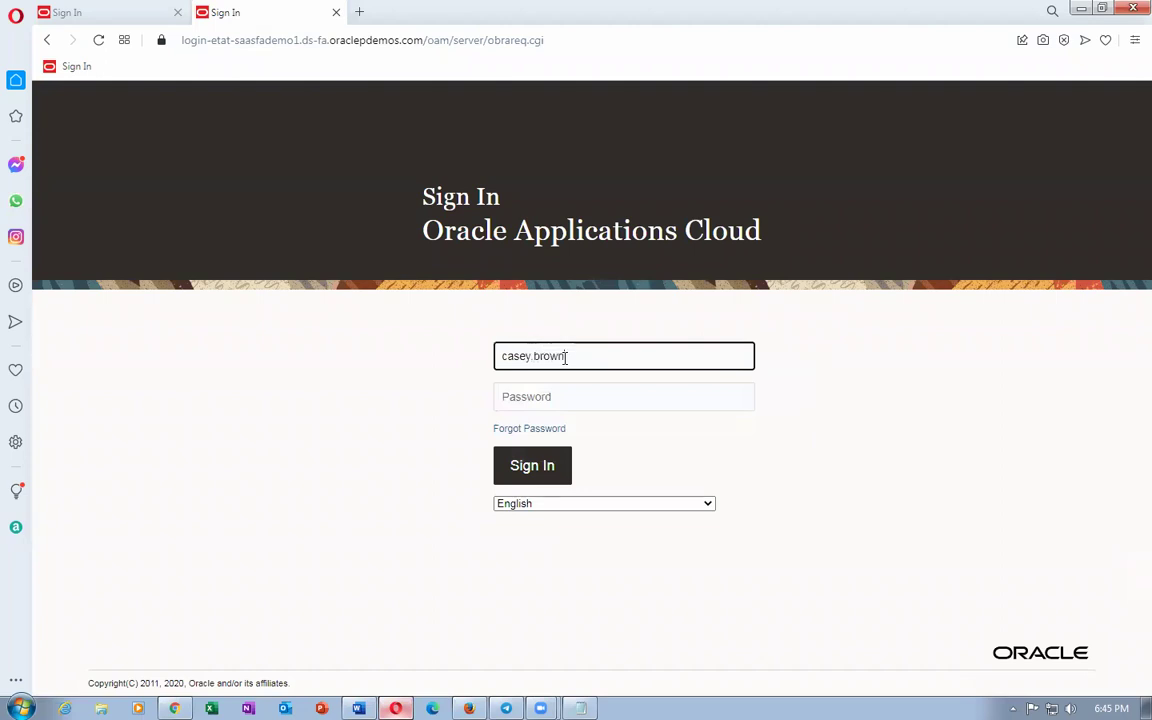
pyautogui.press('Tab')
pyautogui.write('••')
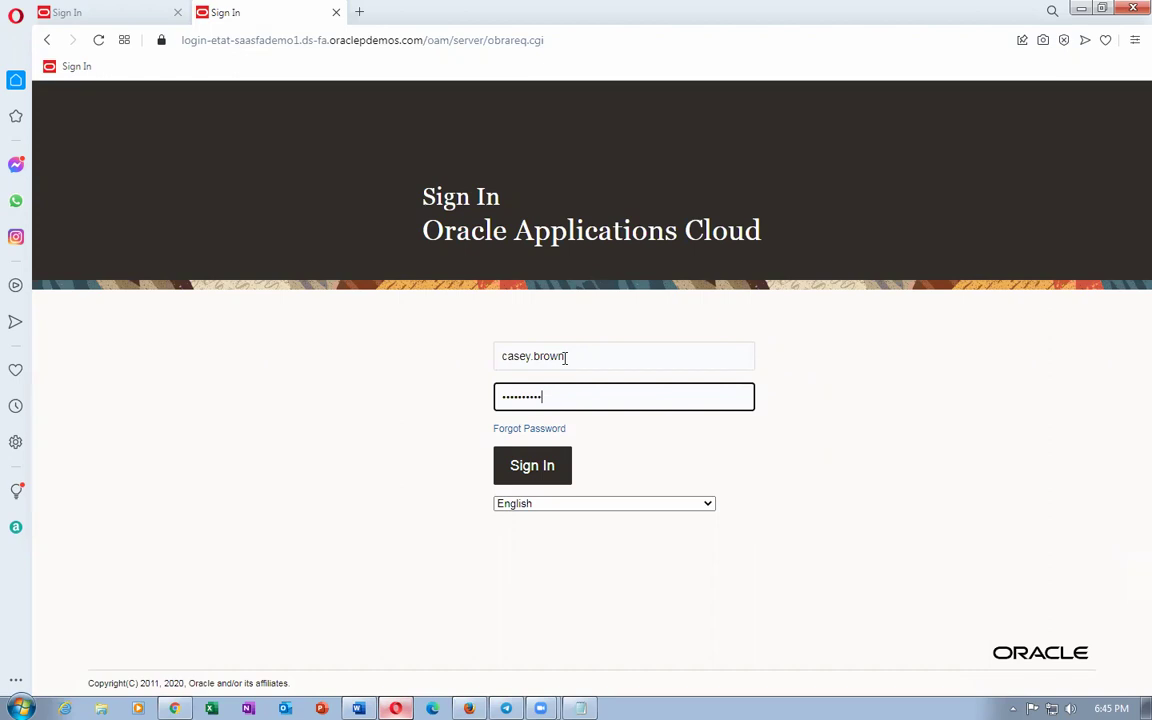
pyautogui.click(533, 468)
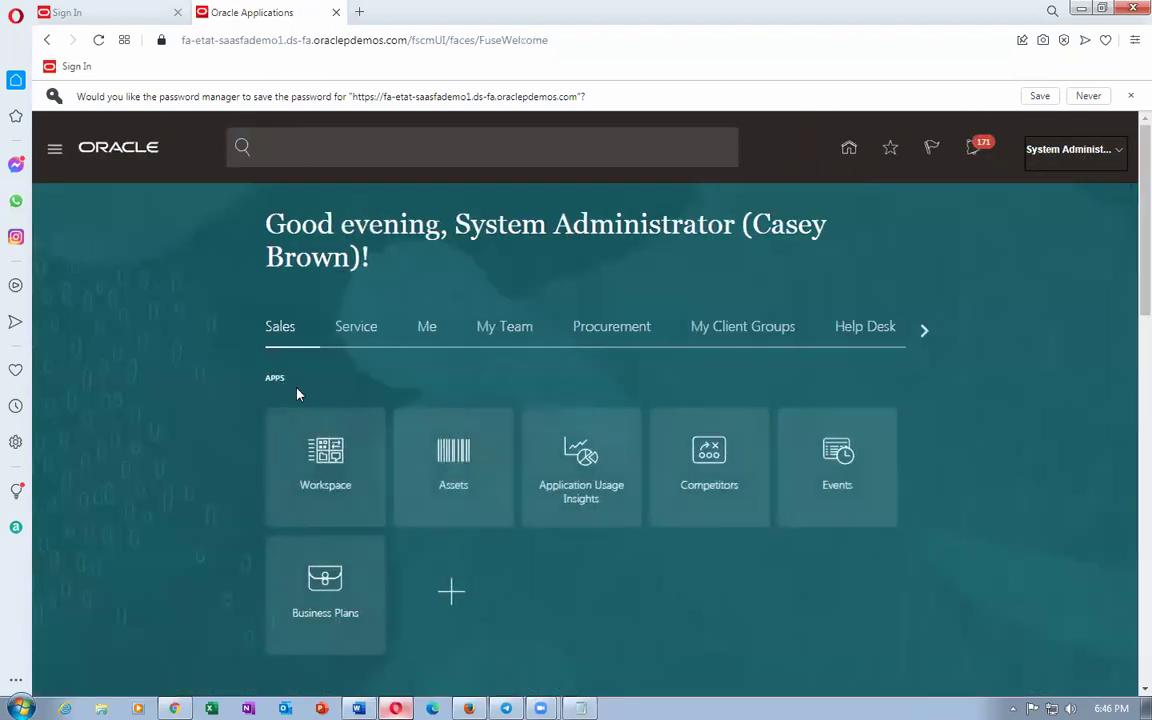
# Scroll the home app strip back to Procurement and open the Negotiations work area
pyautogui.click(926, 331)
pyautogui.click(926, 331)
pyautogui.click(926, 331)
pyautogui.click(926, 331)
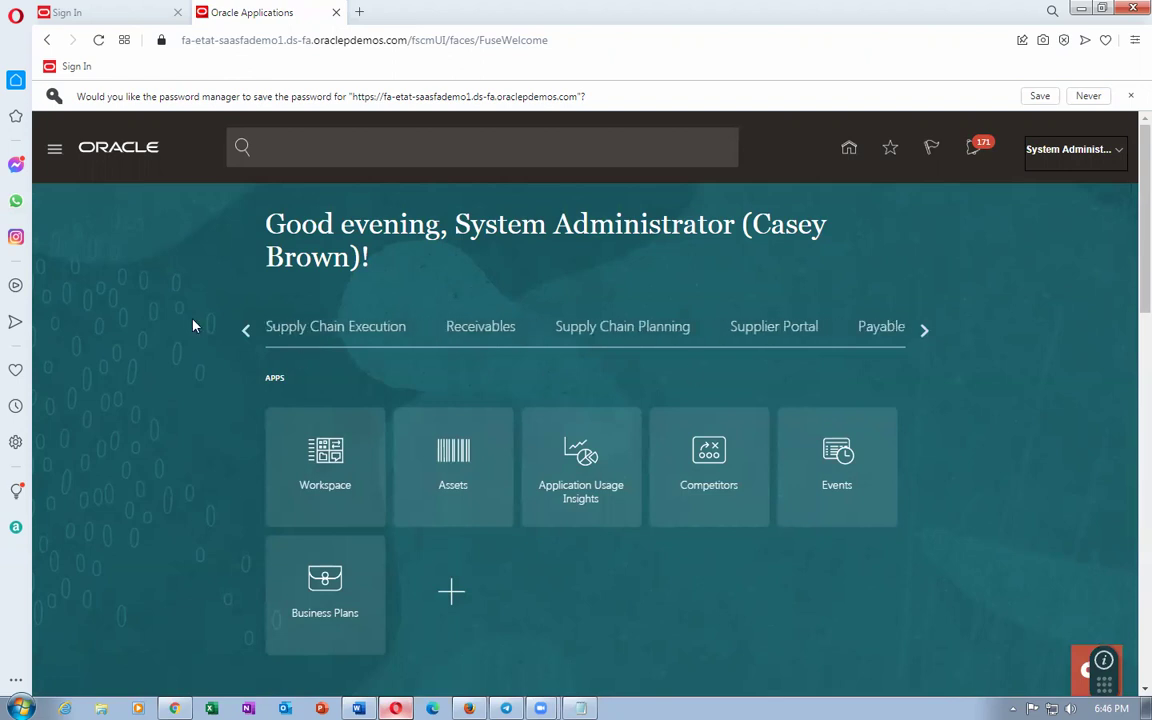
pyautogui.click(243, 333)
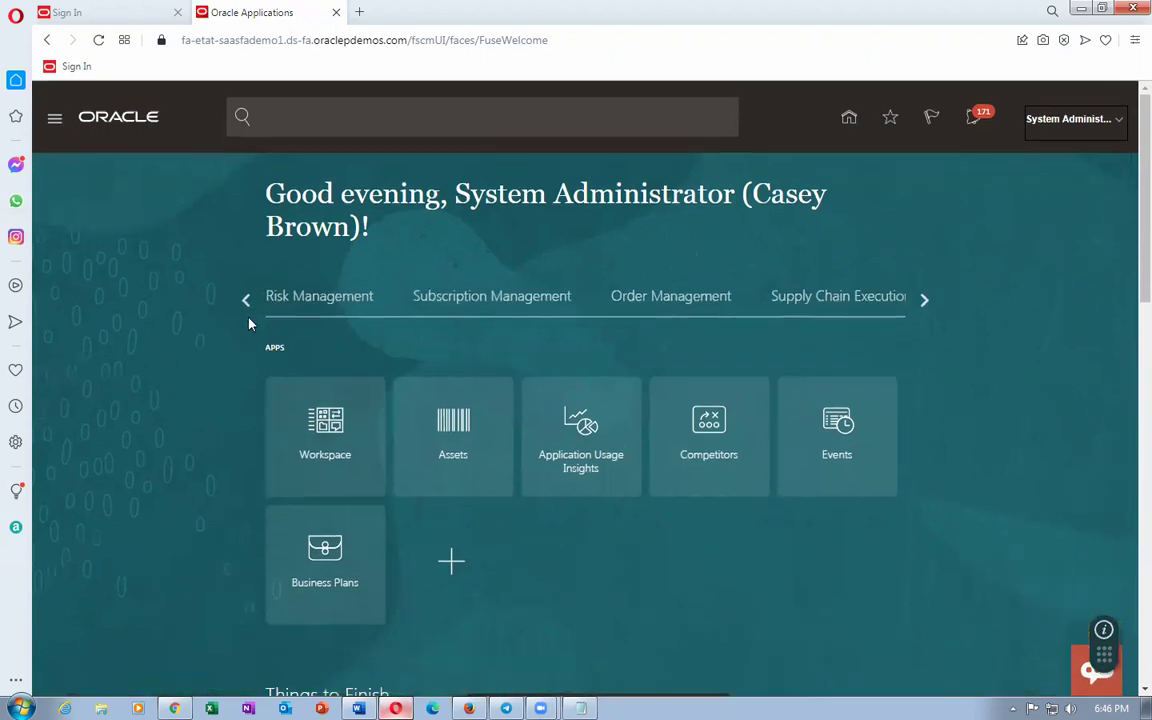
pyautogui.click(243, 299)
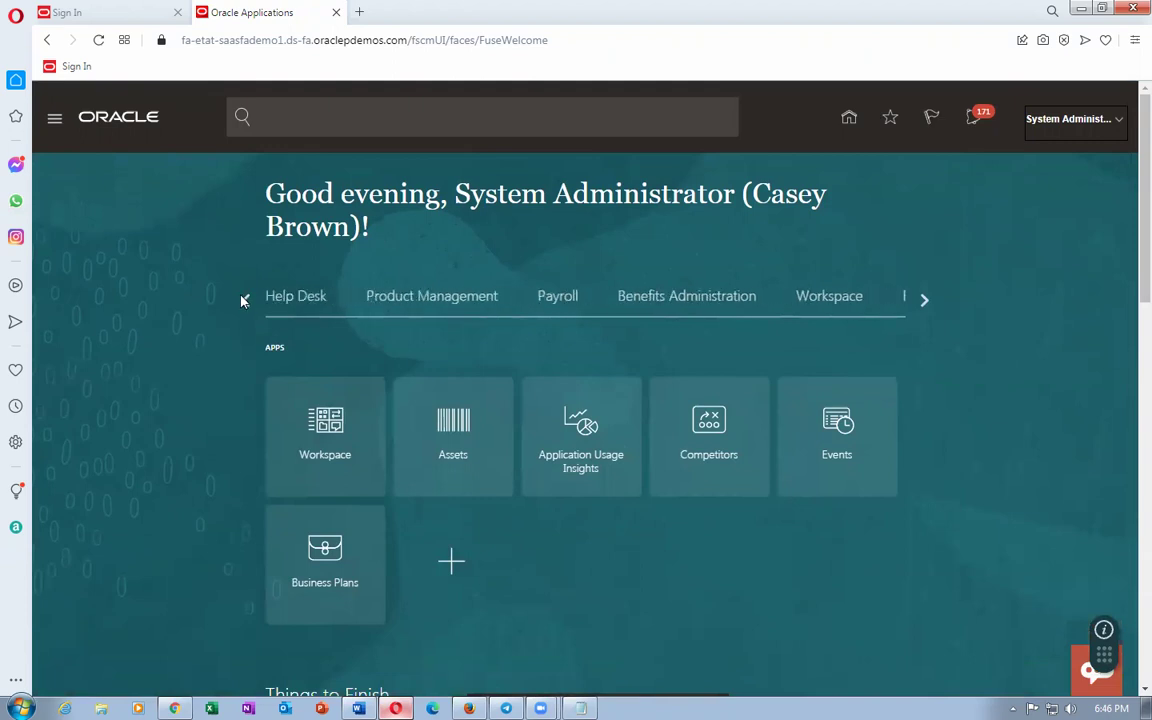
pyautogui.click(243, 299)
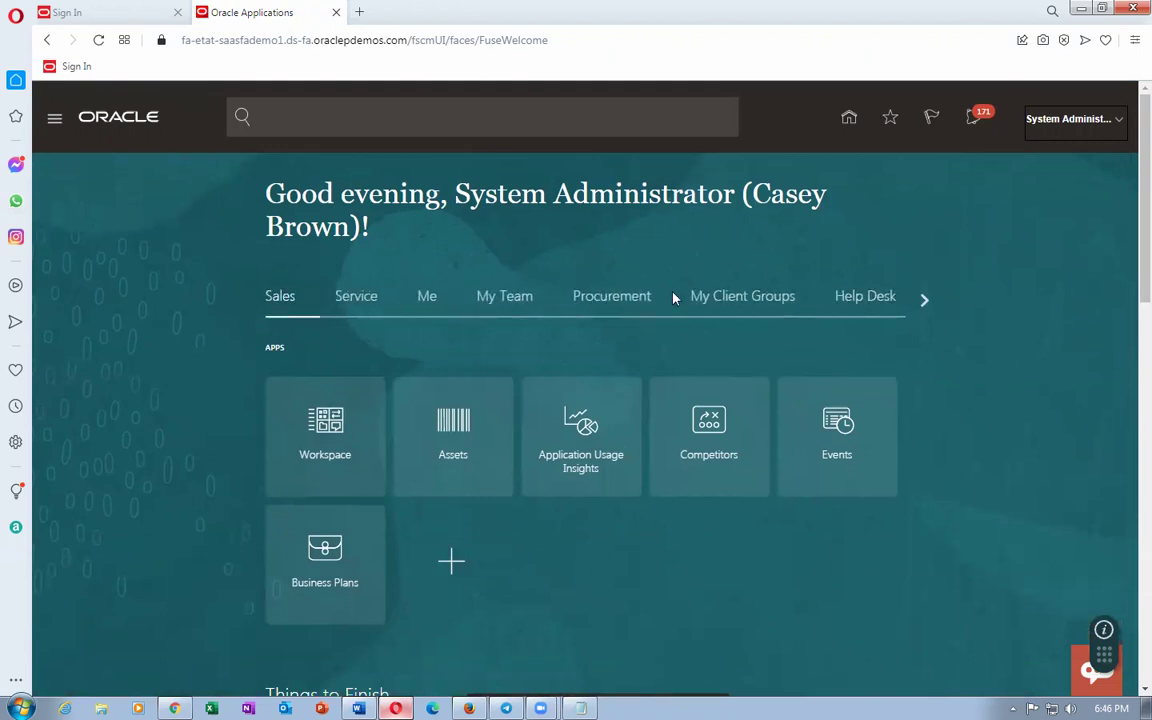
pyautogui.click(637, 300)
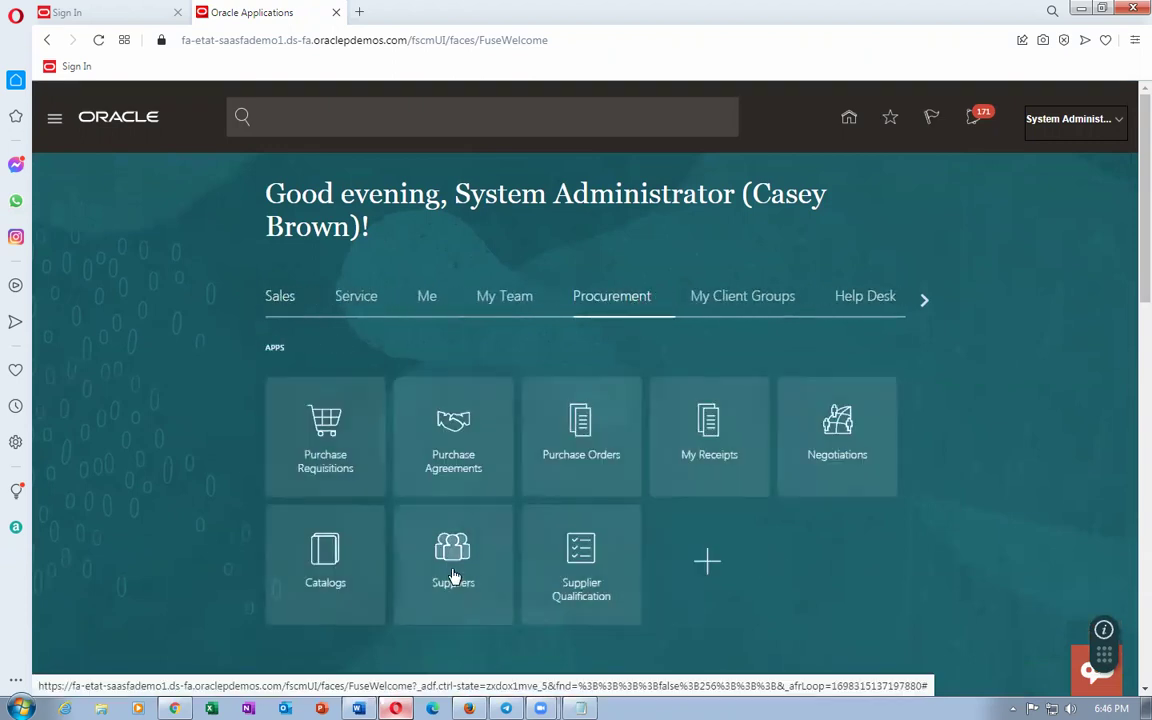
pyautogui.click(836, 458)
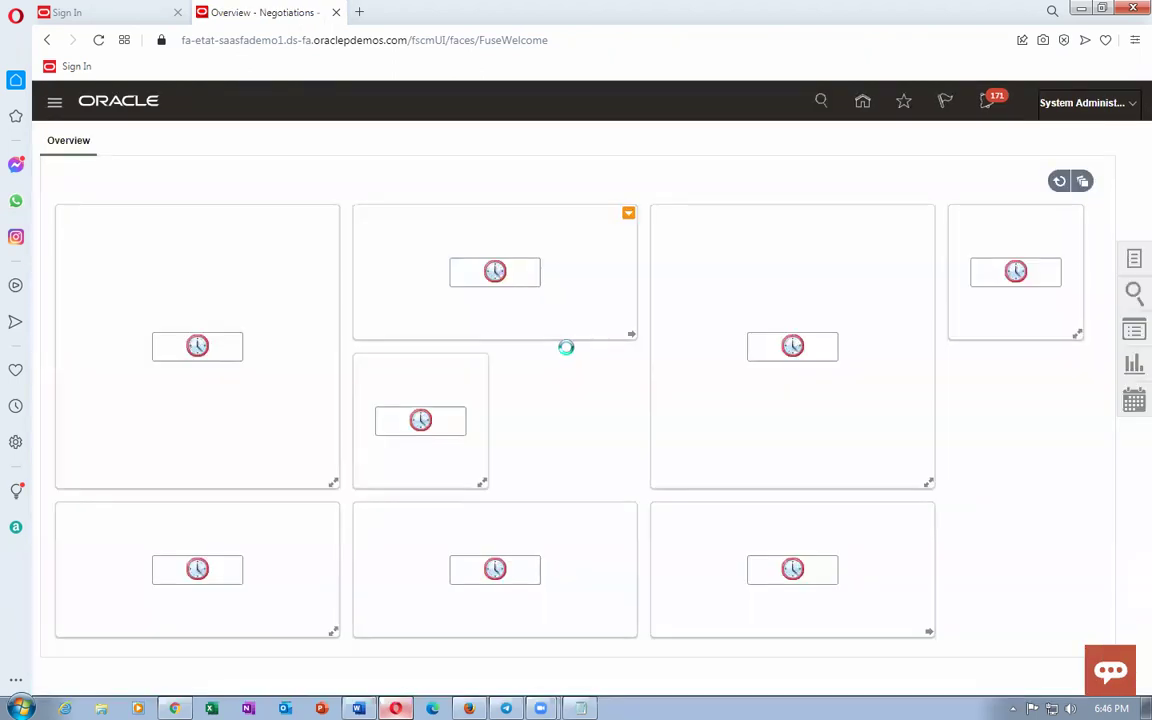
pyautogui.click(1131, 262)
# Search Manage Negotiations with the demo employee as owner and open d01_RFQ 31806,1
pyautogui.click(1078, 174)
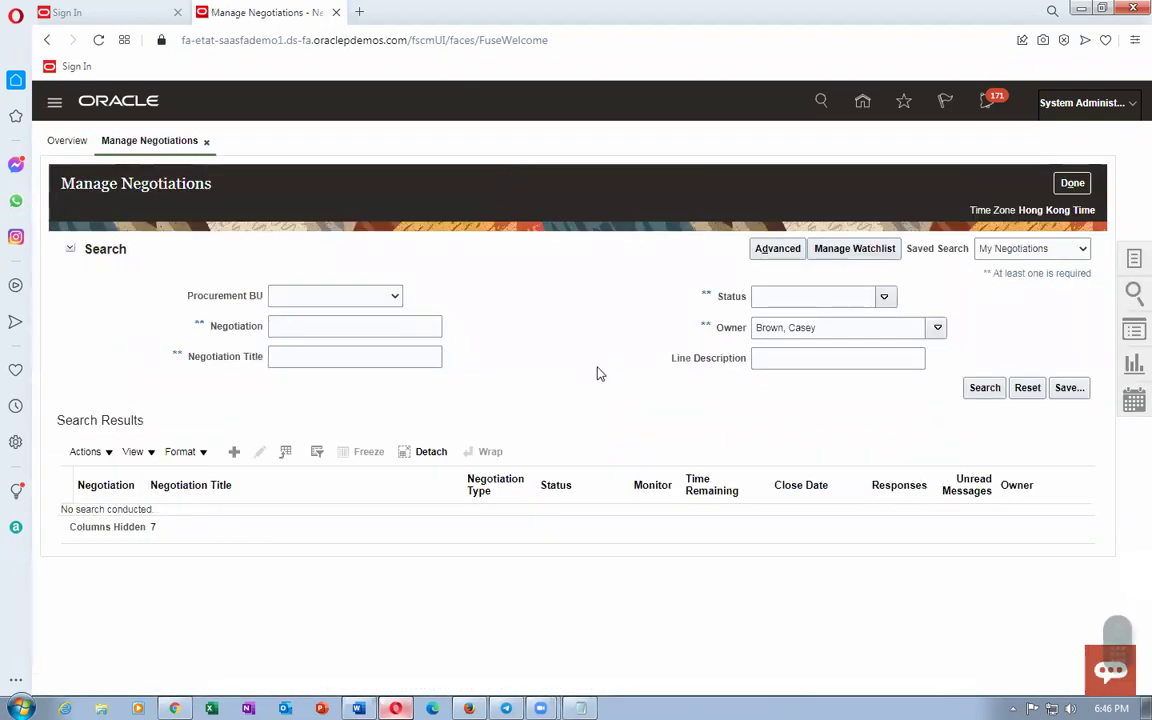
pyautogui.tripleClick(828, 329)
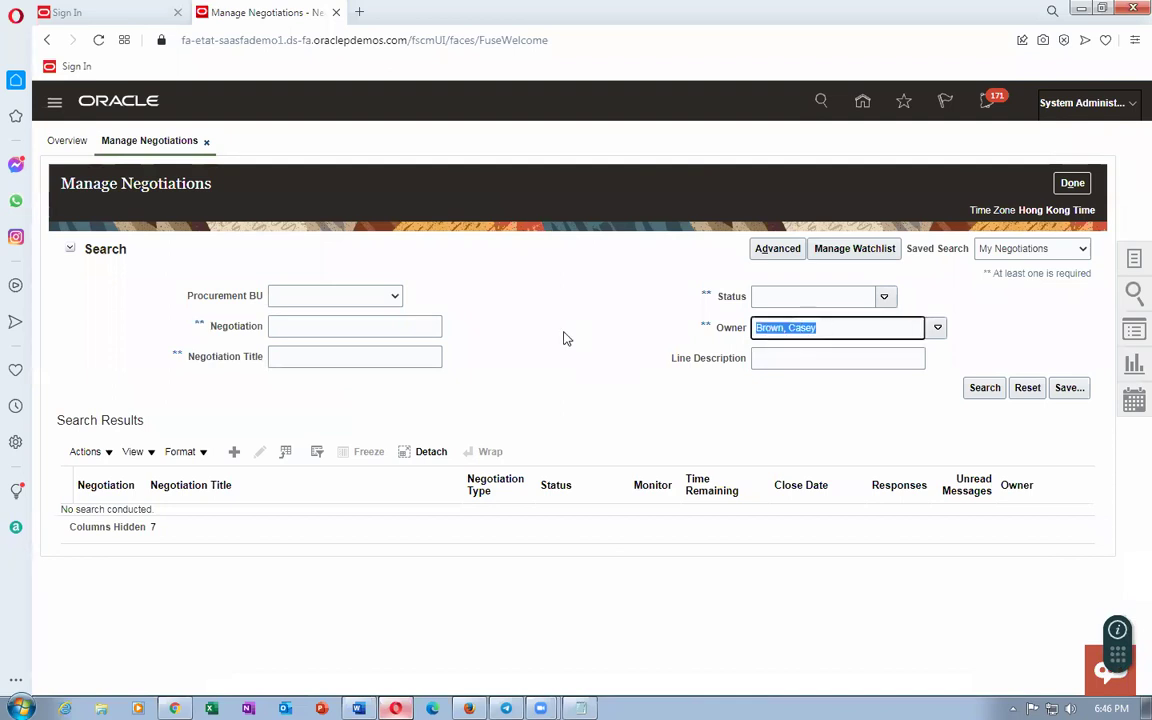
pyautogui.write('emp1,')
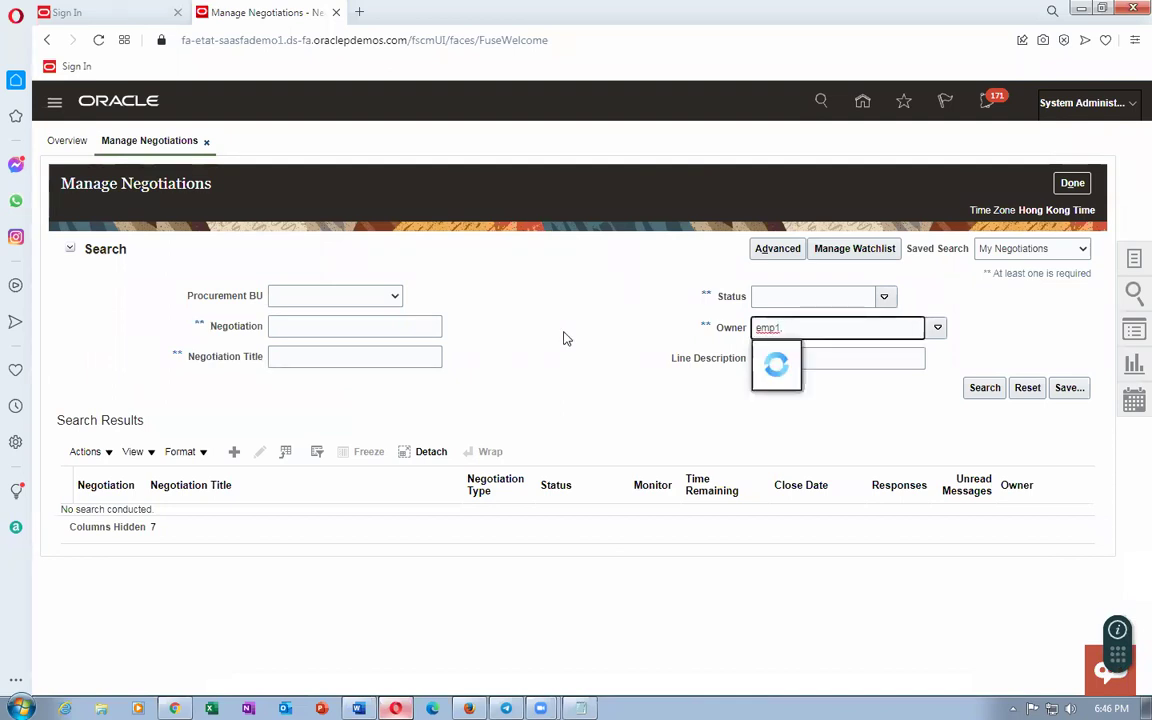
pyautogui.write(' c01_')
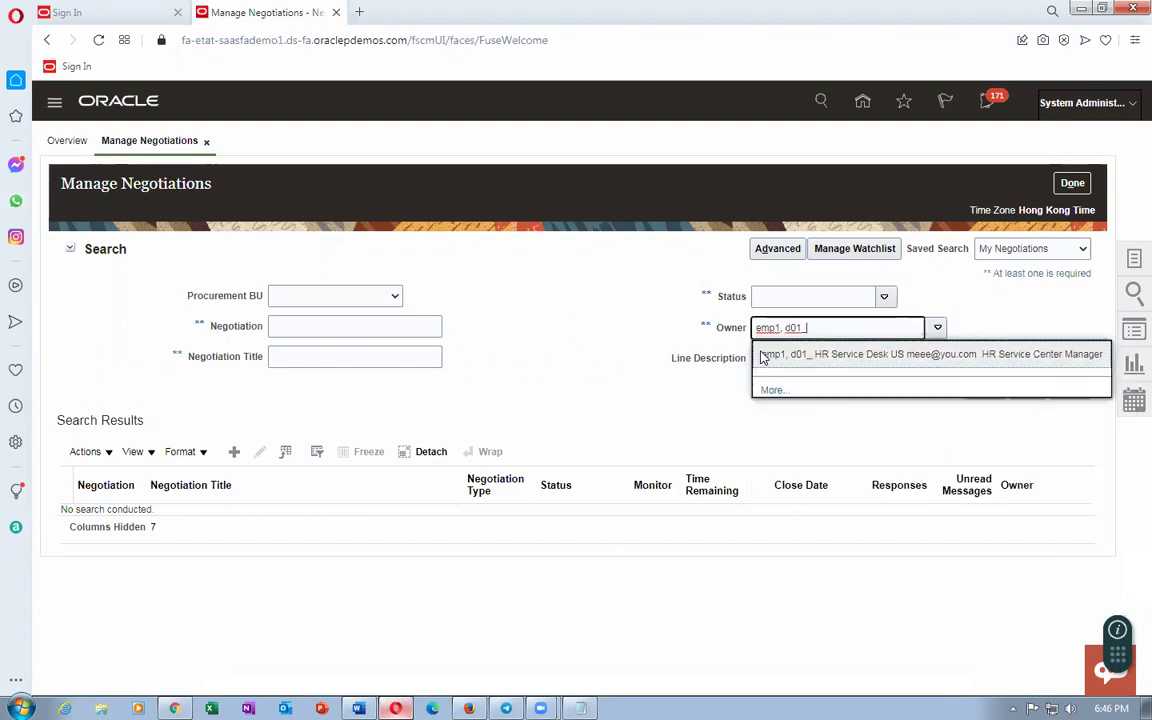
pyautogui.click(980, 390)
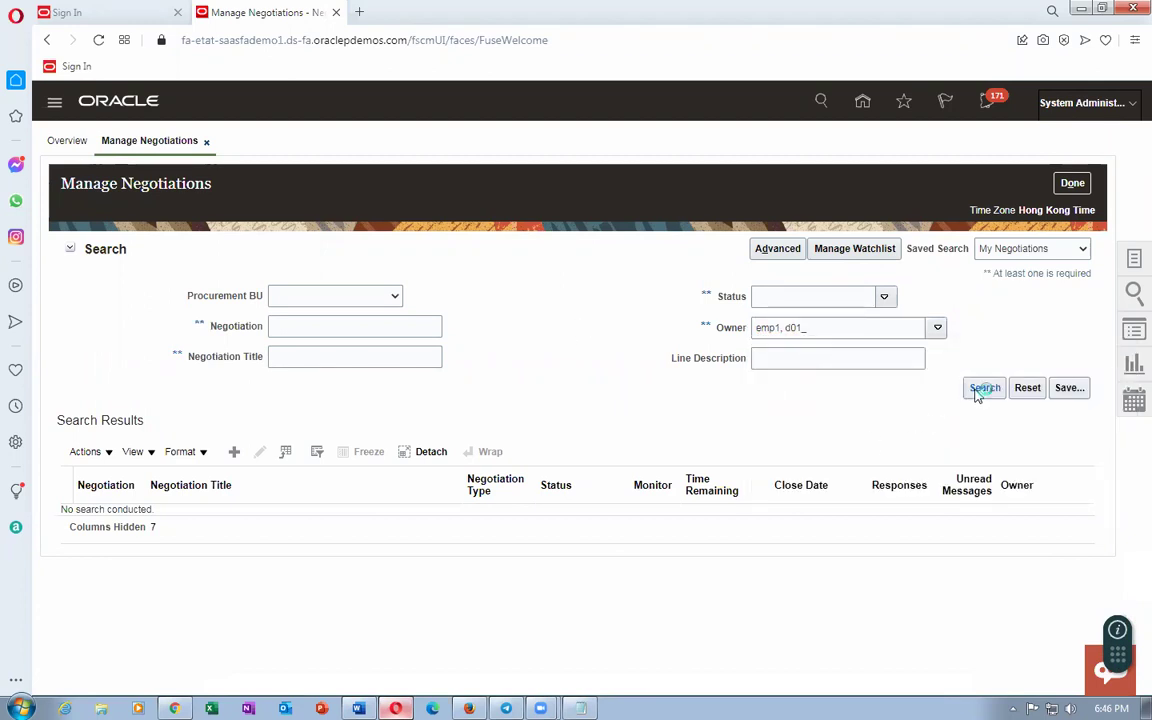
pyautogui.click(95, 380)
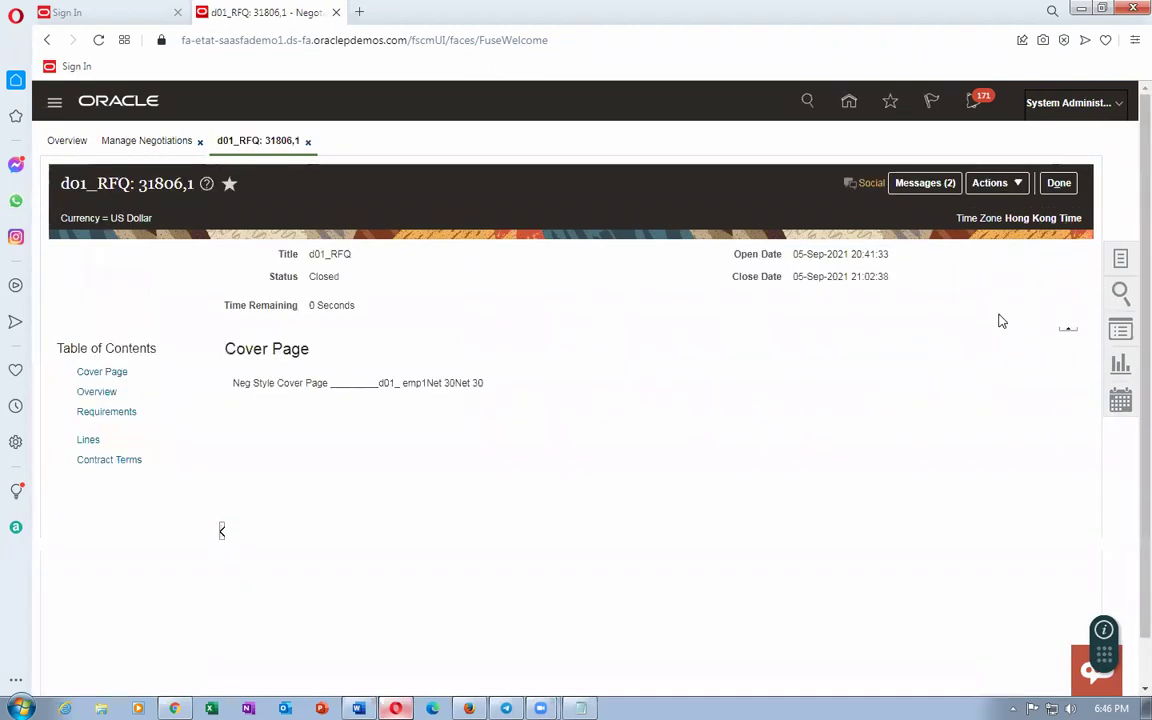
# Start Score Responses from the Analyze actions and open response 68137's scores
pyautogui.click(991, 185)
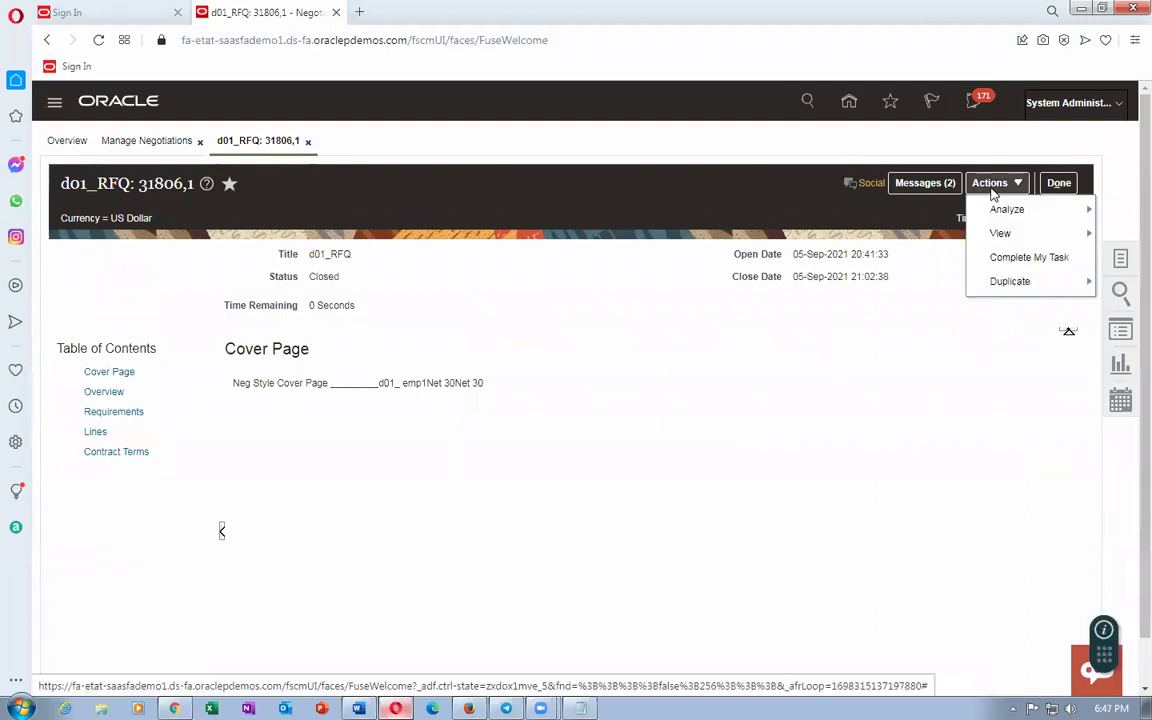
pyautogui.moveTo(1000, 213)
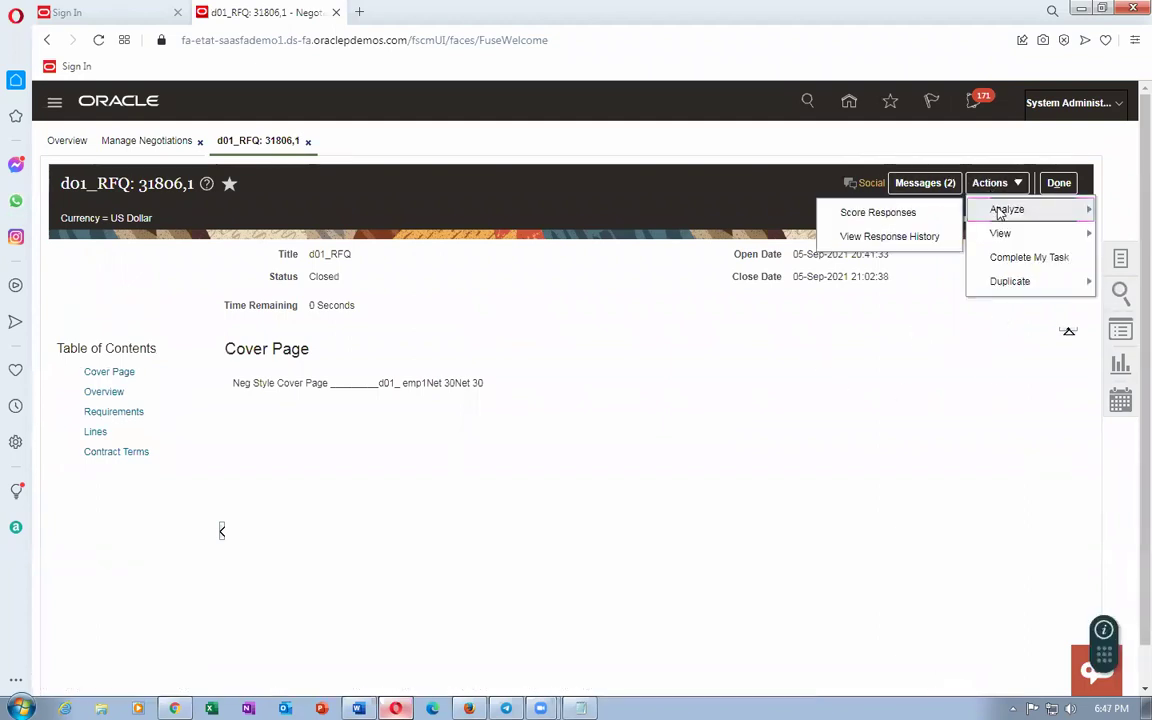
pyautogui.click(872, 213)
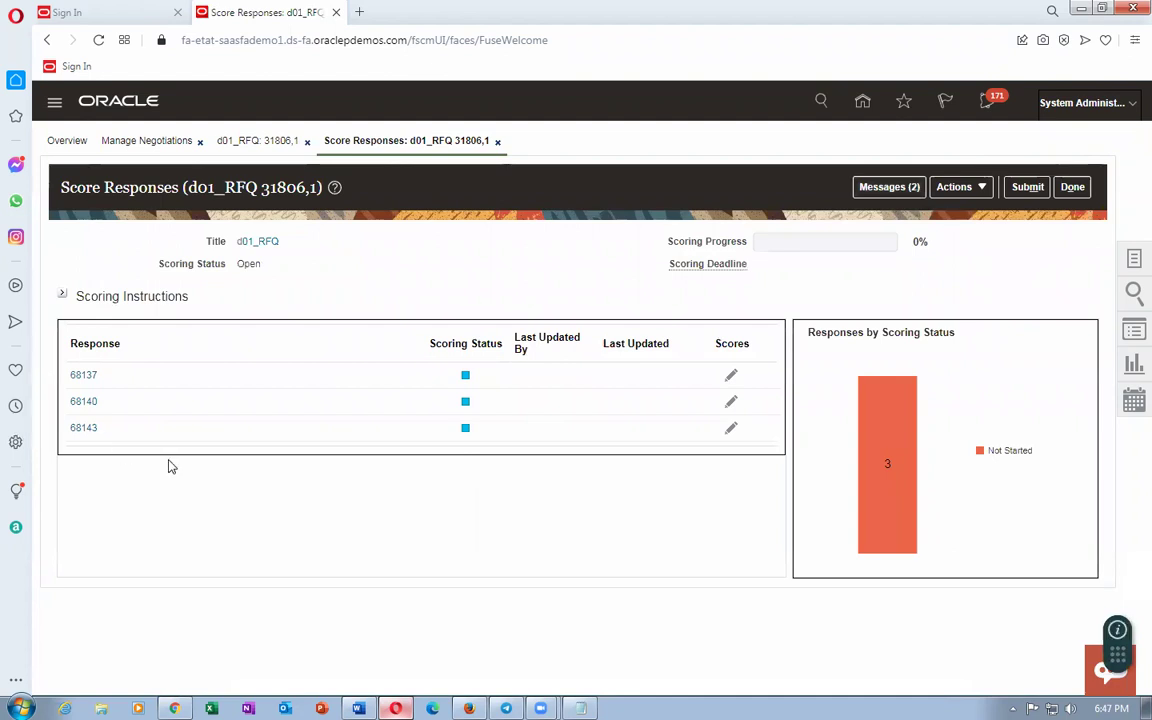
pyautogui.click(729, 374)
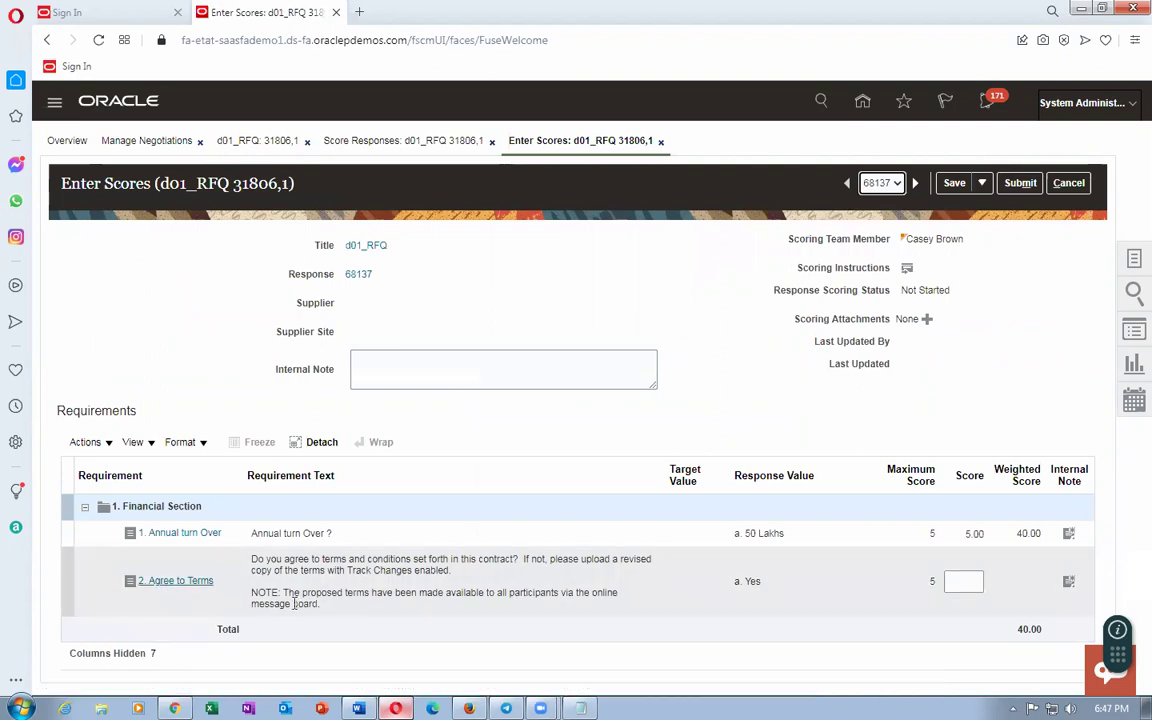
# Score Agree to Terms 5 for response 68137, add a 'passed by' internal note, and submit
pyautogui.click(958, 581)
pyautogui.write('5')
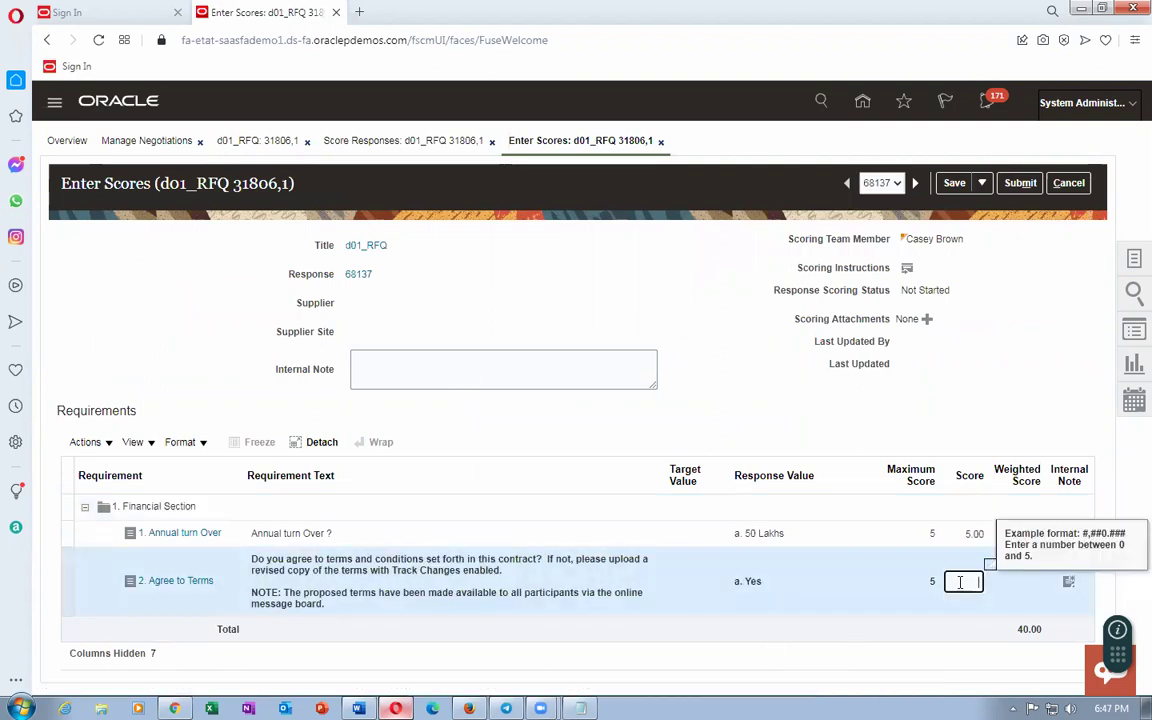
pyautogui.click(505, 352)
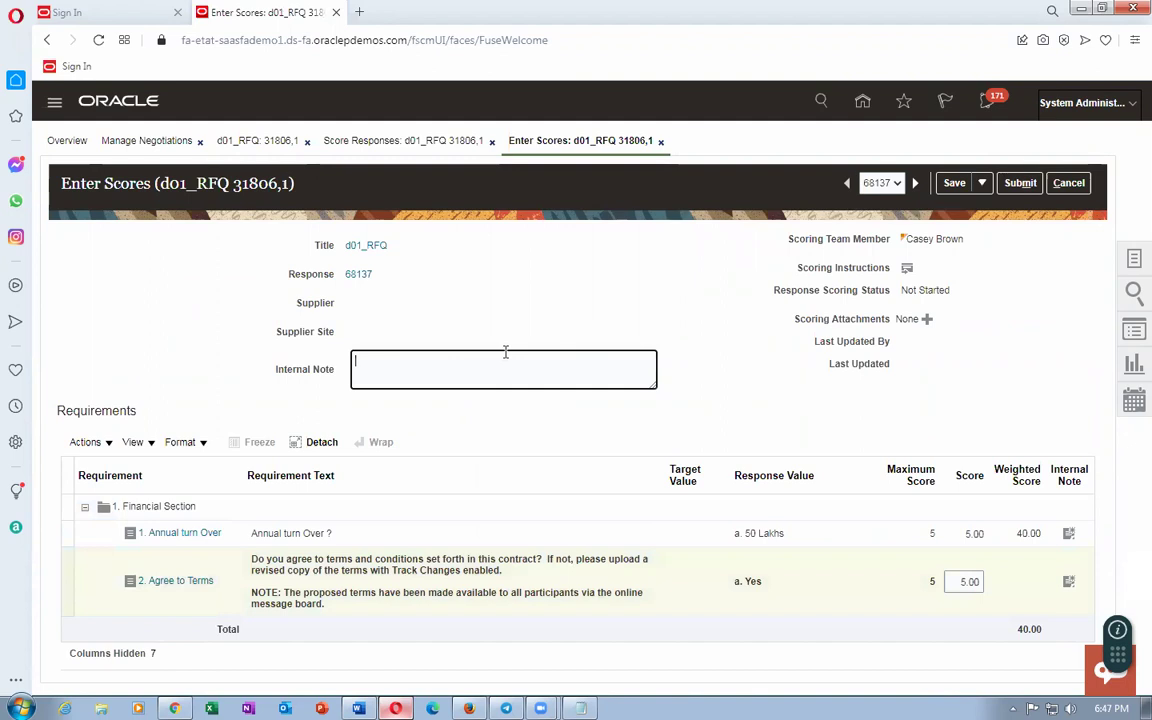
pyautogui.write('passed by')
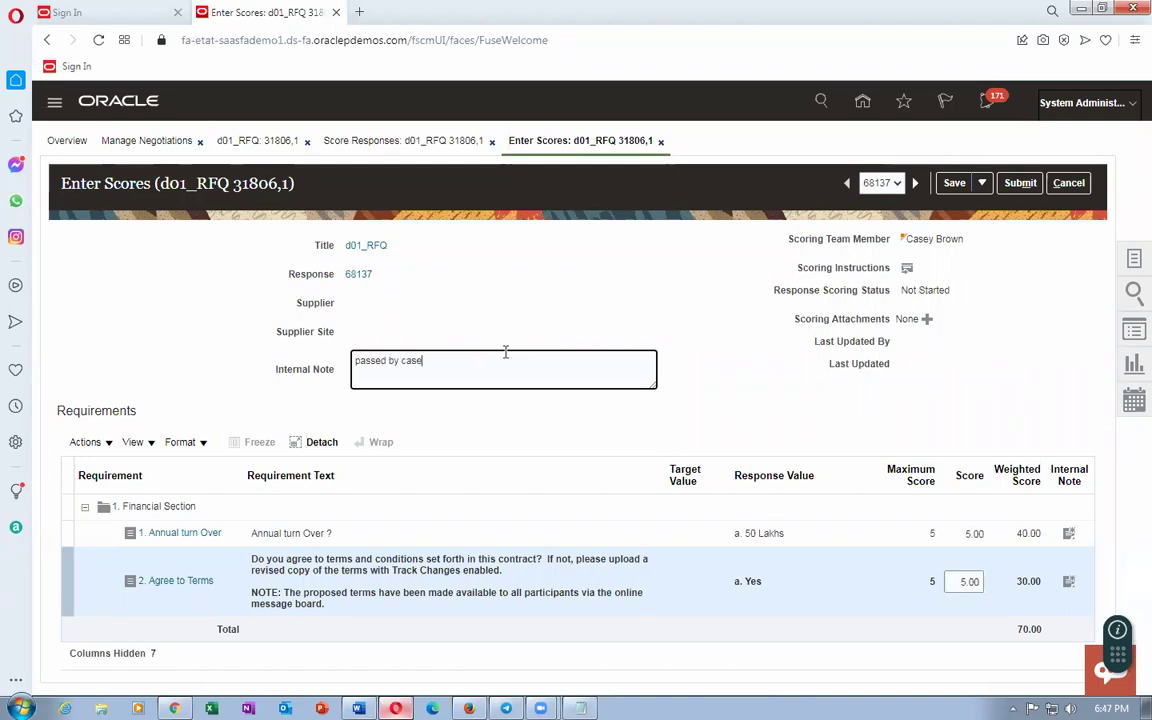
pyautogui.write('casey B')
pyautogui.click(1020, 183)
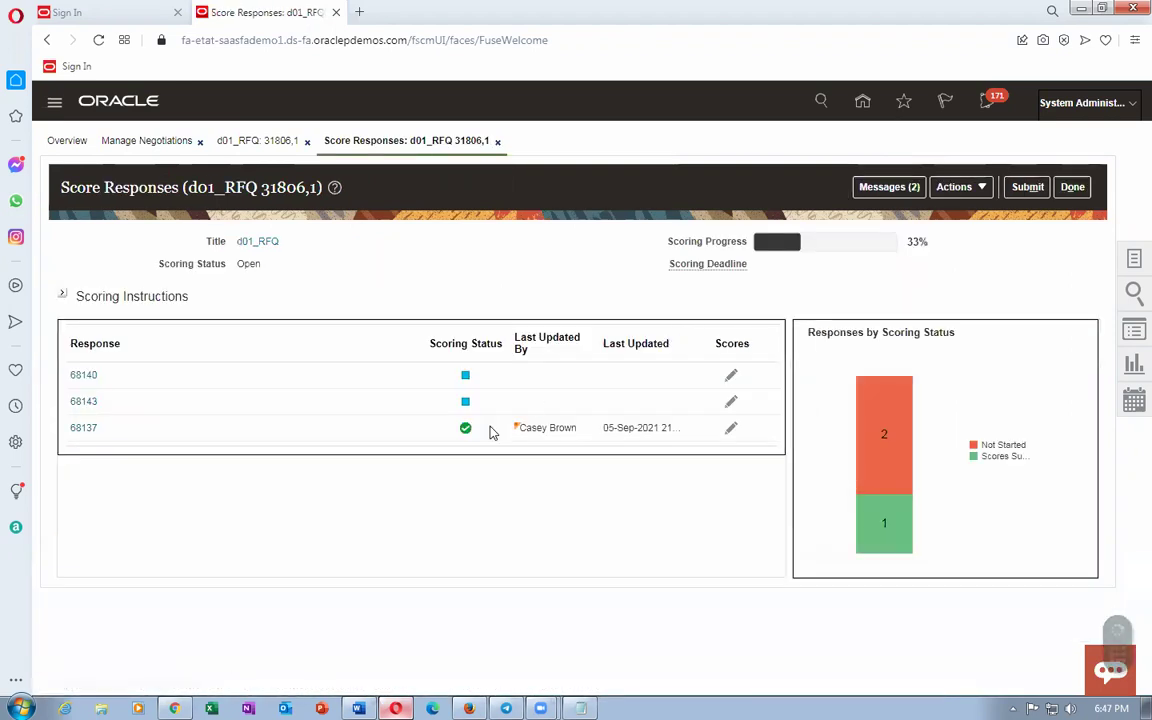
# Score Agree to Terms 5 for response 68140 with a 'passed by' note and submit
pyautogui.click(731, 375)
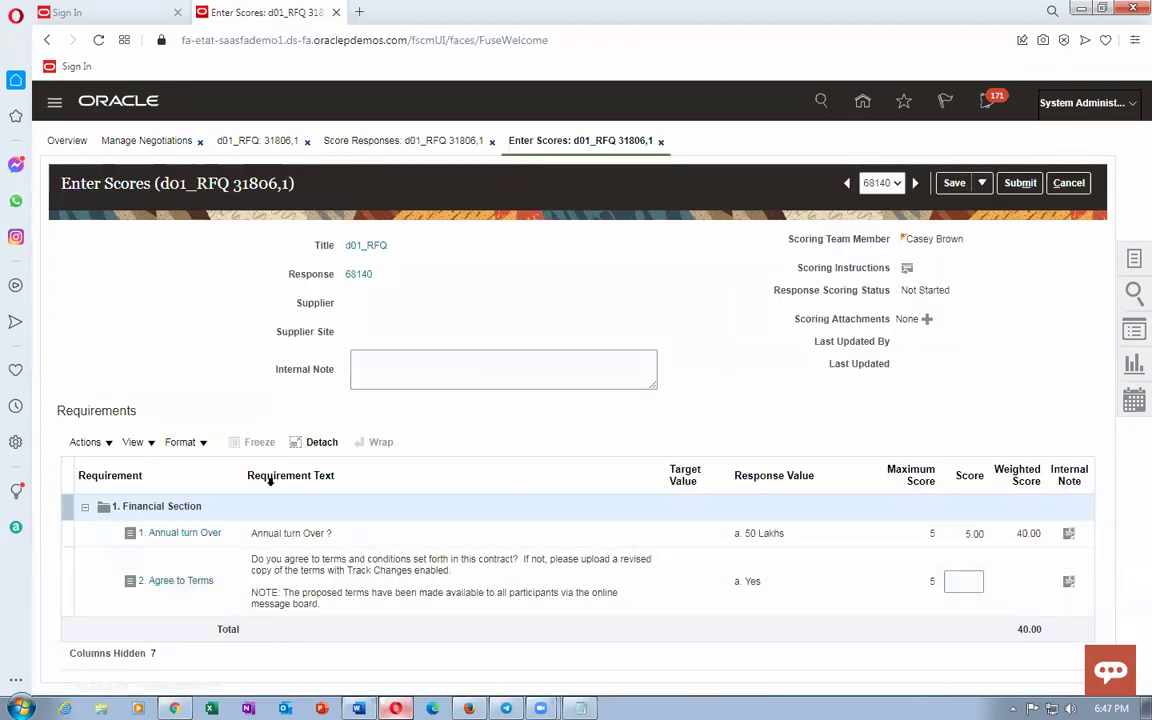
pyautogui.click(961, 583)
pyautogui.write('5')
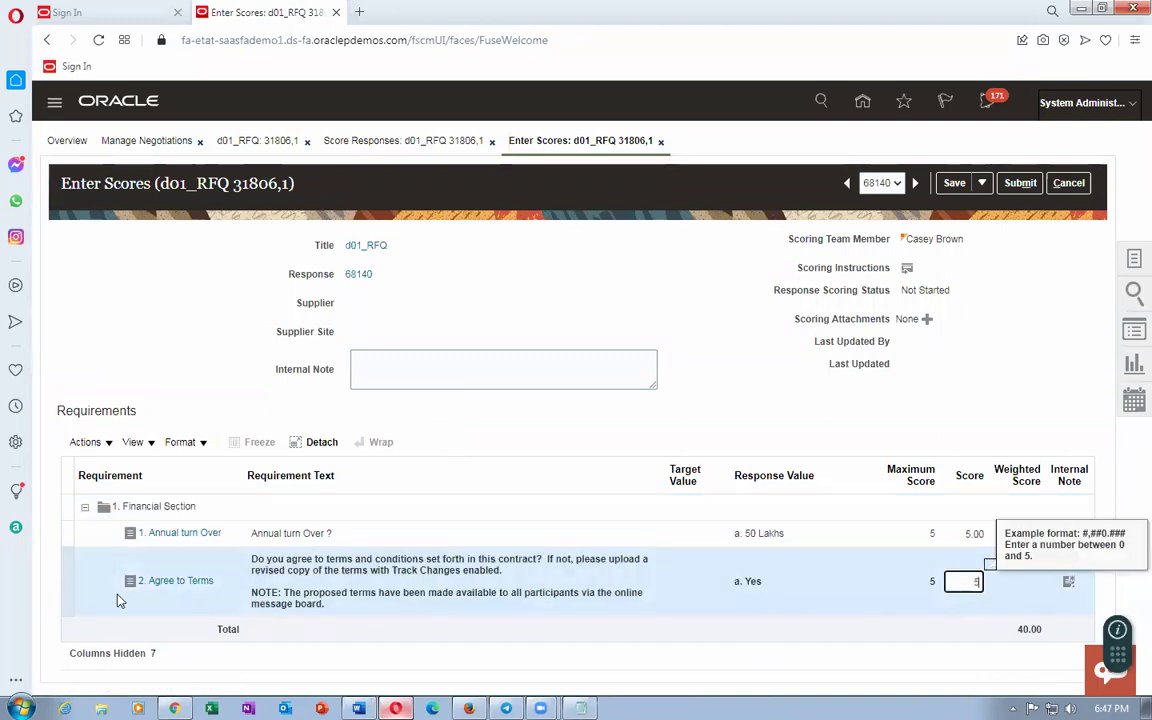
pyautogui.click(380, 369)
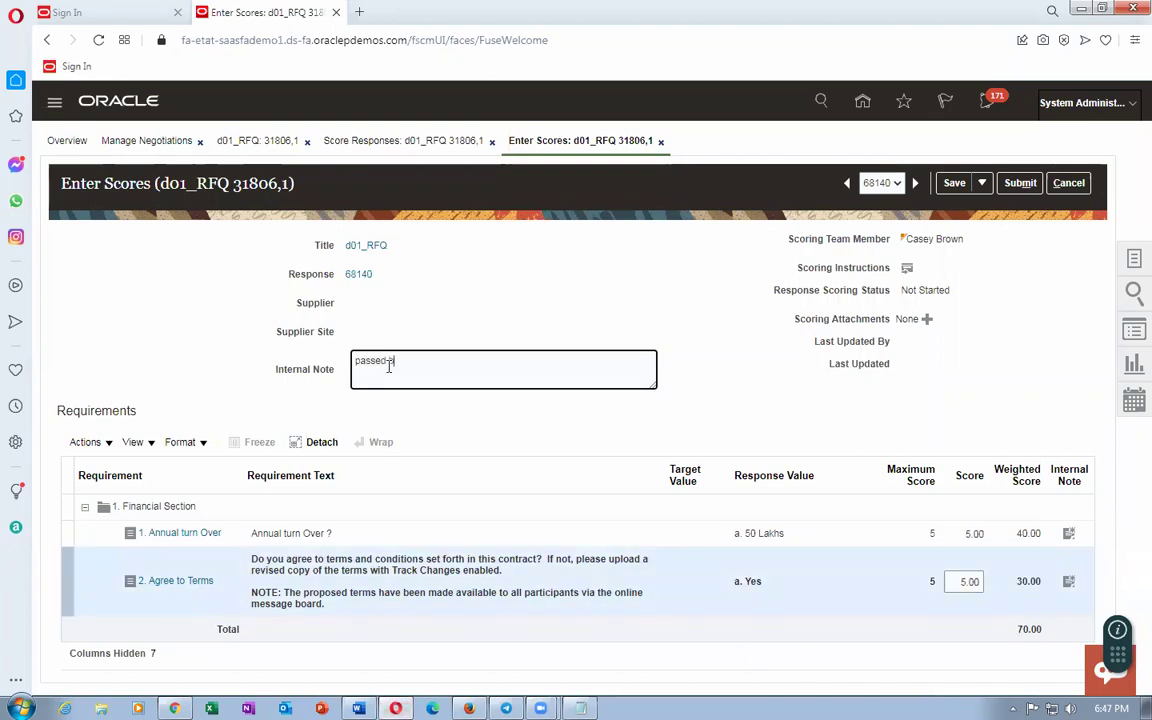
pyautogui.write('passed by casey B')
pyautogui.click(1020, 183)
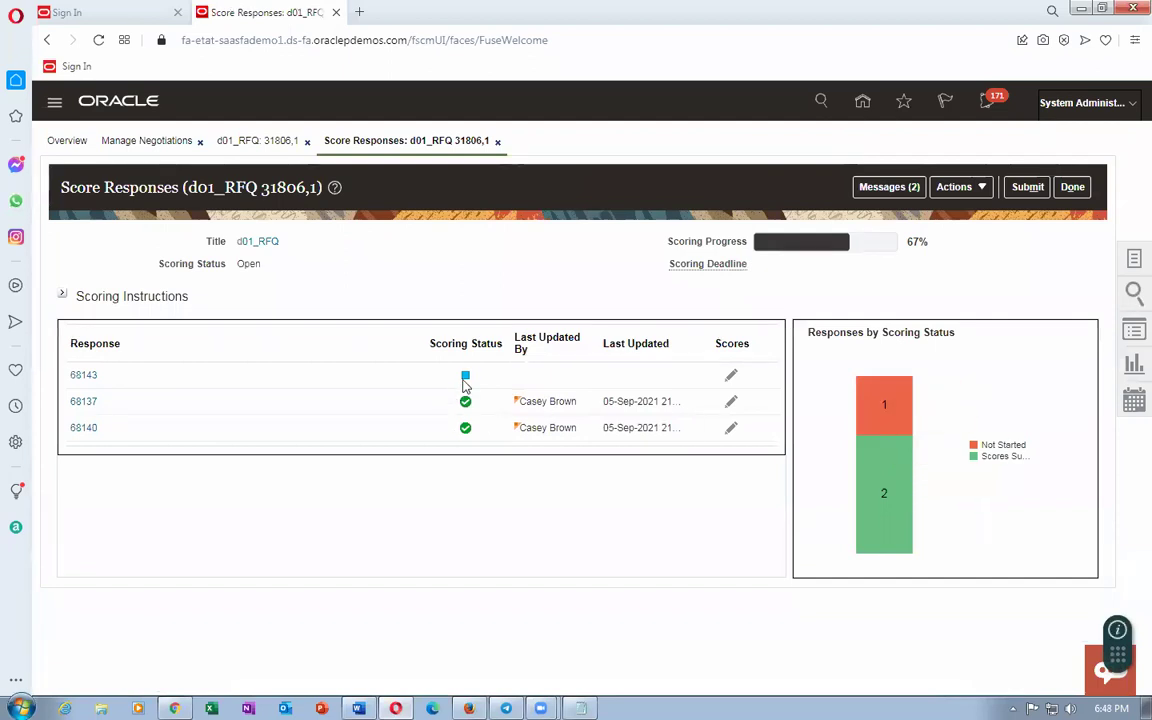
# Score Agree to Terms 5 for response 68143 with a 'passed by' note, submit, and finish scoring
pyautogui.click(728, 377)
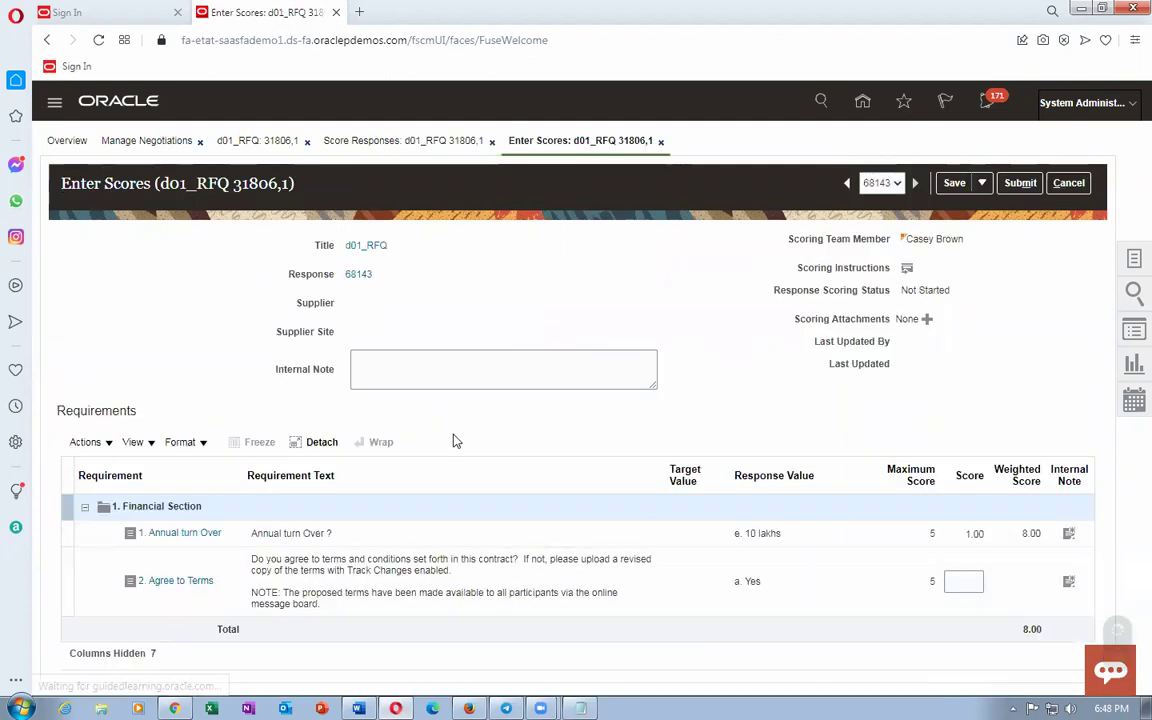
pyautogui.click(953, 578)
pyautogui.write('5')
pyautogui.click(588, 377)
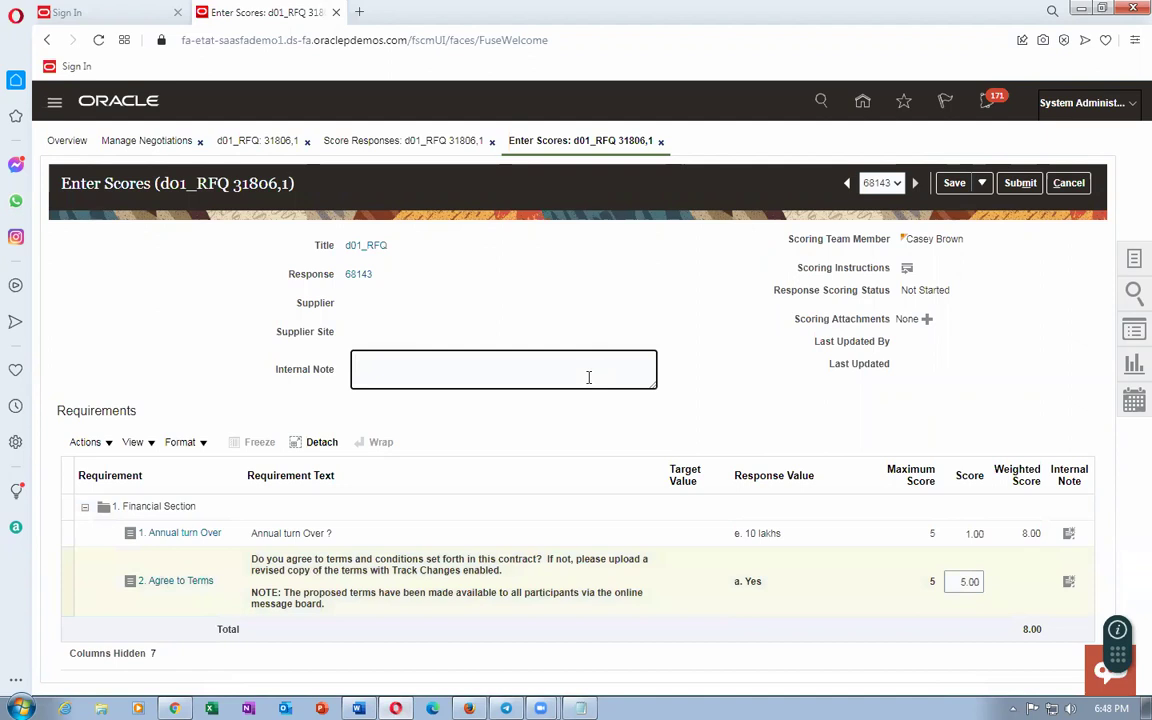
pyautogui.write('passed by ')
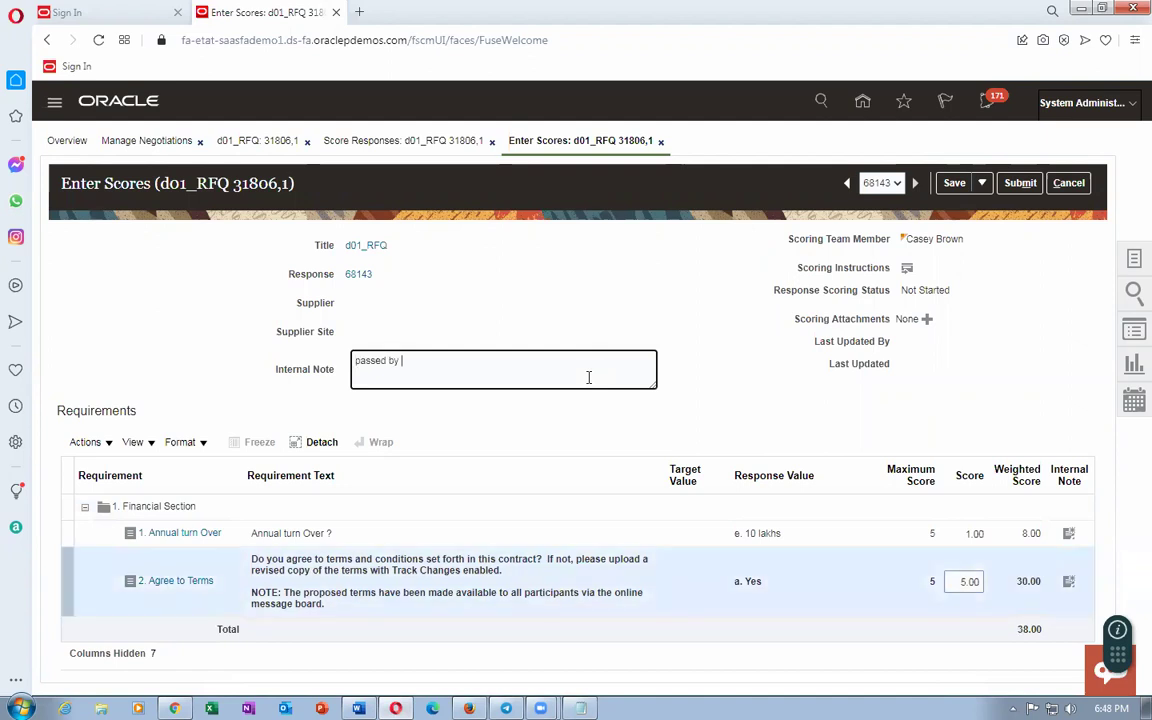
pyautogui.write('casey B')
pyautogui.click(1020, 183)
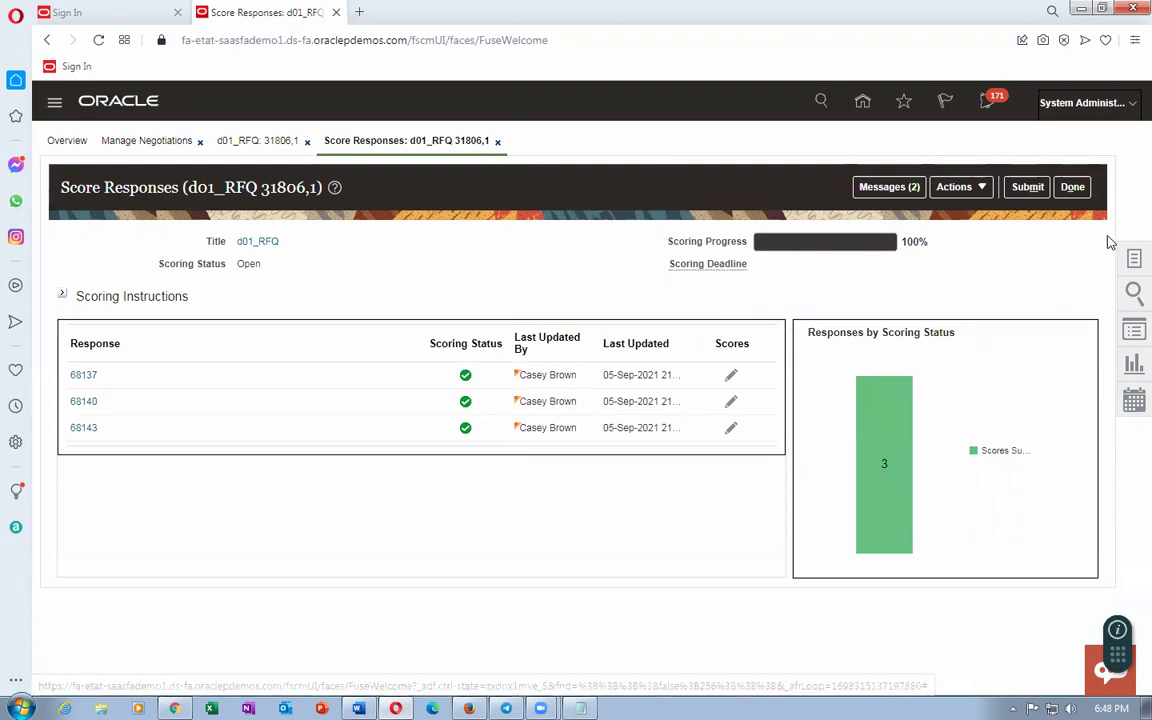
pyautogui.click(1072, 187)
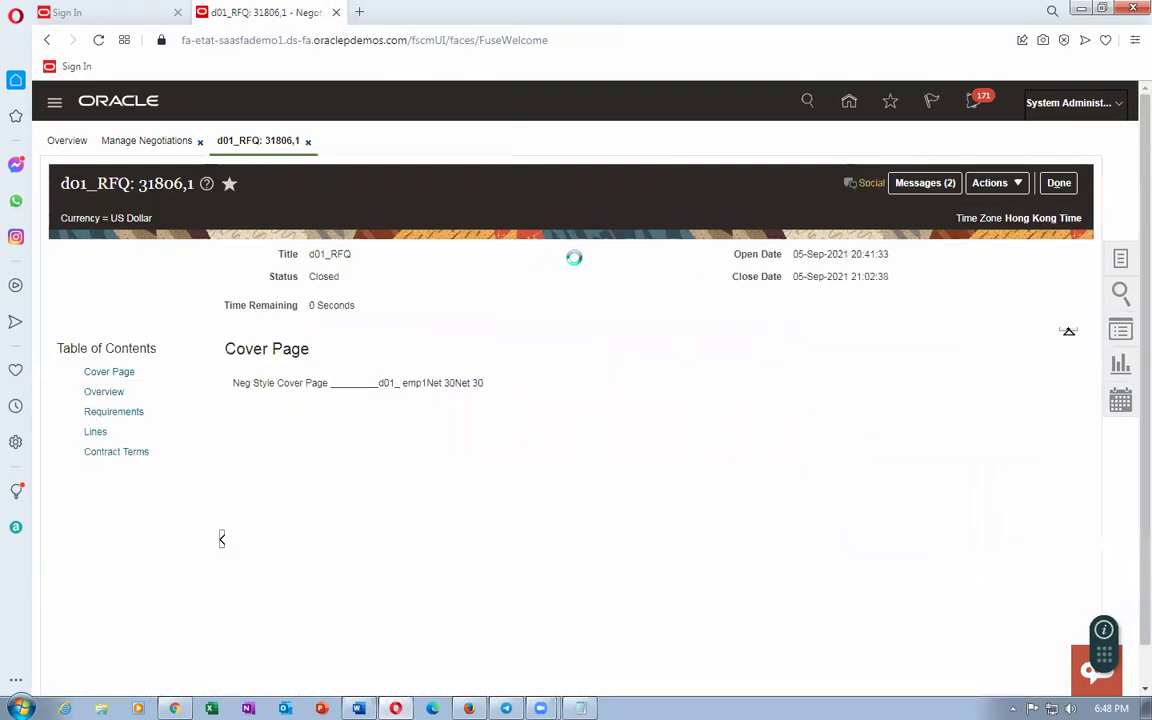
# In the other user's Chrome window, open the Negotiations dashboard from the Procurement apps
pyautogui.click(170, 676)
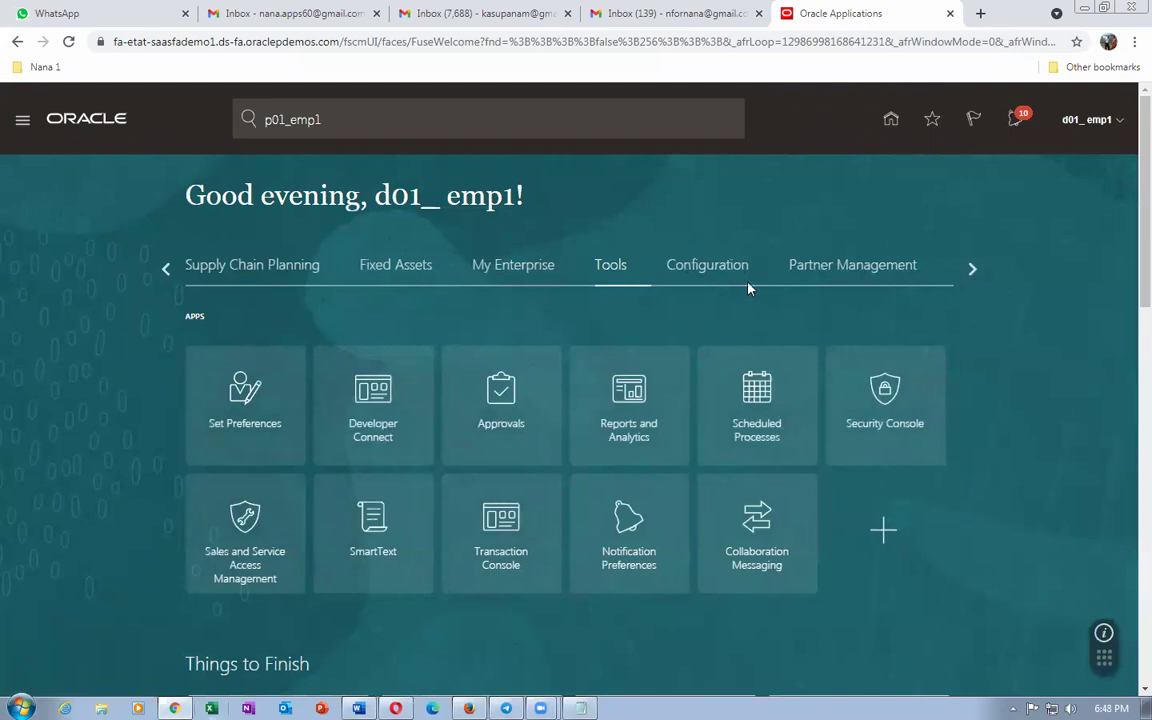
pyautogui.click(167, 270)
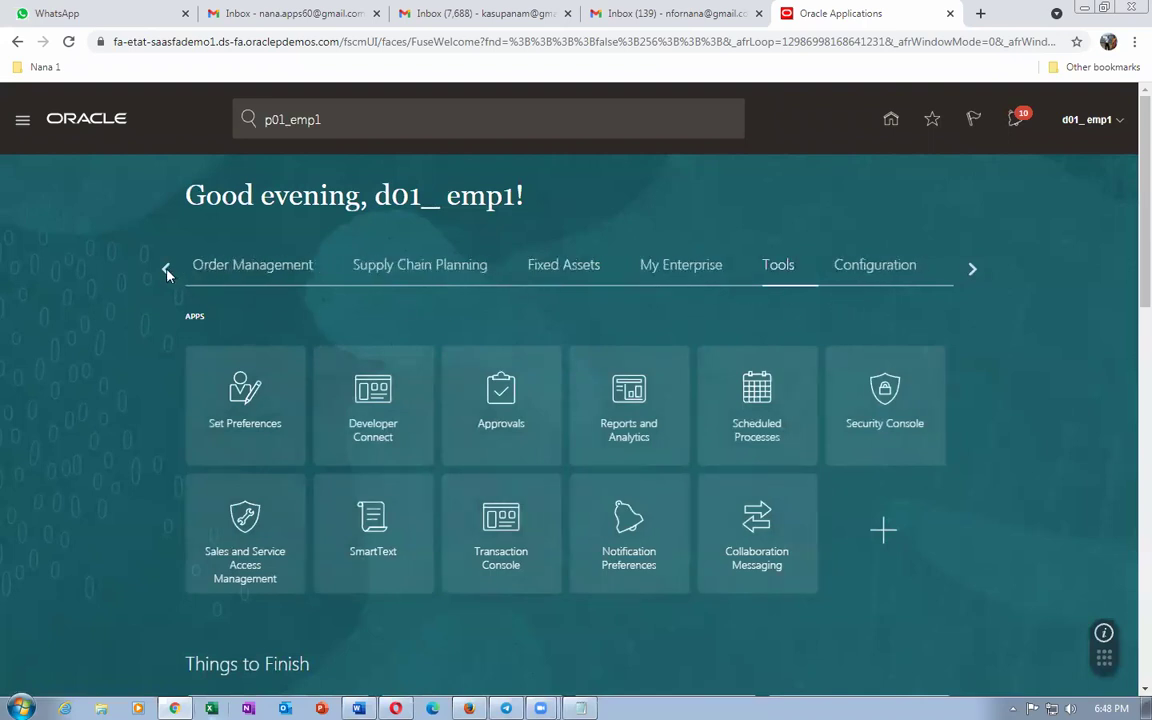
pyautogui.click(166, 271)
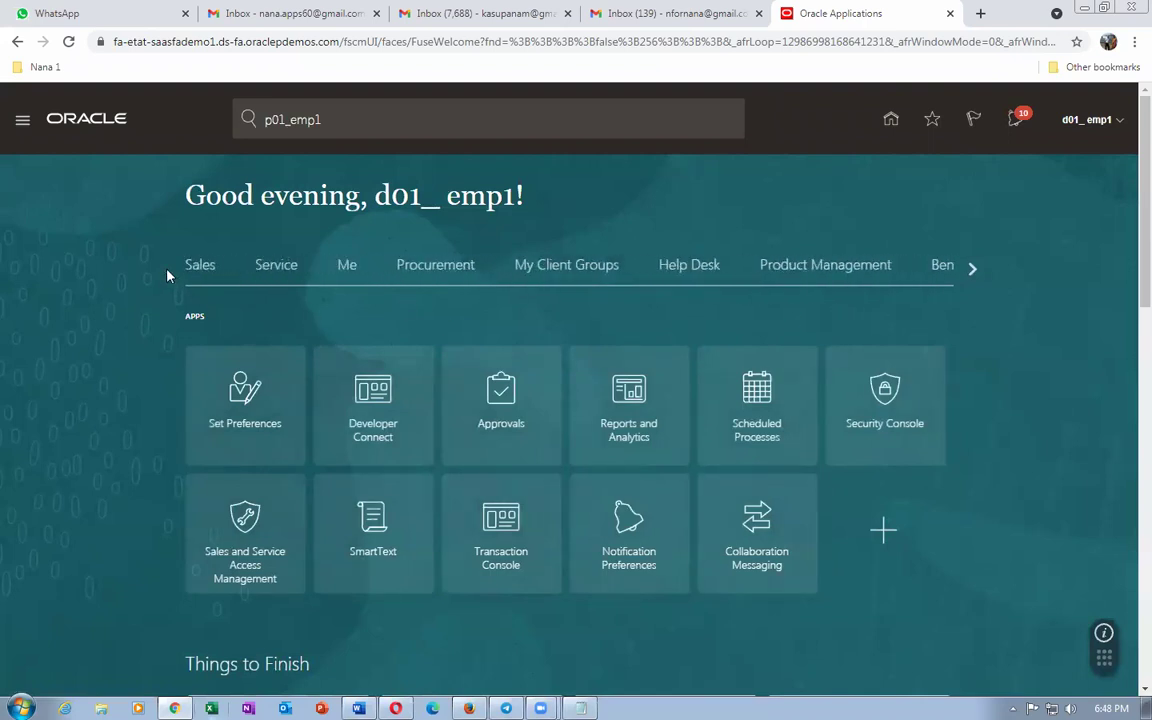
pyautogui.click(447, 275)
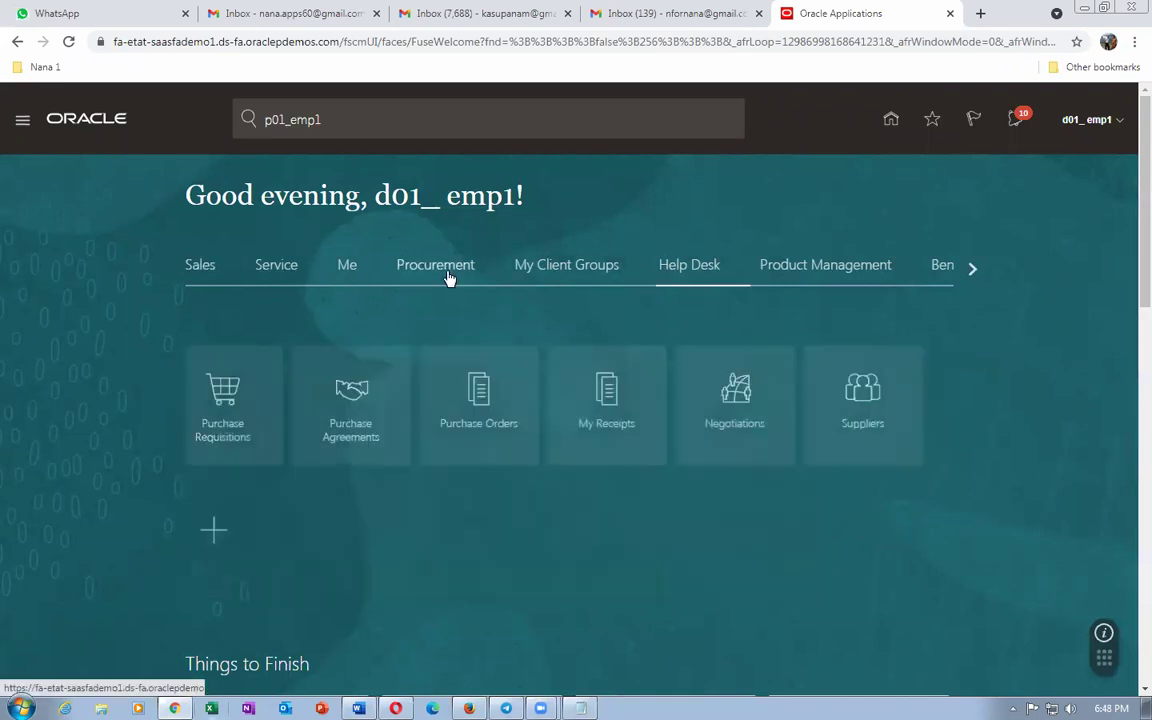
pyautogui.click(766, 419)
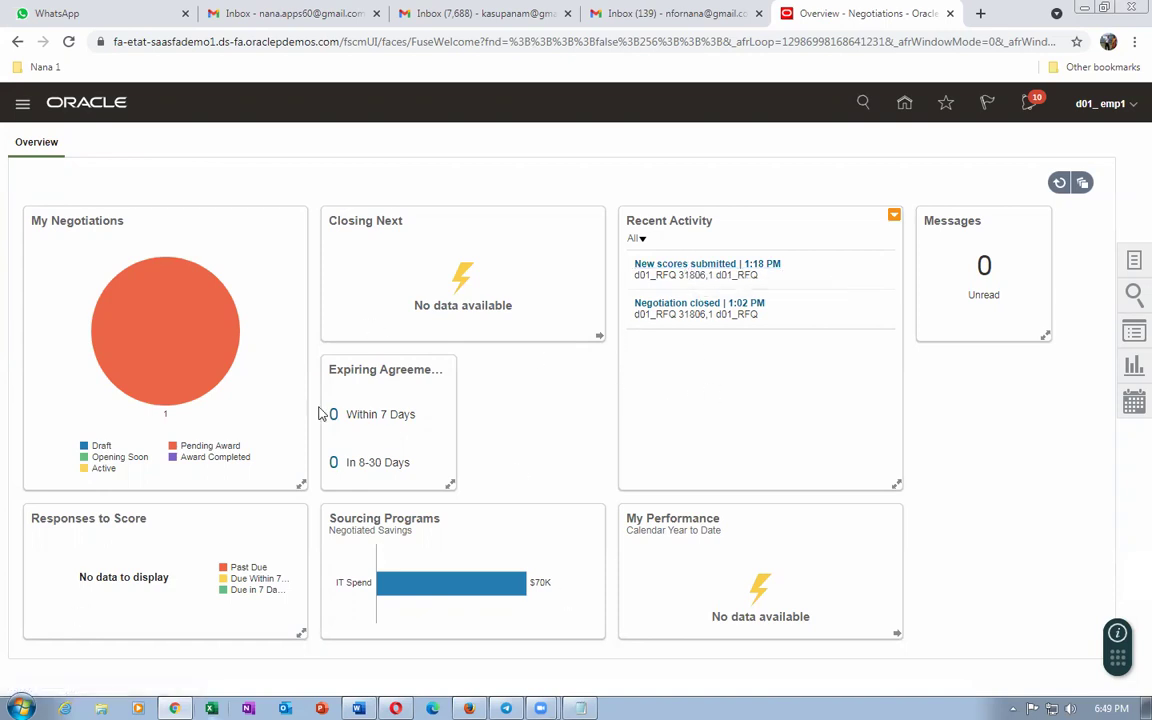
# Open negotiation 31806,1 from Manage Negotiations
pyautogui.click(1130, 263)
pyautogui.click(1070, 175)
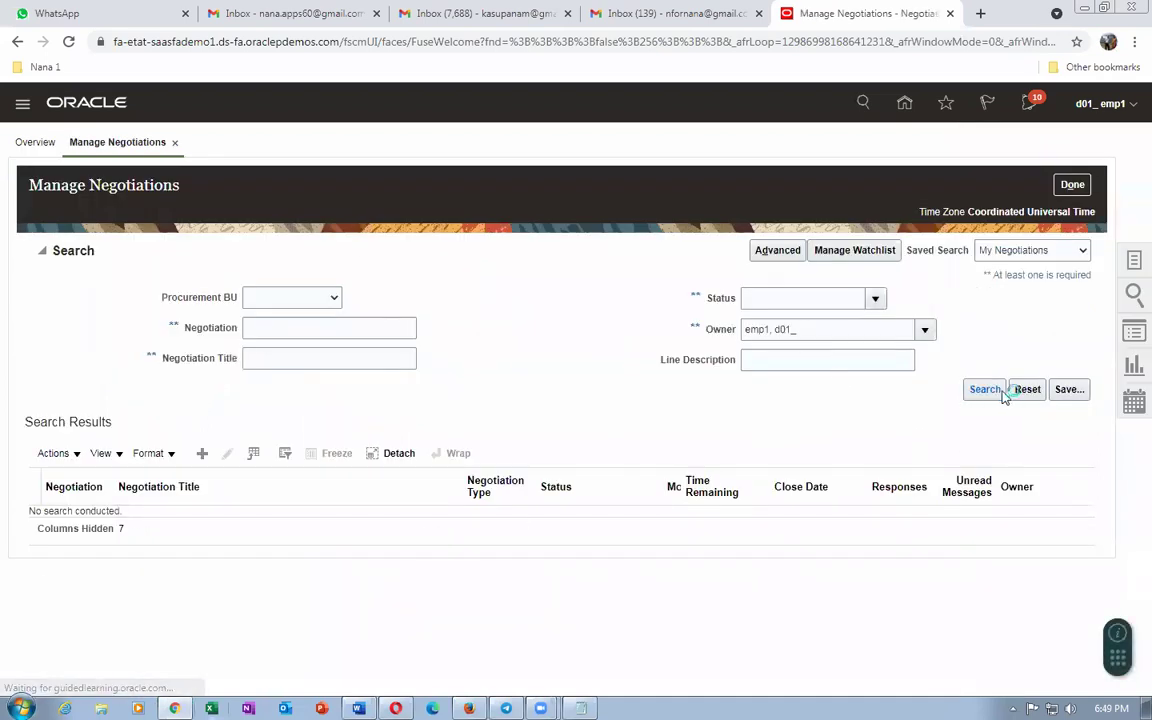
pyautogui.click(60, 383)
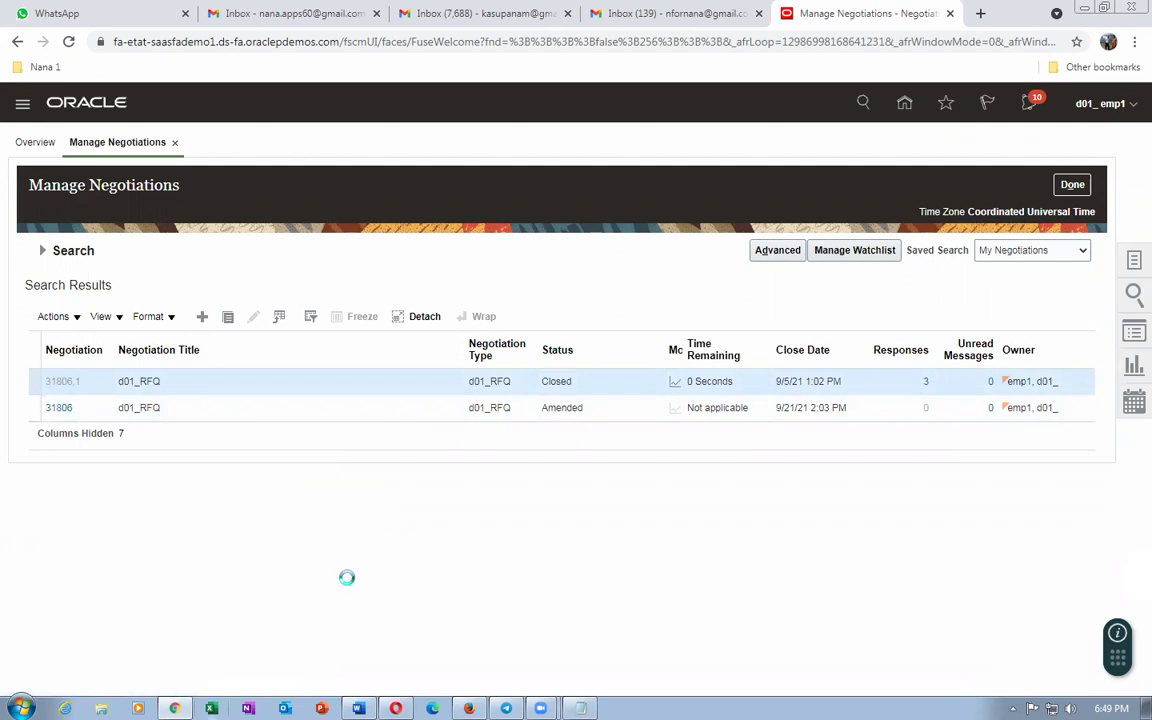
# Close scoring for 31806,1 from the Manage actions and acknowledge the confirmation
pyautogui.click(994, 185)
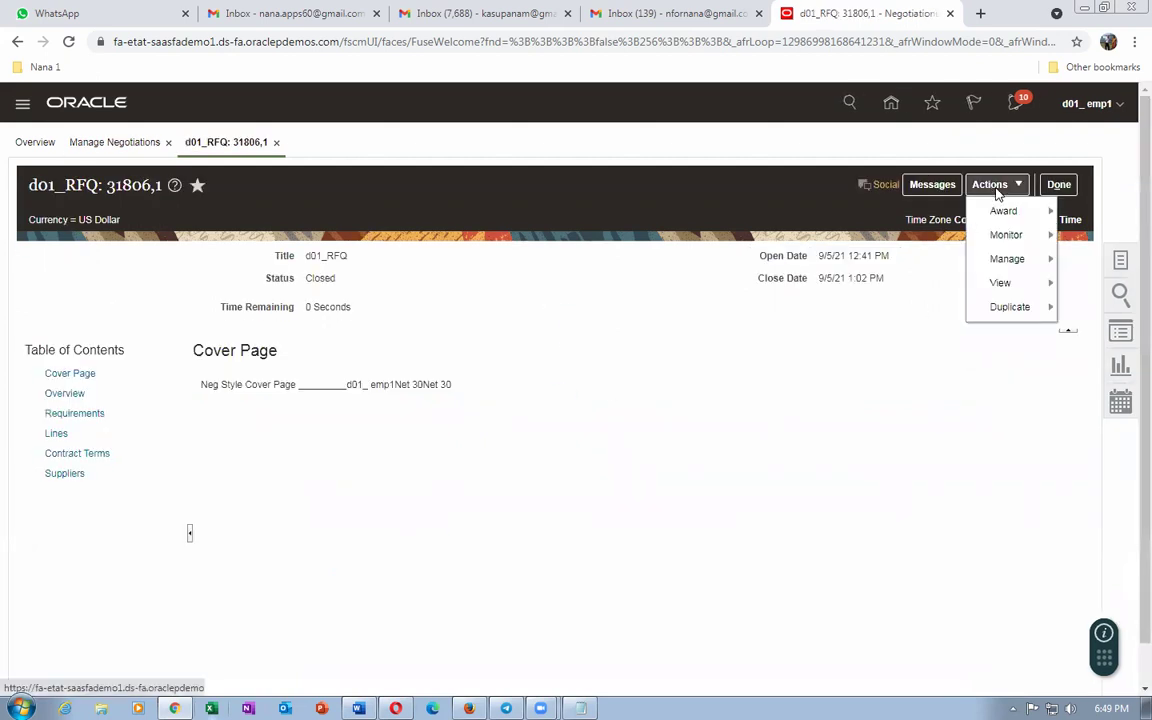
pyautogui.moveTo(1009, 264)
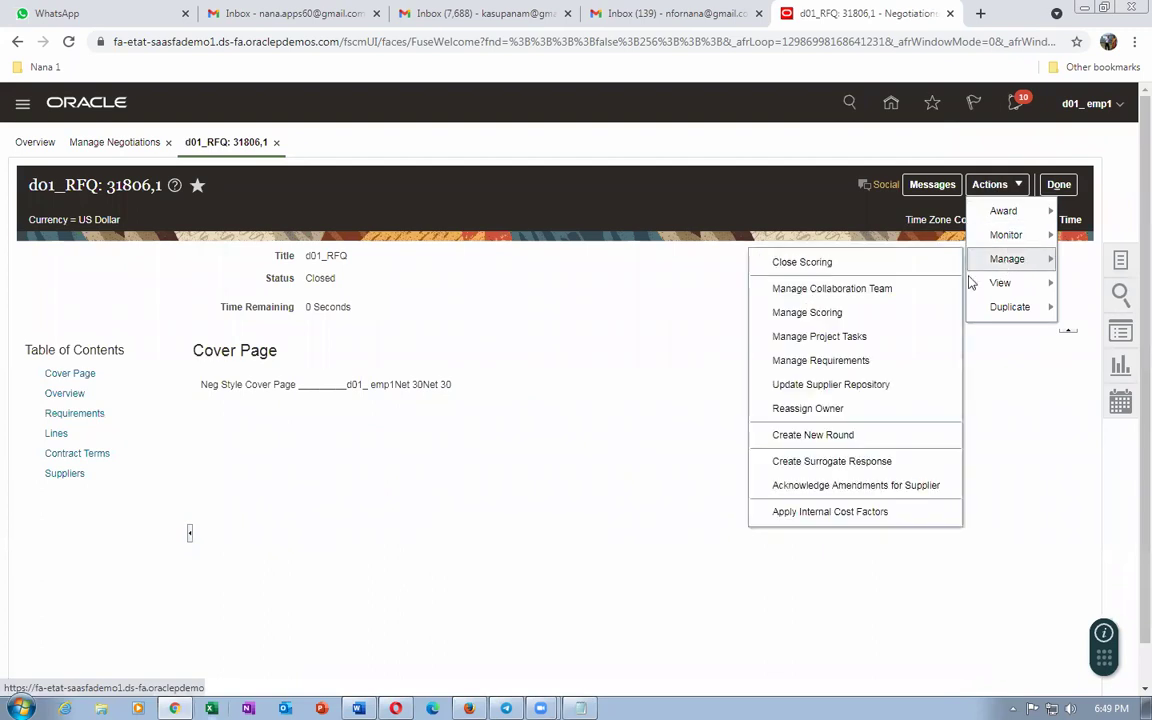
pyautogui.click(845, 268)
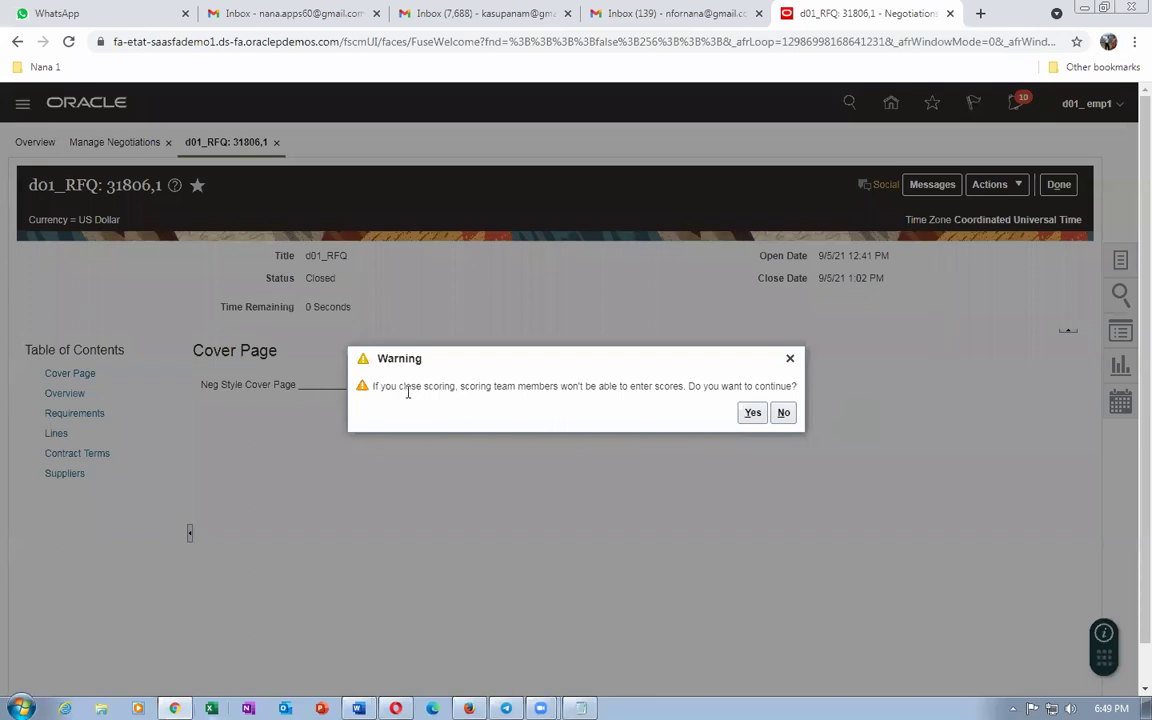
pyautogui.moveTo(405, 386); pyautogui.dragTo(597, 386)
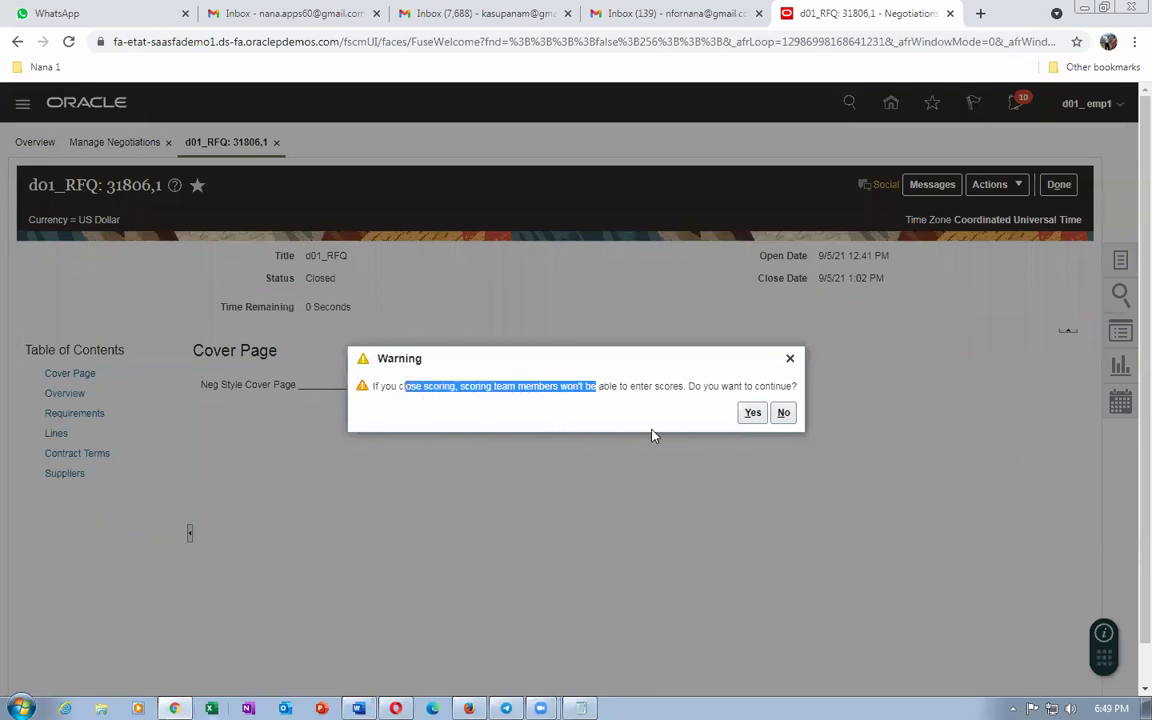
pyautogui.click(752, 412)
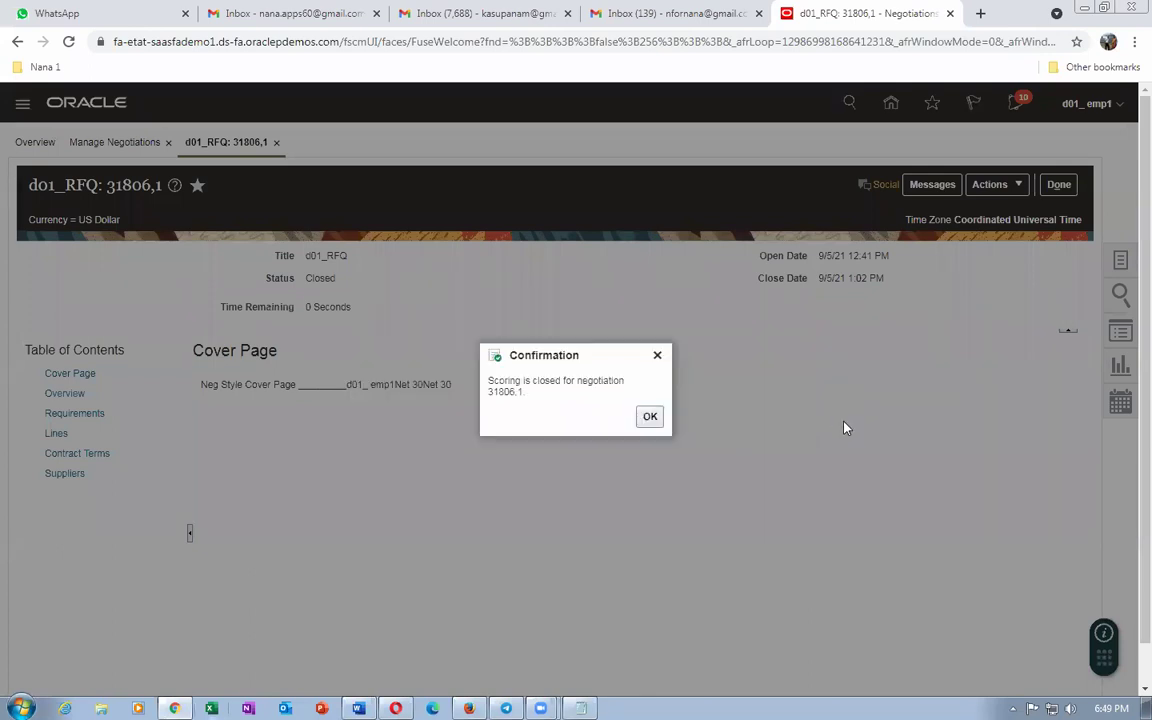
pyautogui.click(646, 418)
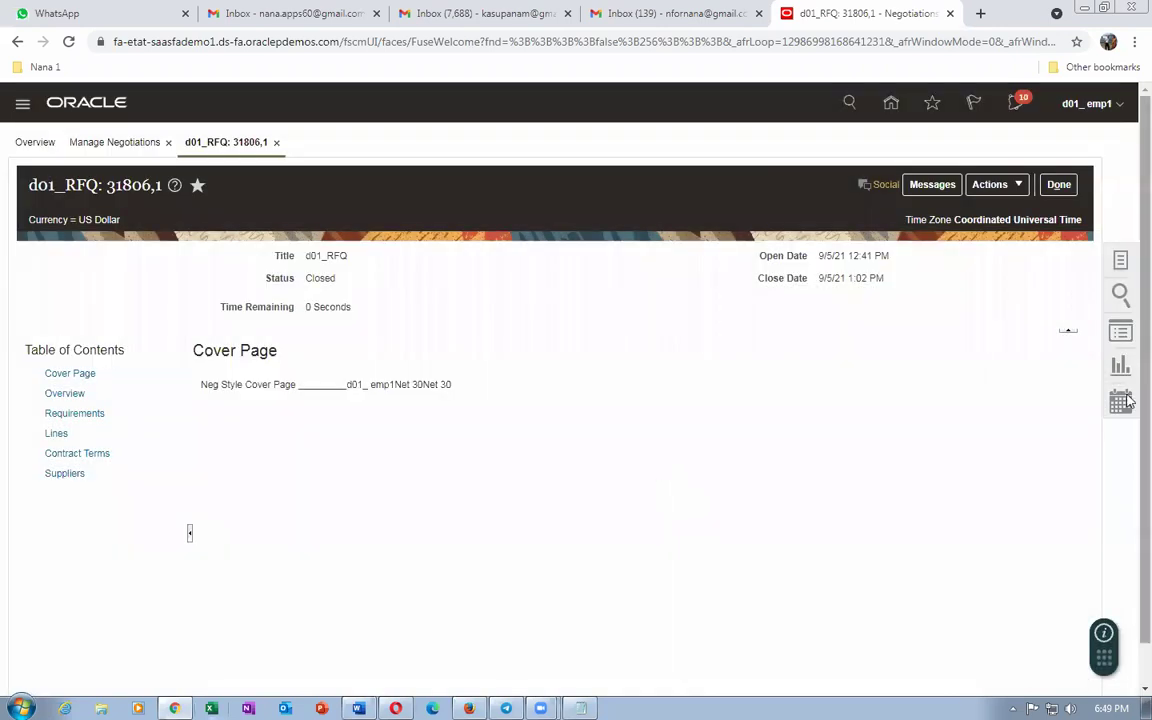
pyautogui.scroll(-2, 1128, 490)
pyautogui.scroll(2, 1018, 384)
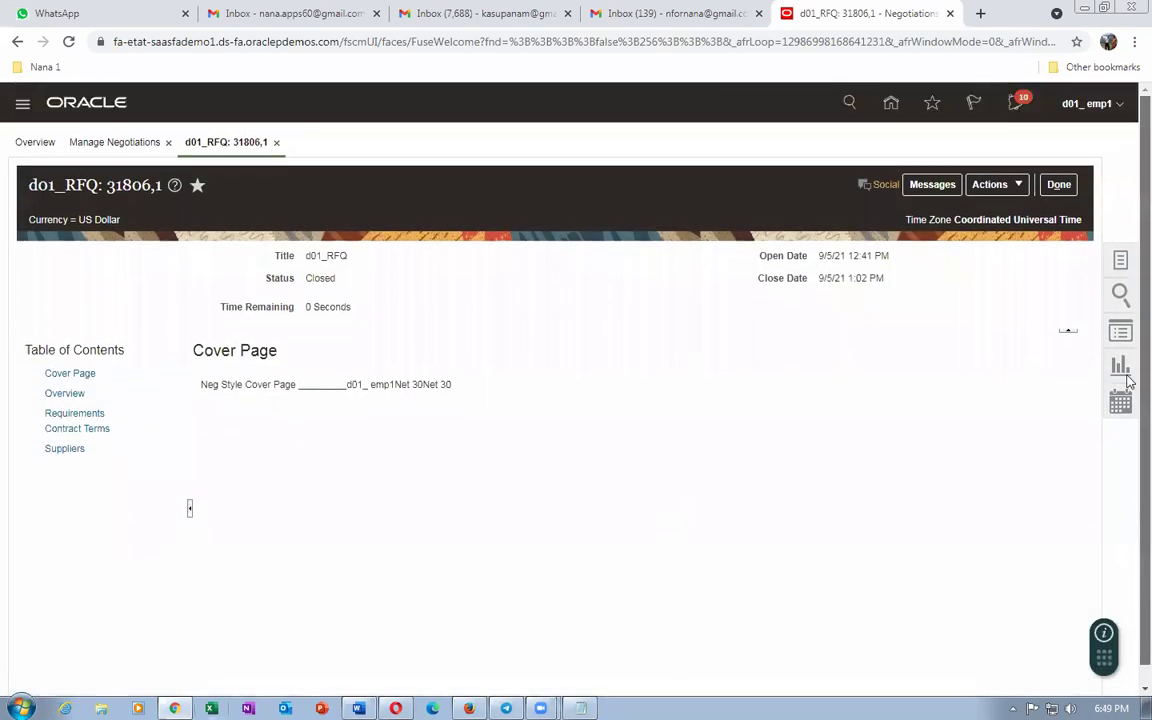
# Open the Automatic Award Recommendation: d01_sup_1 and d01_sup_3, 1,010.00 total, 590.00 savings
pyautogui.click(1003, 188)
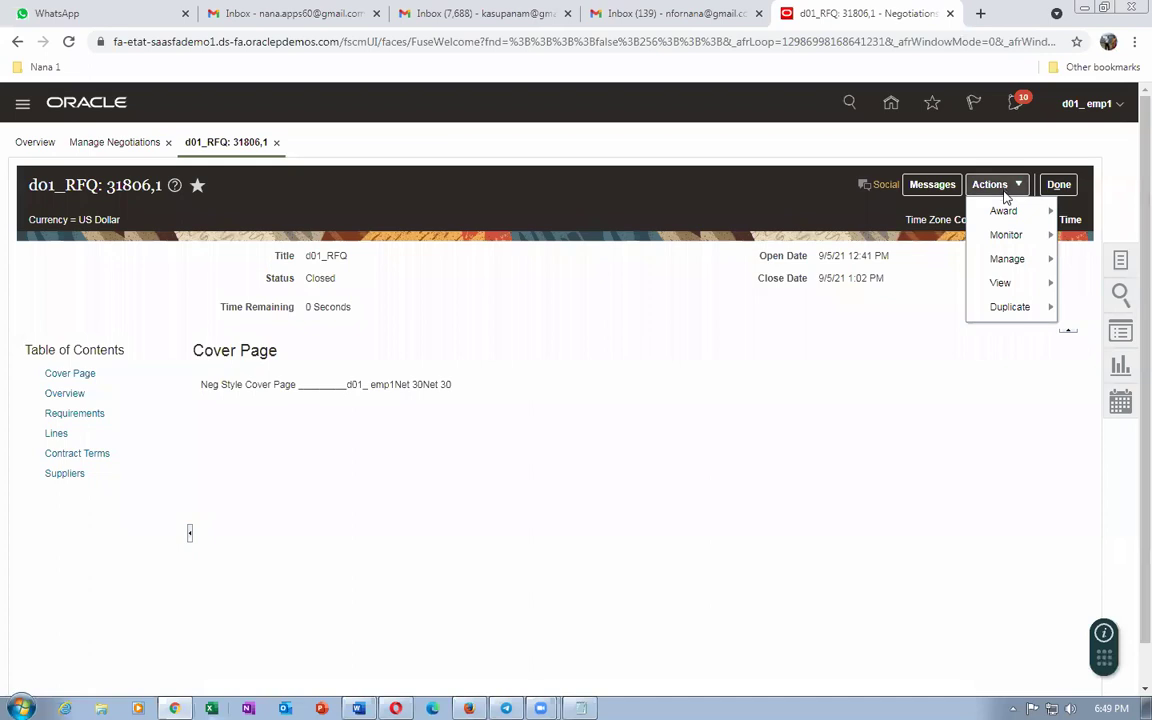
pyautogui.moveTo(1024, 265)
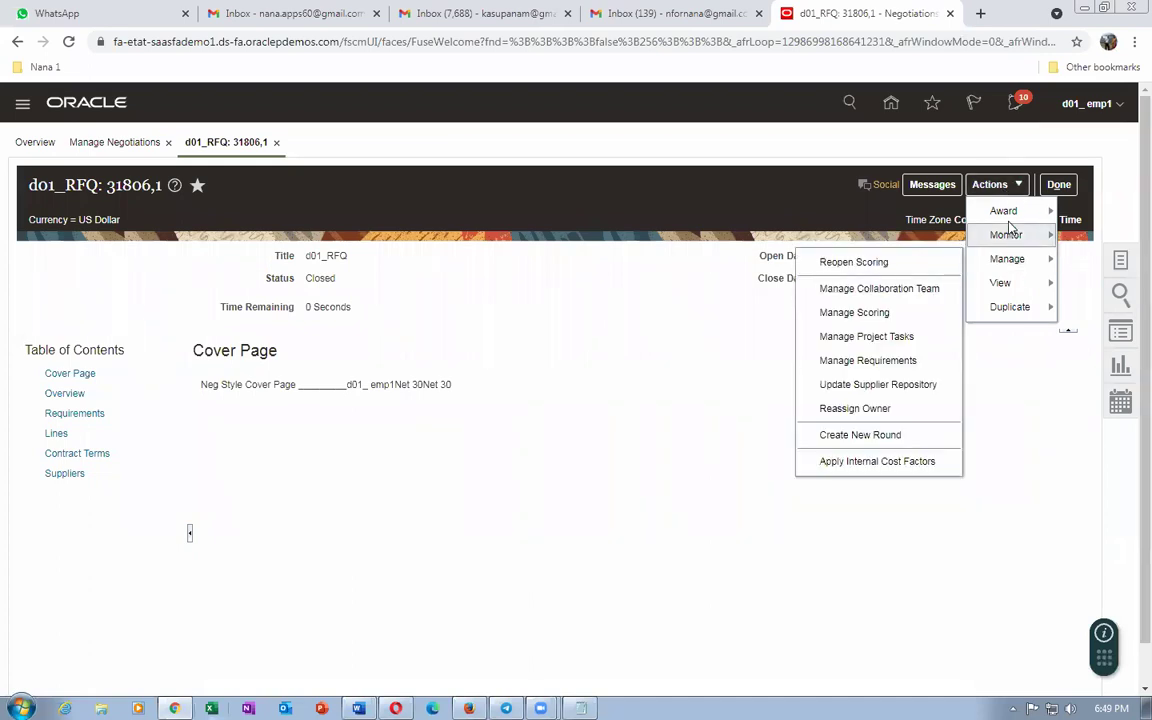
pyautogui.click(707, 213)
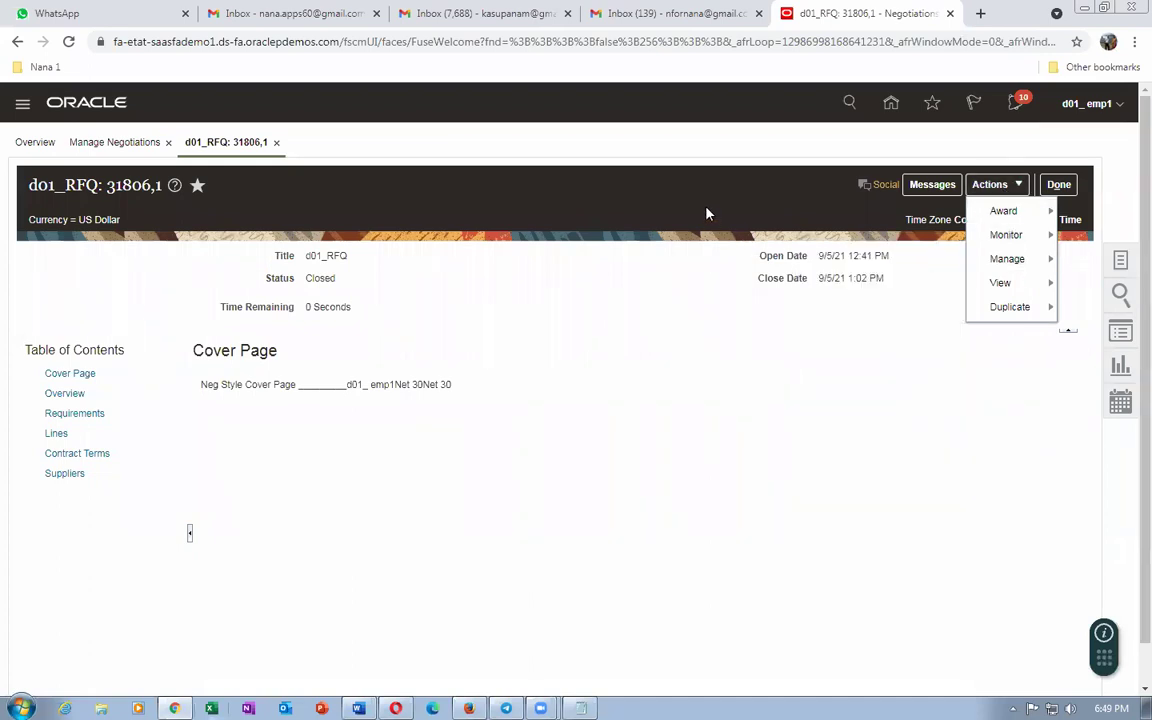
pyautogui.click(992, 186)
pyautogui.moveTo(1022, 220)
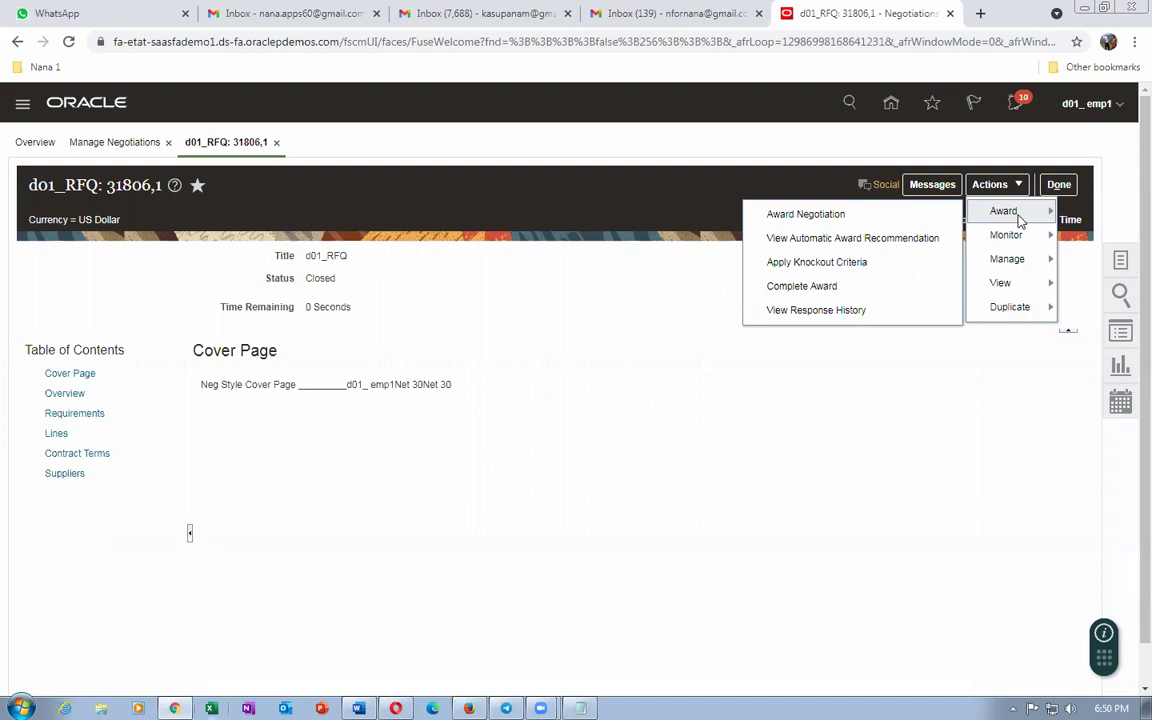
pyautogui.click(848, 240)
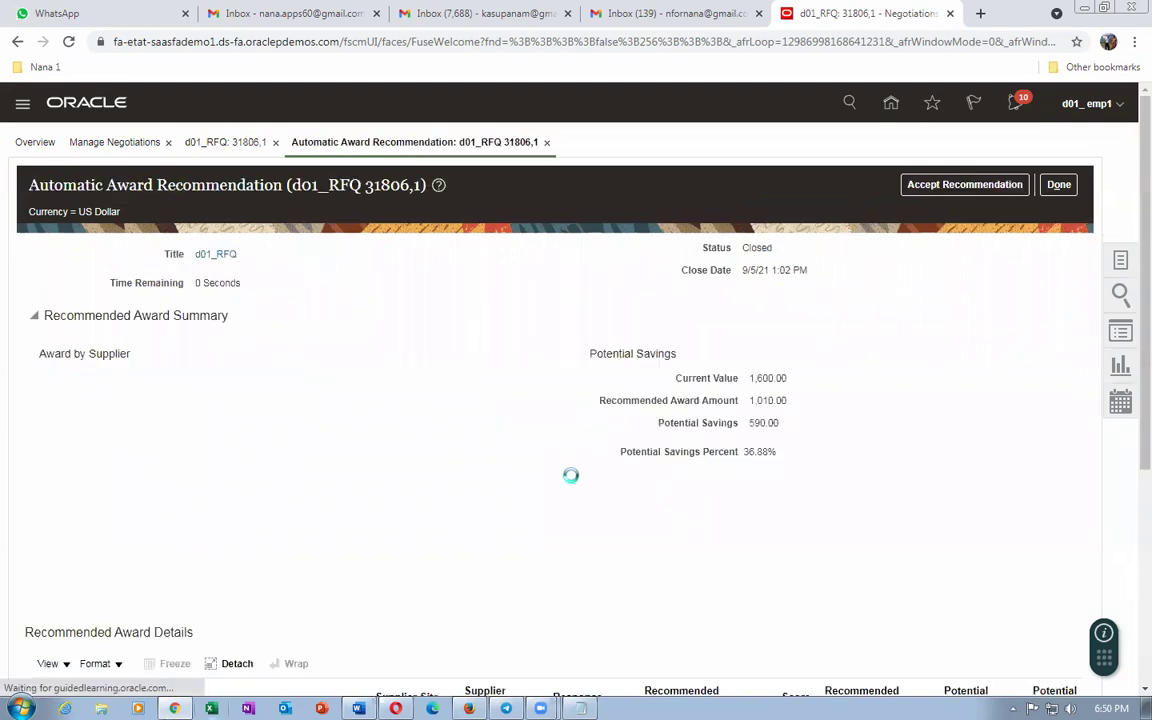
pyautogui.scroll(-3, 573, 483)
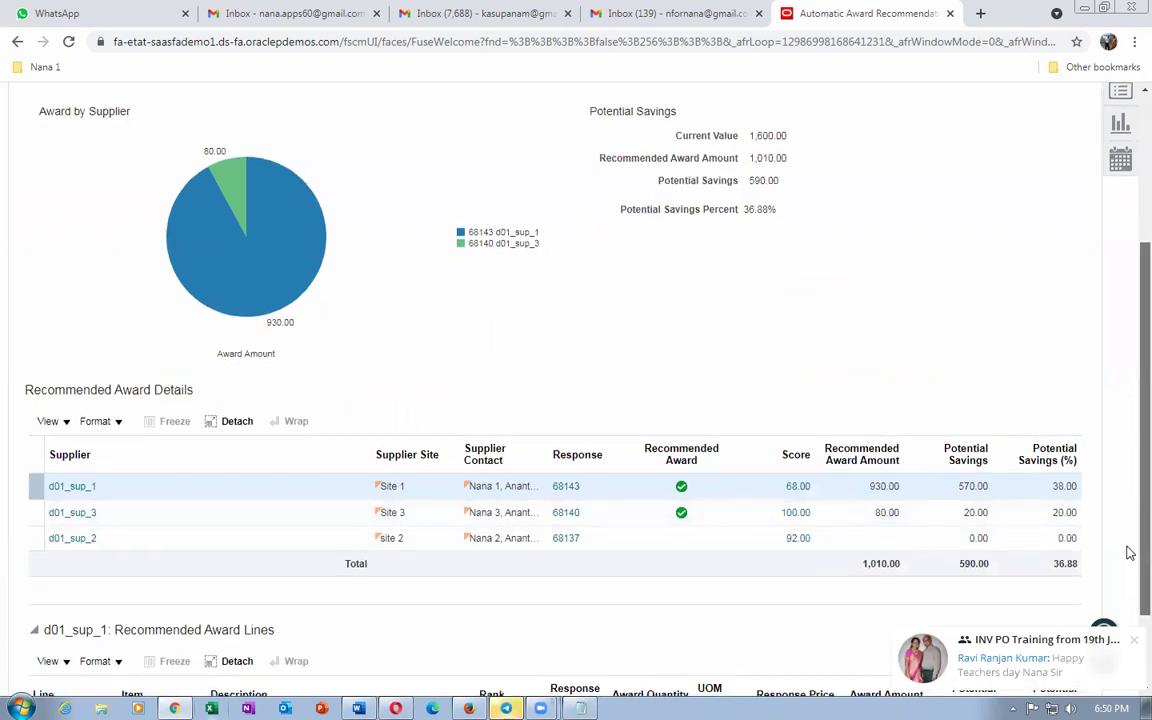
pyautogui.scroll(-2, 1128, 566)
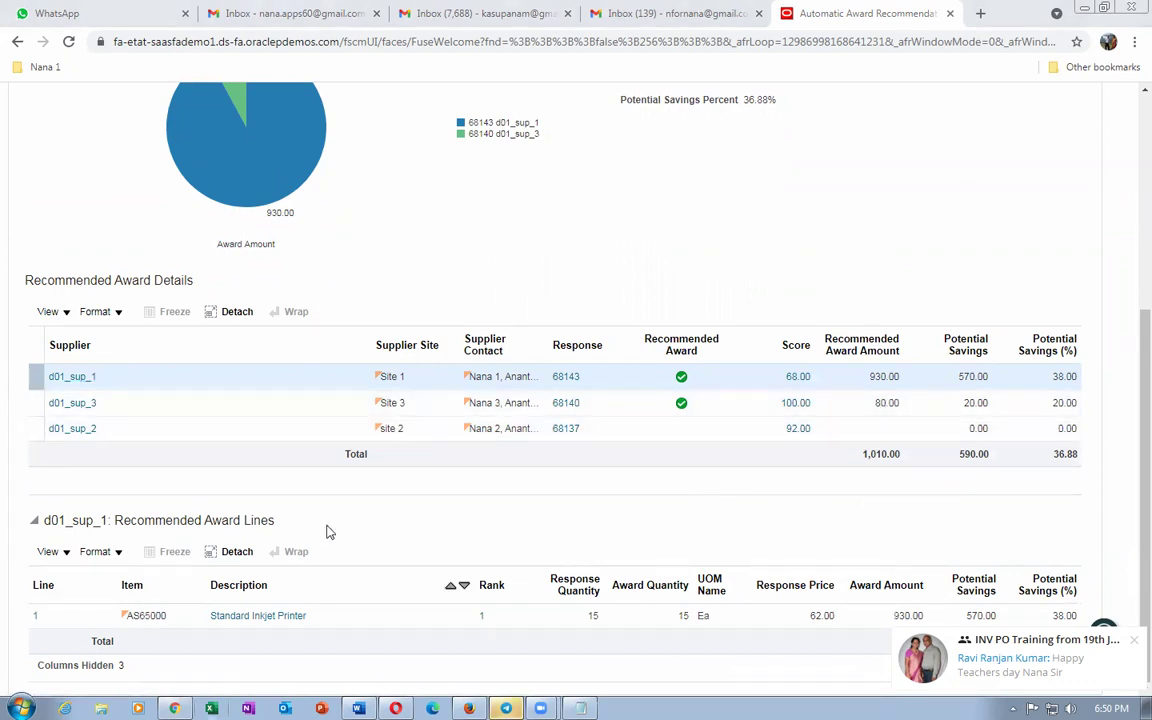
# Check response 68143's line prices, then return to the award recommendation
pyautogui.click(566, 377)
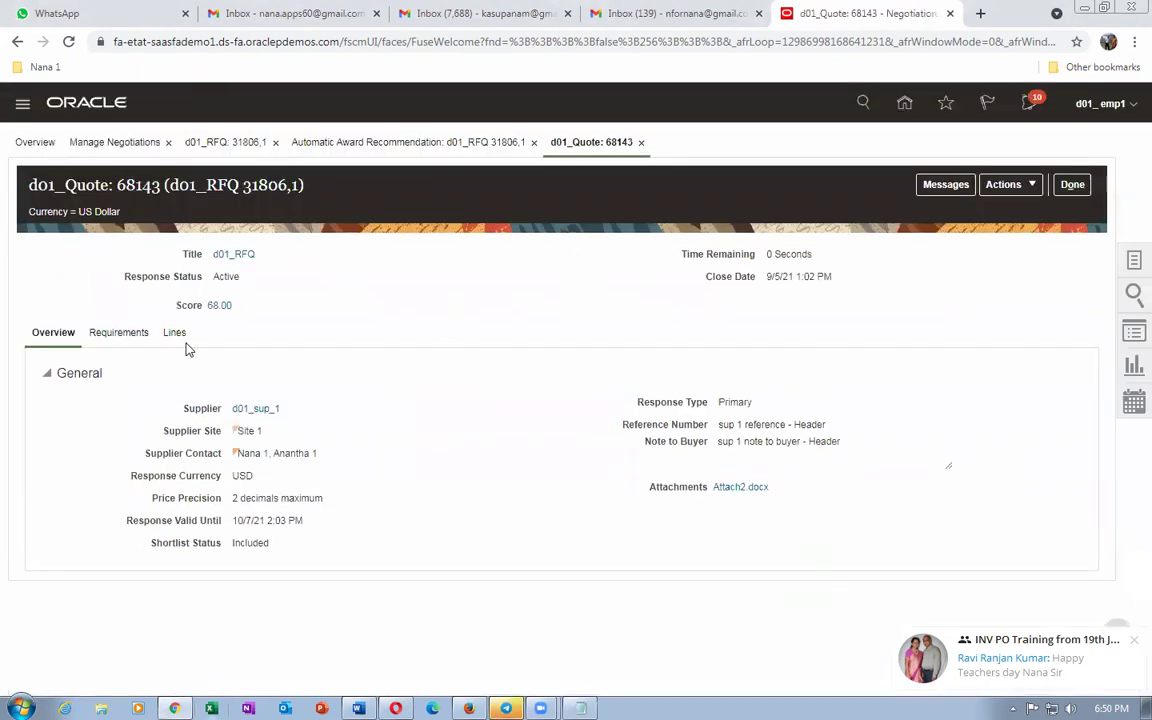
pyautogui.click(172, 334)
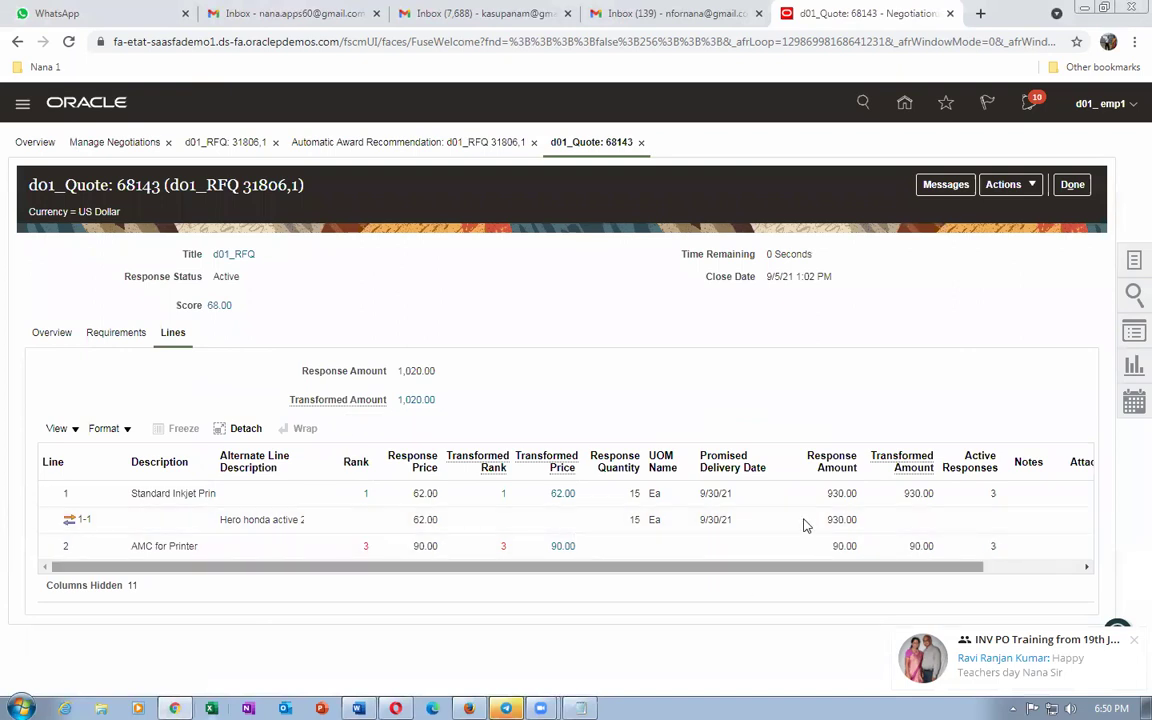
pyautogui.click(1086, 187)
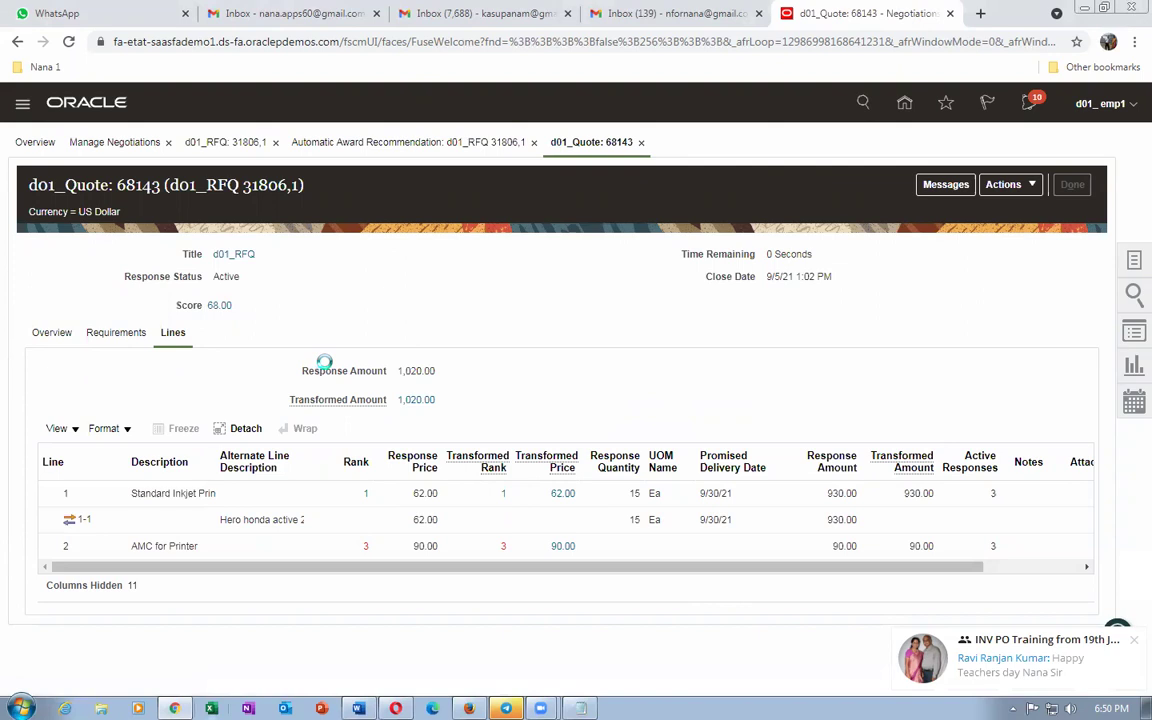
pyautogui.scroll(-4, 331, 560)
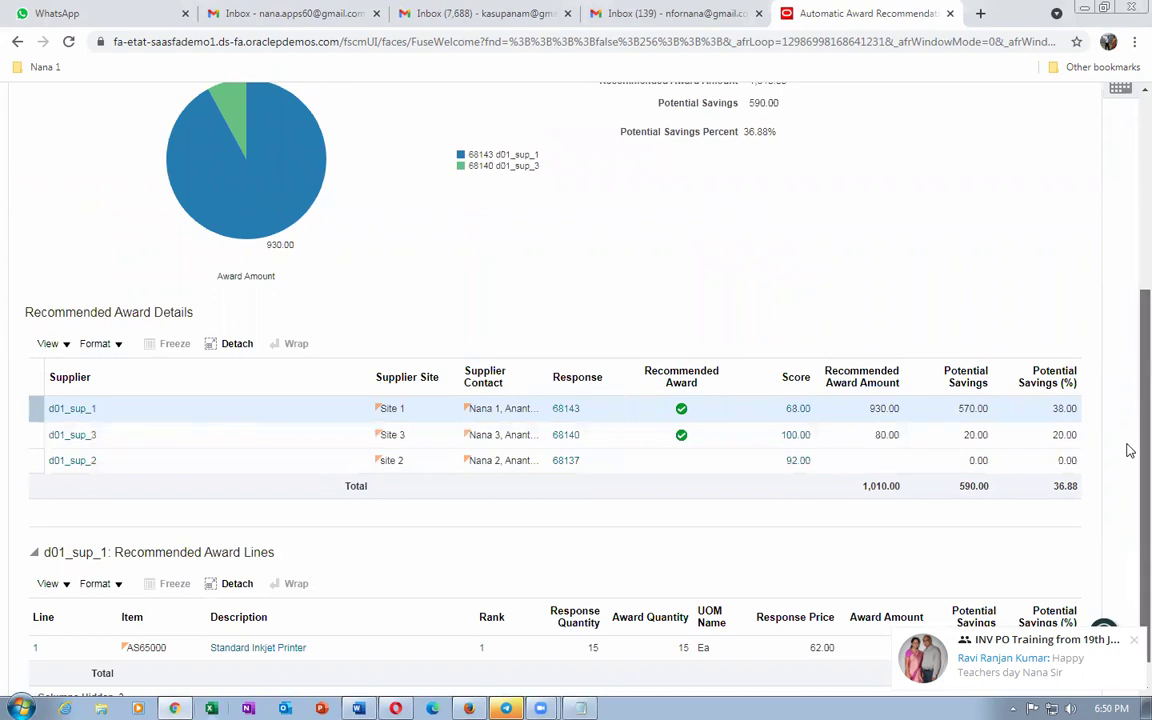
pyautogui.moveTo(1130, 450); pyautogui.dragTo(1128, 265)
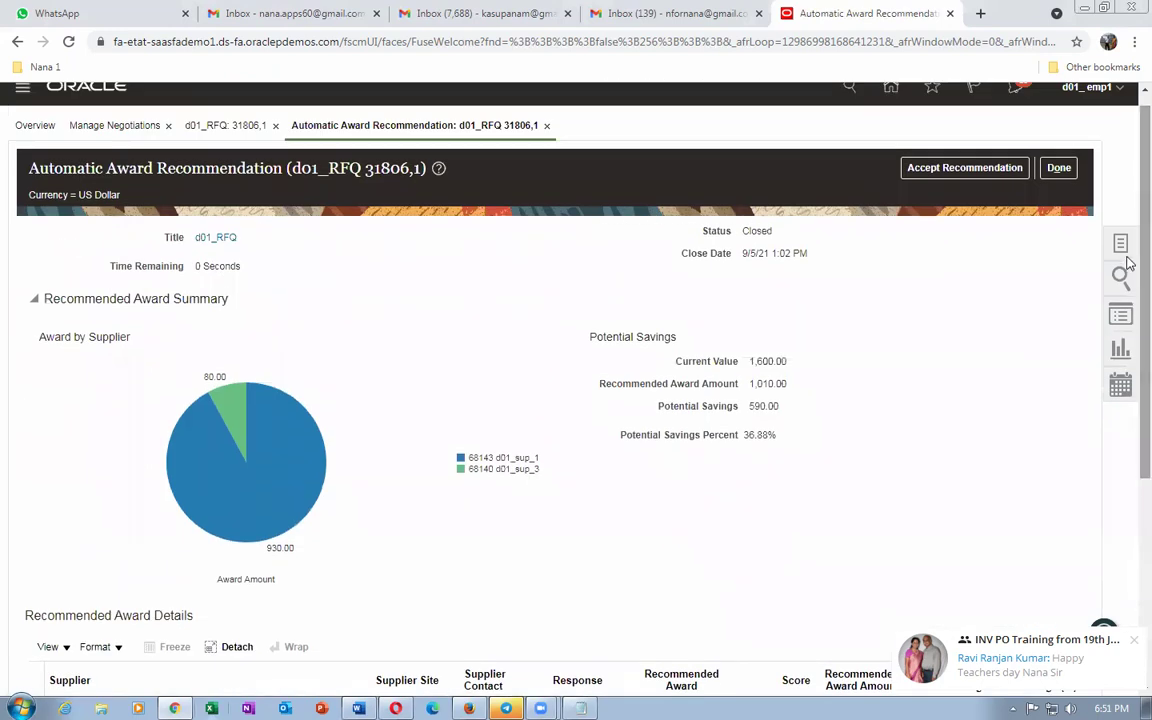
# Reopen RFQ 31806,1 from Manage Negotiations and apply knockout criteria from the Award actions
pyautogui.click(1059, 169)
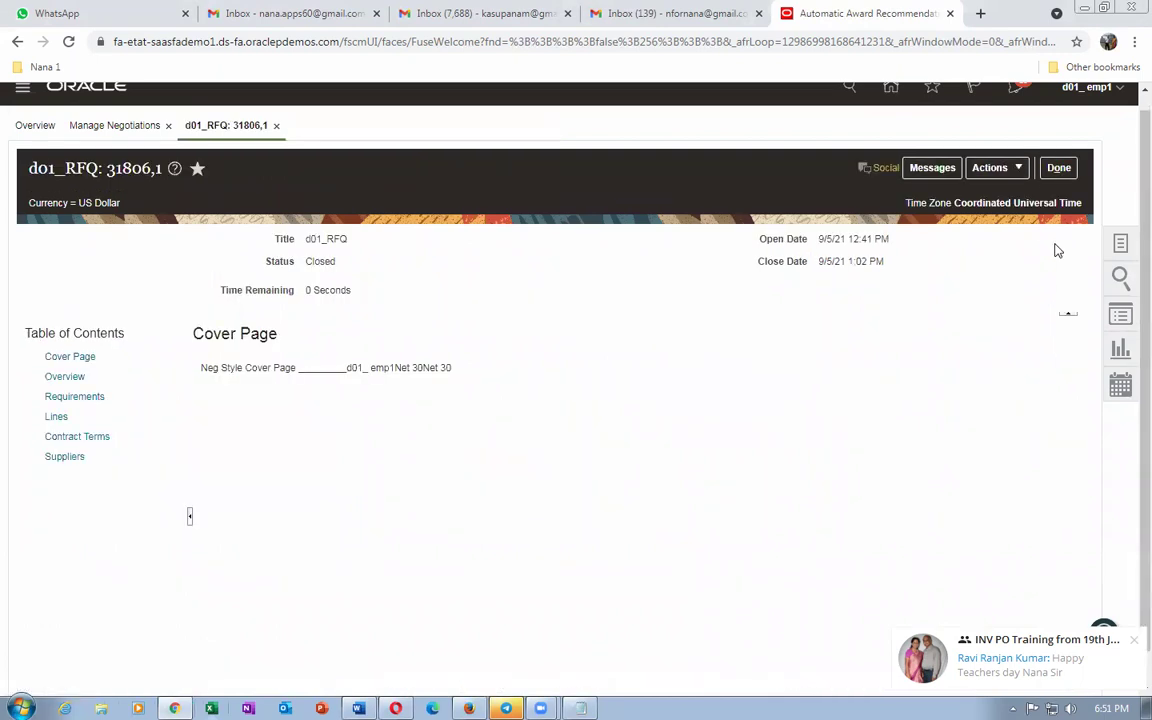
pyautogui.click(996, 172)
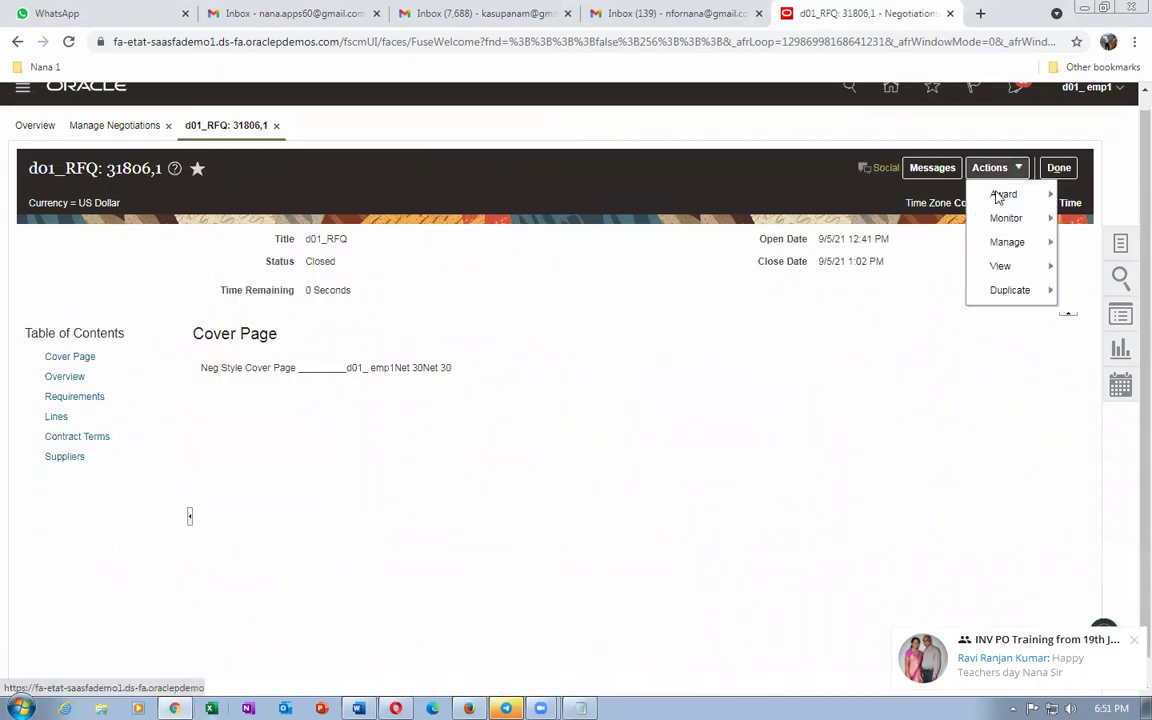
pyautogui.moveTo(995, 250)
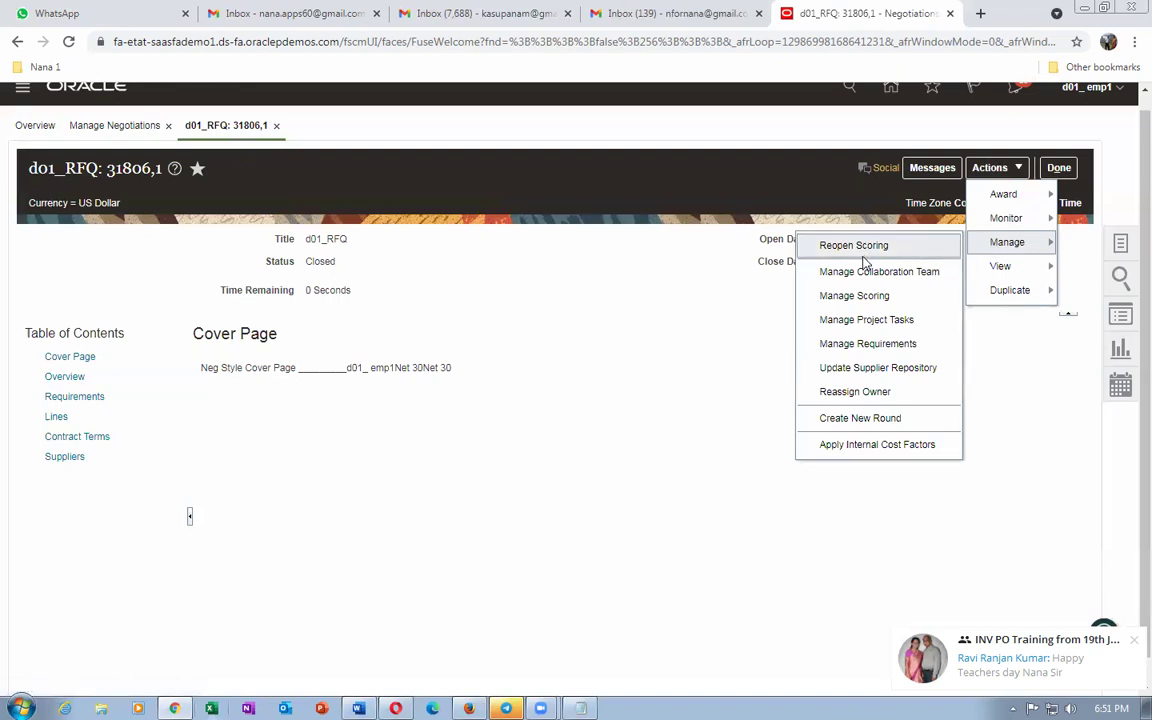
pyautogui.click(1058, 169)
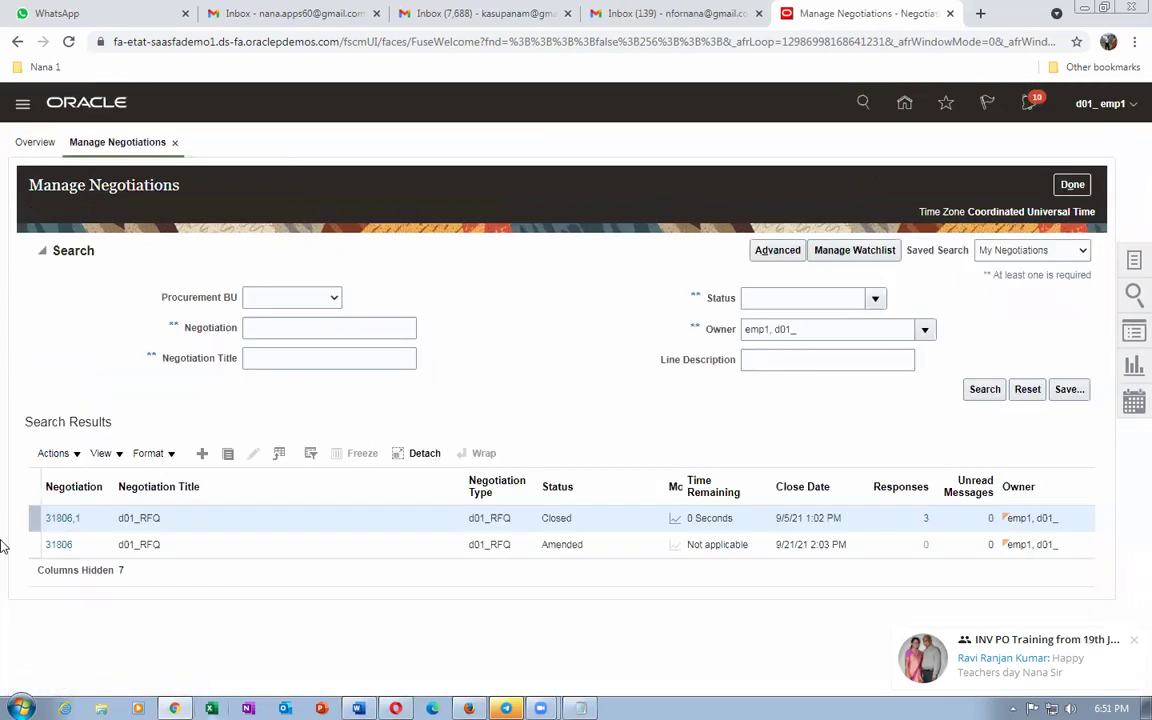
pyautogui.click(58, 518)
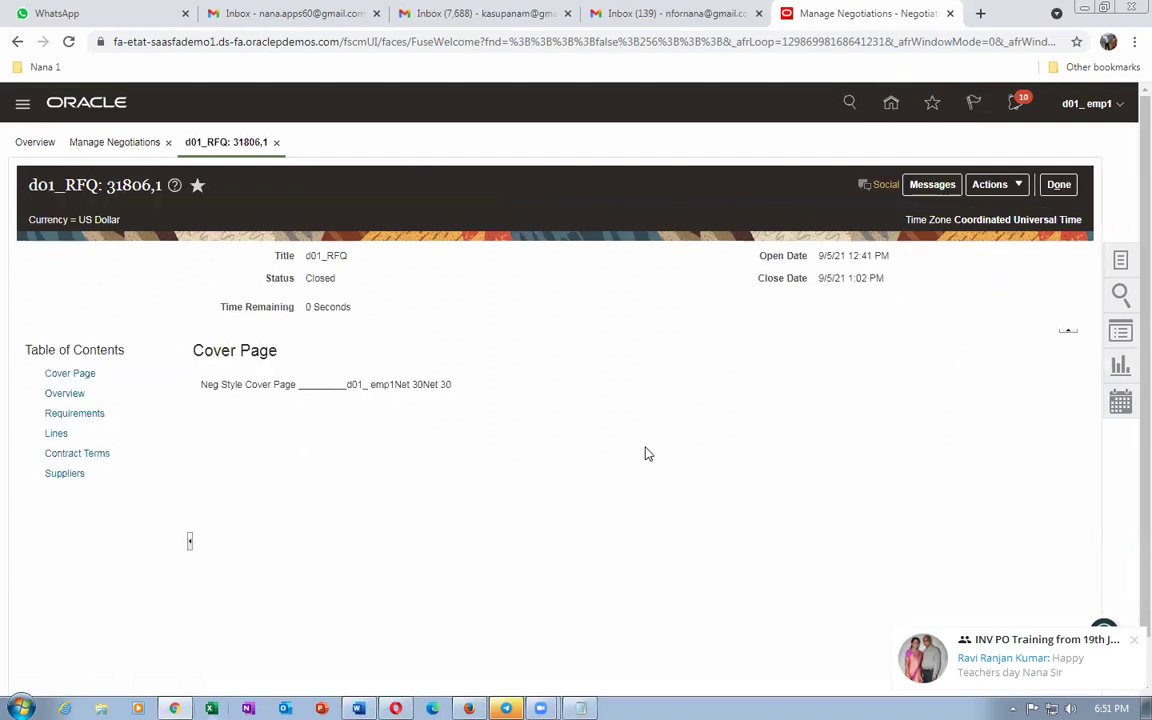
pyautogui.click(1000, 184)
pyautogui.moveTo(1005, 211)
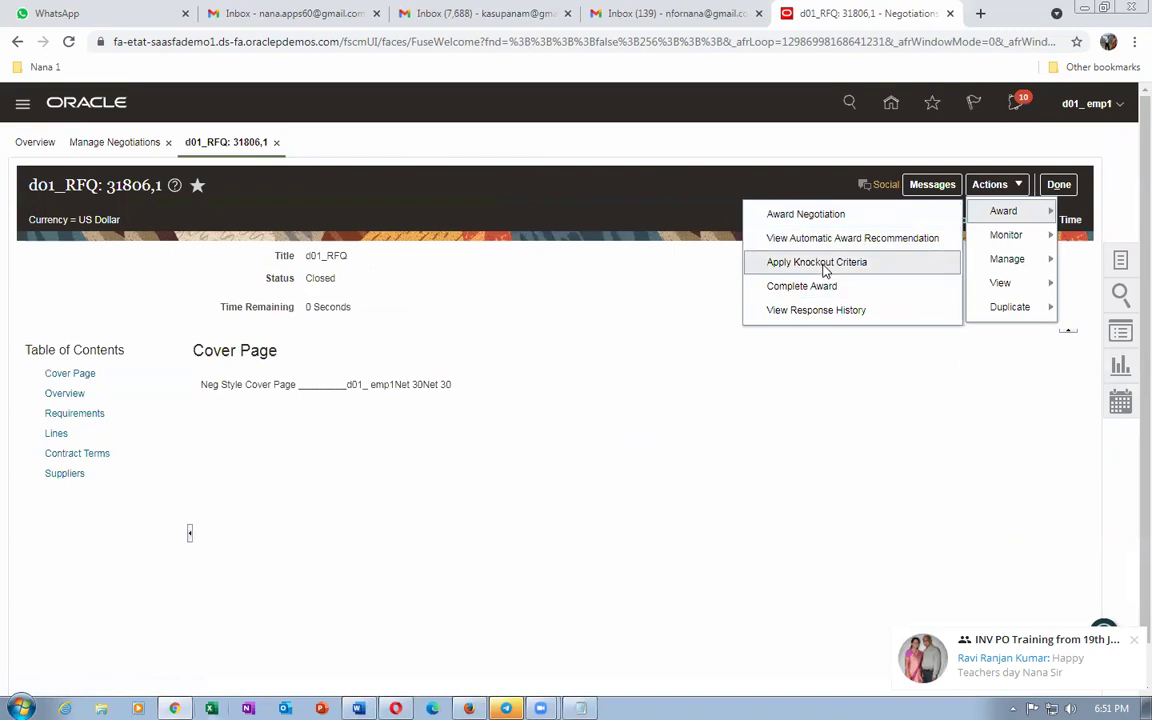
pyautogui.click(825, 268)
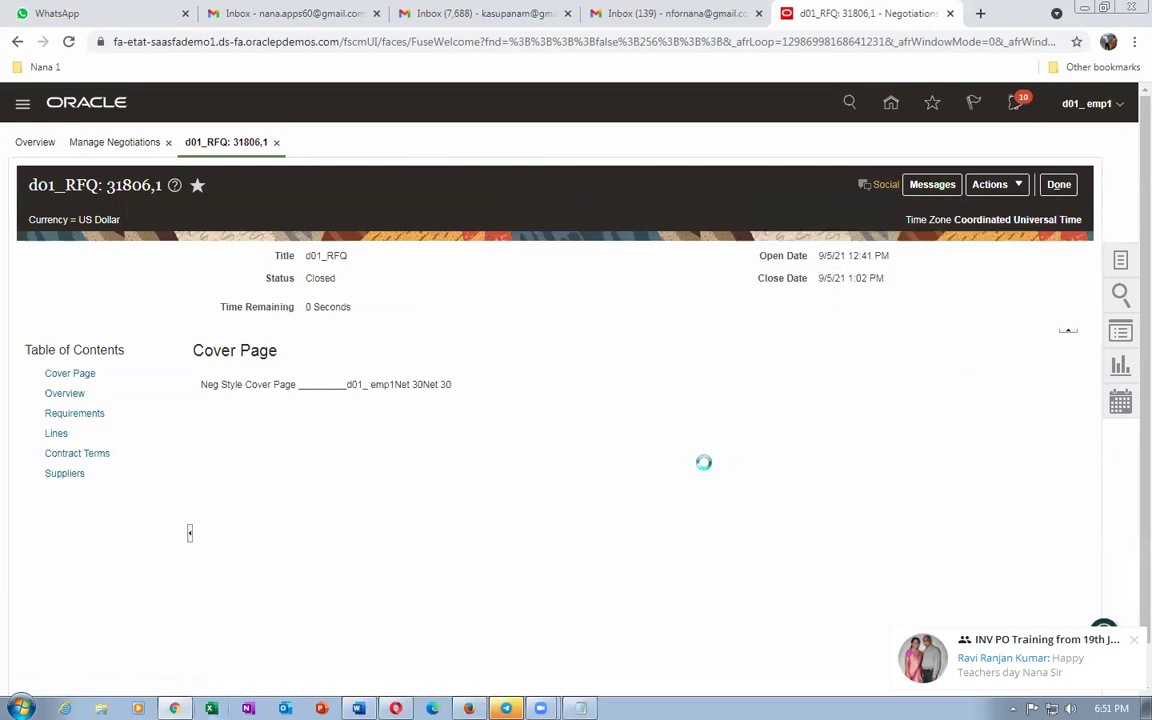
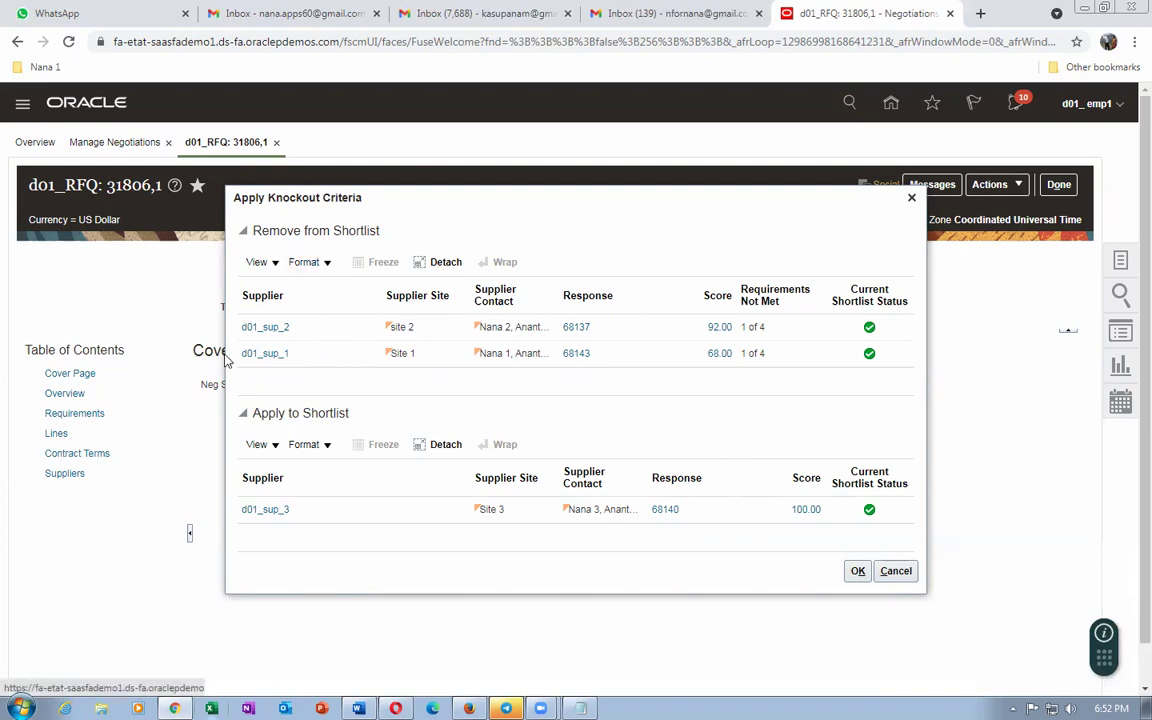
# Apply the knockout criteria, then review the automatic award recommendation of d01_sup_3 at 1,235.00
pyautogui.click(857, 571)
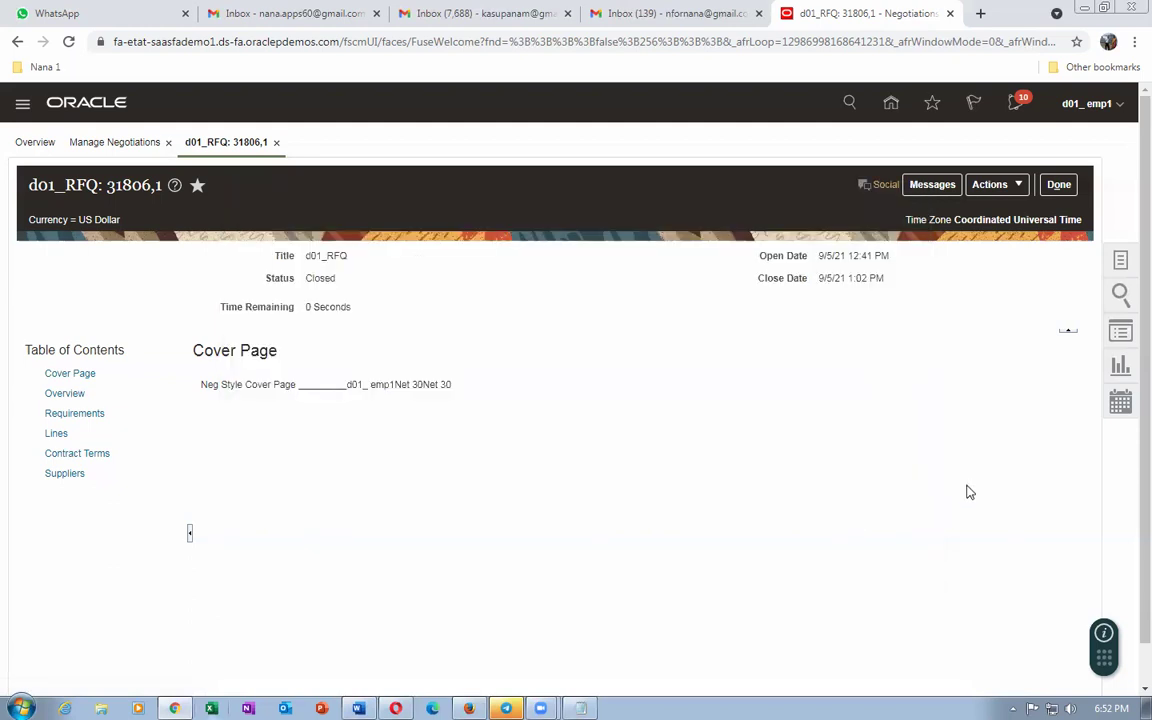
pyautogui.click(996, 189)
pyautogui.moveTo(1003, 218)
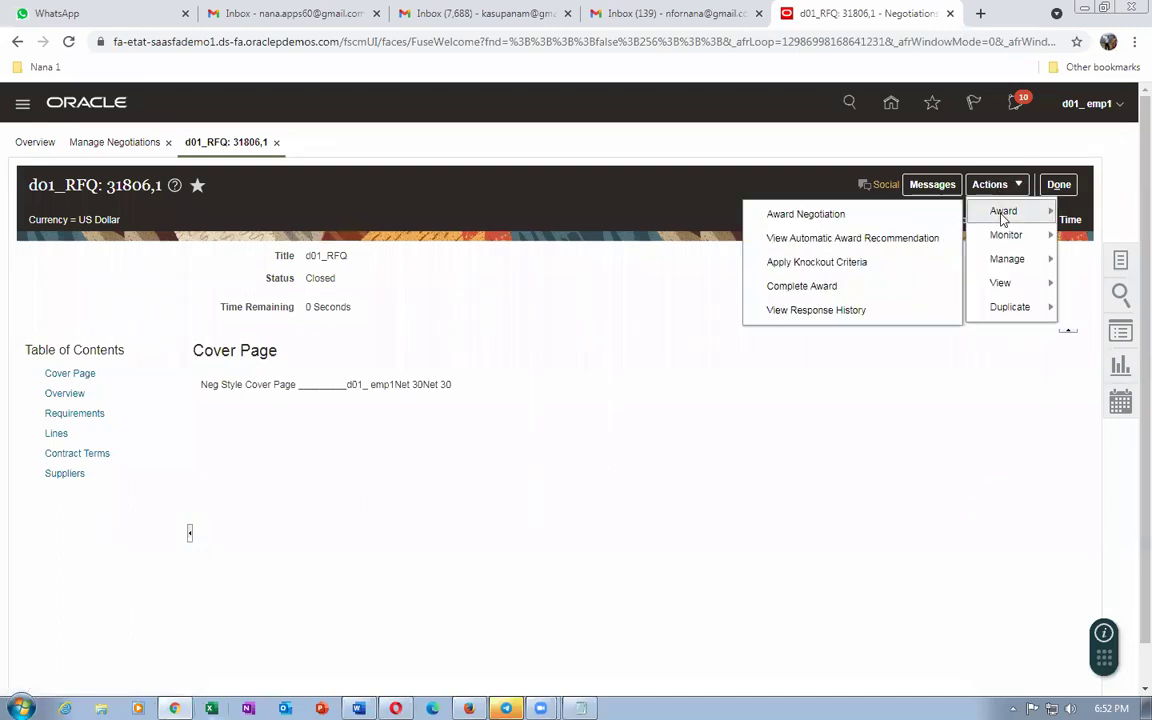
pyautogui.click(830, 246)
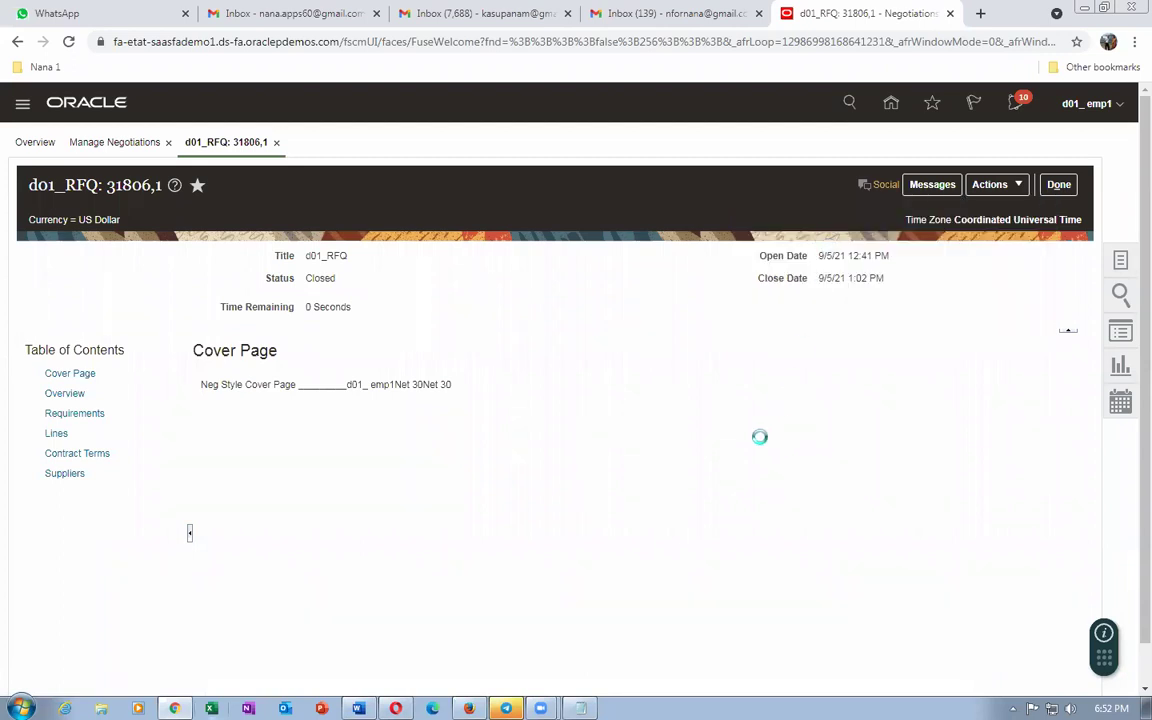
pyautogui.scroll(-5, 699, 483)
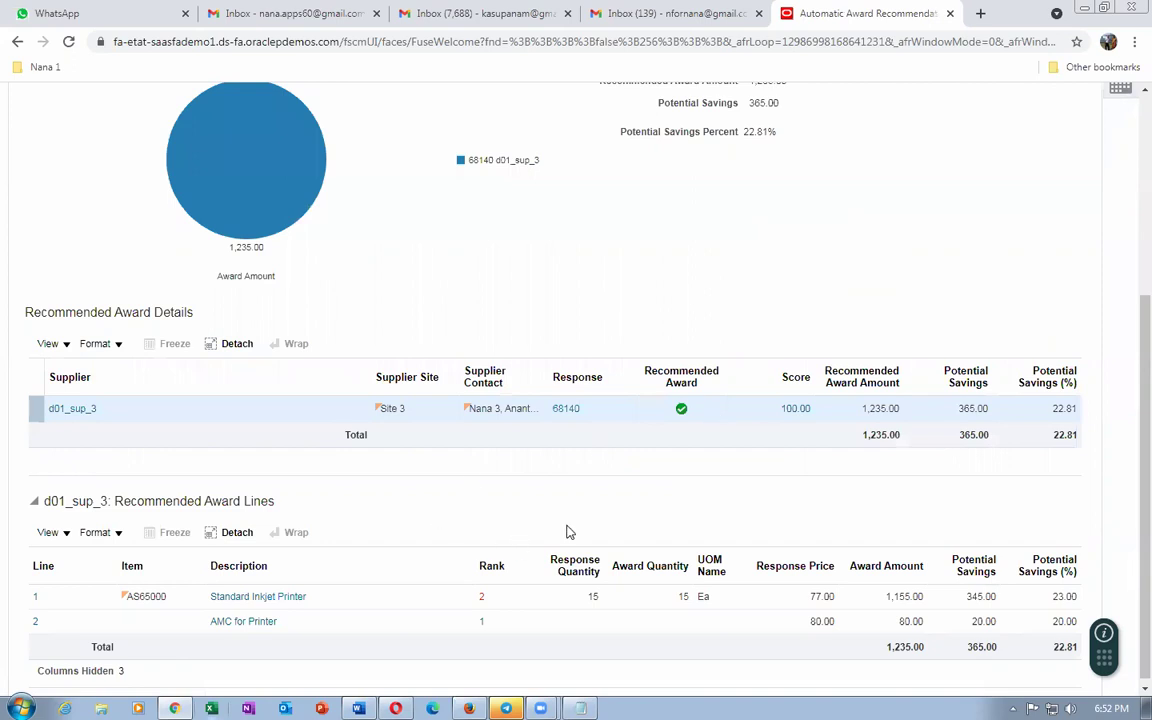
pyautogui.scroll(5, 563, 535)
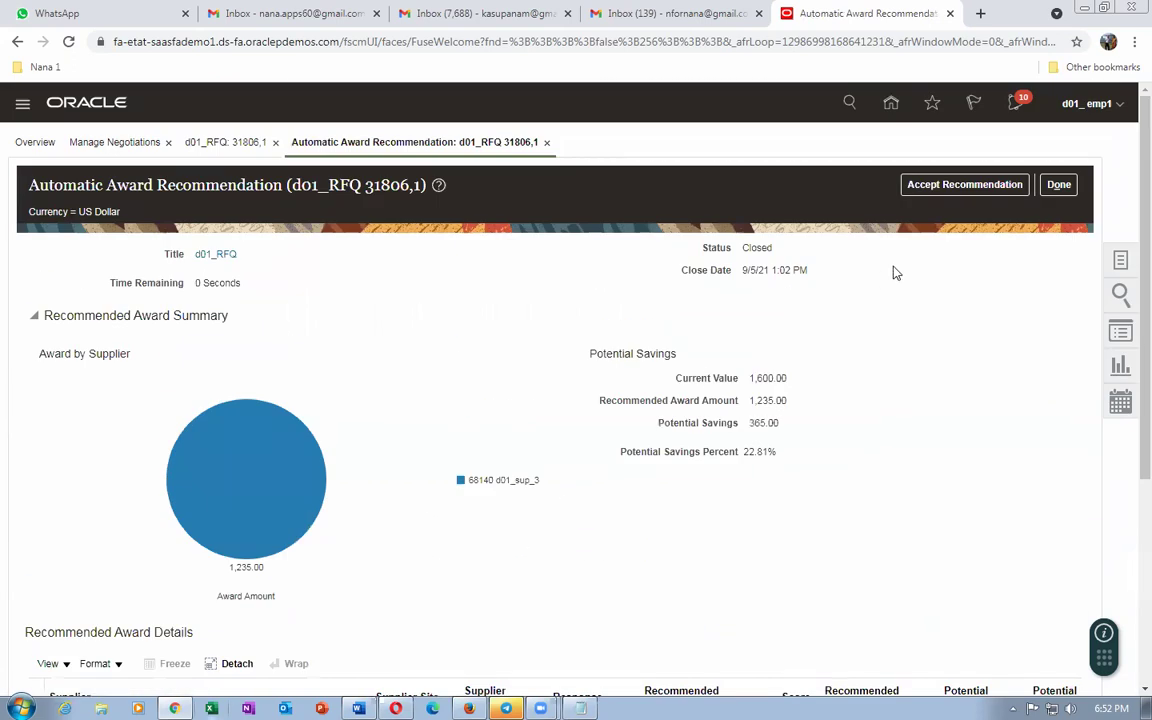
pyautogui.click(1059, 185)
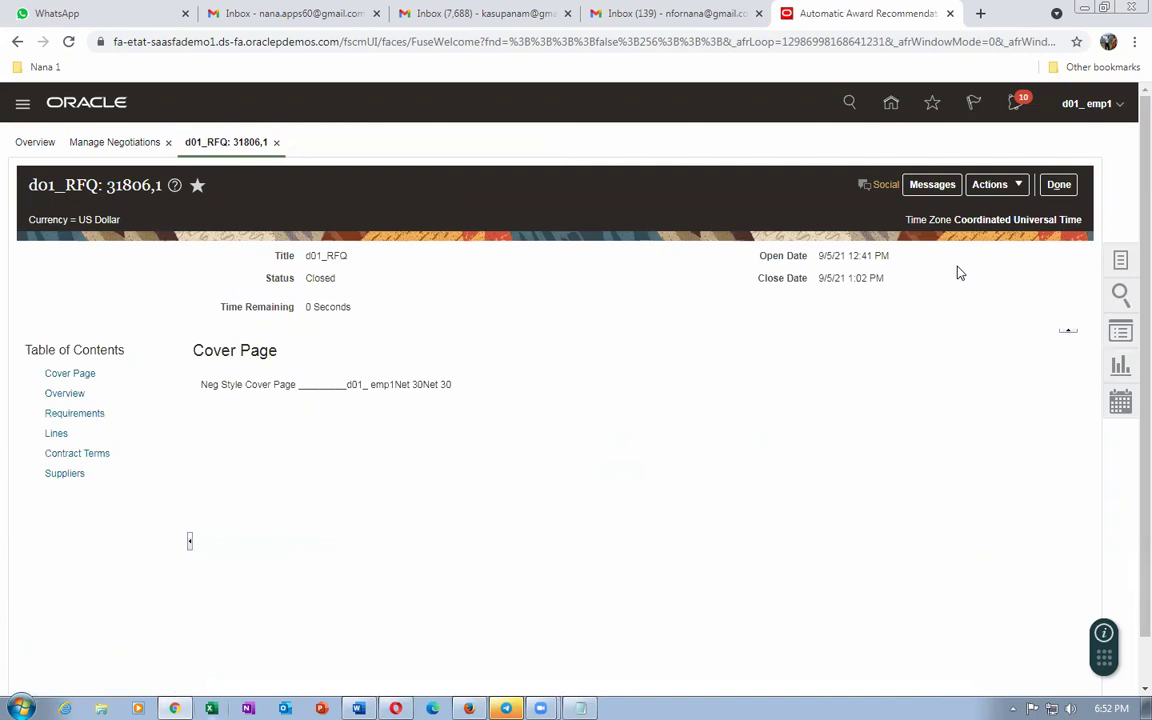
pyautogui.click(995, 186)
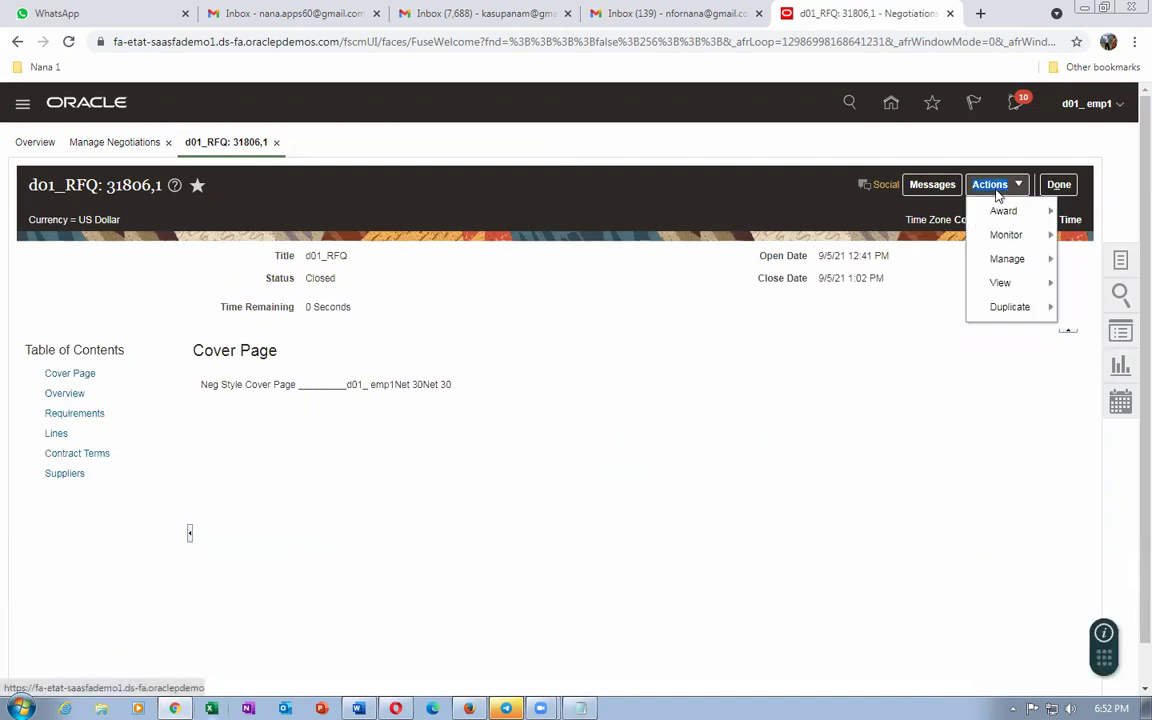
pyautogui.moveTo(1003, 211)
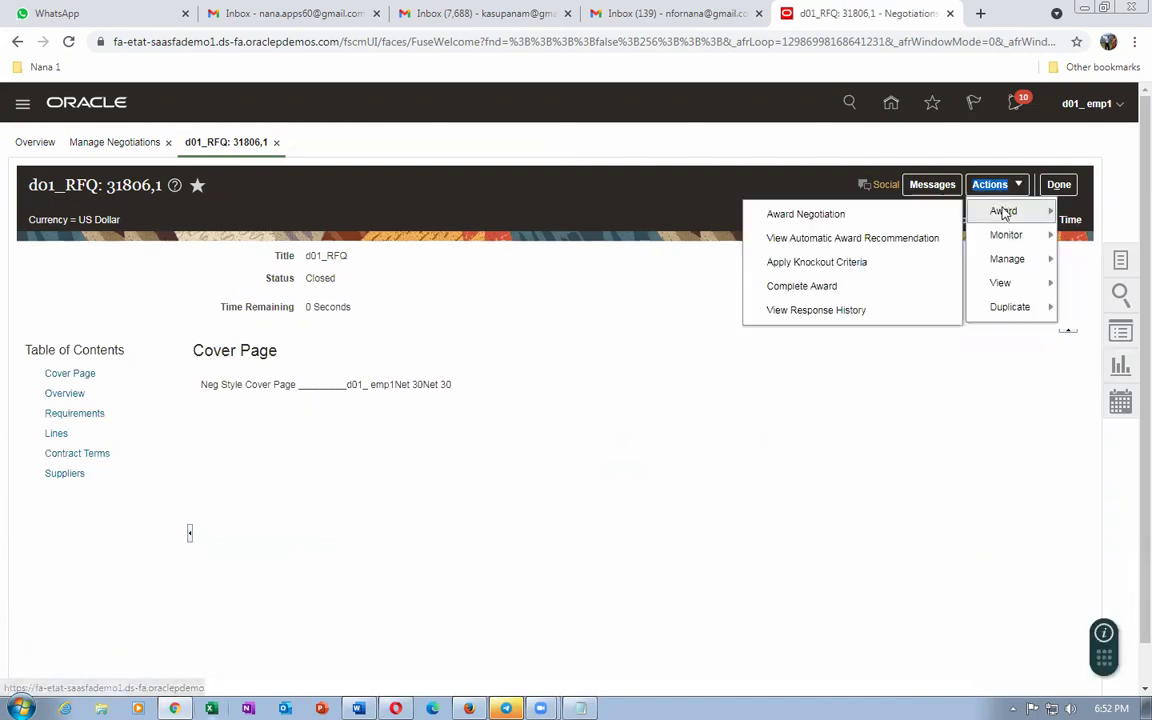
pyautogui.click(780, 263)
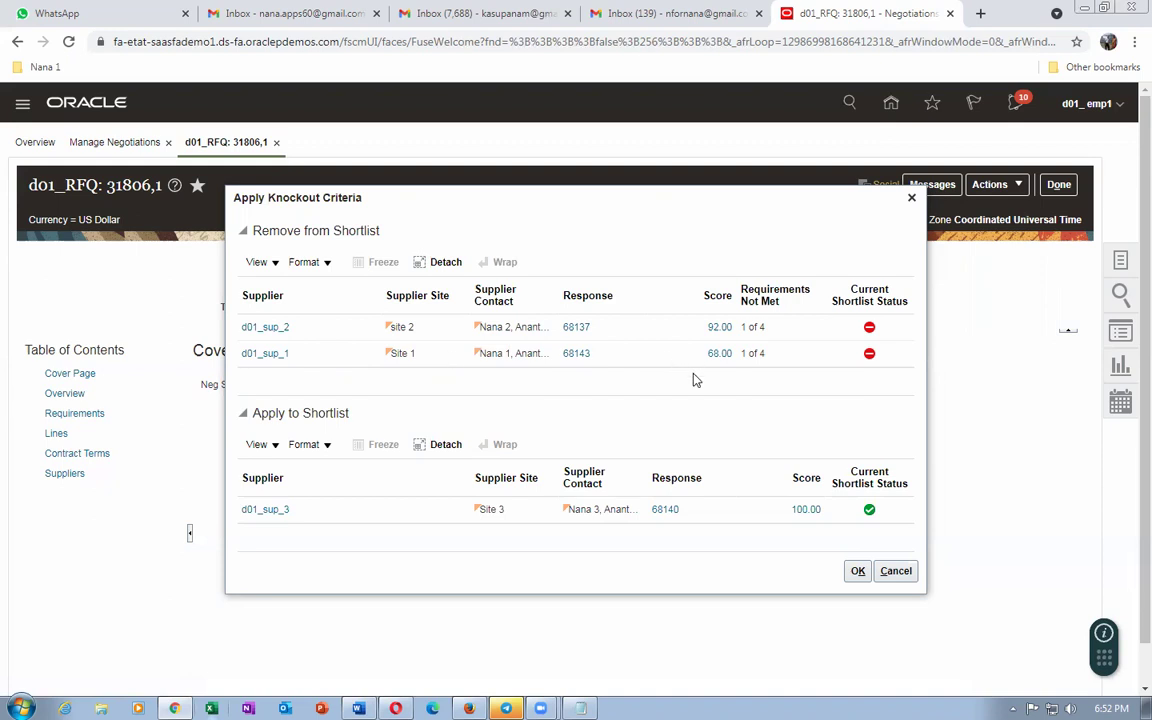
pyautogui.click(264, 353)
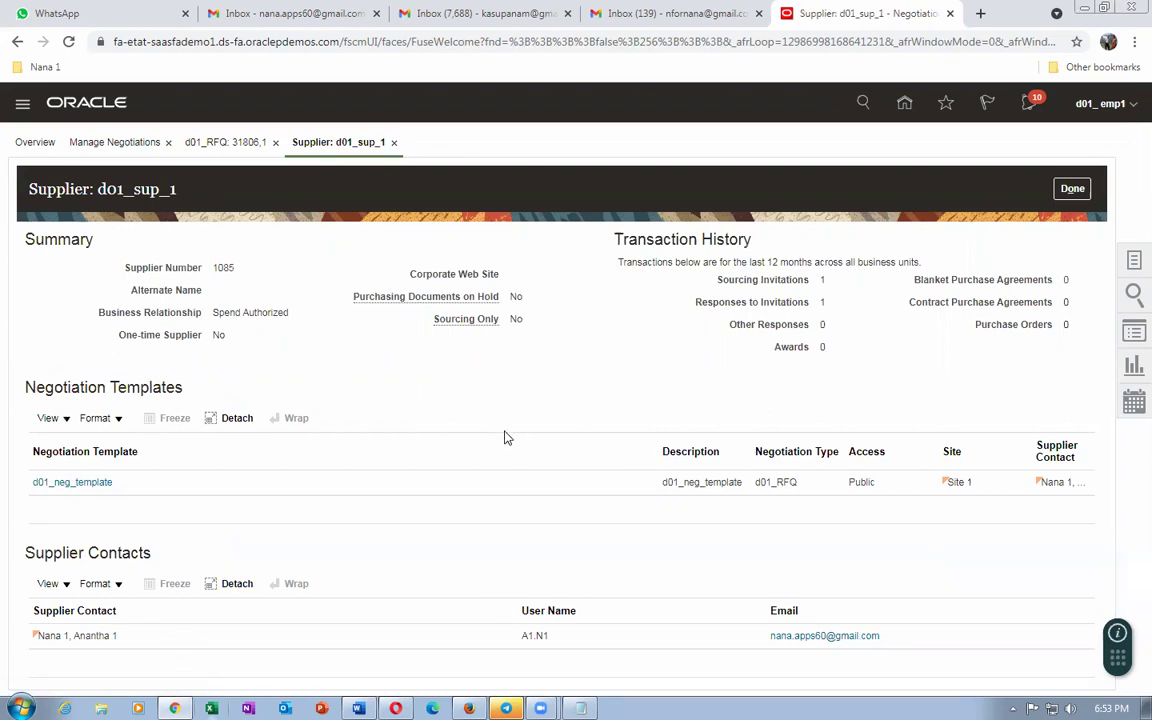
pyautogui.click(1071, 190)
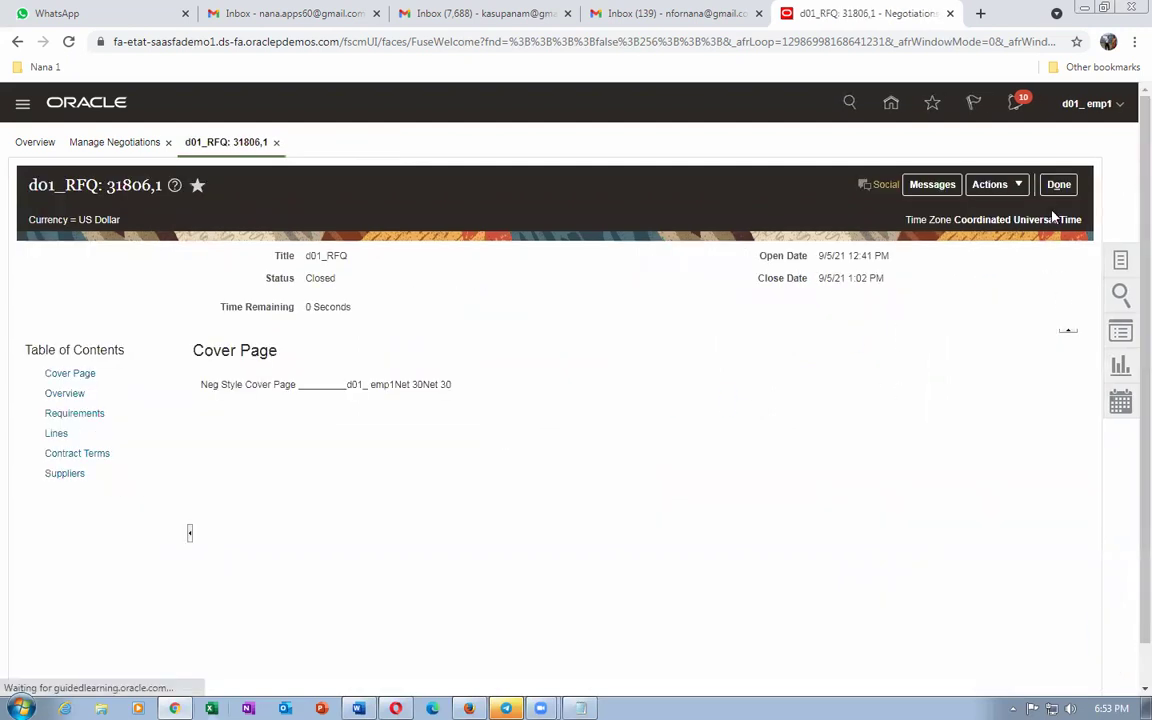
# Reopen the Apply Knockout Criteria results for the RFQ
pyautogui.click(1008, 186)
pyautogui.moveTo(1020, 215)
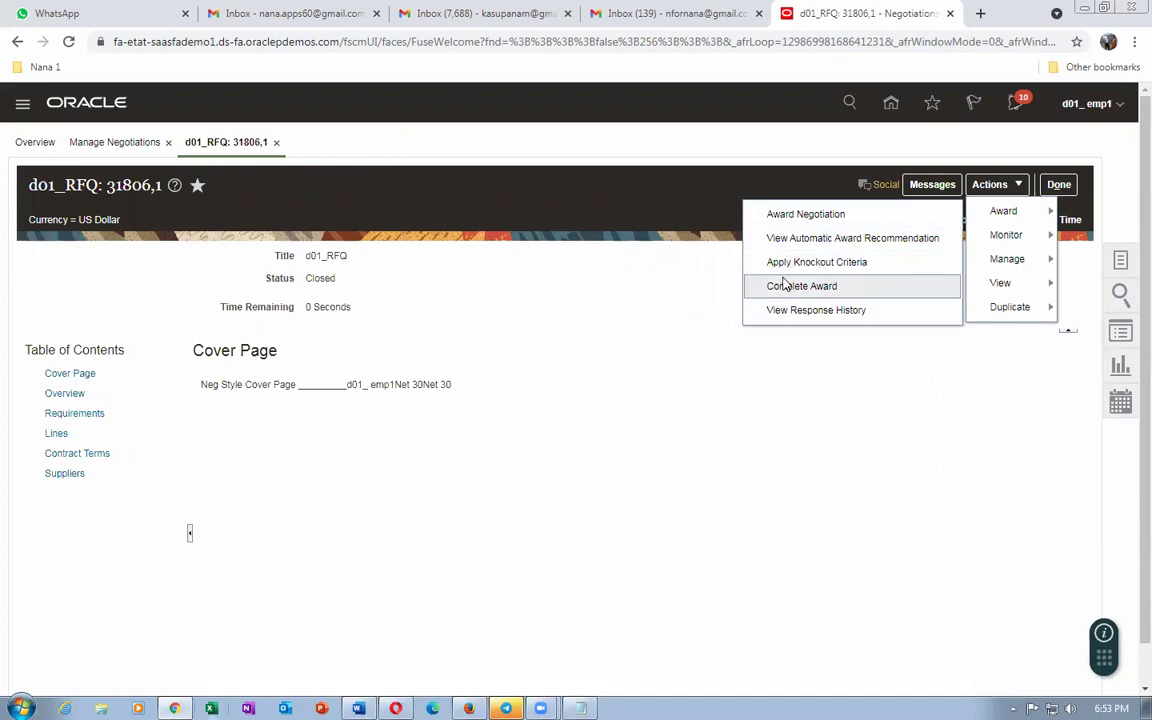
pyautogui.click(790, 263)
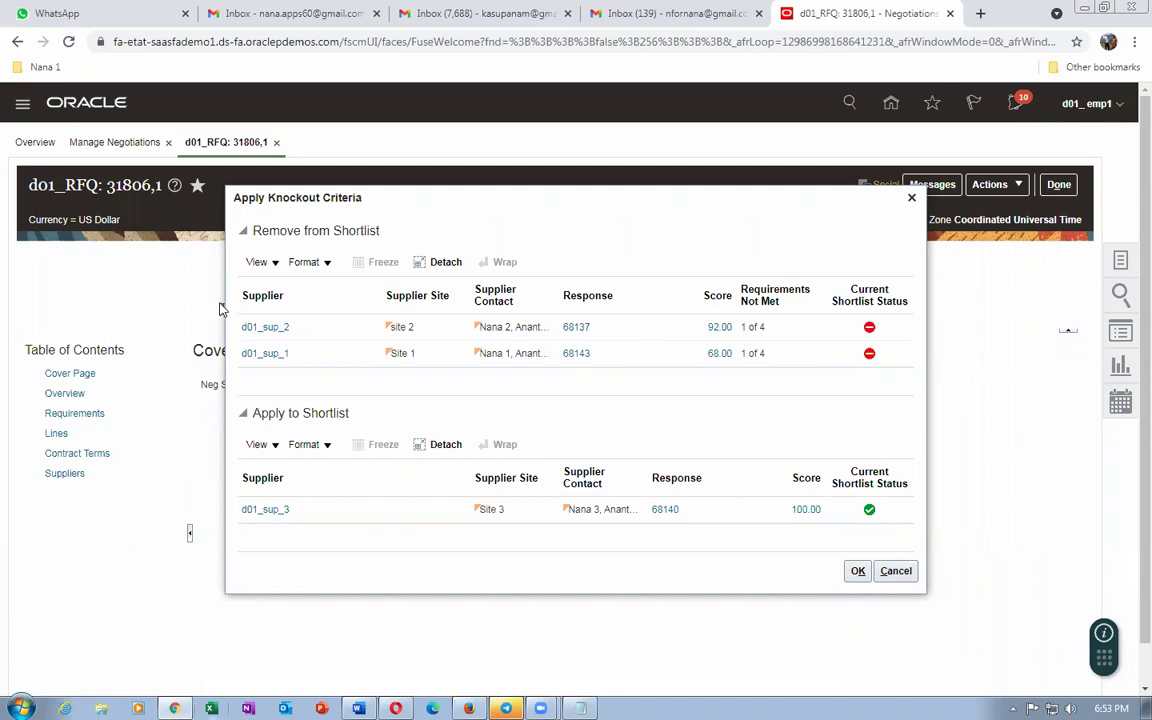
# Check the Requirements of d01_sup_2's response 68137, then close it and the RFQ
pyautogui.click(580, 328)
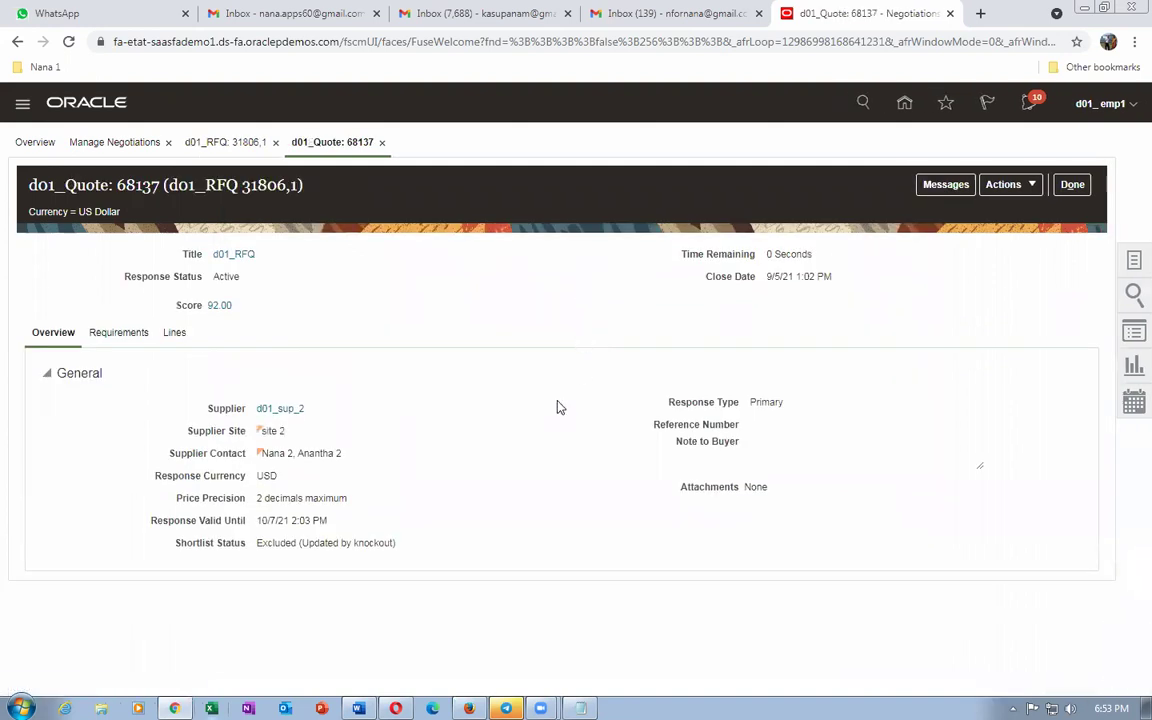
pyautogui.click(118, 334)
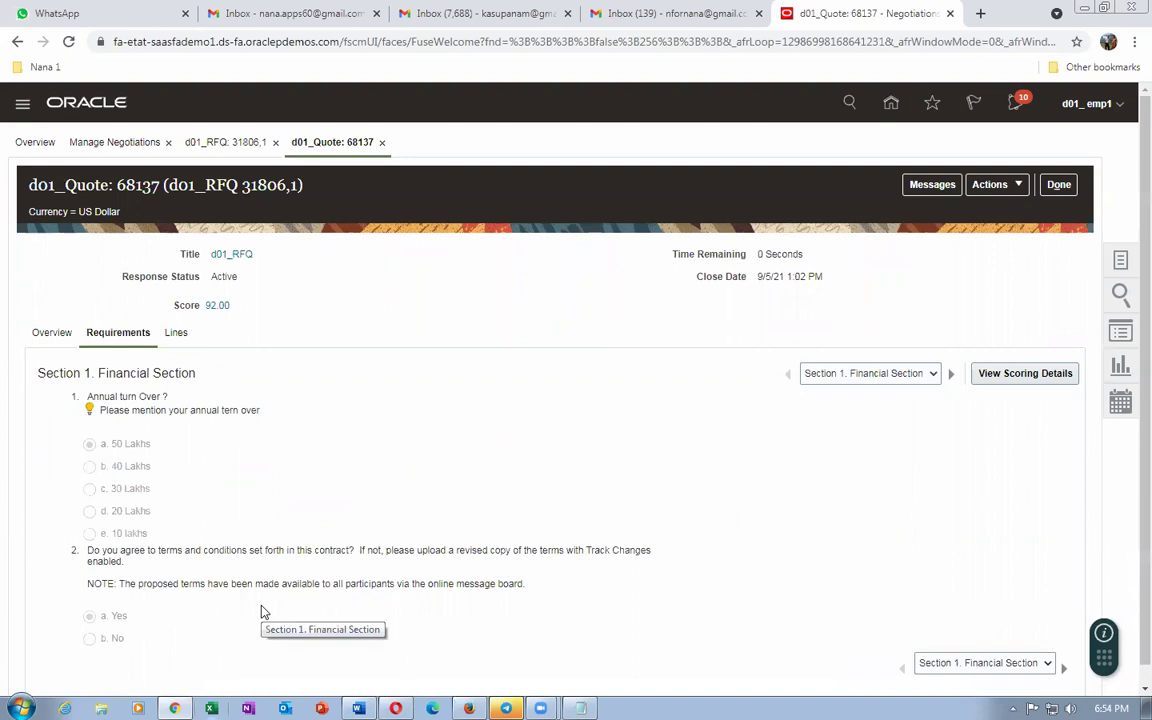
pyautogui.click(980, 189)
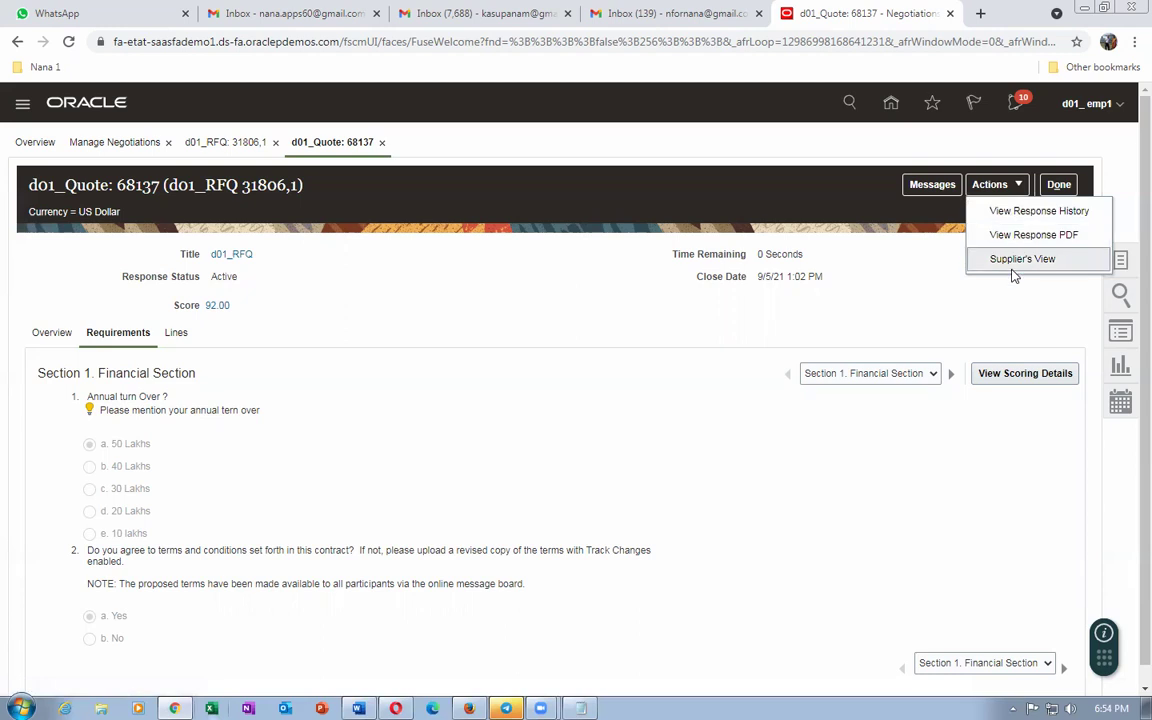
pyautogui.click(464, 291)
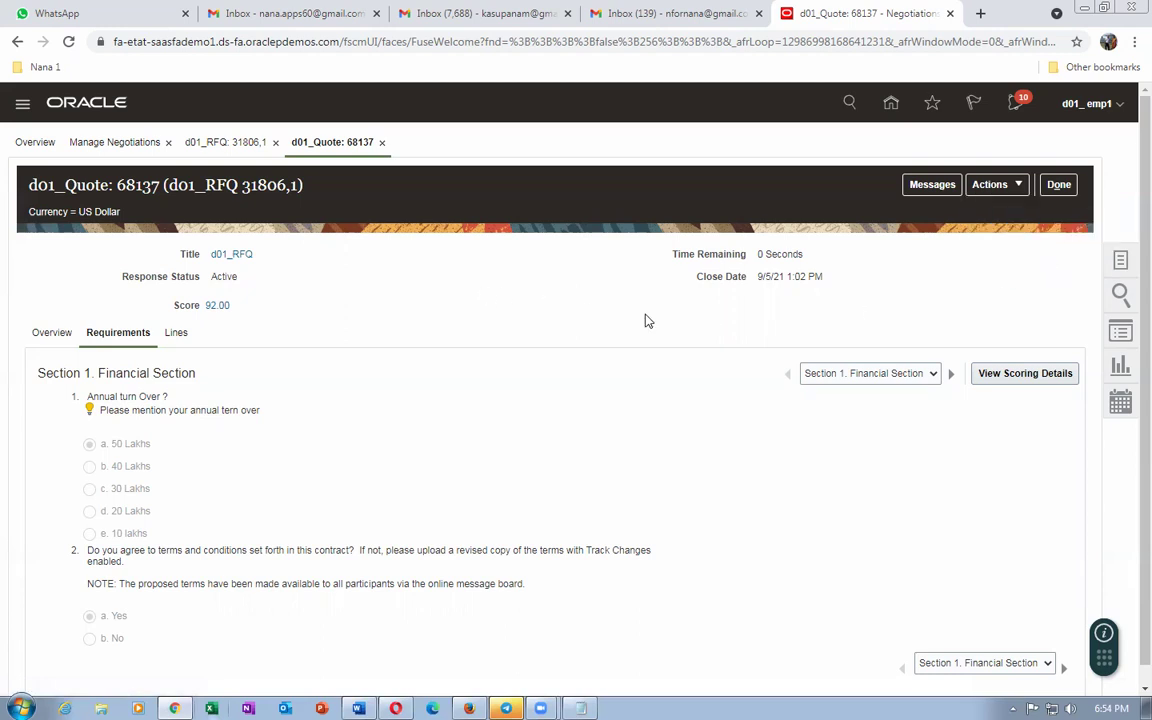
pyautogui.click(1057, 184)
pyautogui.click(1058, 184)
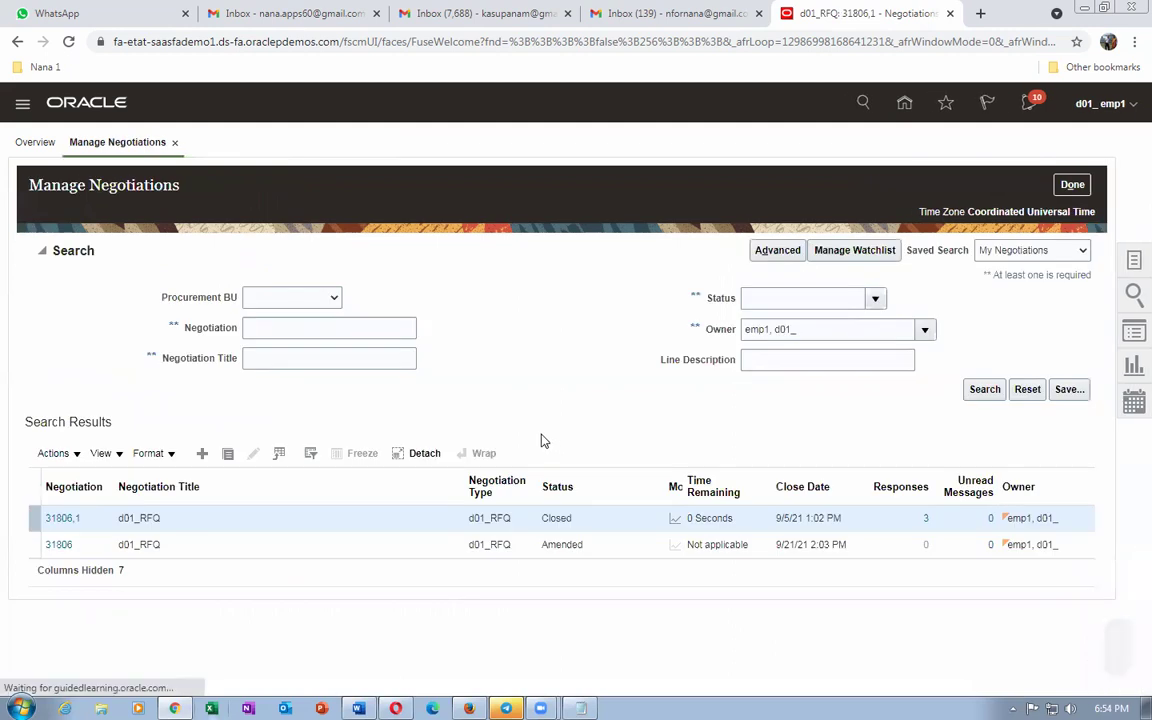
# Open negotiation 31806,1 in Monitor Negotiation and review its Suppliers table
pyautogui.click(52, 518)
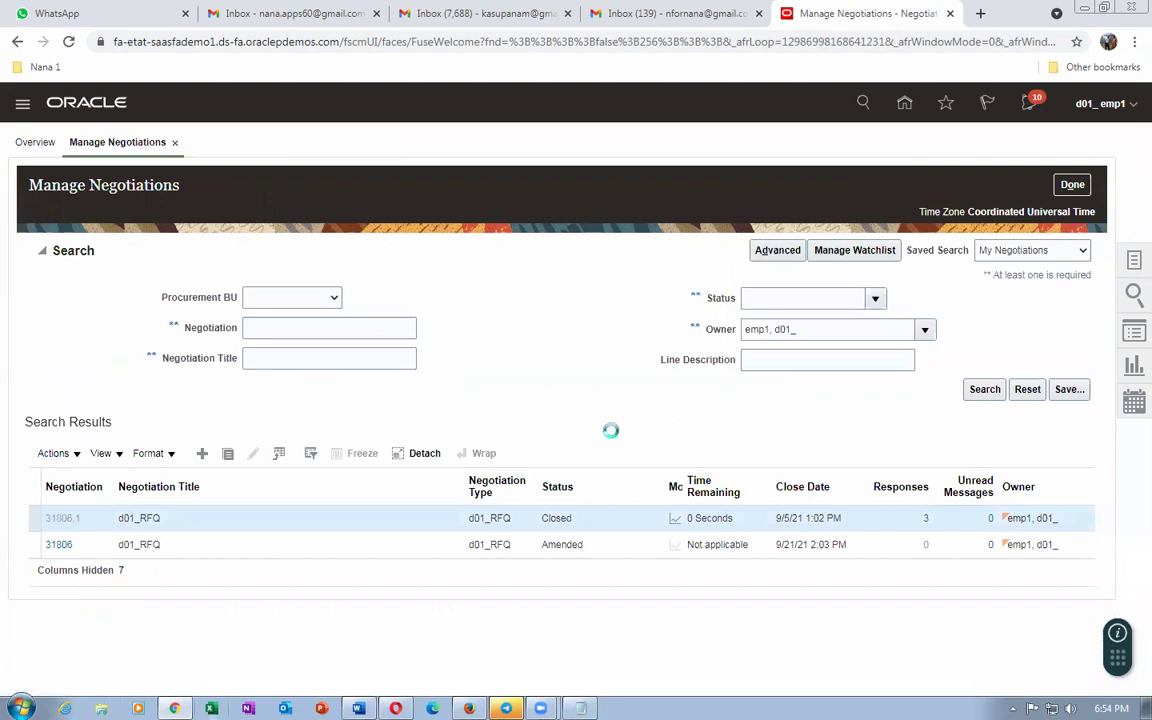
pyautogui.click(1000, 186)
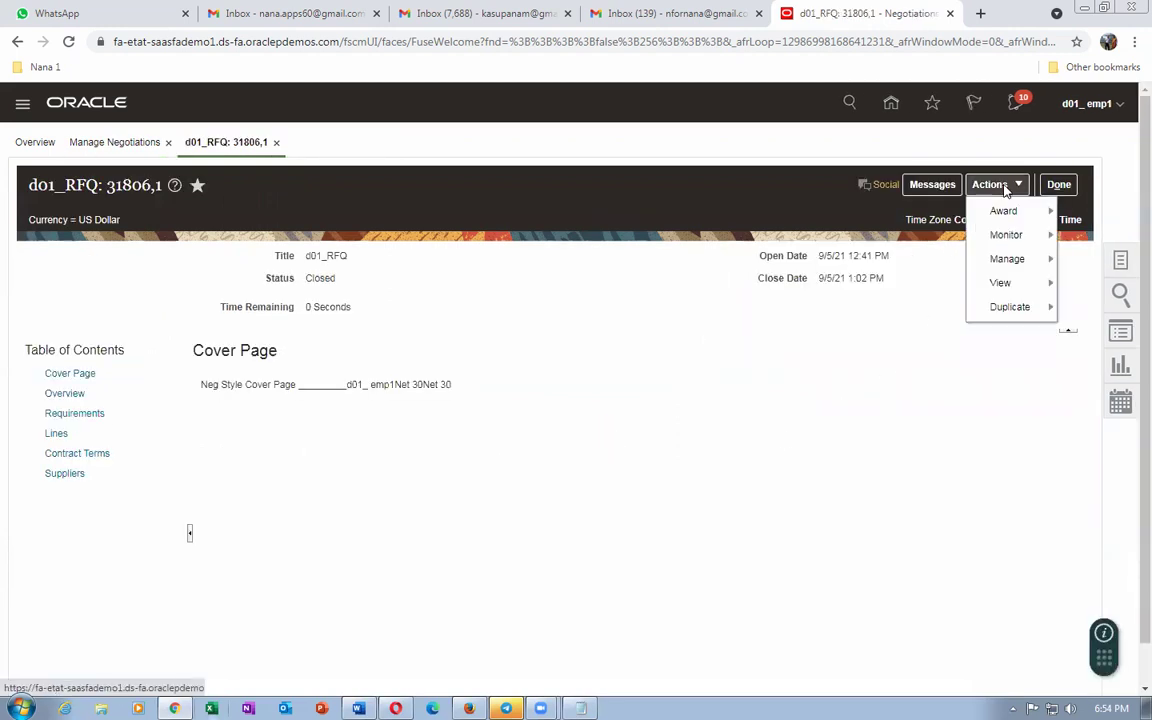
pyautogui.moveTo(1020, 238)
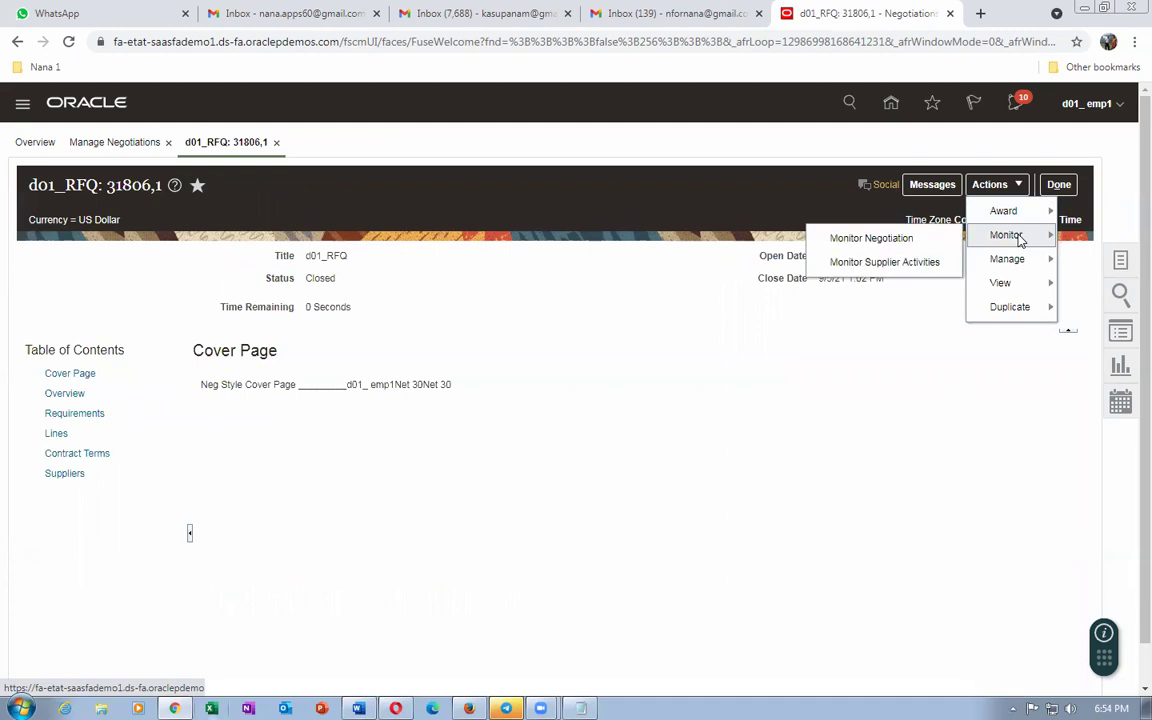
pyautogui.click(866, 240)
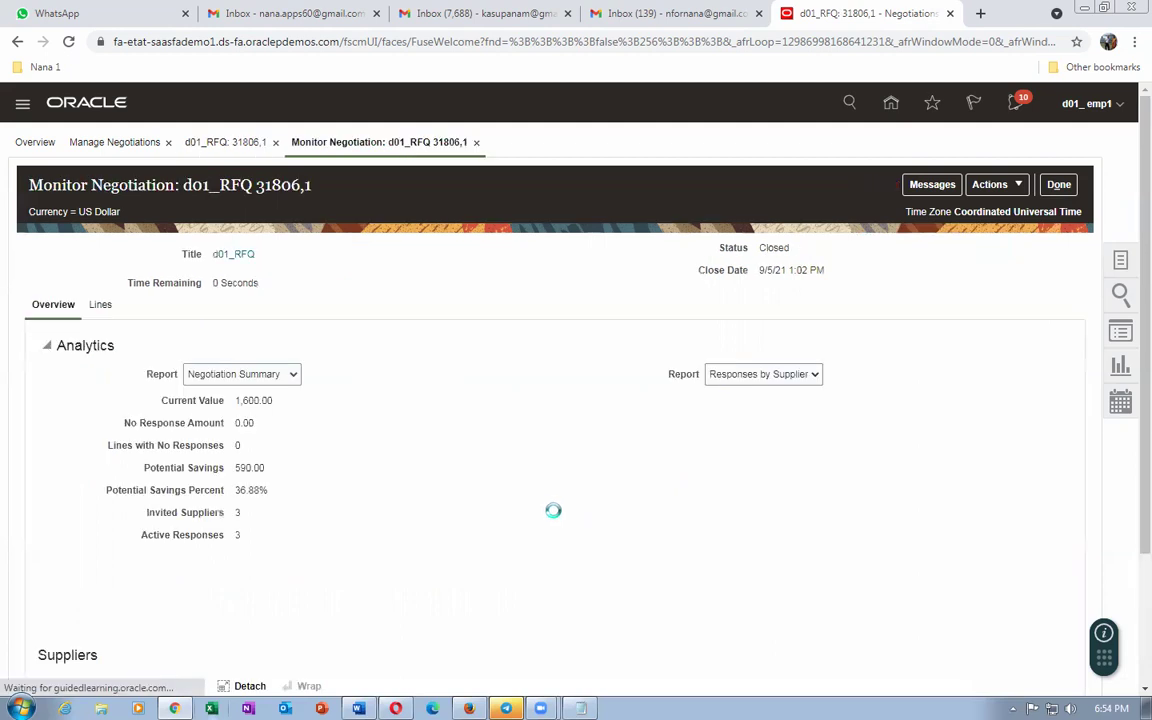
pyautogui.scroll(-3, 560, 519)
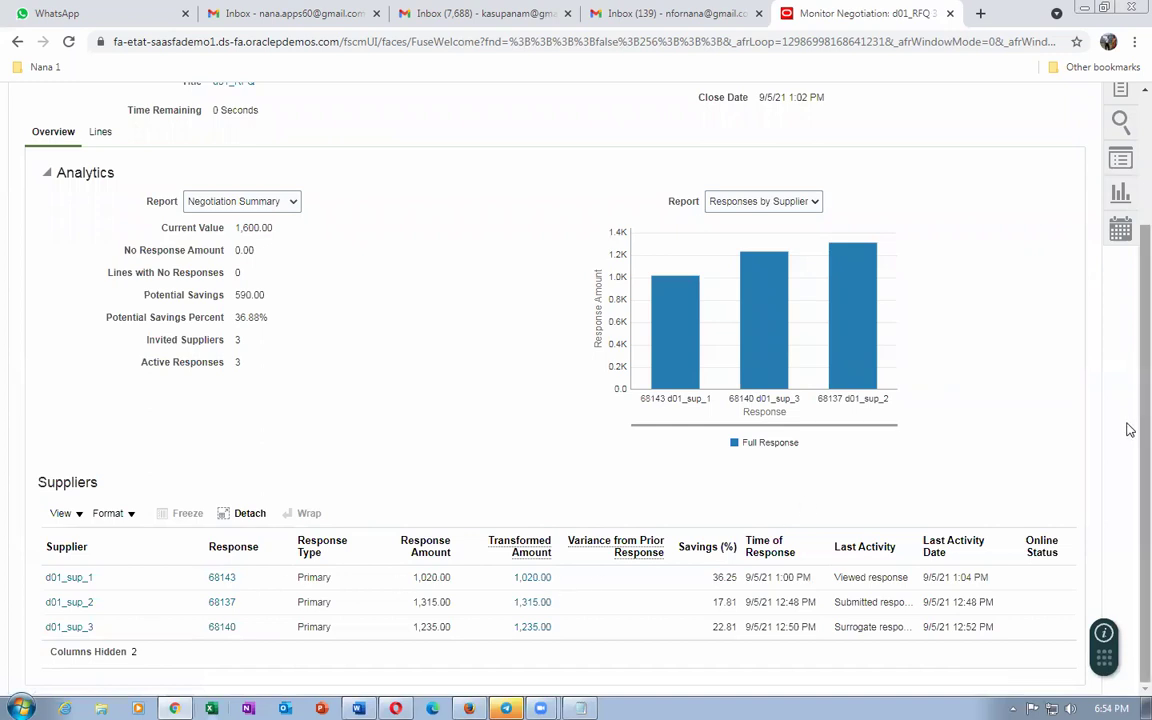
pyautogui.scroll(2, 1135, 400)
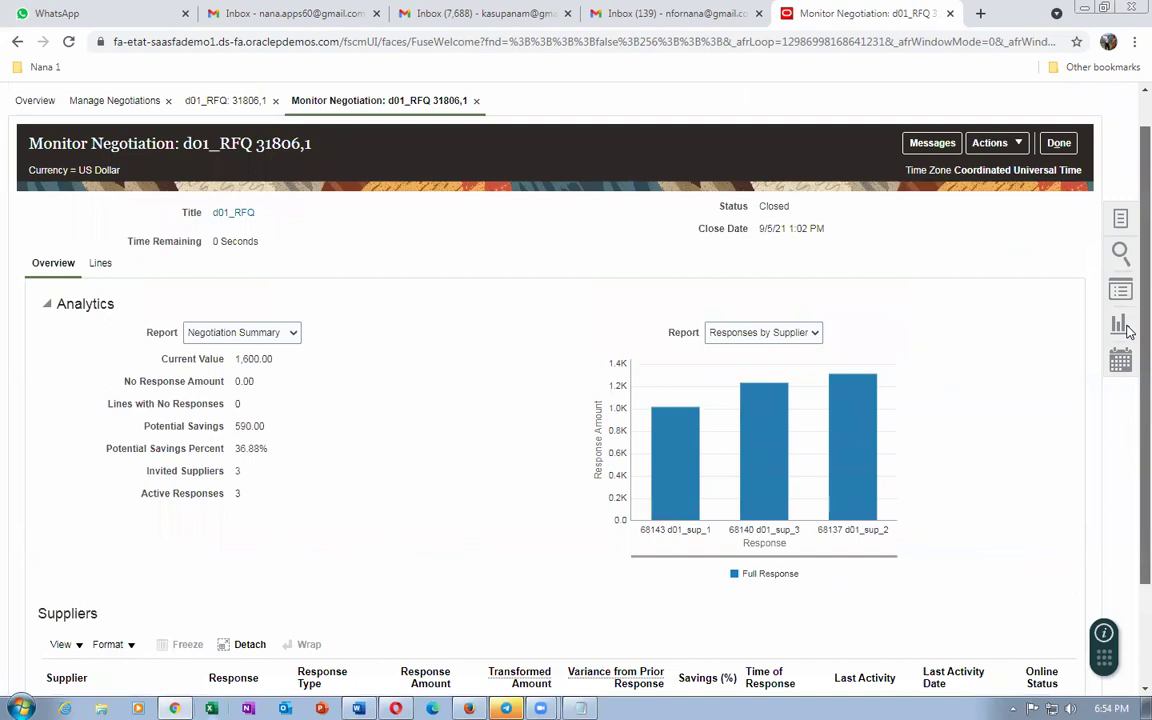
pyautogui.scroll(-1, 1128, 333)
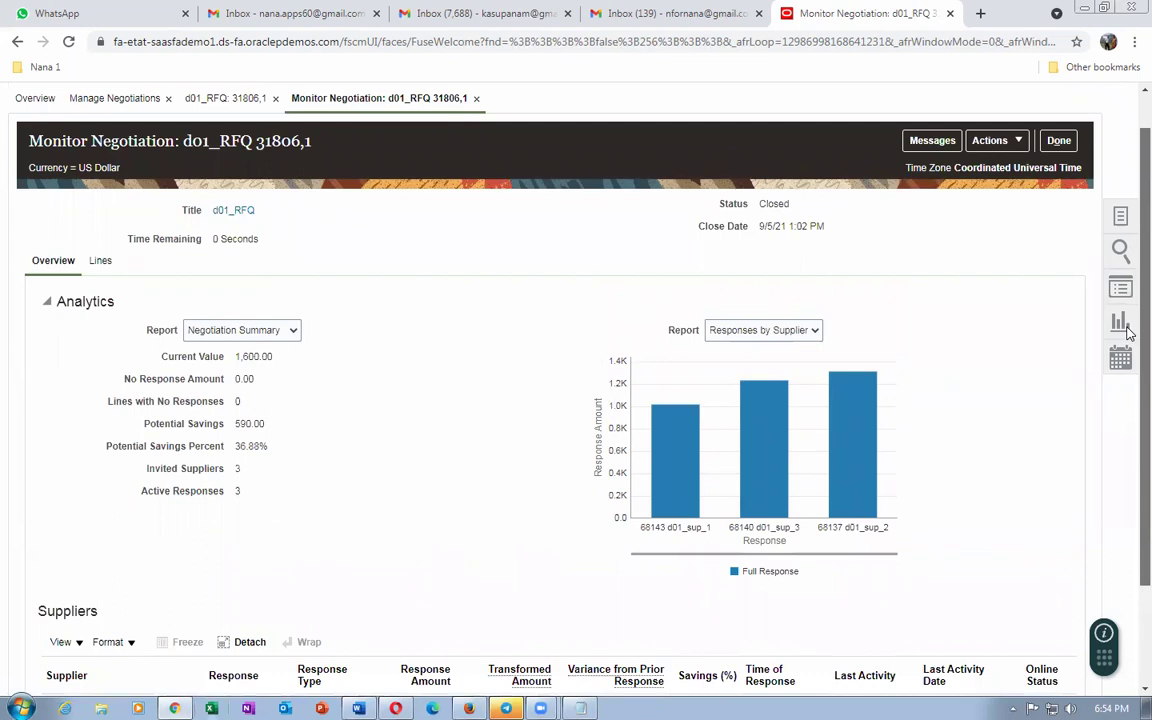
pyautogui.scroll(-3, 1130, 449)
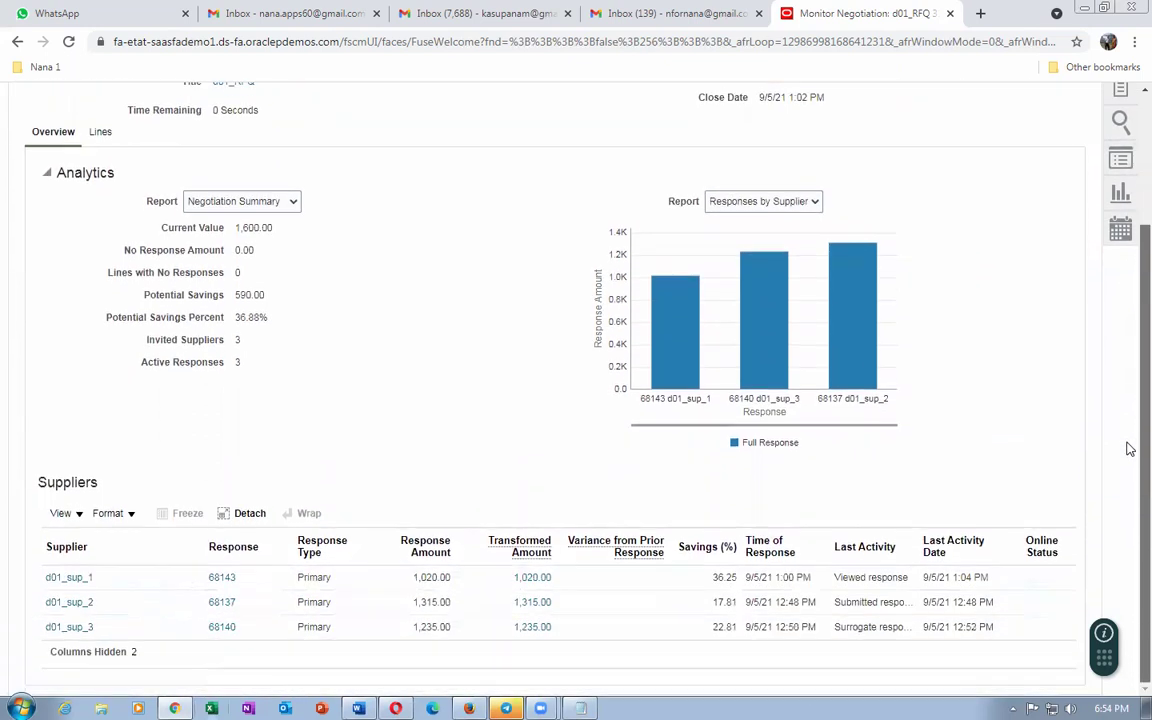
pyautogui.scroll(4, 1130, 449)
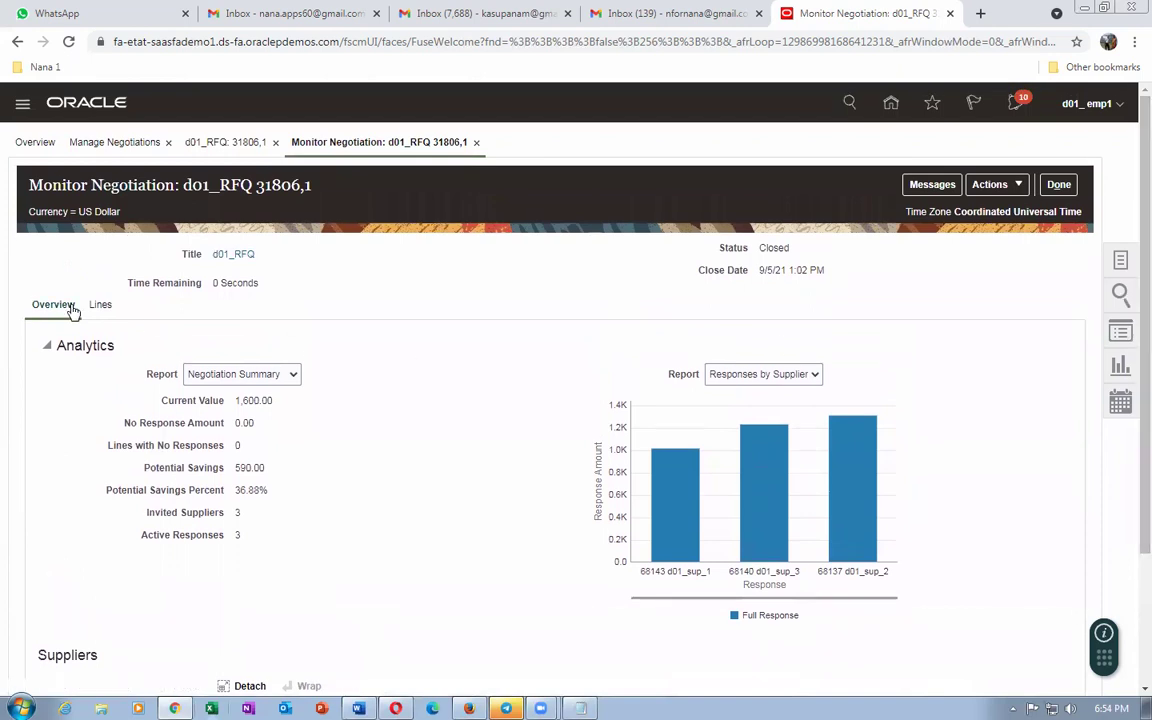
# Review the Lines charts, then close the monitoring view
pyautogui.click(100, 305)
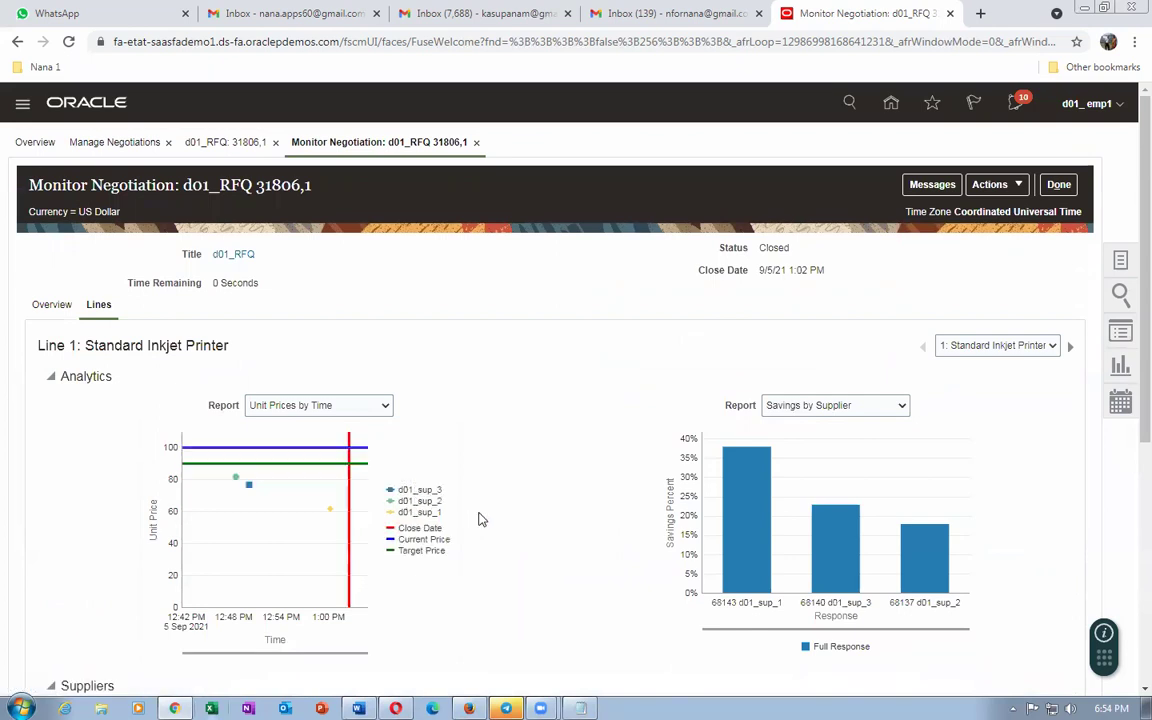
pyautogui.scroll(-3, 476, 520)
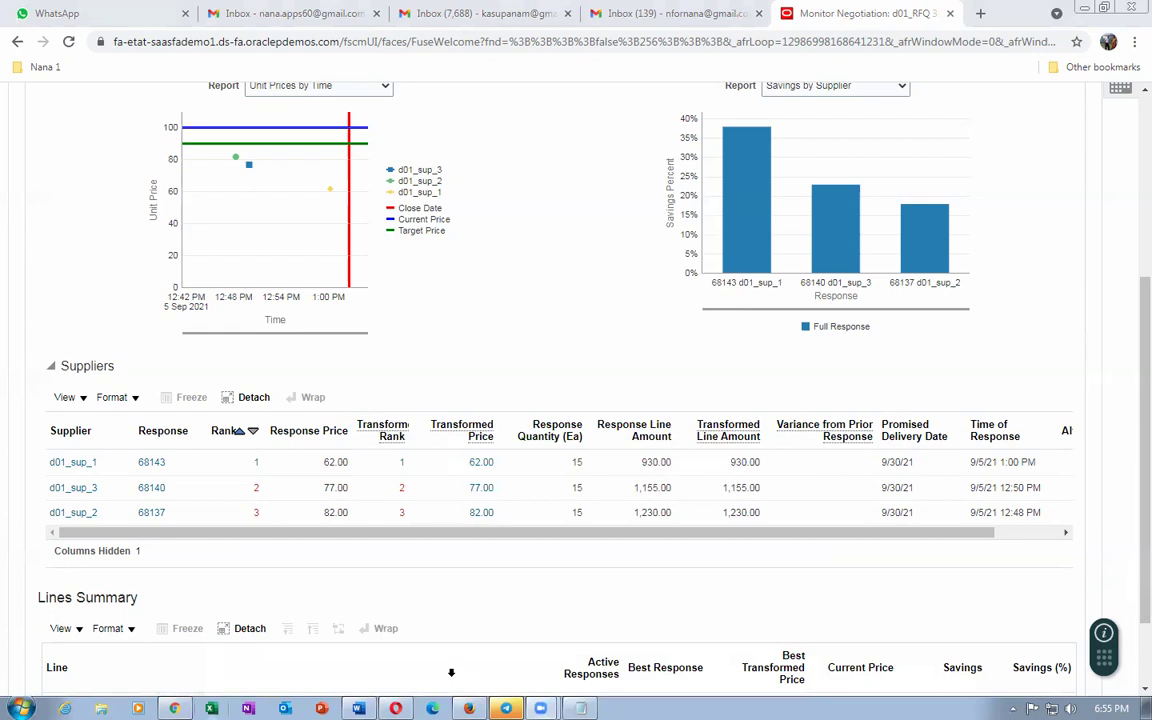
pyautogui.scroll(4, 1128, 119)
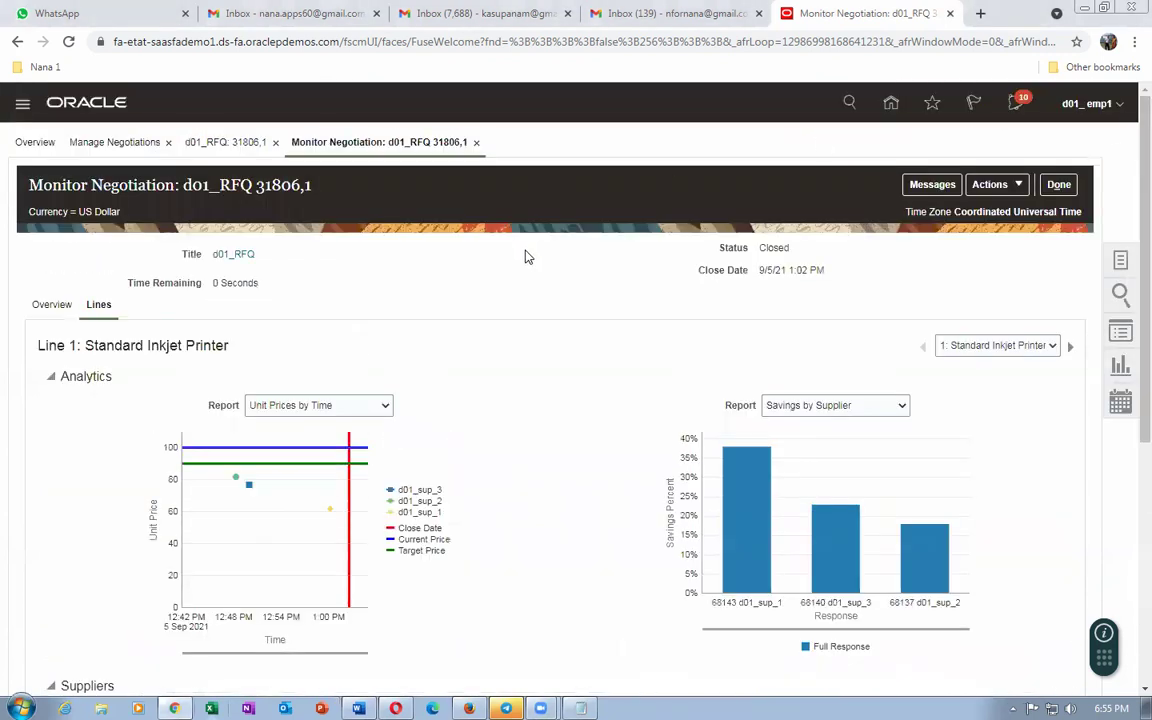
pyautogui.click(1058, 184)
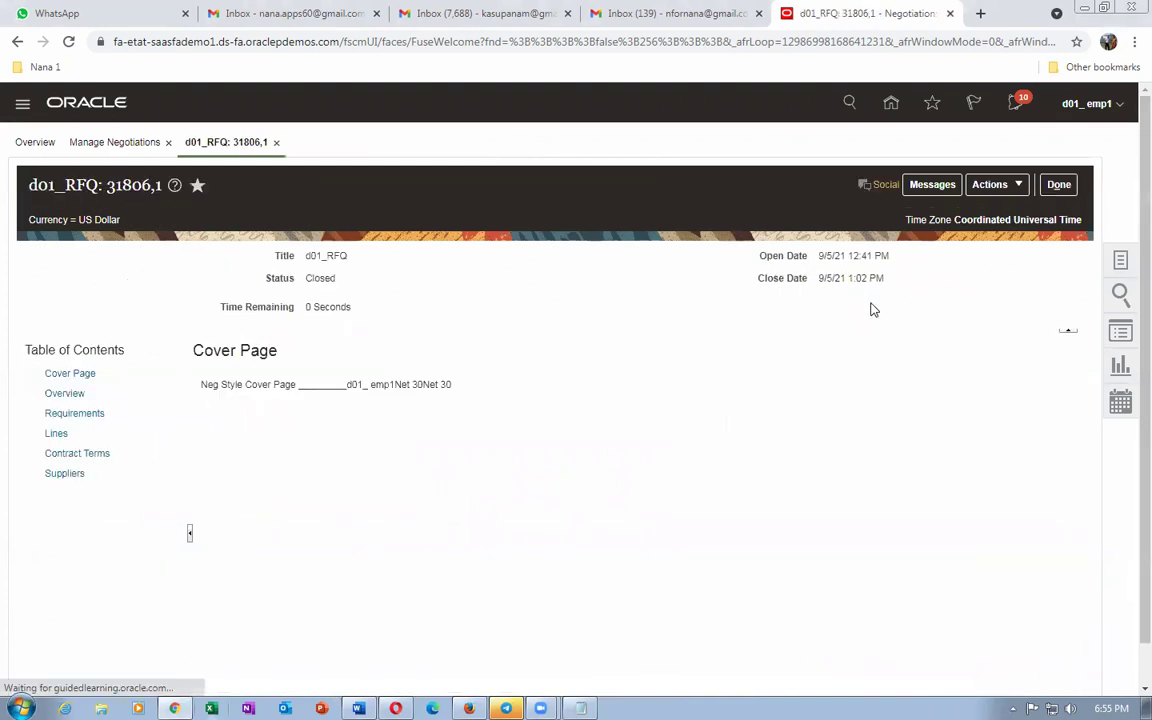
# Browse the negotiation's Actions menu without choosing any option
pyautogui.click(988, 188)
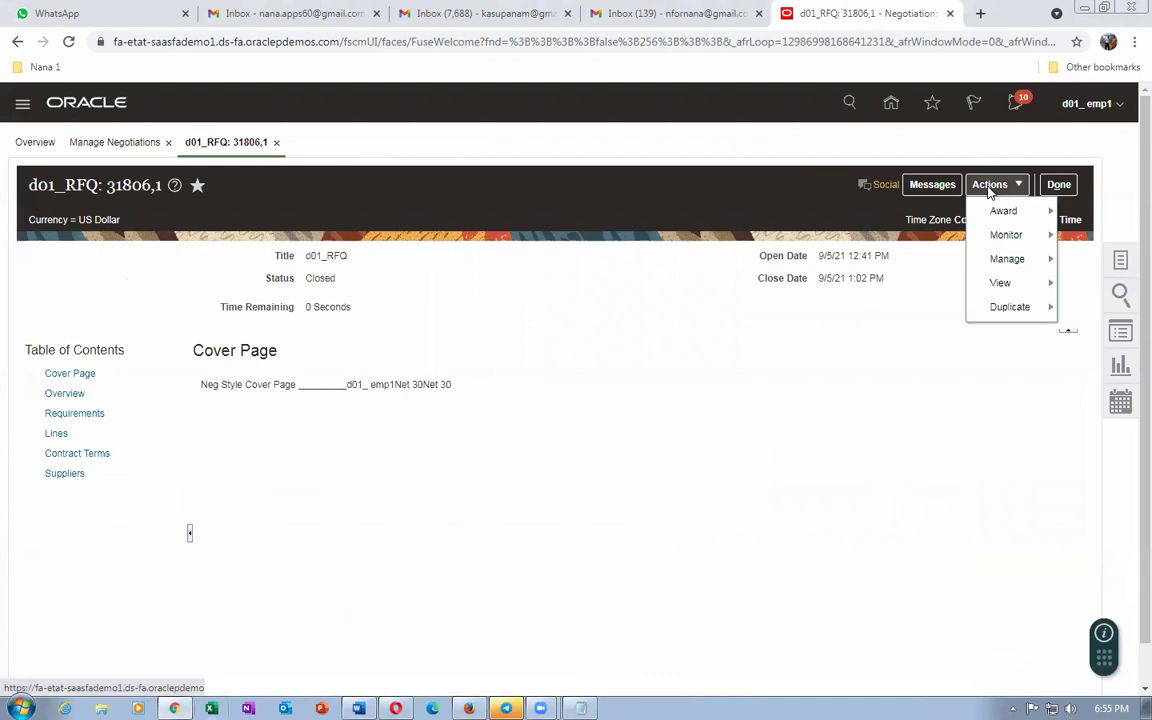
pyautogui.moveTo(1000, 211)
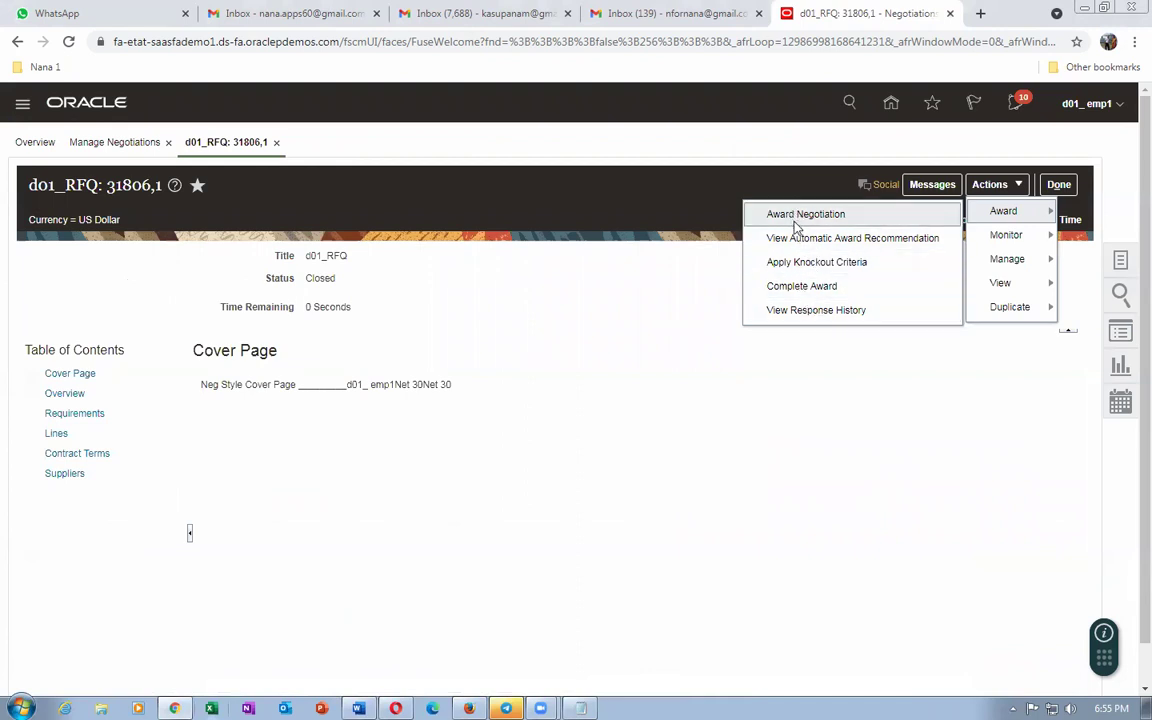
pyautogui.moveTo(1024, 270)
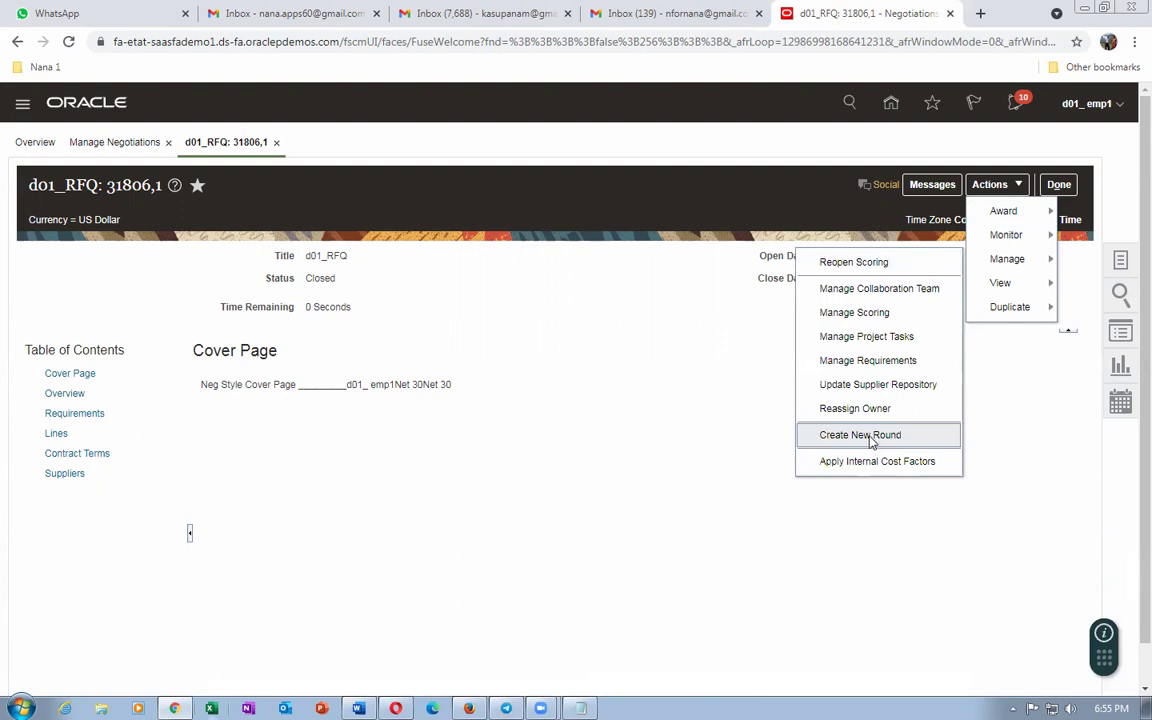
pyautogui.click(971, 440)
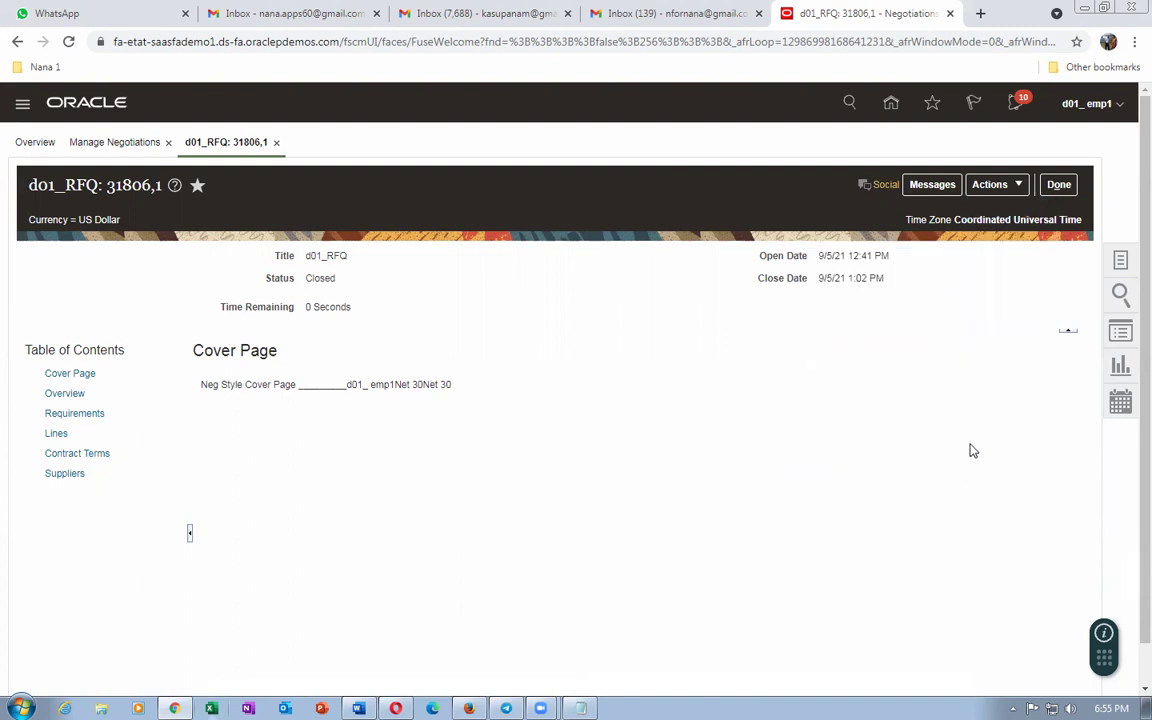
pyautogui.click(1014, 188)
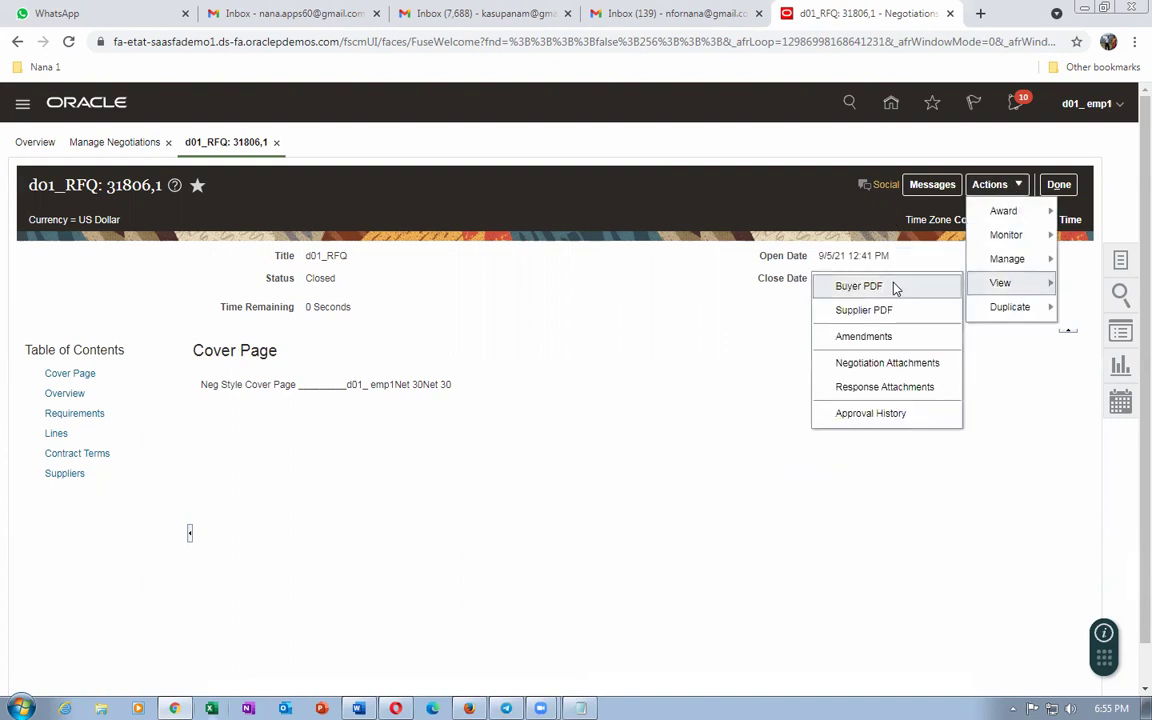
pyautogui.click(905, 530)
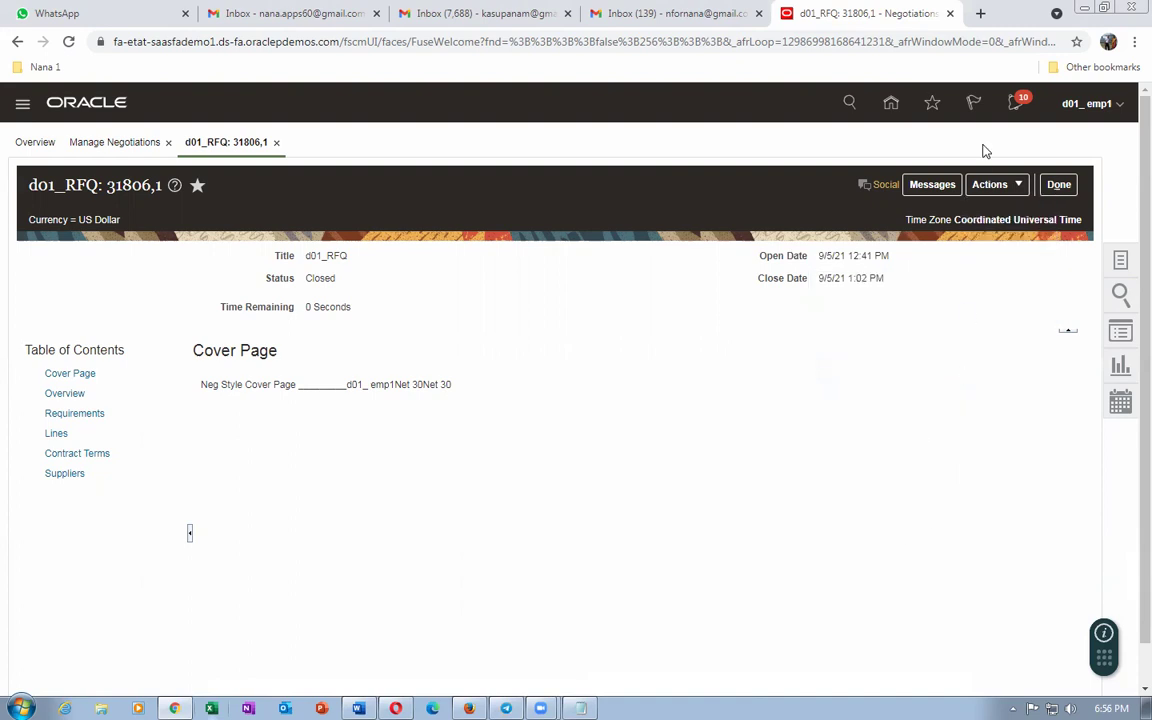
# Check in Manage Scoring that scoring is 100% closed, then return to Manage Negotiations
pyautogui.click(988, 184)
pyautogui.moveTo(1014, 268)
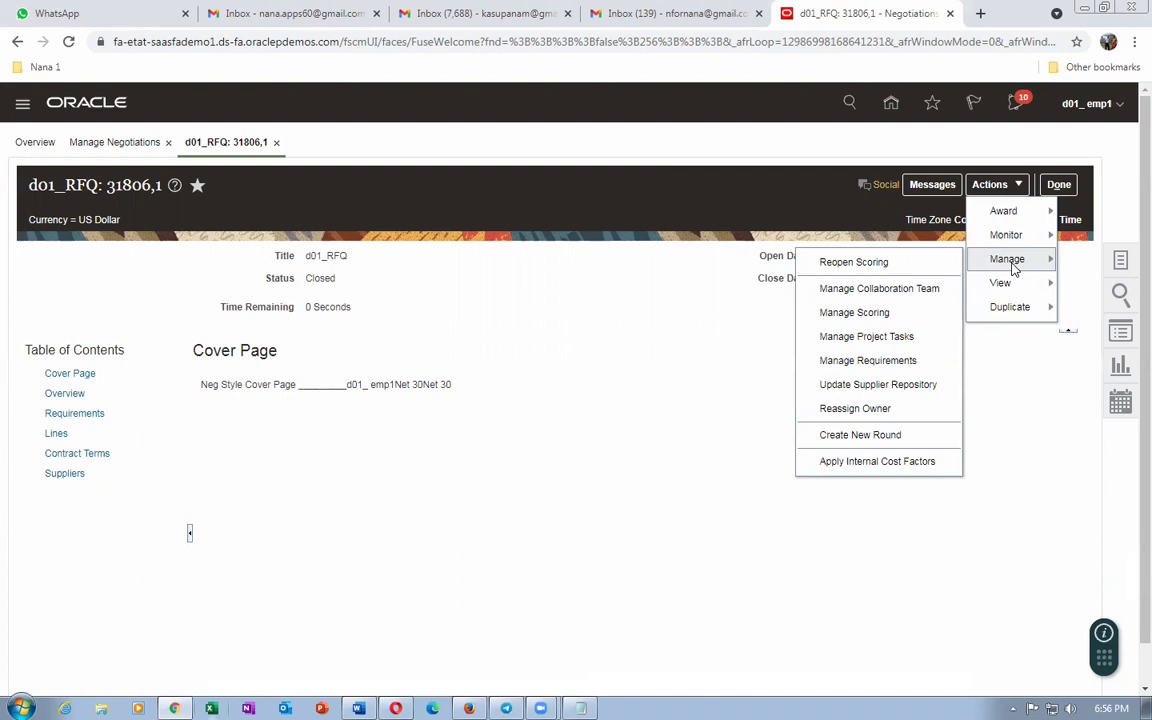
pyautogui.click(854, 312)
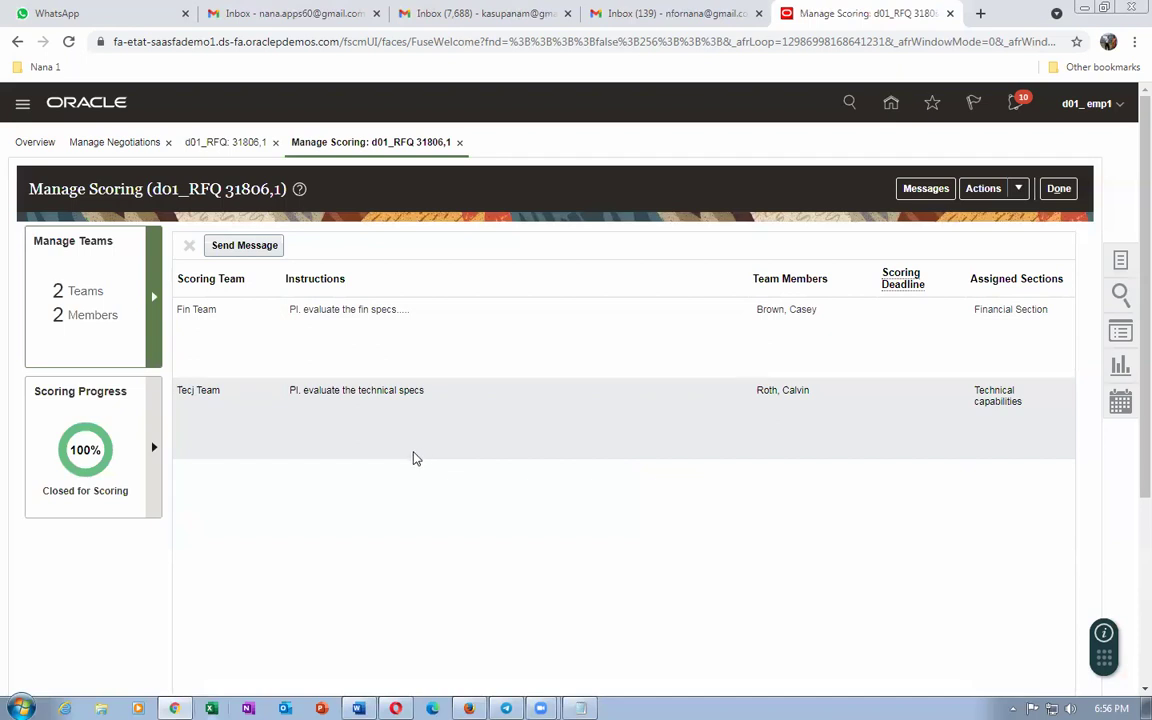
pyautogui.click(1057, 188)
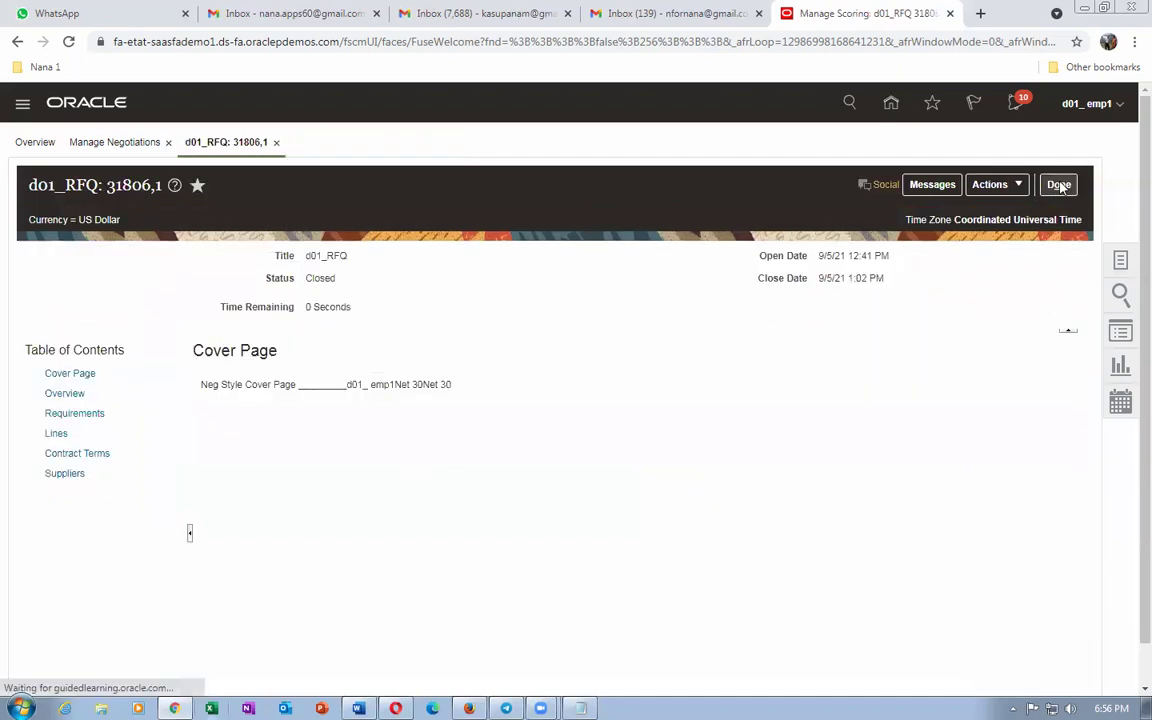
pyautogui.click(1058, 184)
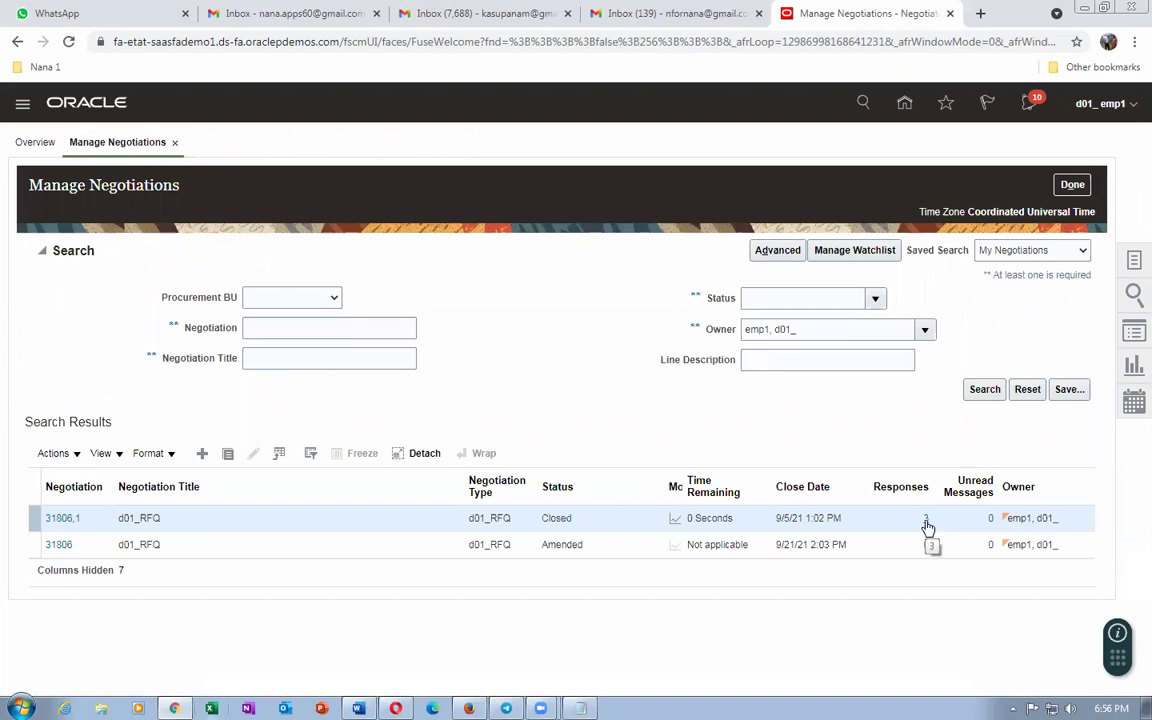
# Review the Response History of the three responses, then reopen negotiation 31806,1
pyautogui.click(926, 520)
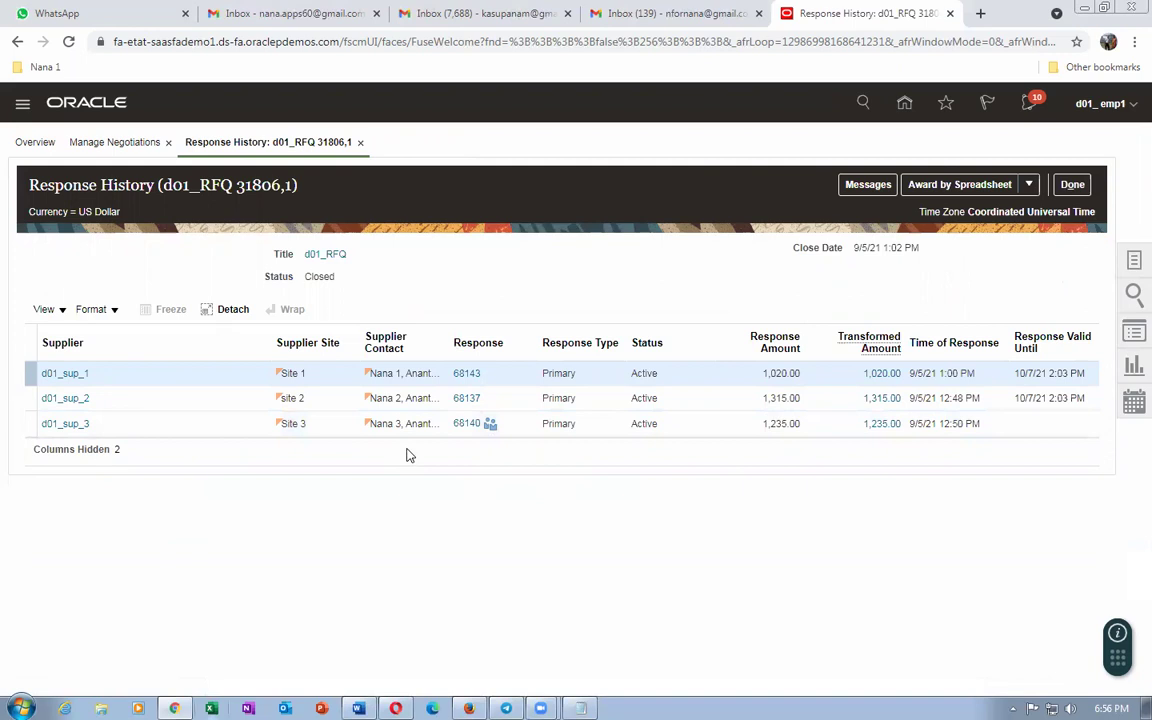
pyautogui.click(1072, 184)
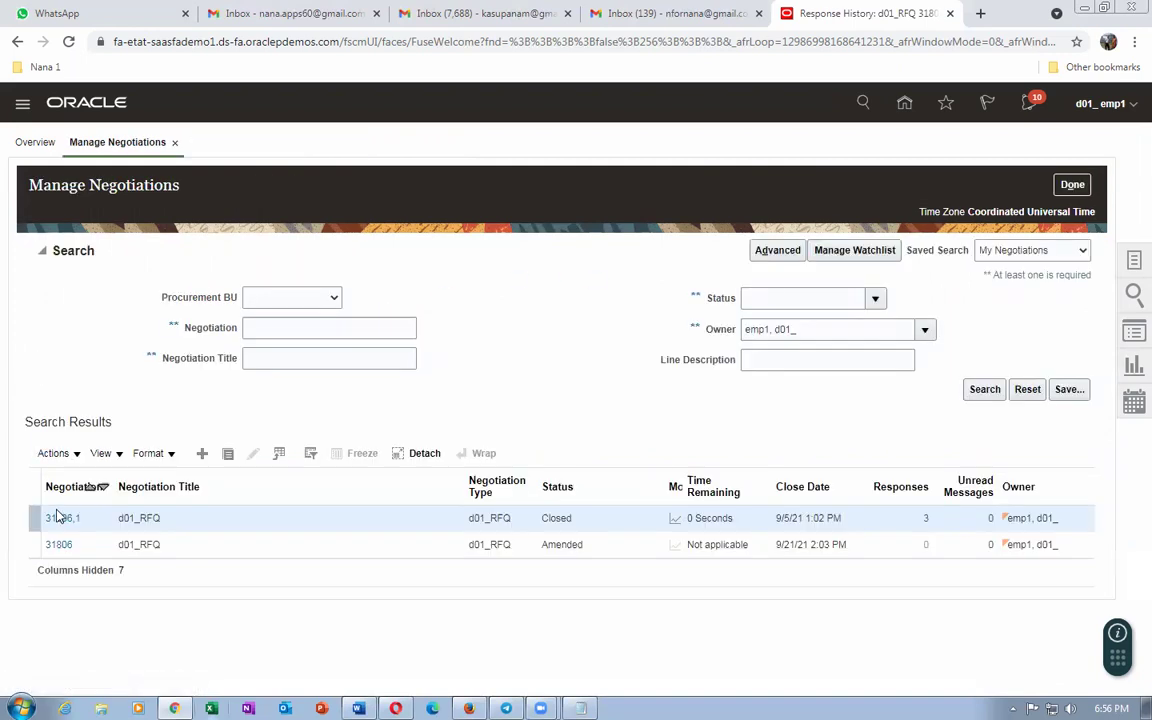
pyautogui.click(57, 518)
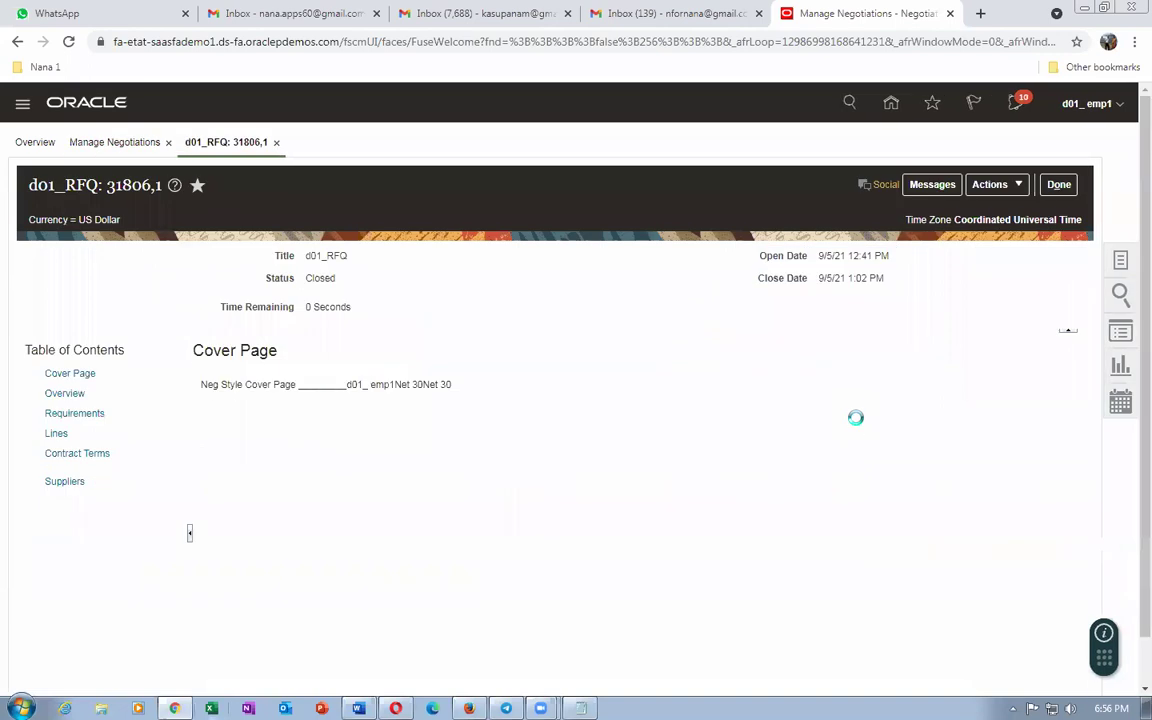
# Start Award Negotiation for 31806,1
pyautogui.click(988, 186)
pyautogui.moveTo(996, 219)
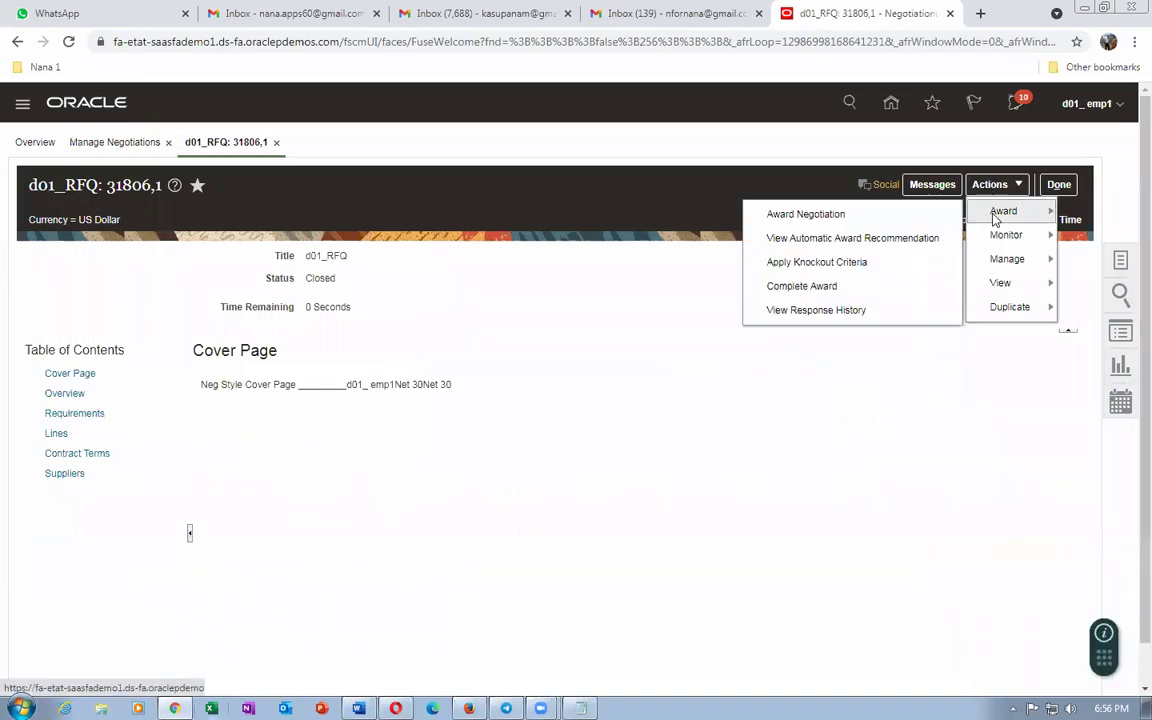
pyautogui.click(775, 213)
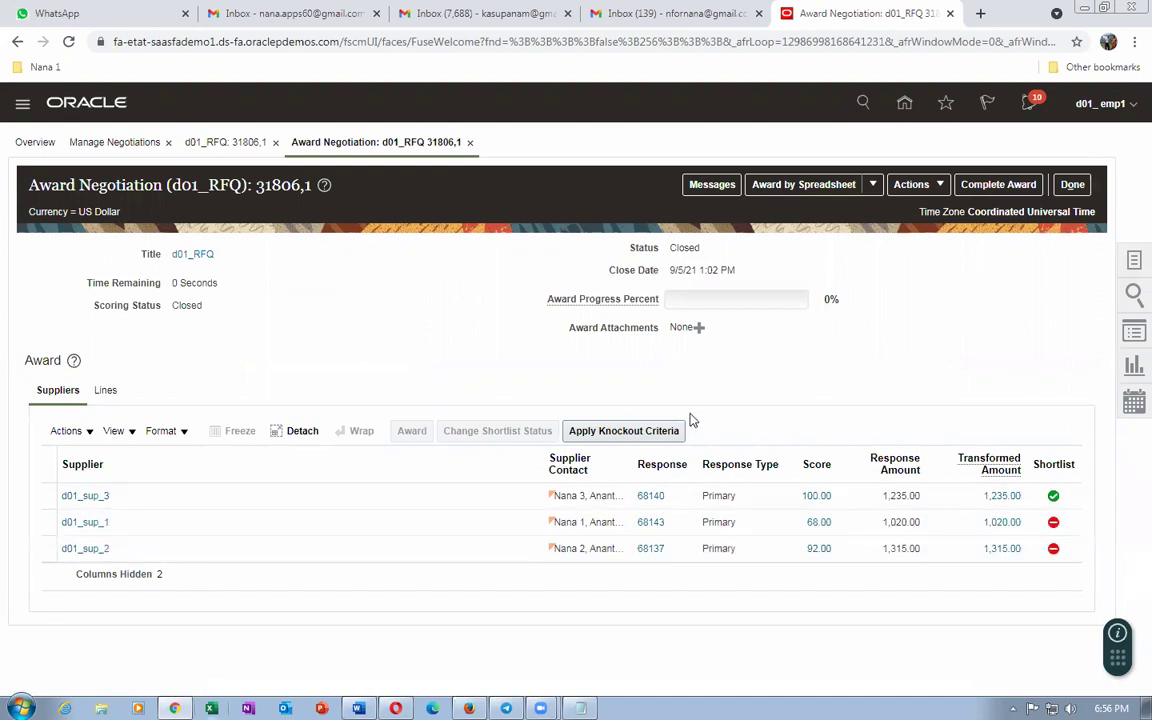
# Add d01_sup_1's response to the shortlist
pyautogui.click(745, 521)
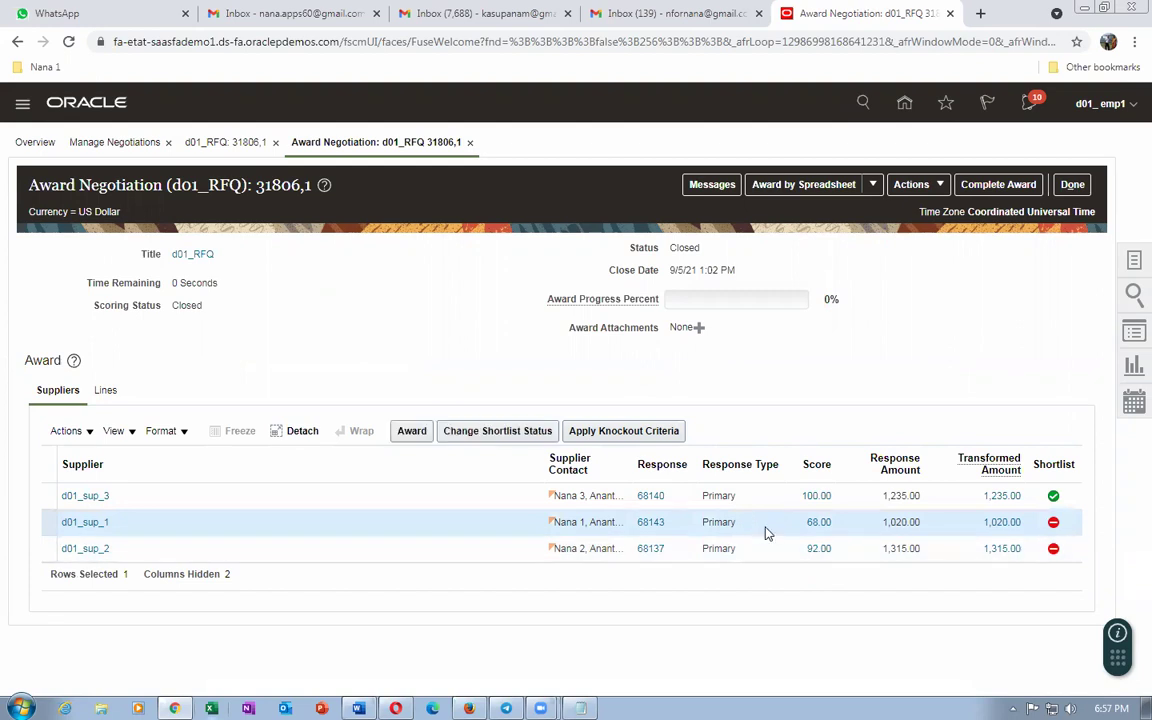
pyautogui.click(505, 438)
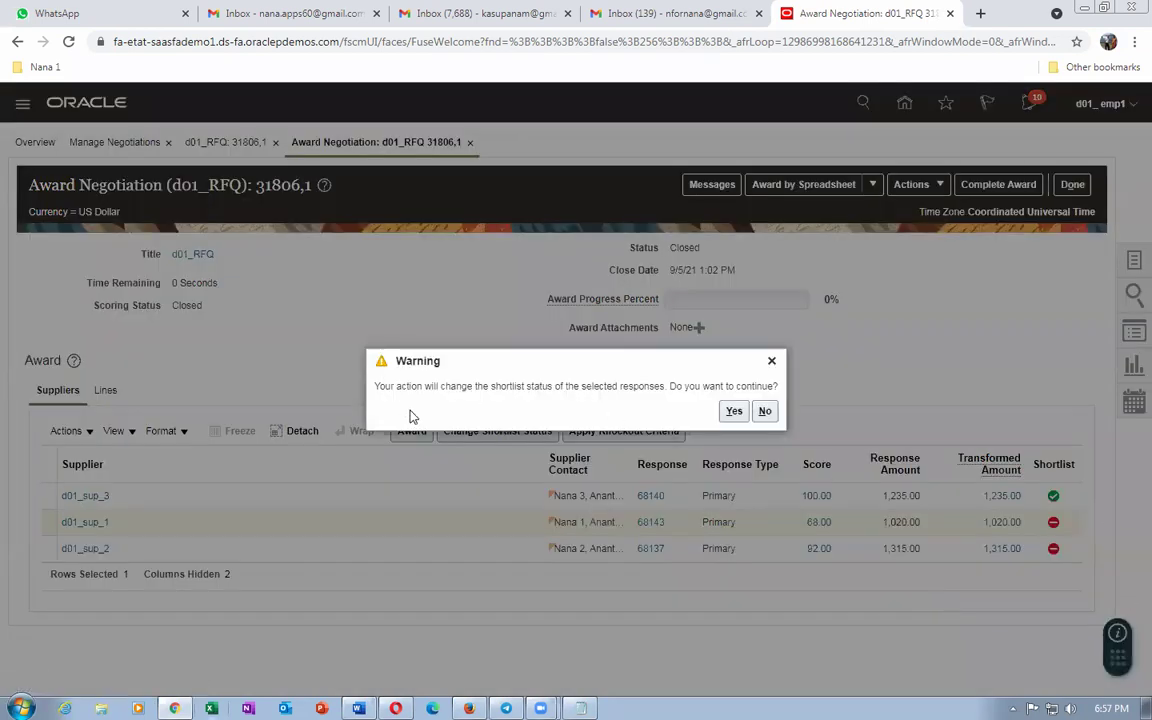
pyautogui.click(733, 410)
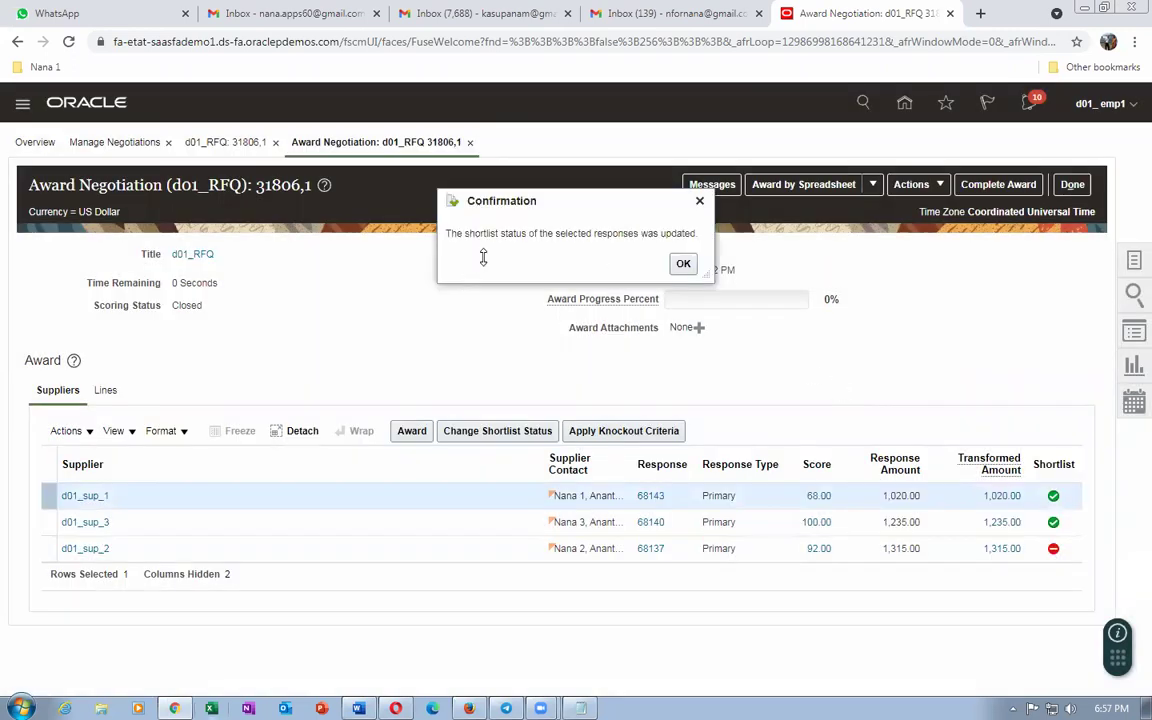
pyautogui.click(683, 262)
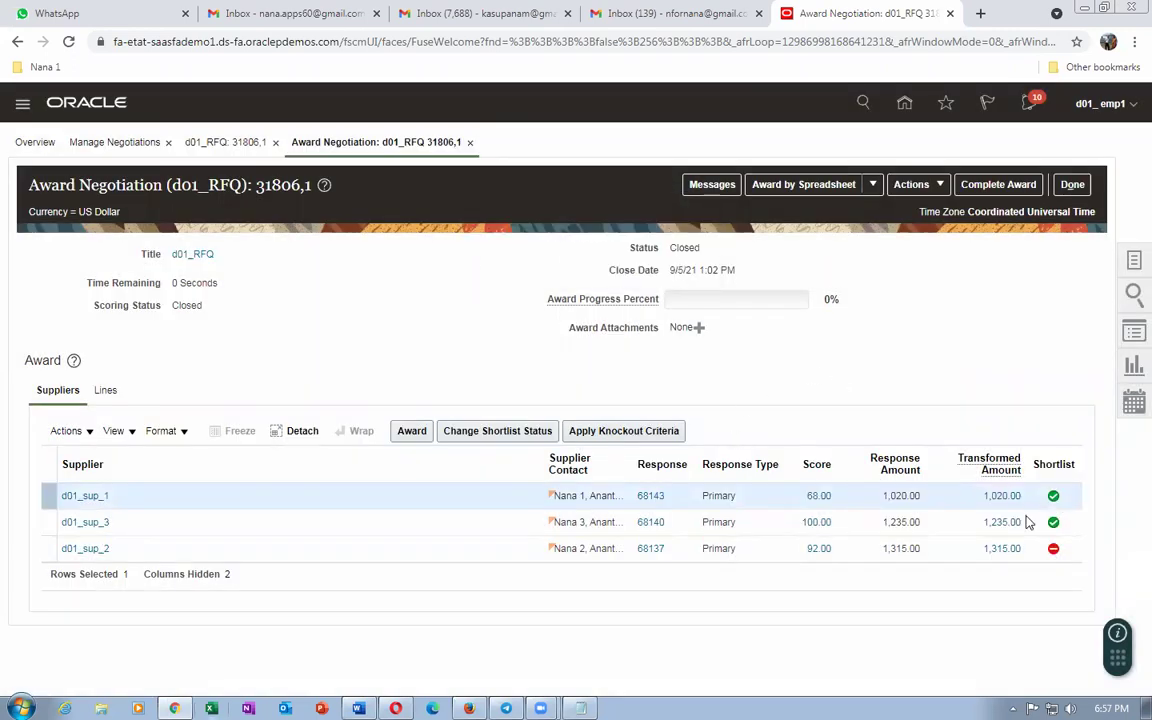
# Add d01_sup_2's response to the shortlist and leave the award page
pyautogui.click(445, 549)
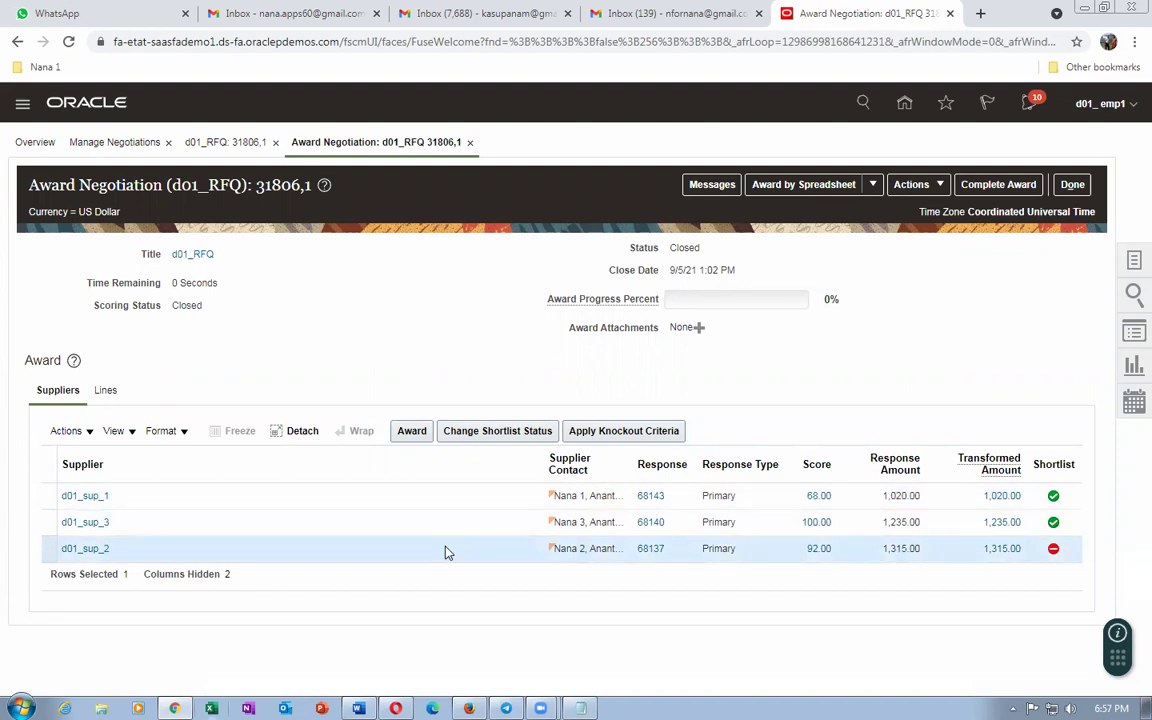
pyautogui.click(494, 431)
pyautogui.click(734, 411)
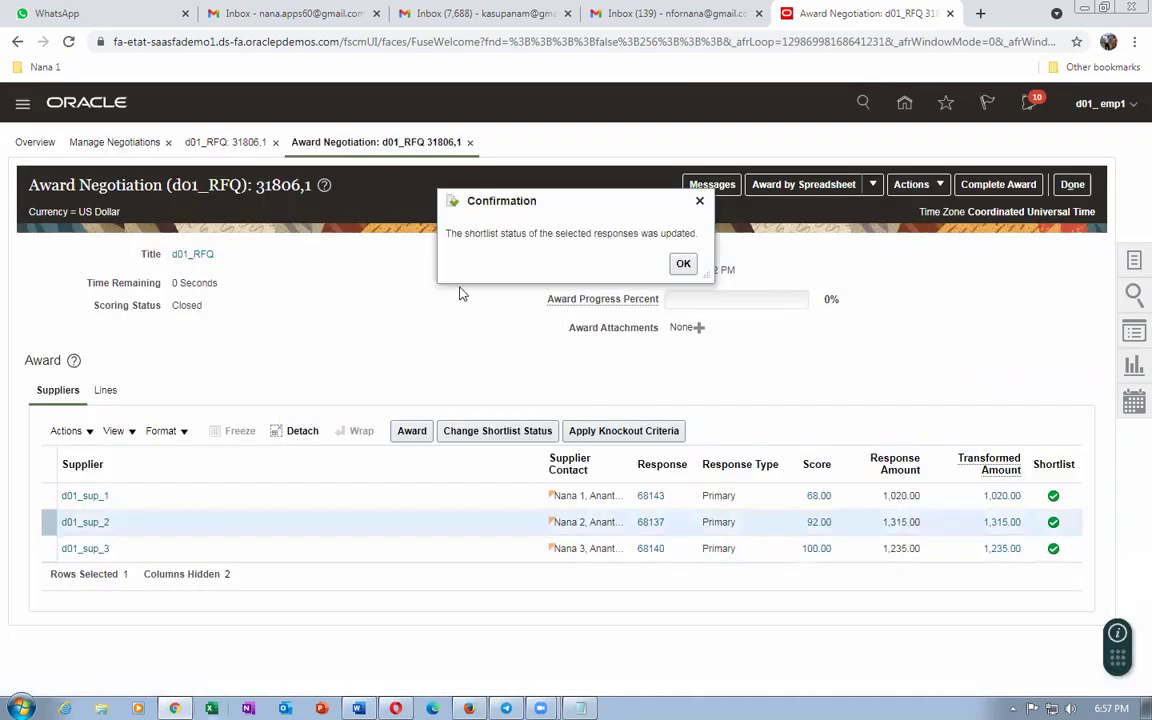
pyautogui.click(681, 262)
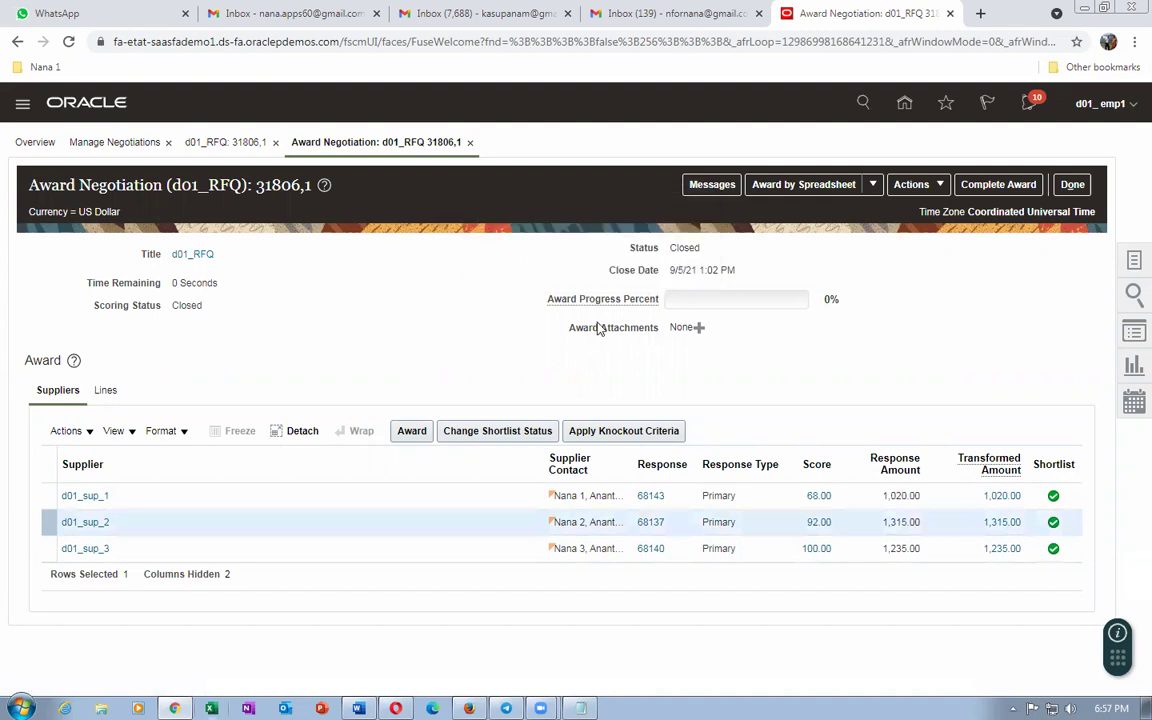
pyautogui.click(1074, 184)
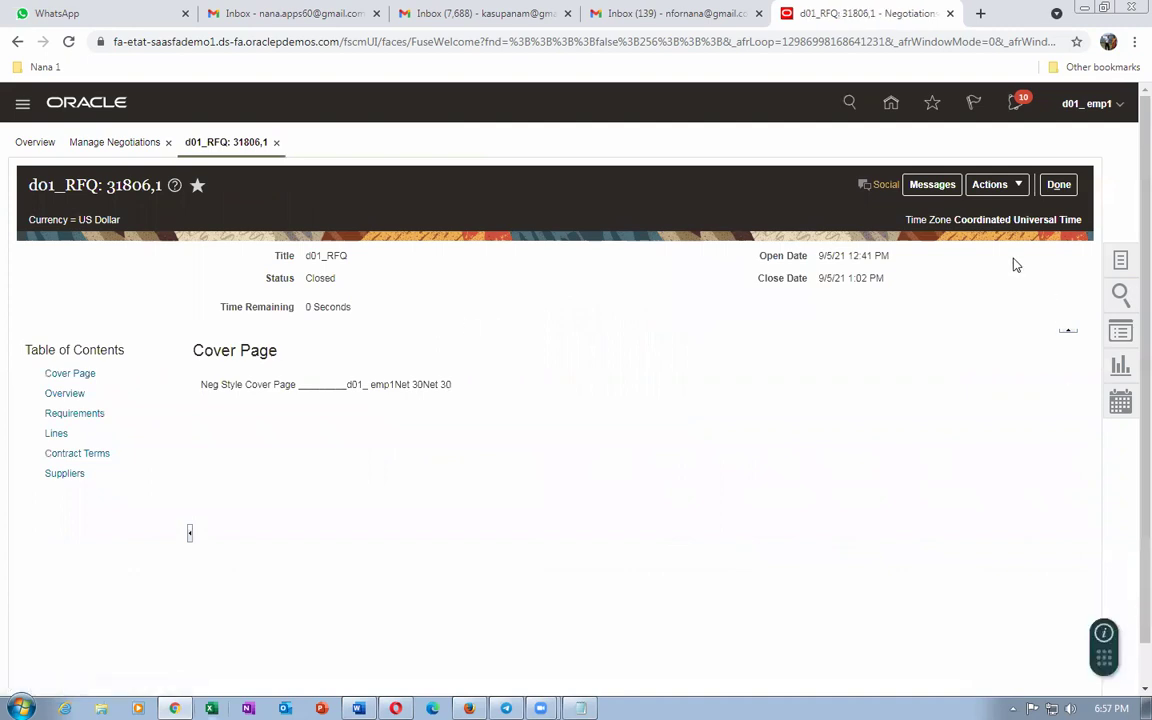
# Review the automatic award recommendation for RFQ 31806,1
pyautogui.click(1016, 186)
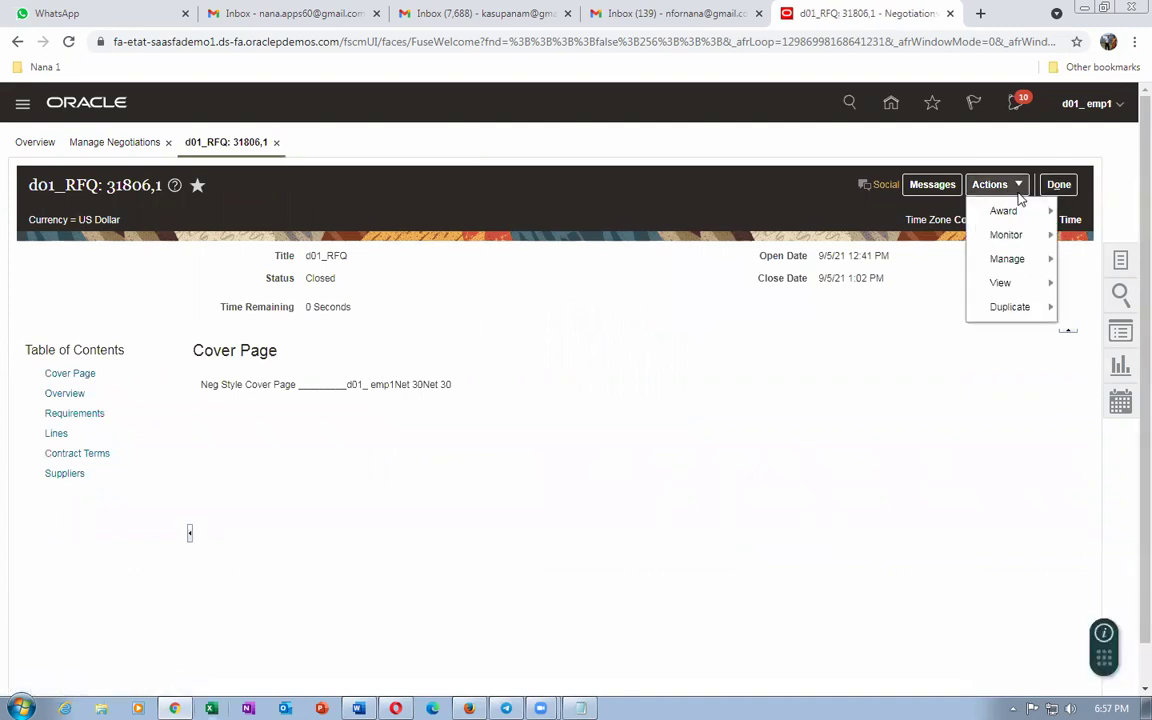
pyautogui.moveTo(1012, 212)
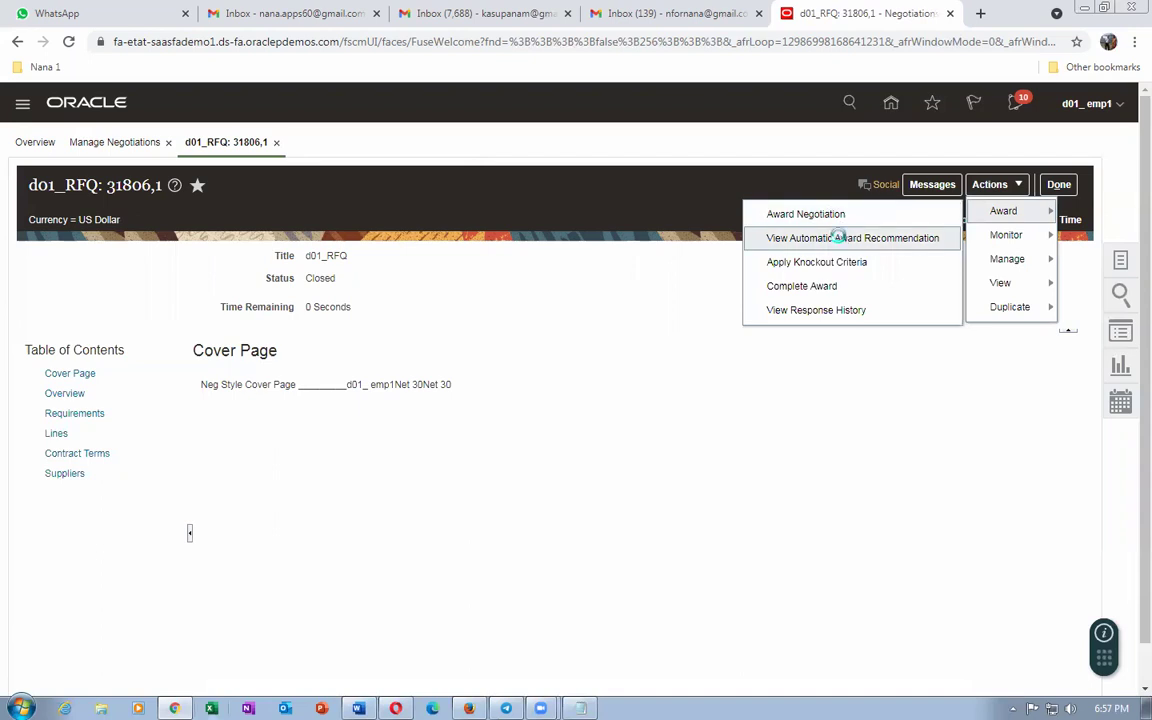
pyautogui.click(845, 240)
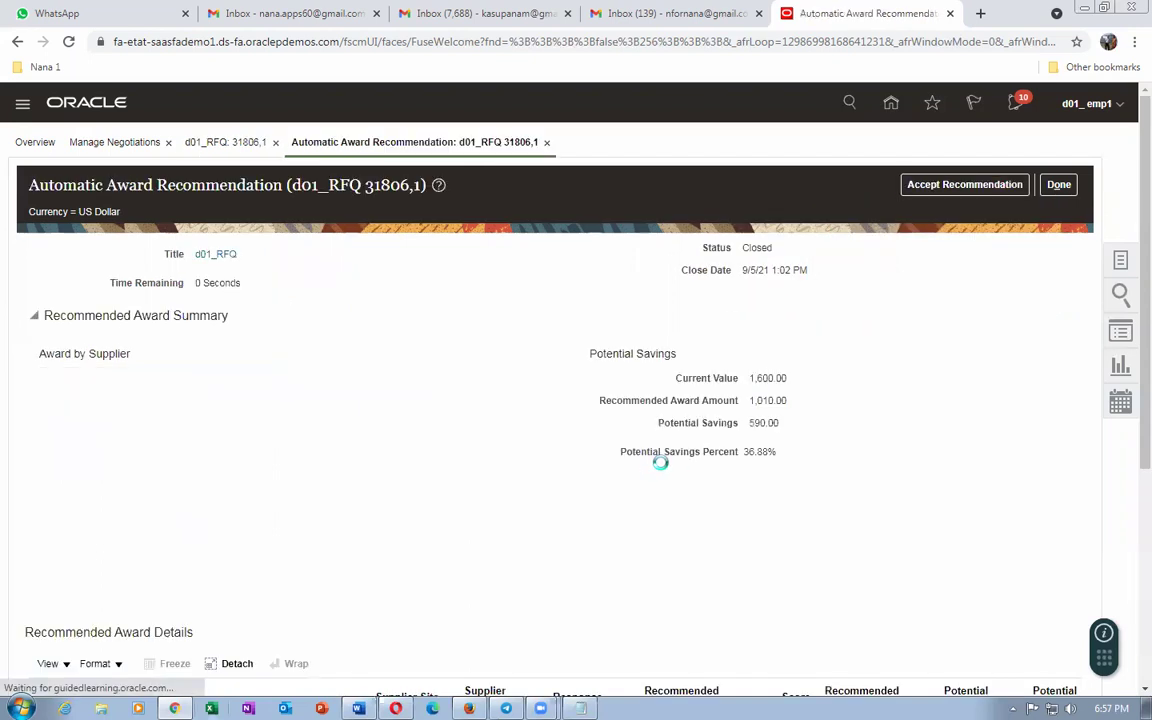
pyautogui.scroll(-3, 663, 470)
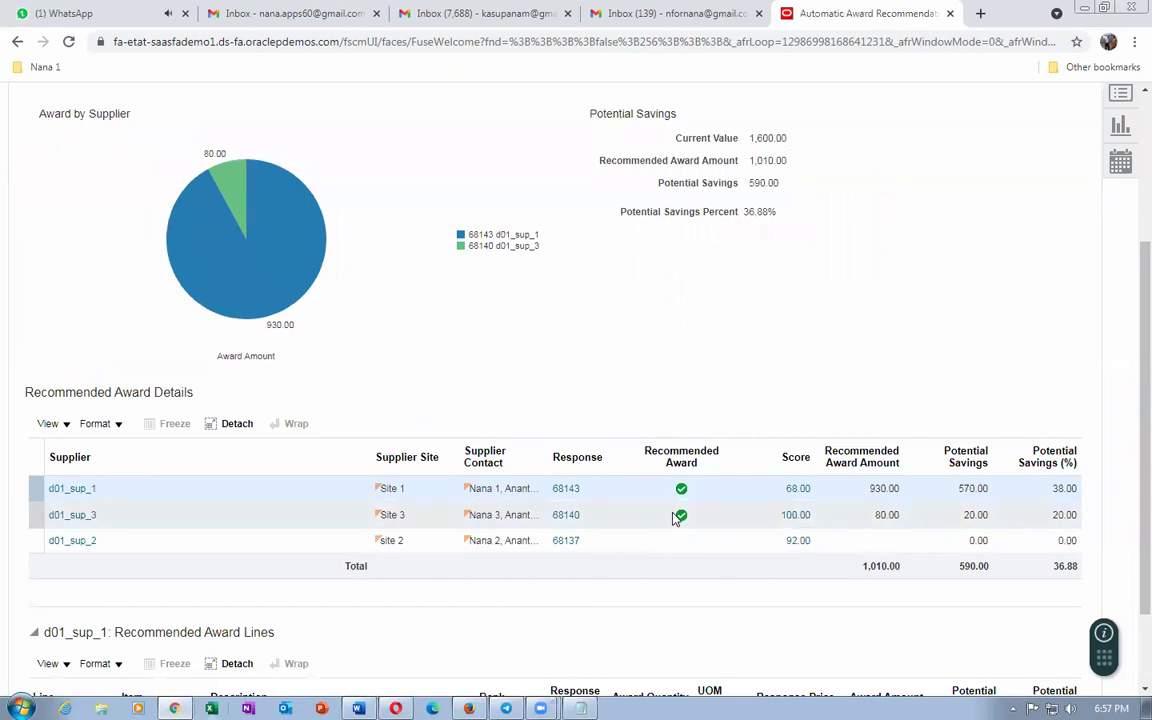
pyautogui.scroll(5, 928, 420)
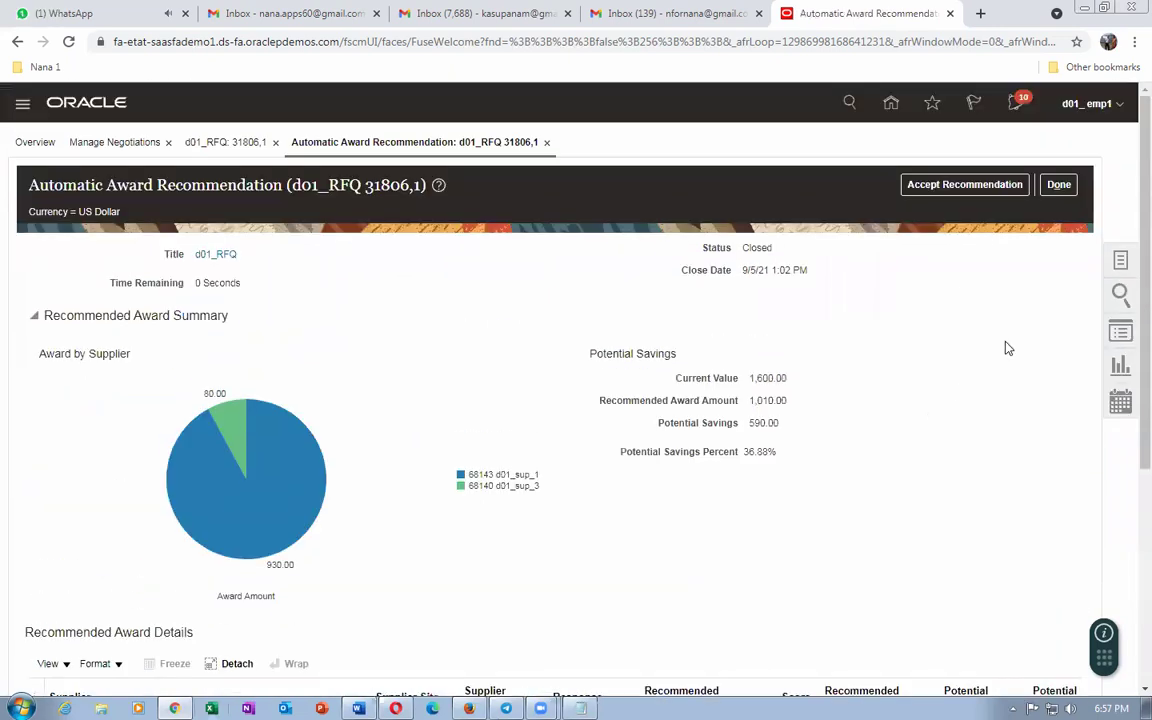
pyautogui.click(1060, 184)
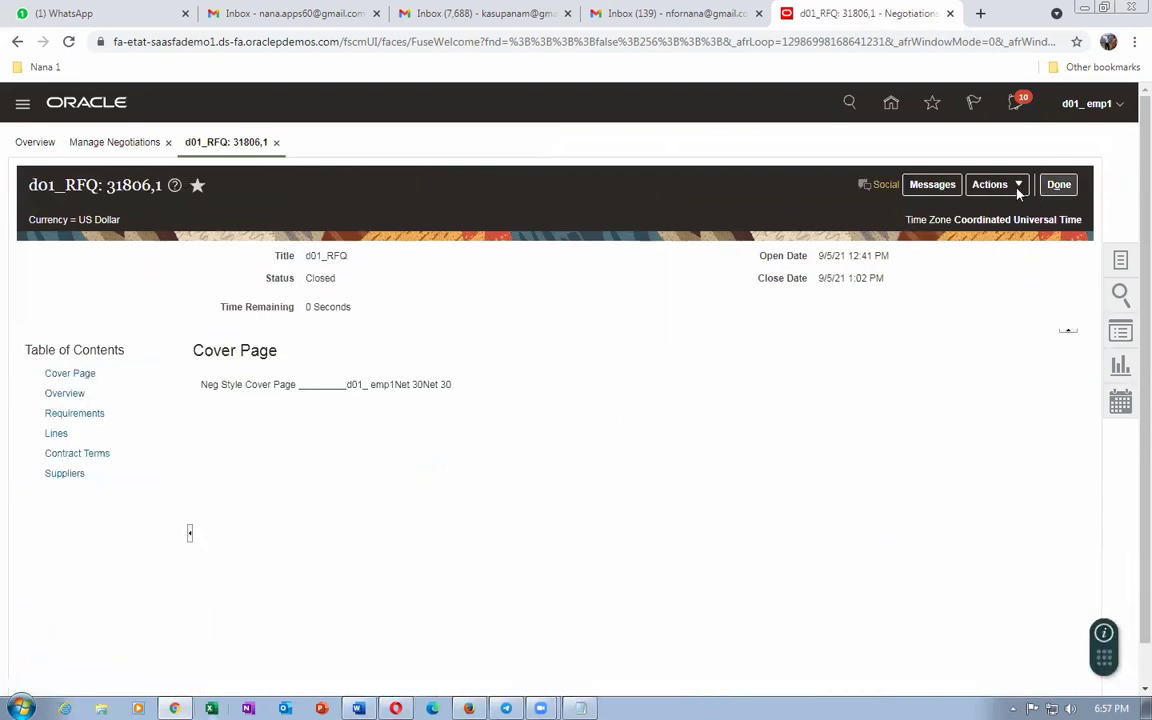
# Reopen Award Negotiation for 31806,1
pyautogui.click(990, 184)
pyautogui.moveTo(1003, 211)
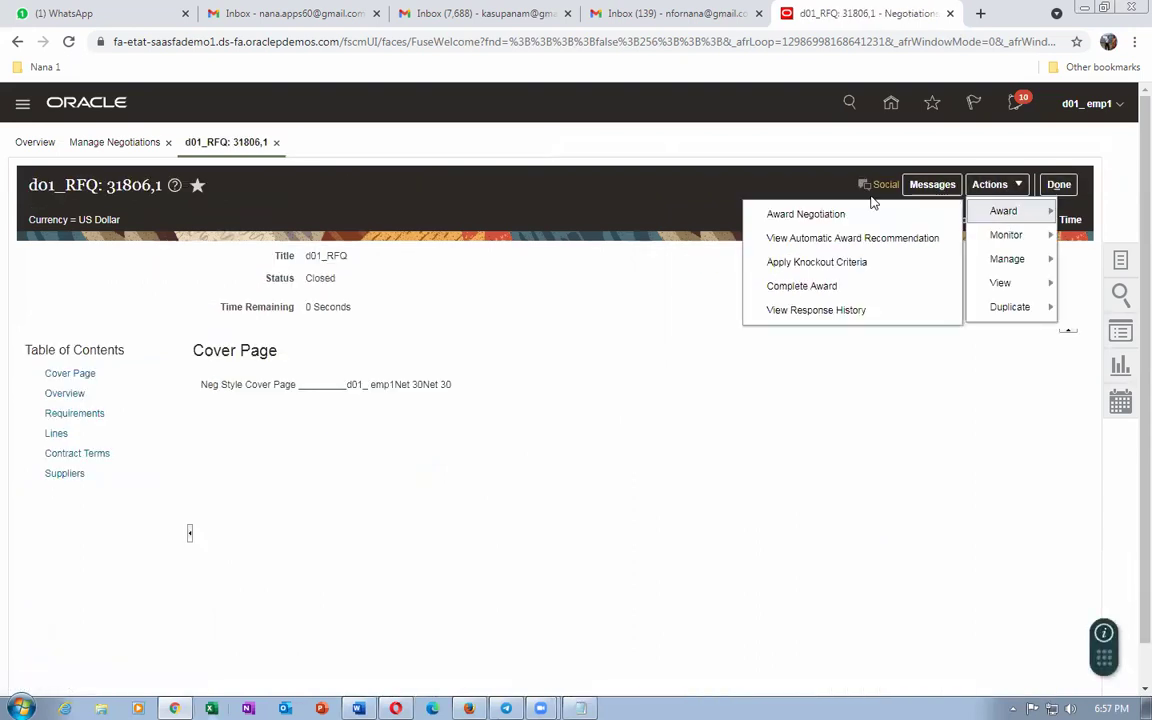
pyautogui.click(854, 214)
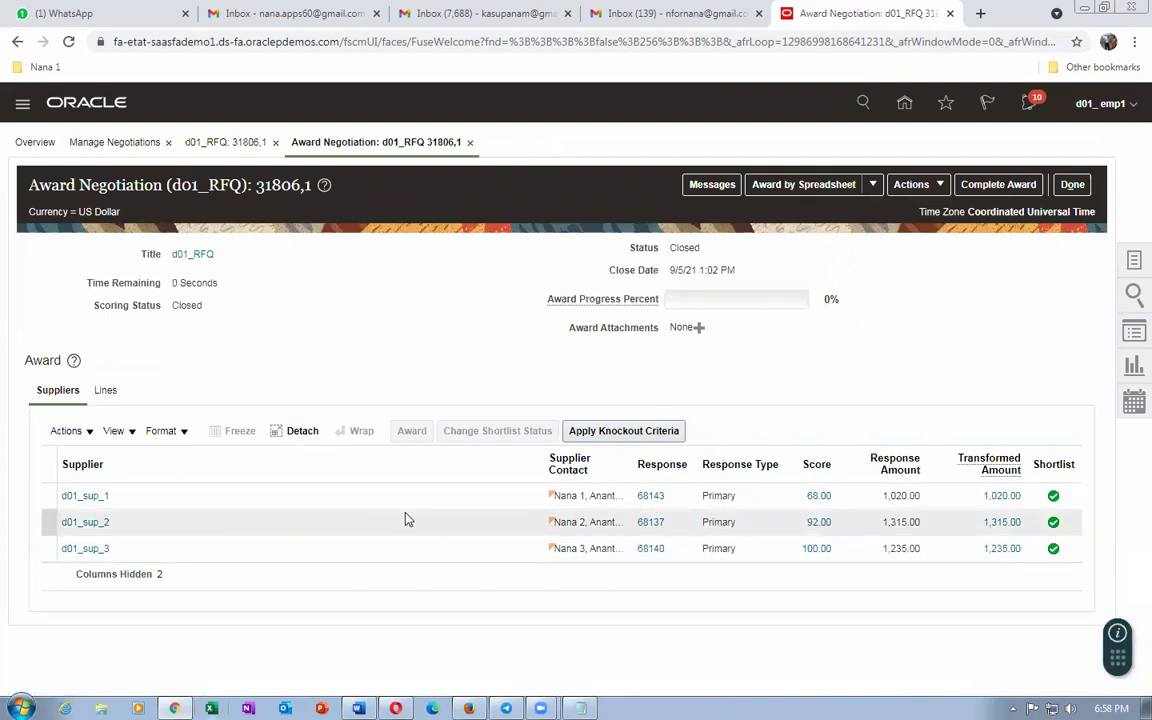
# Select d01_sup_1, d01_sup_2 and d01_sup_3 and open Award Responses for them
pyautogui.click(873, 185)
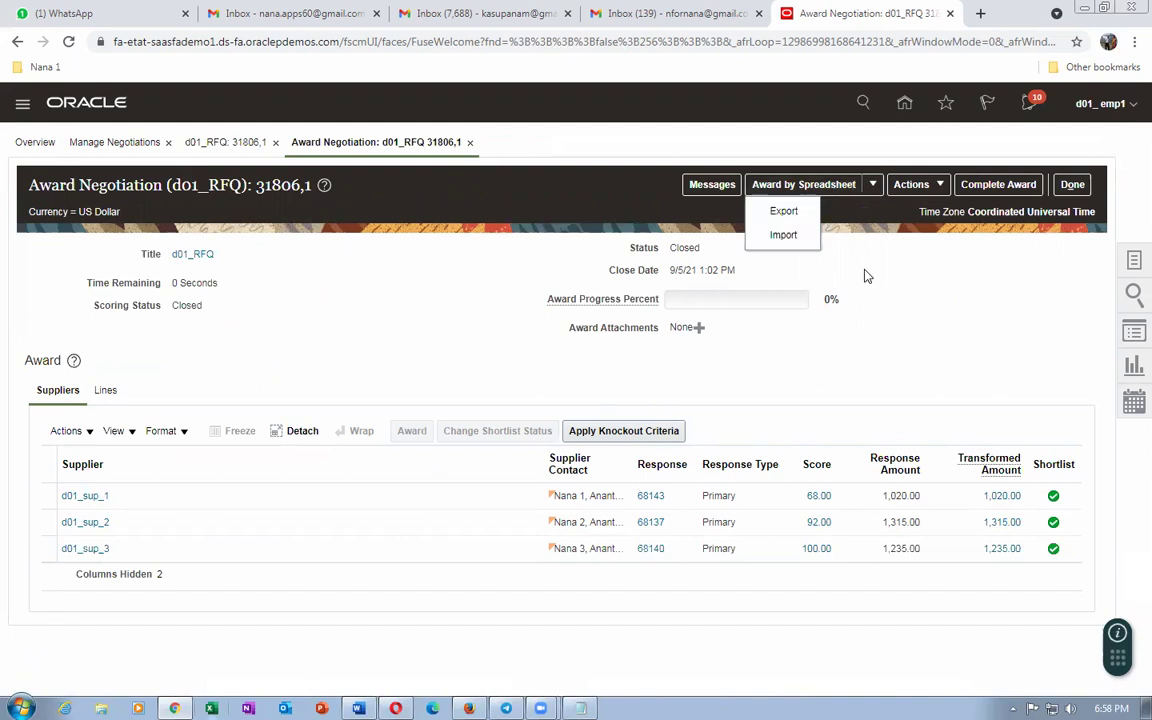
pyautogui.click(754, 202)
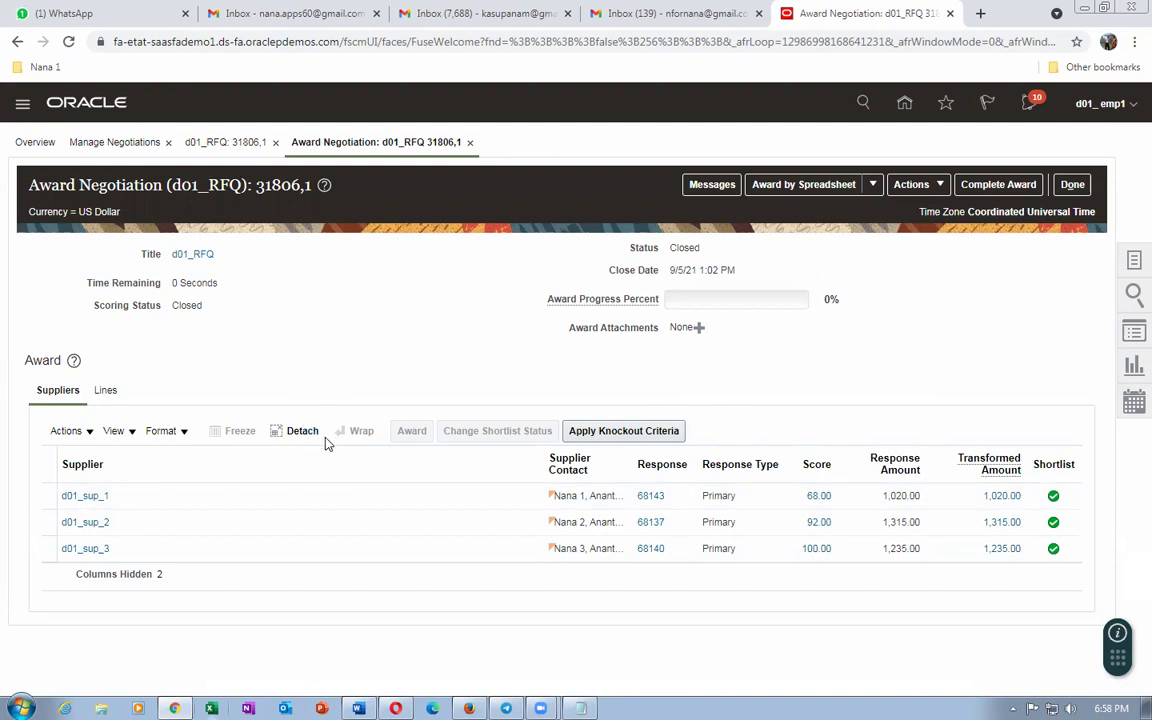
pyautogui.click(306, 490)
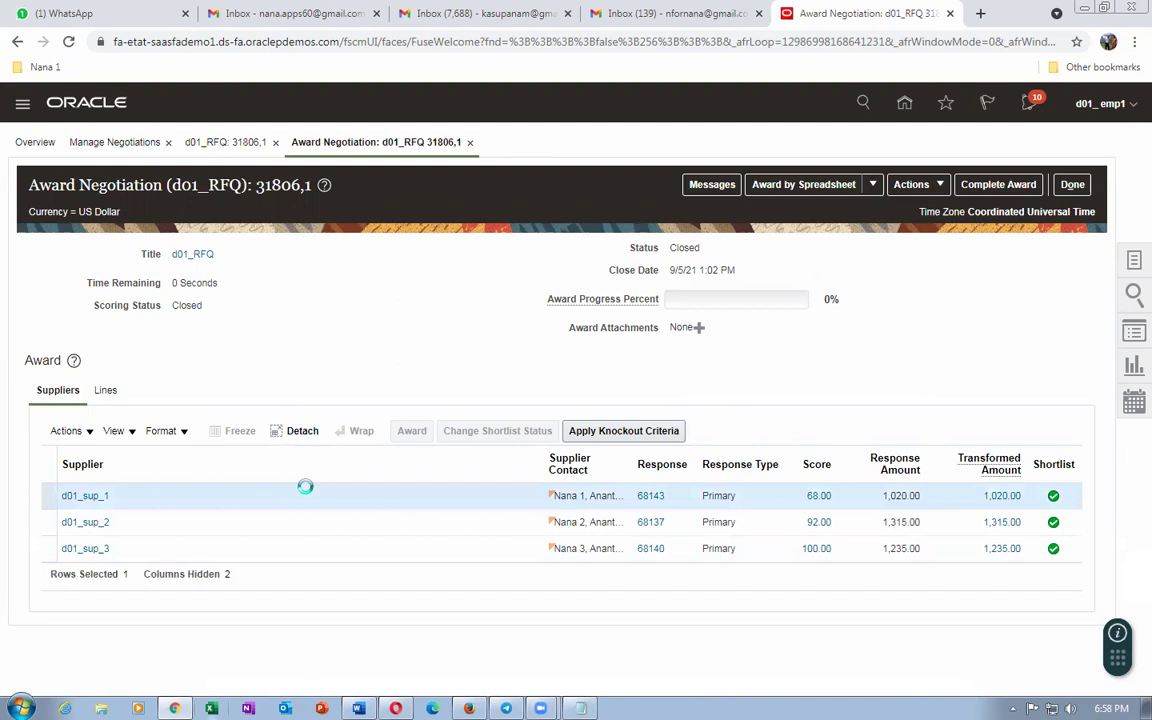
pyautogui.keyDown('ctrl'); pyautogui.click(314, 517); pyautogui.keyUp('ctrl')
pyautogui.keyDown('ctrl'); pyautogui.click(326, 544); pyautogui.keyUp('ctrl')
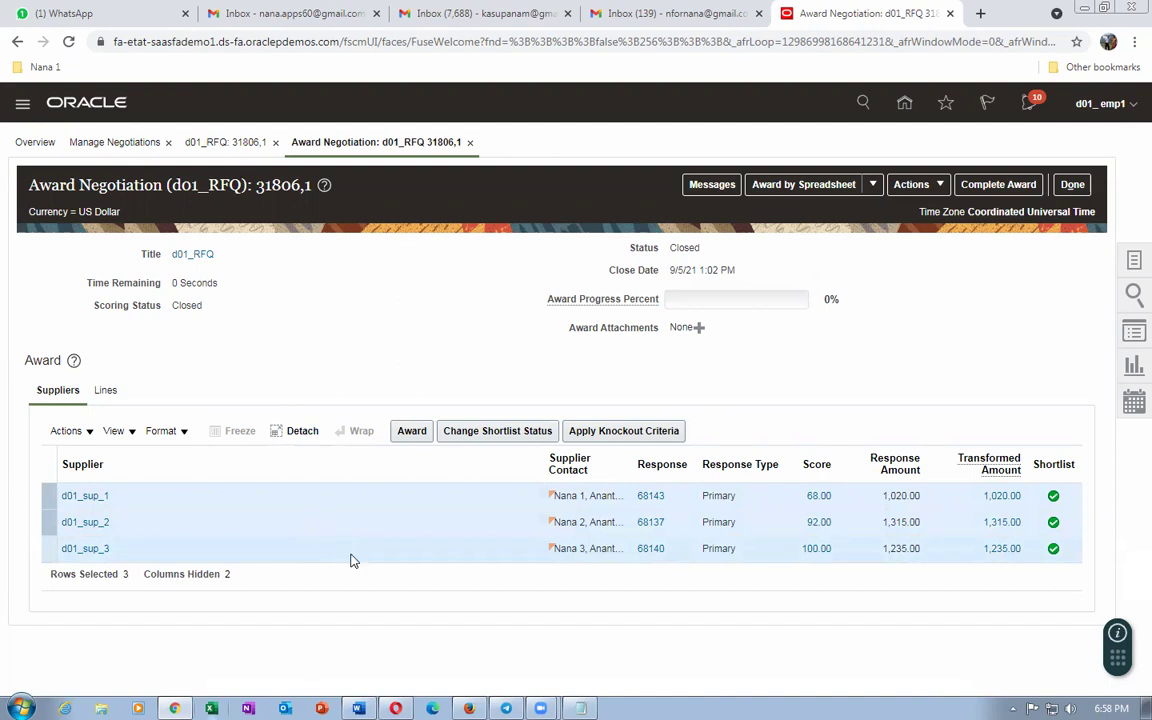
pyautogui.click(411, 431)
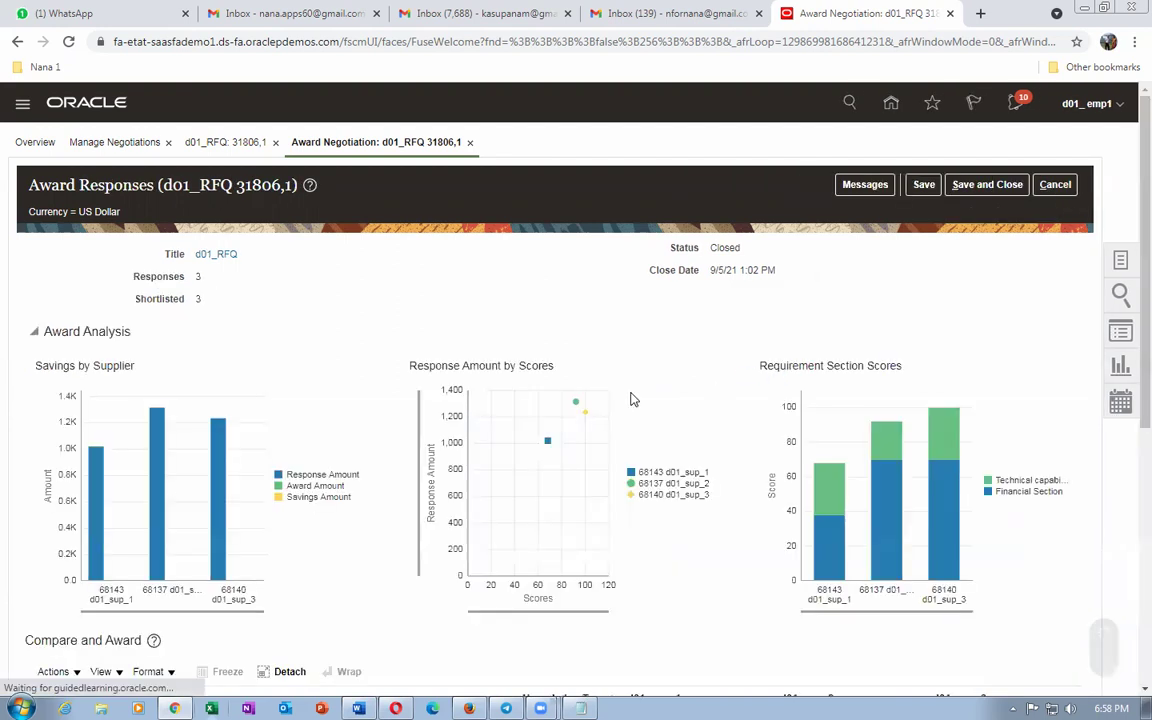
# Compare the three responses and set the award decision to d01_sup_1
pyautogui.scroll(-2, 630, 400)
pyautogui.scroll(-3, 630, 400)
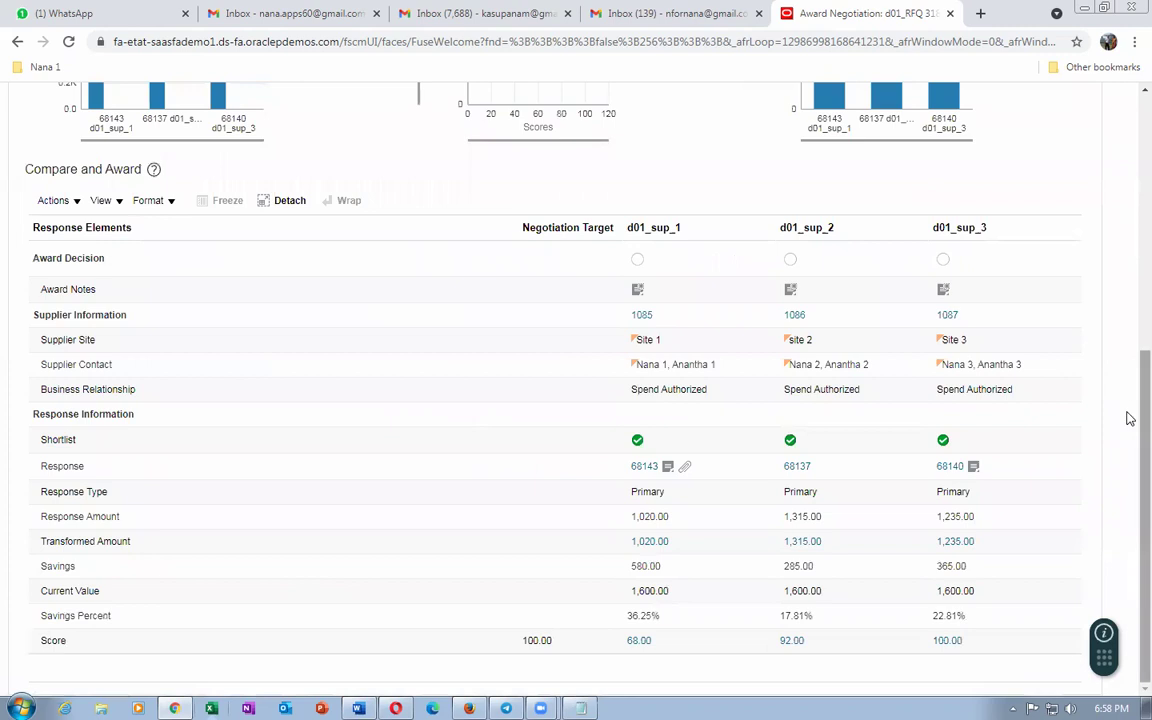
pyautogui.scroll(2, 1128, 330)
pyautogui.scroll(-2, 1130, 391)
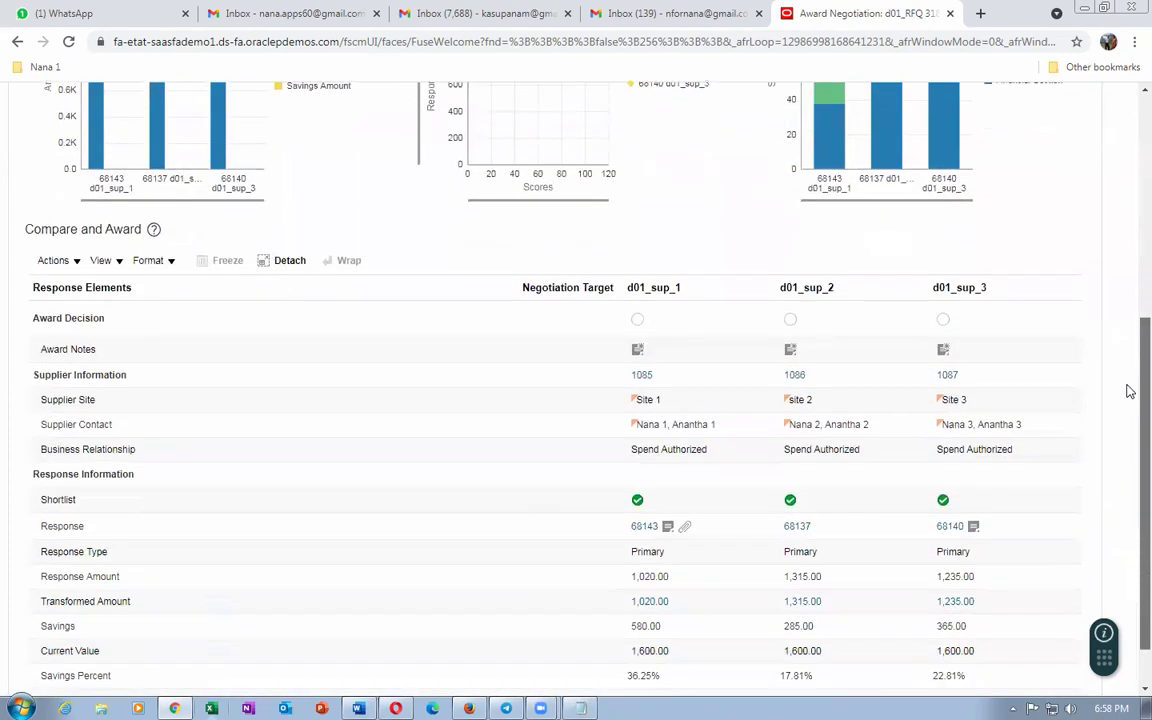
pyautogui.scroll(1, 1129, 389)
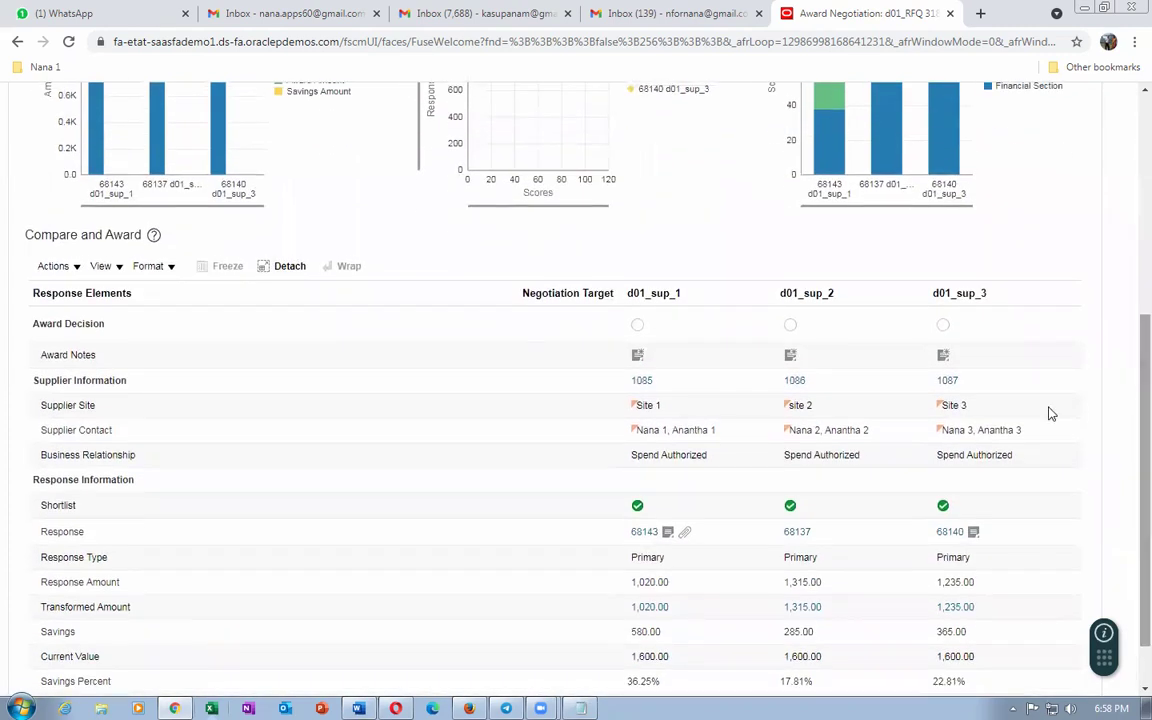
pyautogui.click(638, 326)
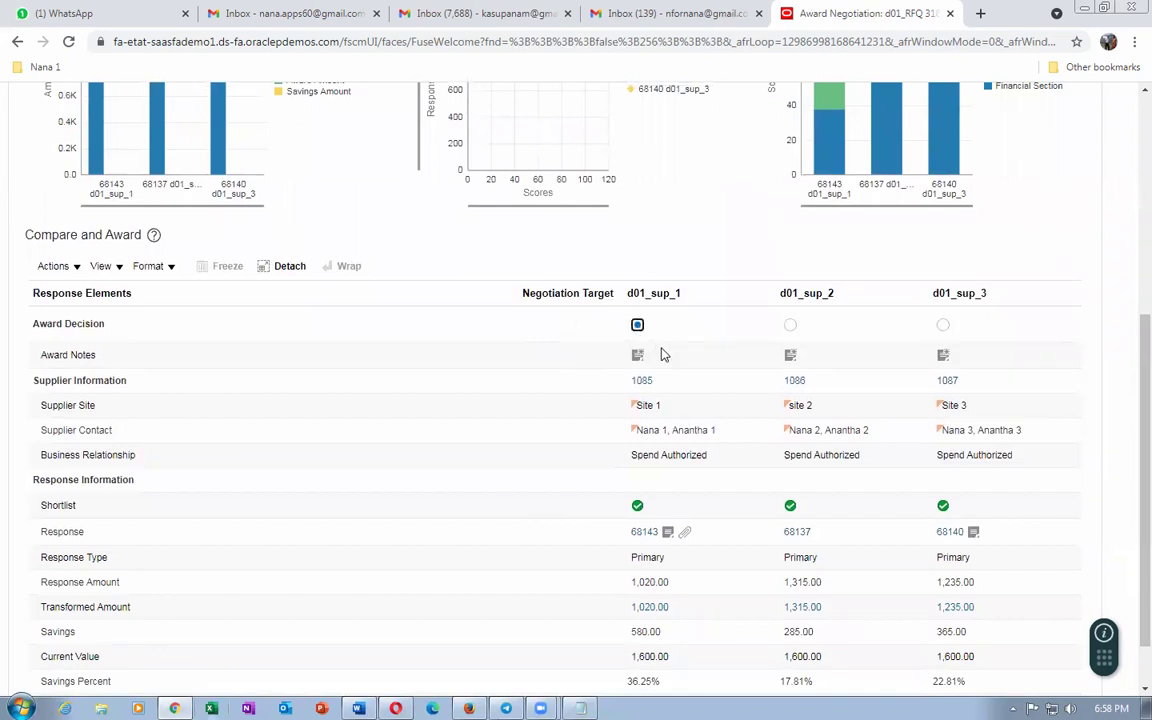
# Try d01_sup_2 and d01_sup_3 as award decisions, revert to d01_sup_1, then cancel without saving
pyautogui.scroll(-1, 628, 550)
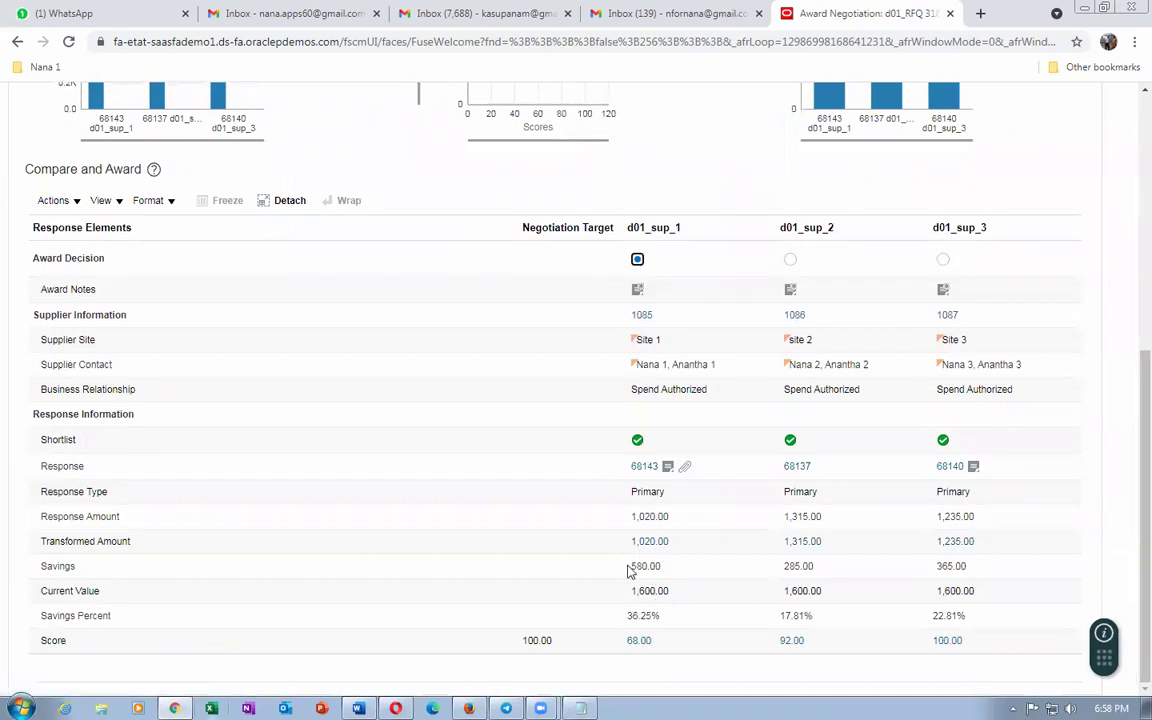
pyautogui.scroll(3, 629, 390)
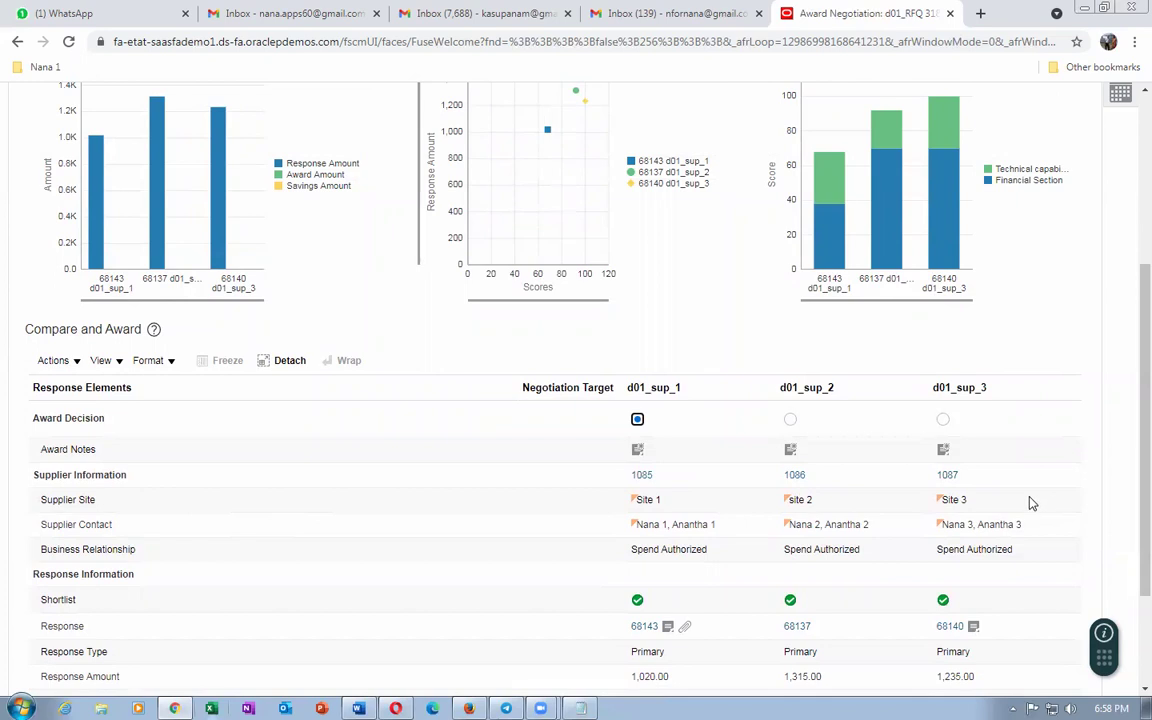
pyautogui.scroll(-3, 1033, 503)
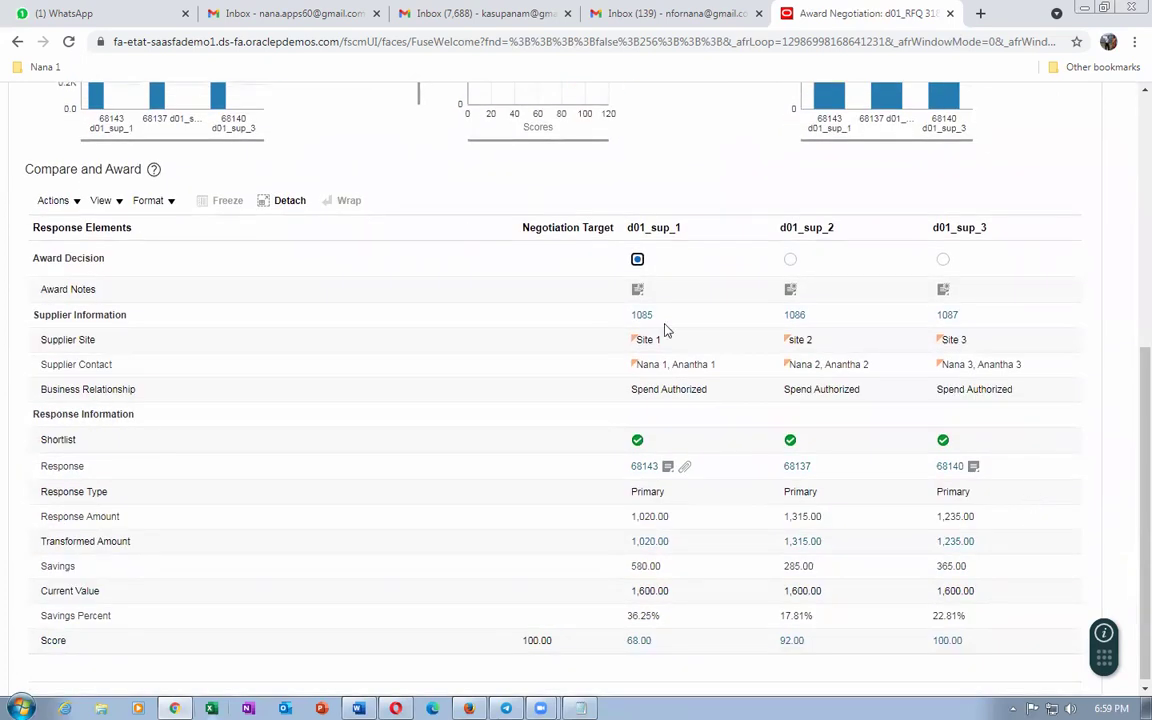
pyautogui.click(790, 259)
pyautogui.click(943, 259)
pyautogui.click(637, 259)
pyautogui.moveTo(1130, 390); pyautogui.dragTo(1130, 155)
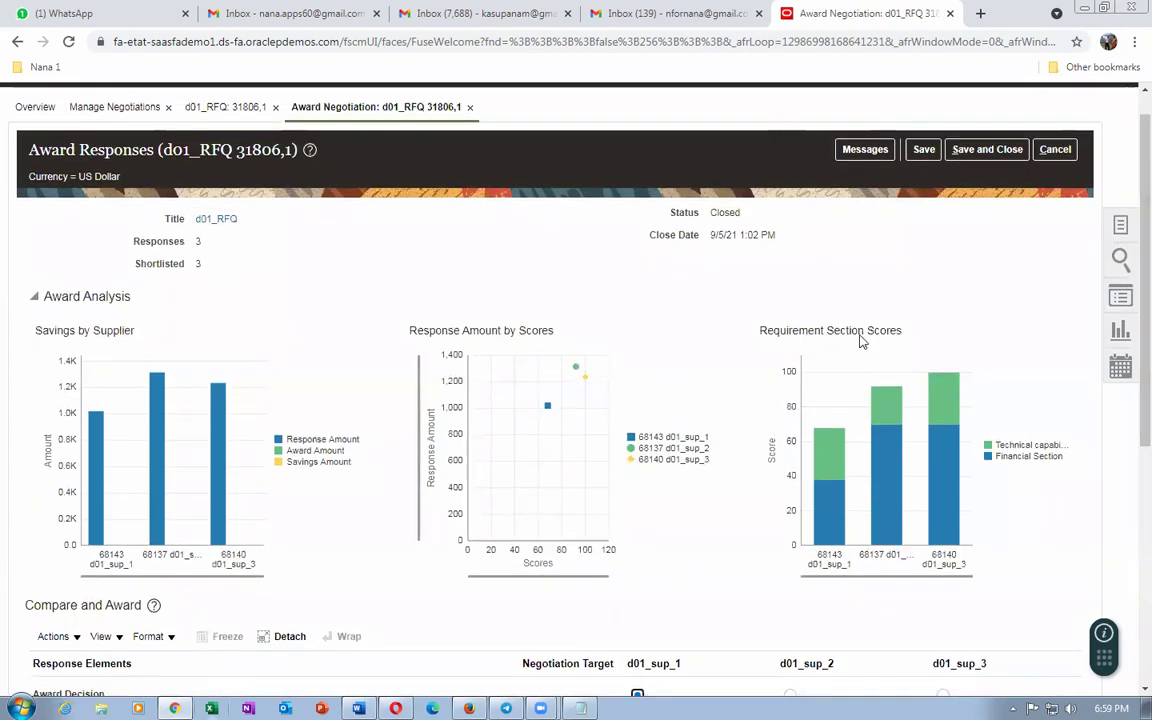
pyautogui.click(1055, 149)
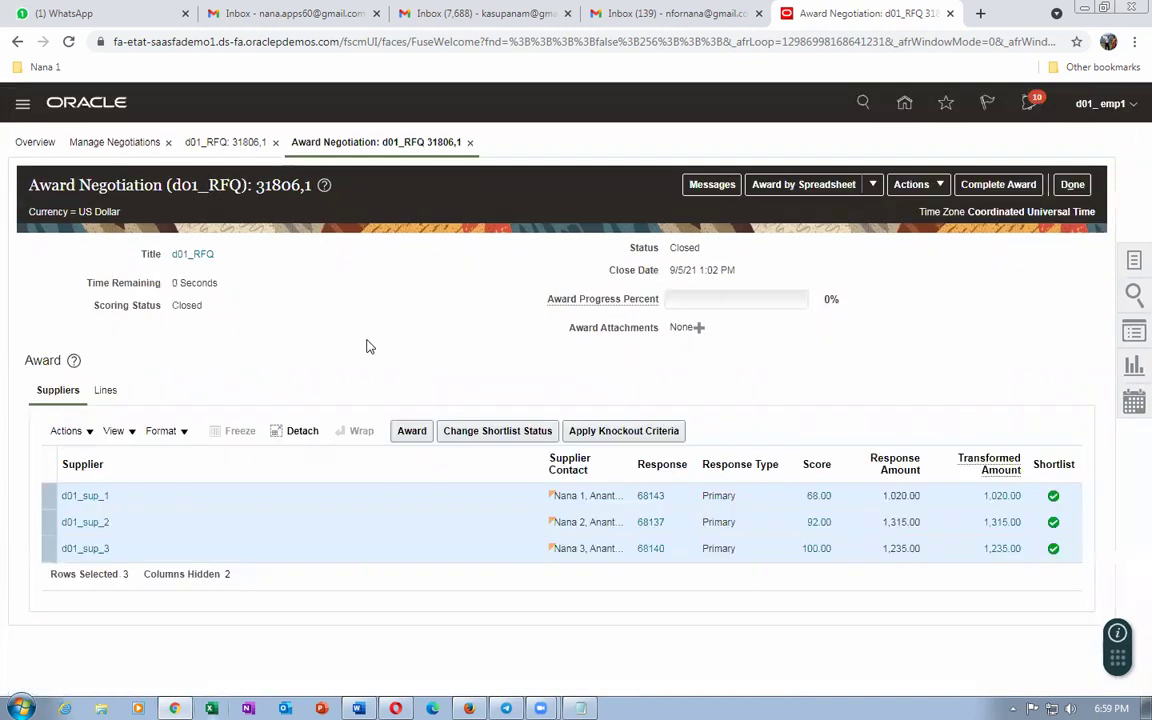
# In the Lines view, award line 1, the Standard Inkjet Printer
pyautogui.click(47, 495)
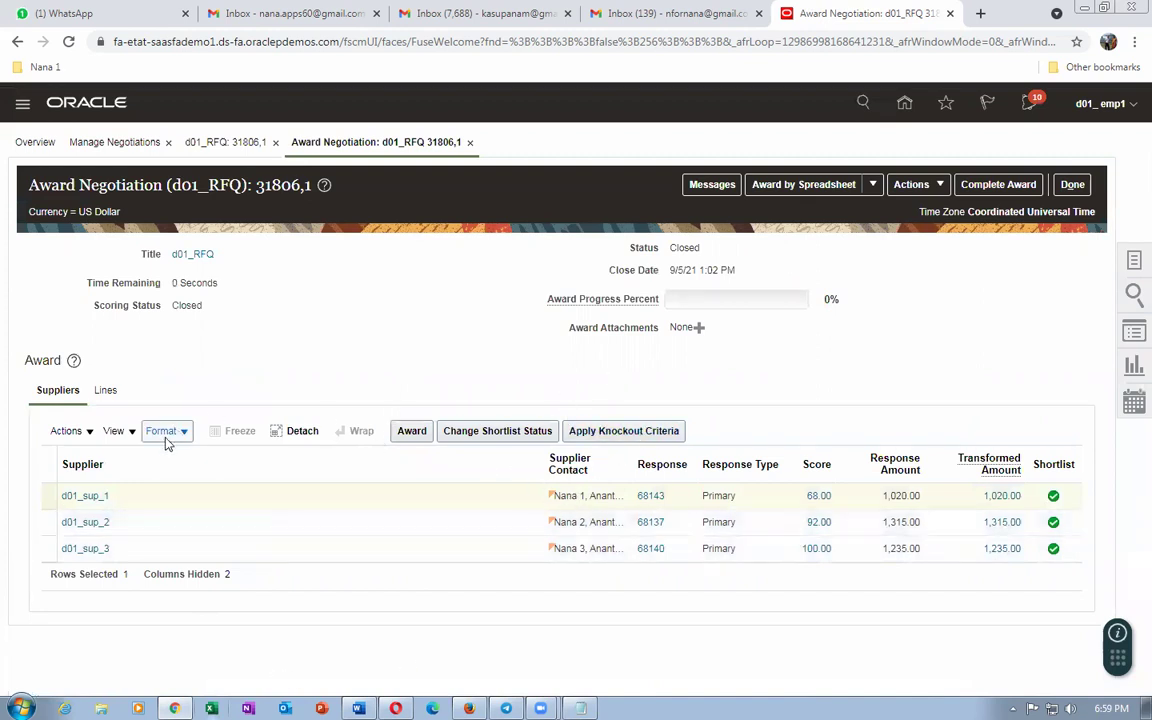
pyautogui.click(105, 390)
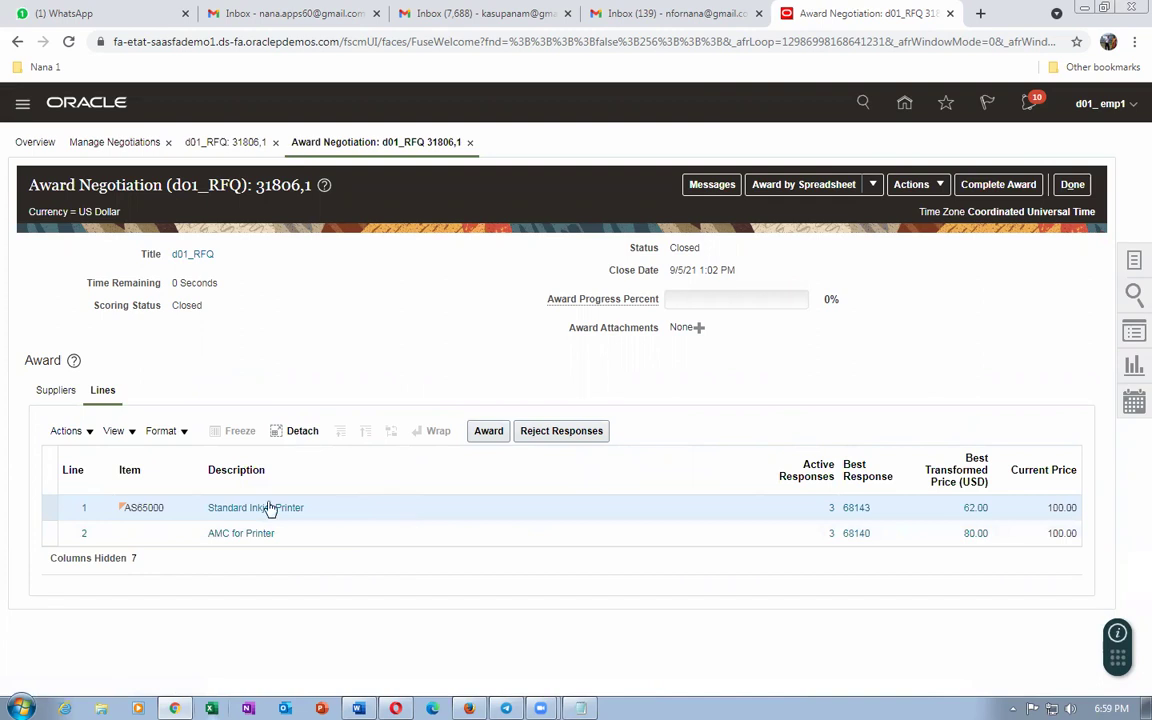
pyautogui.click(47, 509)
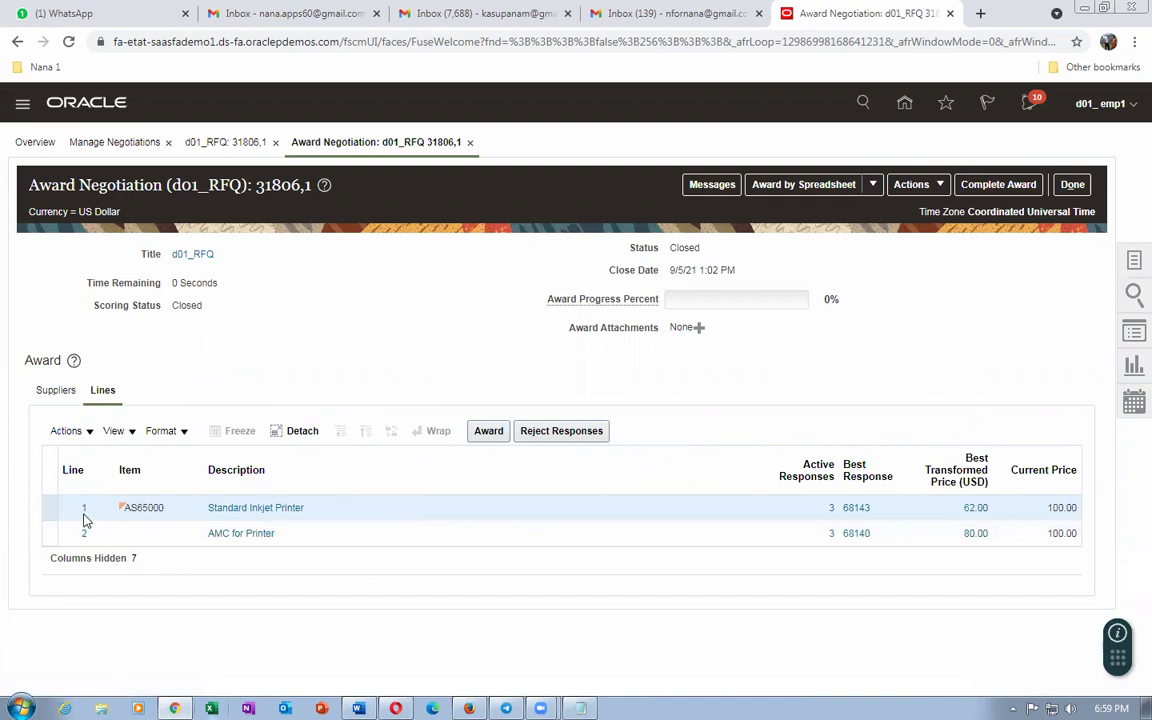
pyautogui.click(488, 431)
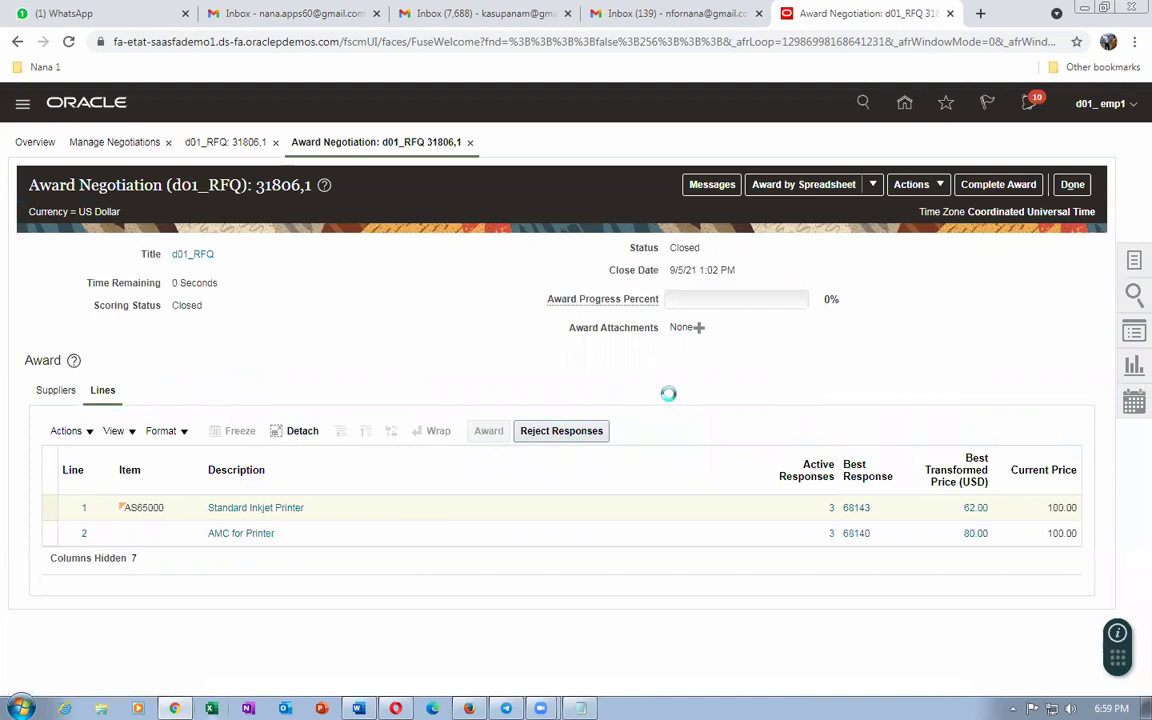
# Enter line 1 award quantities: 10 for d01_sup_1, 3 for d01_sup_3, 2 for d01_sup_2
pyautogui.scroll(-3, 672, 404)
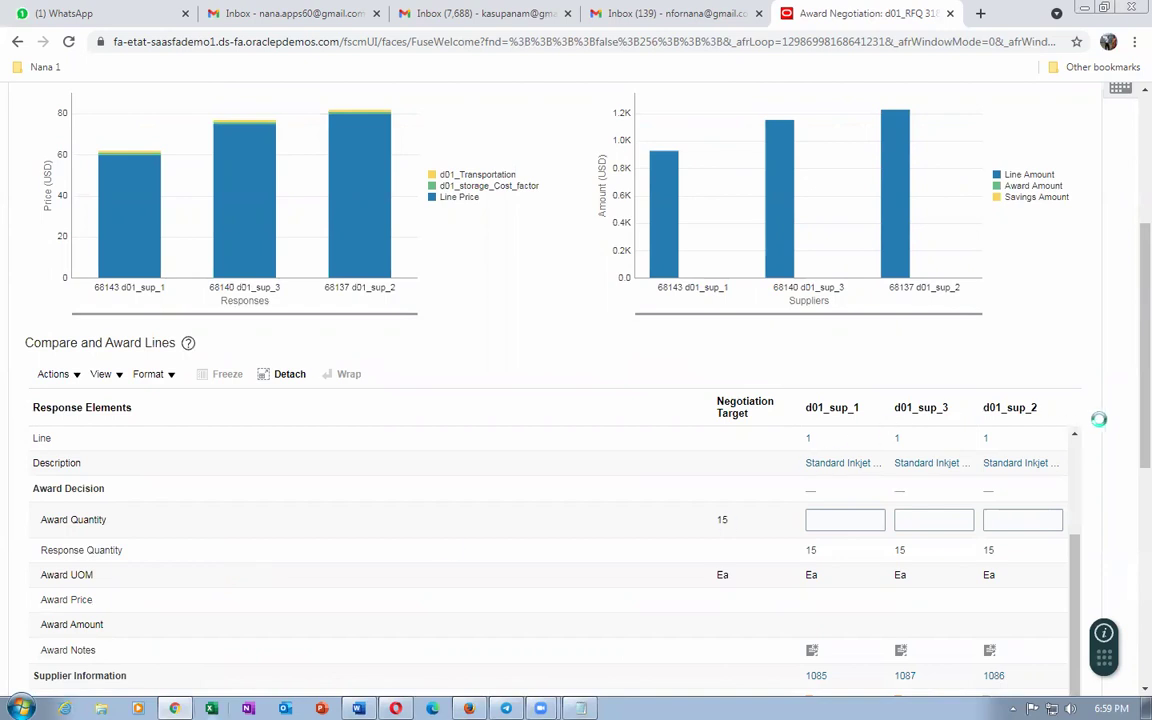
pyautogui.scroll(-3, 1130, 430)
pyautogui.scroll(-3, 1128, 432)
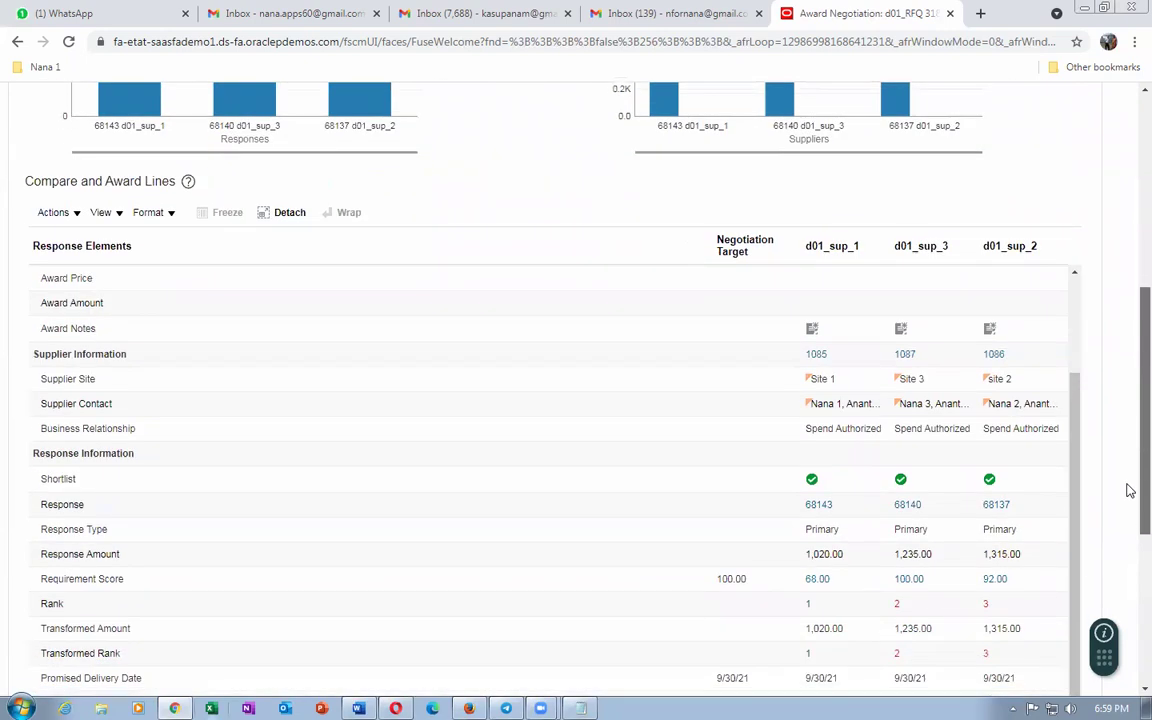
pyautogui.scroll(2, 1128, 470)
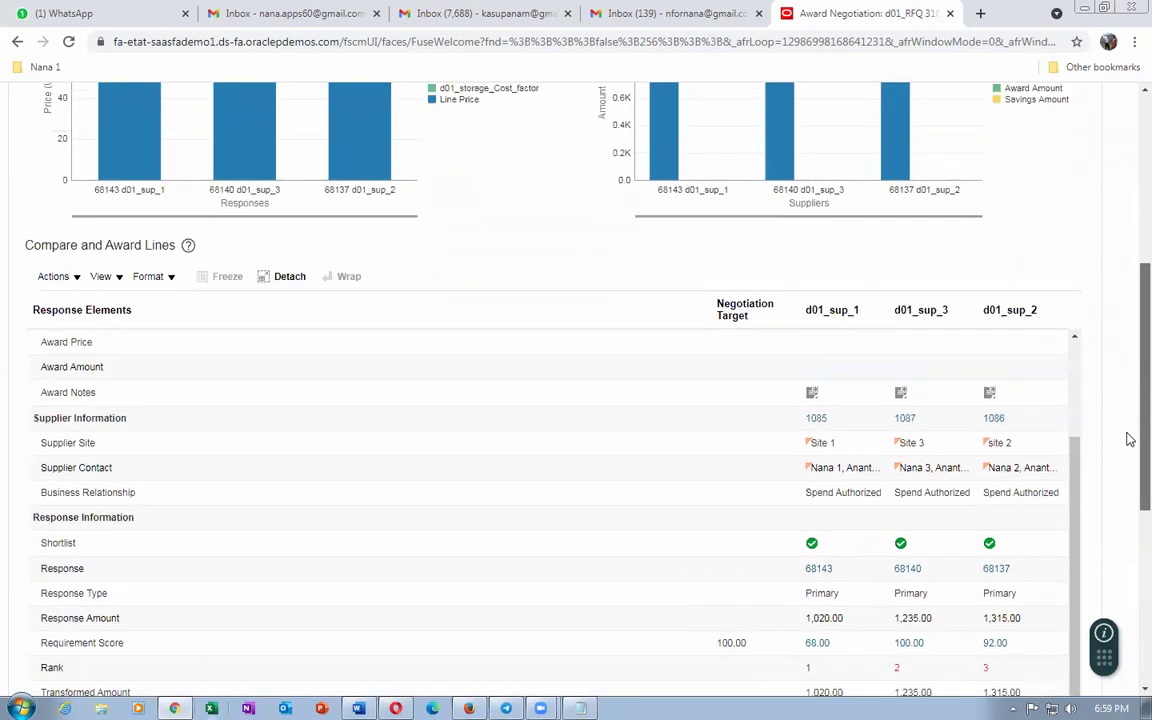
pyautogui.scroll(-1, 1129, 455)
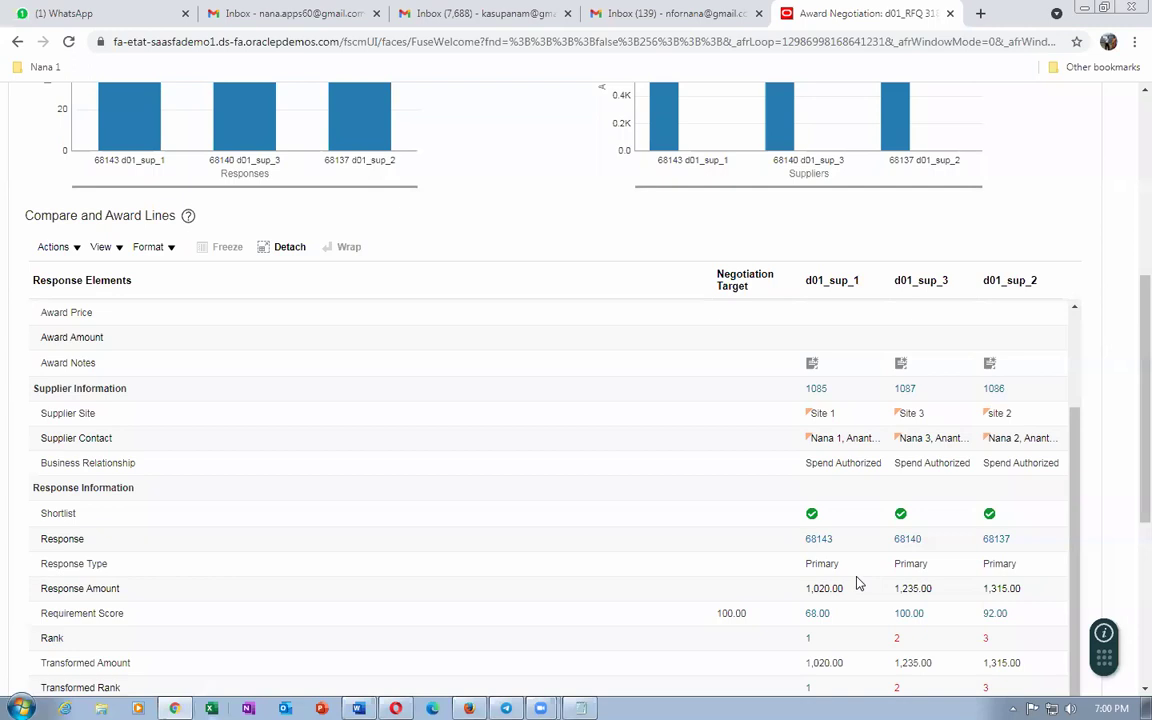
pyautogui.moveTo(1080, 524); pyautogui.dragTo(1087, 447)
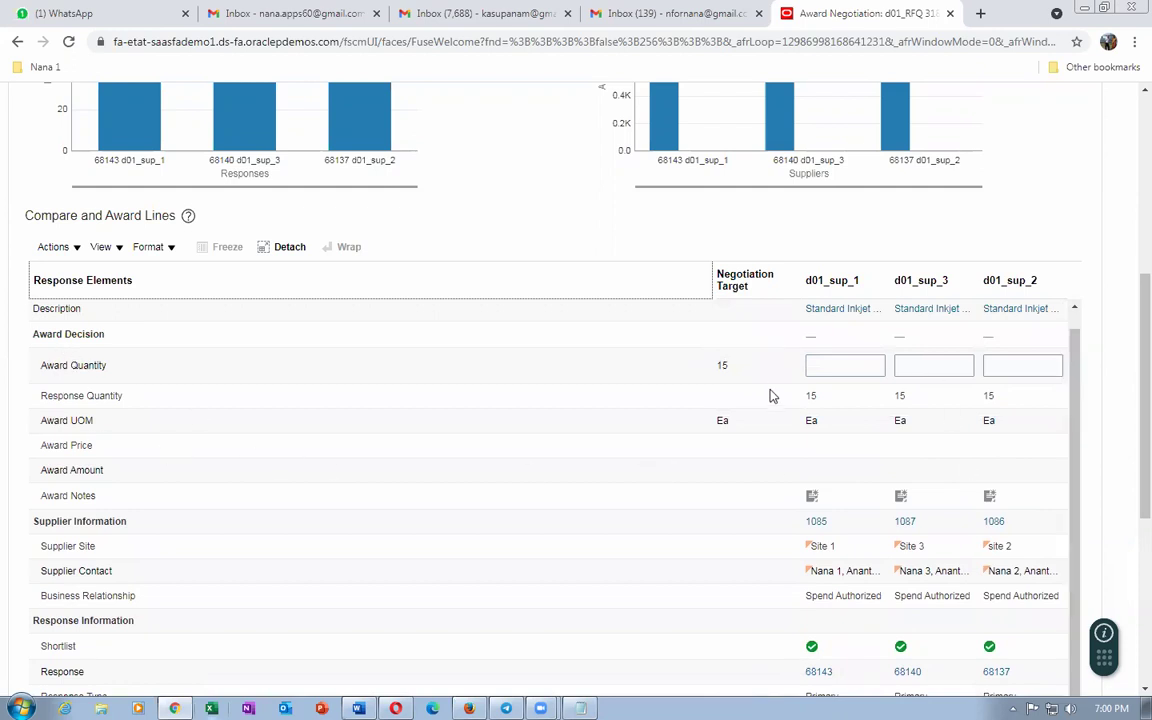
pyautogui.click(816, 369)
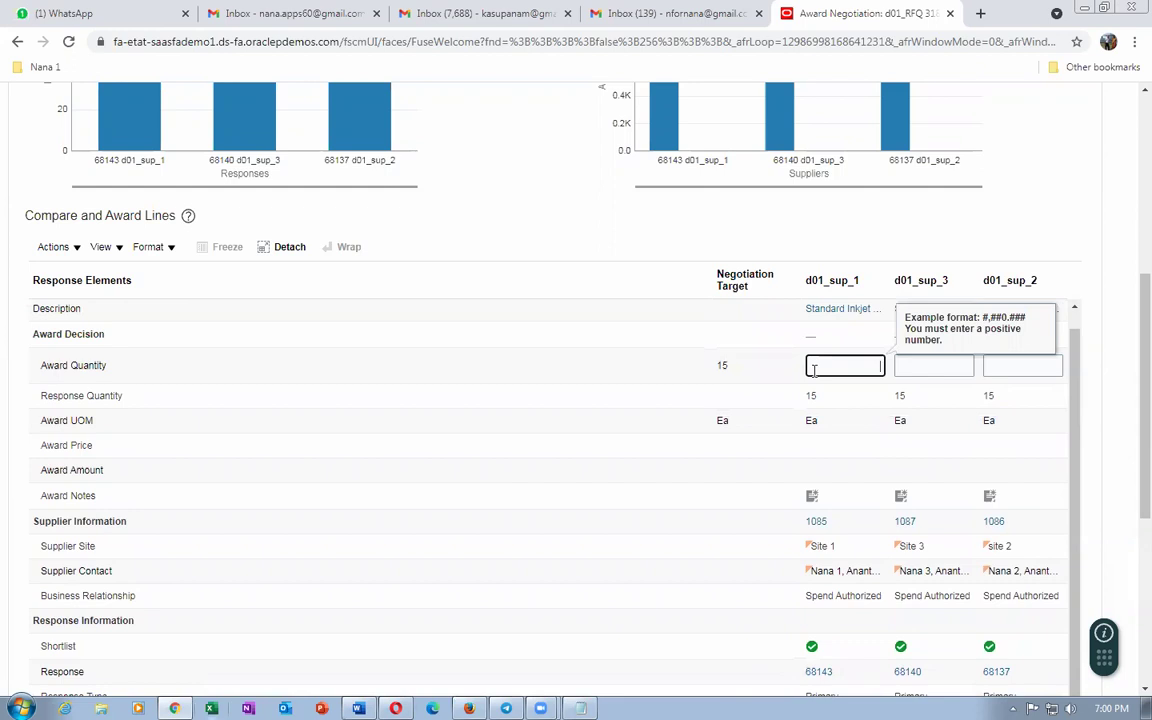
pyautogui.write('10')
pyautogui.click(960, 369)
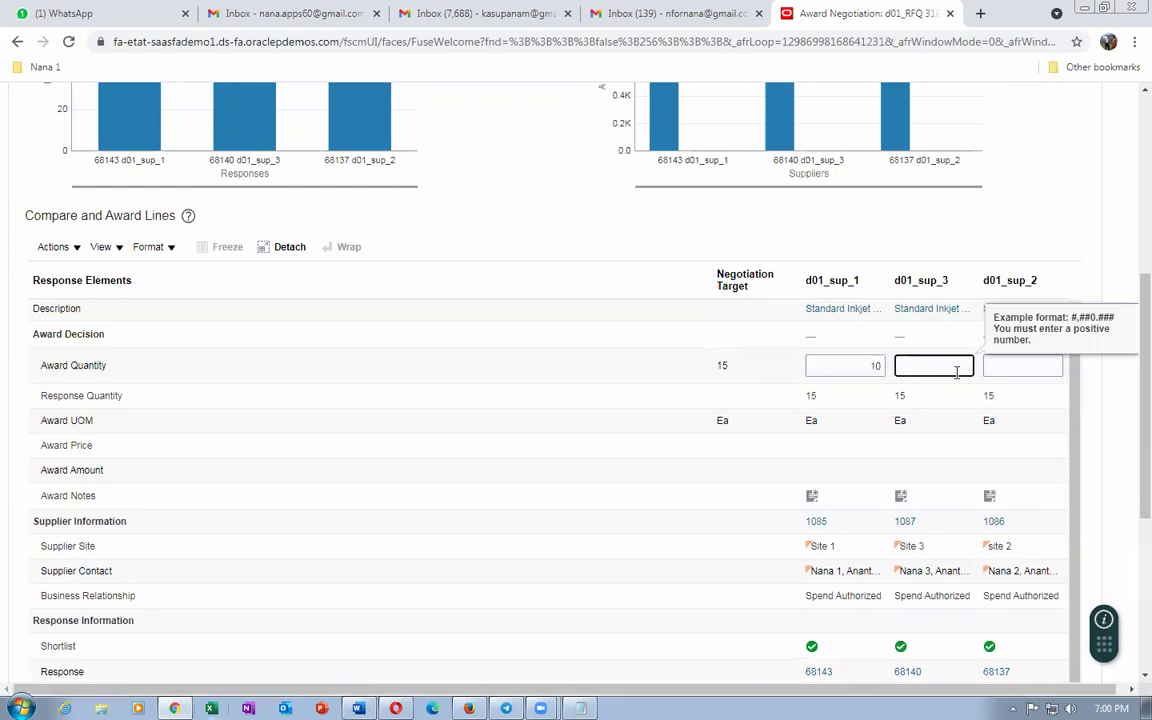
pyautogui.write('3')
pyautogui.click(1022, 370)
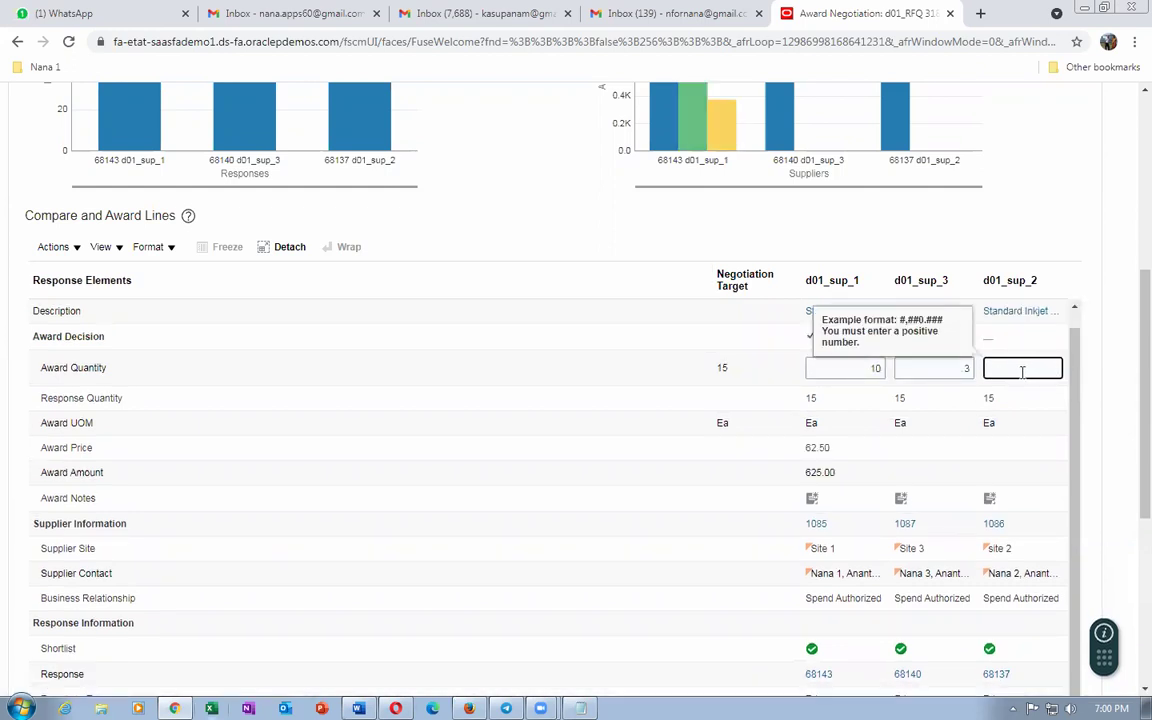
pyautogui.write('2')
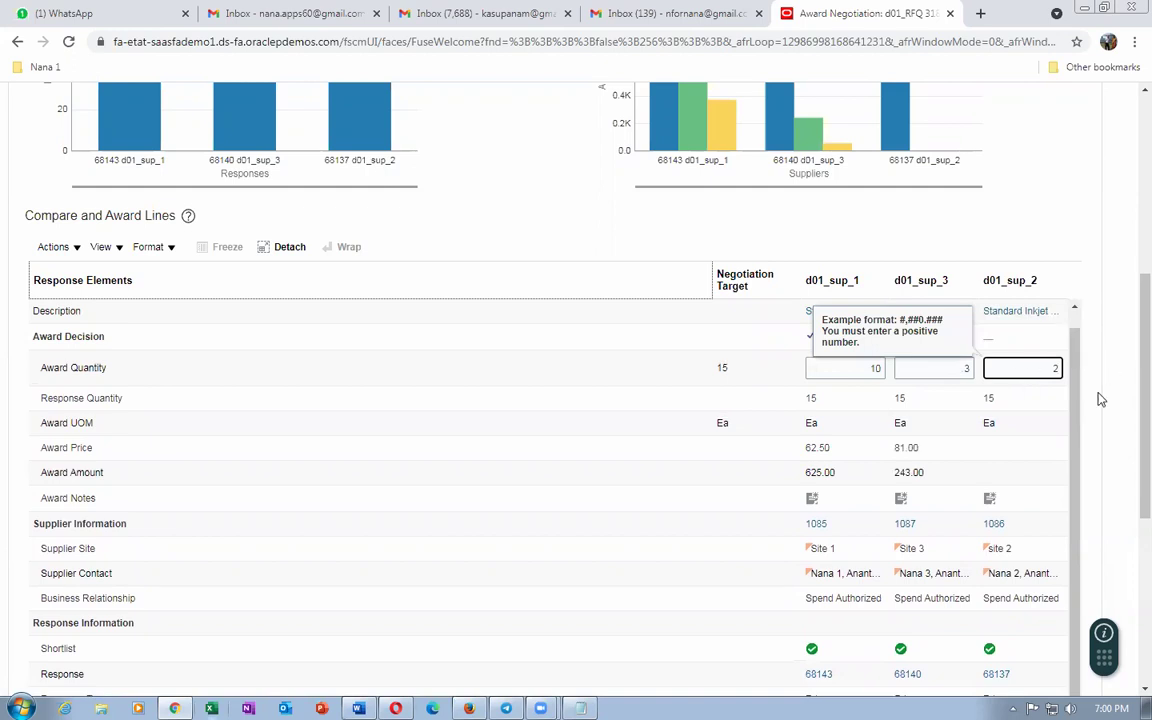
pyautogui.click(1124, 444)
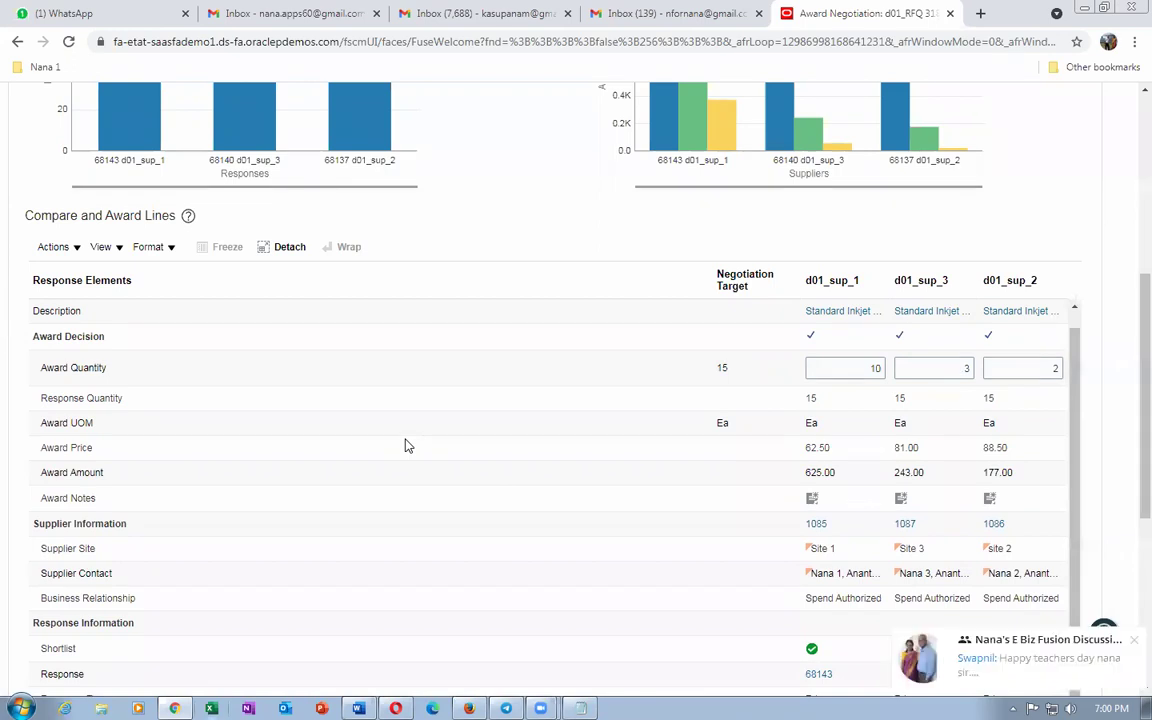
# Dismiss the chat notification and review the 10/3/2 split in the award table
pyautogui.click(1133, 643)
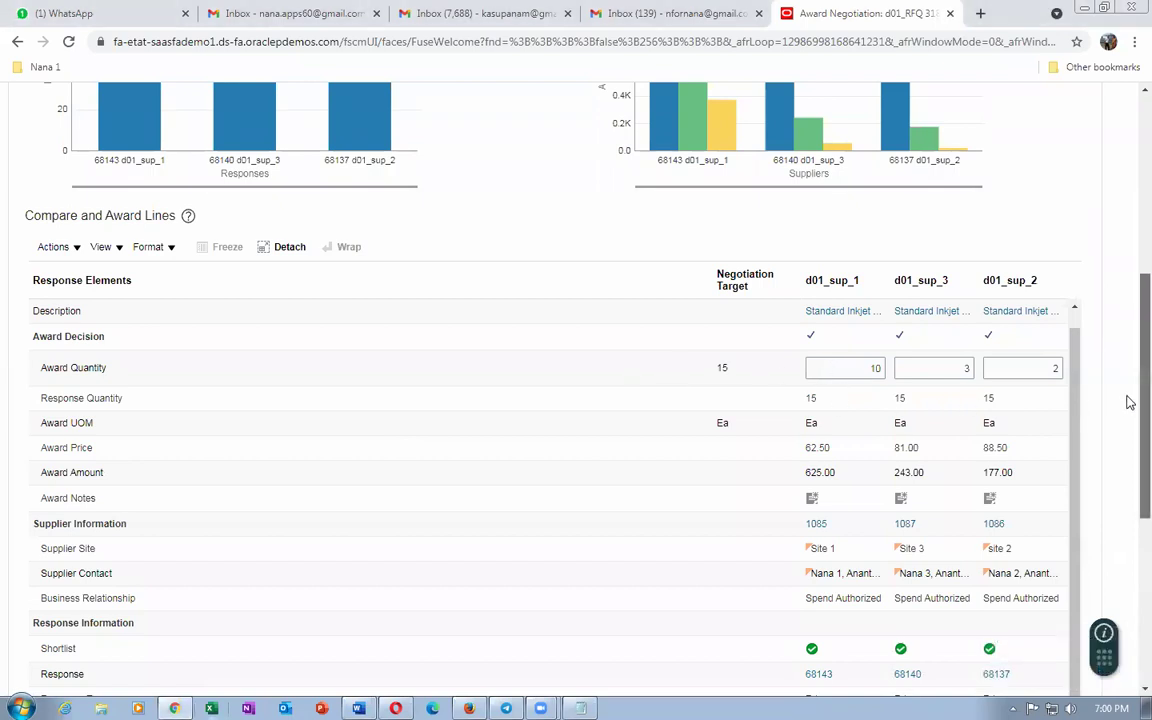
pyautogui.moveTo(1128, 402); pyautogui.dragTo(1130, 568)
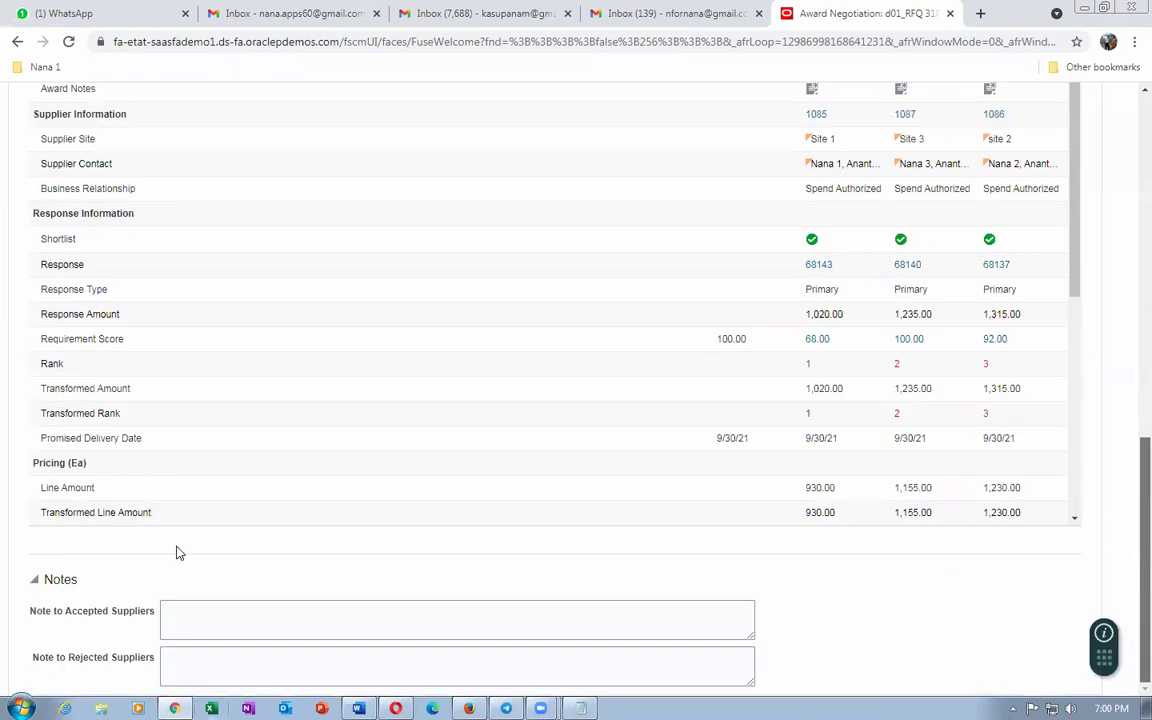
pyautogui.scroll(3, 310, 462)
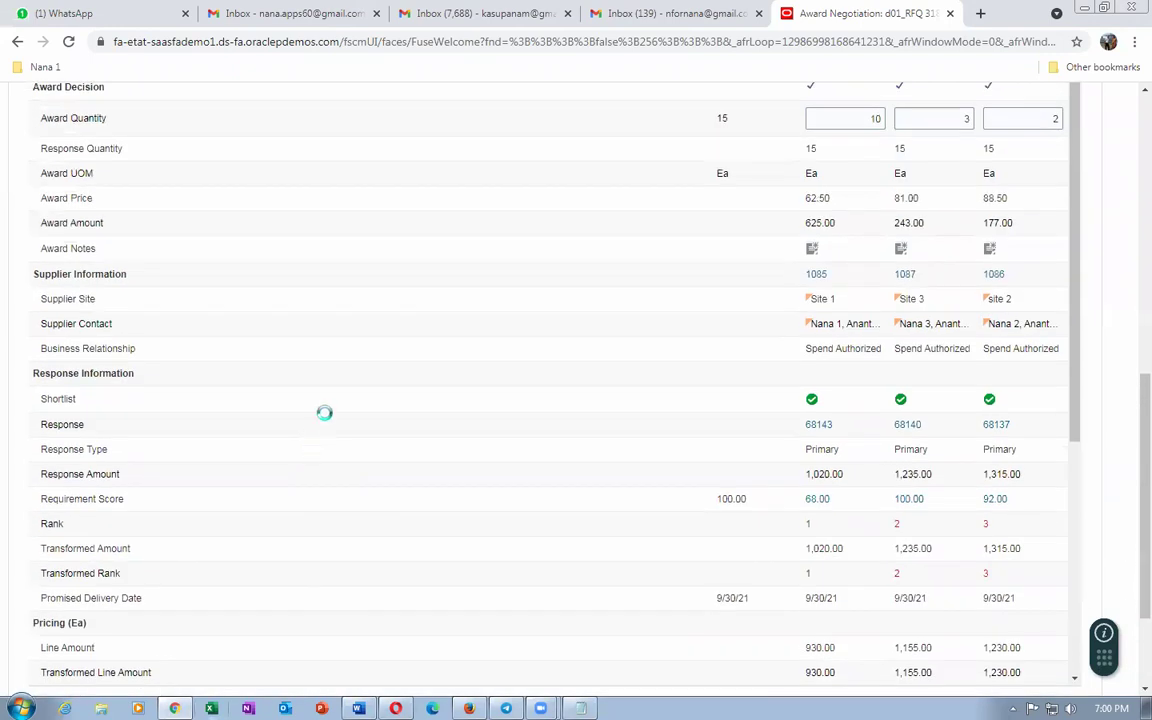
pyautogui.scroll(3, 316, 427)
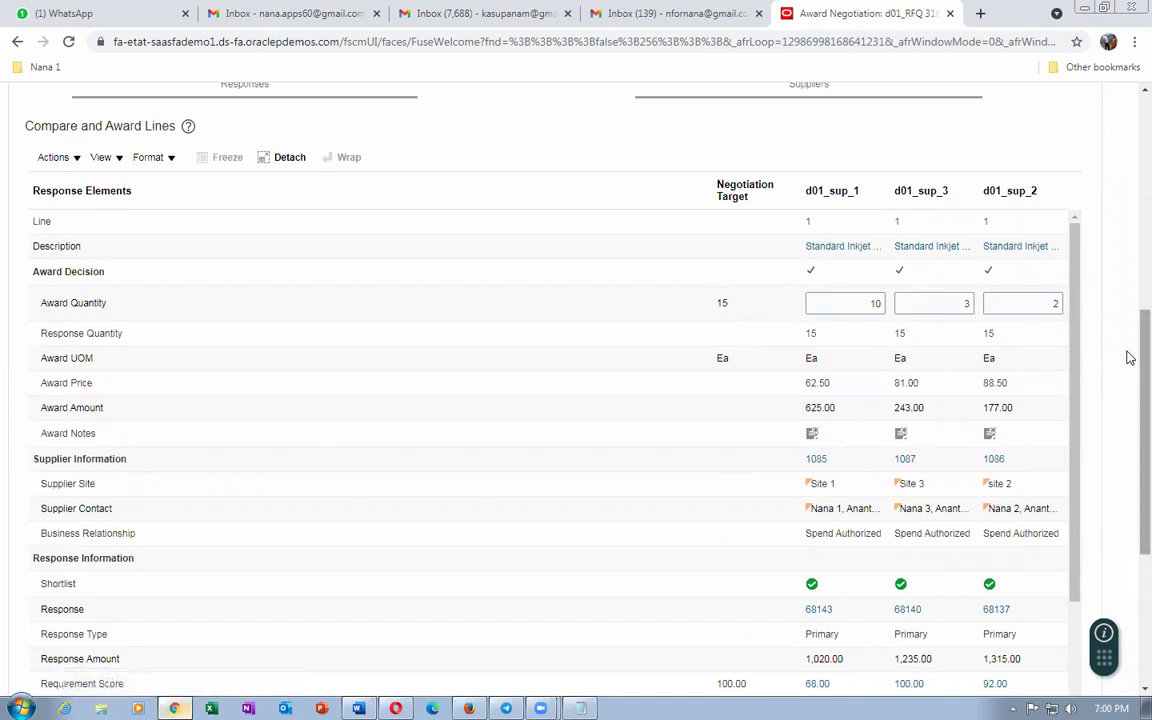
pyautogui.scroll(8, 1130, 360)
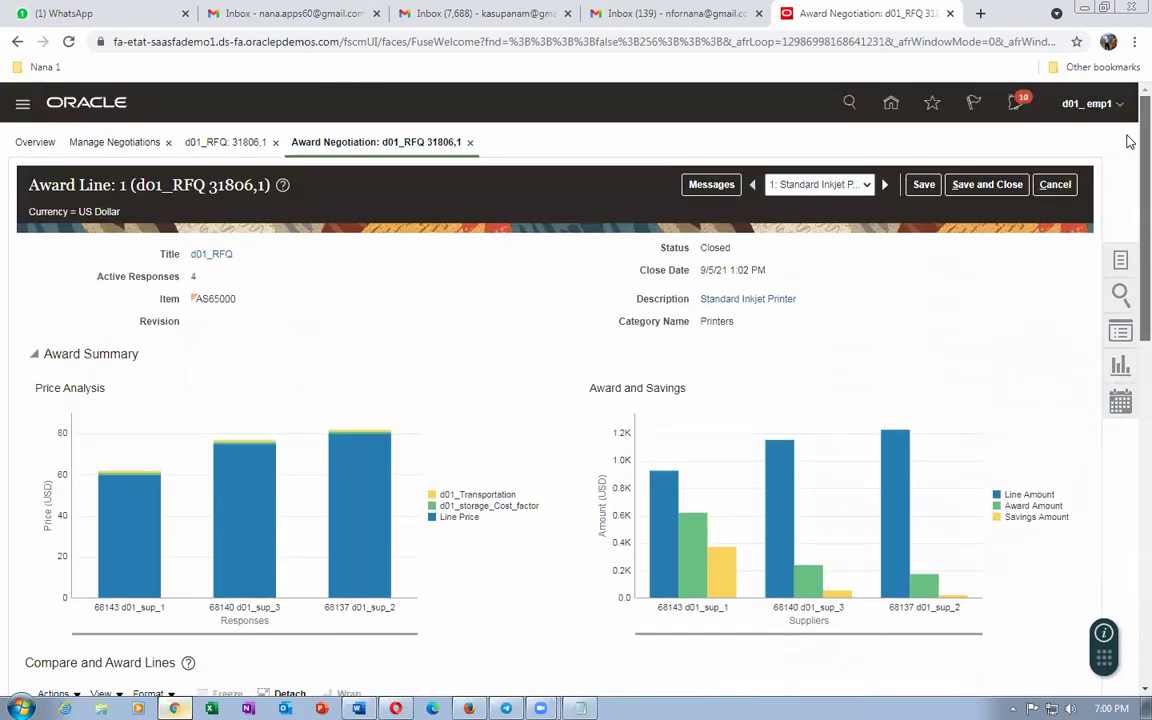
pyautogui.scroll(-4, 1126, 250)
pyautogui.scroll(4, 1126, 200)
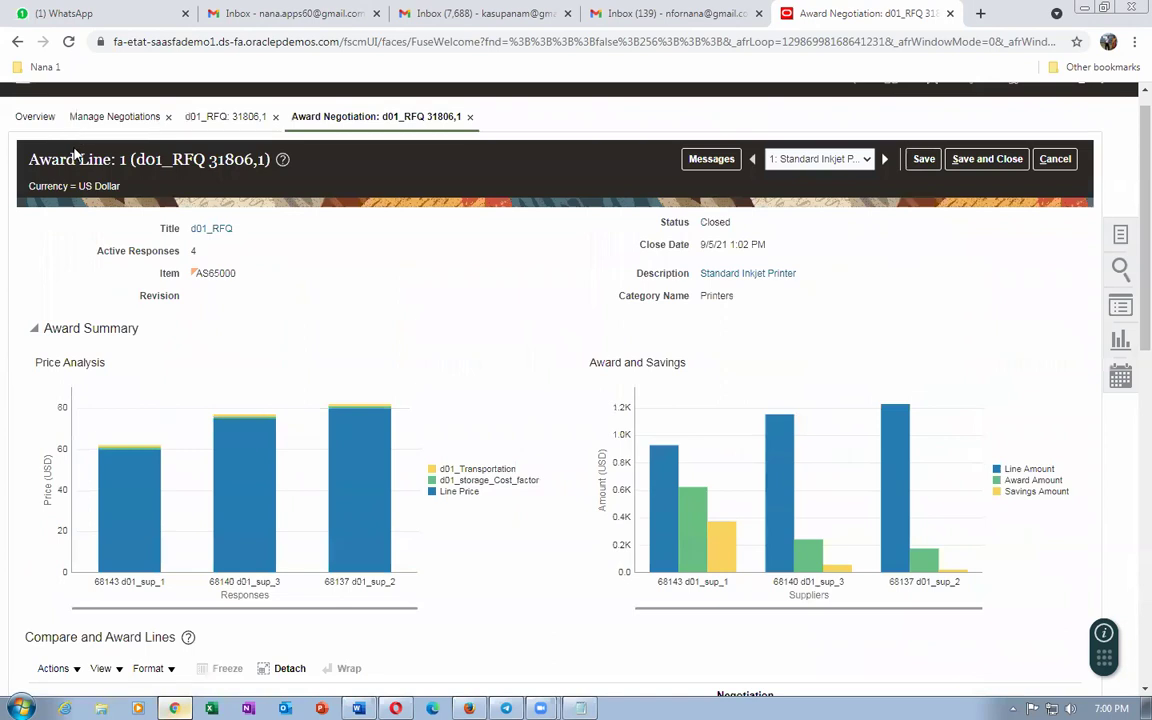
pyautogui.scroll(-4, 1128, 340)
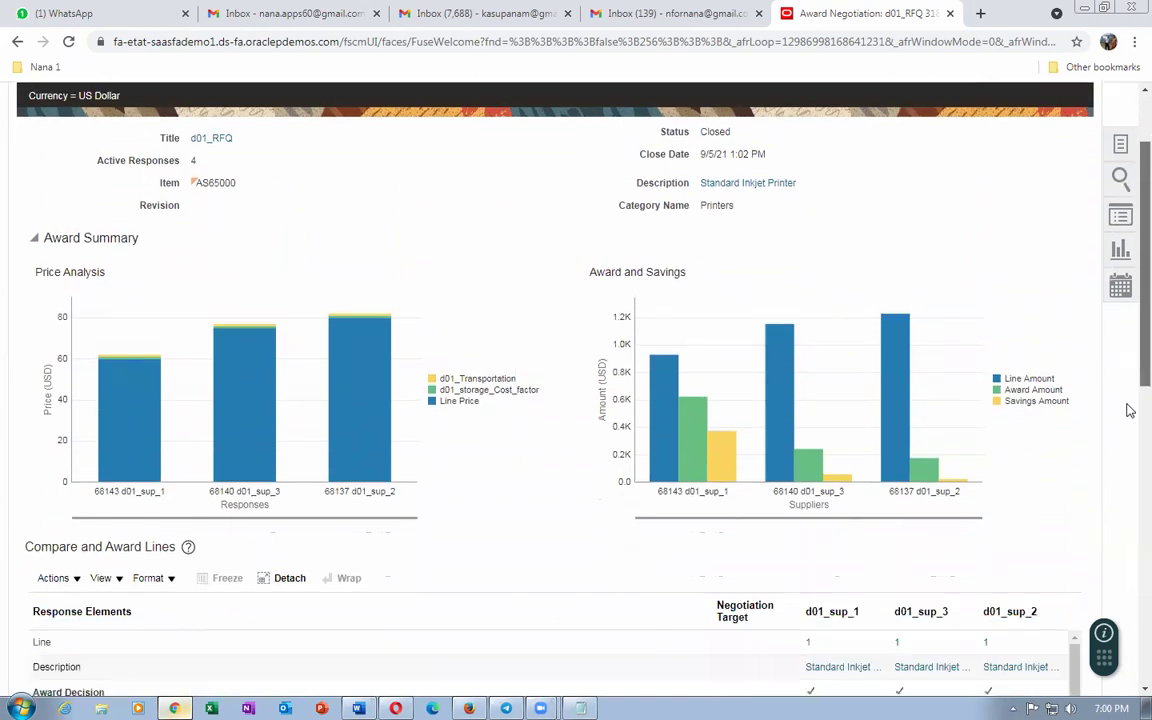
pyautogui.scroll(5, 1128, 452)
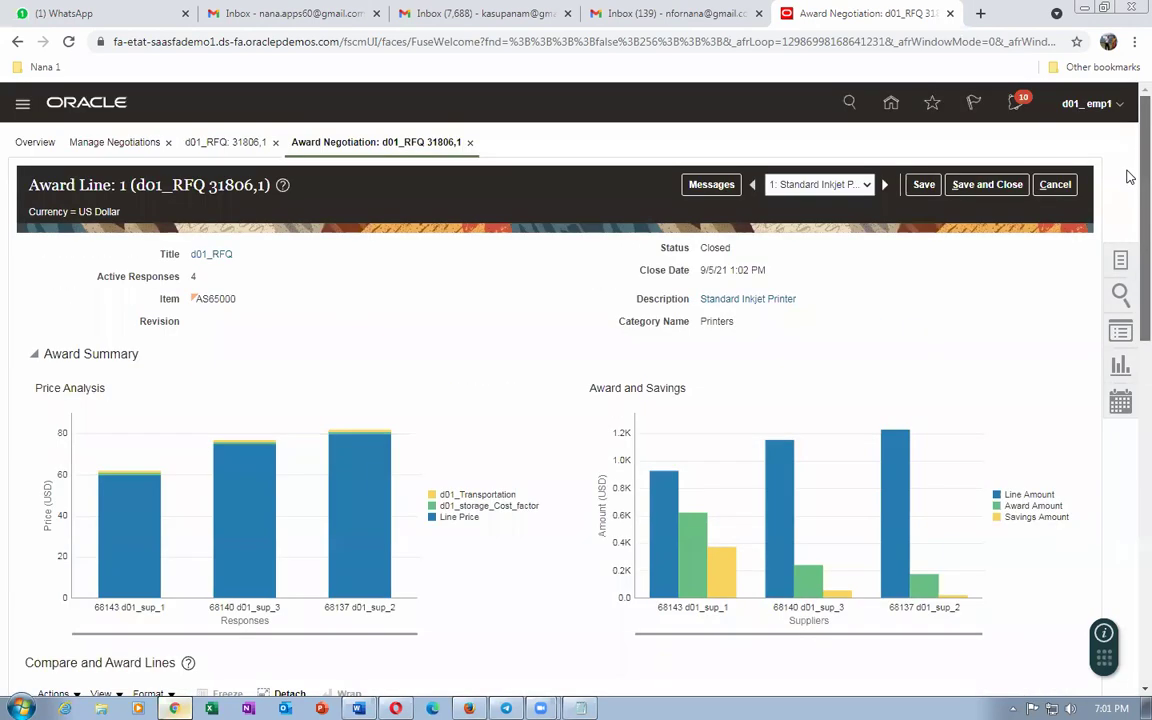
# Save and close line 1's award, acknowledge the confirmation, and select line 2, AMC for Printer
pyautogui.click(995, 186)
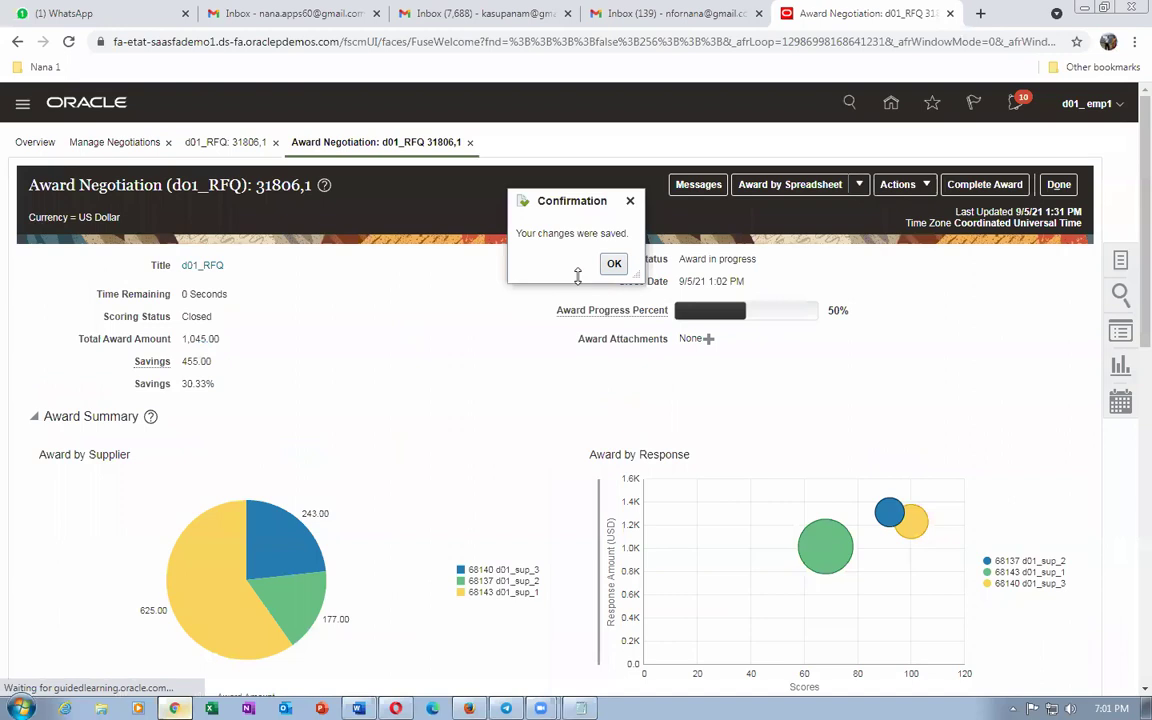
pyautogui.click(612, 262)
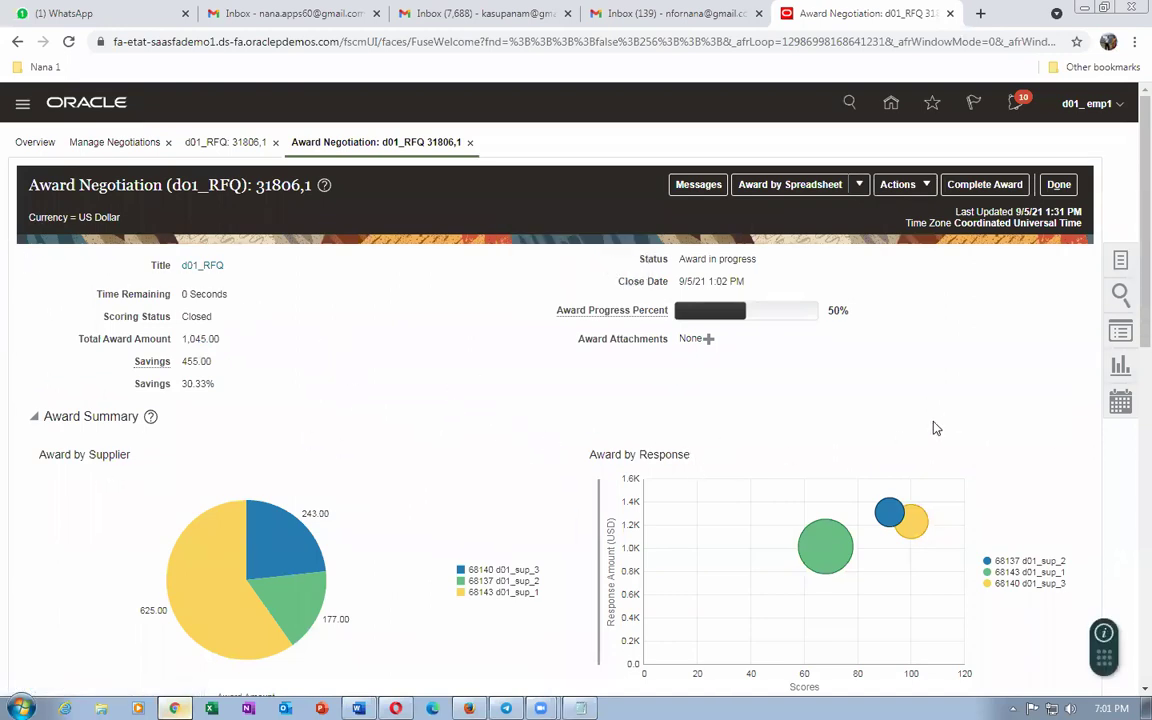
pyautogui.scroll(-9, 1128, 365)
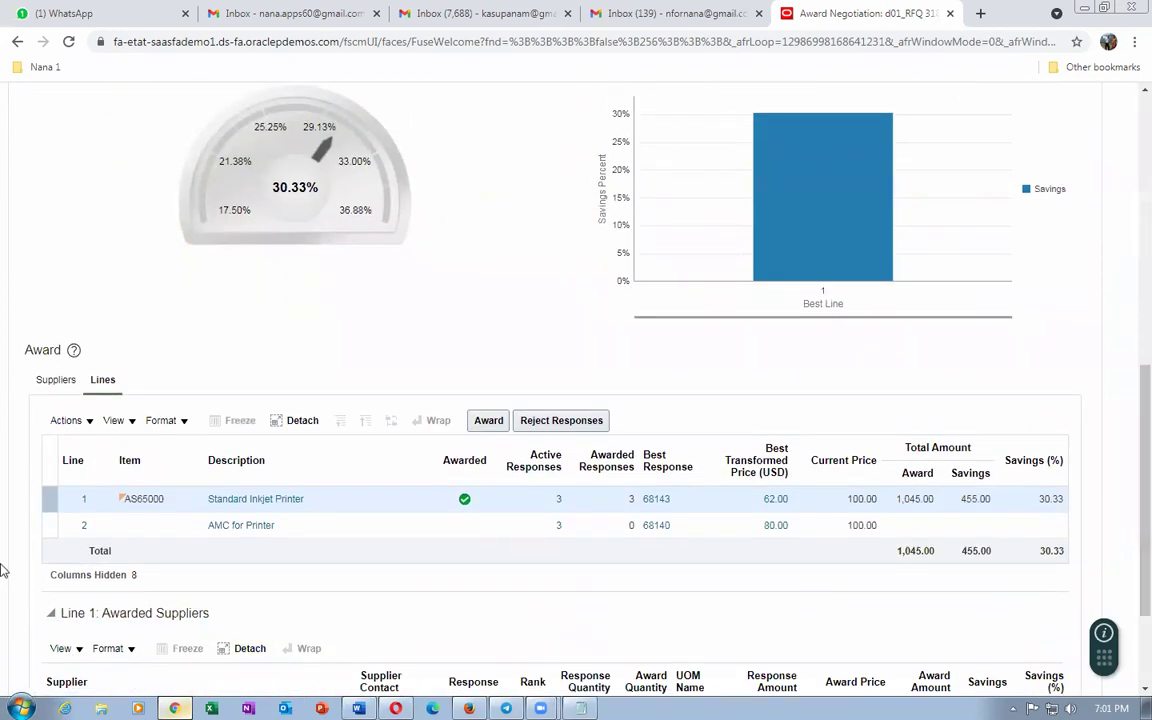
pyautogui.click(46, 525)
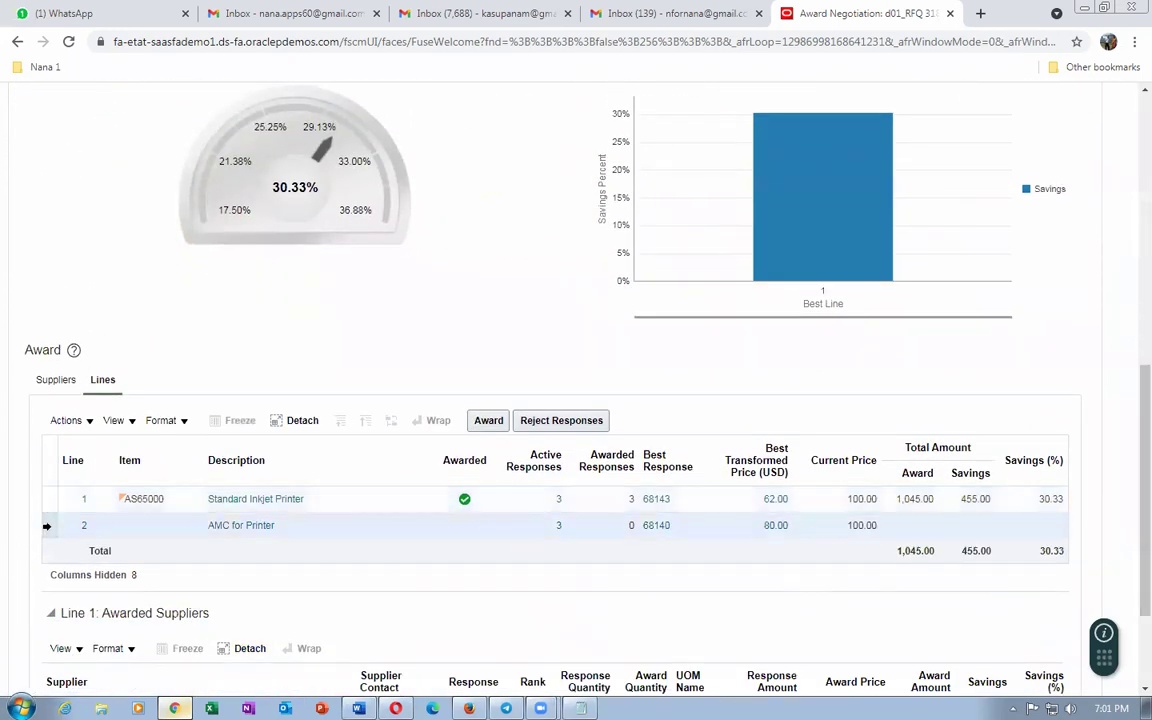
pyautogui.scroll(1, 46, 525)
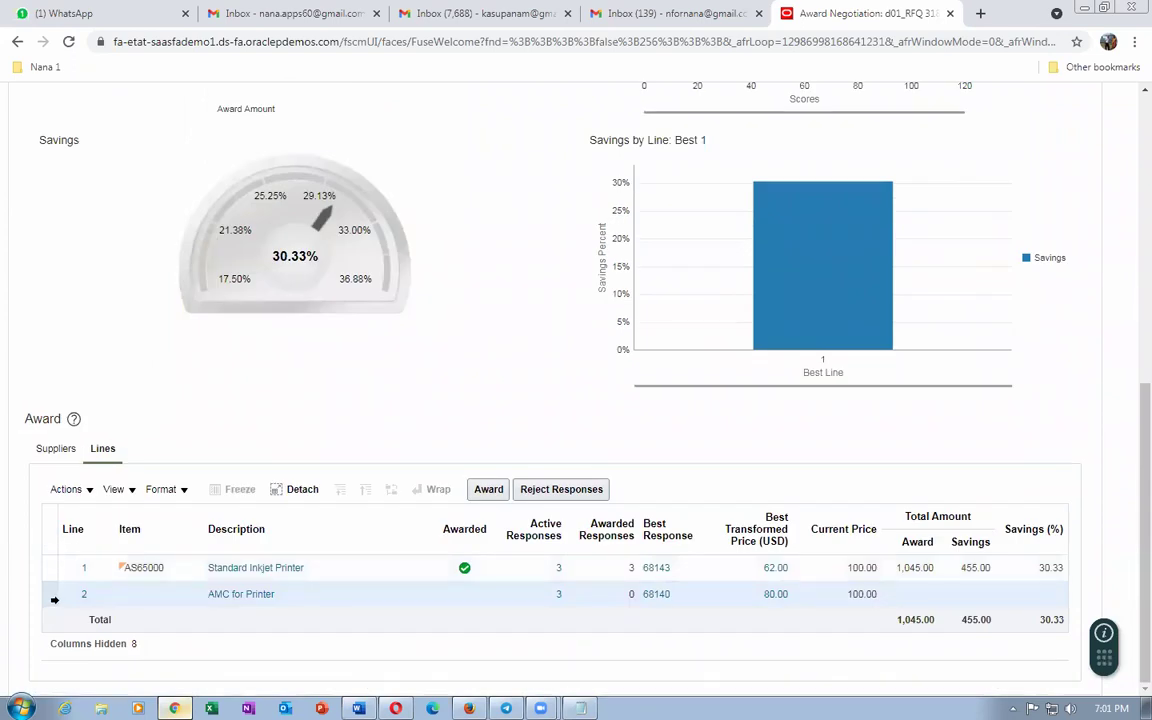
# Award line 2, AMC for Printer, to d01_sup_1 at 90.00 and save it
pyautogui.click(486, 490)
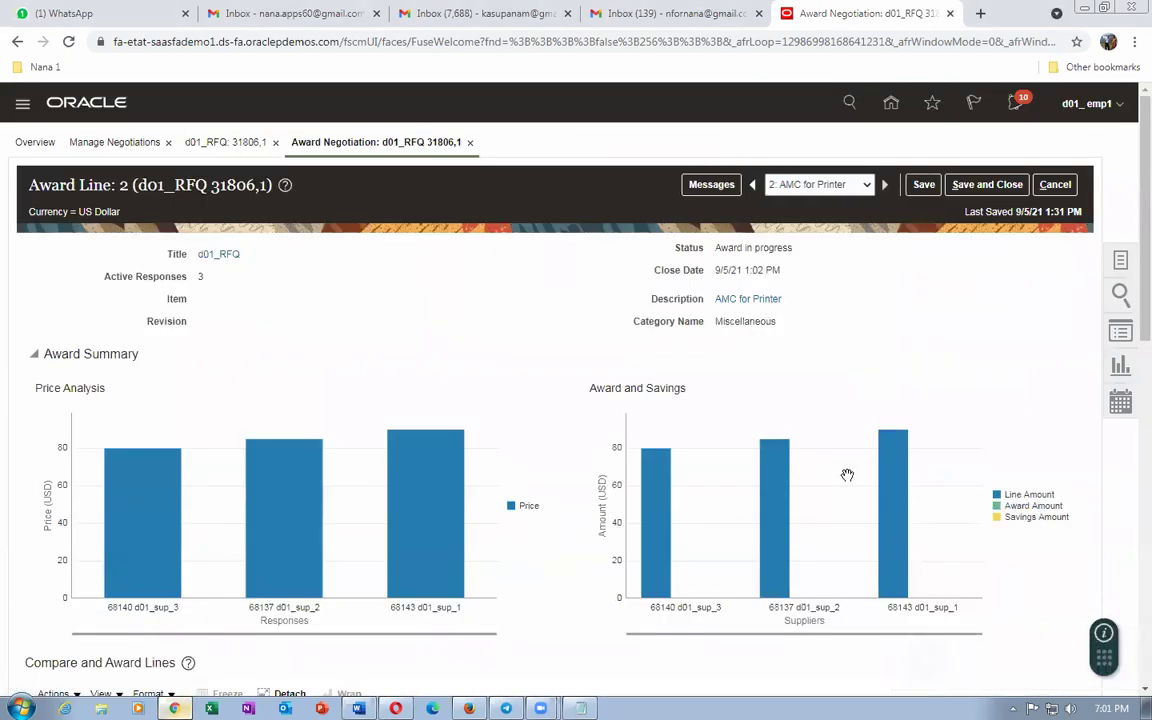
pyautogui.scroll(-2, 667, 355)
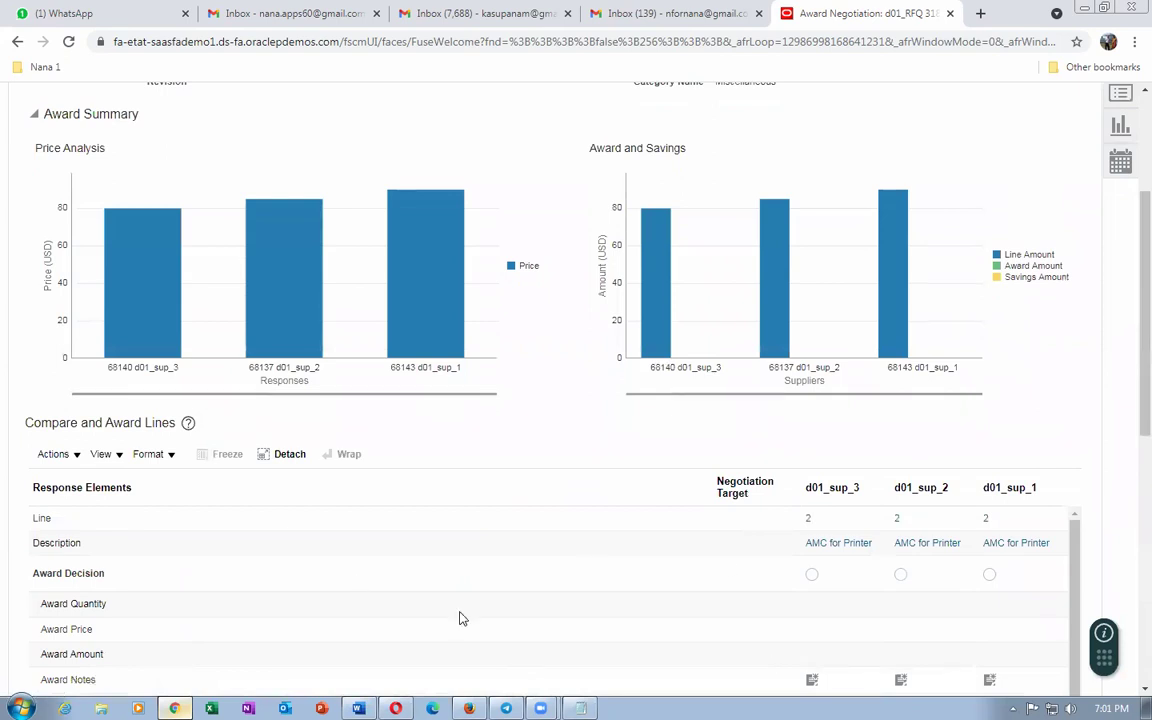
pyautogui.scroll(-1, 1128, 435)
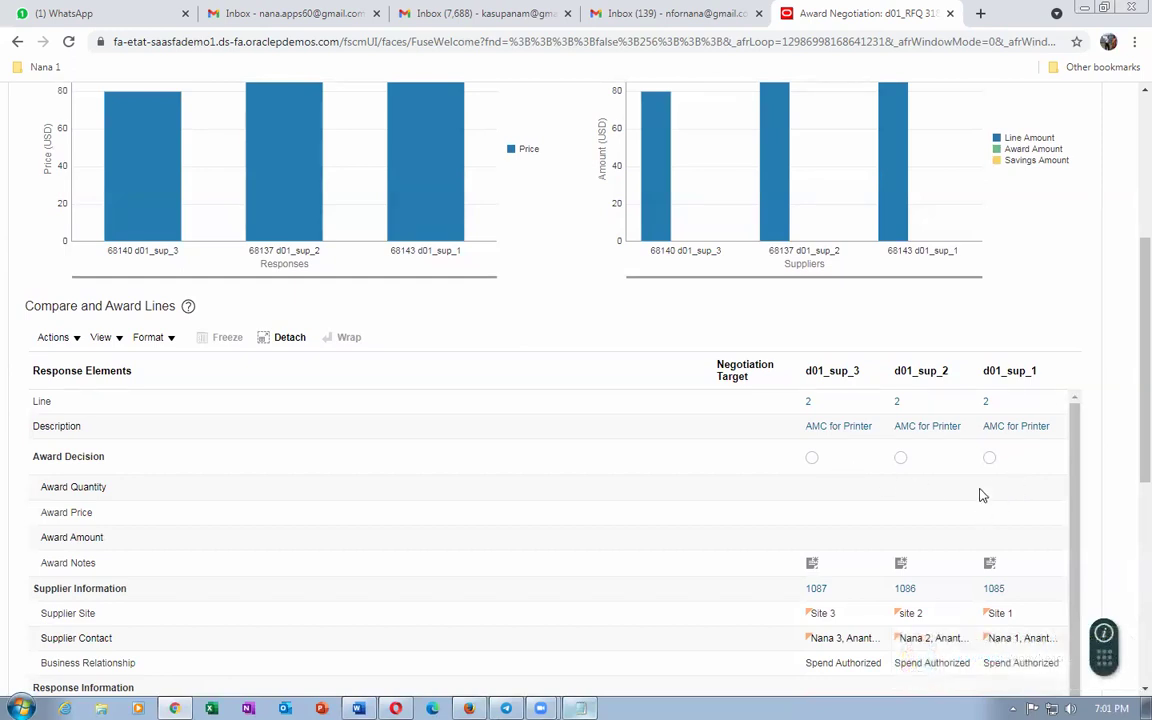
pyautogui.click(990, 458)
pyautogui.click(901, 459)
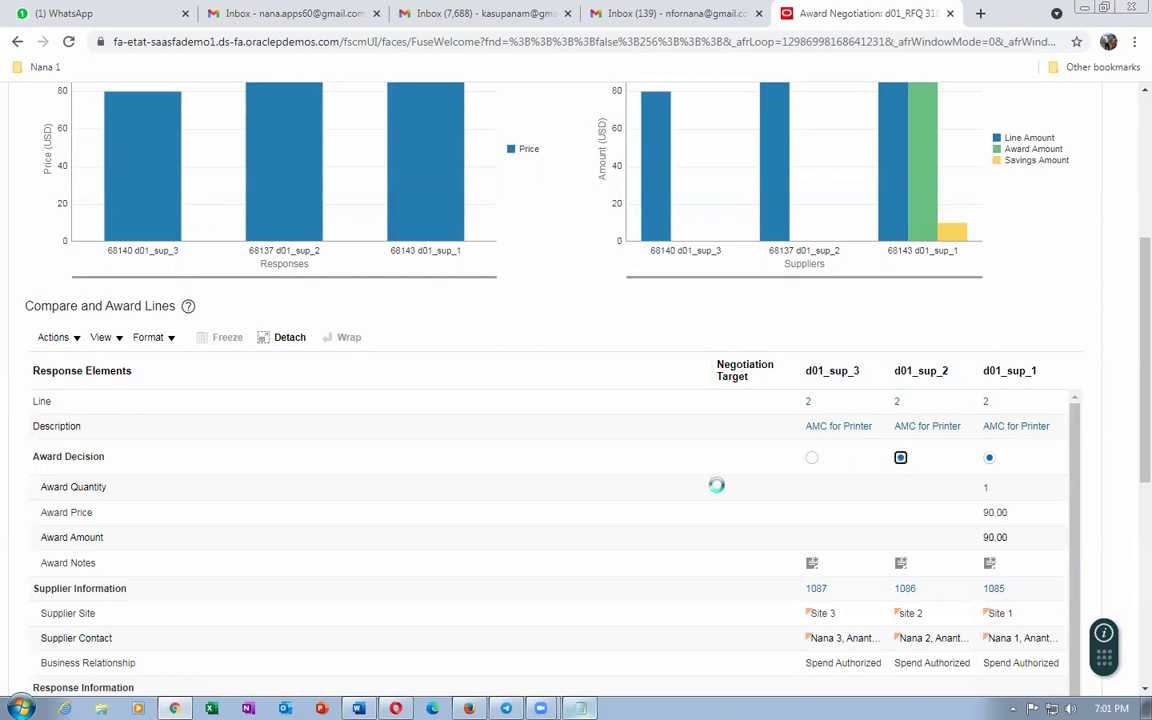
pyautogui.click(989, 459)
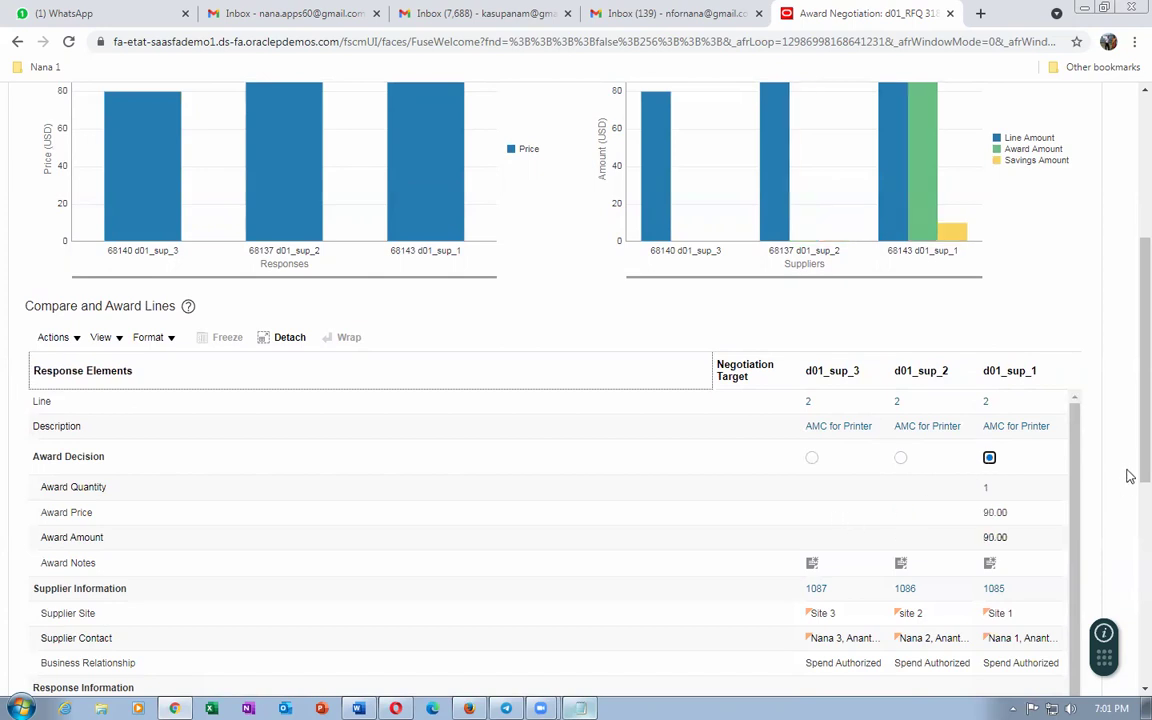
pyautogui.moveTo(1129, 470); pyautogui.dragTo(1130, 358)
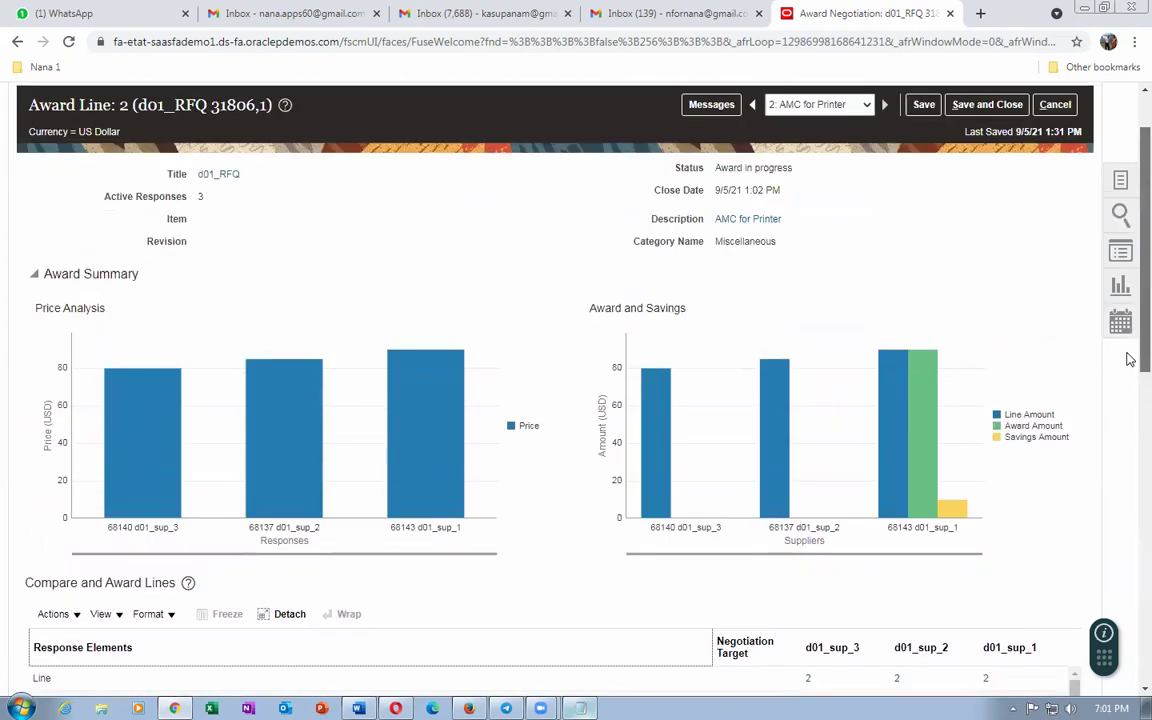
pyautogui.click(988, 116)
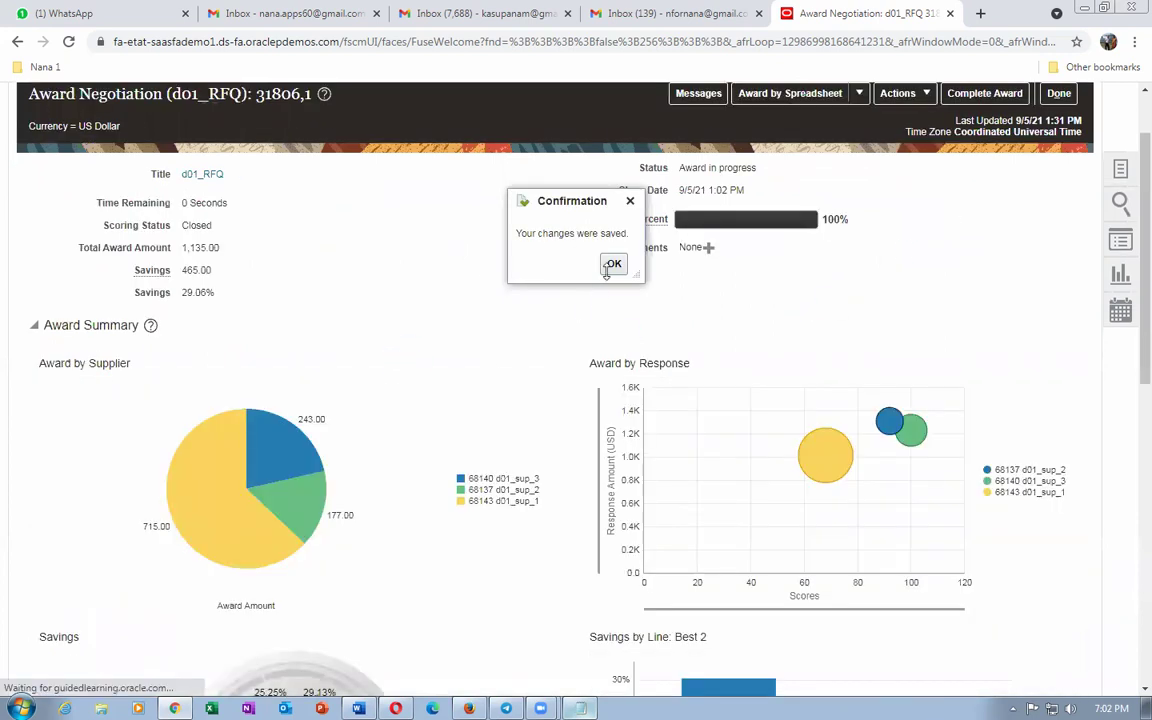
# Dismiss the award confirmation and open best response 68143 from line 1 of Award Lines
pyautogui.click(612, 265)
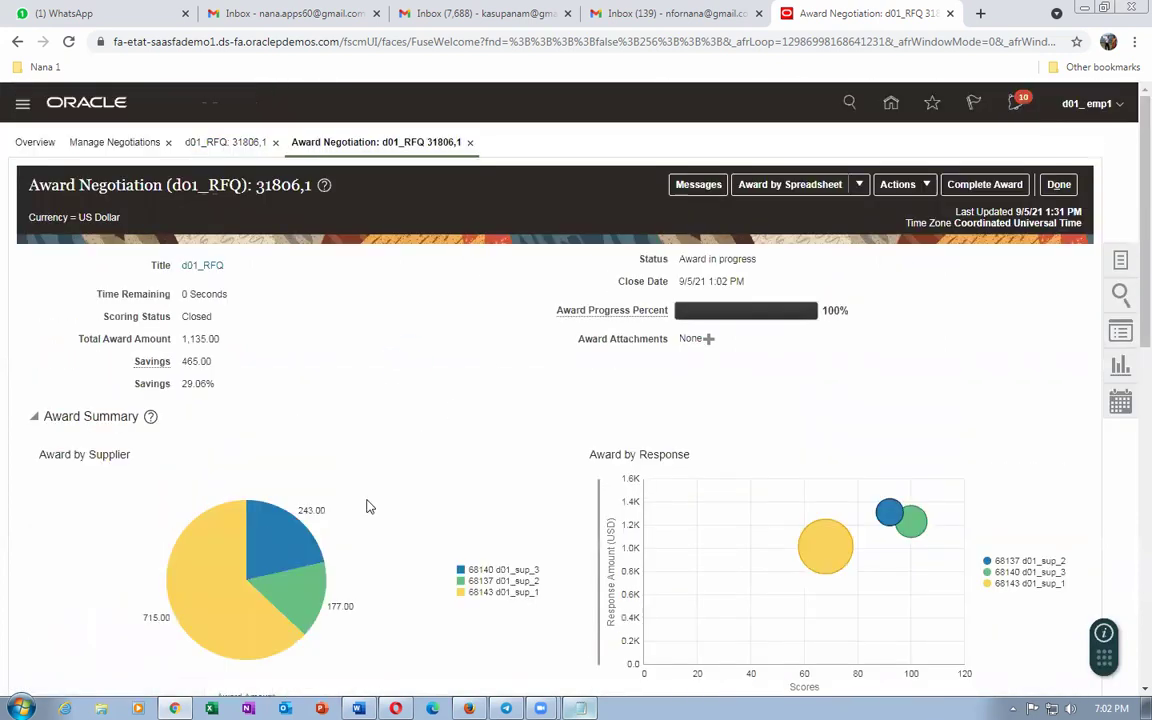
pyautogui.scroll(-3, 370, 504)
pyautogui.scroll(-3, 370, 508)
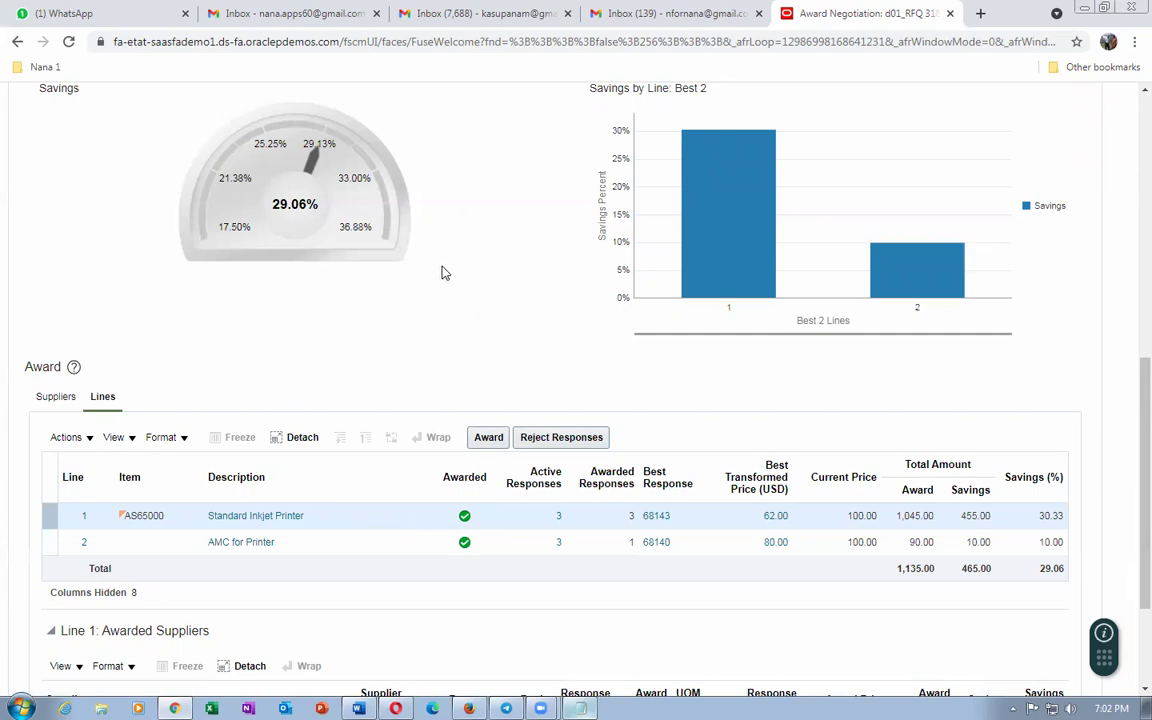
pyautogui.scroll(-3, 1130, 432)
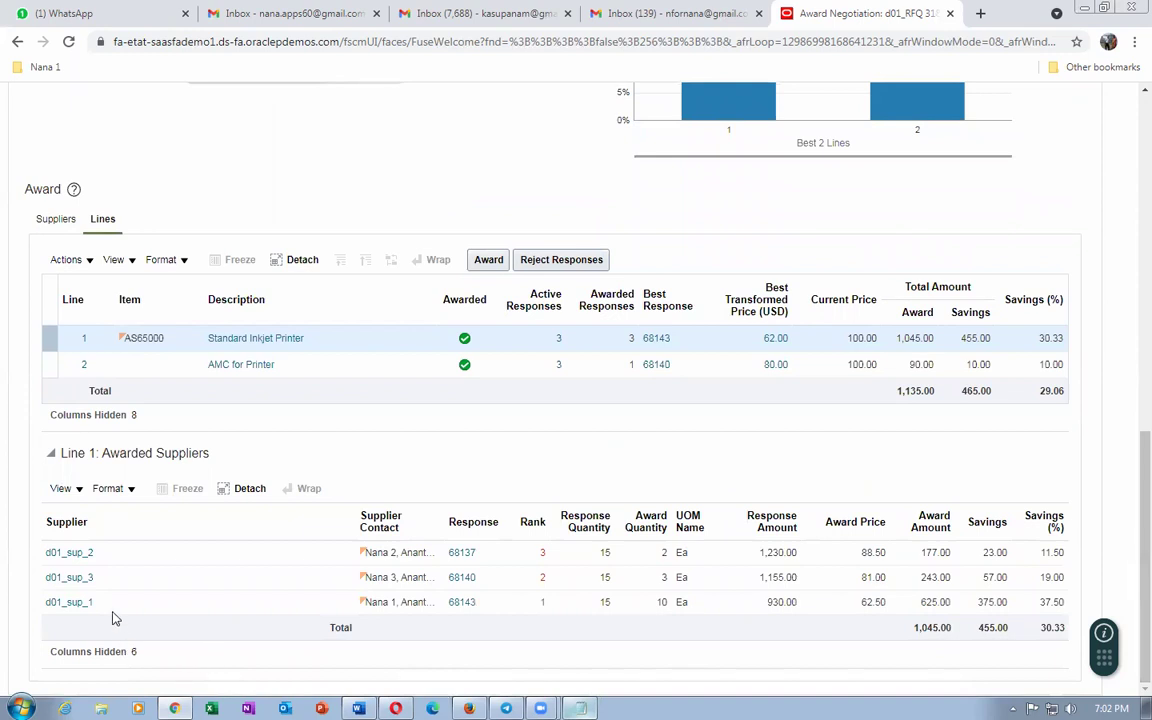
pyautogui.click(461, 603)
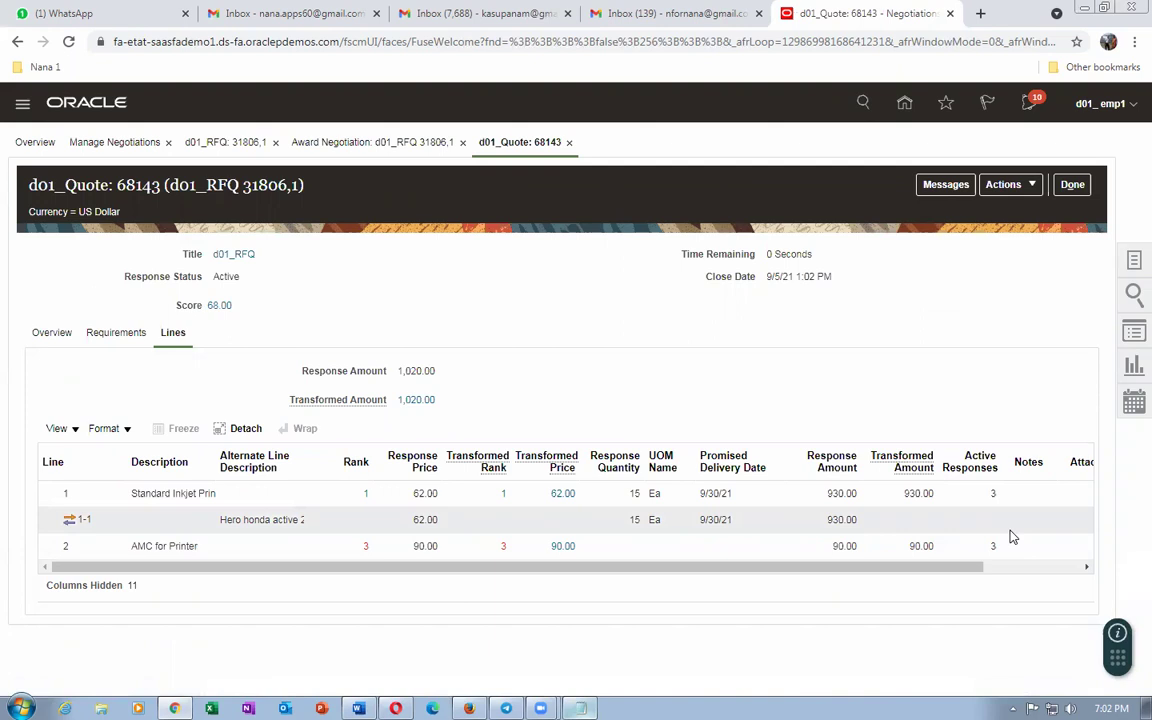
# Inspect quote line 1 and alternate line 1-1 (62.00 for 15 Ea), then return to Award Negotiation
pyautogui.click(338, 531)
pyautogui.click(290, 496)
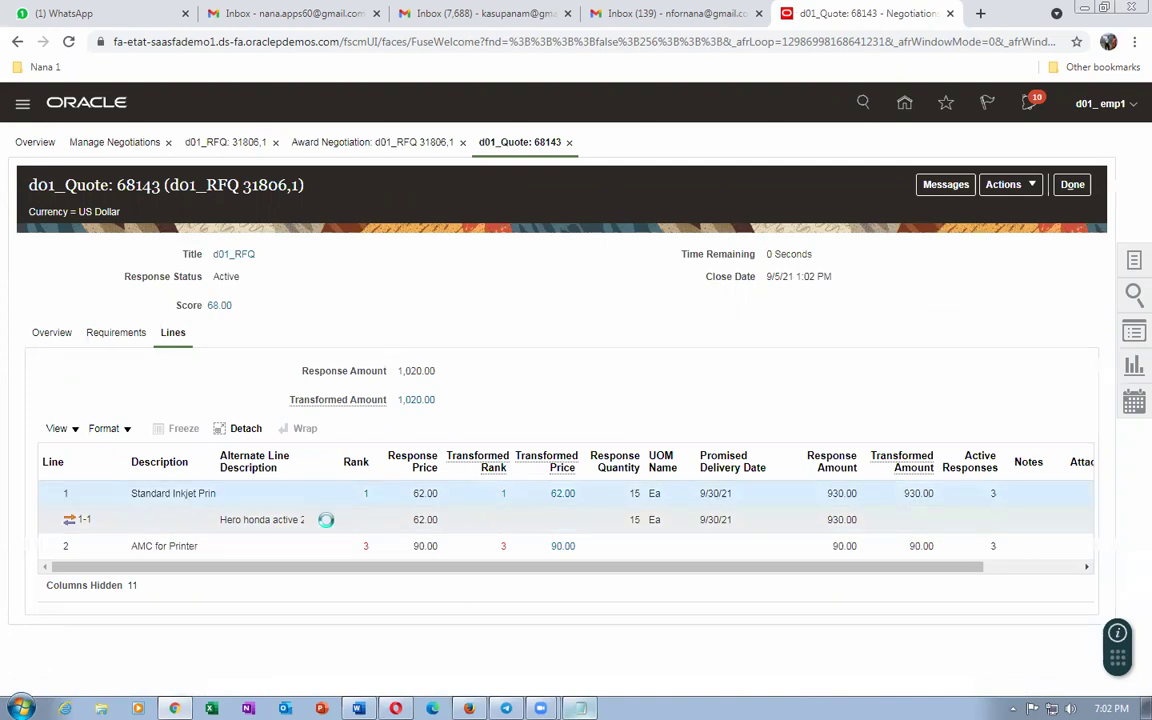
pyautogui.click(267, 517)
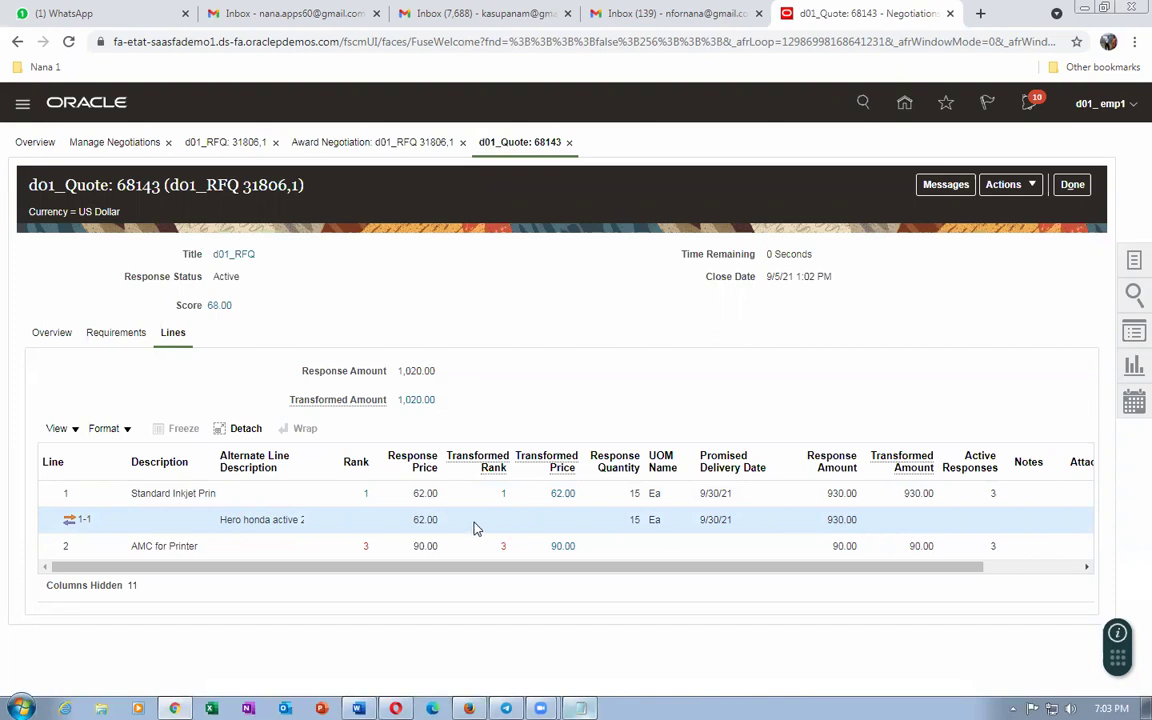
pyautogui.click(1071, 184)
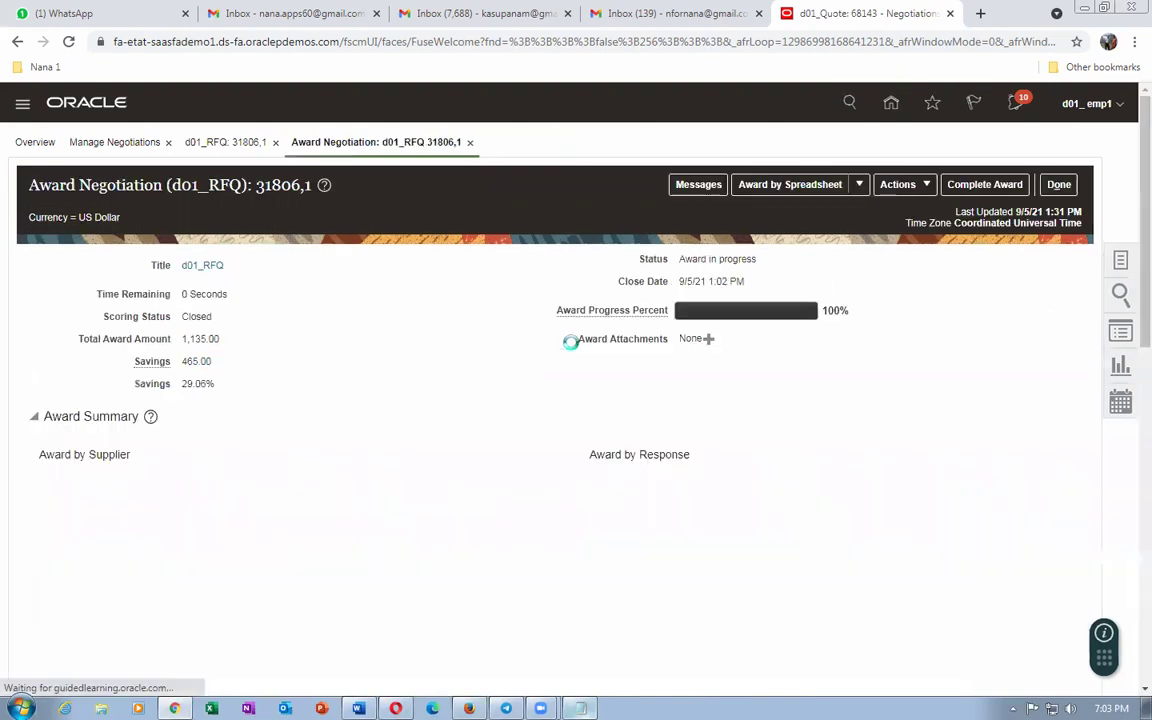
pyautogui.scroll(-3, 570, 391)
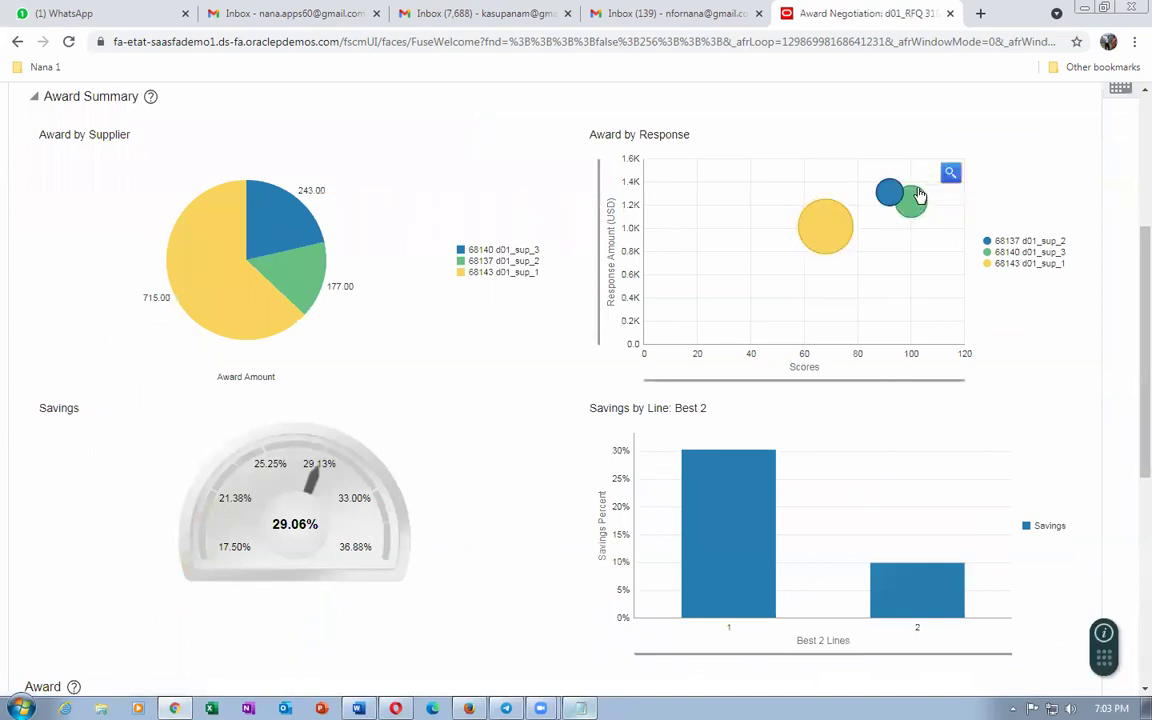
pyautogui.scroll(-3, 555, 385)
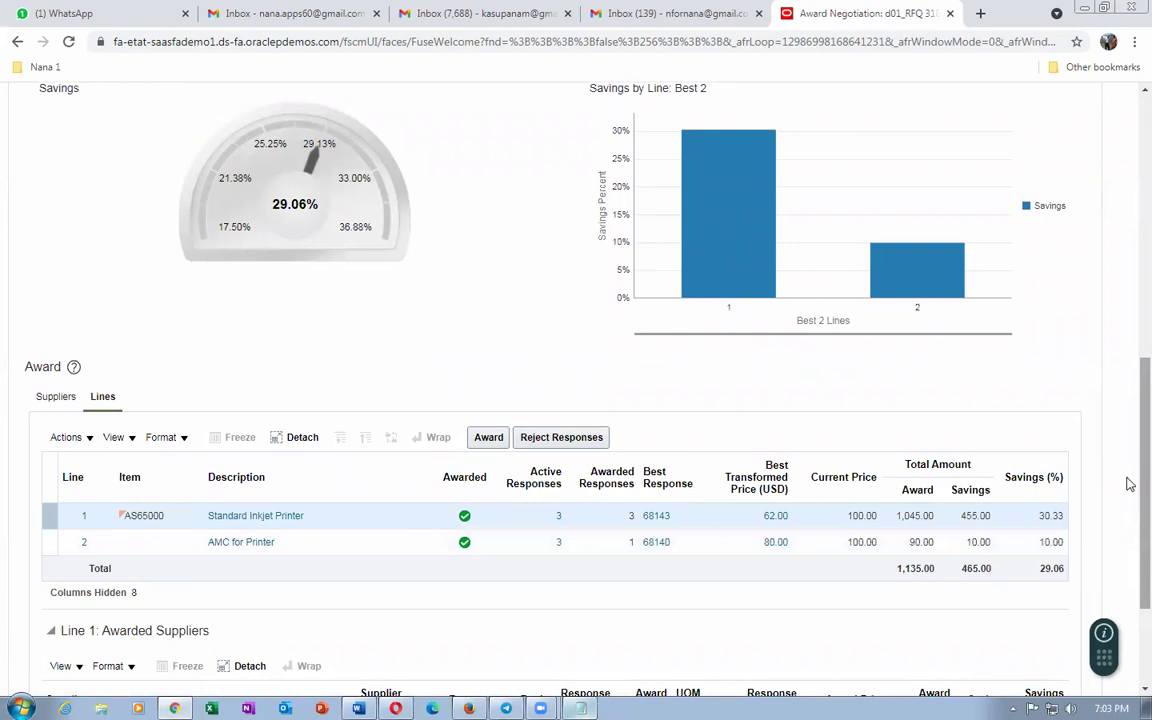
pyautogui.scroll(-2, 1129, 486)
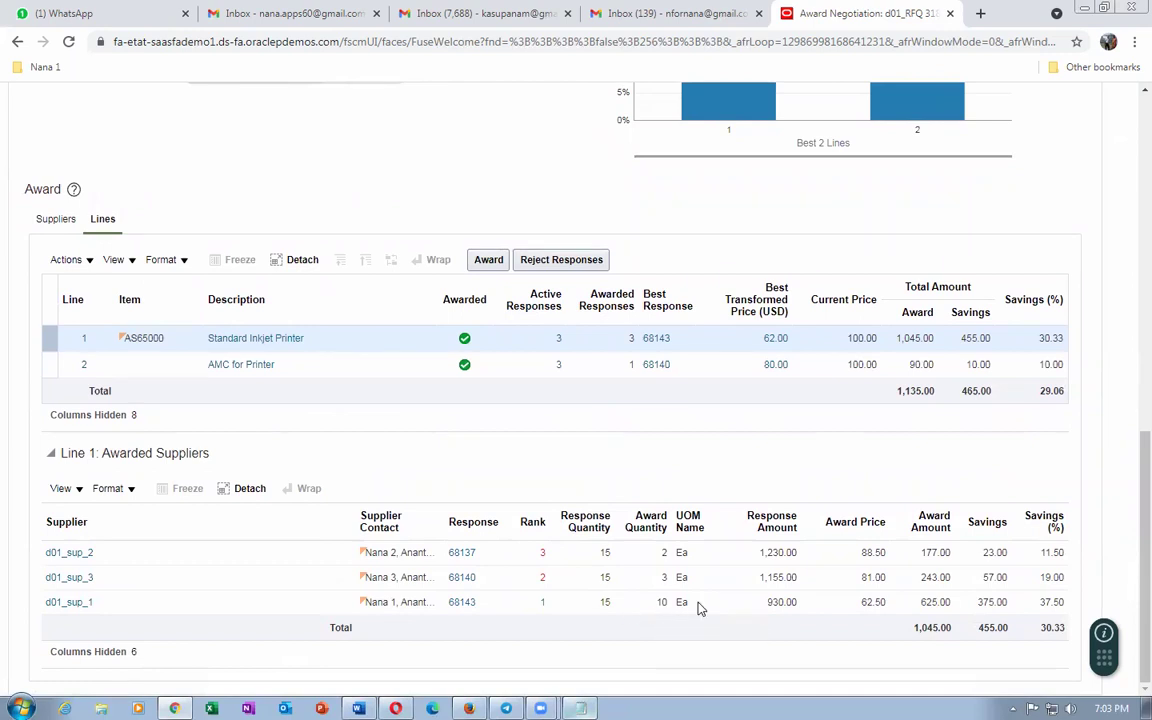
pyautogui.moveTo(1134, 491); pyautogui.dragTo(1057, 468)
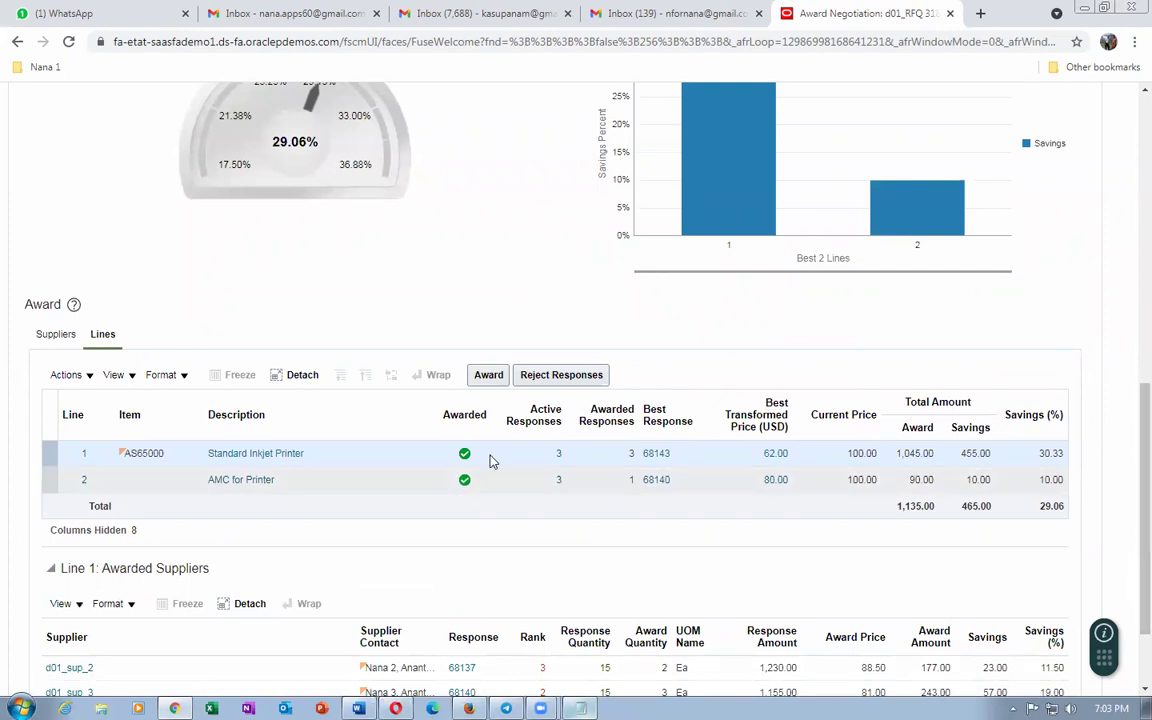
pyautogui.click(355, 480)
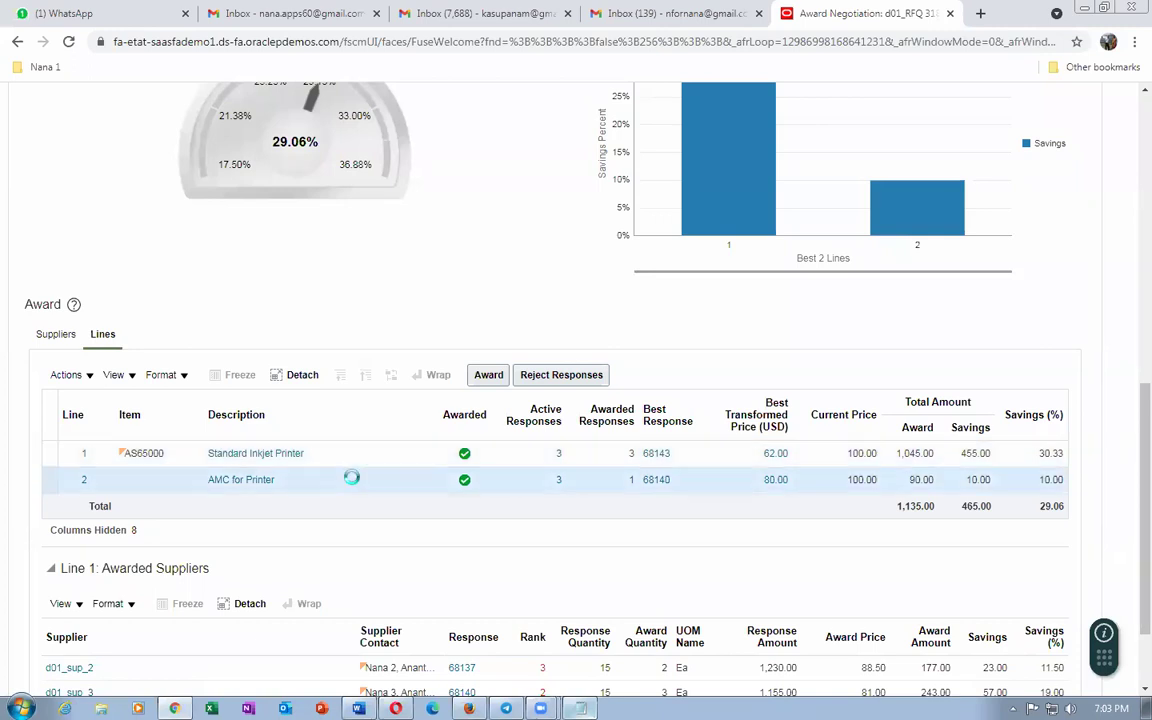
pyautogui.click(350, 404)
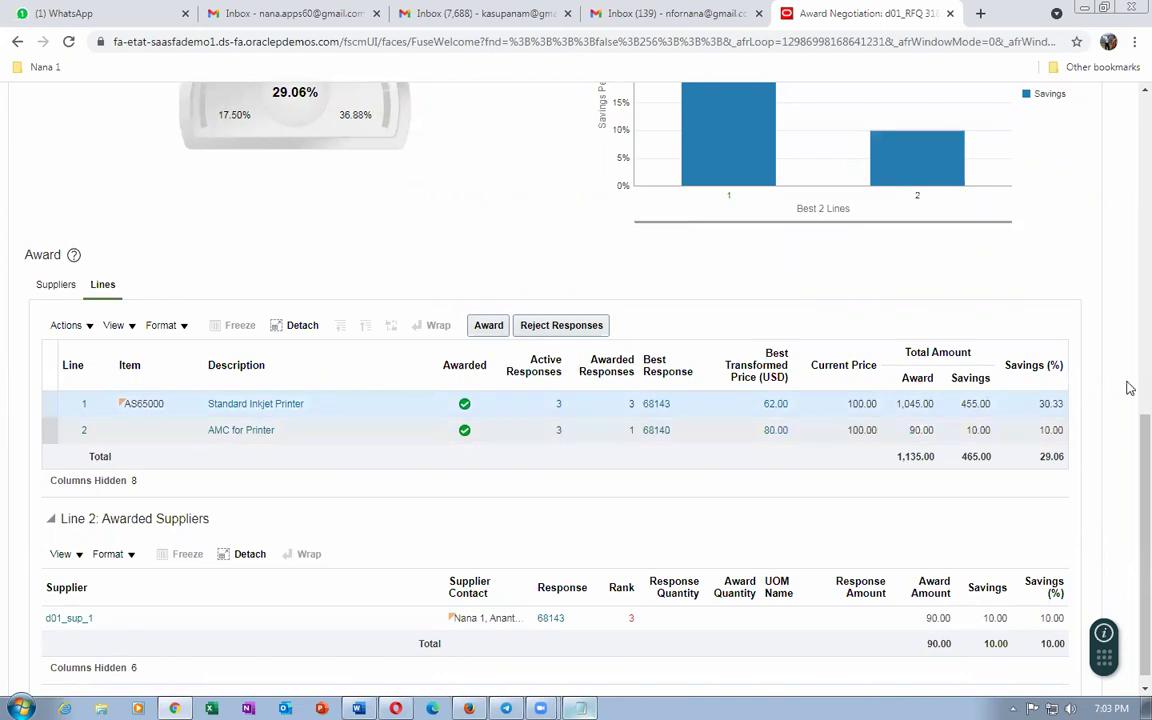
pyautogui.scroll(10, 1129, 466)
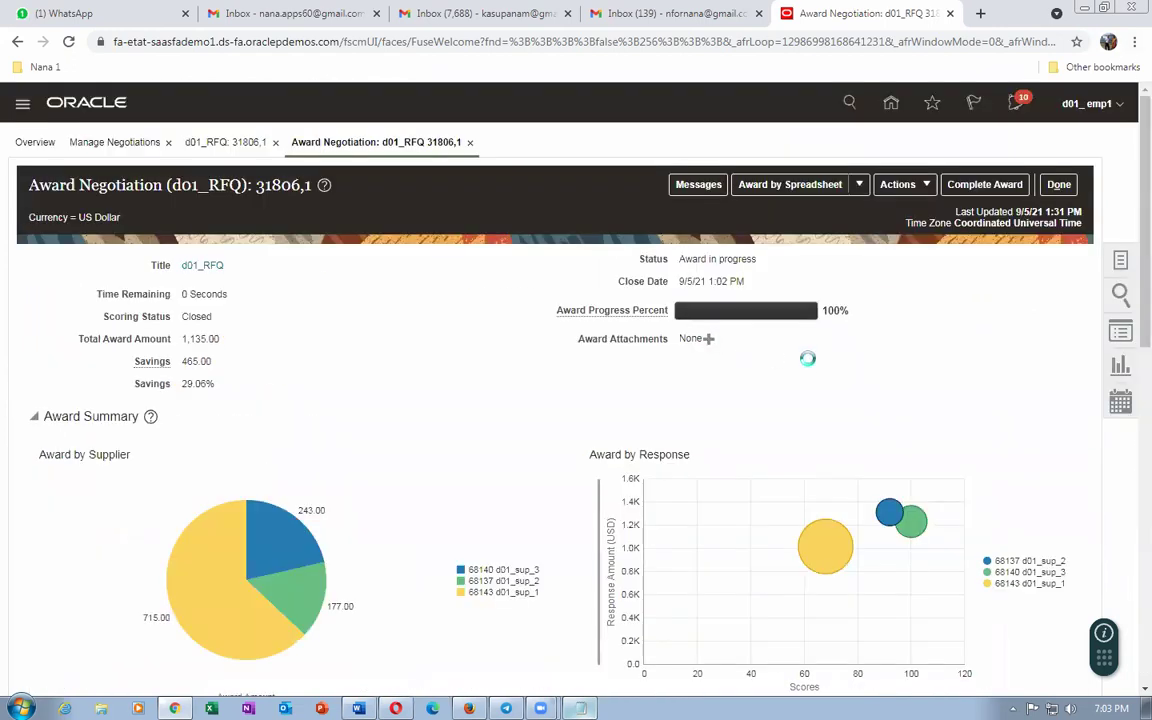
pyautogui.scroll(-3, 596, 452)
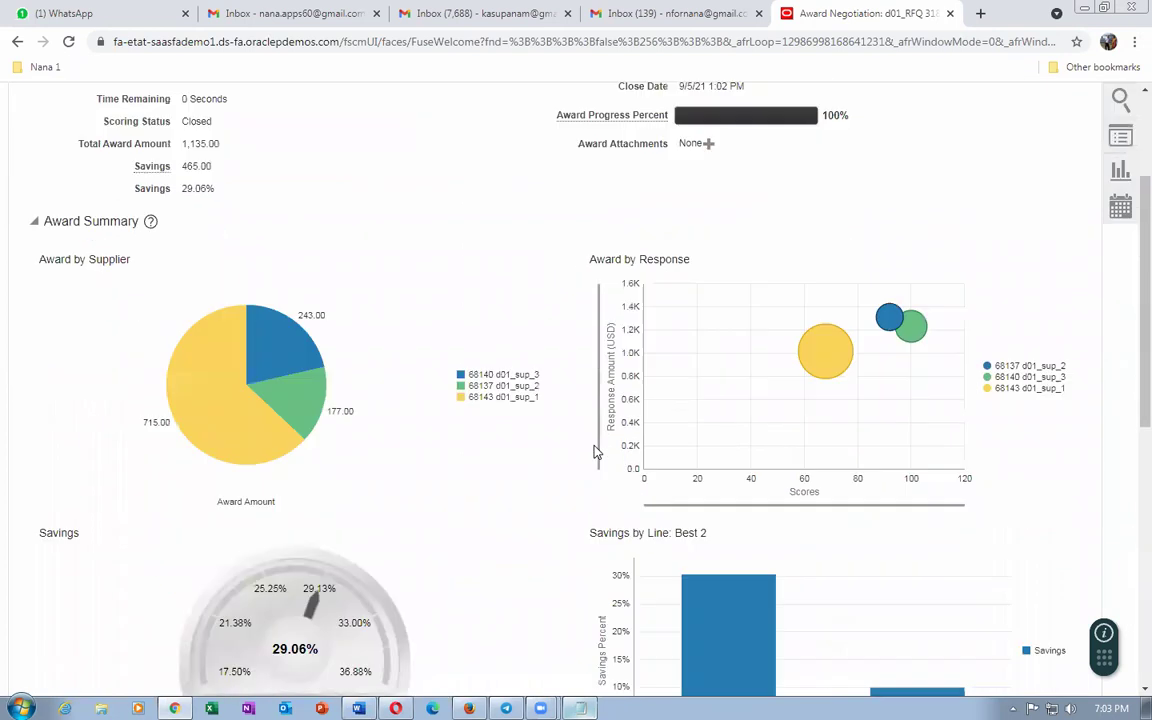
pyautogui.scroll(-3, 595, 452)
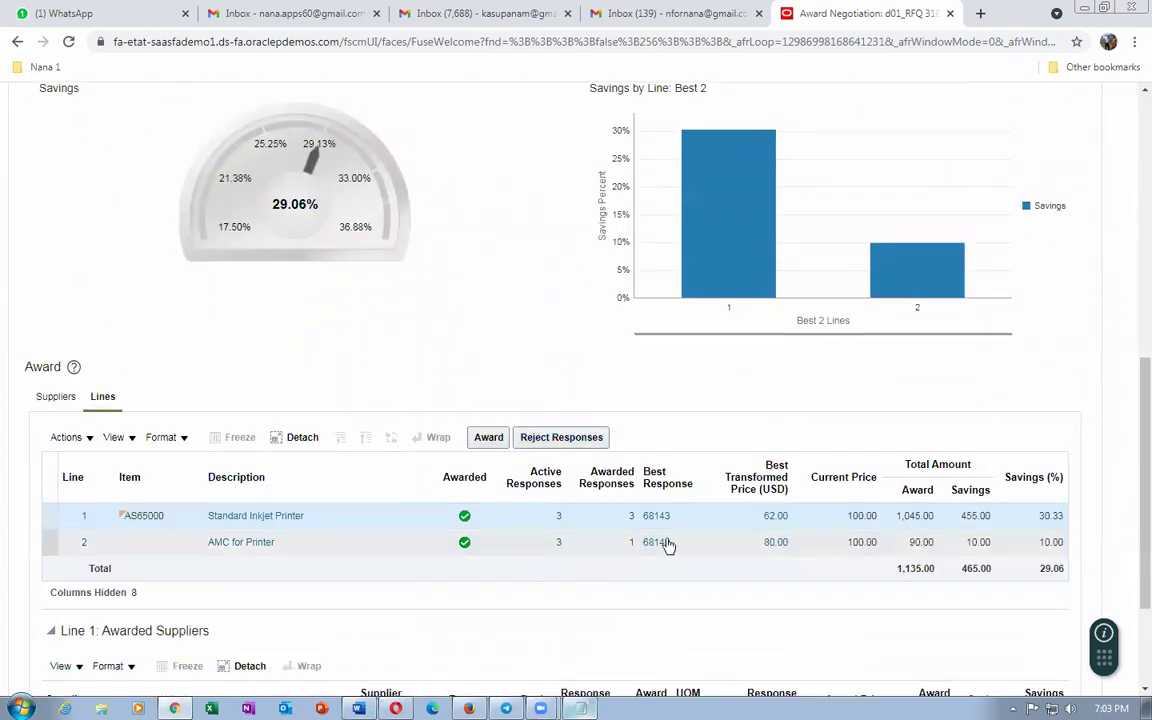
pyautogui.scroll(6, 968, 440)
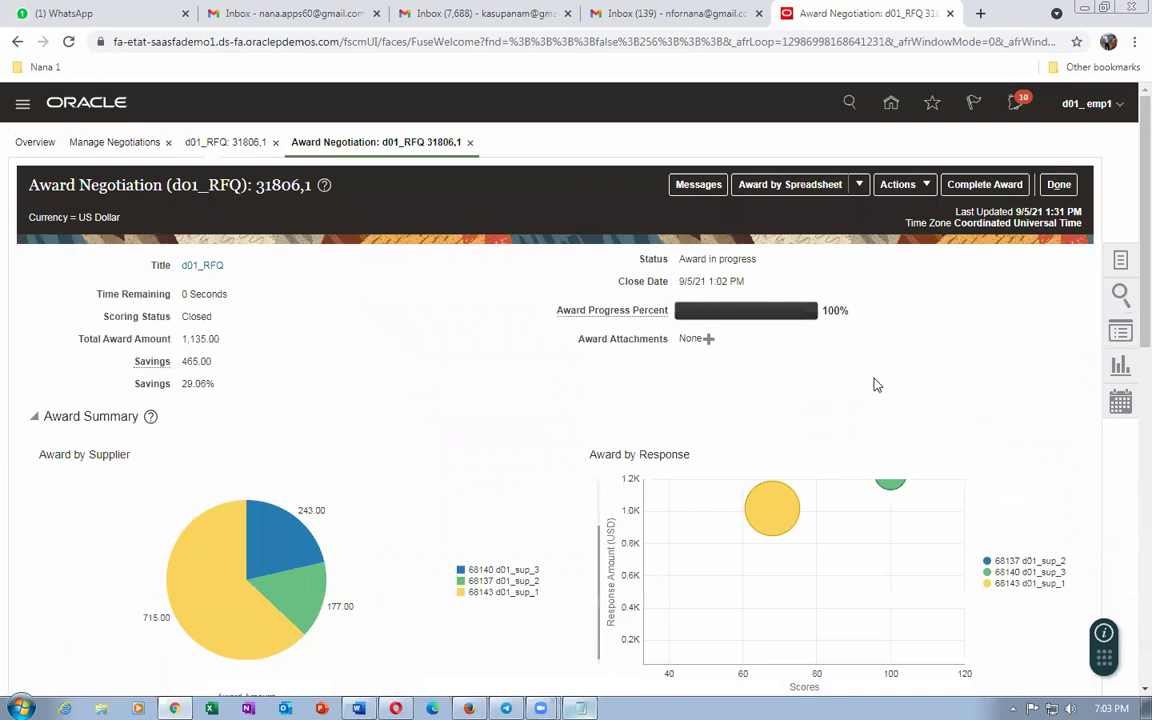
# Complete the award with purchasing documents created now and suppliers notified of award decisions
pyautogui.click(1000, 185)
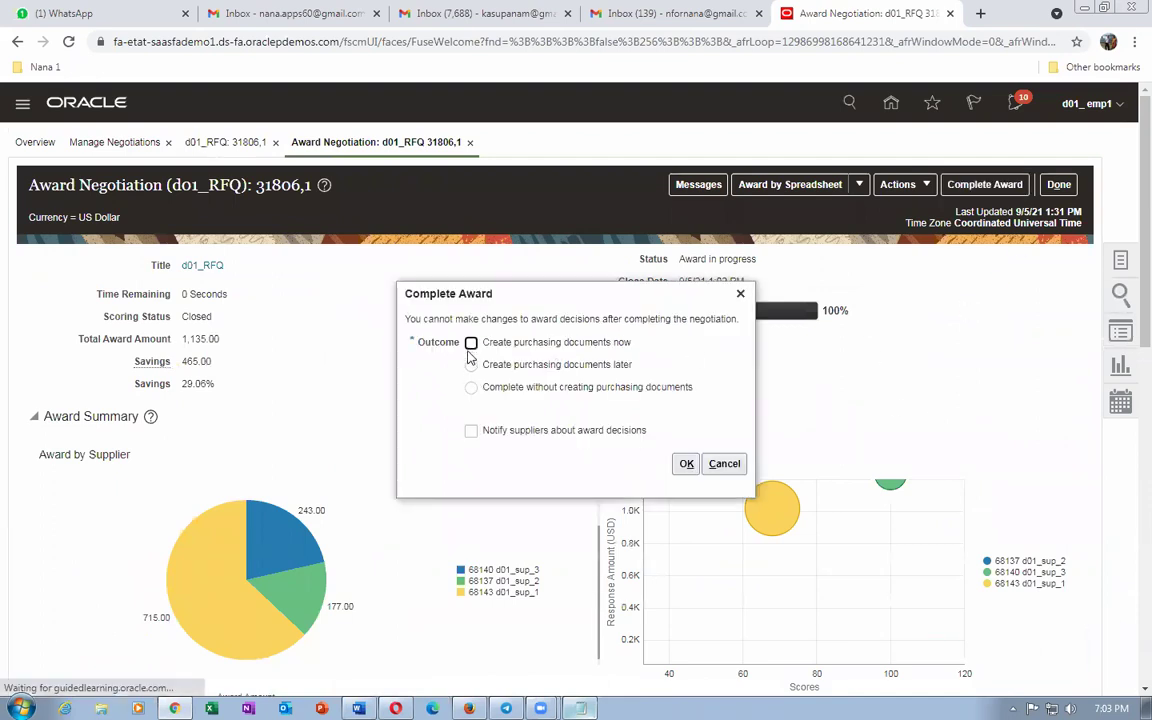
pyautogui.click(470, 343)
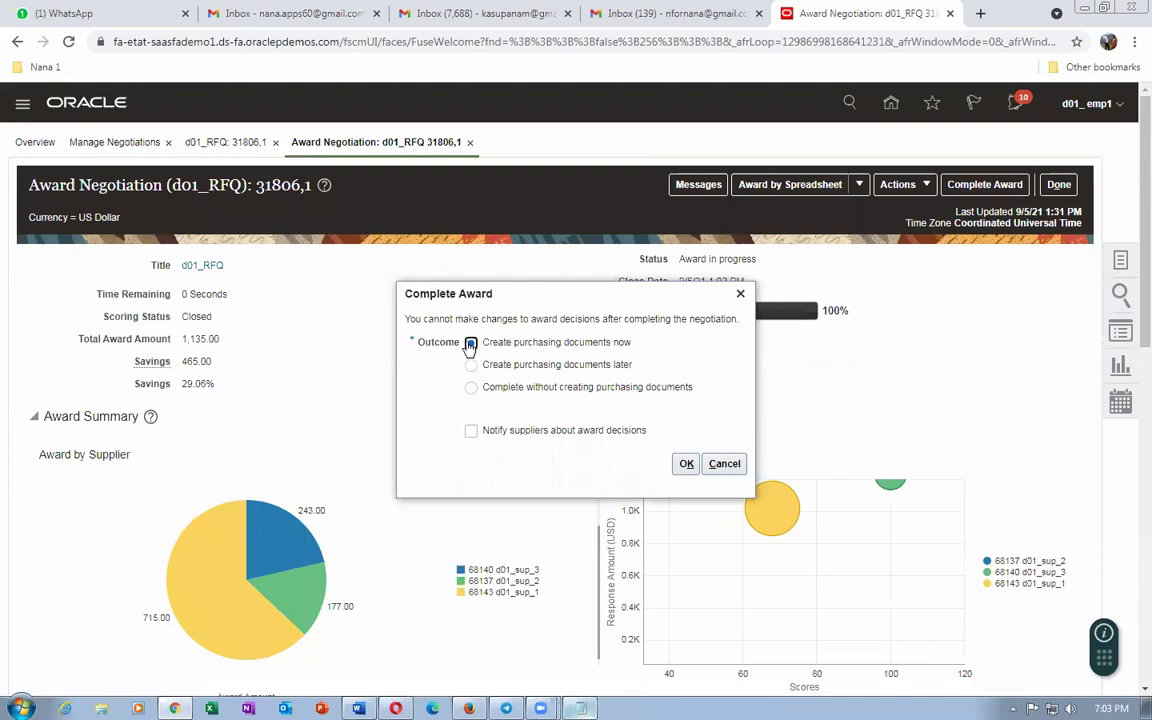
pyautogui.click(472, 436)
pyautogui.click(688, 466)
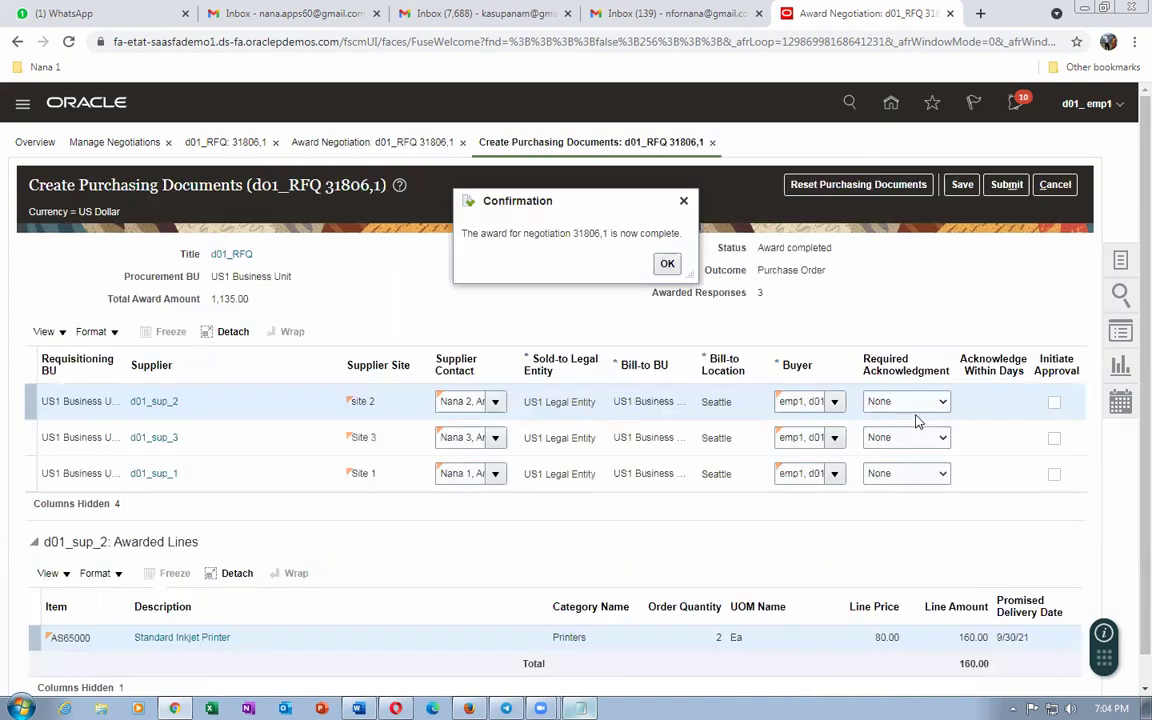
# Initiate approval for the d01_sup_2, d01_sup_3 and d01_sup_1 orders and submit, creating 164444–164446
pyautogui.click(667, 263)
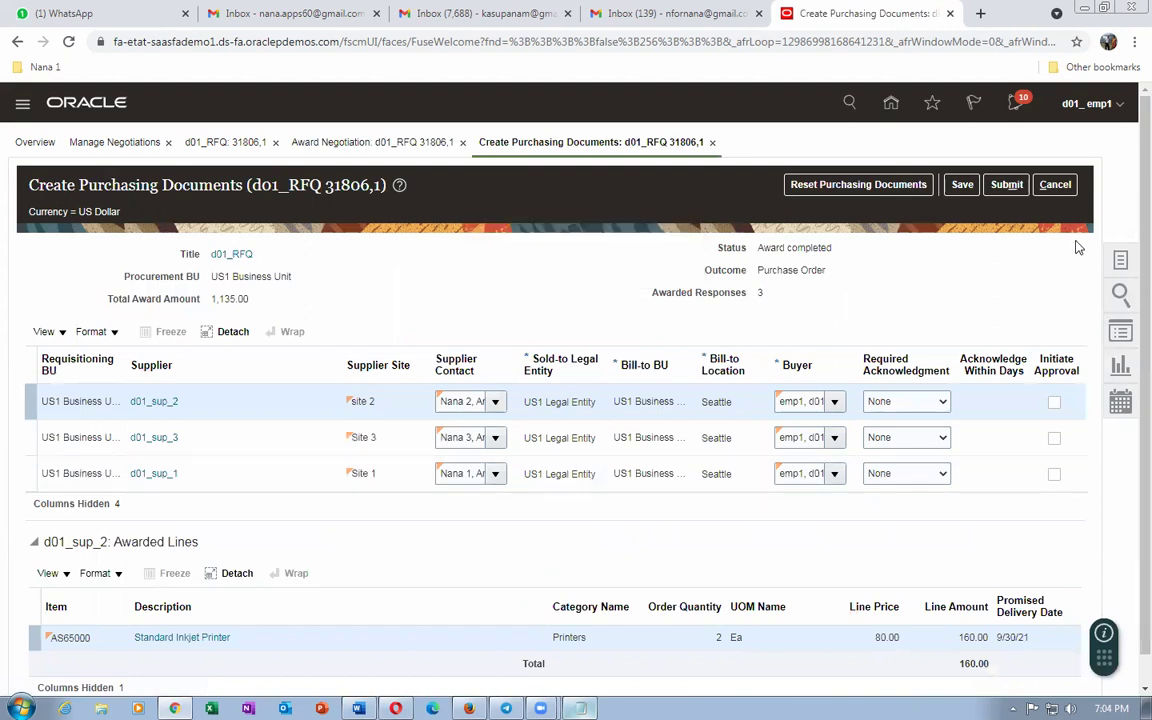
pyautogui.click(1054, 403)
pyautogui.click(1054, 438)
pyautogui.click(1054, 477)
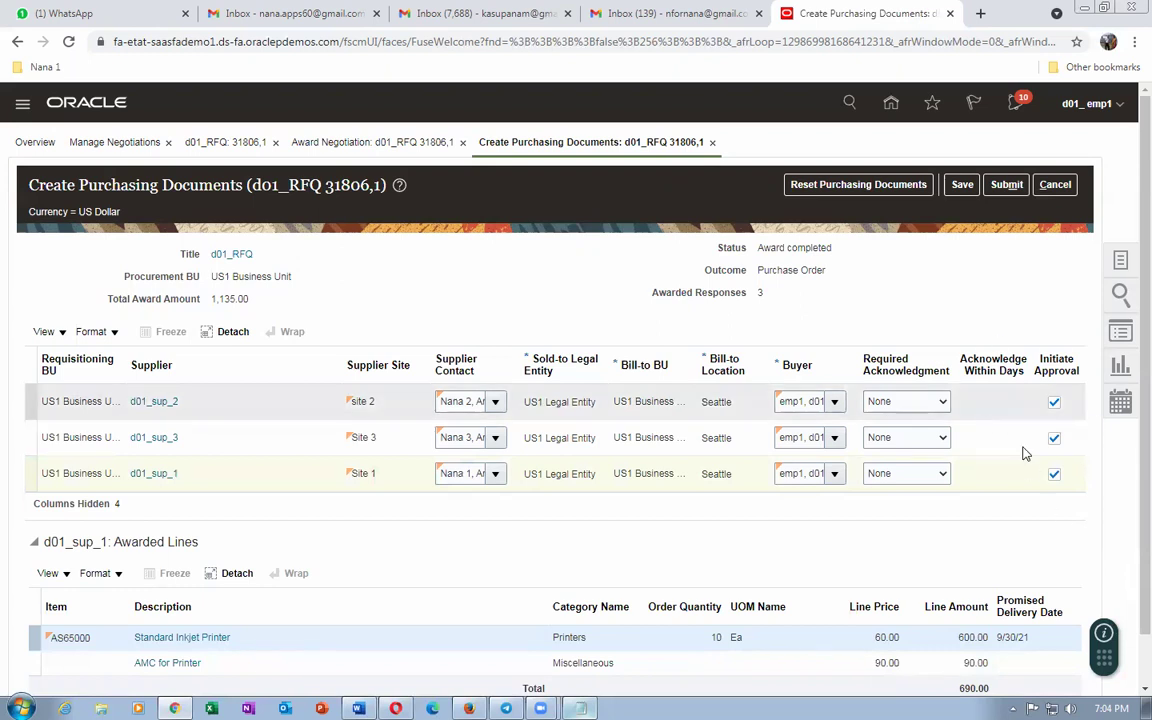
pyautogui.click(1018, 189)
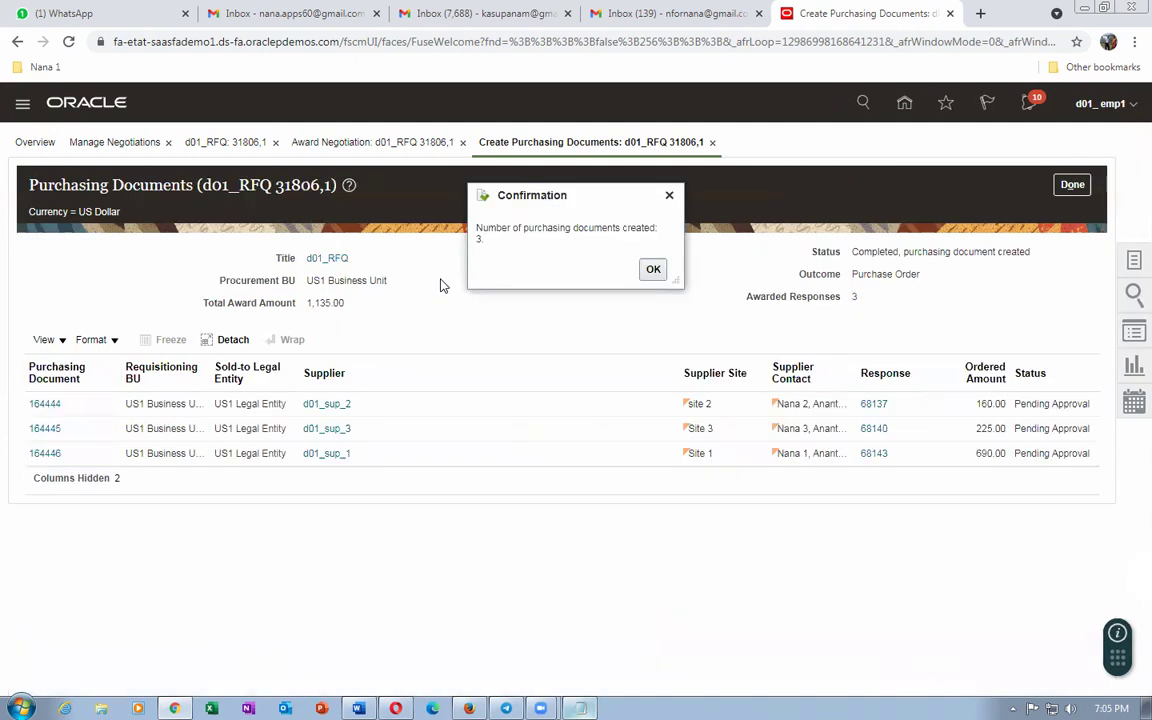
pyautogui.click(652, 268)
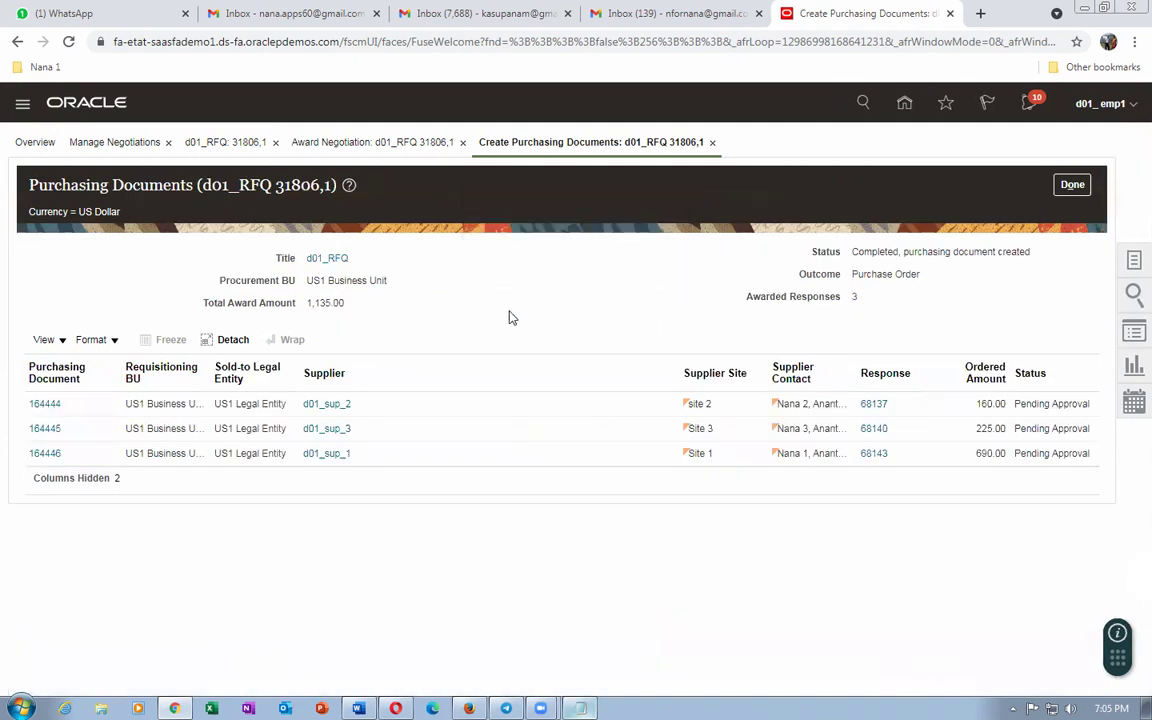